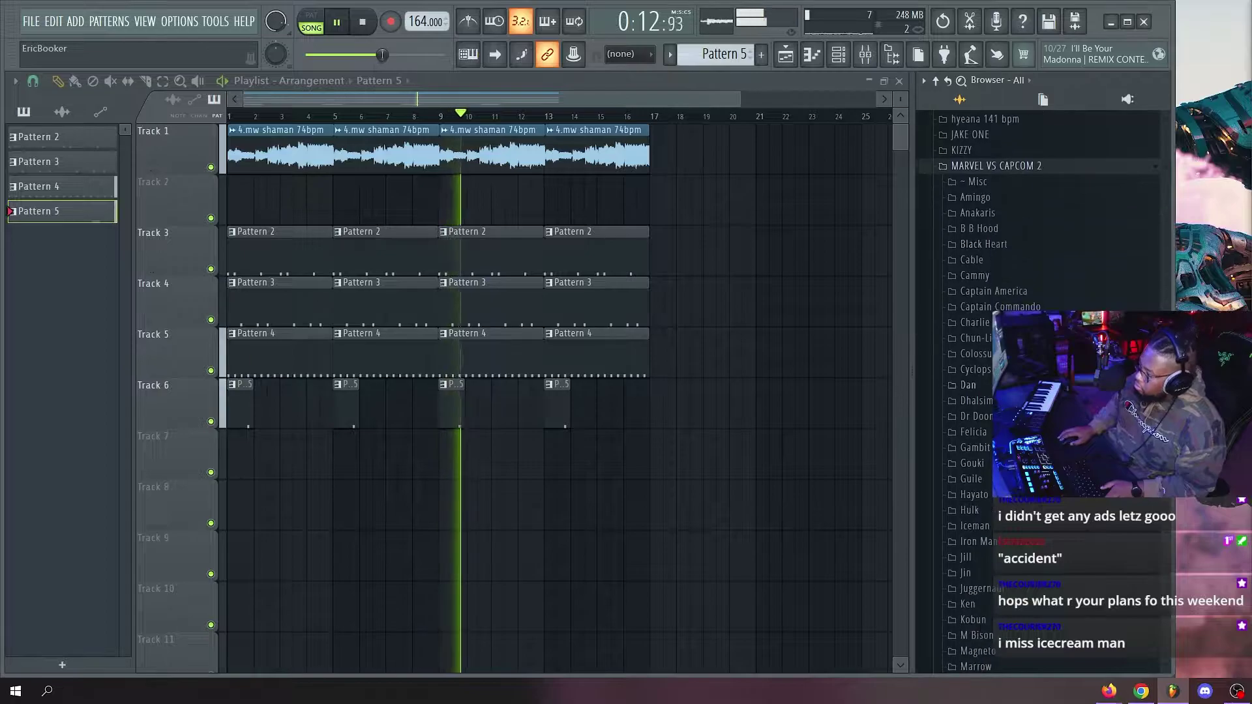
# Play the soloed CPA_HPR_160_melody_loop_ether_alt_Am clip and unsolo Track 1 so all tracks sound.
pyautogui.scroll(-10, 1012, 311)
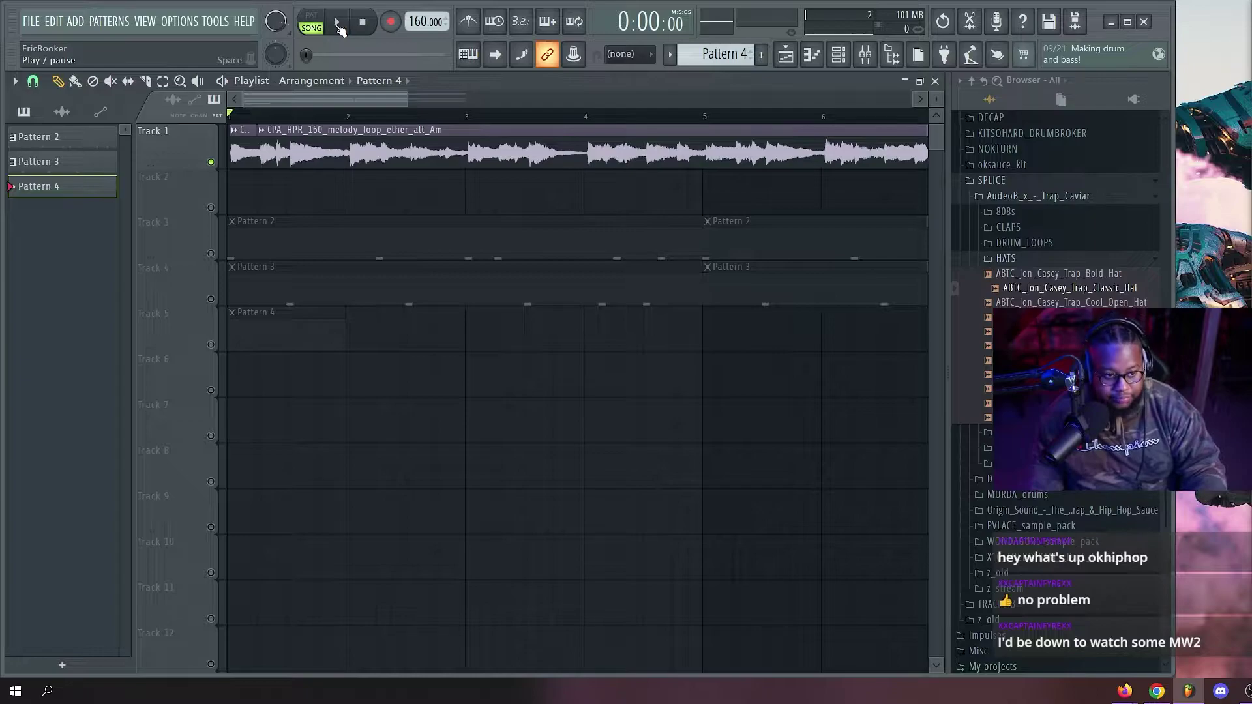
pyautogui.click(337, 24)
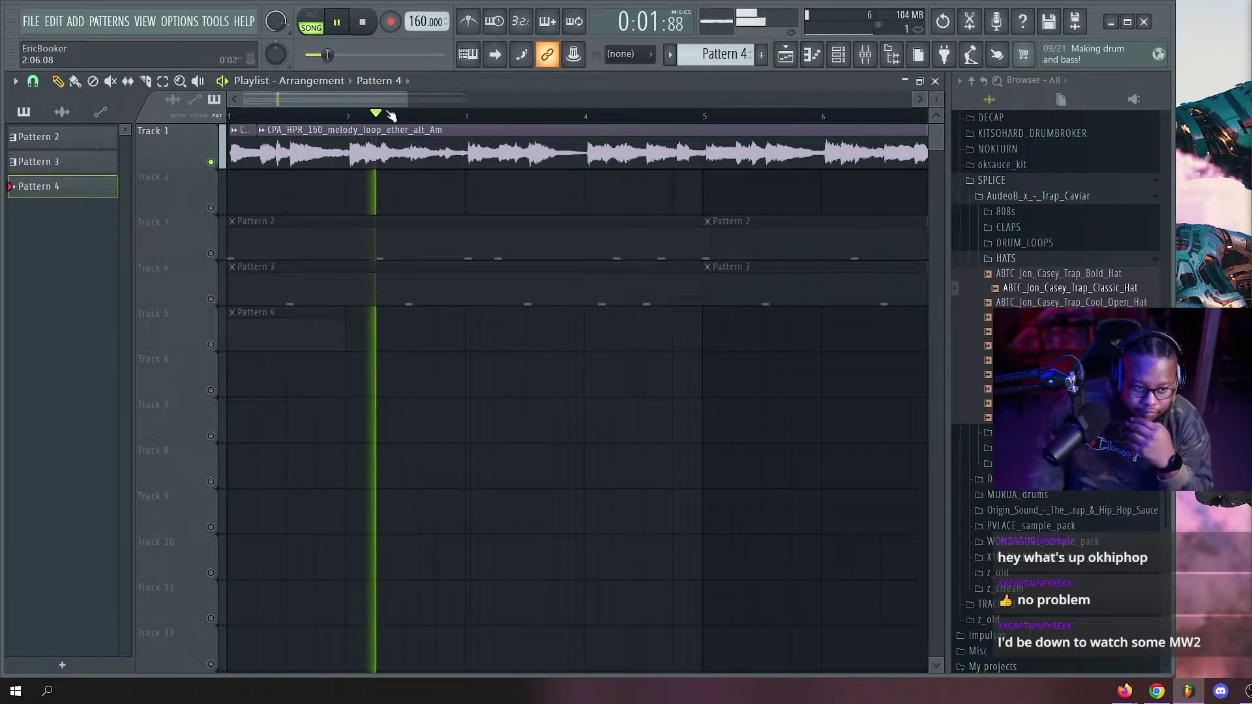
pyautogui.scroll(-3, 391, 116)
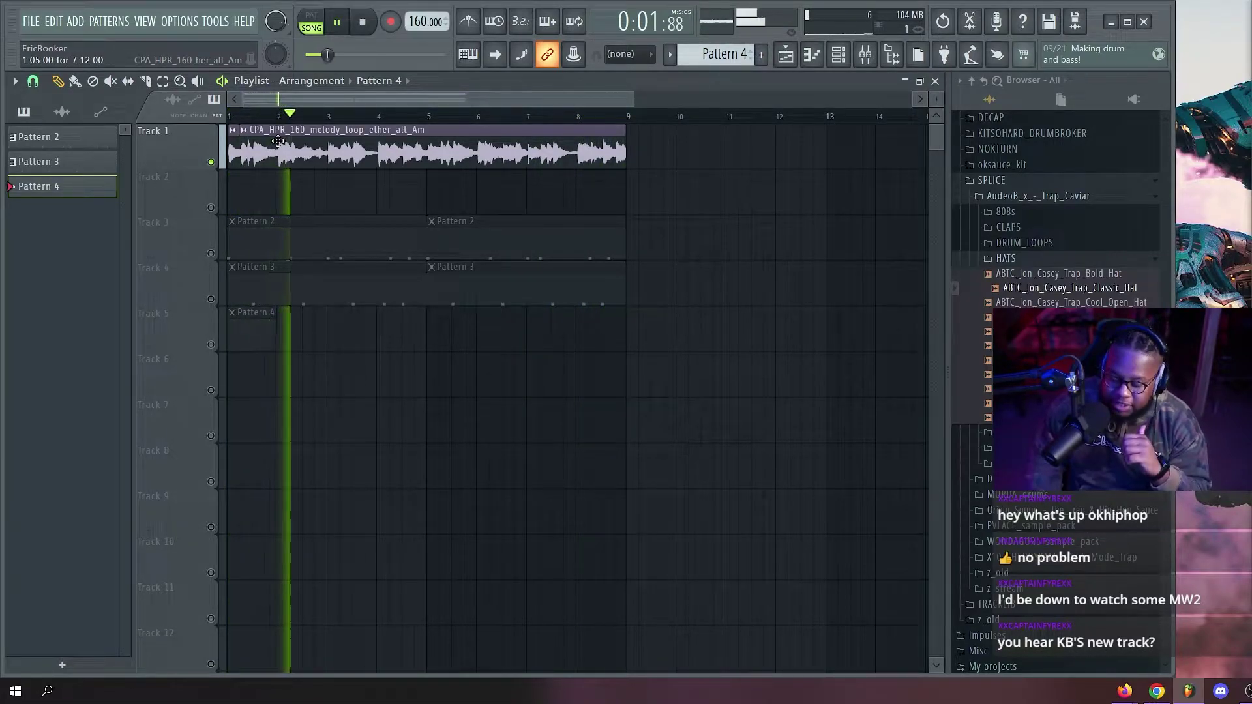
pyautogui.moveTo(330, 100); pyautogui.dragTo(180, 109)
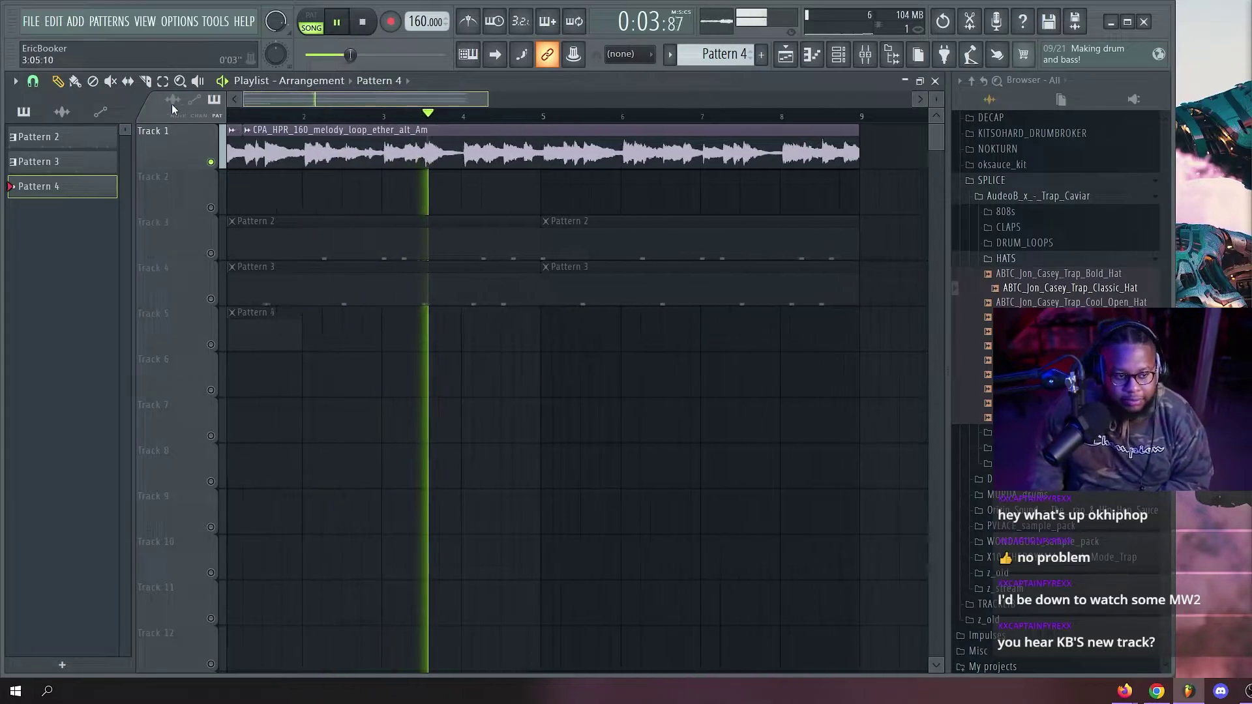
pyautogui.scroll(2, 180, 109)
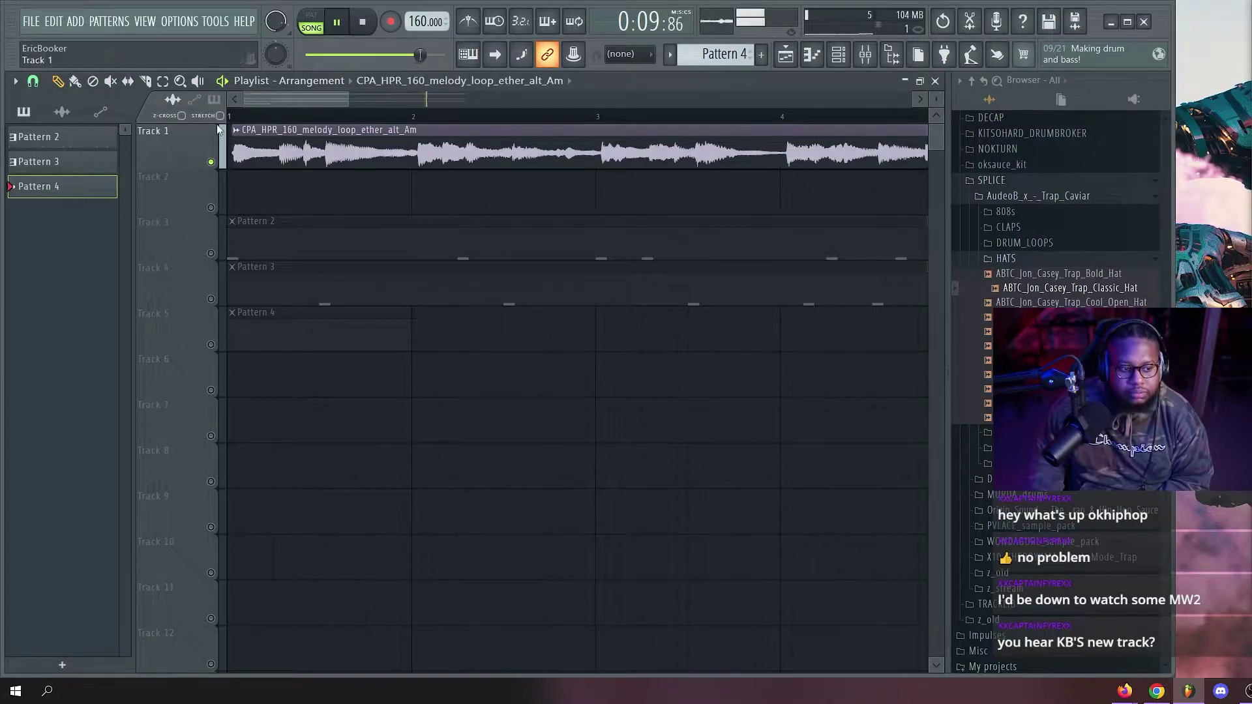
pyautogui.scroll(-1, 212, 154)
pyautogui.rightClick(210, 163)
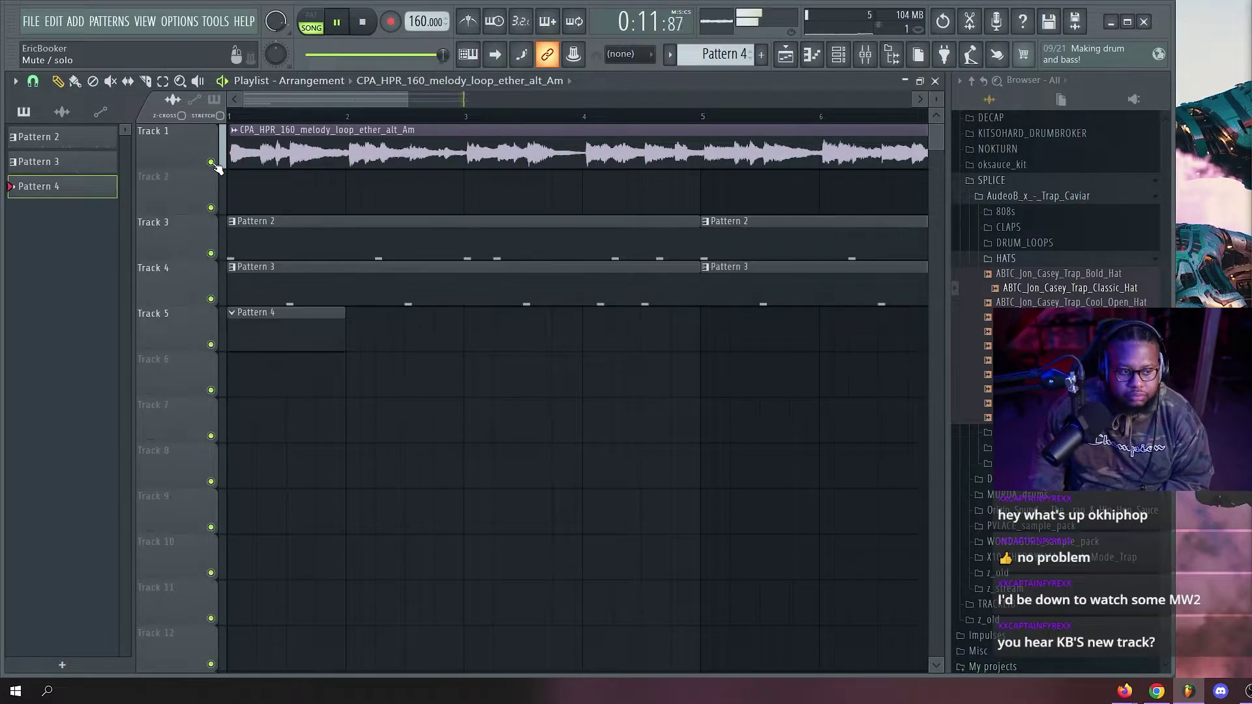
# Draw four C5 notes, one on each beat of bar 1, for the ABTC_Jon_Casey_Trap_Classic_Hat channel in Pattern 4.
pyautogui.doubleClick(297, 318)
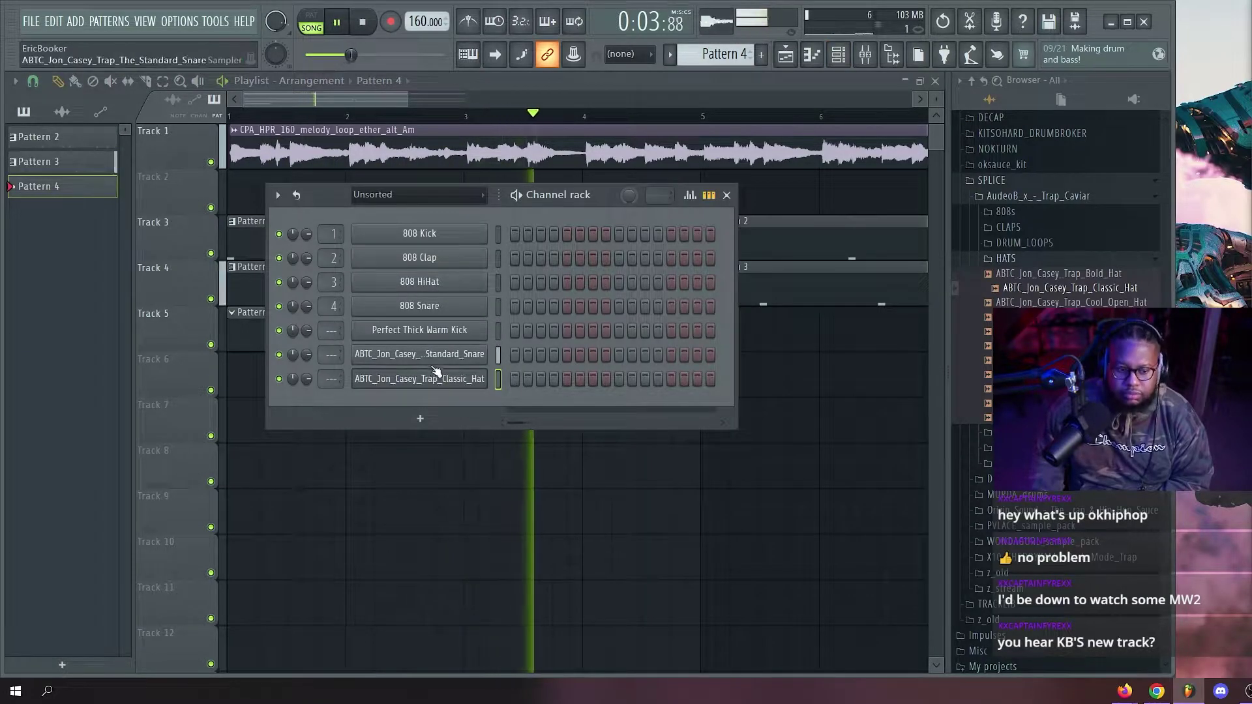
pyautogui.rightClick(436, 371)
pyautogui.click(449, 378)
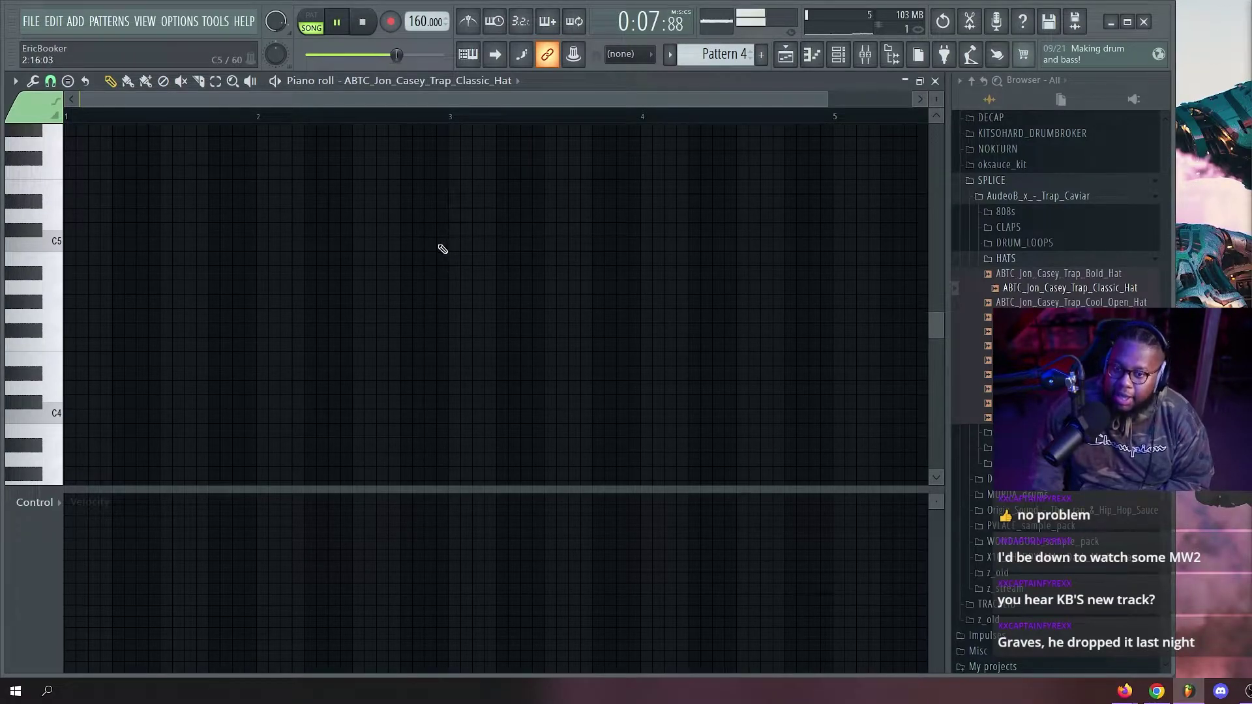
pyautogui.scroll(2, 448, 117)
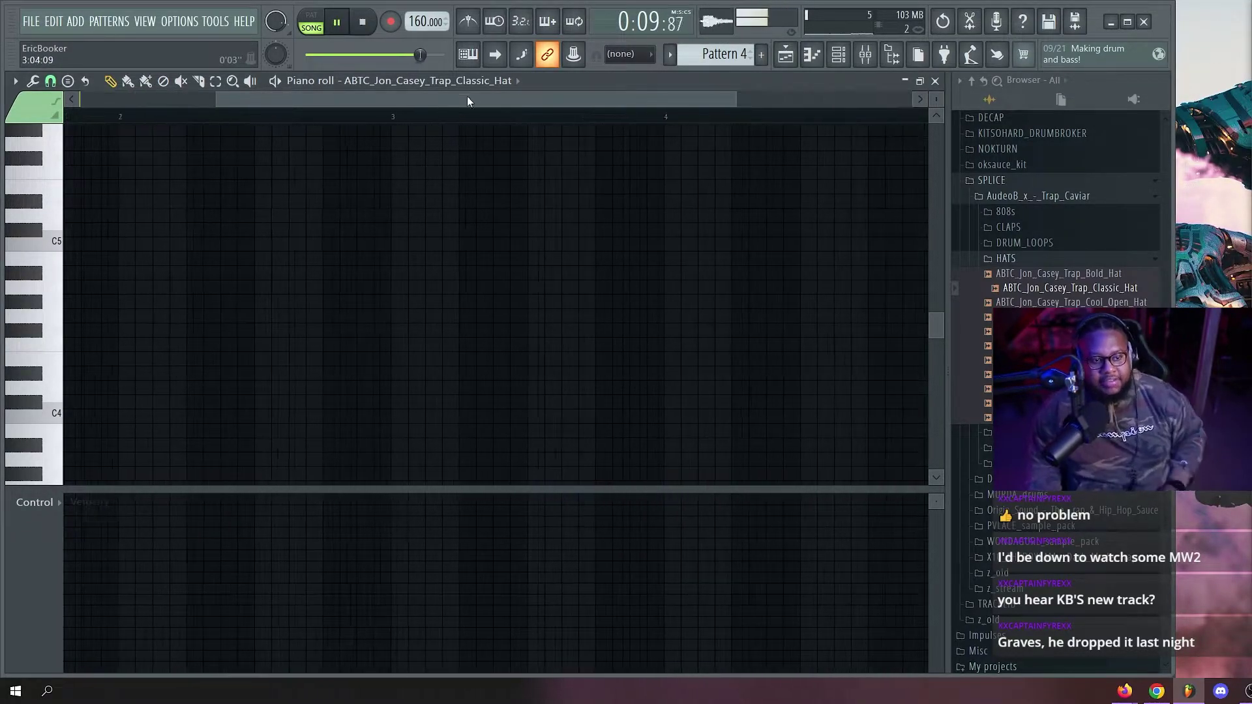
pyautogui.click(77, 243)
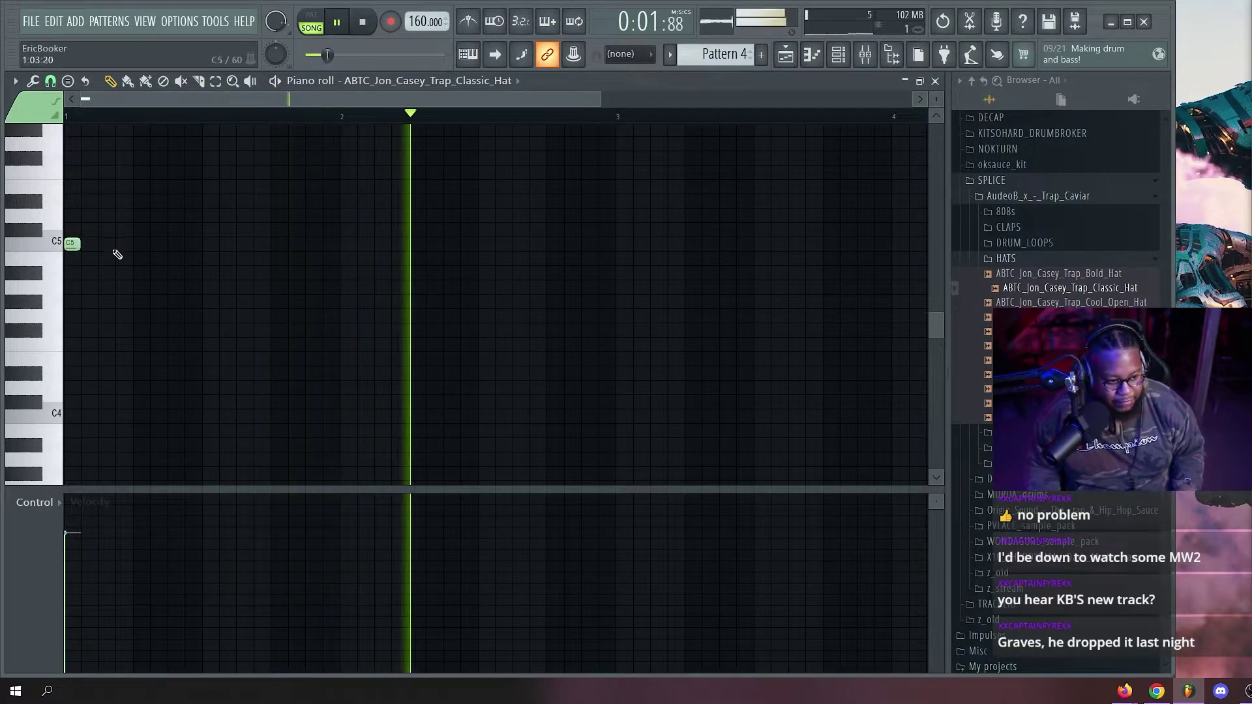
pyautogui.press('space')
pyautogui.click(138, 245)
pyautogui.click(207, 245)
pyautogui.click(274, 244)
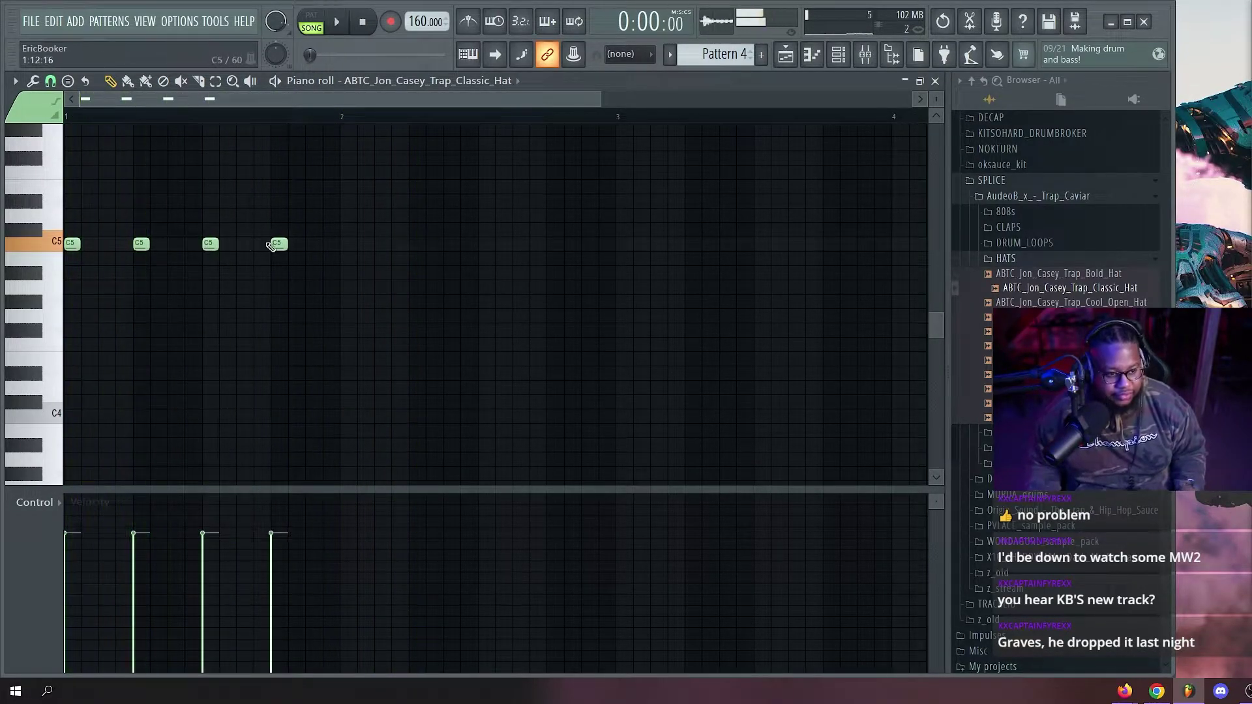
# Duplicate the bar 1 hi-hat notes three times to fill bars 2 to 4, and select all the notes.
pyautogui.hotkey('ctrl', 'a')
pyautogui.hotkey('ctrl', 'b')
pyautogui.hotkey('ctrl', 'b')
pyautogui.hotkey('ctrl', 'b')
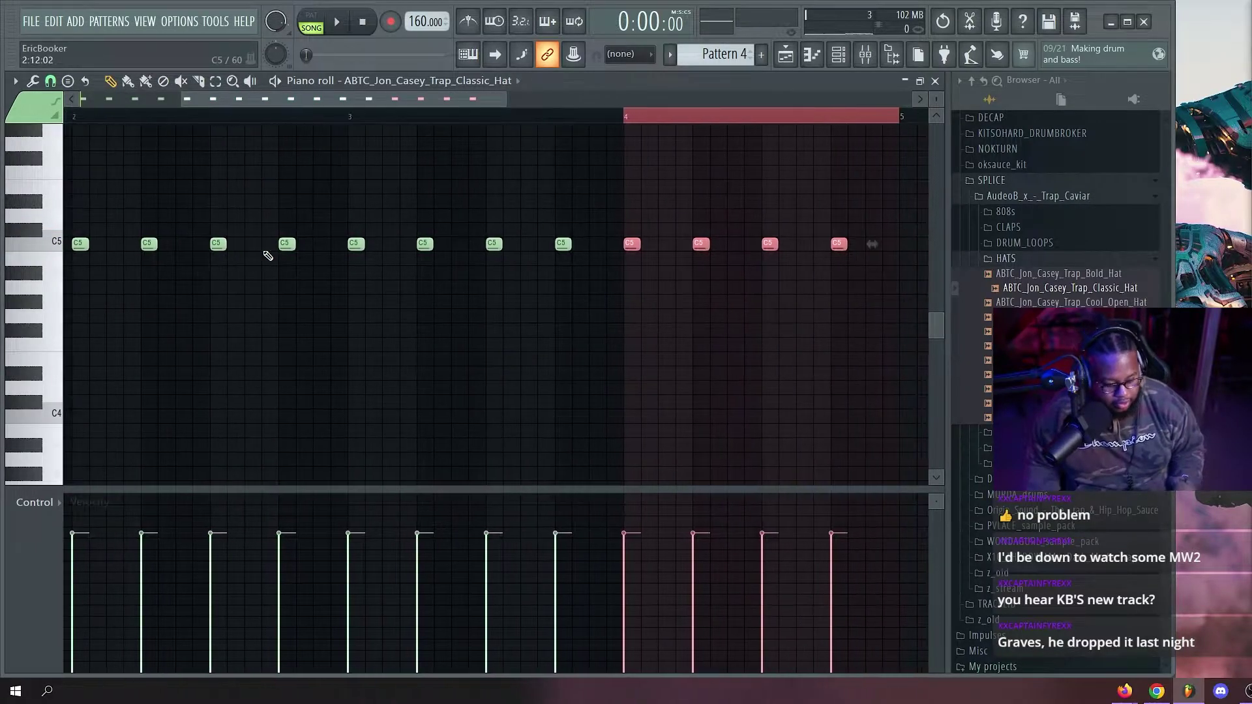
pyautogui.hotkey('ctrl', 'a')
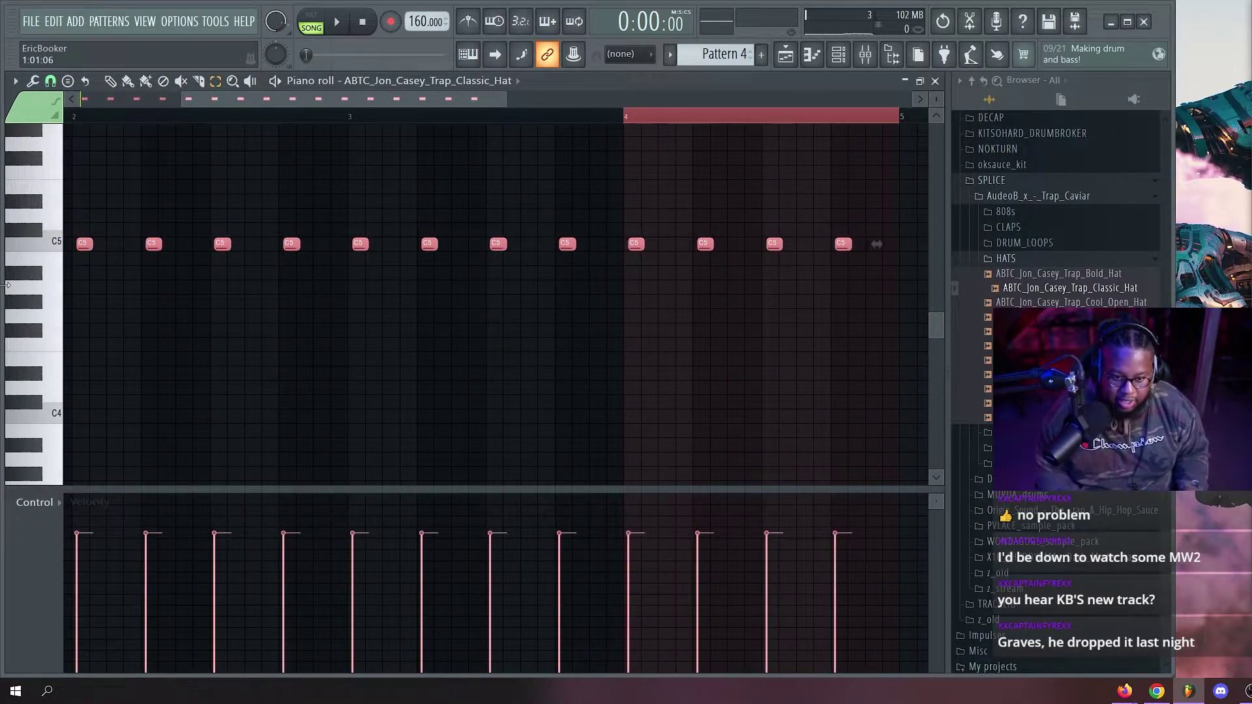
# Play the arrangement and repeat the Pattern 4 clip at bar 5 on Track 5.
pyautogui.press('F5')
pyautogui.press('space')
pyautogui.doubleClick(343, 332)
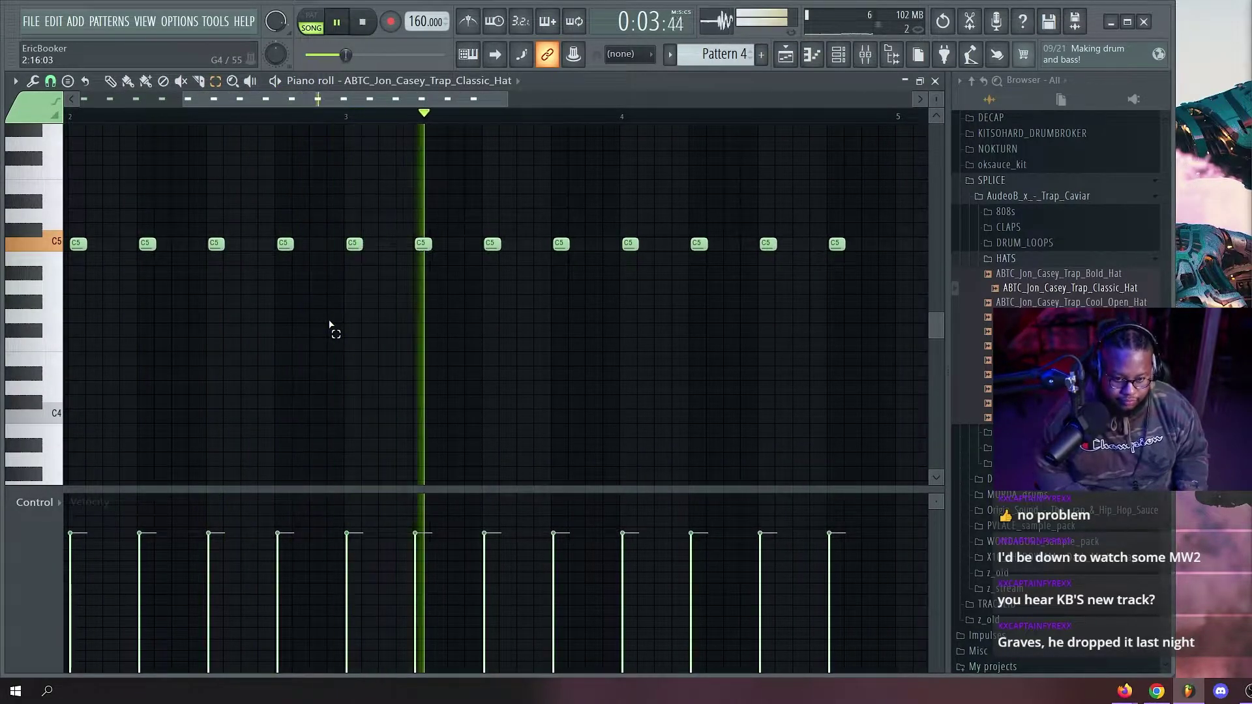
pyautogui.press('F5')
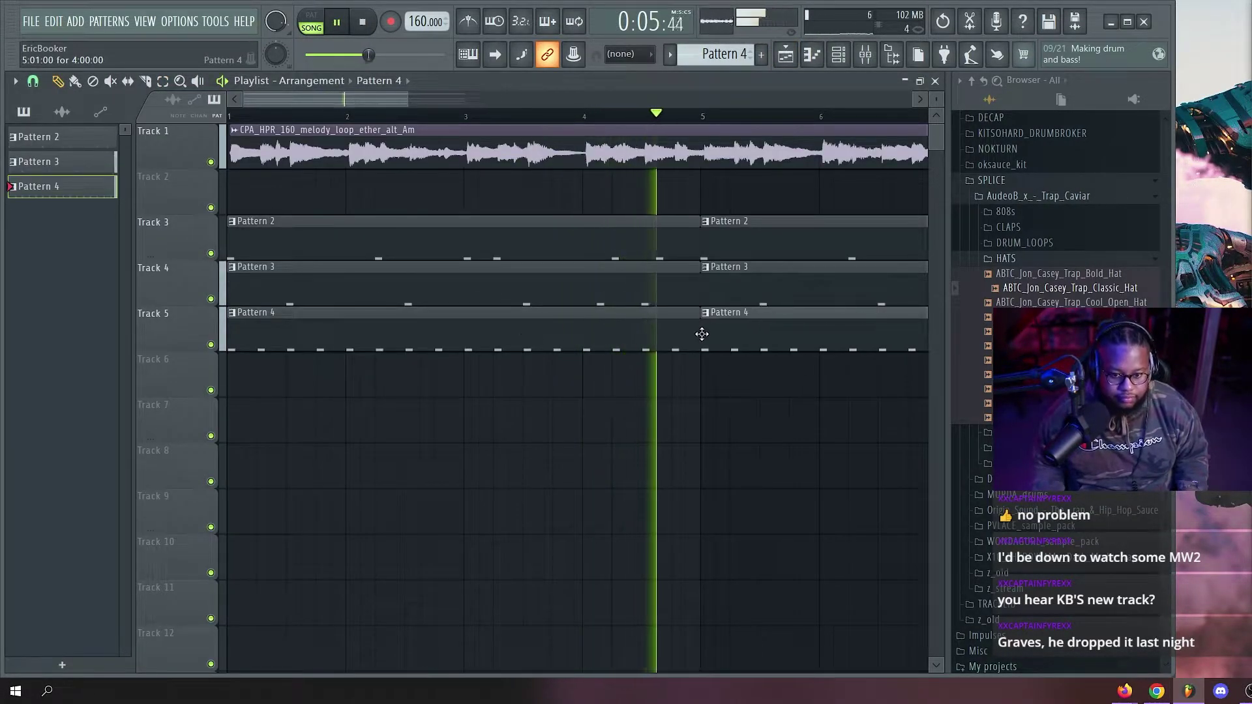
# Set the Classic Hat sample's time stretching mode to Auto and its stretch multiplier to about 65%.
pyautogui.press('F6')
pyautogui.click(417, 378)
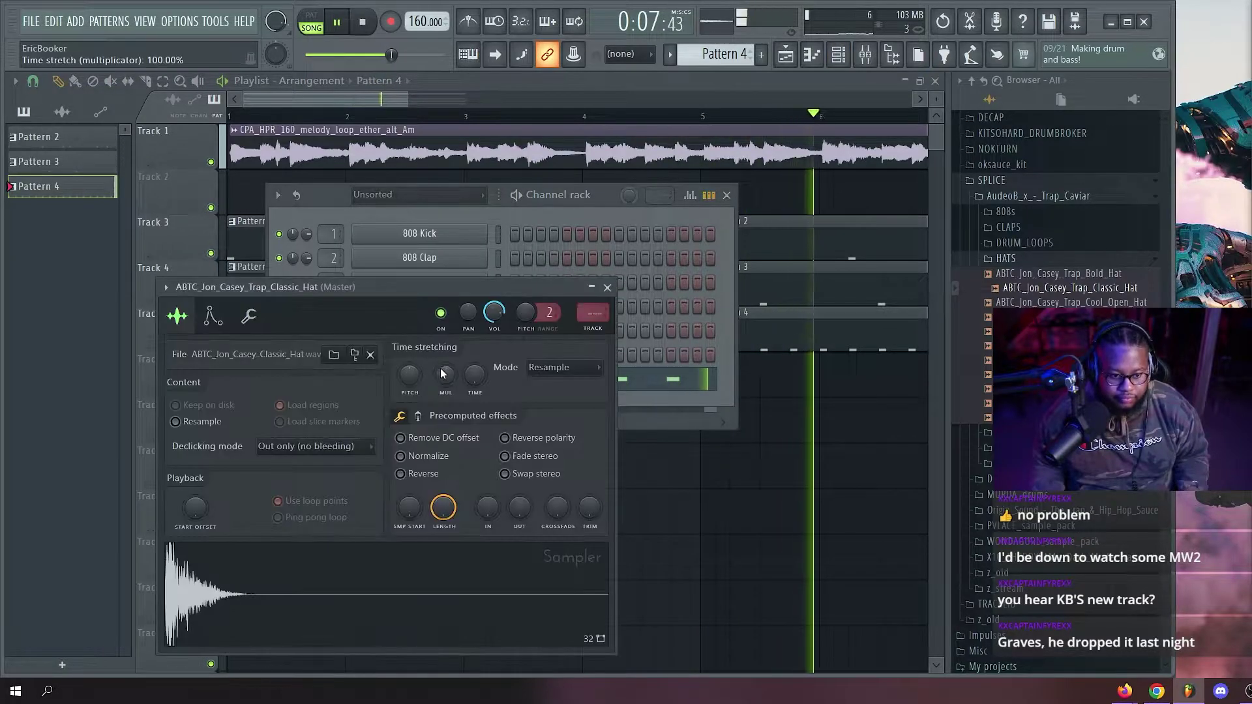
pyautogui.rightClick(416, 373)
pyautogui.click(437, 382)
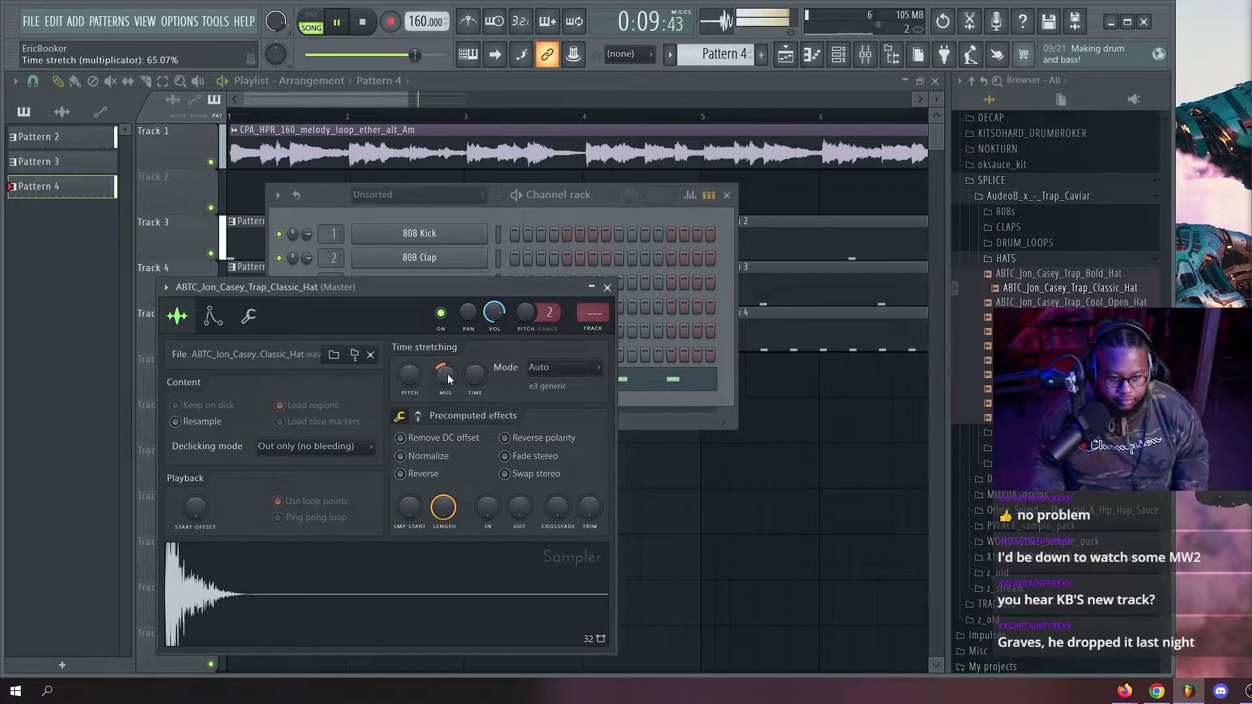
# Adjust the drum channel volume and set the channel rack filter to All, returning to the playlist.
pyautogui.click(531, 205)
pyautogui.moveTo(306, 378); pyautogui.dragTo(311, 373)
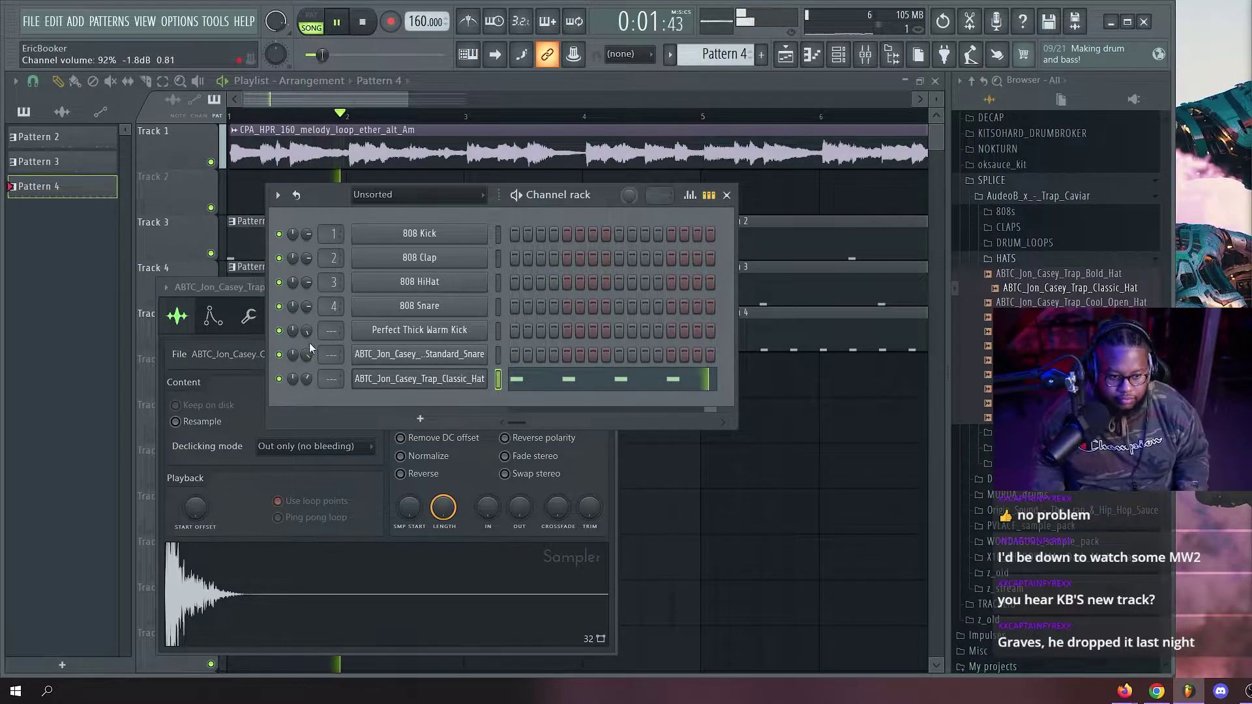
pyautogui.click(420, 194)
pyautogui.click(411, 213)
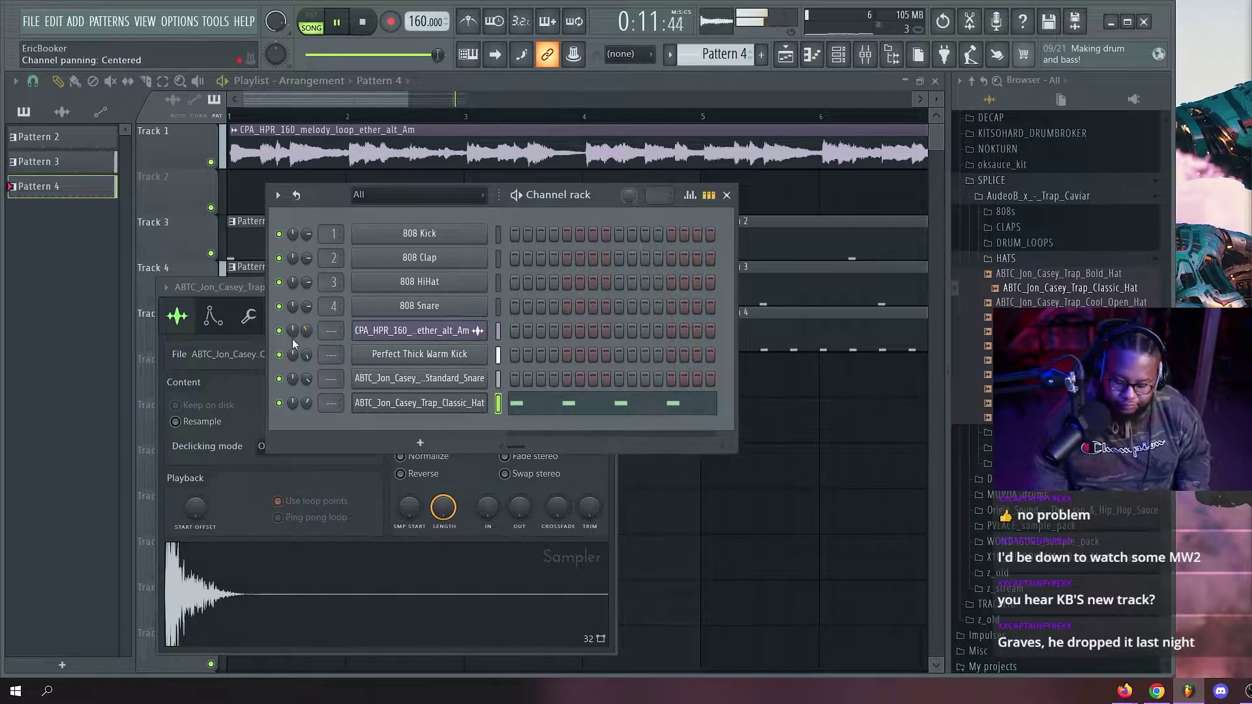
pyautogui.click(522, 83)
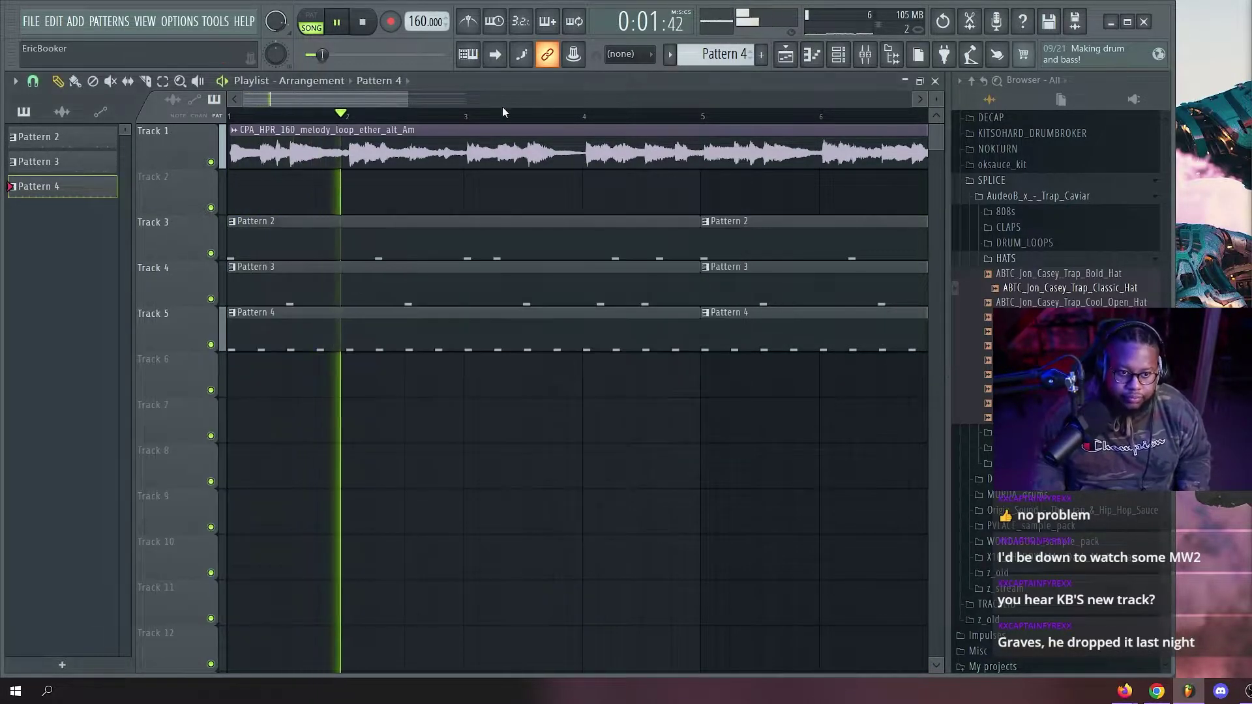
pyautogui.scroll(-3, 476, 127)
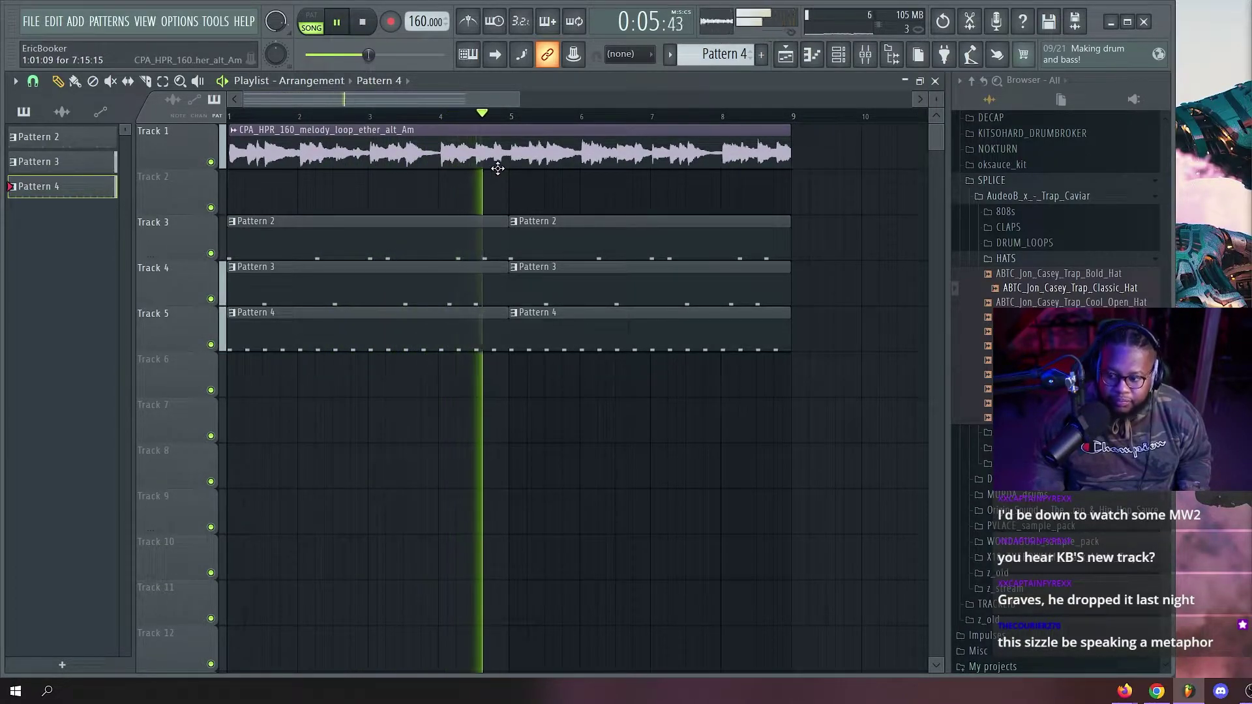
pyautogui.scroll(1, 444, 124)
pyautogui.scroll(1, 447, 120)
pyautogui.scroll(-3, 453, 114)
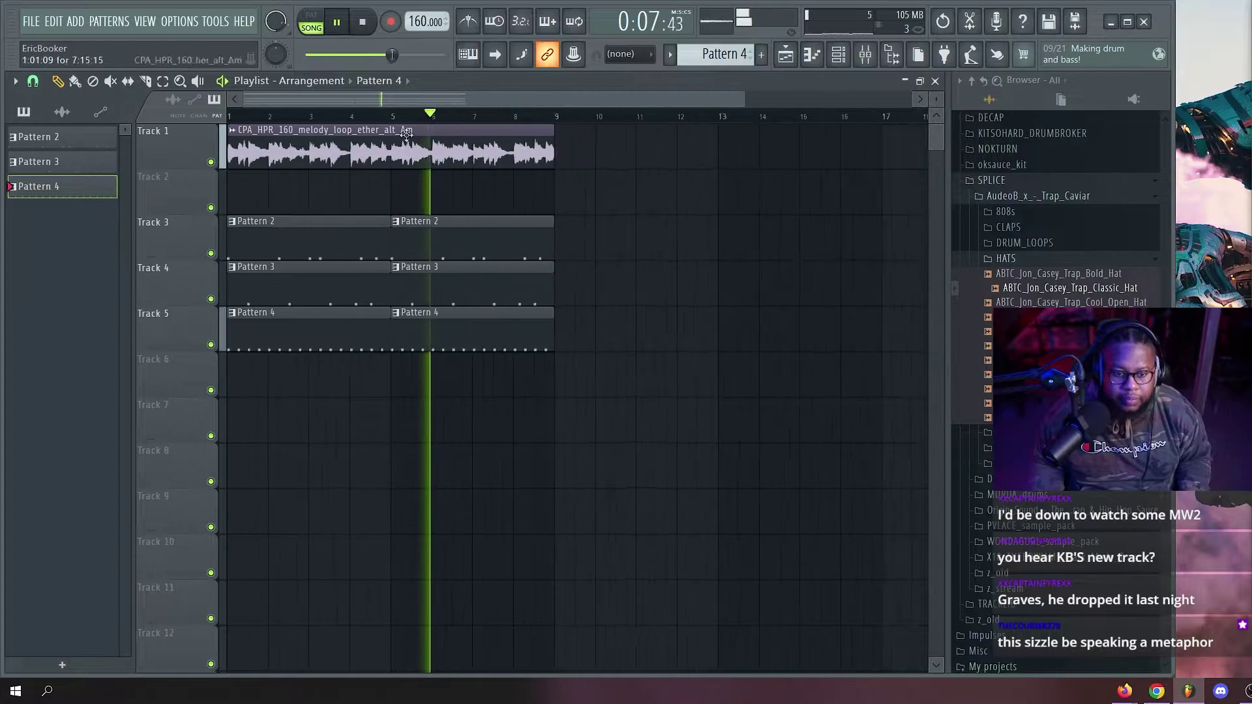
pyautogui.scroll(2, 459, 108)
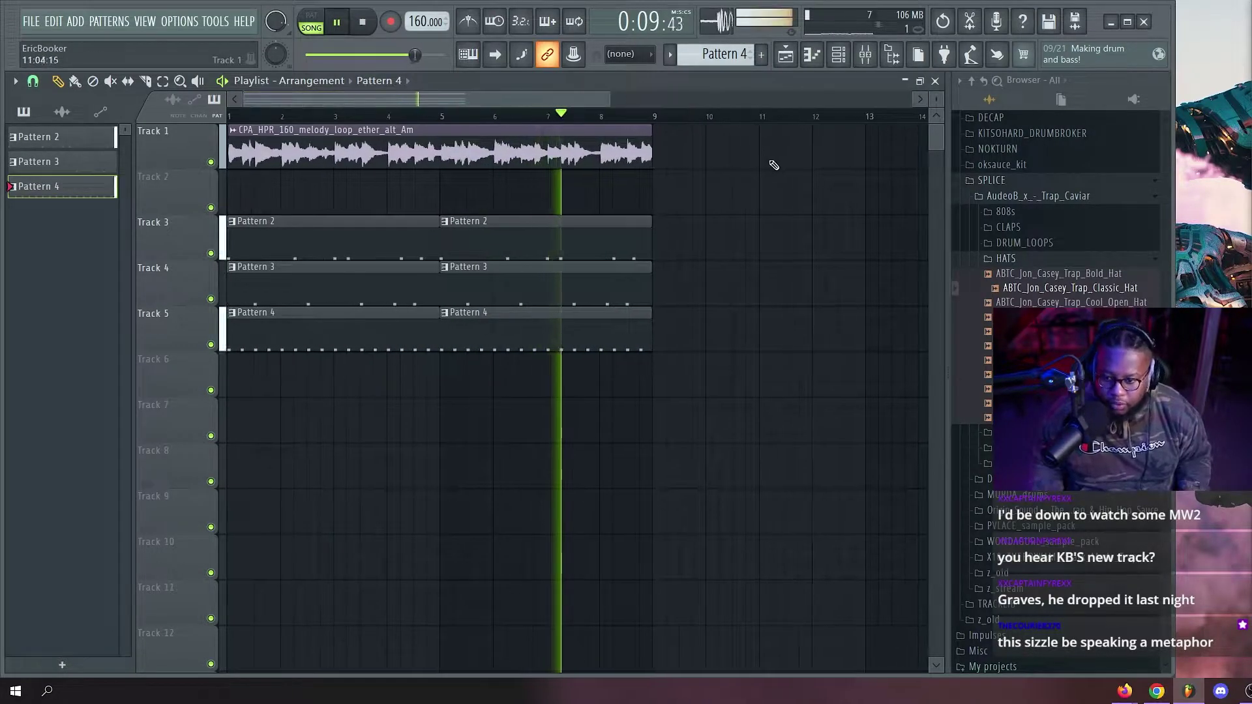
# Collapse the HATS folder and expand the 808s folder of the AudeoB_x_-_Trap_Caviar pack.
pyautogui.click(1008, 259)
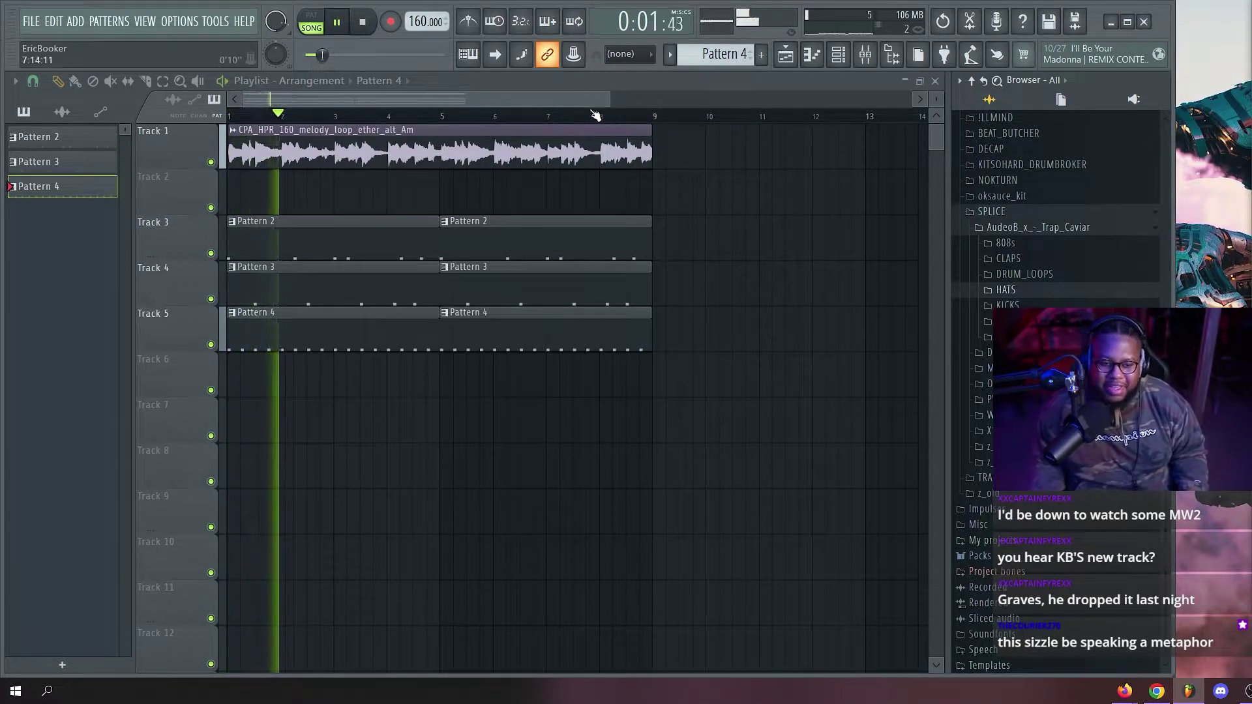
pyautogui.scroll(3, 433, 116)
pyautogui.scroll(2, 260, 116)
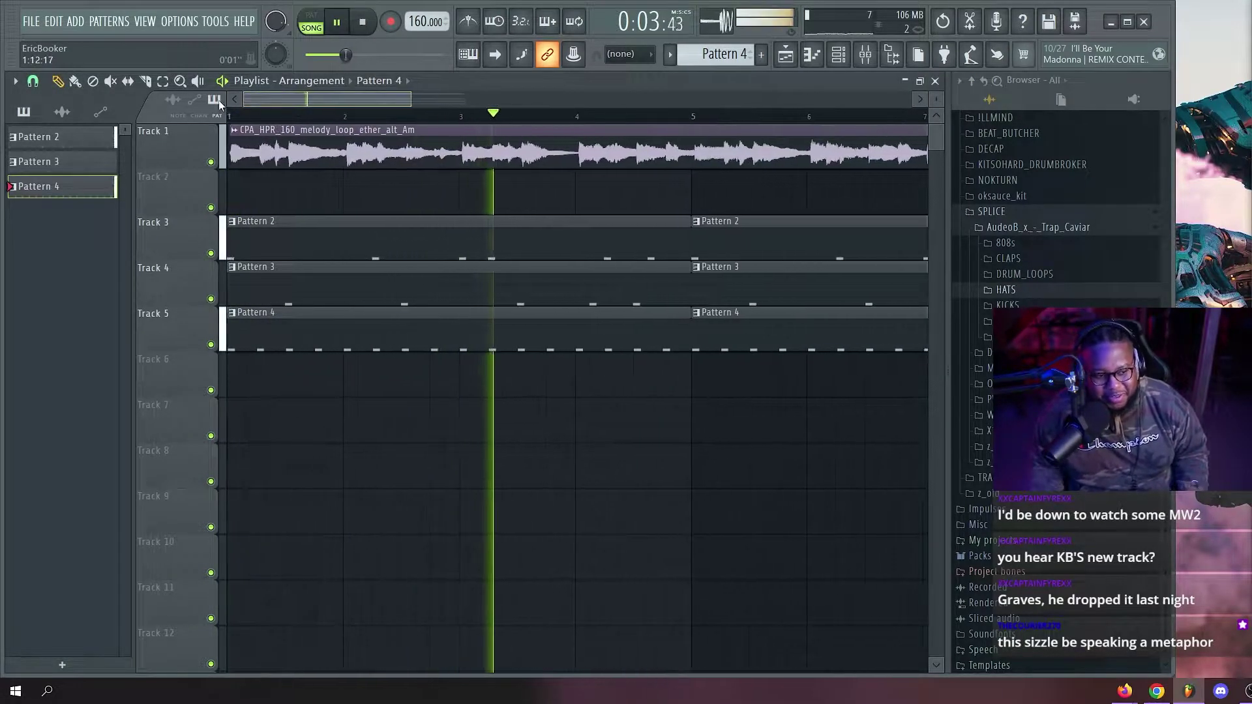
pyautogui.scroll(-5, 329, 119)
pyautogui.click(1006, 242)
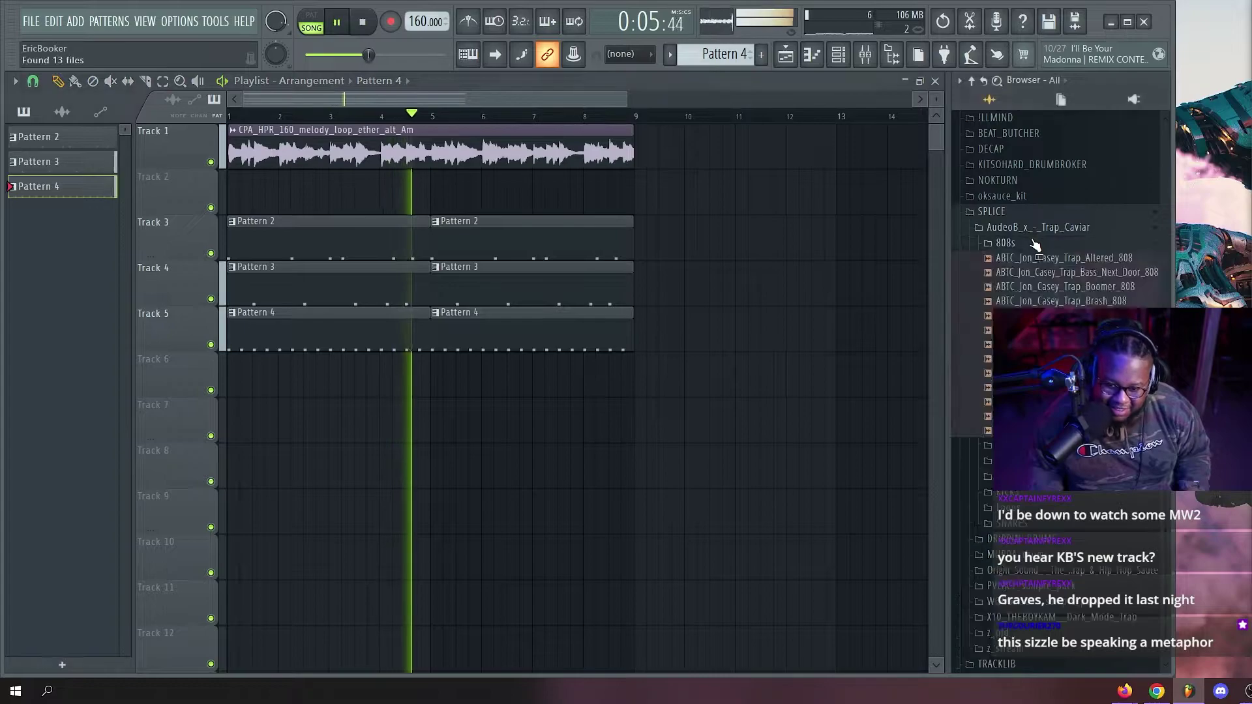
# Load the ABTC_Jon_Casey_Trap_Thumper_808 sample into a new sampler channel and close its settings.
pyautogui.press('space')
pyautogui.press('space')
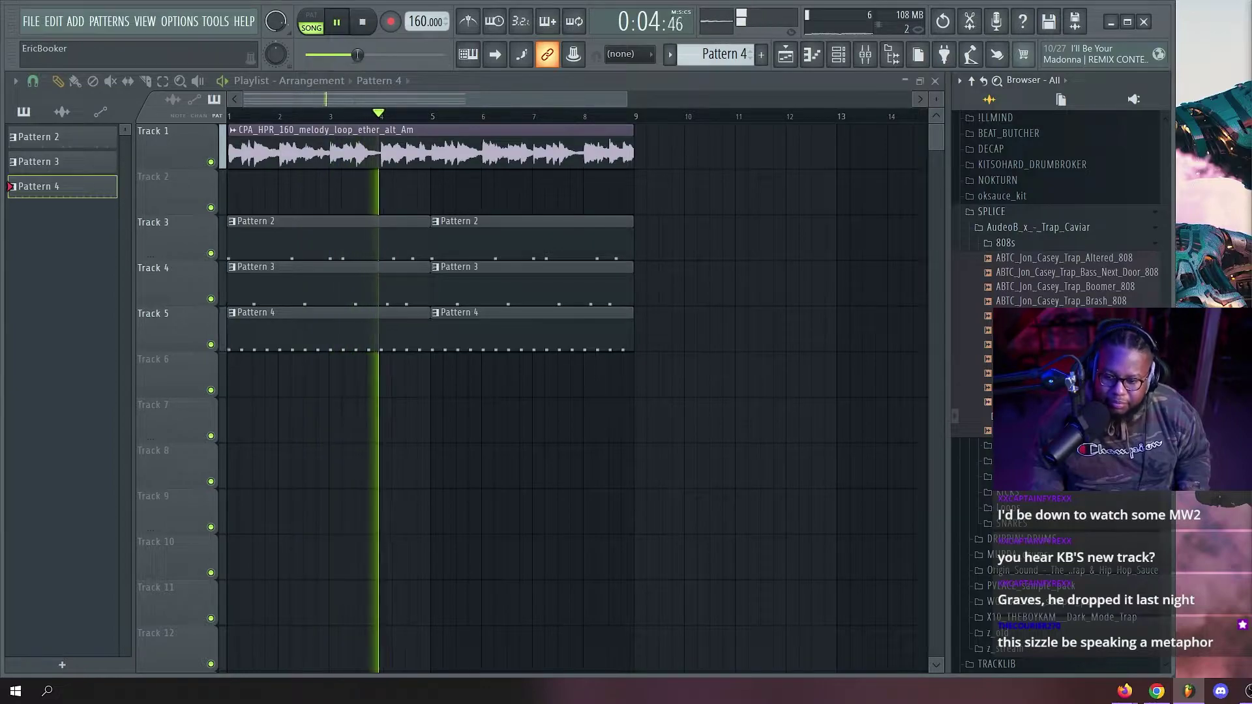
pyautogui.press('space')
pyautogui.rightClick(1092, 418)
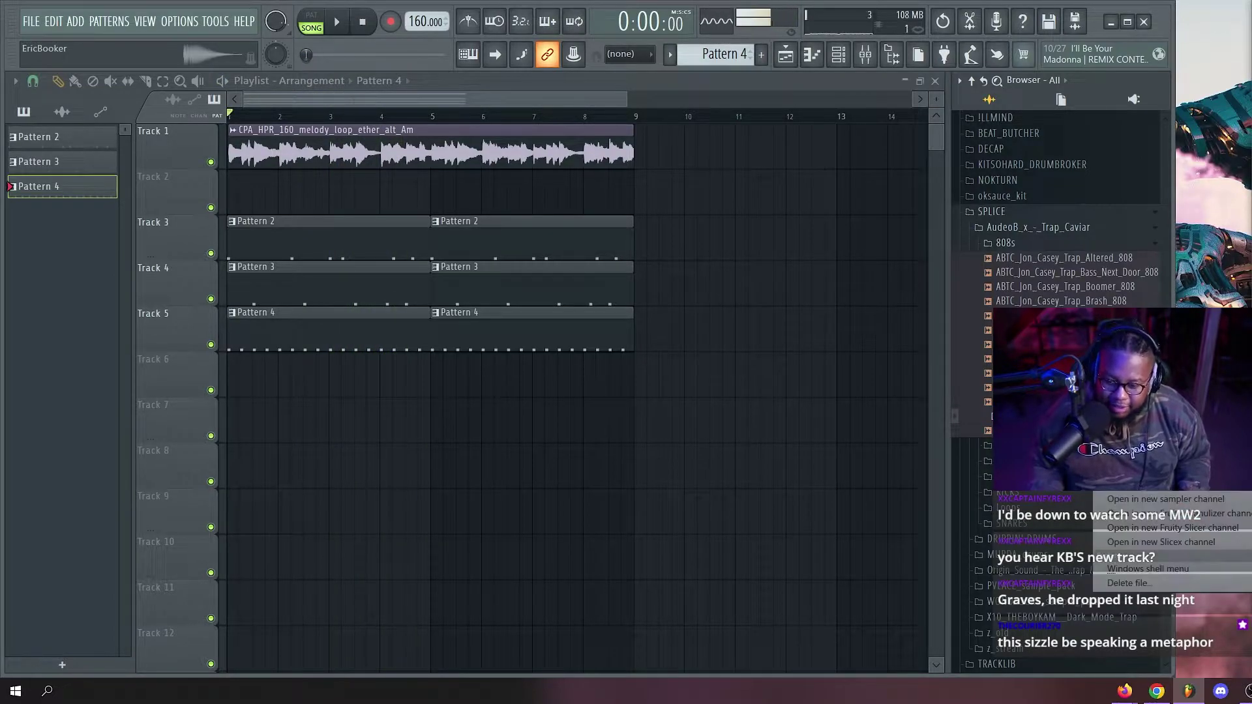
pyautogui.click(1131, 447)
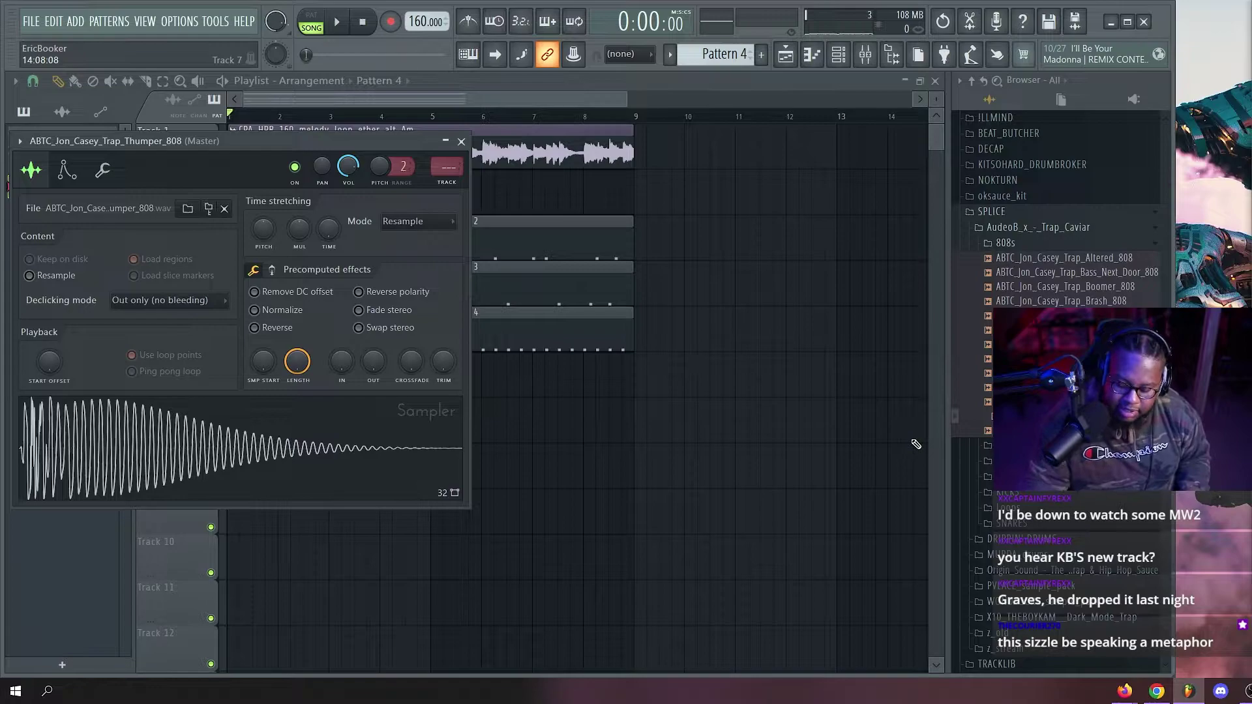
pyautogui.click(461, 141)
# Place Pattern 5 at the start of Track 6 and delete the duplicate ABTC_Jon_Casey_Trap_Thumper_808 #2 channel.
pyautogui.keyDown('ctrl'); pyautogui.scroll(-2, 403, 206); pyautogui.keyUp('ctrl')
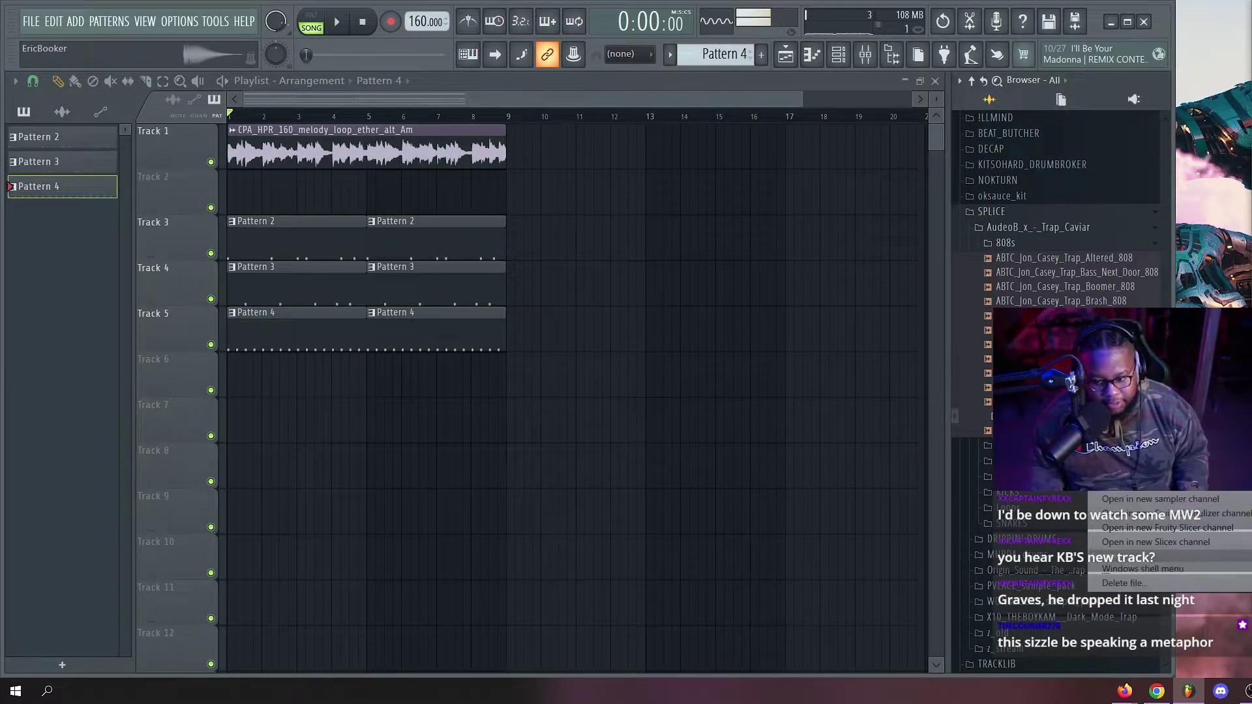
pyautogui.click(244, 374)
pyautogui.press('F6')
pyautogui.rightClick(452, 431)
pyautogui.click(520, 426)
pyautogui.press('F6')
pyautogui.rightClick(455, 431)
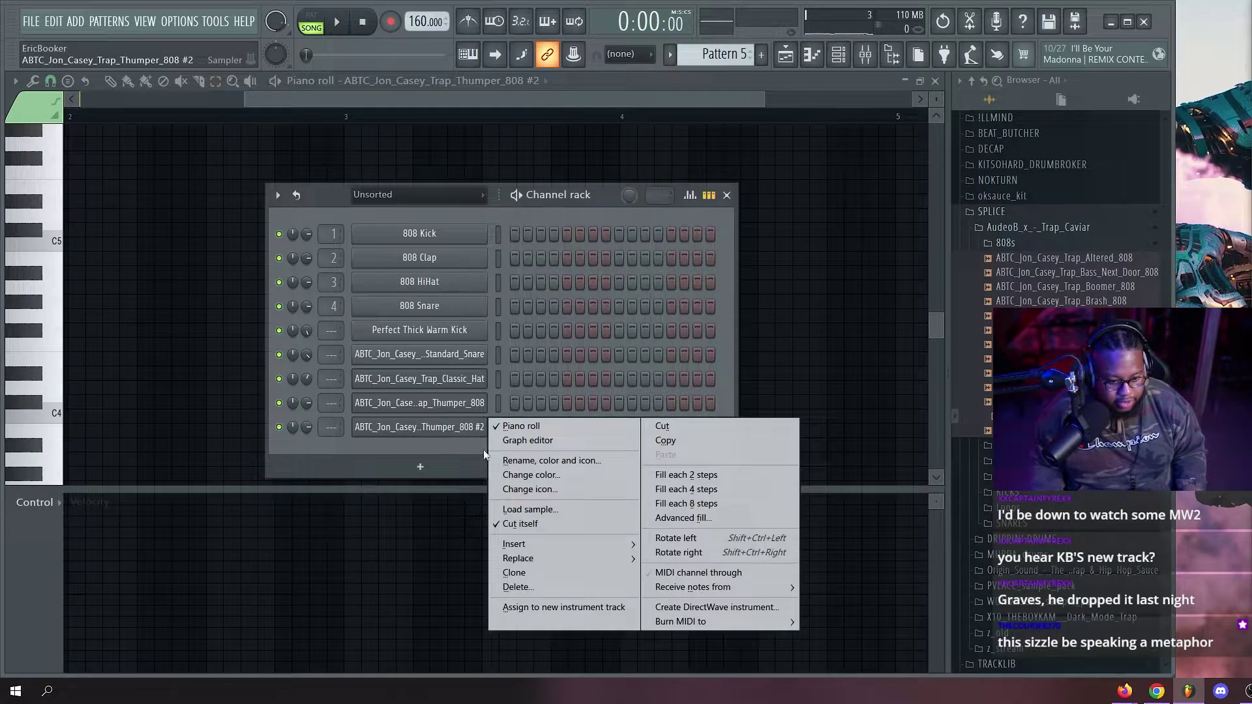
pyautogui.click(520, 587)
# Open the Thumper 808 channel's piano roll in Pattern 5 and audition higher keys against the playing arrangement.
pyautogui.rightClick(457, 403)
pyautogui.click(515, 411)
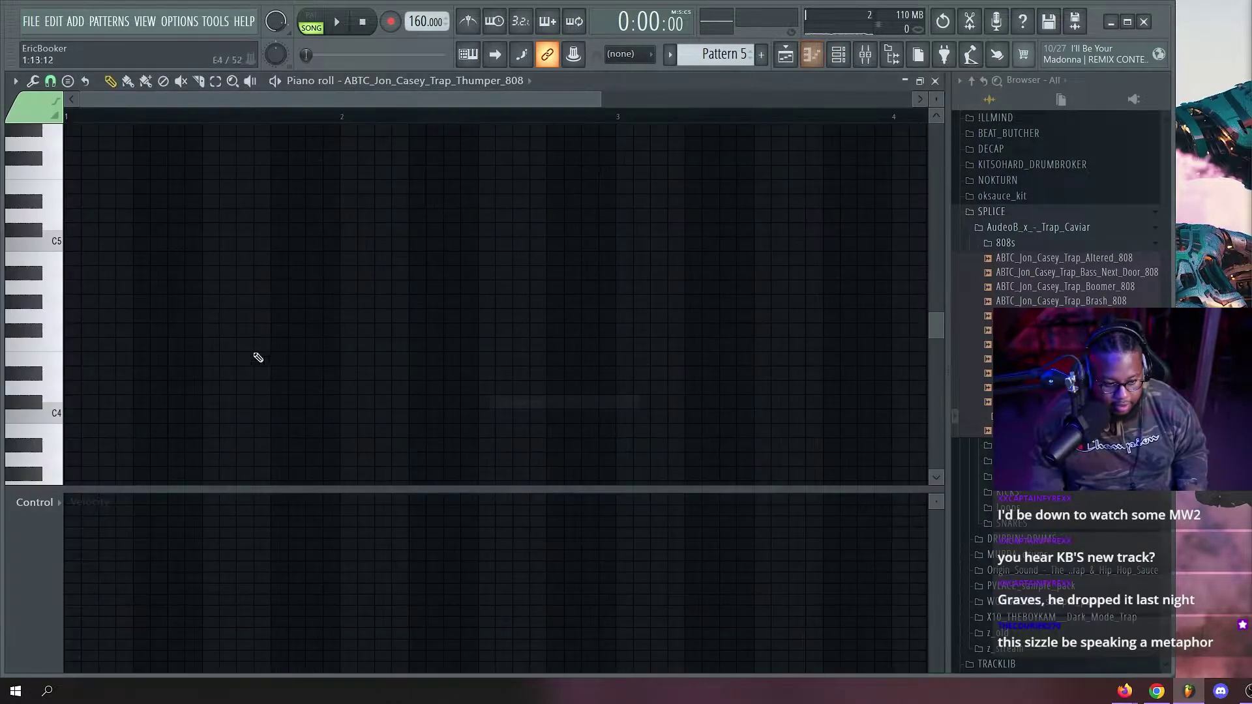
pyautogui.press('space')
pyautogui.scroll(2, 201, 119)
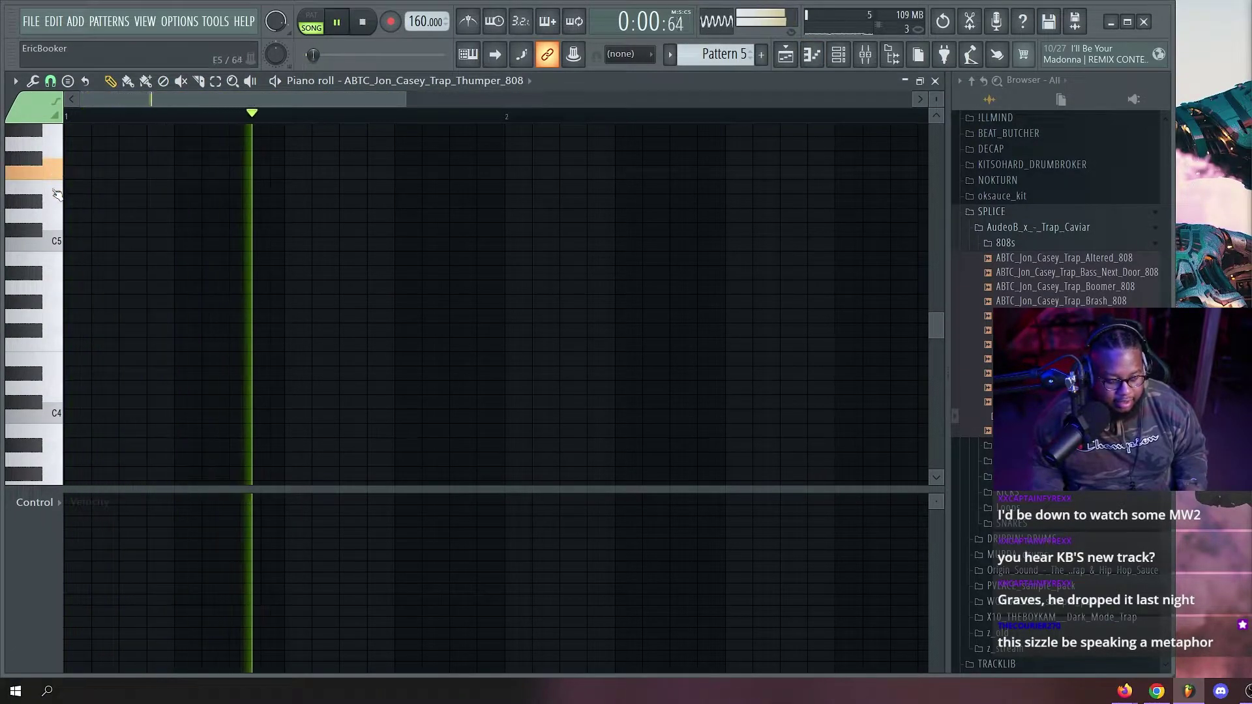
pyautogui.scroll(4, 58, 202)
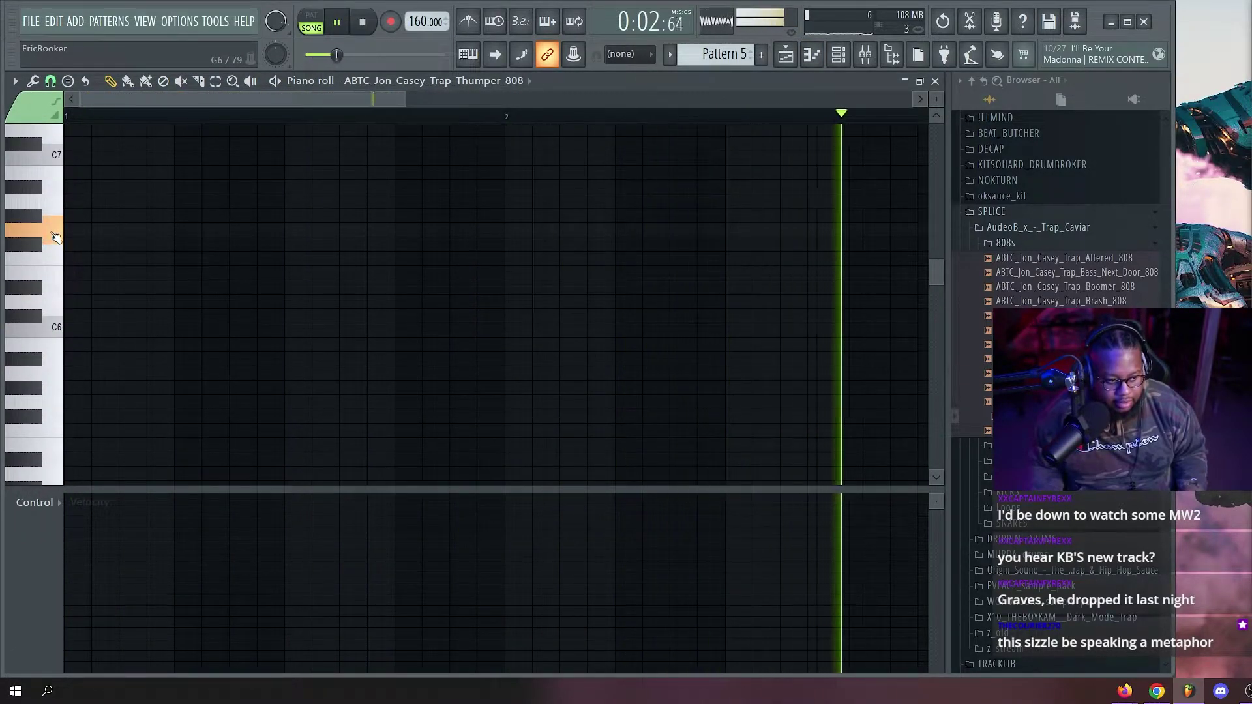
pyautogui.press('space')
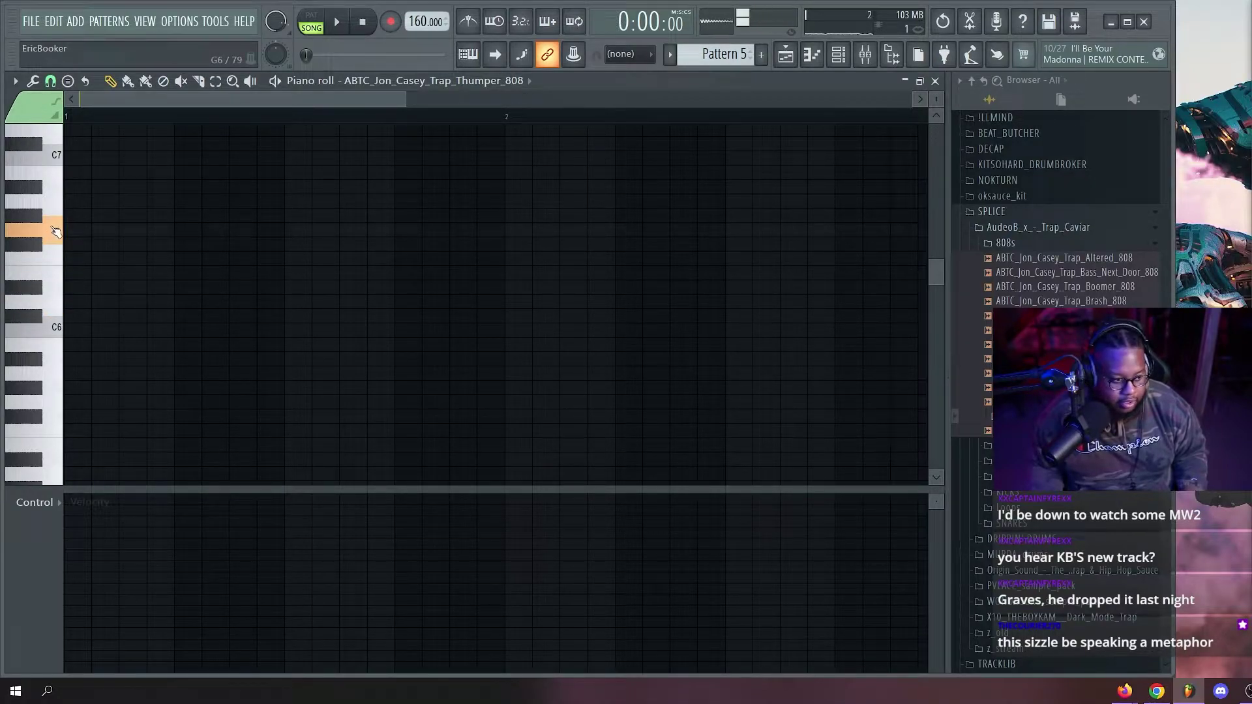
# Audition the Thumper 808's high keys across octaves 7 and 8 in the piano roll.
pyautogui.scroll(2, 54, 235)
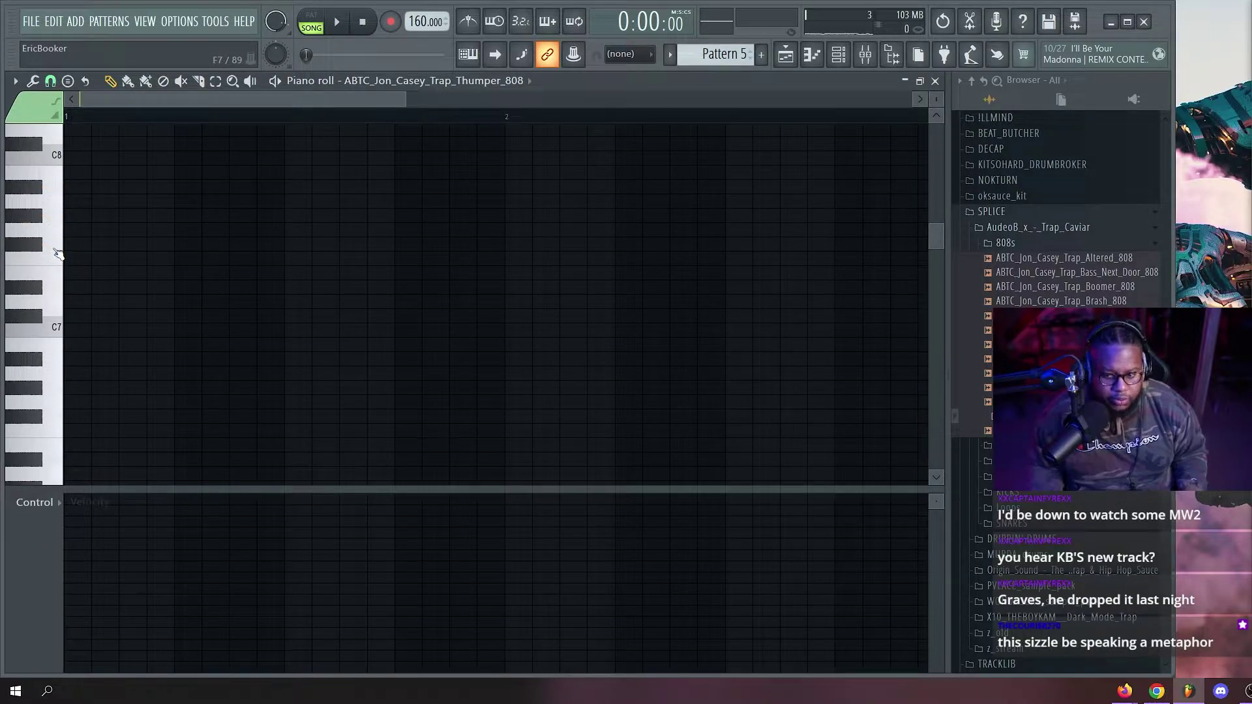
pyautogui.scroll(2, 52, 195)
pyautogui.press('space')
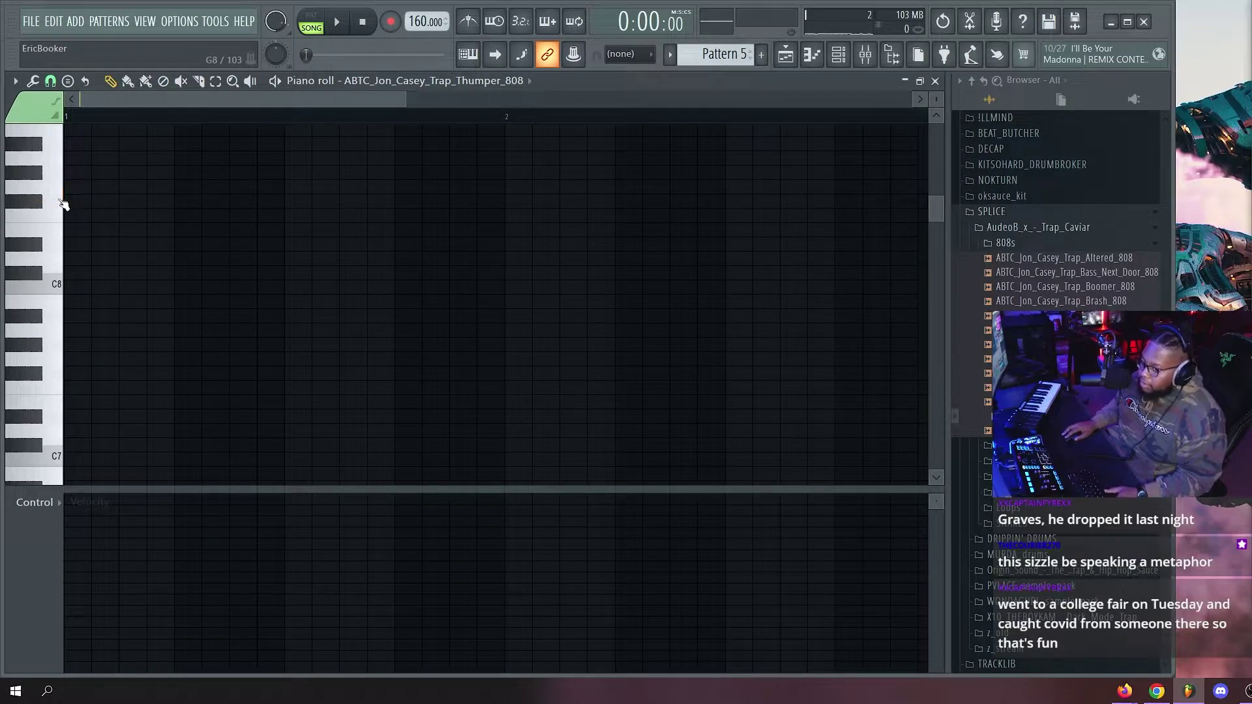
pyautogui.scroll(2, 59, 199)
pyautogui.scroll(-2, 59, 201)
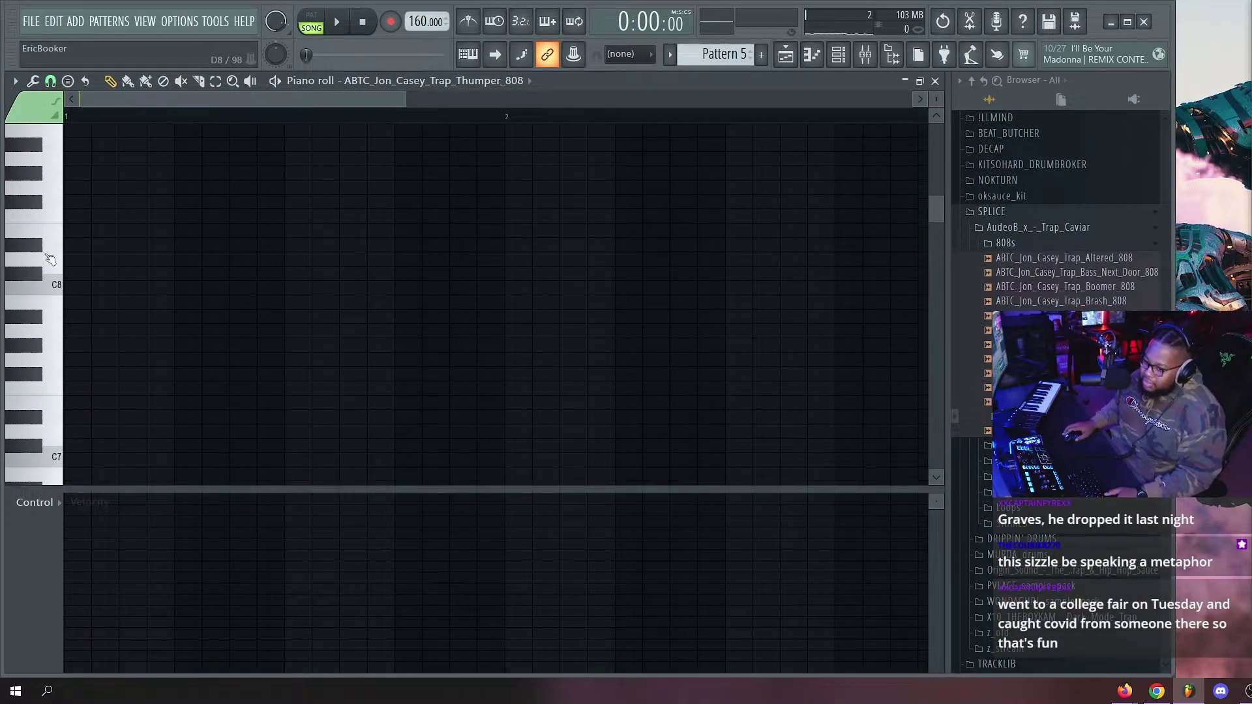
pyautogui.scroll(3, 51, 224)
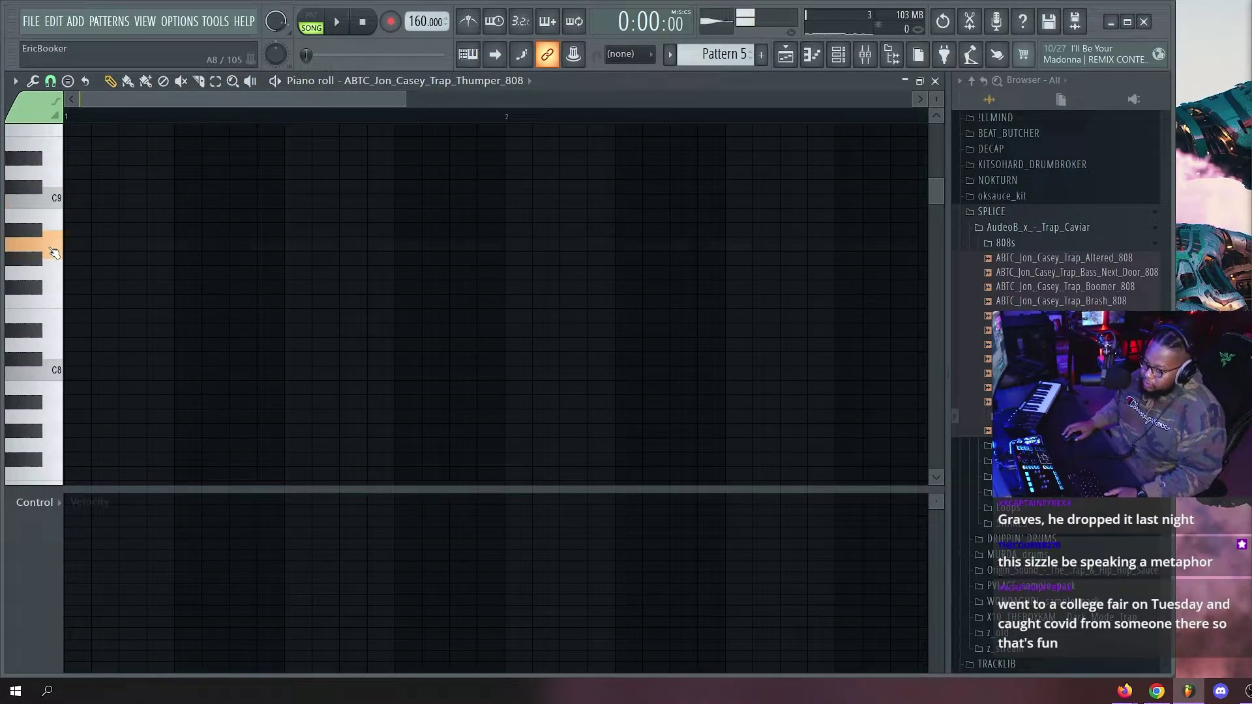
pyautogui.scroll(-3, 48, 289)
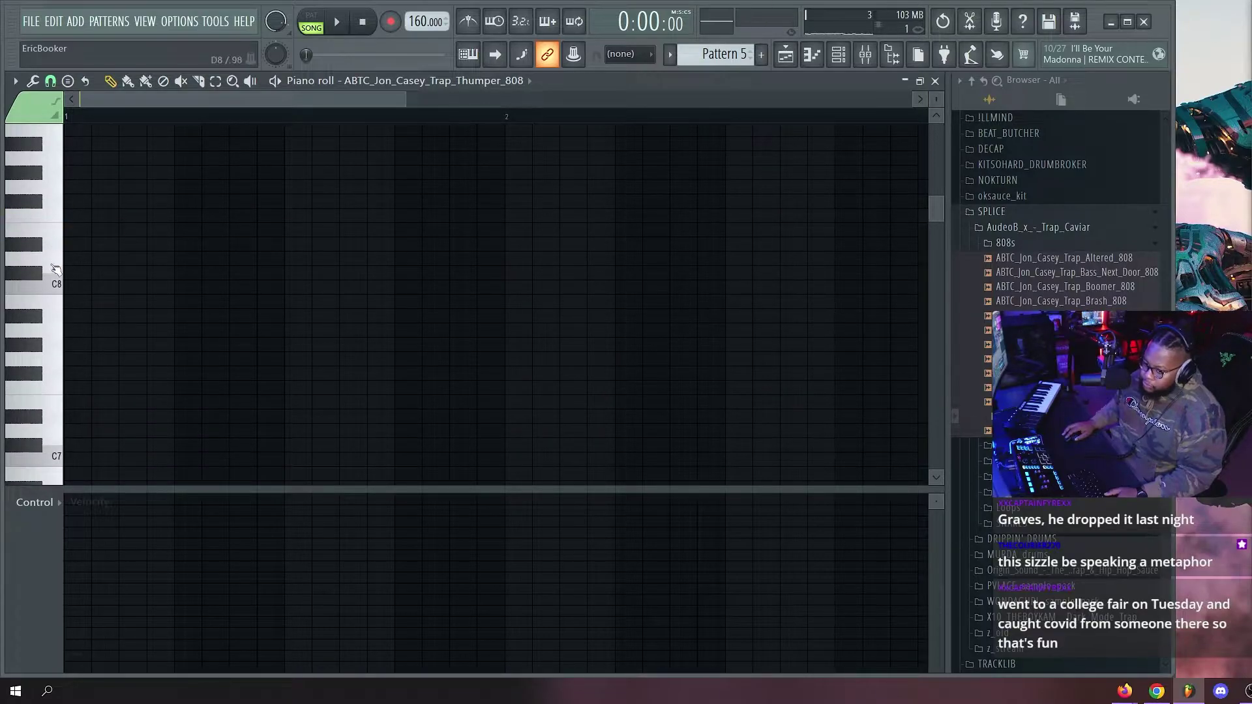
pyautogui.scroll(-2, 55, 288)
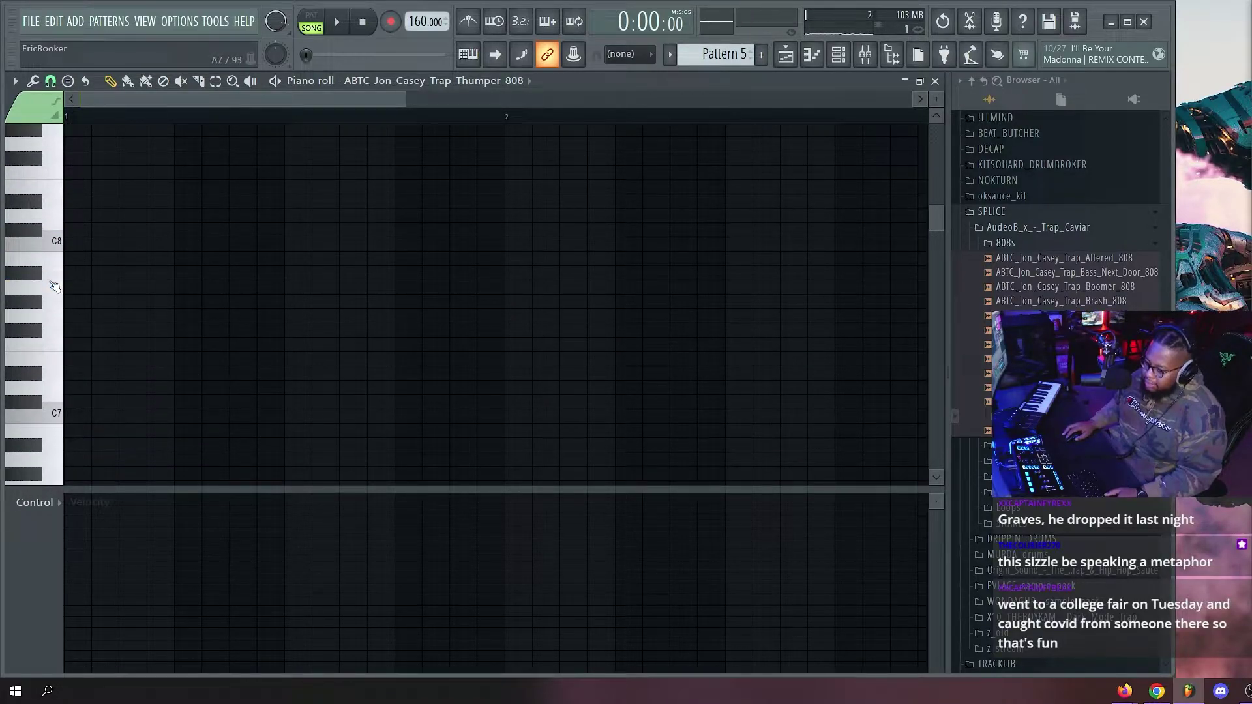
pyautogui.scroll(-3, 52, 282)
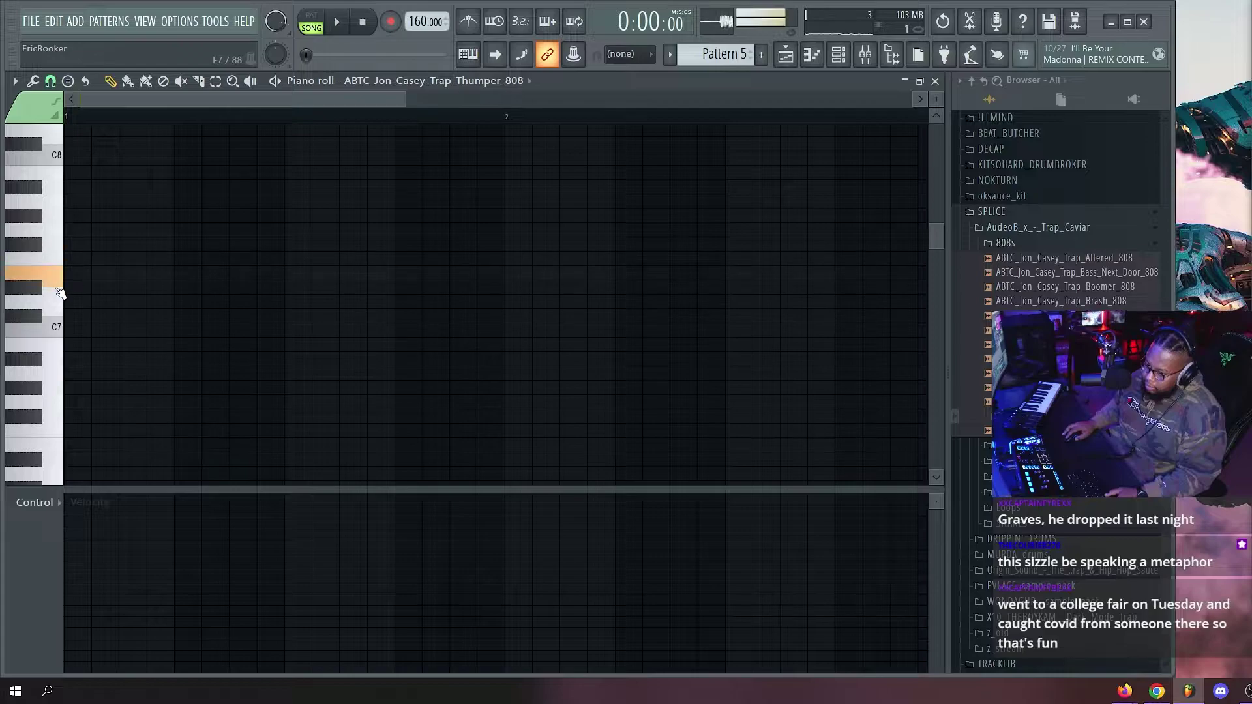
# Play the arrangement and audition progressively lower 808 keys down to D#5 against it.
pyautogui.press('space')
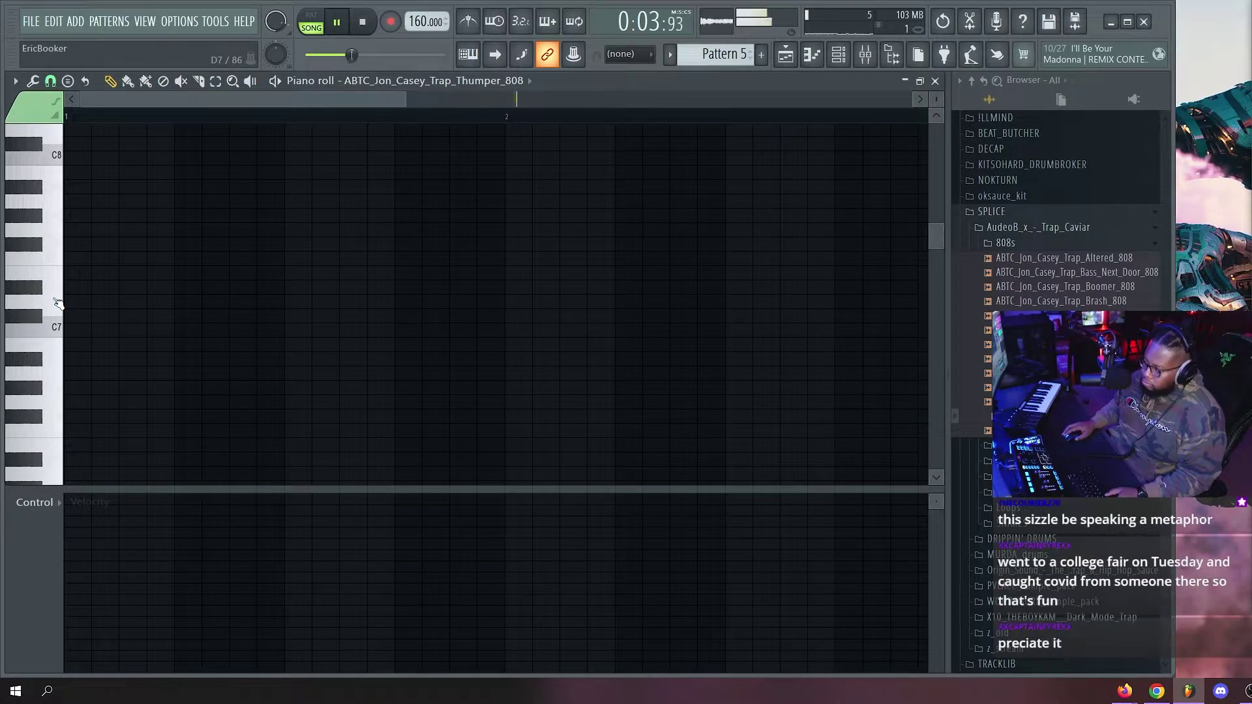
pyautogui.scroll(-3, 57, 304)
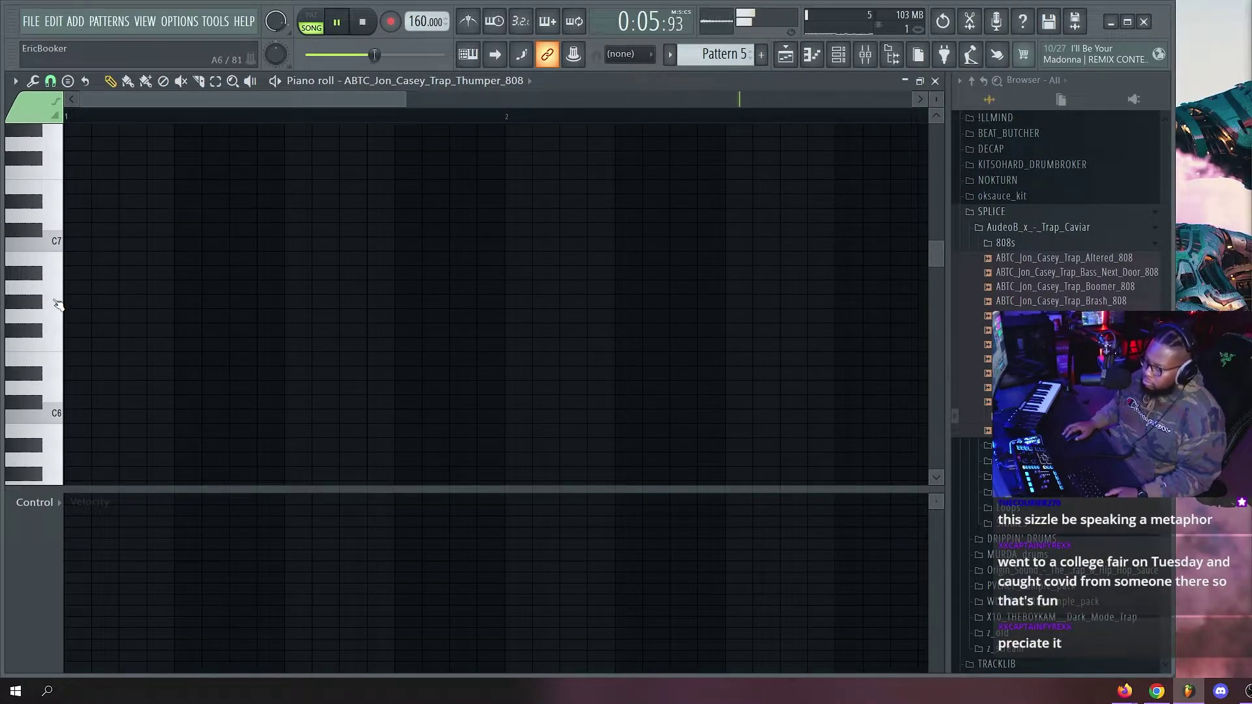
pyautogui.scroll(-3, 58, 304)
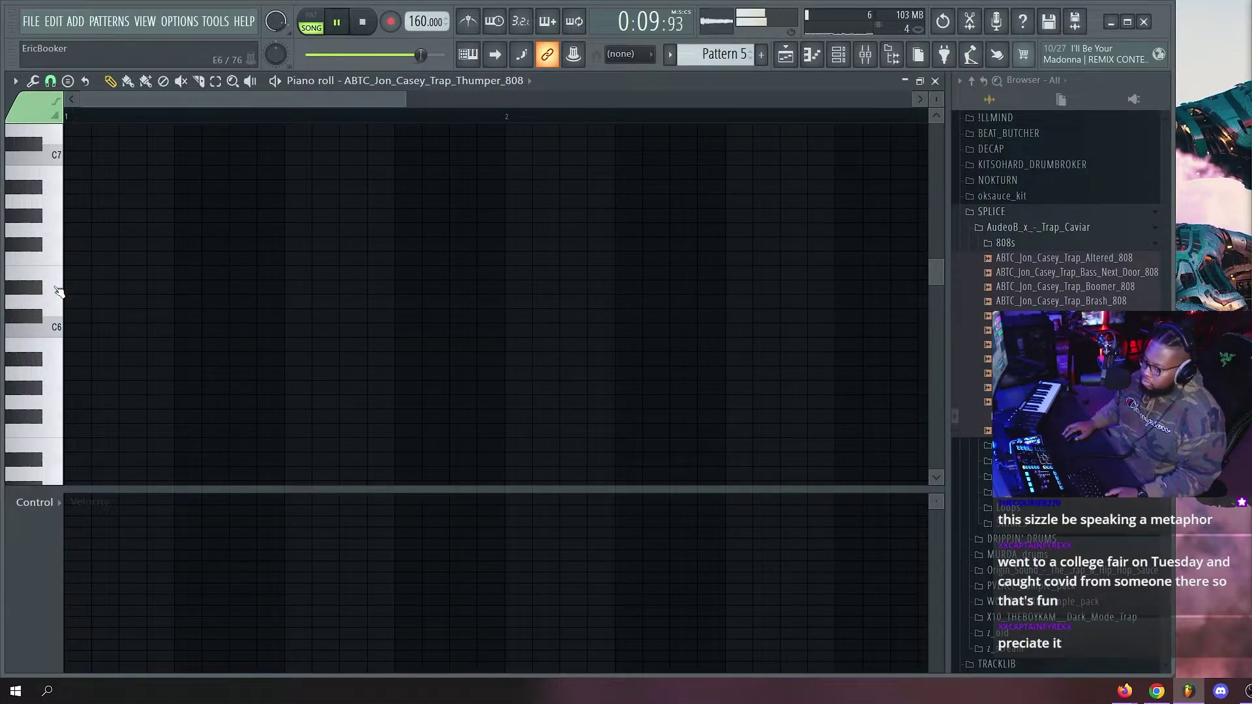
pyautogui.scroll(-3, 55, 313)
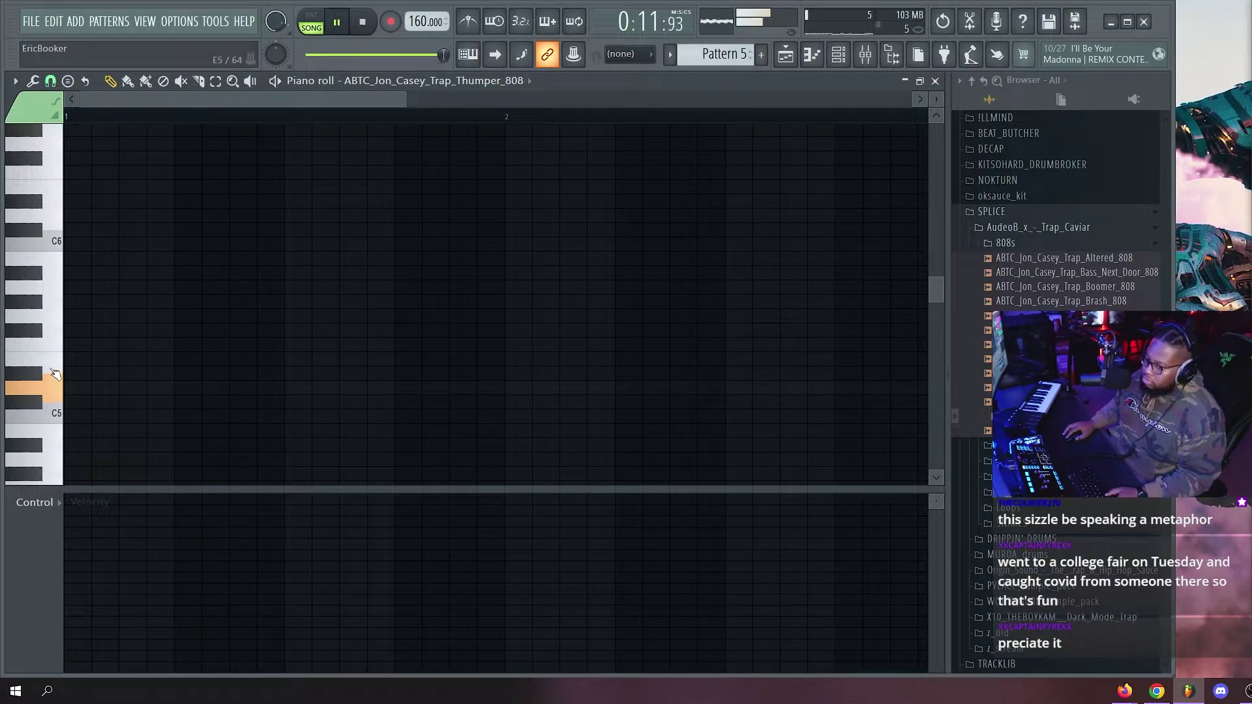
pyautogui.click(42, 376)
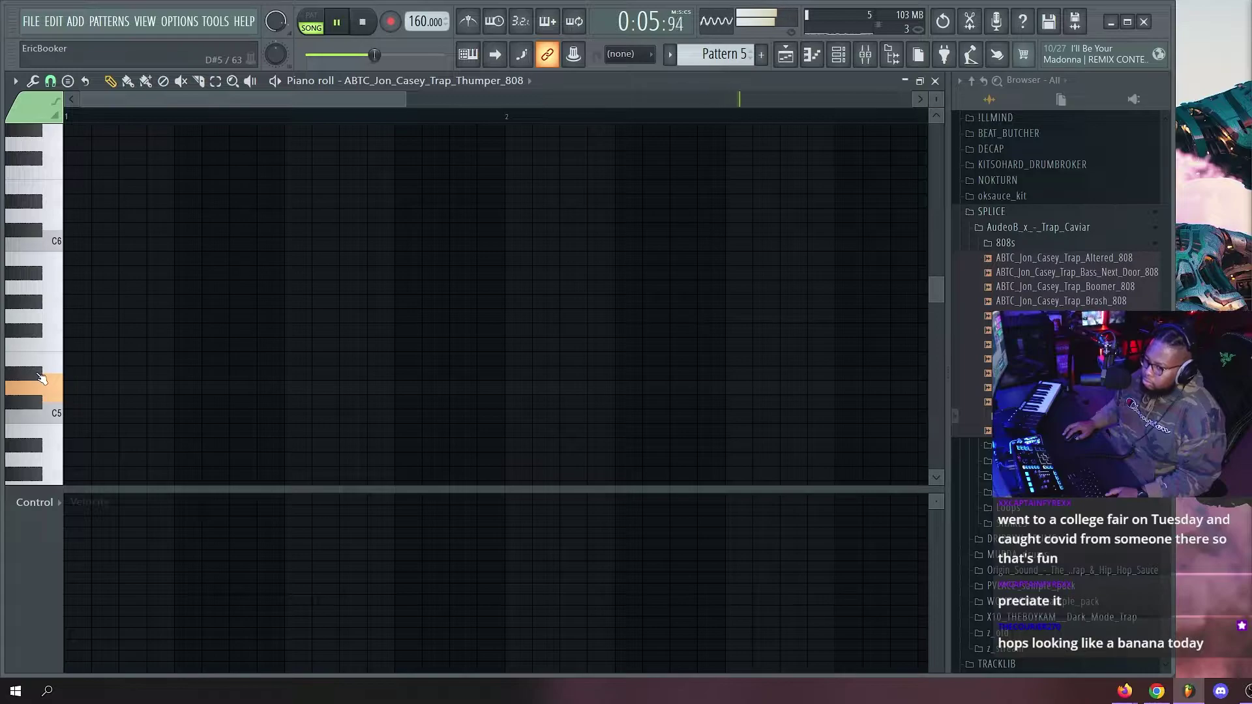
# Add D#5 808 notes at the start of bar 1 and on beat 2 of bar 2.
pyautogui.press('space')
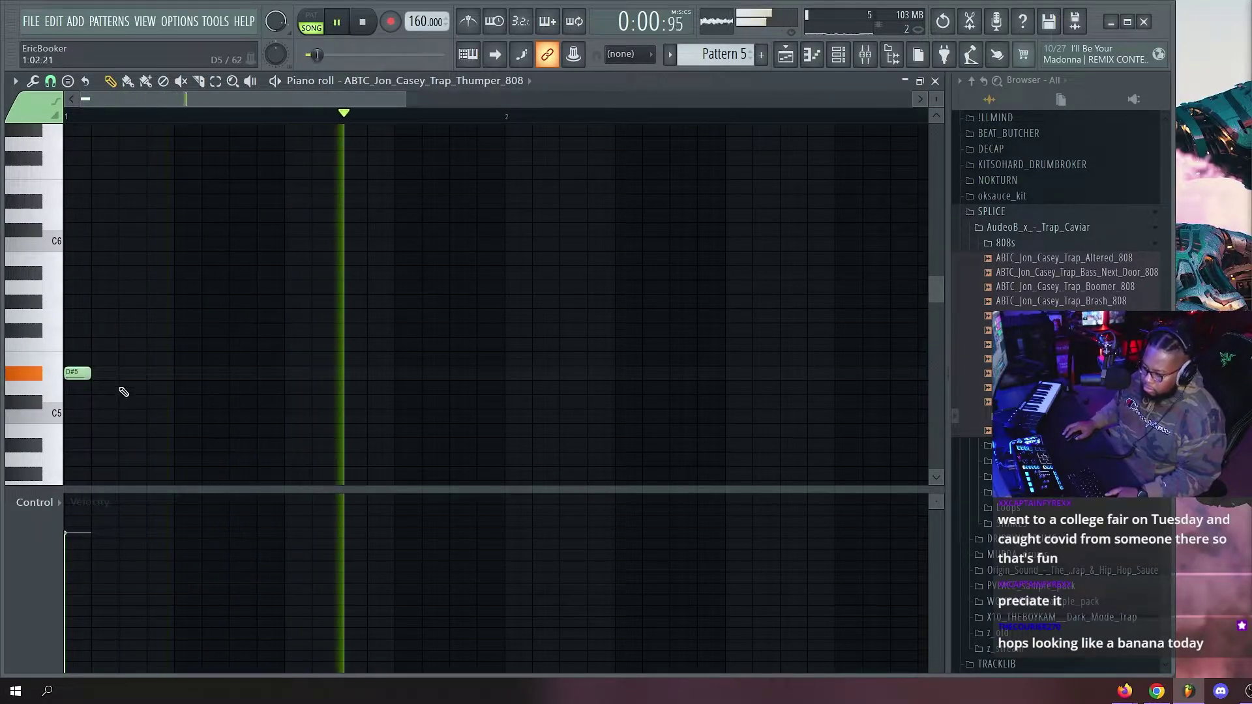
pyautogui.click(614, 374)
pyautogui.press('space')
pyautogui.press('space')
pyautogui.scroll(-2, 523, 136)
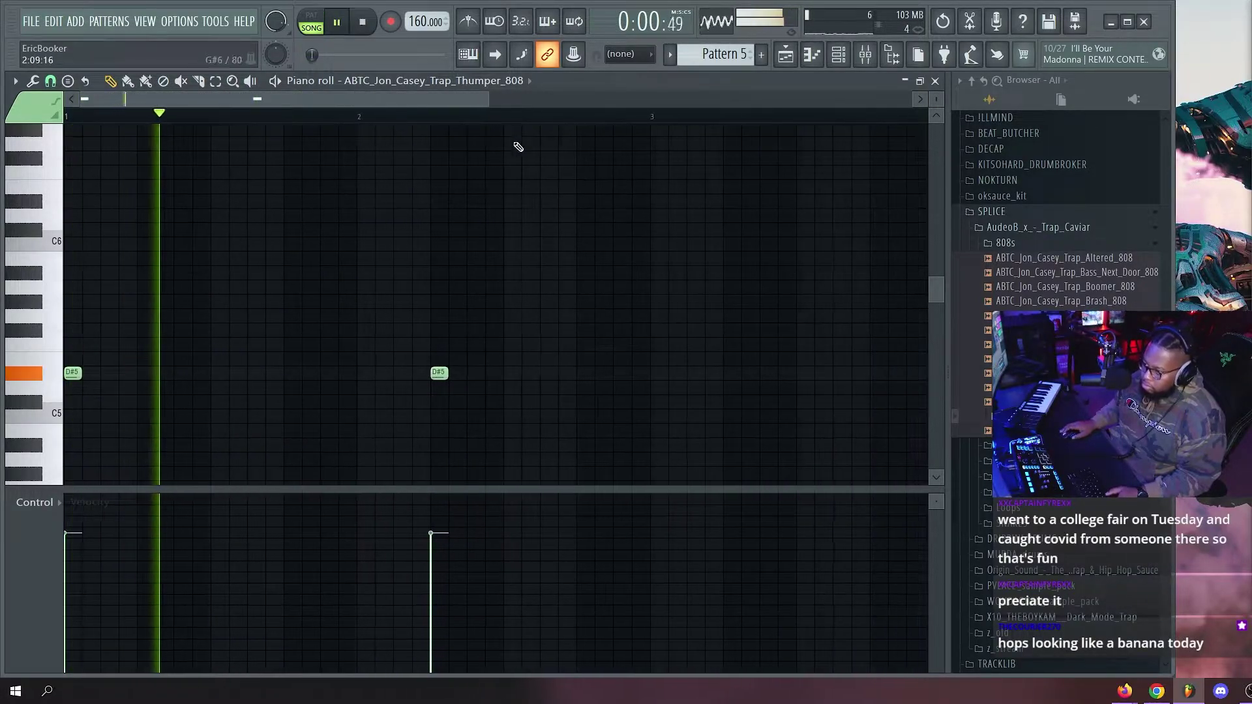
# Add D5 808 notes at the start of bar 3 and on beat 2 of bar 4.
pyautogui.scroll(-2, 657, 388)
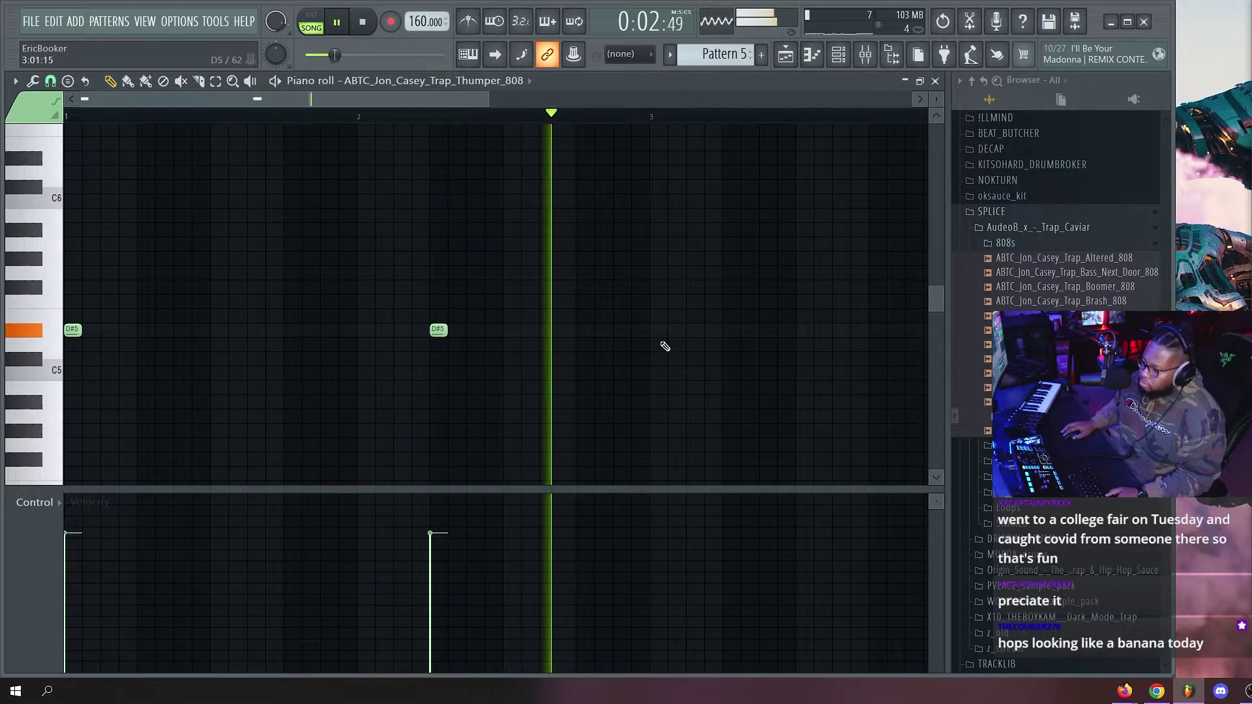
pyautogui.click(659, 344)
pyautogui.scroll(-2, 660, 196)
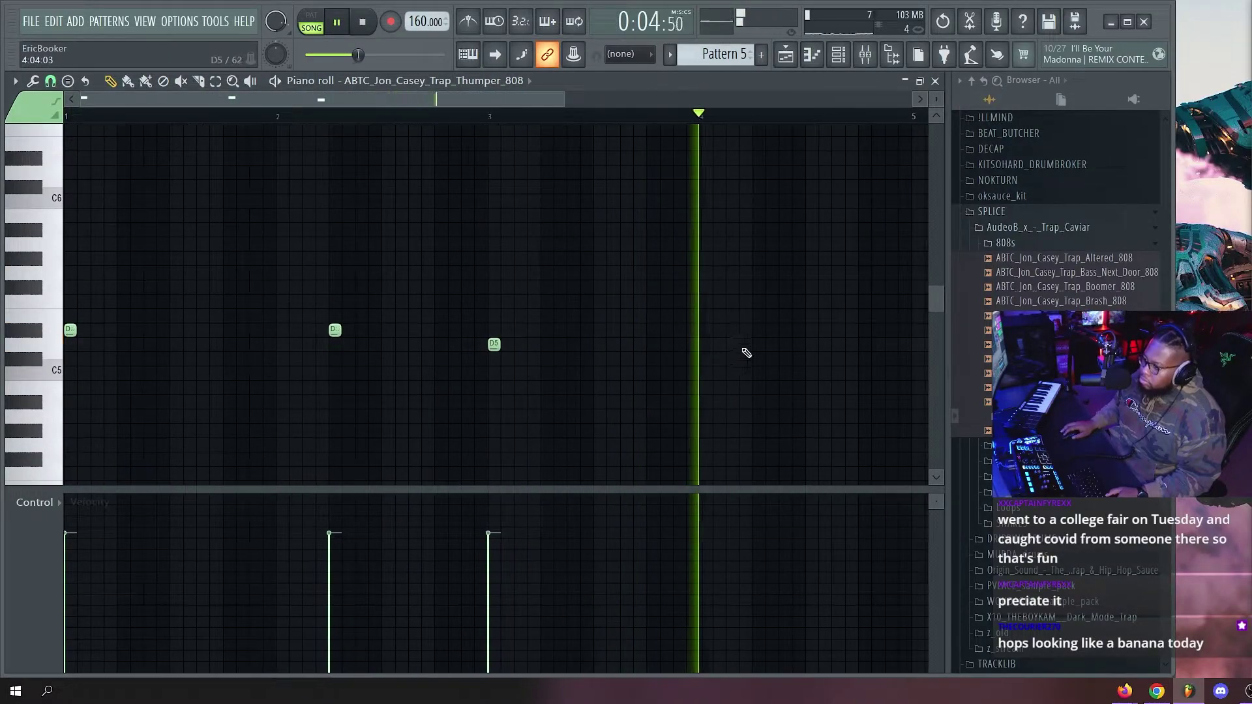
pyautogui.click(758, 344)
pyautogui.scroll(-1, 783, 316)
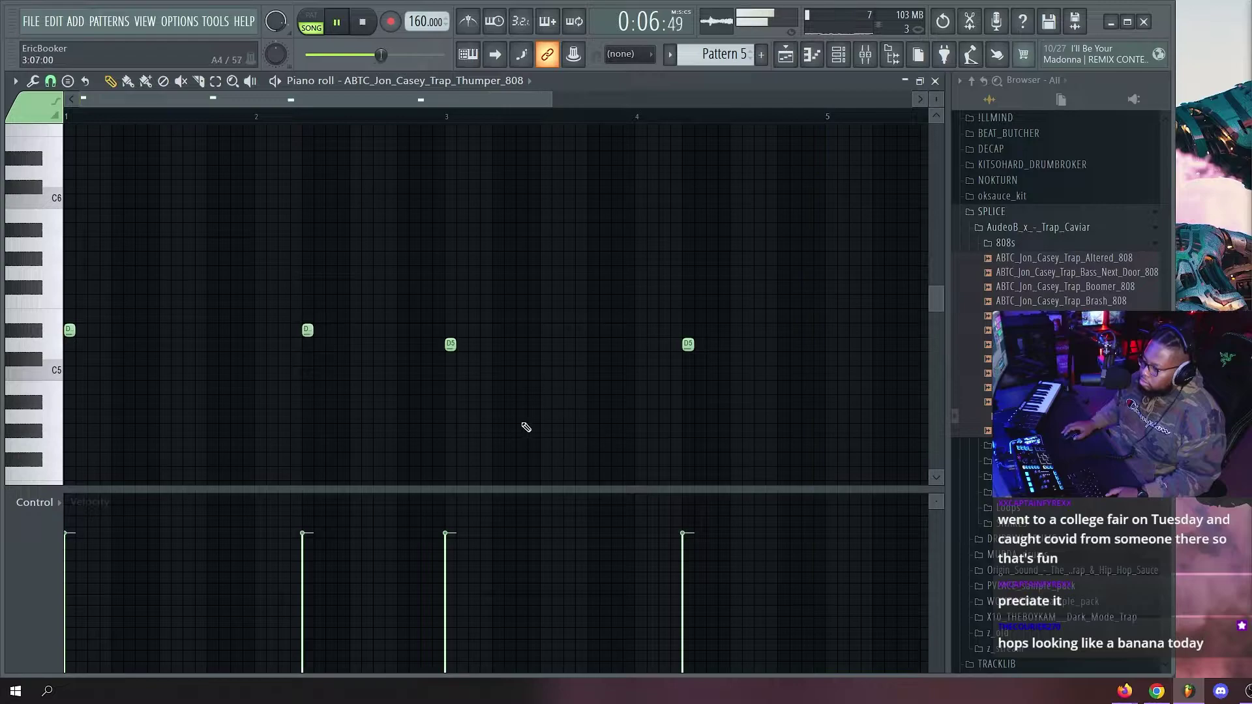
# Place a second Pattern 5 clip at bar 5 on Track 6 of the playlist.
pyautogui.press('F5')
pyautogui.click(378, 380)
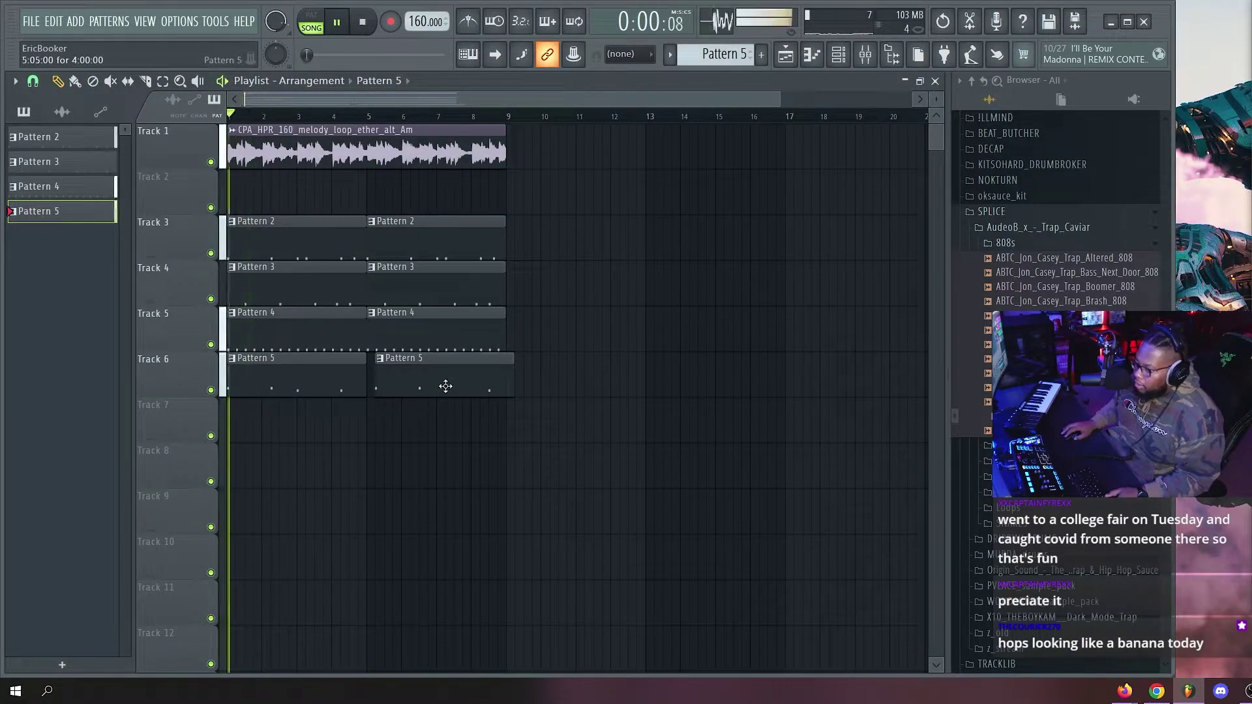
pyautogui.scroll(3, 398, 99)
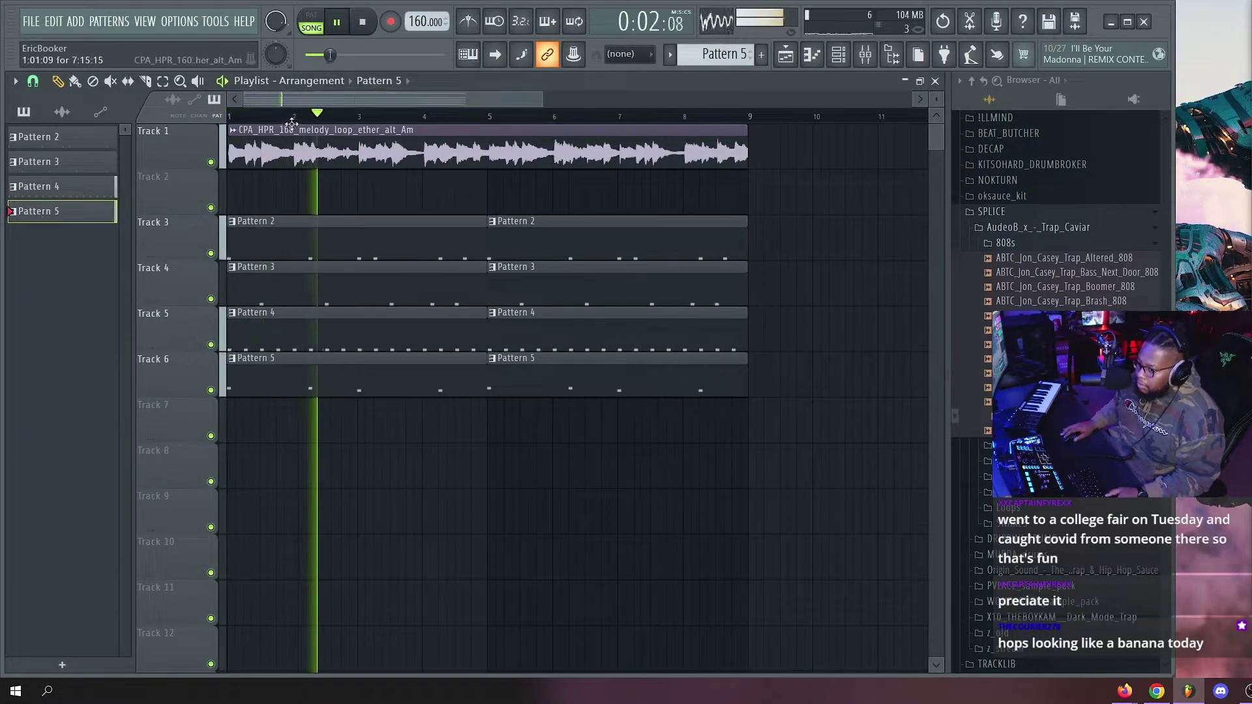
pyautogui.scroll(3, 287, 101)
pyautogui.scroll(3, 287, 101)
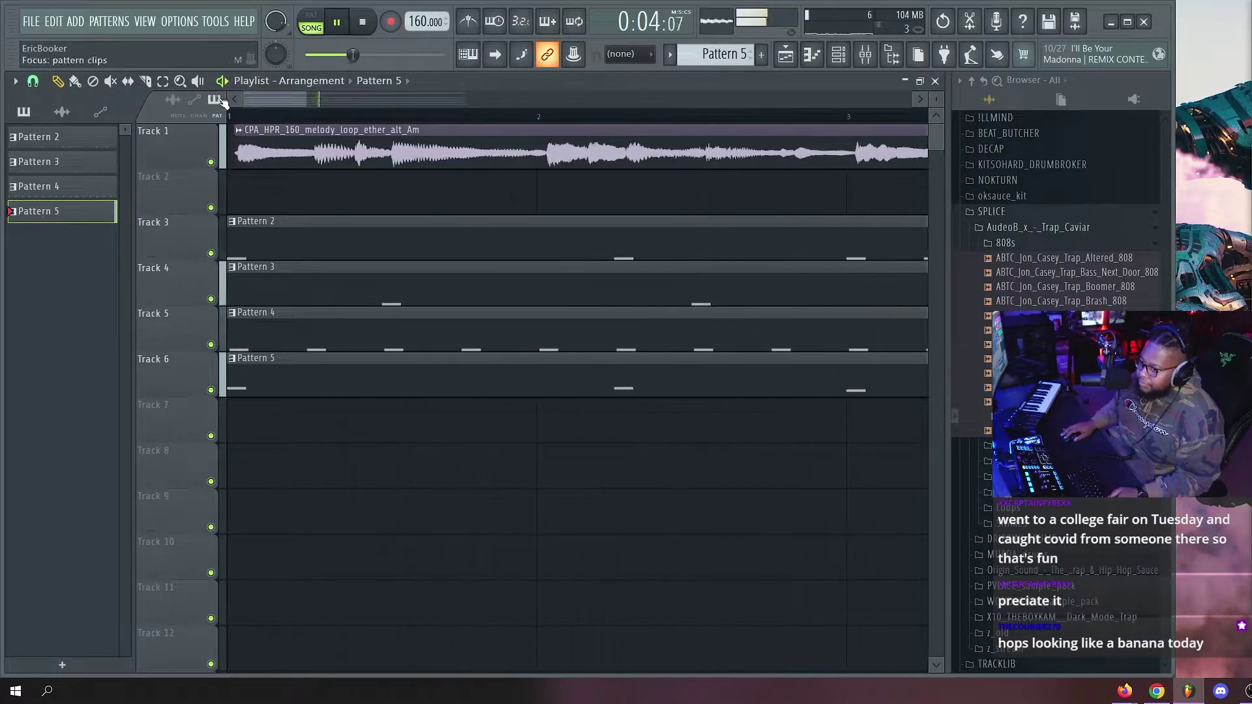
# Reopen Pattern 5's 808 notes and add a D5 note at step 11 of bar 4.
pyautogui.doubleClick(439, 358)
pyautogui.press('space')
pyautogui.click(379, 344)
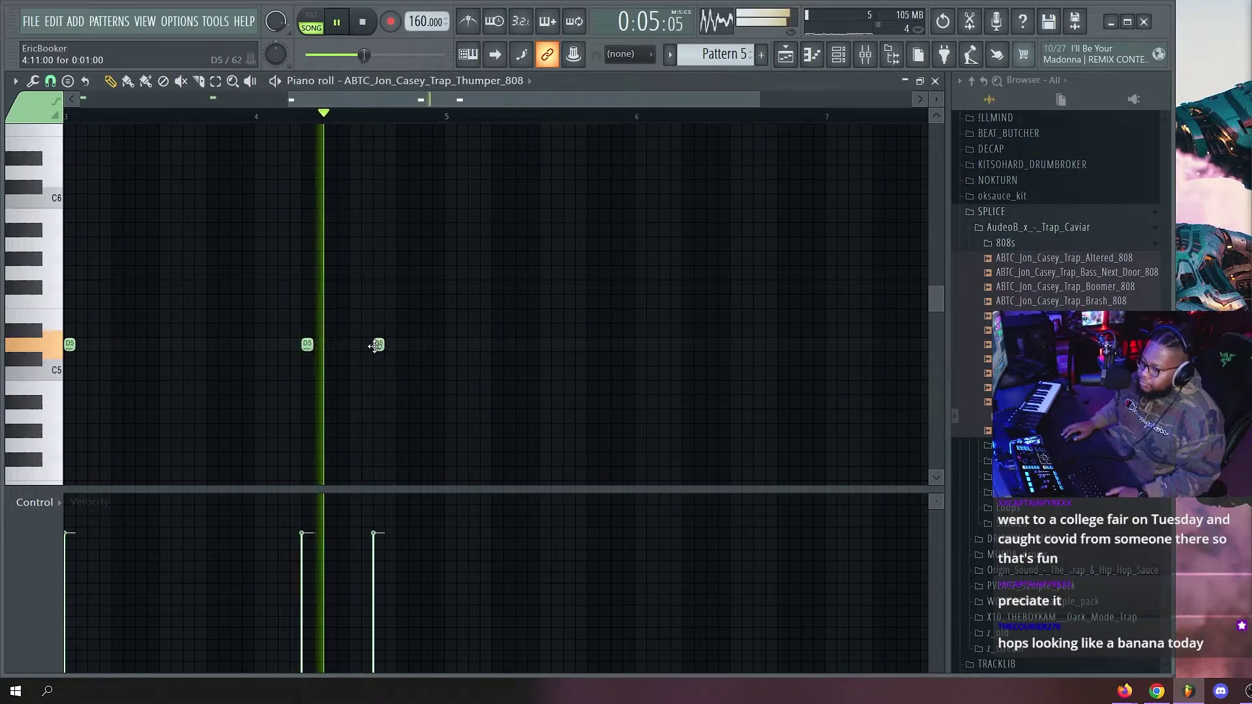
# Set the Thumper 808 sampler channel's sample start offset to 3 %.
pyautogui.press('F6')
pyautogui.click(405, 402)
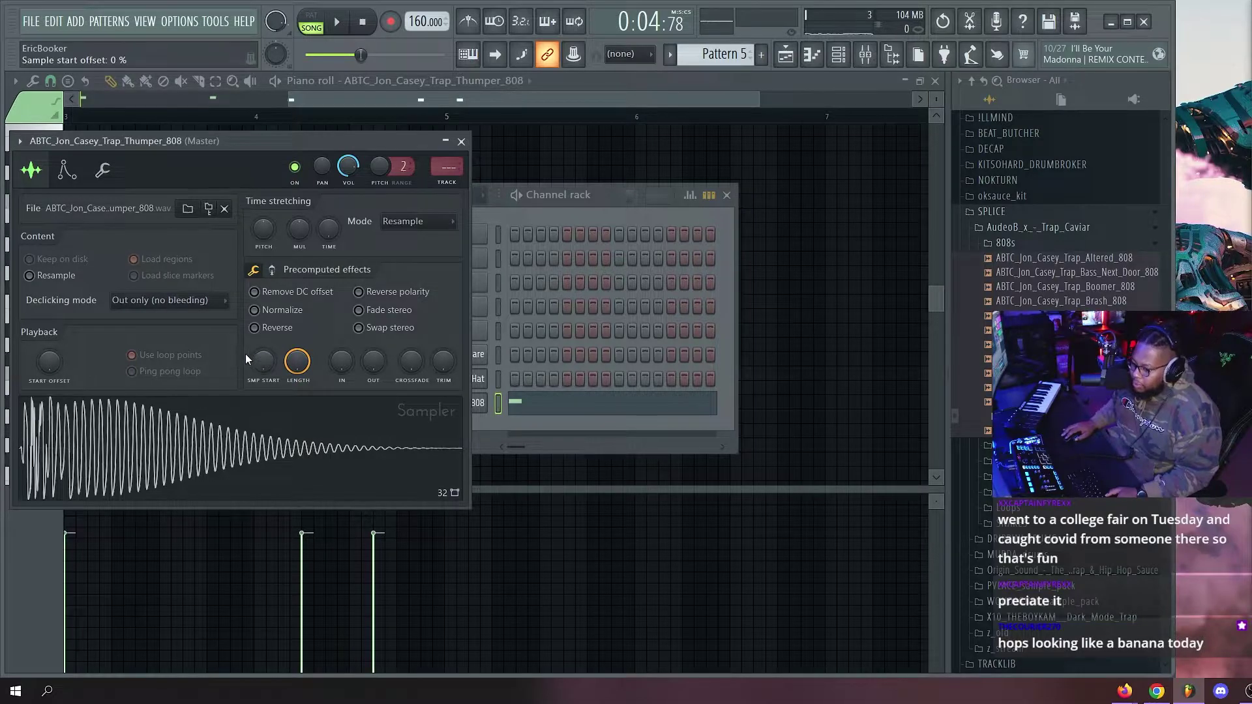
pyautogui.moveTo(255, 365); pyautogui.dragTo(255, 360)
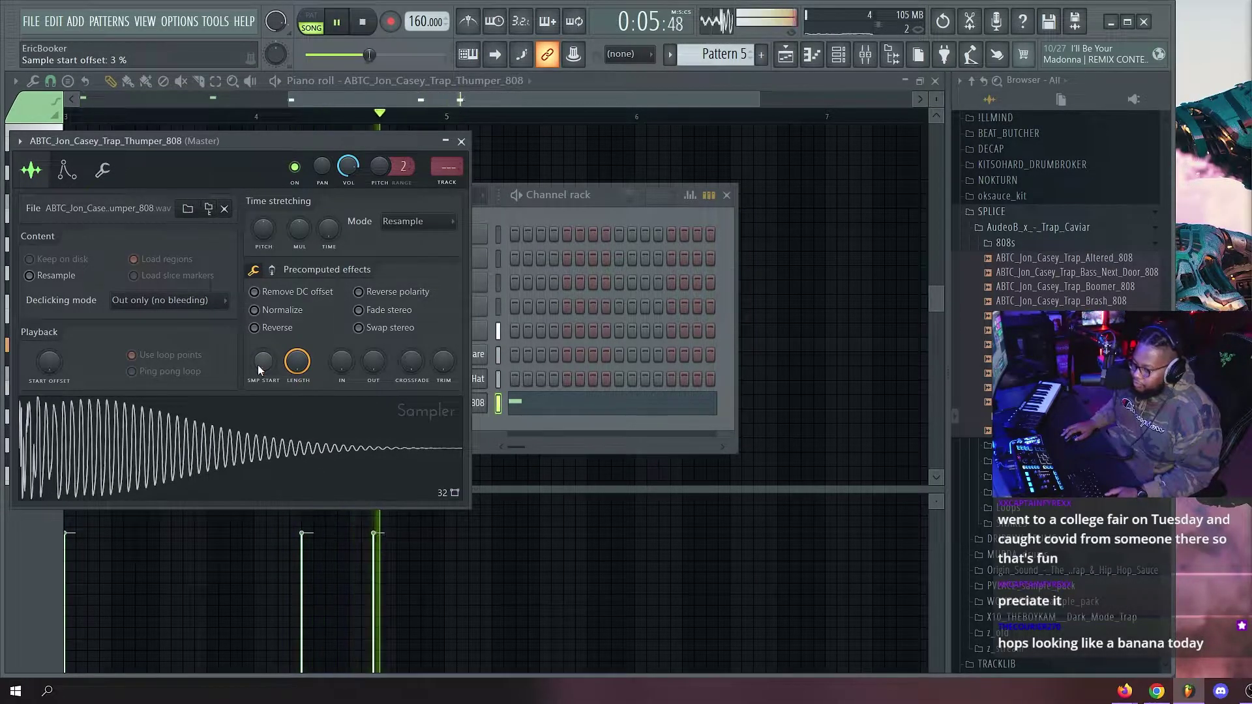
# Set the melody loop's channel volume to 40 % and close its settings.
pyautogui.press('F5')
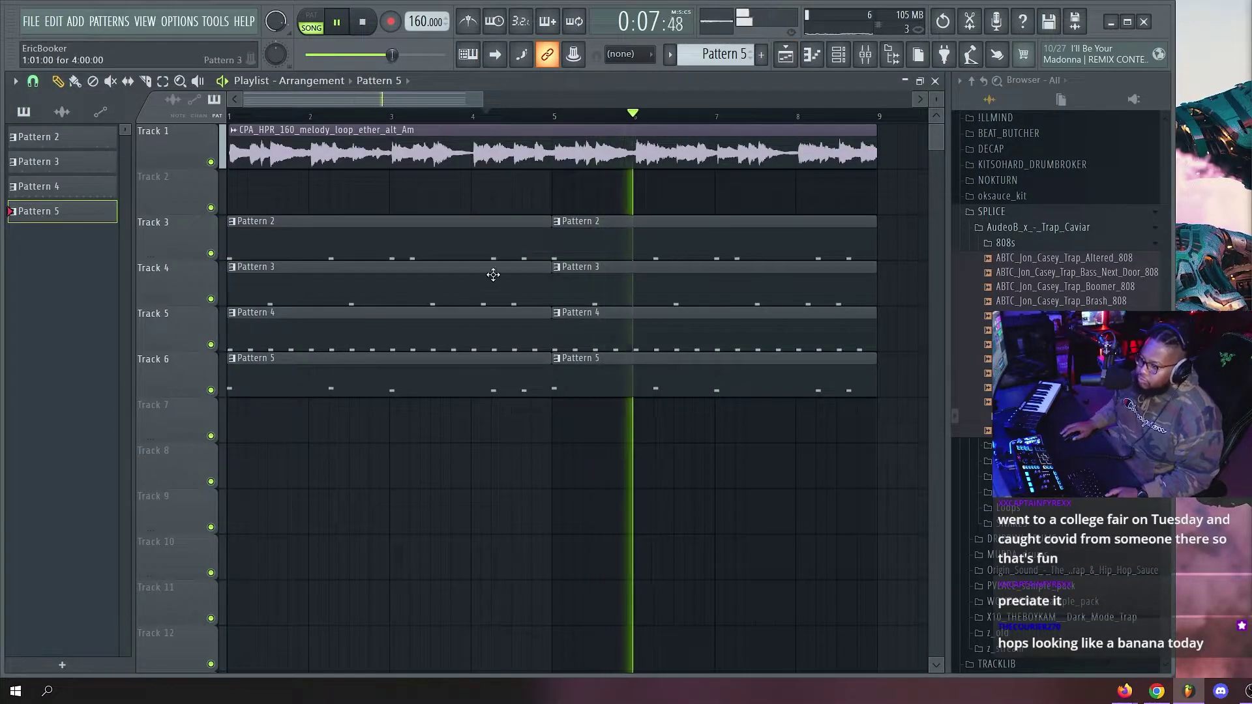
pyautogui.scroll(-3, 566, 123)
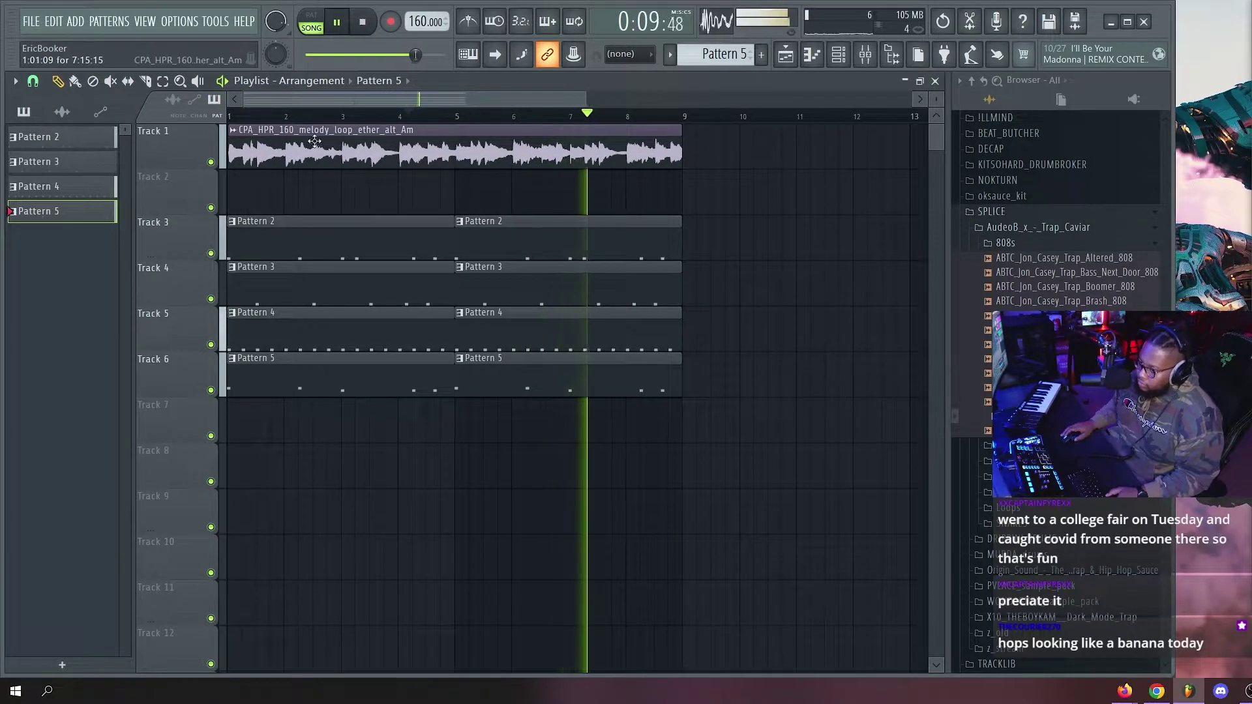
pyautogui.scroll(4, 424, 150)
pyautogui.doubleClick(308, 166)
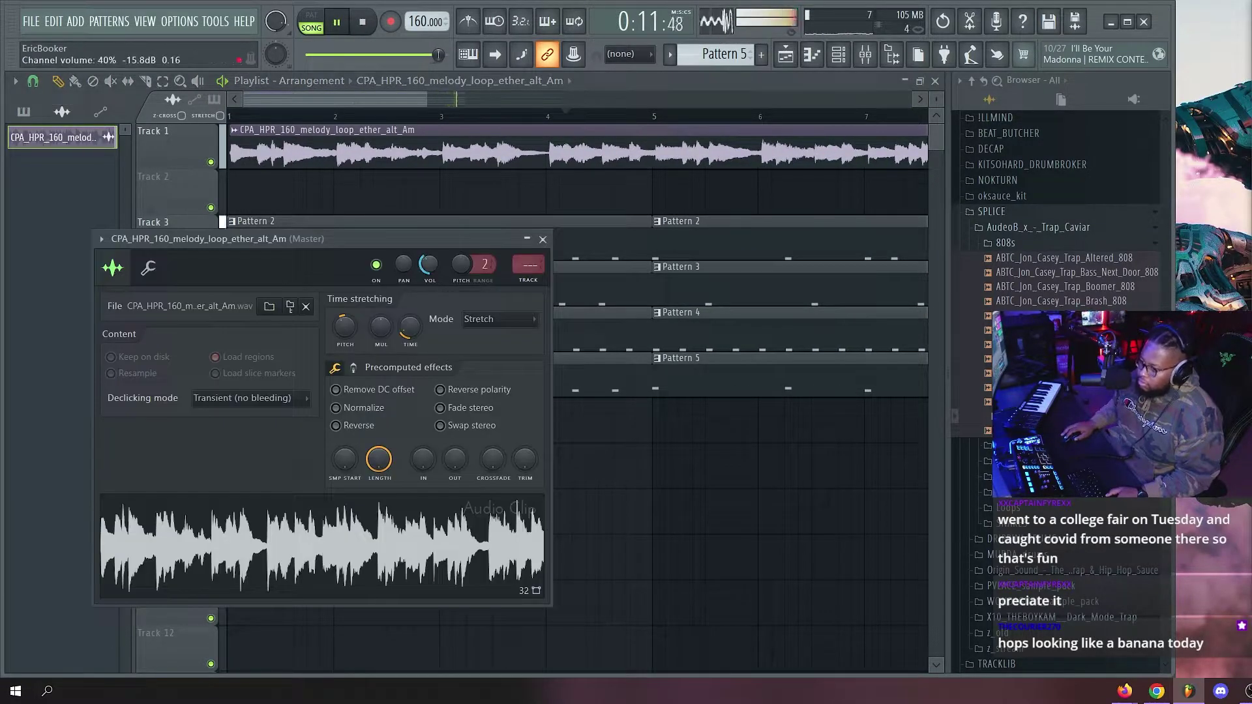
pyautogui.click(614, 83)
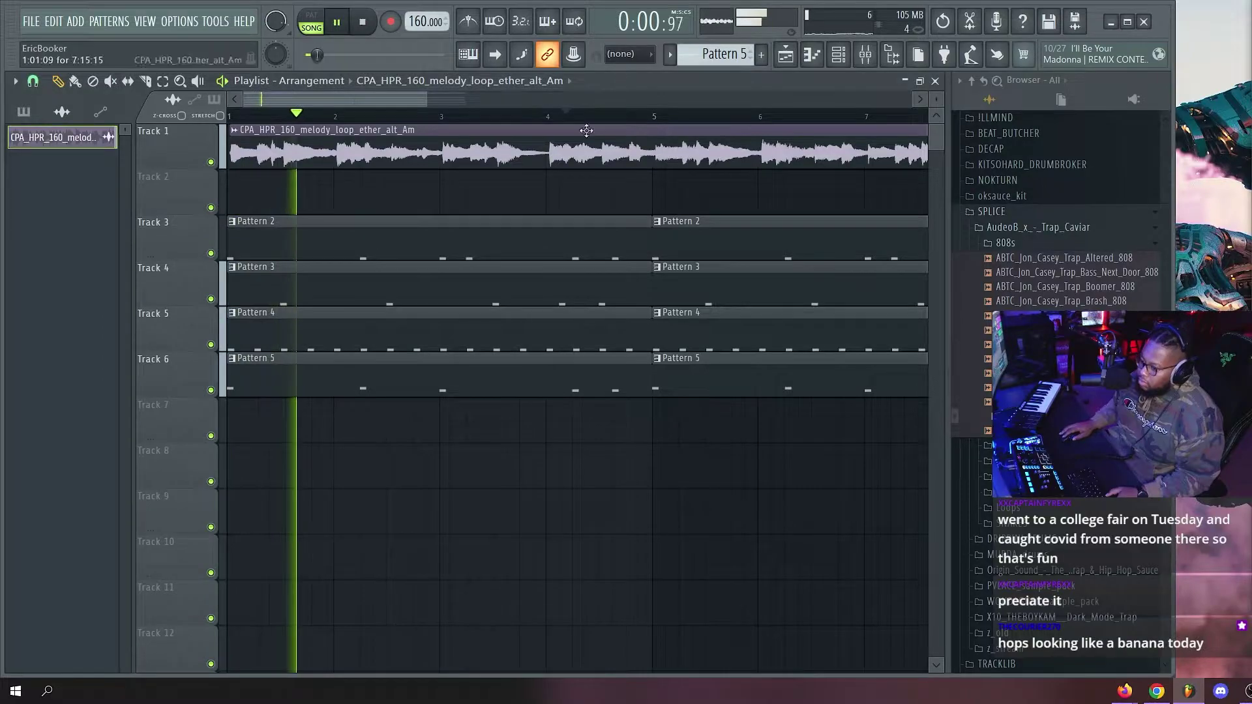
# Delete the second Pattern 5 clip on Track 6 and duplicate all of Pattern 5's 808 notes into bars 5 to 8.
pyautogui.doubleClick(501, 380)
pyautogui.press('F5')
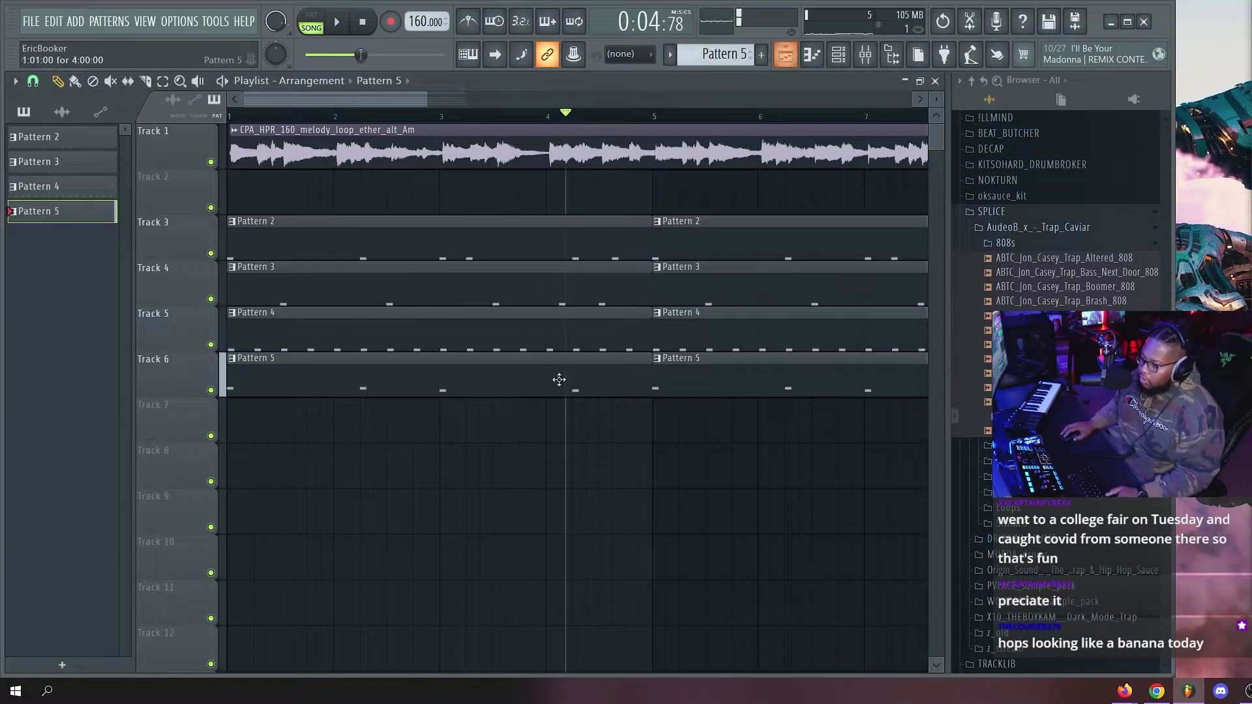
pyautogui.rightClick(675, 380)
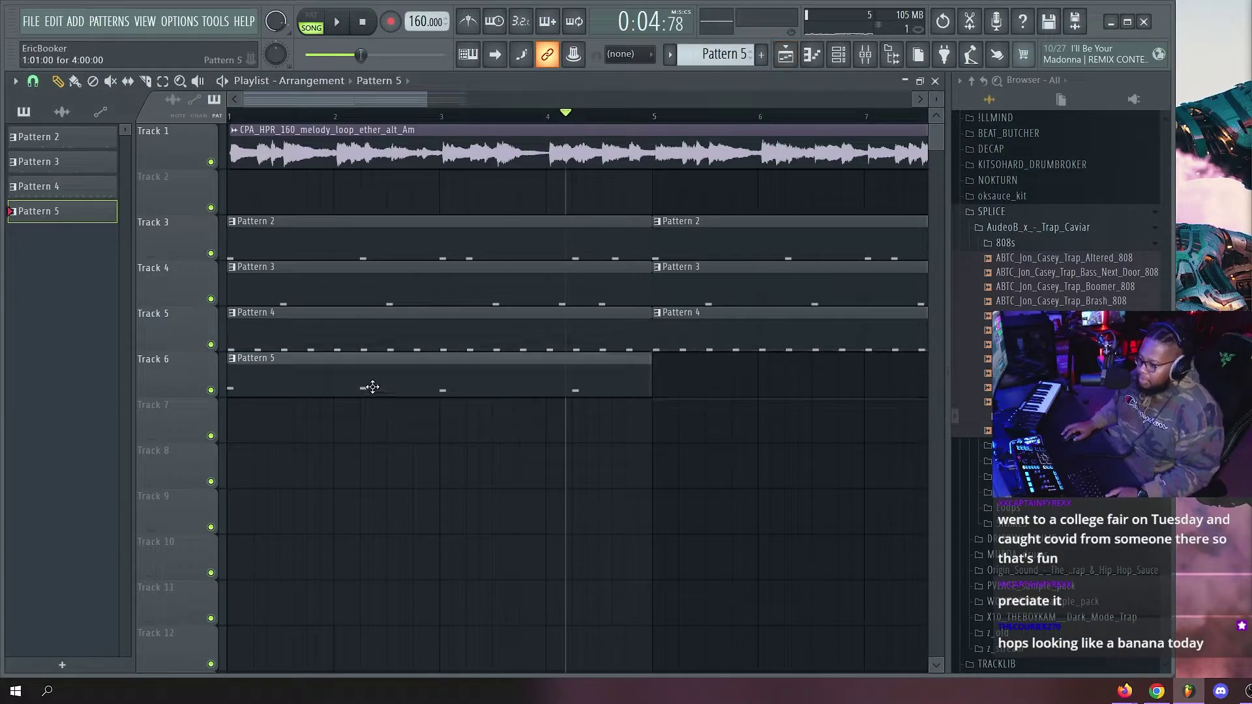
pyautogui.doubleClick(372, 386)
pyautogui.hotkey('ctrl', 'a')
pyautogui.hotkey('ctrl', 'b')
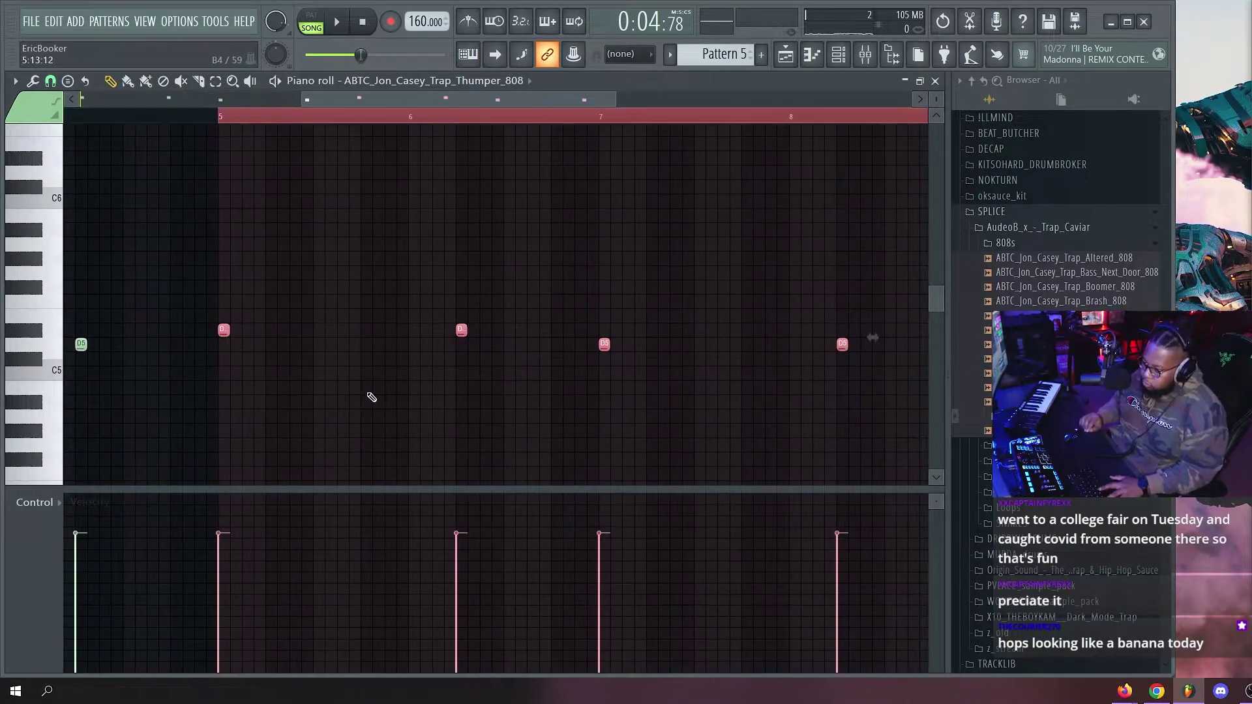
# Try a C5 808 note at the start of bar 8.
pyautogui.click(794, 373)
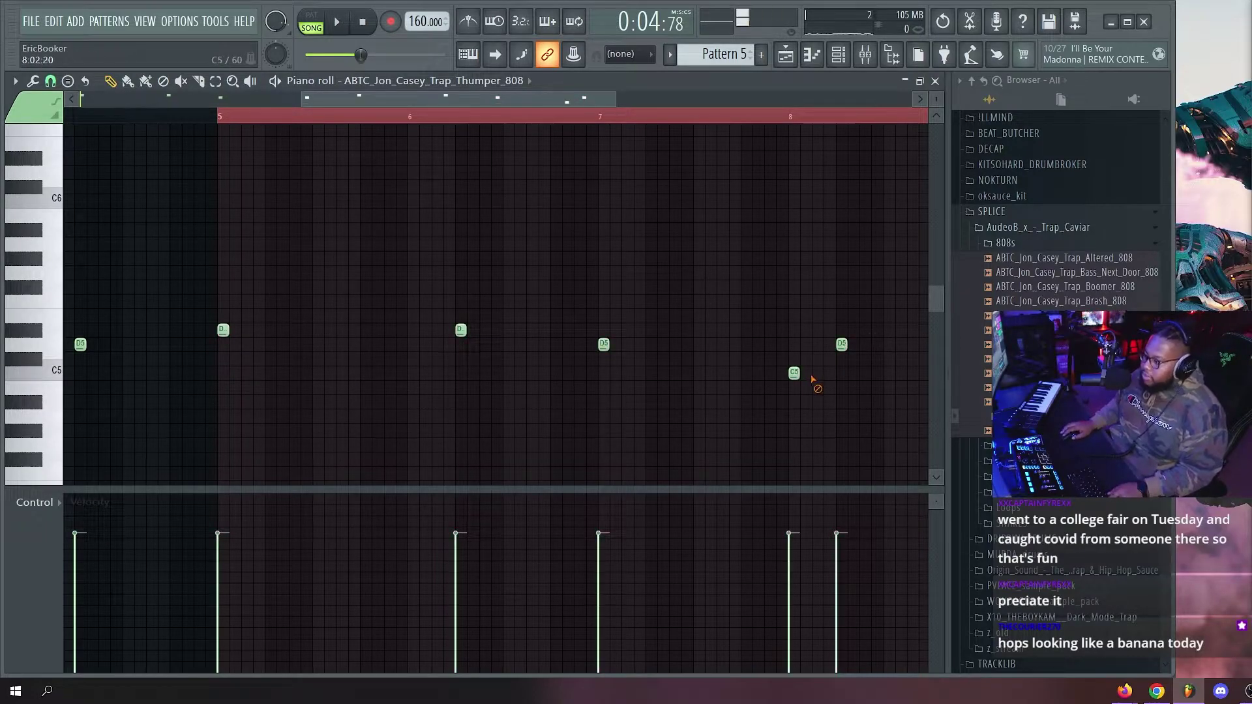
pyautogui.press('space')
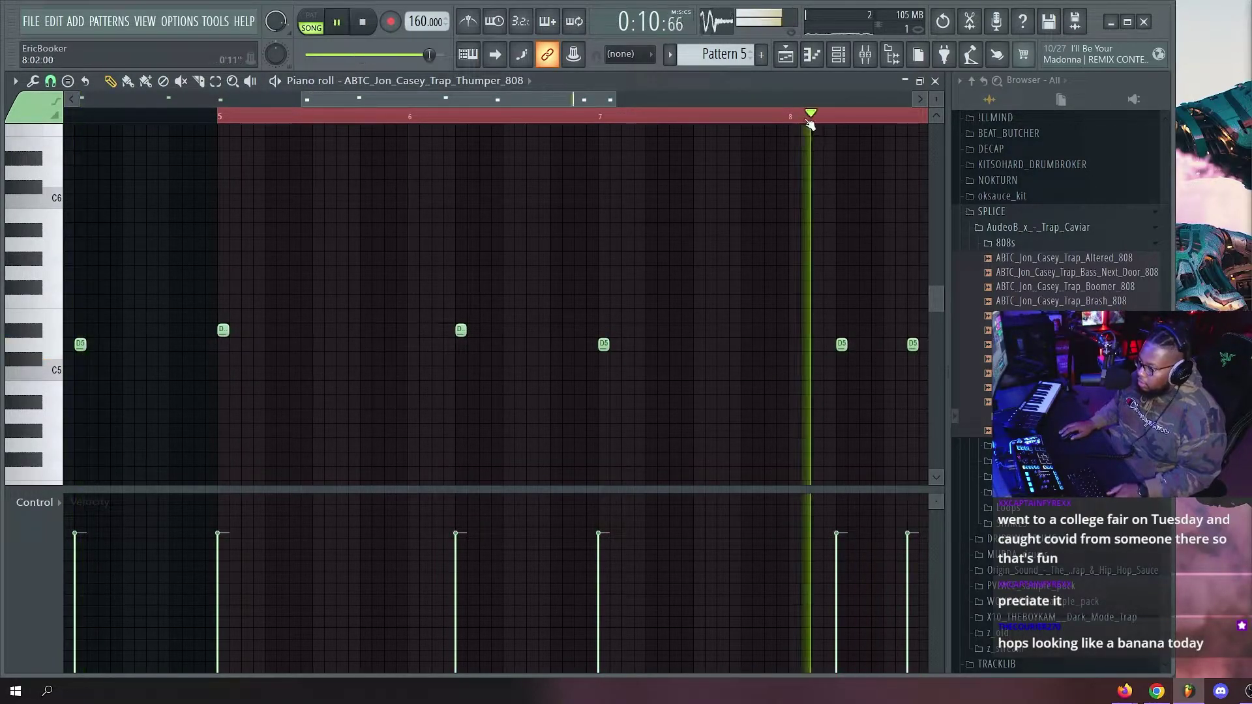
# Duplicate all playlist clips from bars 1 to 8 into bars 9 to 16.
pyautogui.press('F5')
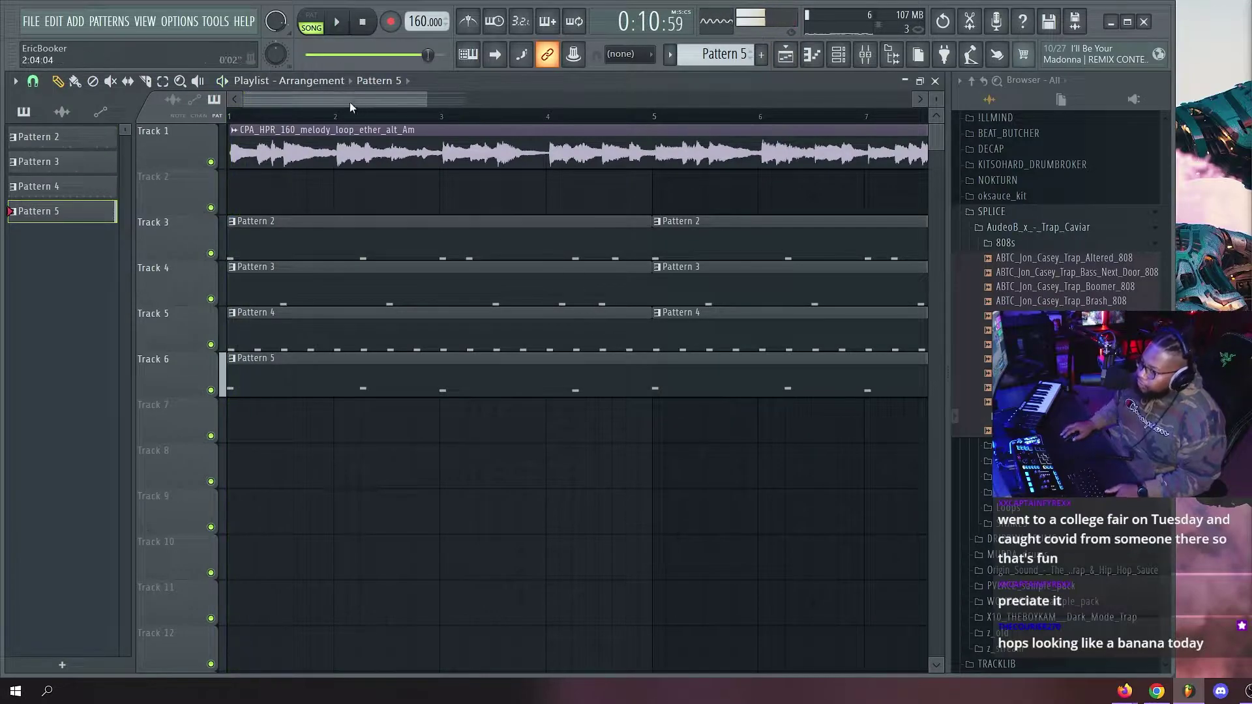
pyautogui.scroll(-4, 359, 120)
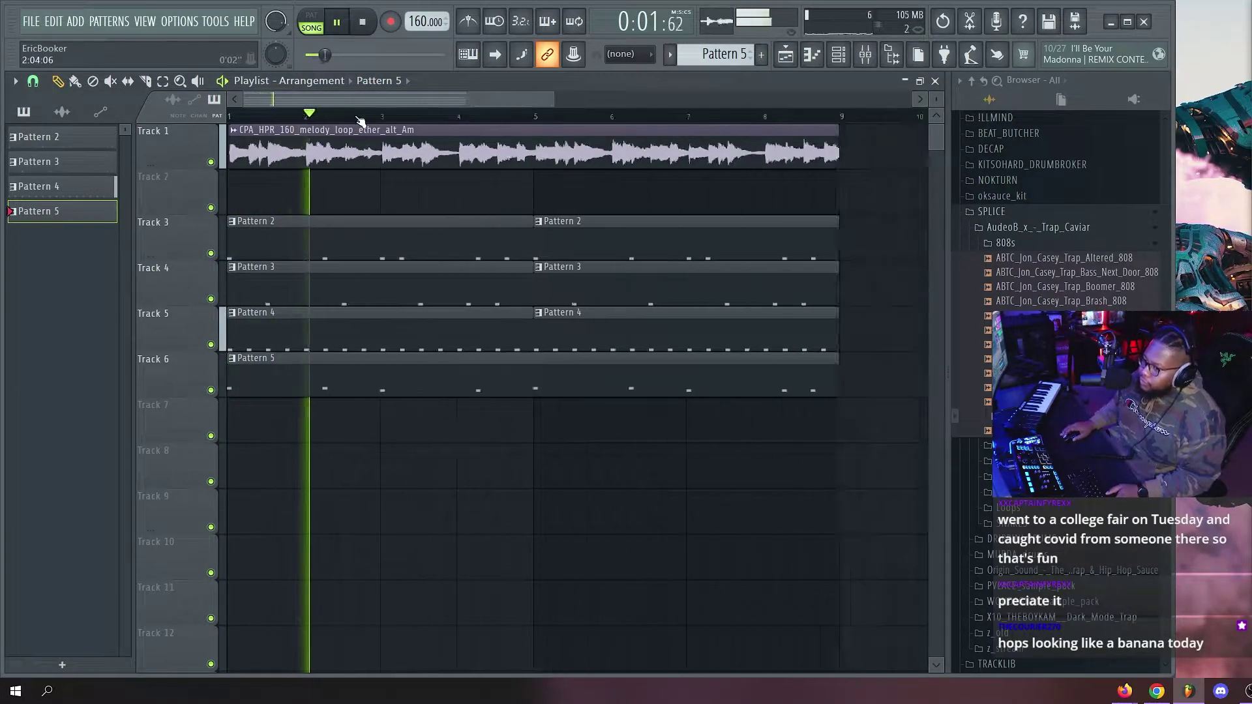
pyautogui.click(700, 254)
pyautogui.rightClick(700, 254)
pyautogui.scroll(1, 676, 169)
pyautogui.hotkey('ctrl', 'a')
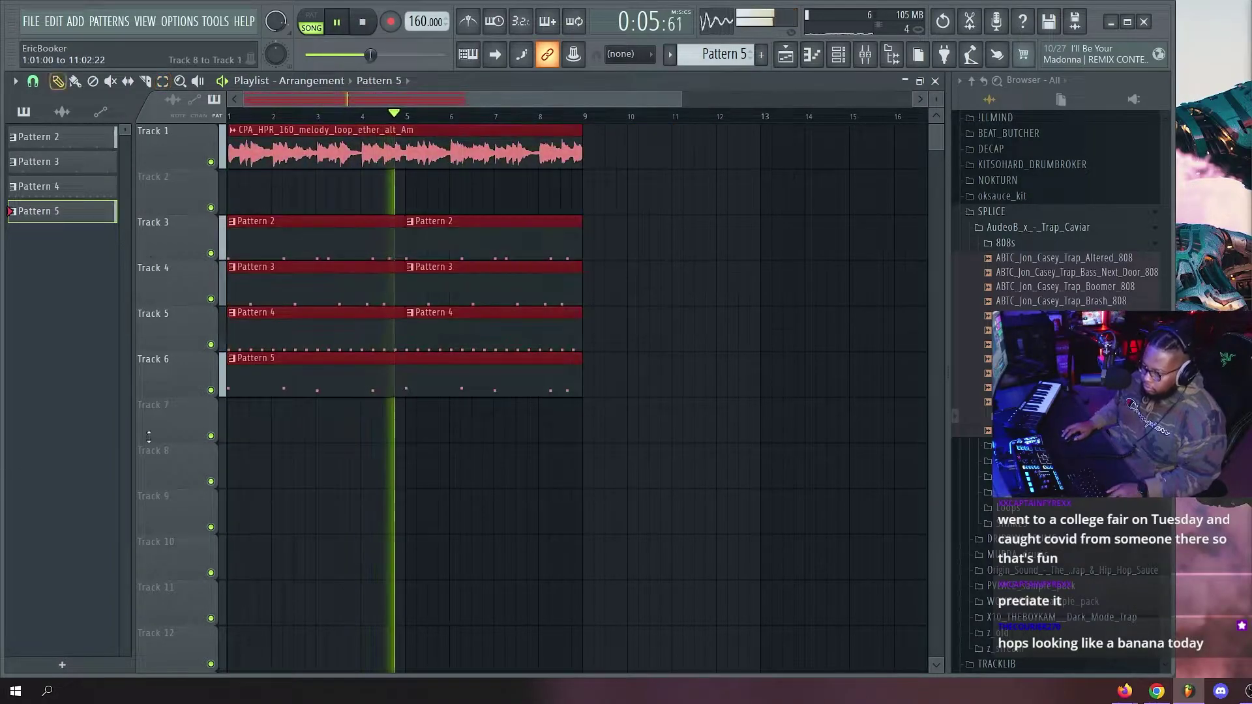
pyautogui.hotkey('ctrl', 'b')
pyautogui.hotkey('shift', 'Left')
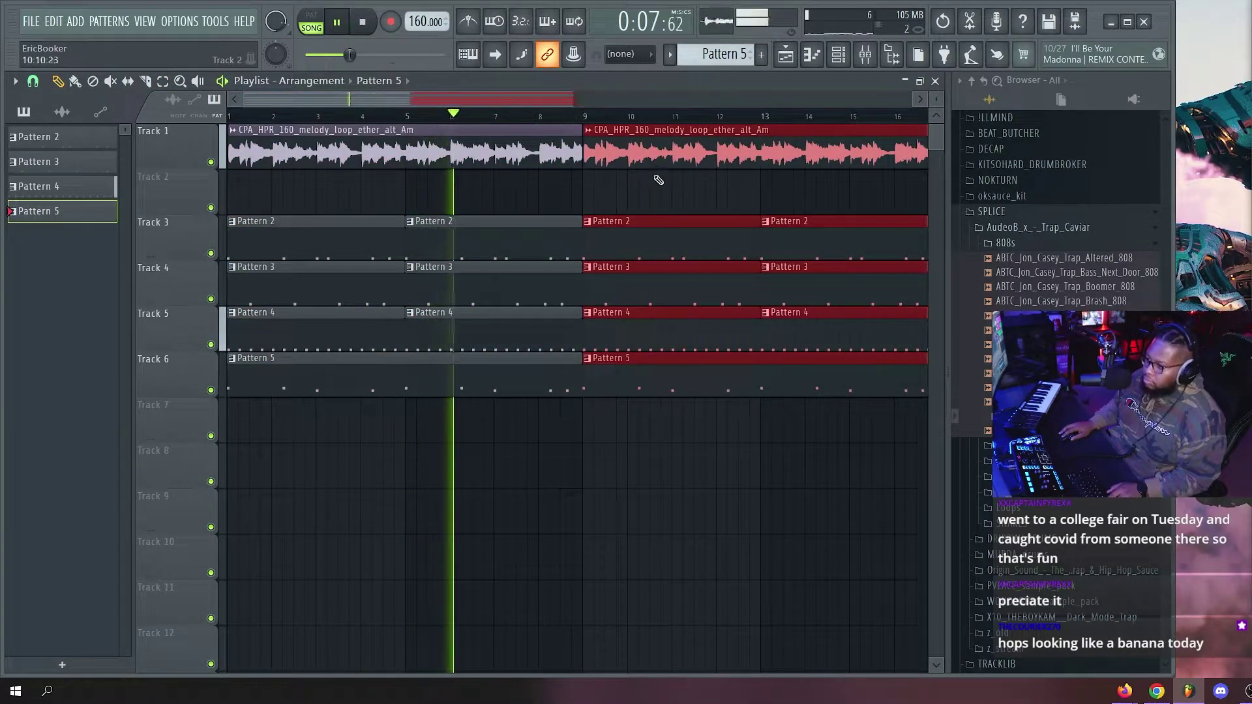
# Duplicate the whole 16-bar arrangement into bars 17 to 32.
pyautogui.click(661, 178)
pyautogui.rightClick(661, 178)
pyautogui.scroll(-4, 574, 122)
pyautogui.click(708, 214)
pyautogui.rightClick(708, 215)
pyautogui.moveTo(467, 154)
pyautogui.mouseDown()
pyautogui.moveTo(467, 182)
pyautogui.moveTo(467, 154)
pyautogui.mouseUp()
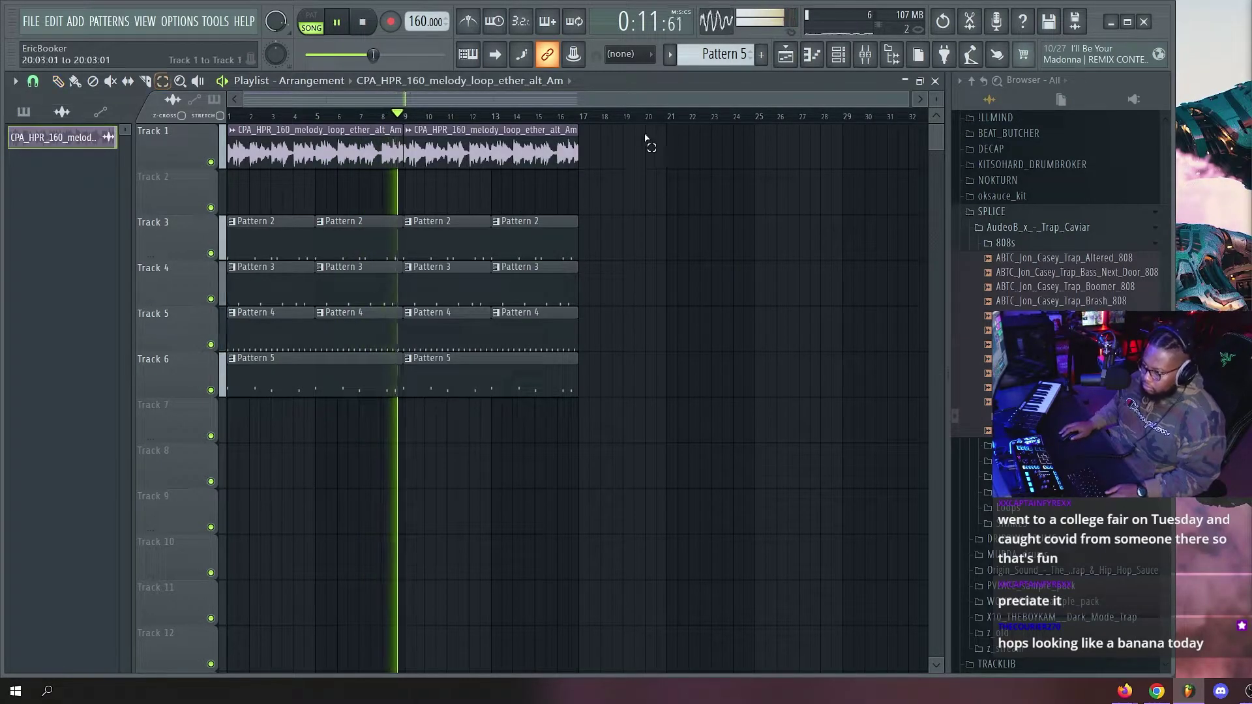
pyautogui.keyDown('ctrl'); pyautogui.moveTo(652, 138); pyautogui.dragTo(101, 413); pyautogui.keyUp('ctrl')
pyautogui.press('space')
# Move the two melody loop clips in bars 17 to 32 down to Track 2.
pyautogui.moveTo(294, 139)
pyautogui.keyDown('shift'); pyautogui.mouseDown()
pyautogui.moveTo(771, 167)
pyautogui.moveTo(644, 157)
pyautogui.moveTo(642, 194)
pyautogui.mouseUp(); pyautogui.keyUp('shift')
pyautogui.click(642, 140)
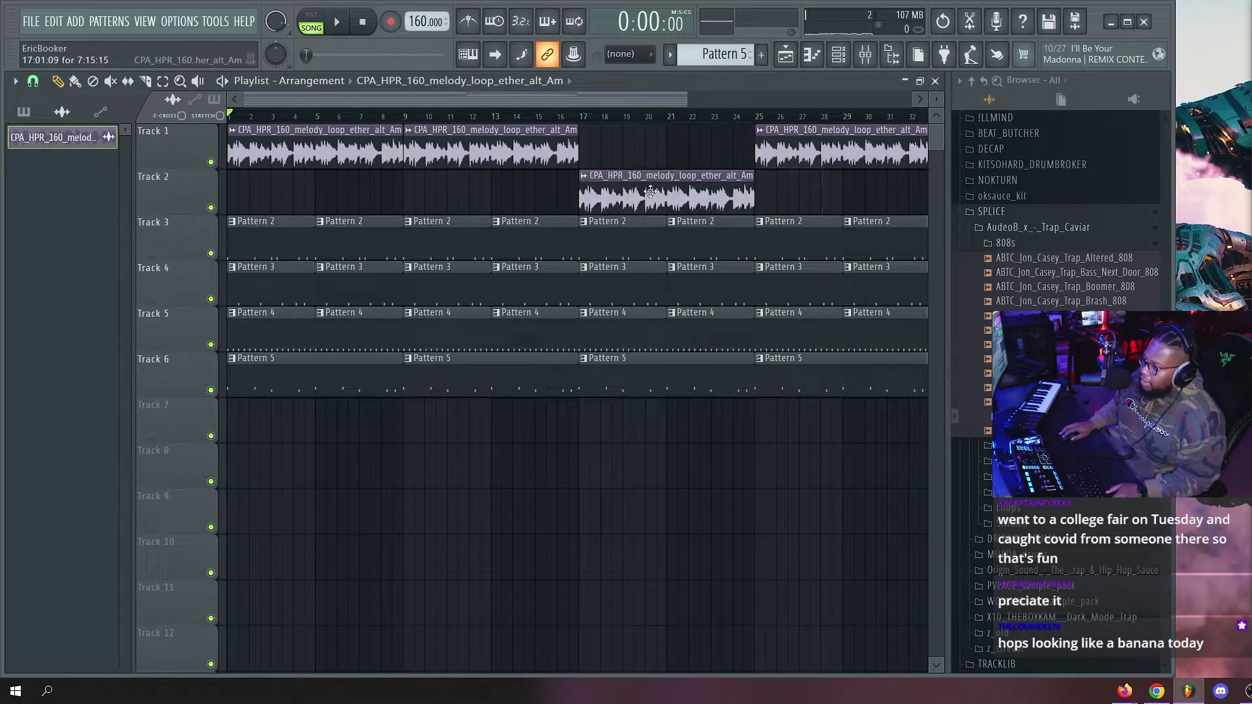
pyautogui.moveTo(817, 149); pyautogui.dragTo(818, 189)
pyautogui.scroll(-2, 670, 118)
pyautogui.click(484, 176)
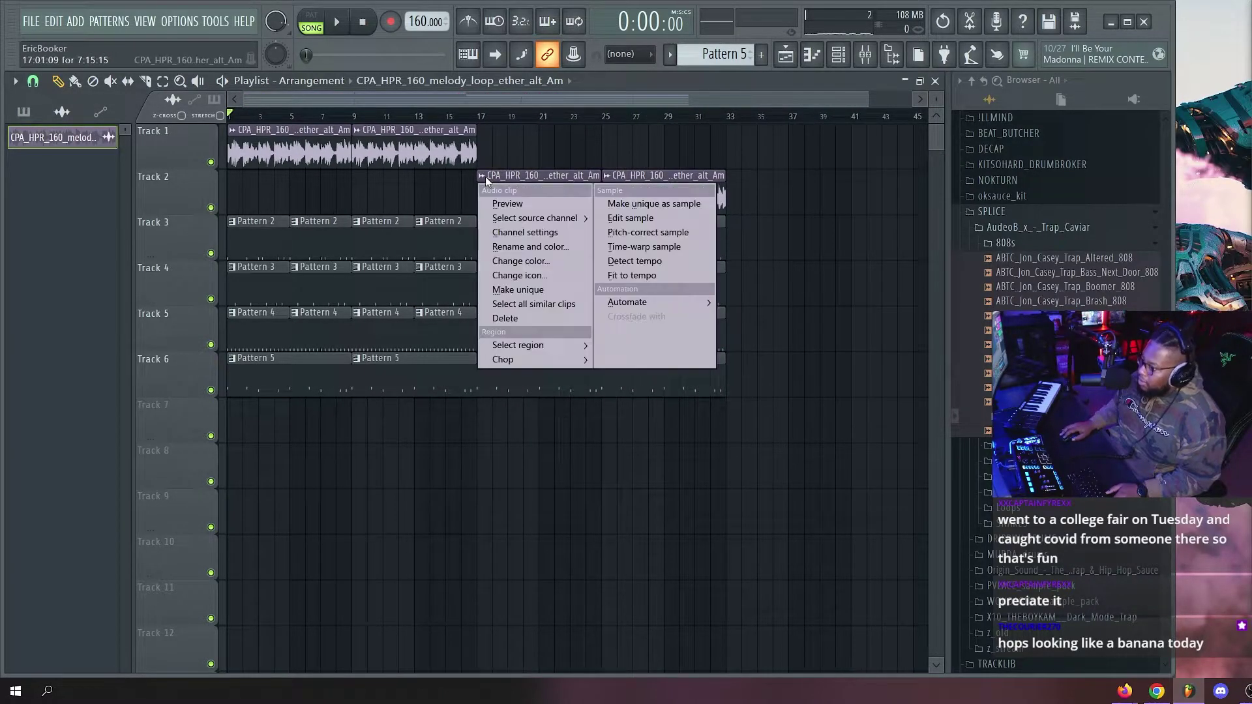
pyautogui.click(540, 250)
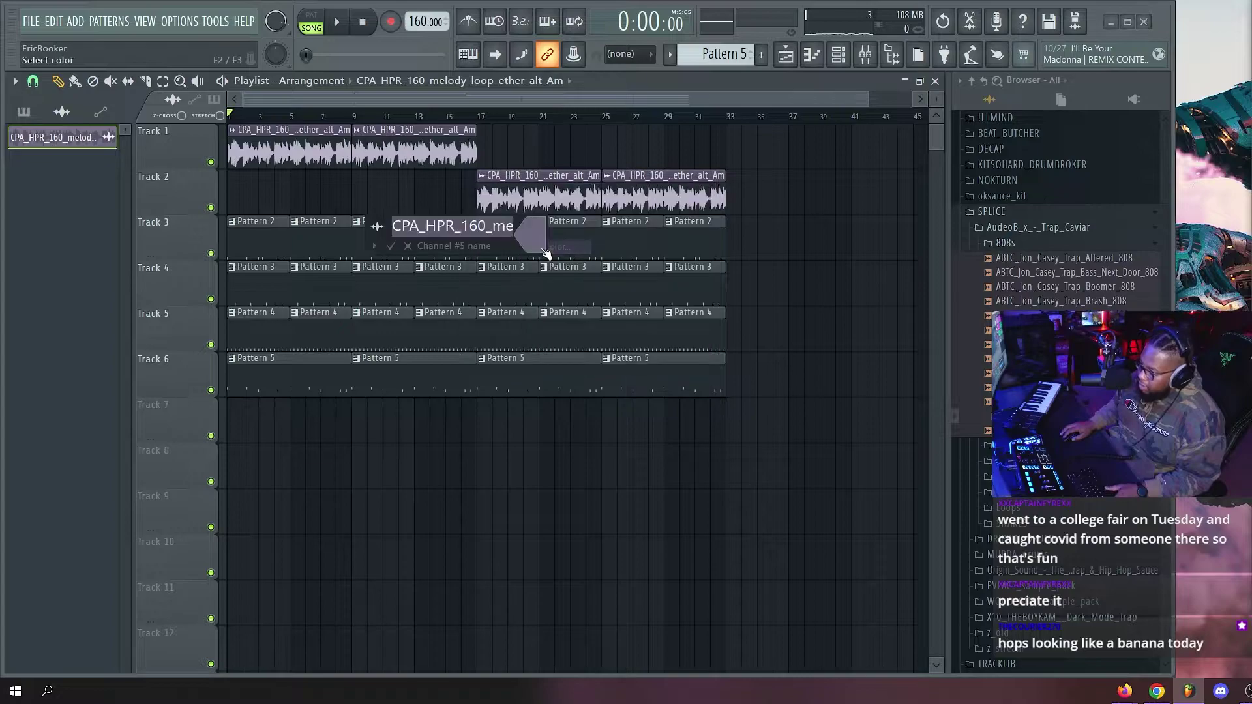
pyautogui.click(408, 246)
pyautogui.click(478, 175)
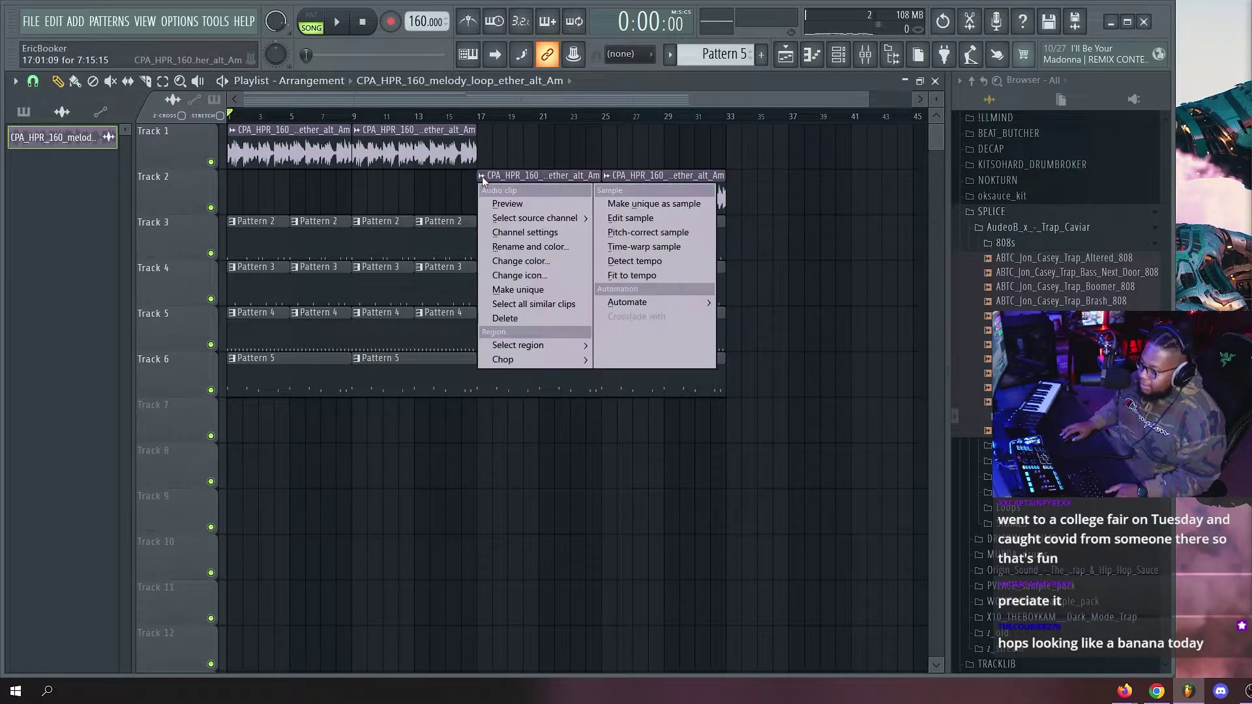
pyautogui.click(532, 246)
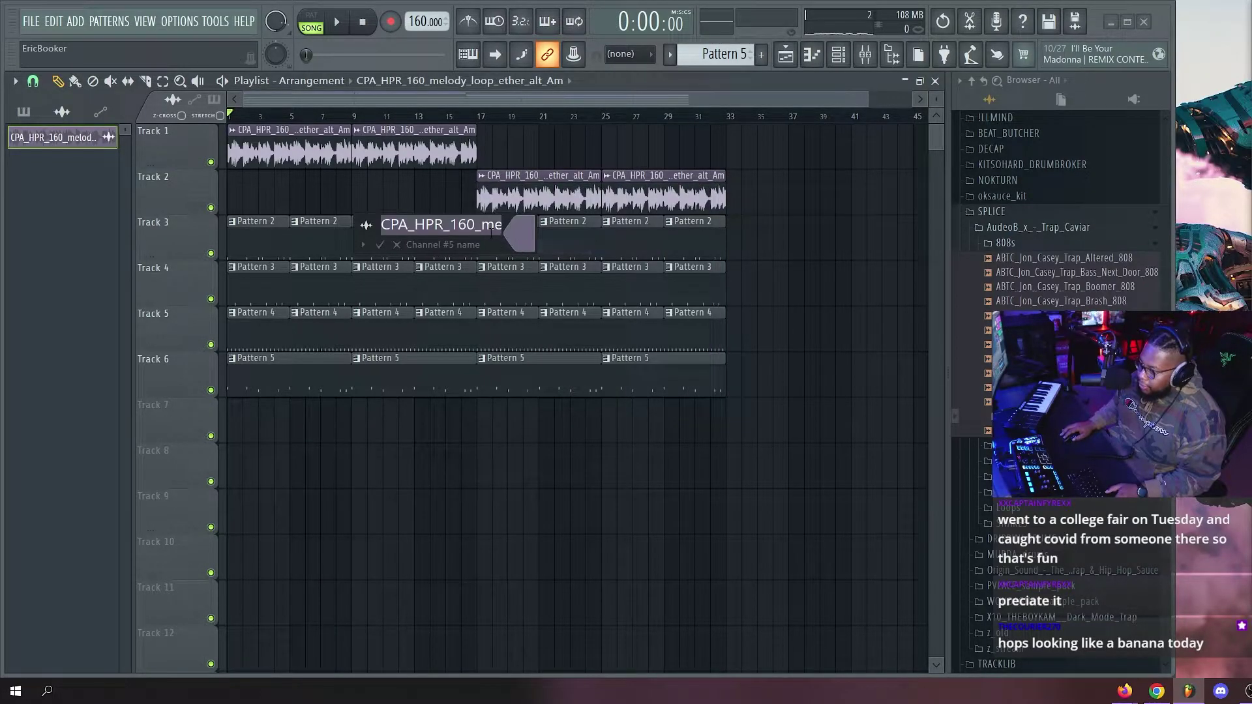
pyautogui.click(399, 247)
# Play the arrangement from bar 17 and review the melody loop's sample and time-stretching settings.
pyautogui.scroll(3, 521, 117)
pyautogui.click(448, 117)
pyautogui.press('space')
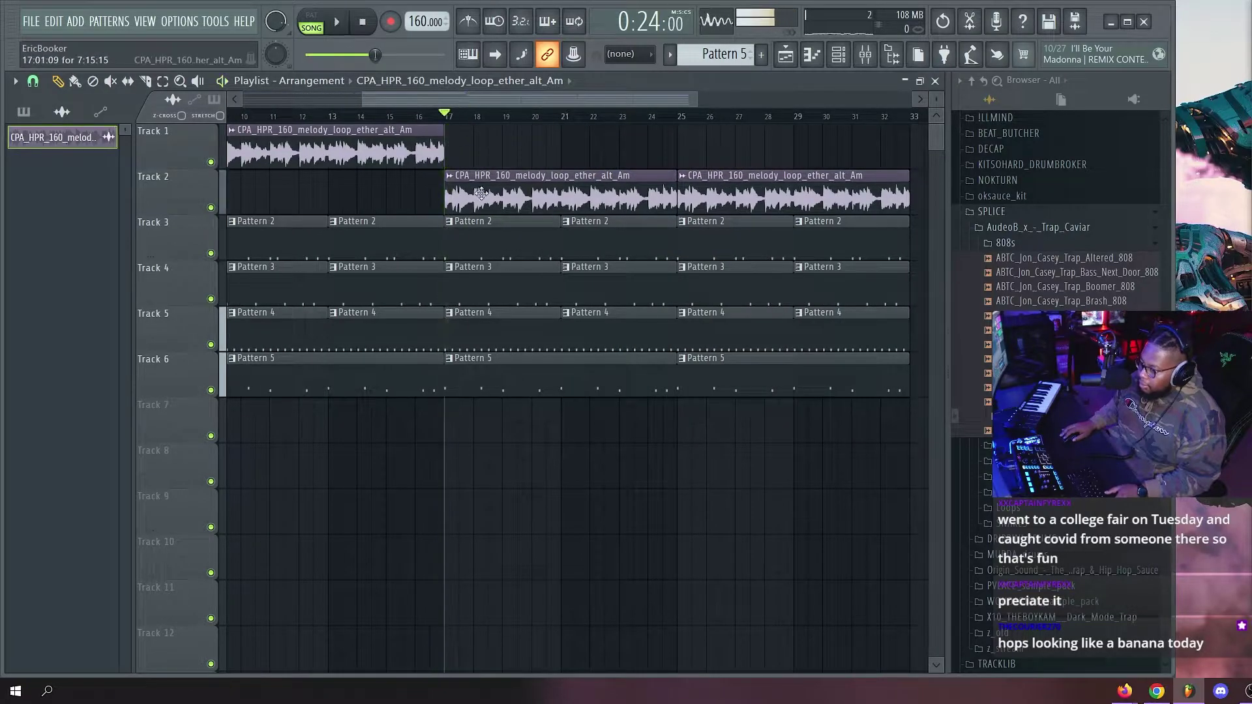
pyautogui.doubleClick(481, 193)
pyautogui.click(149, 268)
pyautogui.click(112, 268)
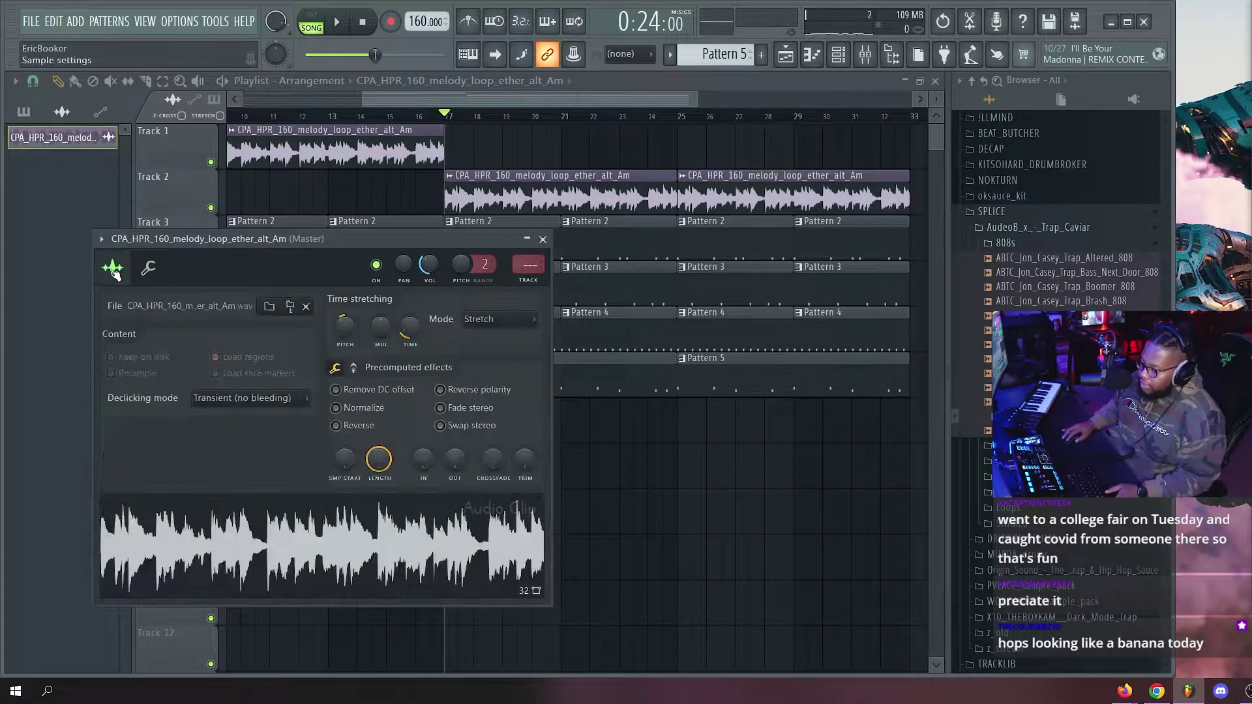
pyautogui.press('space')
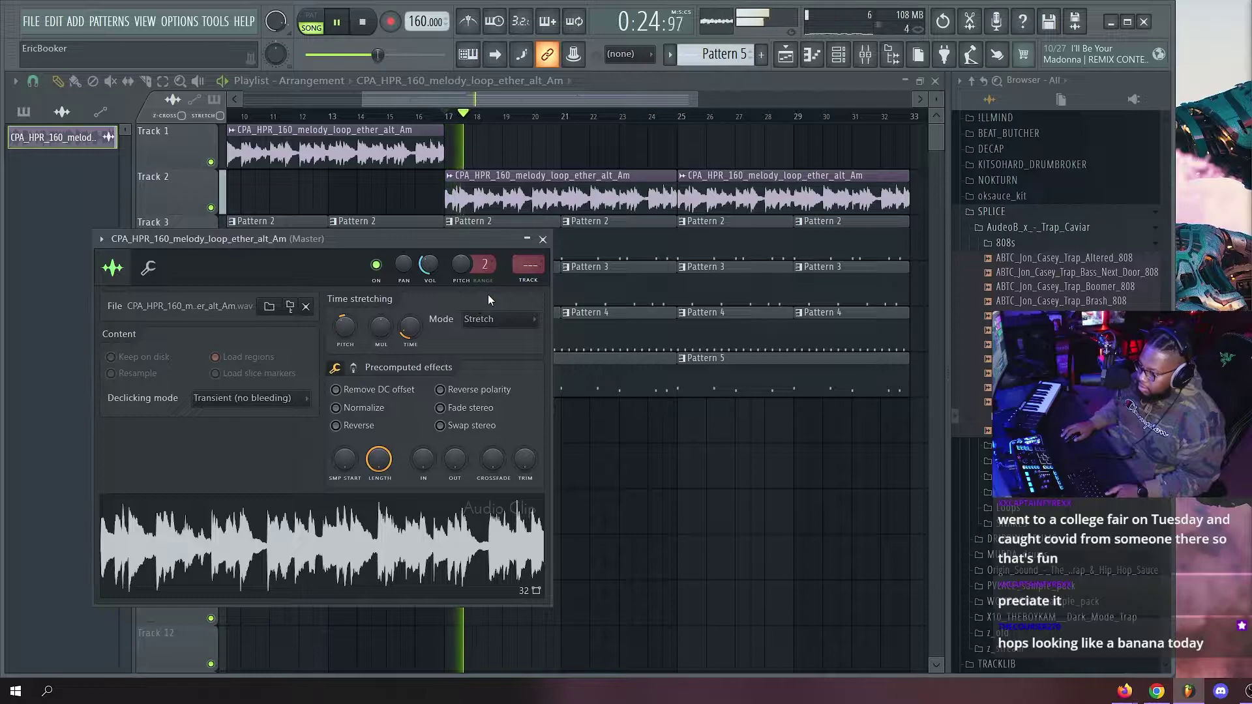
pyautogui.press('space')
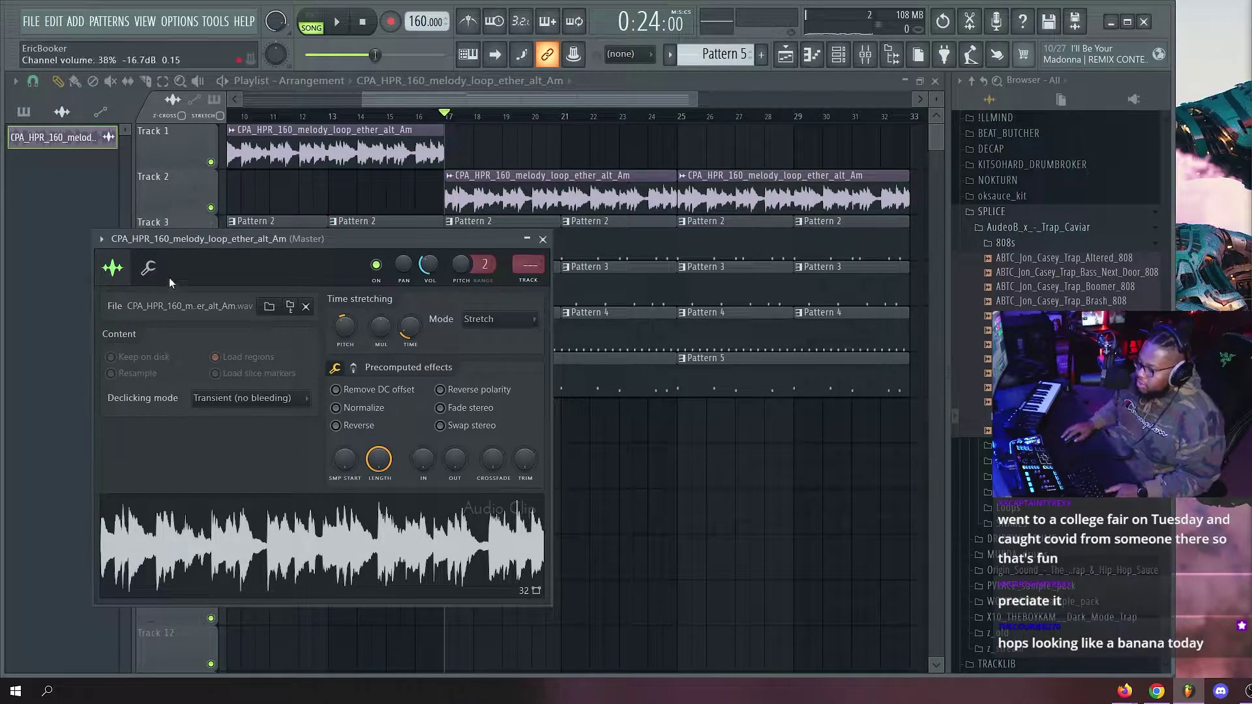
pyautogui.press('space')
pyautogui.press('space')
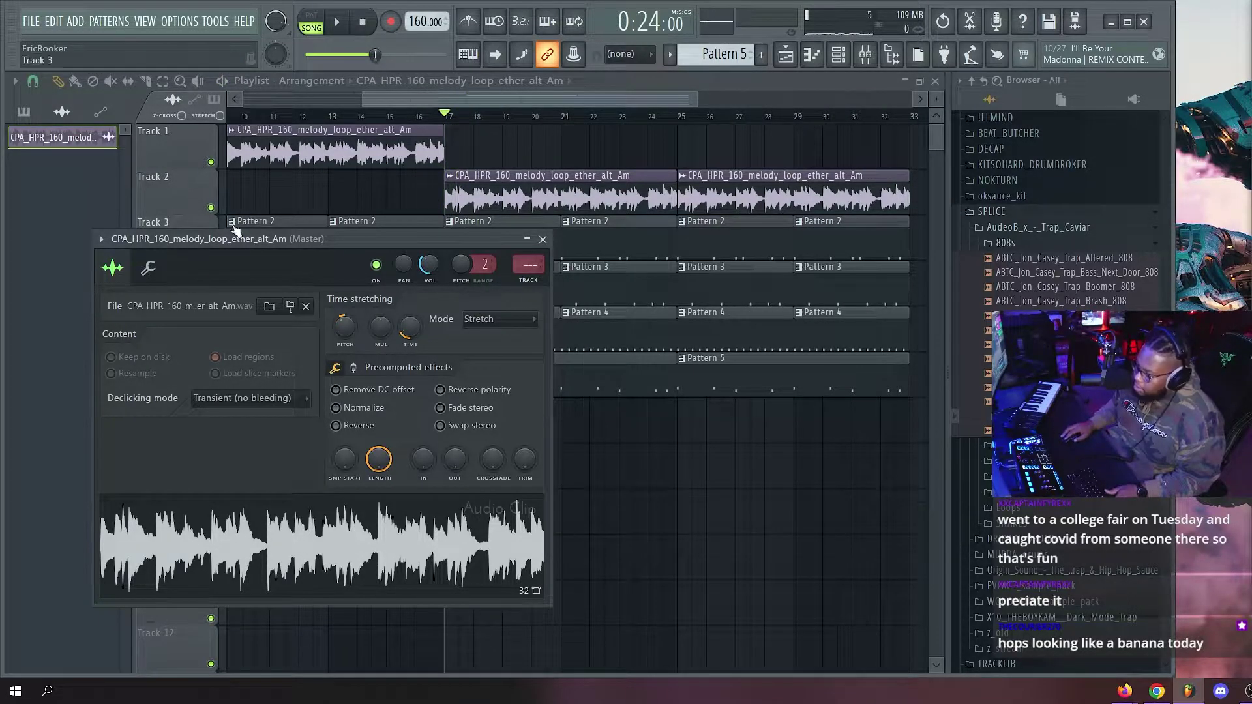
pyautogui.press('space')
pyautogui.click(499, 320)
pyautogui.click(500, 326)
# Set the melody loop channel's root note to C6 and return to the playlist.
pyautogui.click(148, 267)
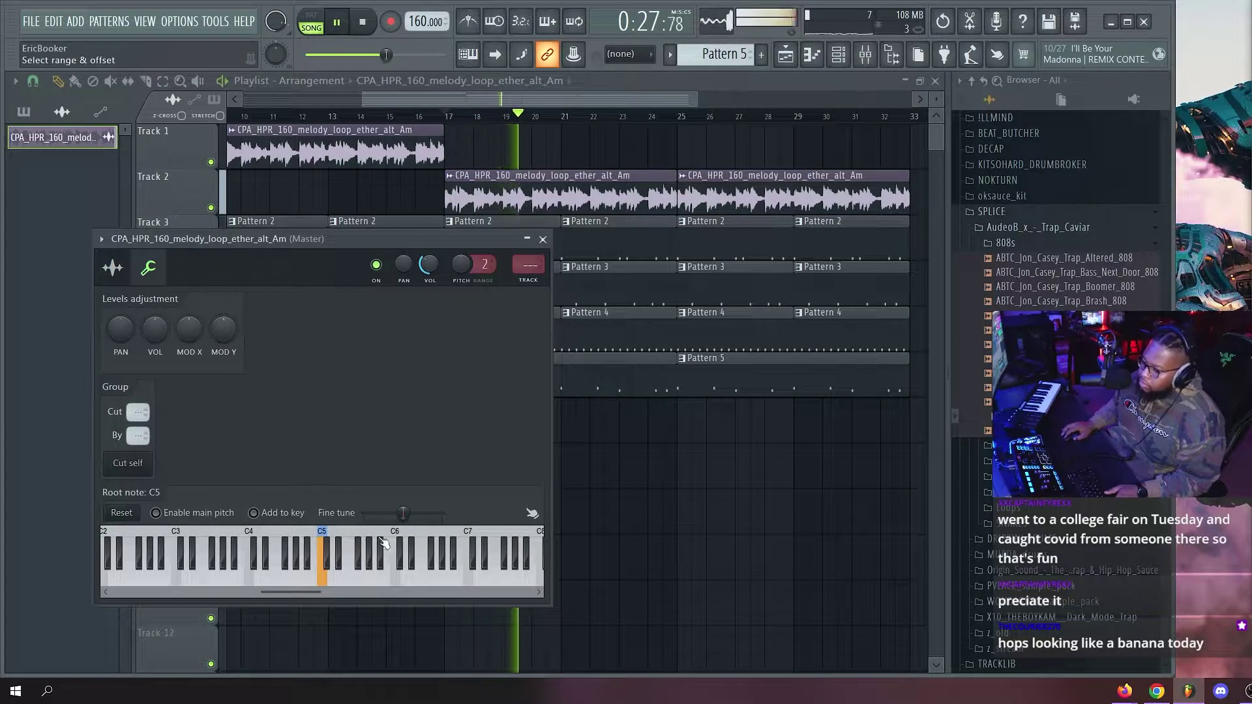
pyautogui.click(613, 87)
pyautogui.scroll(-2, 585, 120)
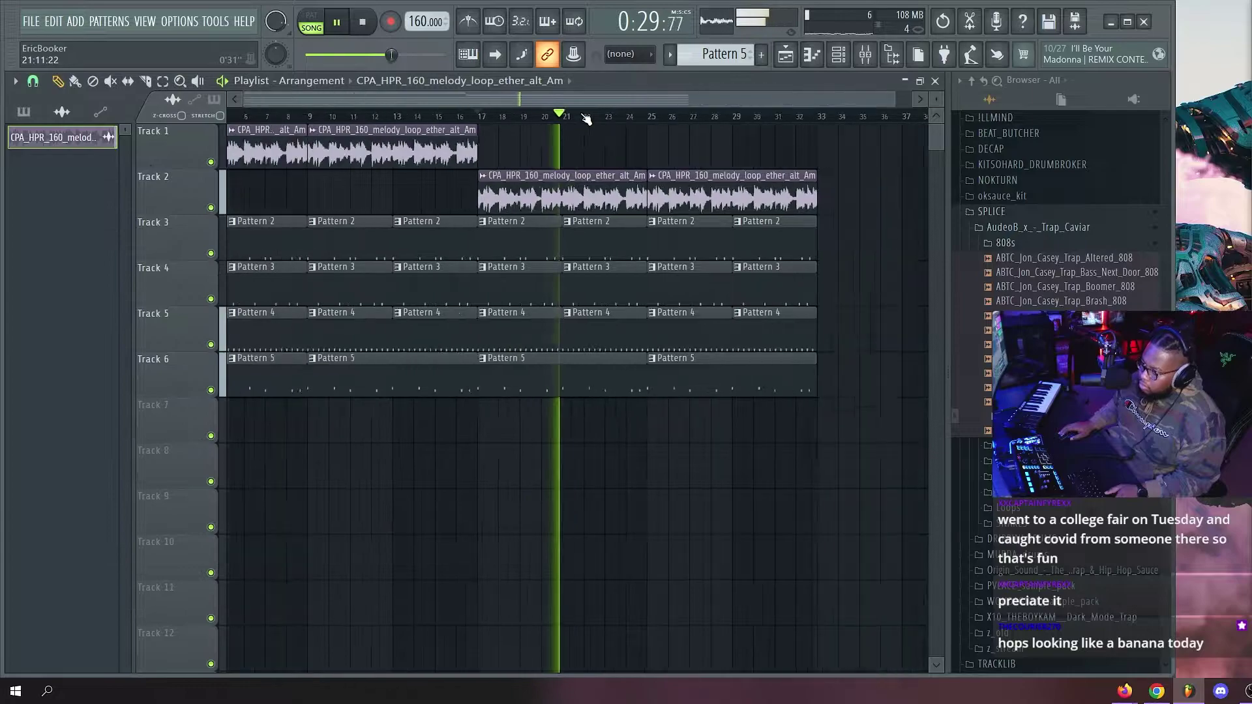
pyautogui.scroll(4, 437, 124)
pyautogui.scroll(-1, 437, 124)
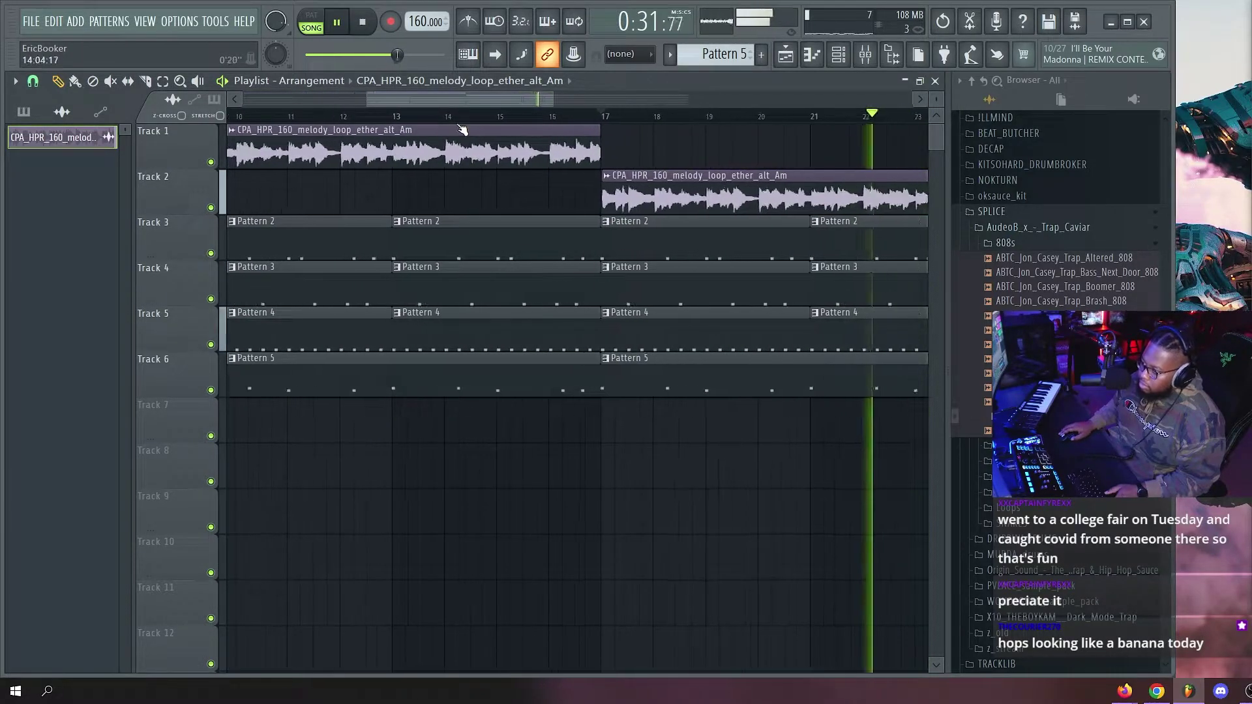
# Make the melody loop clip at bar 17 unique and reset the original loop's root note to C5.
pyautogui.click(606, 178)
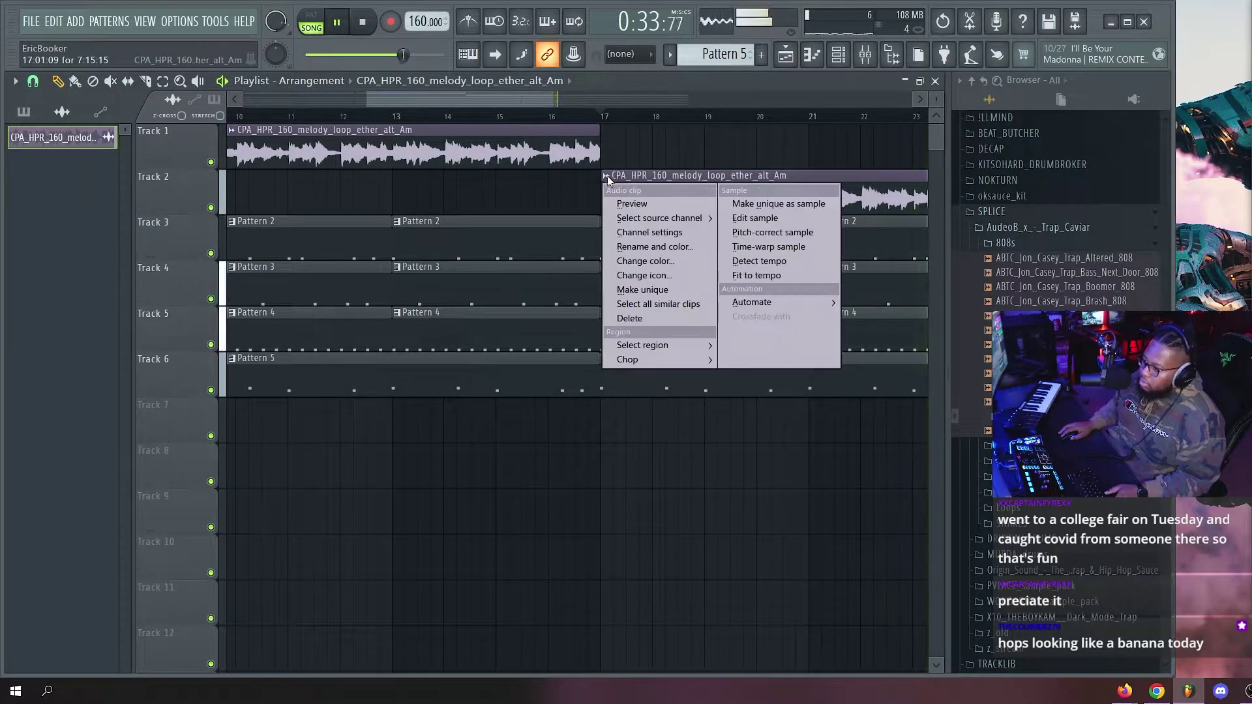
pyautogui.click(639, 285)
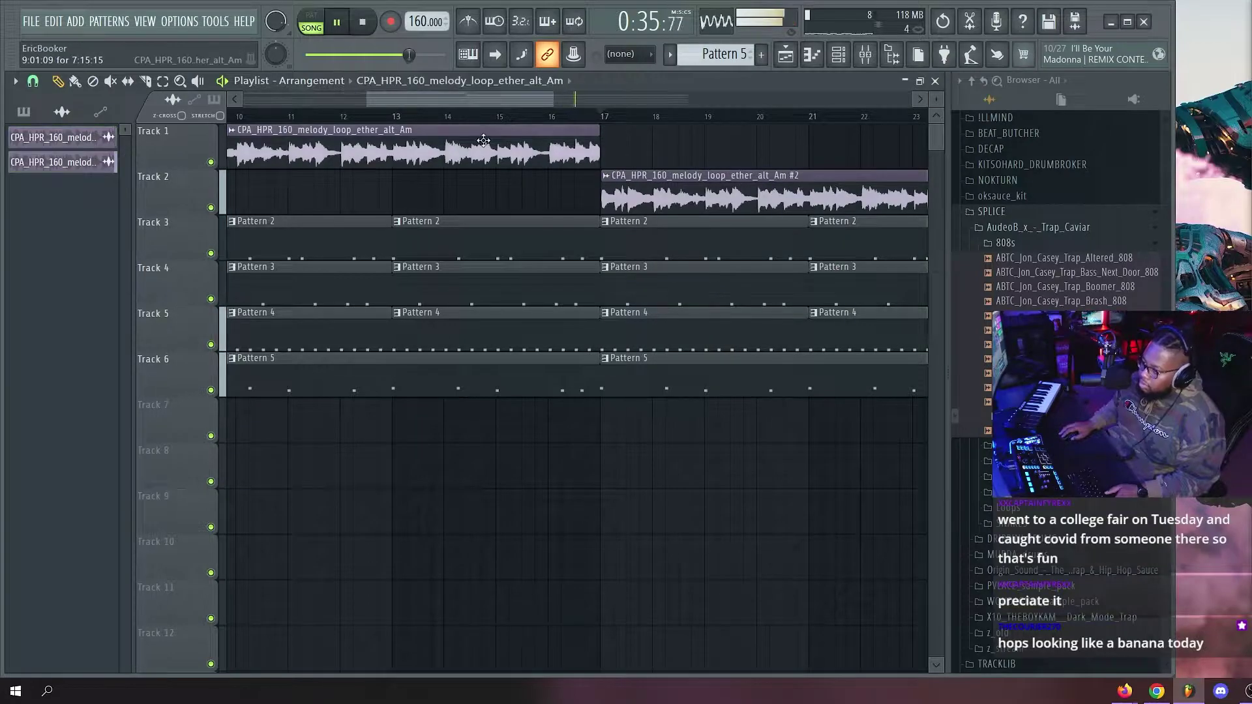
pyautogui.doubleClick(521, 130)
pyautogui.click(148, 268)
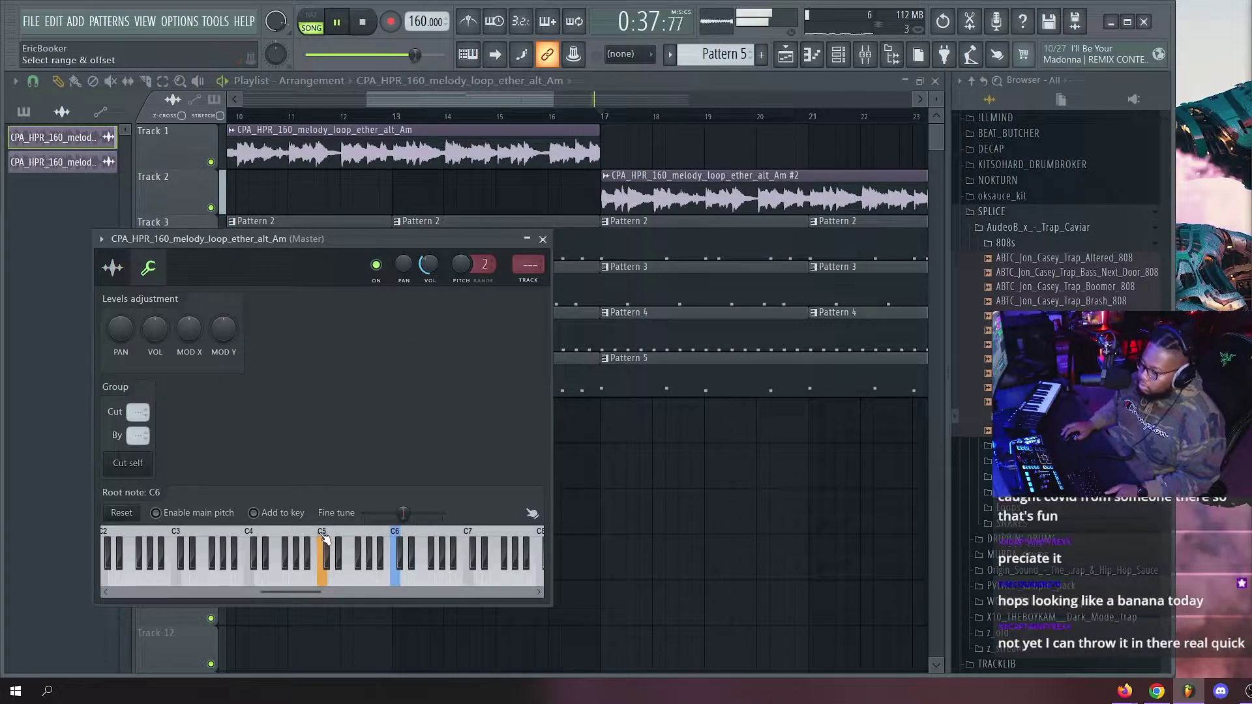
pyautogui.press('space')
# Replace the melody clip at bar 25 on Track 2 with a copy of the unique #2 clip.
pyautogui.scroll(-5, 576, 127)
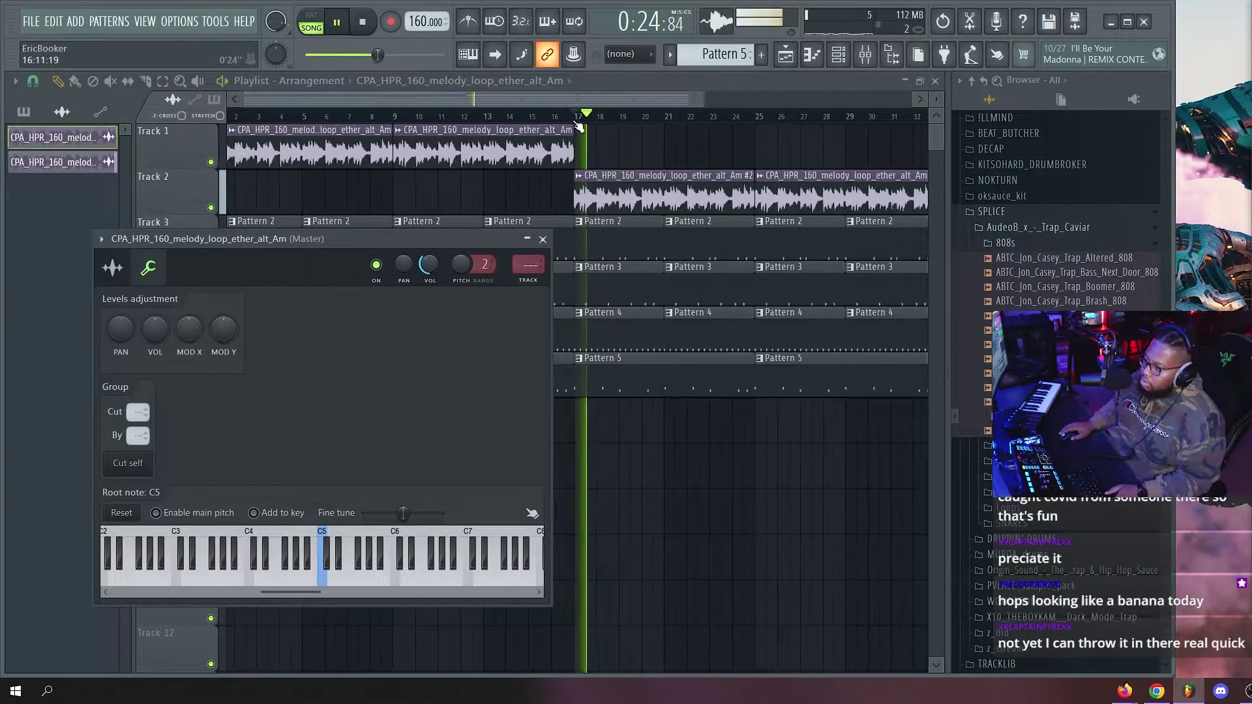
pyautogui.rightClick(646, 187)
pyautogui.moveTo(535, 192); pyautogui.dragTo(653, 193)
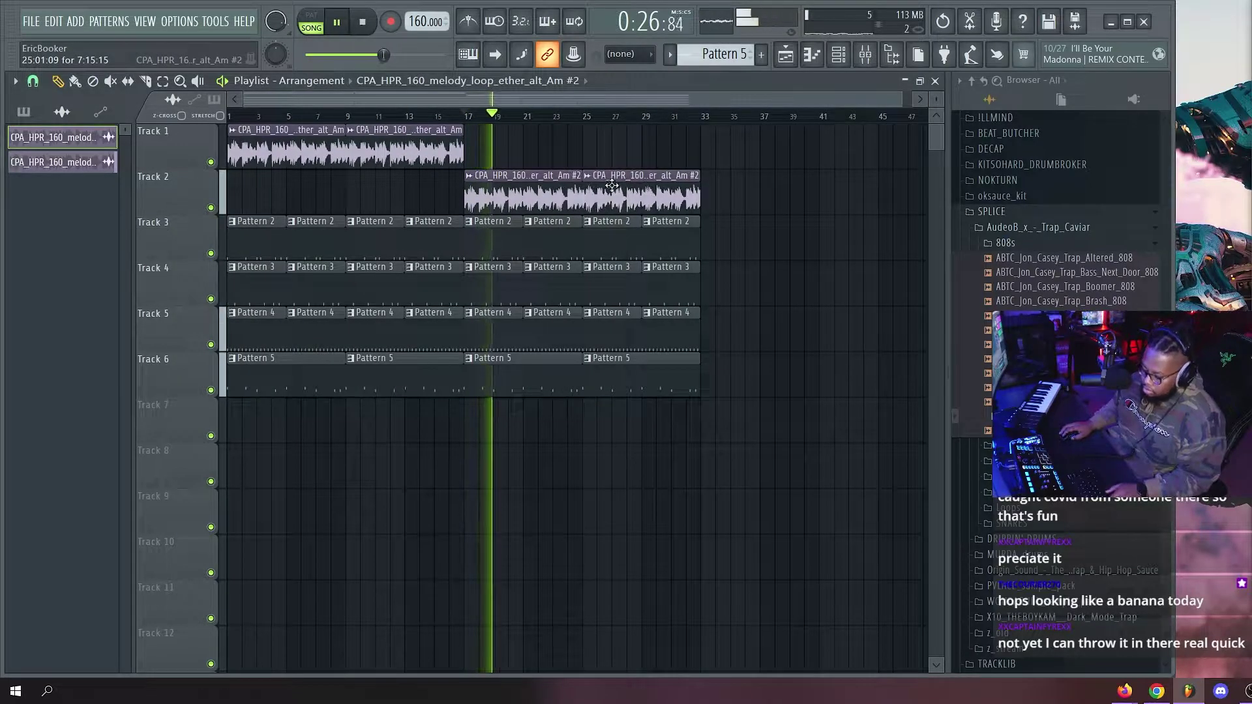
# Nudge both #2 melody clips on Track 2 slightly later than bar 17 and slice off the overhang at bar 33.
pyautogui.moveTo(514, 155); pyautogui.dragTo(646, 203)
pyautogui.scroll(5, 480, 180)
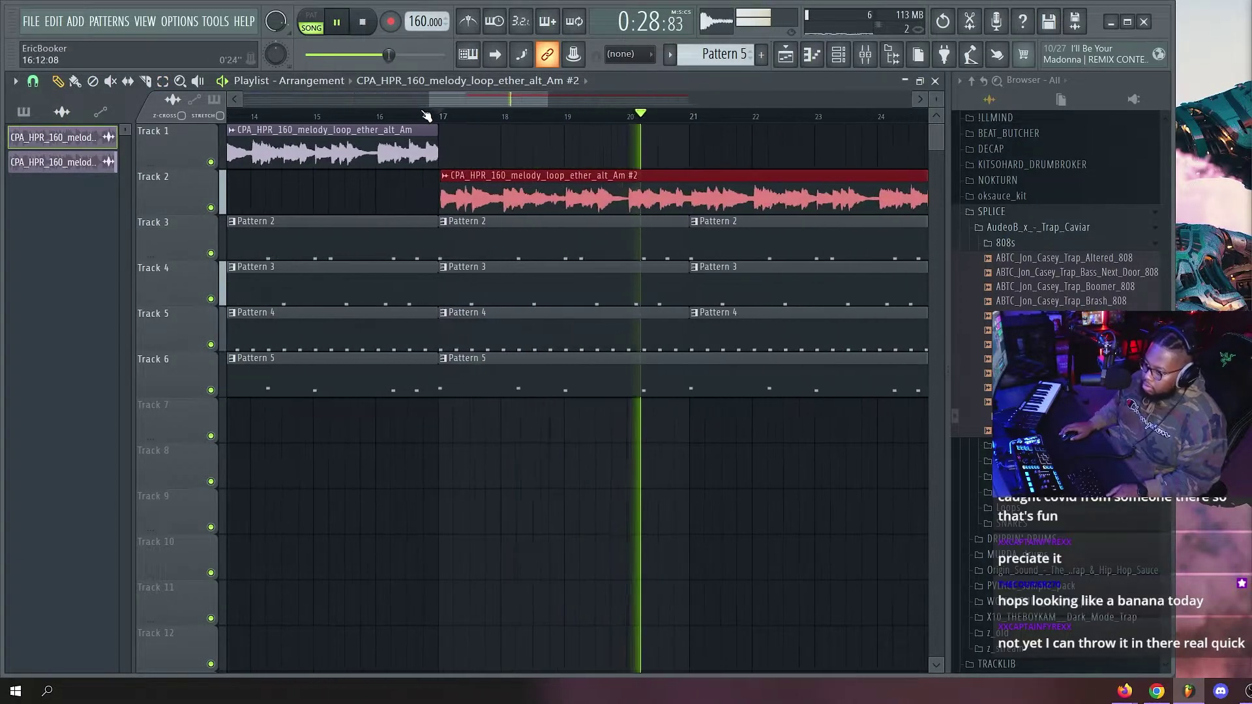
pyautogui.scroll(-2, 478, 120)
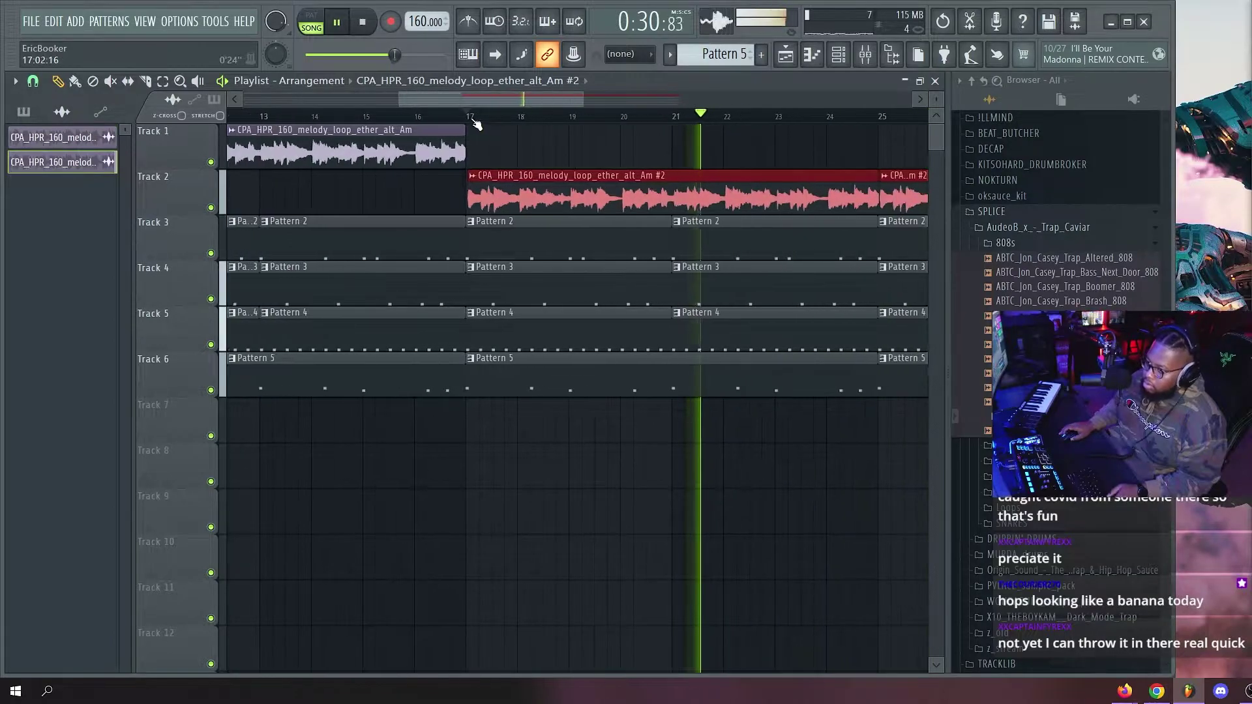
pyautogui.scroll(4, 475, 119)
pyautogui.click(507, 198)
pyautogui.moveTo(507, 198); pyautogui.dragTo(505, 198)
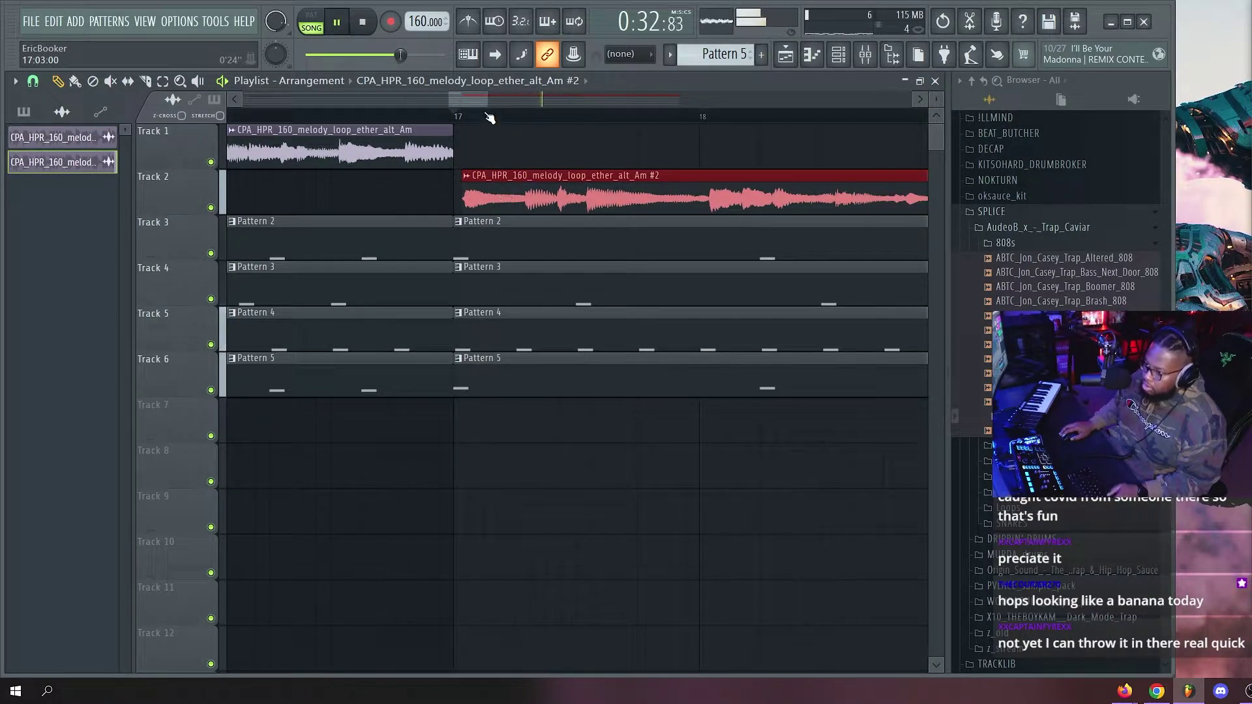
pyautogui.scroll(-7, 490, 117)
pyautogui.press('c')
pyautogui.moveTo(716, 256); pyautogui.dragTo(718, 176)
pyautogui.press('p')
# Browse the Trap Caviar HATS folder and add the ABTC_Jon_Casey_Trap_Sliding_Open_Hat sample as a channel.
pyautogui.click(1008, 245)
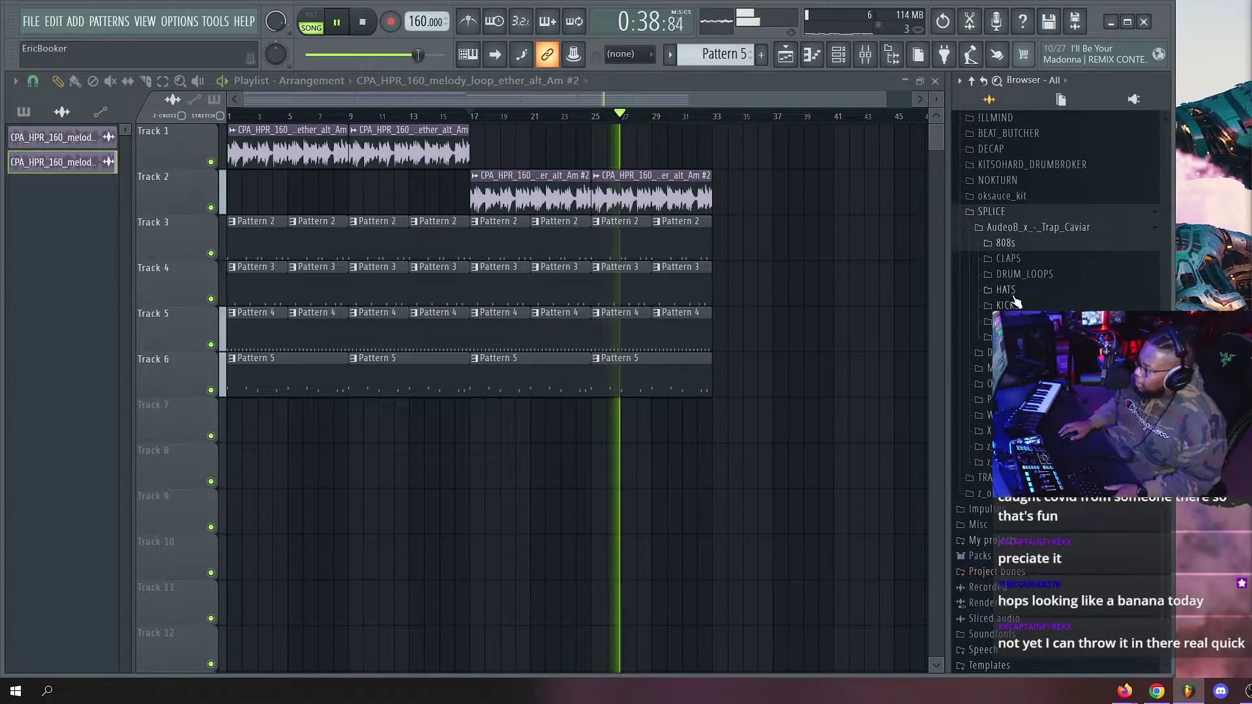
pyautogui.click(1034, 291)
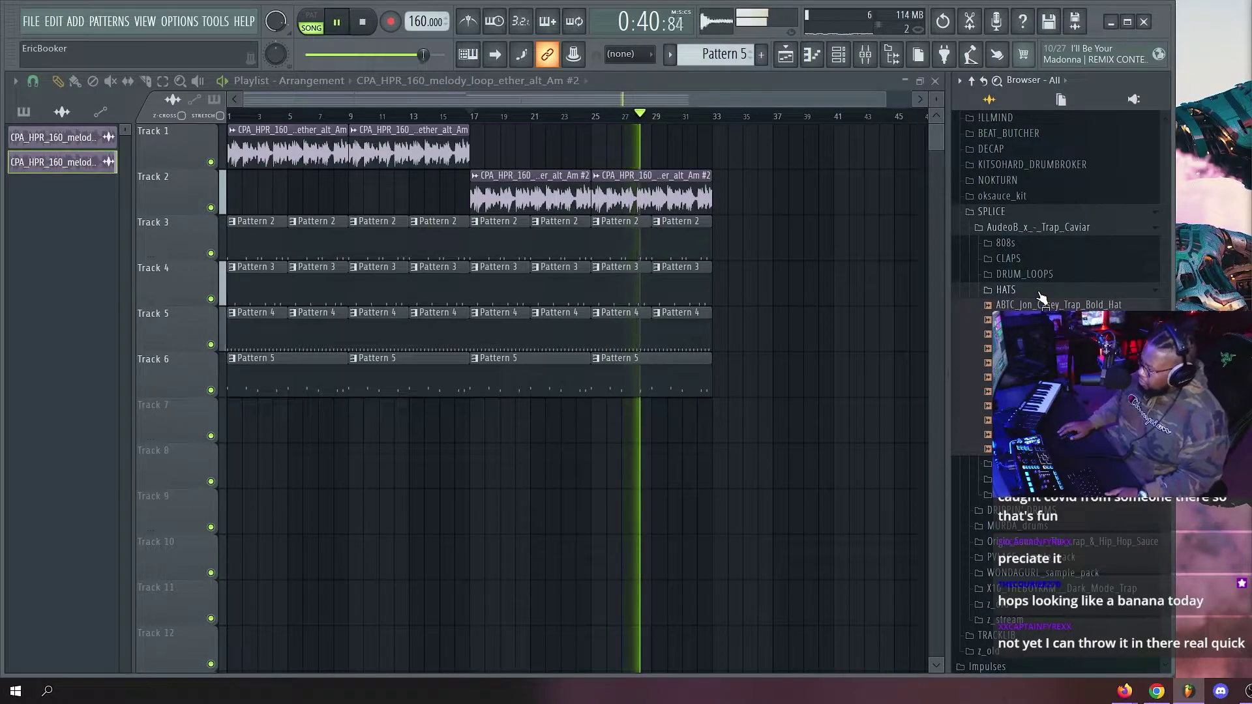
pyautogui.click(1039, 293)
pyautogui.click(1039, 294)
pyautogui.click(1040, 377)
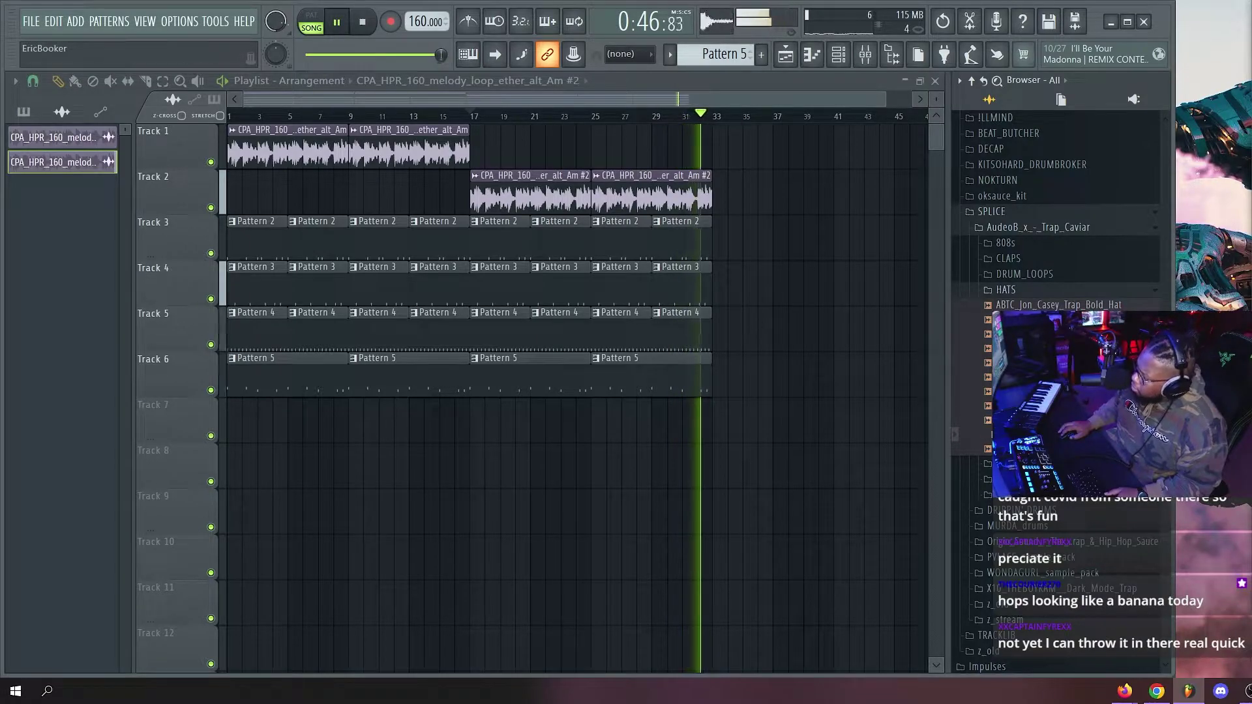
pyautogui.press('space')
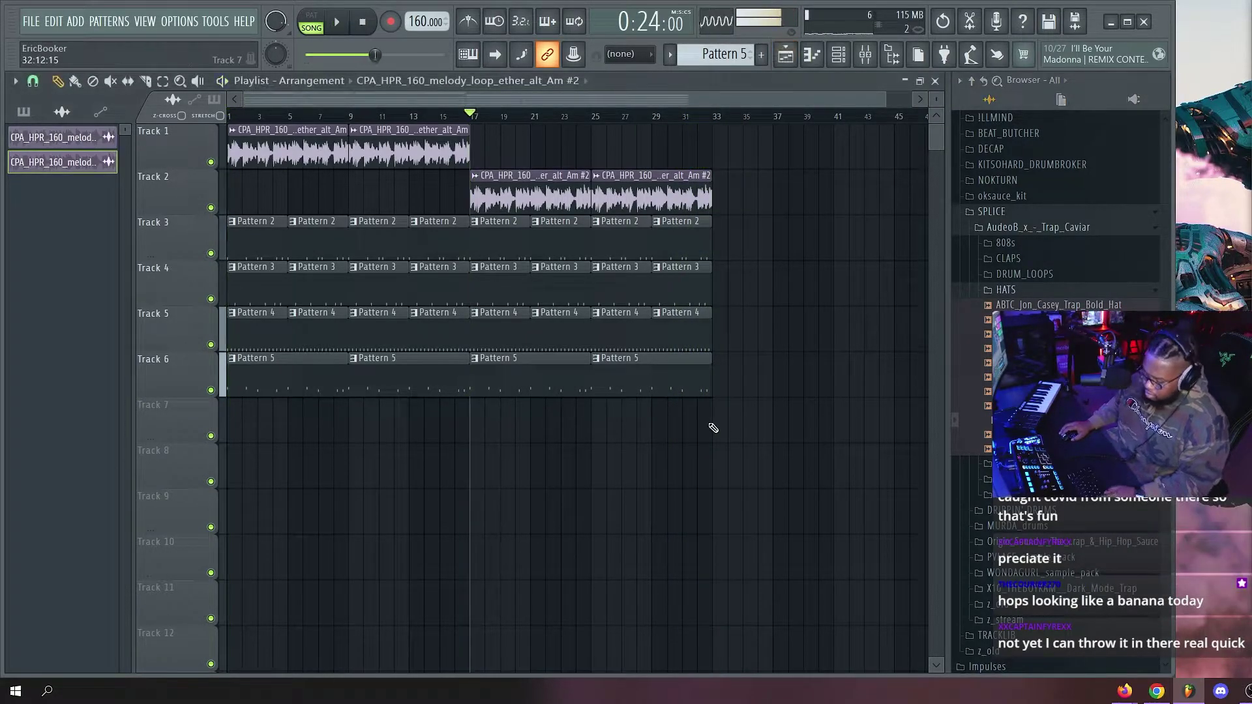
# Create Pattern 6 and place it at bar 1 on Track 7.
pyautogui.press('F4')
pyautogui.press('Return')
pyautogui.click(234, 419)
pyautogui.press('F6')
pyautogui.press('space')
# Draw a C5 note for the Sliding Open Hat on step 5 of bar 2 in Pattern 6.
pyautogui.rightClick(454, 427)
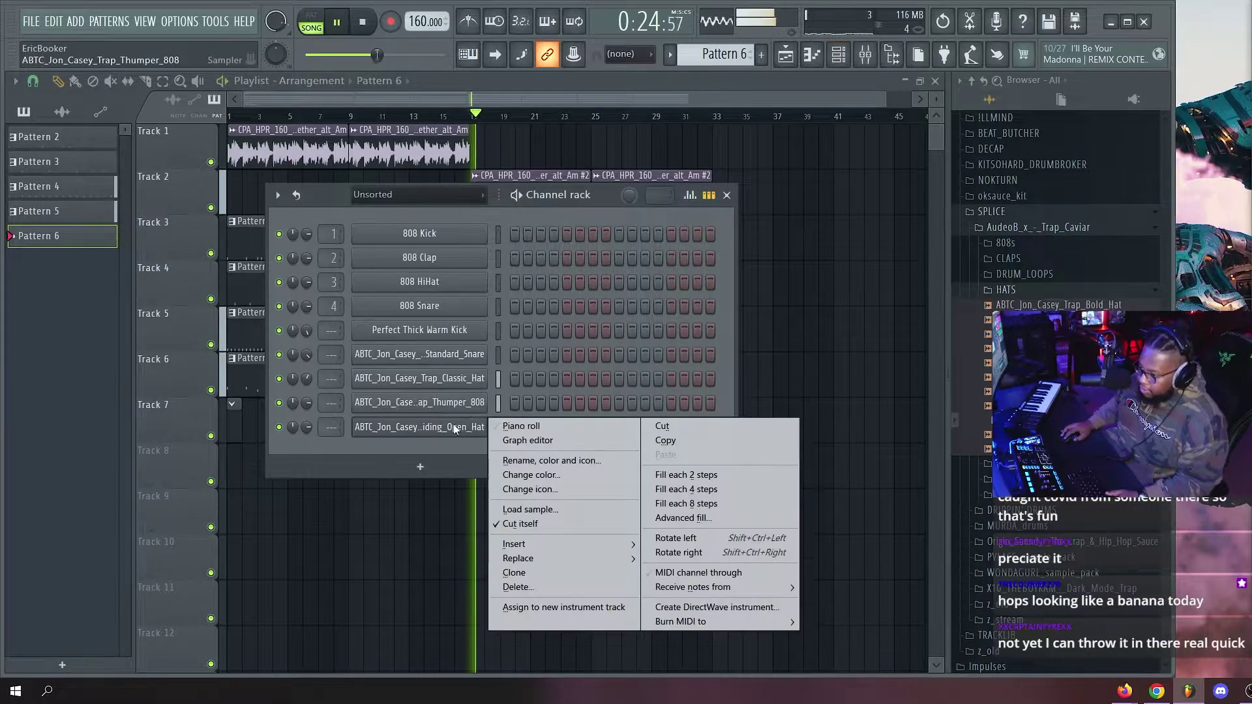
pyautogui.click(521, 426)
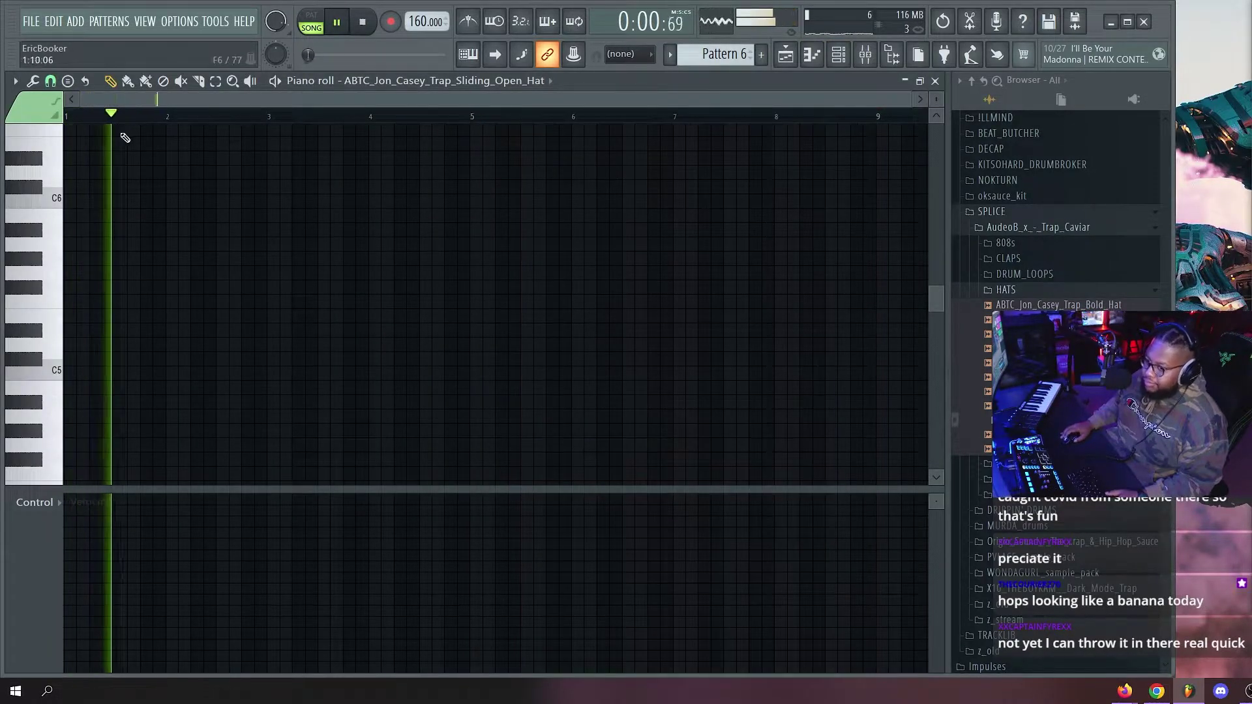
pyautogui.scroll(3, 211, 100)
pyautogui.press('space')
pyautogui.click(60, 371)
pyautogui.press('space')
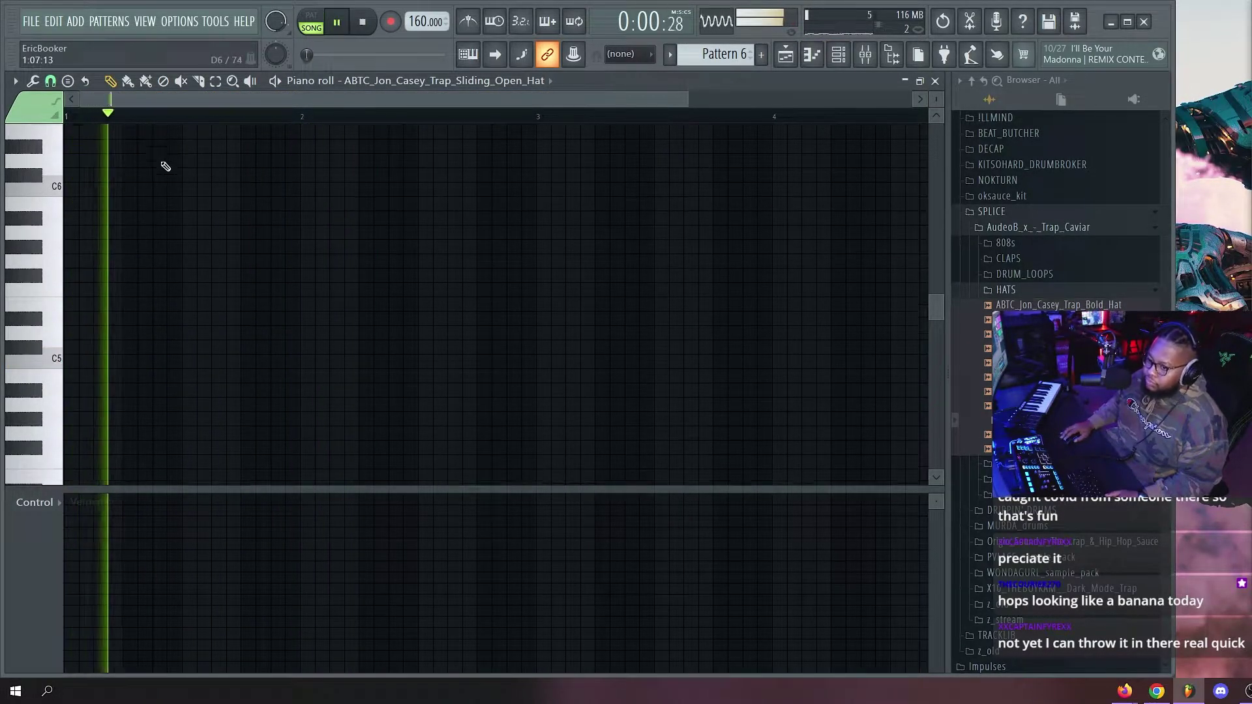
pyautogui.scroll(-1, 443, 343)
pyautogui.press('space')
pyautogui.press('space')
pyautogui.click(364, 330)
pyautogui.press('space')
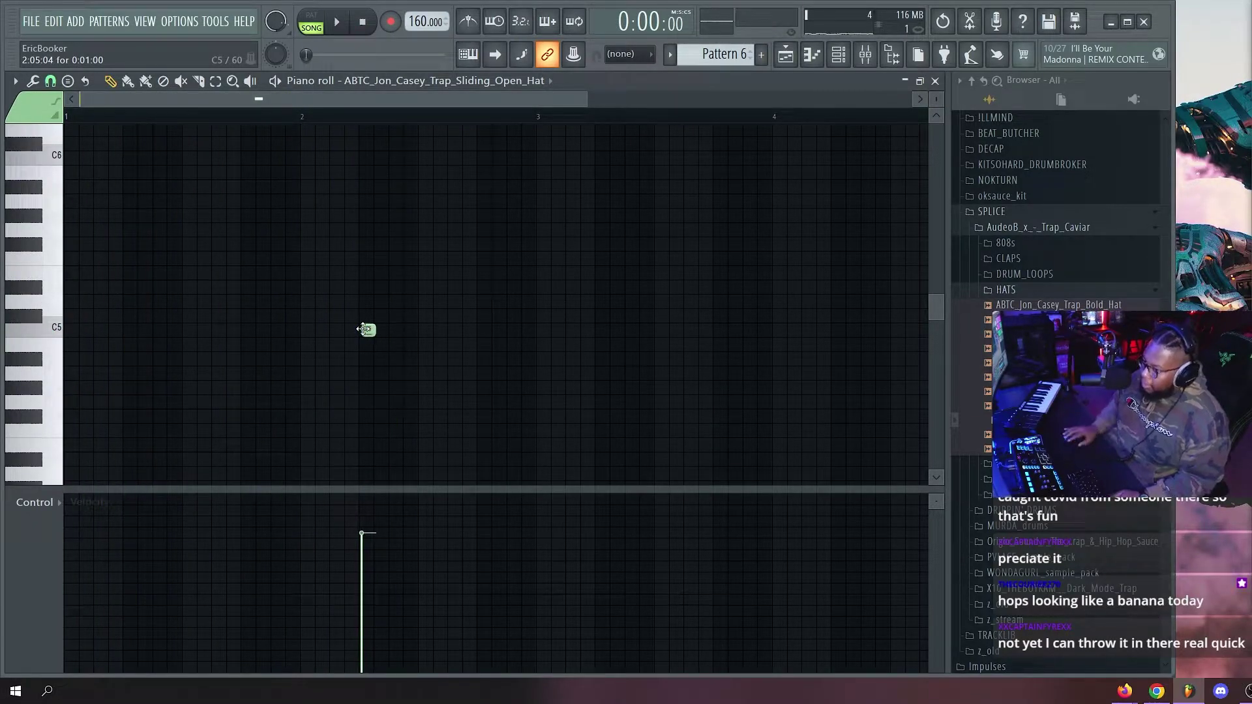
# Duplicate the open hat note into bar 4 and return to the playlist.
pyautogui.press('space')
pyautogui.press('space')
pyautogui.hotkey('ctrl', 'b')
pyautogui.press('F5')
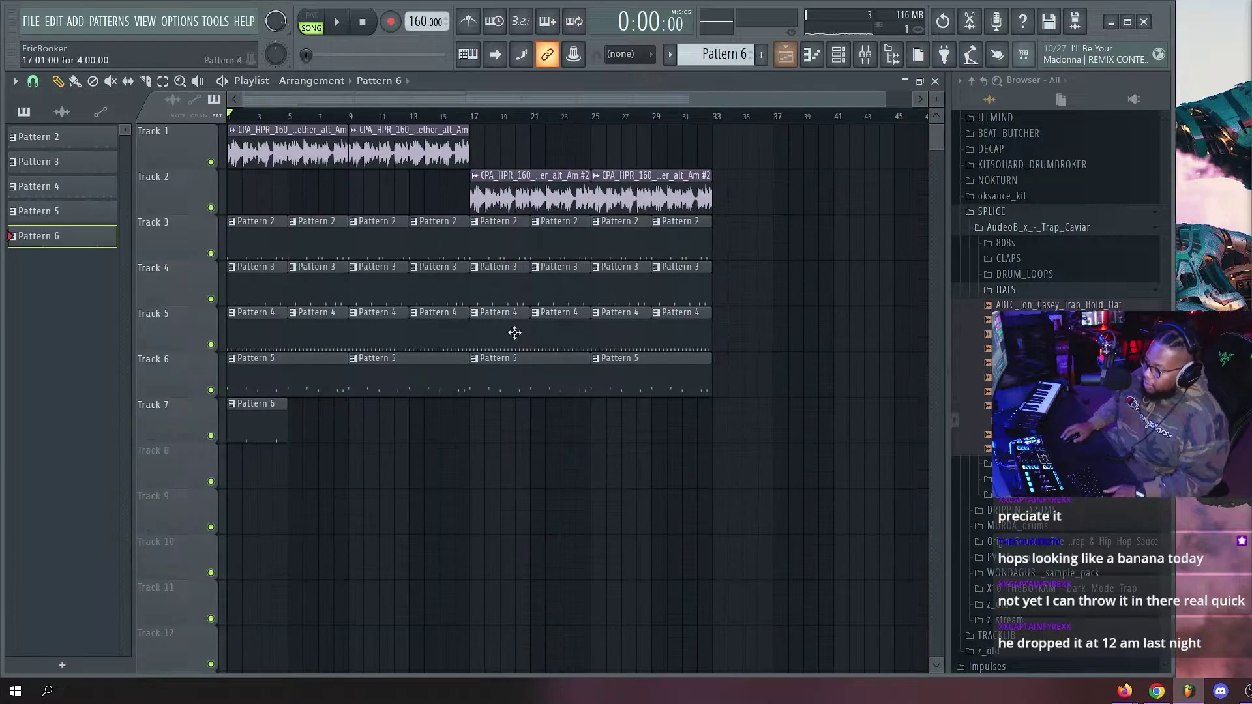
# Fill Track 7 with back-to-back Pattern 6 clips from bar 5 through bar 32.
pyautogui.click(290, 425)
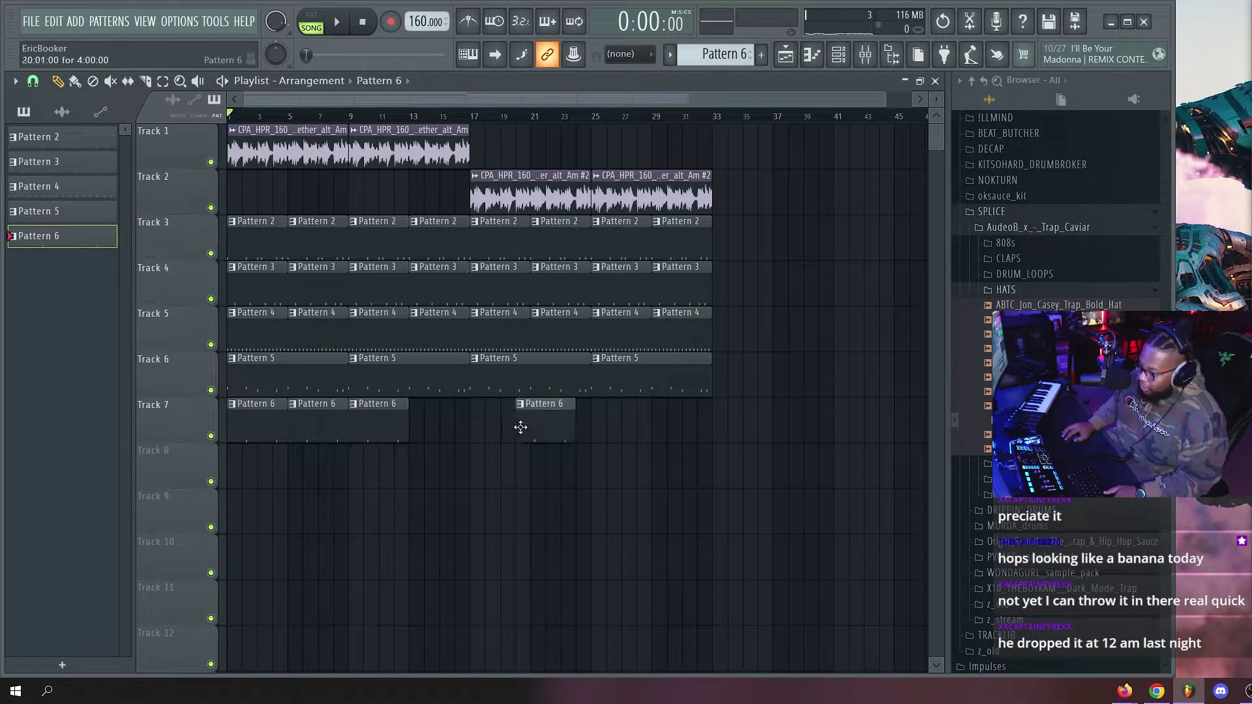
pyautogui.moveTo(431, 433); pyautogui.dragTo(417, 433)
pyautogui.click(538, 425)
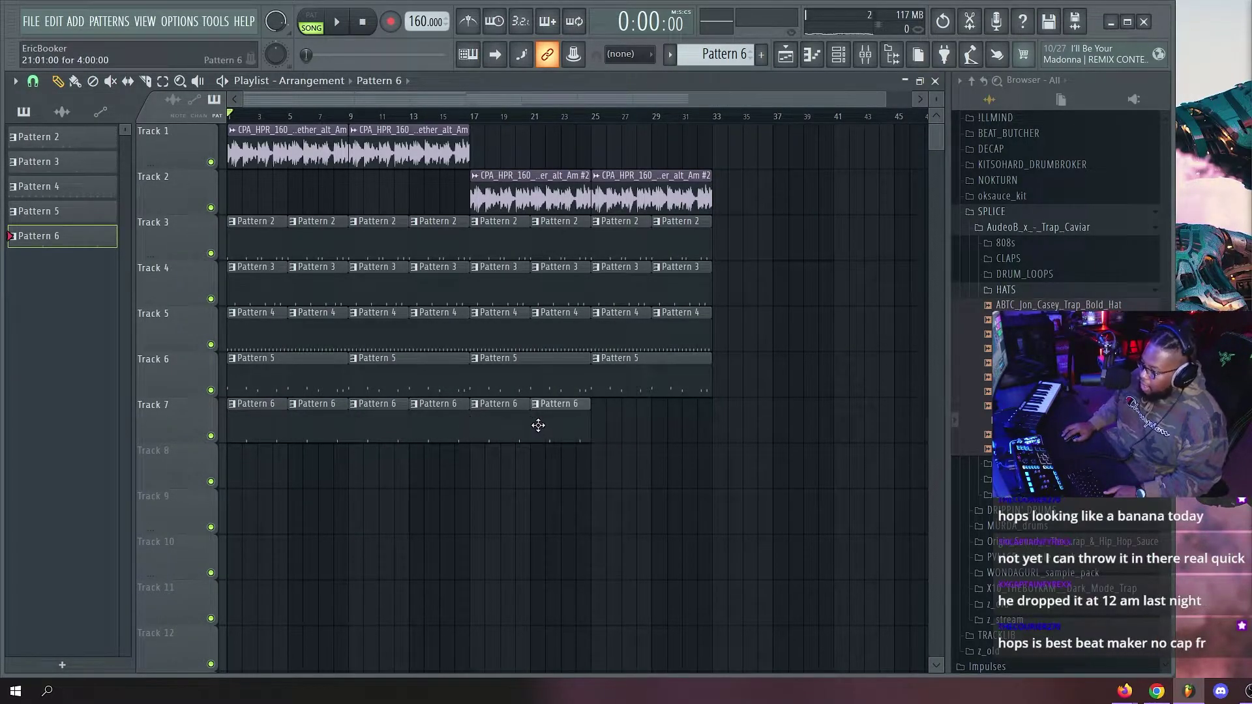
pyautogui.click(684, 430)
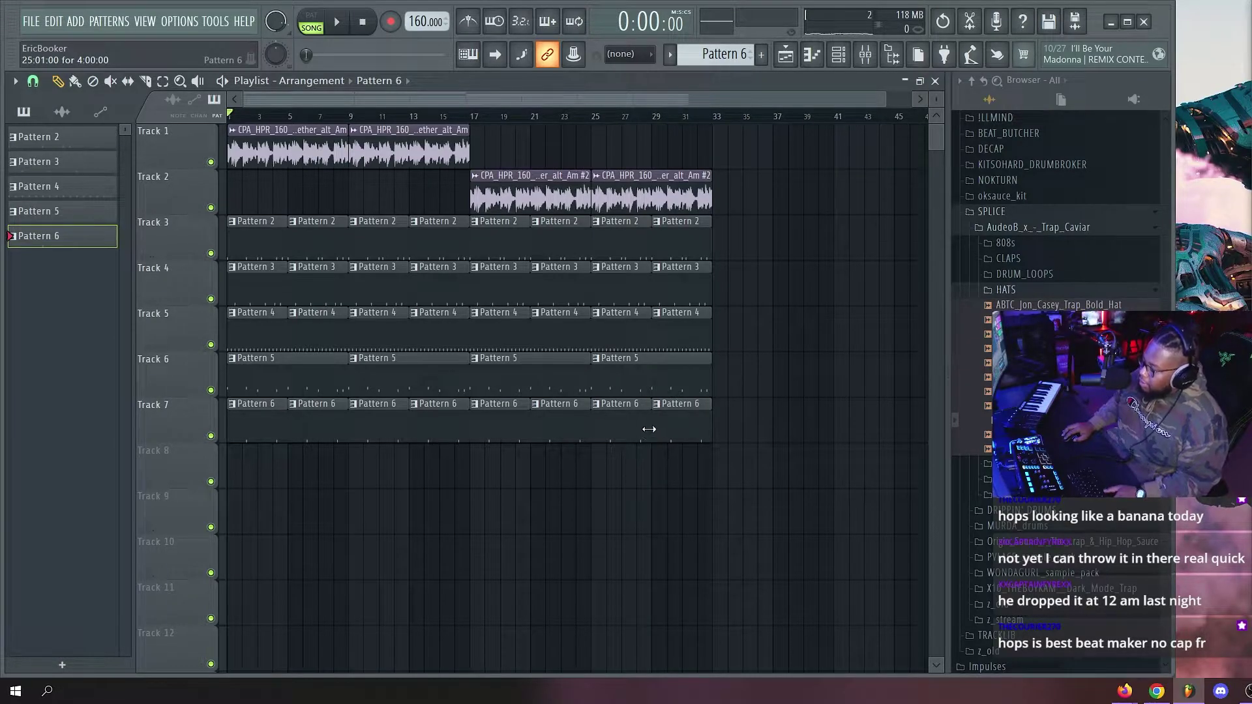
pyautogui.scroll(4, 401, 111)
pyautogui.scroll(-4, 405, 131)
pyautogui.click(776, 236)
pyautogui.rightClick(796, 238)
# Play the arrangement and set the Sliding Open Hat channel volume to about 48%.
pyautogui.press('space')
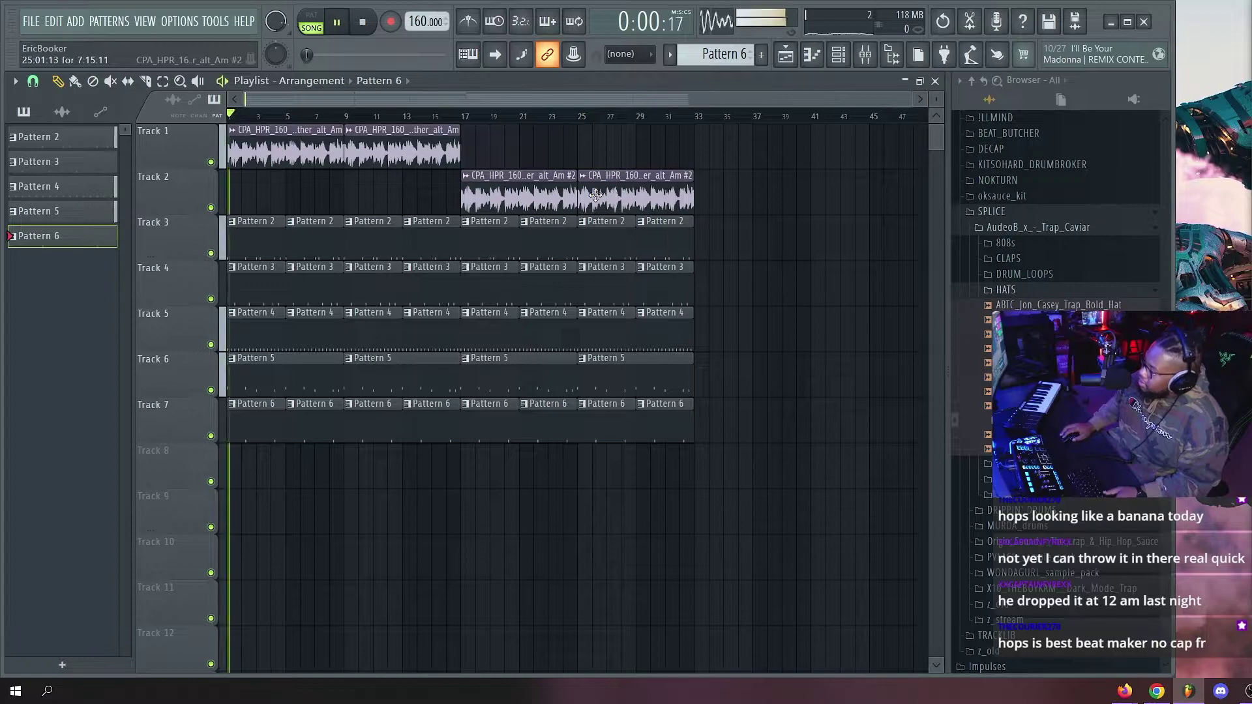
pyautogui.press('space')
pyautogui.press('space')
pyautogui.press('F6')
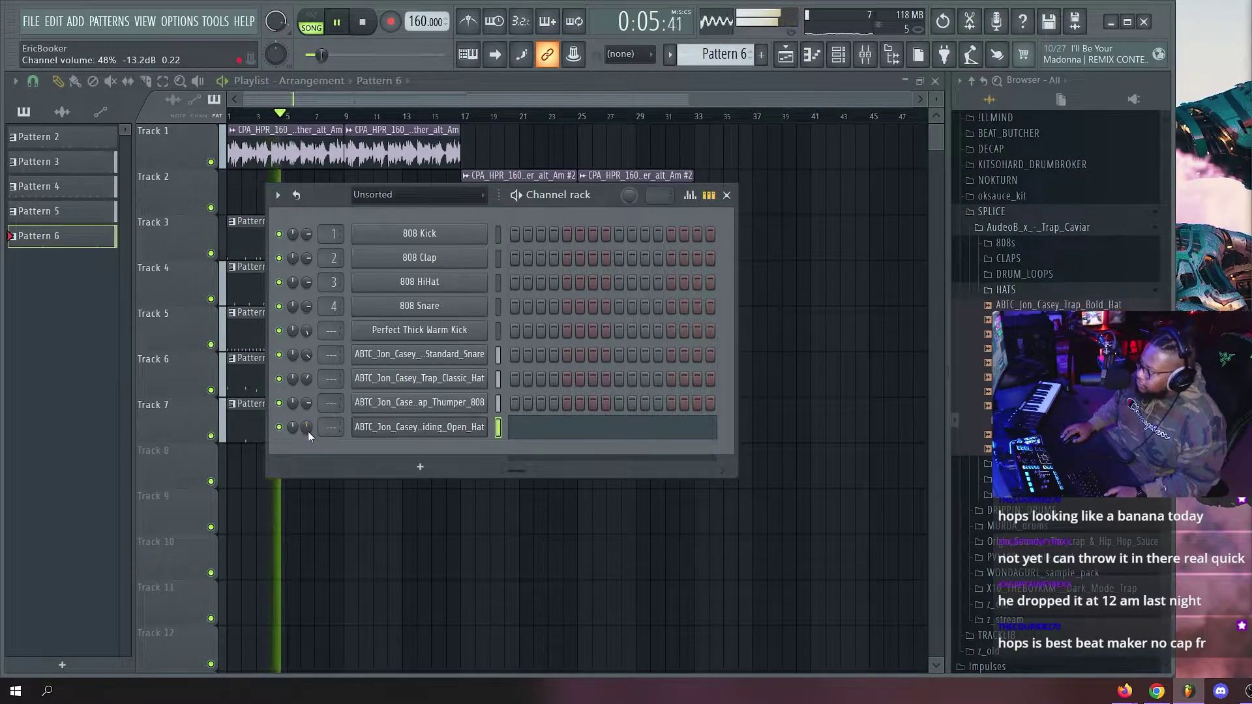
pyautogui.press('space')
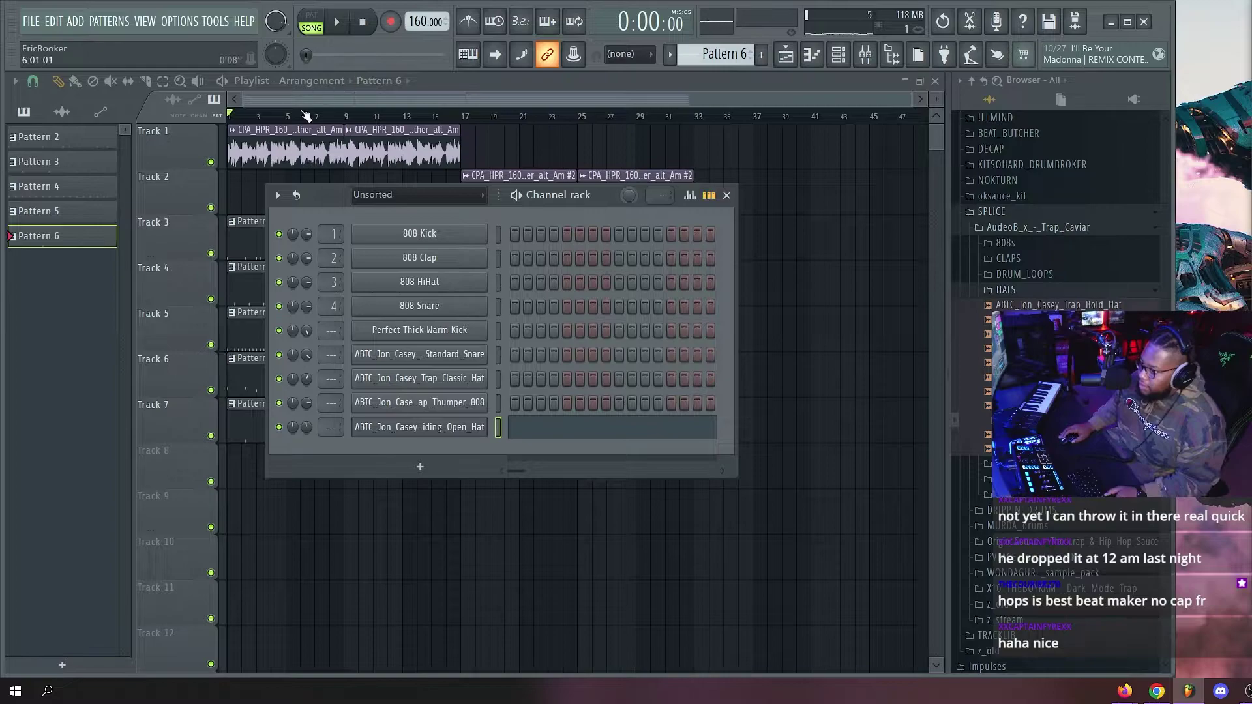
pyautogui.scroll(2, 305, 116)
pyautogui.press('F6')
# Replay the start of the song and check the open hat notes in Pattern 6's piano roll.
pyautogui.press('space')
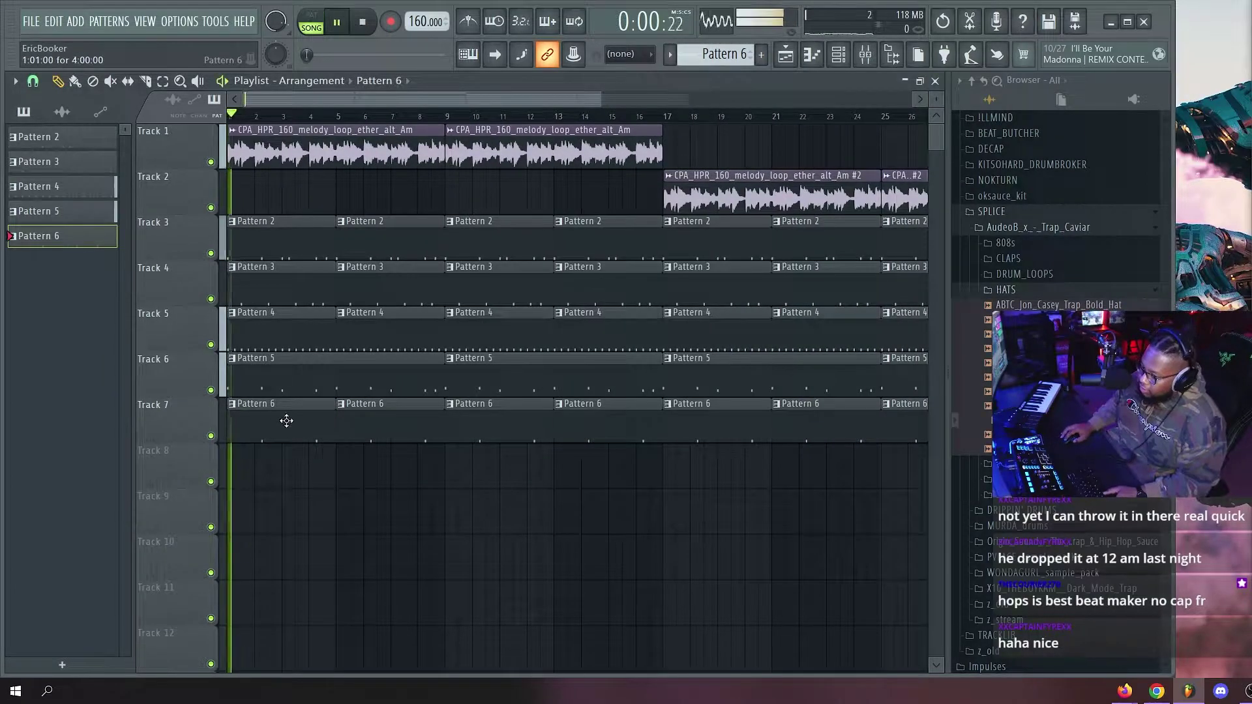
pyautogui.doubleClick(285, 420)
pyautogui.click(165, 101)
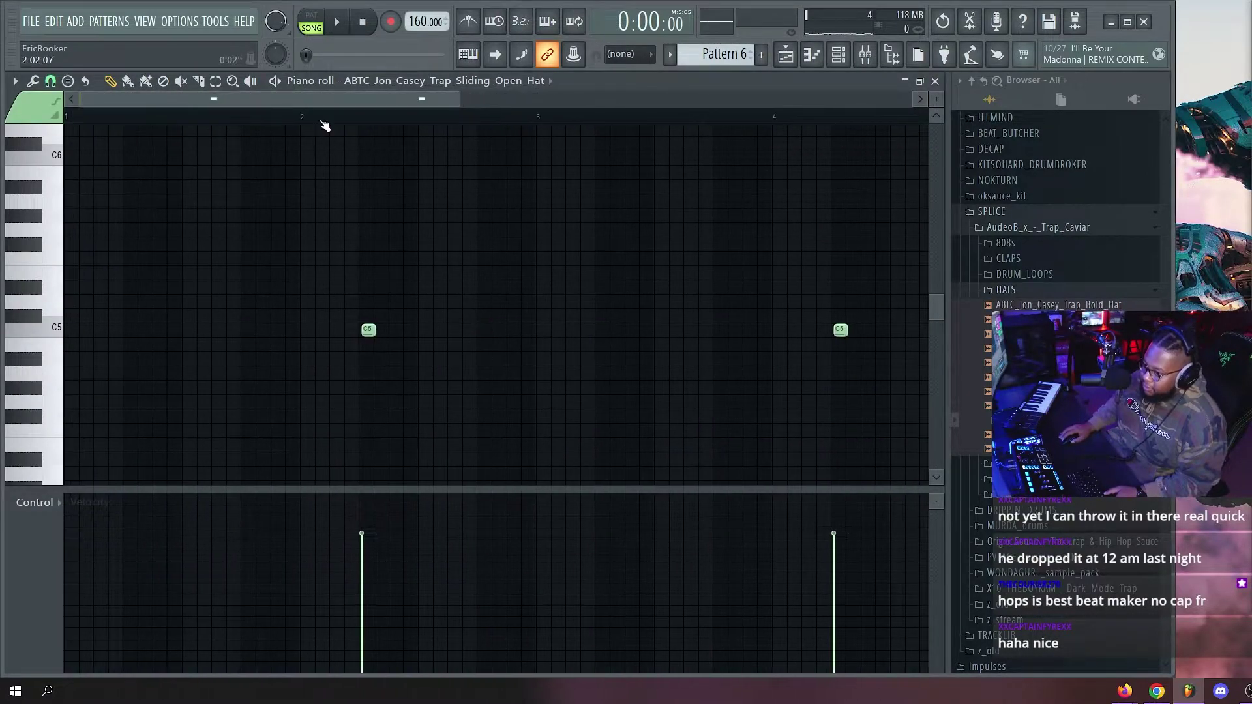
pyautogui.scroll(-3, 318, 121)
pyautogui.scroll(2, 317, 121)
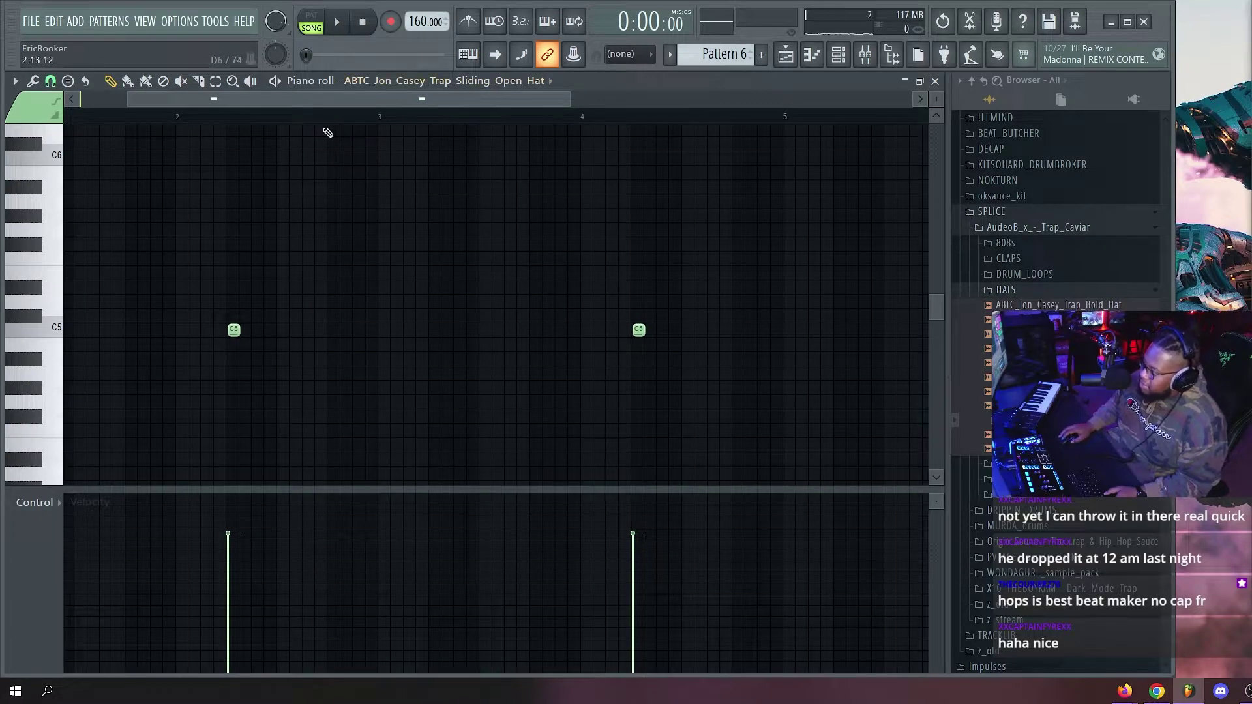
pyautogui.press('F5')
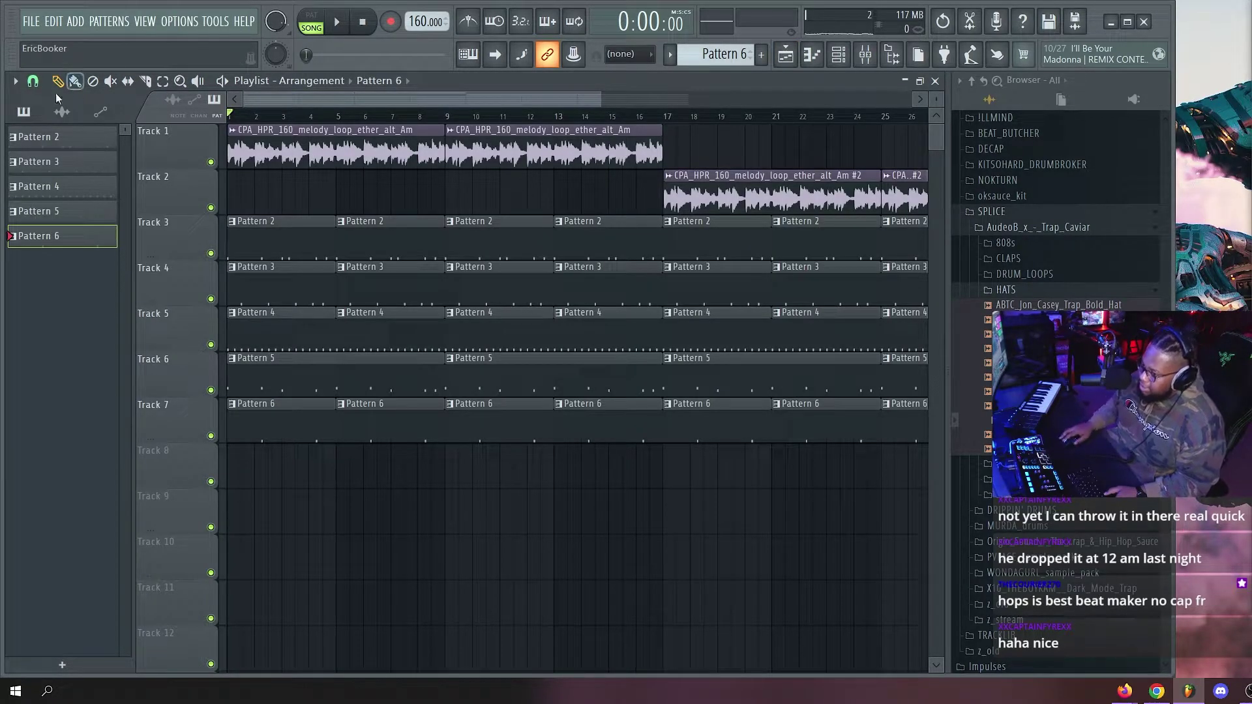
# Readjust the Sliding Open Hat channel volume to about 57% during playback, and return to the playlist.
pyautogui.press('space')
pyautogui.scroll(2, 327, 120)
pyautogui.doubleClick(332, 416)
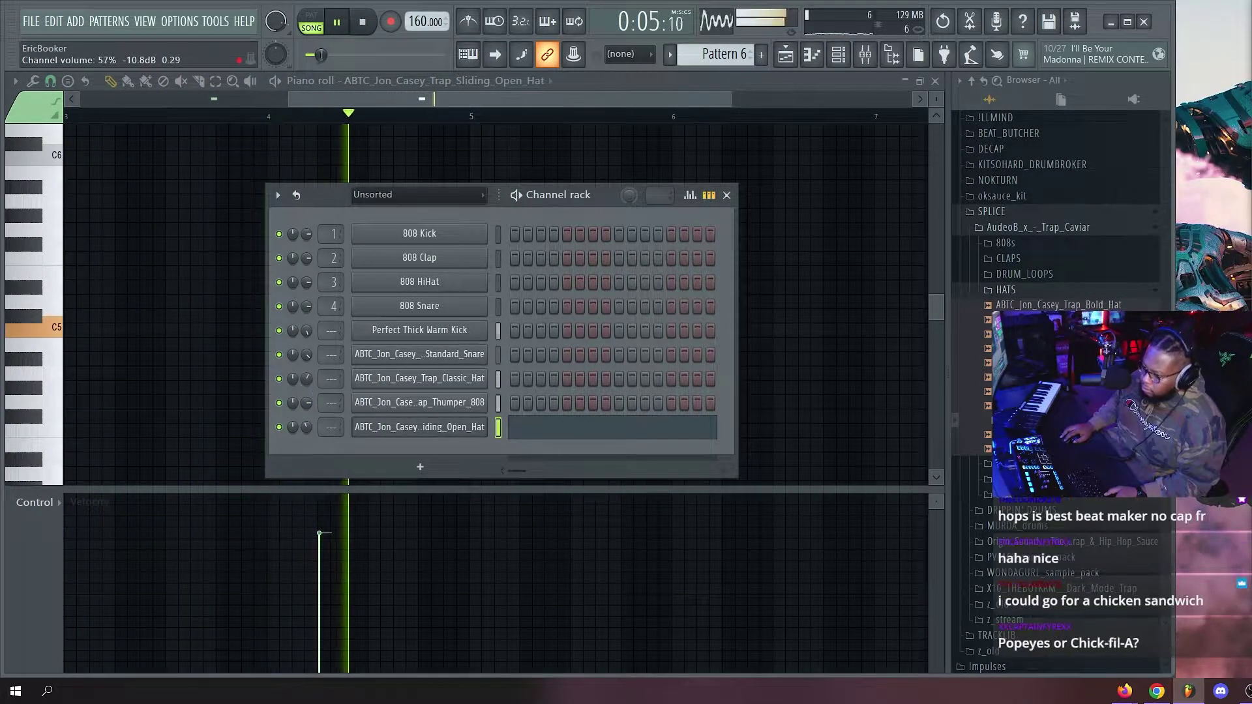
pyautogui.press('F5')
pyautogui.press('space')
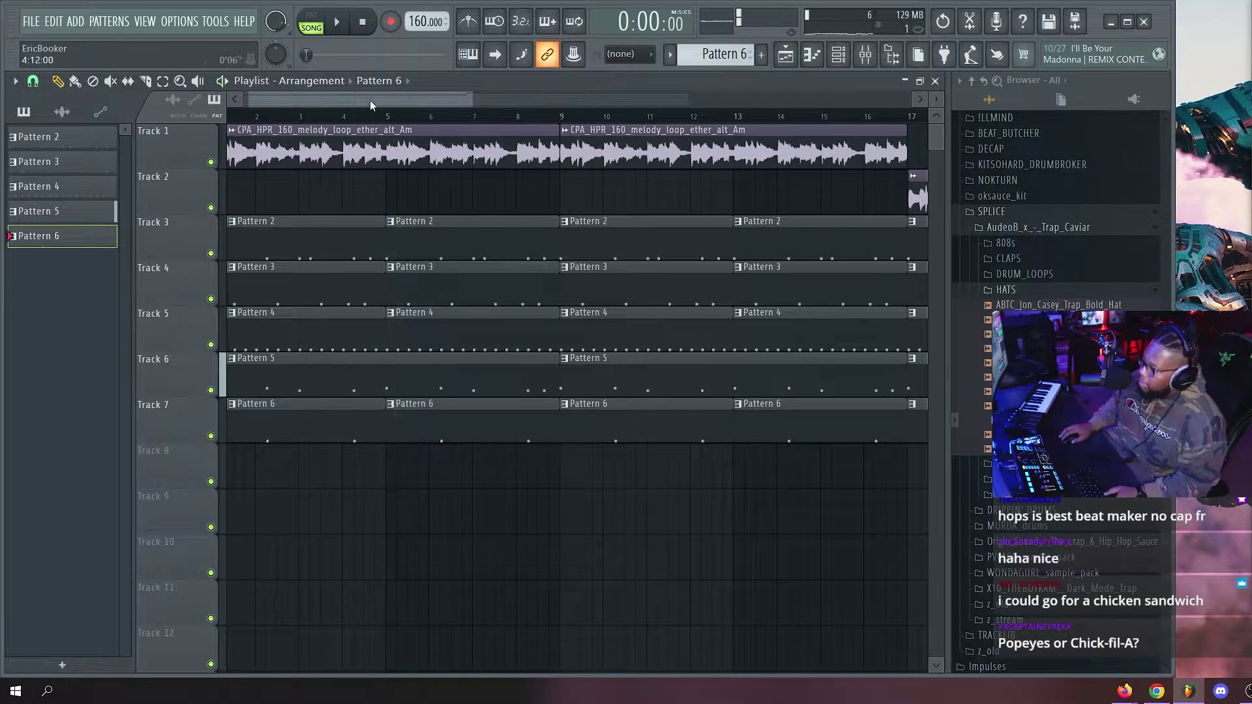
pyautogui.scroll(3, 306, 118)
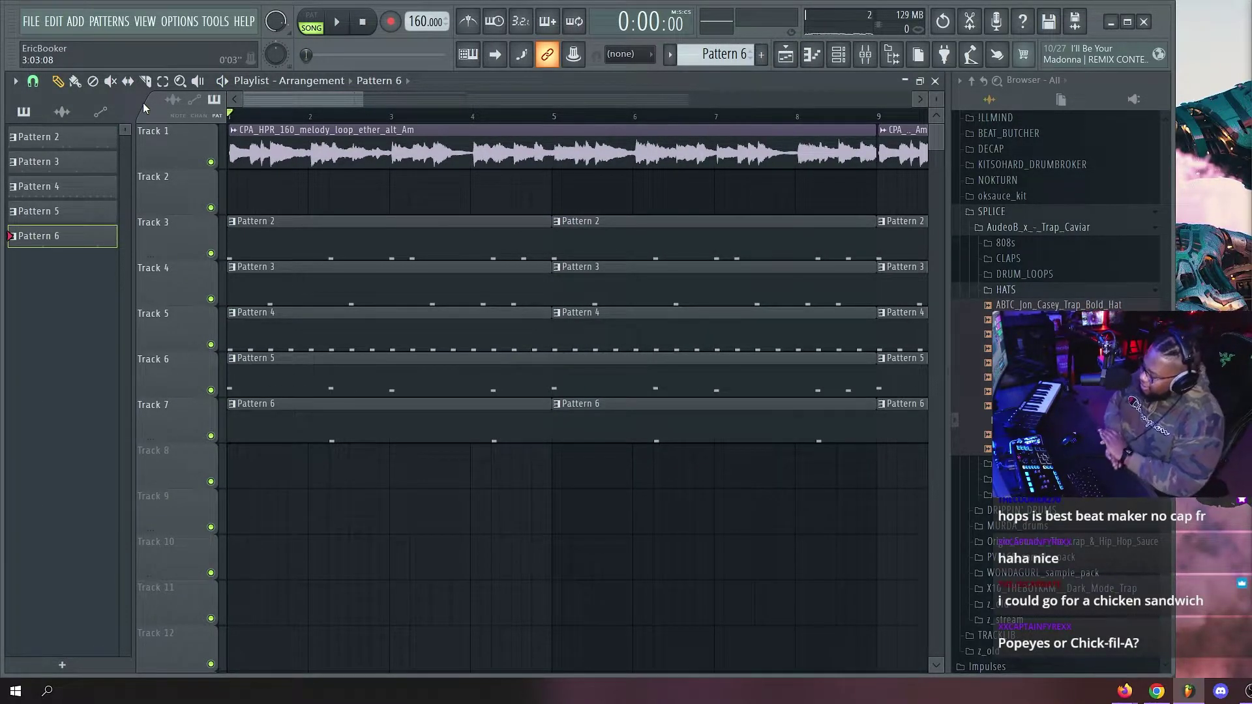
pyautogui.press('space')
pyautogui.press('space')
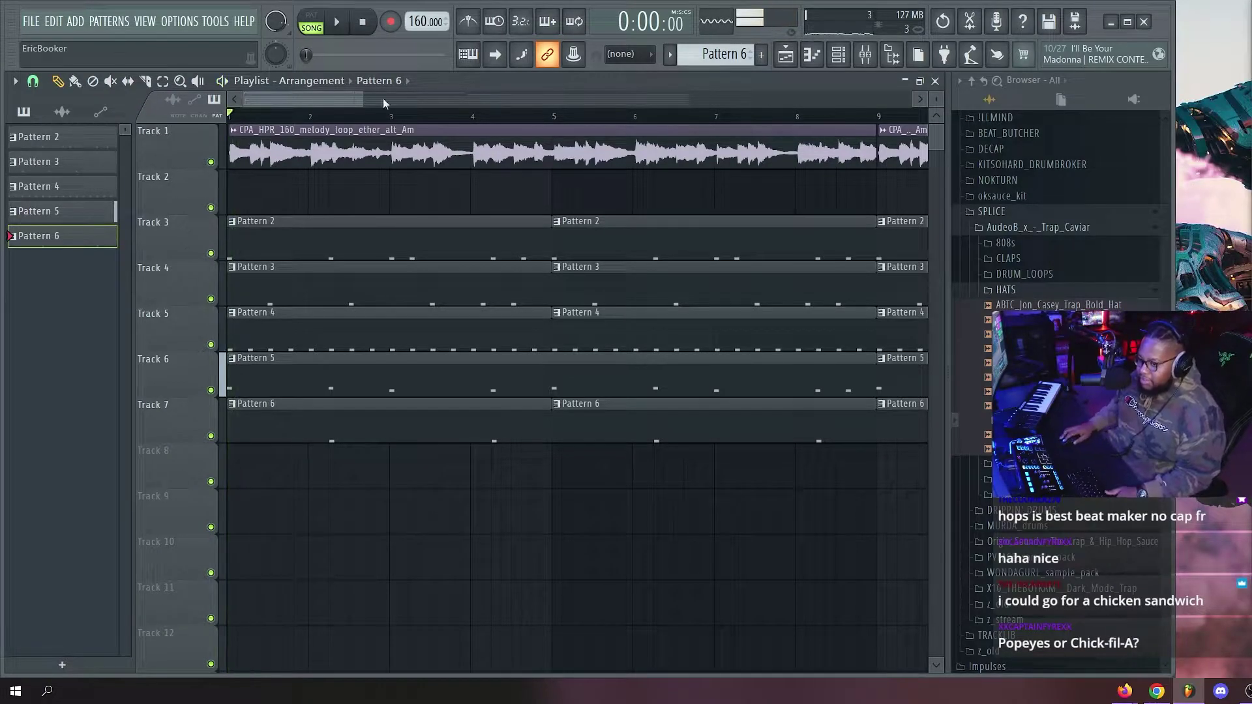
pyautogui.scroll(2, 304, 117)
pyautogui.scroll(-3, 291, 121)
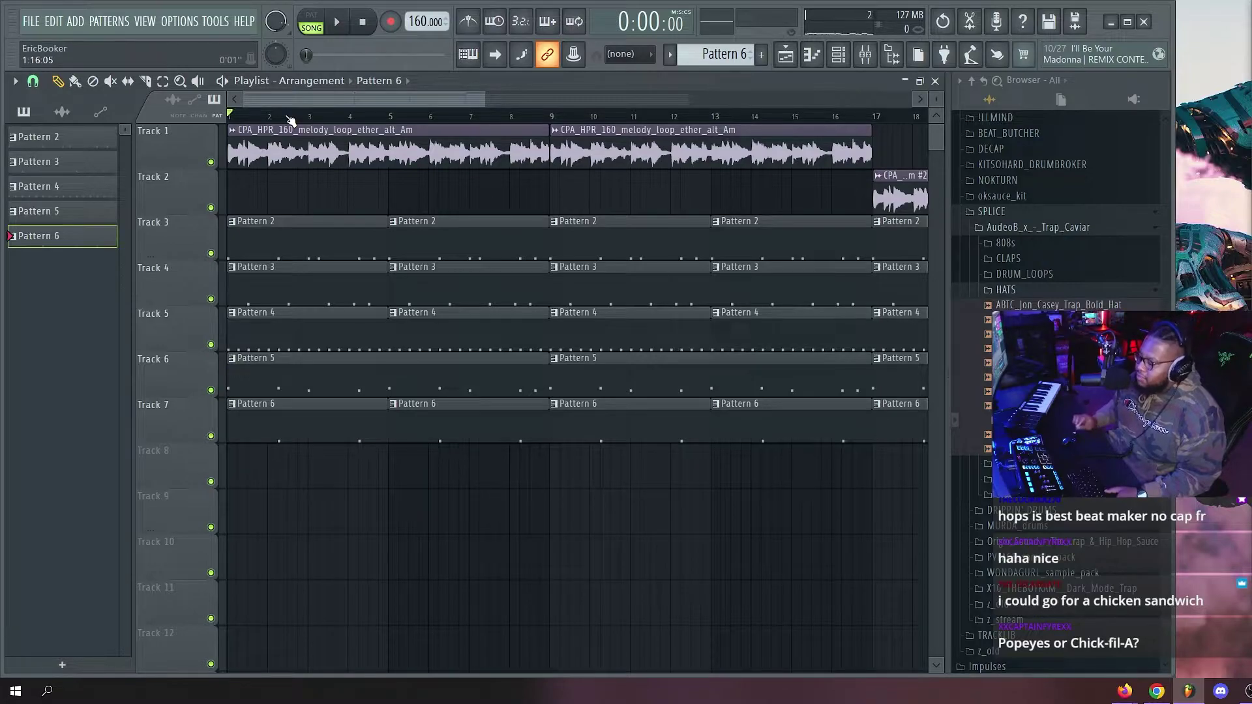
pyautogui.scroll(-3, 460, 122)
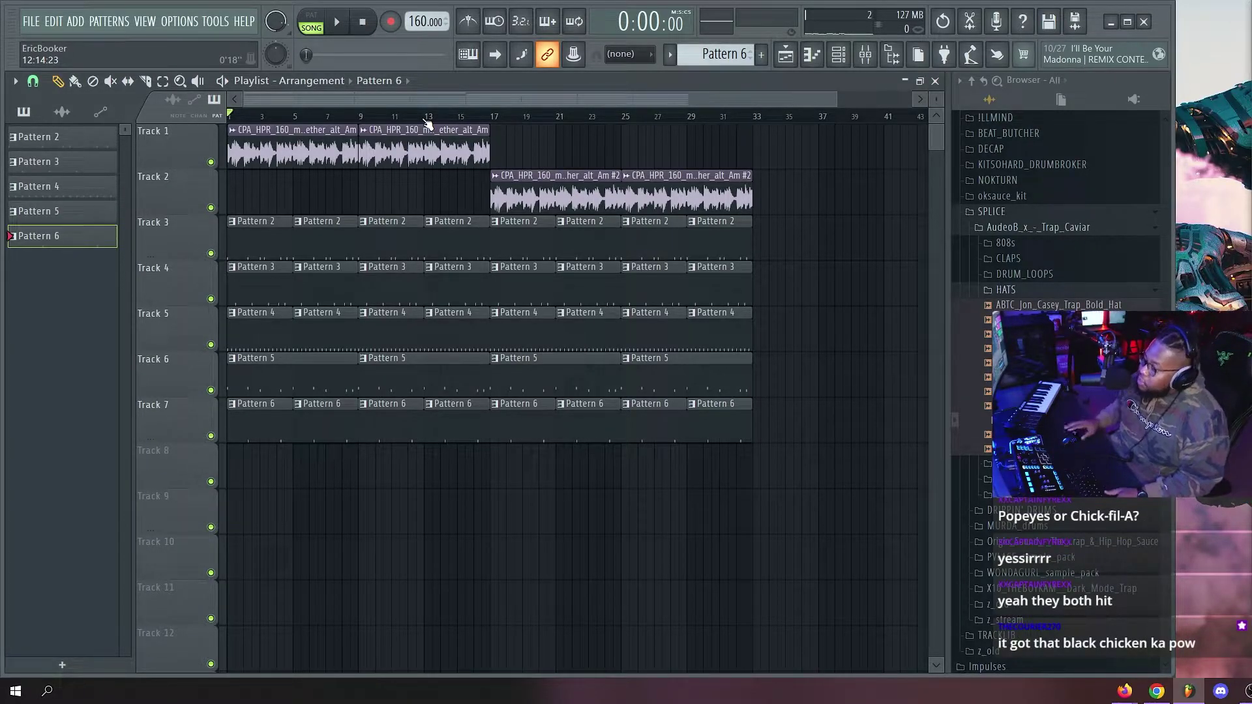
pyautogui.scroll(3, 349, 119)
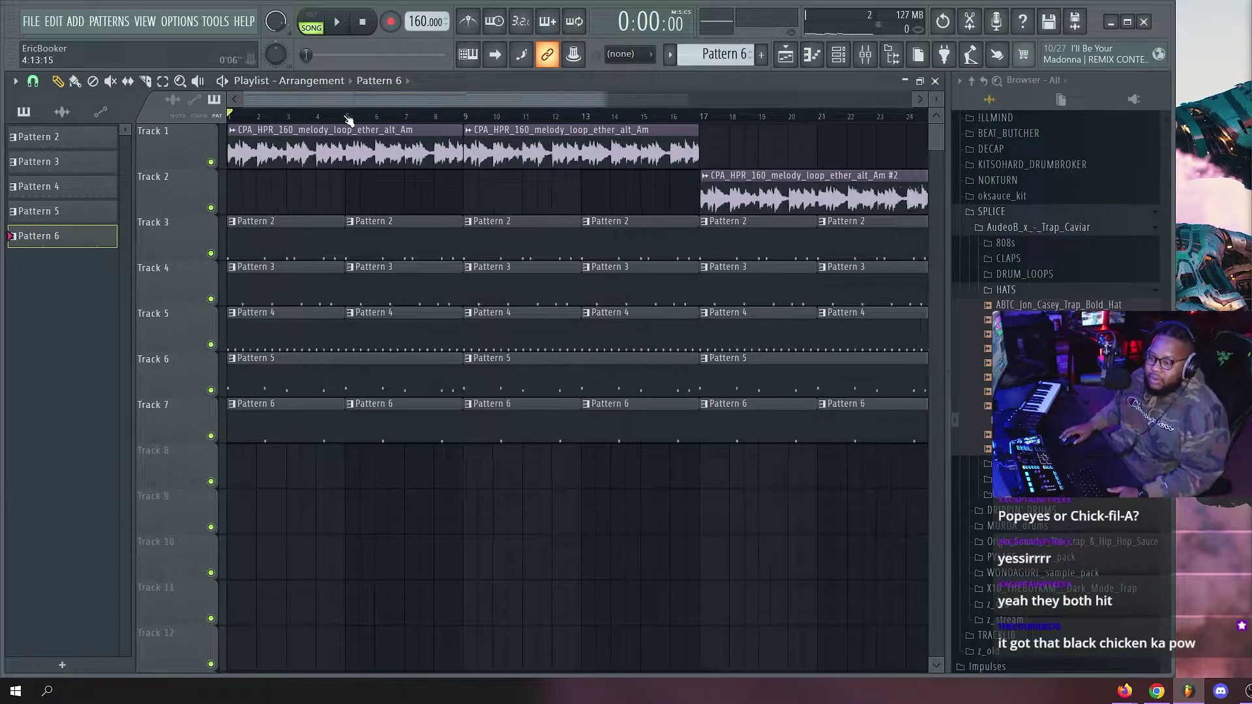
pyautogui.scroll(-2, 349, 120)
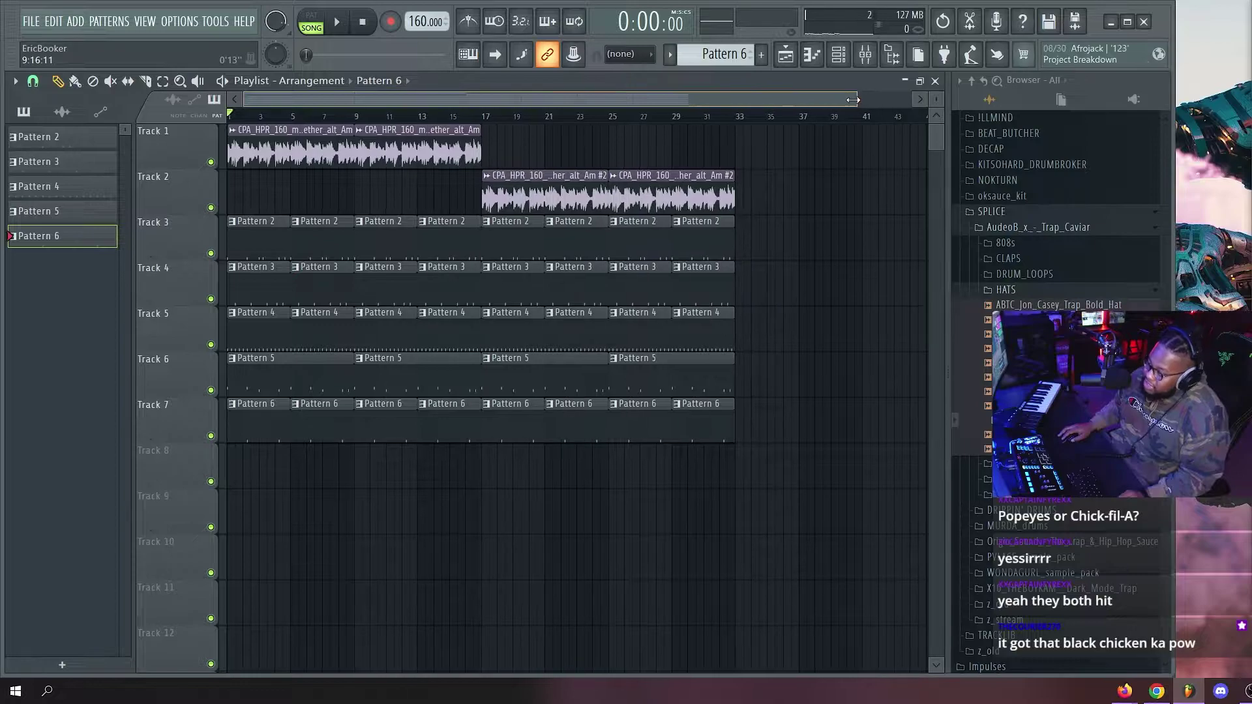
pyautogui.scroll(2, 316, 119)
pyautogui.scroll(2, 317, 119)
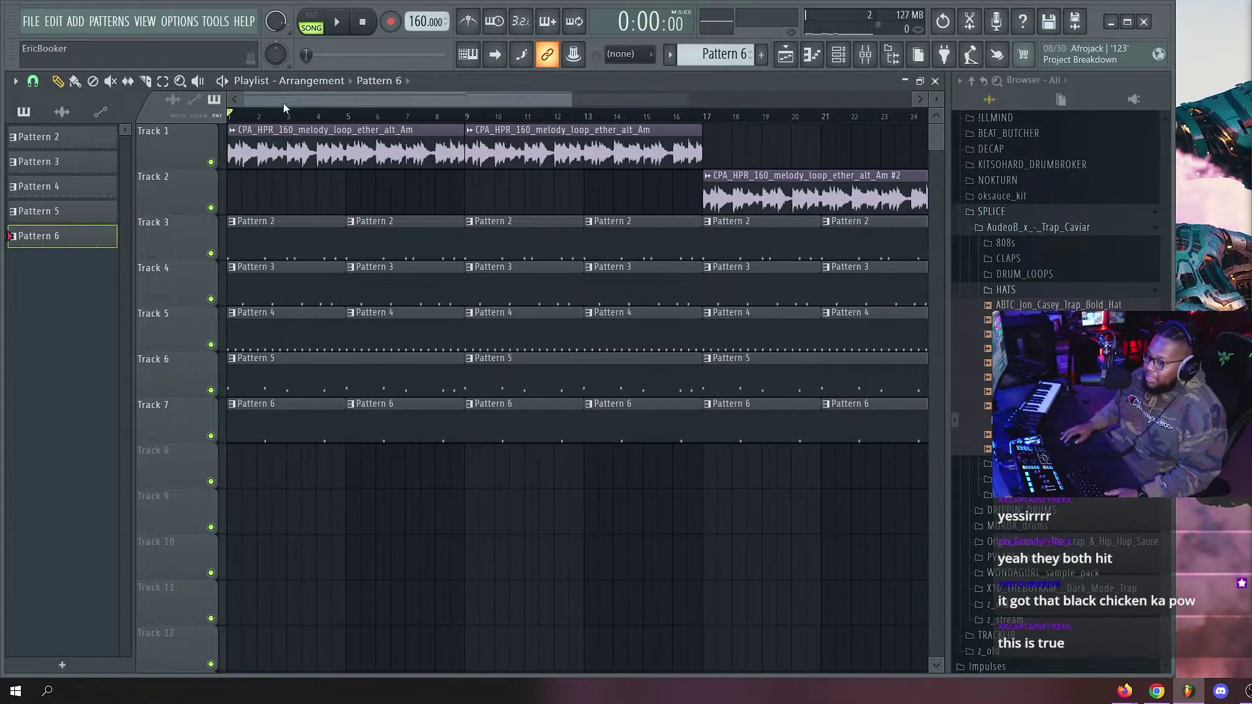
pyautogui.scroll(-2, 297, 116)
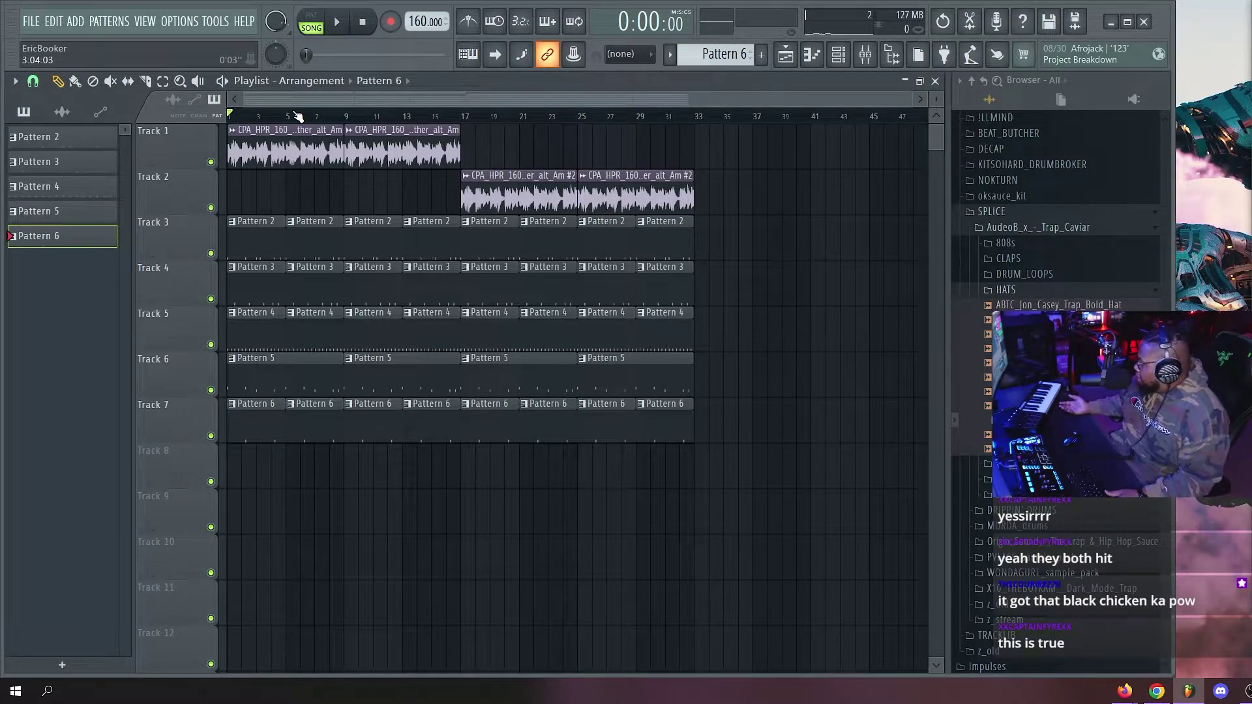
pyautogui.scroll(3, 332, 119)
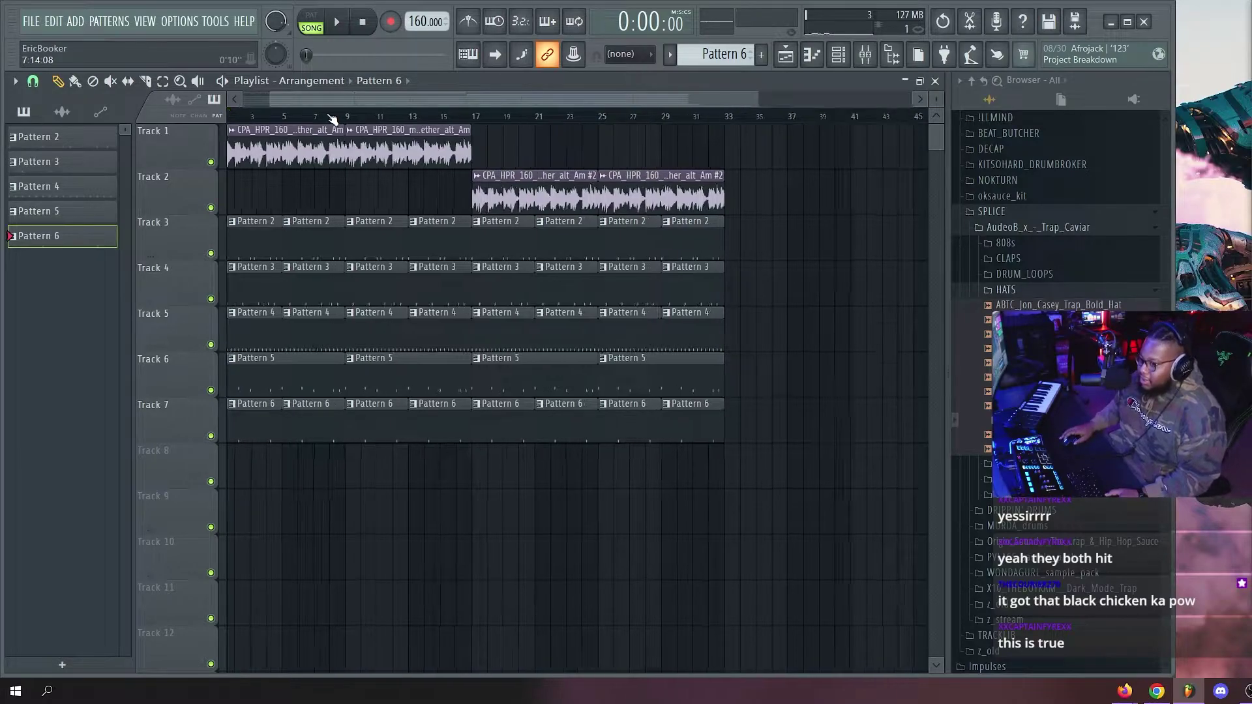
pyautogui.scroll(-3, 351, 118)
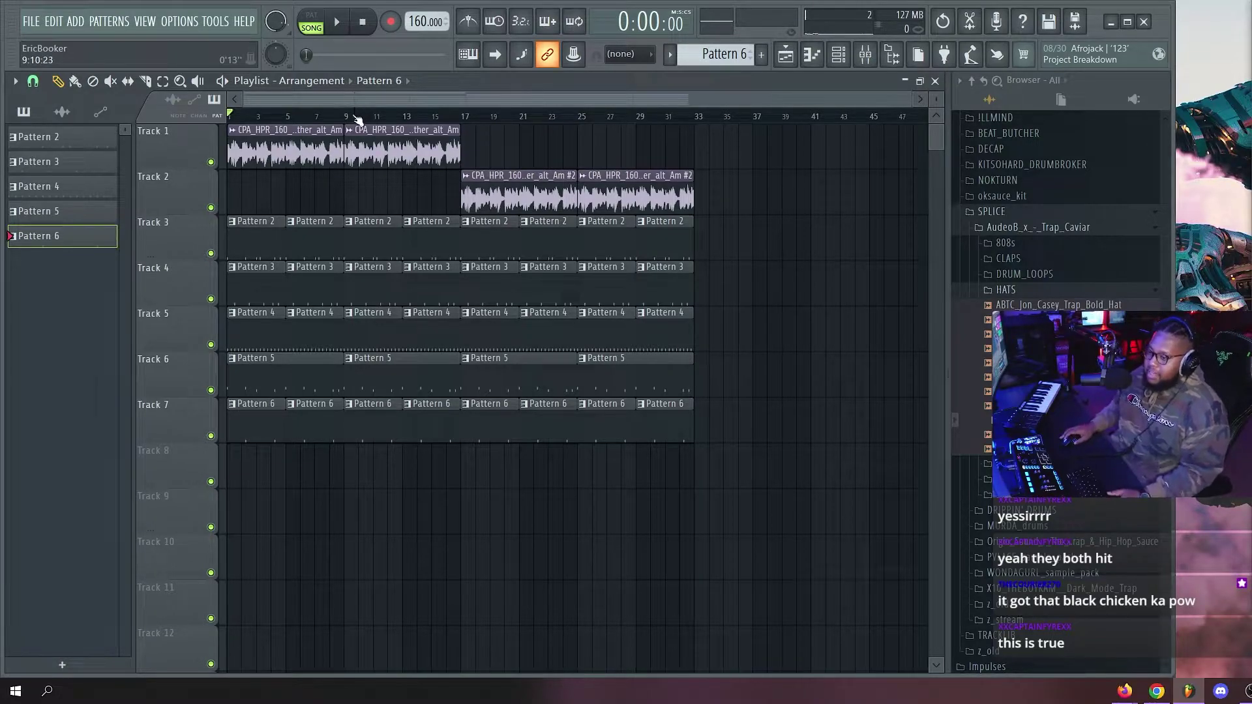
pyautogui.scroll(3, 356, 116)
pyautogui.scroll(-3, 330, 120)
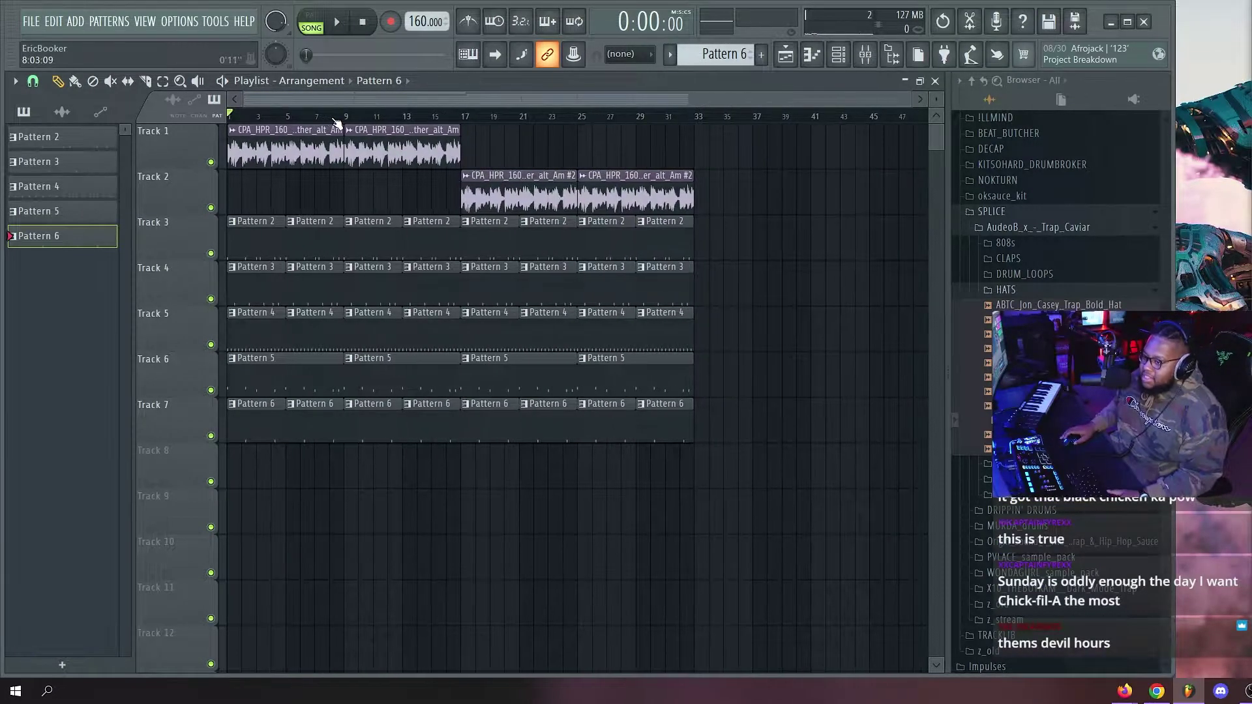
pyautogui.scroll(2, 363, 120)
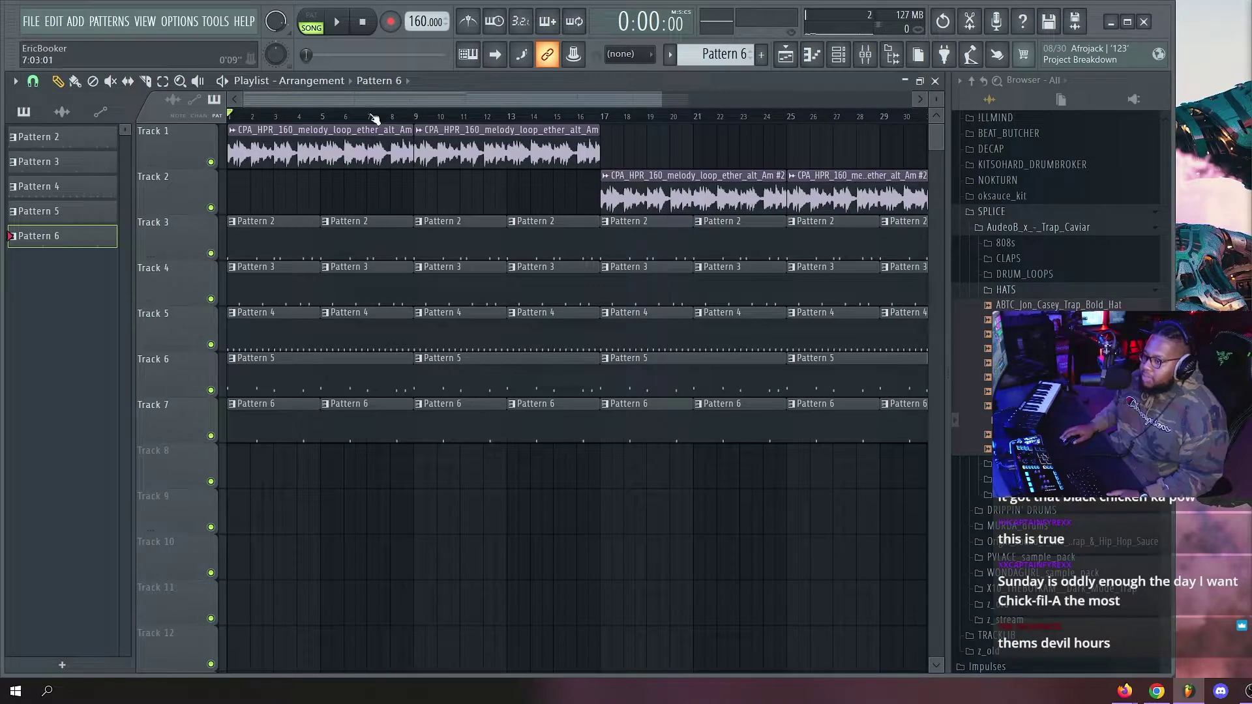
pyautogui.scroll(-2, 376, 117)
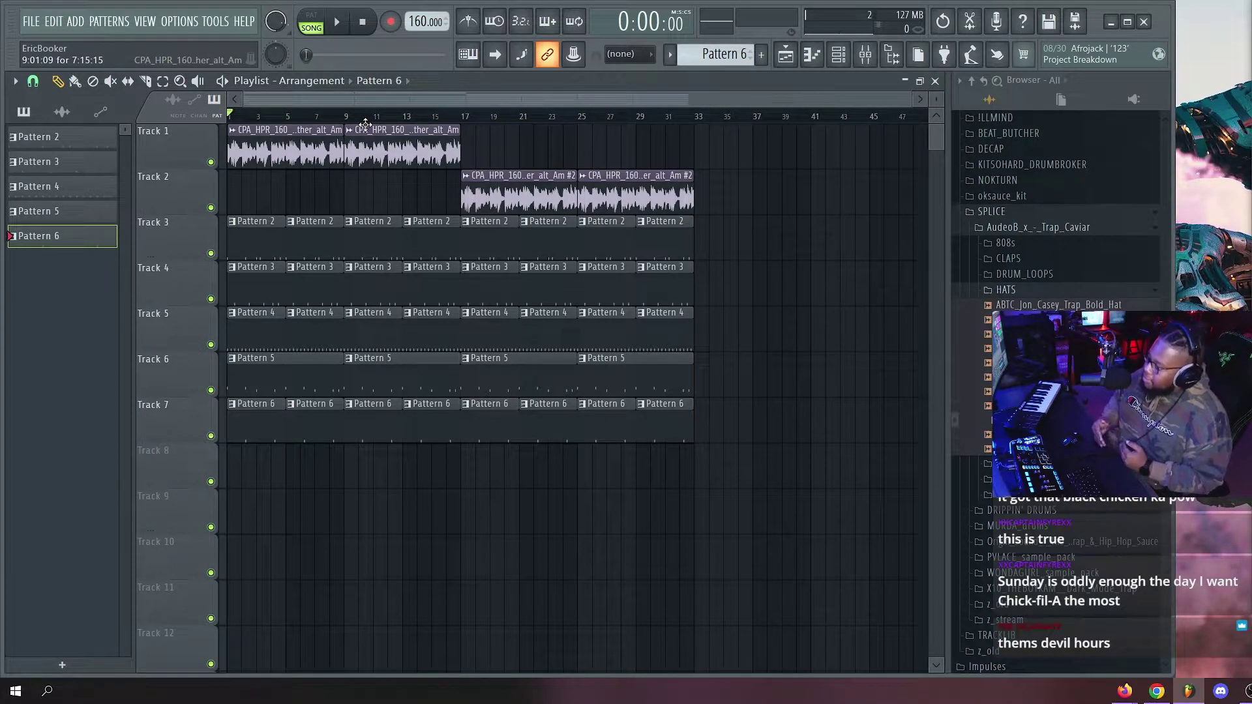
pyautogui.press('space')
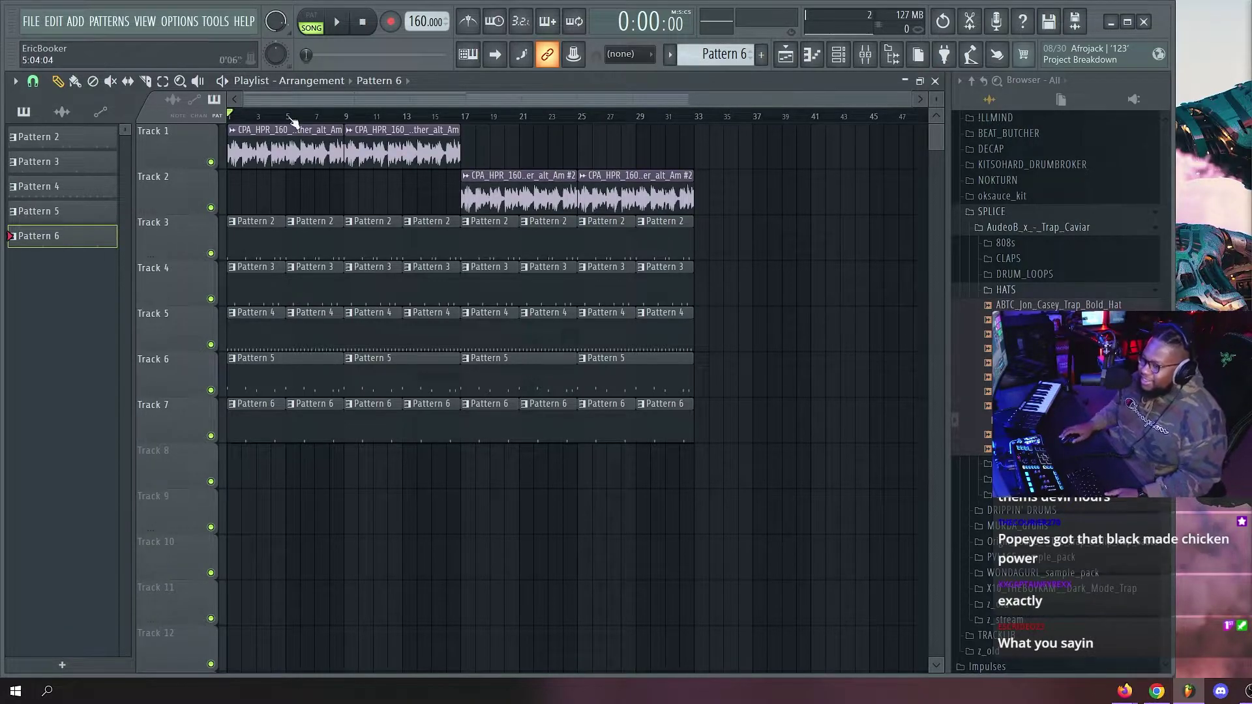
pyautogui.scroll(5, 291, 121)
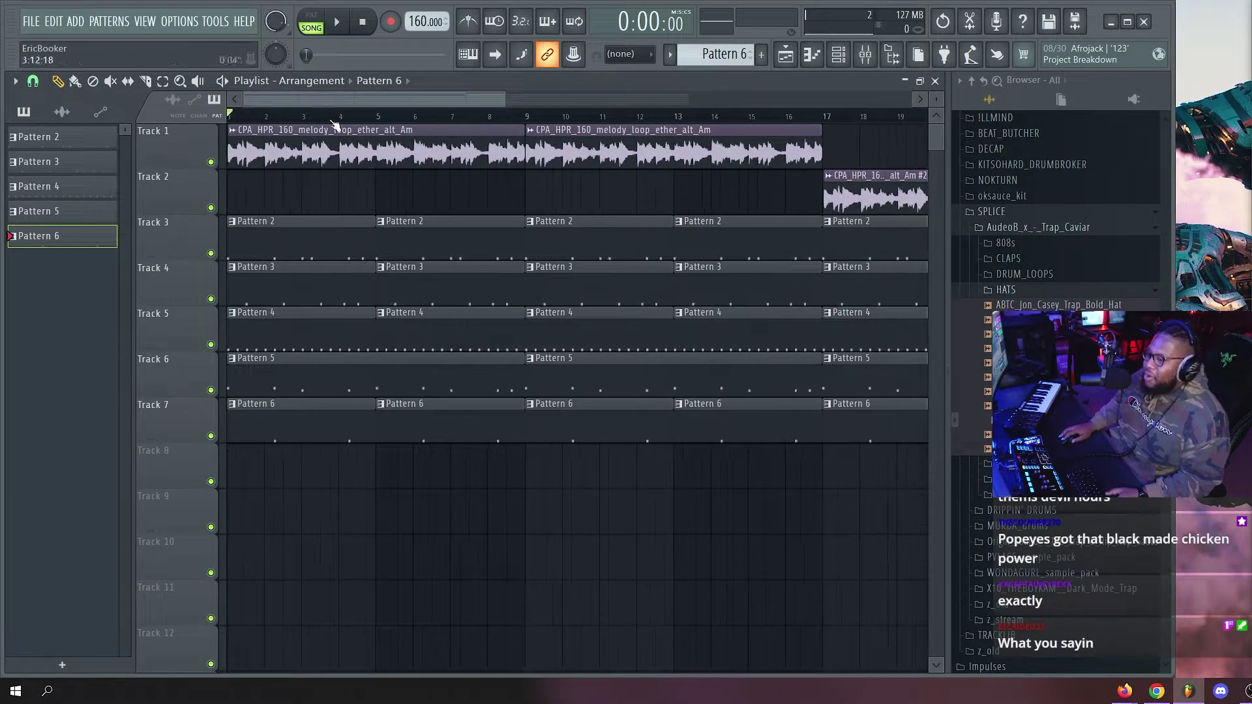
pyautogui.scroll(-4, 337, 119)
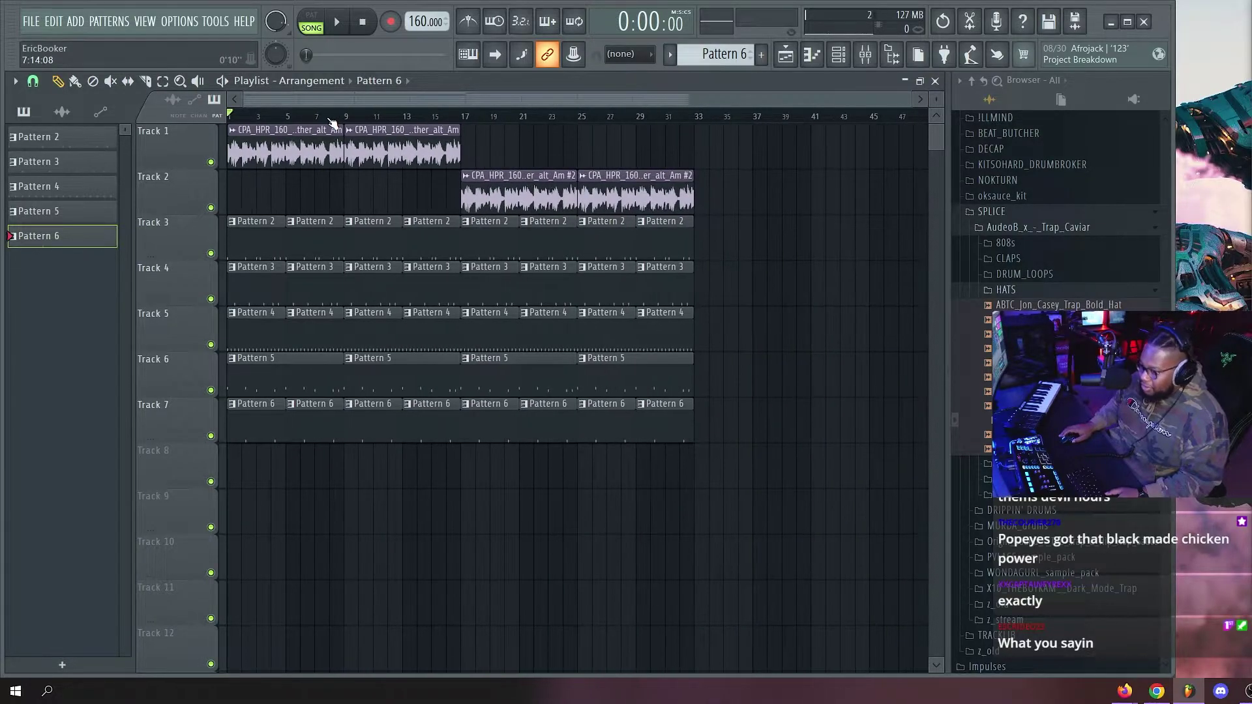
pyautogui.press('space')
pyautogui.press('space')
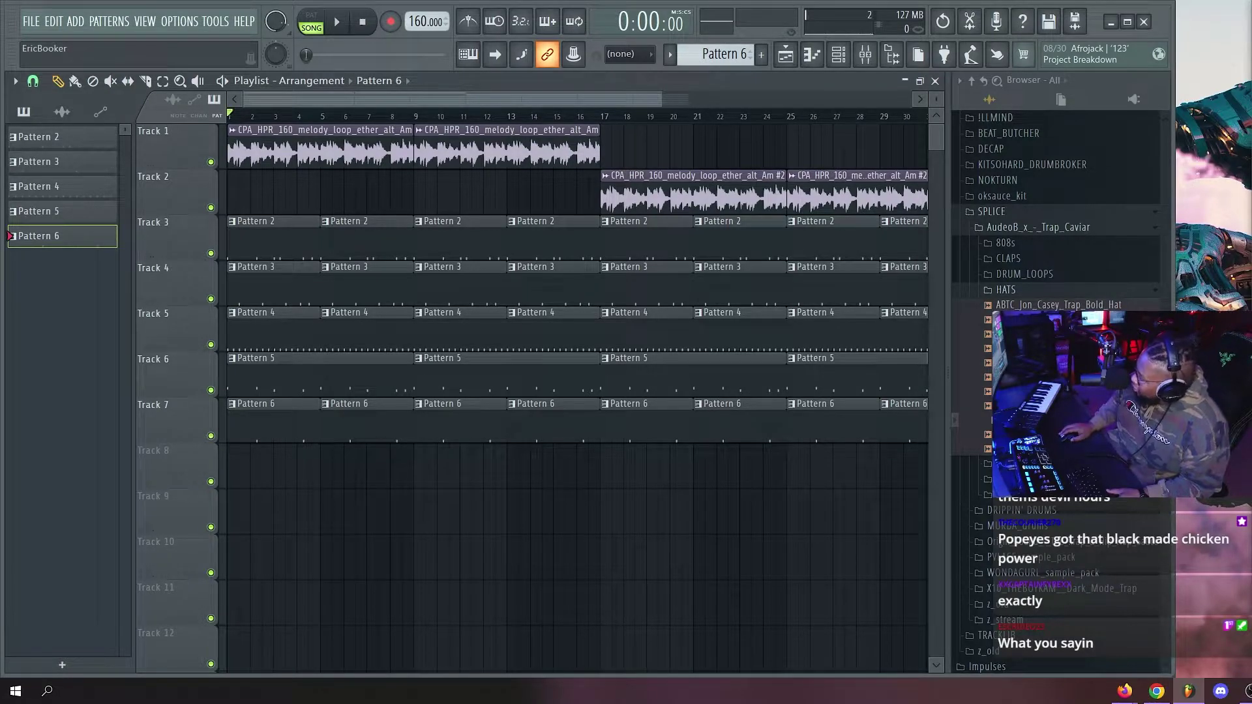
pyautogui.scroll(-3, 290, 120)
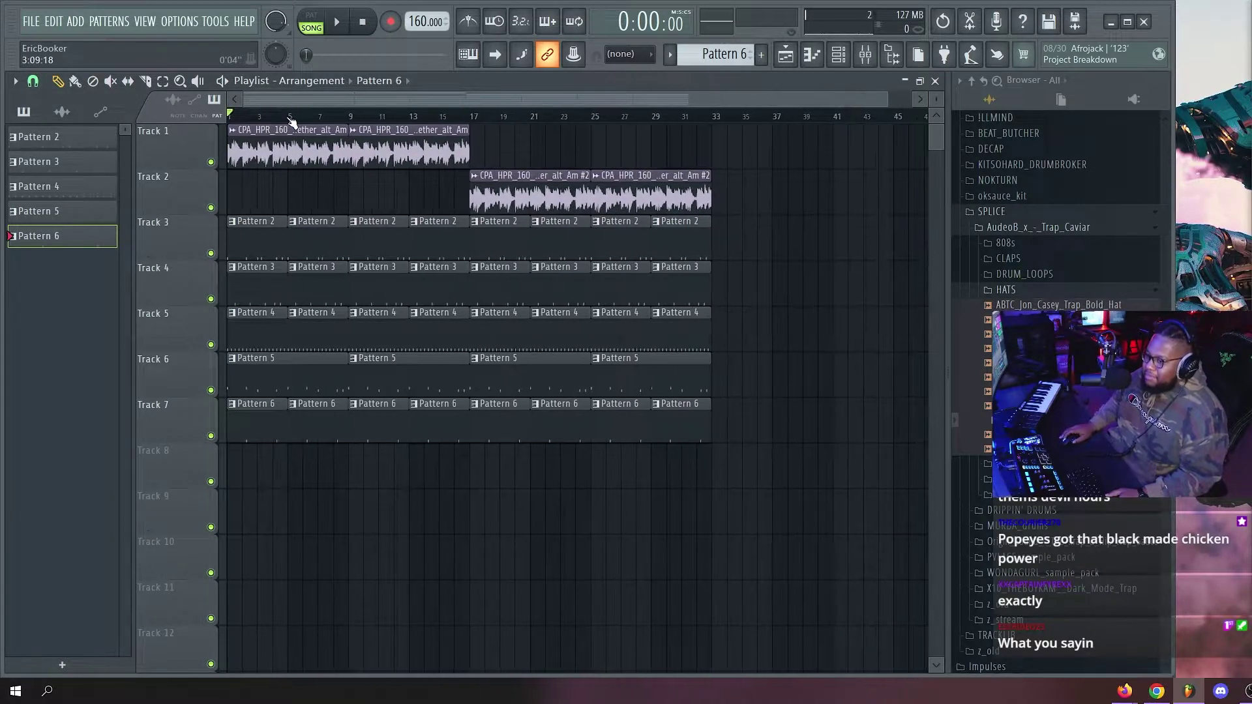
# Play the arrangement from the start and listen through the first melody section with the drums.
pyautogui.press('space')
pyautogui.scroll(3, 291, 119)
pyautogui.scroll(-3, 291, 116)
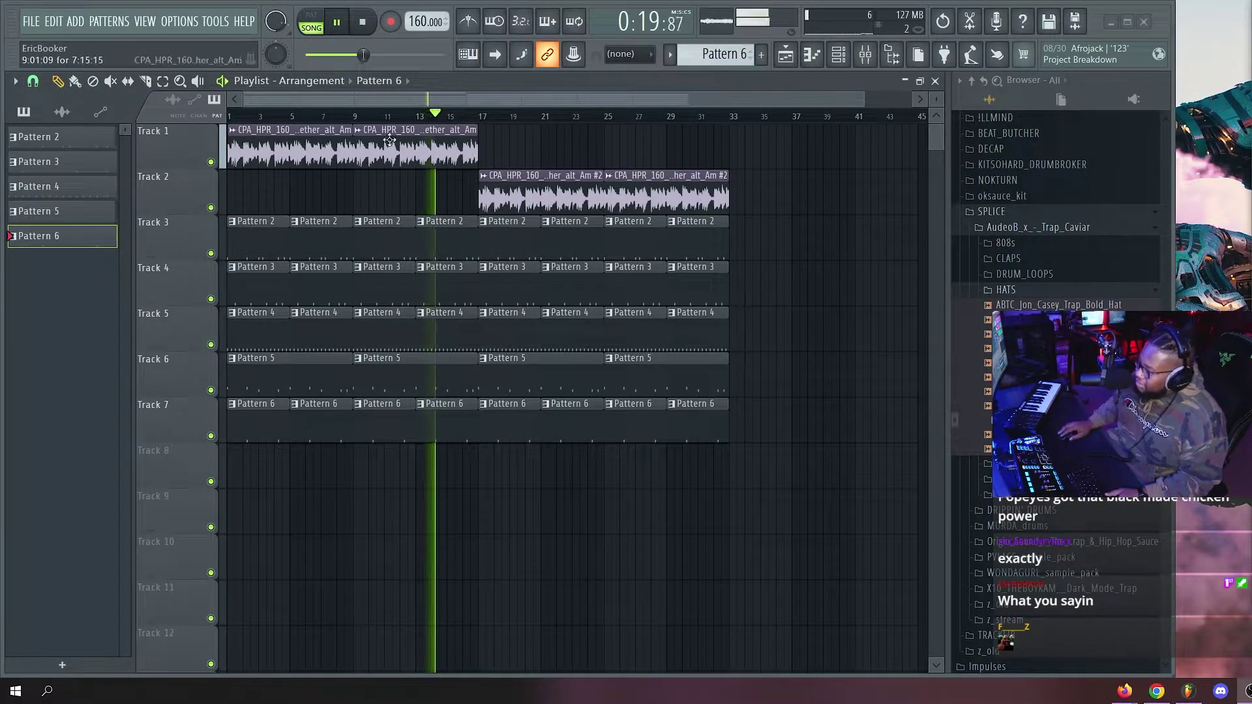
pyautogui.scroll(2, 382, 121)
pyautogui.scroll(-2, 390, 125)
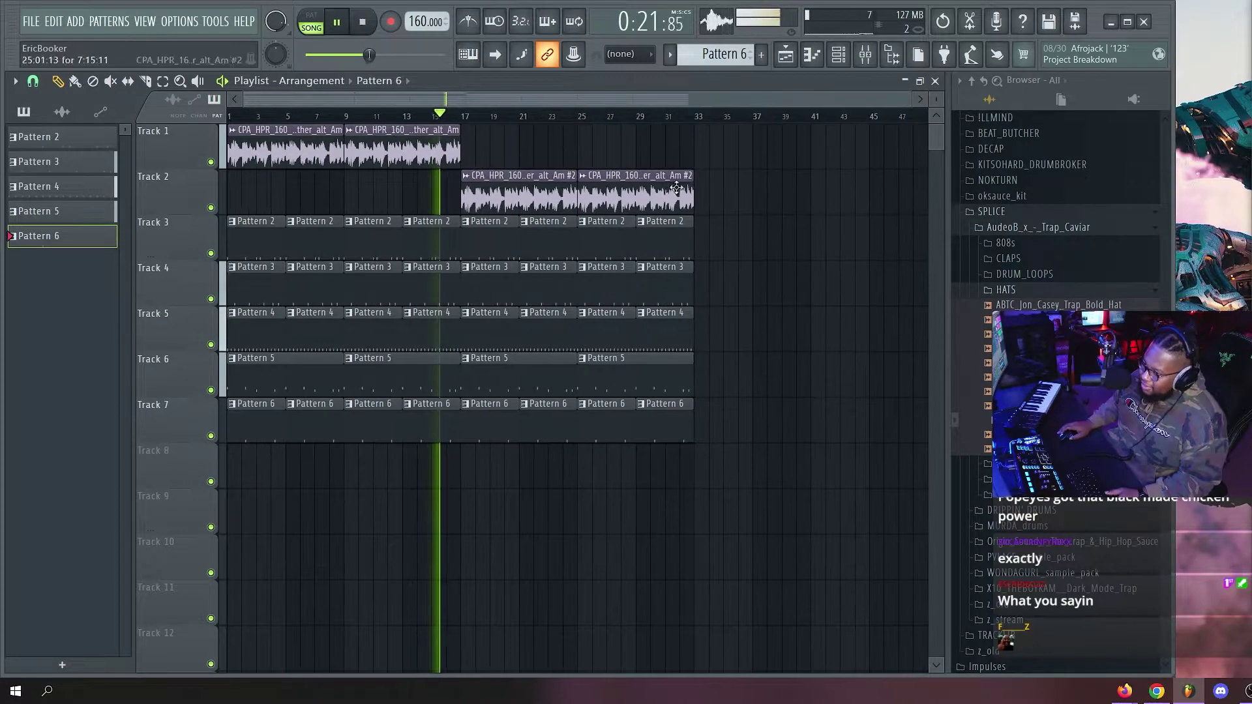
# Delete the first pattern clip on each of Tracks 3 to 7 and play the melody-only intro.
pyautogui.press('space')
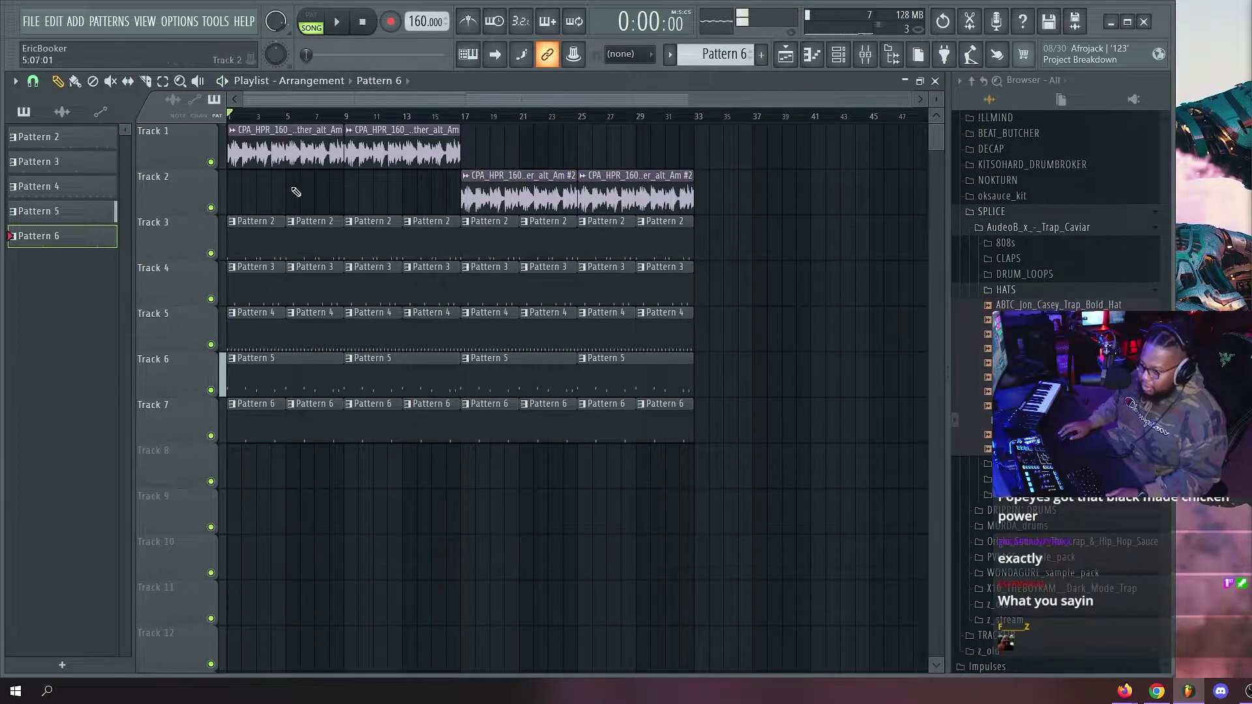
pyautogui.moveTo(263, 207); pyautogui.dragTo(233, 446)
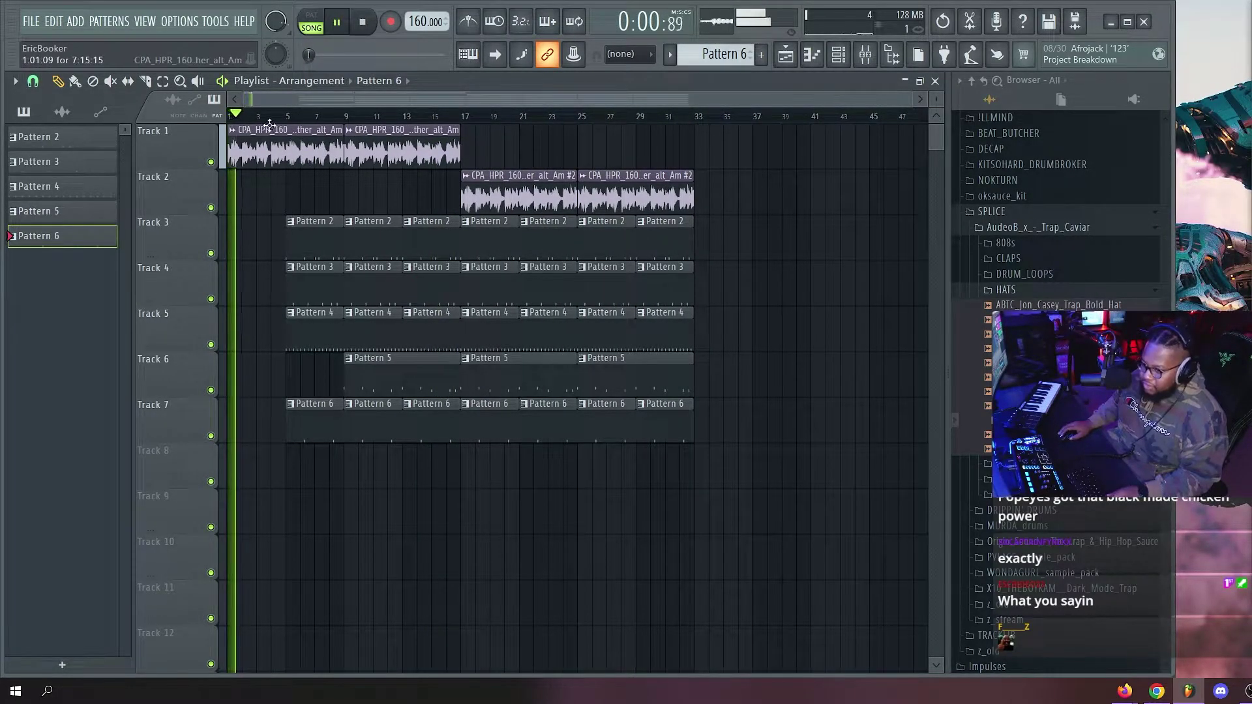
pyautogui.scroll(1, 270, 124)
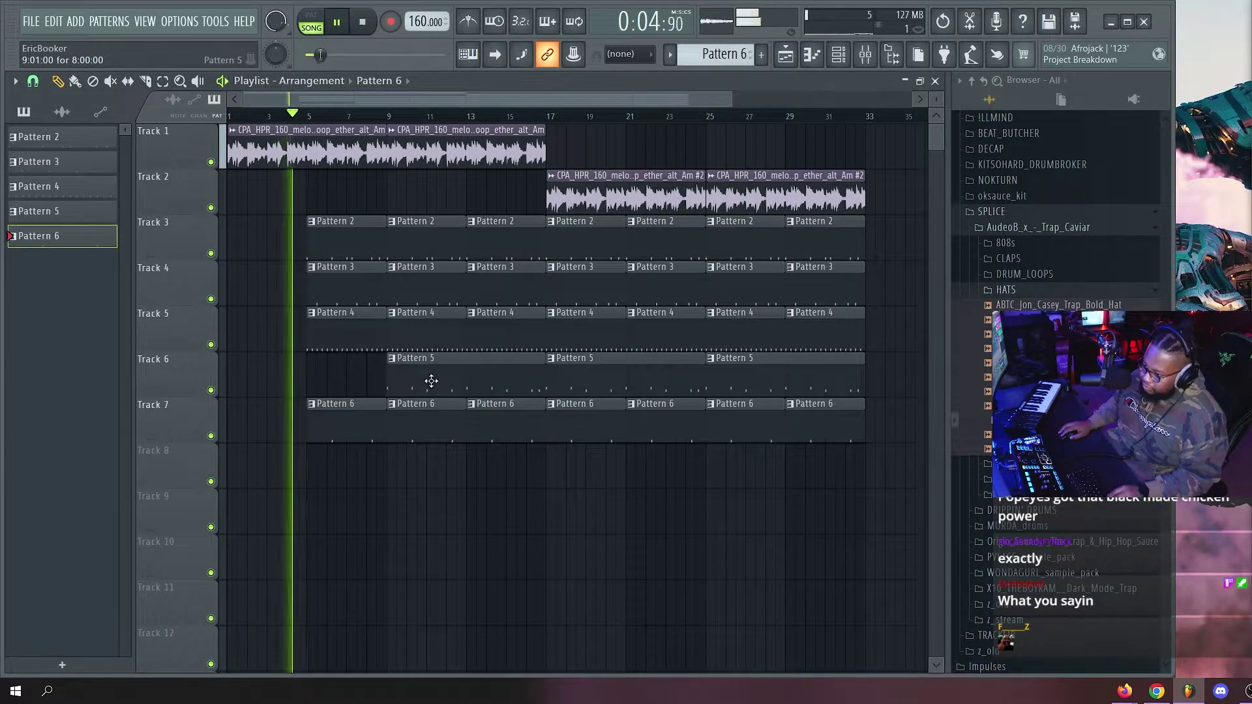
# Fill bars 5 to 8 on Track 6 with a four-bar Pattern 5 clip.
pyautogui.moveTo(431, 381); pyautogui.dragTo(41, 358)
pyautogui.moveTo(232, 369); pyautogui.dragTo(305, 368)
pyautogui.press('space')
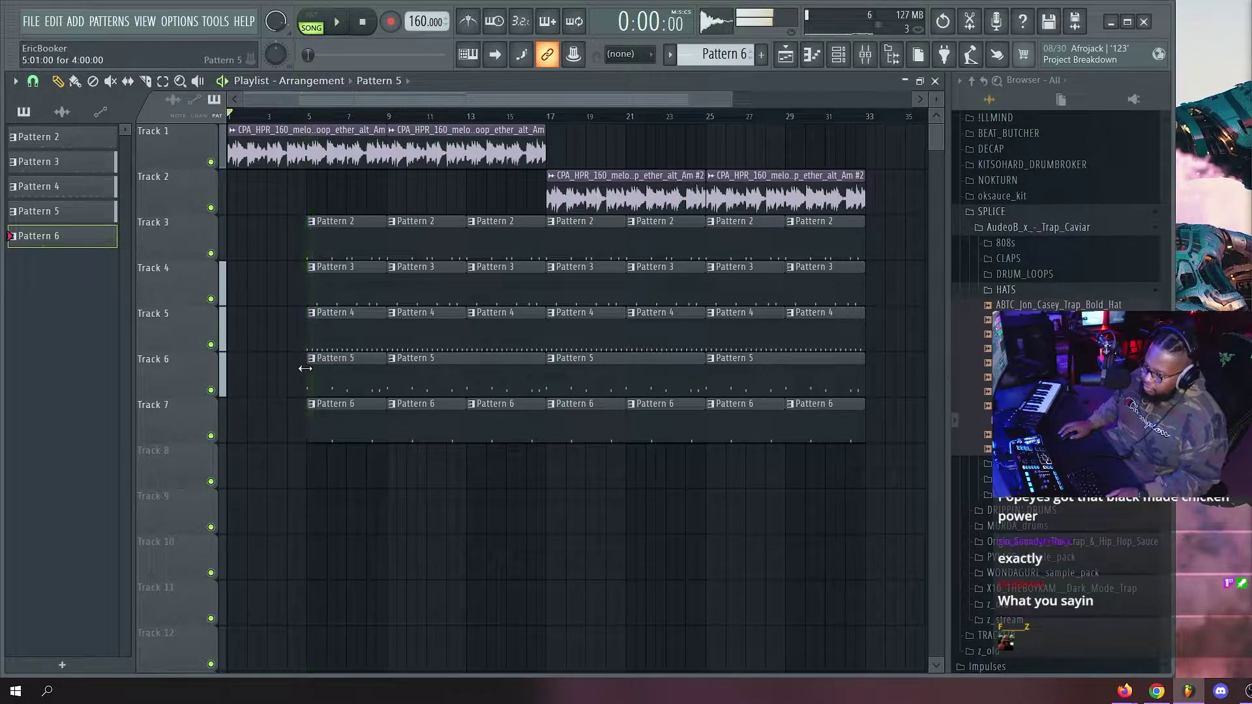
# Delete the pattern clips in bars 5 to 8 on Tracks 3 to 7 and play into the drum entry at bar 9.
pyautogui.press('space')
pyautogui.rightClick(326, 371)
pyautogui.rightClick(330, 414)
pyautogui.rightClick(333, 322)
pyautogui.rightClick(334, 277)
pyautogui.rightClick(335, 229)
pyautogui.click(350, 117)
pyautogui.scroll(2, 404, 123)
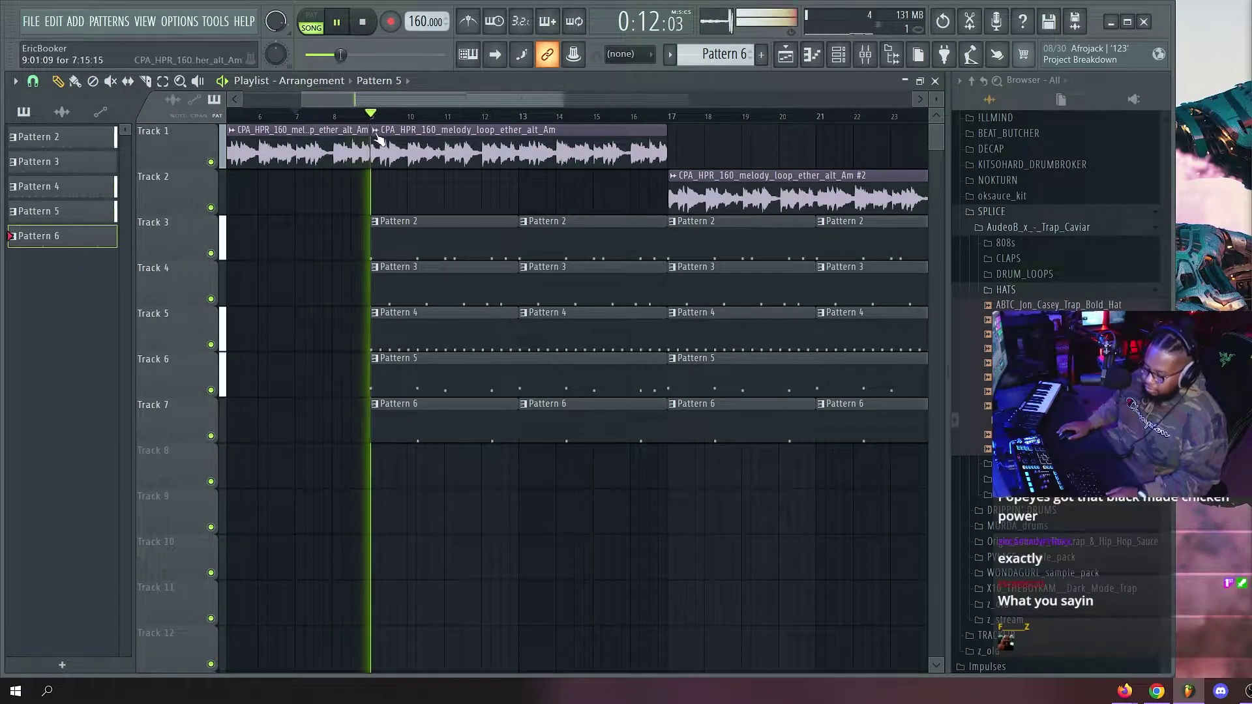
# Check how the second melody clip on Track 1 lines up with the drum patterns at bar 9.
pyautogui.keyDown('ctrl'); pyautogui.click(379, 131); pyautogui.keyUp('ctrl')
pyautogui.scroll(4, 380, 119)
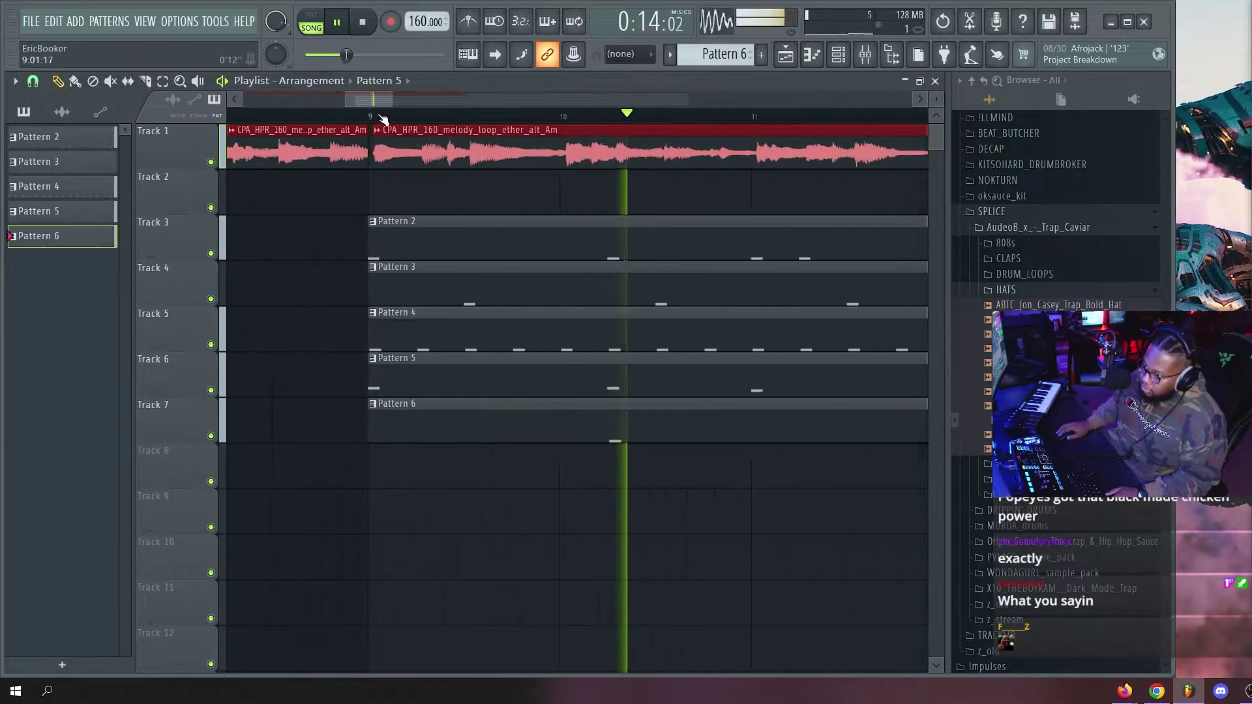
pyautogui.scroll(-2, 390, 118)
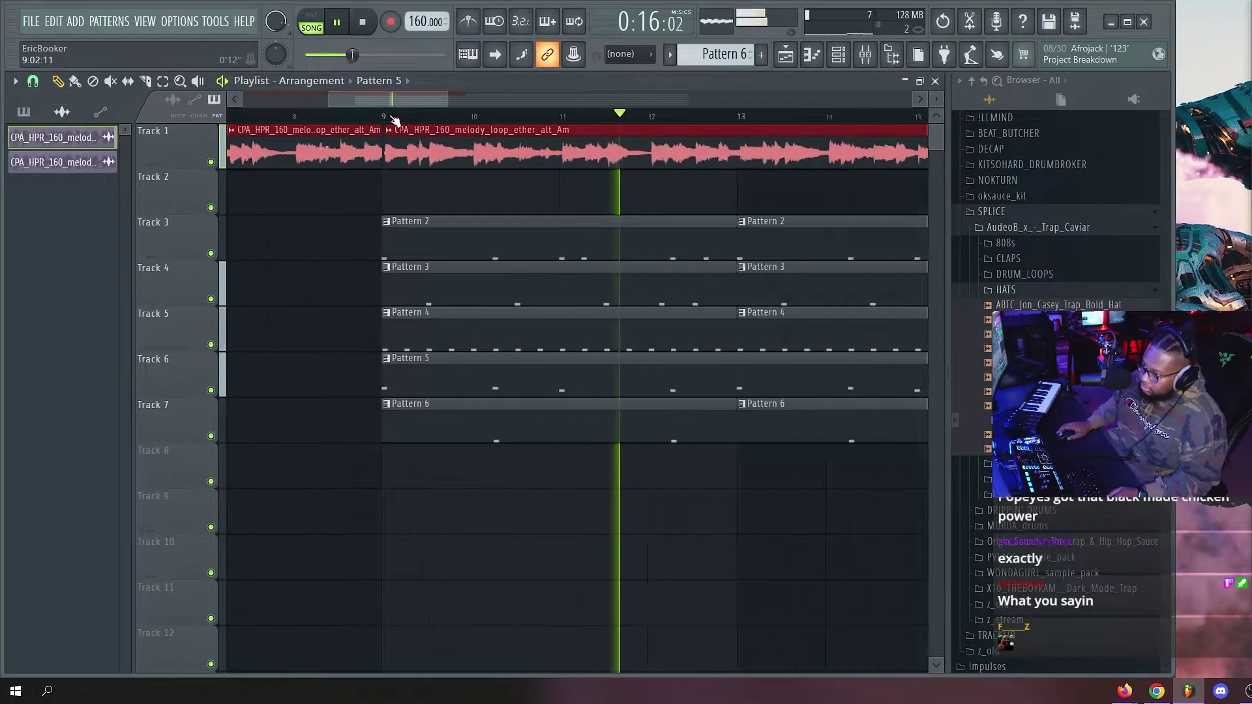
pyautogui.scroll(-4, 395, 120)
pyautogui.click(726, 146)
pyautogui.rightClick(726, 146)
pyautogui.scroll(-1, 665, 123)
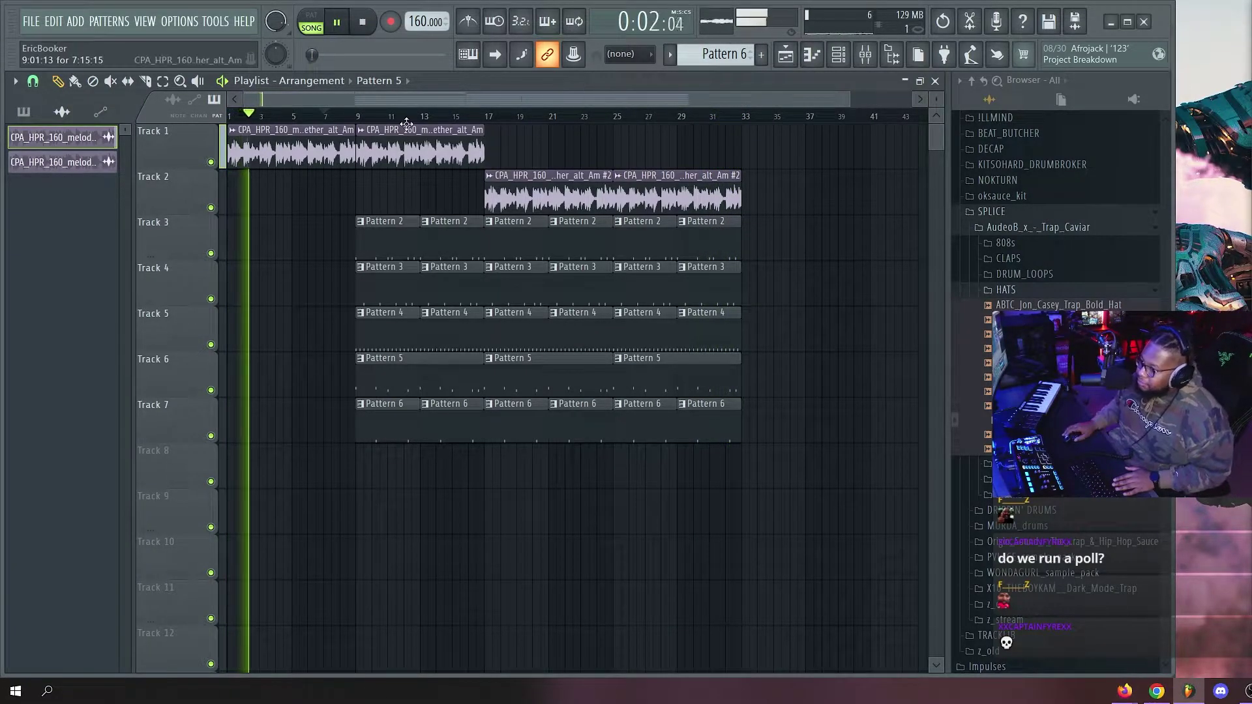
pyautogui.scroll(3, 410, 123)
pyautogui.scroll(-1, 455, 121)
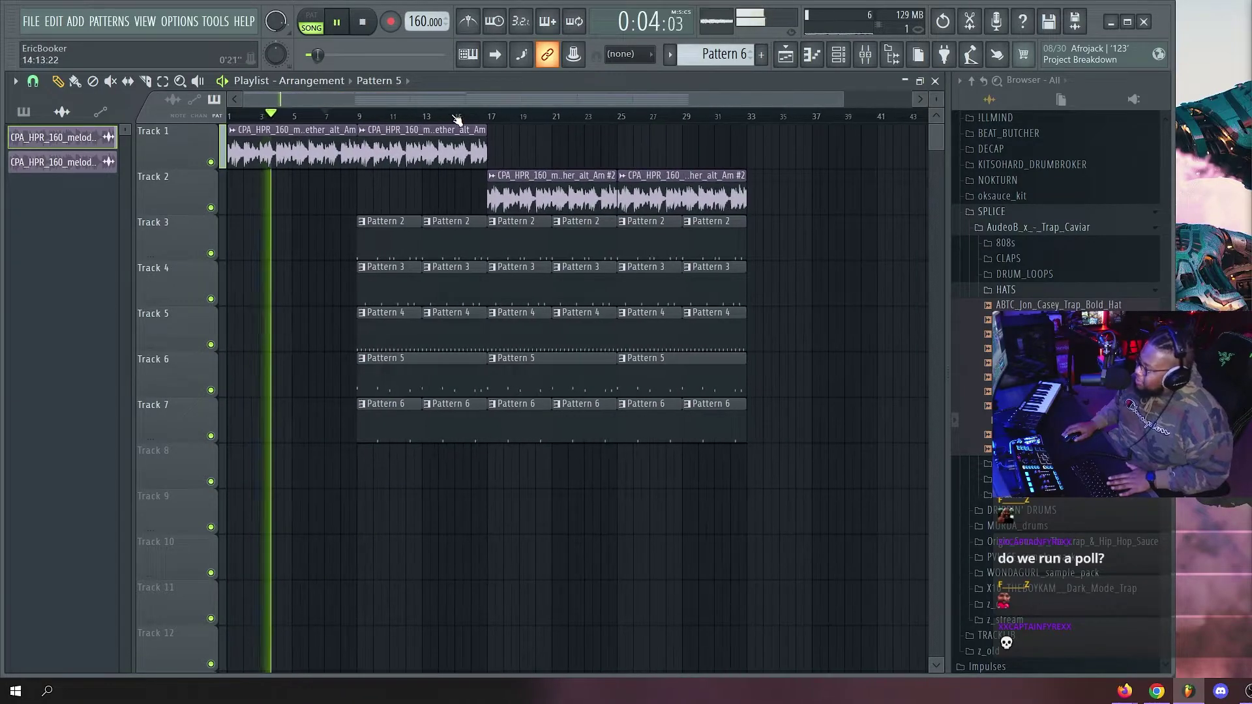
# Play the arrangement from the drum entry at bar 9 and again from the second melody section at bar 17.
pyautogui.press('space')
pyautogui.press('space')
pyautogui.press('space')
pyautogui.click(361, 117)
pyautogui.press('space')
pyautogui.press('space')
pyautogui.scroll(-1, 366, 118)
pyautogui.click(736, 295)
pyautogui.rightClick(737, 300)
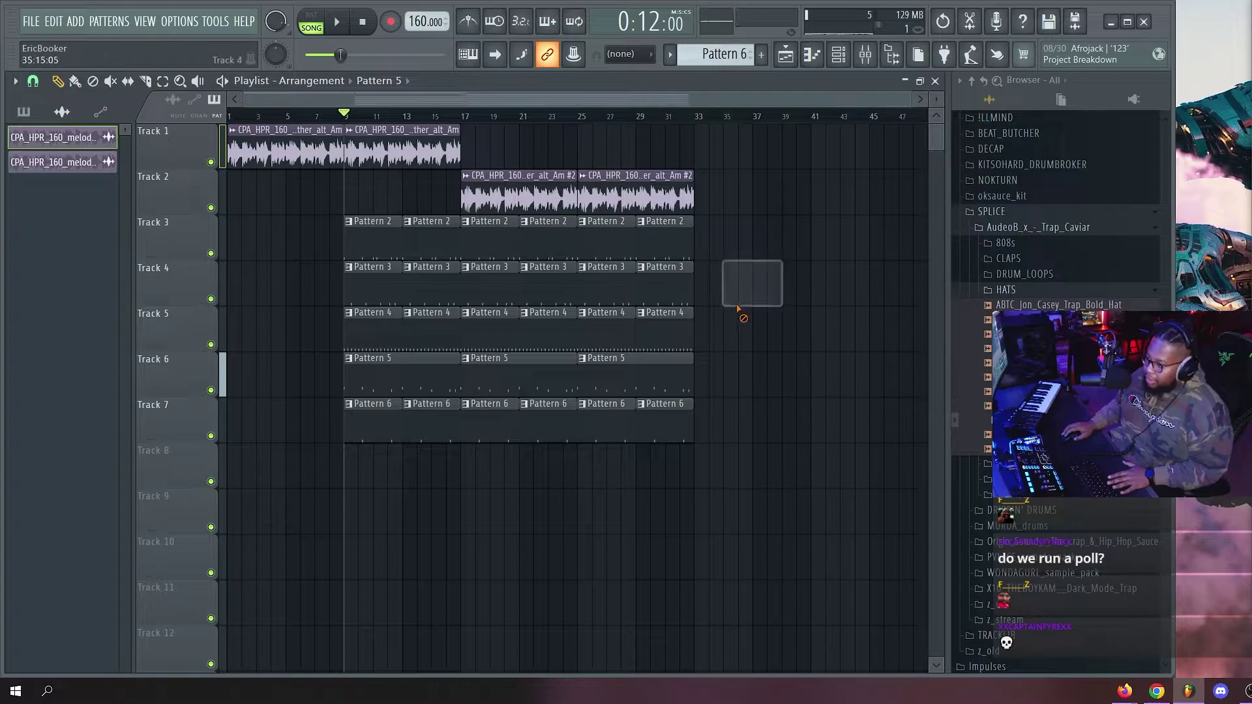
pyautogui.click(485, 119)
pyautogui.press('space')
# Show all channels in the channel rack and replace the 808 Snare channel with Omnisphere.
pyautogui.press('F6')
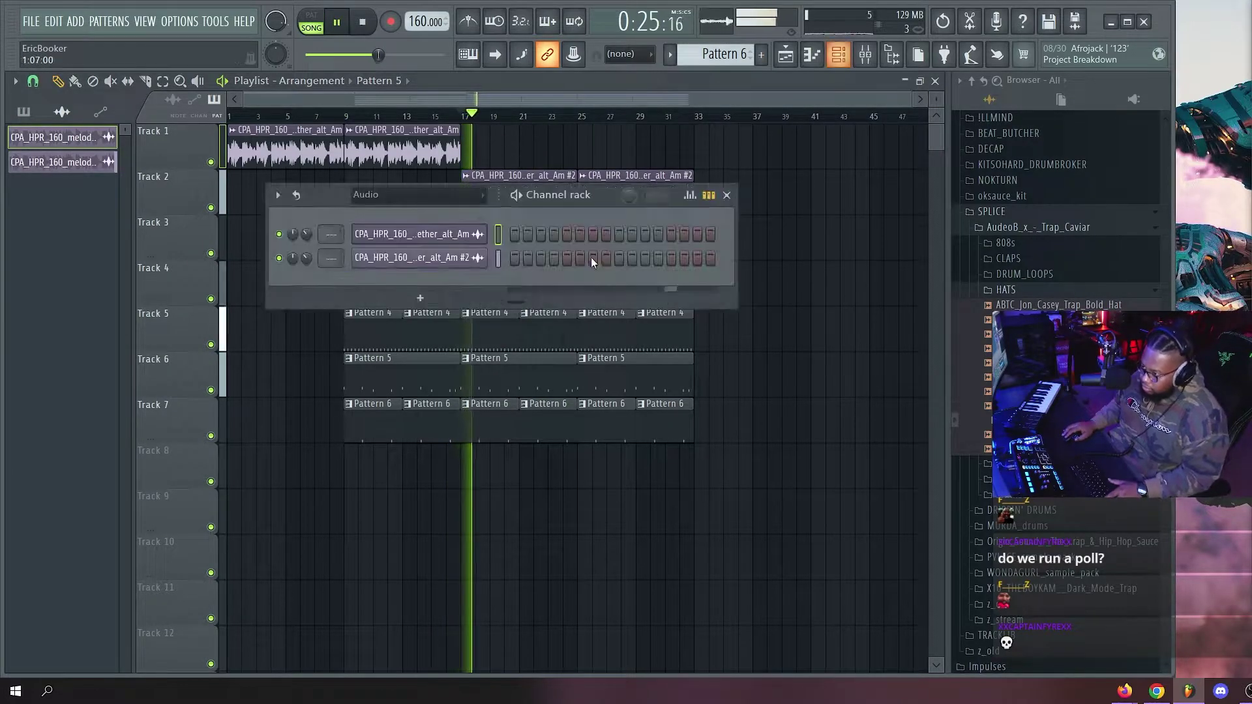
pyautogui.click(417, 195)
pyautogui.click(404, 210)
pyautogui.press('space')
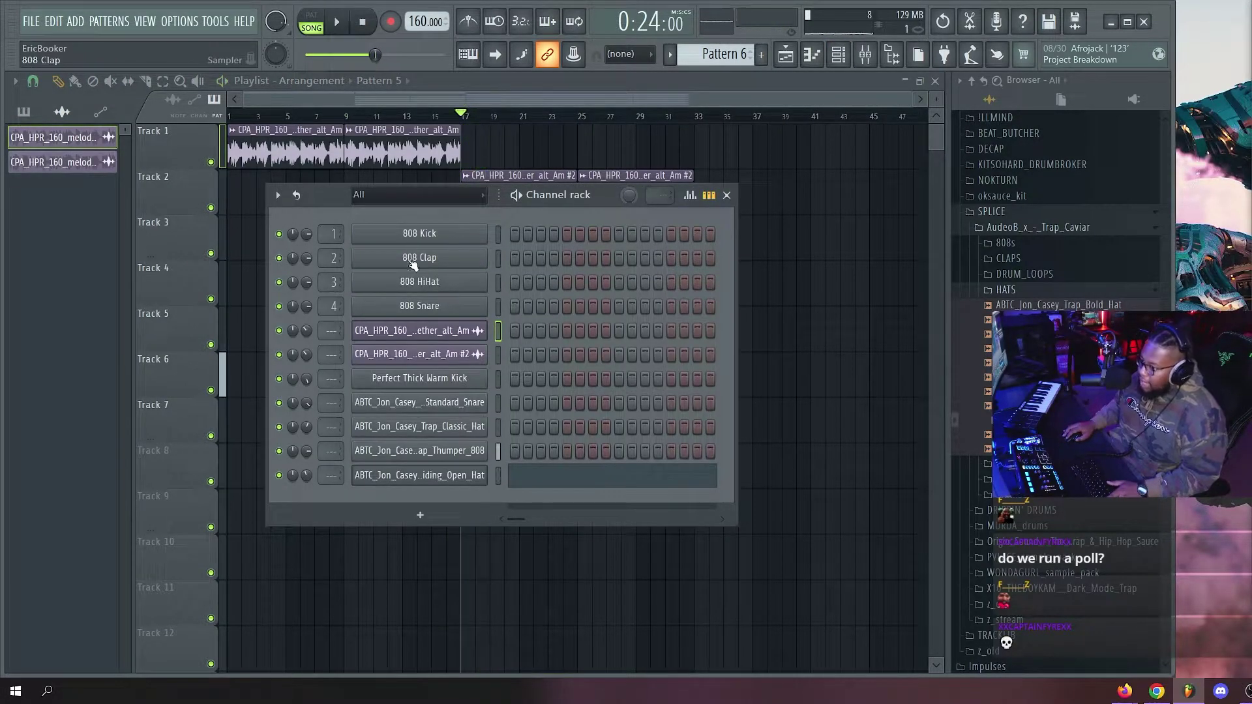
pyautogui.rightClick(488, 306)
pyautogui.moveTo(595, 440)
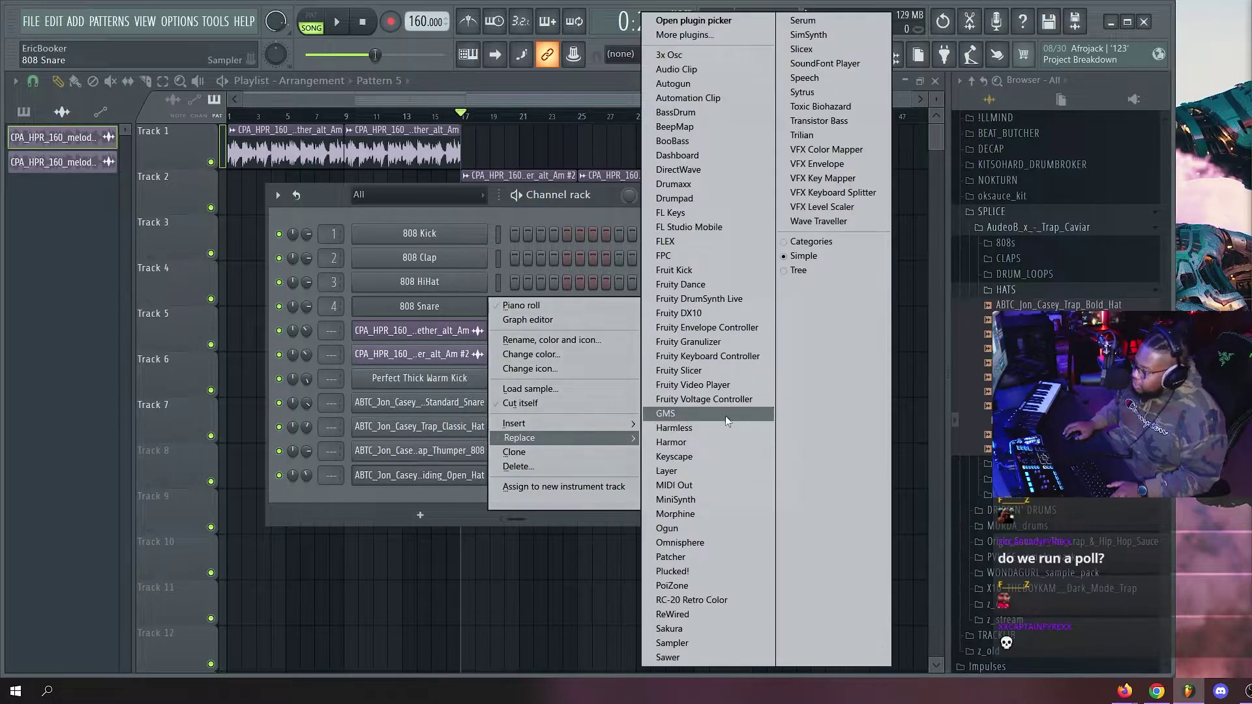
pyautogui.click(698, 545)
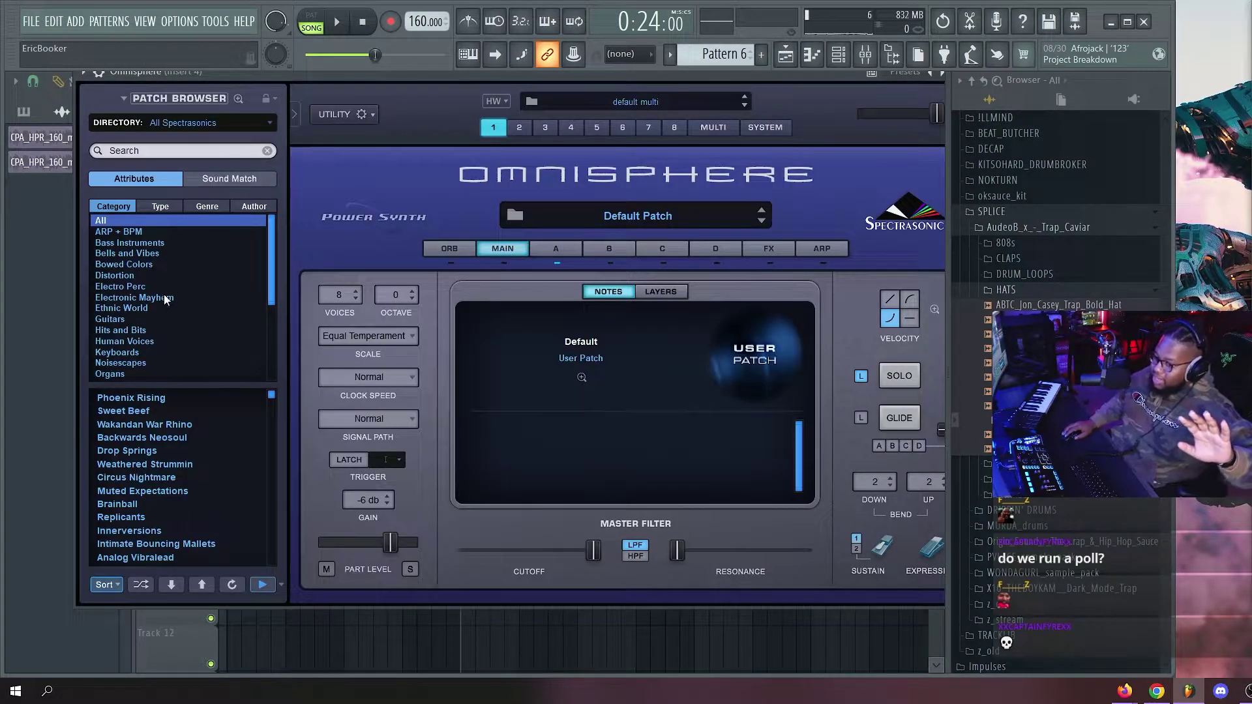
# Filter the Omnisphere patches to the Synth Long category and the Melodic Synths type.
pyautogui.scroll(-3, 163, 300)
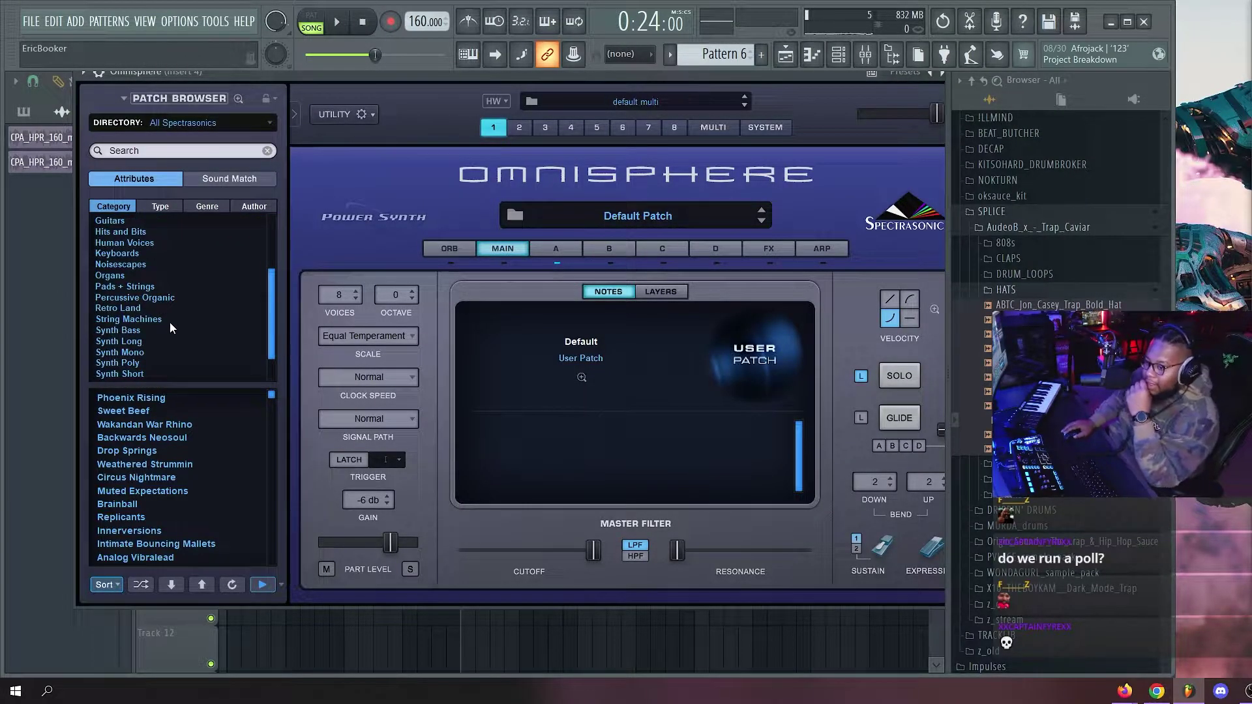
pyautogui.scroll(-1, 166, 297)
pyautogui.click(156, 310)
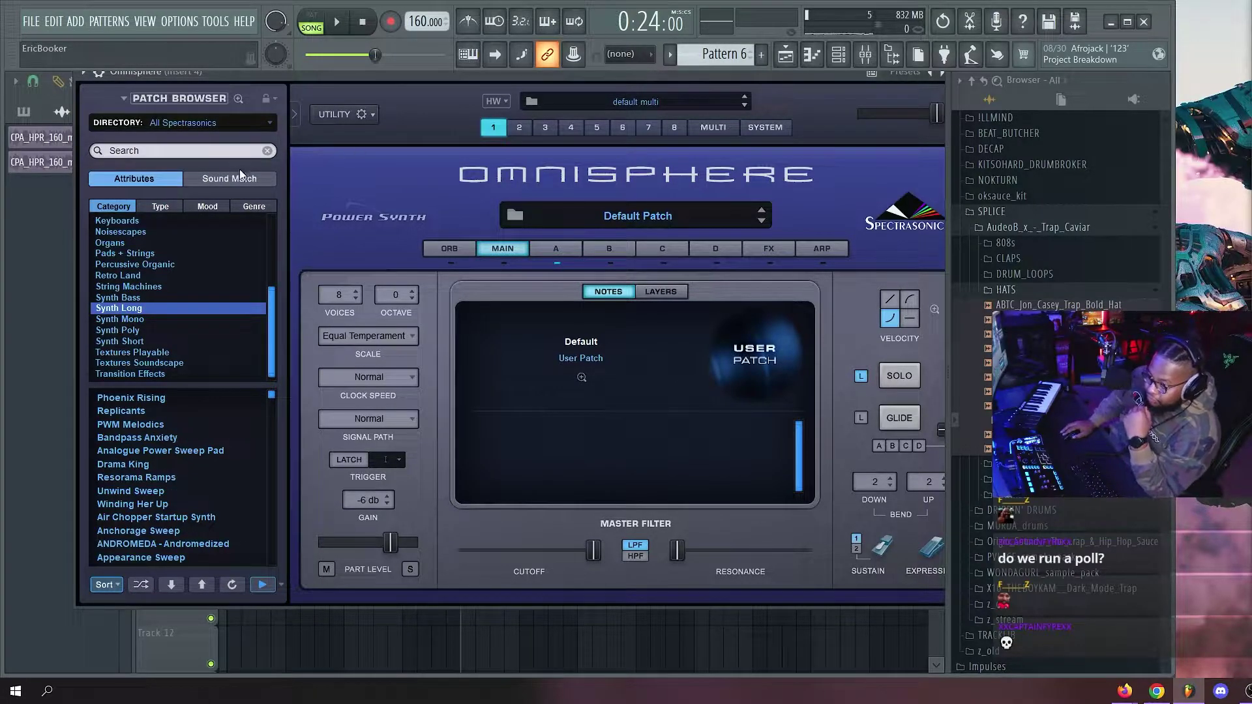
pyautogui.click(161, 206)
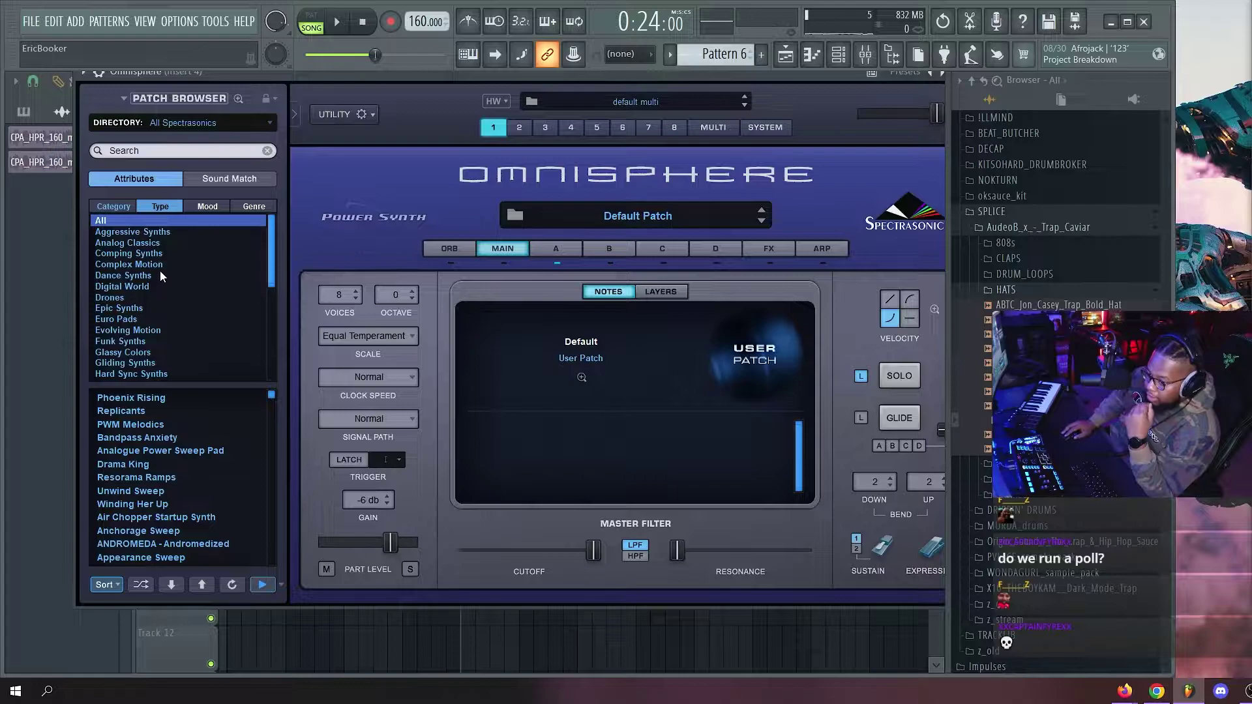
pyautogui.scroll(-2, 141, 304)
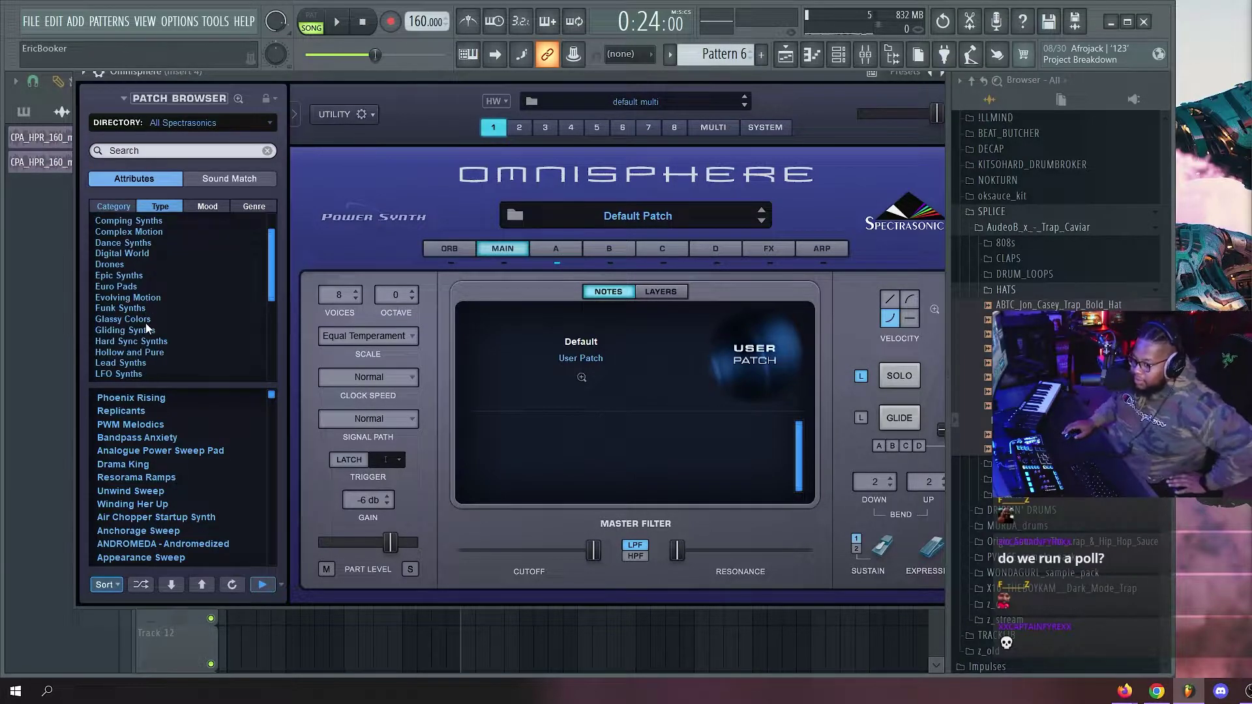
pyautogui.click(135, 360)
pyautogui.scroll(-1, 157, 347)
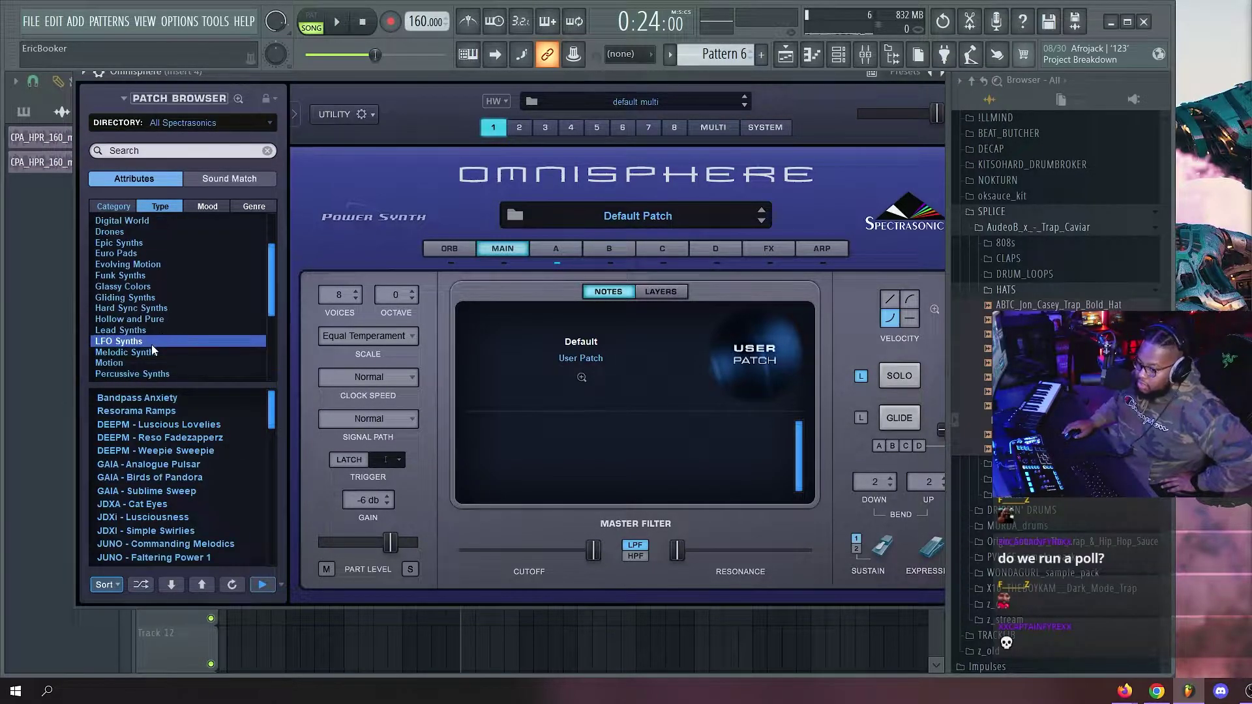
pyautogui.click(146, 353)
pyautogui.scroll(-1, 170, 475)
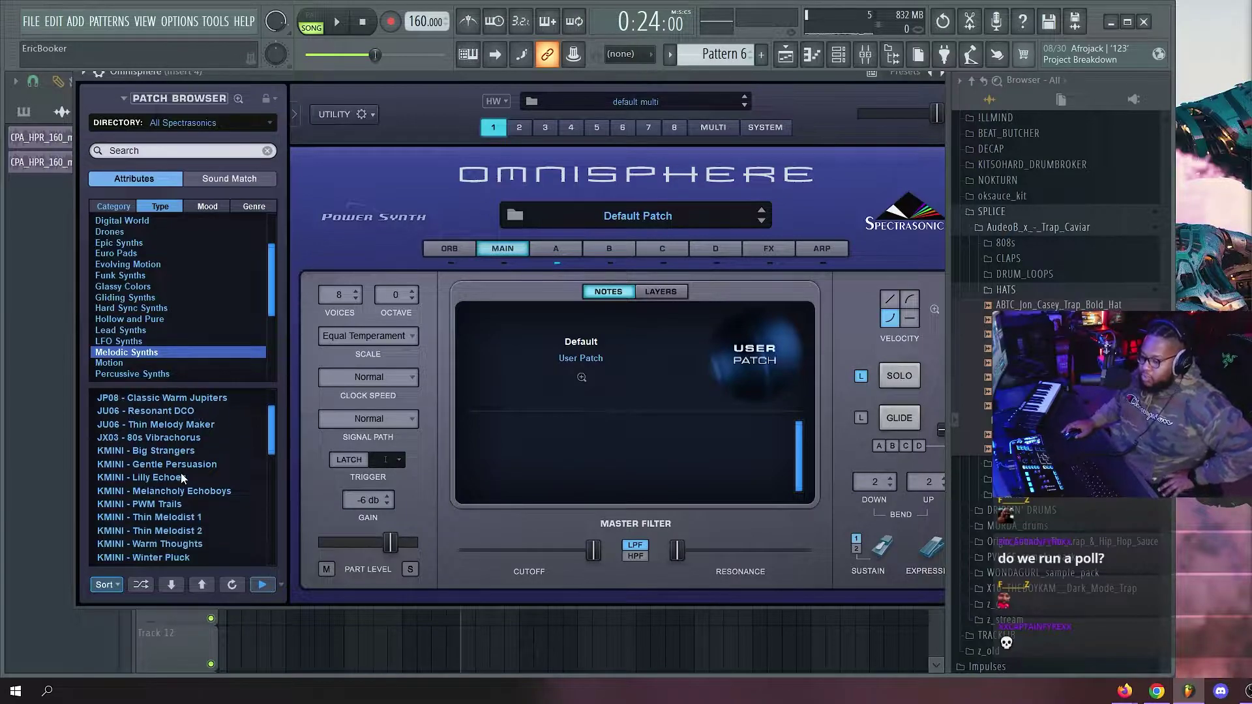
# Load the KMINI - Gentle Persuasion patch with Auto Play off and lower the Omnisphere channel volume to about 46%.
pyautogui.click(183, 491)
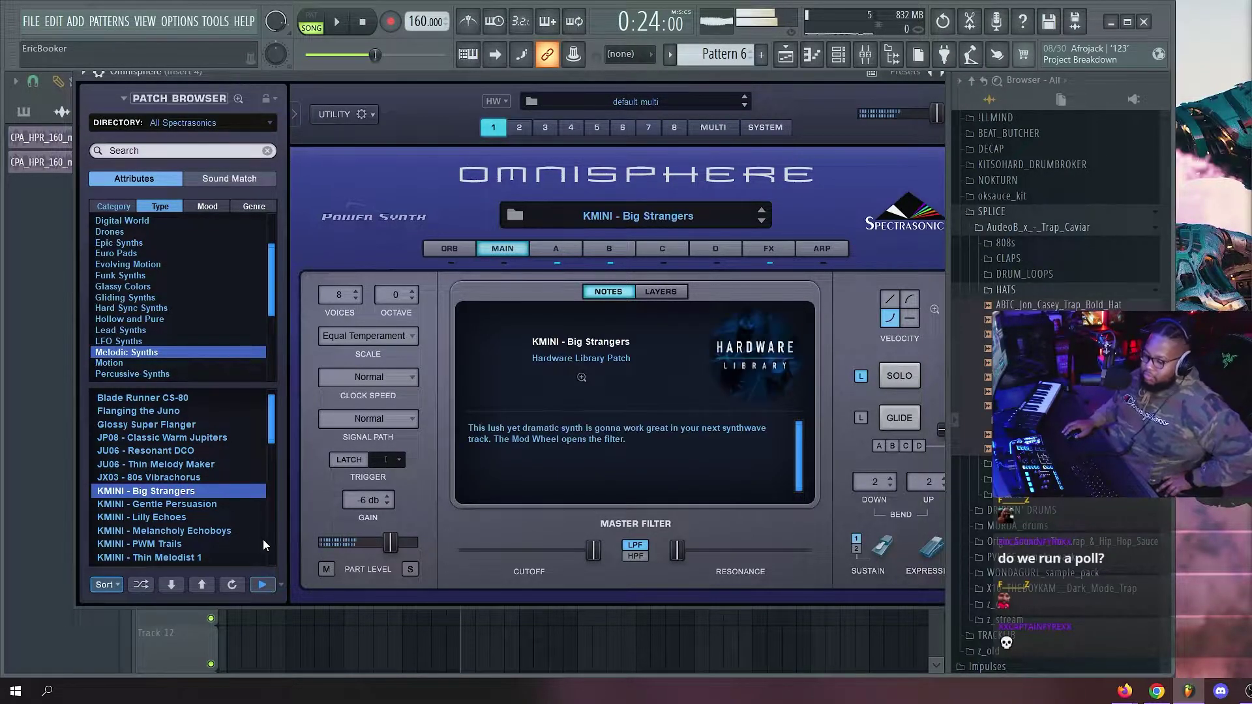
pyautogui.click(281, 585)
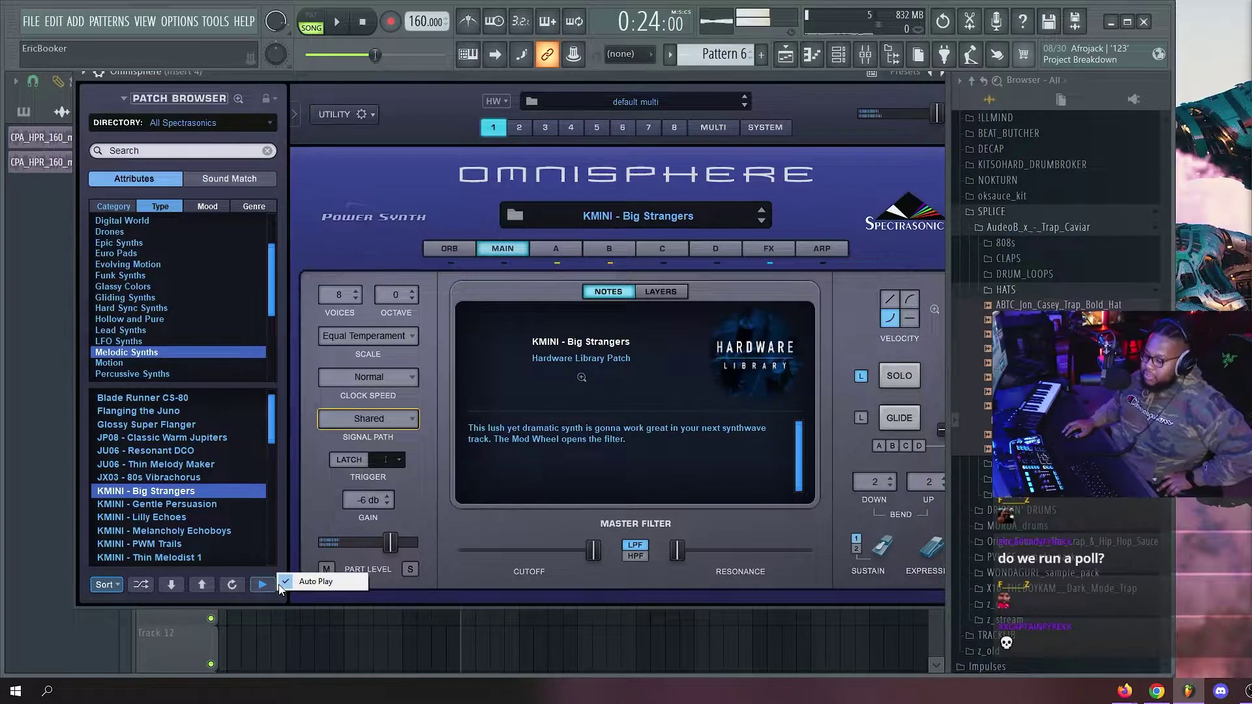
pyautogui.scroll(-1, 167, 476)
pyautogui.click(171, 491)
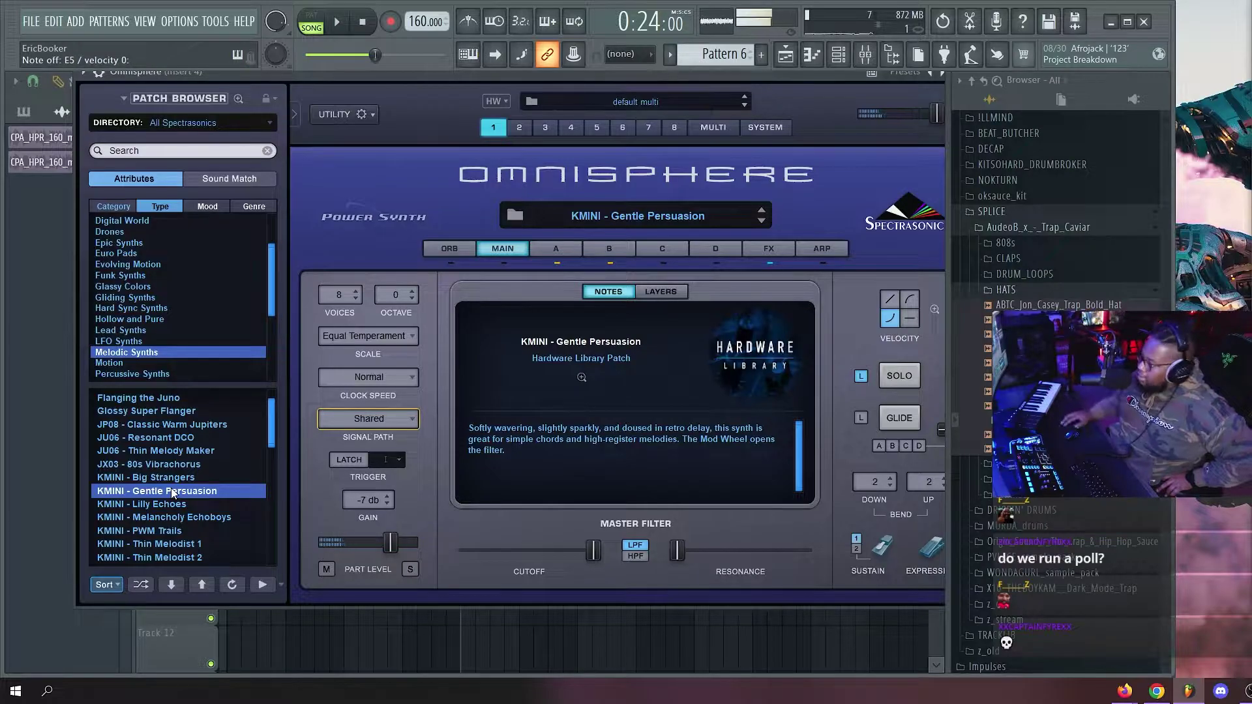
pyautogui.click(99, 73)
pyautogui.moveTo(862, 97); pyautogui.dragTo(862, 124)
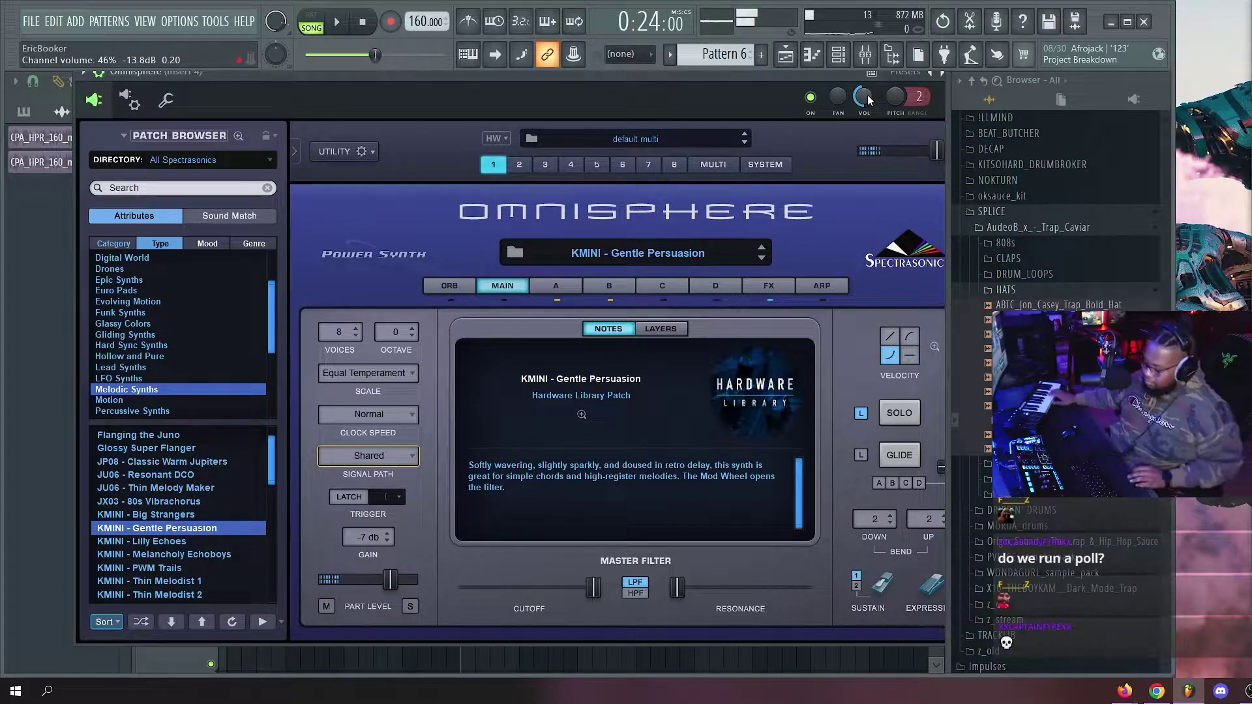
# Loop playback over bars 17 to 32 in the playlist and try out the Omnisphere sound over it.
pyautogui.click(337, 21)
pyautogui.press('Escape')
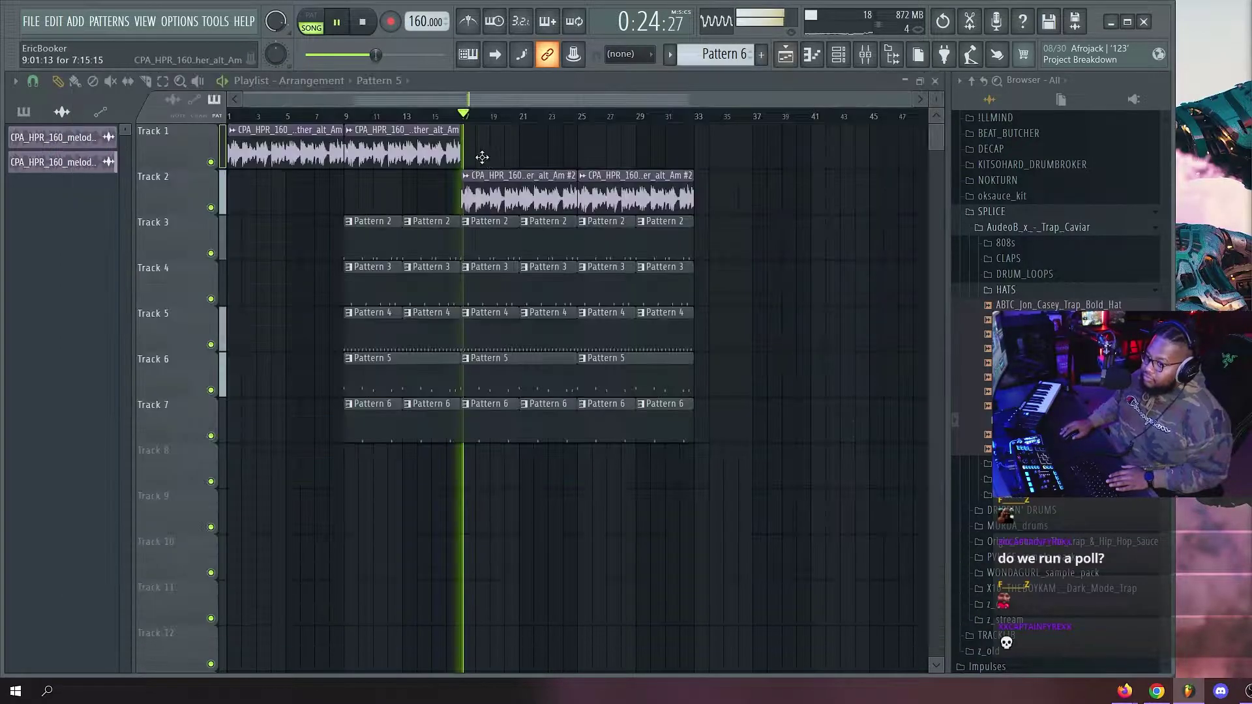
pyautogui.moveTo(481, 138); pyautogui.dragTo(679, 135)
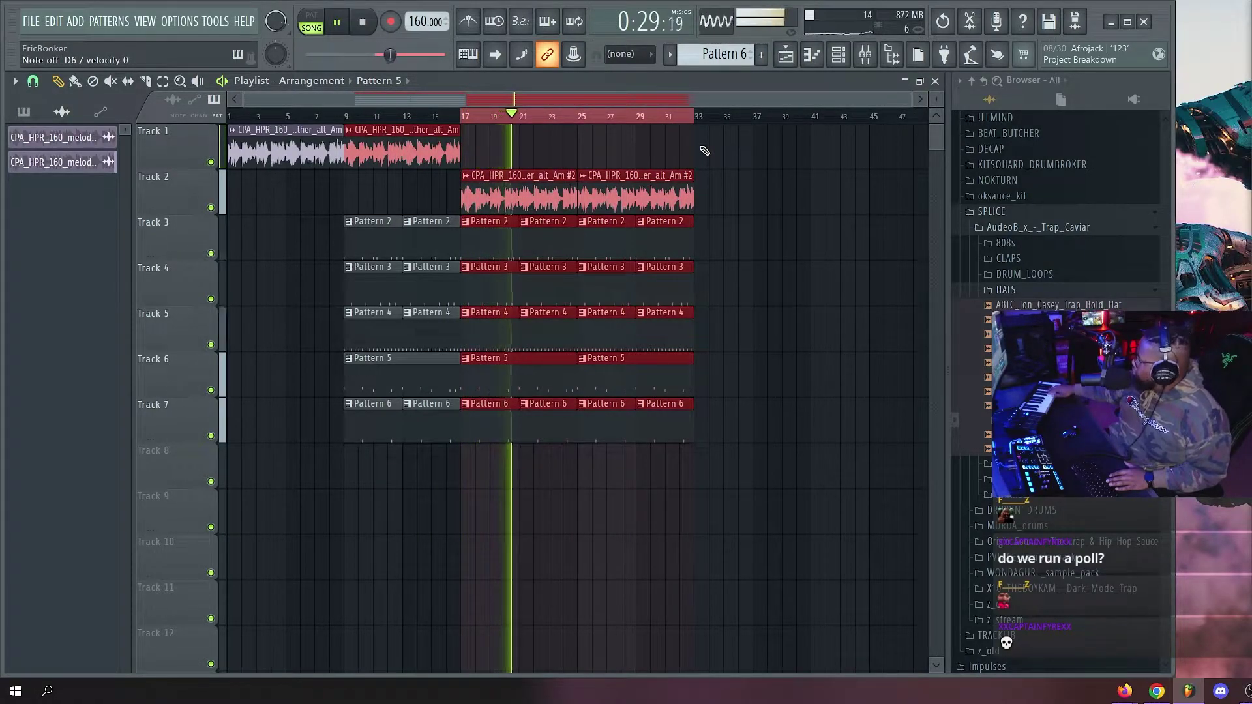
pyautogui.press('F6')
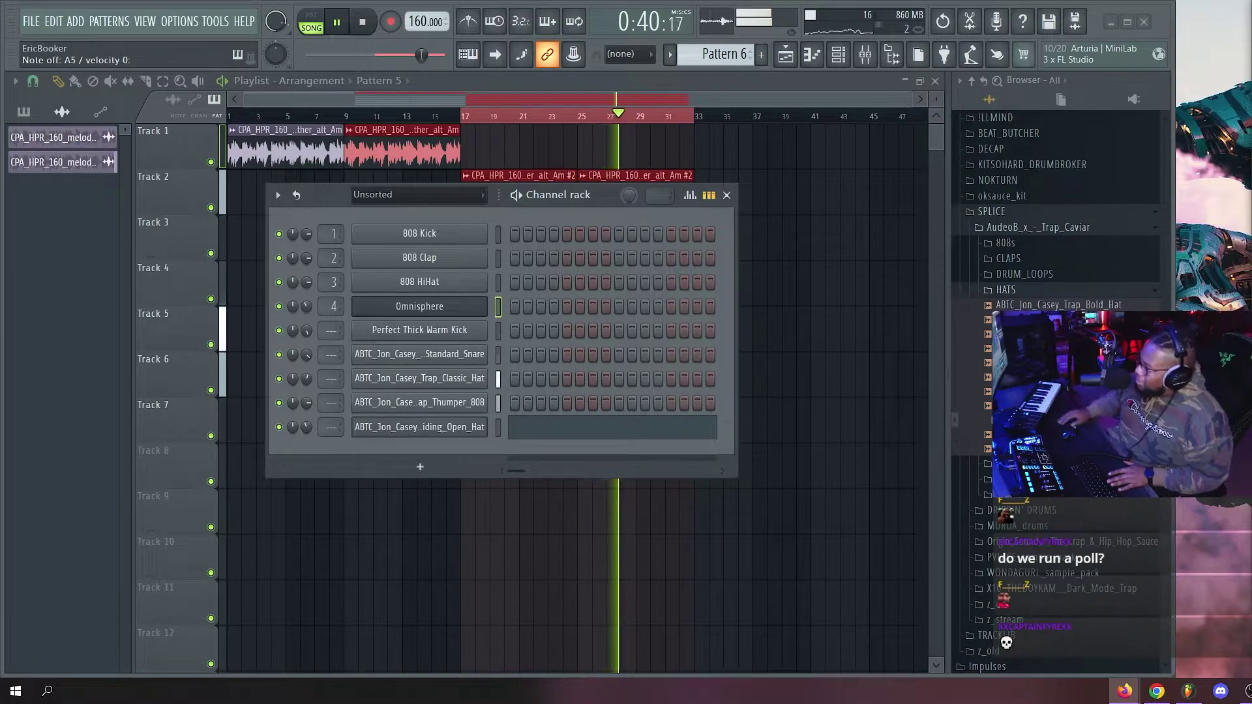
pyautogui.click(726, 195)
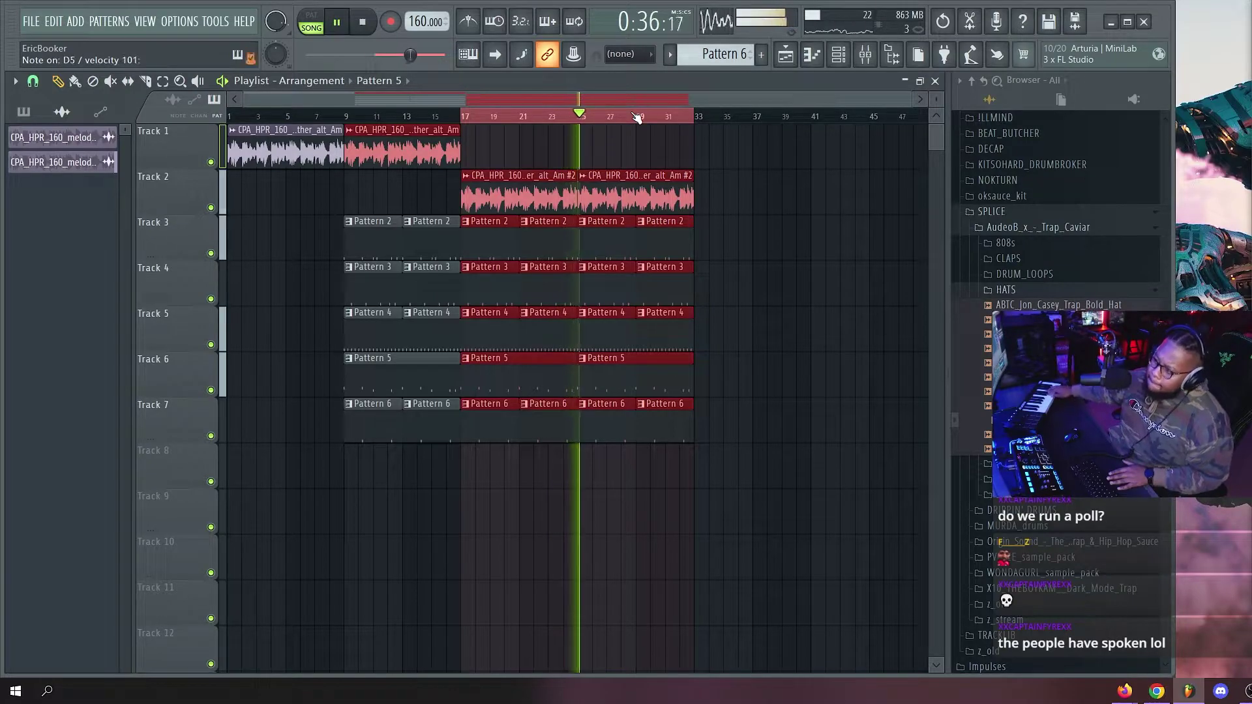
# Use Omnisphere's Sound Match on KMINI - Gentle Persuasion, audition the similar patches and load SYST8 - Sawspace.
pyautogui.press('space')
pyautogui.press('F6')
pyautogui.click(425, 308)
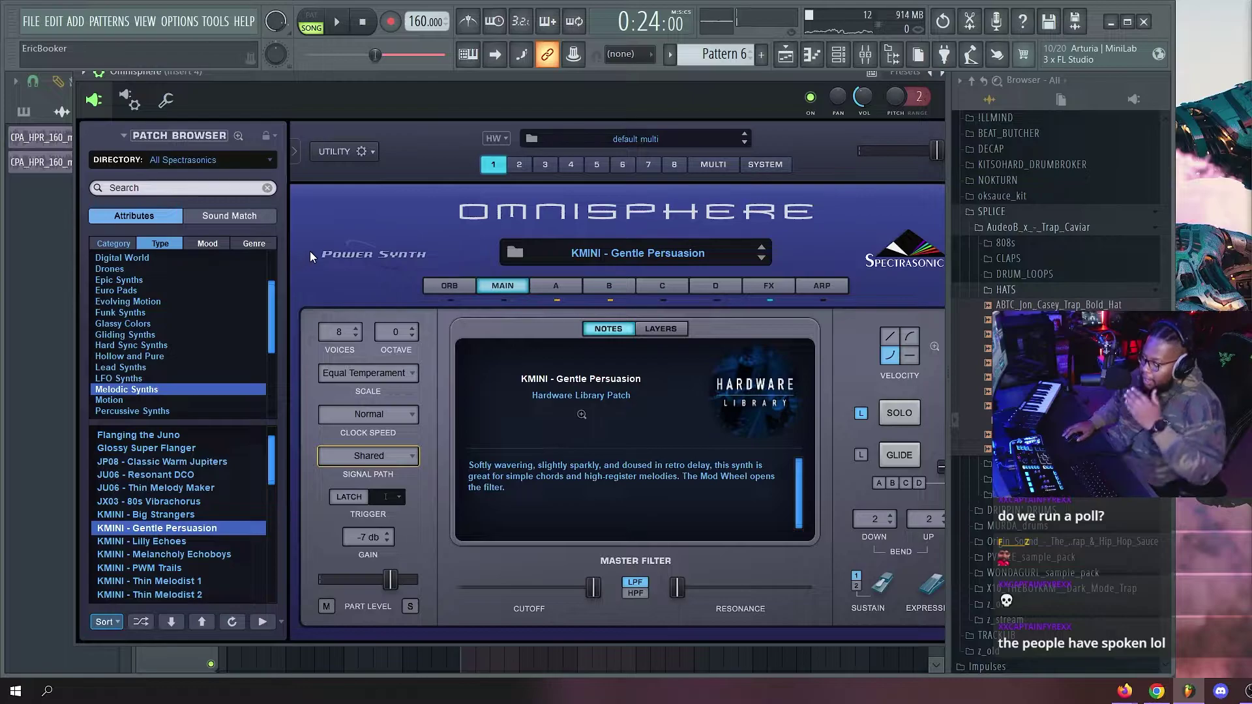
pyautogui.click(240, 216)
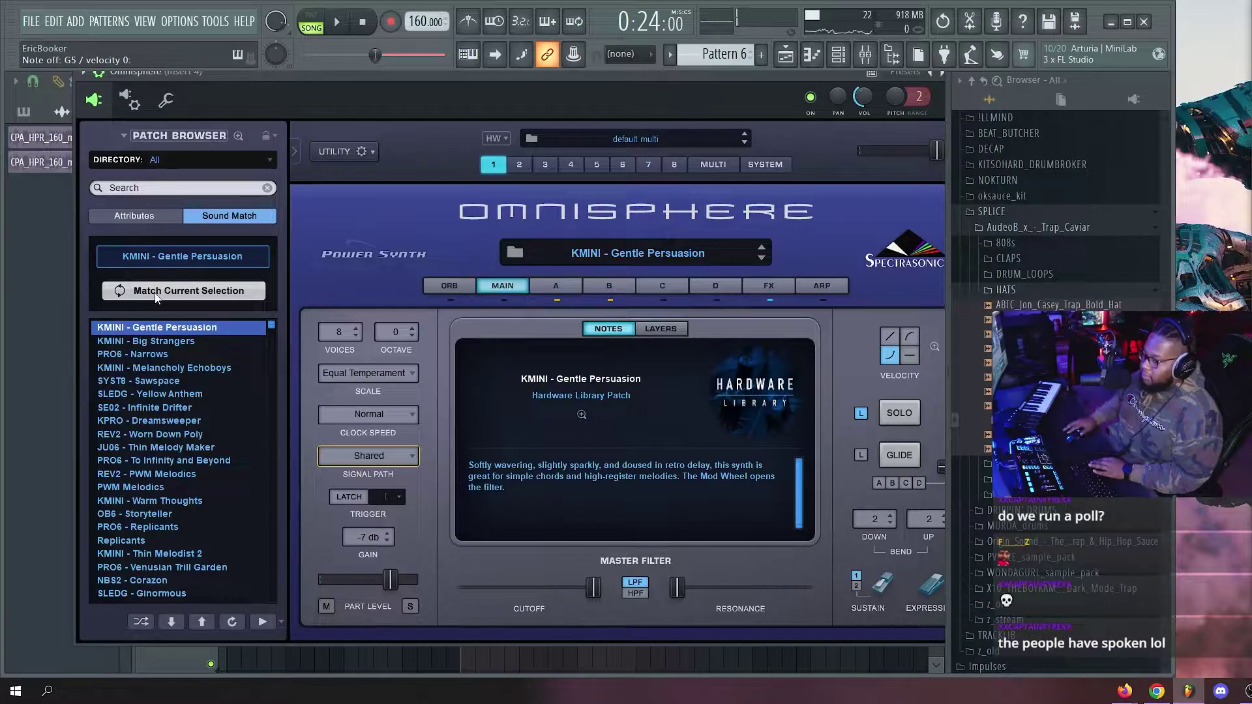
pyautogui.click(155, 346)
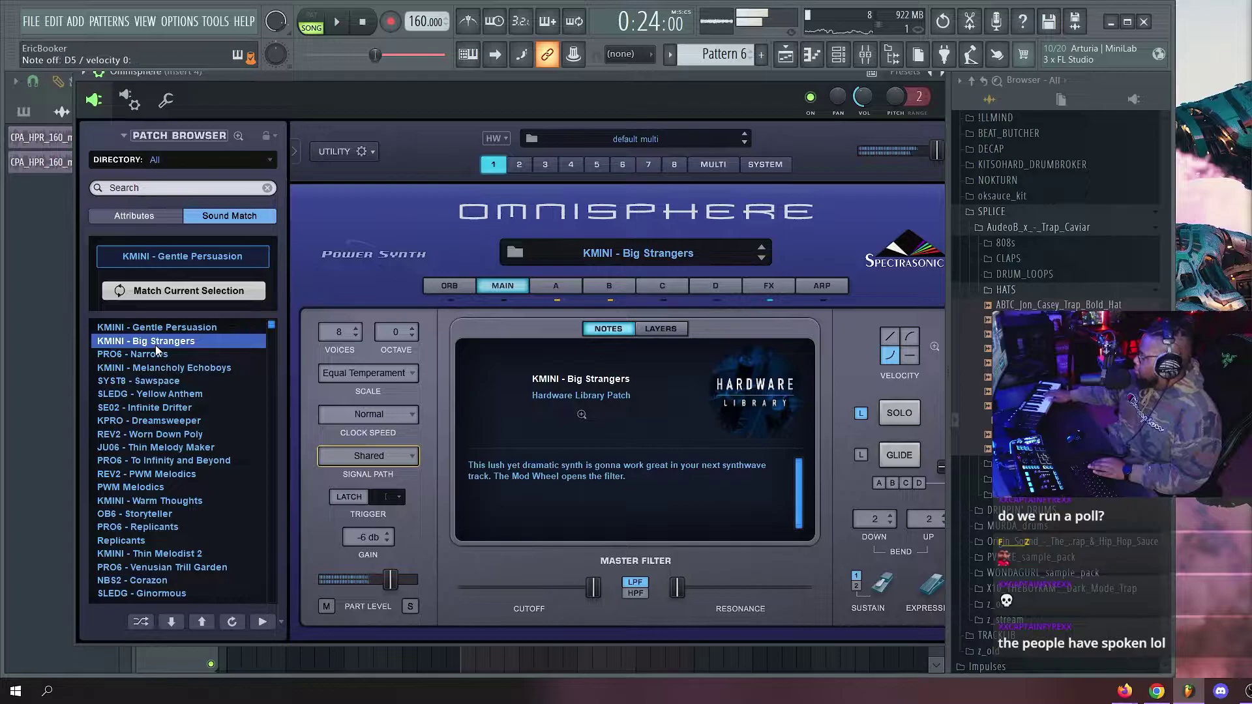
pyautogui.press('Down')
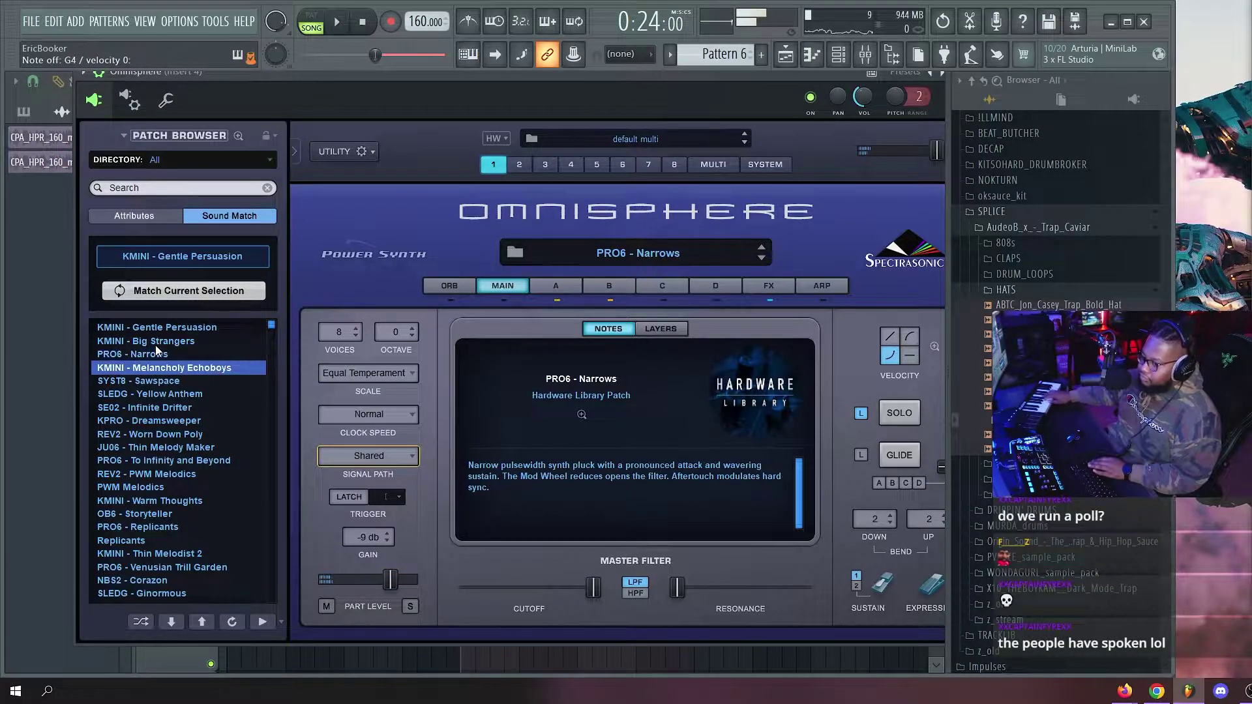
pyautogui.press('Down')
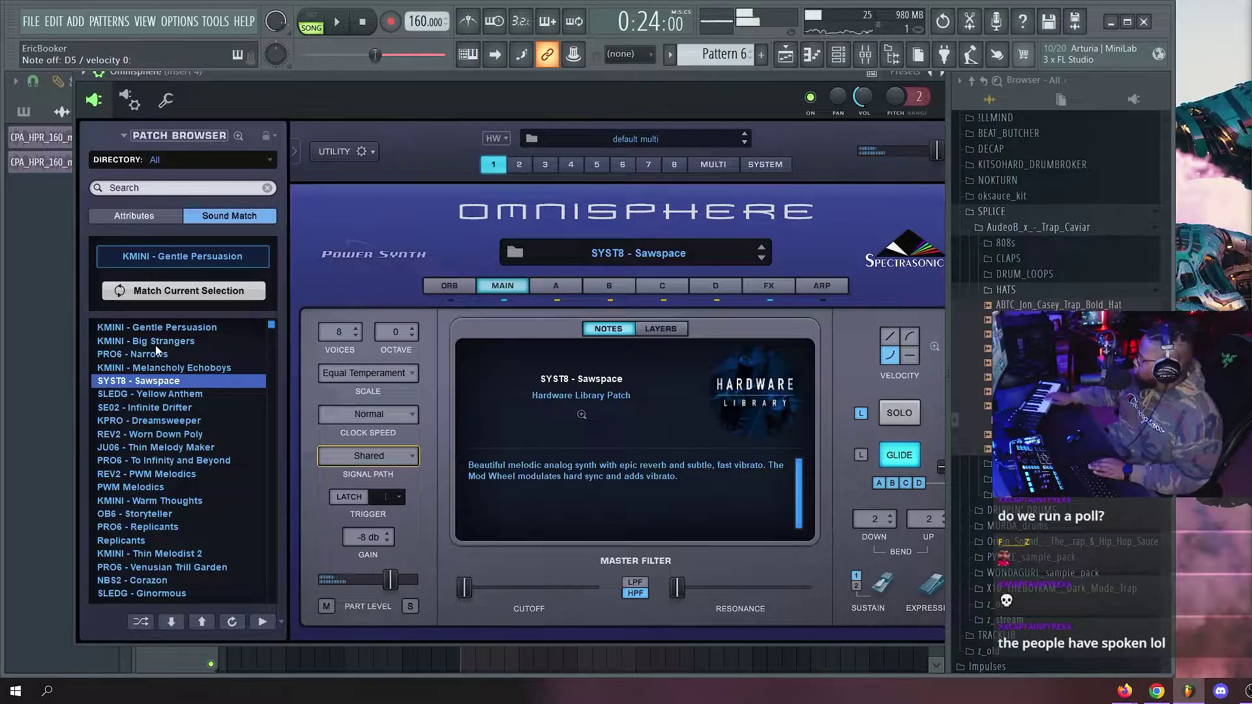
# Lower the Omnisphere channel volume to about 29% while playing the loop, and replay it from bar 17.
pyautogui.press('space')
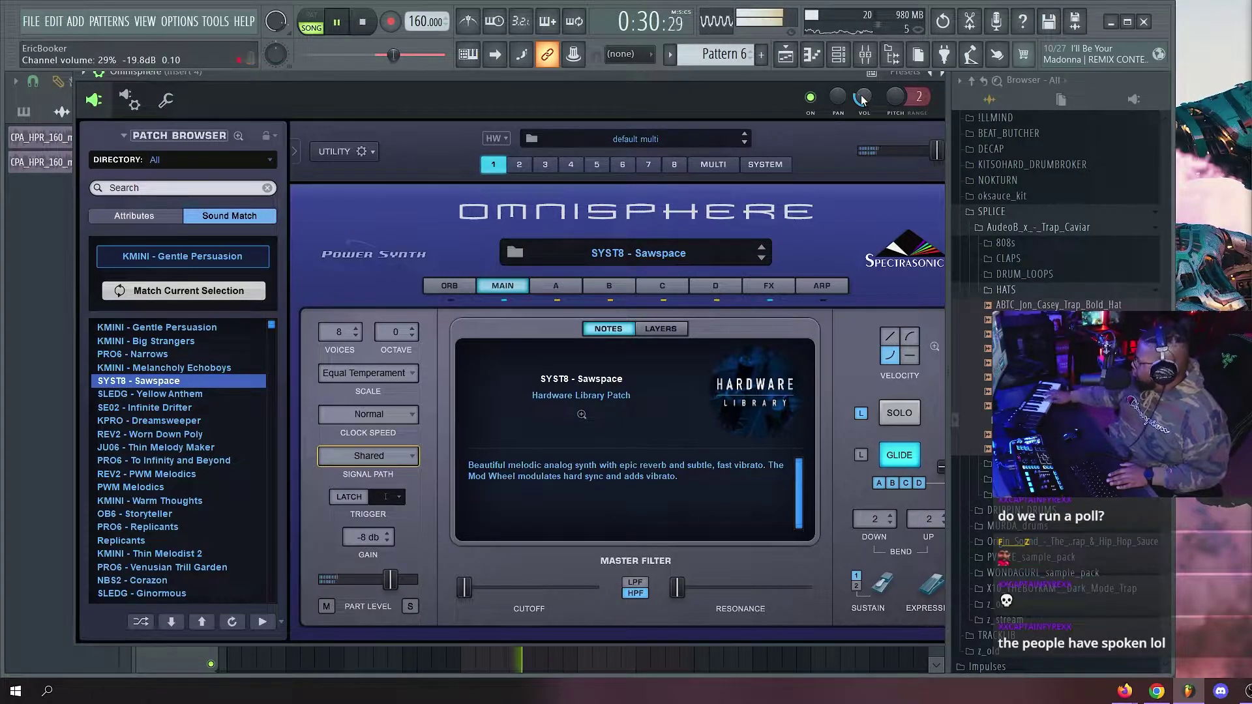
pyautogui.press('space')
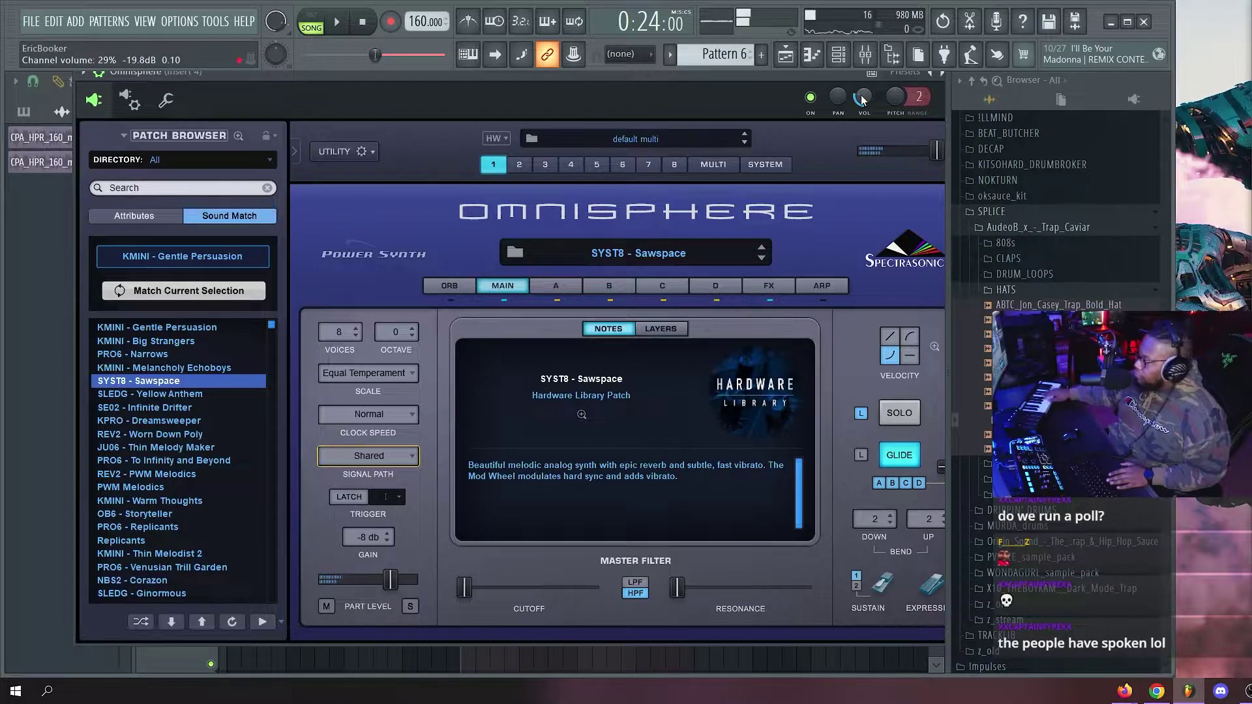
pyautogui.press('space')
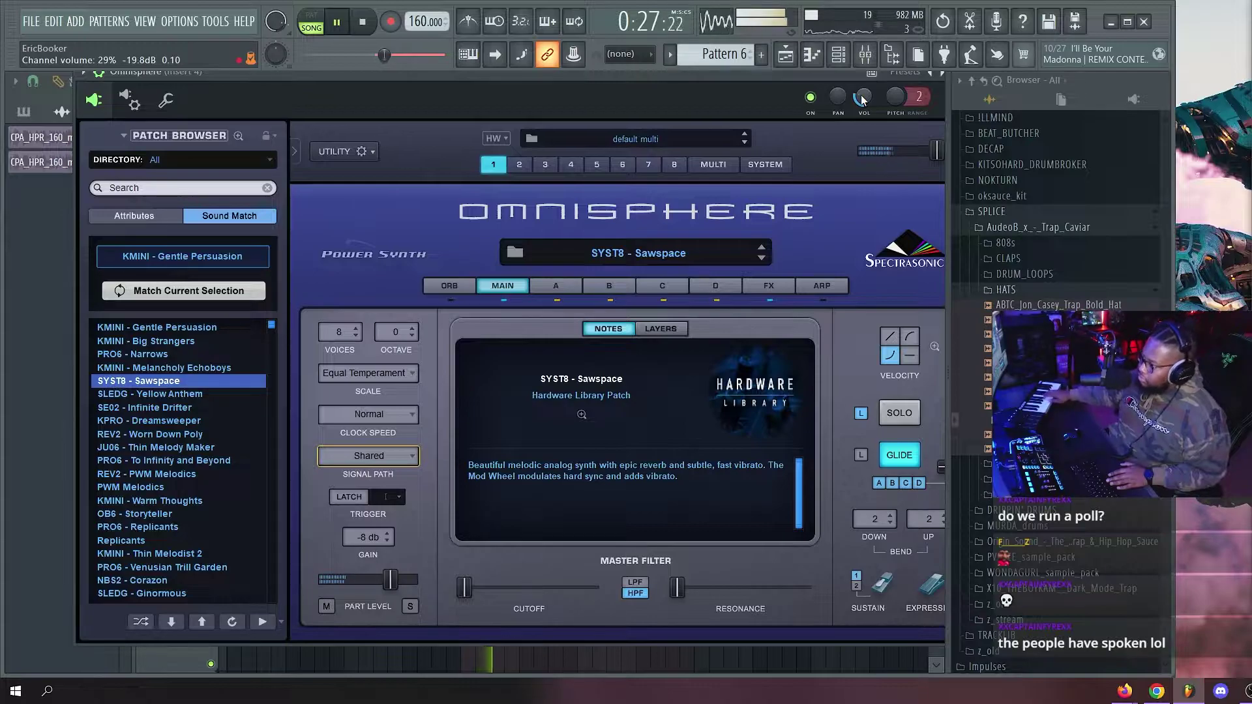
# Return to the playlist and create a new empty pattern, Pattern 7.
pyautogui.click(786, 55)
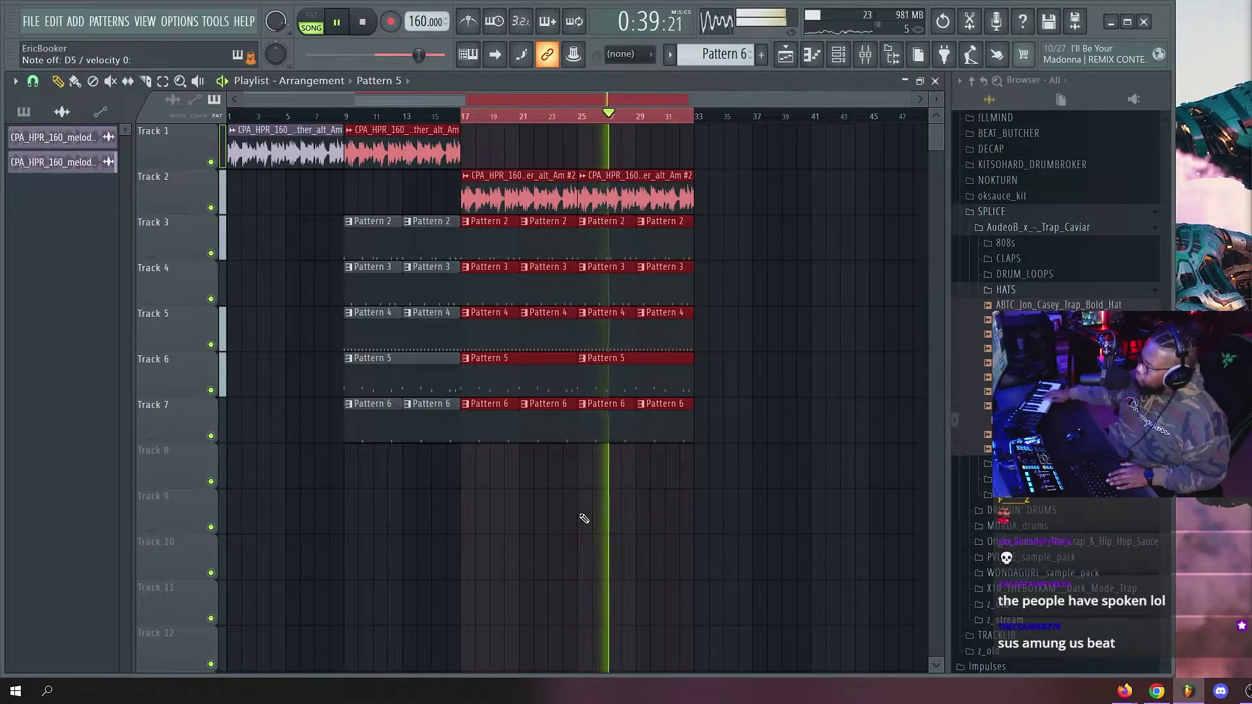
pyautogui.press('F4')
pyautogui.press('Return')
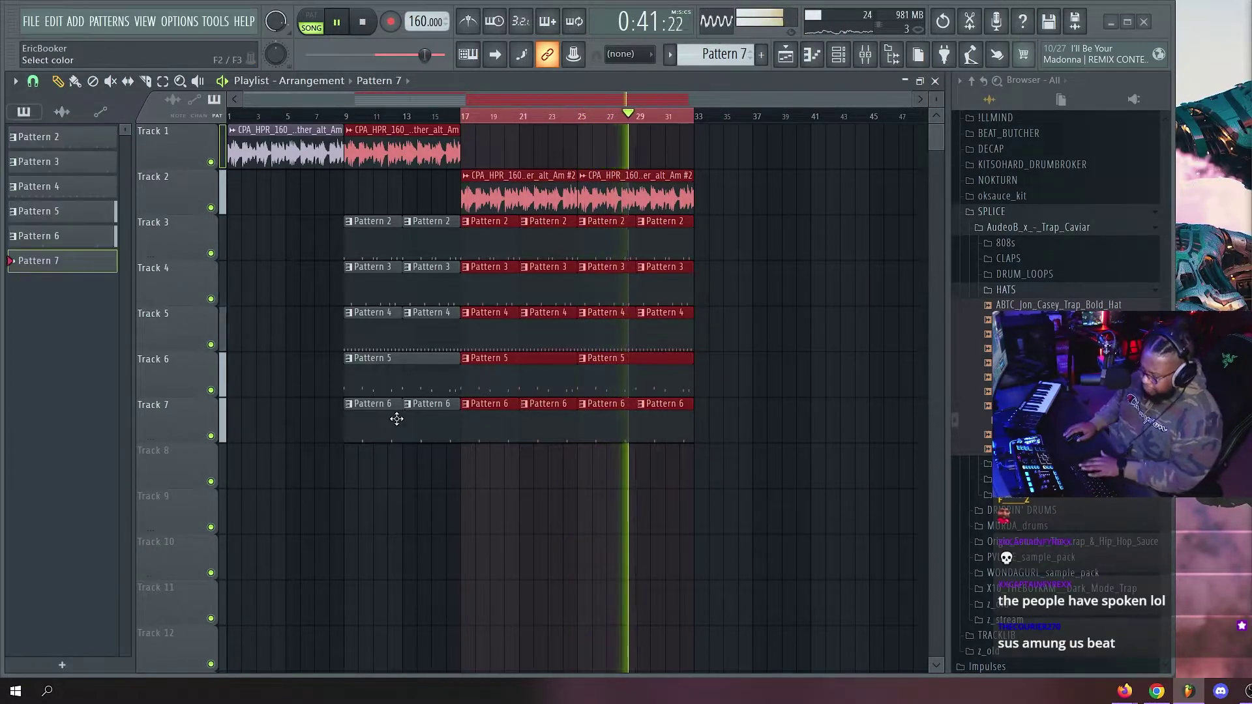
# Place Pattern 7 on Track 8 at bar 17, clear the time selection and play the arrangement from there.
pyautogui.click(490, 474)
pyautogui.click(488, 471)
pyautogui.press('space')
pyautogui.press('space')
pyautogui.press('F6')
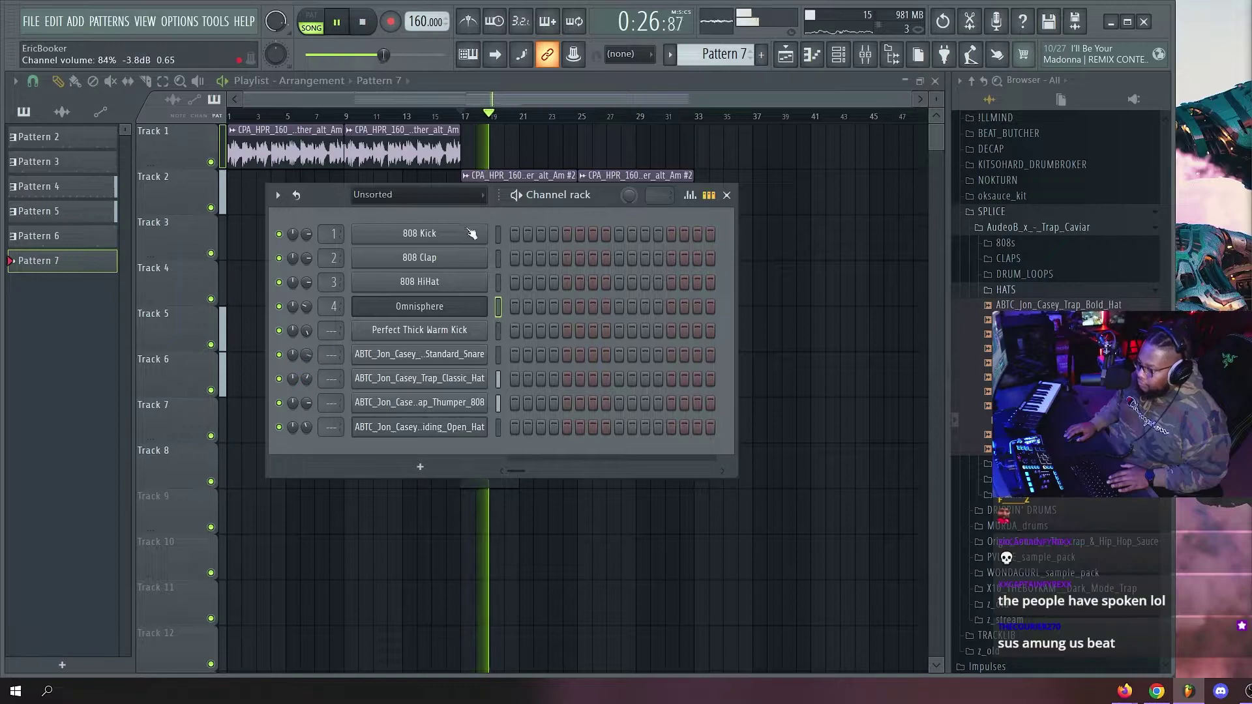
pyautogui.press('F6')
pyautogui.press('space')
pyautogui.press('space')
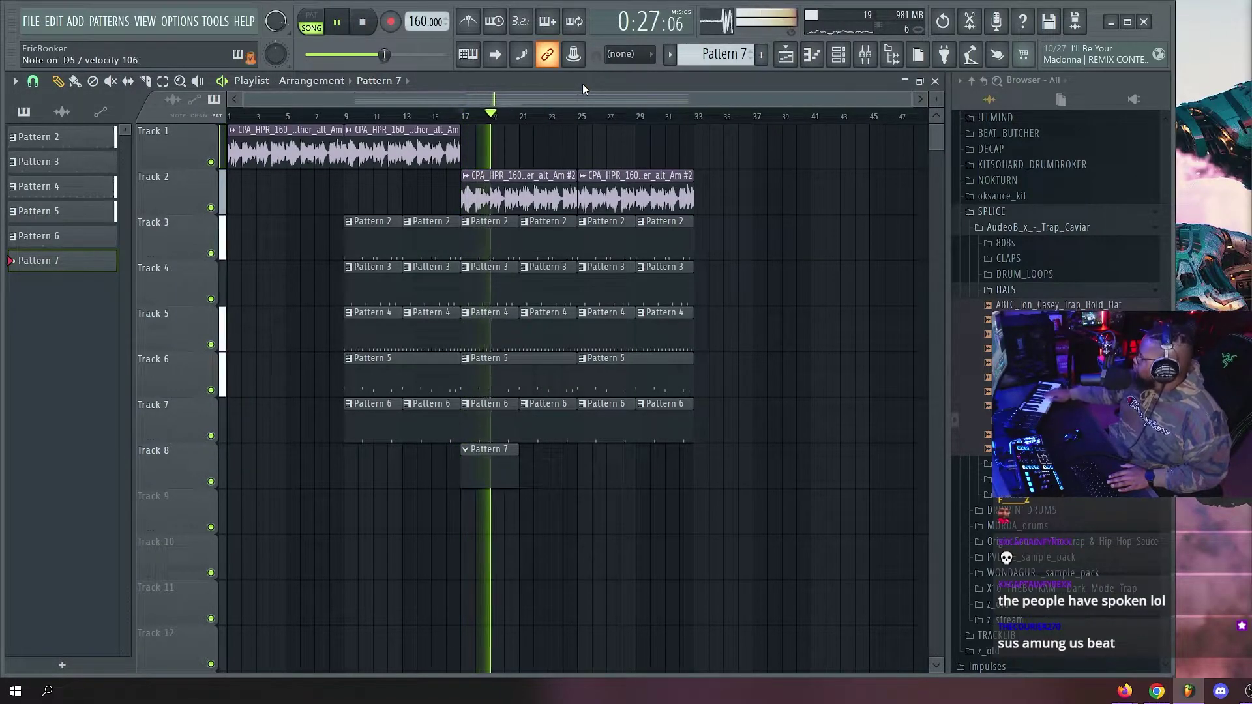
pyautogui.press('space')
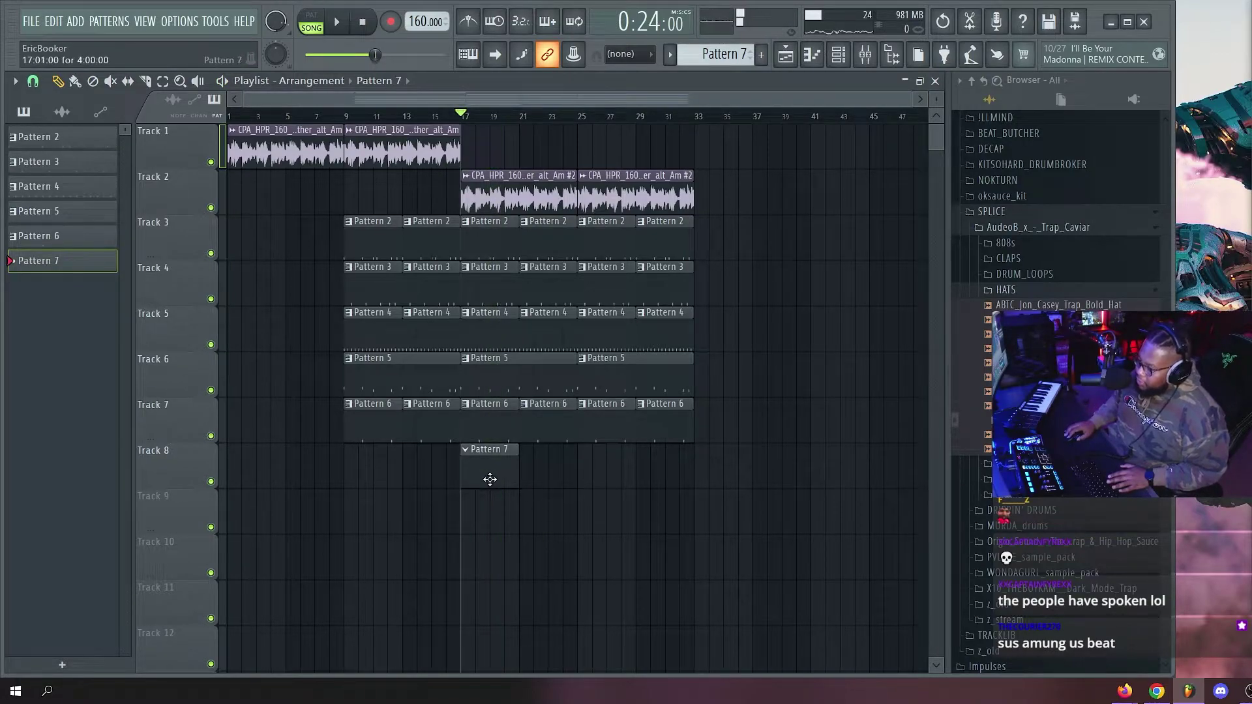
# Open Pattern 7's channels, arm recording for Omnisphere and turn on the countdown before recording.
pyautogui.doubleClick(489, 479)
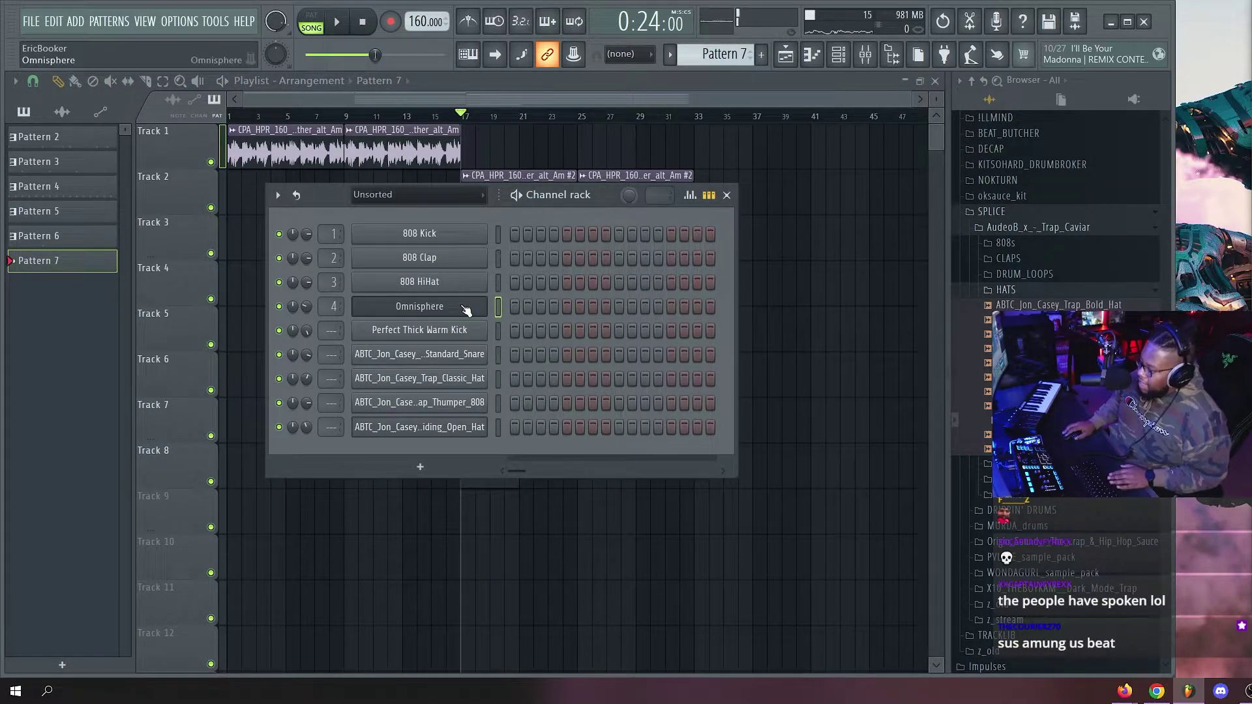
pyautogui.rightClick(418, 311)
pyautogui.press('Escape')
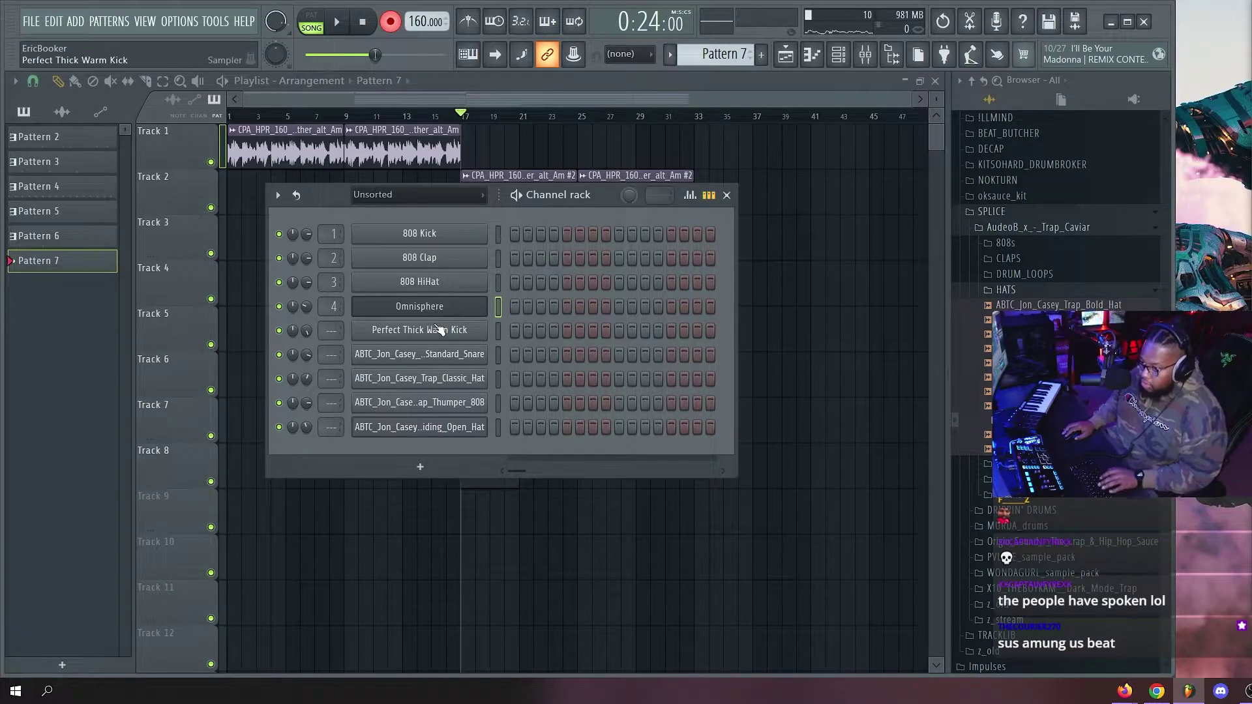
pyautogui.click(533, 24)
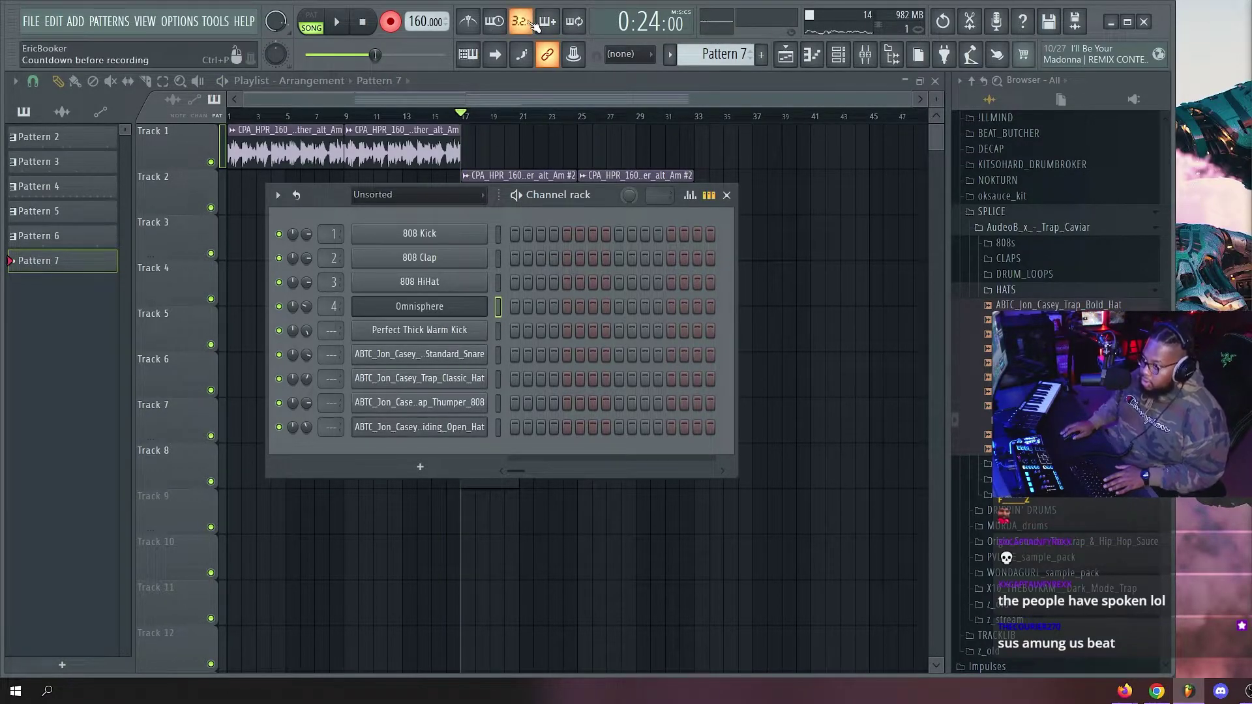
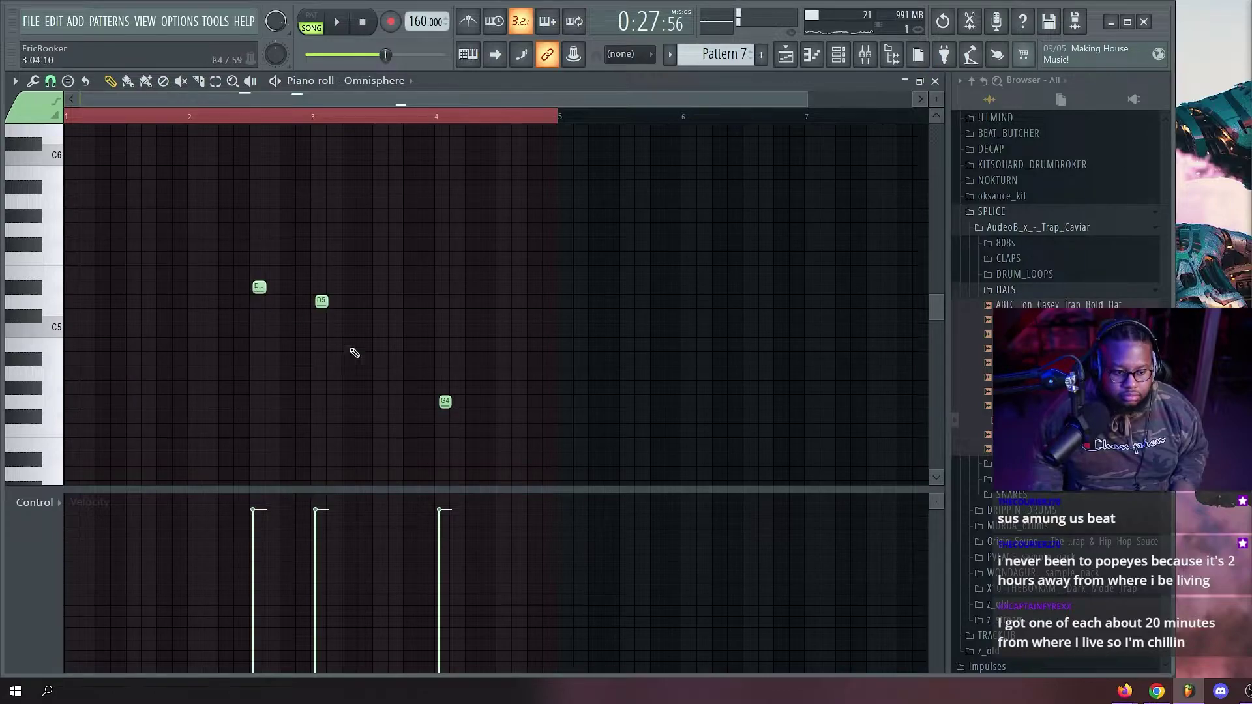
# Add a C5 note at the start of bar 1 in the Omnisphere piano roll and play the melody back.
pyautogui.moveTo(210, 399); pyautogui.dragTo(76, 329)
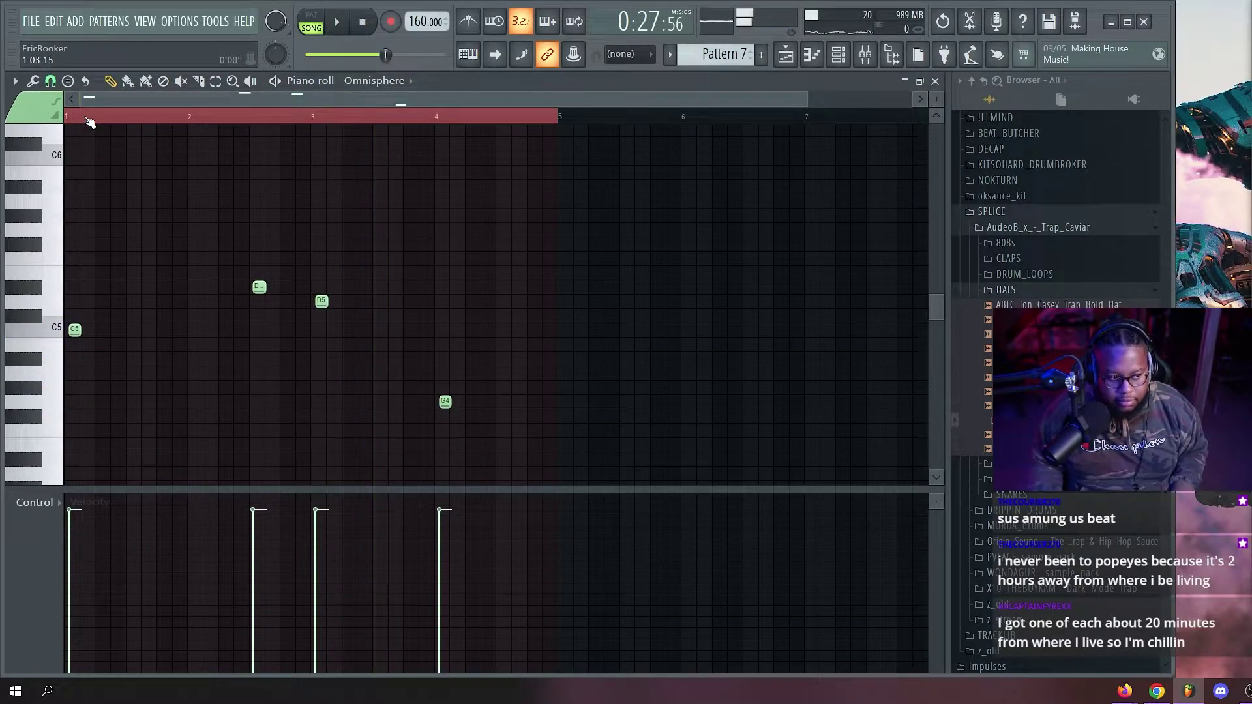
pyautogui.press('space')
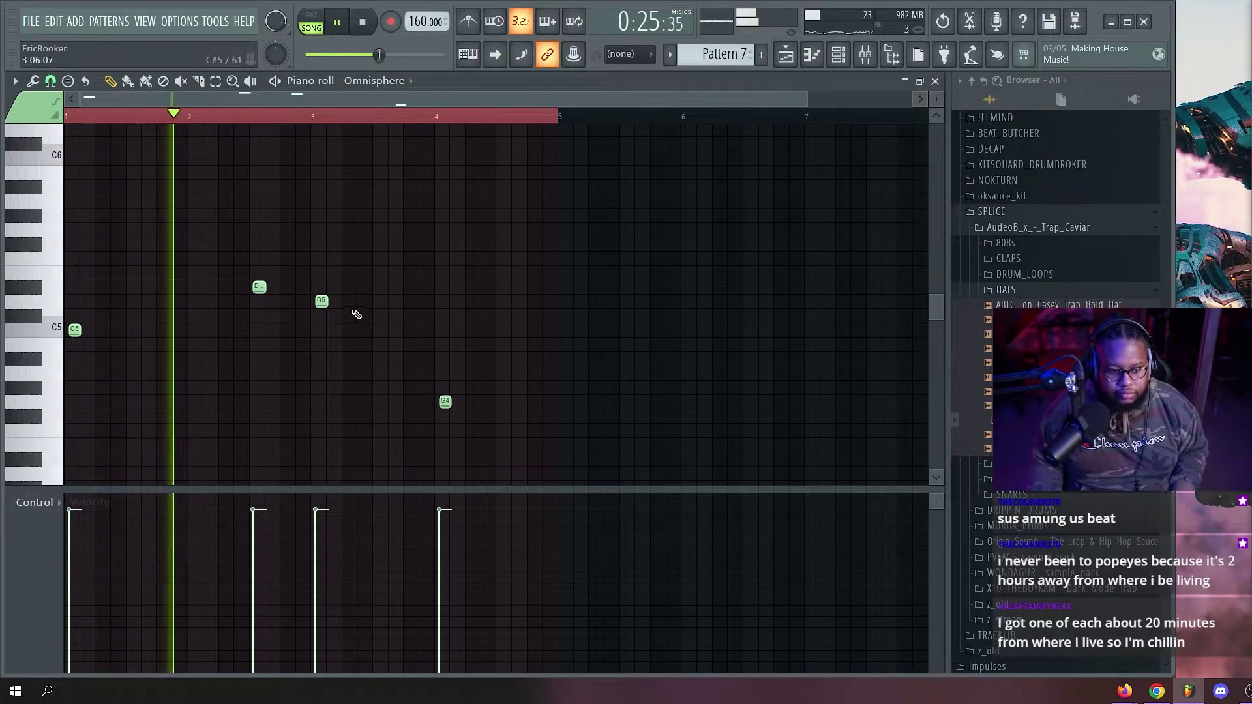
pyautogui.press('F5')
pyautogui.doubleClick(481, 464)
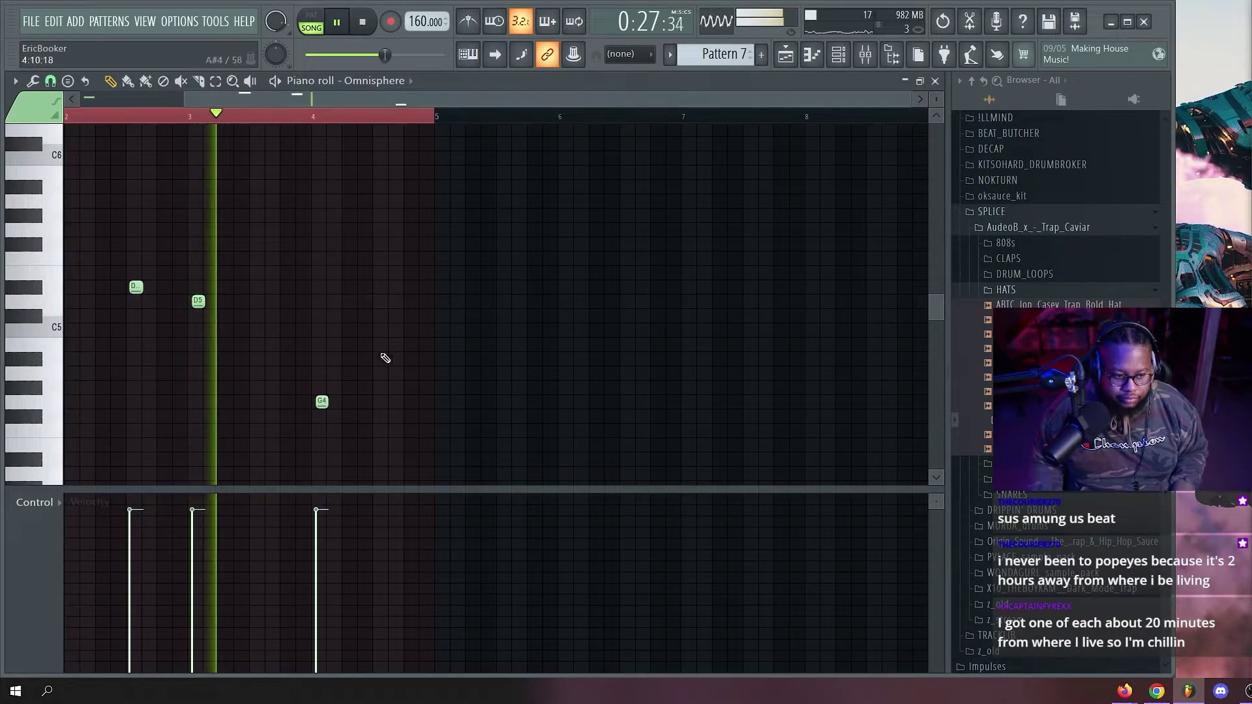
pyautogui.moveTo(285, 99); pyautogui.dragTo(171, 101)
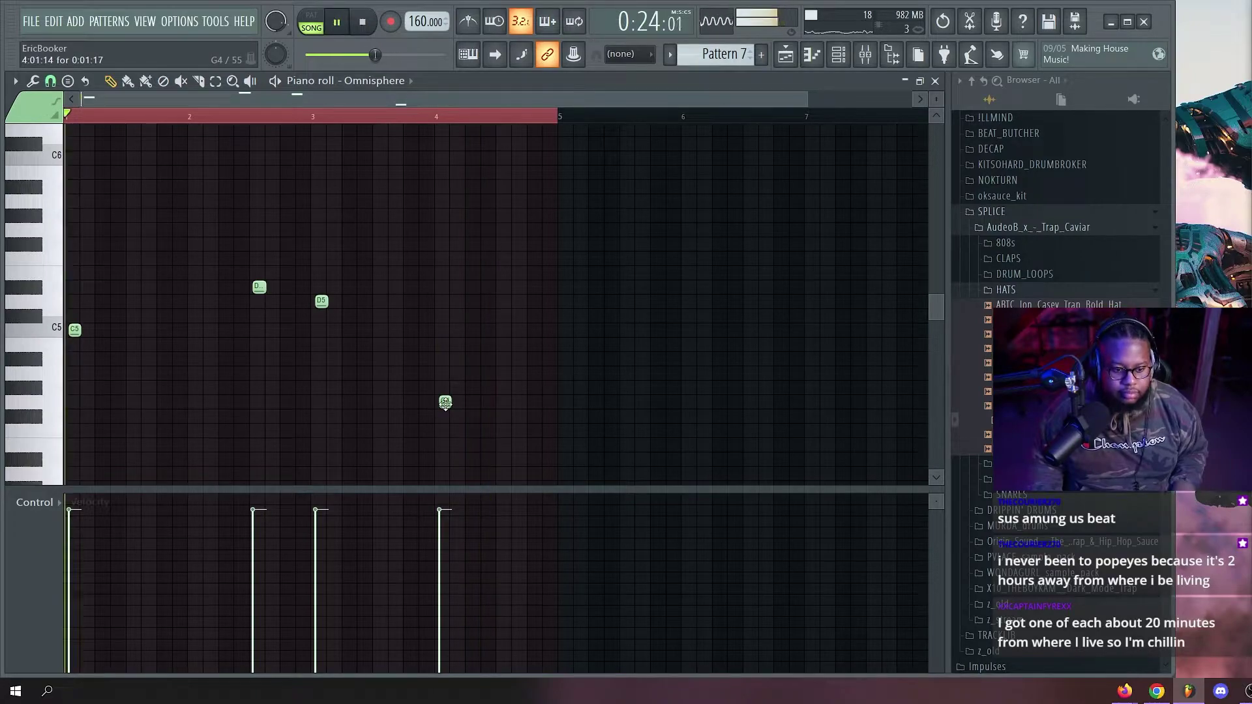
# Select all the Omnisphere notes, duplicate them into bars 5 to 8, and clear the time selection.
pyautogui.press('space')
pyautogui.hotkey('ctrl', 'a')
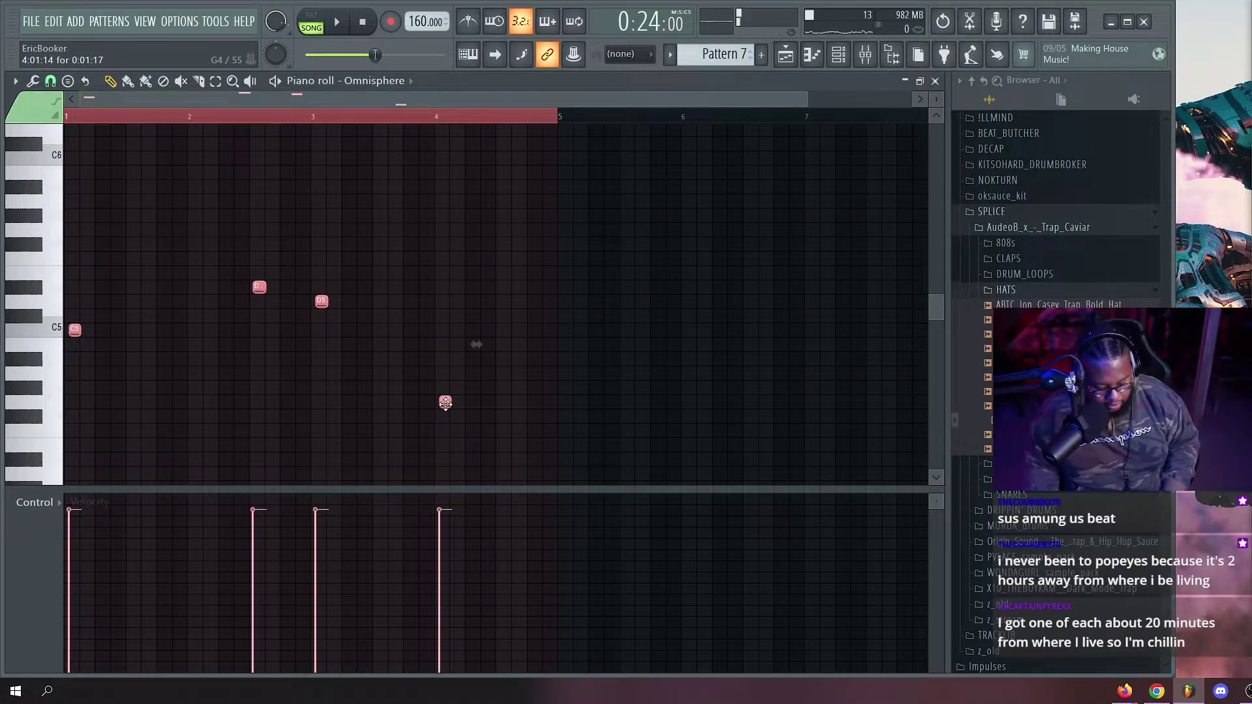
pyautogui.hotkey('ctrl', 'b')
pyautogui.press('space')
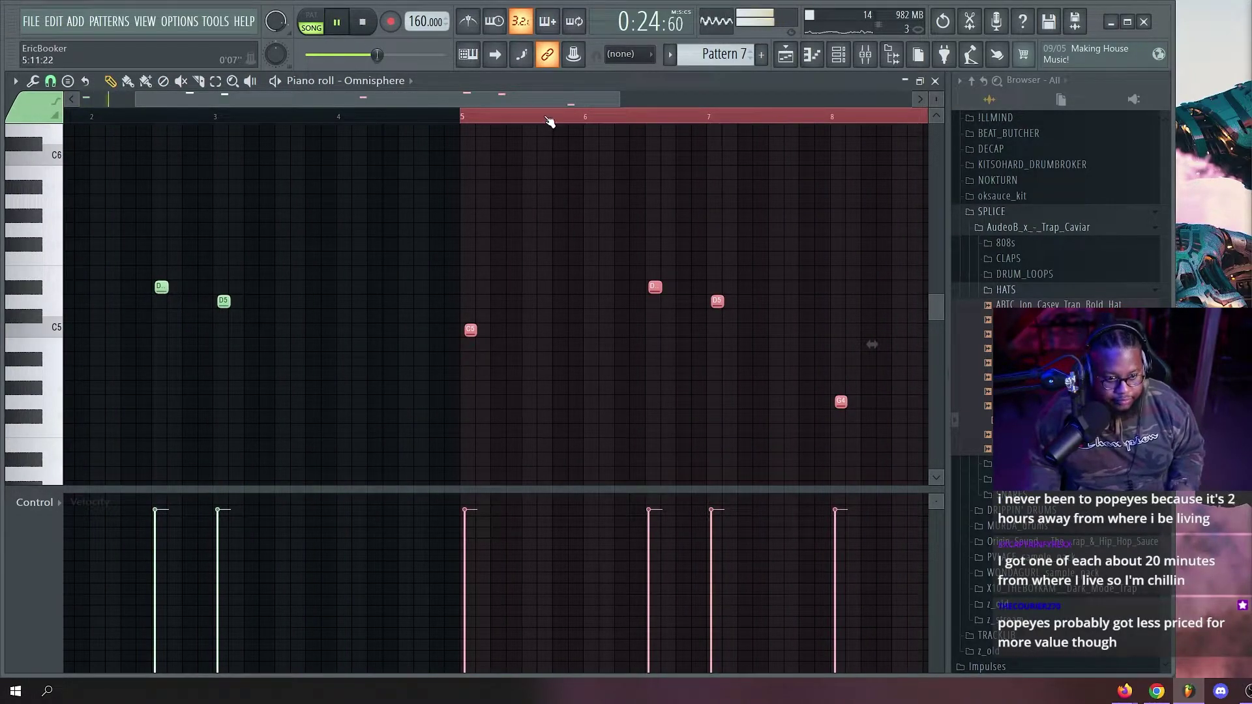
pyautogui.scroll(-2, 486, 124)
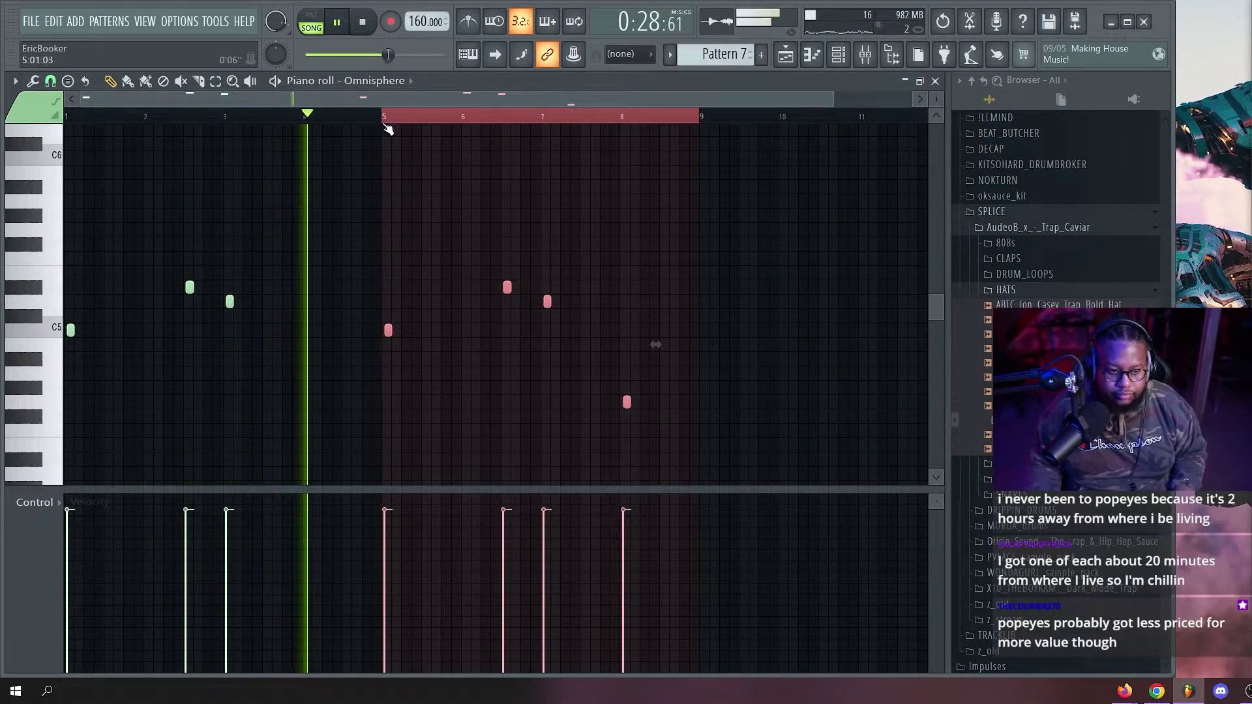
pyautogui.press('space')
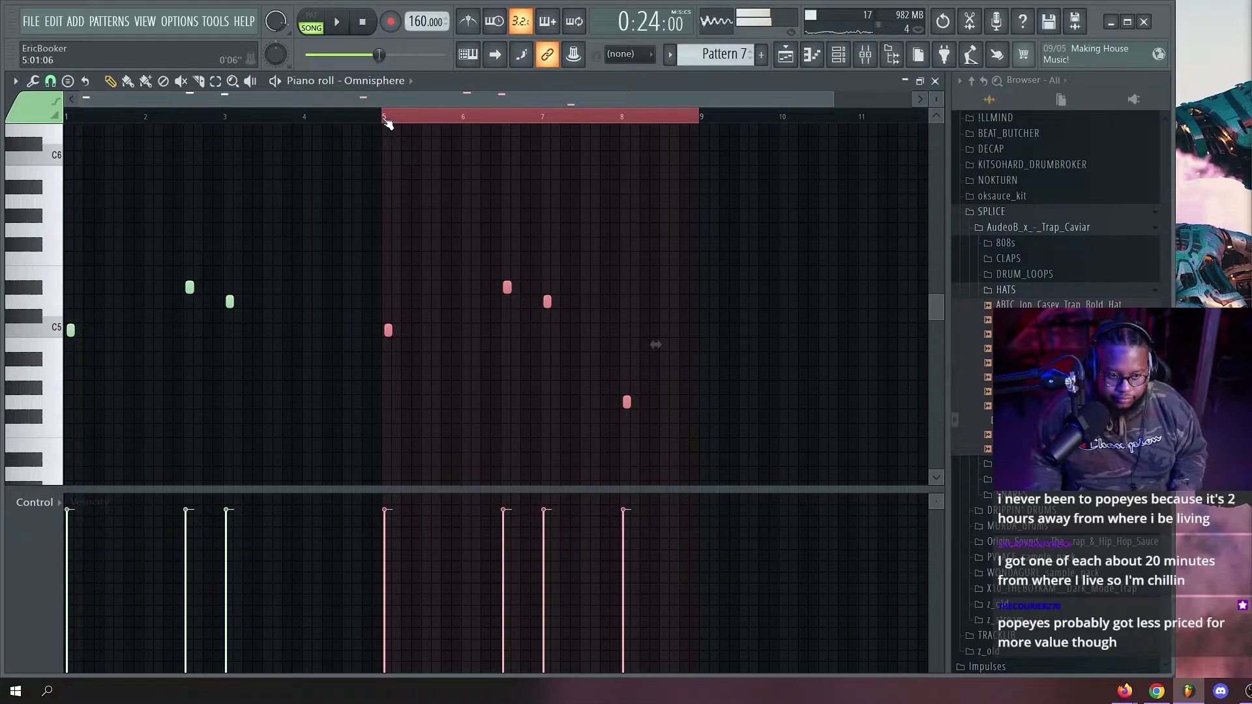
pyautogui.doubleClick(386, 119)
# Arrange Pattern 7 on Track 8 as two eight-bar clips starting at bars 17 and 25.
pyautogui.press('space')
pyautogui.press('F5')
pyautogui.rightClick(564, 474)
pyautogui.rightClick(586, 470)
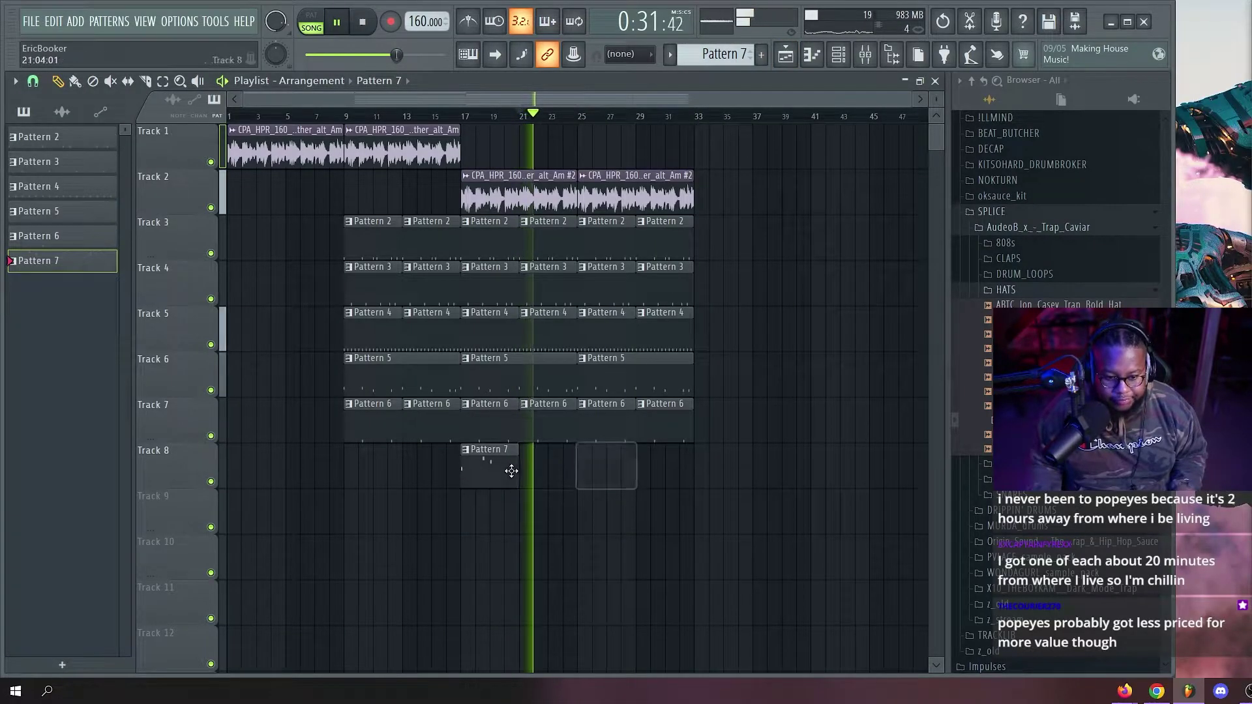
pyautogui.moveTo(519, 467); pyautogui.dragTo(568, 476)
pyautogui.click(657, 527)
pyautogui.rightClick(656, 527)
# Open the Omnisphere piano roll, transpose all Pattern 7 notes down one octave and play them back.
pyautogui.press('F6')
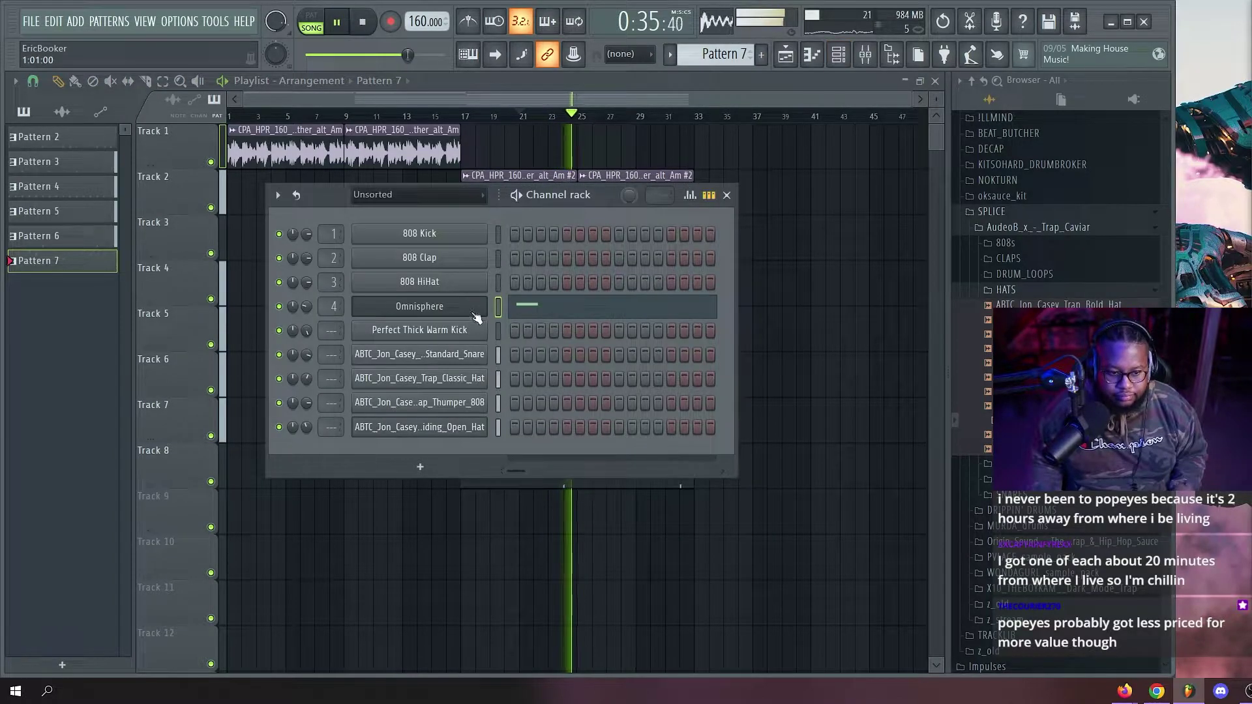
pyautogui.rightClick(436, 307)
pyautogui.click(521, 305)
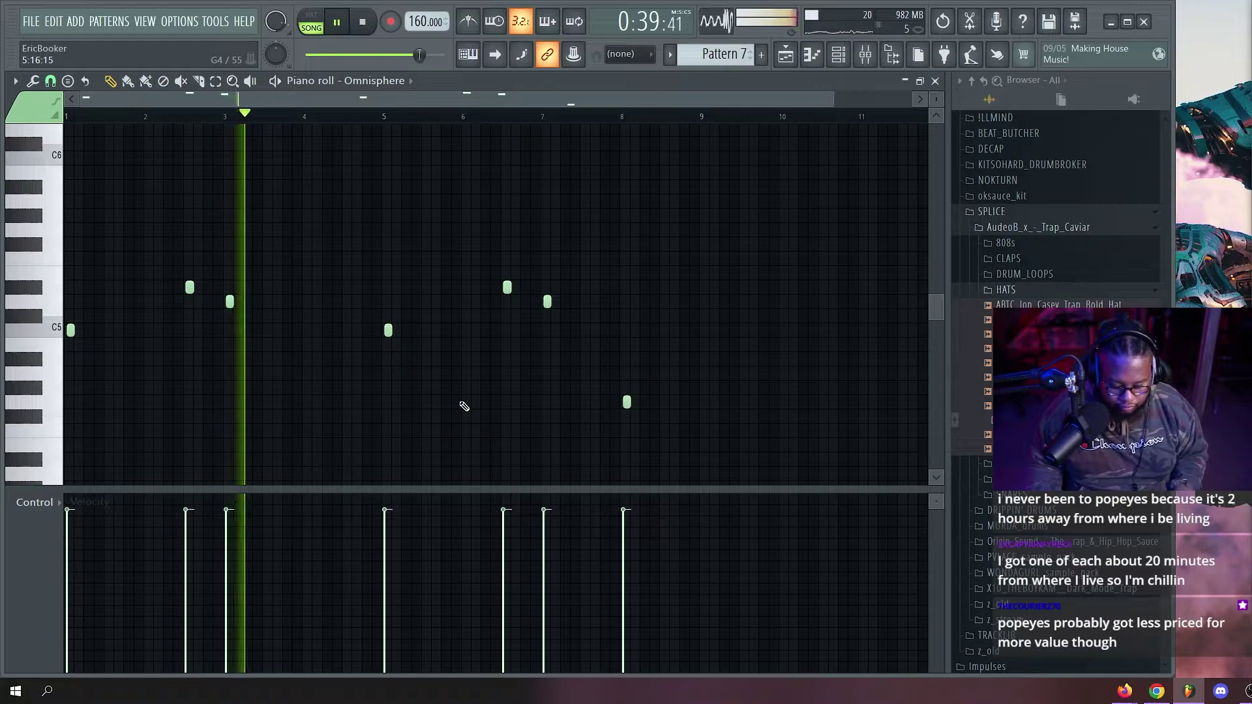
pyautogui.press('space')
pyautogui.hotkey('ctrl', 'Down')
pyautogui.press('space')
pyautogui.scroll(-3, 462, 405)
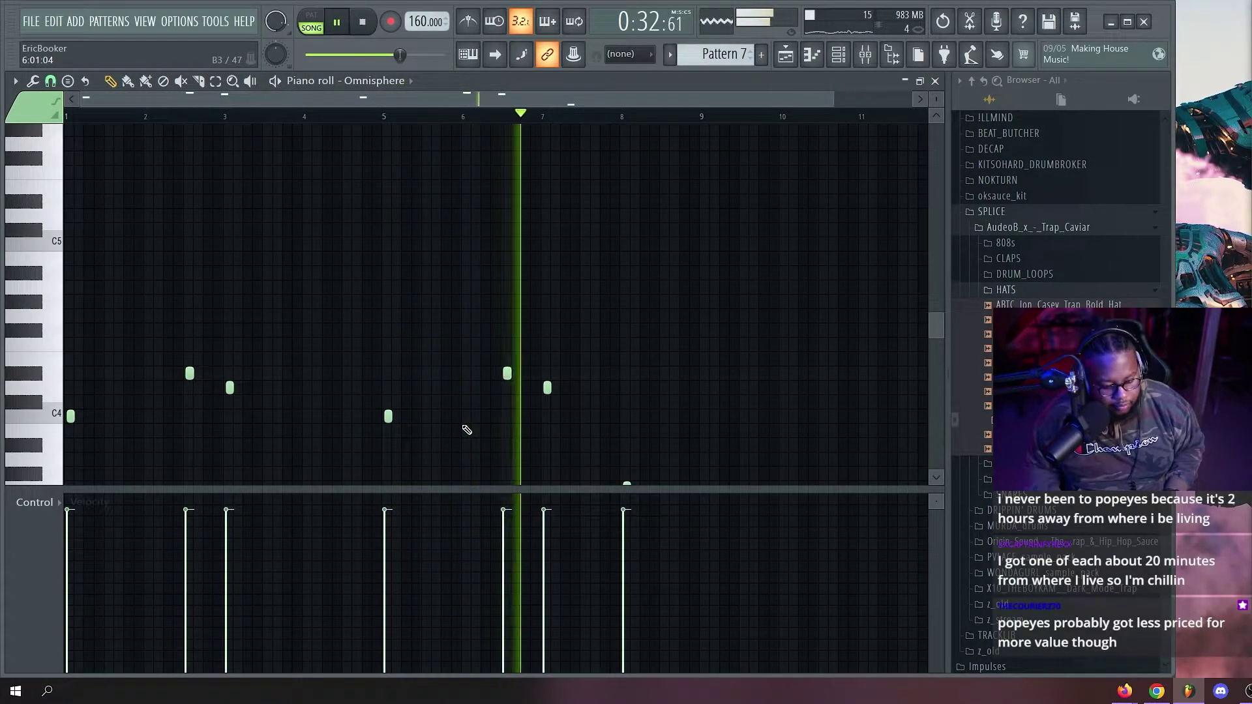
# Move the Omnisphere notes back up one octave while replaying the pattern.
pyautogui.scroll(-3, 464, 428)
pyautogui.press('space')
pyautogui.scroll(-3, 467, 429)
pyautogui.press('space')
pyautogui.scroll(-6, 467, 428)
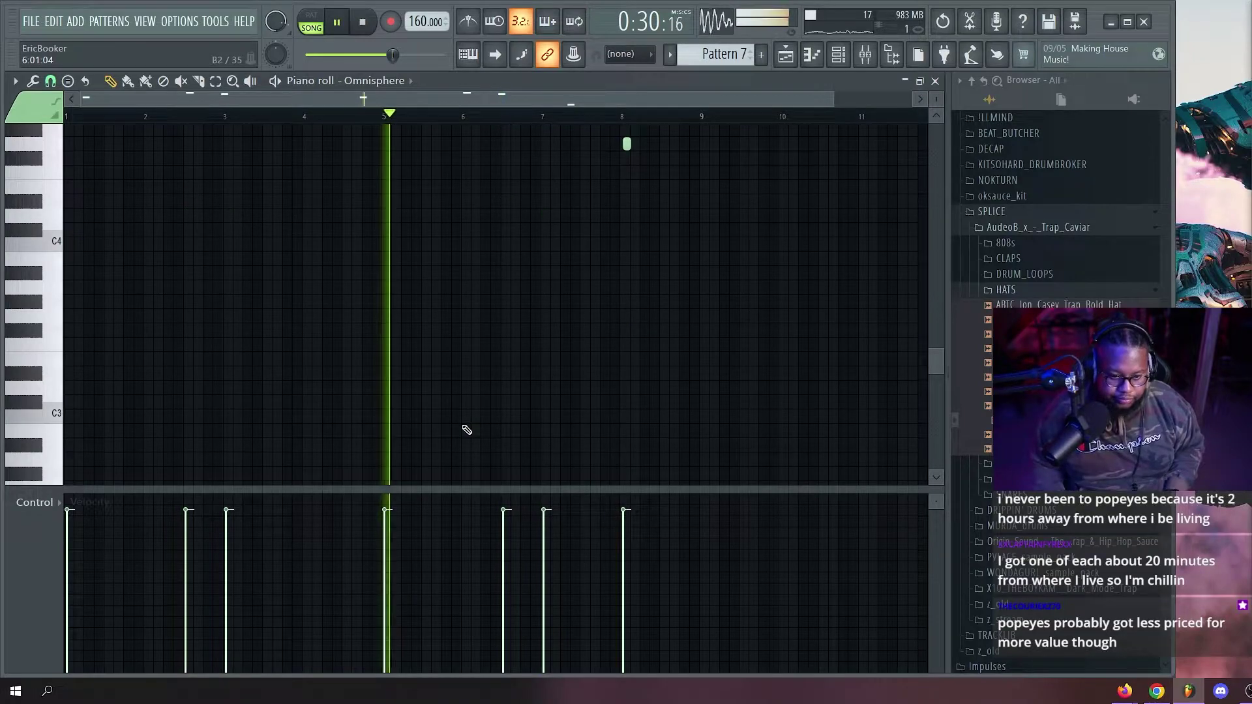
pyautogui.scroll(9, 422, 344)
# Stop playback, clone the Omnisphere channel and reposition the Omnisphere #2 window so it is fully visible.
pyautogui.press('F6')
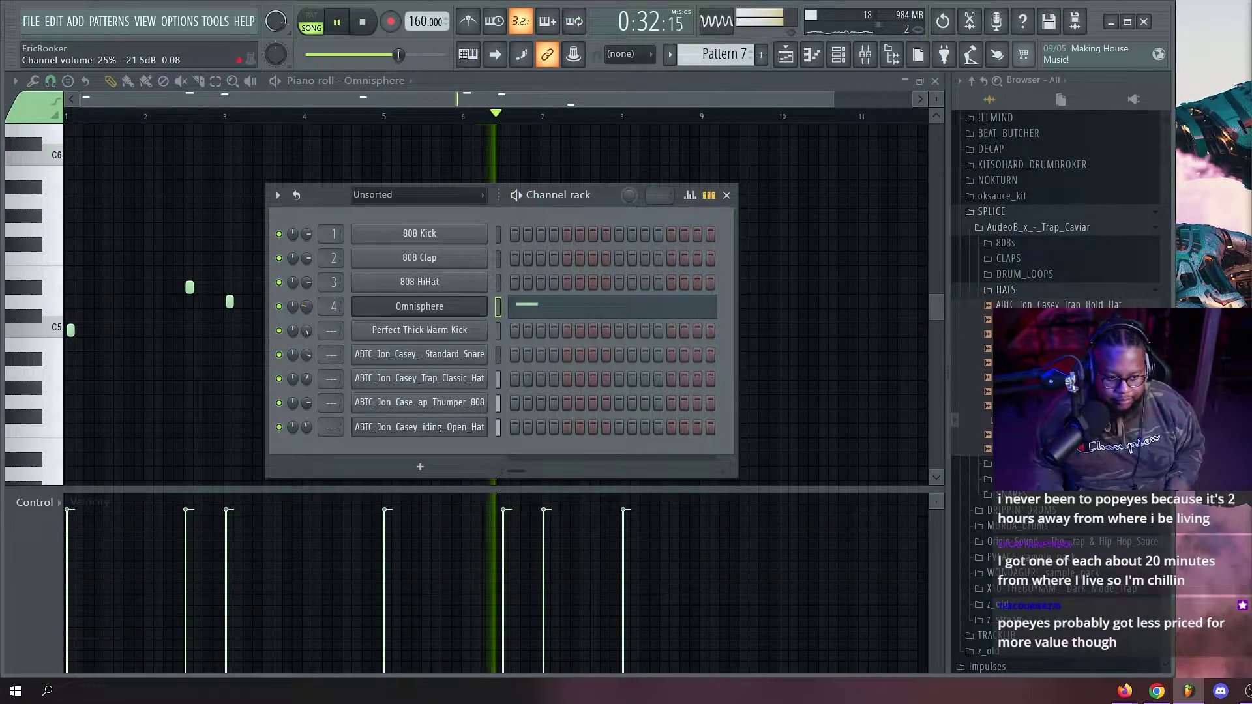
pyautogui.press('space')
pyautogui.rightClick(482, 302)
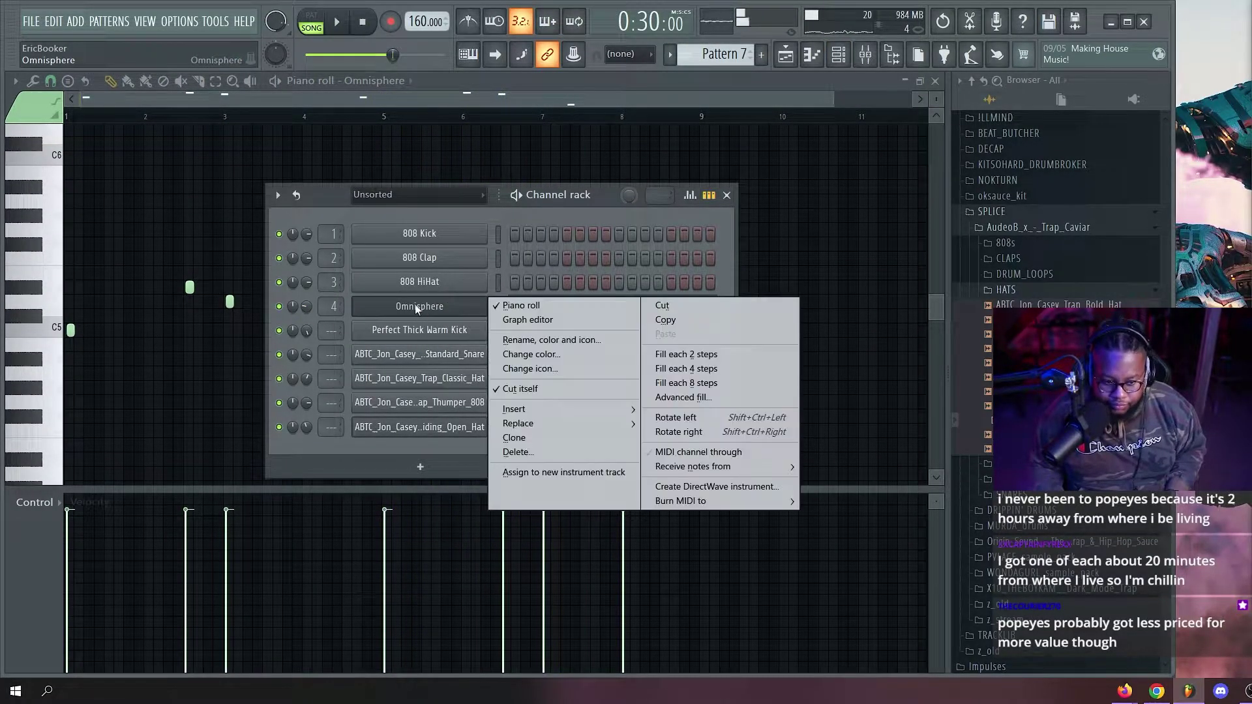
pyautogui.click(547, 436)
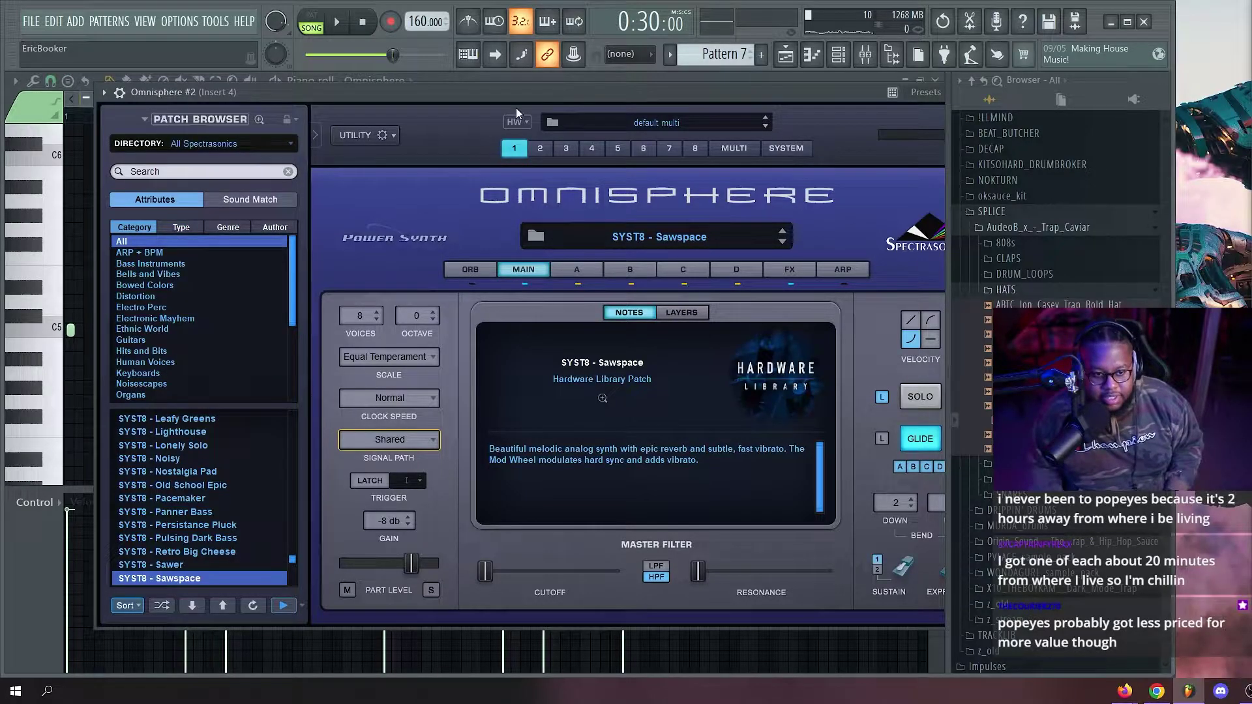
pyautogui.moveTo(514, 96); pyautogui.dragTo(425, 85)
pyautogui.scroll(-2, 139, 498)
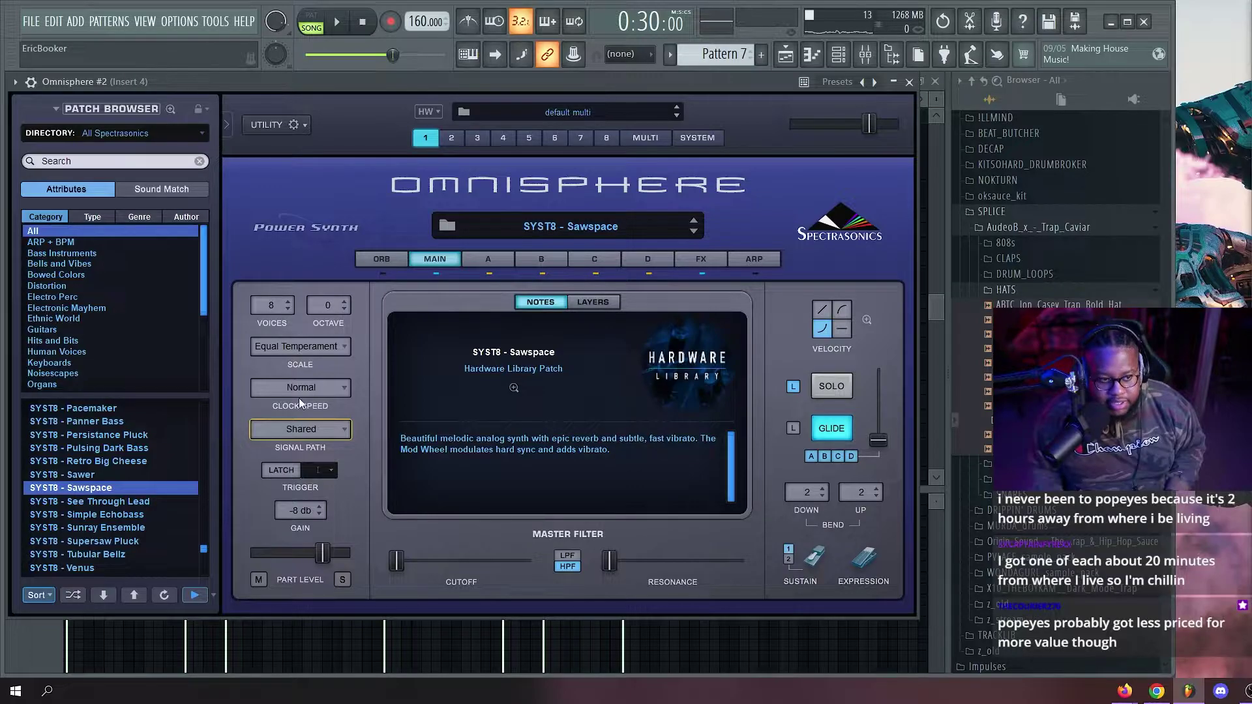
# Play the arrangement from bar 17 and reopen the Omnisphere #2 instrument to try it over the beat.
pyautogui.press('Escape')
pyautogui.press('space')
pyautogui.press('space')
pyautogui.moveTo(477, 118); pyautogui.dragTo(467, 118)
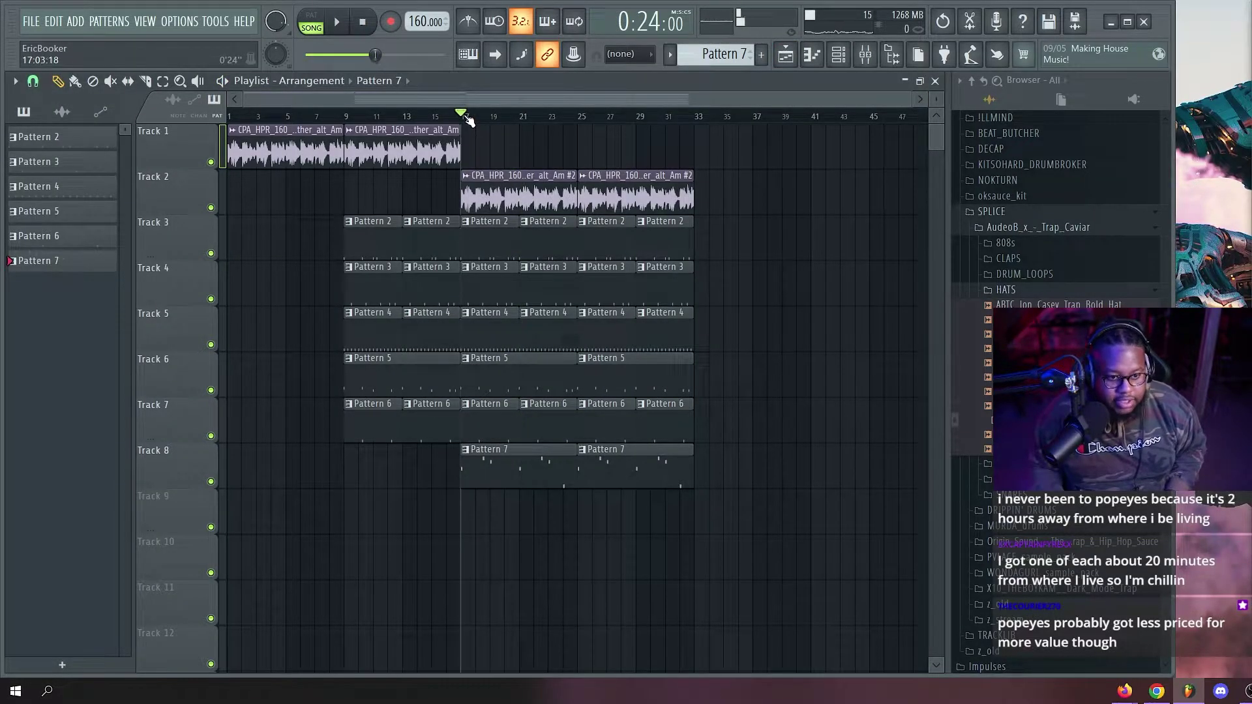
pyautogui.press('space')
pyautogui.press('F6')
pyautogui.click(454, 328)
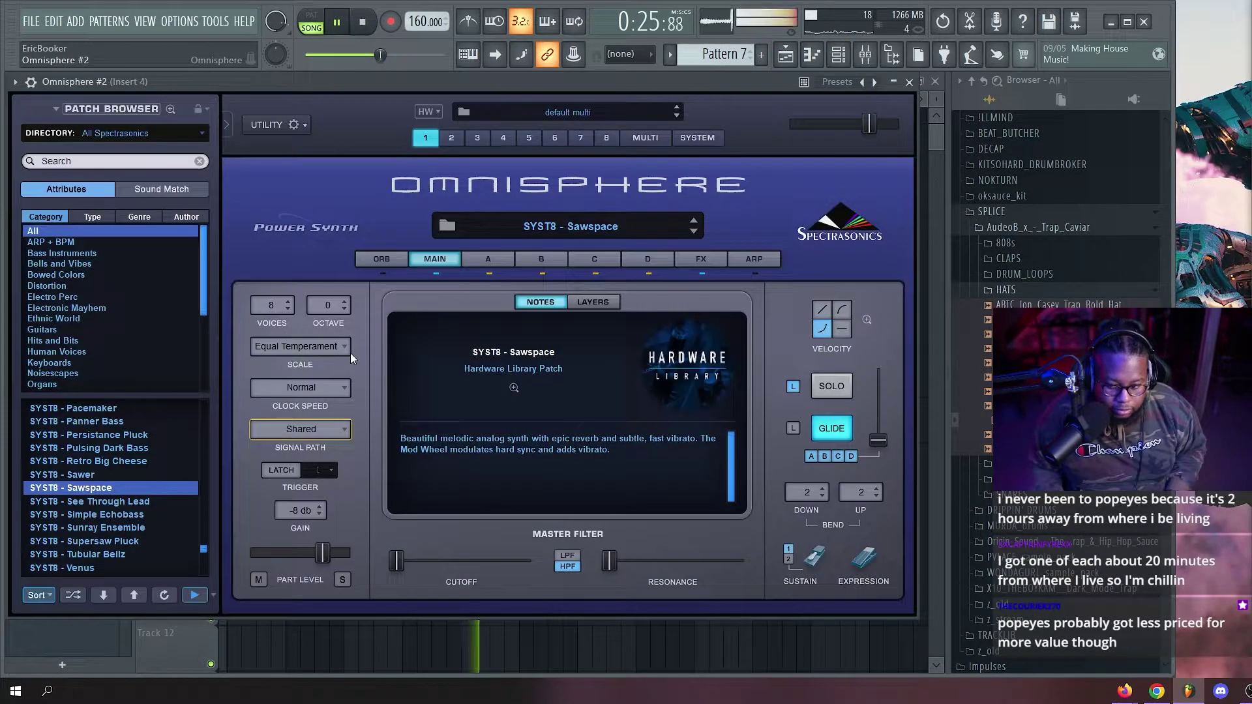
pyautogui.press('space')
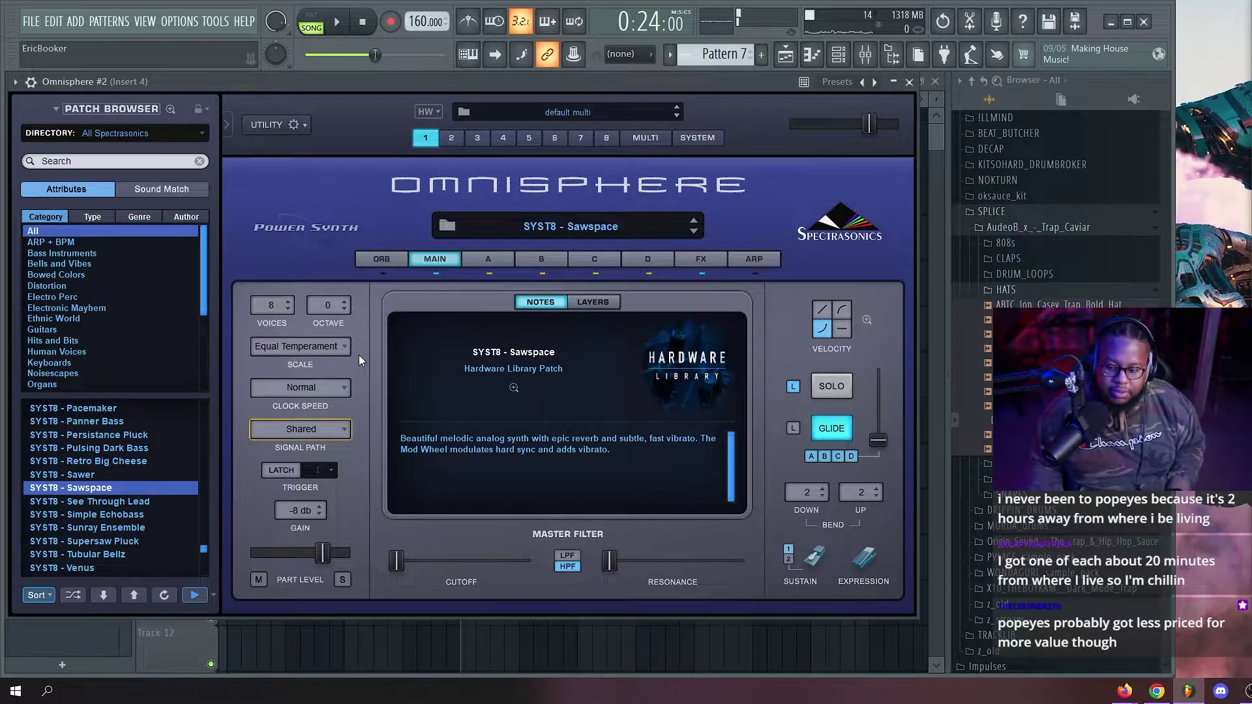
# Browse the Omnisphere #2 patch list and choose SYST8 - See Through Lead.
pyautogui.scroll(-3, 162, 458)
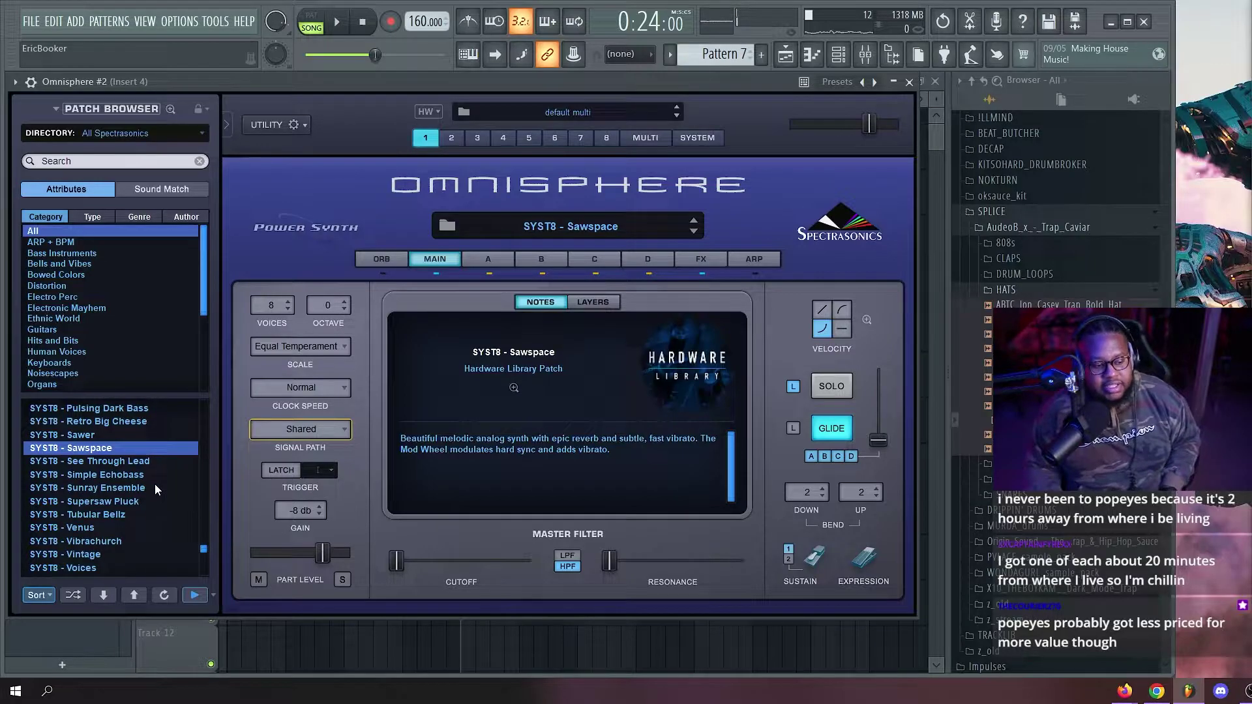
pyautogui.scroll(-2, 129, 472)
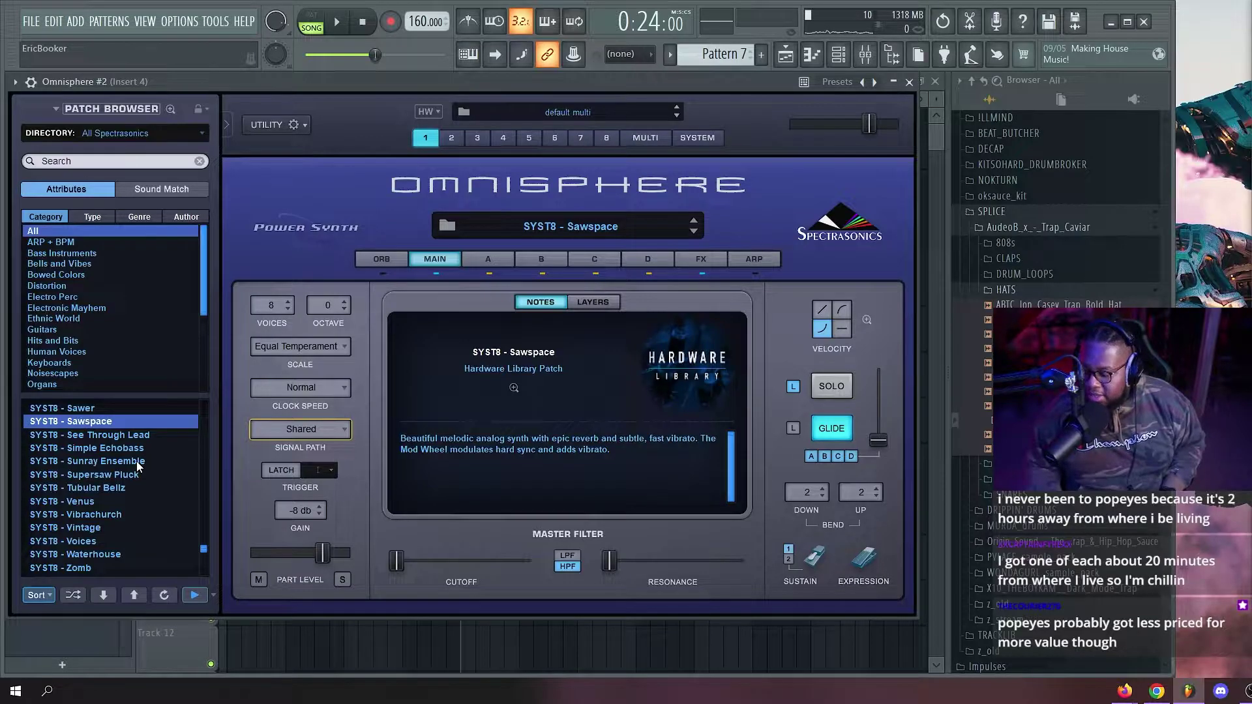
pyautogui.scroll(-5, 136, 462)
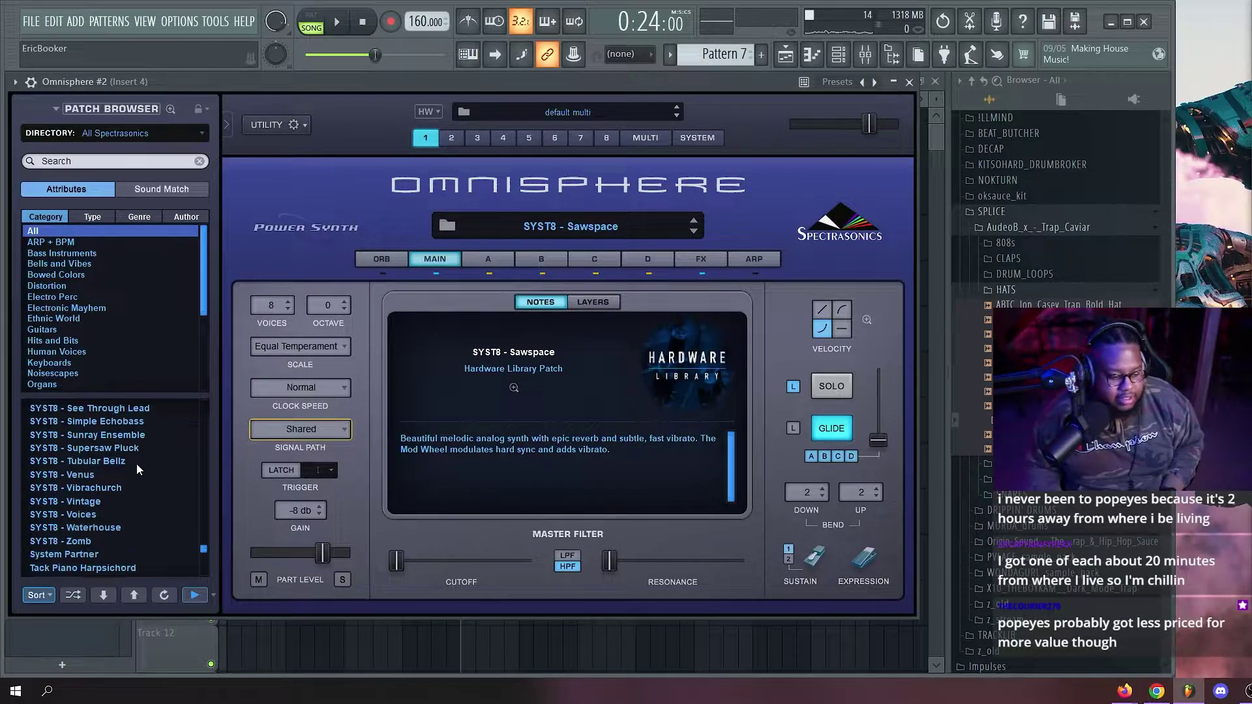
pyautogui.scroll(-8, 138, 481)
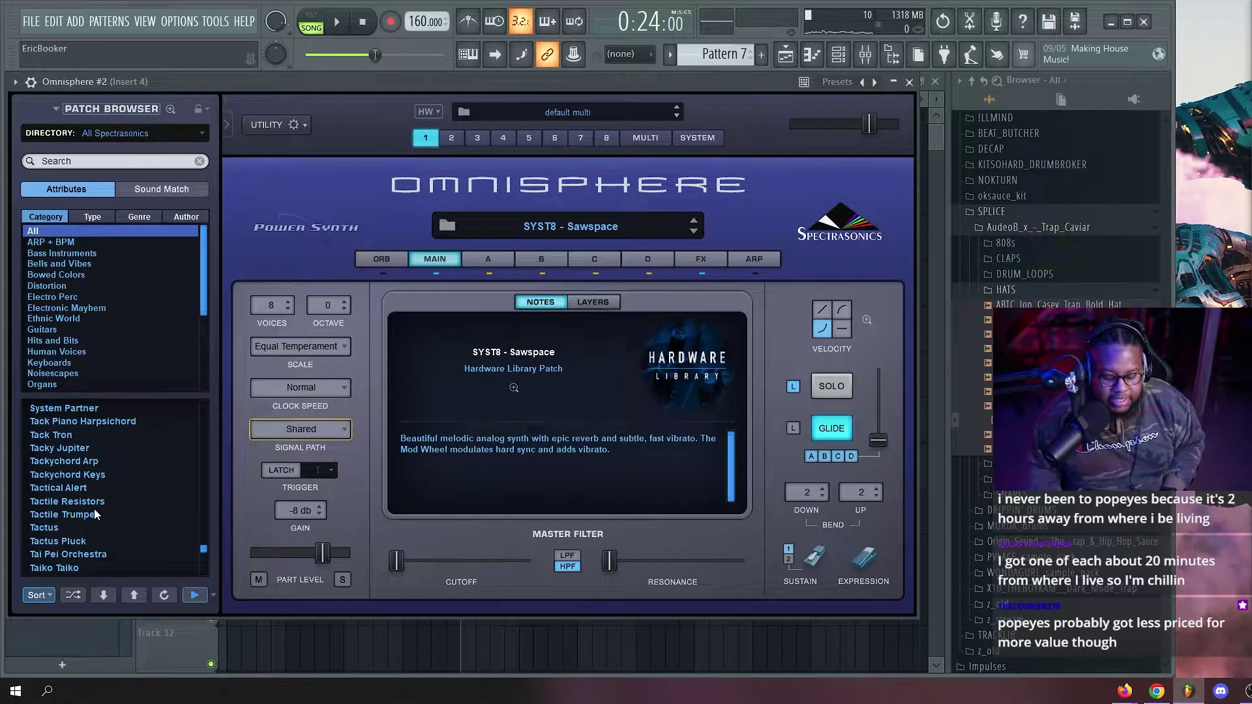
pyautogui.scroll(4, 95, 514)
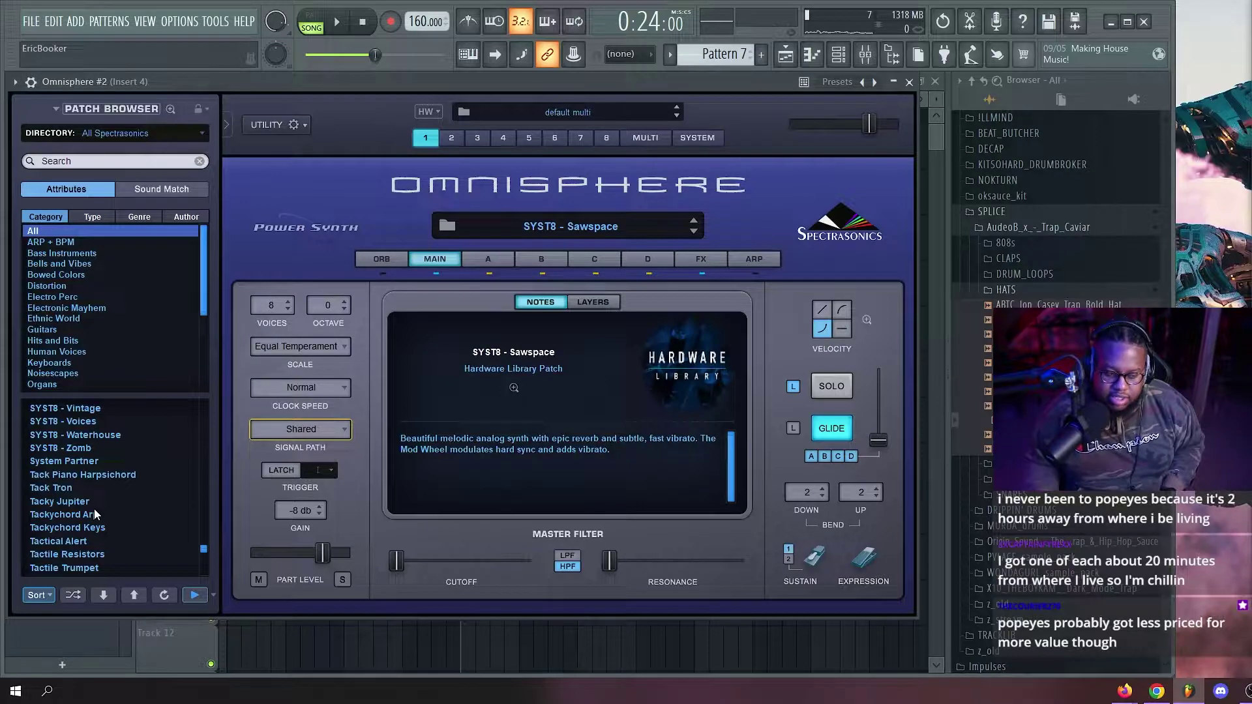
pyautogui.scroll(-3, 120, 512)
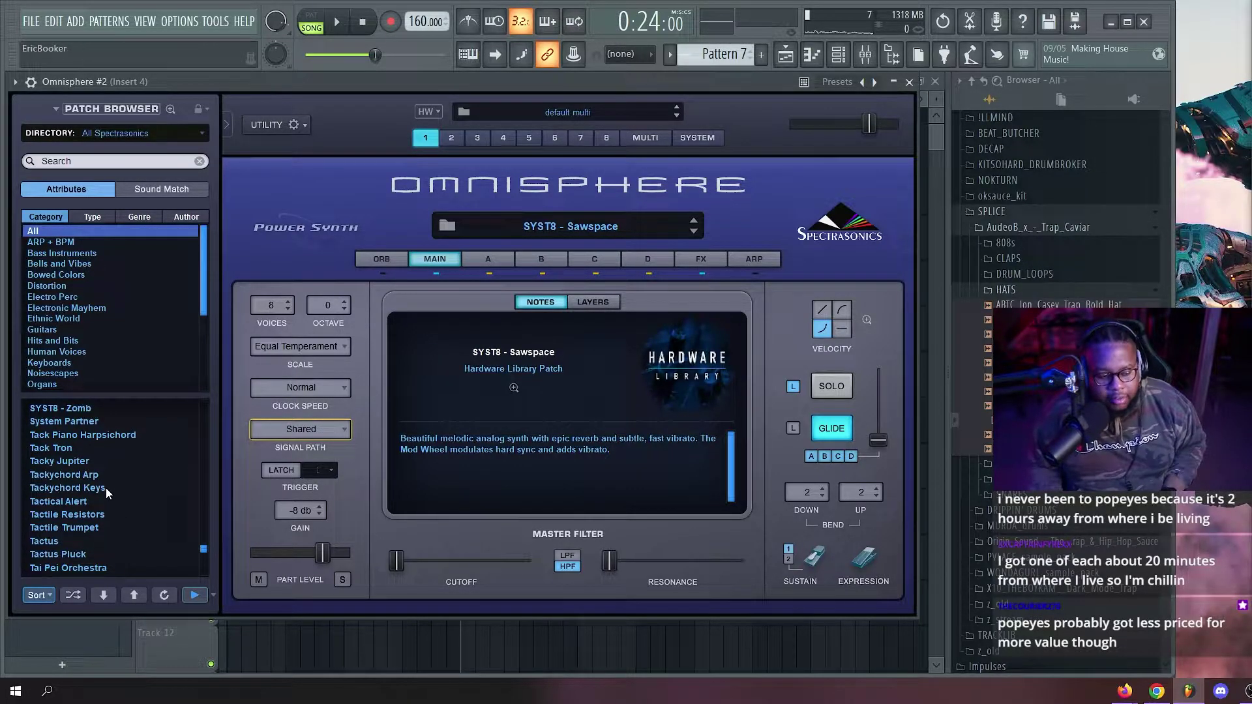
pyautogui.scroll(5, 107, 494)
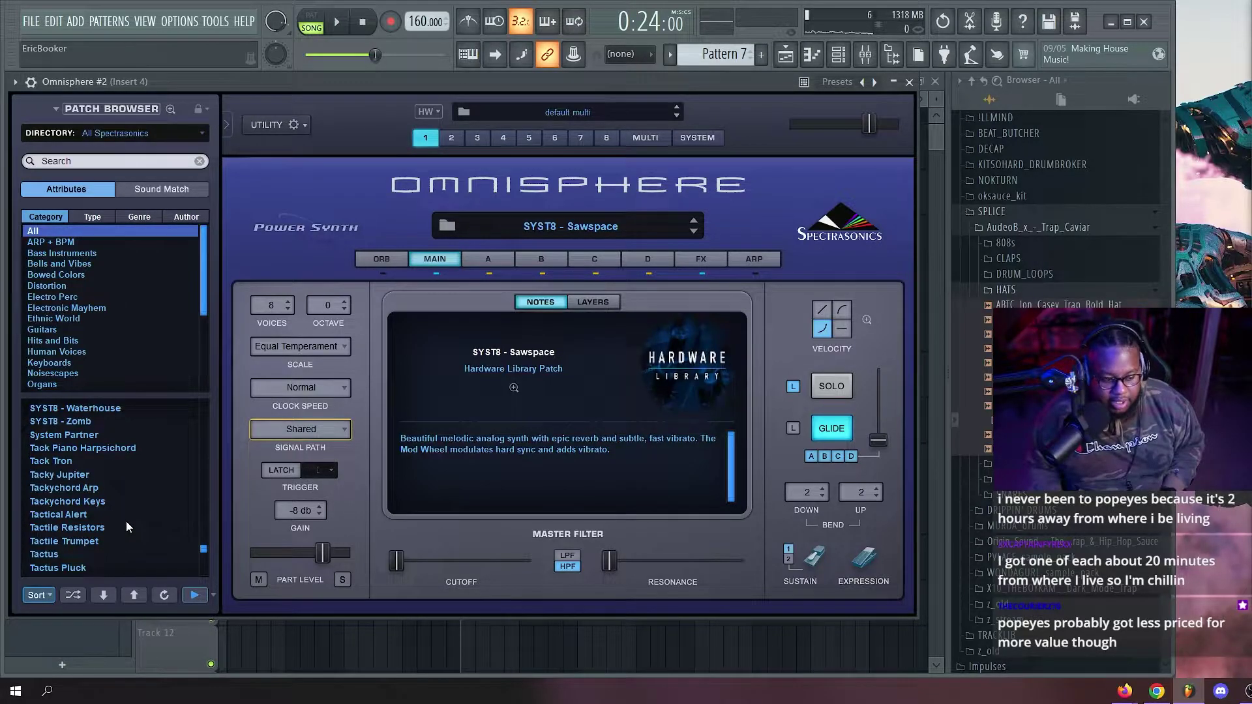
pyautogui.scroll(9, 105, 503)
pyautogui.click(124, 461)
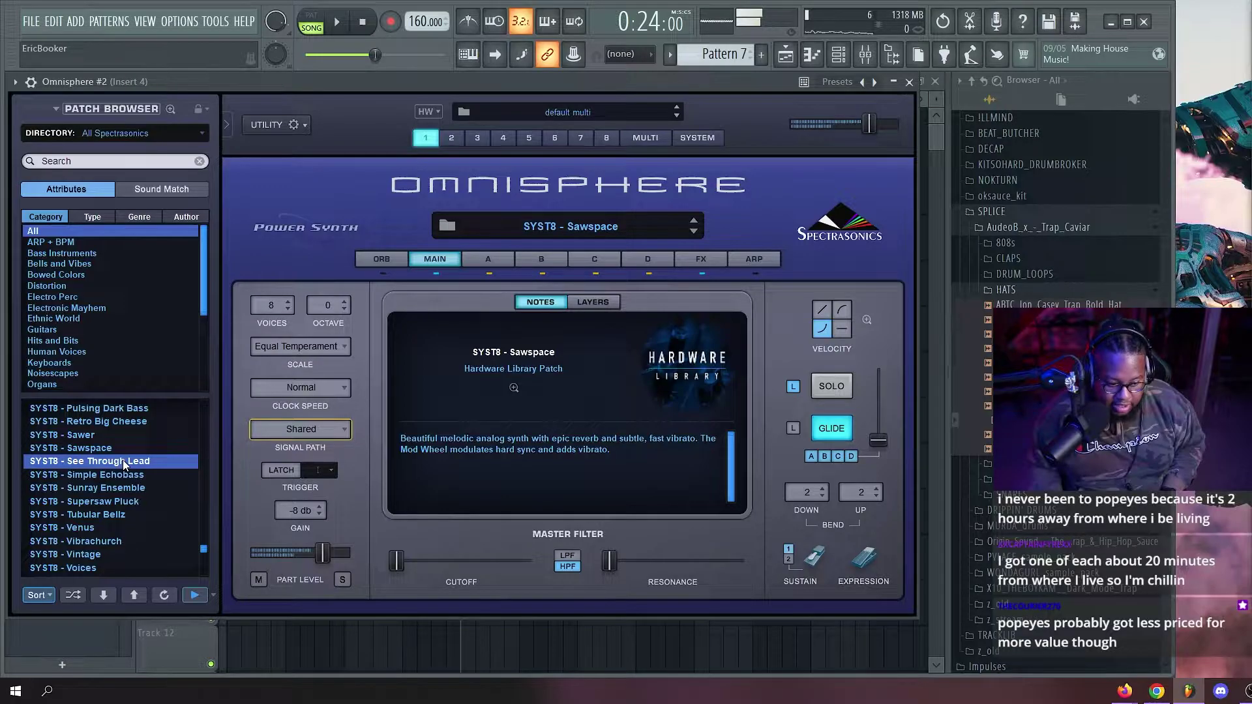
# Try SYST8 - Sunray Ensemble in Omnisphere #2, filter the patches to Pads + Strings and load Dry Aggression Pad.
pyautogui.click(125, 489)
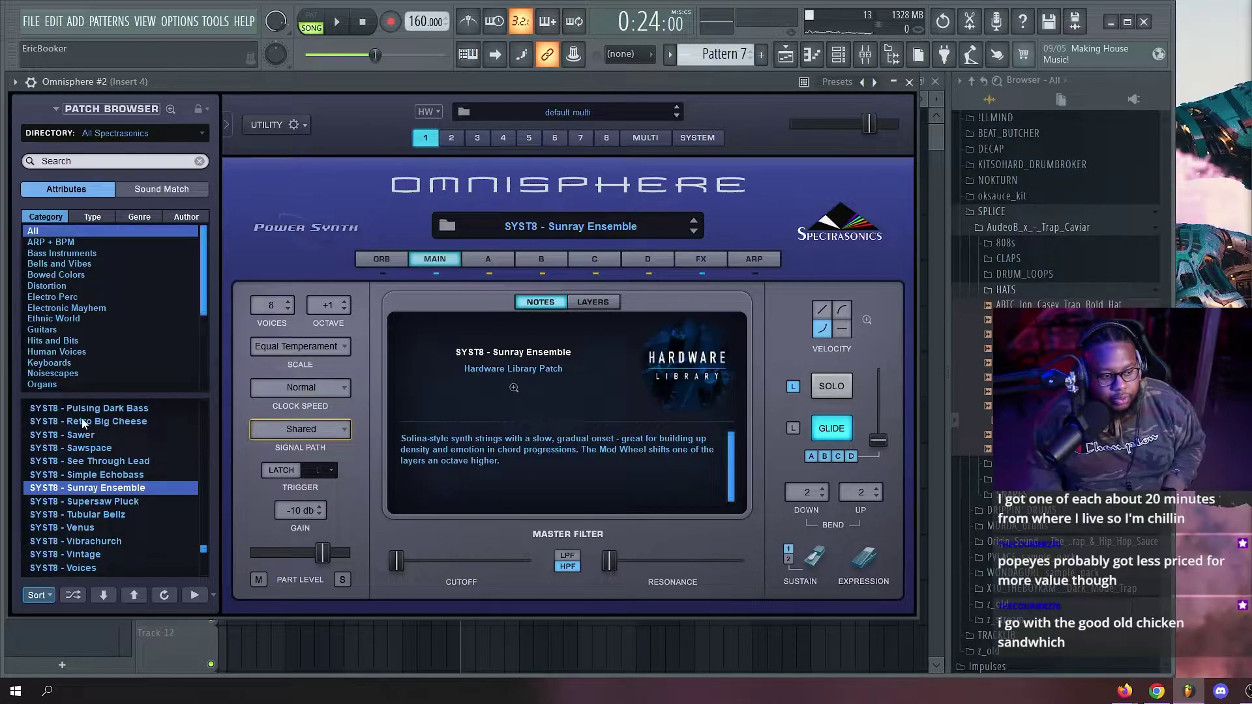
pyautogui.scroll(-2, 70, 340)
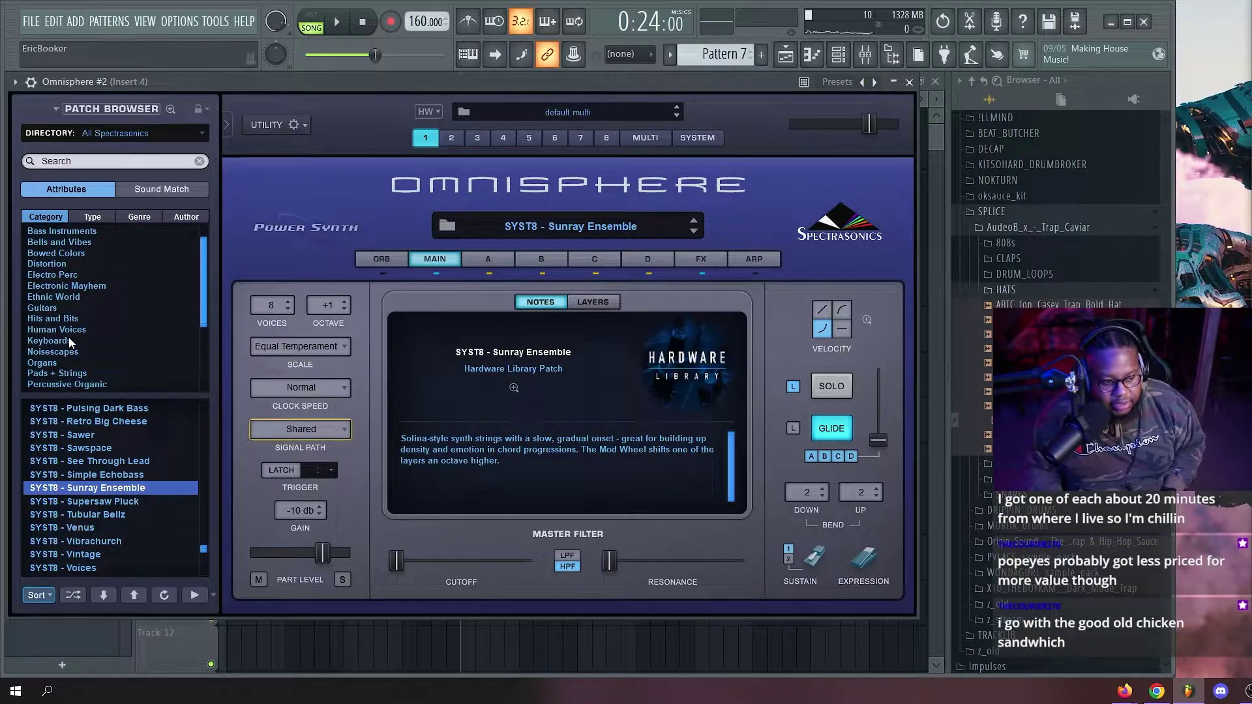
pyautogui.click(71, 352)
pyautogui.scroll(-2, 116, 483)
pyautogui.click(106, 476)
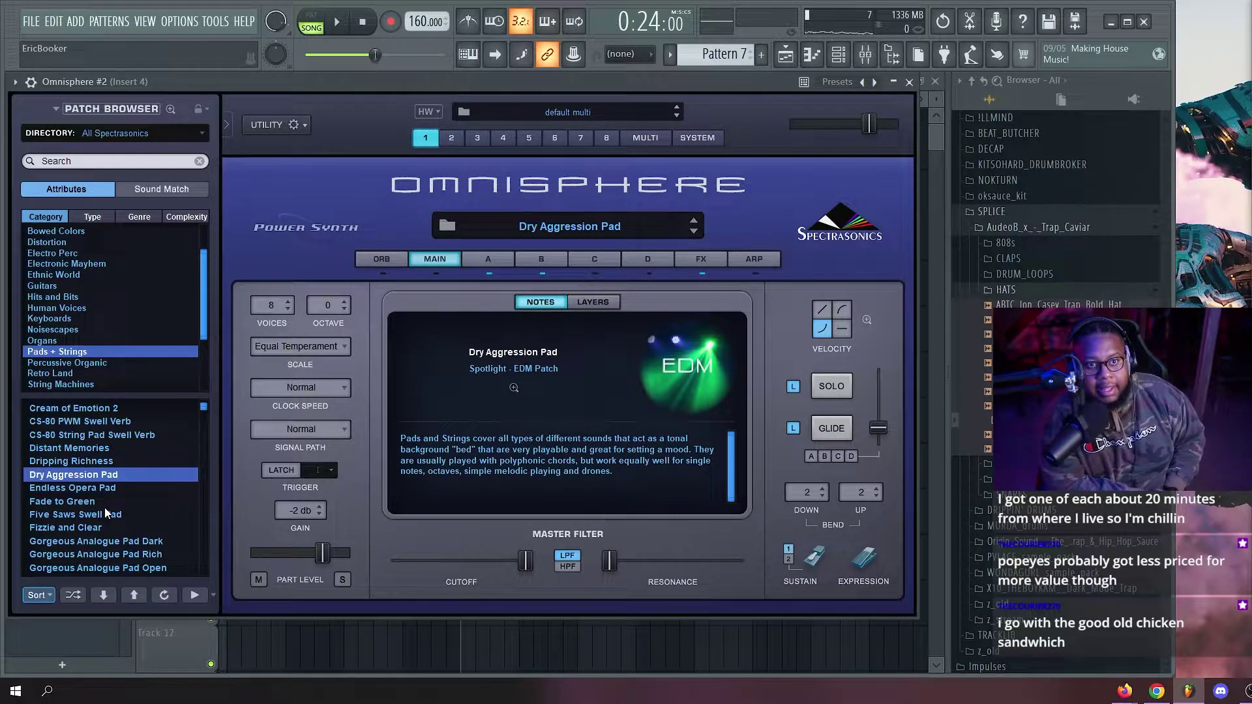
# Try the Adagio Expressivo pad, choose Adagio Transparent Strings Bright instead and close the Omnisphere #2 window.
pyautogui.scroll(-3, 104, 509)
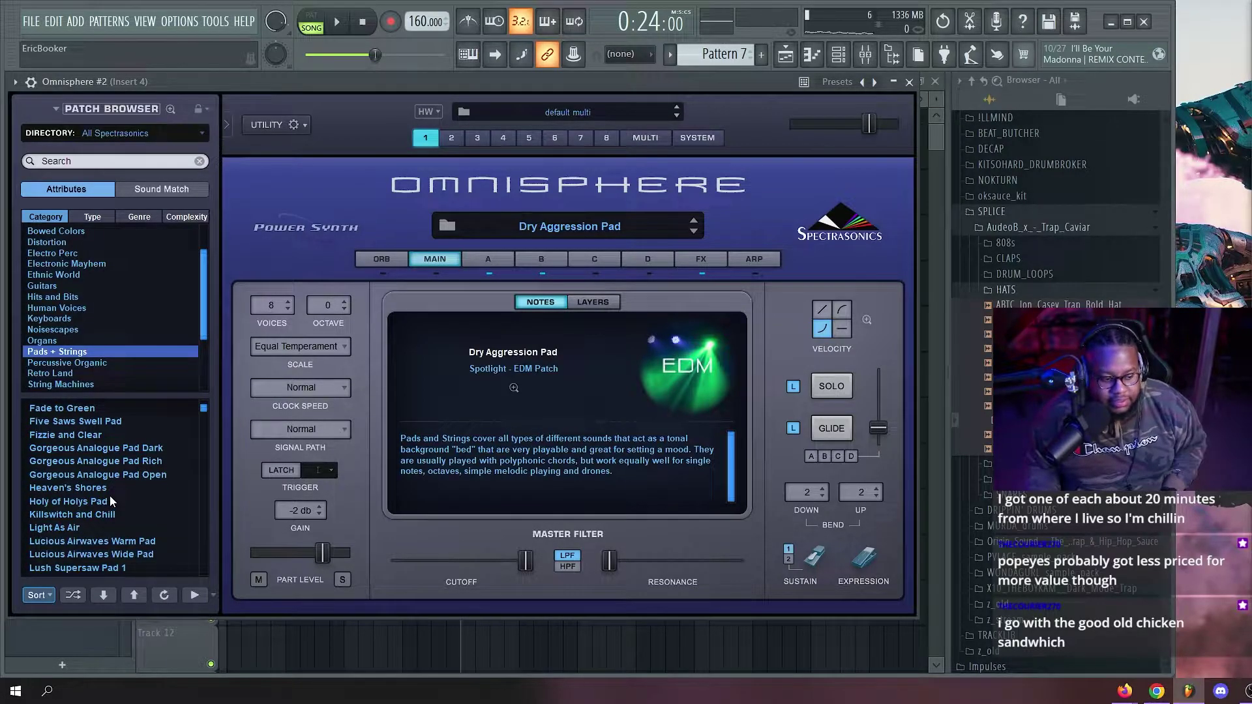
pyautogui.scroll(-5, 110, 502)
pyautogui.scroll(-3, 114, 505)
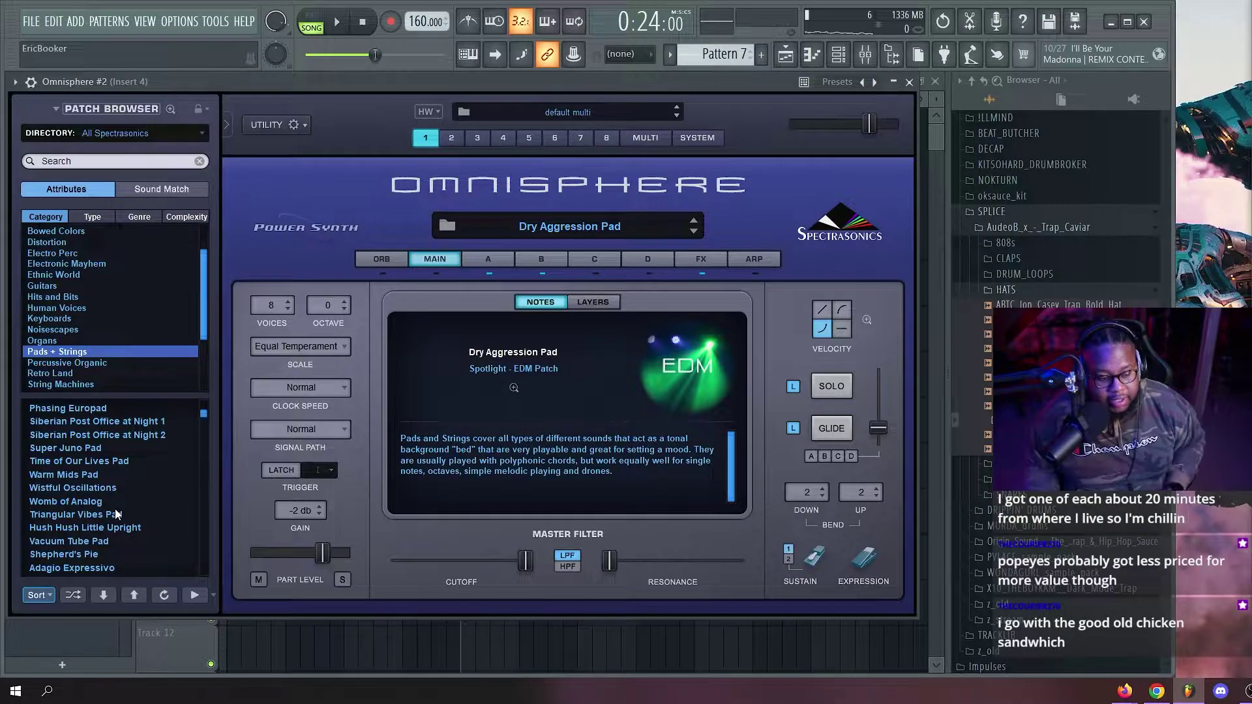
pyautogui.scroll(-2, 111, 512)
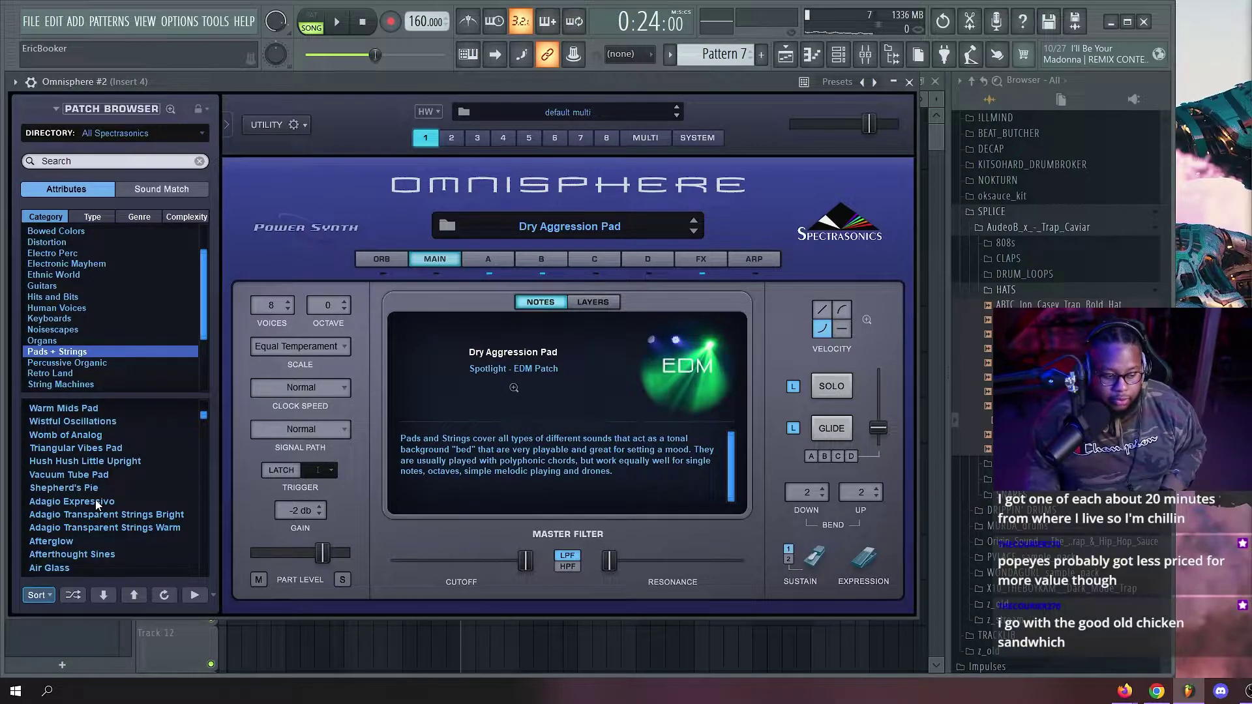
pyautogui.click(95, 502)
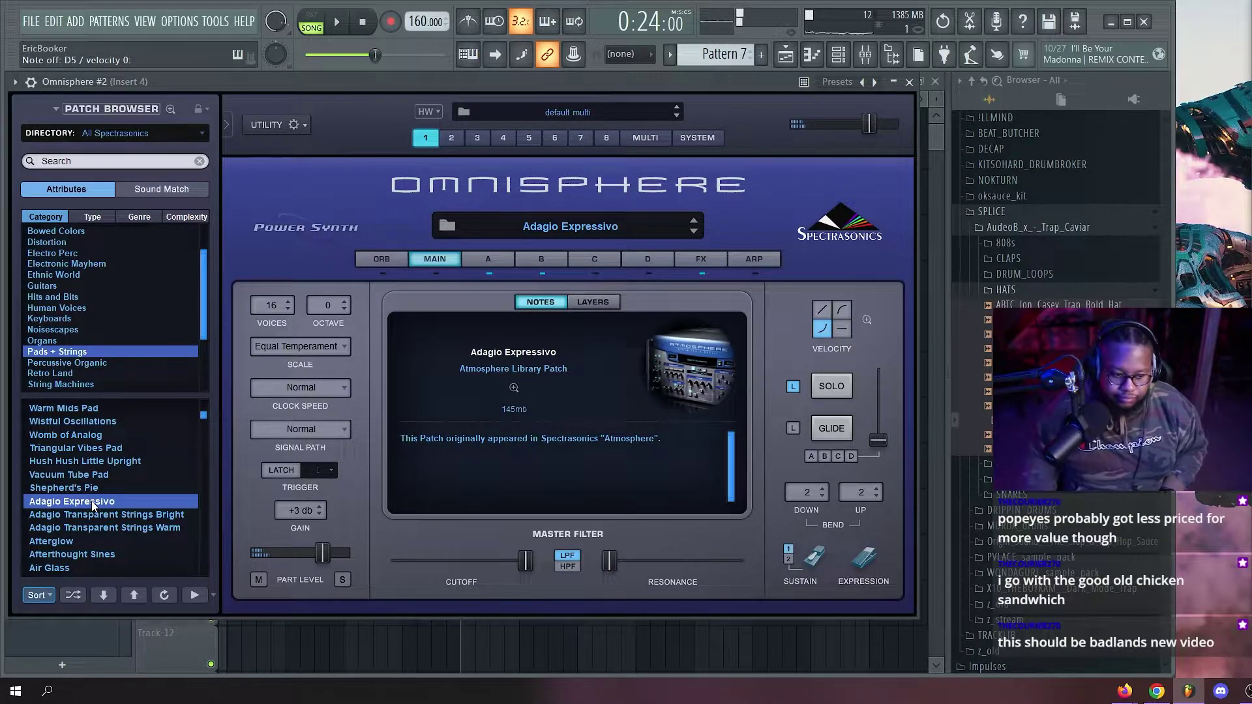
pyautogui.click(108, 515)
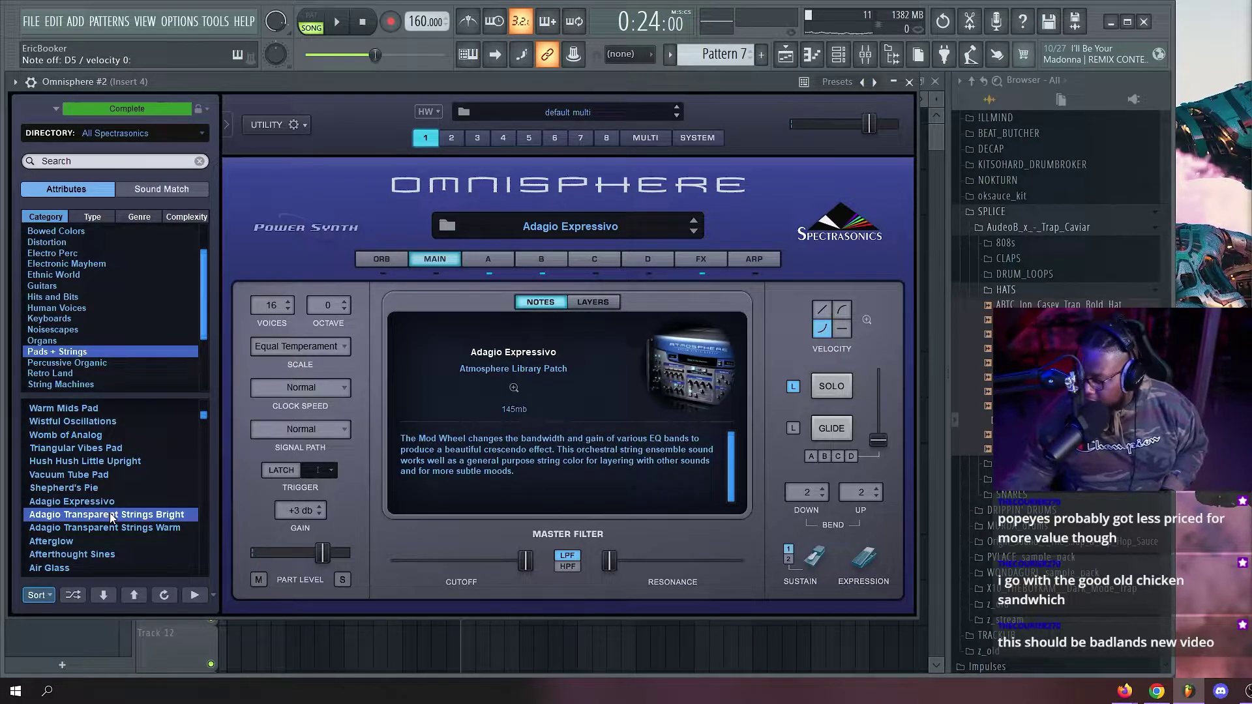
pyautogui.click(909, 82)
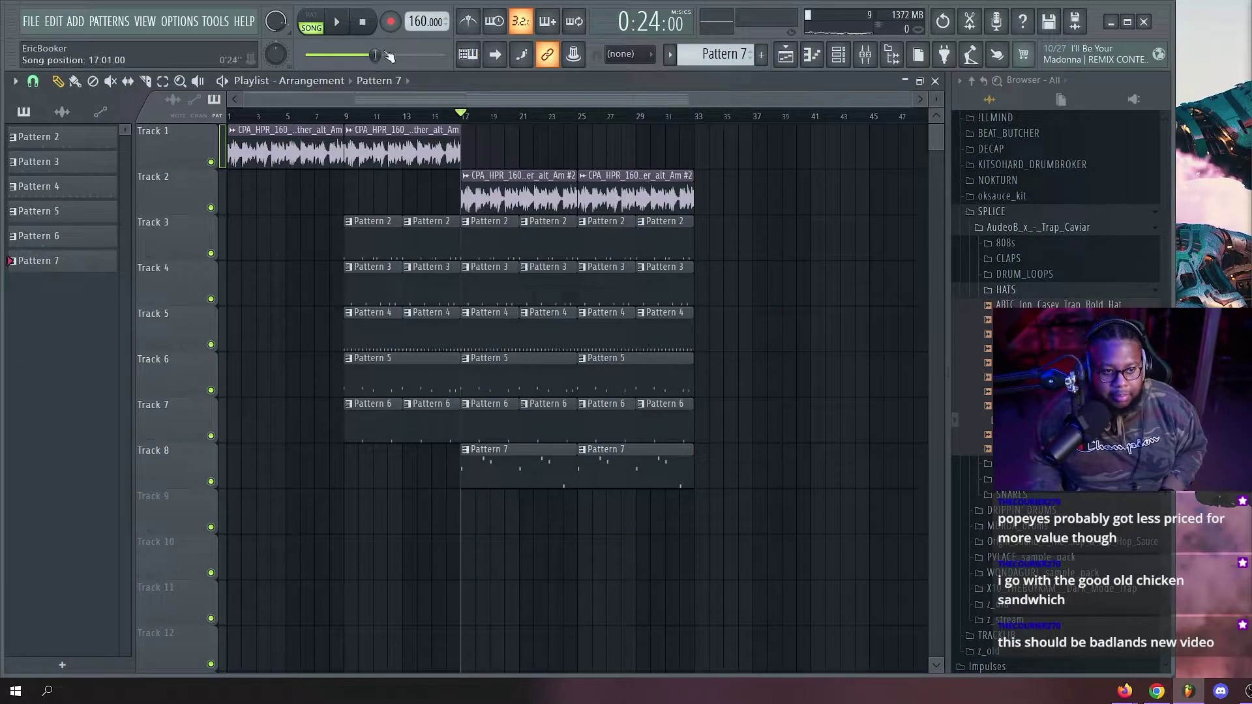
# Listen to the arrangement from bar 17, stop playback and move both Pattern 7 clips on Track 8 to bars 33 to 48.
pyautogui.click(337, 22)
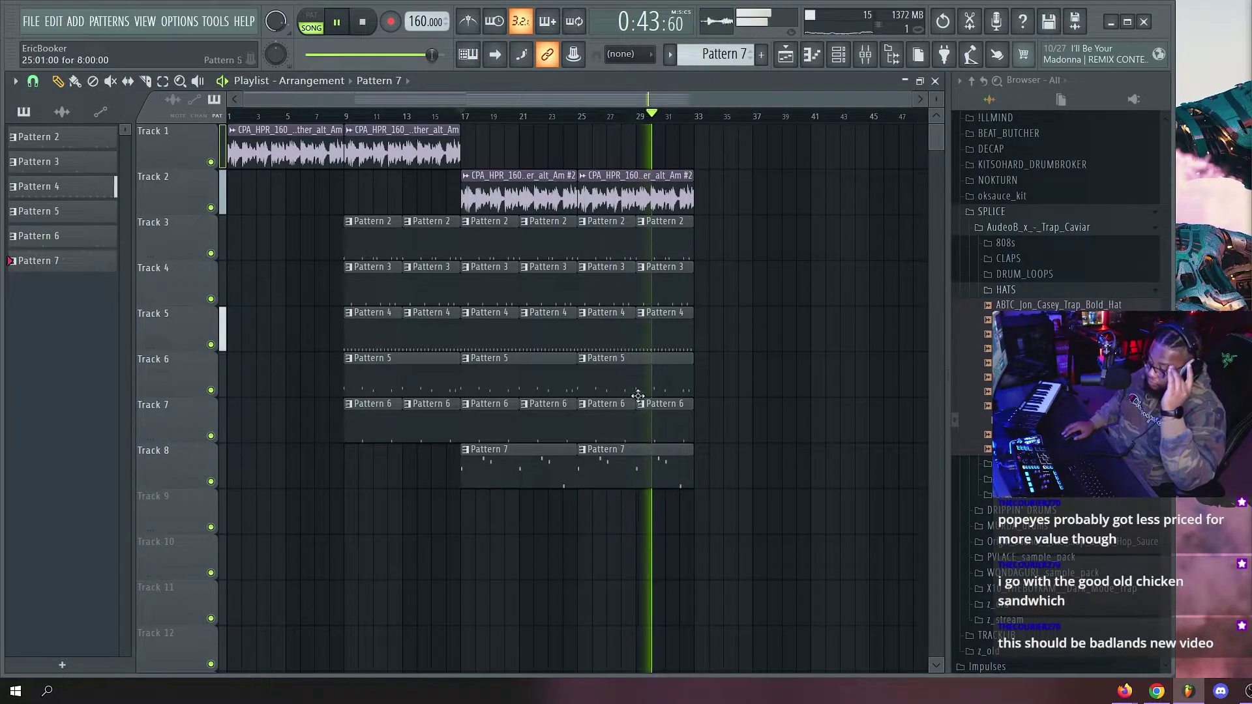
pyautogui.press('space')
pyautogui.moveTo(606, 447); pyautogui.dragTo(723, 448)
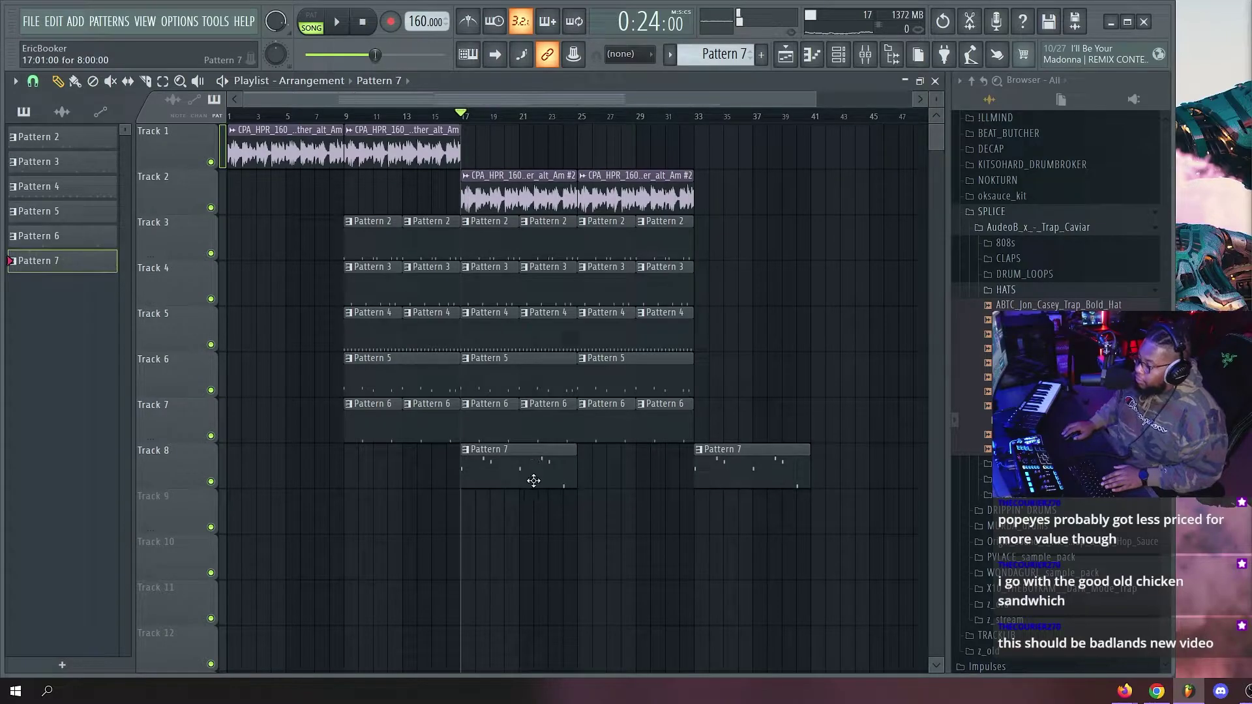
pyautogui.moveTo(521, 479); pyautogui.dragTo(864, 476)
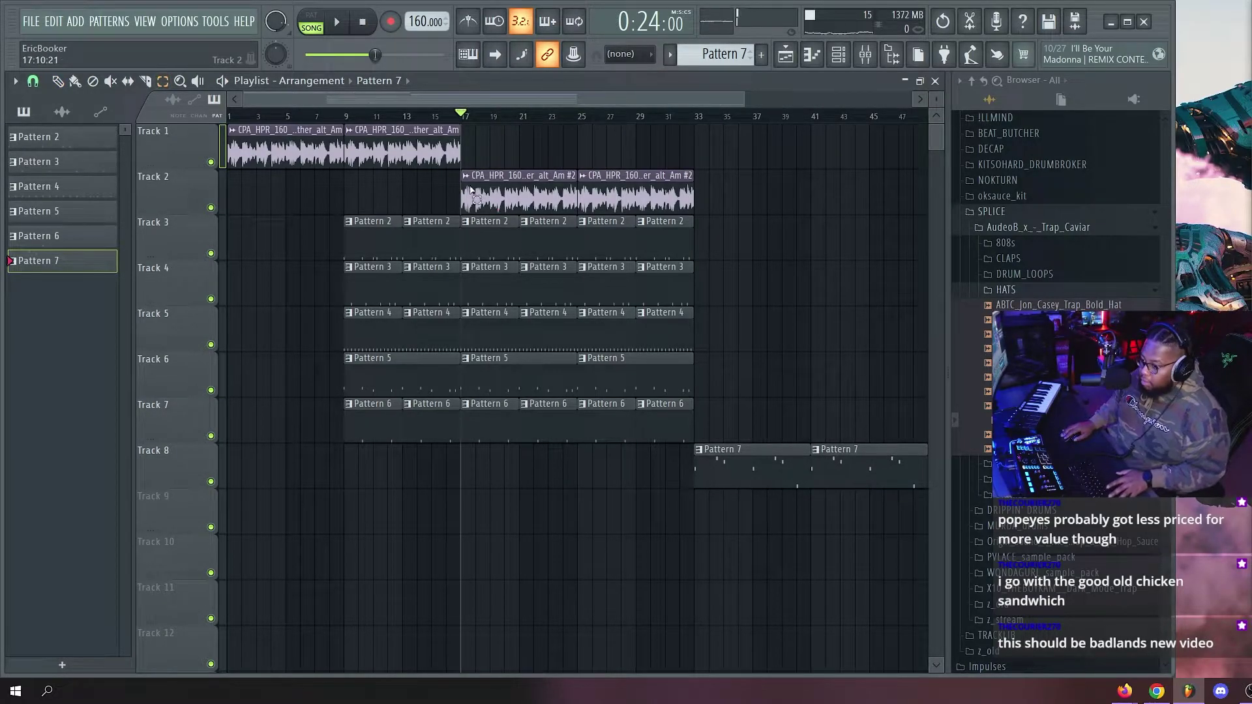
# Duplicate the clips on Tracks 2 to 7 from bars 17 to 32 into bars 33 to 48 and play from just before bar 33.
pyautogui.moveTo(469, 173); pyautogui.dragTo(663, 439)
pyautogui.hotkey('ctrl', 'b')
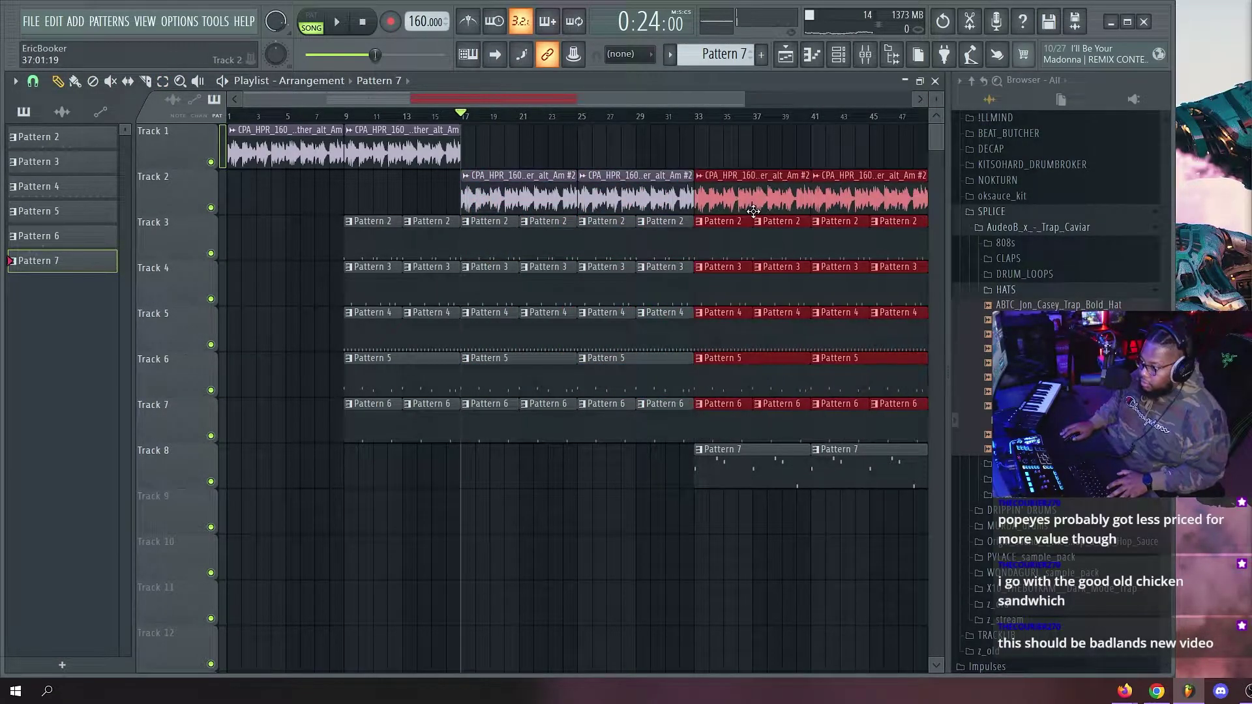
pyautogui.click(682, 150)
pyautogui.press('space')
pyautogui.rightClick(682, 149)
pyautogui.click(691, 116)
pyautogui.scroll(-2, 696, 121)
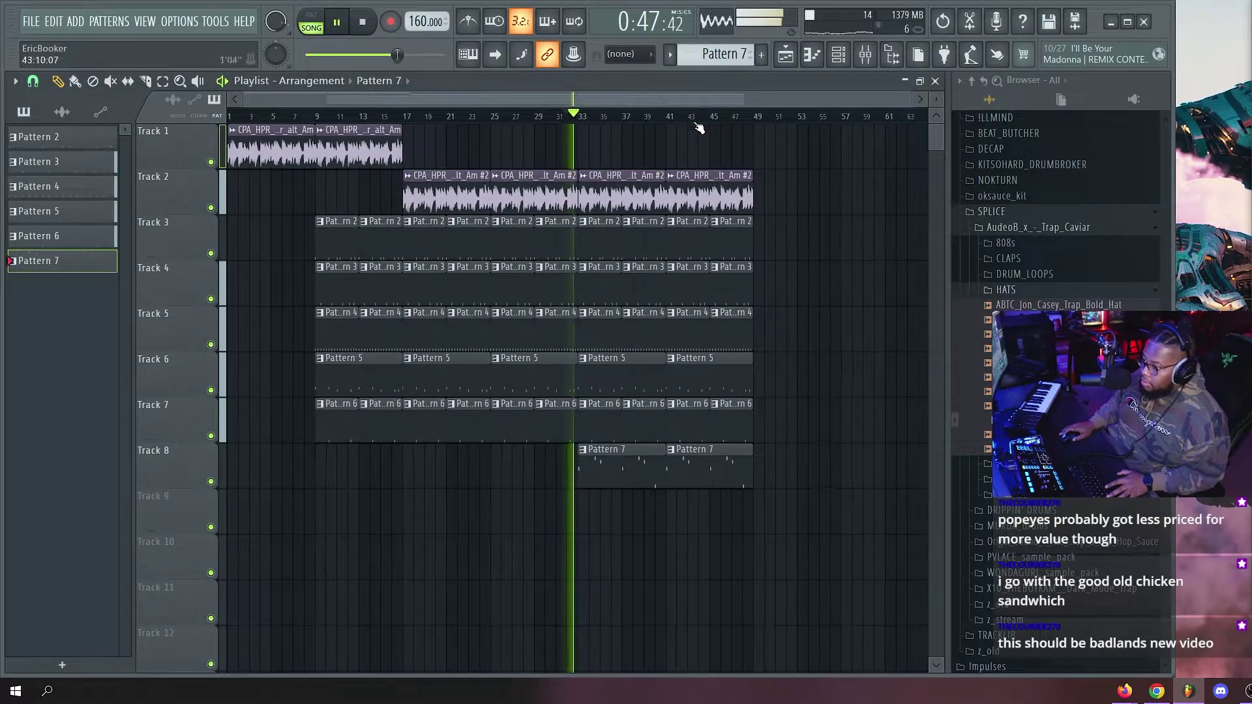
# Open Pattern 7's Omnisphere notes, nudge the first C5 note slightly earlier, check the C5 at bar 5 and return to the playlist.
pyautogui.doubleClick(601, 462)
pyautogui.scroll(3, 236, 118)
pyautogui.moveTo(541, 98); pyautogui.dragTo(76, 212)
pyautogui.scroll(3, 113, 118)
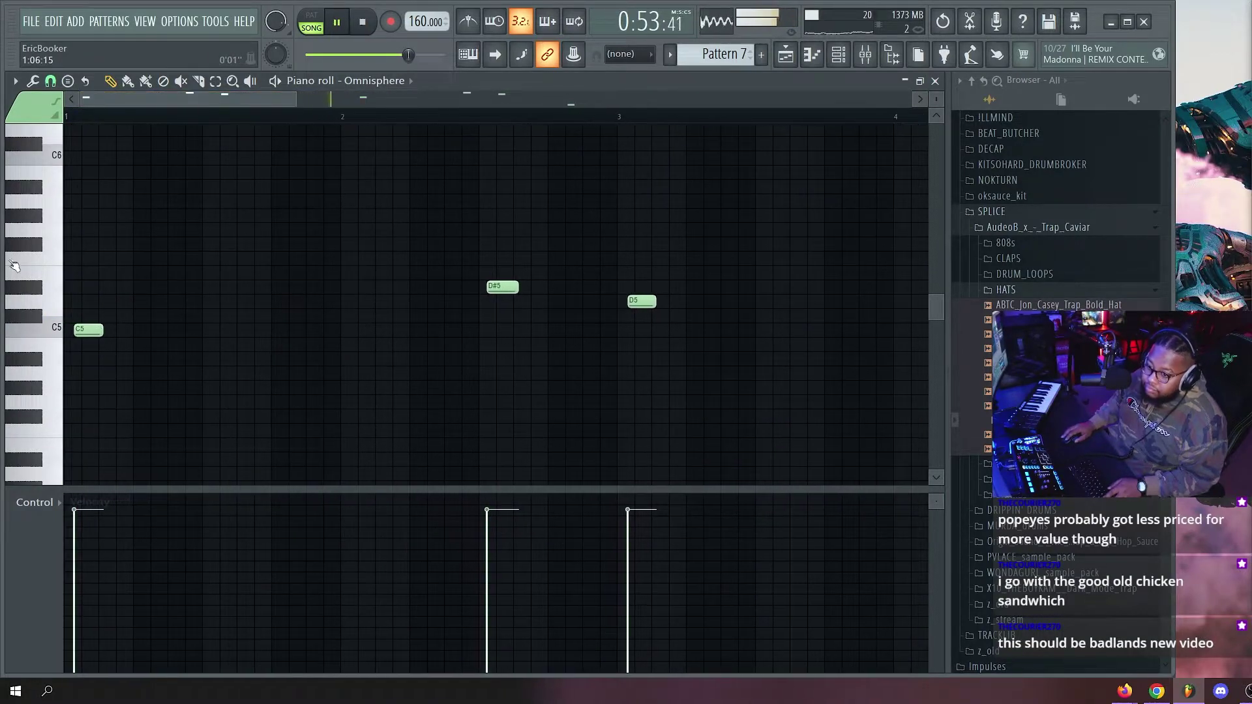
pyautogui.moveTo(87, 333); pyautogui.dragTo(84, 333)
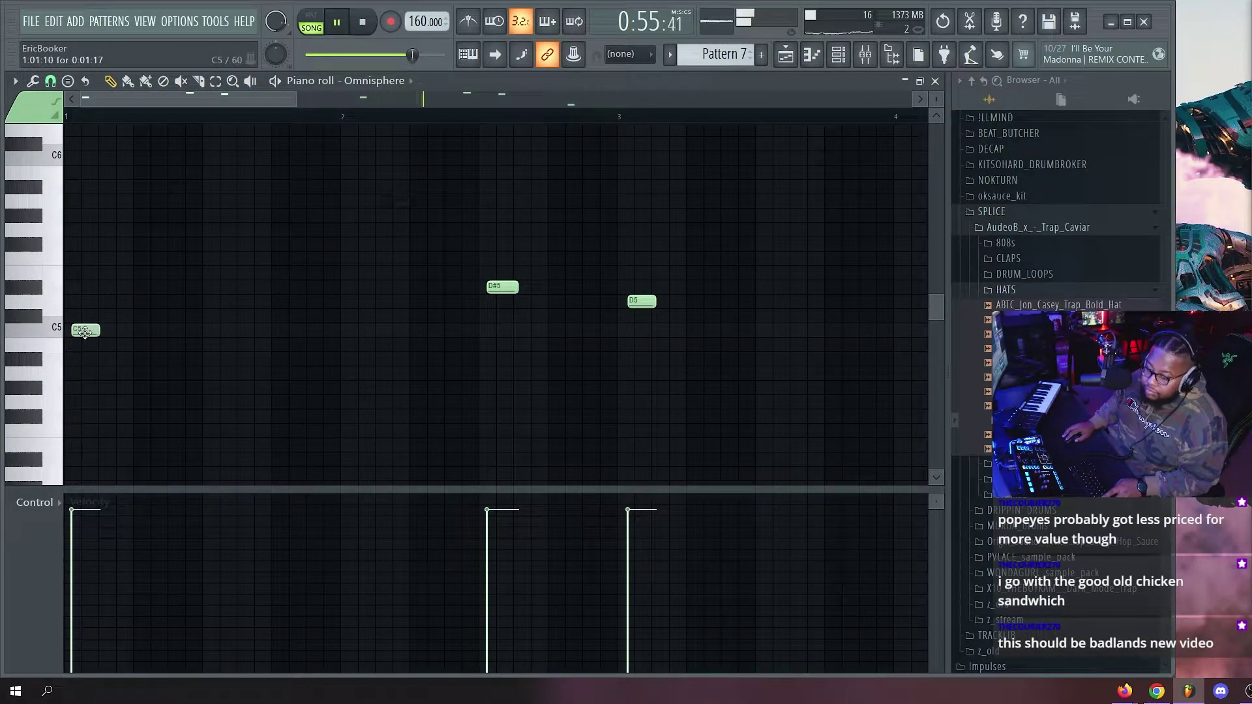
pyautogui.keyDown('ctrl'); pyautogui.scroll(-3, 254, 122); pyautogui.keyUp('ctrl')
pyautogui.scroll(3, 409, 128)
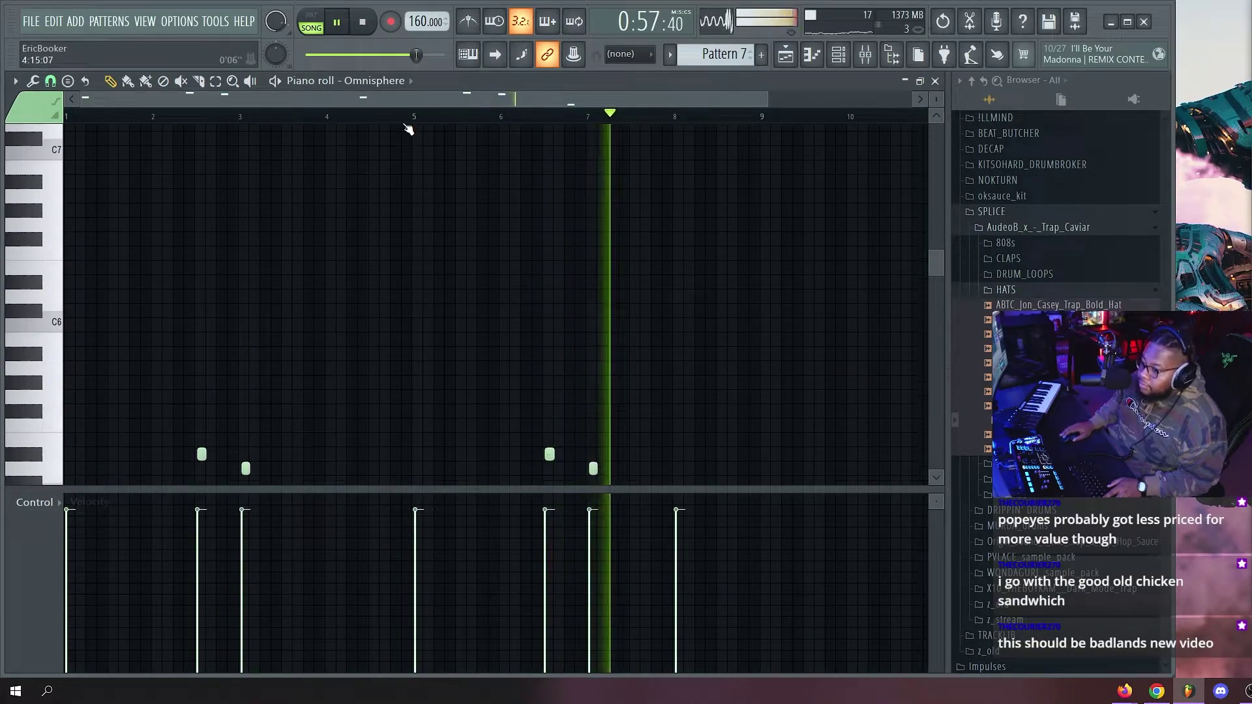
pyautogui.scroll(-3, 407, 173)
pyautogui.keyDown('ctrl'); pyautogui.scroll(3, 408, 174); pyautogui.keyUp('ctrl')
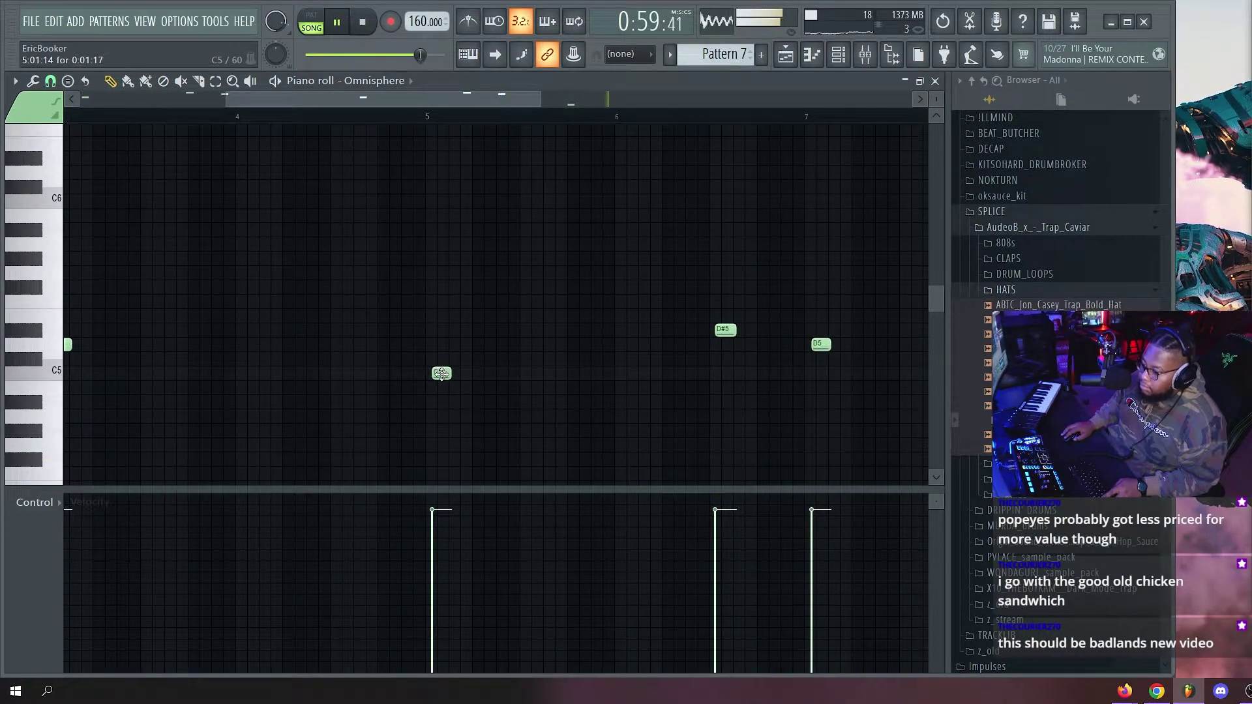
pyautogui.press('F5')
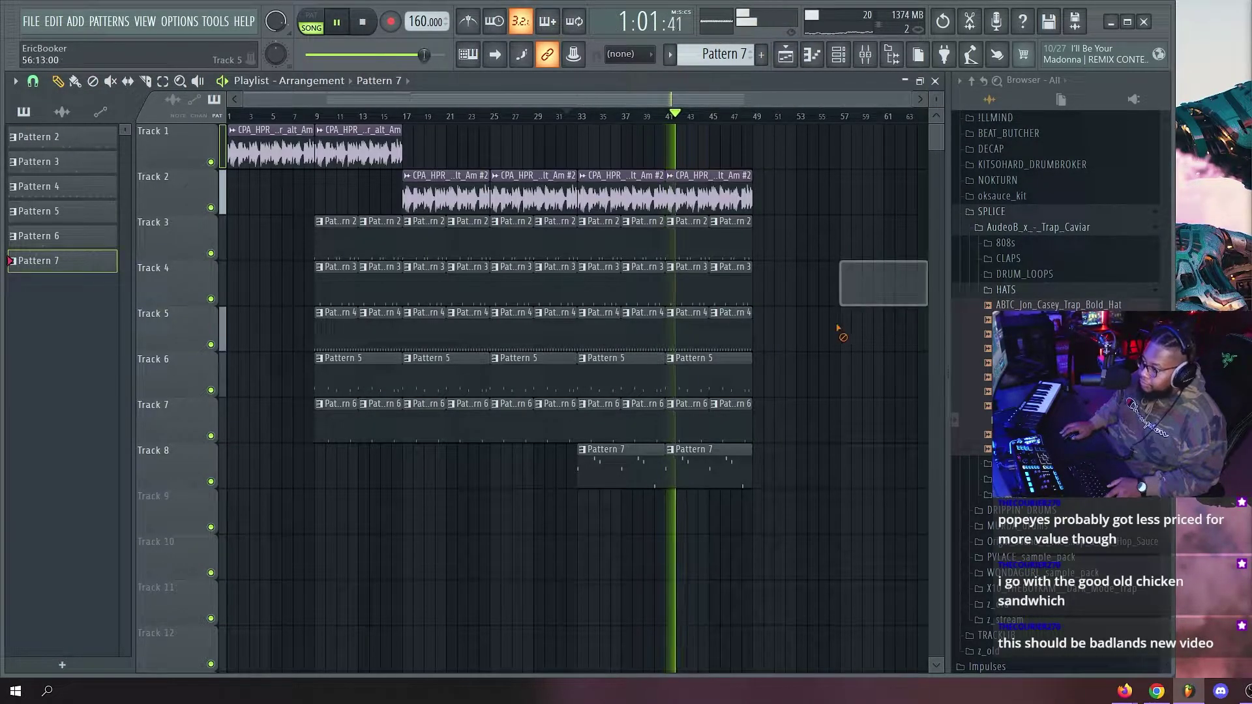
# Set the song position to bar 33 and stop playback.
pyautogui.scroll(2, 747, 116)
pyautogui.scroll(-2, 748, 117)
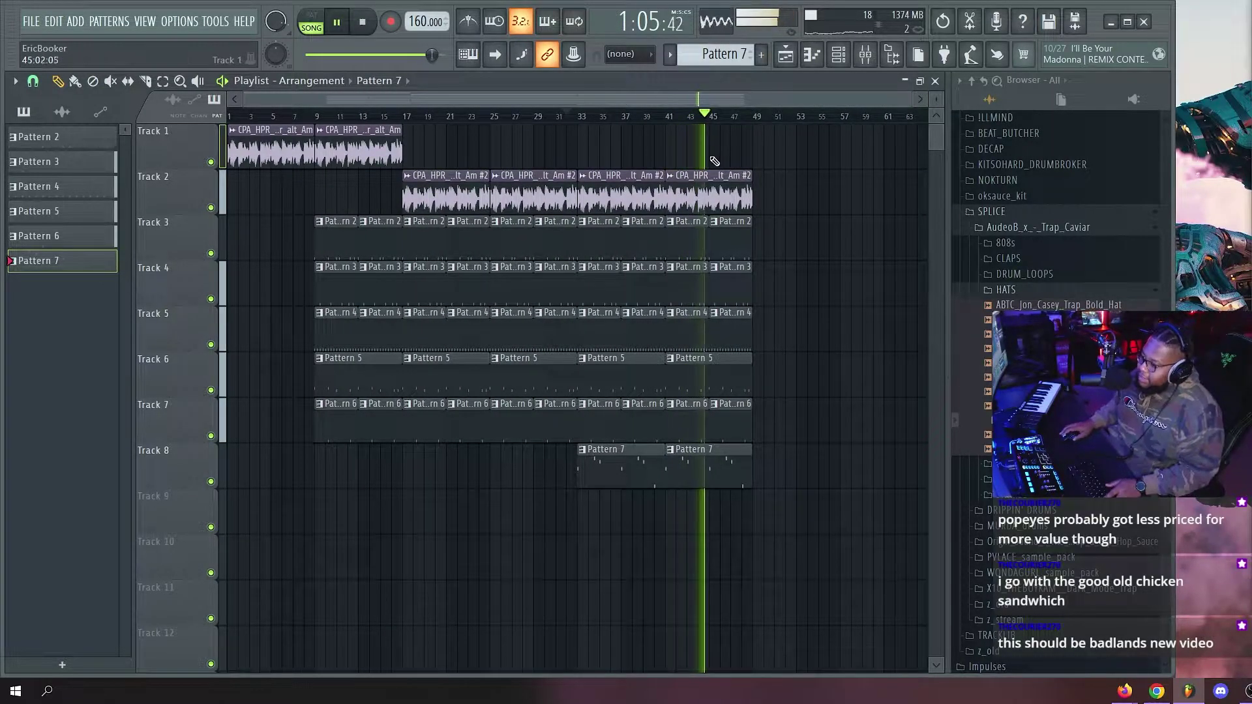
pyautogui.click(580, 118)
pyautogui.scroll(2, 605, 120)
pyautogui.press('space')
pyautogui.rightClick(615, 156)
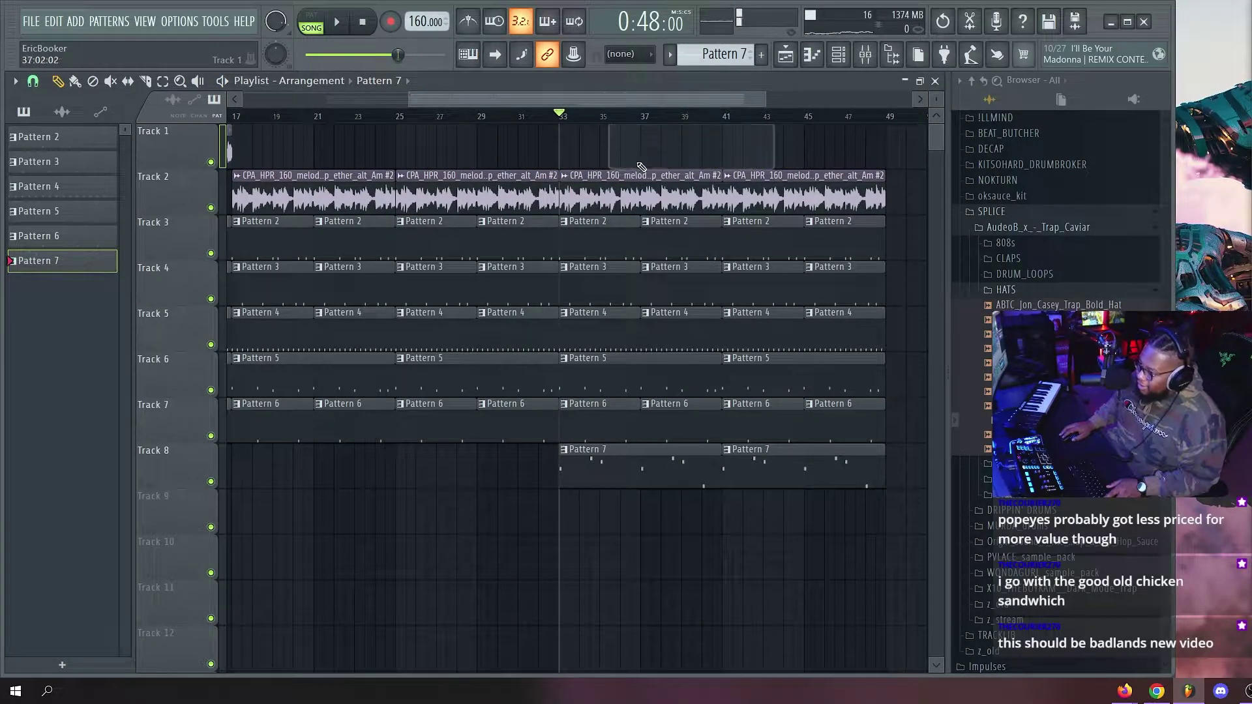
# Select all pattern clips on Tracks 3 to 8 and shift them down one track, leaving Track 3 empty.
pyautogui.moveTo(221, 228); pyautogui.dragTo(216, 495)
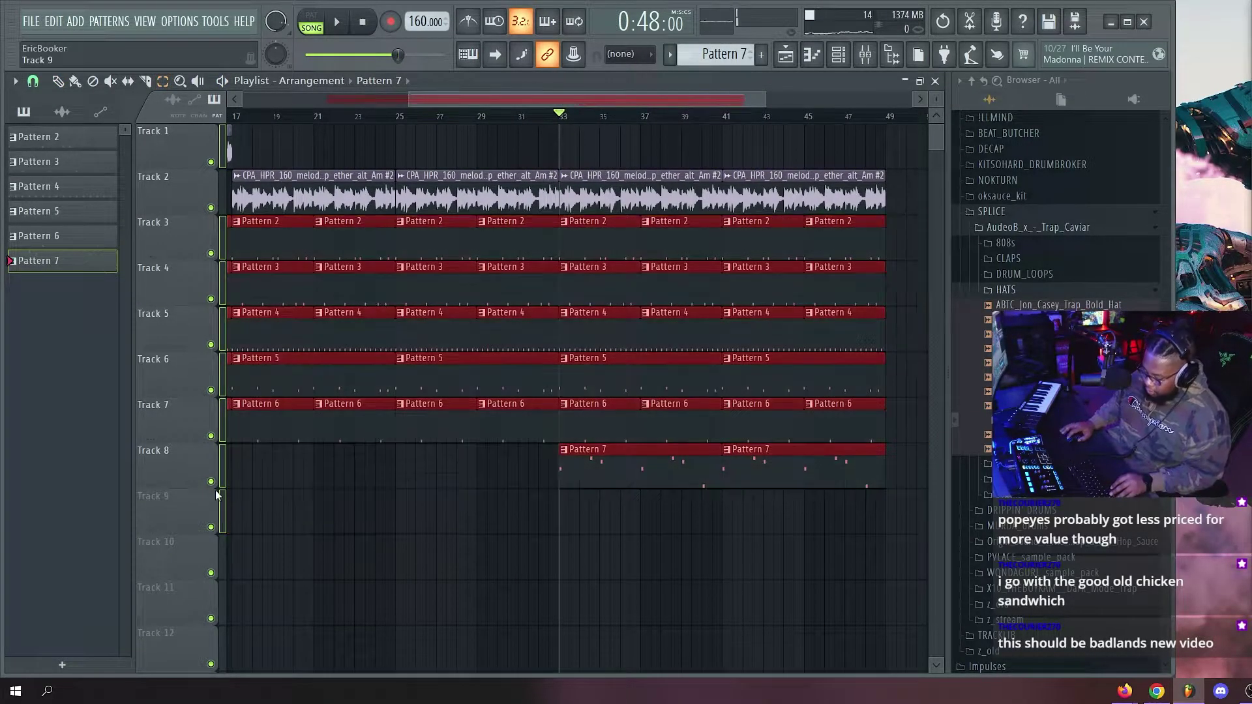
pyautogui.hotkey('shift', 'Down')
pyautogui.hotkey('shift', 'Down')
pyautogui.hotkey('shift', 'Up')
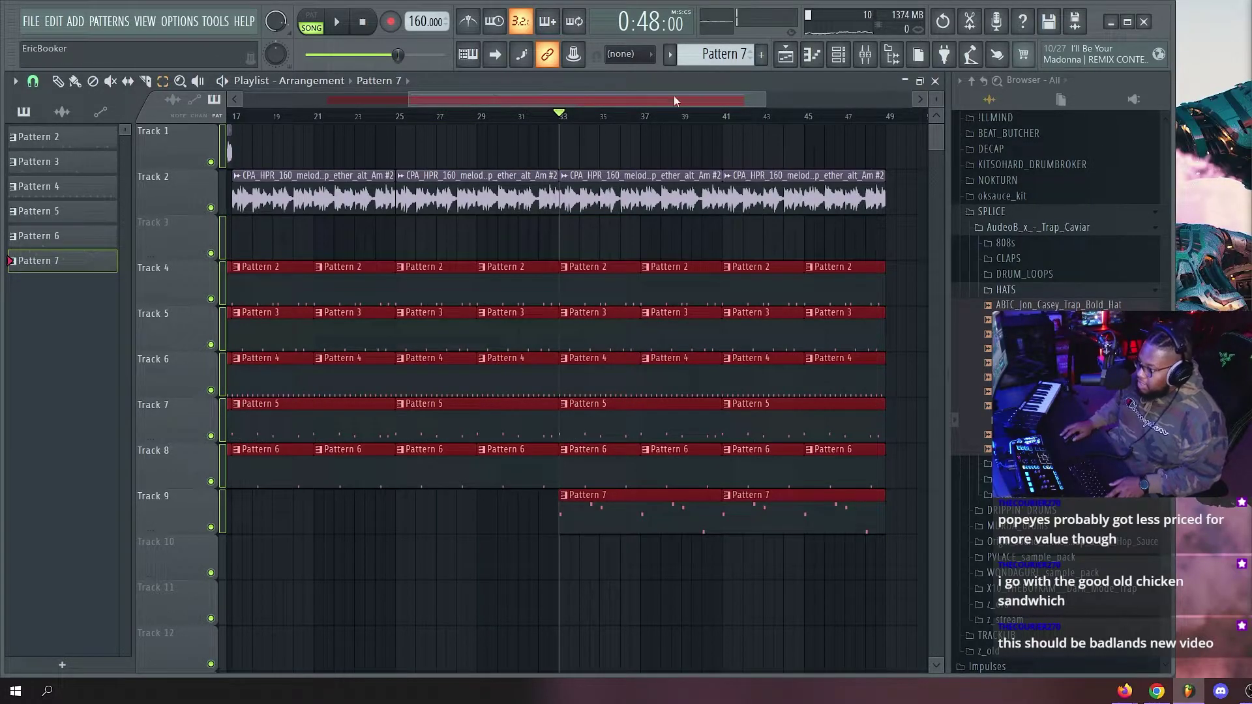
pyautogui.click(658, 136)
# Select the Track 2 melody loop clips in bars 33 to 48 and show all channels in the channel rack.
pyautogui.moveTo(613, 158); pyautogui.dragTo(871, 197)
pyautogui.press('F6')
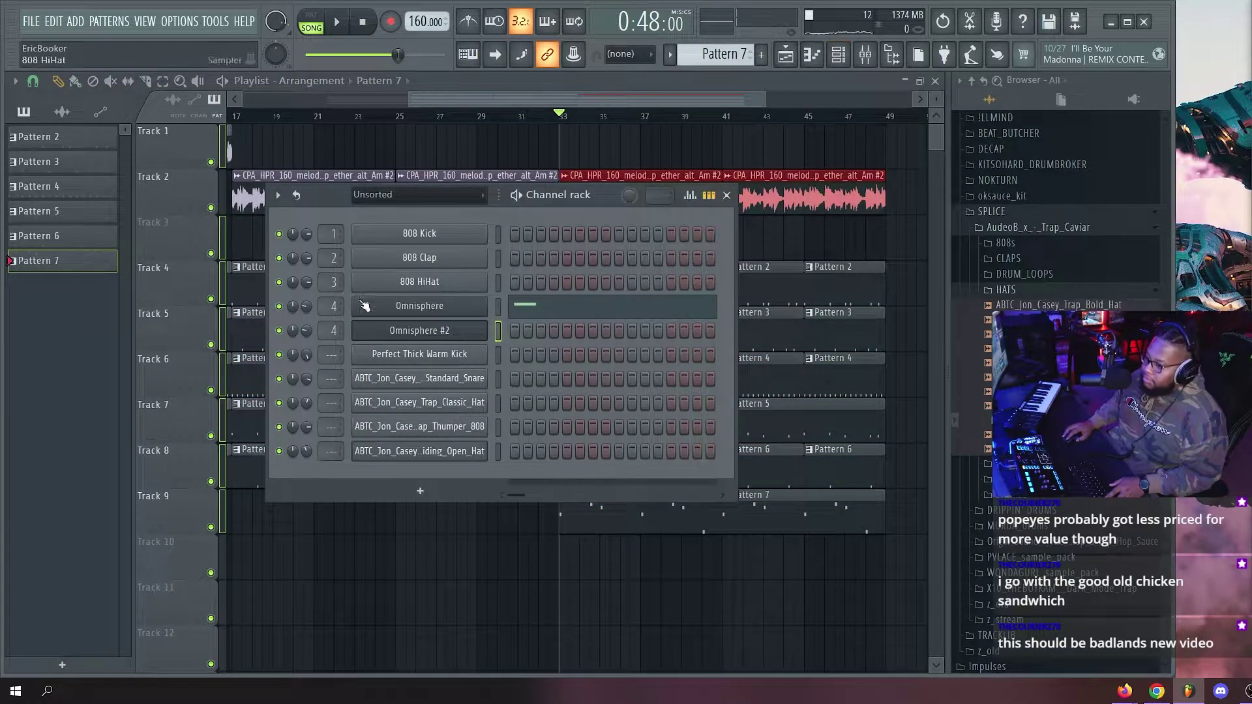
pyautogui.doubleClick(325, 330)
pyautogui.press('F6')
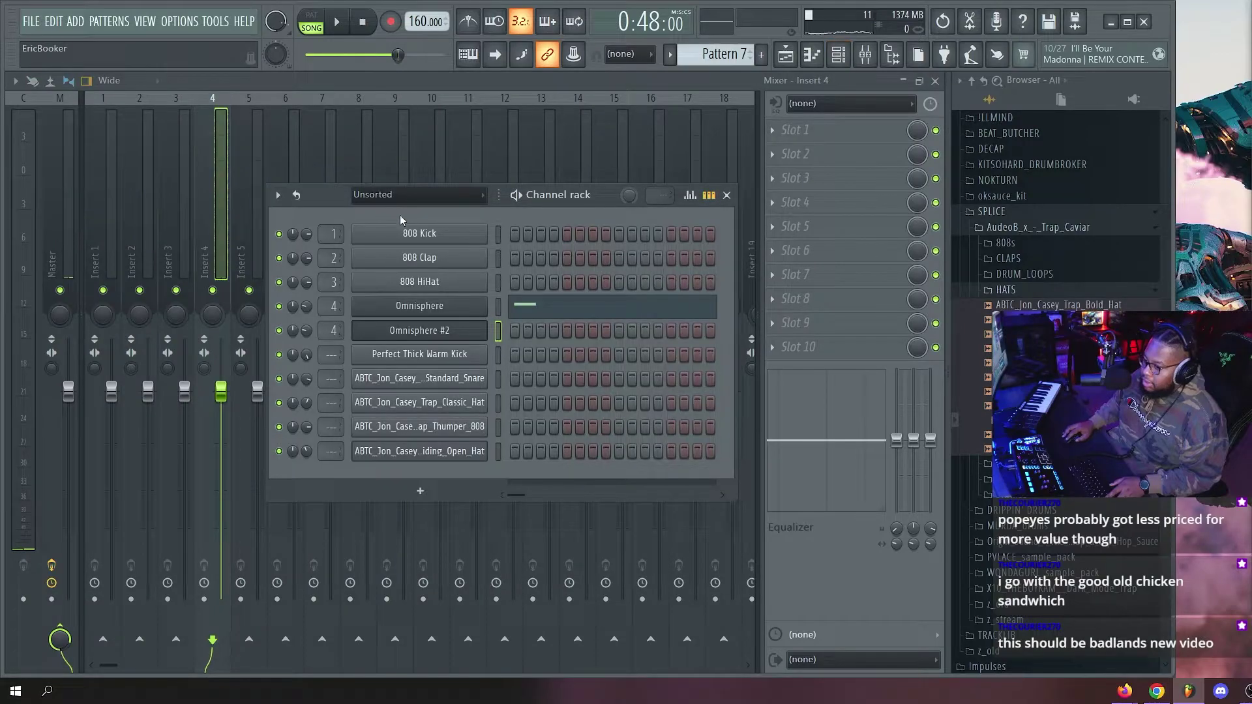
pyautogui.click(402, 196)
pyautogui.click(401, 214)
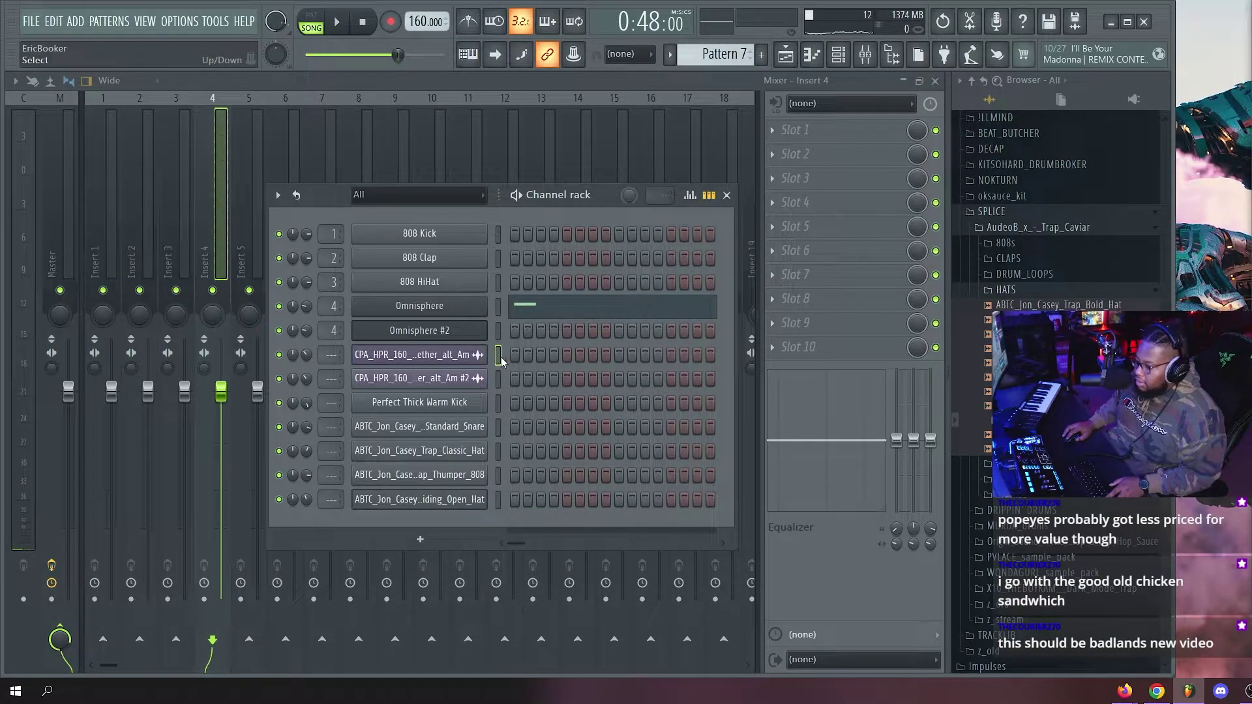
# Open the CPA_HPR_160_melody_loop_ether_alt_Am #2 channel and route it to mixer Insert 1.
pyautogui.click(443, 380)
pyautogui.press('F6')
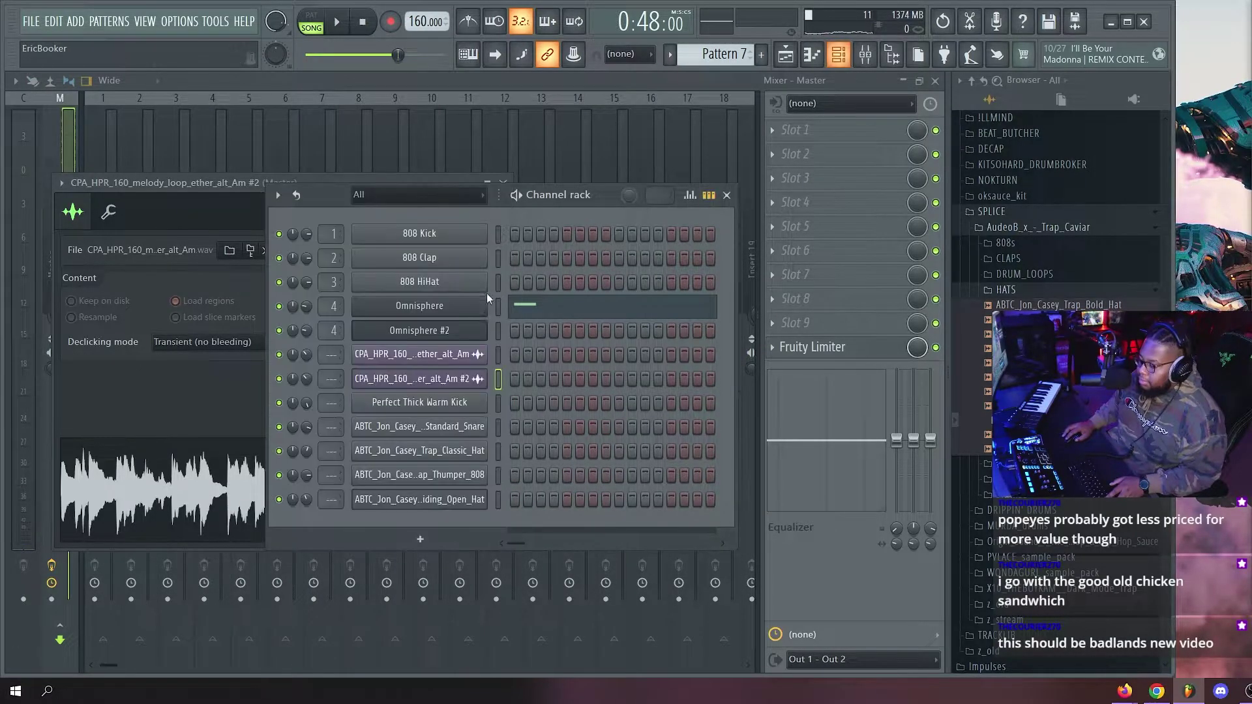
pyautogui.doubleClick(330, 380)
pyautogui.moveTo(330, 379); pyautogui.dragTo(330, 373)
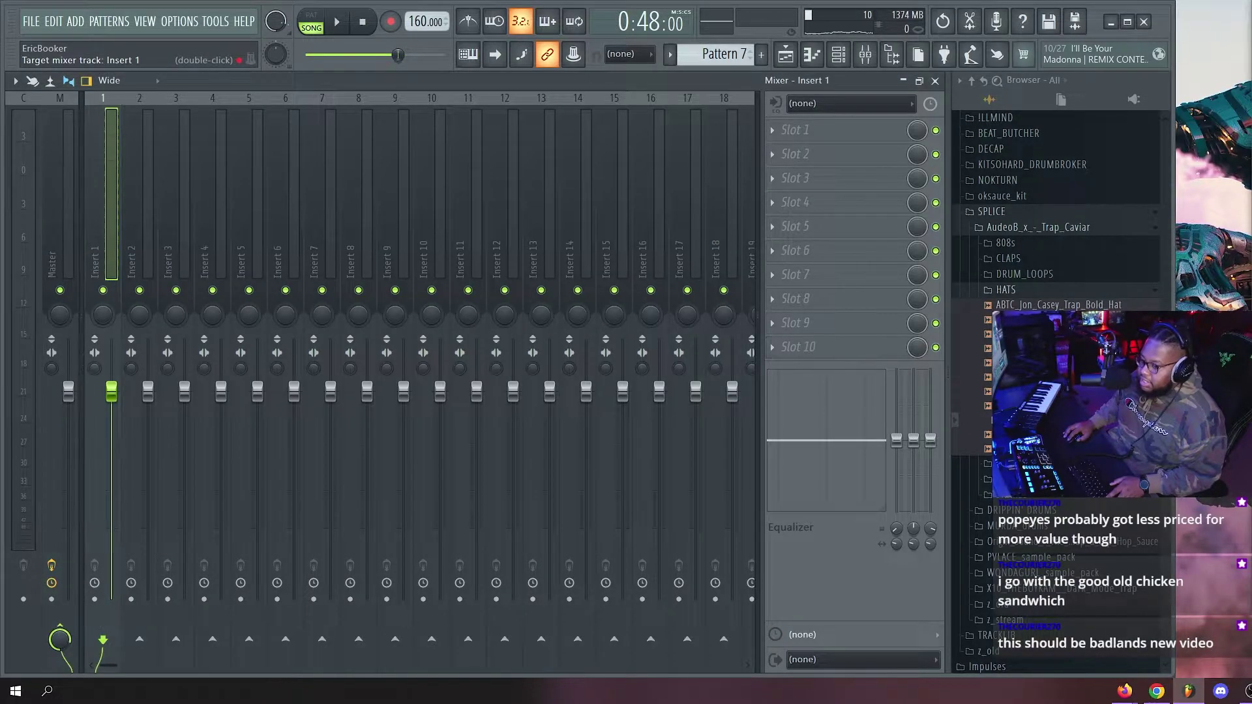
# Load Fruity Love Philter in Insert 1's first effect slot with a triple low-pass filter, 27% cutoff and lowered resonance.
pyautogui.click(867, 130)
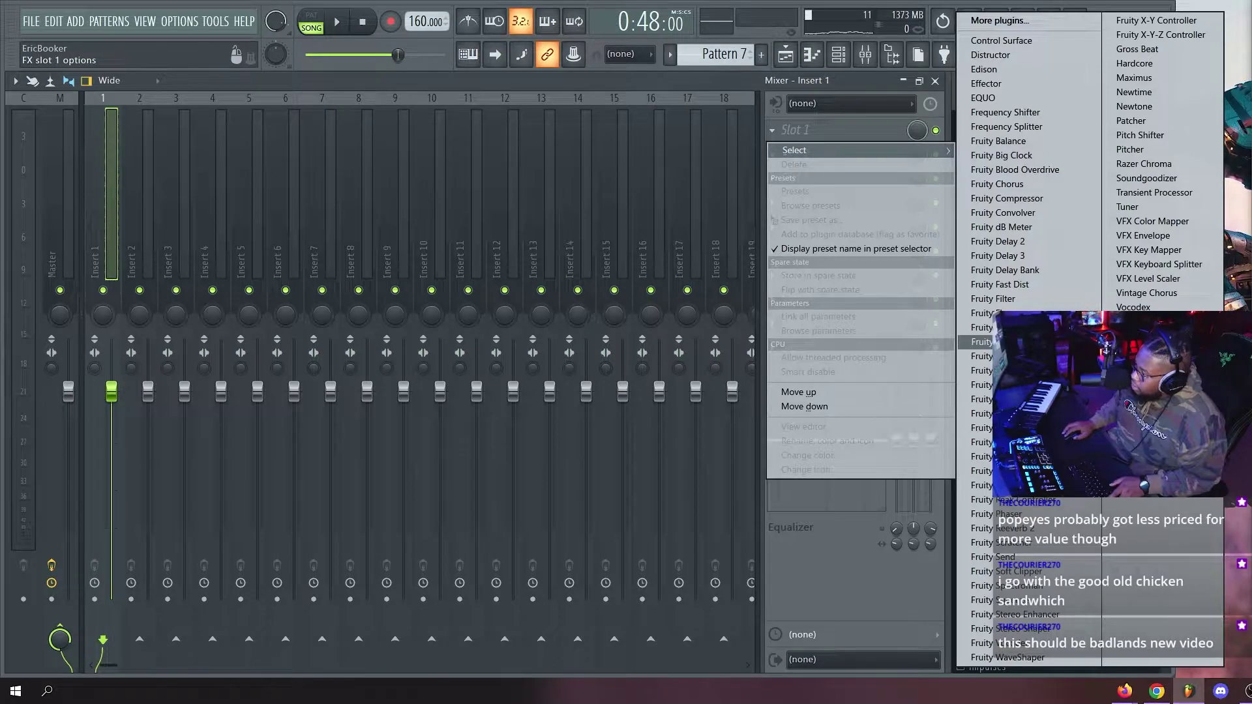
pyautogui.click(981, 385)
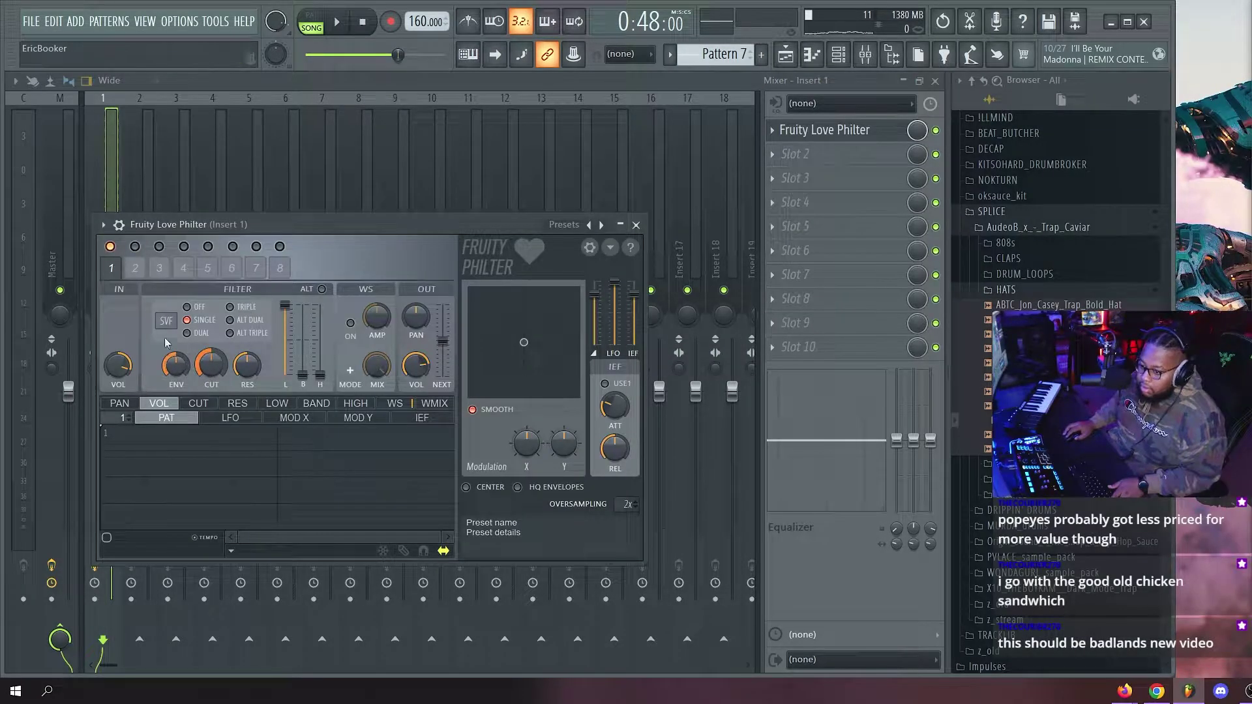
pyautogui.moveTo(166, 321); pyautogui.dragTo(166, 307)
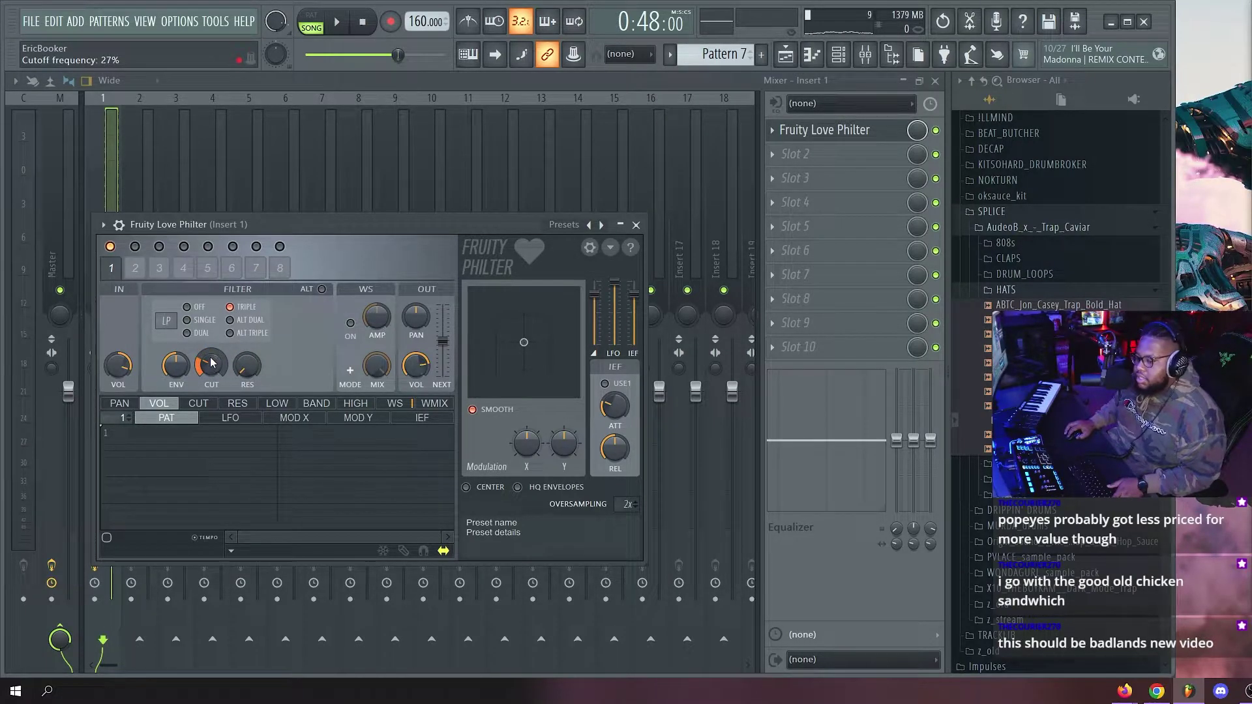
# Play from bar 33 with Fruity Love Philter active, bypass it and replay for comparison, stop and return to the playlist.
pyautogui.press('F5')
pyautogui.press('space')
pyautogui.press('F9')
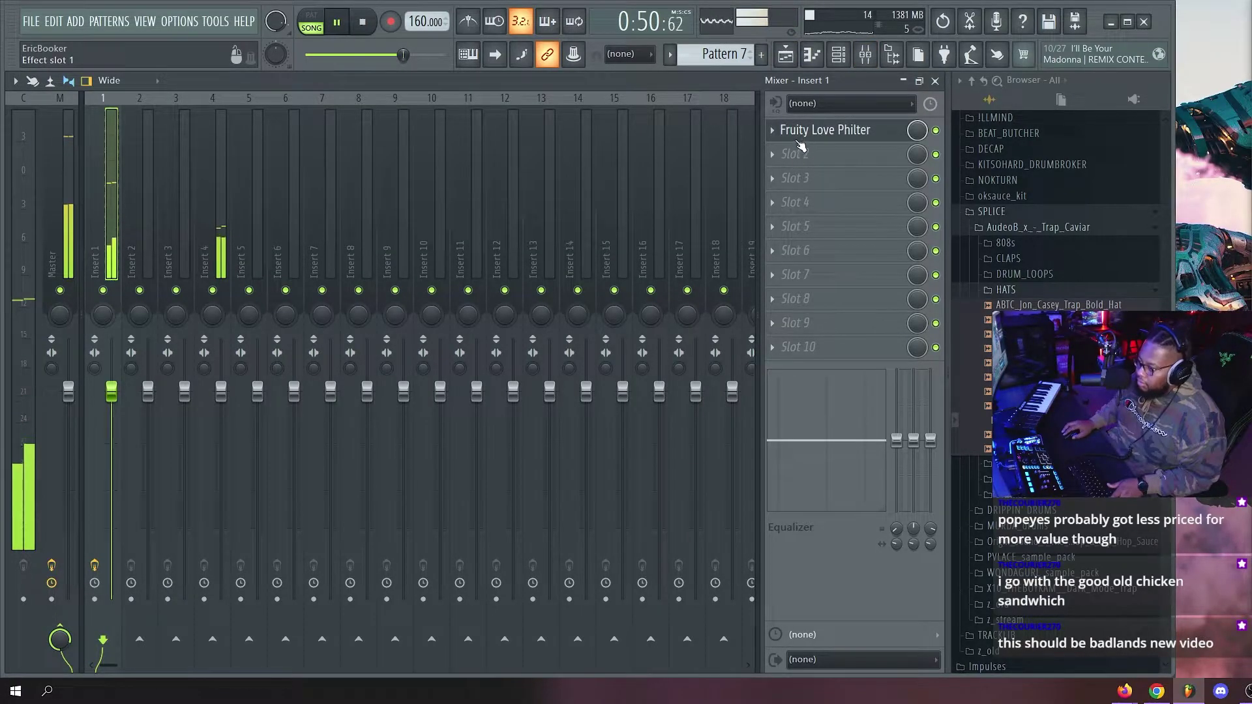
pyautogui.press('space')
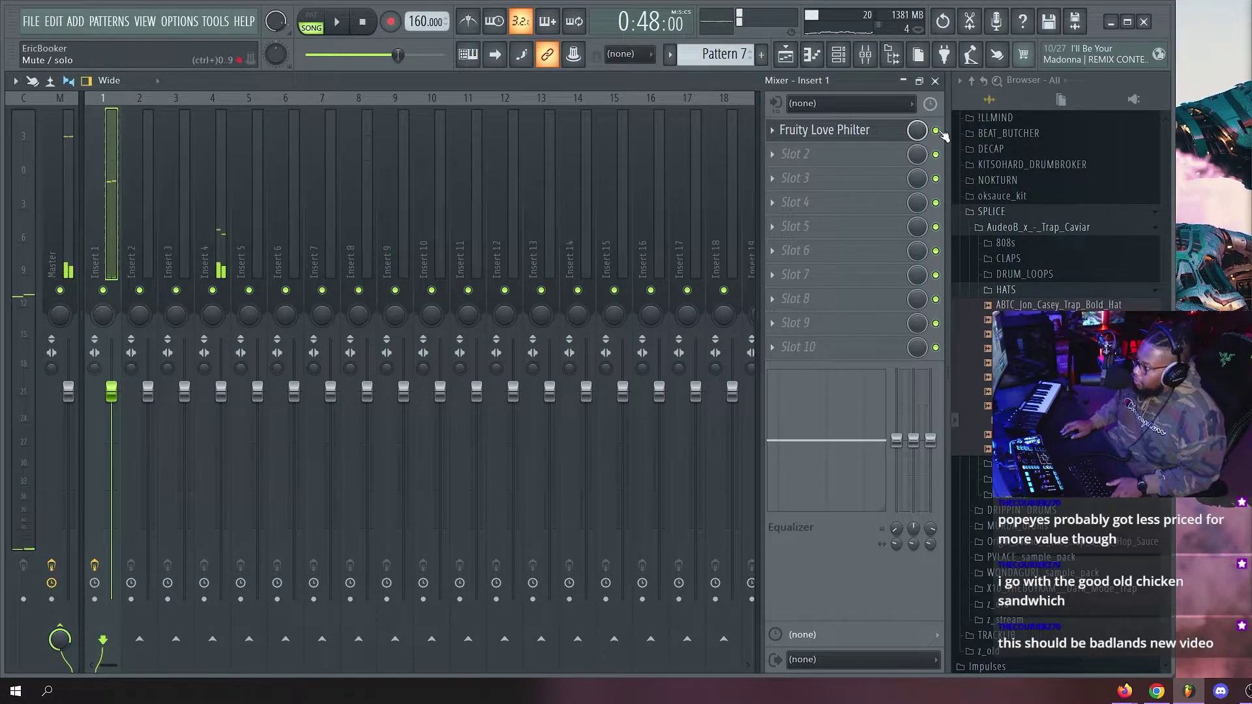
pyautogui.press('space')
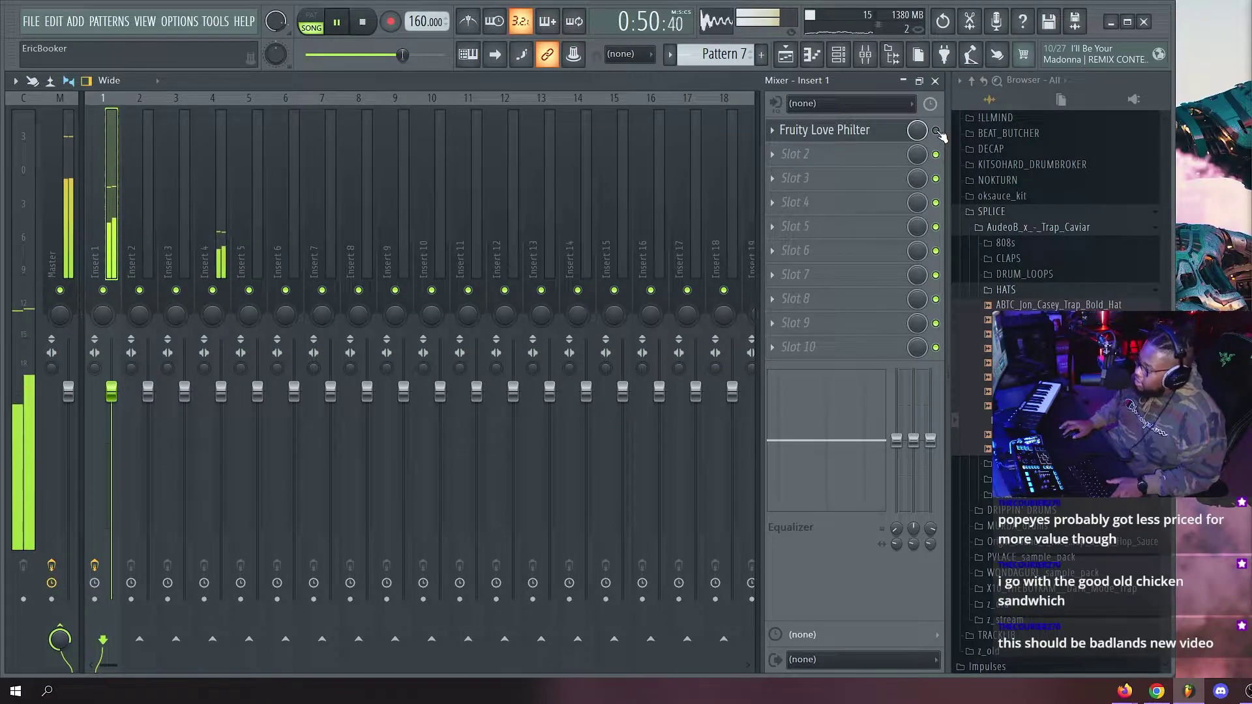
pyautogui.press('space')
pyautogui.press('F5')
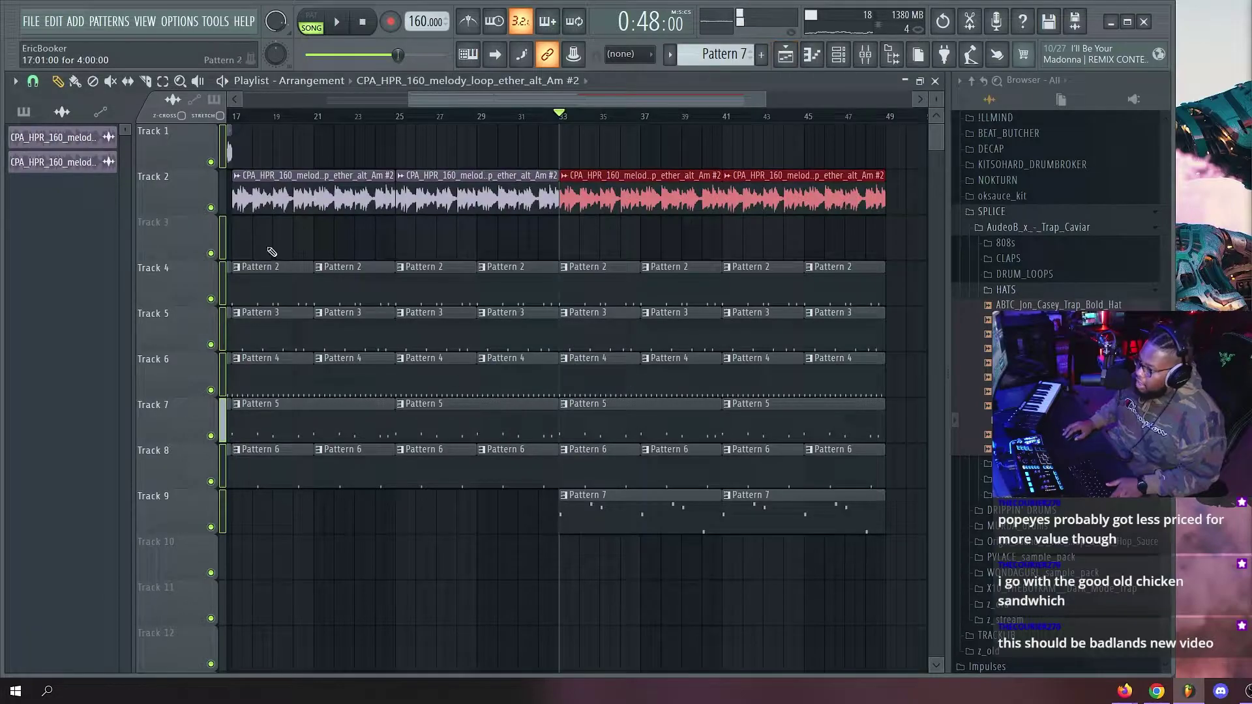
# Play Track 2 on its own from bar 33 and turn Fruity Love Philter in Insert 1 back on.
pyautogui.press('space')
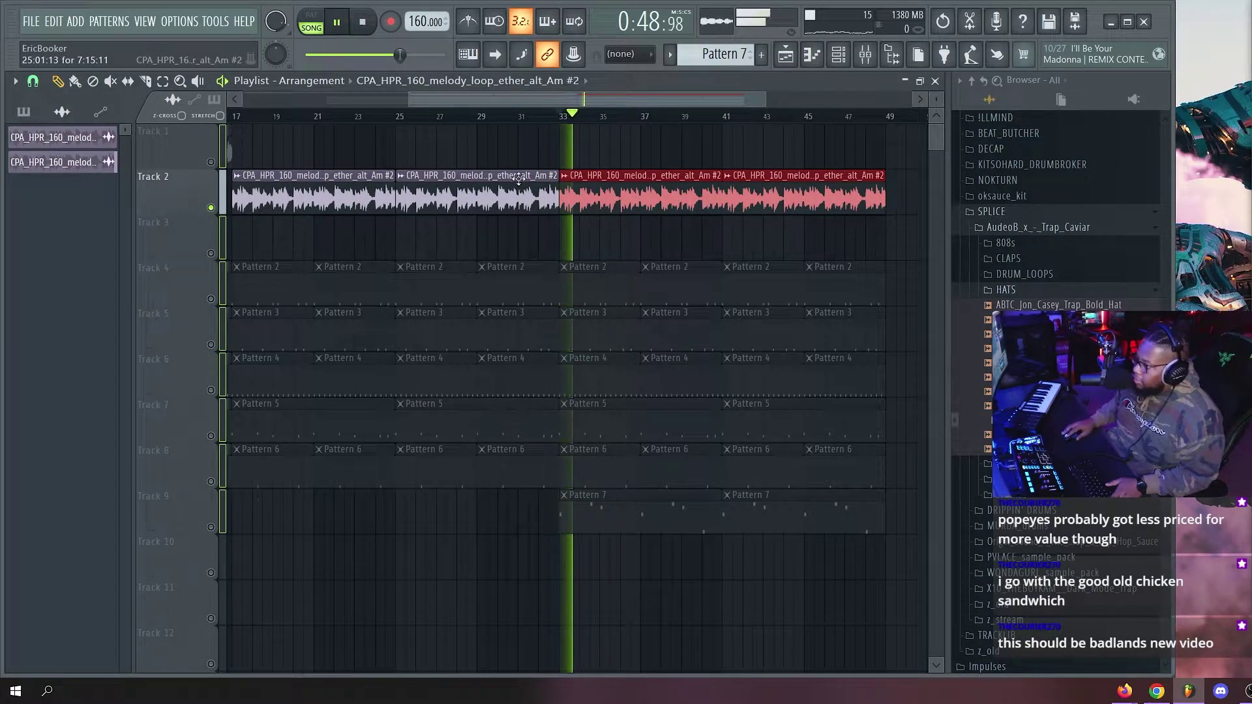
pyautogui.press('F9')
pyautogui.click(936, 131)
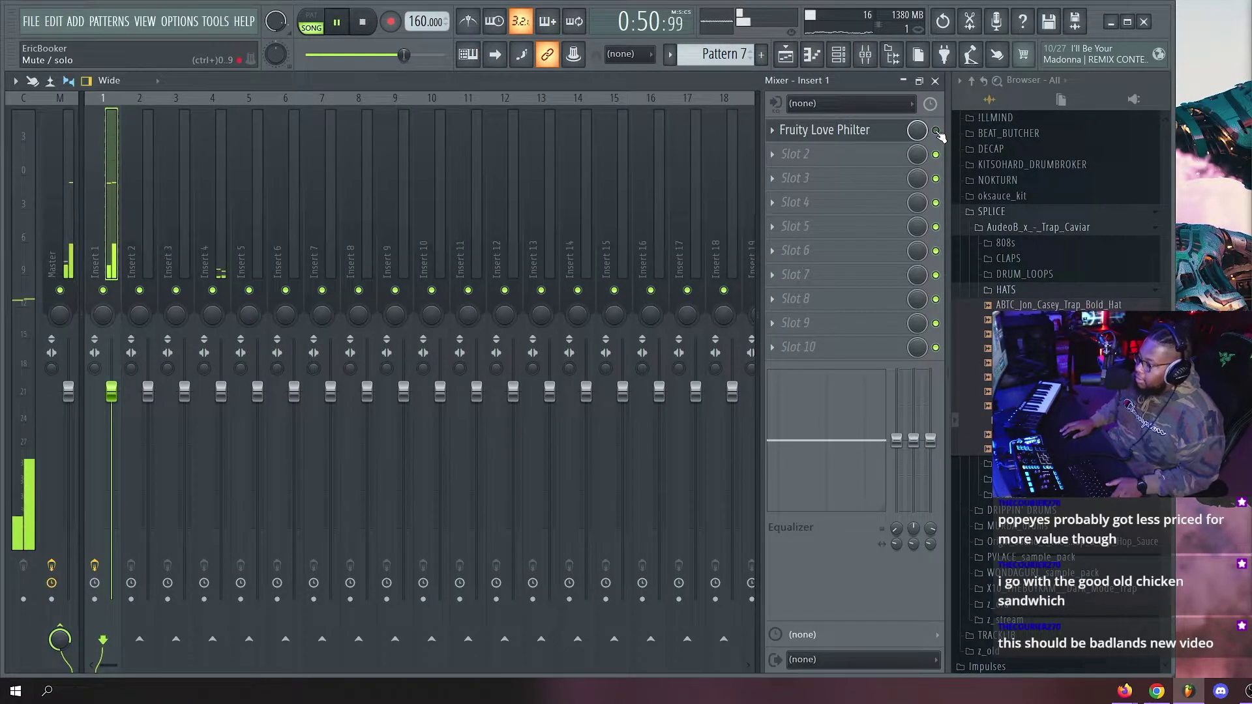
pyautogui.press('F5')
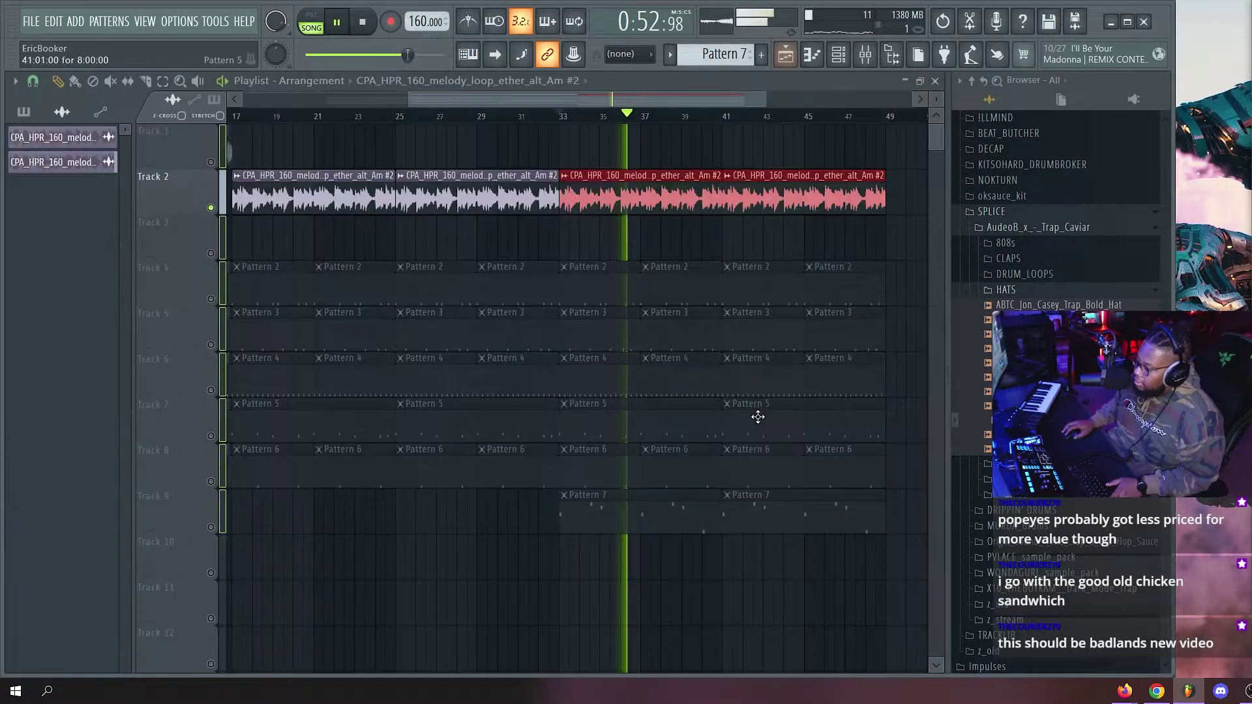
# Select bars 33 to 41 and create an automation clip for Fruity Love Philter's mix level in Insert 1.
pyautogui.click(831, 233)
pyautogui.rightClick(830, 233)
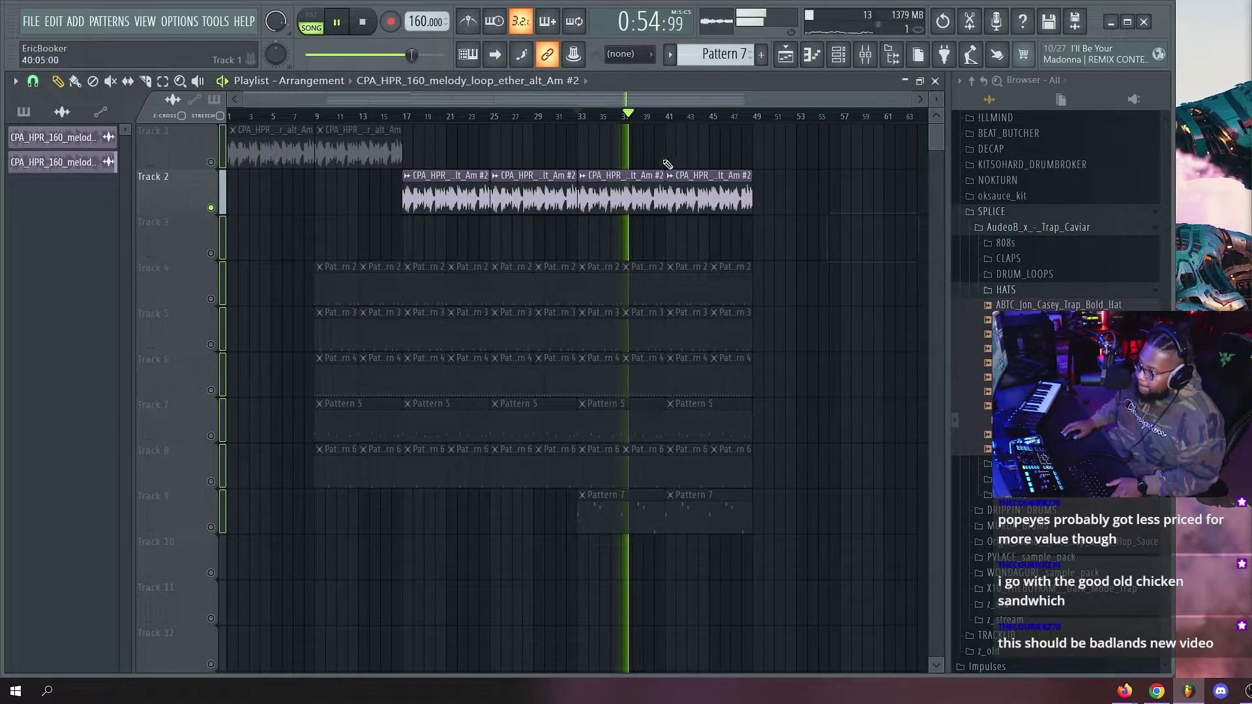
pyautogui.scroll(1, 707, 120)
pyautogui.click(540, 119)
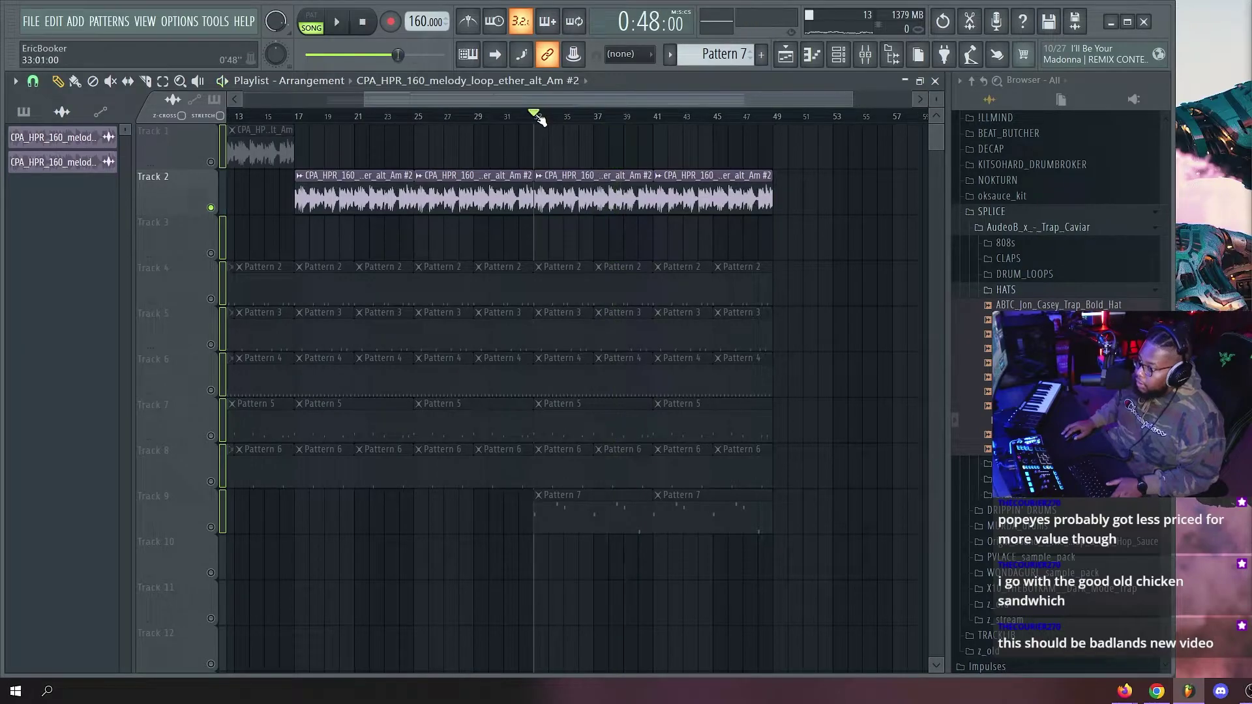
pyautogui.press('space')
pyautogui.moveTo(540, 119); pyautogui.dragTo(649, 122)
pyautogui.press('F9')
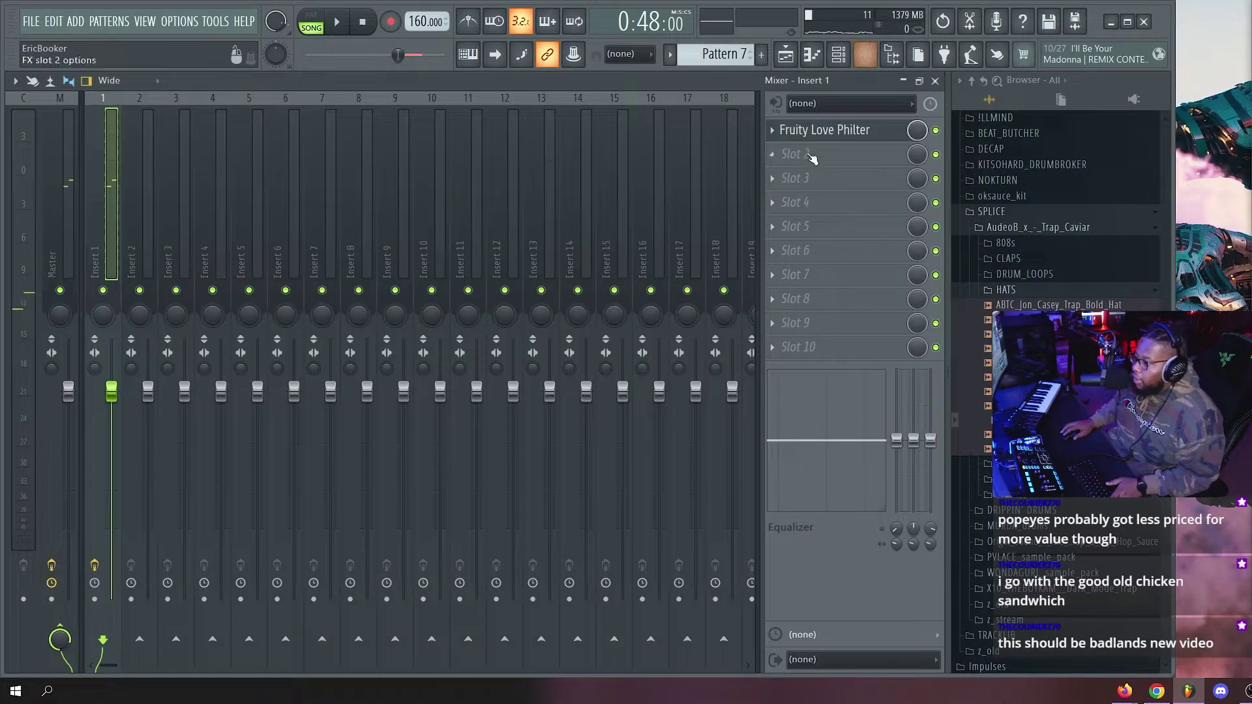
pyautogui.rightClick(917, 129)
pyautogui.click(972, 244)
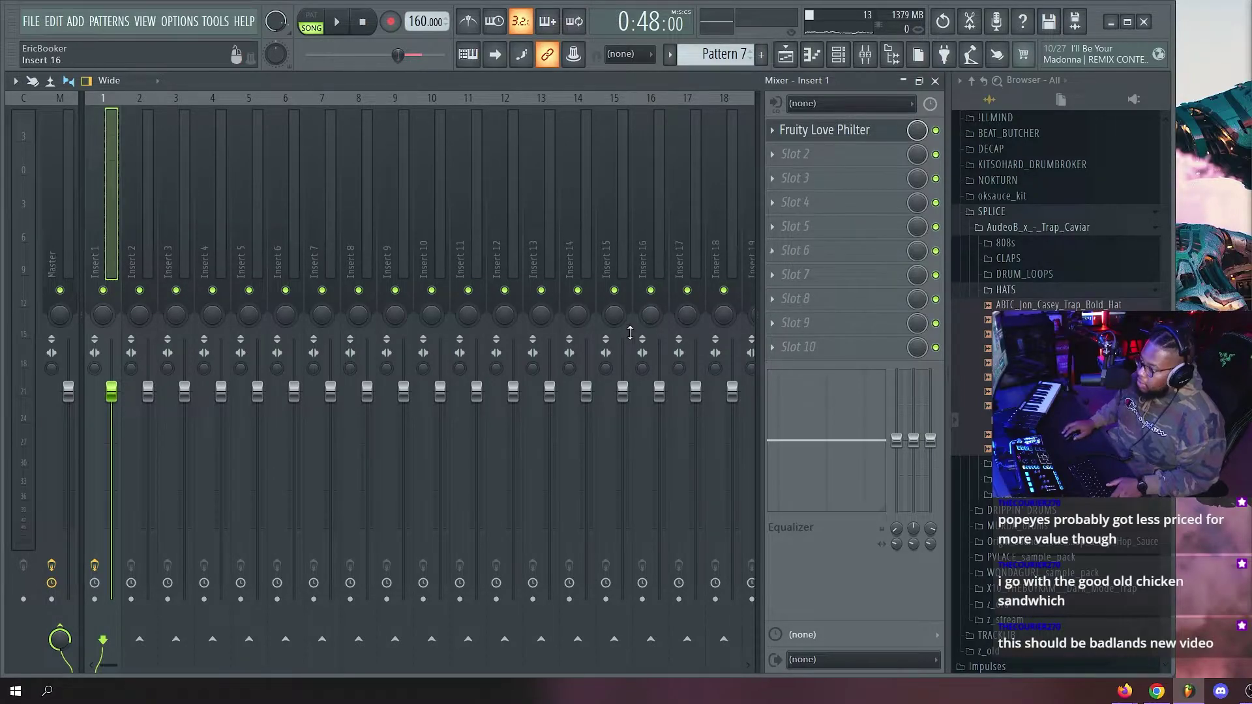
# Move the Love Philter mix level clip to the enabled Track 3 and extend it to bar 42, dropping the level at bar 41.
pyautogui.press('F5')
pyautogui.moveTo(615, 144); pyautogui.dragTo(615, 235)
pyautogui.click(210, 253)
pyautogui.scroll(3, 587, 116)
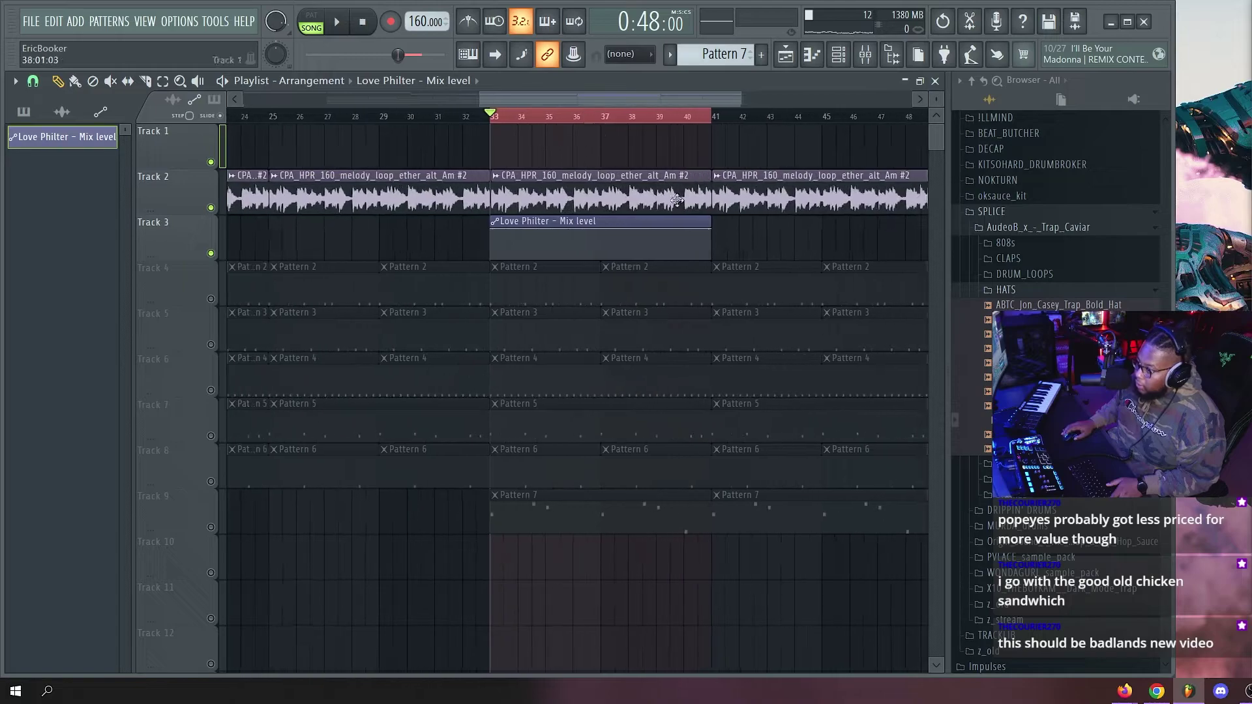
pyautogui.moveTo(712, 229); pyautogui.dragTo(720, 253)
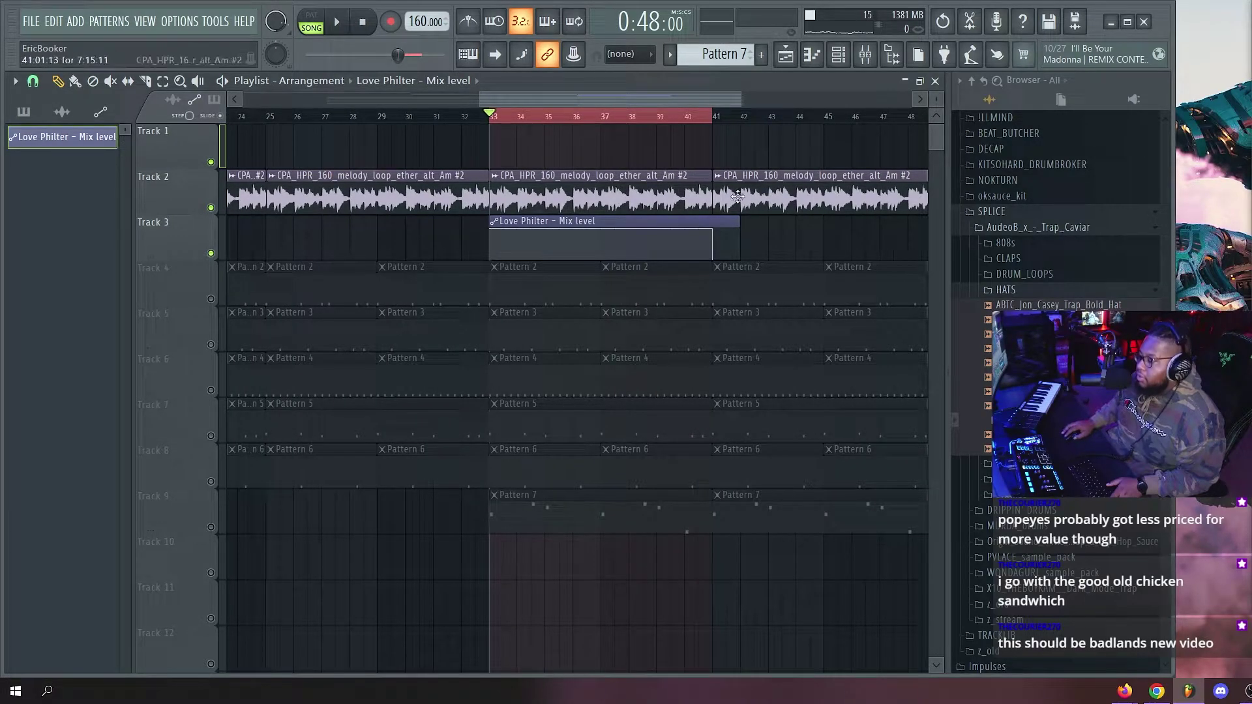
# Initialize the song with Fruity Love Philter's mix level at 0% and return to the playlist.
pyautogui.press('F9')
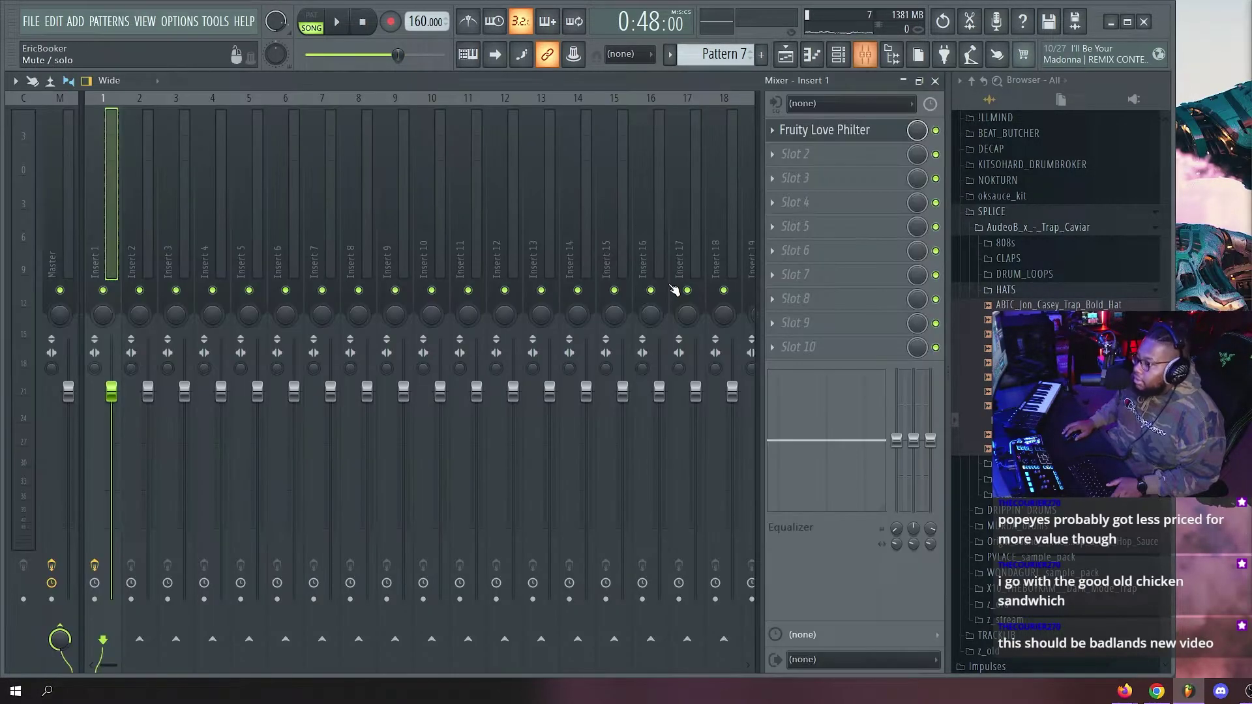
pyautogui.rightClick(915, 130)
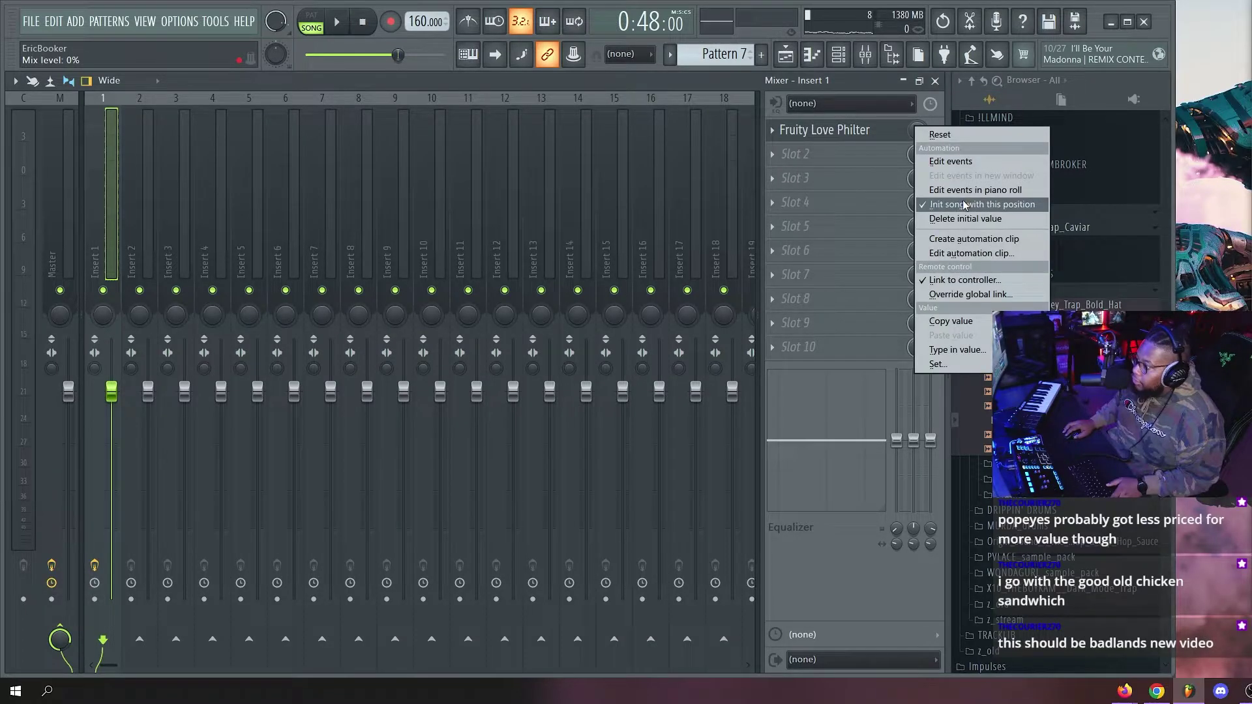
pyautogui.click(950, 207)
pyautogui.rightClick(915, 130)
pyautogui.click(951, 207)
pyautogui.rightClick(916, 129)
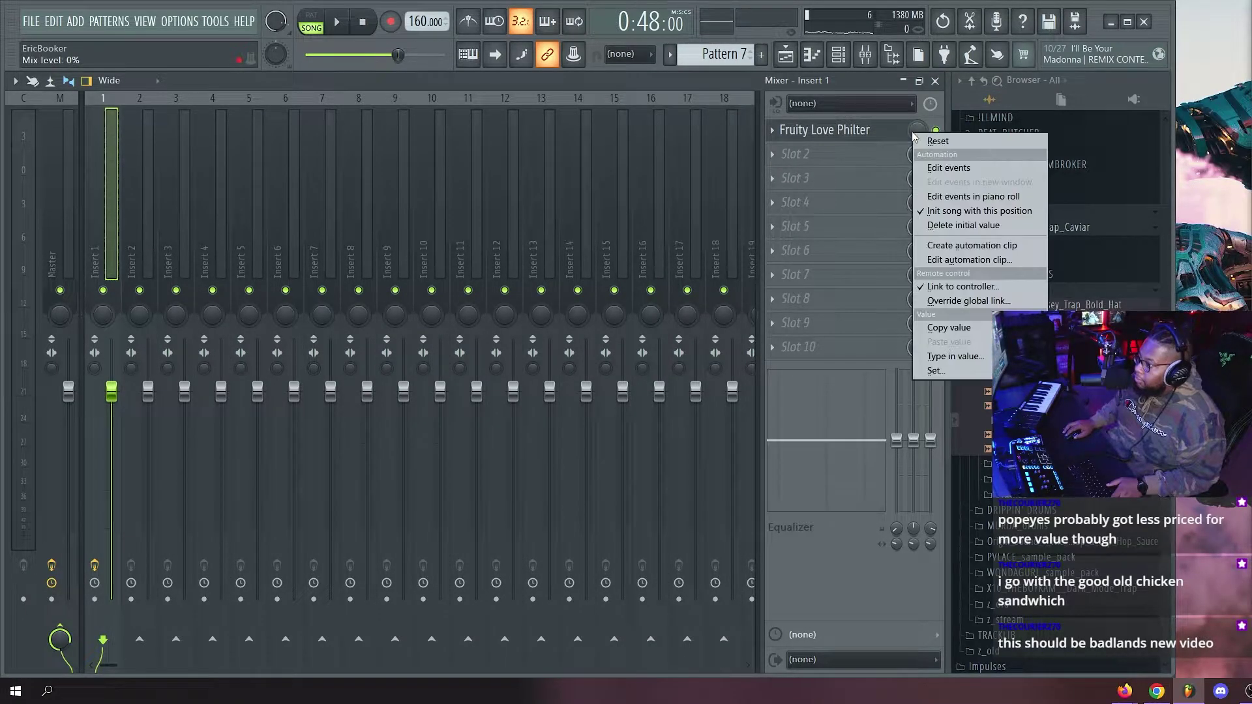
pyautogui.click(951, 207)
pyautogui.press('F5')
# Play the soloed melody from around bars 29 to 31 into the filtered section and check the melody loop's channel settings.
pyautogui.click(435, 116)
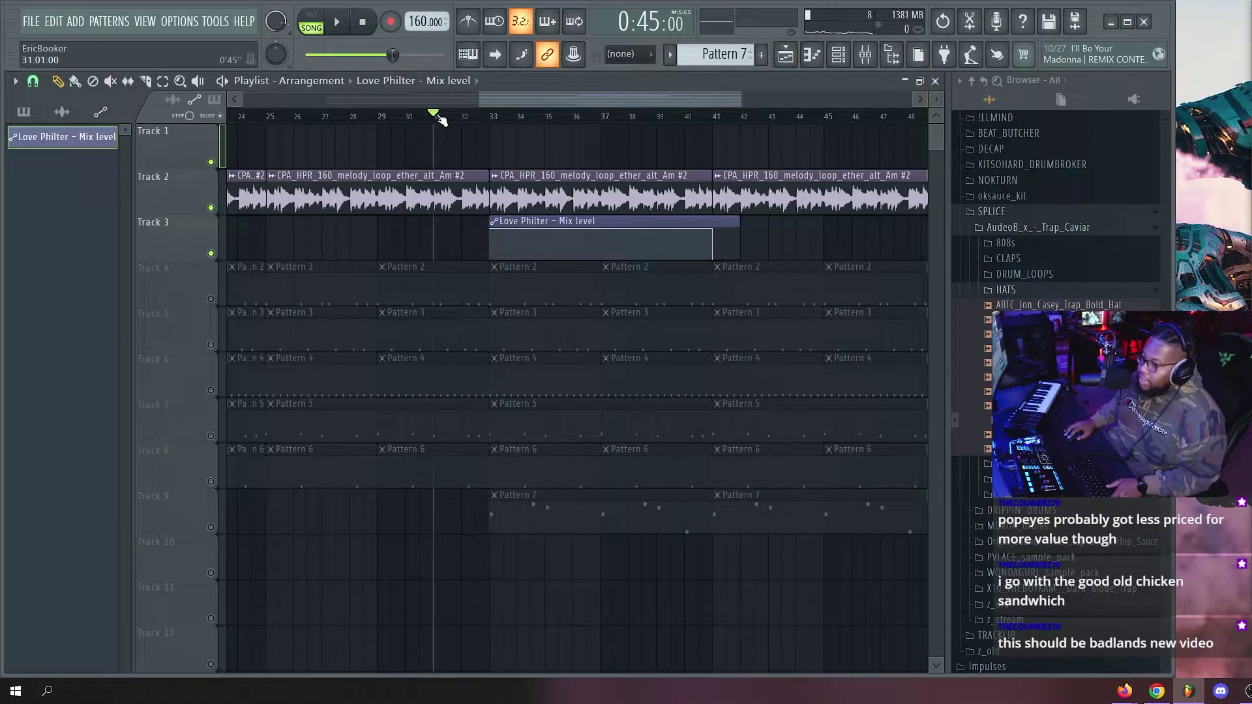
pyautogui.press('space')
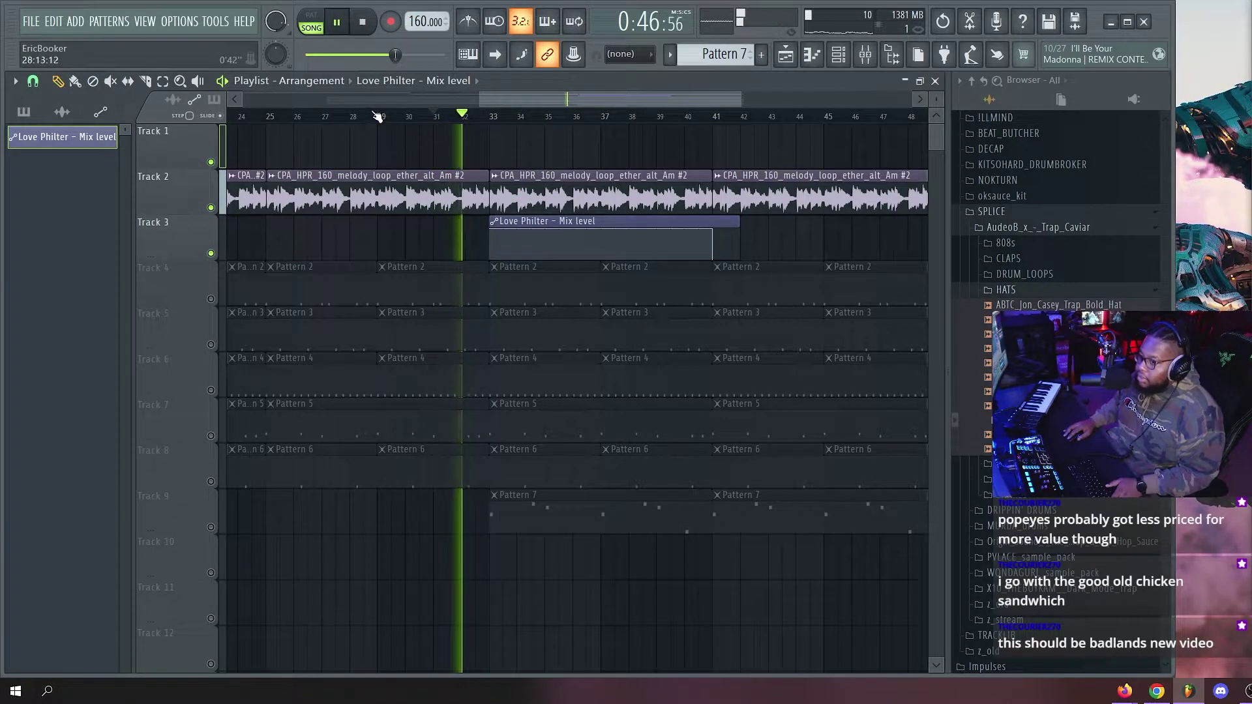
pyautogui.doubleClick(410, 186)
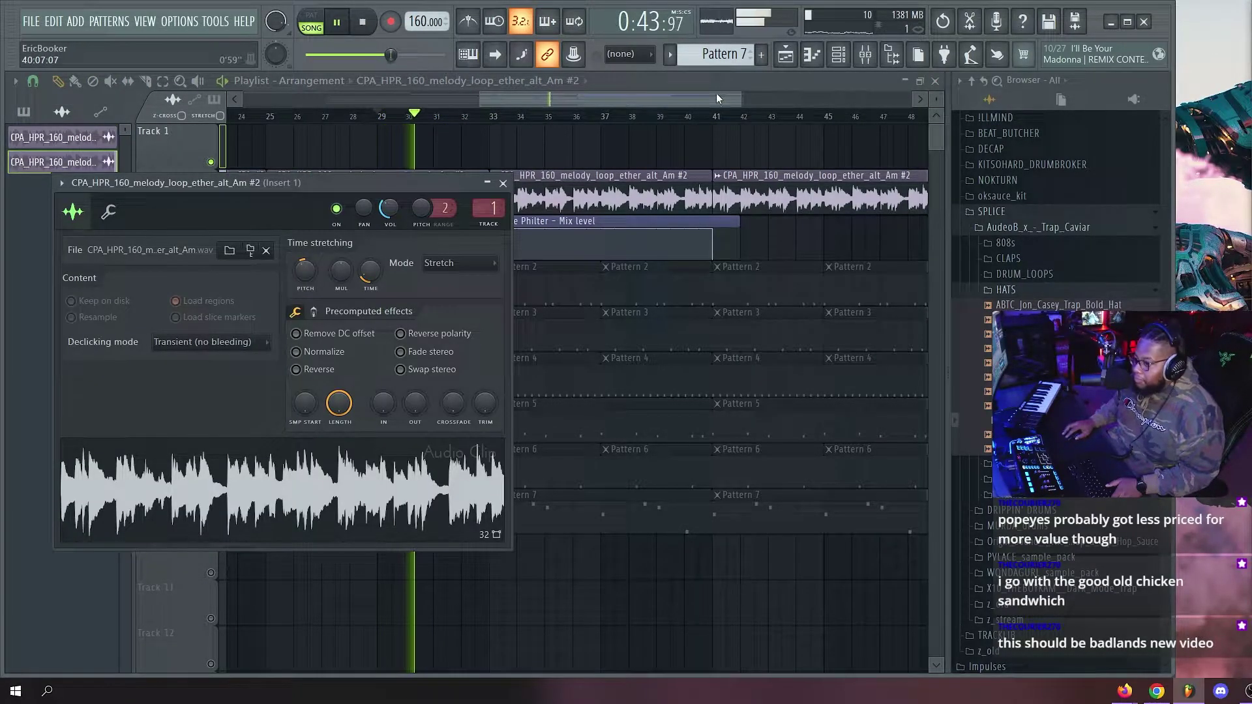
pyautogui.click(503, 183)
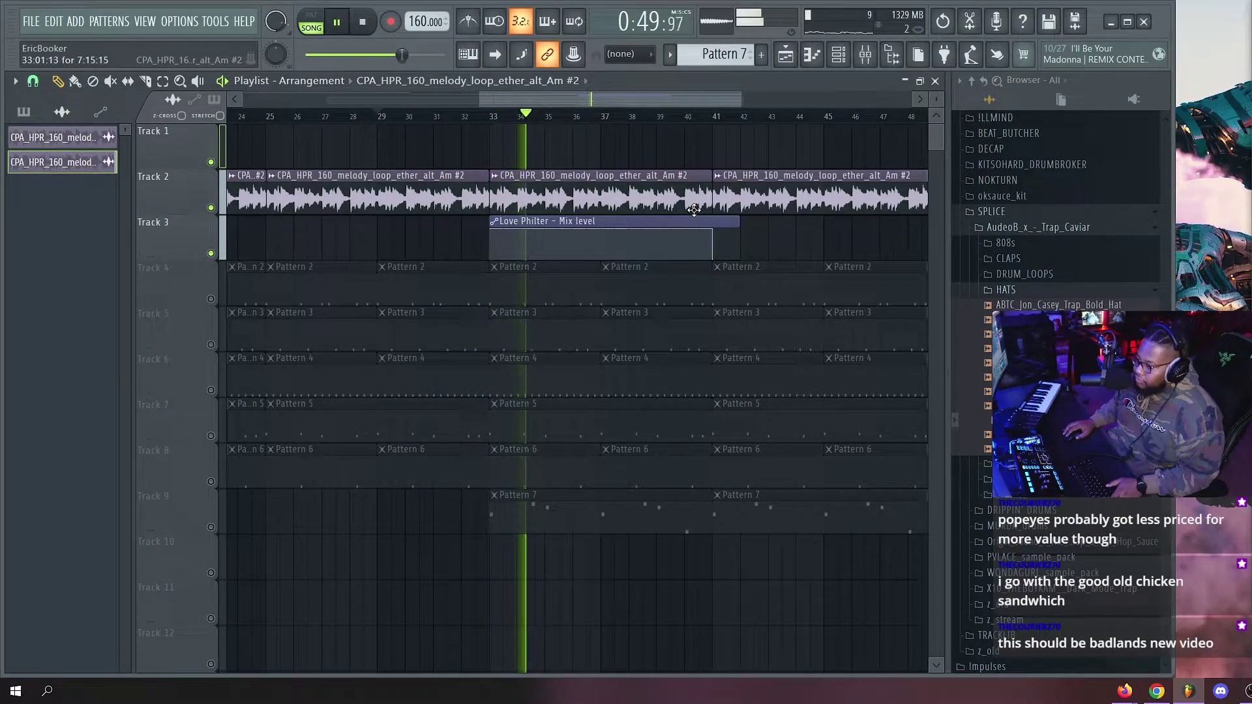
# Adjust the cutoff in Insert 1's Fruity Love Philter and set its cutoff envelope amount to 26%.
pyautogui.press('F9')
pyautogui.click(874, 132)
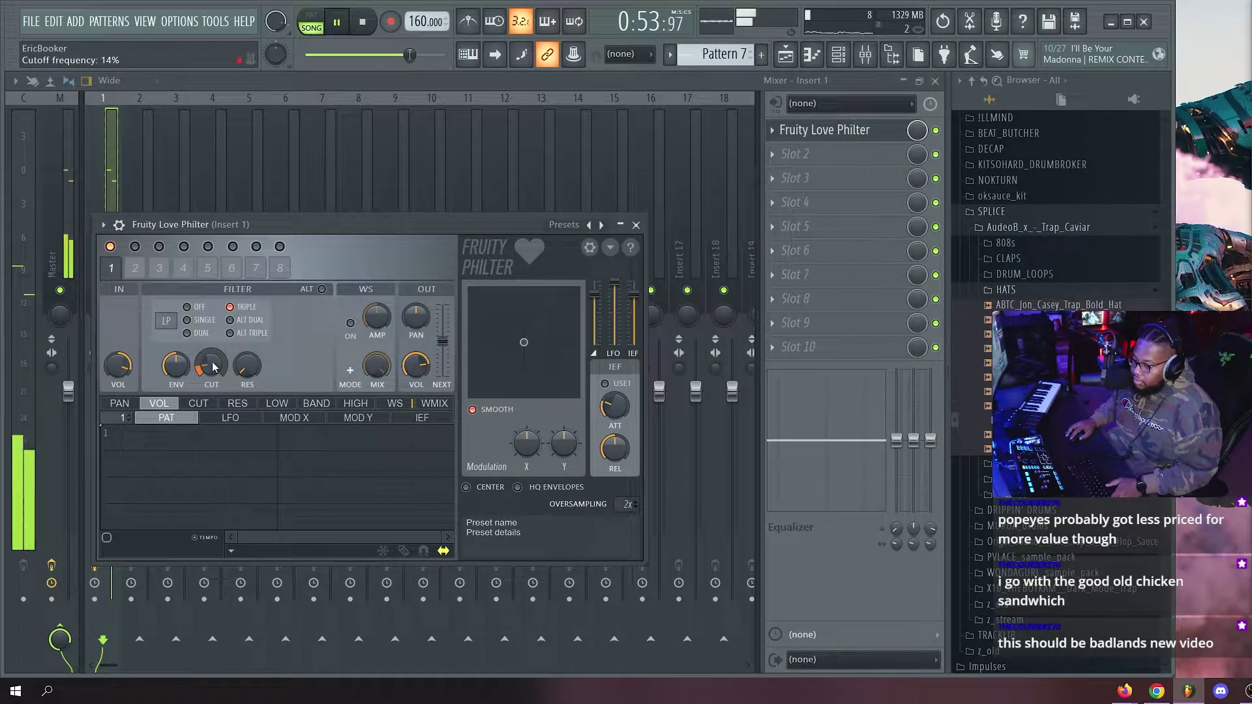
pyautogui.moveTo(176, 367); pyautogui.dragTo(176, 390)
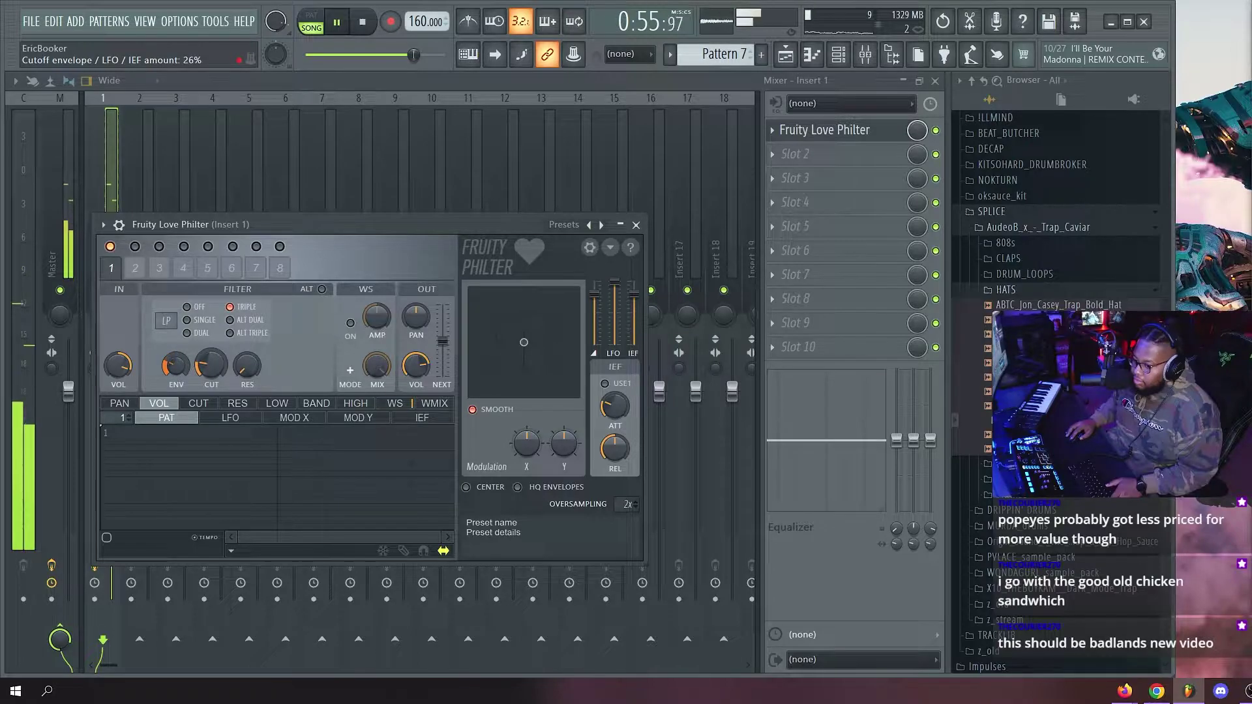
pyautogui.press('F5')
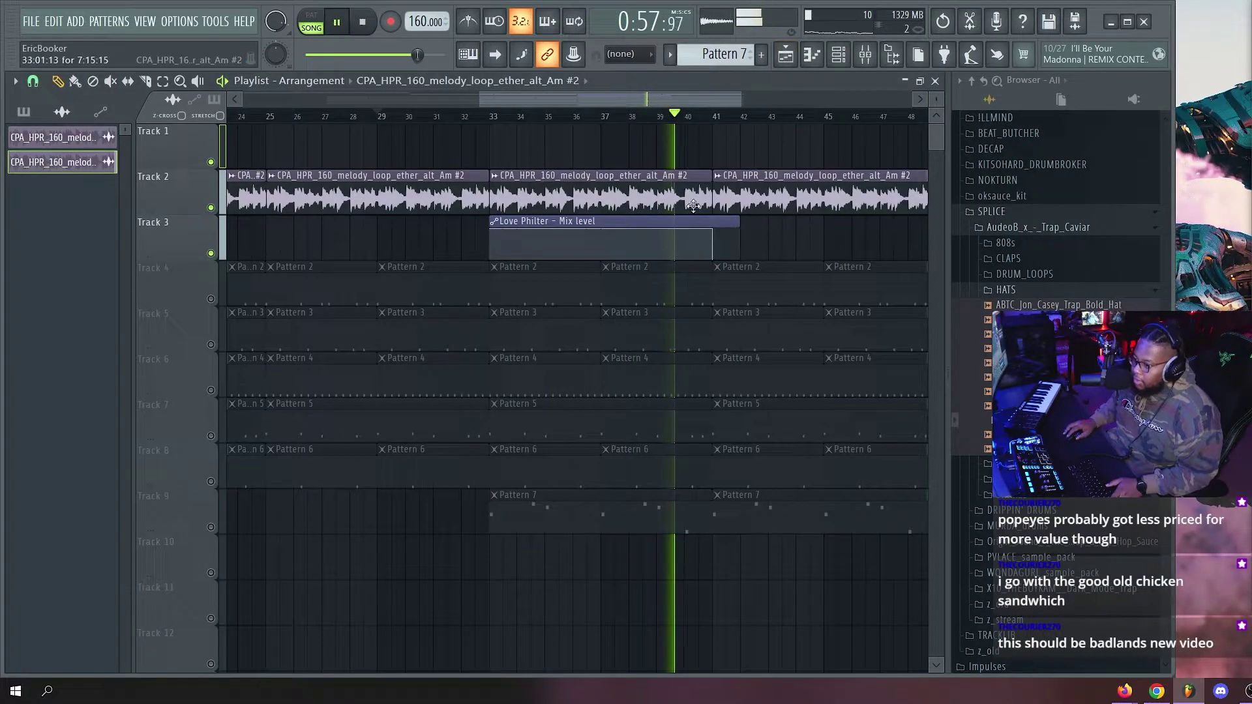
# Restart playback from bar 29 and unsolo Track 2 so all tracks play together.
pyautogui.press('space')
pyautogui.press('space')
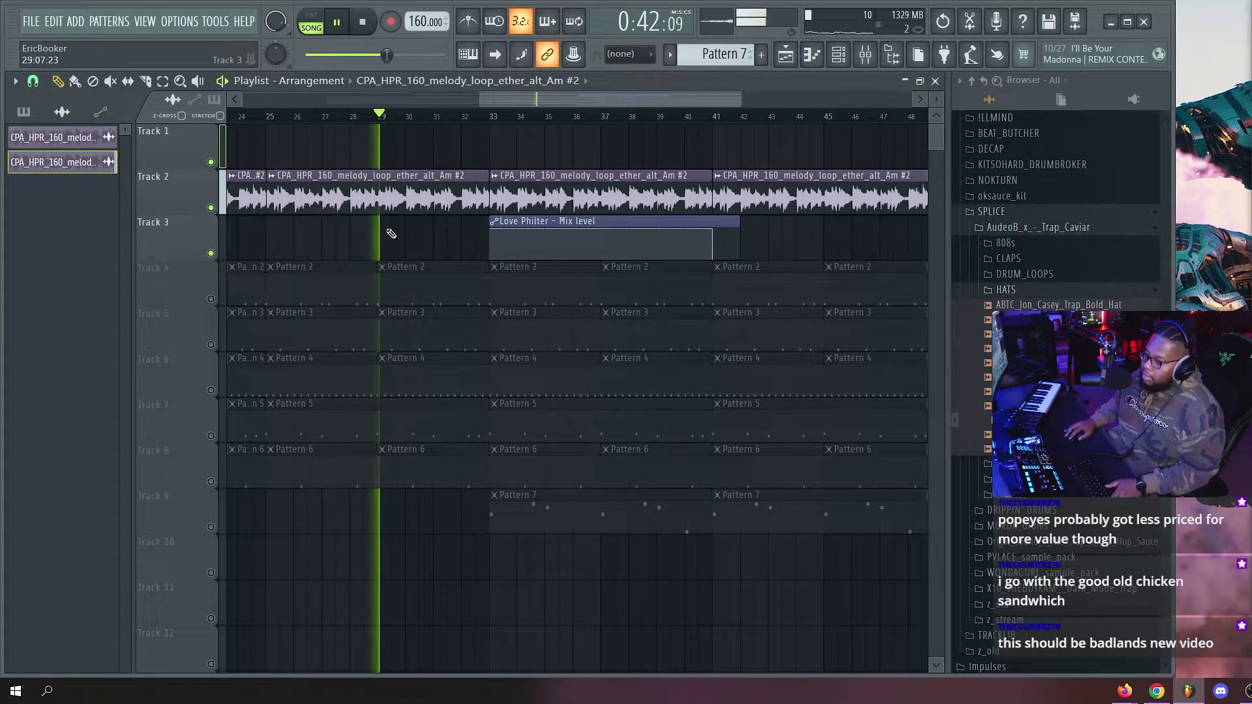
pyautogui.rightClick(210, 208)
pyautogui.rightClick(210, 207)
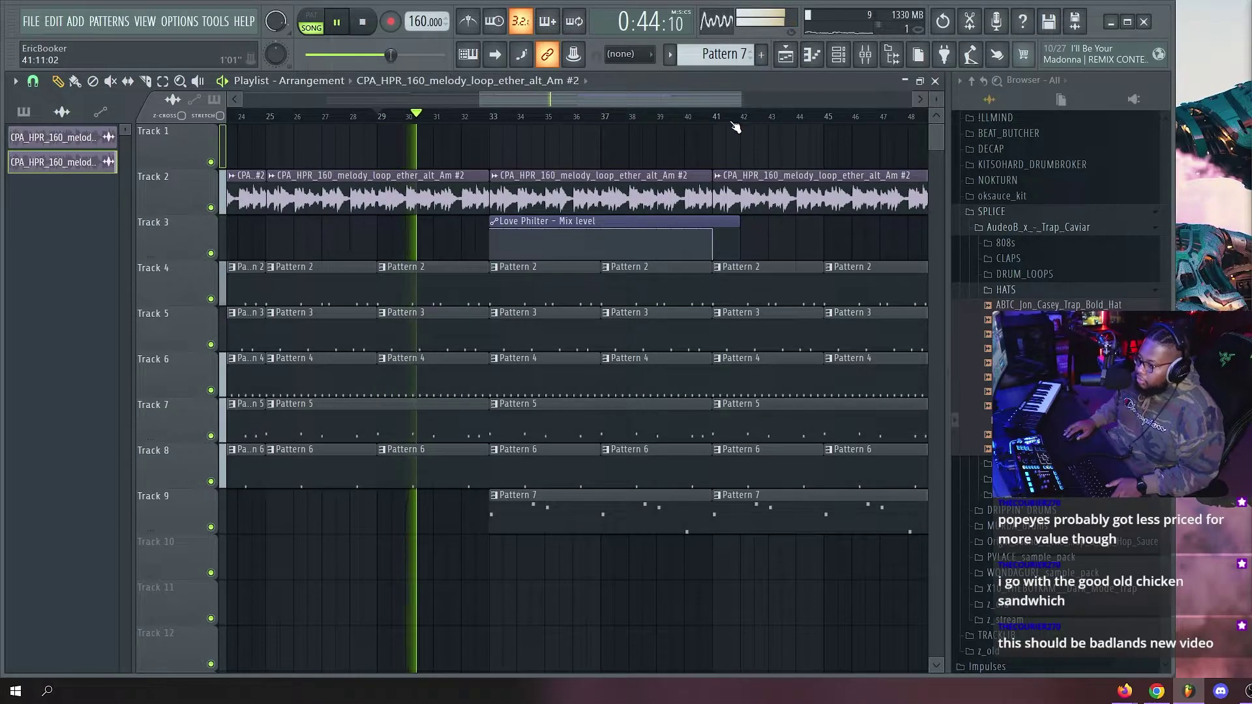
# Duplicate the Love Philter mix level automation clip on Track 3 so the copy starts at bar 41.
pyautogui.scroll(-3, 735, 123)
pyautogui.click(664, 223)
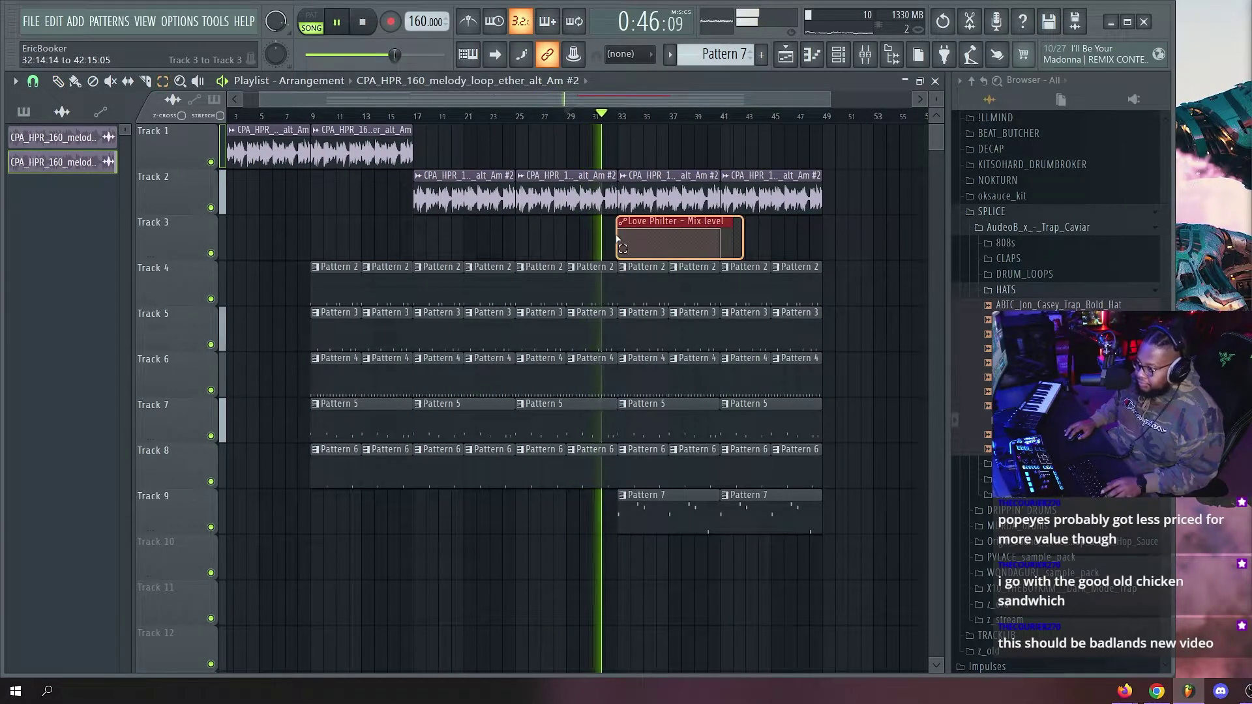
pyautogui.hotkey('ctrl', 'b')
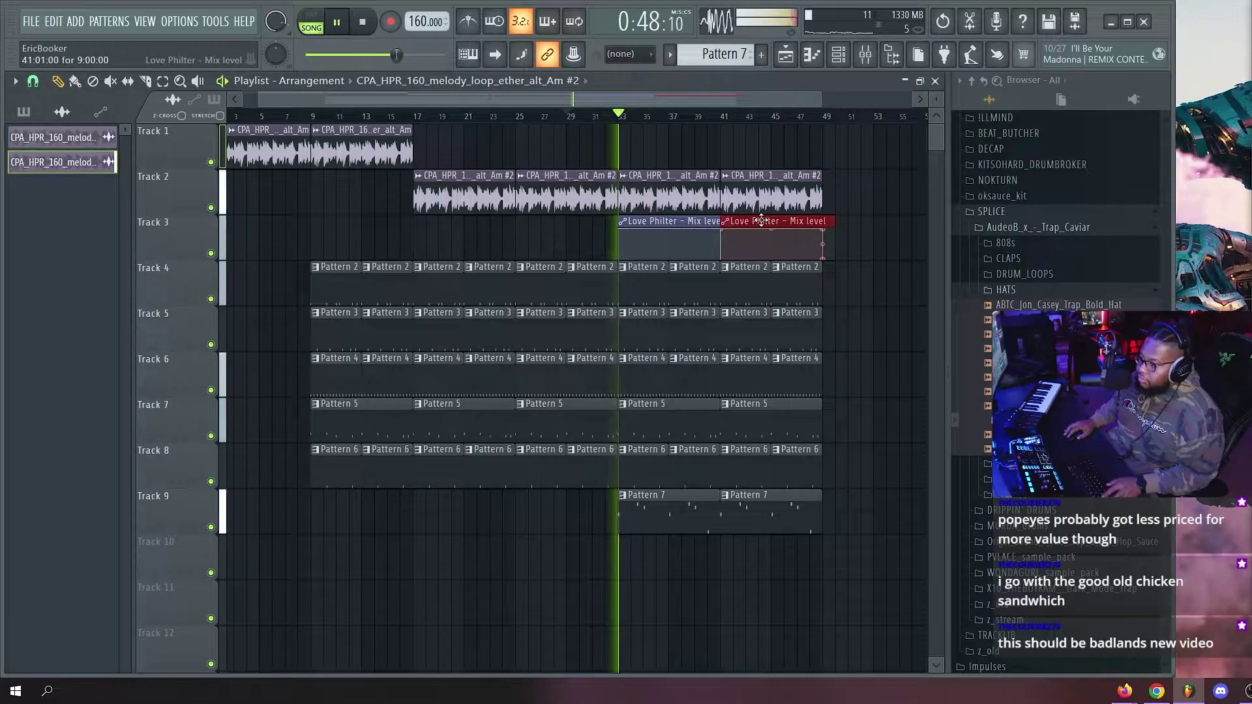
pyautogui.click(871, 194)
pyautogui.rightClick(874, 193)
pyautogui.scroll(-1, 764, 124)
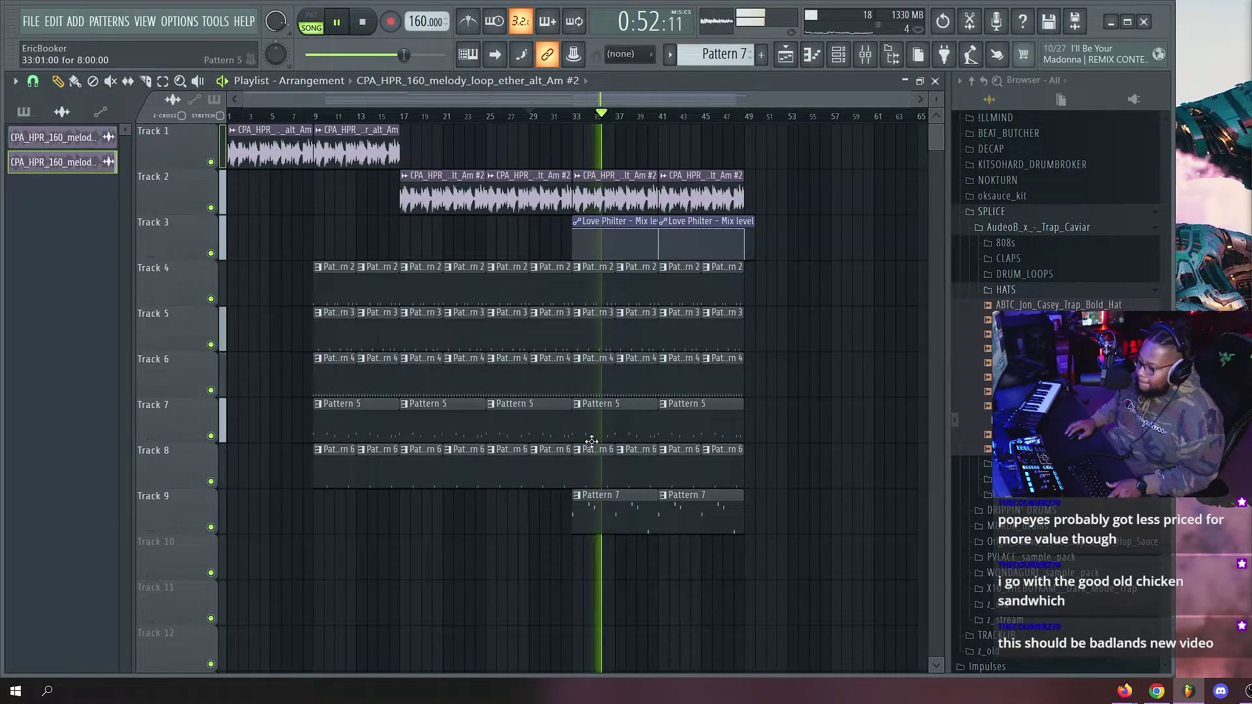
# Switch the channel rack from the Audio group to showing all channels.
pyautogui.press('F9')
pyautogui.press('F9')
pyautogui.press('F6')
pyautogui.click(436, 196)
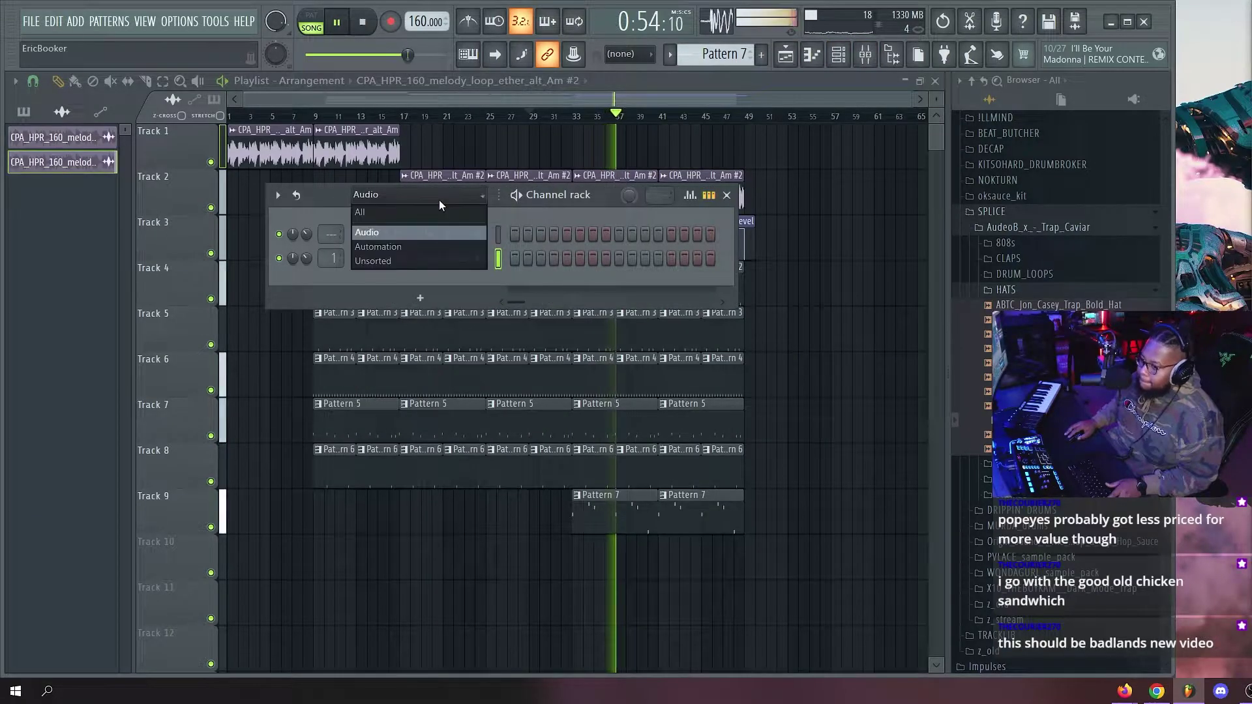
pyautogui.click(417, 213)
pyautogui.press('F6')
# Open Pattern 7 from Track 9 and bring up its Omnisphere channel with the SYST8 - Sawspace patch.
pyautogui.doubleClick(607, 520)
pyautogui.press('F6')
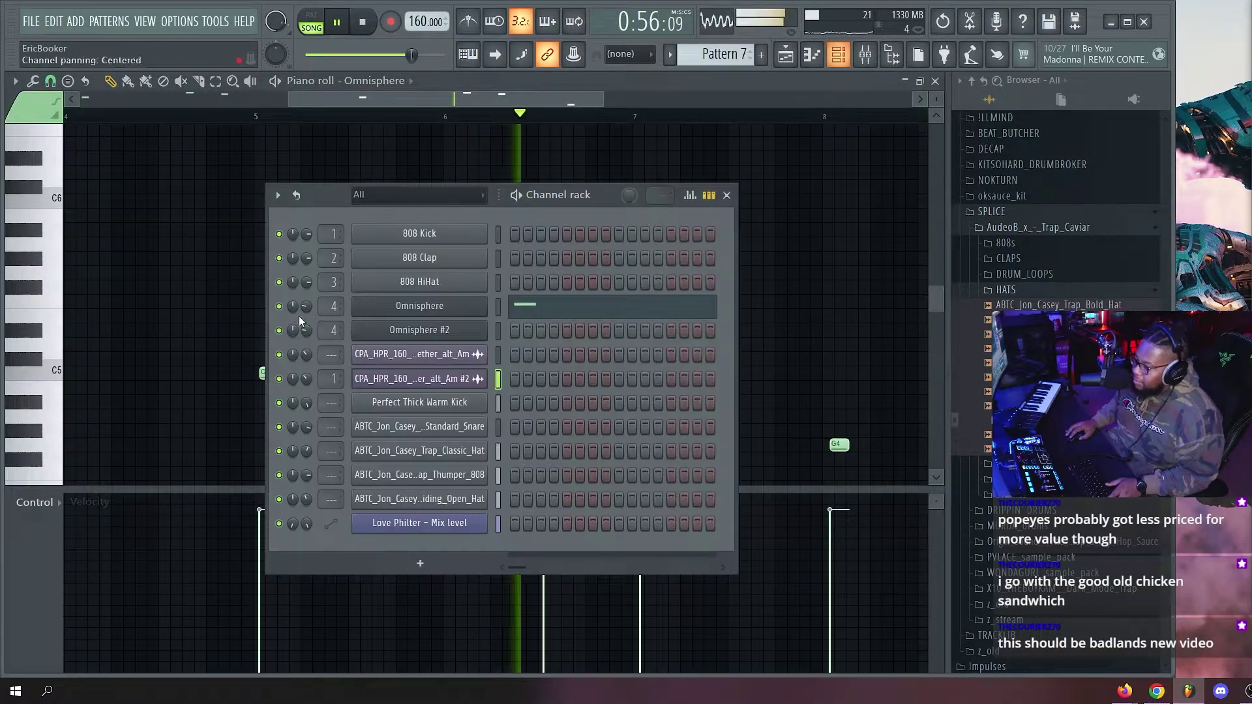
pyautogui.click(438, 312)
pyautogui.press('F6')
pyautogui.click(461, 312)
pyautogui.click(460, 312)
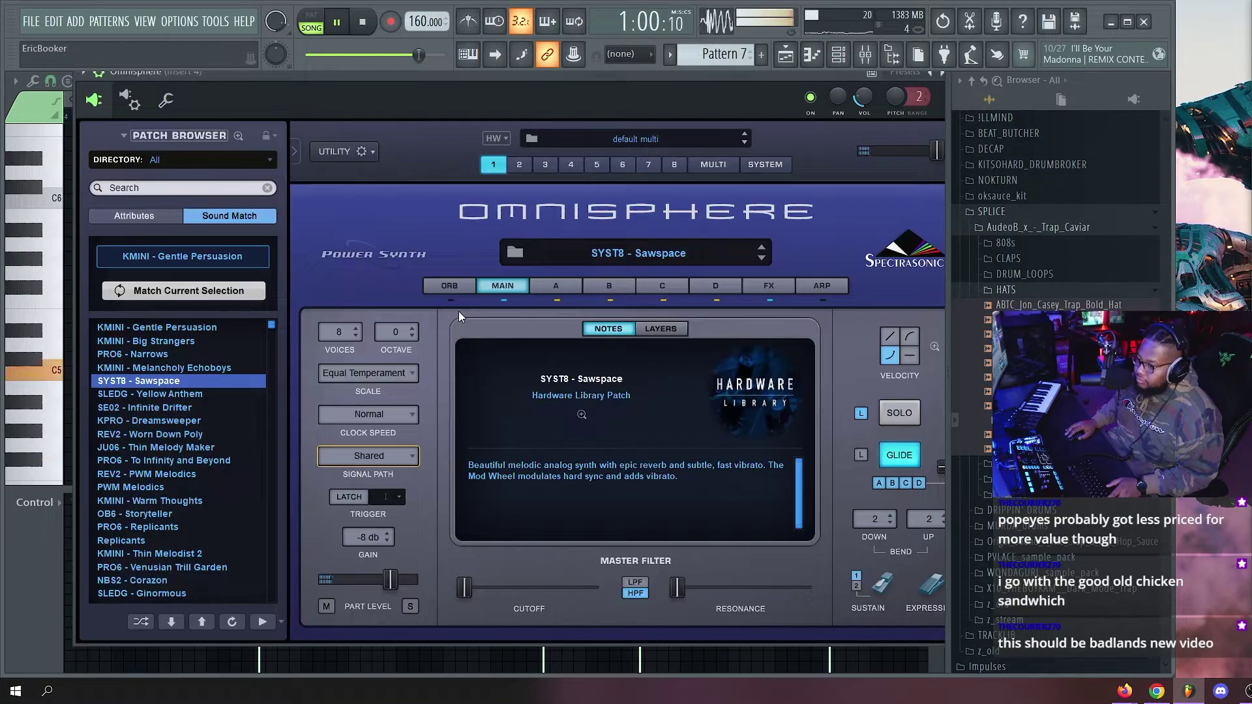
# Set the filter cutoff of Omnisphere's layer A to about 1.014 kHz, show the filter envelope and replay from bar 29.
pyautogui.click(556, 286)
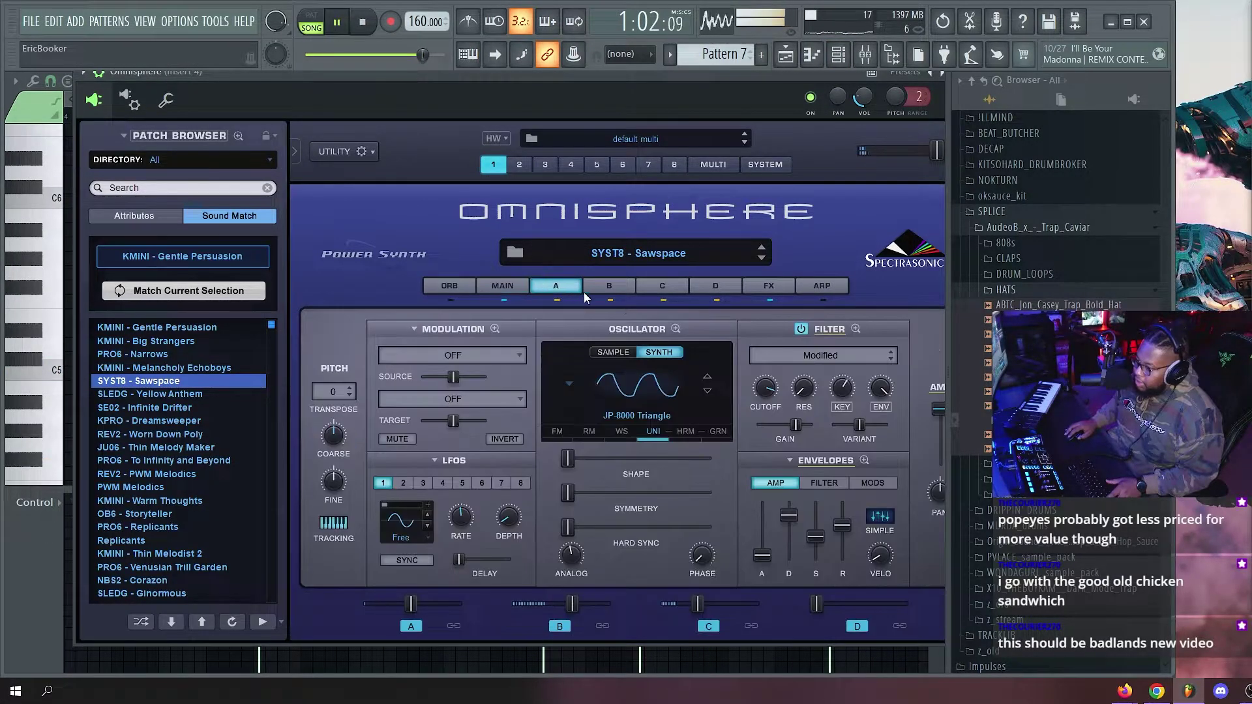
pyautogui.moveTo(765, 391)
pyautogui.mouseDown()
pyautogui.moveTo(769, 435)
pyautogui.moveTo(782, 388)
pyautogui.mouseUp()
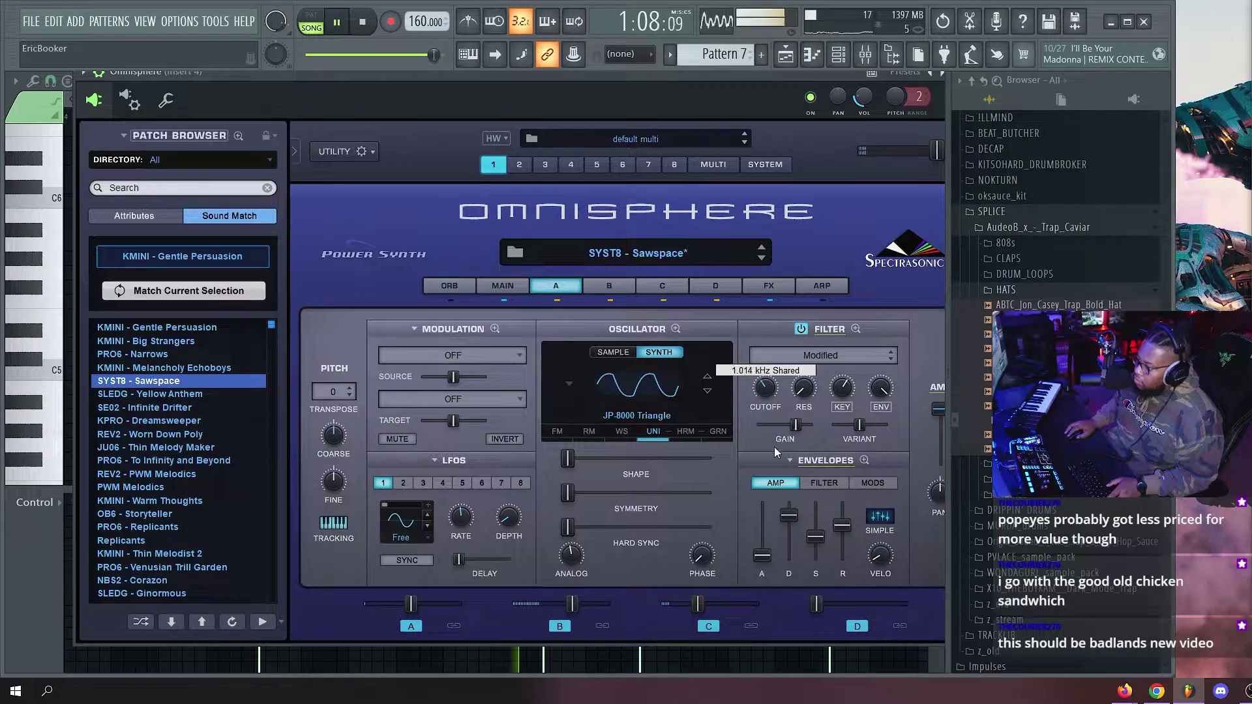
pyautogui.press('space')
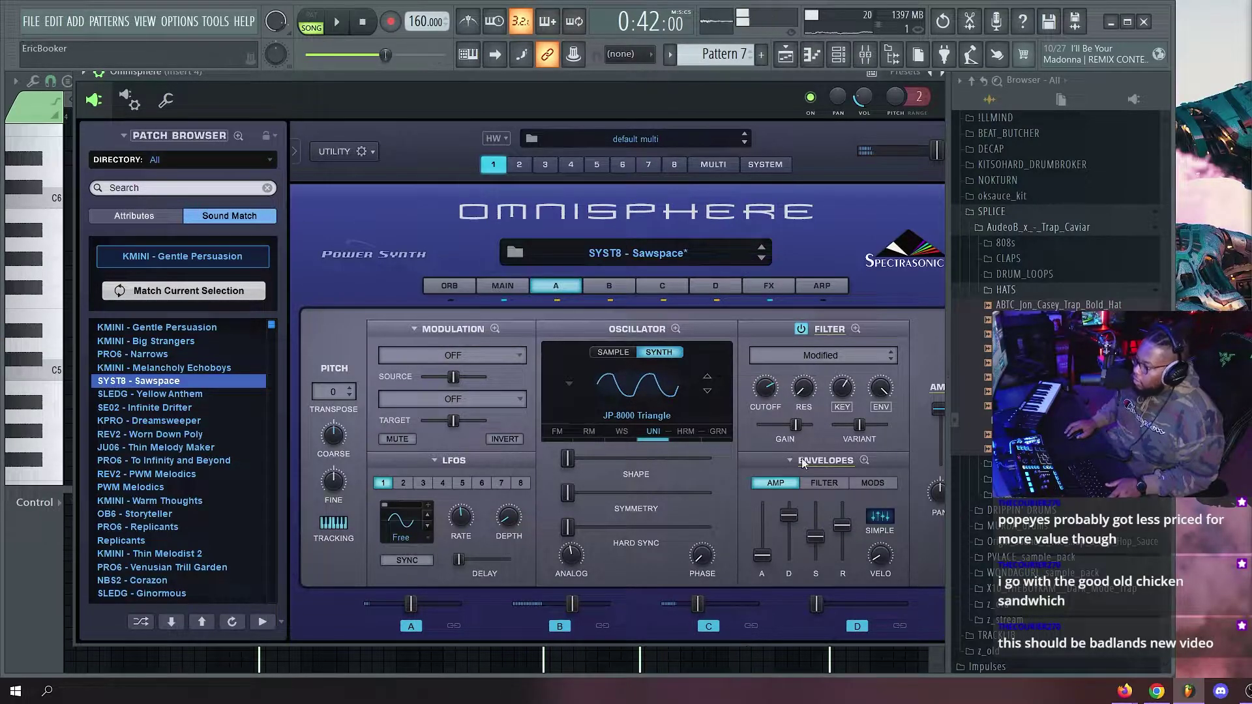
pyautogui.click(824, 483)
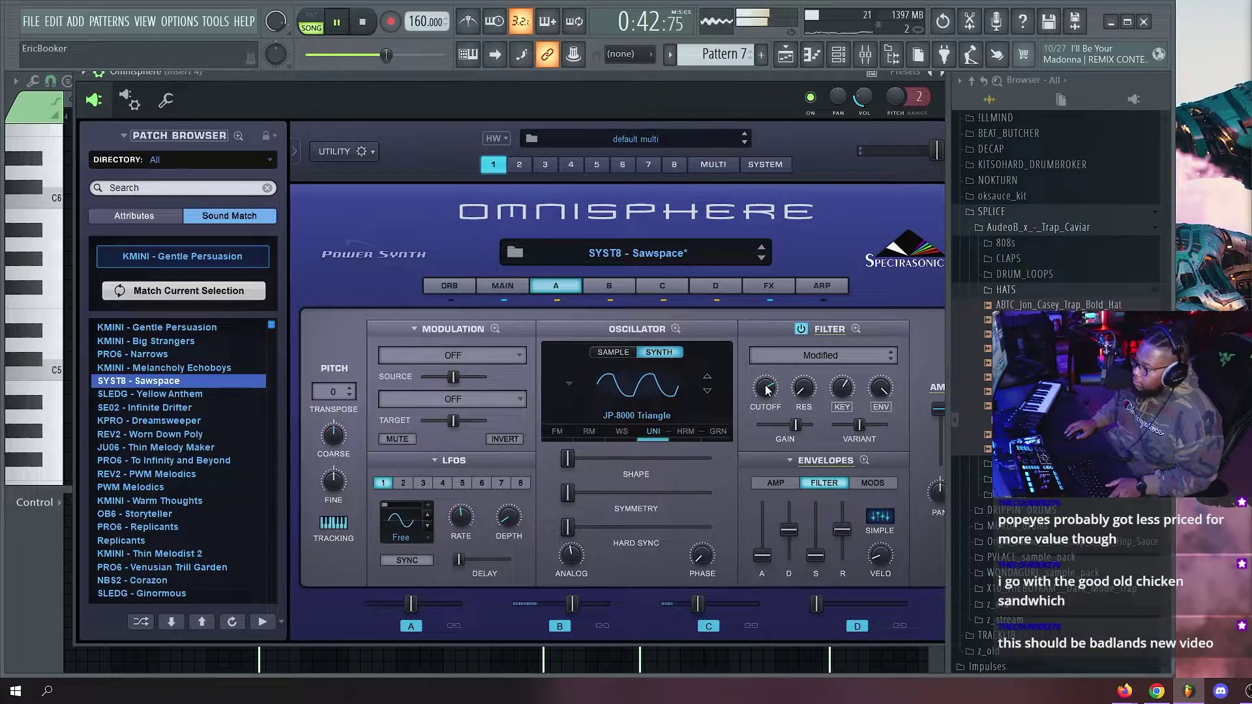
pyautogui.press('space')
pyautogui.press('space')
pyautogui.press('F5')
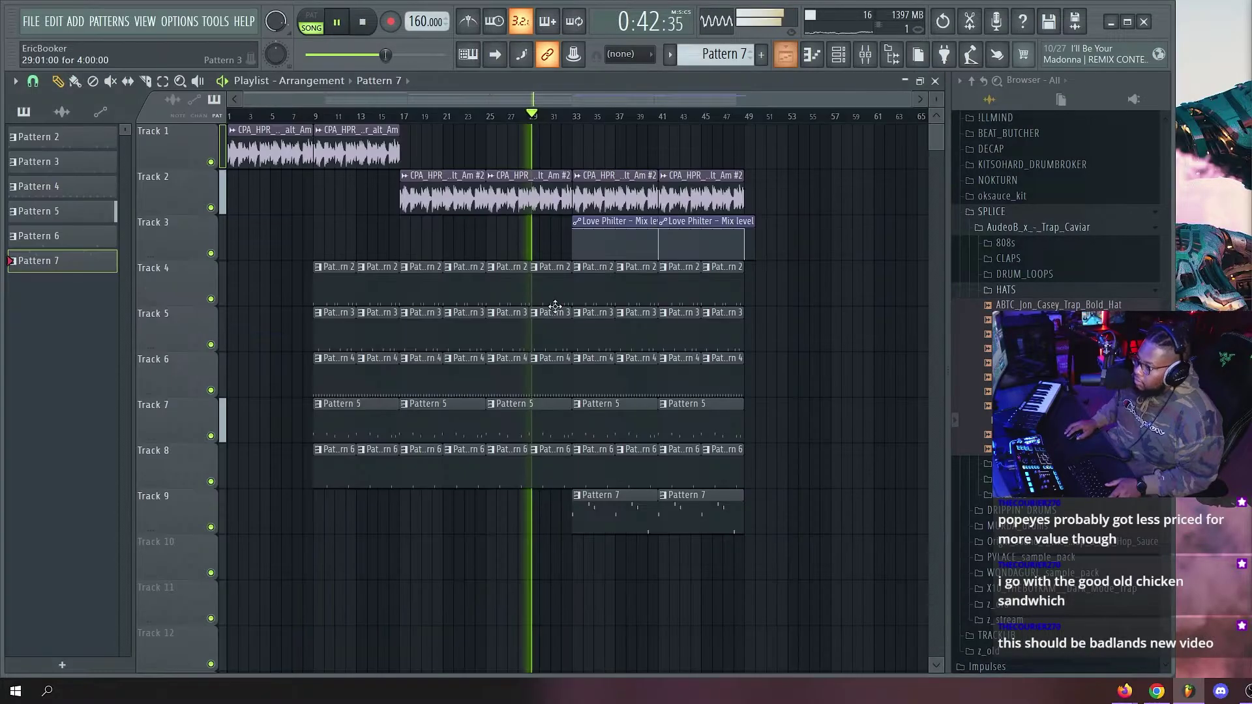
# Select bars 33 to 49 as the playback range and listen to the filtered section.
pyautogui.click(576, 117)
pyautogui.moveTo(576, 120); pyautogui.dragTo(651, 129)
pyautogui.press('F9')
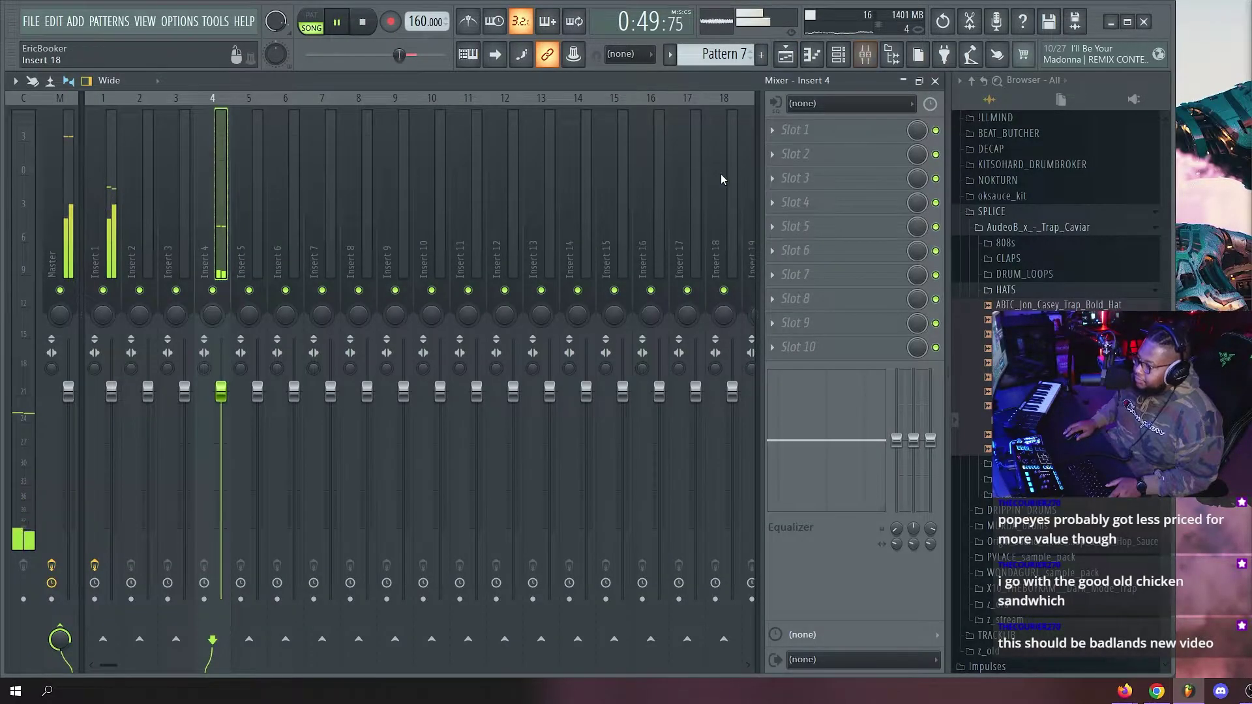
pyautogui.press('F9')
pyautogui.click(576, 117)
pyautogui.moveTo(576, 119); pyautogui.dragTo(745, 144)
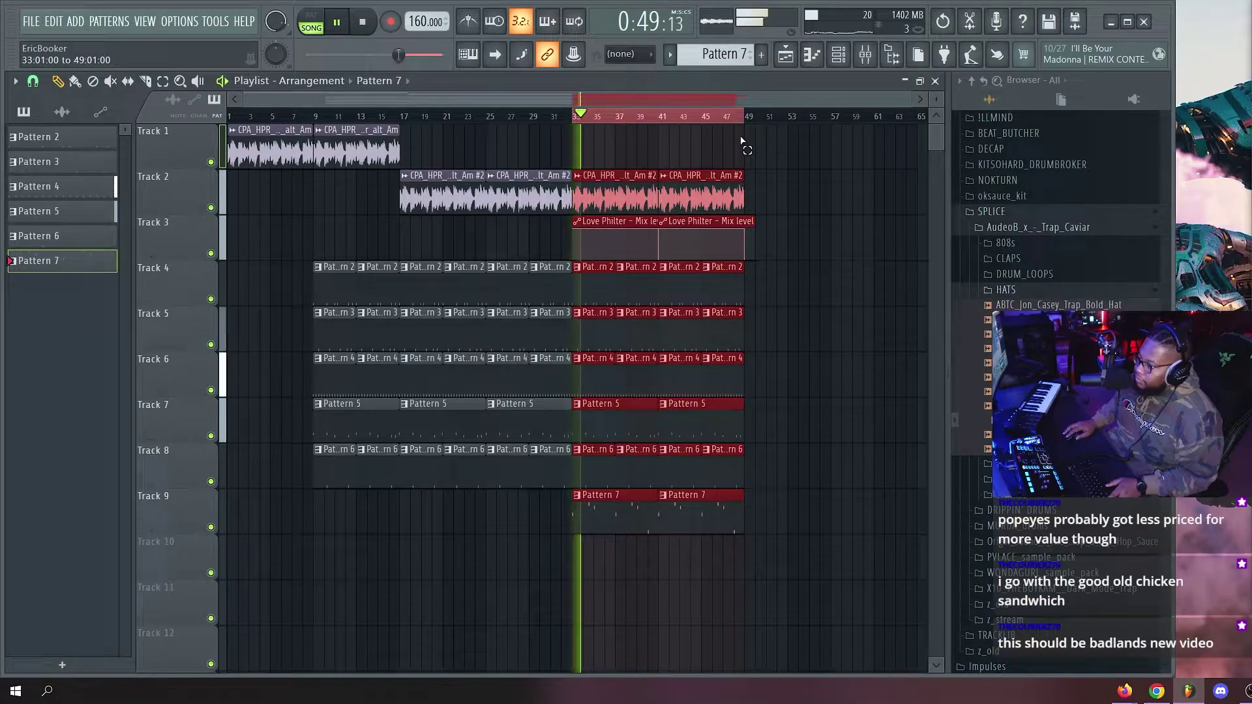
pyautogui.press('F9')
pyautogui.press('F6')
pyautogui.press('F5')
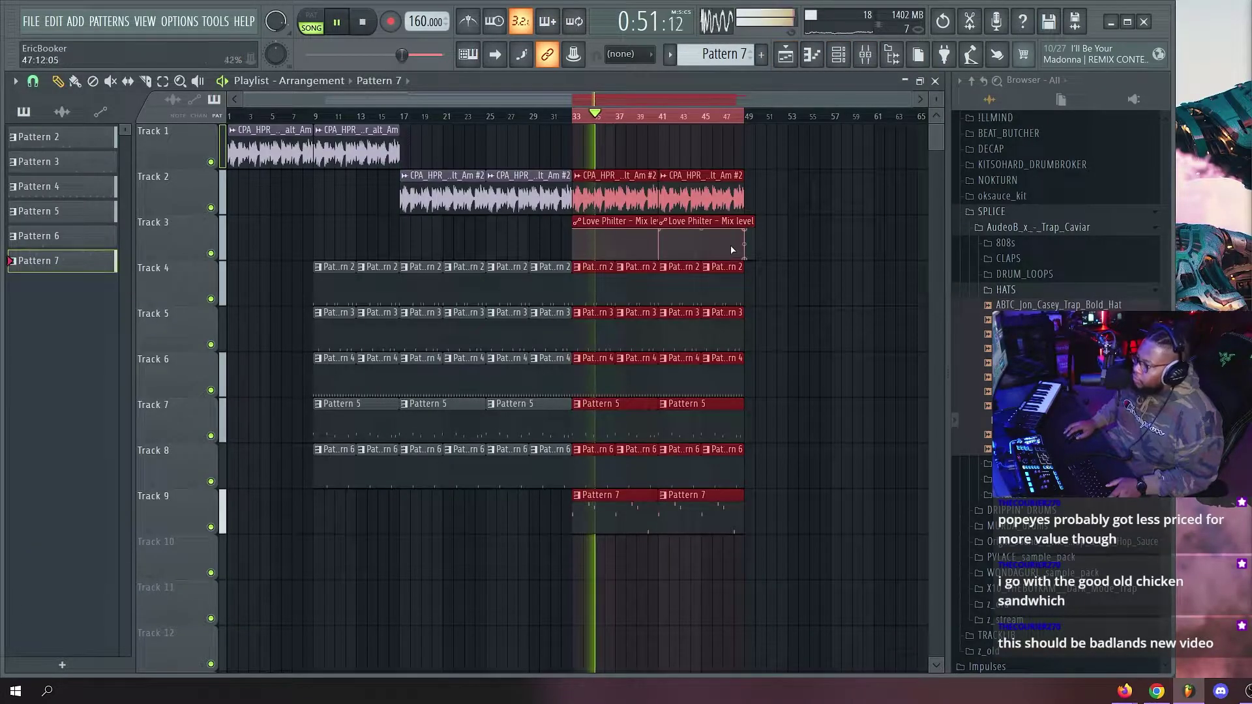
# Bring up the Omnisphere channel's synth window from the channel rack and reposition it fully in view.
pyautogui.press('F9')
pyautogui.press('F9')
pyautogui.press('F6')
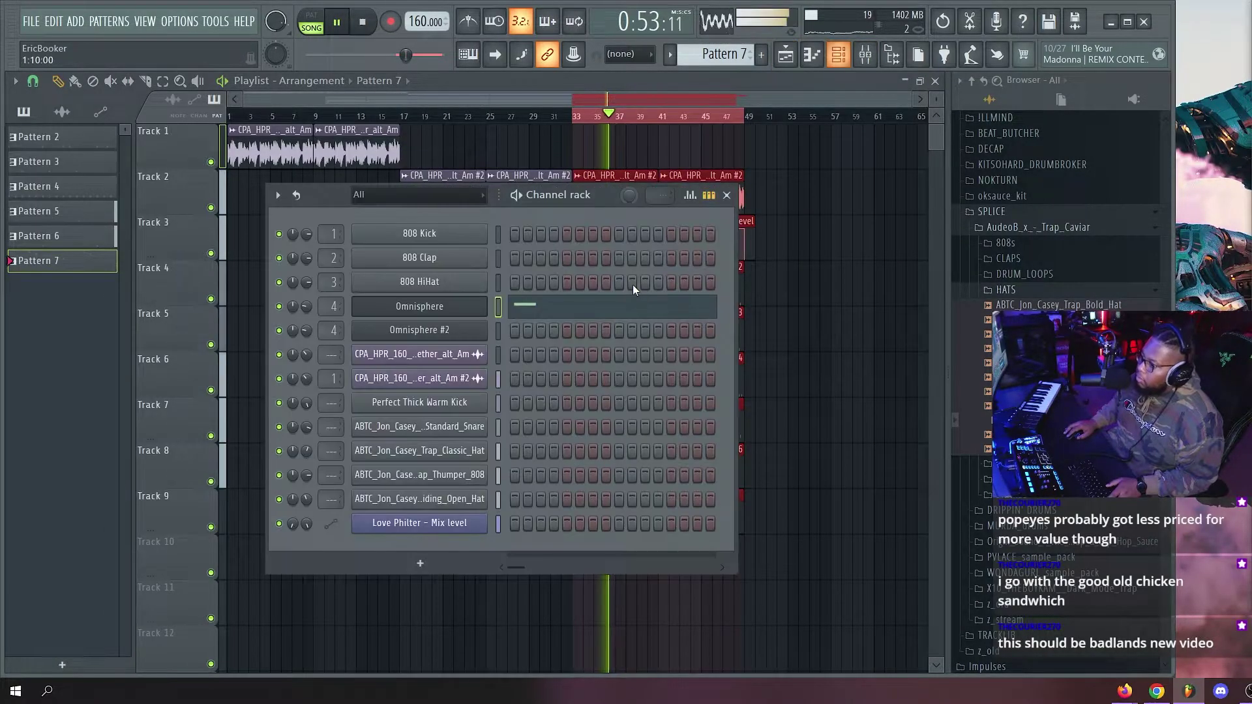
pyautogui.click(468, 307)
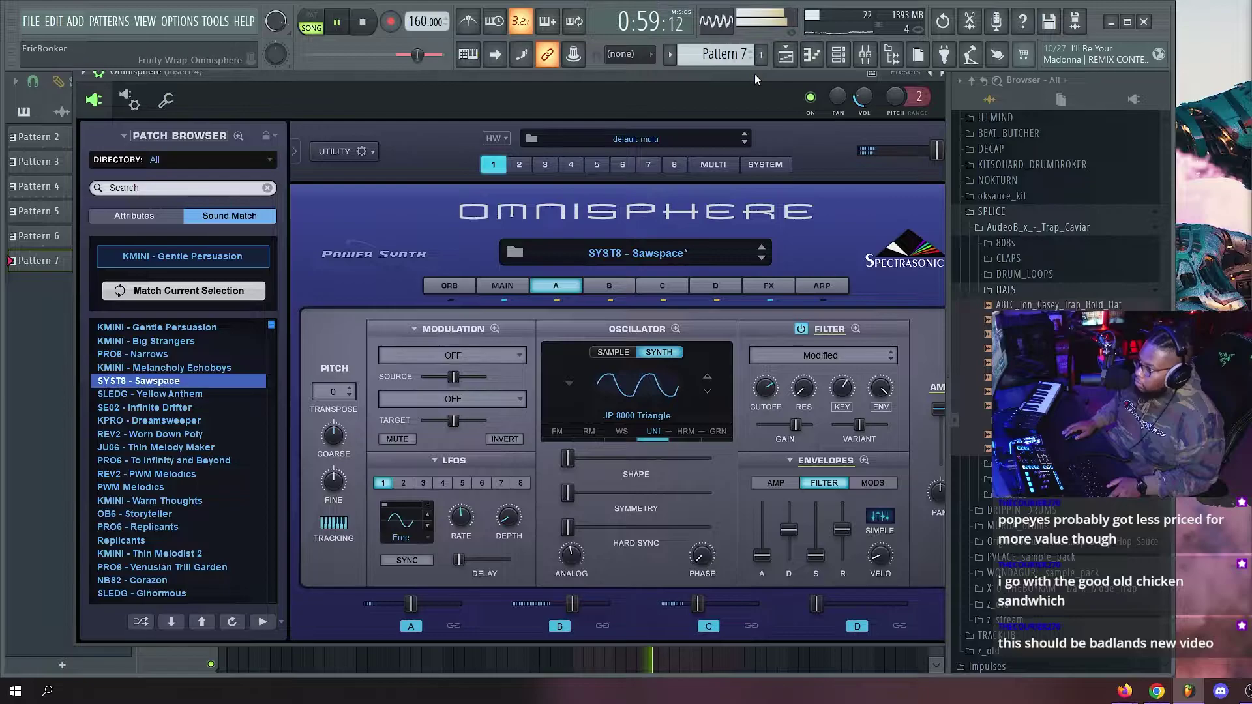
pyautogui.moveTo(754, 73); pyautogui.dragTo(708, 87)
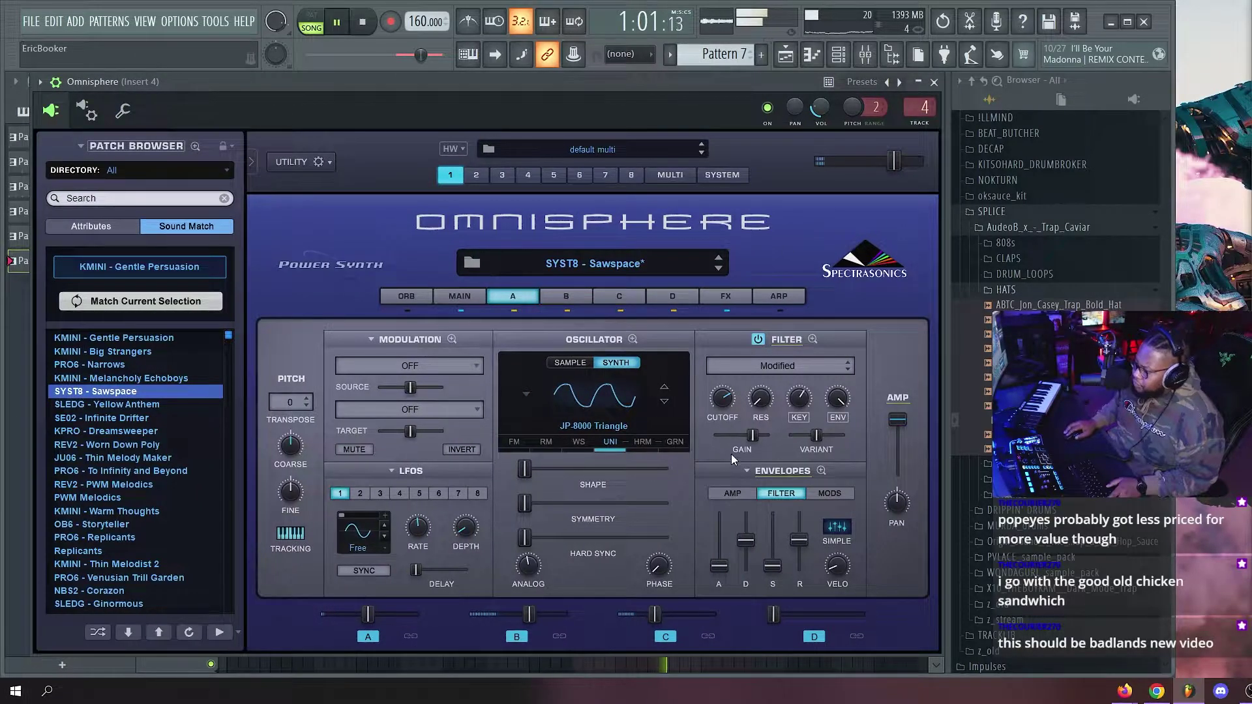
# Raise the filter cutoff of Omnisphere's layer A to 10.14 kHz and replay the section from bar 33.
pyautogui.moveTo(726, 403)
pyautogui.mouseDown()
pyautogui.moveTo(738, 479)
pyautogui.moveTo(729, 390)
pyautogui.mouseUp()
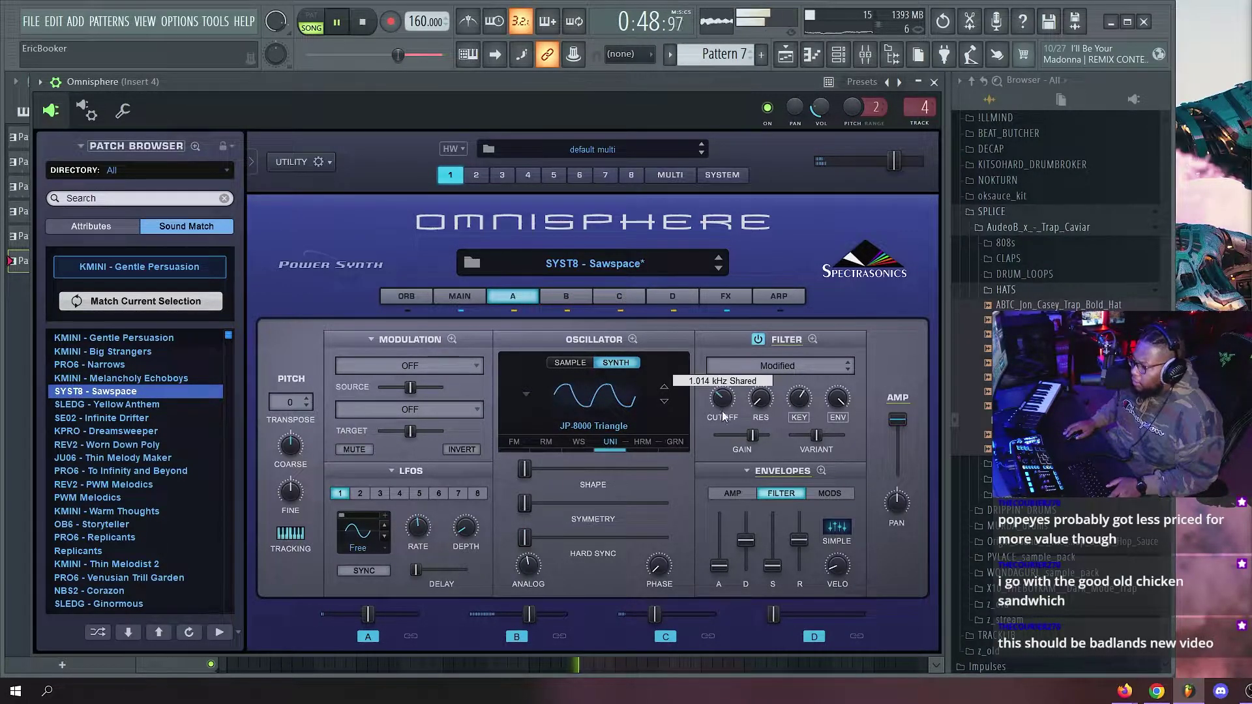
pyautogui.press('space')
pyautogui.press('space')
pyautogui.moveTo(723, 400); pyautogui.dragTo(725, 315)
pyautogui.press('space')
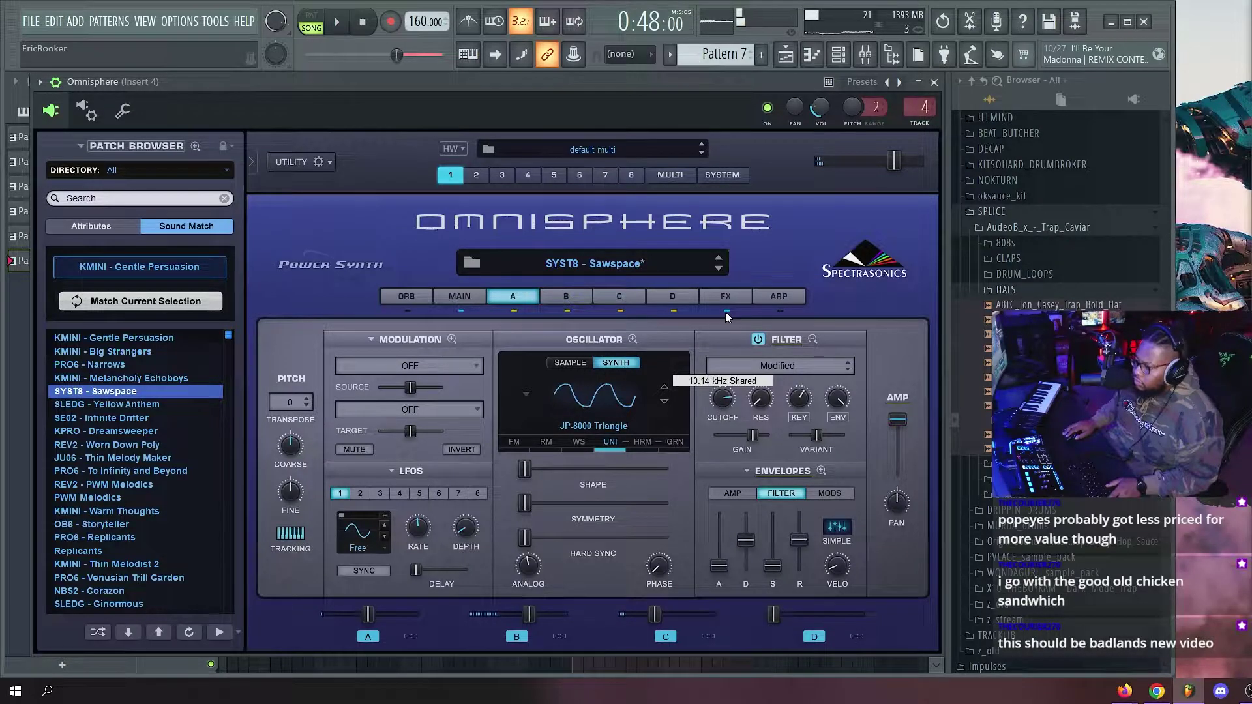
pyautogui.press('space')
# Audition the patches SLEDG - Yellow Anthem, SE02 - Infinite Drifter and KPRO - Dreamsweeper on the Omnisphere melody during playback.
pyautogui.click(118, 405)
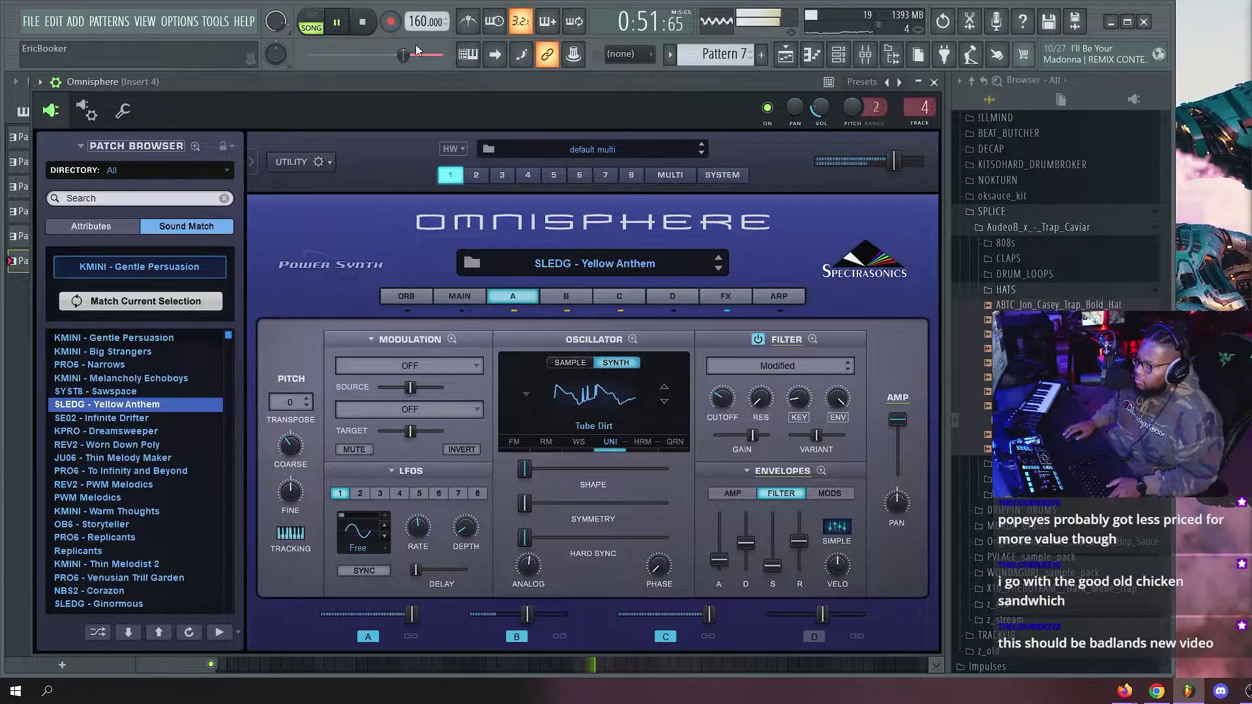
pyautogui.press('Down')
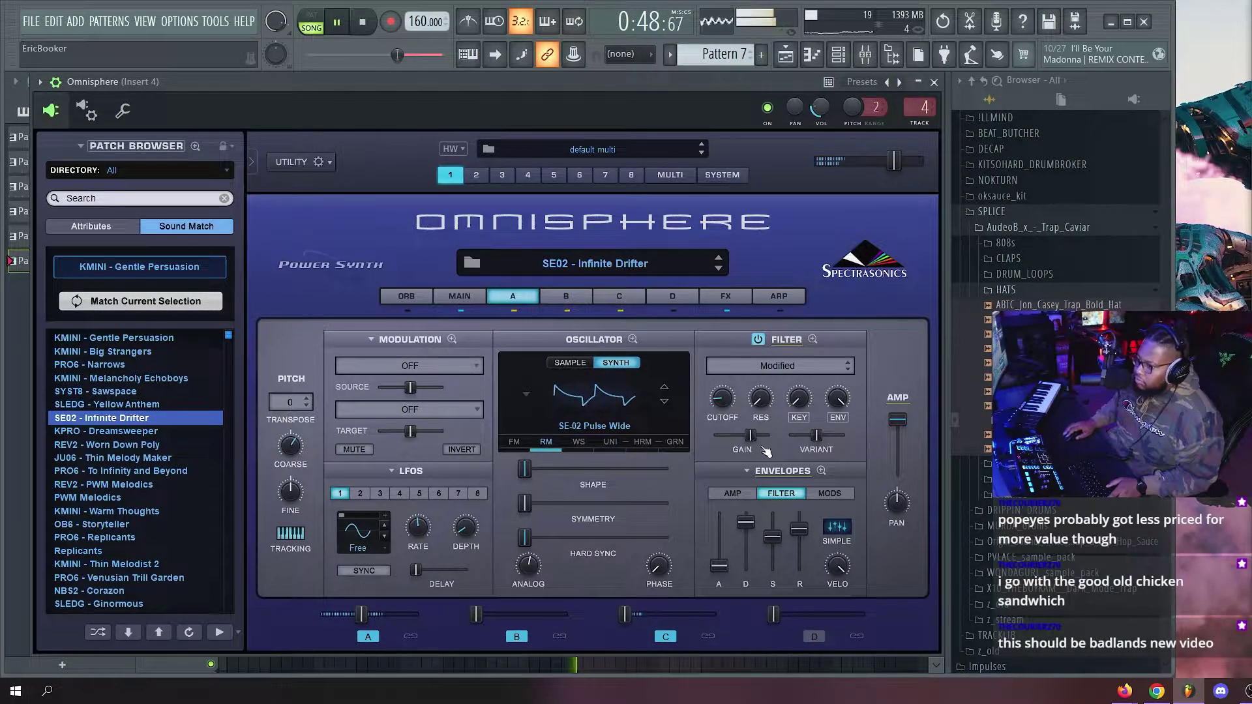
pyautogui.click(122, 111)
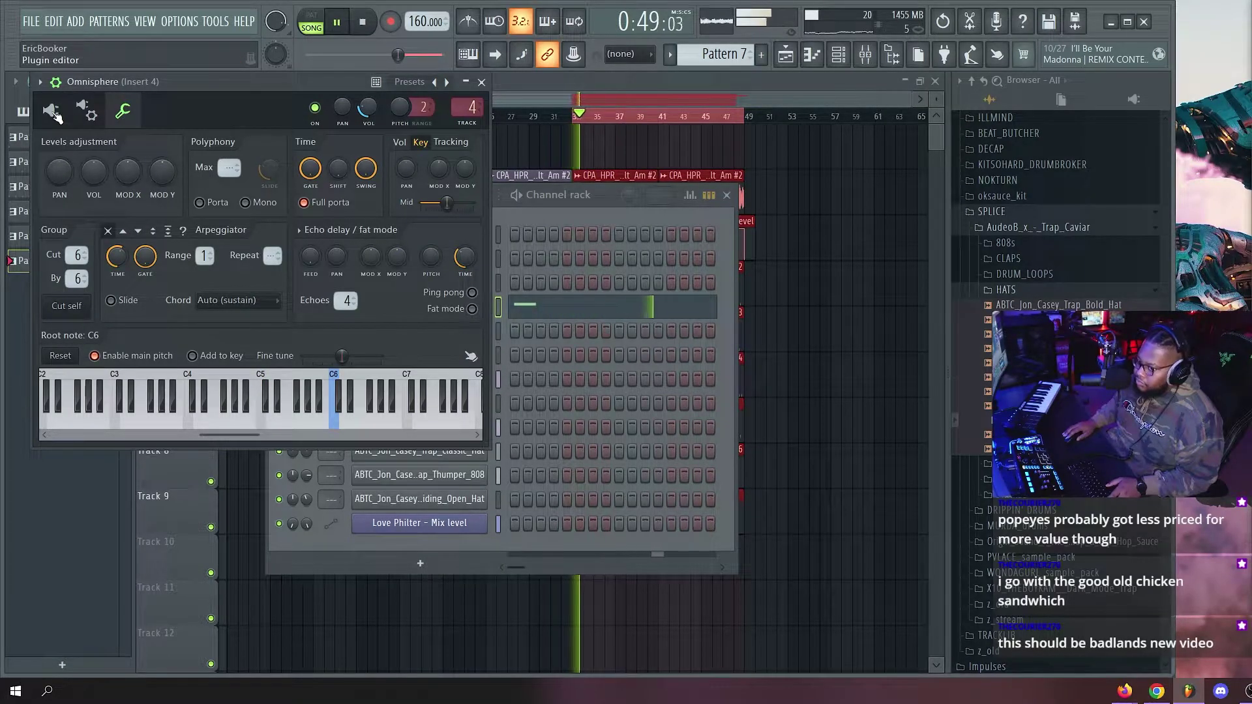
pyautogui.click(52, 111)
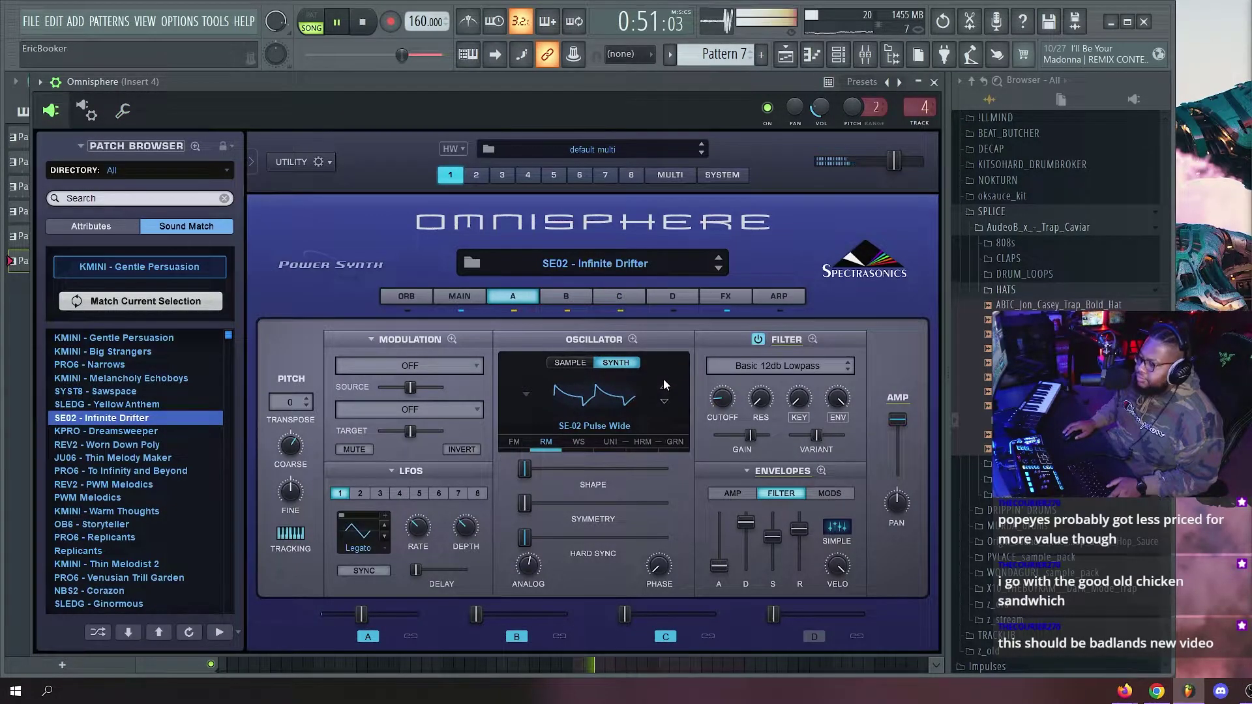
pyautogui.click(130, 431)
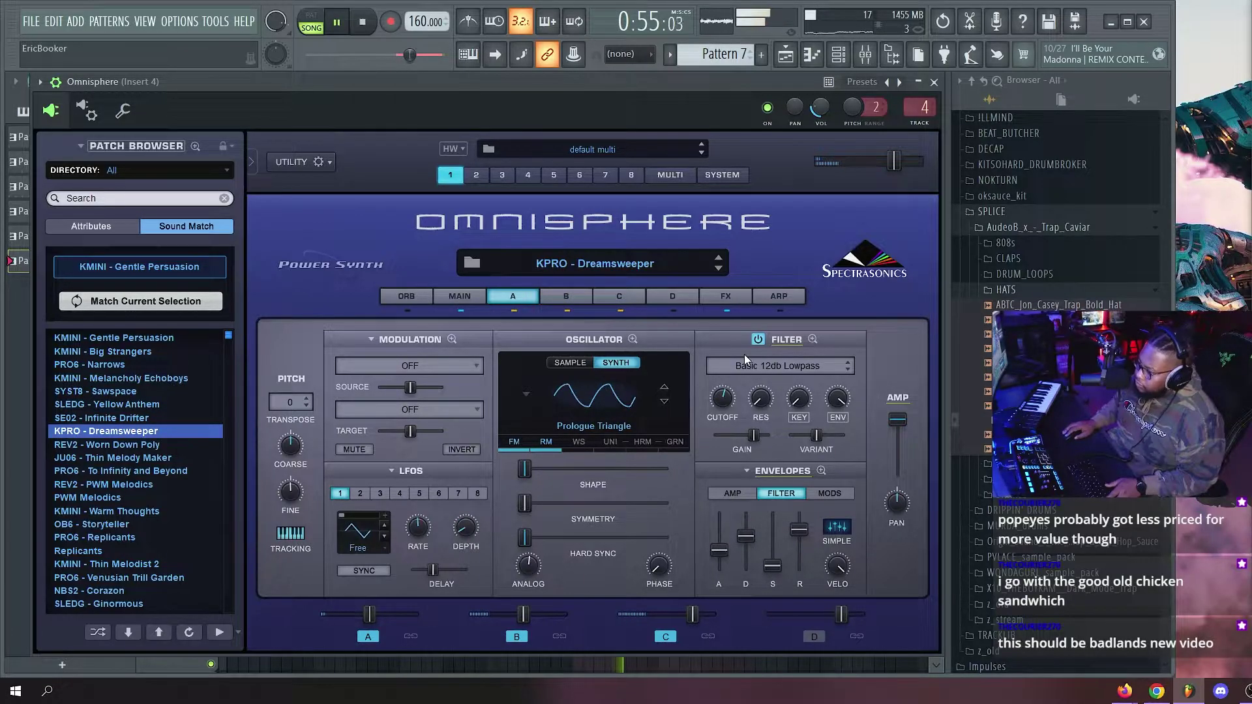
# Set the Omnisphere channel's root note to C5 and return to the synth editor.
pyautogui.click(126, 111)
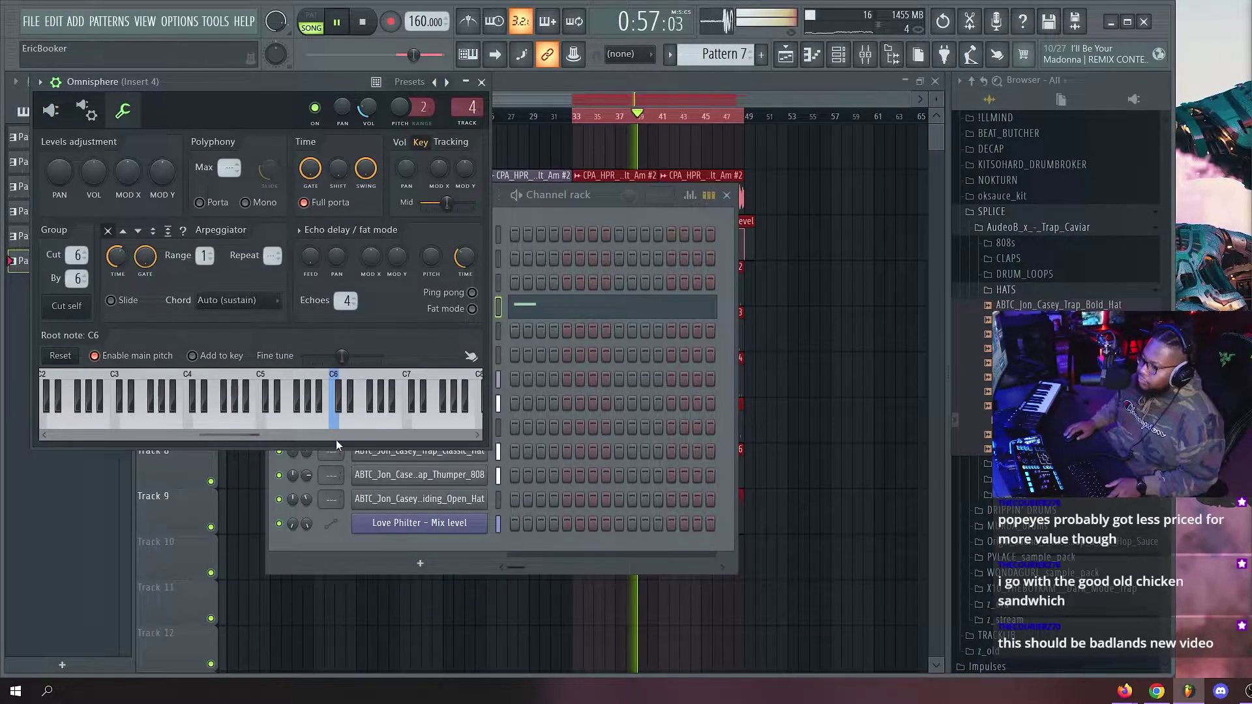
pyautogui.rightClick(261, 384)
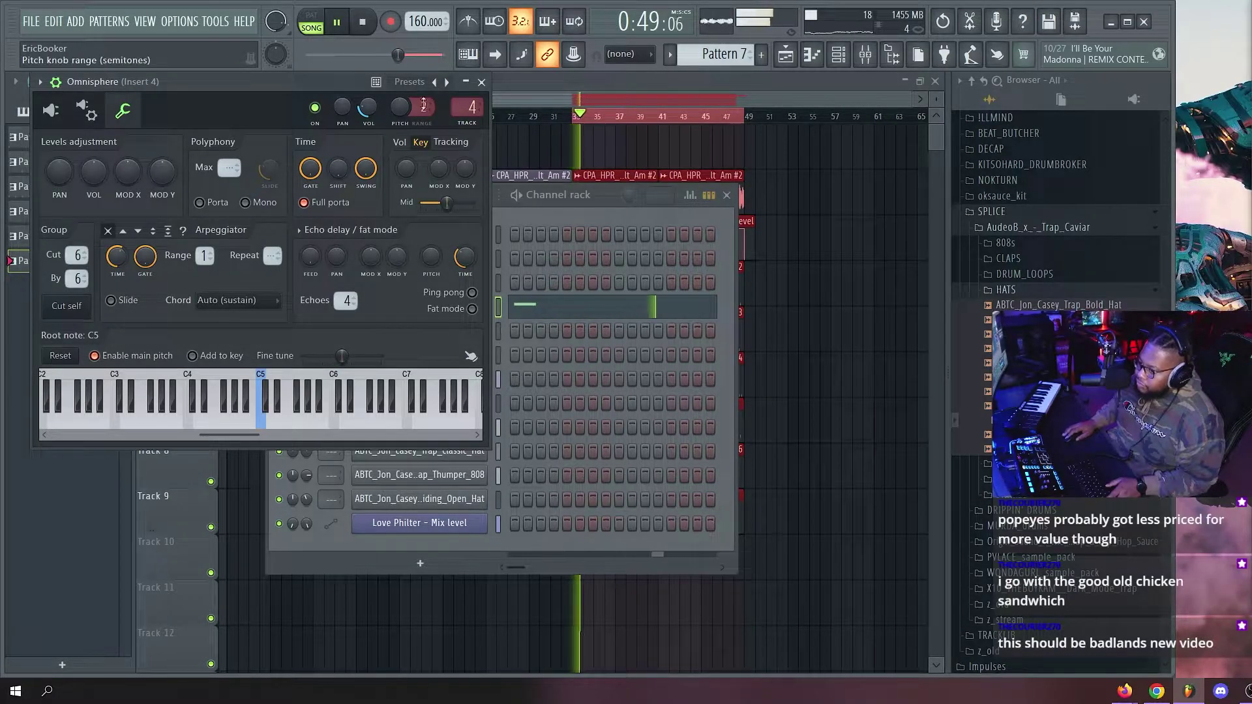
pyautogui.click(51, 111)
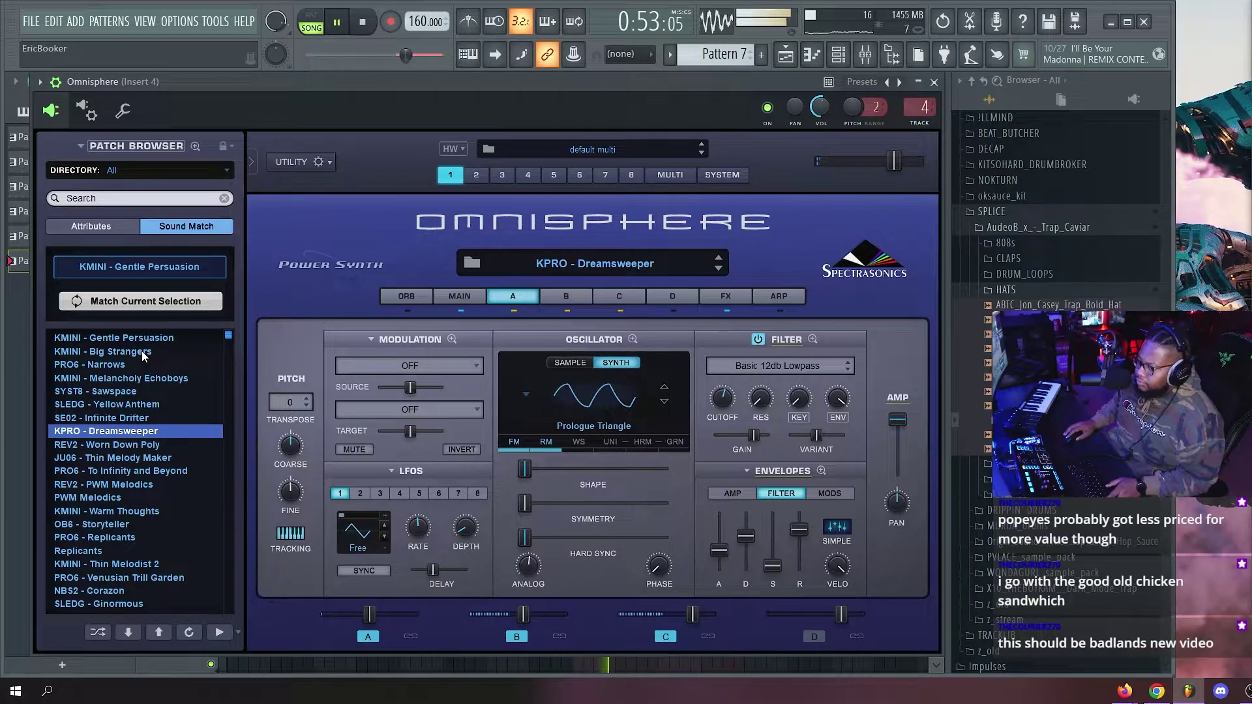
# Load the REV2 - Worn Down Poly patch and adjust the filter cutoff of its layer A.
pyautogui.click(124, 460)
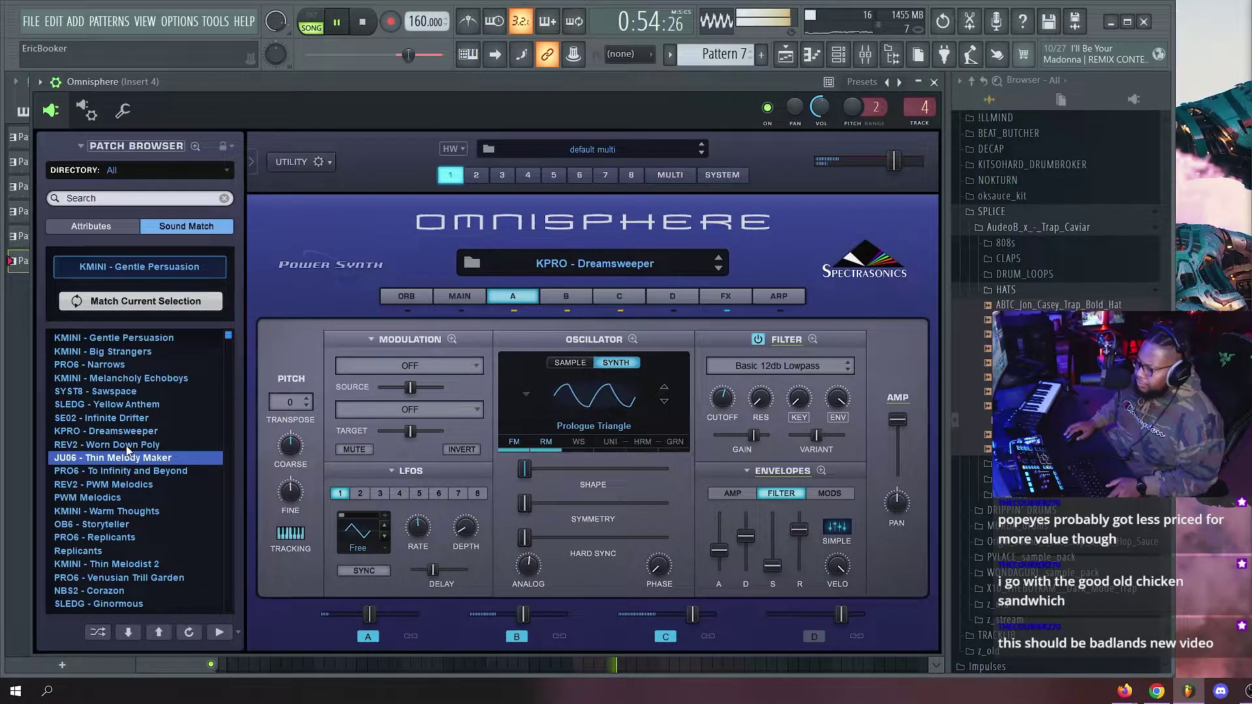
pyautogui.click(127, 445)
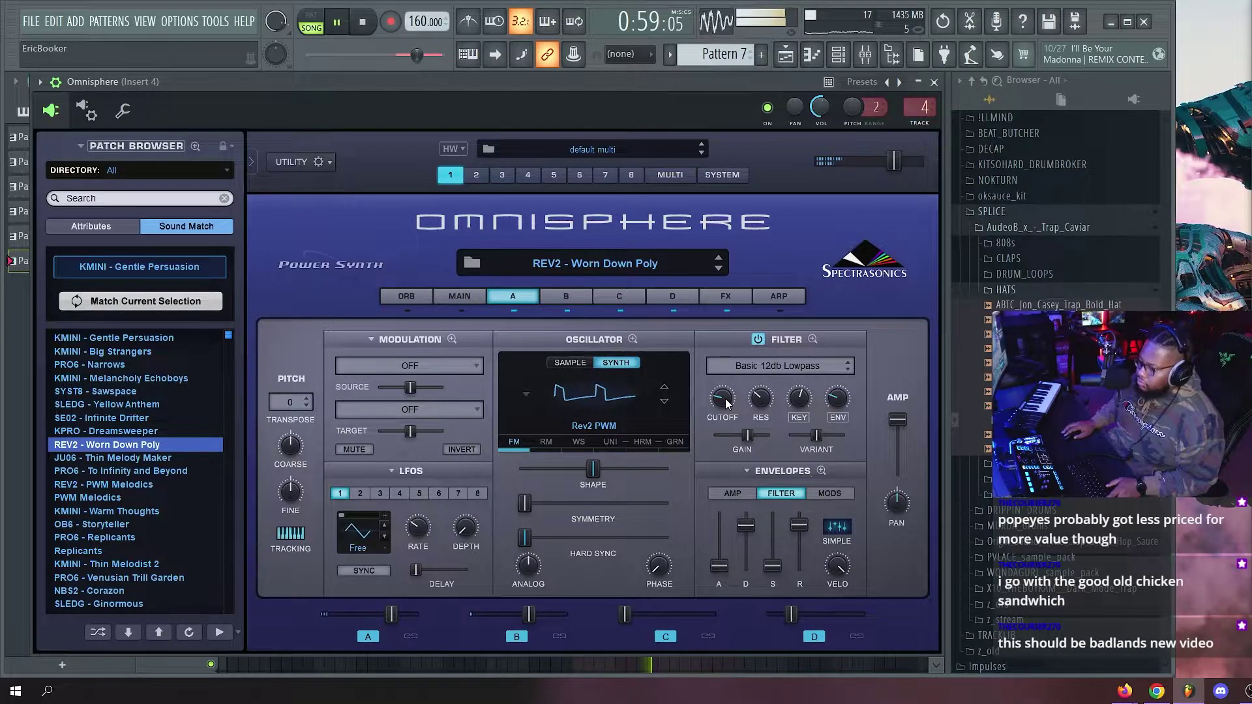
pyautogui.moveTo(726, 402); pyautogui.dragTo(725, 401)
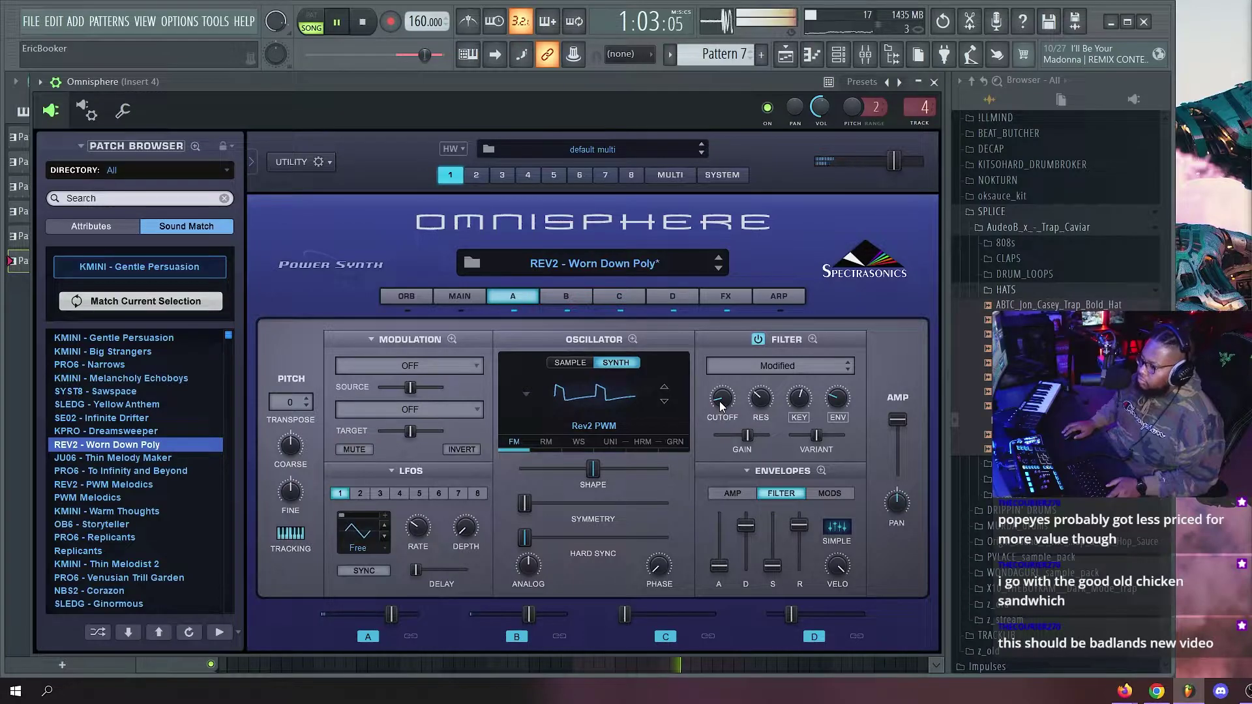
pyautogui.moveTo(719, 401); pyautogui.dragTo(719, 398)
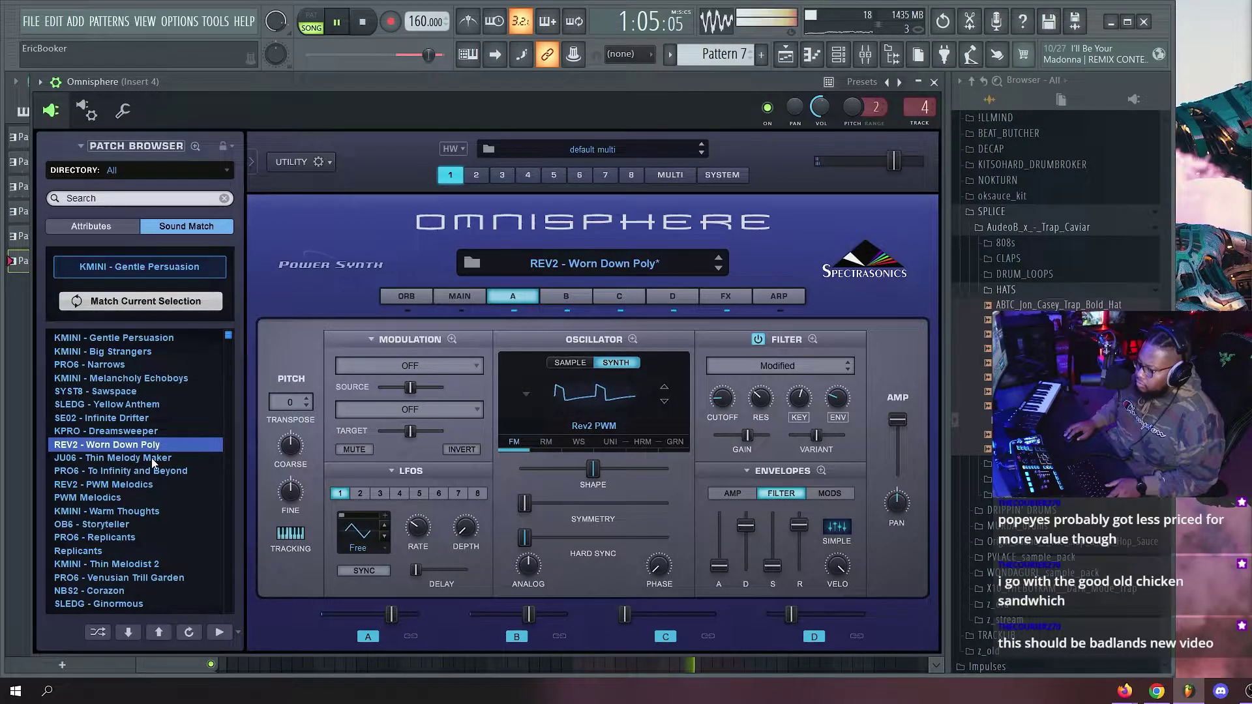
# Audition JU06 - Thin Melody Maker, PRO6 - To Infinity and Beyond and REV2 - PWM Melodics, replaying the section from bar 33.
pyautogui.press('Down')
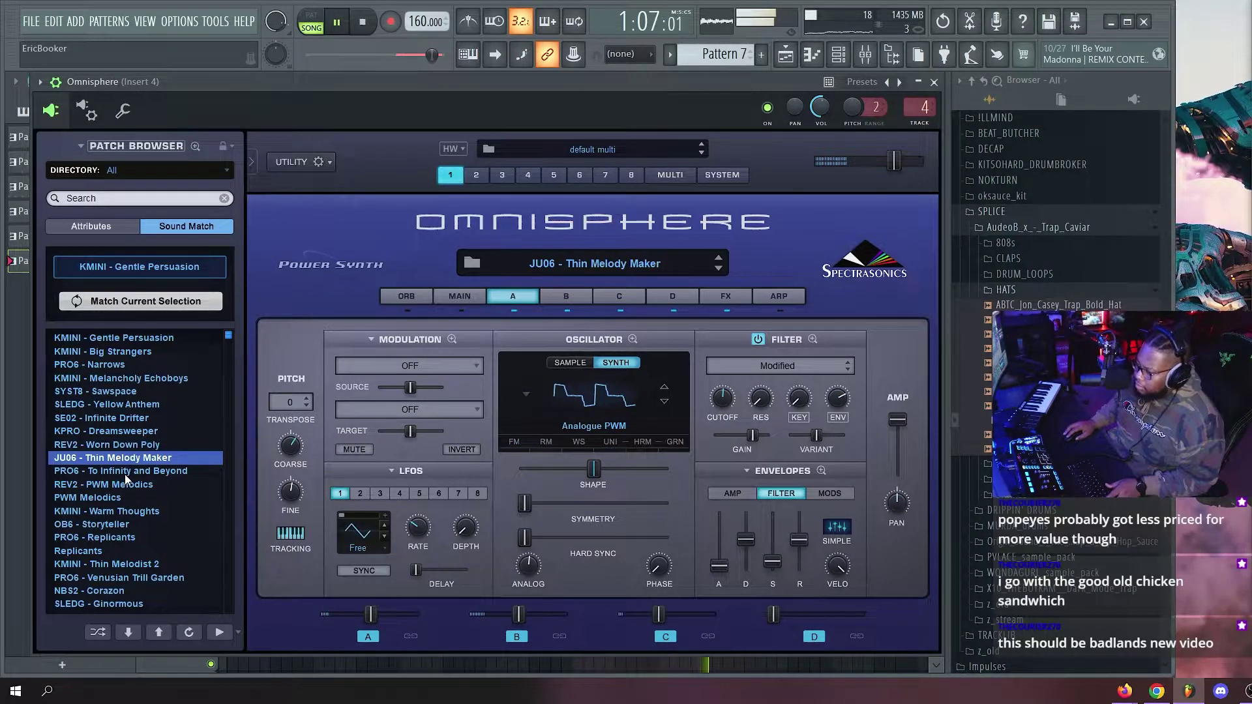
pyautogui.press('Down')
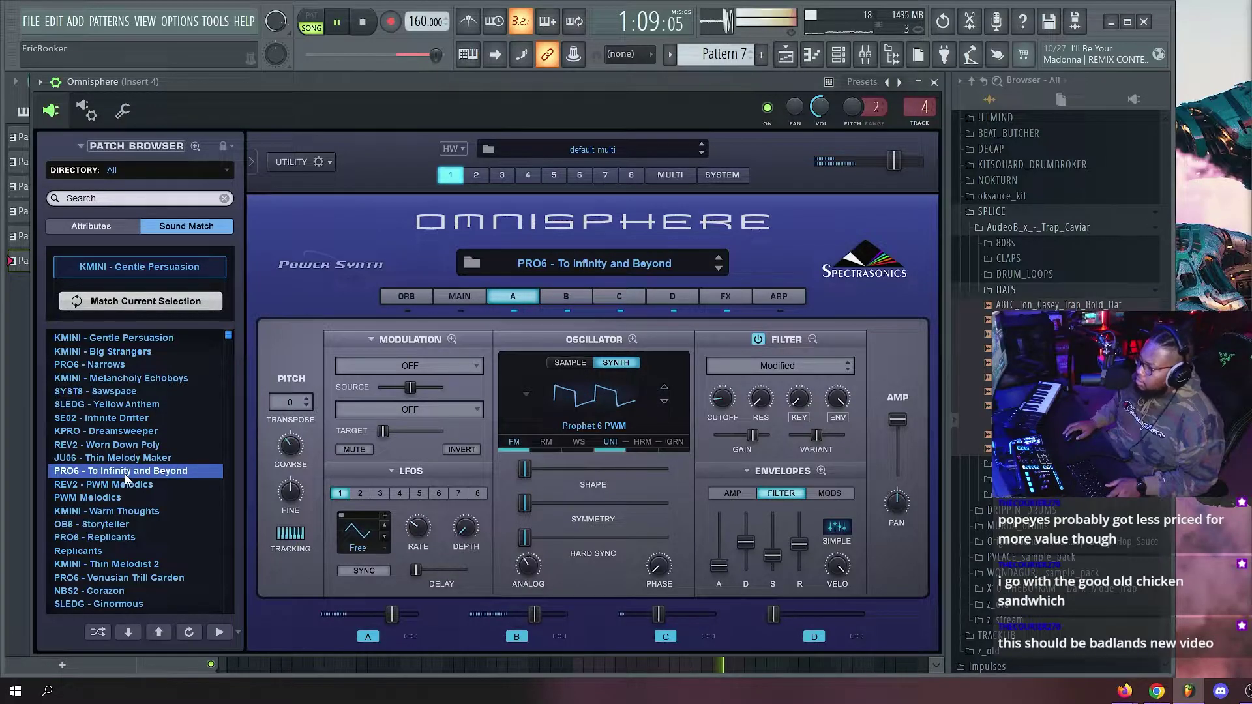
pyautogui.press('Down')
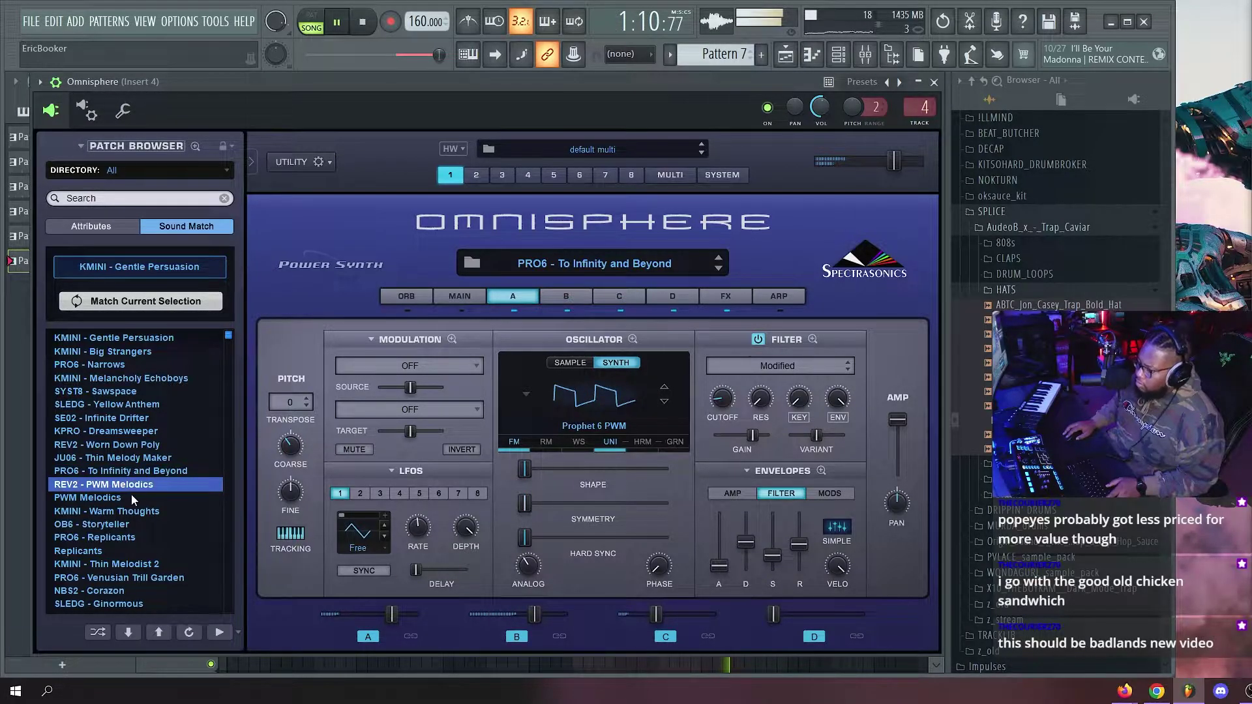
pyautogui.press('space')
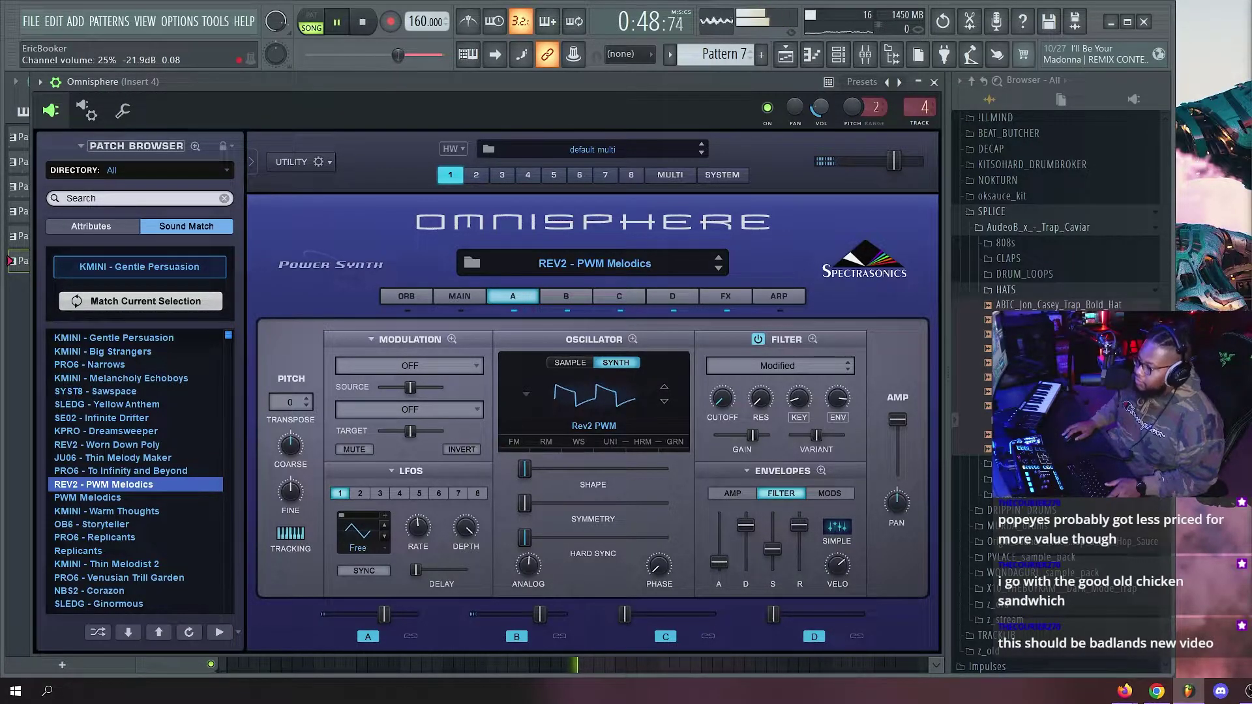
# Set the Omnisphere channel's root note to C6 and load the PWM Melodics patch.
pyautogui.click(120, 124)
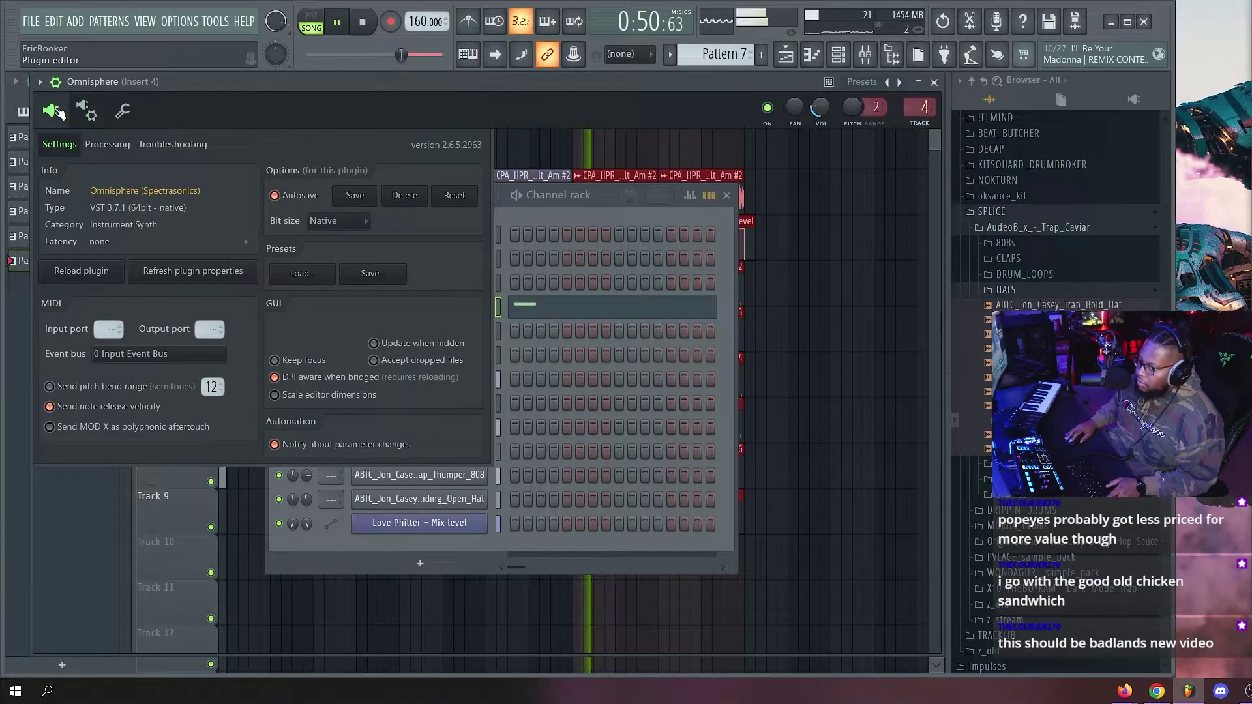
pyautogui.click(51, 111)
pyautogui.click(124, 113)
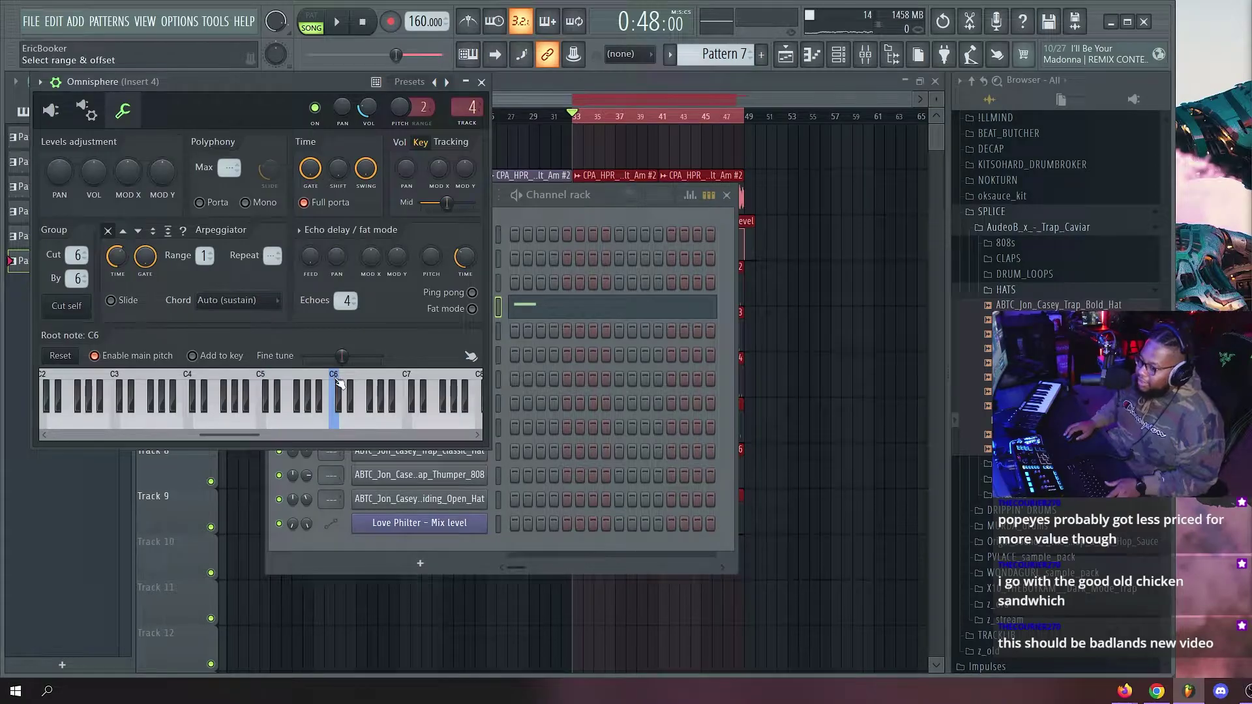
pyautogui.click(65, 126)
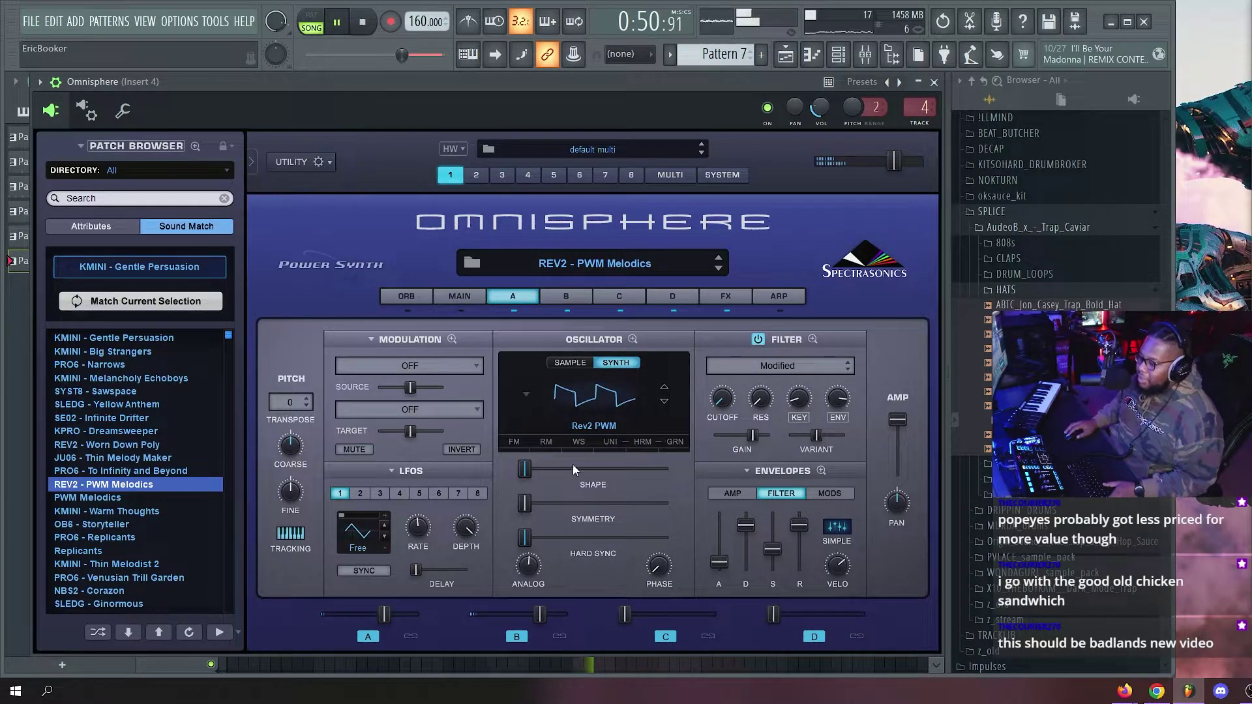
pyautogui.scroll(-5, 132, 459)
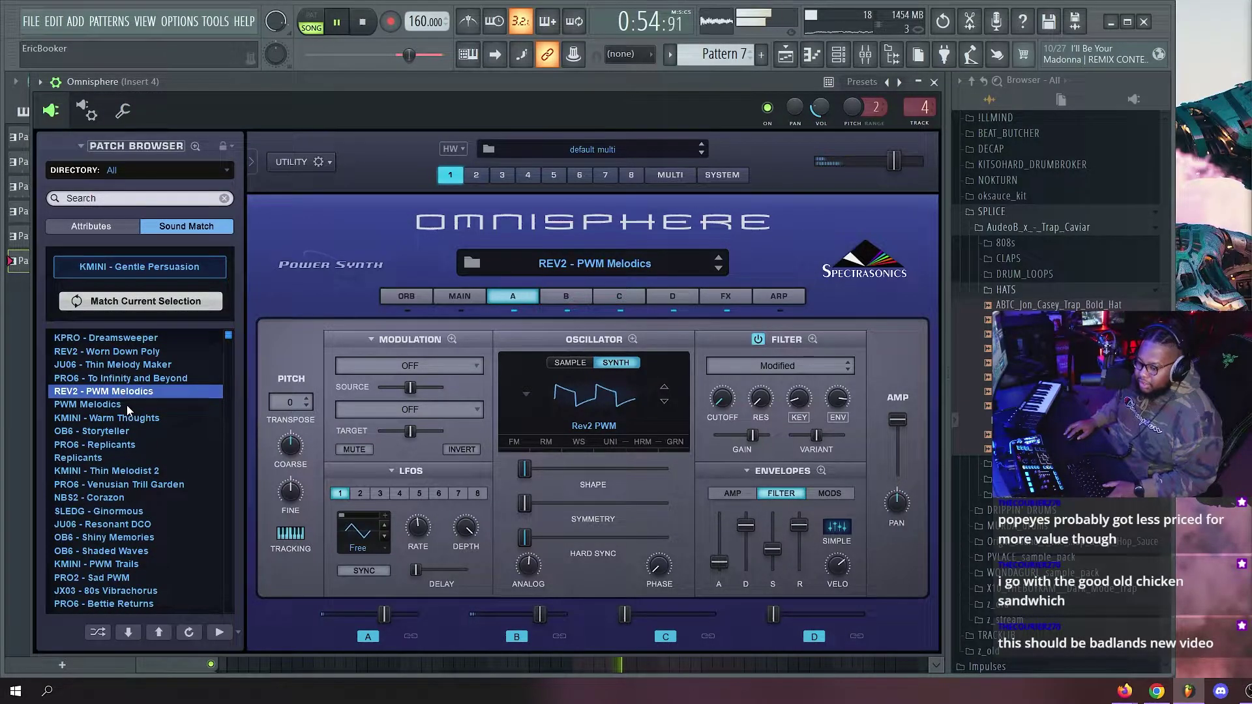
pyautogui.click(127, 405)
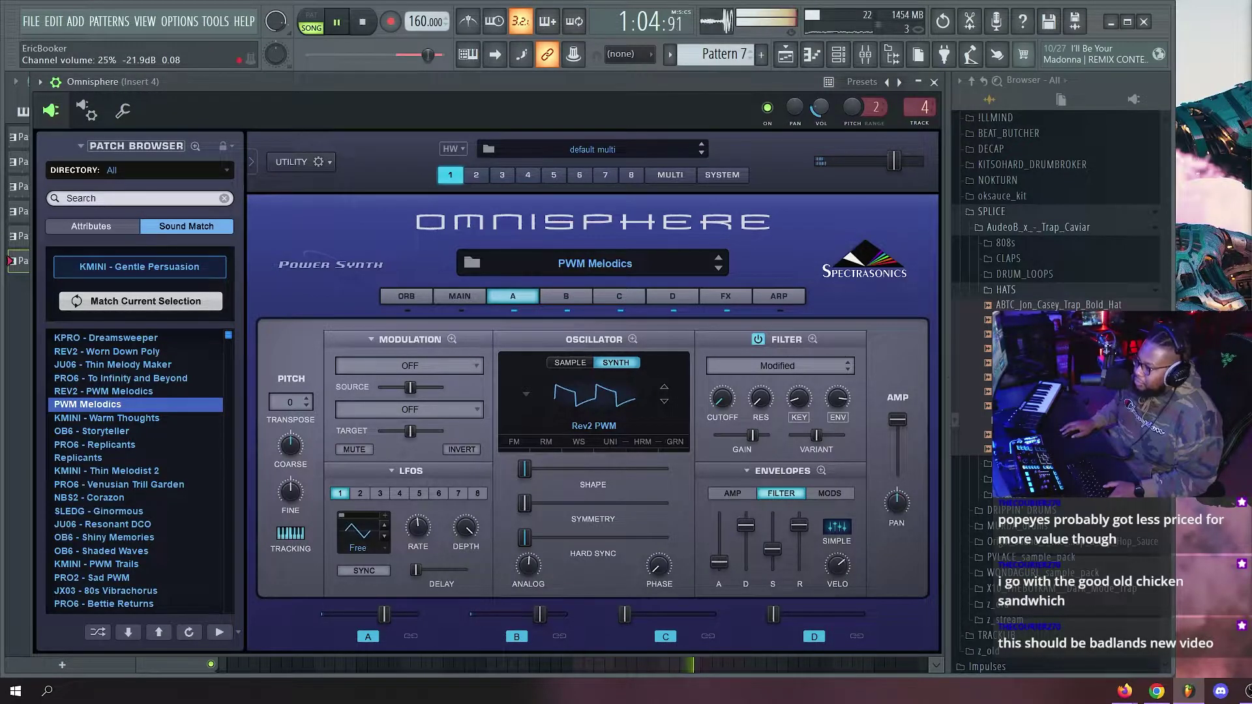
# Return to the playlist, clear the playback range over bars 33 to 49 and play the song from the start.
pyautogui.press('F5')
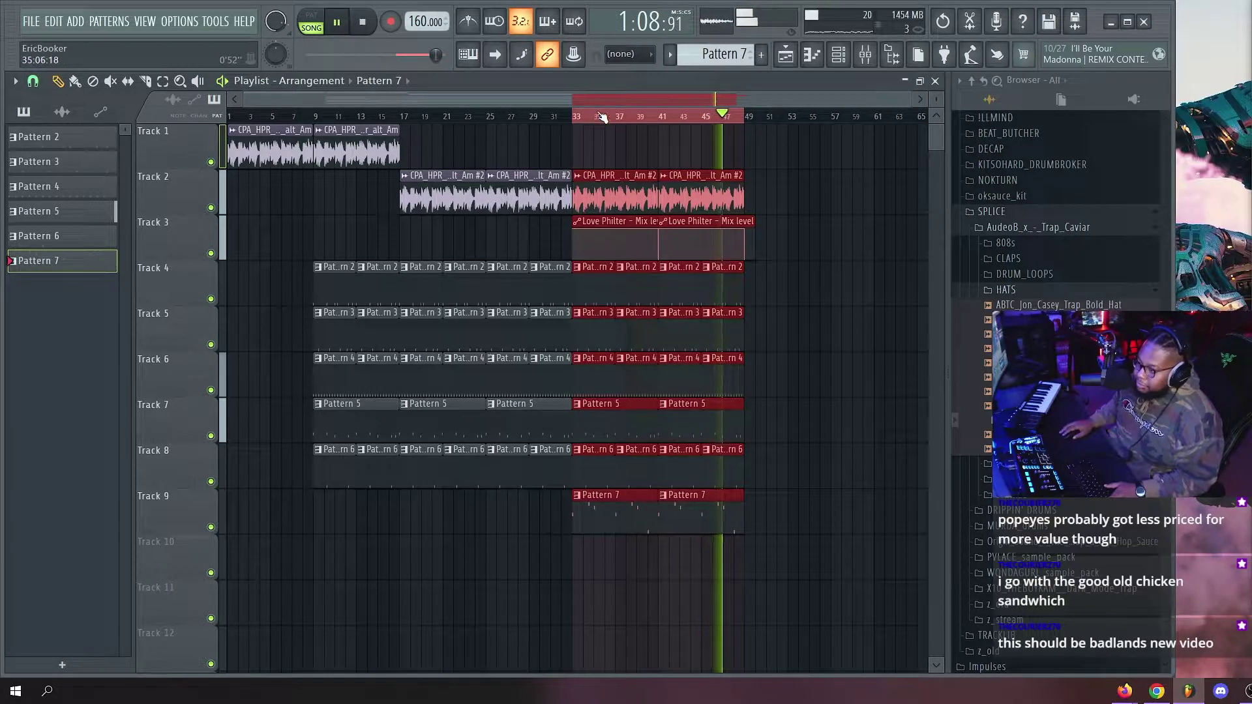
pyautogui.press('space')
pyautogui.keyDown('ctrl'); pyautogui.click(575, 117); pyautogui.keyUp('ctrl')
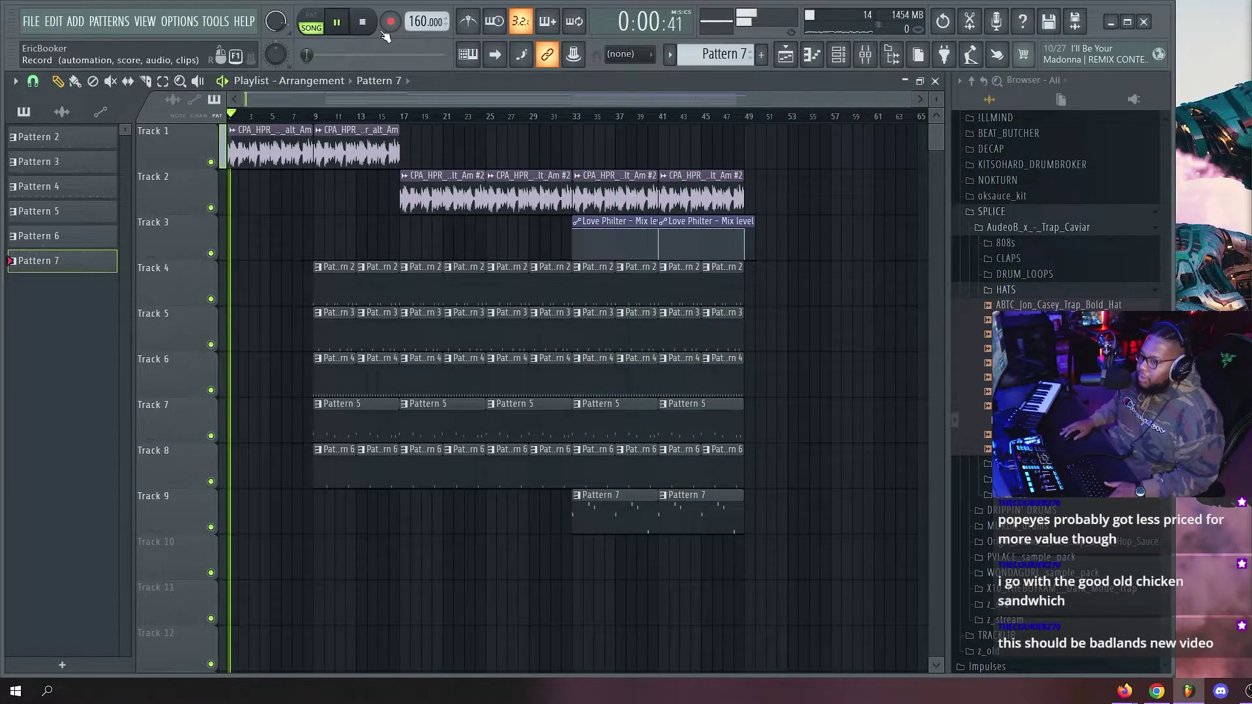
# Duplicate the clips from bar 9 onward to start at bar 49, trimming the second Love Philter automation clip to end there.
pyautogui.moveTo(322, 123); pyautogui.dragTo(797, 574)
pyautogui.hotkey('ctrl', 'b')
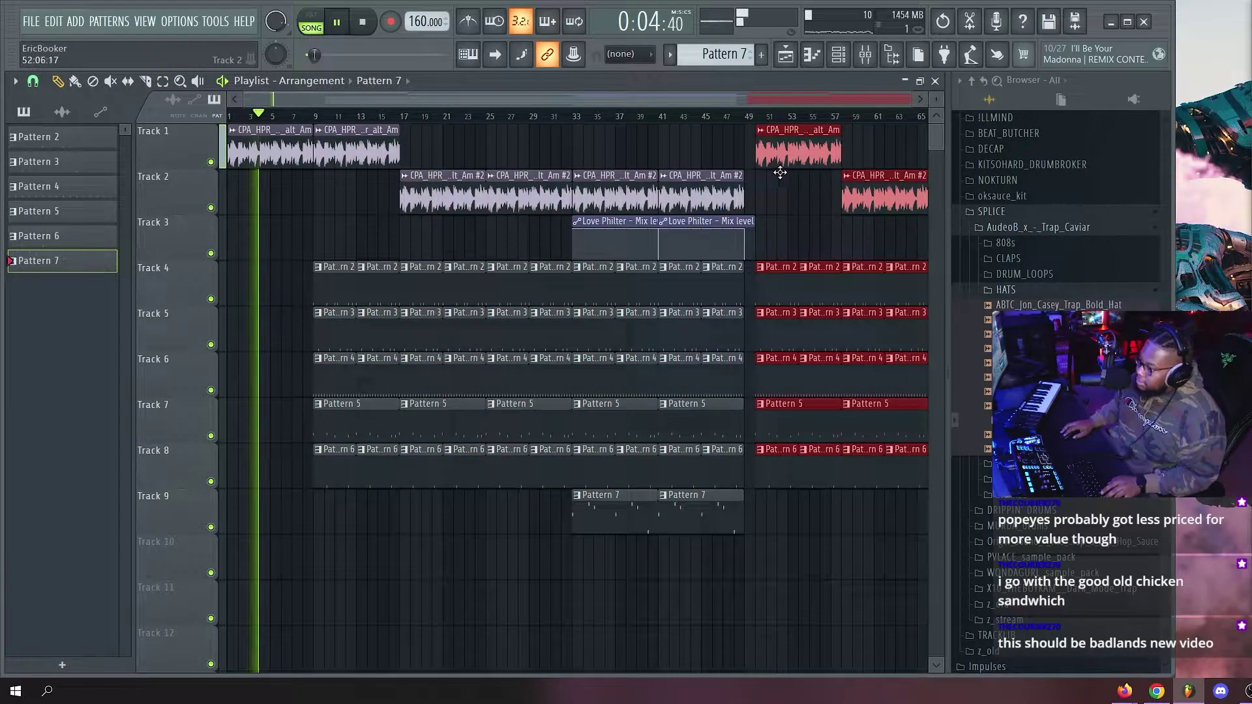
pyautogui.click(797, 215)
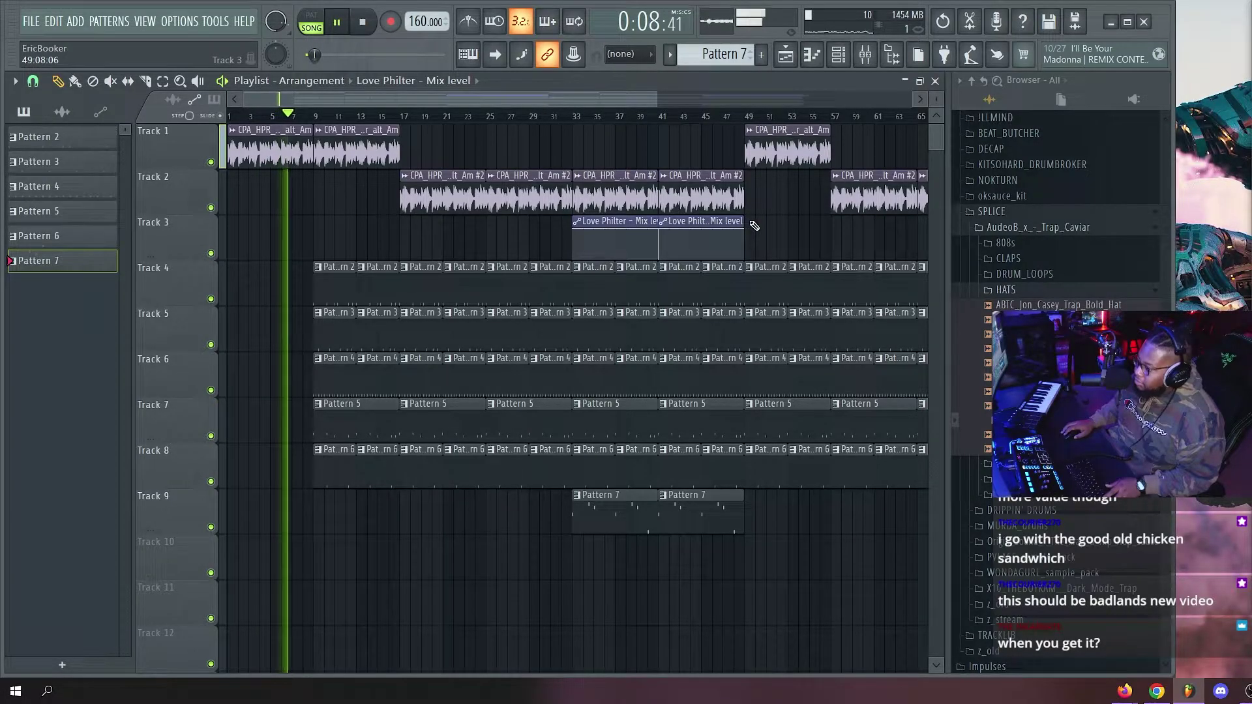
# Listen to the song from the start and look over the clip layout across the first 49 bars.
pyautogui.scroll(5, 345, 98)
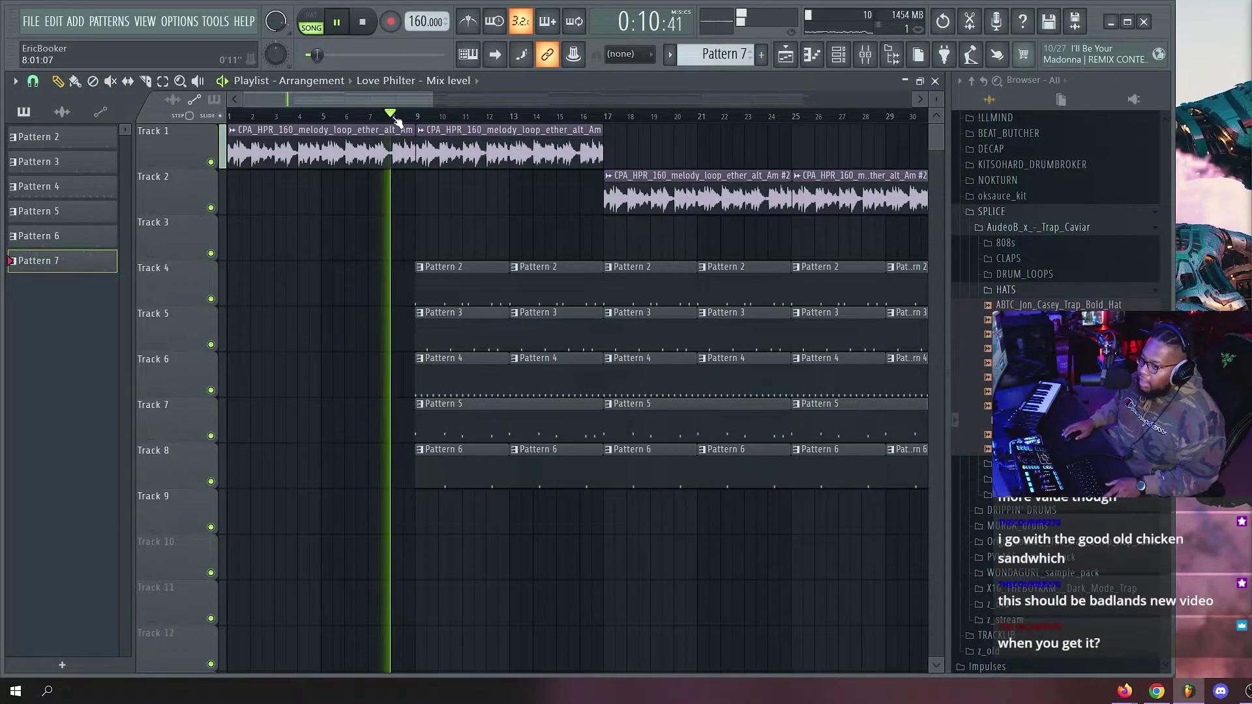
pyautogui.scroll(-4, 395, 119)
pyautogui.scroll(3, 398, 118)
pyautogui.scroll(-2, 506, 121)
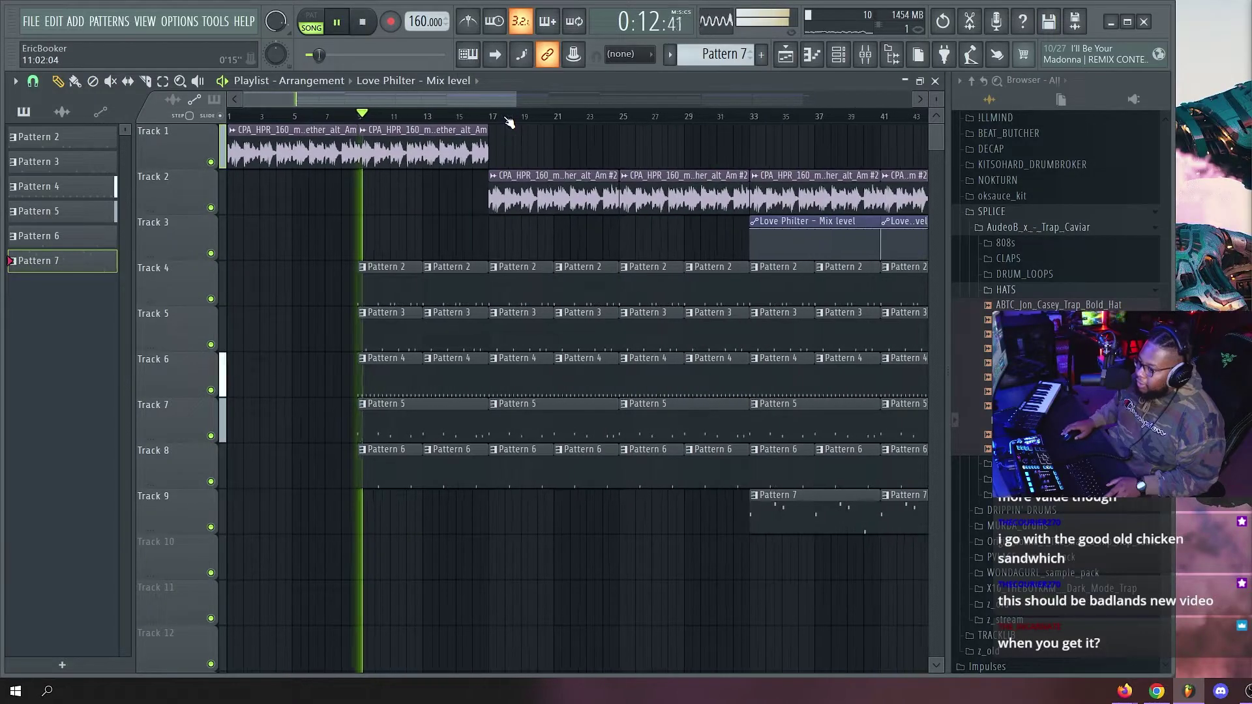
pyautogui.scroll(3, 429, 116)
pyautogui.scroll(-2, 459, 105)
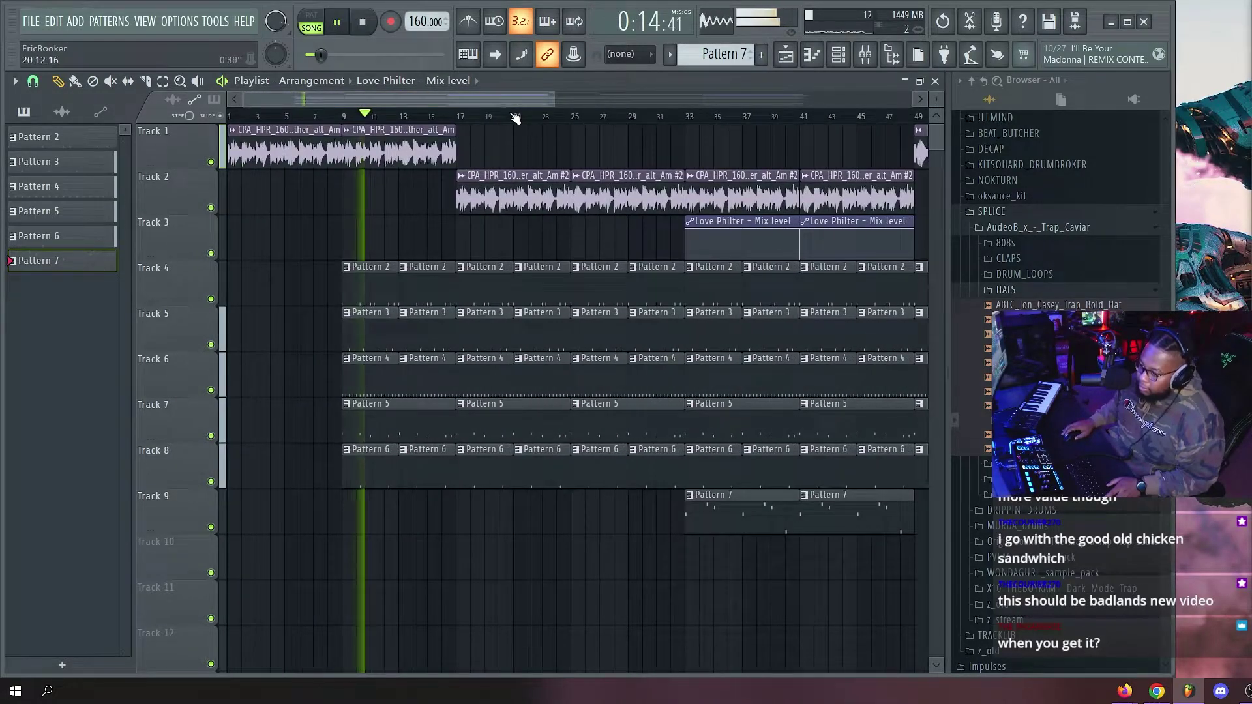
pyautogui.moveTo(336, 99); pyautogui.dragTo(290, 98)
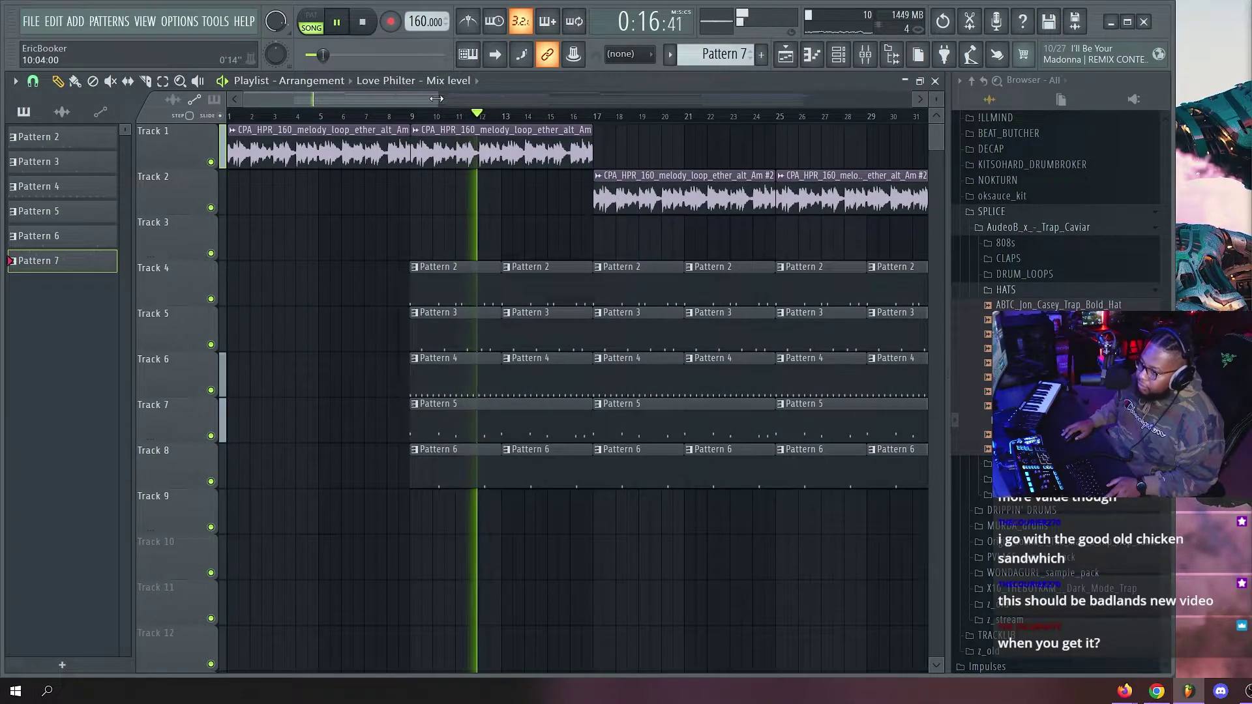
pyautogui.moveTo(437, 99); pyautogui.dragTo(420, 98)
pyautogui.scroll(-3, 448, 119)
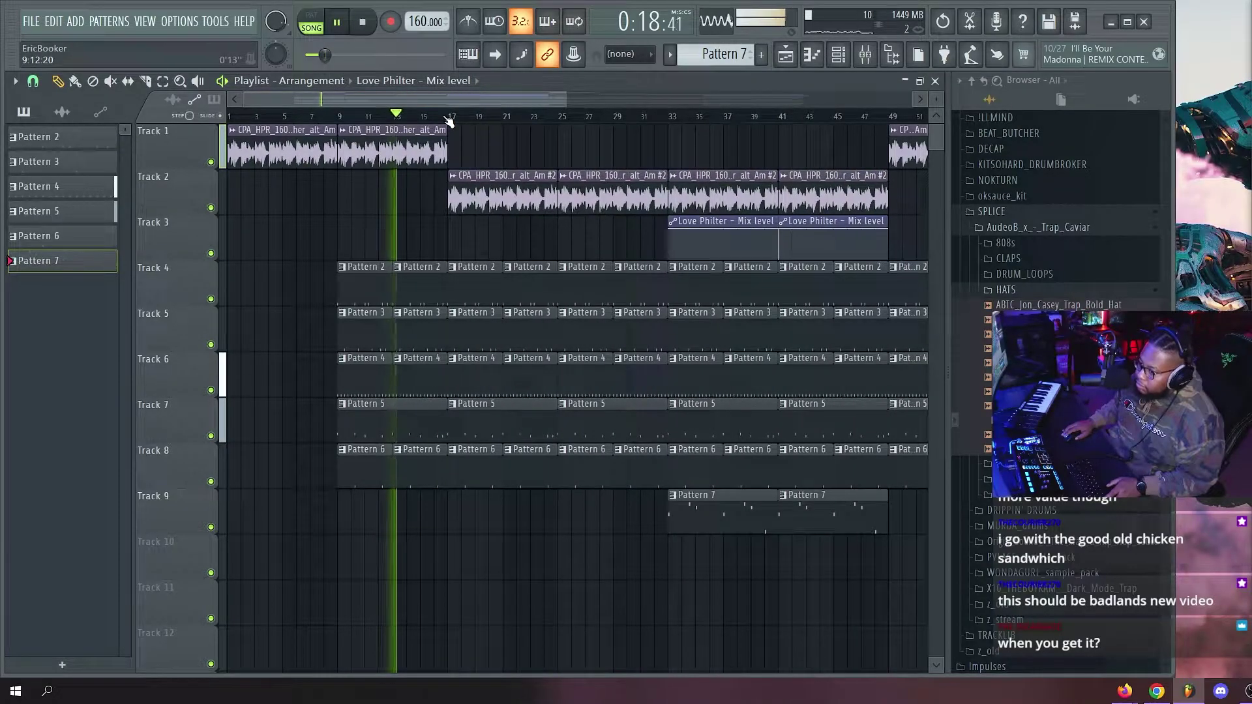
# Move all clips from bar 17 onward eight bars later so that they start at bar 25.
pyautogui.scroll(-2, 380, 120)
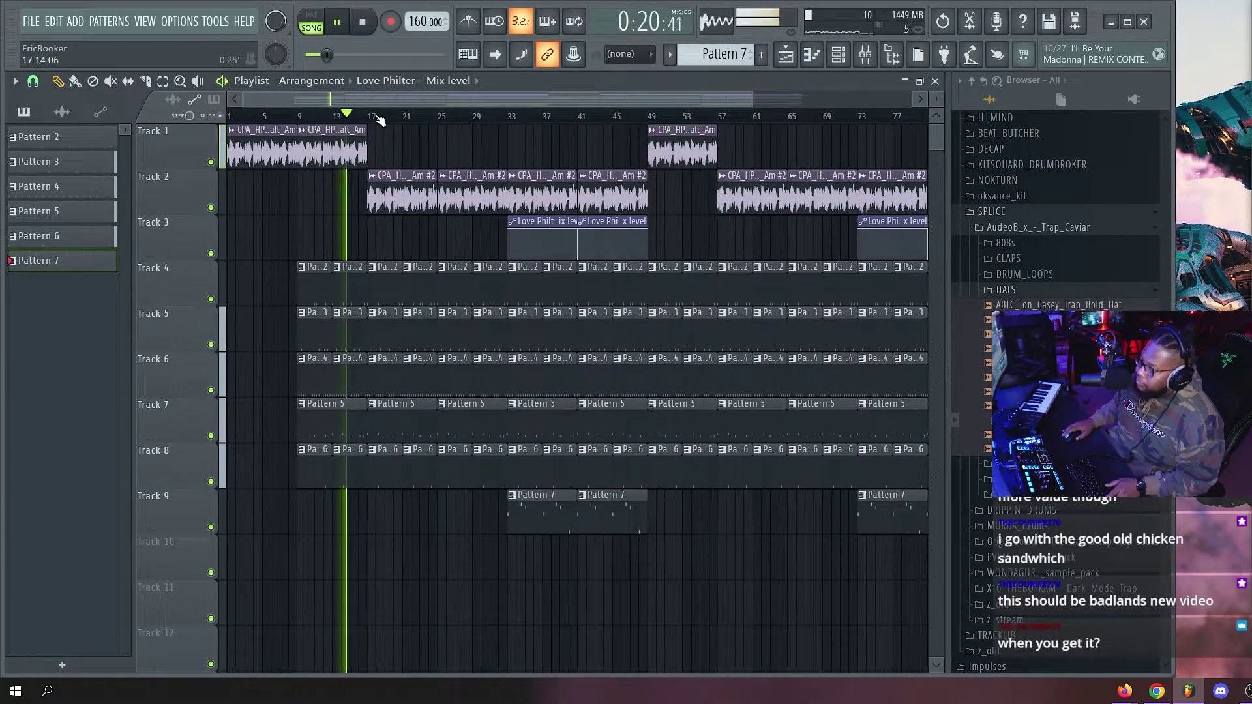
pyautogui.scroll(-2, 472, 120)
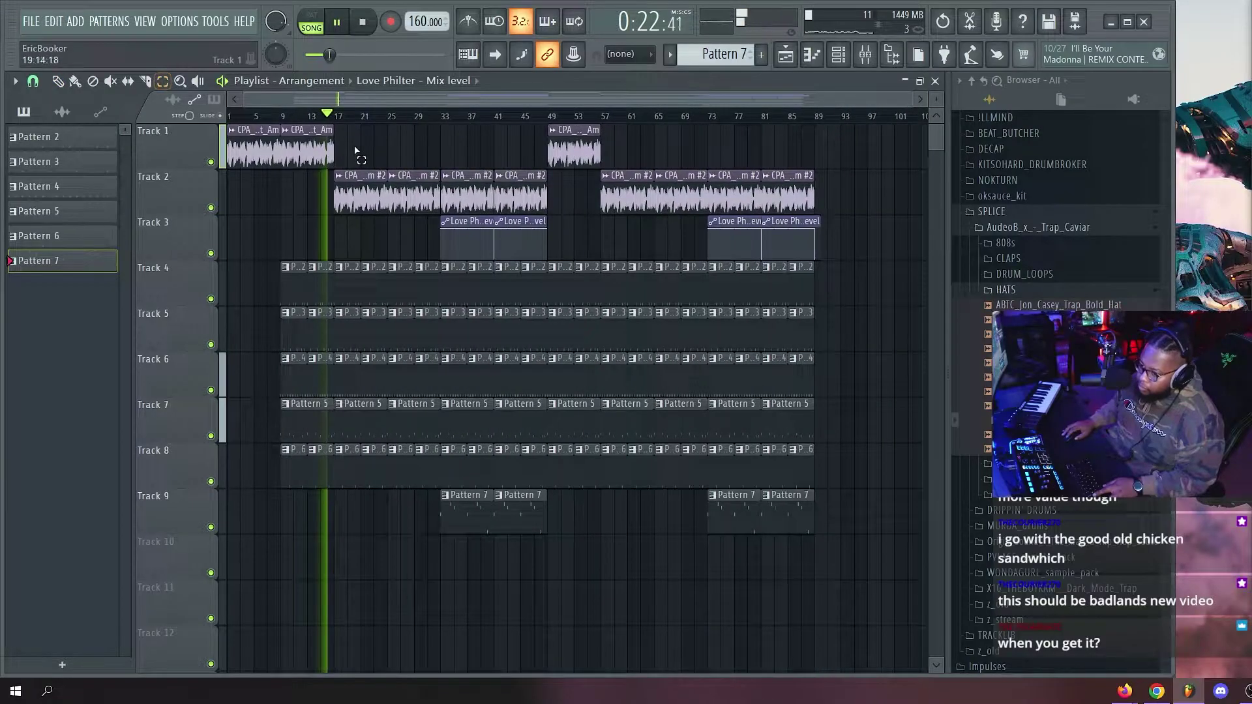
pyautogui.moveTo(345, 152); pyautogui.dragTo(942, 564)
pyautogui.moveTo(431, 103); pyautogui.dragTo(257, 101)
pyautogui.scroll(2, 354, 122)
pyautogui.moveTo(479, 206); pyautogui.dragTo(578, 206)
pyautogui.press('space')
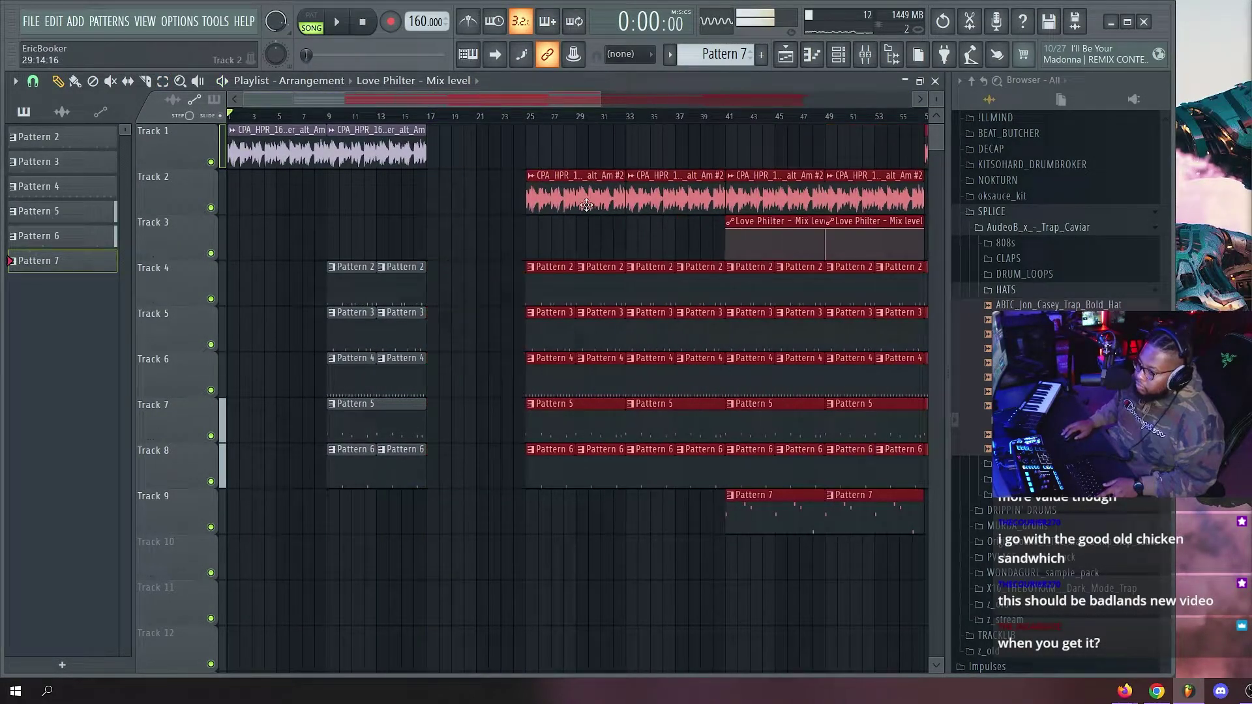
# Duplicate the melody loop and drum pattern clips of bars 9 to 17 into the gap at bar 17.
pyautogui.press('space')
pyautogui.moveTo(456, 160); pyautogui.dragTo(337, 468)
pyautogui.moveTo(373, 159); pyautogui.dragTo(472, 159)
pyautogui.click(674, 149)
pyautogui.rightClick(675, 149)
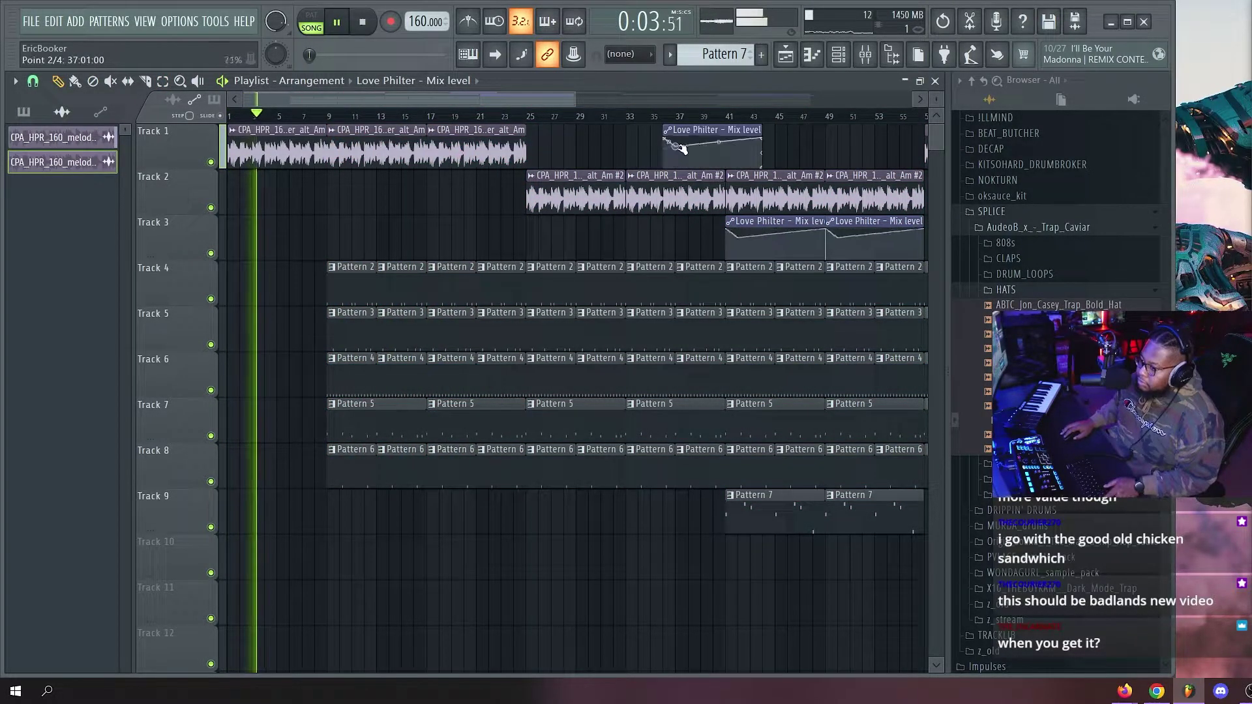
pyautogui.rightClick(677, 150)
pyautogui.click(705, 171)
pyautogui.rightClick(740, 132)
# Listen to the song from bar 9 and from bar 25 while looking over the extended clip layout.
pyautogui.press('space')
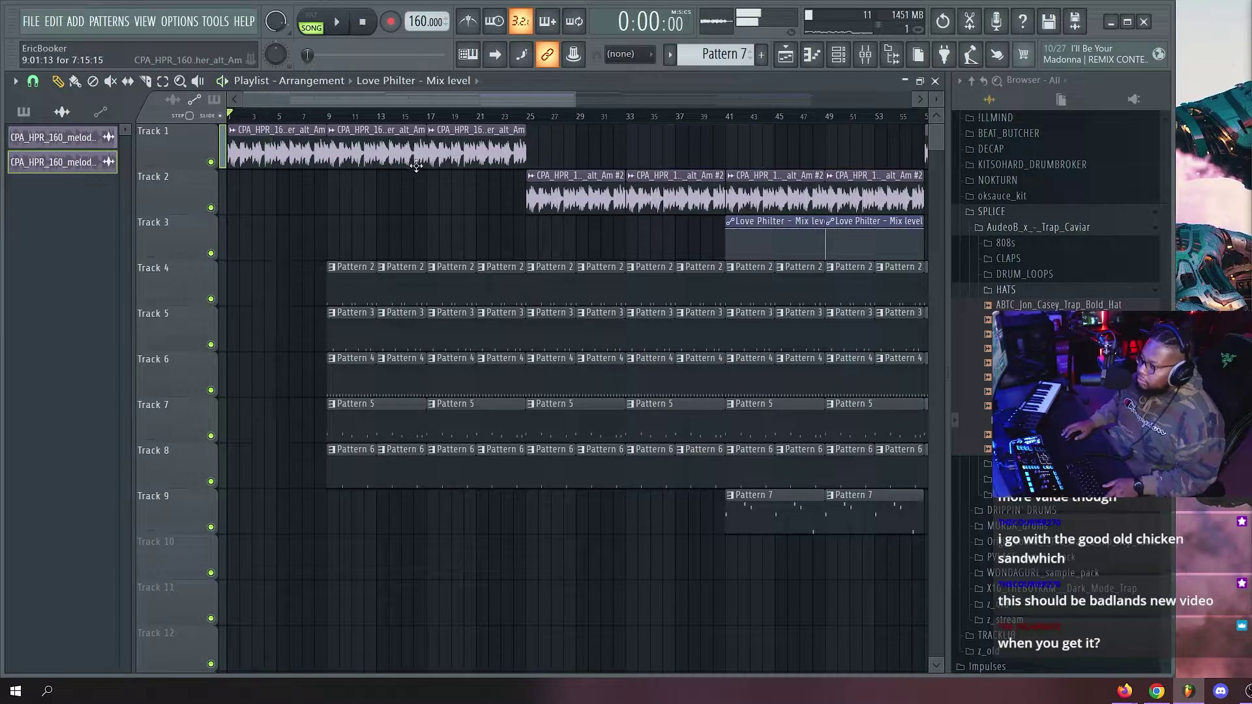
pyautogui.click(329, 116)
pyautogui.scroll(-2, 382, 124)
pyautogui.scroll(2, 398, 137)
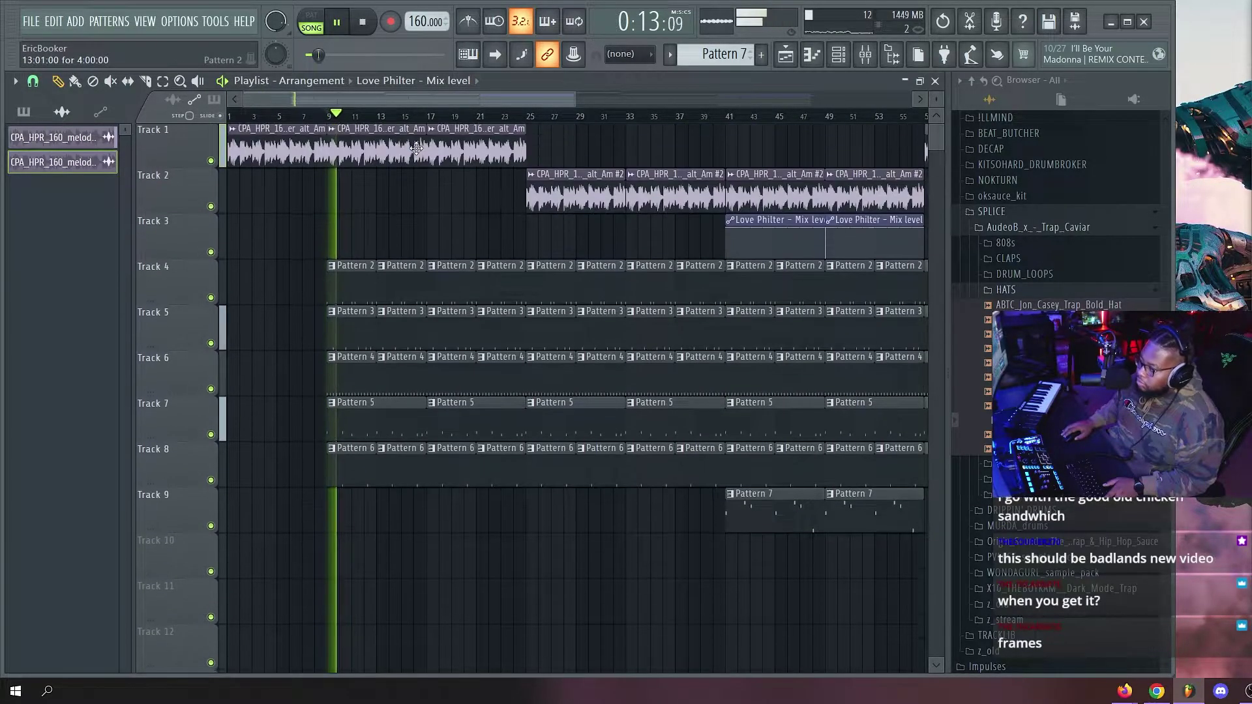
pyautogui.scroll(-4, 474, 119)
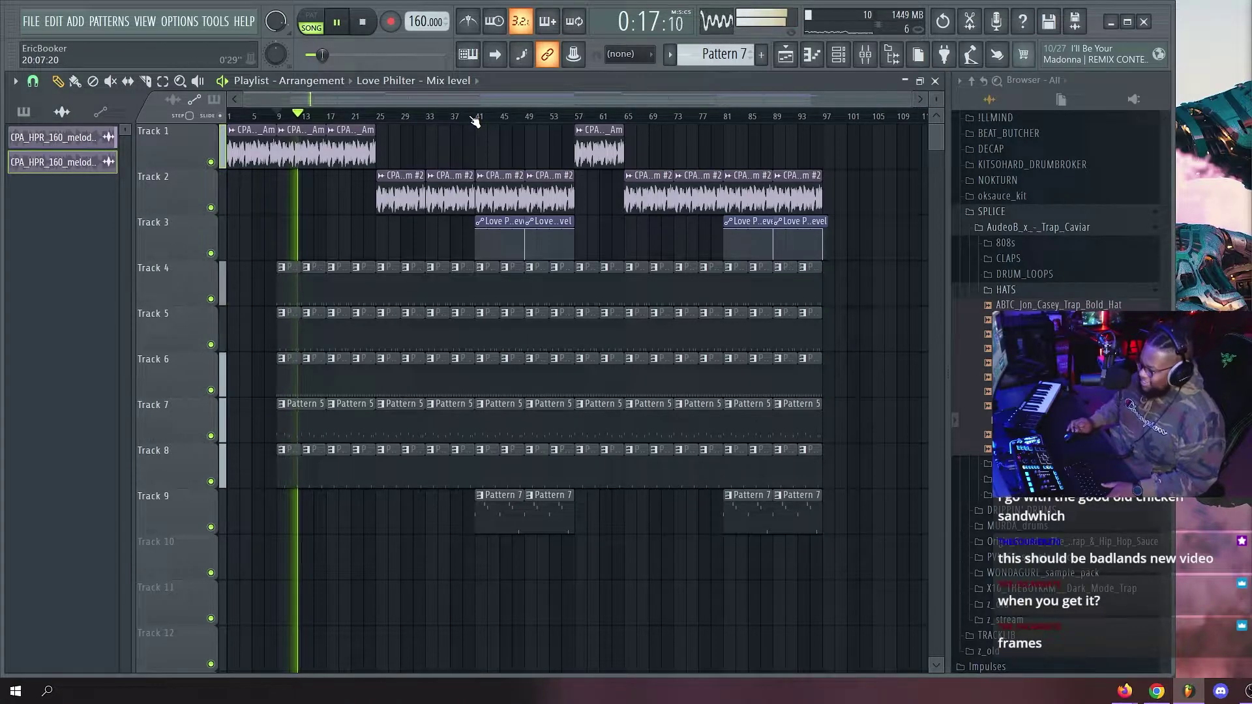
pyautogui.scroll(4, 358, 116)
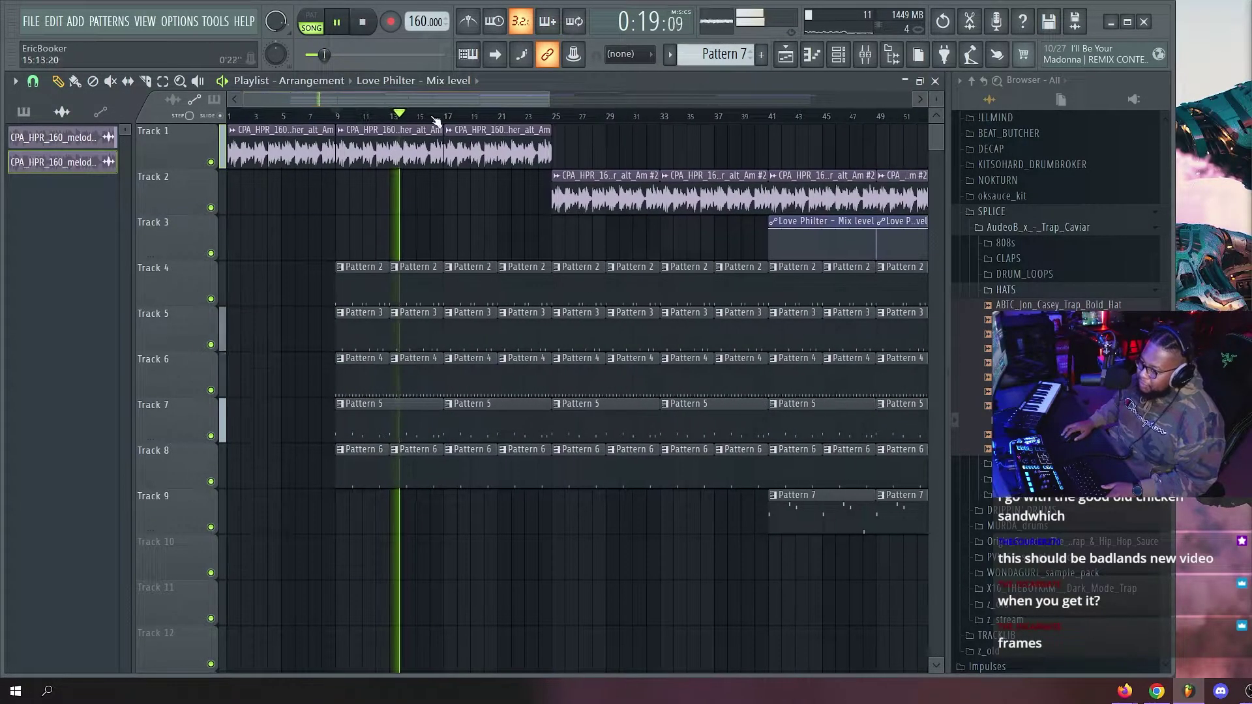
pyautogui.scroll(2, 457, 120)
pyautogui.click(452, 82)
pyautogui.click(452, 88)
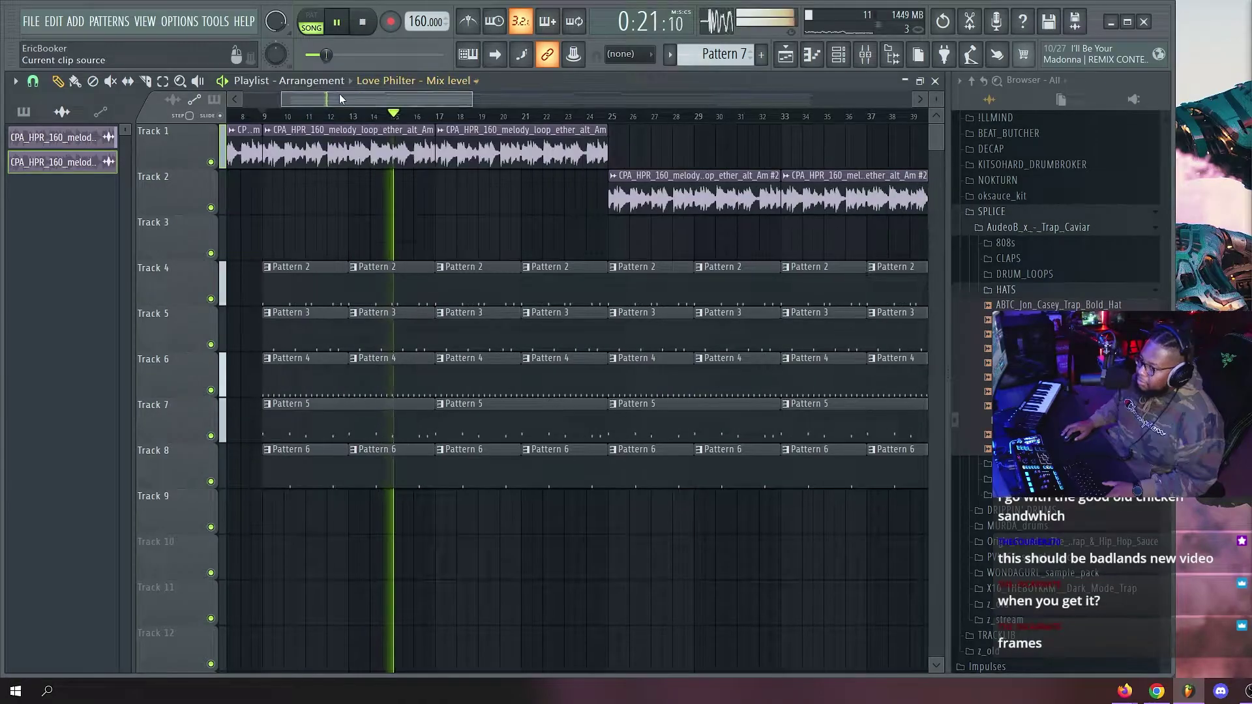
pyautogui.moveTo(452, 98); pyautogui.dragTo(412, 98)
pyautogui.scroll(-2, 579, 121)
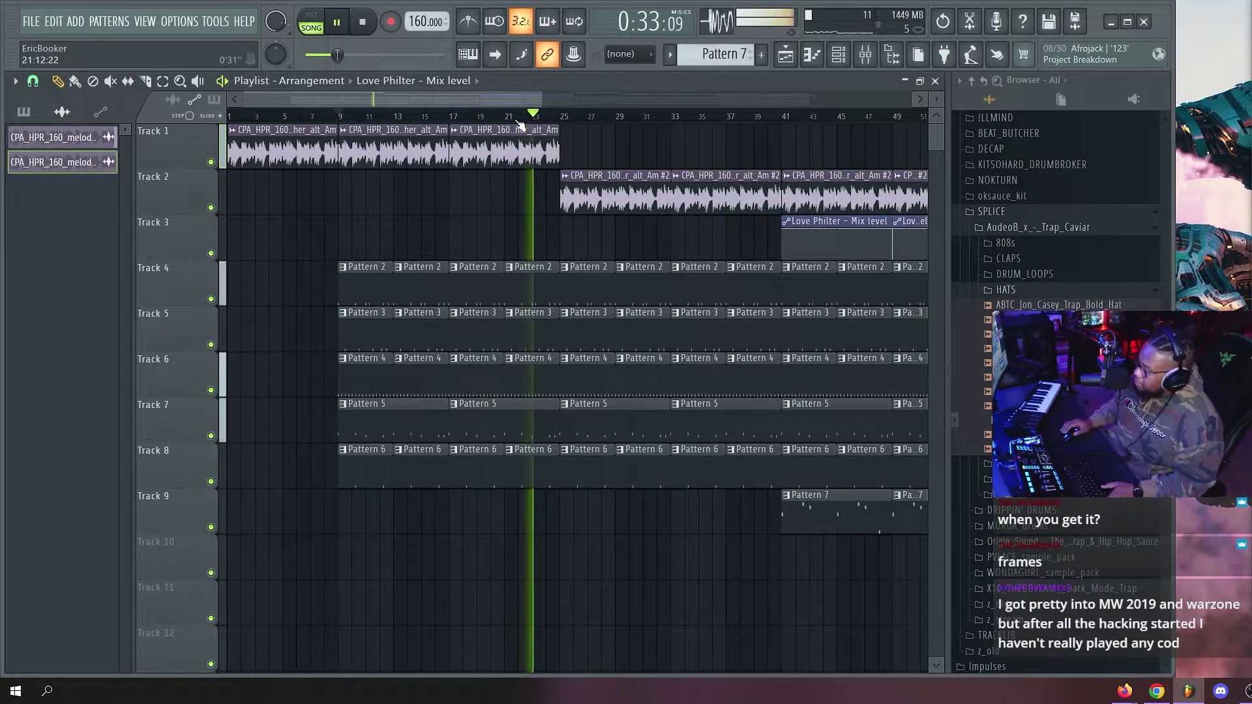
pyautogui.press('space')
pyautogui.click(562, 118)
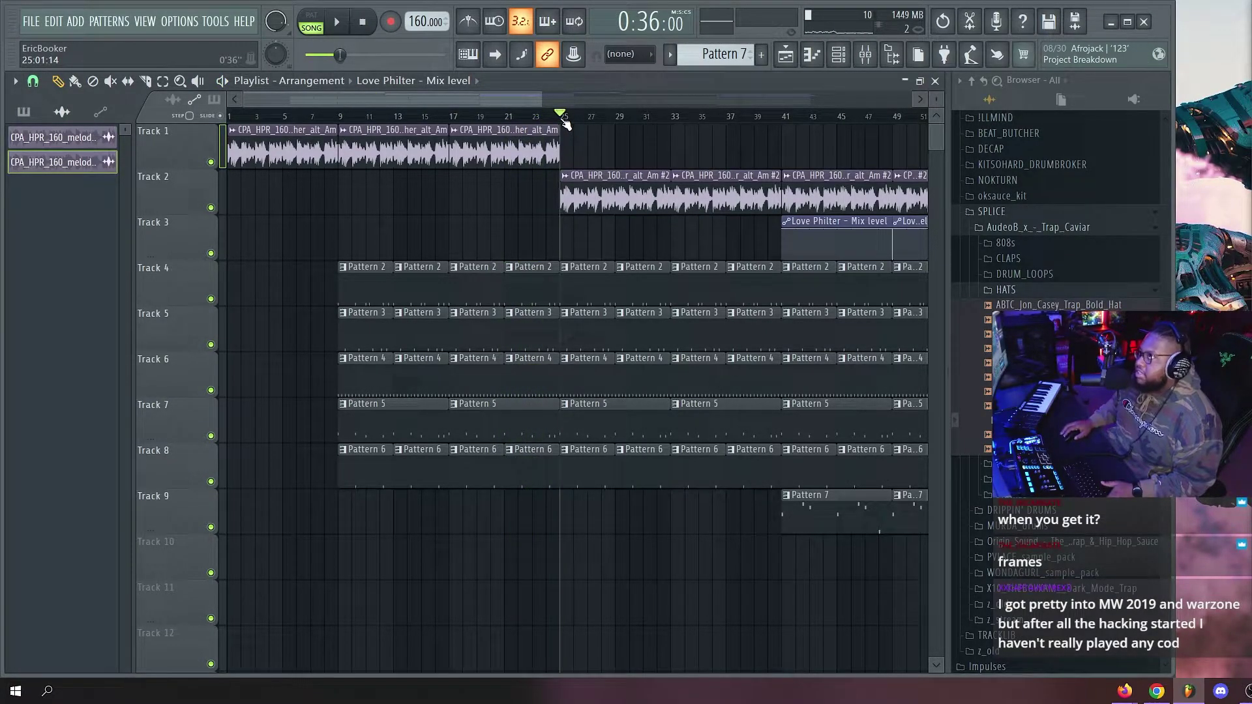
pyautogui.press('space')
# Slice about half a bar off the melody loop and pattern clips on tracks 1 and 4 to 8, leaving a gap before bar 25.
pyautogui.scroll(-3, 472, 131)
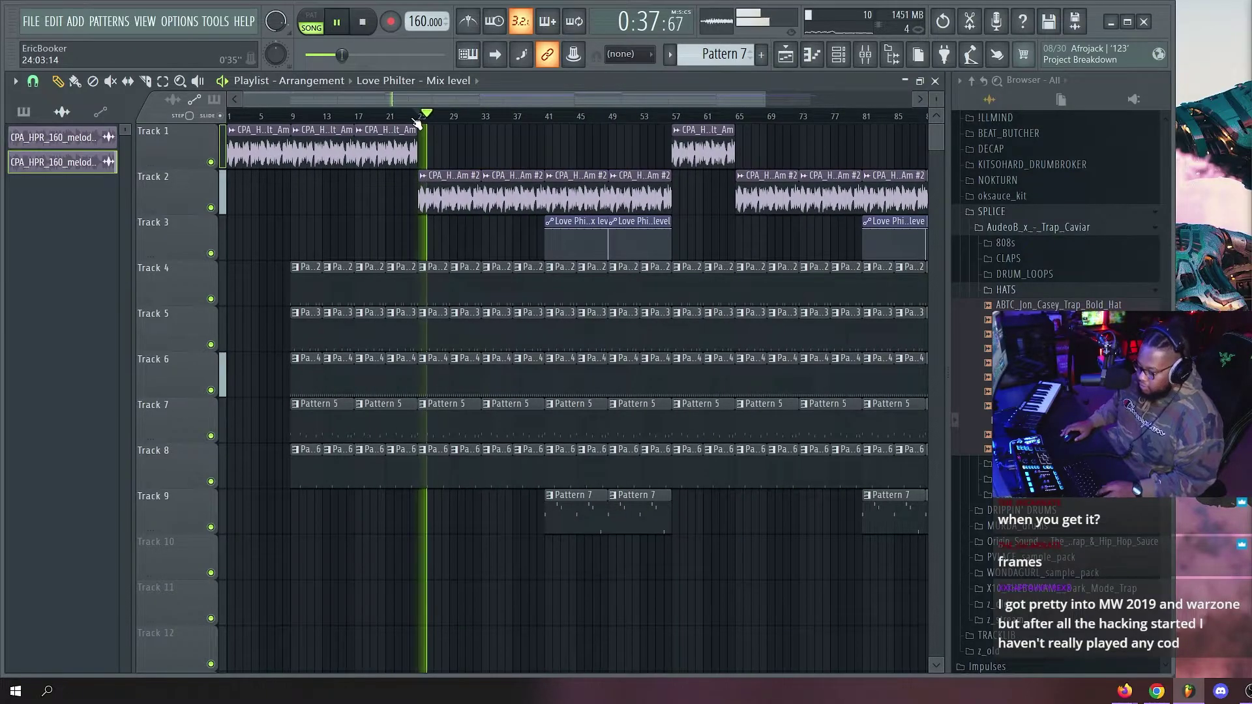
pyautogui.scroll(6, 418, 124)
pyautogui.press('c')
pyautogui.moveTo(429, 131); pyautogui.dragTo(434, 483)
pyautogui.press('p')
pyautogui.scroll(-4, 643, 154)
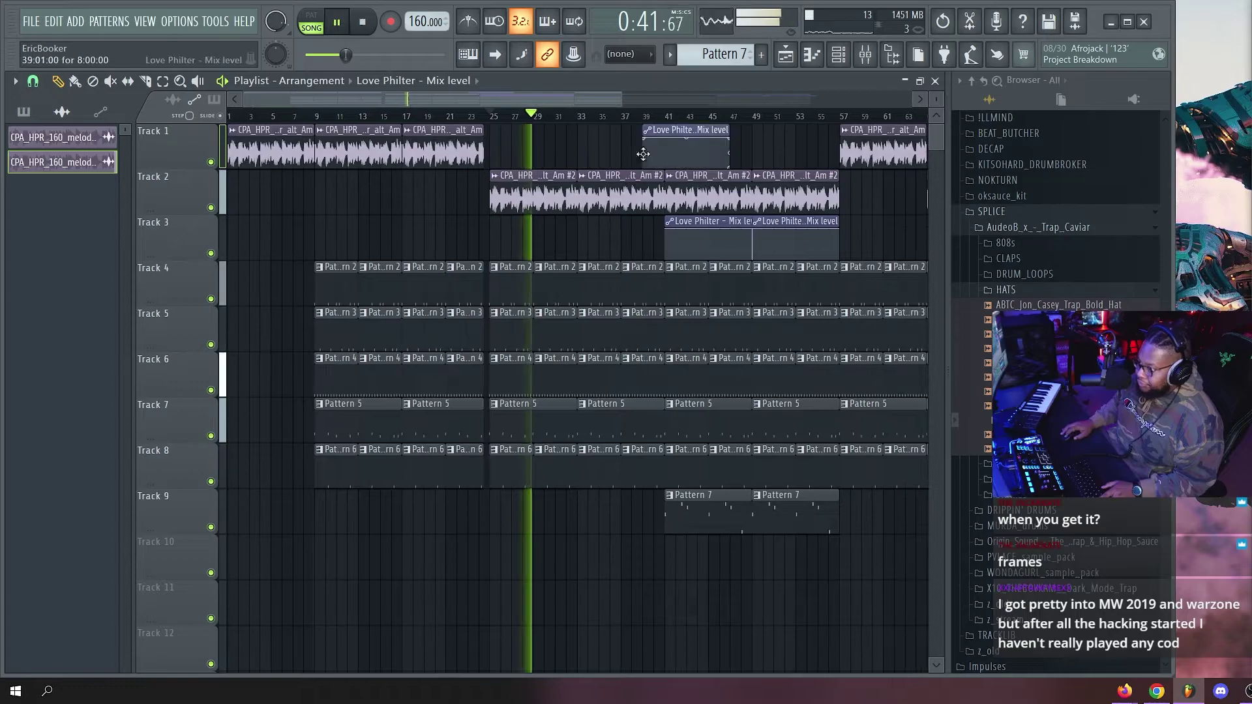
pyautogui.rightClick(684, 157)
pyautogui.rightClick(687, 155)
pyautogui.click(704, 175)
pyautogui.rightClick(644, 155)
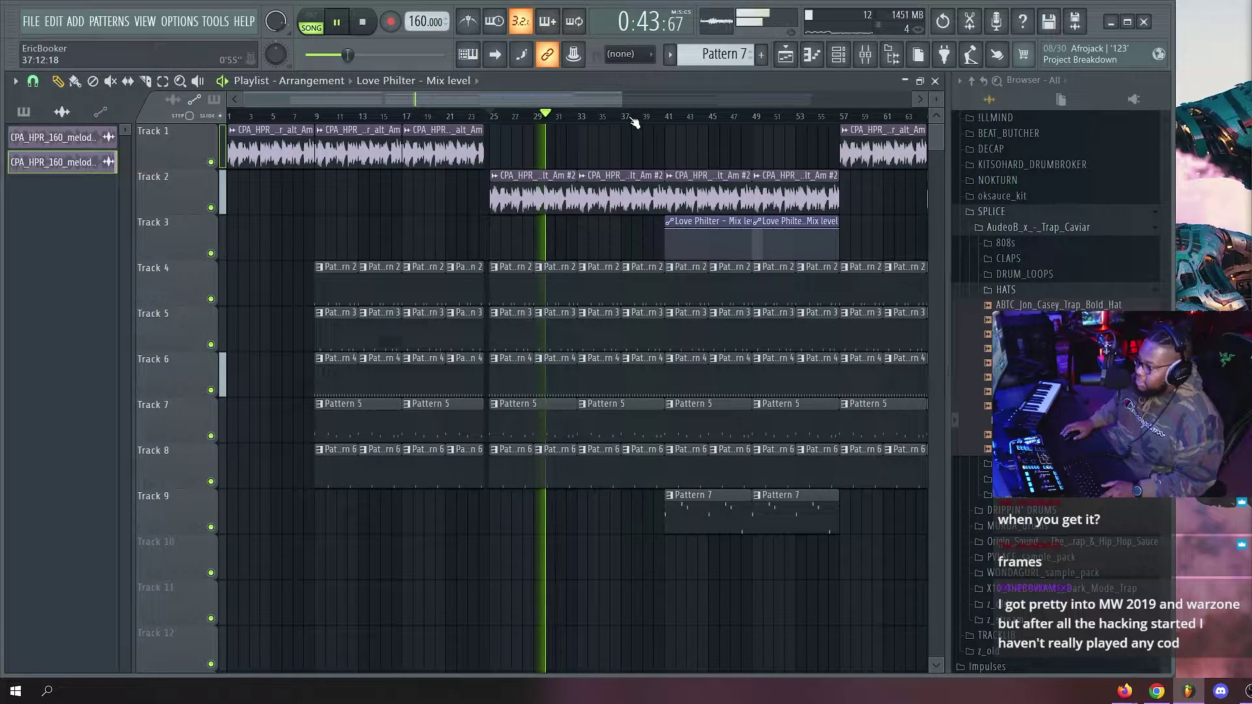
# Trim the Love Philter automation clip that starts at bar 41 to end at bar 49.
pyautogui.scroll(-2, 656, 125)
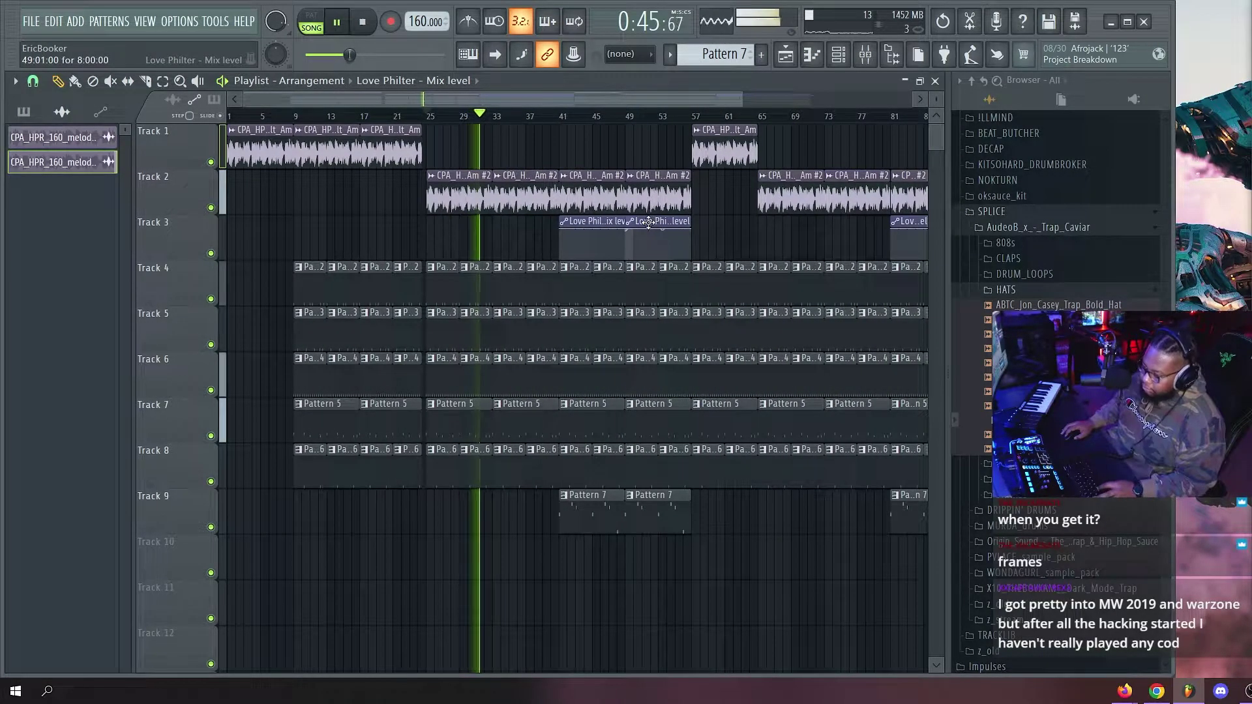
pyautogui.moveTo(628, 248); pyautogui.dragTo(624, 246)
pyautogui.press('p')
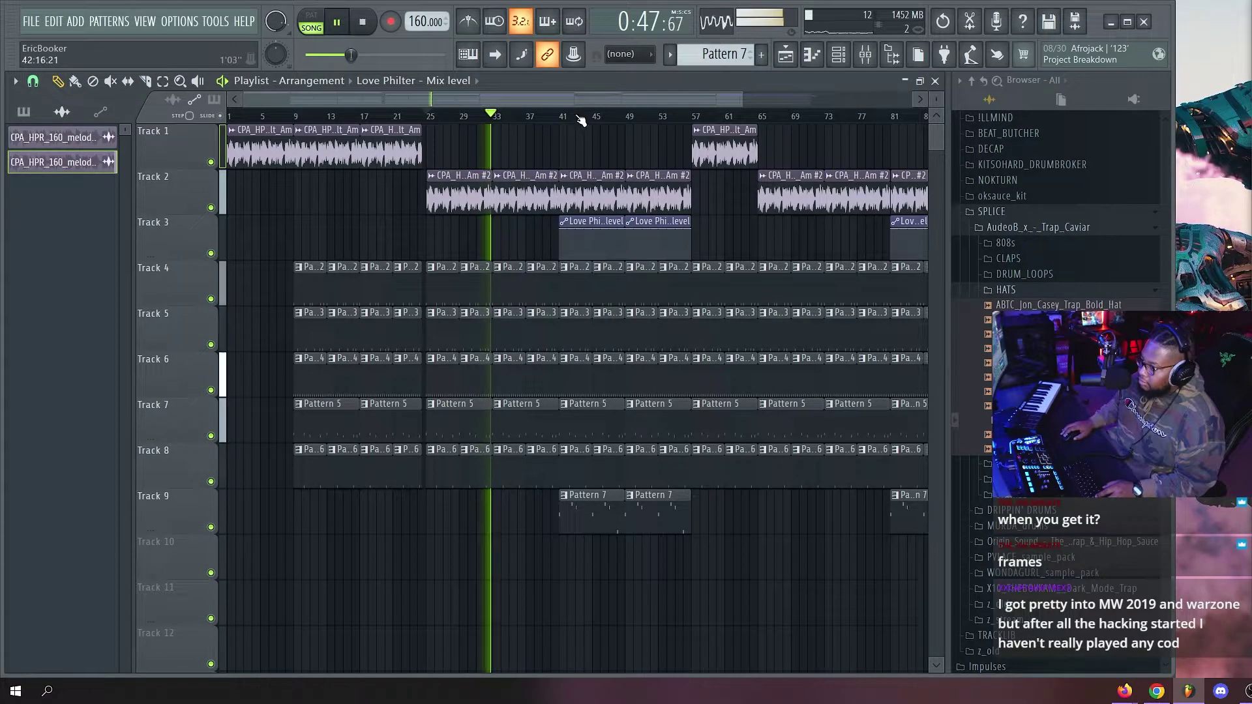
# Look over the later sections of the arrangement and open Pattern 7 from its clip at bar 41.
pyautogui.scroll(2, 580, 120)
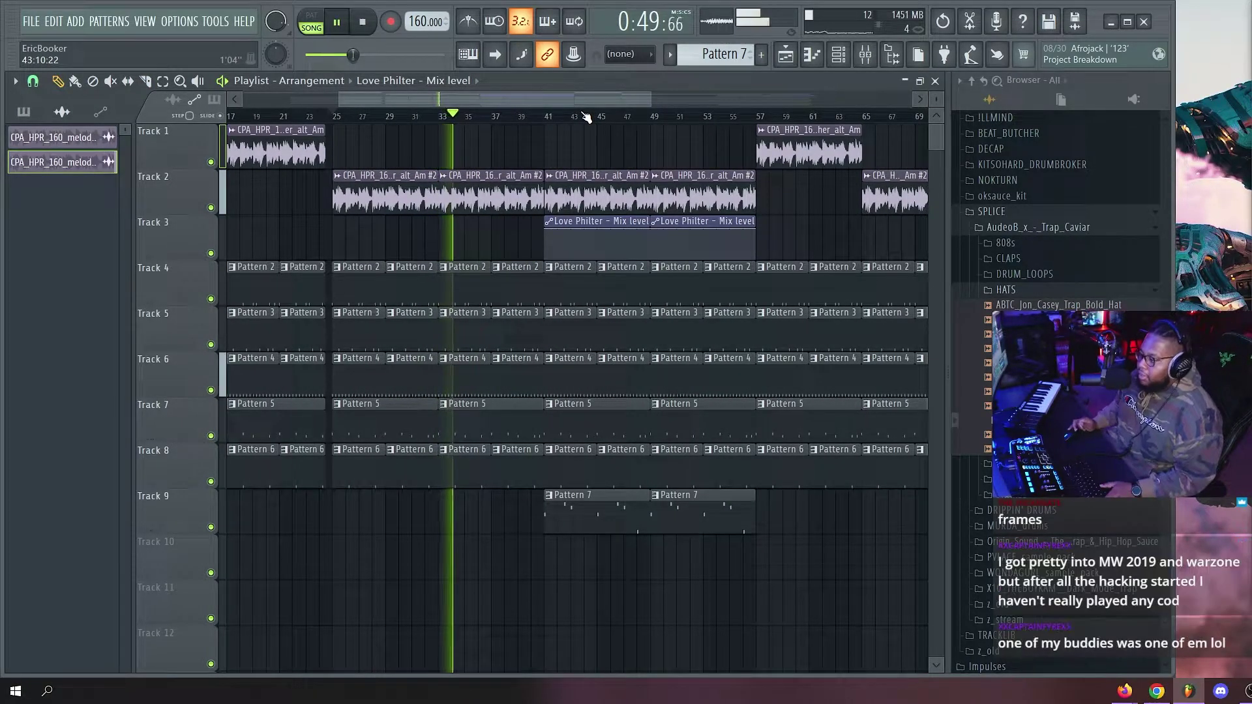
pyautogui.moveTo(547, 98); pyautogui.dragTo(687, 106)
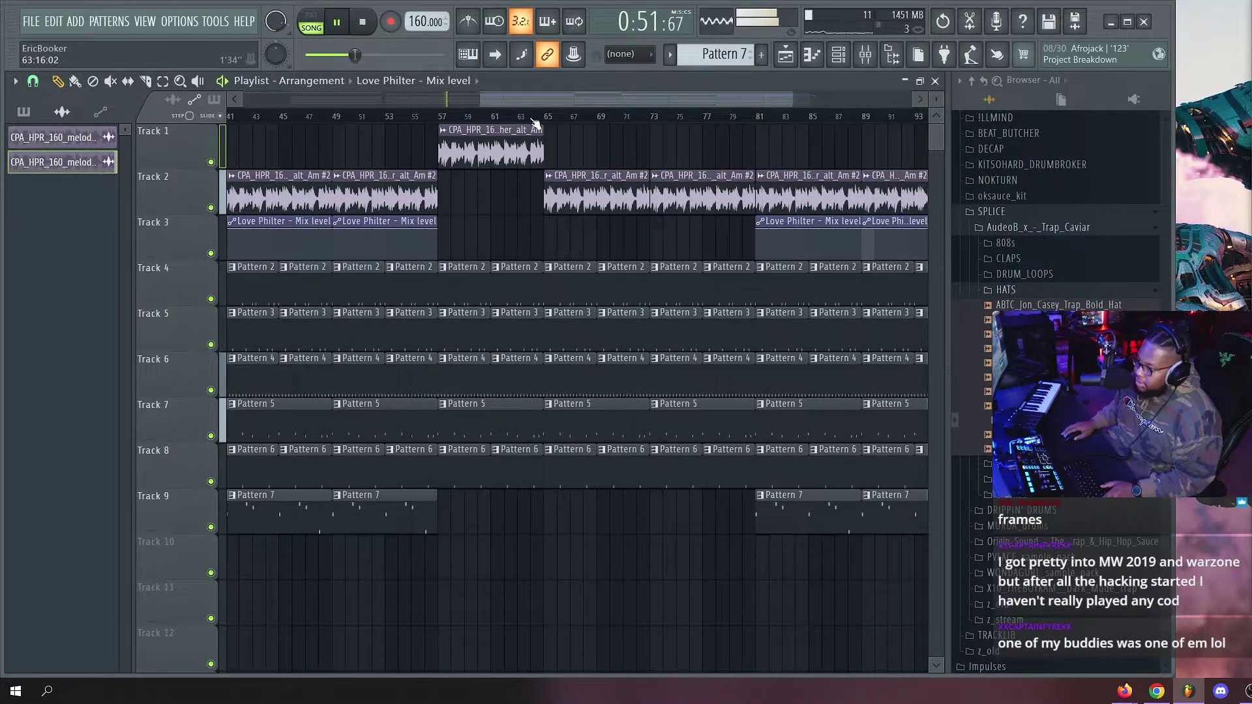
pyautogui.scroll(-3, 535, 122)
pyautogui.scroll(2, 394, 121)
pyautogui.doubleClick(434, 503)
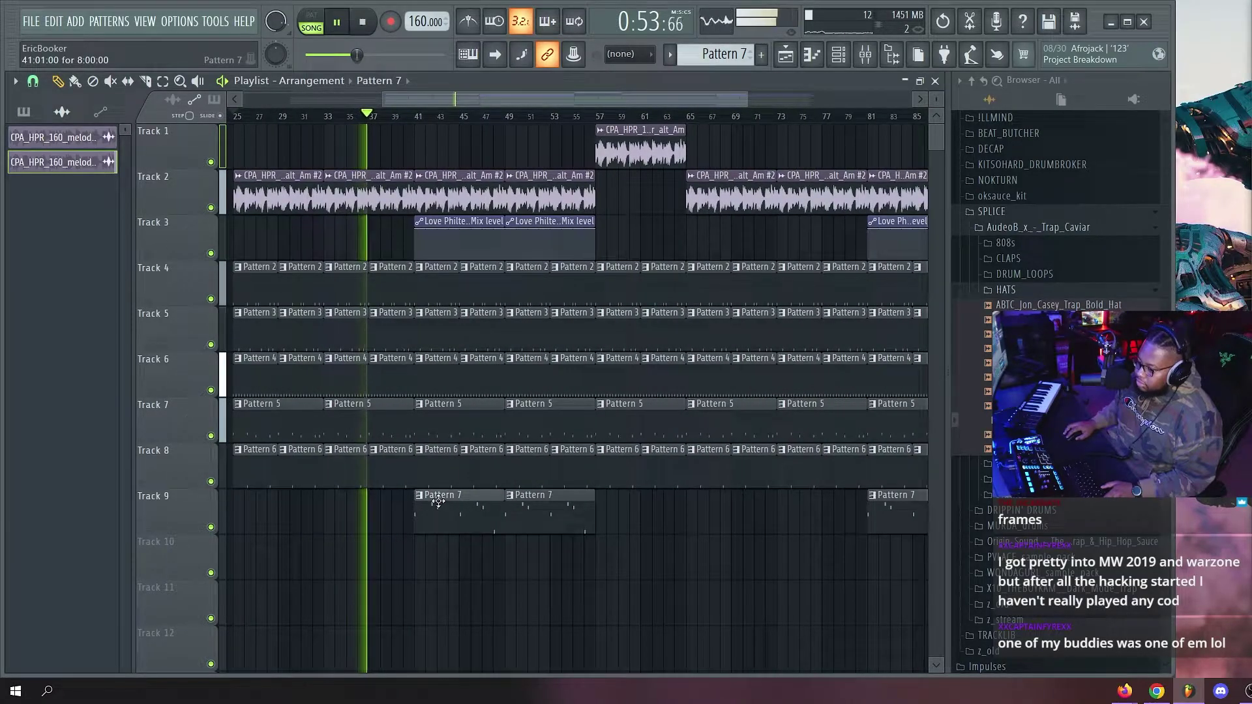
# Load the SYST8 - Sawspace patch in the Omnisphere channel and open its channel settings before returning to the playlist.
pyautogui.press('F6')
pyautogui.click(448, 305)
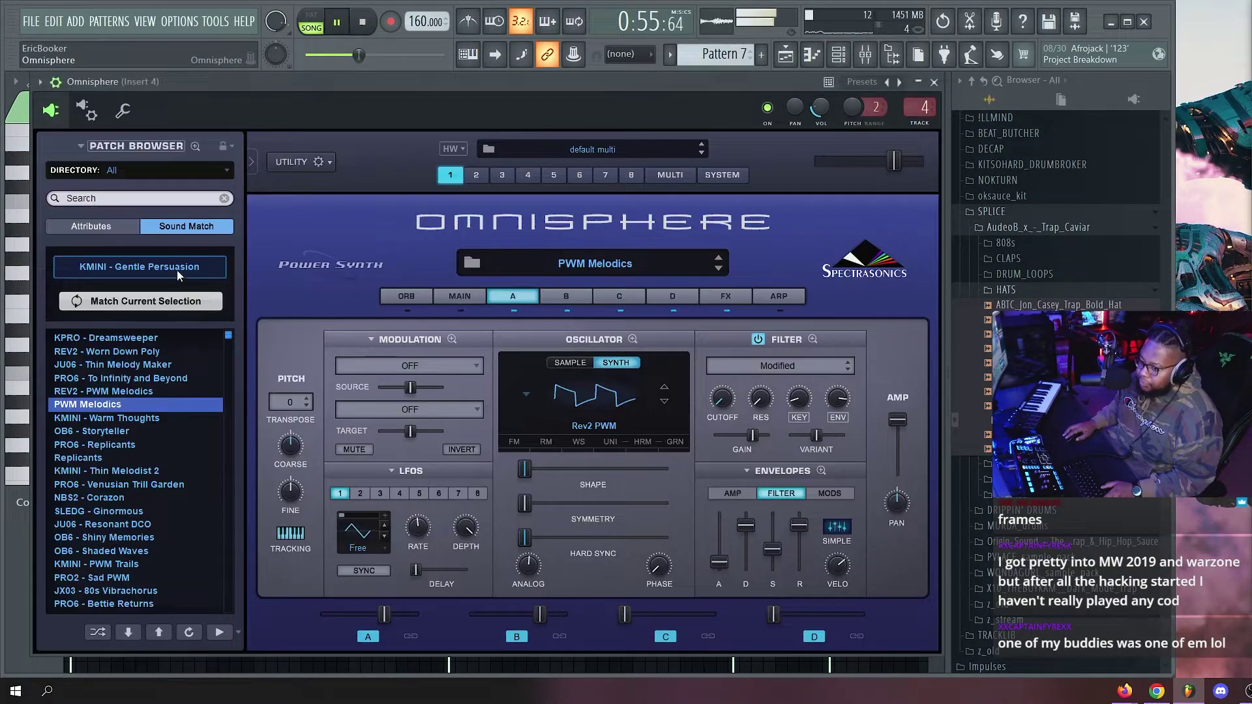
pyautogui.scroll(3, 116, 418)
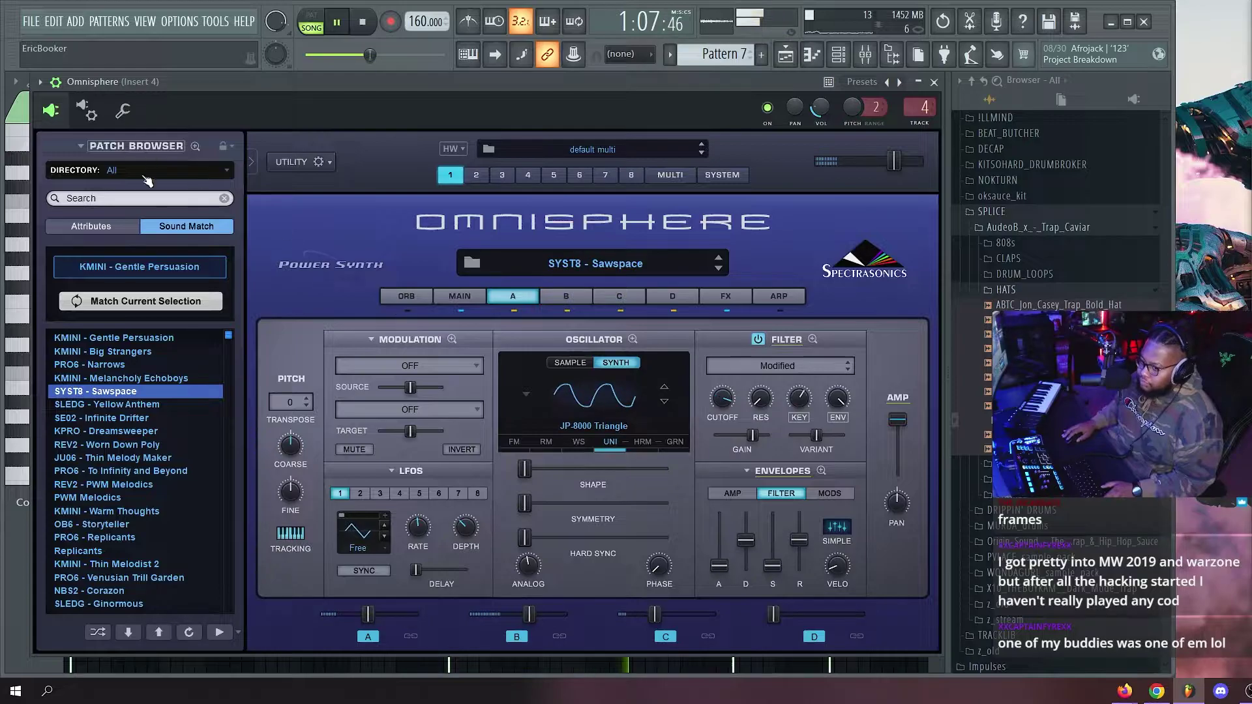
pyautogui.click(123, 110)
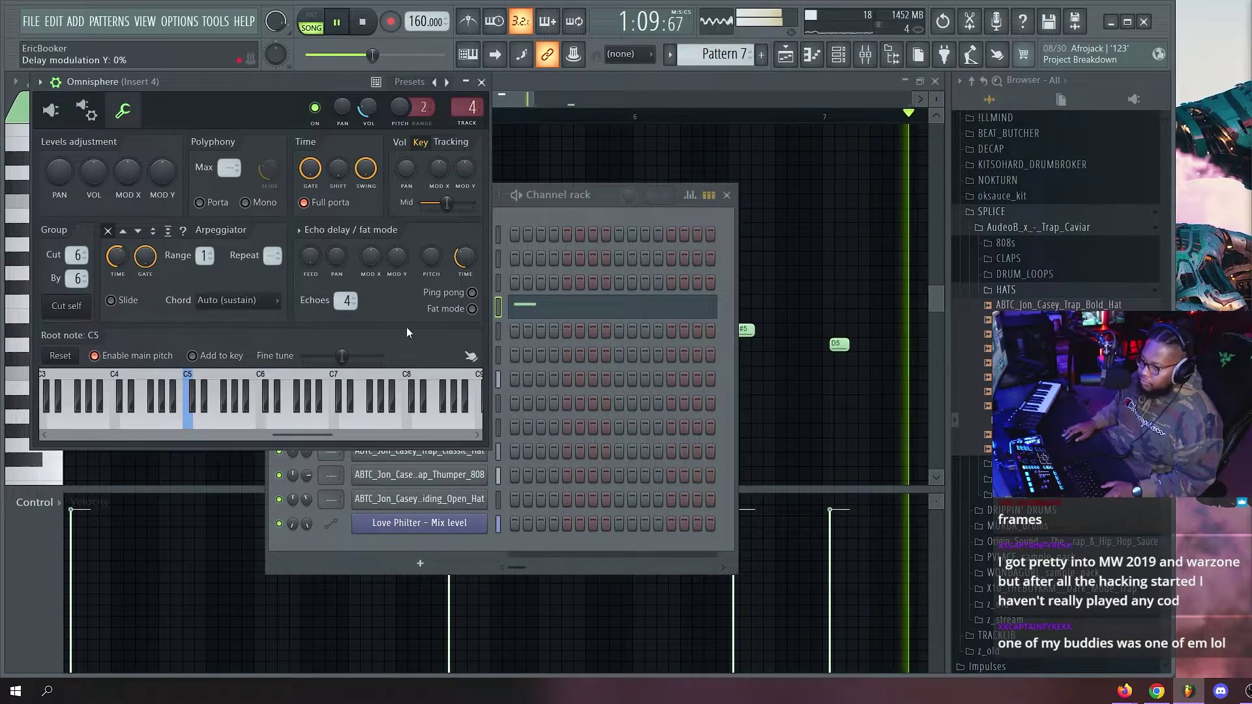
pyautogui.press('F5')
# Delete the Track 2 melody clip that starts at bar 65.
pyautogui.scroll(-3, 495, 118)
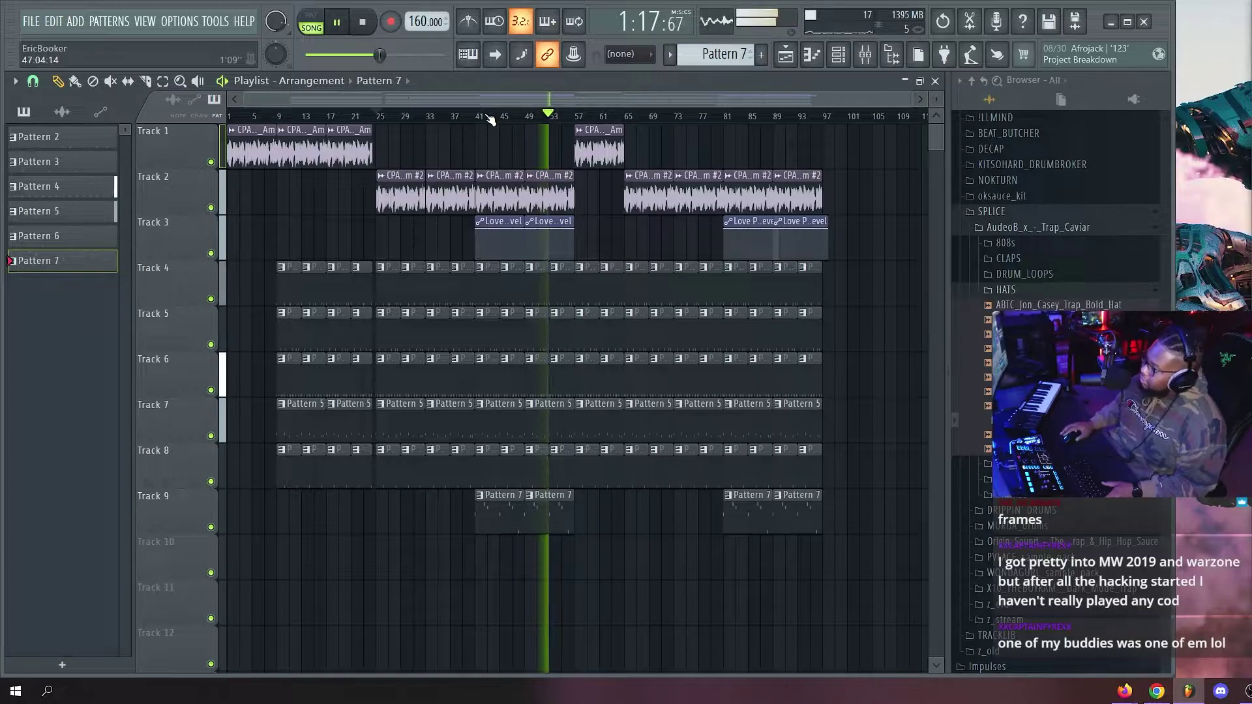
pyautogui.rightClick(649, 192)
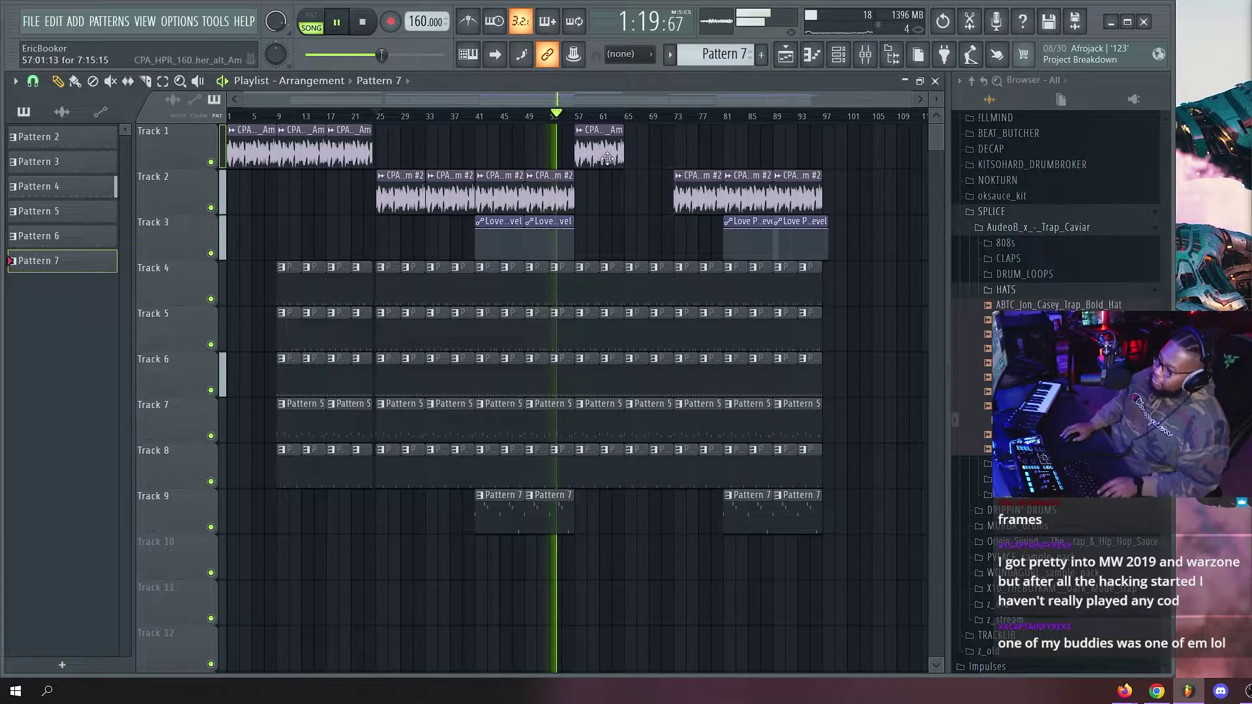
# Slice the clips on all tracks and remove the second half of bar 58 to create a short dropout.
pyautogui.scroll(10, 577, 120)
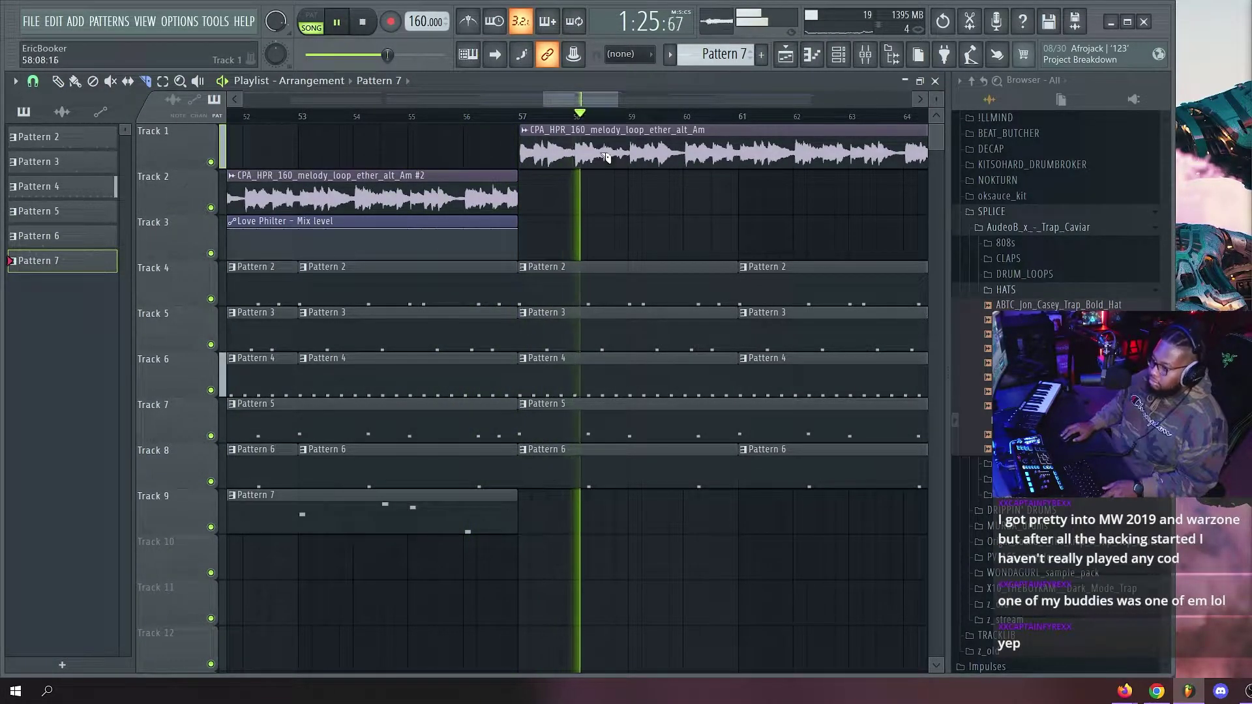
pyautogui.press('space')
pyautogui.click(630, 118)
pyautogui.moveTo(632, 138)
pyautogui.mouseDown()
pyautogui.moveTo(647, 466)
pyautogui.moveTo(633, 496)
pyautogui.moveTo(601, 274)
pyautogui.moveTo(612, 132)
pyautogui.mouseUp()
pyautogui.press('p')
pyautogui.scroll(-5, 629, 144)
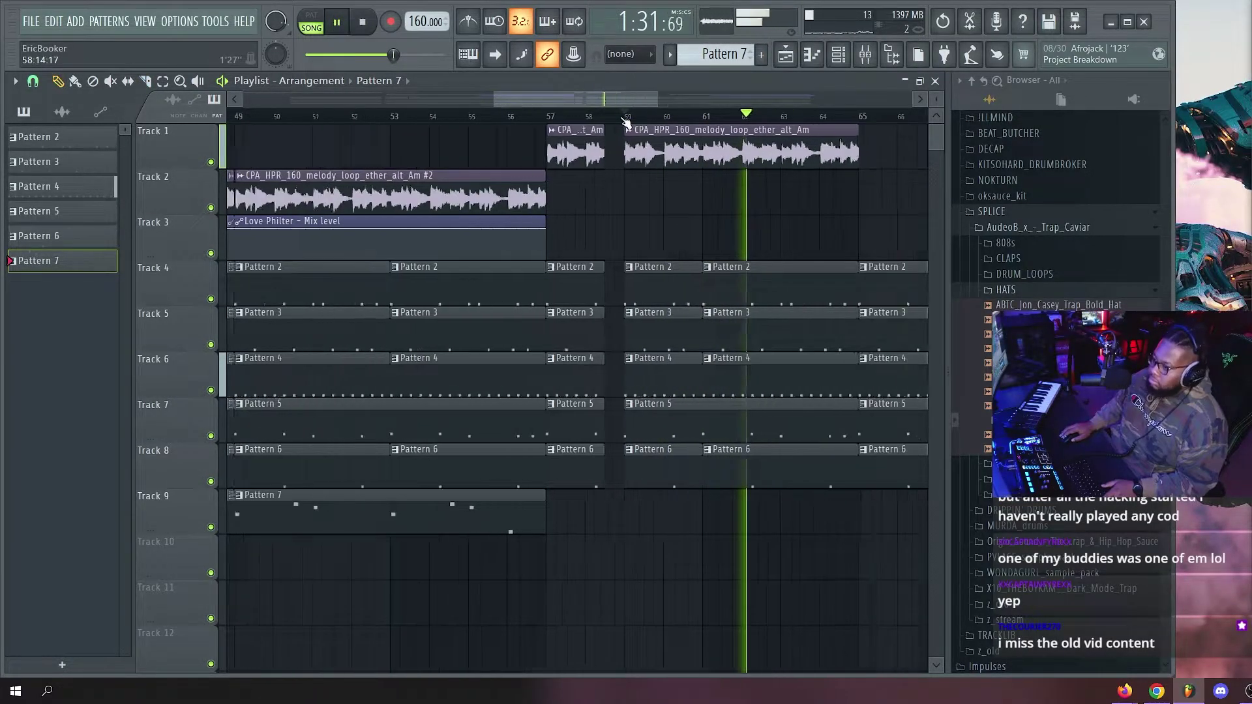
# Place a Track 1 melody loop clip from bar 65 to bar 73.
pyautogui.scroll(-4, 484, 124)
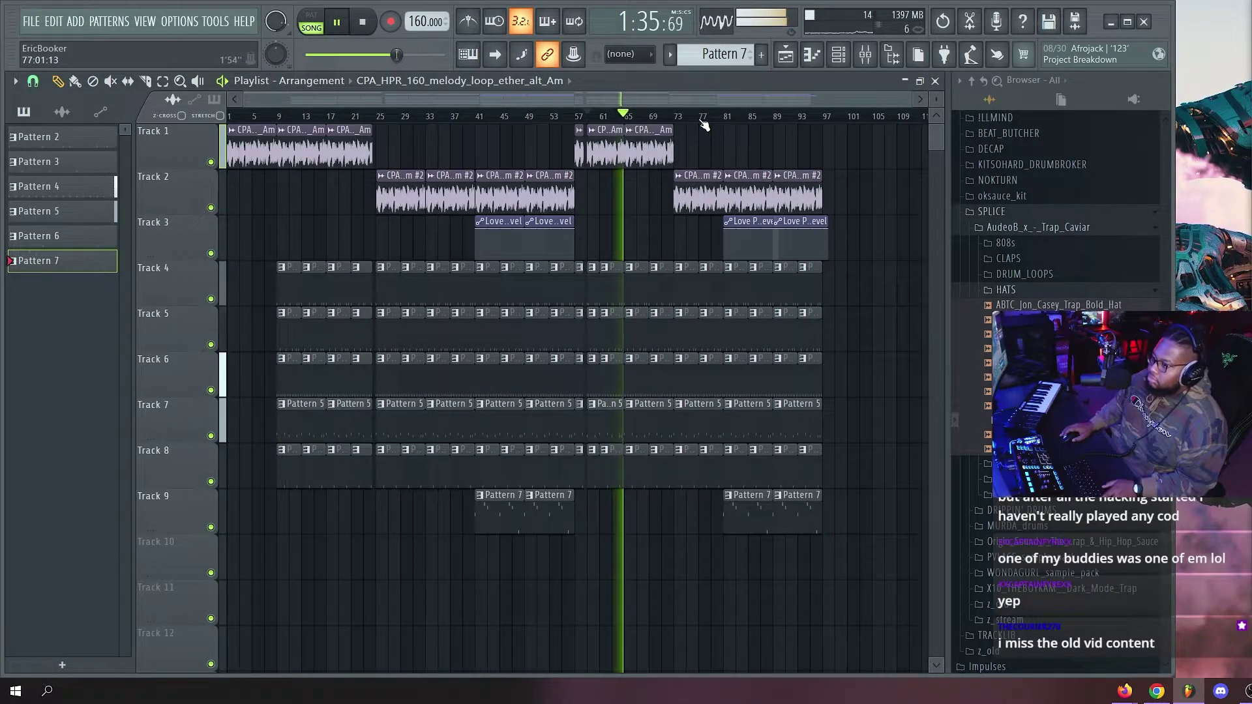
pyautogui.scroll(5, 705, 124)
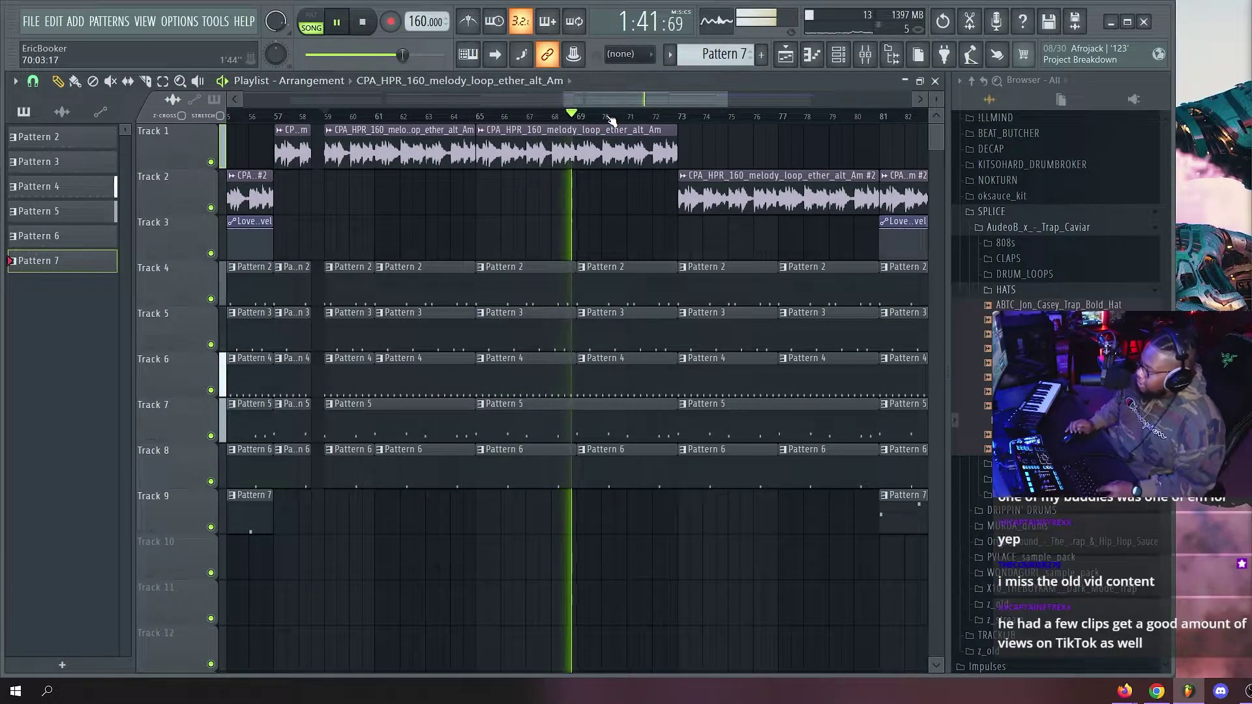
pyautogui.scroll(1, 626, 120)
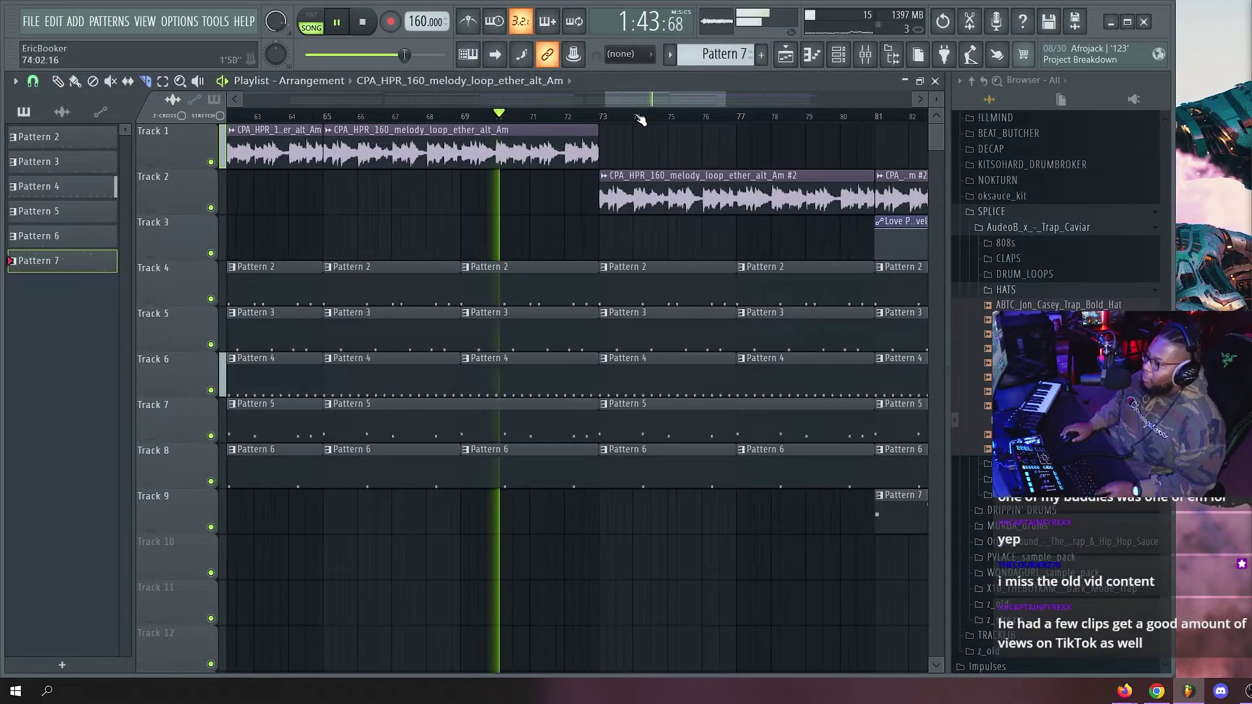
pyautogui.moveTo(581, 131)
pyautogui.mouseDown()
pyautogui.moveTo(583, 509)
pyautogui.moveTo(587, 123)
pyautogui.mouseUp()
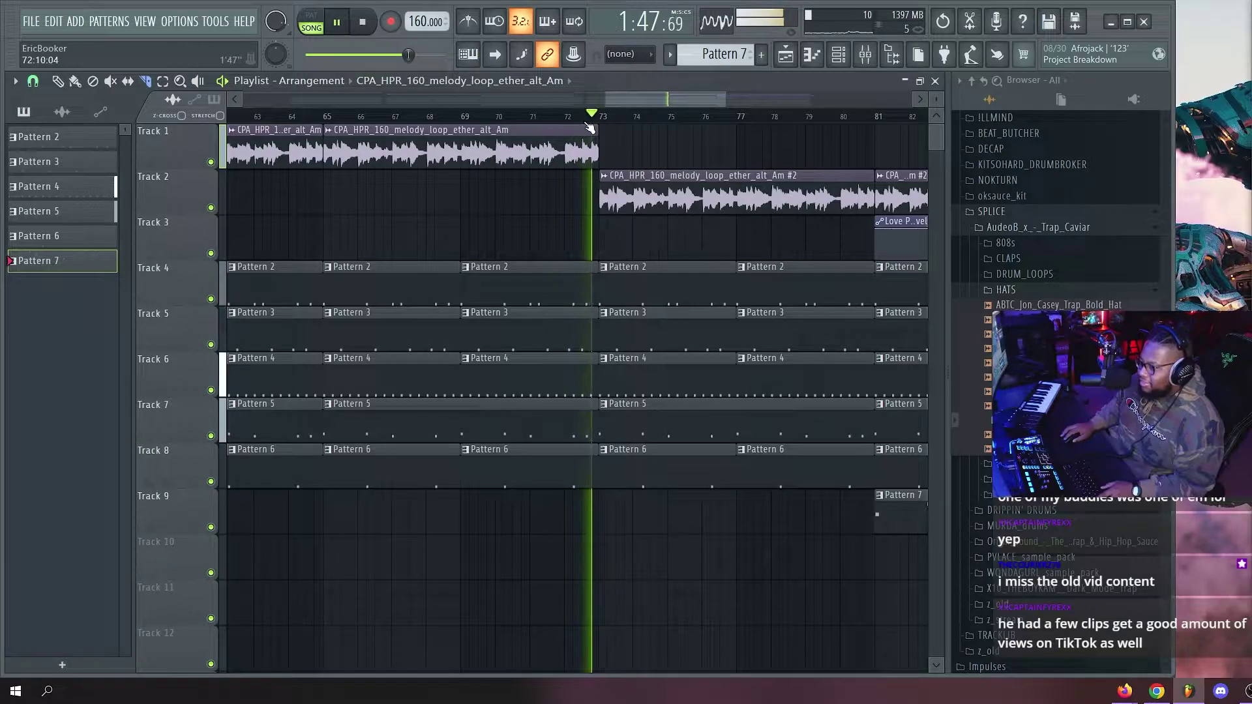
# Pull the final drop of the Love Philter mix level automation back to bar 89 and realign the second automation clip at bar 89.
pyautogui.scroll(-5, 722, 159)
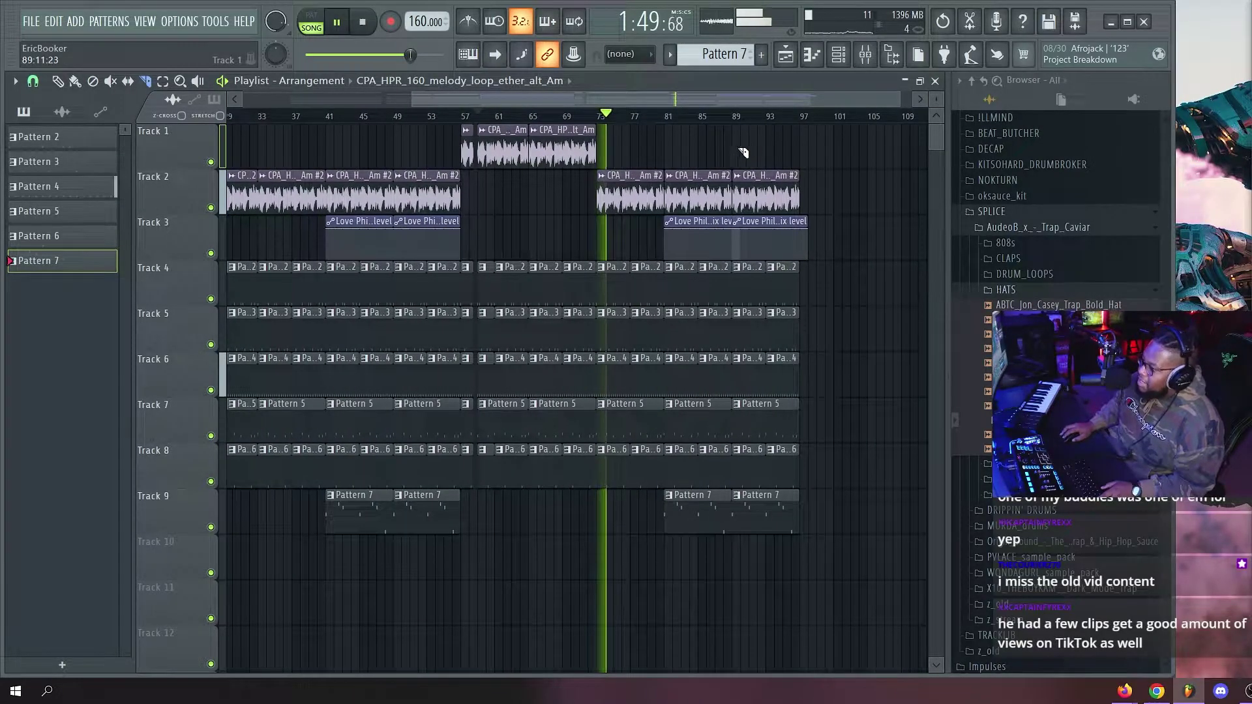
pyautogui.moveTo(767, 224); pyautogui.dragTo(818, 224)
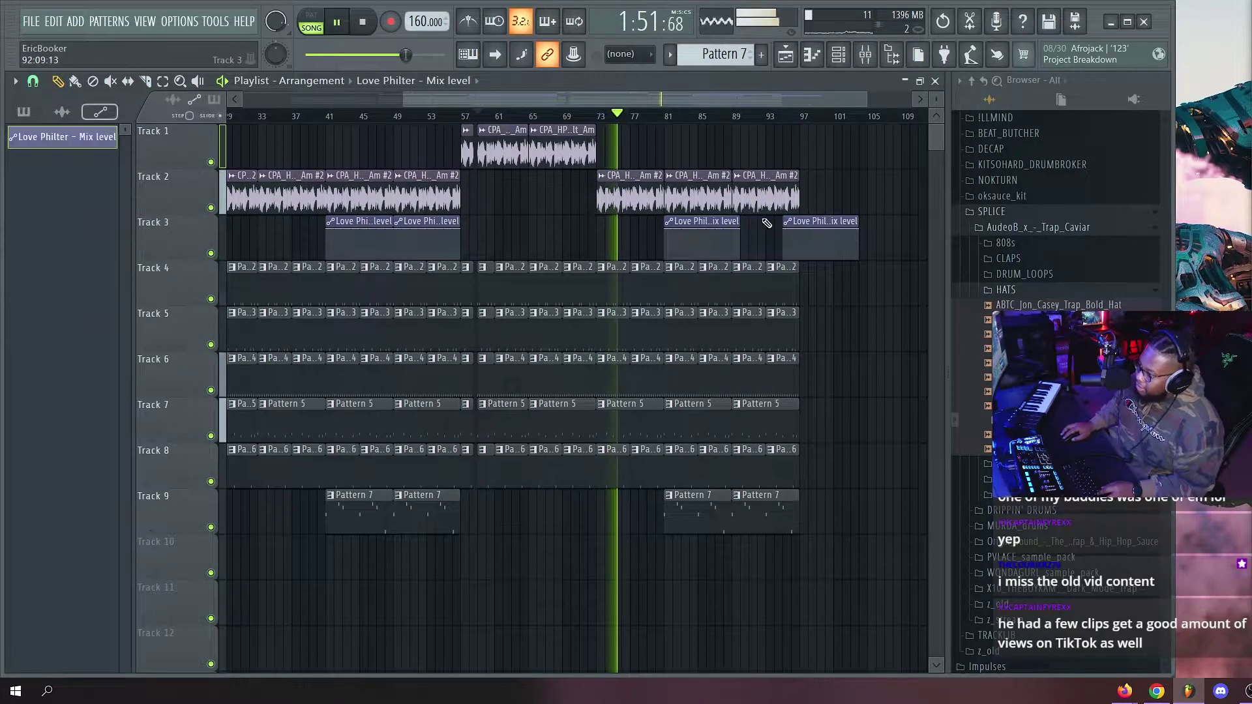
pyautogui.scroll(5, 729, 133)
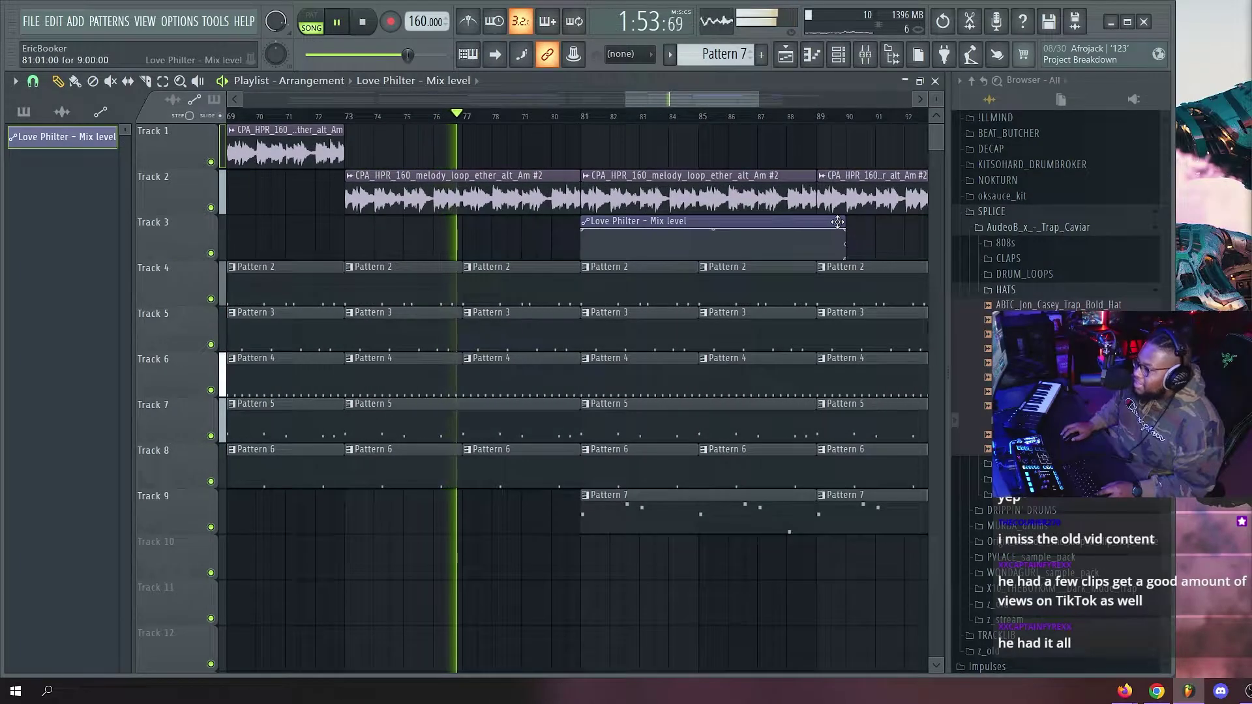
pyautogui.moveTo(856, 222); pyautogui.dragTo(820, 222)
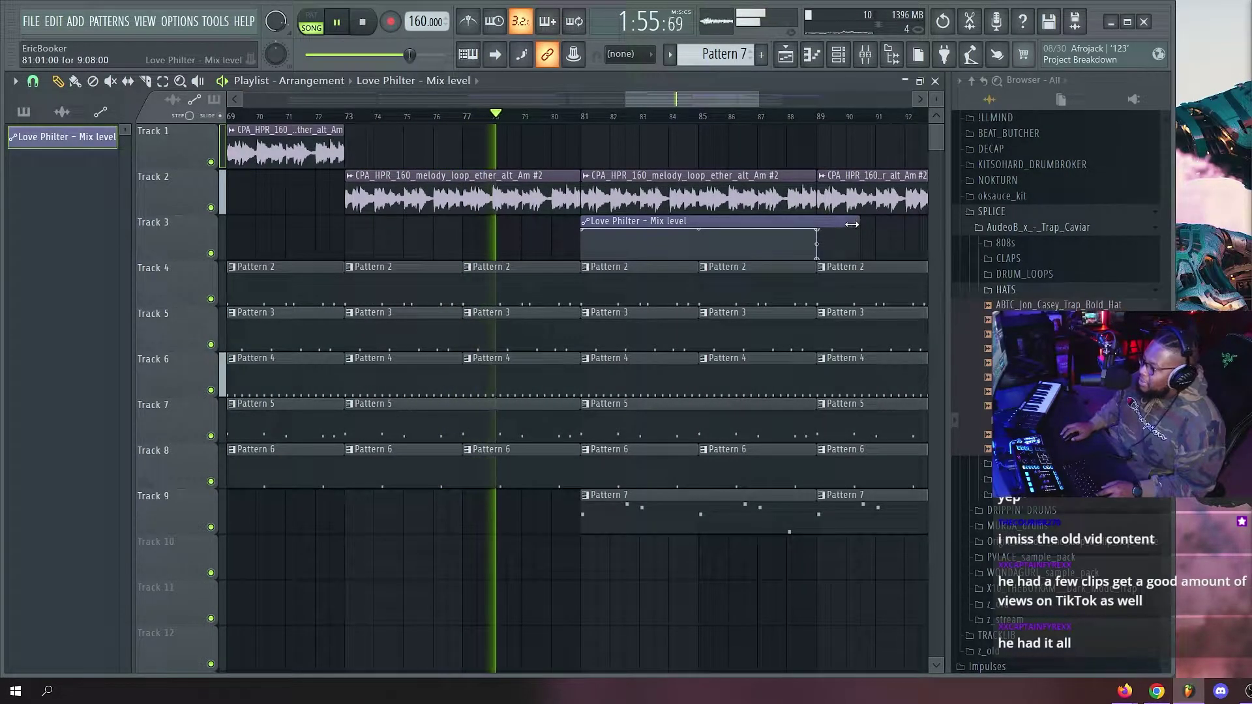
pyautogui.scroll(-4, 859, 223)
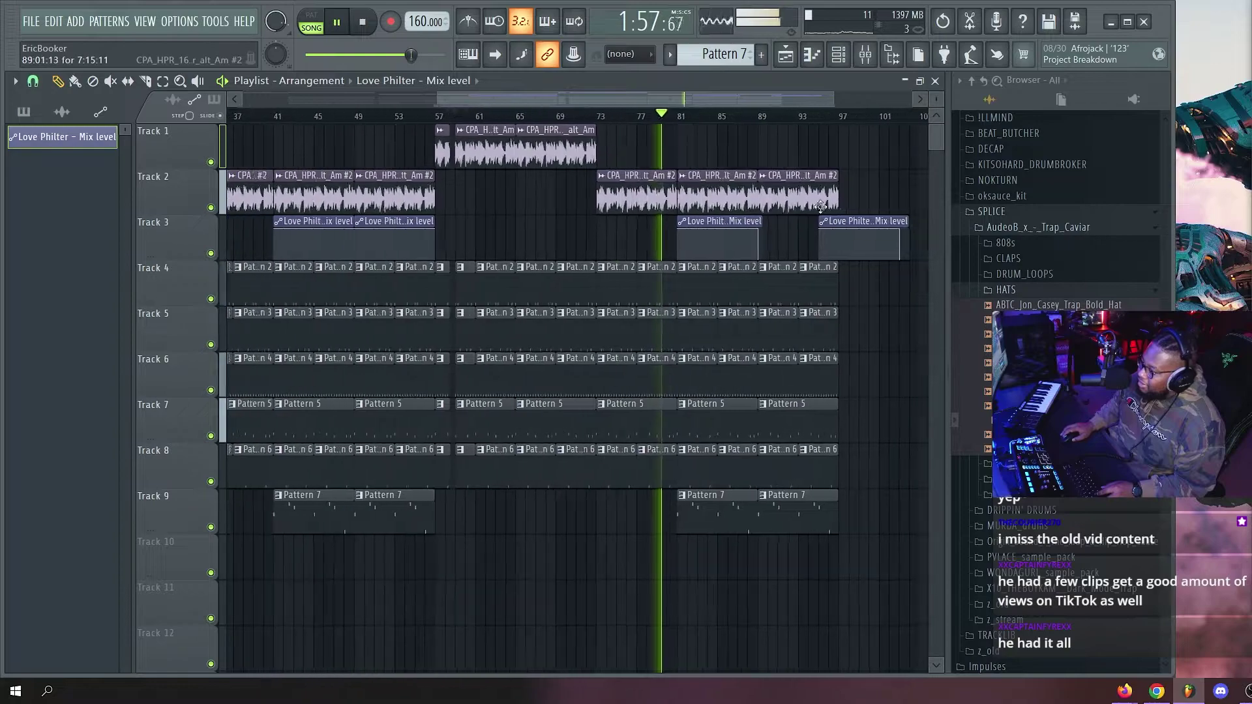
pyautogui.moveTo(859, 223); pyautogui.dragTo(809, 220)
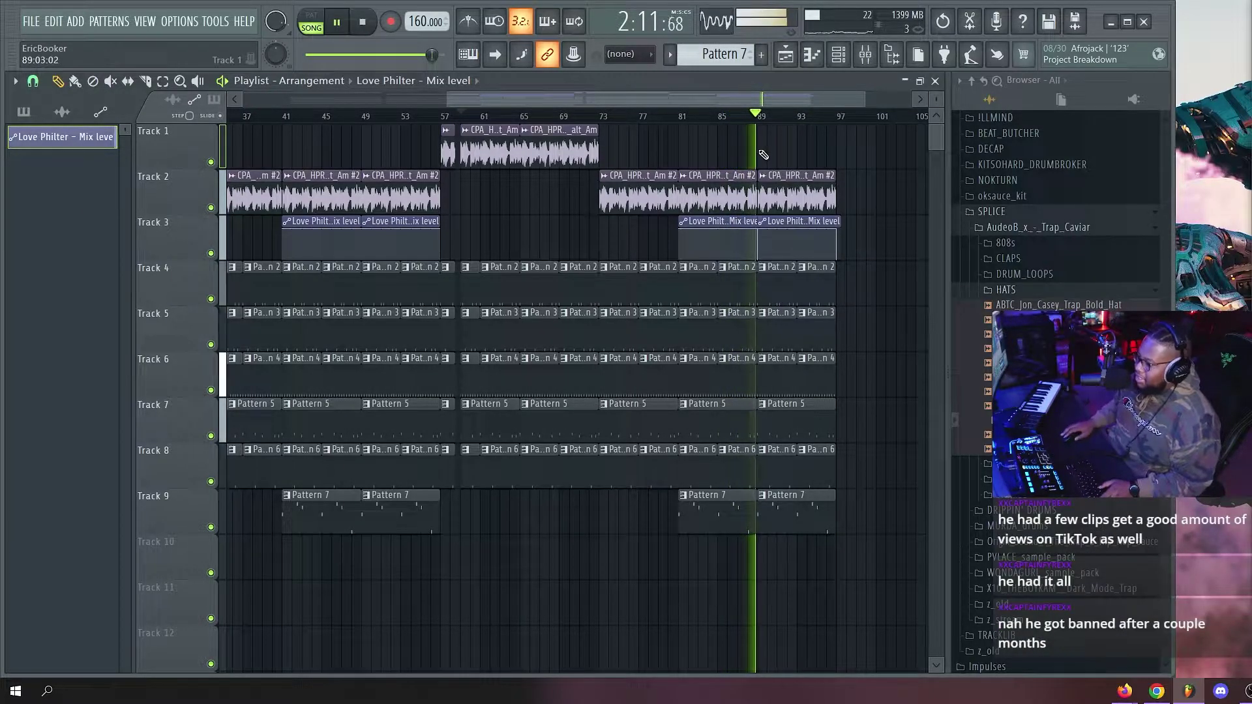
# Stop playback, return the playhead to the start, and look over the arrangement's opening section.
pyautogui.scroll(3, 770, 124)
pyautogui.press('space')
pyautogui.scroll(-5, 774, 123)
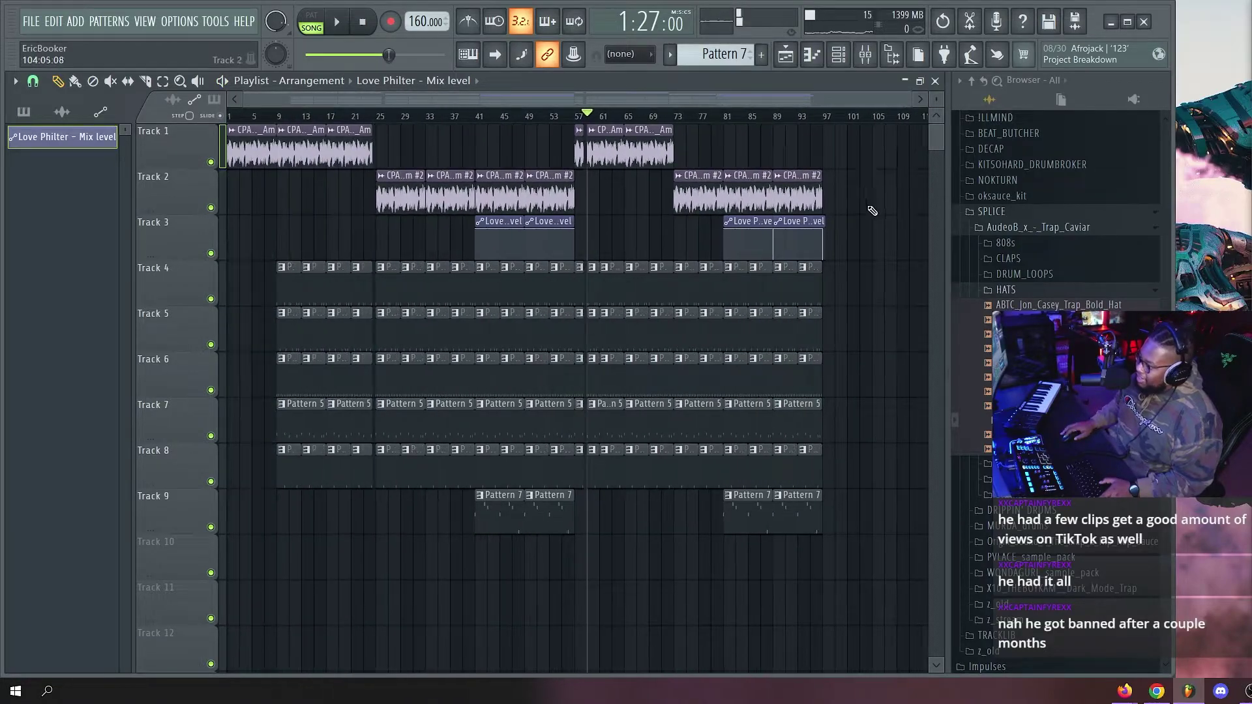
pyautogui.scroll(3, 561, 124)
pyautogui.moveTo(444, 99); pyautogui.dragTo(301, 105)
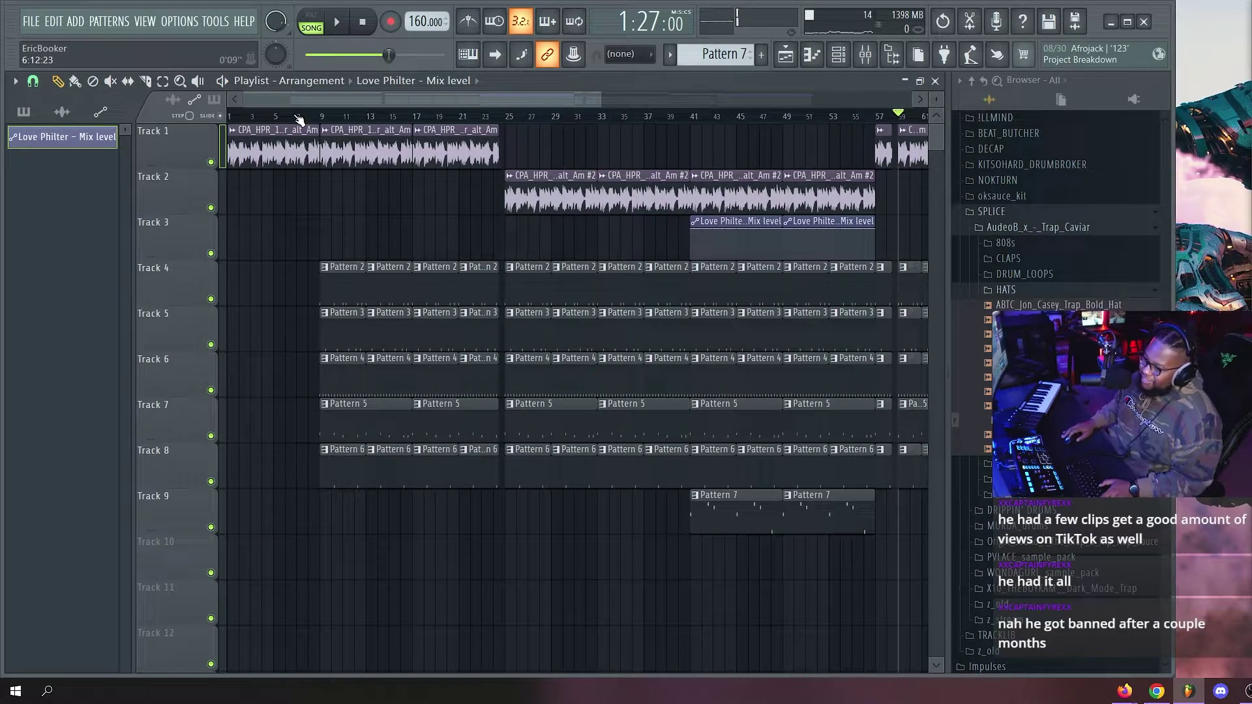
pyautogui.scroll(5, 287, 120)
pyautogui.press('space')
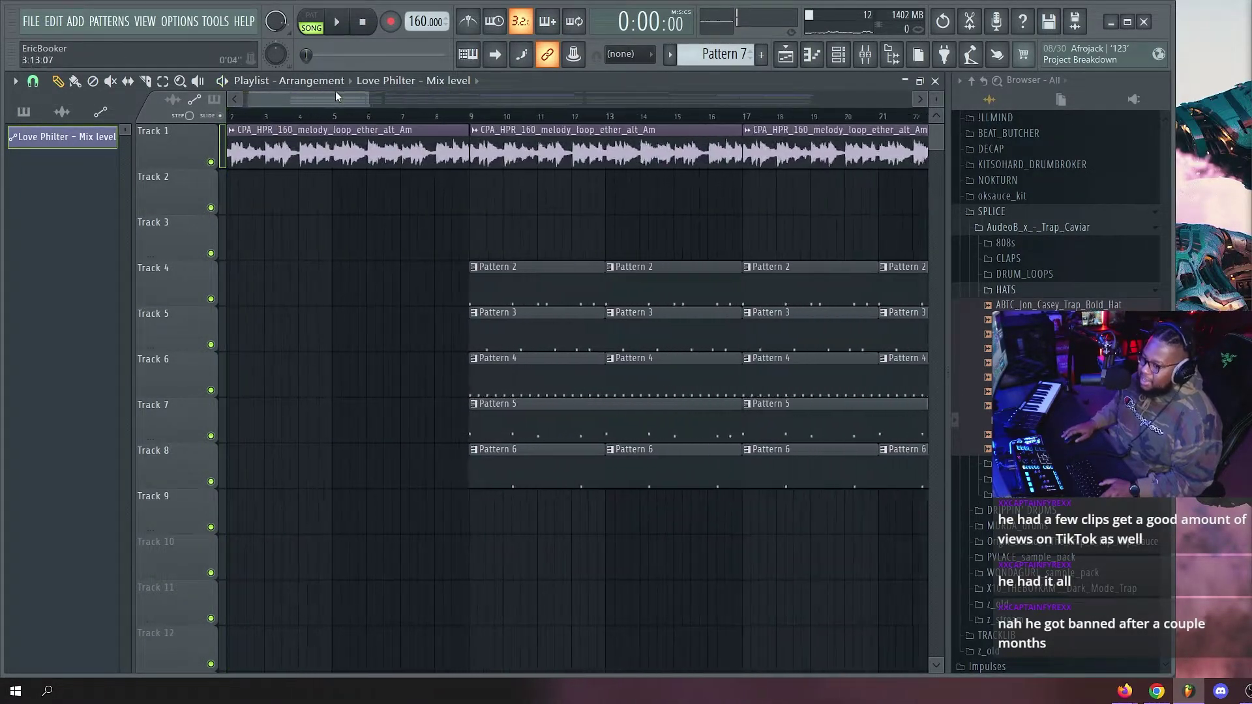
pyautogui.scroll(2, 340, 121)
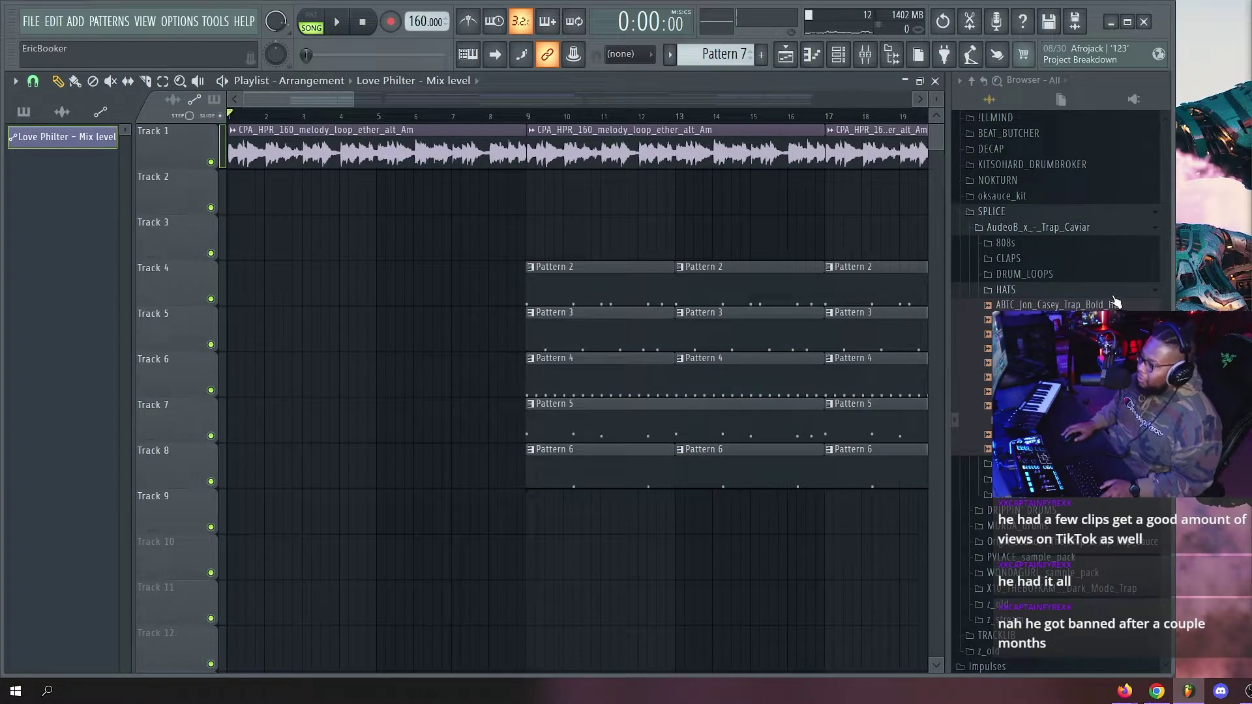
pyautogui.scroll(5, 1115, 302)
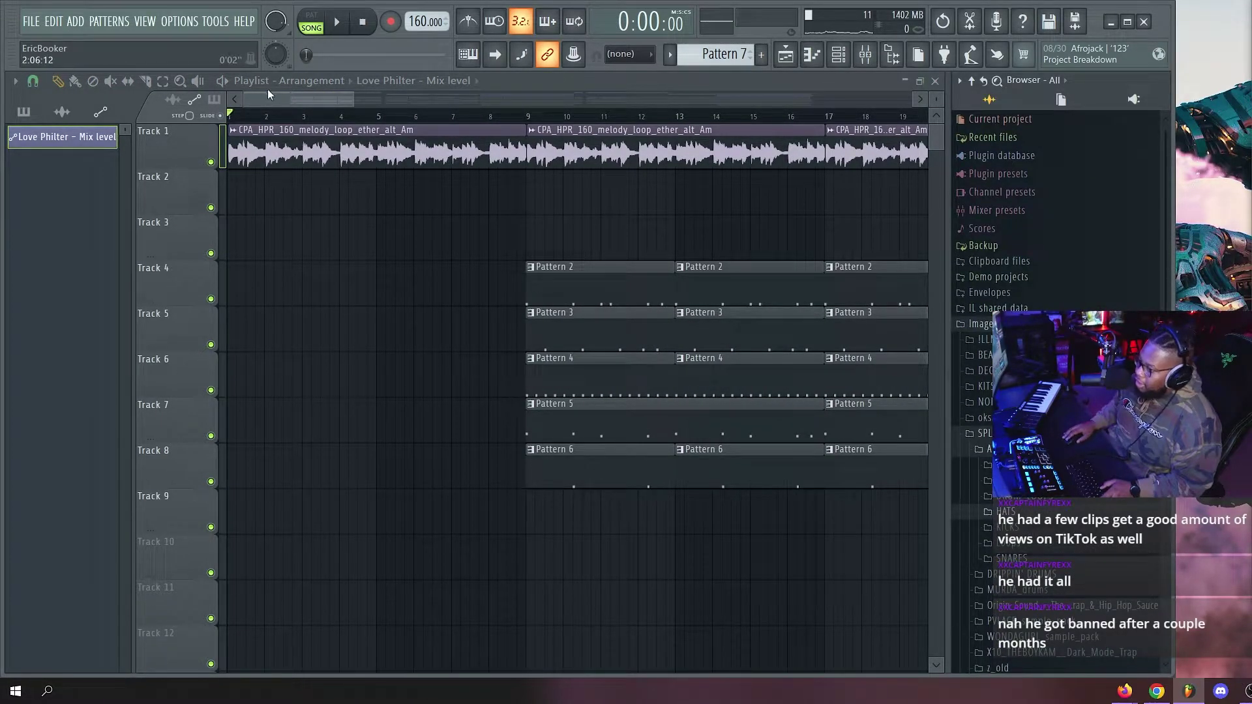
# Play the arrangement from bar 1 to check the intro and the drum entry, and stop playback.
pyautogui.scroll(-8, 291, 116)
pyautogui.press('space')
pyautogui.scroll(1, 388, 121)
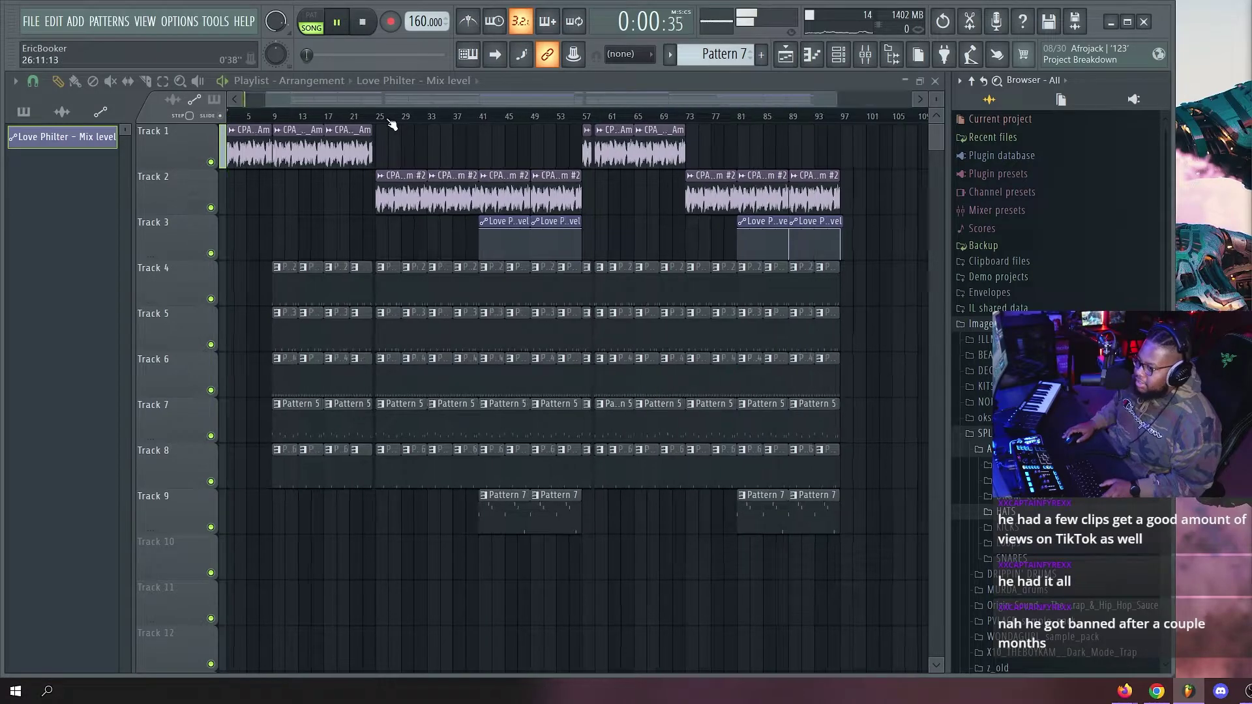
pyautogui.scroll(4, 391, 122)
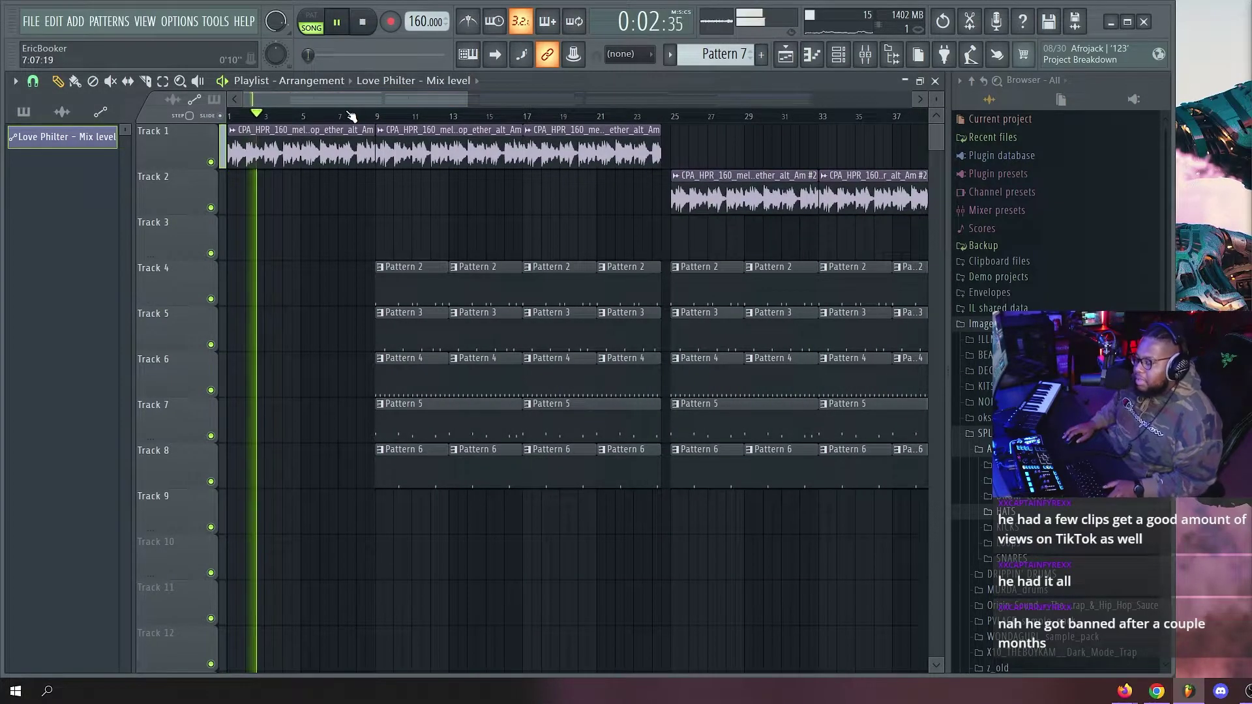
pyautogui.scroll(3, 355, 119)
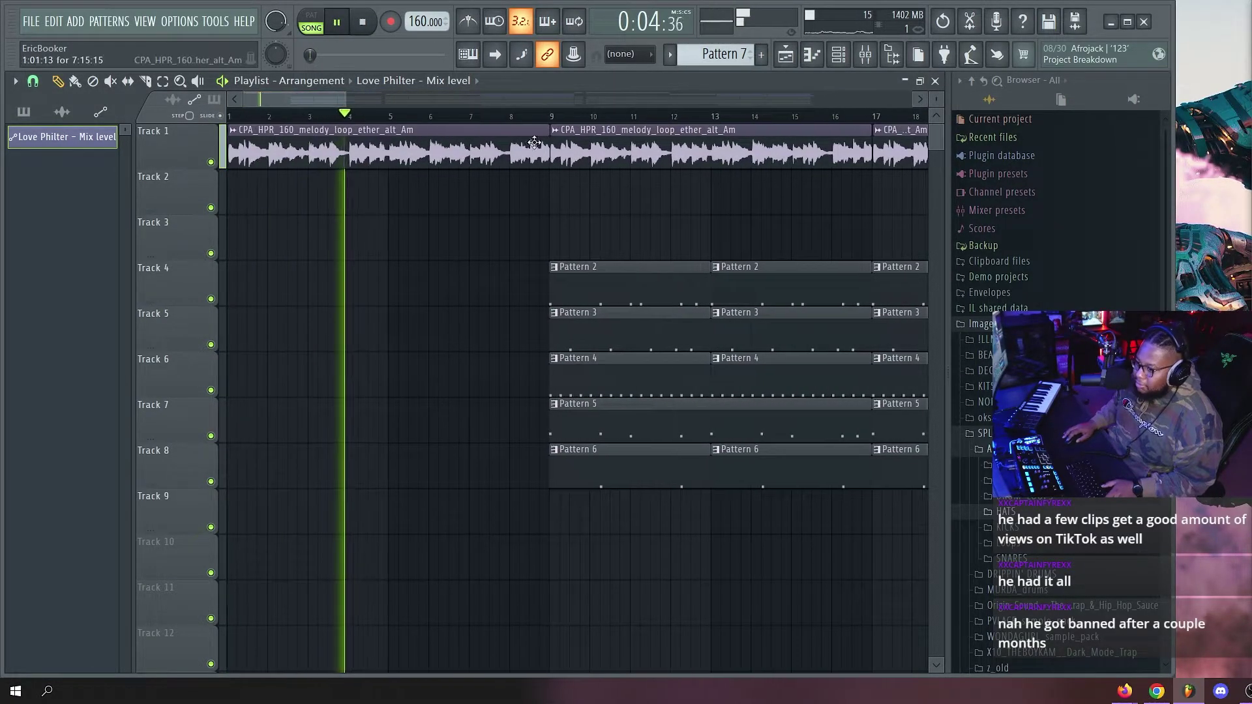
pyautogui.scroll(-4, 544, 122)
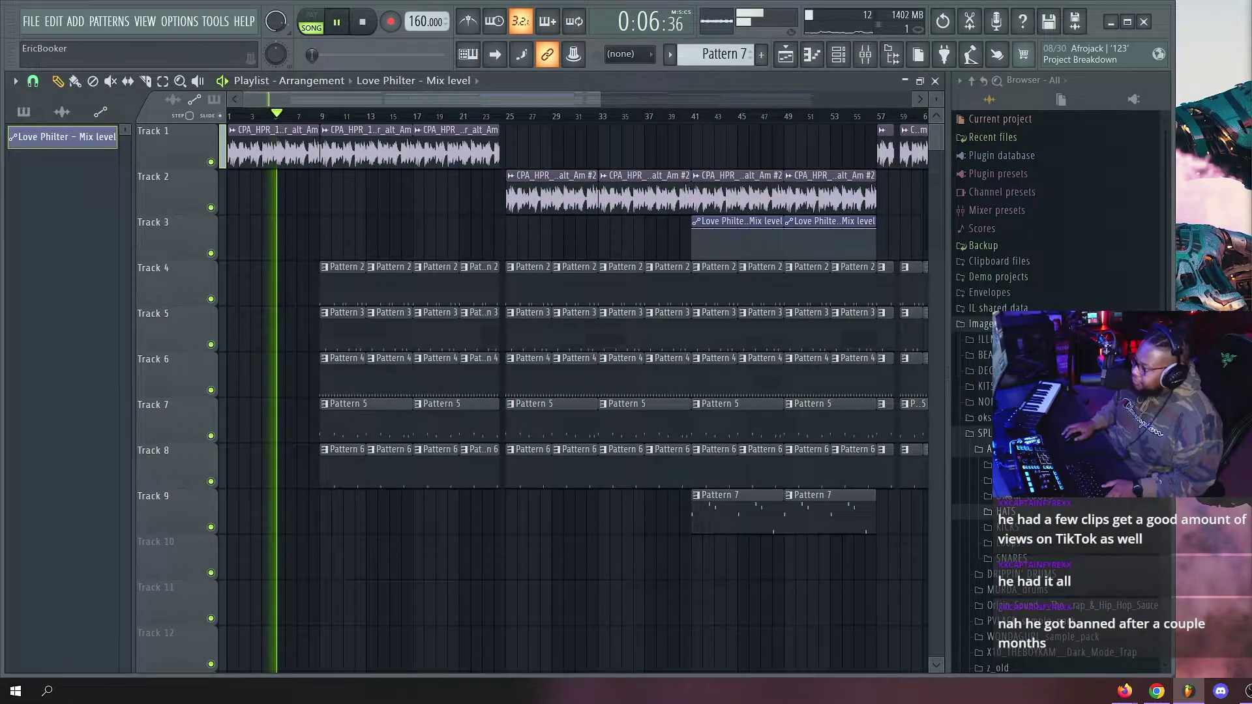
pyautogui.click(1018, 449)
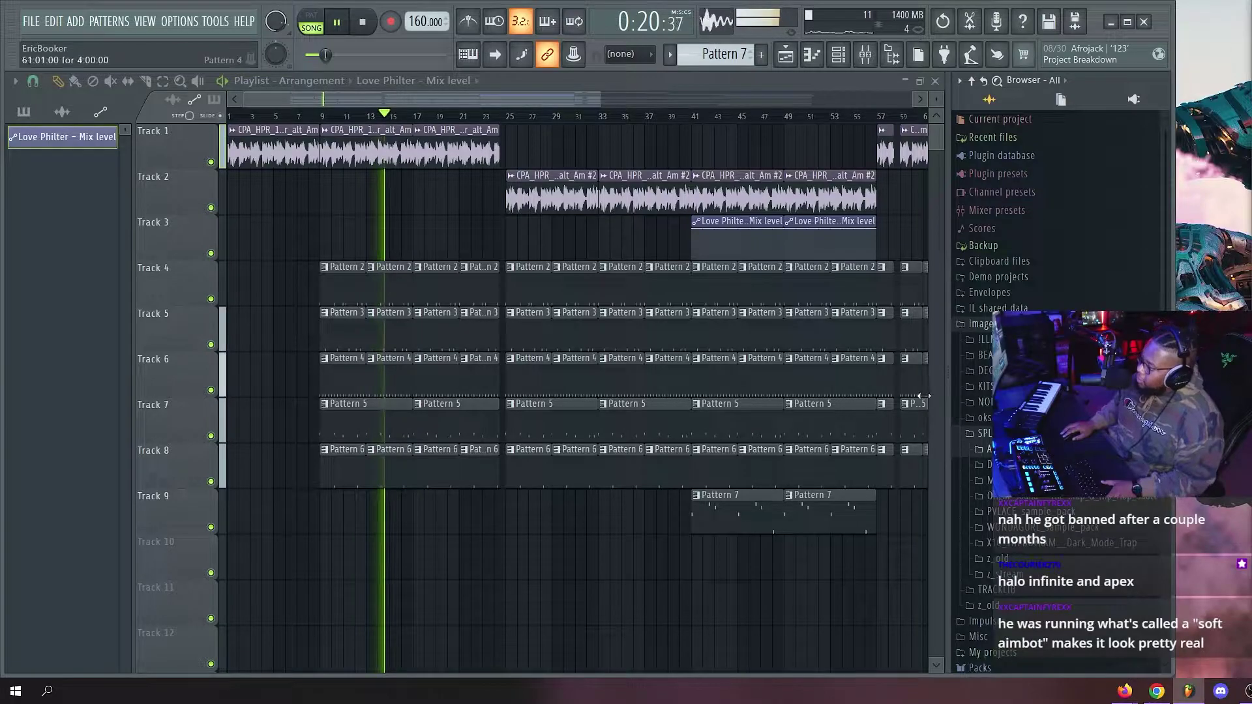
pyautogui.press('space')
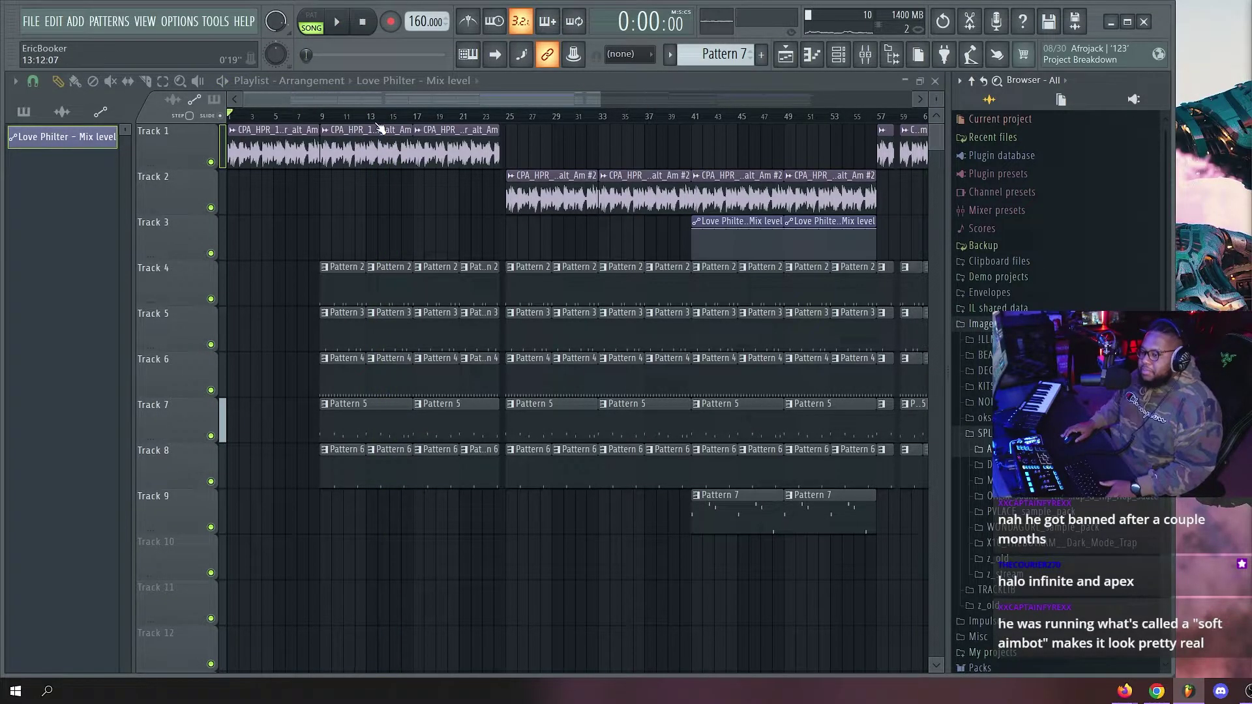
# Listen to the intro from bar 1 again and replay the drum entry from about bar 9.
pyautogui.scroll(3, 386, 117)
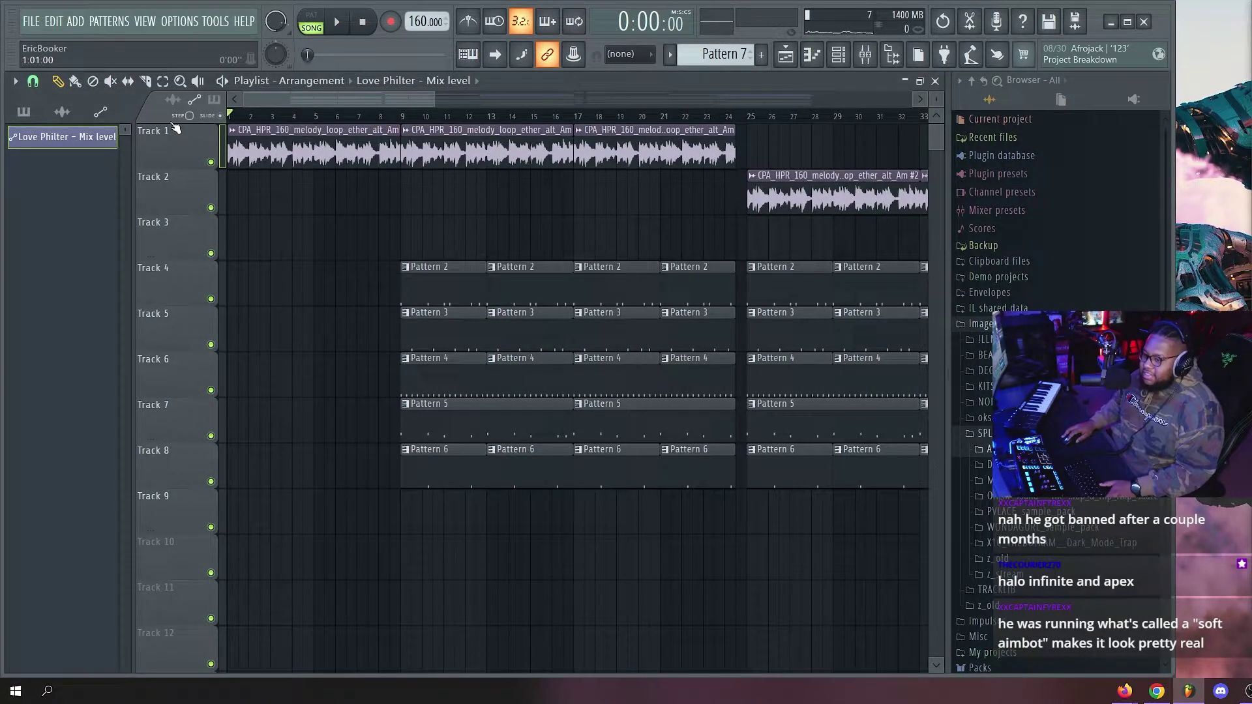
pyautogui.press('space')
pyautogui.scroll(2, 442, 116)
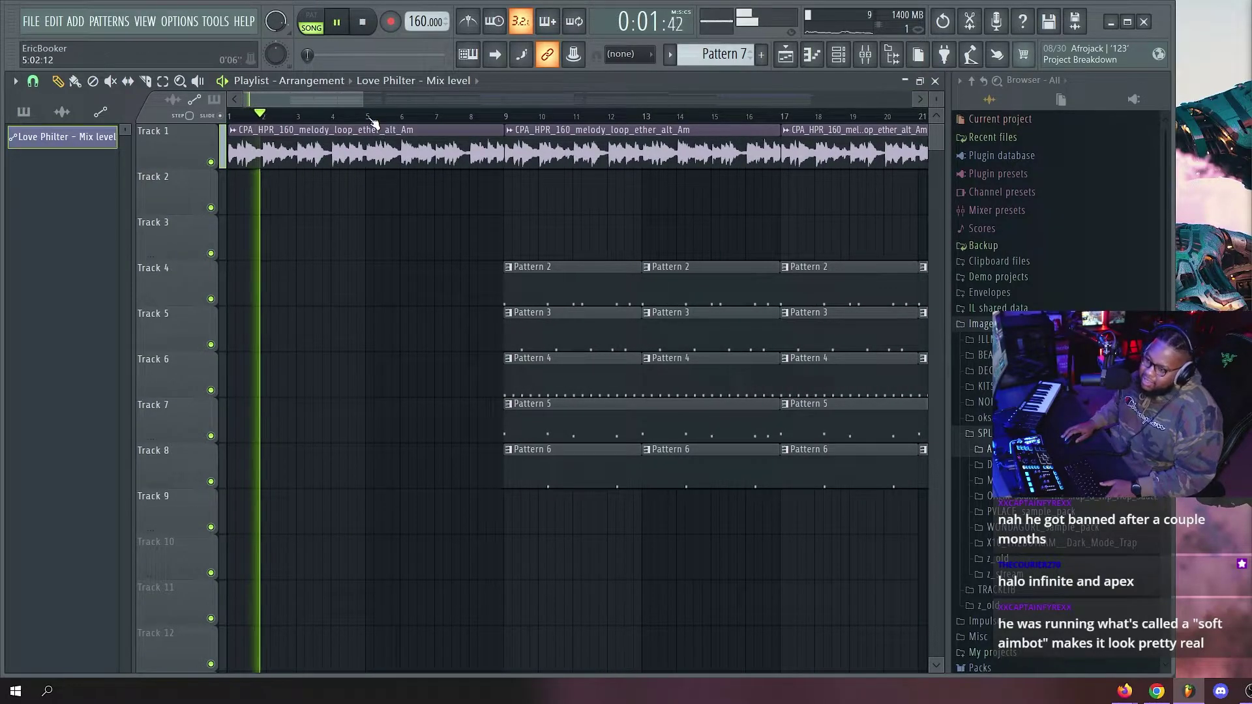
pyautogui.scroll(-2, 435, 119)
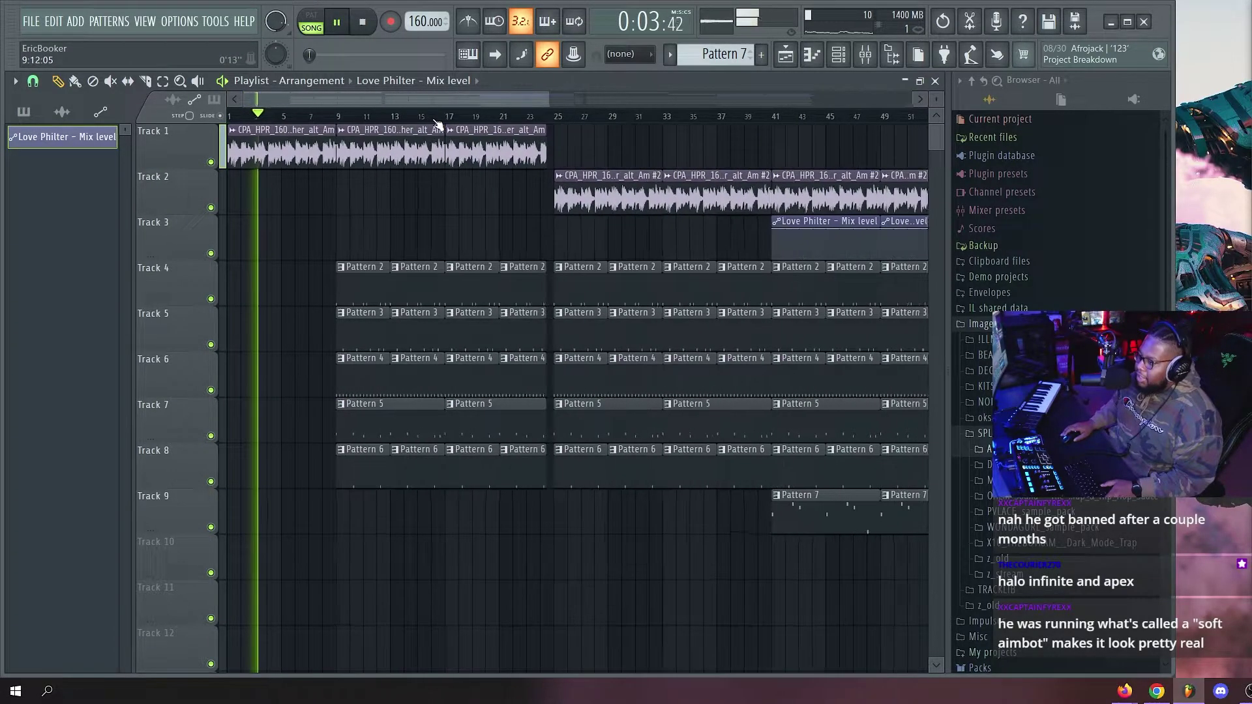
pyautogui.moveTo(546, 99); pyautogui.dragTo(549, 98)
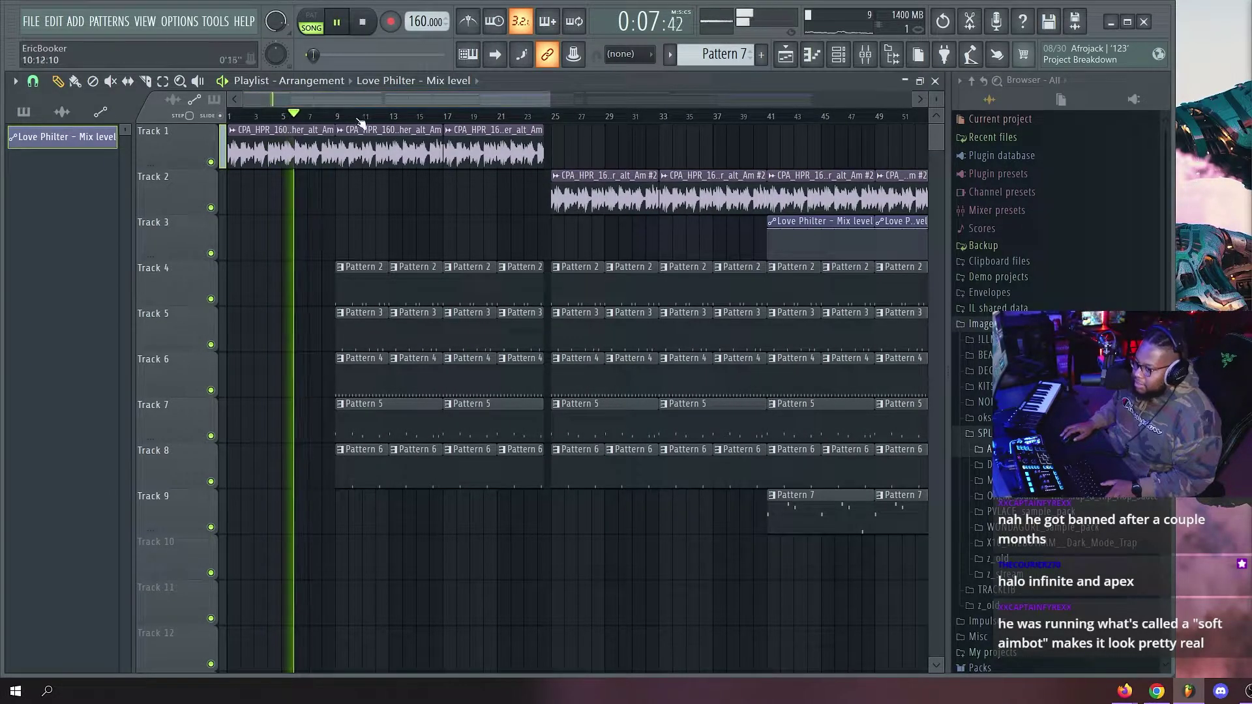
pyautogui.scroll(1, 323, 124)
pyautogui.scroll(3, 323, 124)
pyautogui.moveTo(316, 99); pyautogui.dragTo(180, 93)
pyautogui.moveTo(412, 97); pyautogui.dragTo(374, 100)
pyautogui.scroll(2, 375, 98)
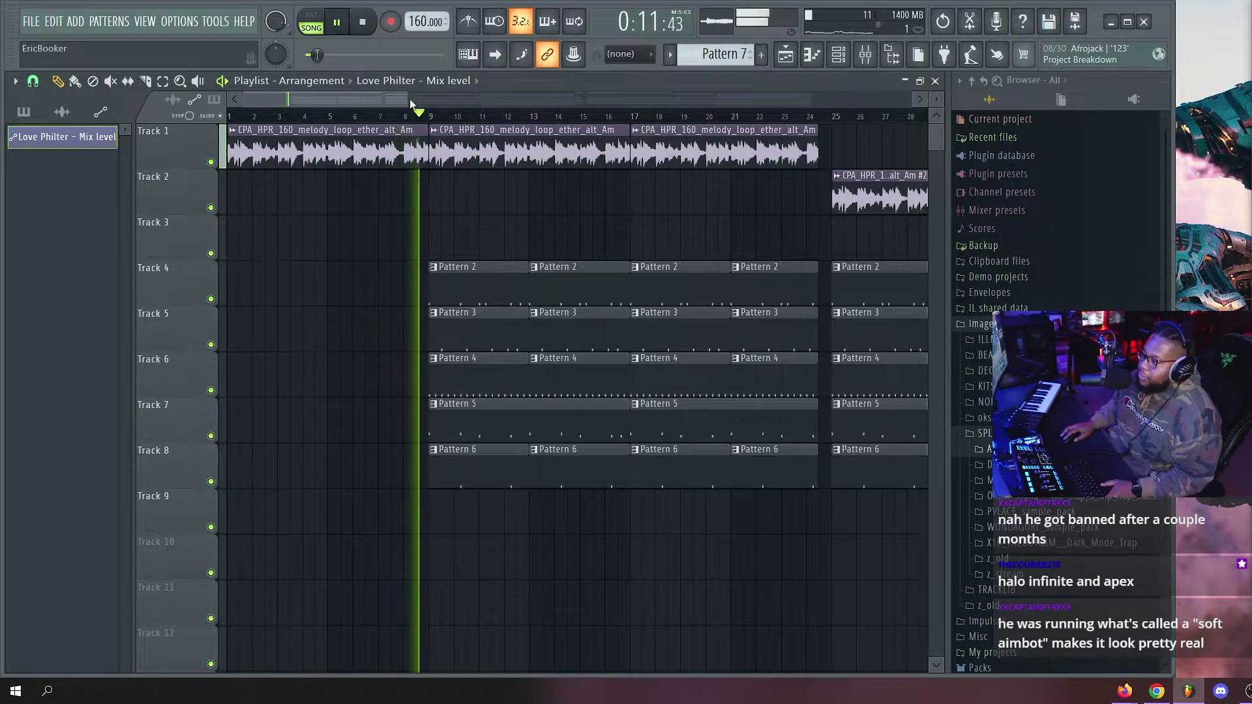
pyautogui.moveTo(409, 99); pyautogui.dragTo(479, 91)
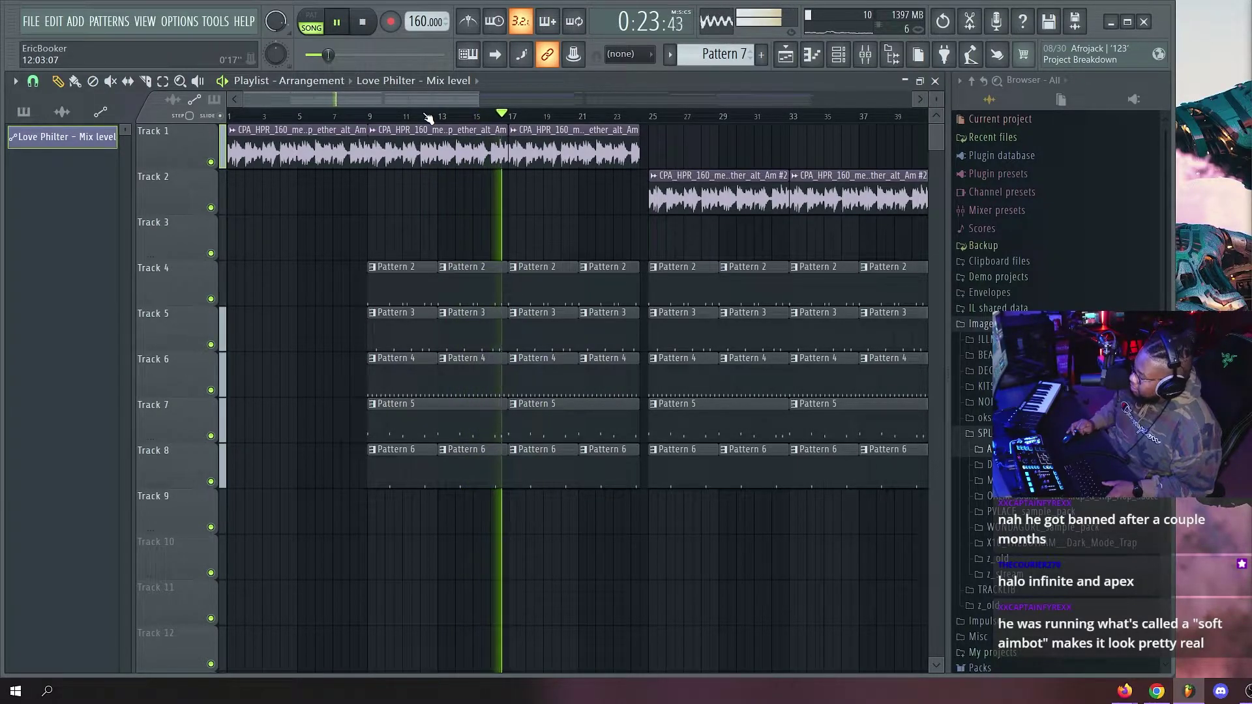
pyautogui.press('space')
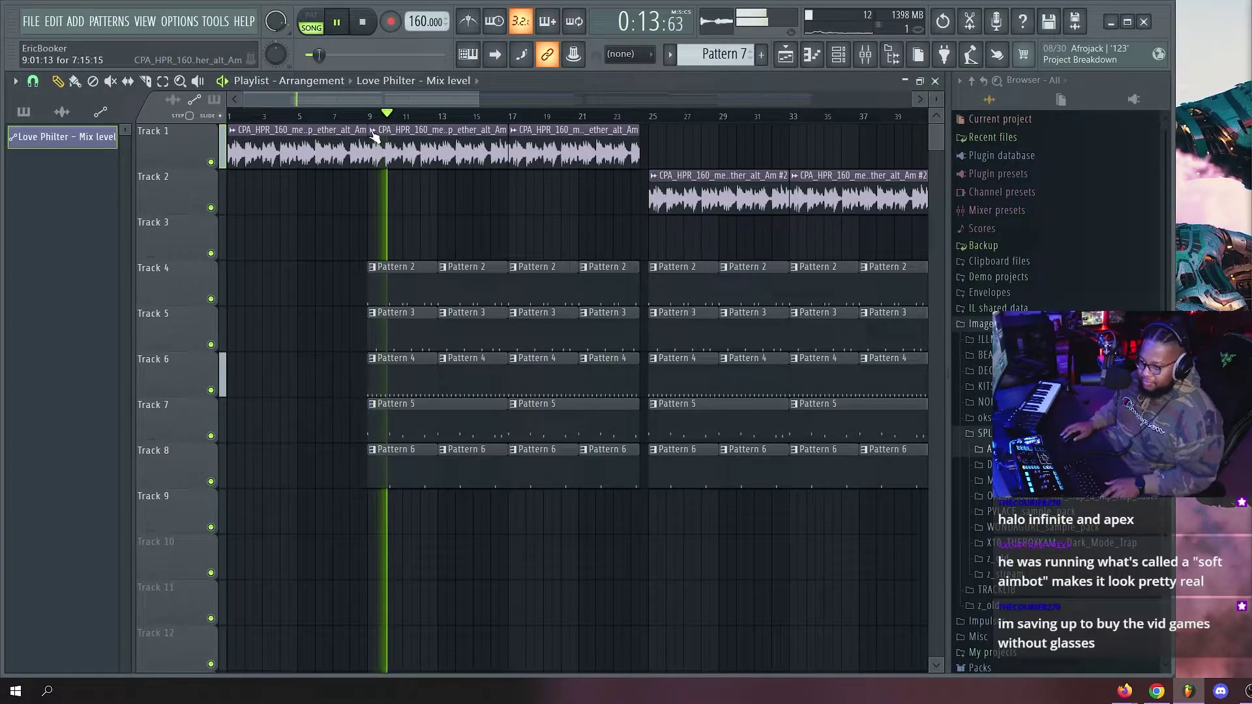
# Start saving the project as a new file and browse to the 10_OCT folder inside FL on the 4TB HDD (E:).
pyautogui.scroll(-2, 373, 123)
pyautogui.scroll(2, 373, 123)
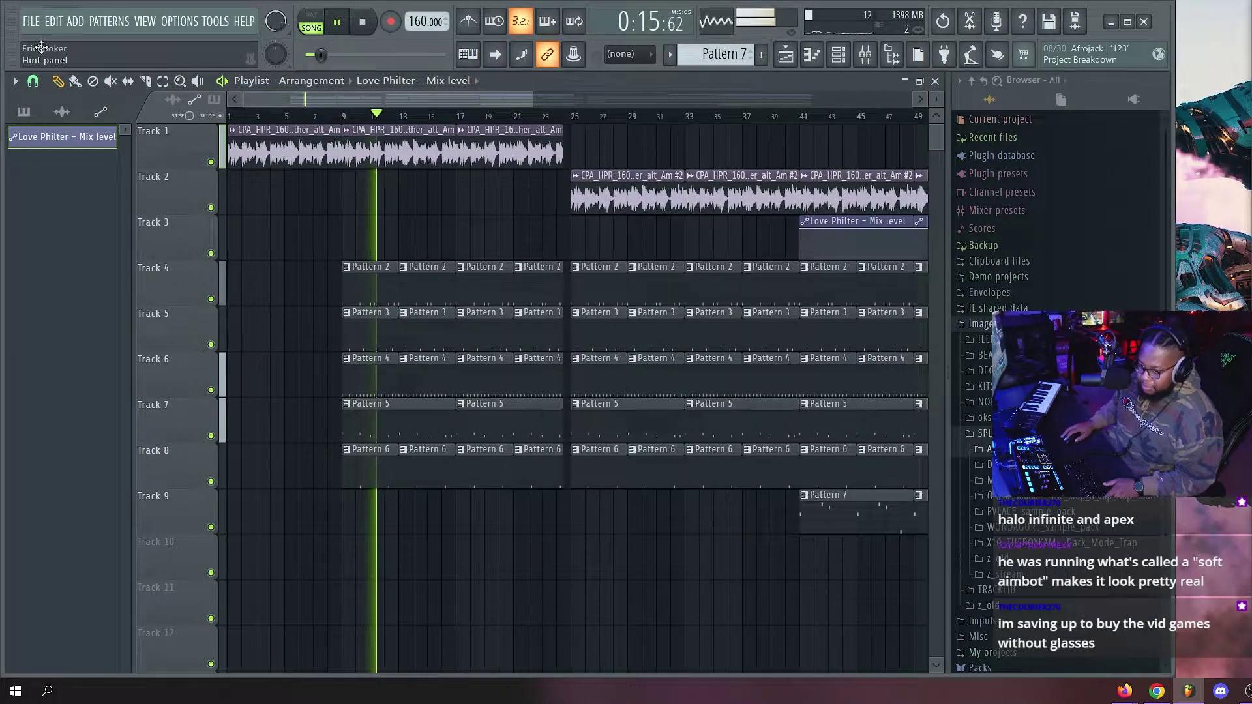
pyautogui.click(37, 23)
pyautogui.click(52, 106)
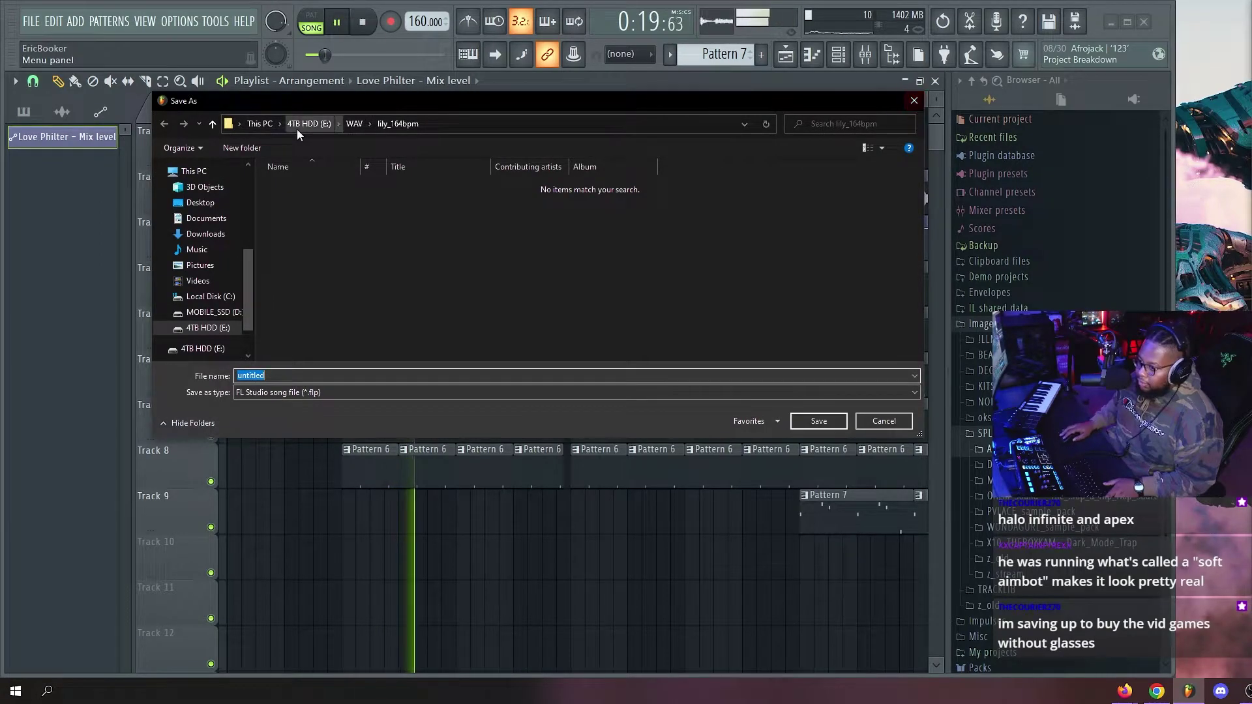
pyautogui.click(354, 125)
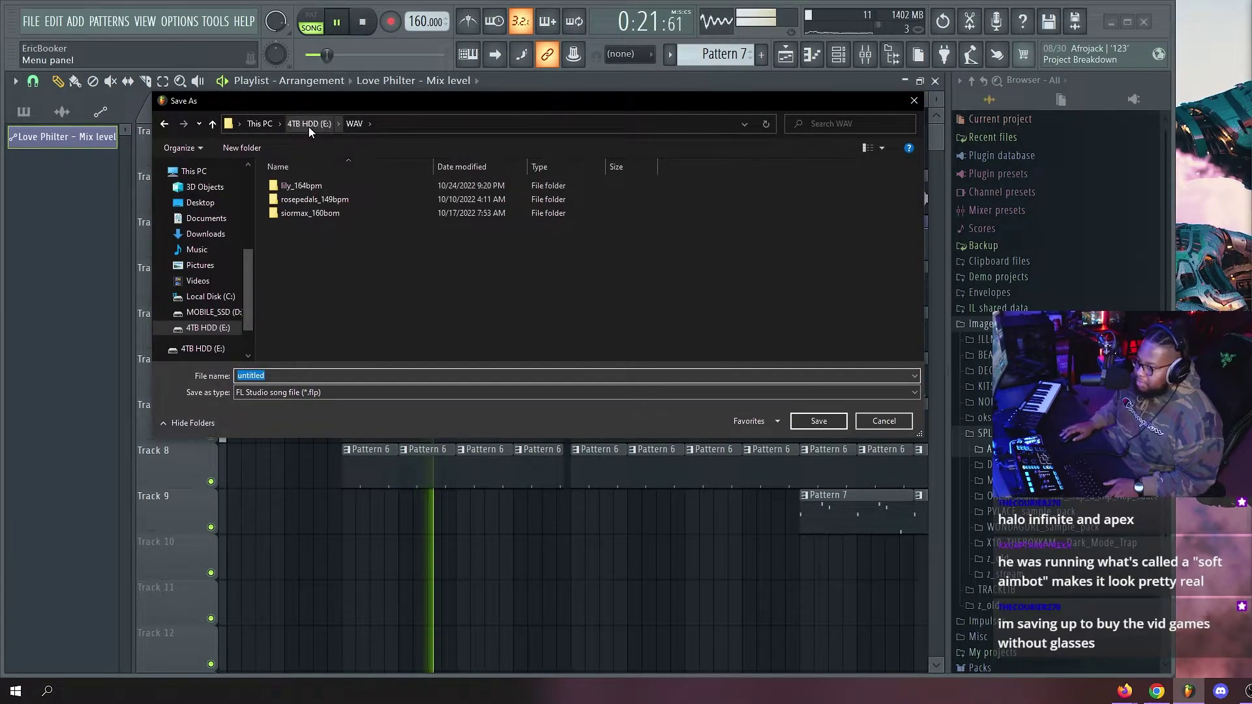
pyautogui.click(308, 125)
pyautogui.doubleClick(307, 213)
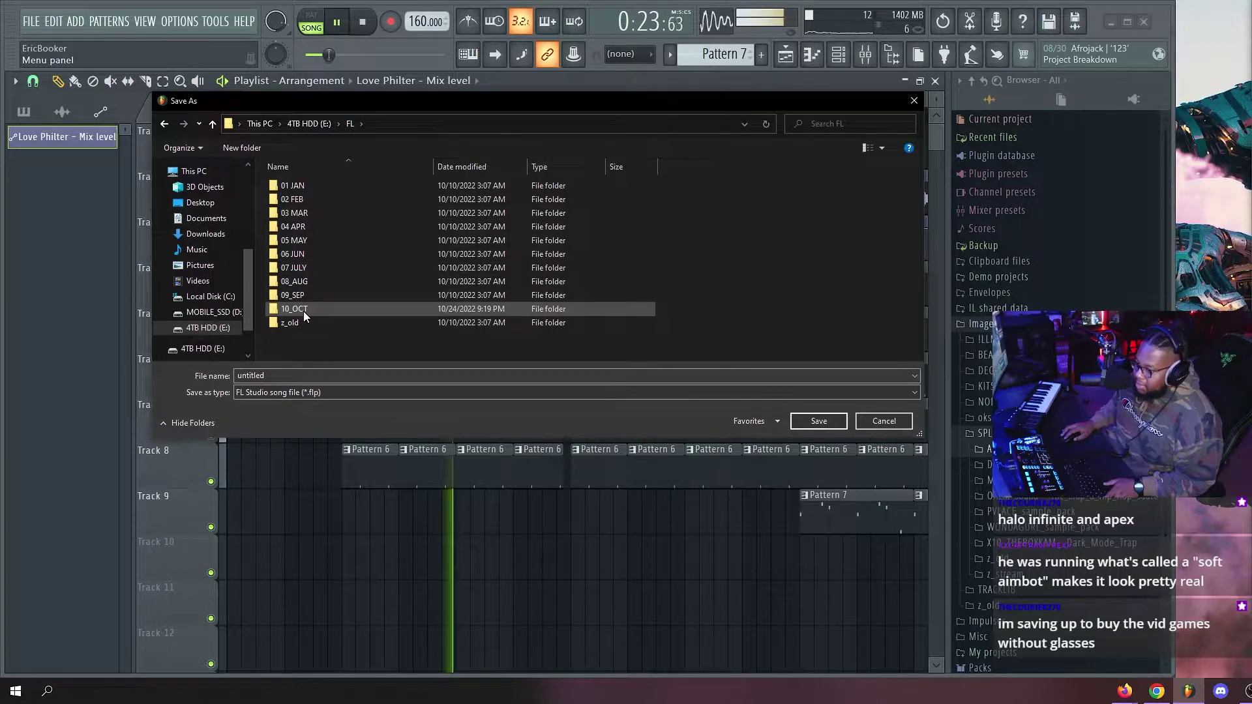
pyautogui.doubleClick(303, 311)
# Reuse the naming scheme of the existing super_164bpm project to name this one ricochet_160bpm_prod_okhiphop and save it.
pyautogui.click(314, 268)
pyautogui.doubleClick(275, 376)
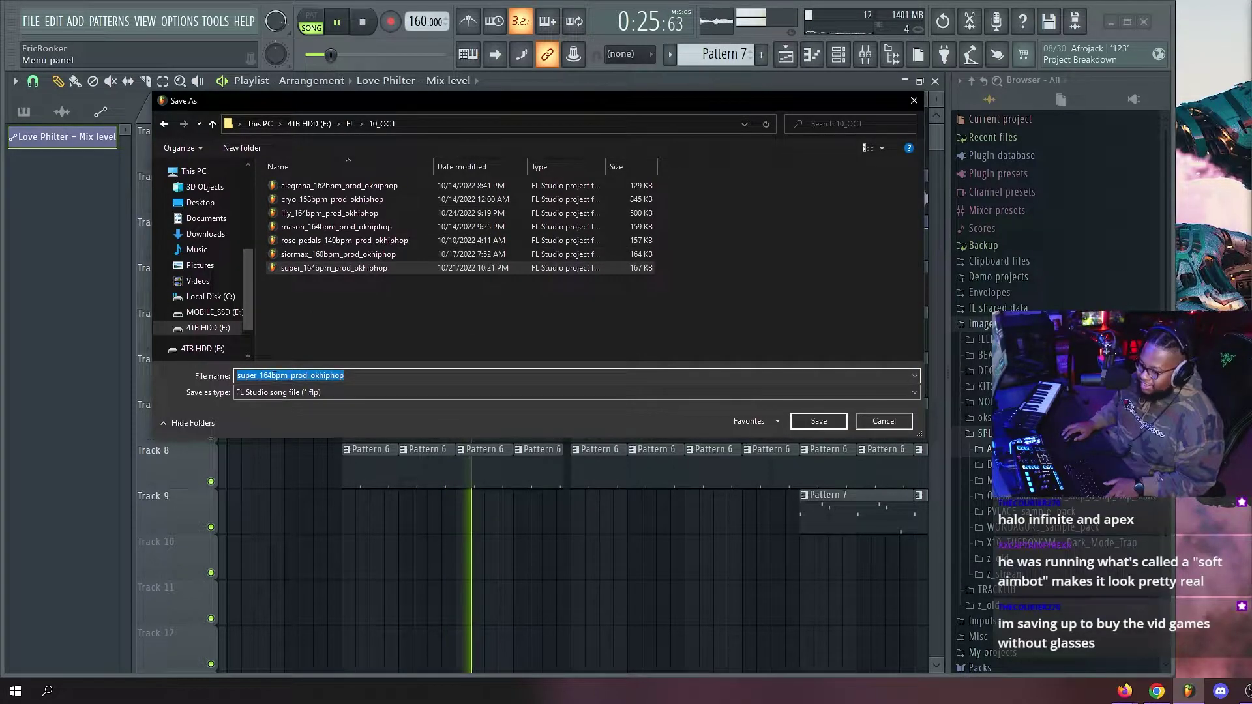
pyautogui.click(273, 376)
pyautogui.moveTo(274, 376); pyautogui.dragTo(107, 373)
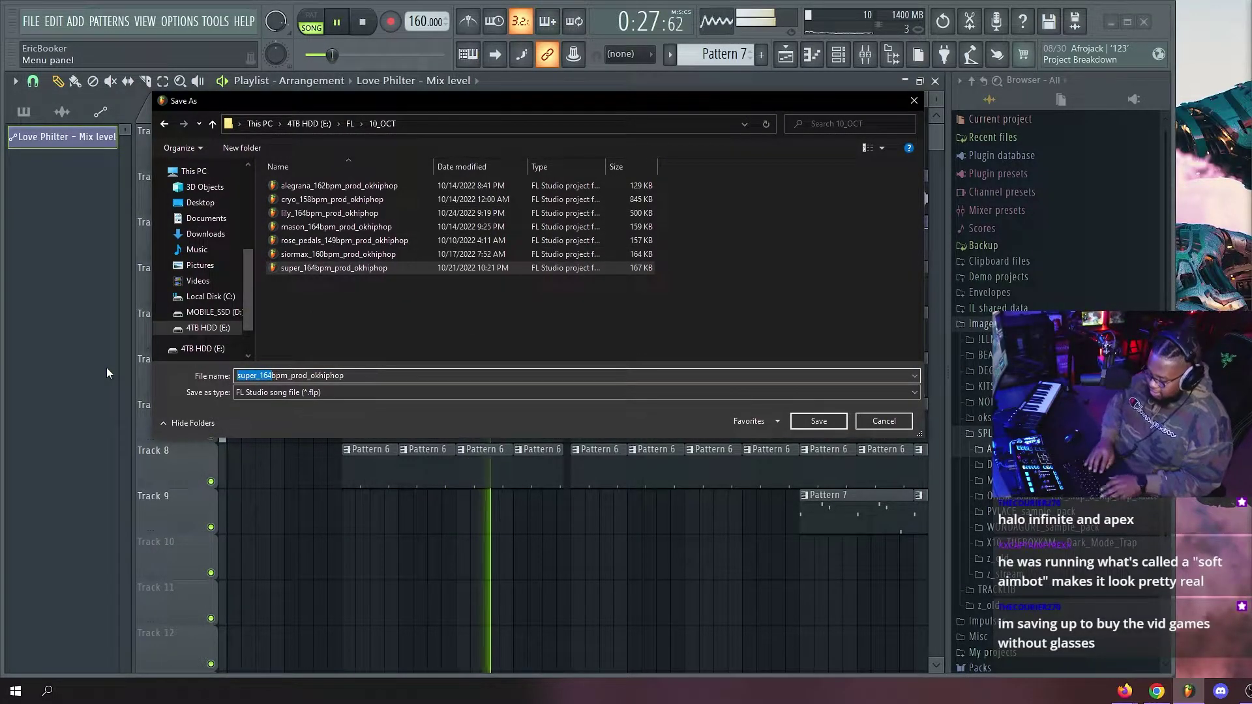
pyautogui.write('rich')
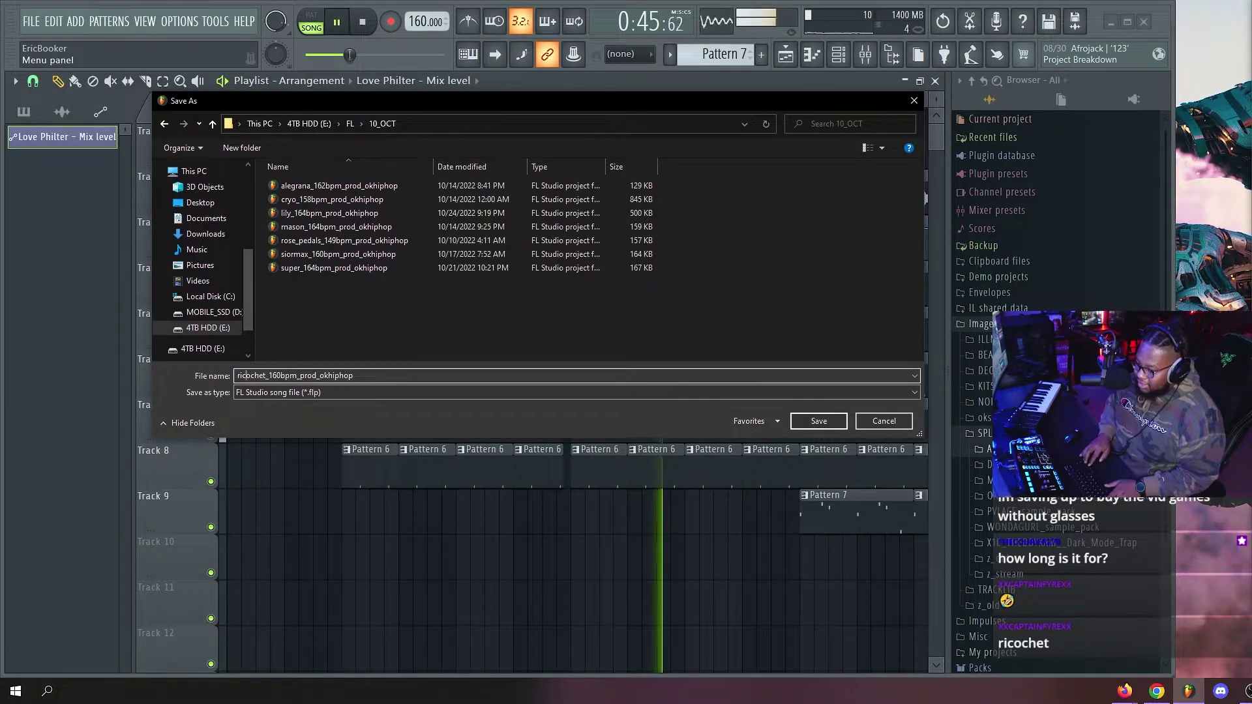
pyautogui.press('BackSpace')
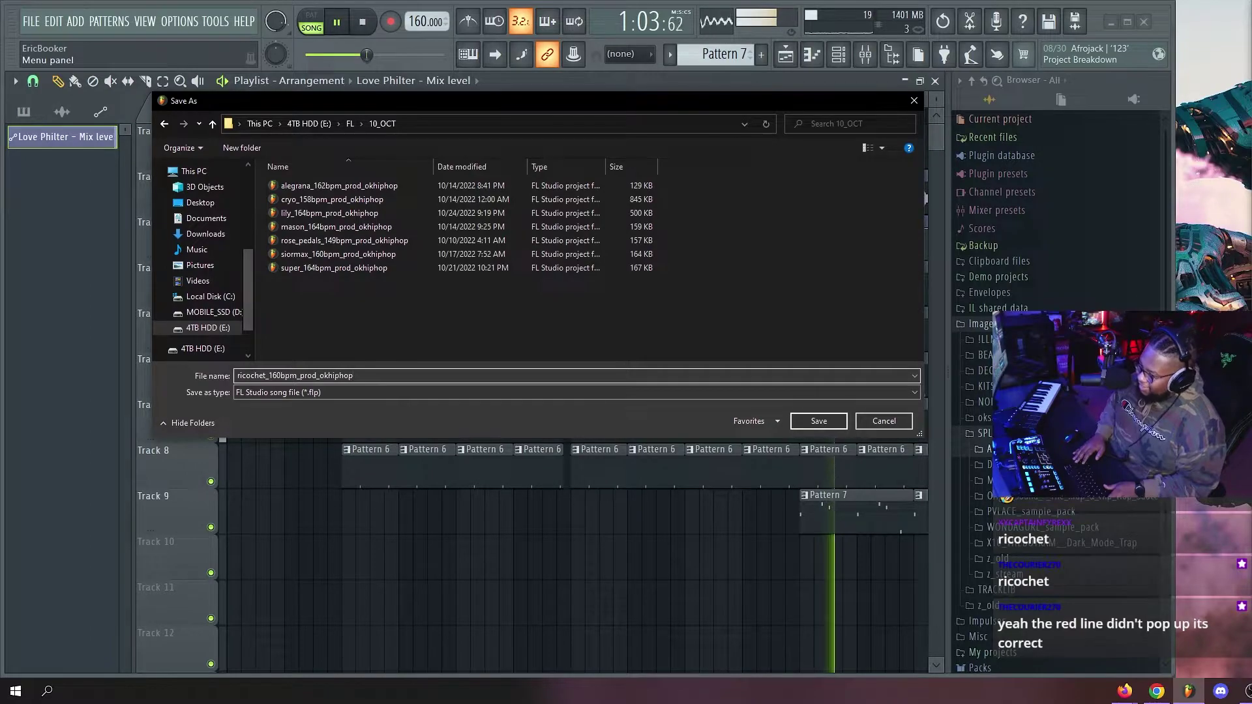
pyautogui.press('Return')
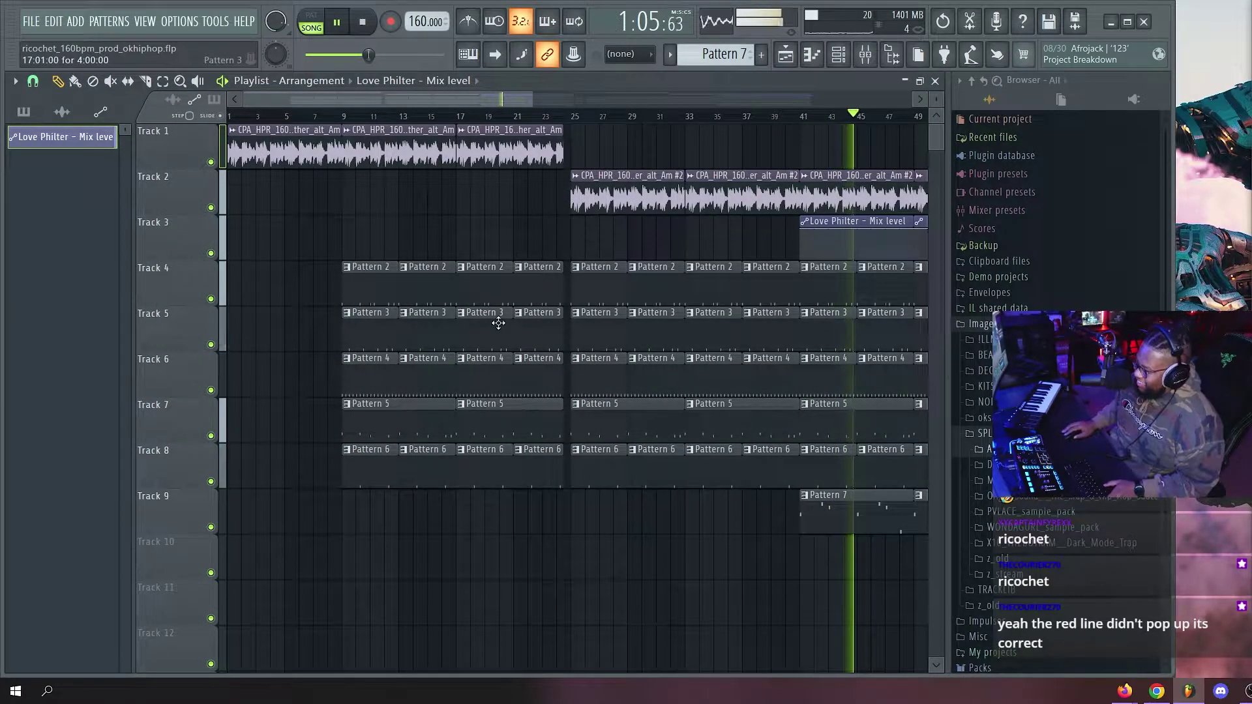
# Stop playback and place the playhead at bar 25, at the start of the second melody loop section.
pyautogui.scroll(-2, 375, 122)
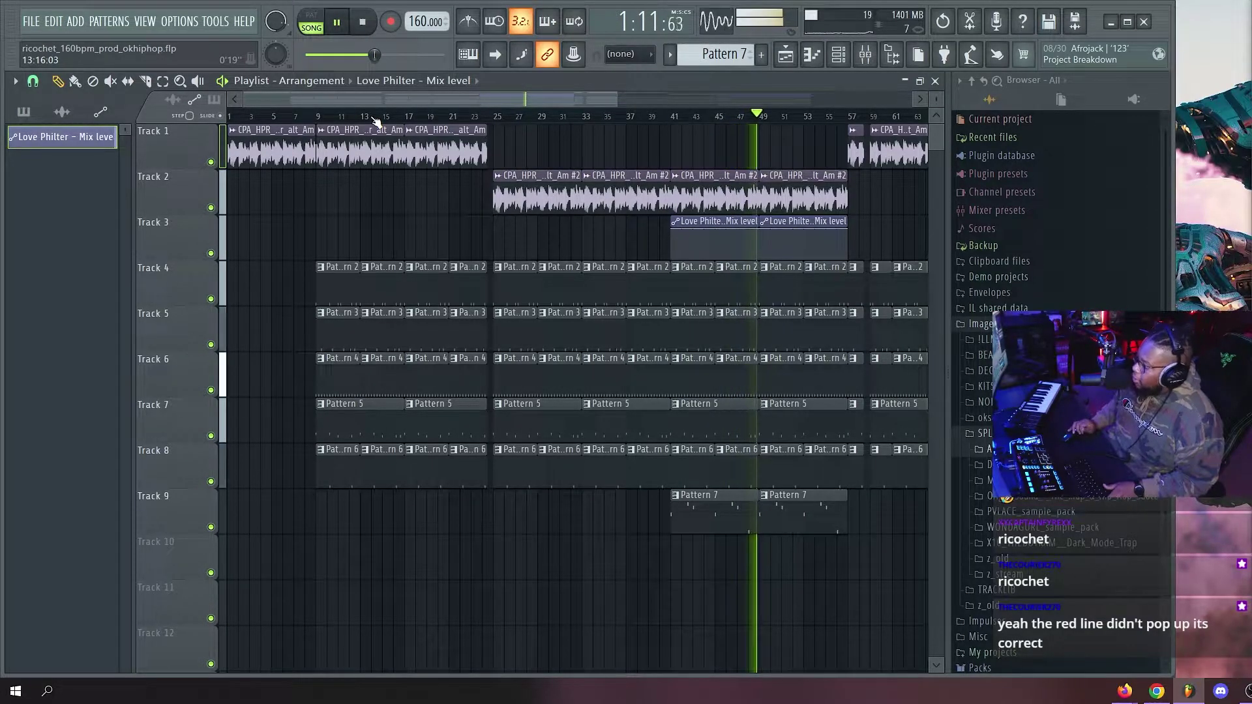
pyautogui.press('space')
pyautogui.scroll(-4, 380, 111)
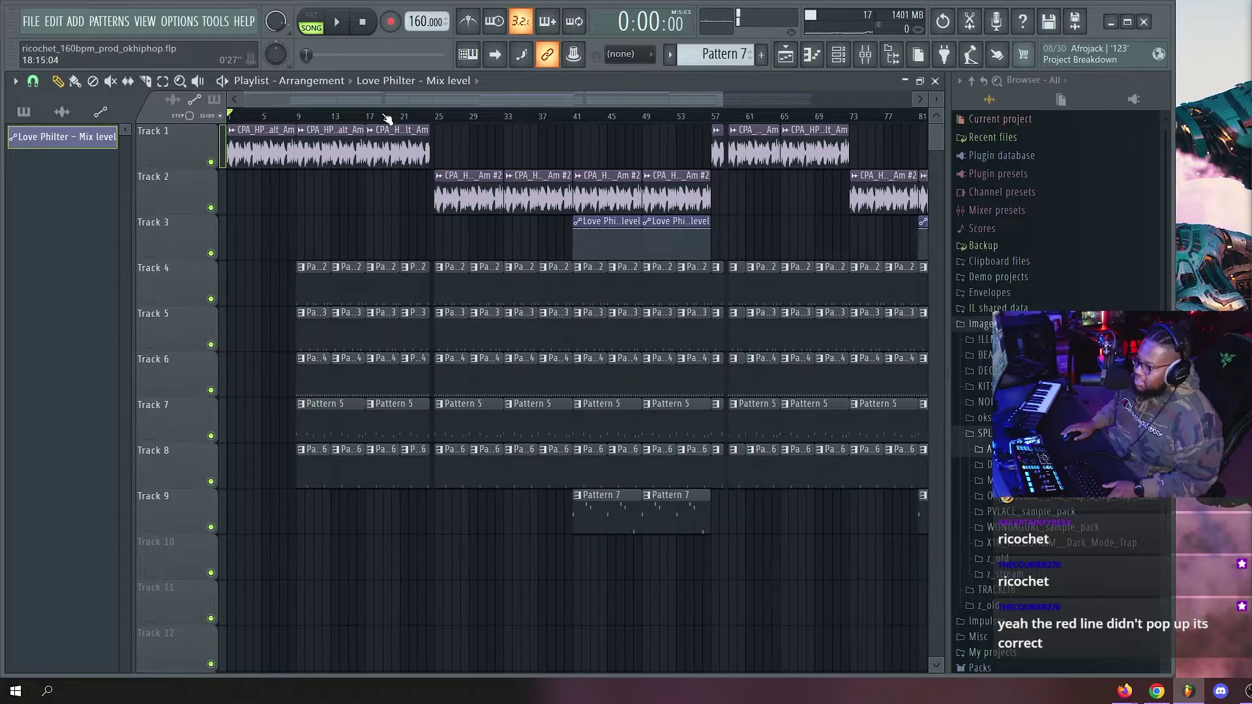
pyautogui.scroll(2, 395, 109)
pyautogui.scroll(-2, 430, 117)
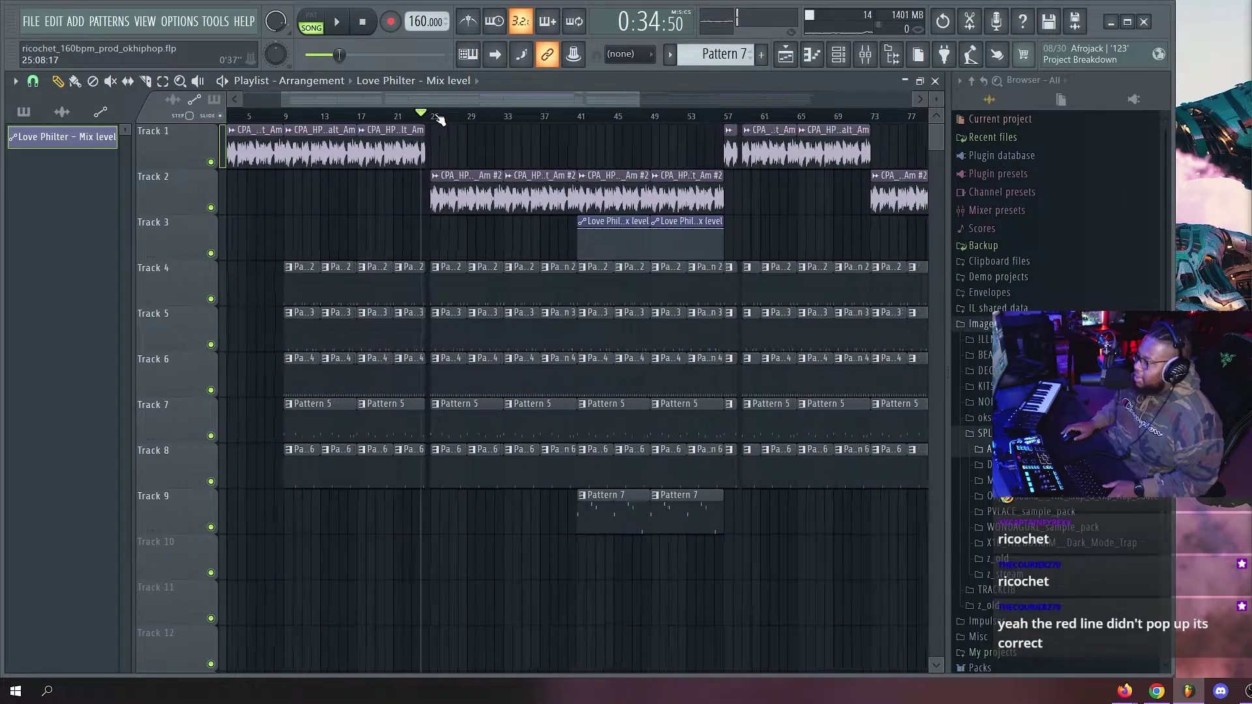
pyautogui.click(432, 117)
pyautogui.scroll(-1, 434, 117)
pyautogui.scroll(-2, 820, 121)
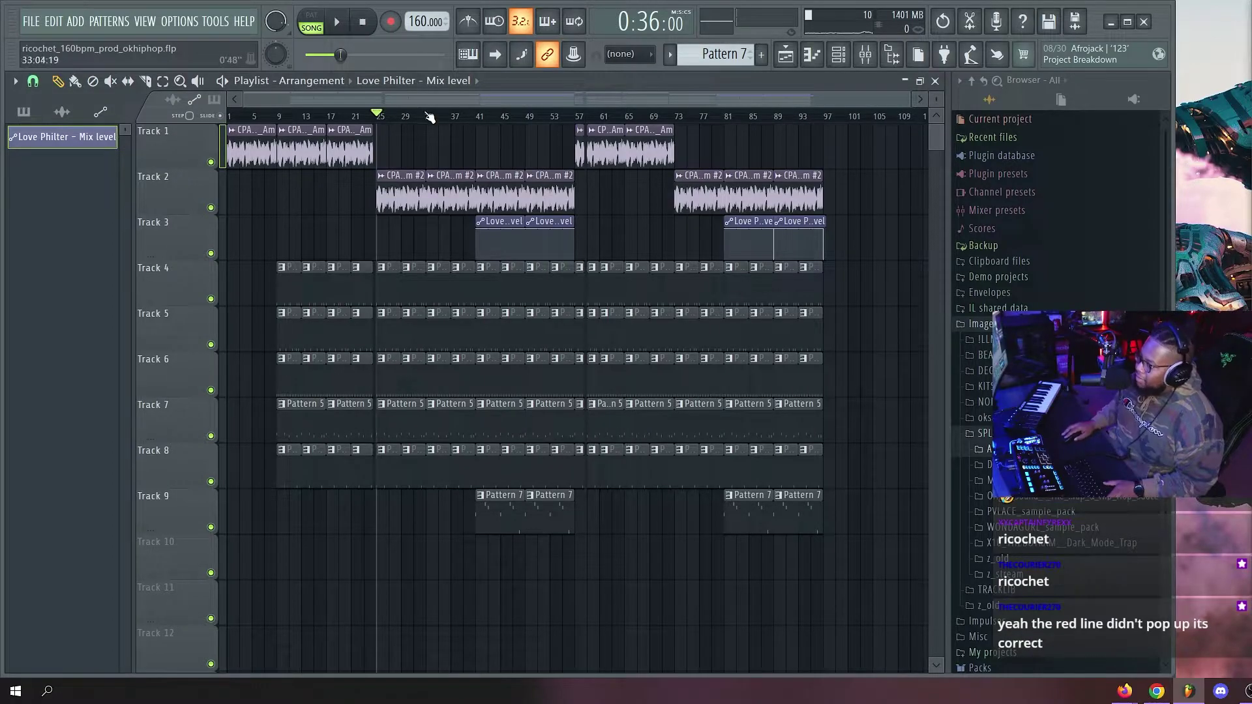
pyautogui.scroll(5, 430, 117)
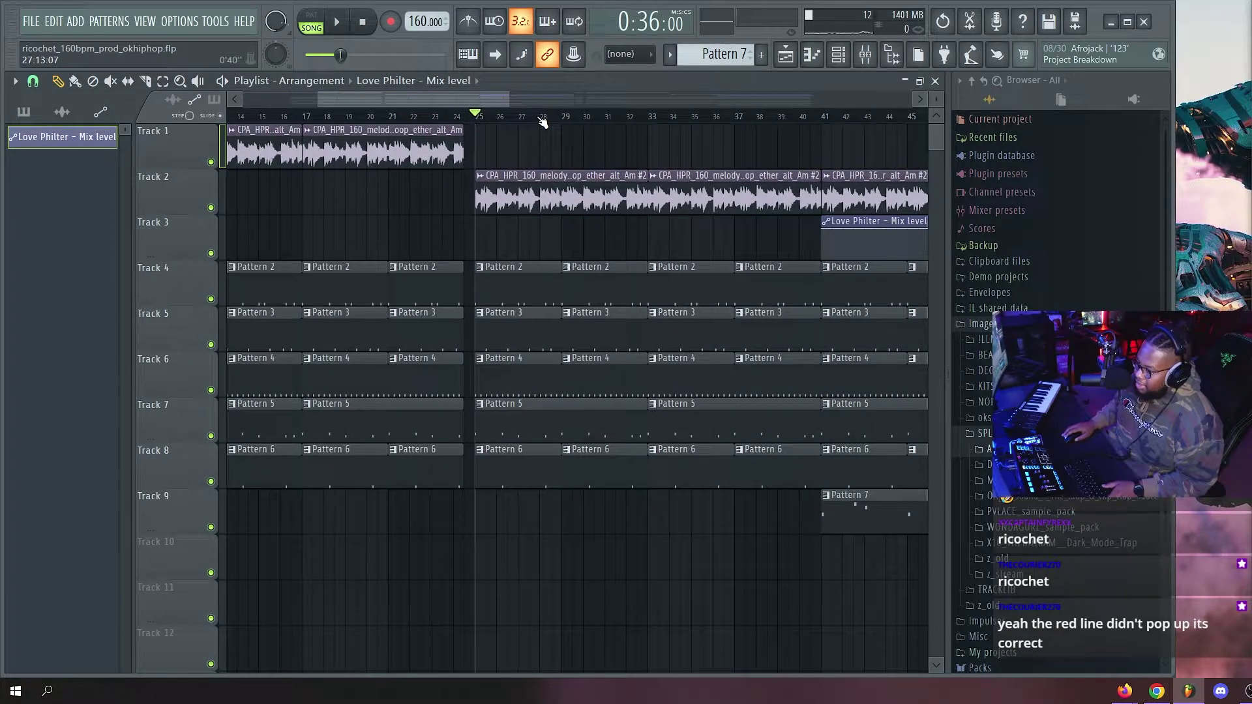
# Play the arrangement from bar 25 to check the second melody section, and stop playback.
pyautogui.press('space')
pyautogui.scroll(-2, 541, 121)
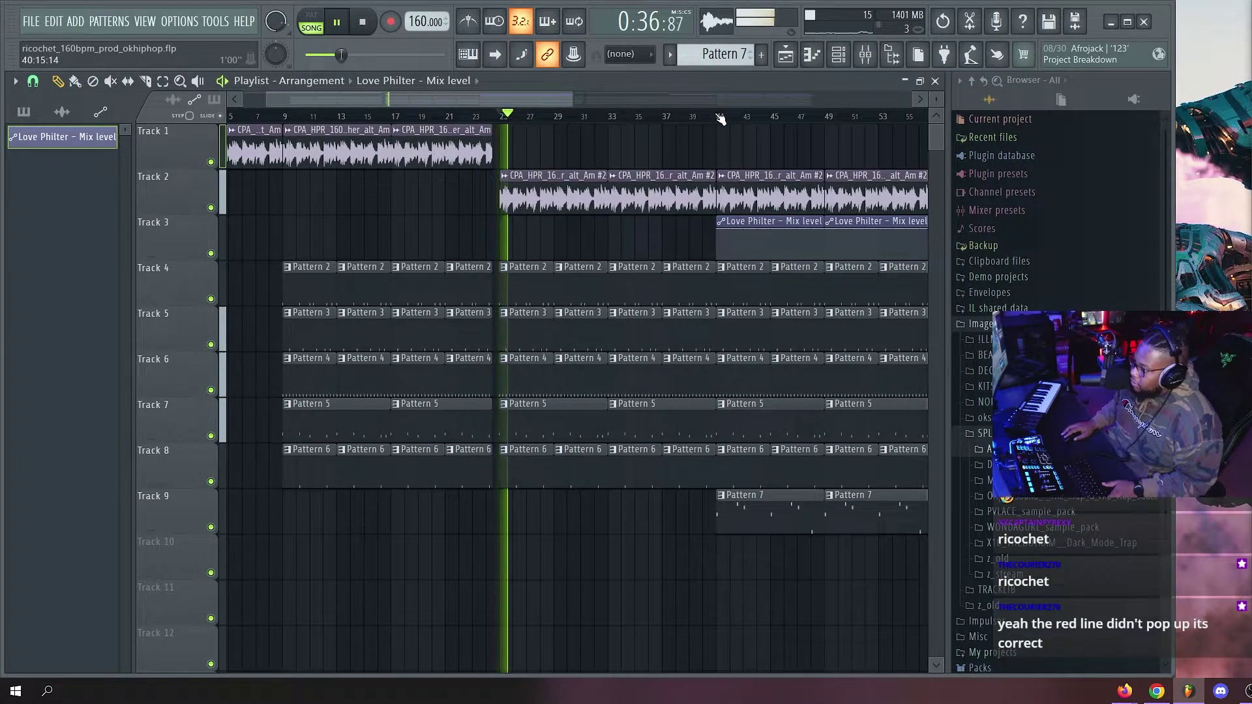
pyautogui.scroll(-2, 721, 119)
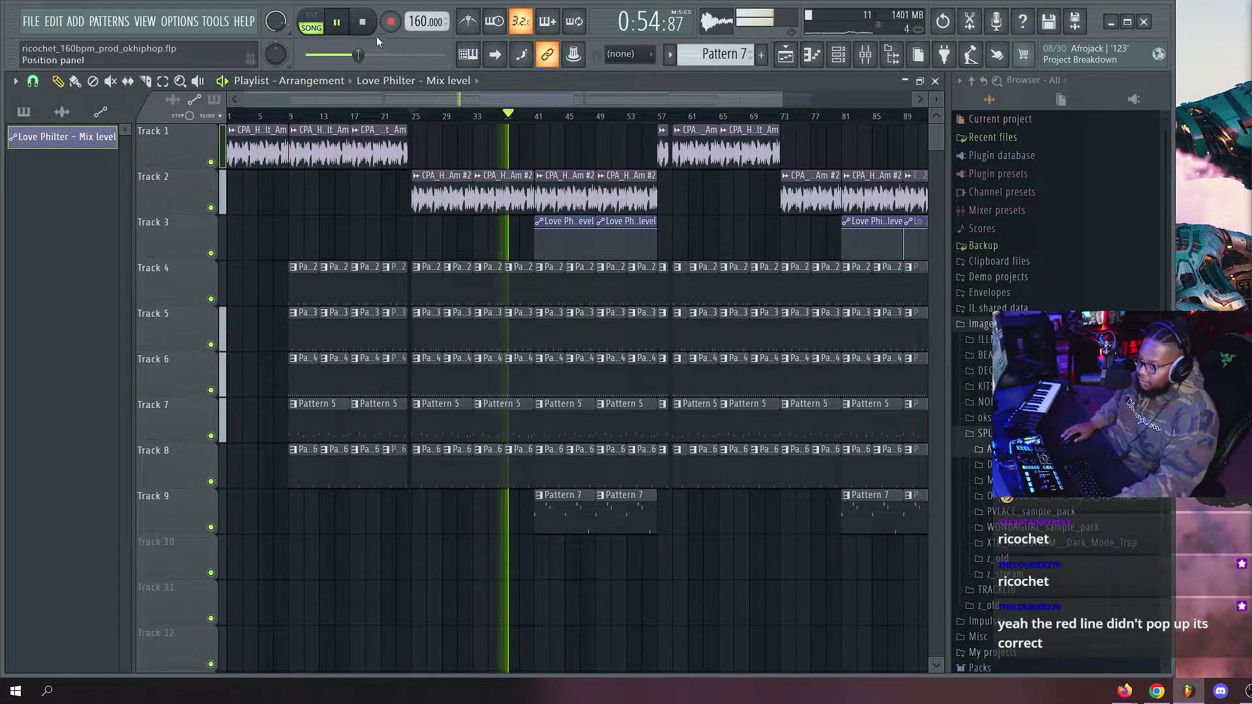
pyautogui.click(365, 23)
pyautogui.scroll(-1, 442, 127)
pyautogui.scroll(1, 445, 123)
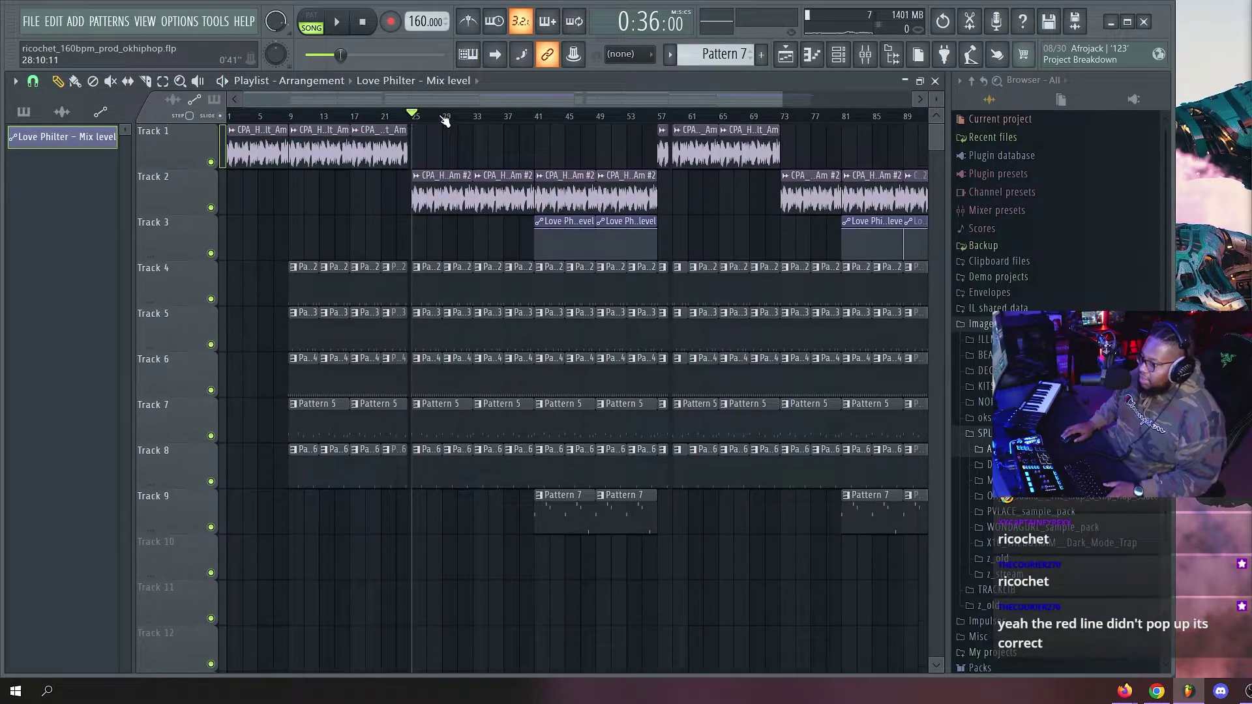
pyautogui.scroll(-1, 445, 121)
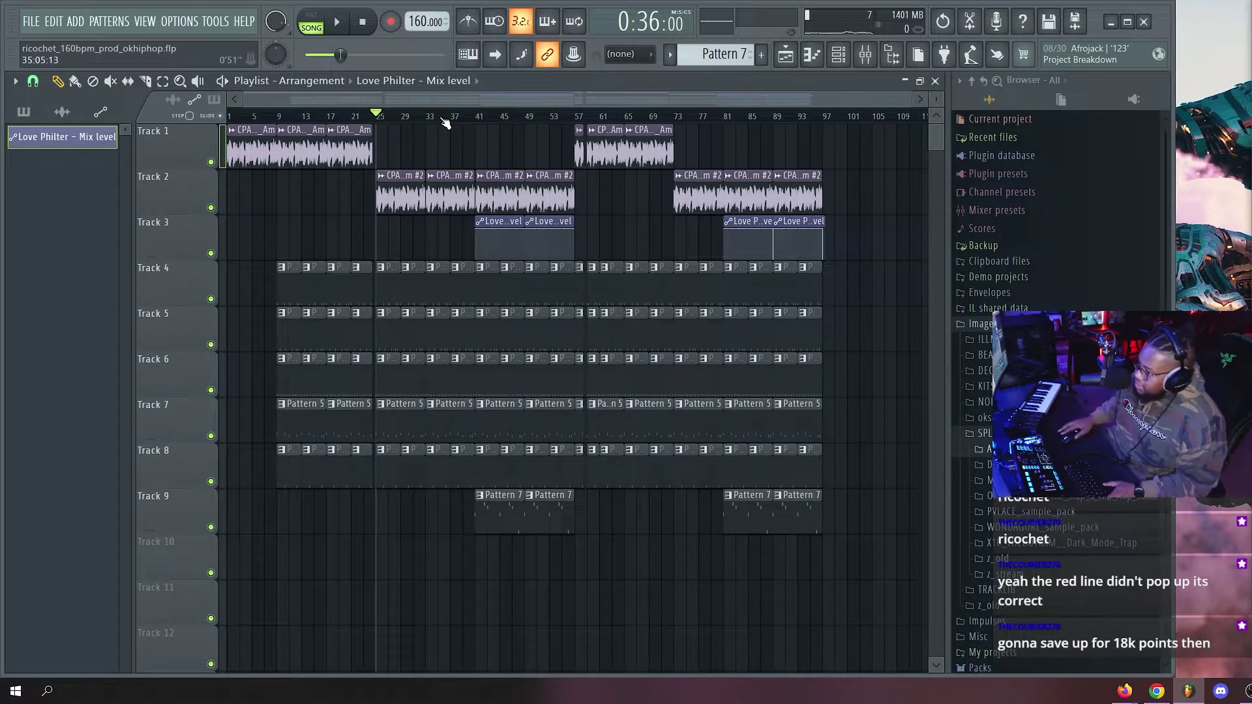
# Delete the unused default channels, including 808 Kick, 808 Clap and 808 HiHat, from the channel rack.
pyautogui.press('F9')
pyautogui.click(37, 210)
pyautogui.press('F5')
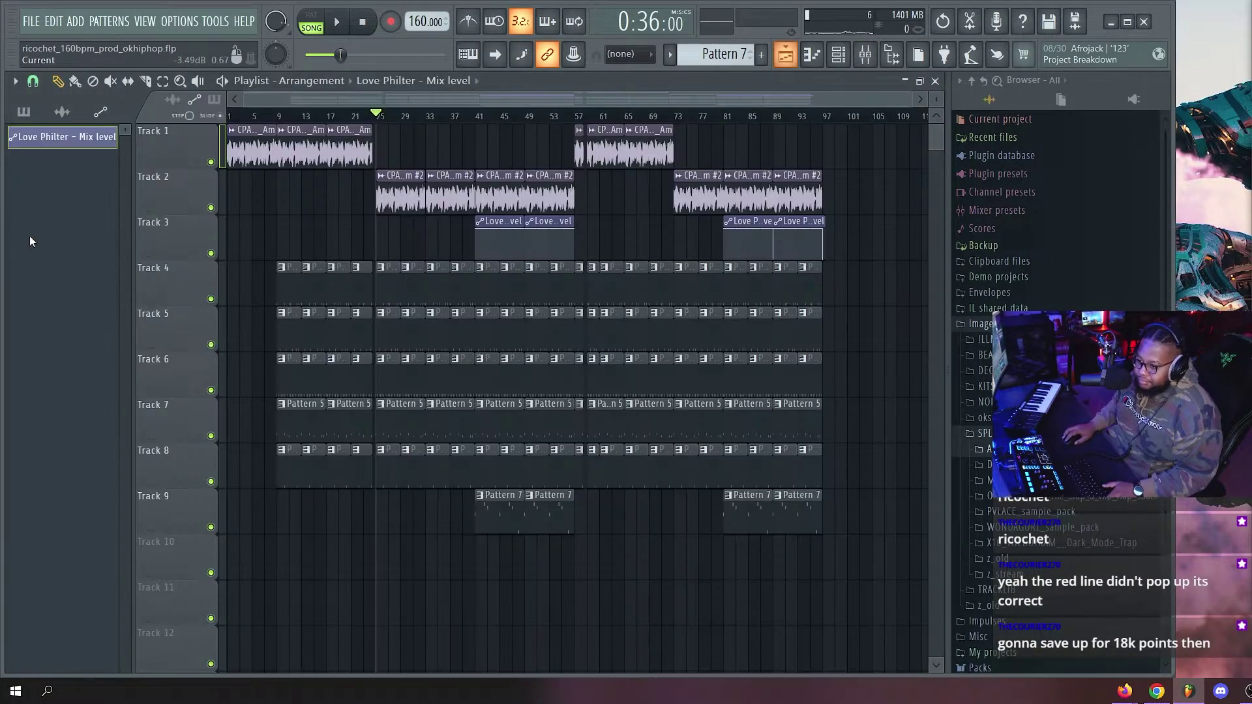
pyautogui.press('F6')
pyautogui.press('F6')
pyautogui.scroll(3, 251, 127)
pyautogui.press('F6')
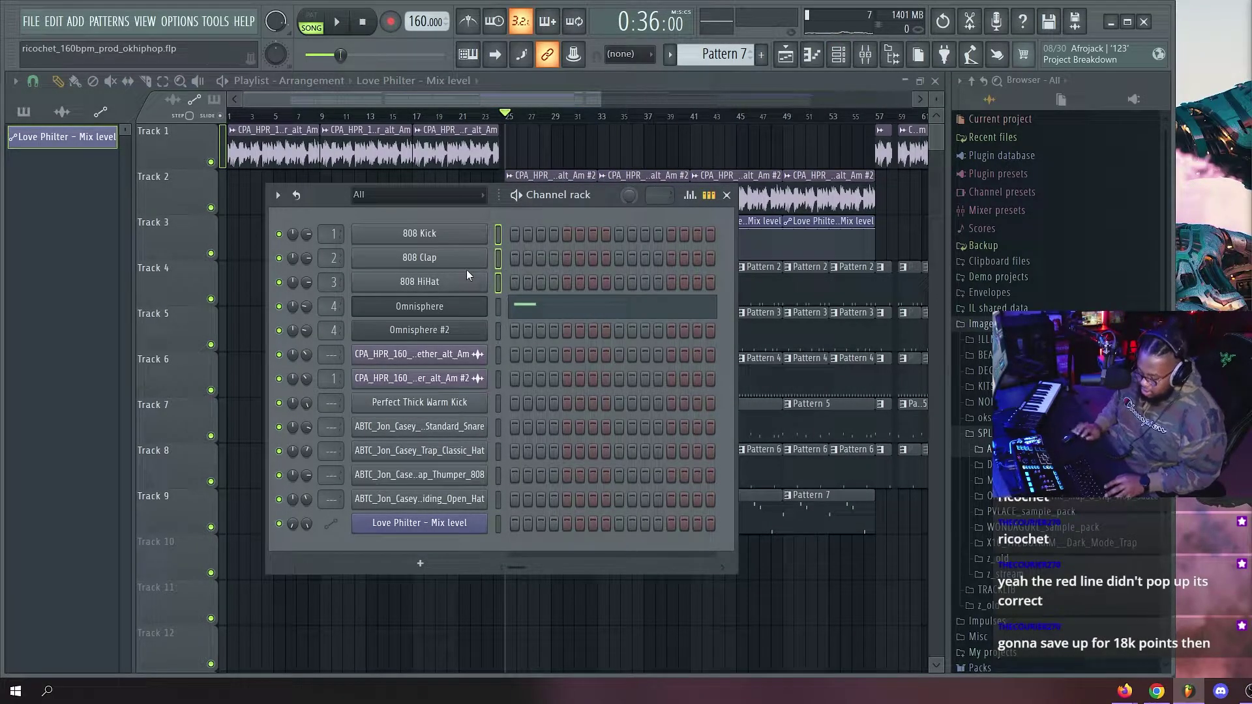
pyautogui.hotkey('alt', 'Delete')
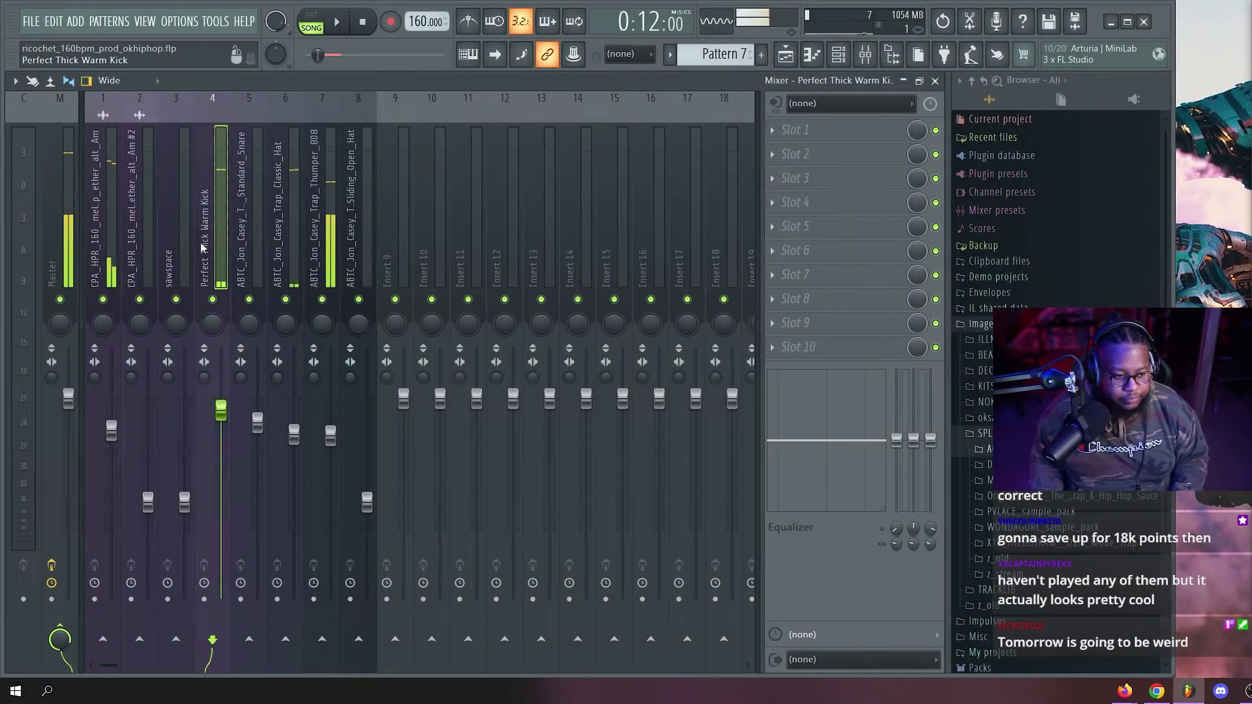
# Lower the first melody loop's mixer level and set the Trap Classic Hat's volume to 46% (-13.9 dB).
pyautogui.click(101, 271)
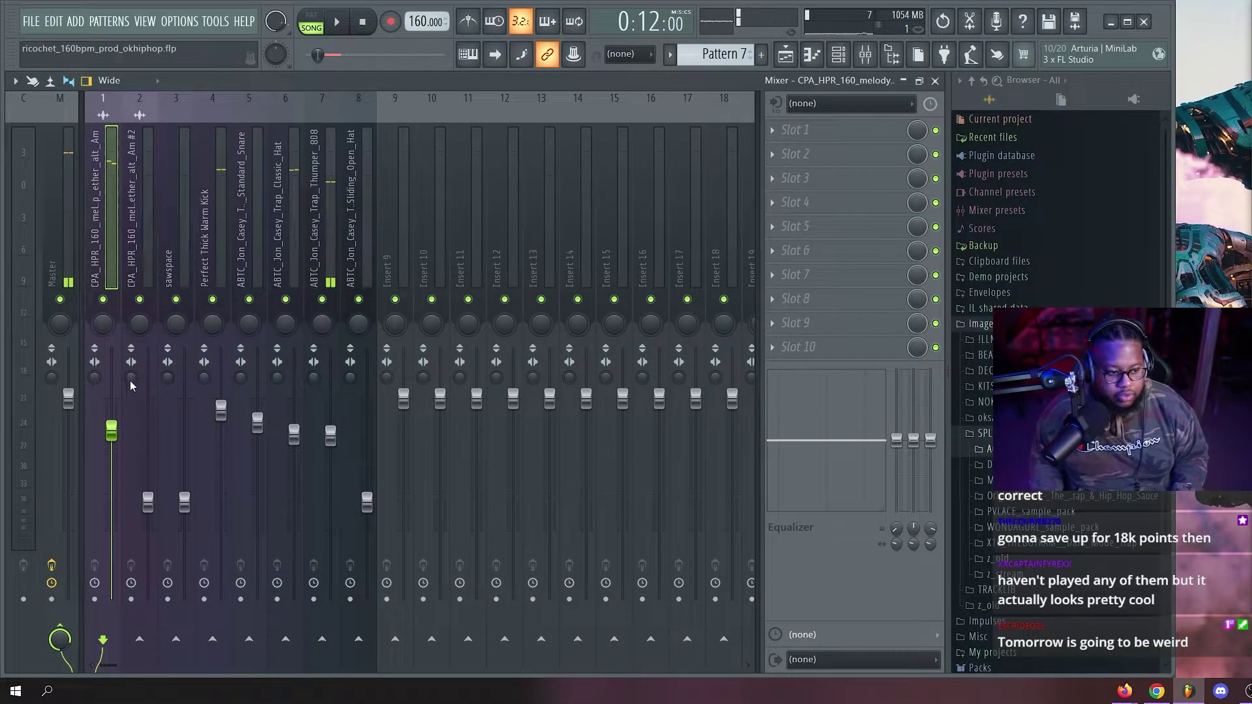
pyautogui.press('space')
pyautogui.click(291, 385)
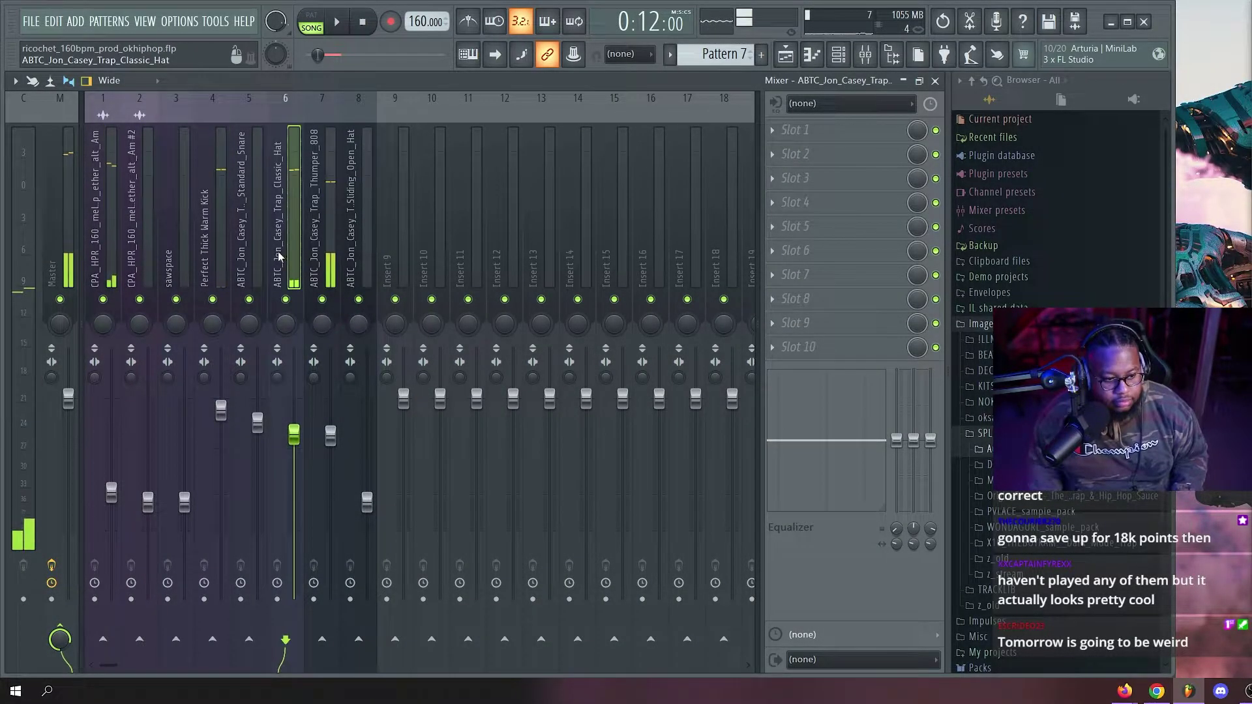
pyautogui.click(261, 378)
pyautogui.moveTo(295, 435); pyautogui.dragTo(294, 506)
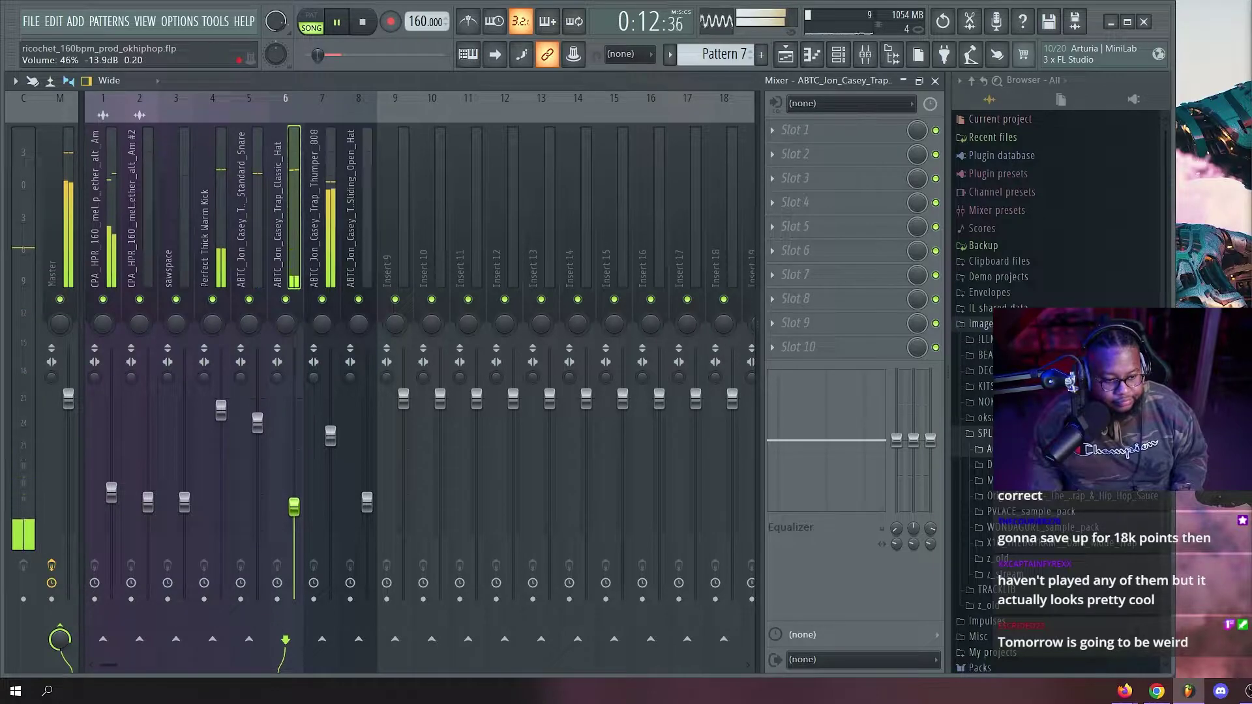
# Set the mixer volumes of the first melody loop to about 46% and the Thumper 808 to 69%, trimming the Standard Snare to just under 84%.
pyautogui.moveTo(265, 434); pyautogui.dragTo(264, 442)
pyautogui.moveTo(112, 493); pyautogui.dragTo(111, 506)
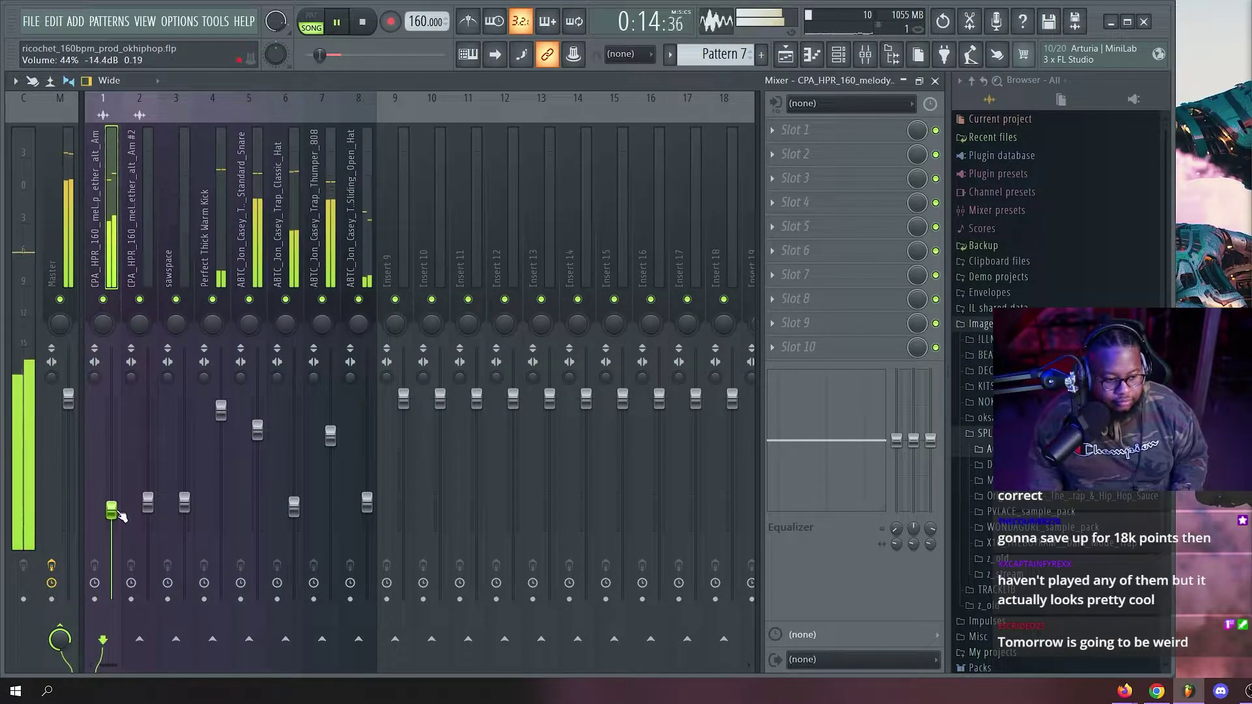
pyautogui.moveTo(332, 436); pyautogui.dragTo(332, 461)
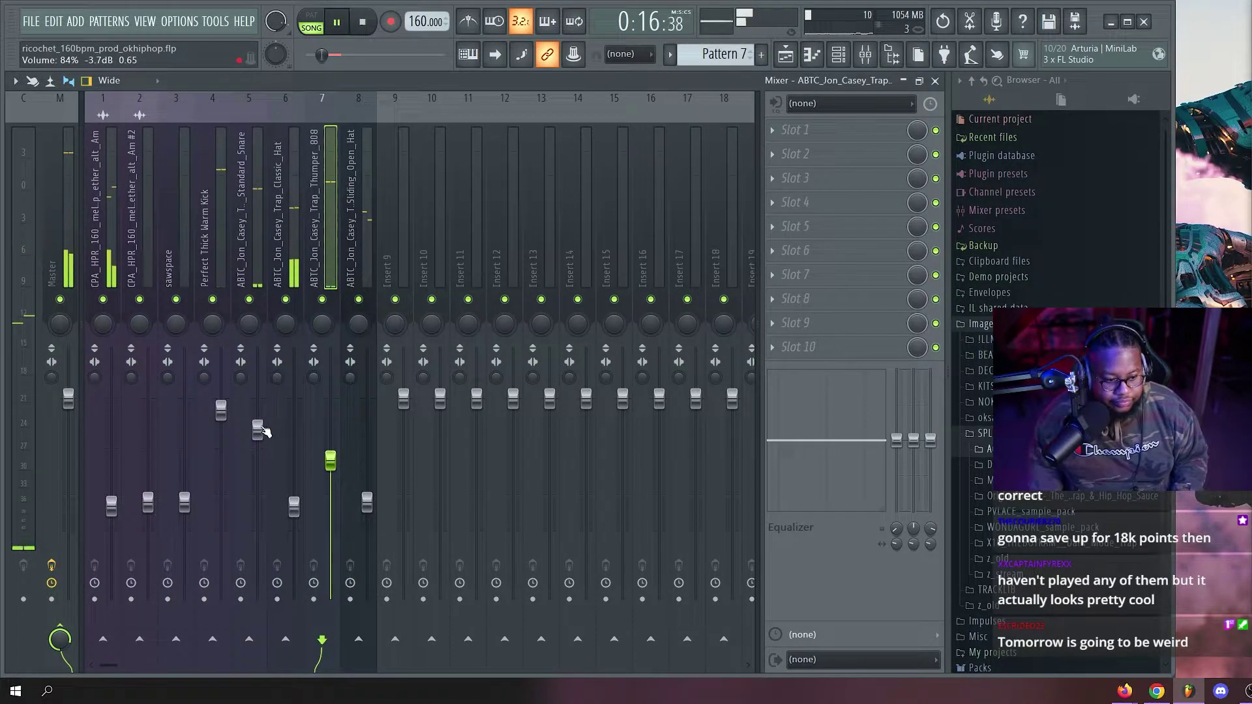
pyautogui.moveTo(263, 432)
pyautogui.mouseDown()
pyautogui.moveTo(263, 447)
pyautogui.moveTo(262, 435)
pyautogui.mouseUp()
# Check the melody and snare mixer tracks during playback and lower the Thumper 808's fader slightly further.
pyautogui.moveTo(212, 196); pyautogui.dragTo(124, 221)
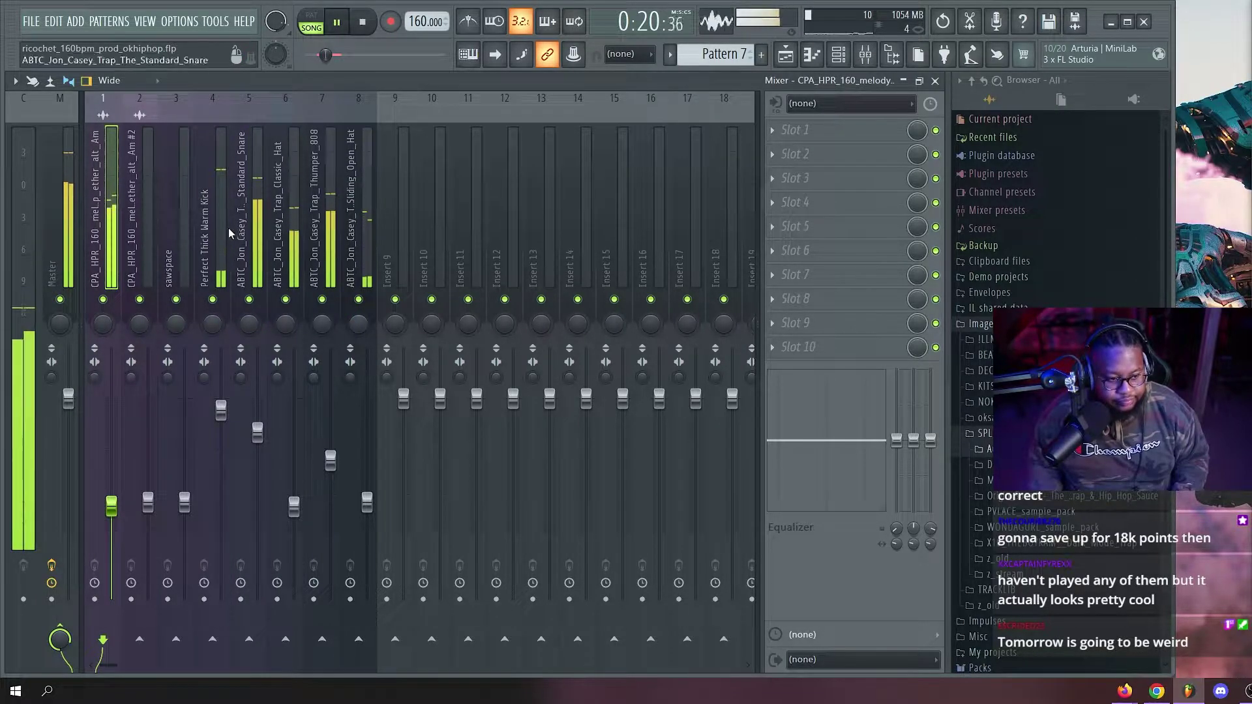
pyautogui.click(262, 275)
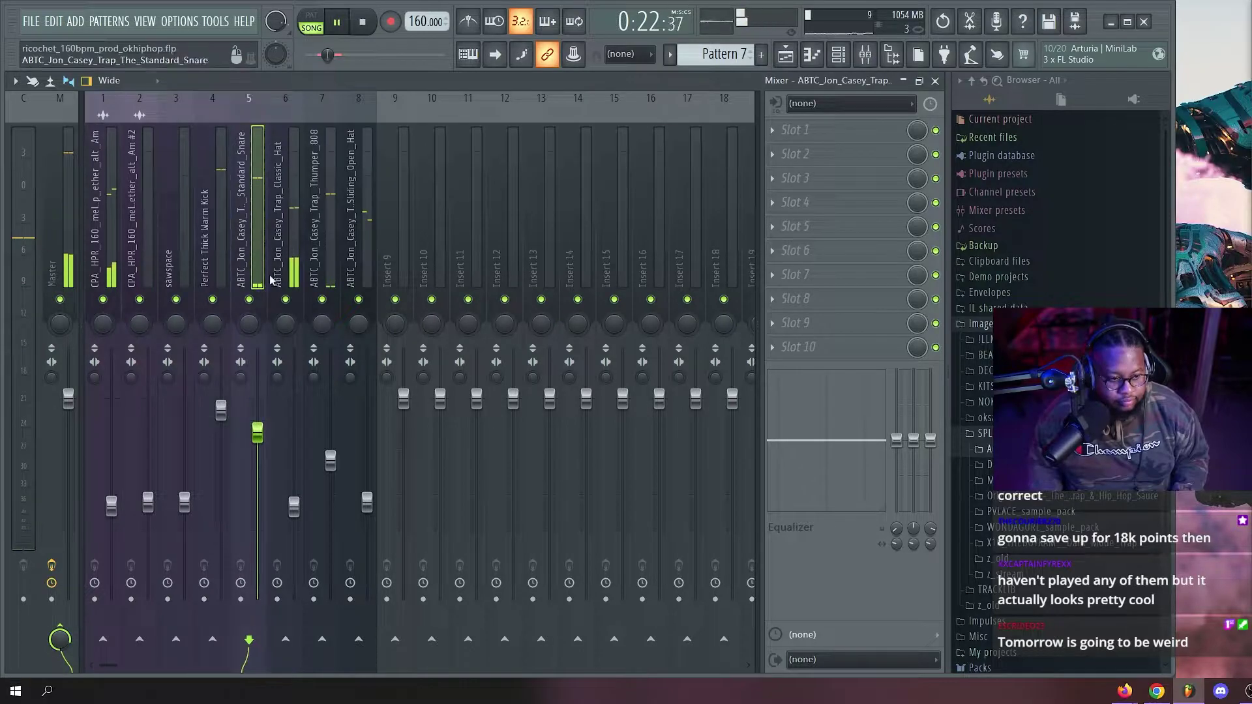
pyautogui.click(330, 235)
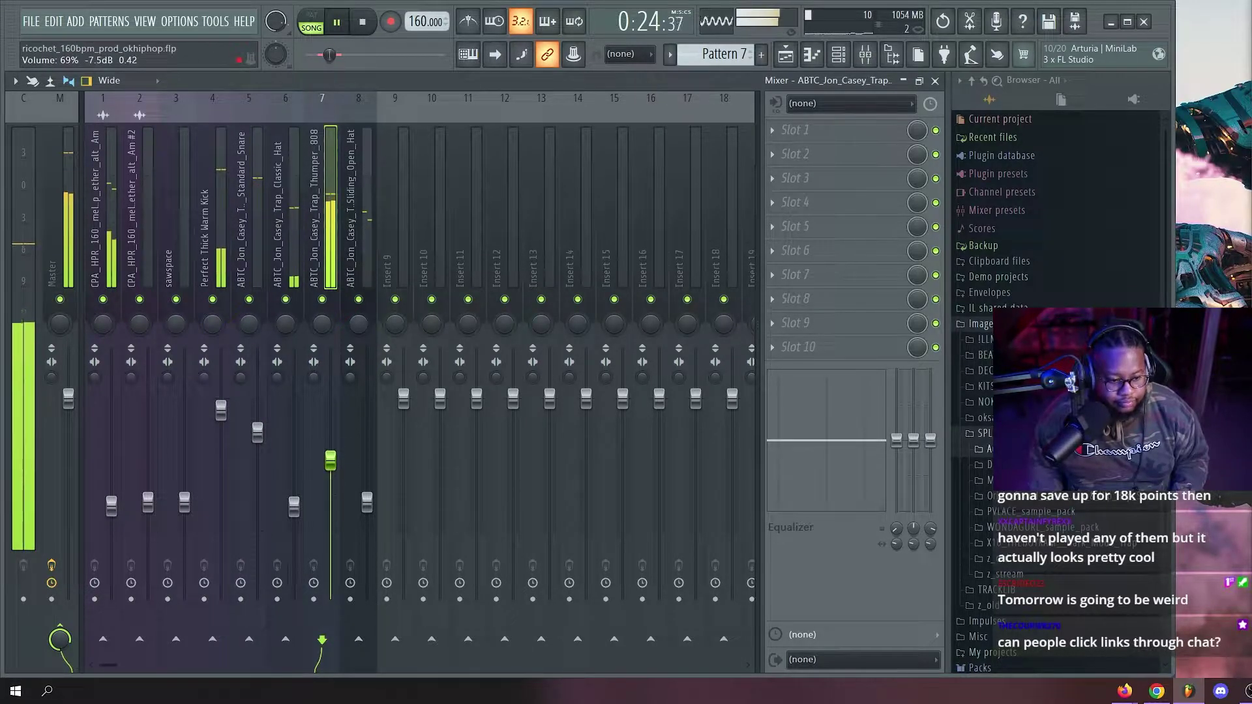
pyautogui.moveTo(330, 461); pyautogui.dragTo(331, 469)
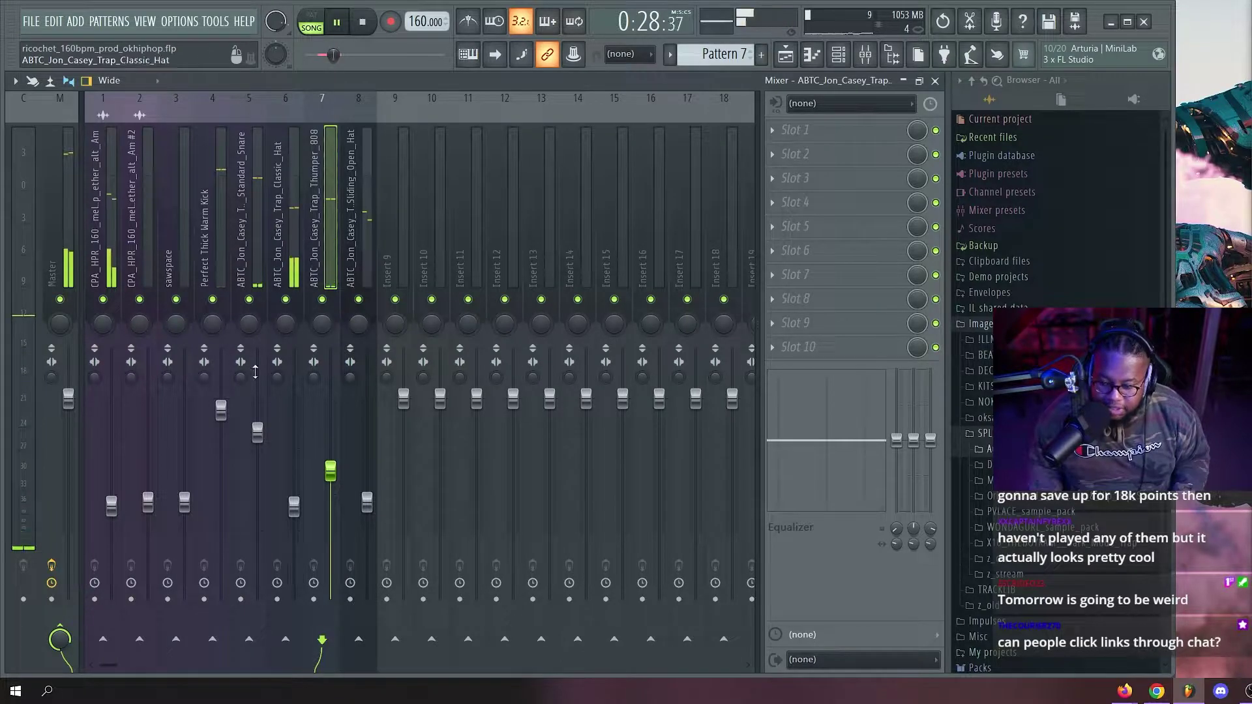
# Go through the kick, snare, open hat and melody mixer tracks and replay from bar 9 to compare their levels.
pyautogui.click(218, 258)
pyautogui.click(424, 254)
pyautogui.click(116, 240)
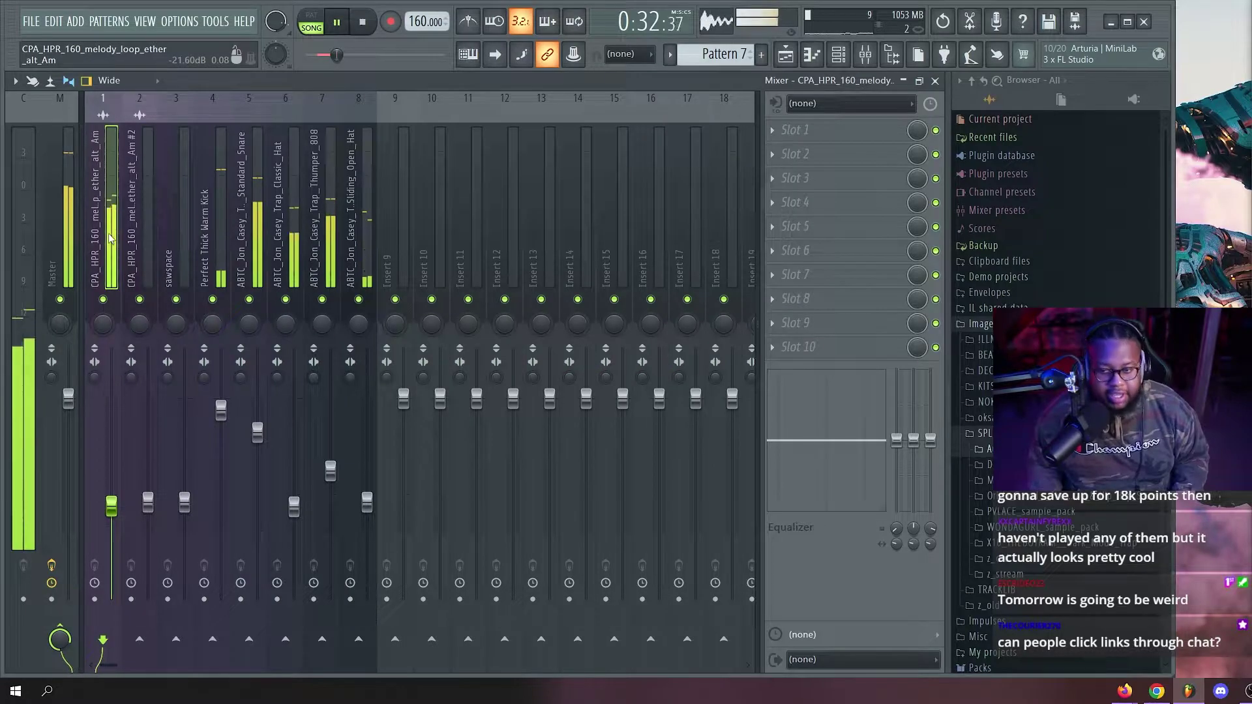
pyautogui.press('space')
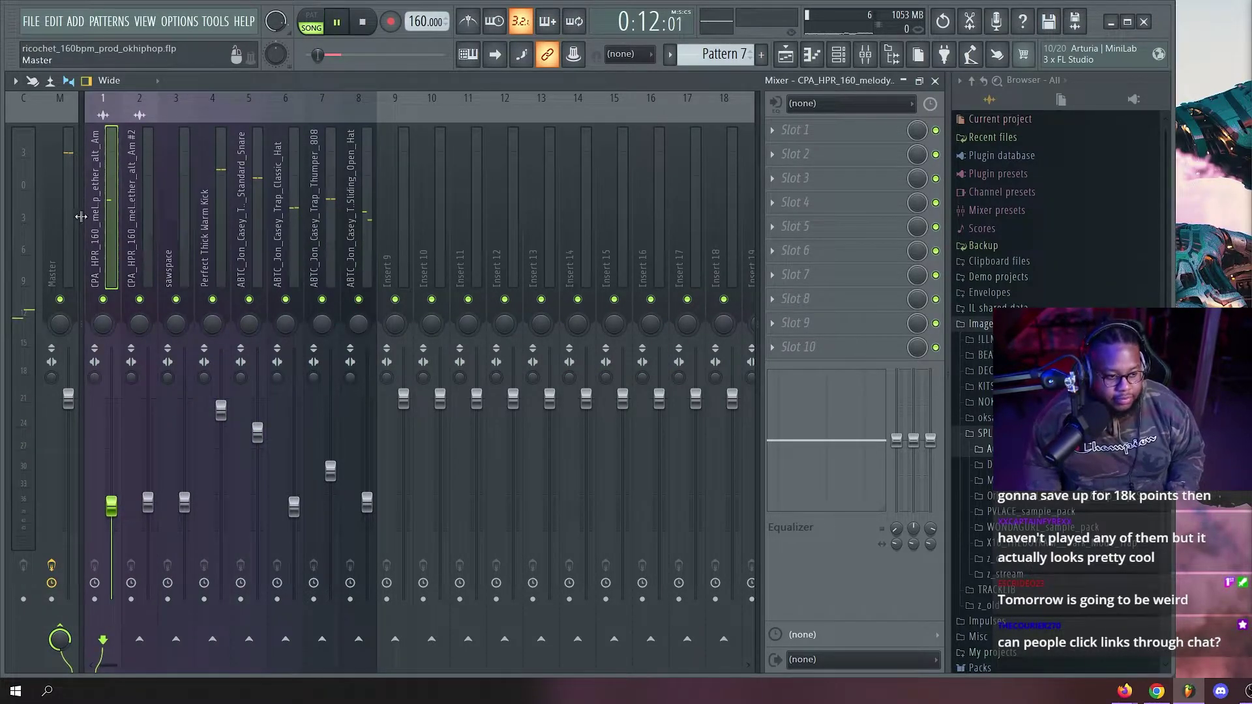
pyautogui.click(208, 228)
pyautogui.press('space')
pyautogui.click(251, 236)
pyautogui.click(349, 237)
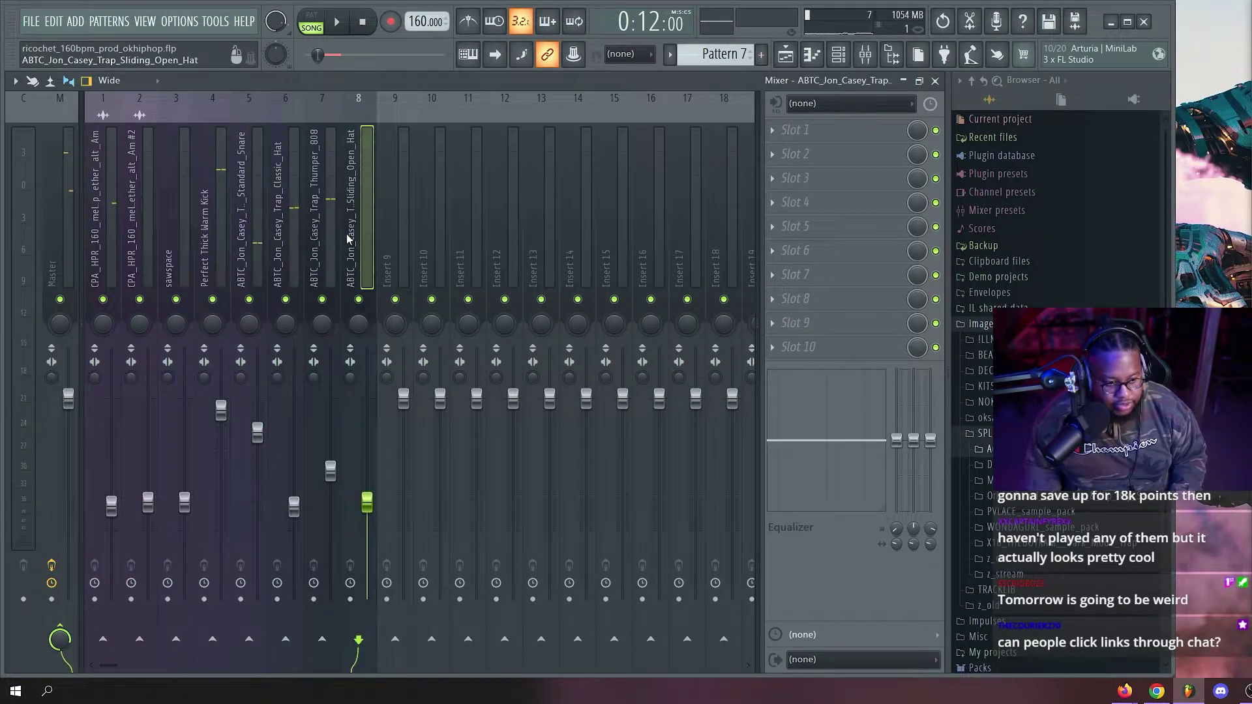
pyautogui.moveTo(331, 237); pyautogui.dragTo(109, 241)
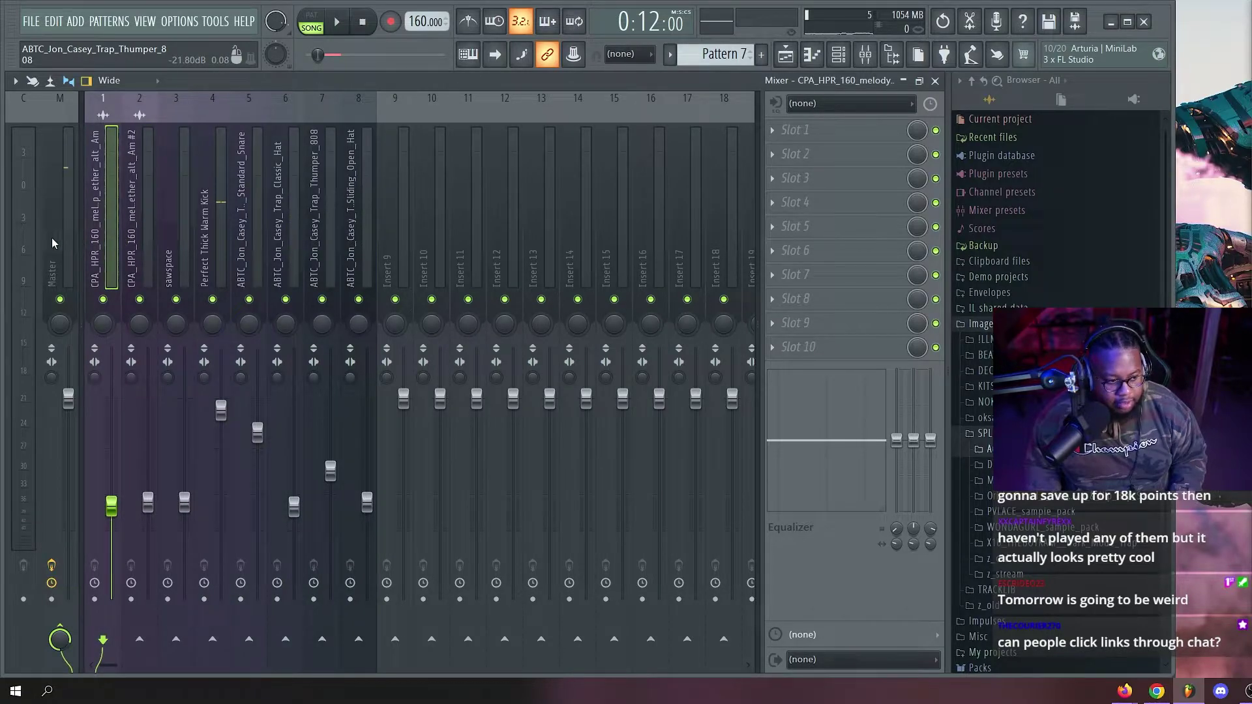
pyautogui.press('space')
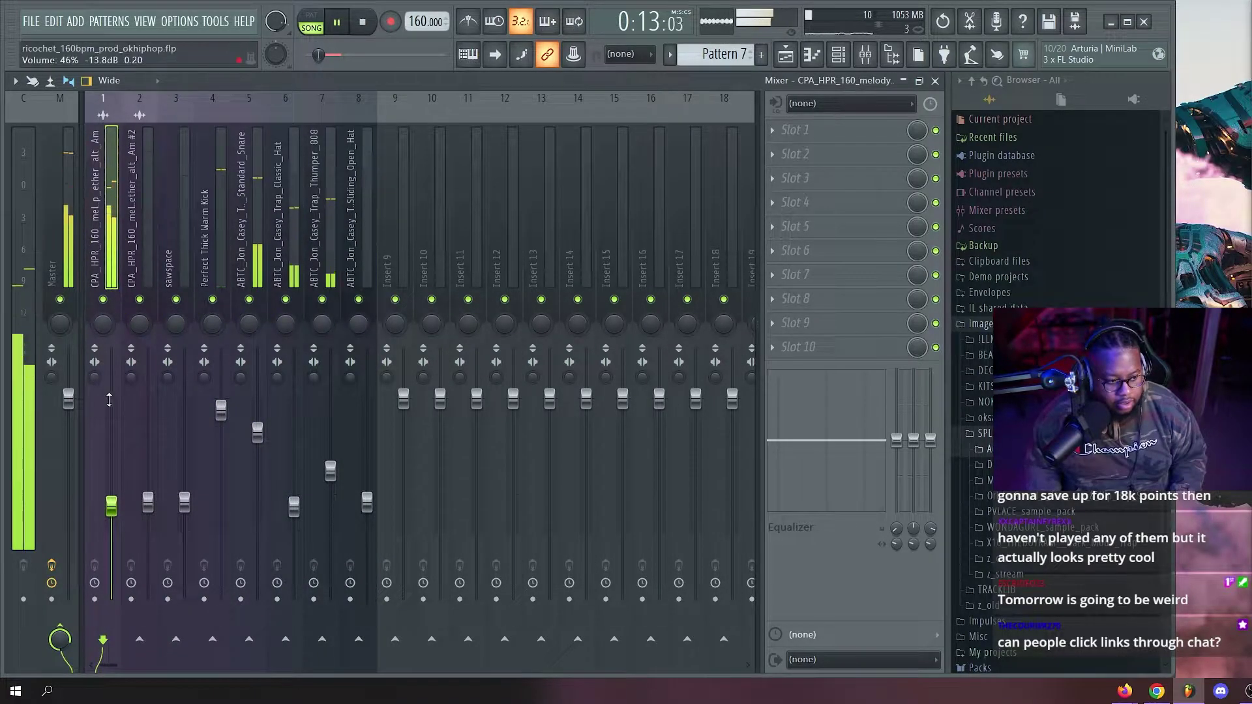
# Rebalance the mixer, lowering the first melody loop and snare, raising the Trap Classic Hat, and setting the Thumper 808 to 57% and open hat to 46%.
pyautogui.moveTo(111, 506); pyautogui.dragTo(112, 513)
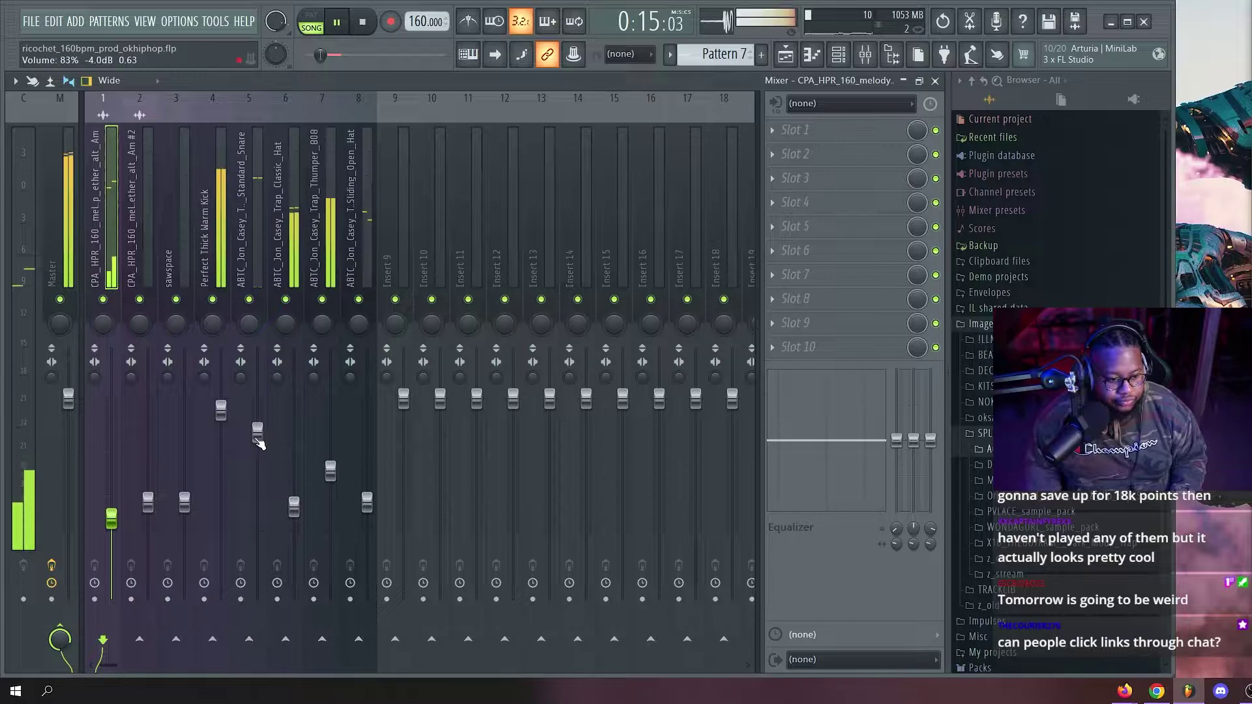
pyautogui.moveTo(258, 436); pyautogui.dragTo(258, 444)
pyautogui.click(300, 462)
pyautogui.moveTo(296, 508); pyautogui.dragTo(333, 490)
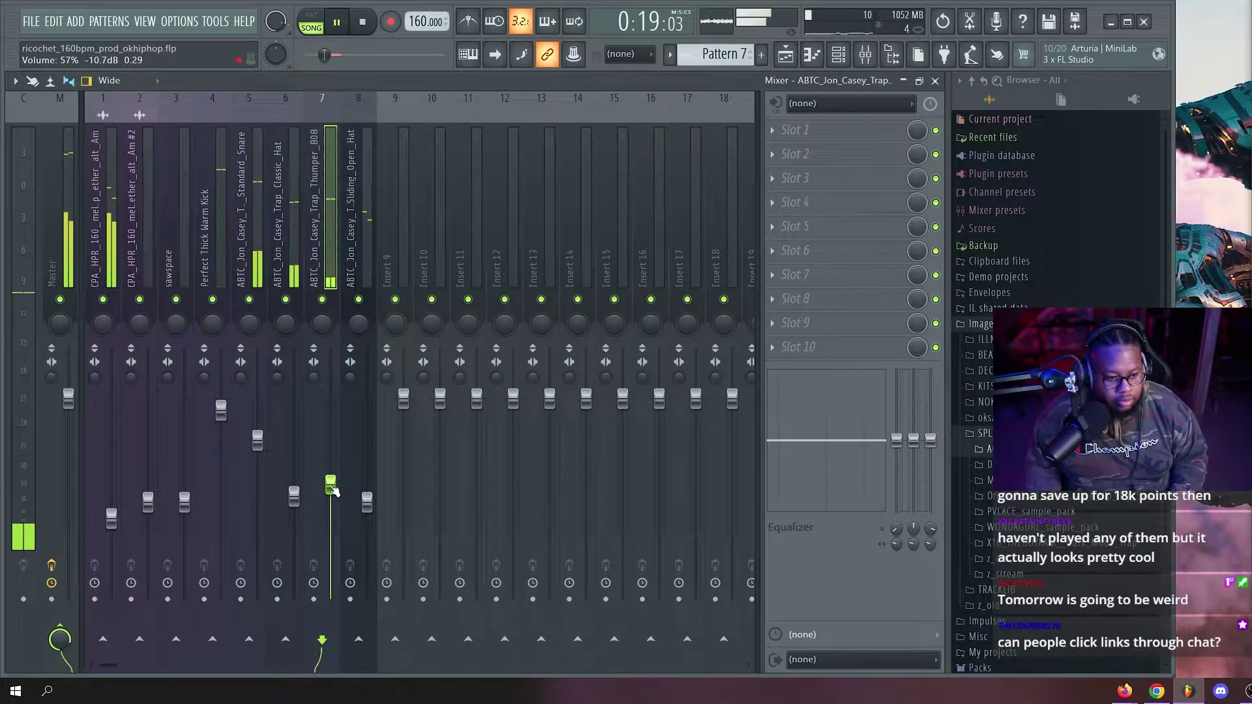
pyautogui.click(369, 371)
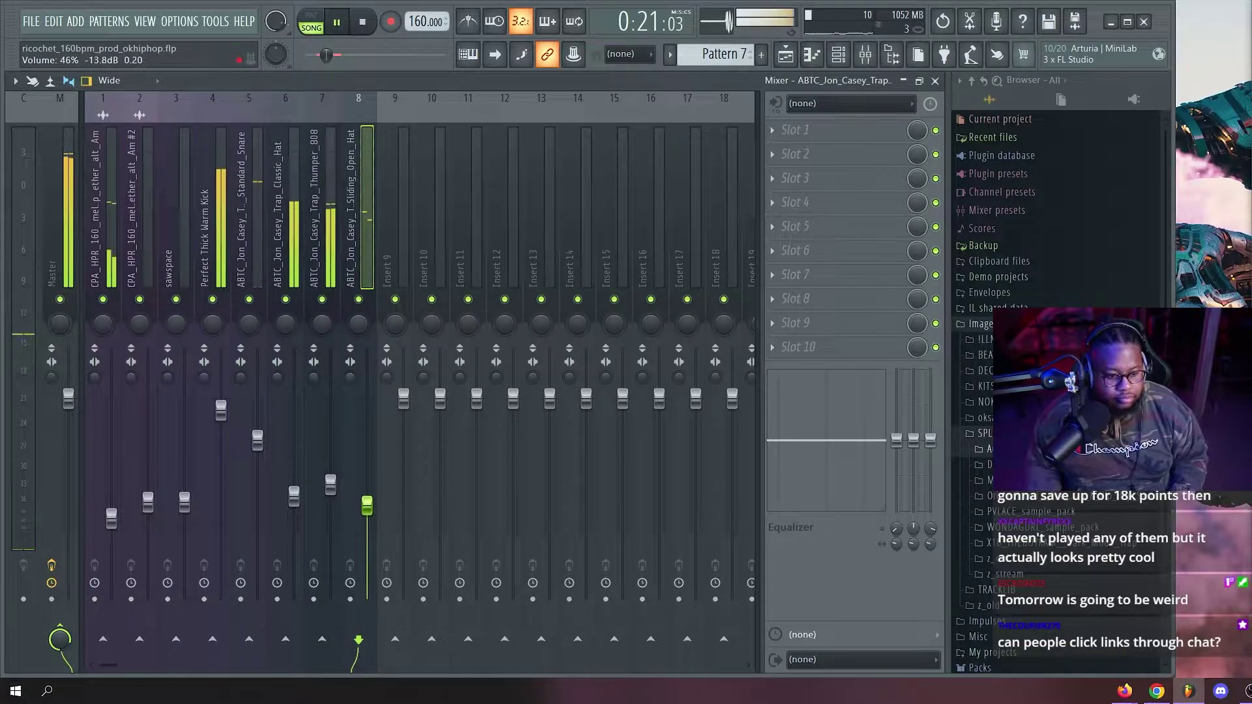
# Pan the Trap Classic Hat and Sliding Open Hat slightly right and the Standard Snare 4% right, checking the kick and melody tracks.
pyautogui.moveTo(286, 325); pyautogui.dragTo(249, 327)
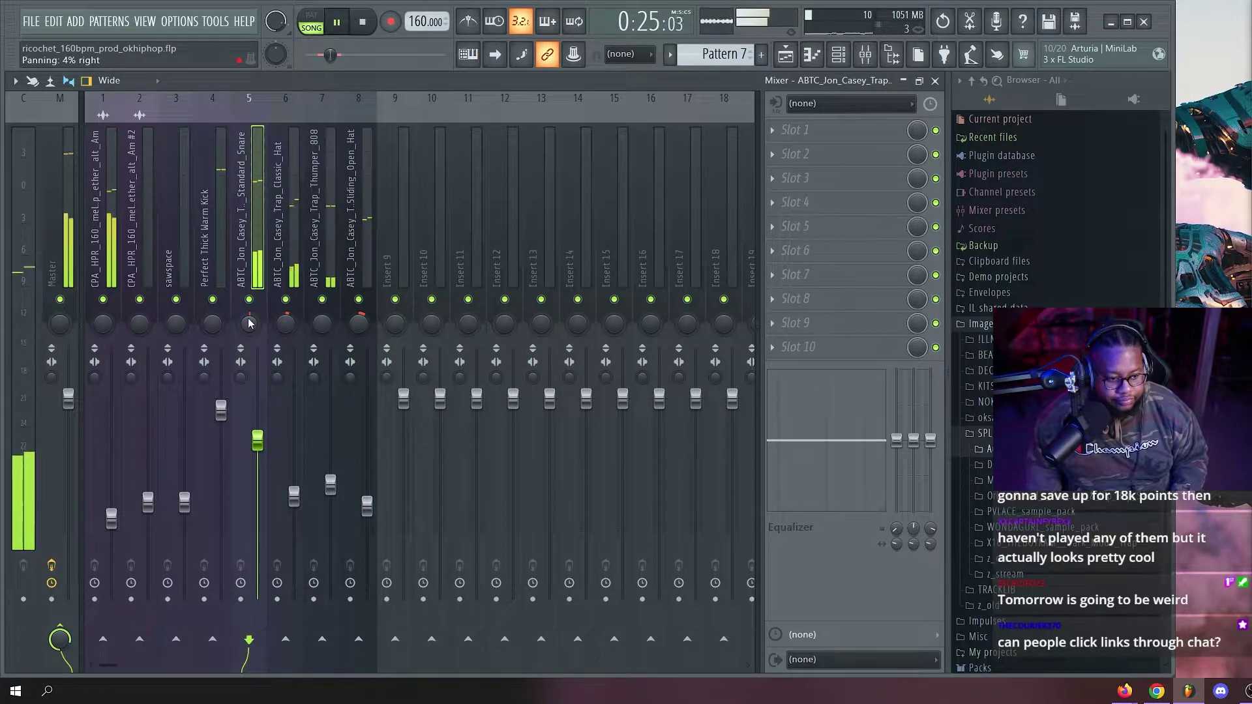
pyautogui.click(204, 235)
pyautogui.click(168, 235)
pyautogui.click(140, 234)
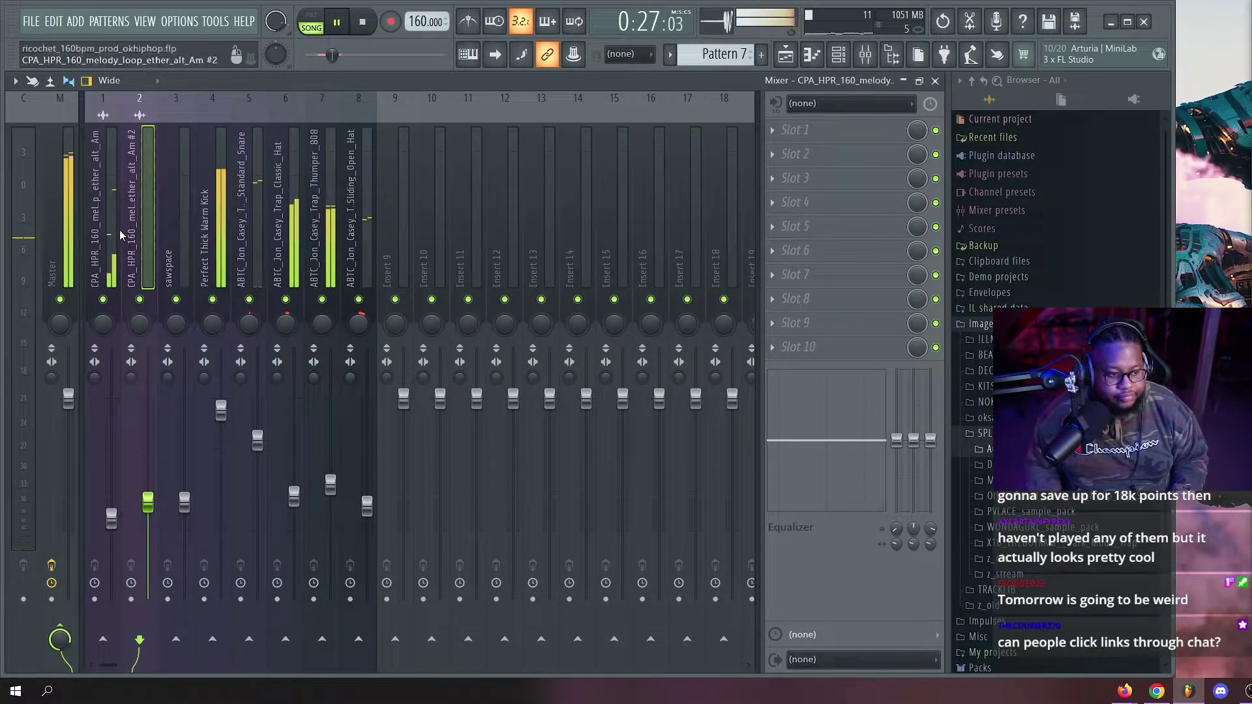
pyautogui.click(103, 235)
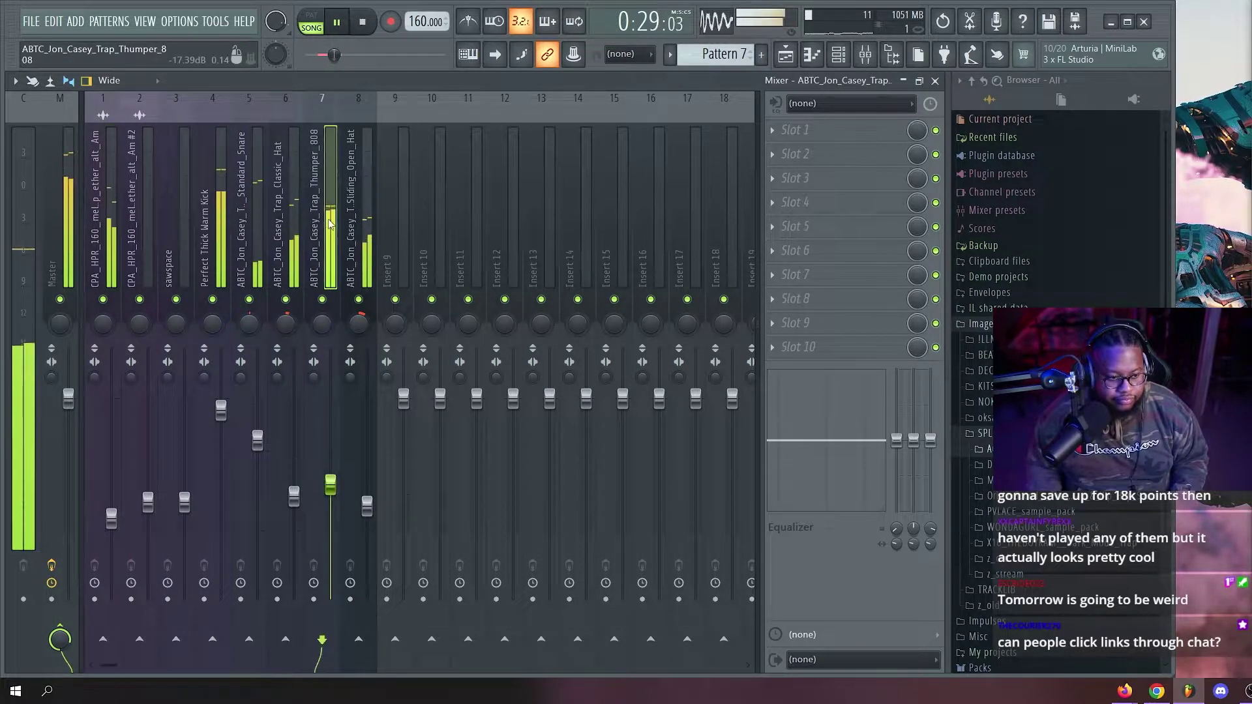
# Return playback to about bar 9, stop it, and select the sawspace mixer track.
pyautogui.press('F5')
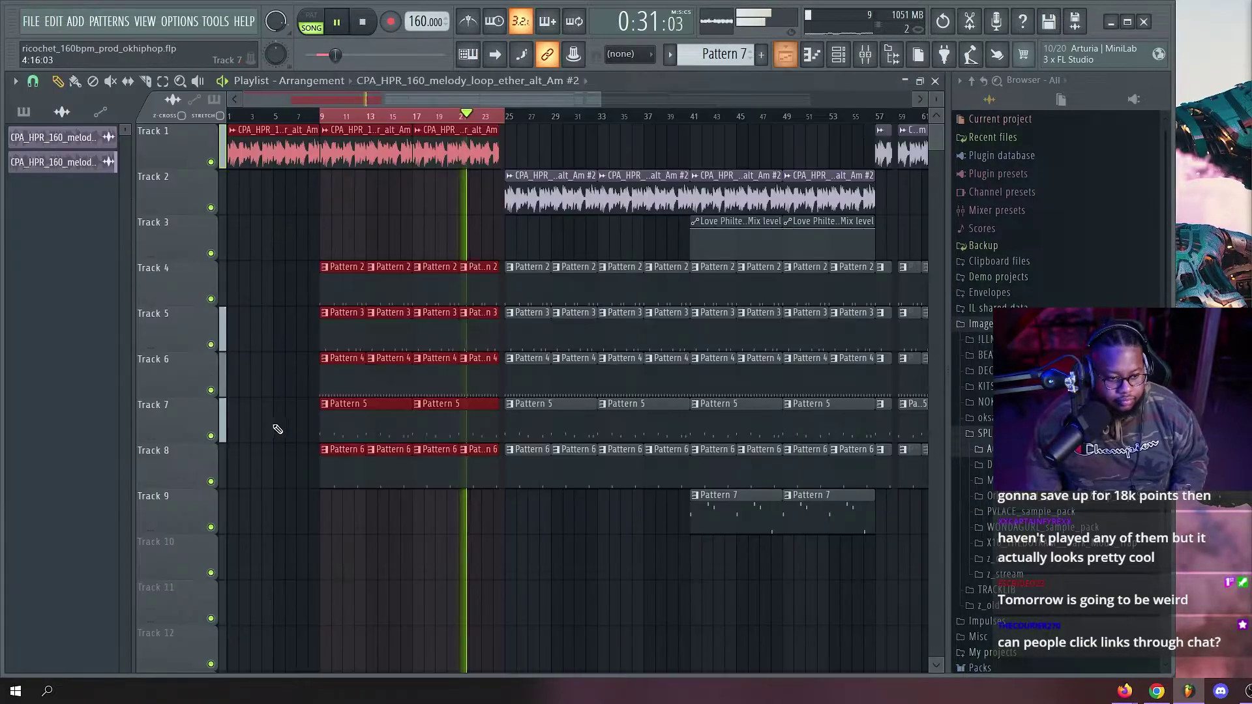
pyautogui.click(329, 118)
pyautogui.press('F9')
pyautogui.press('space')
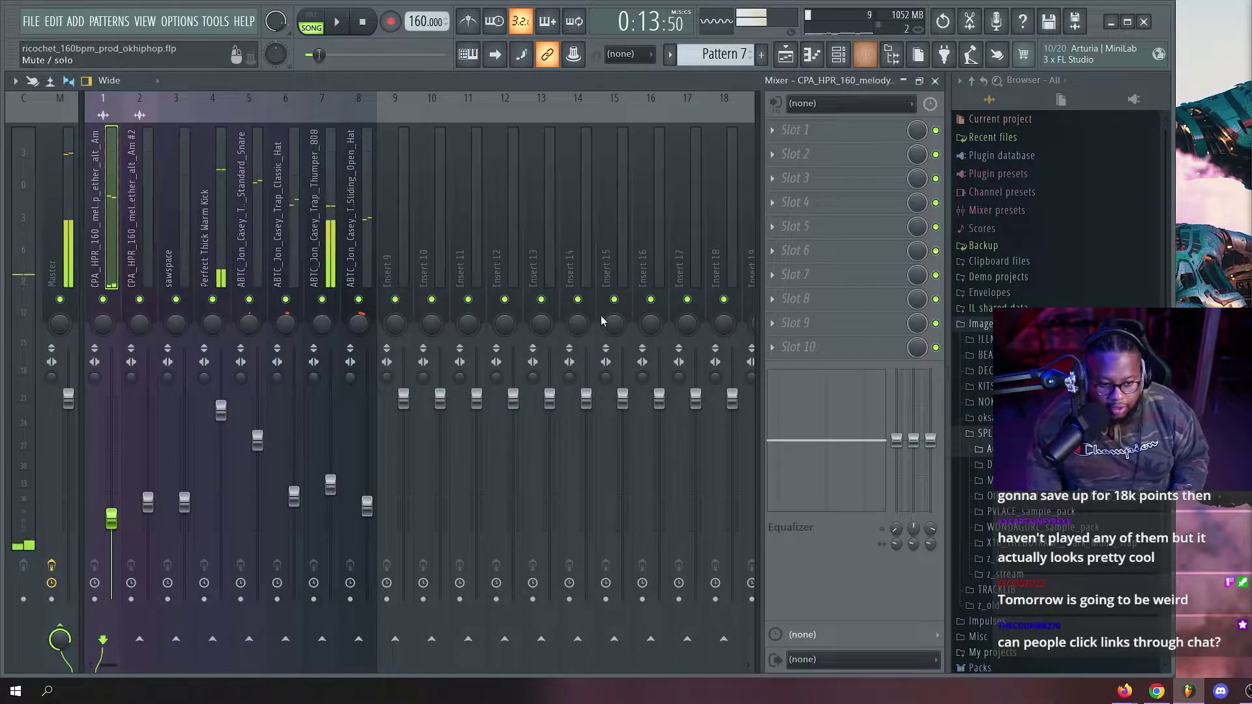
pyautogui.click(287, 268)
pyautogui.click(178, 260)
pyautogui.press('F6')
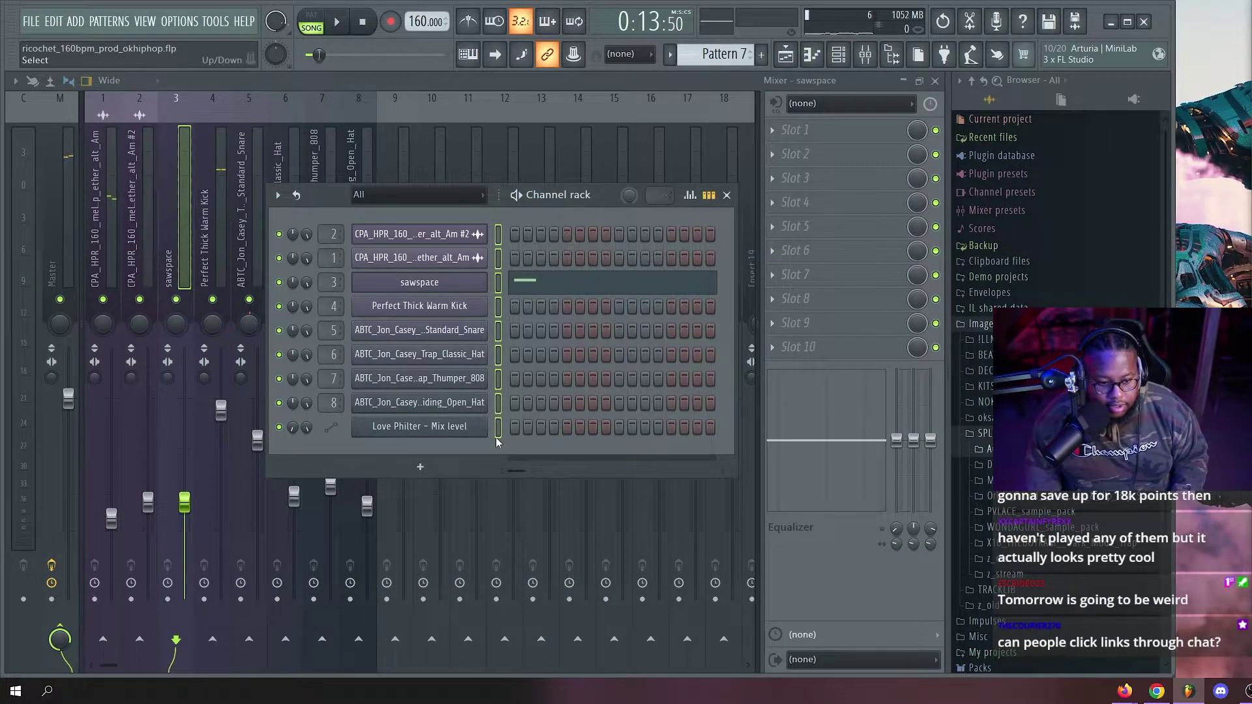
pyautogui.rightClick(443, 403)
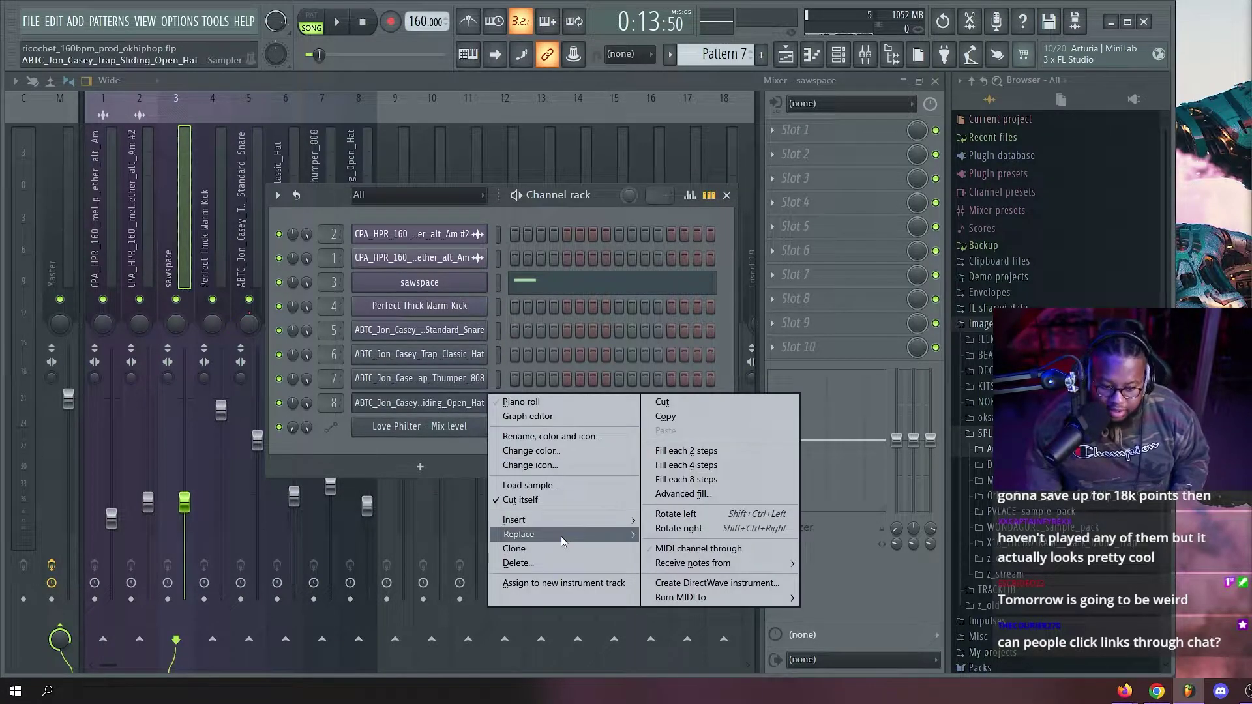
pyautogui.moveTo(558, 519)
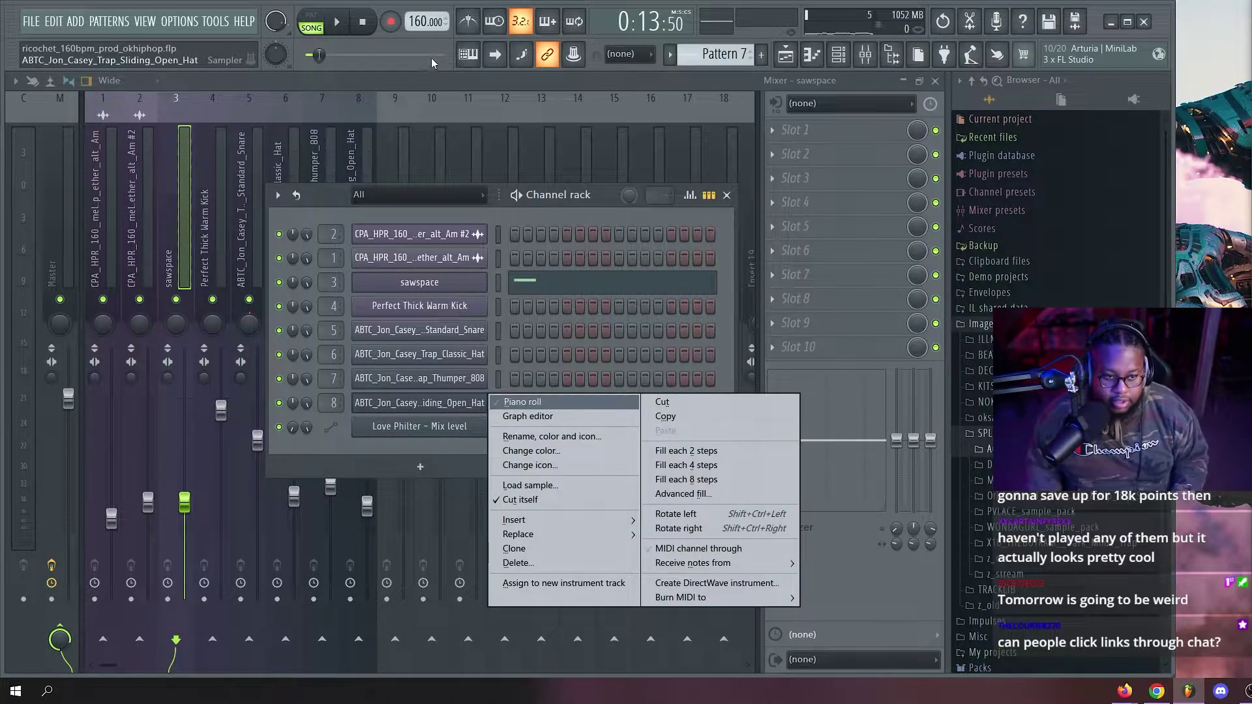
pyautogui.click(430, 74)
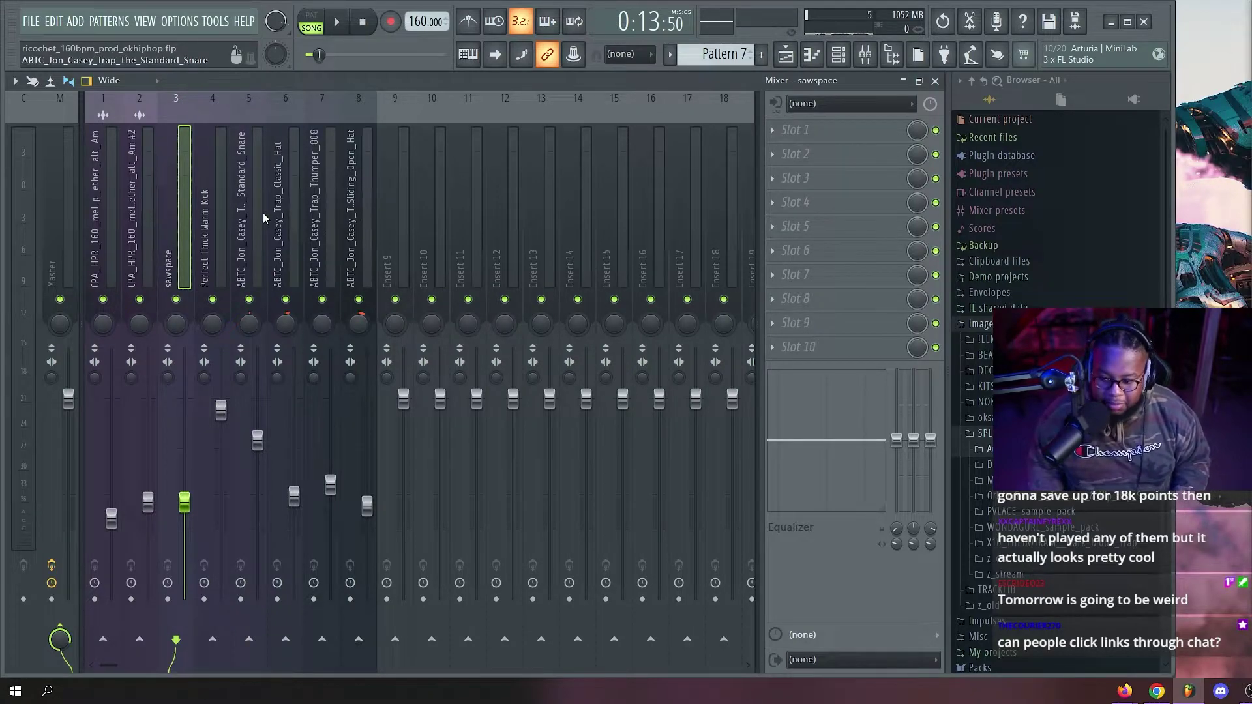
# Show the playlist and play the arrangement from the beginning.
pyautogui.press('F5')
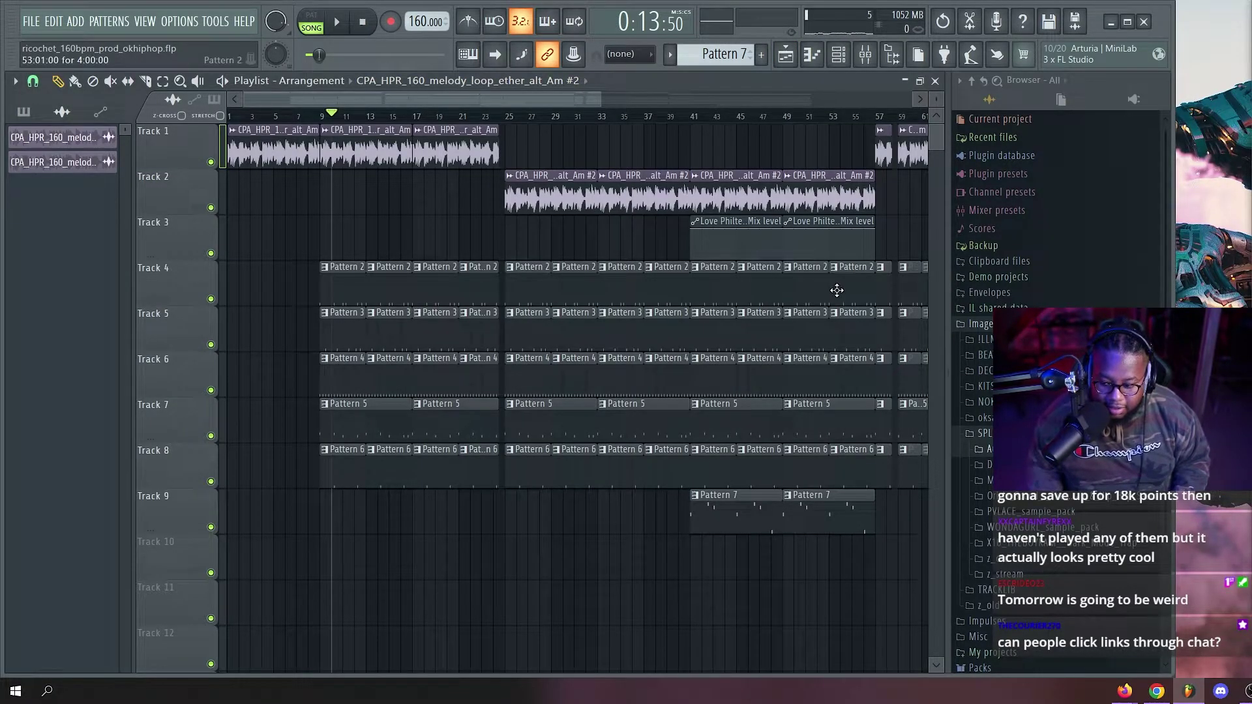
pyautogui.scroll(3, 344, 111)
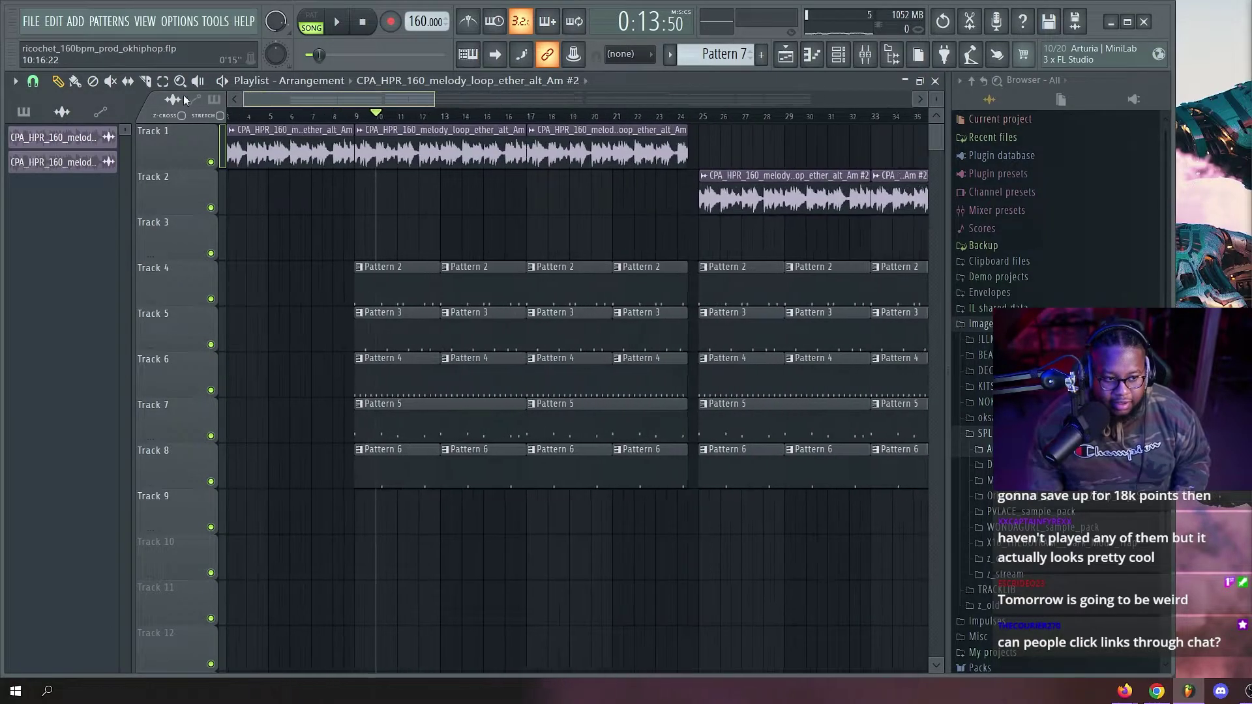
pyautogui.press('space')
# Start a new empty project.
pyautogui.click(144, 22)
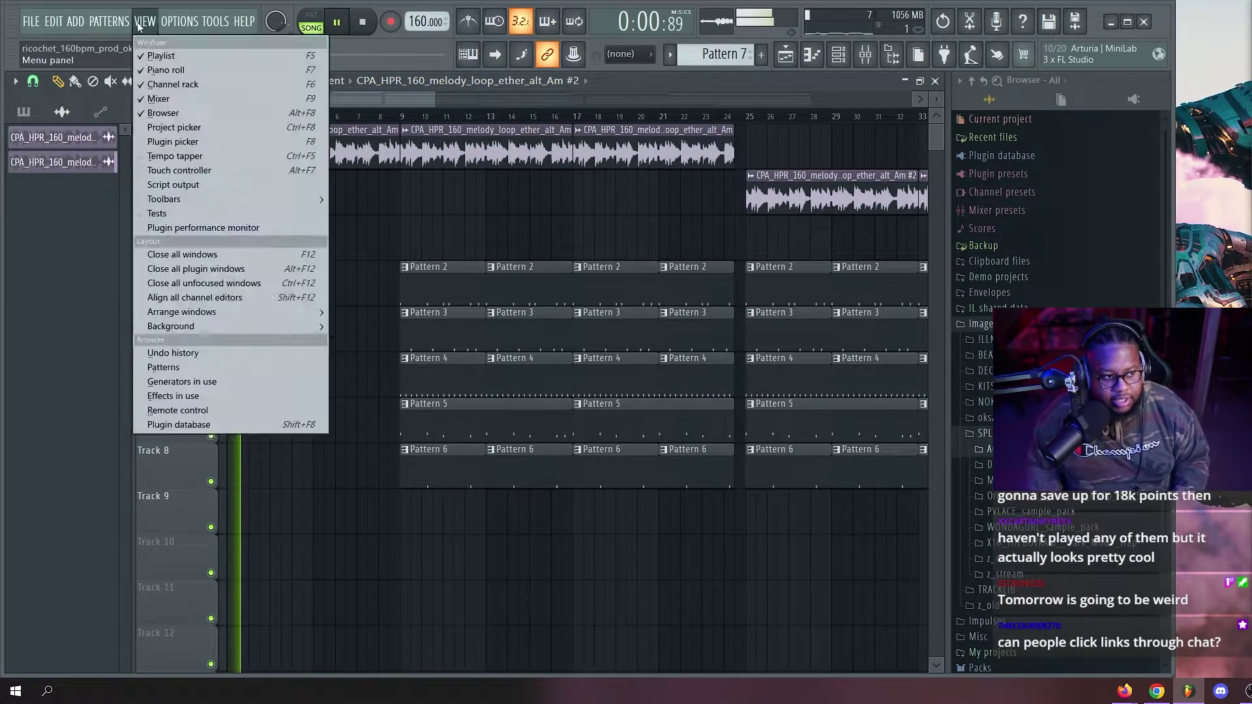
pyautogui.click(33, 24)
pyautogui.click(75, 23)
pyautogui.click(73, 24)
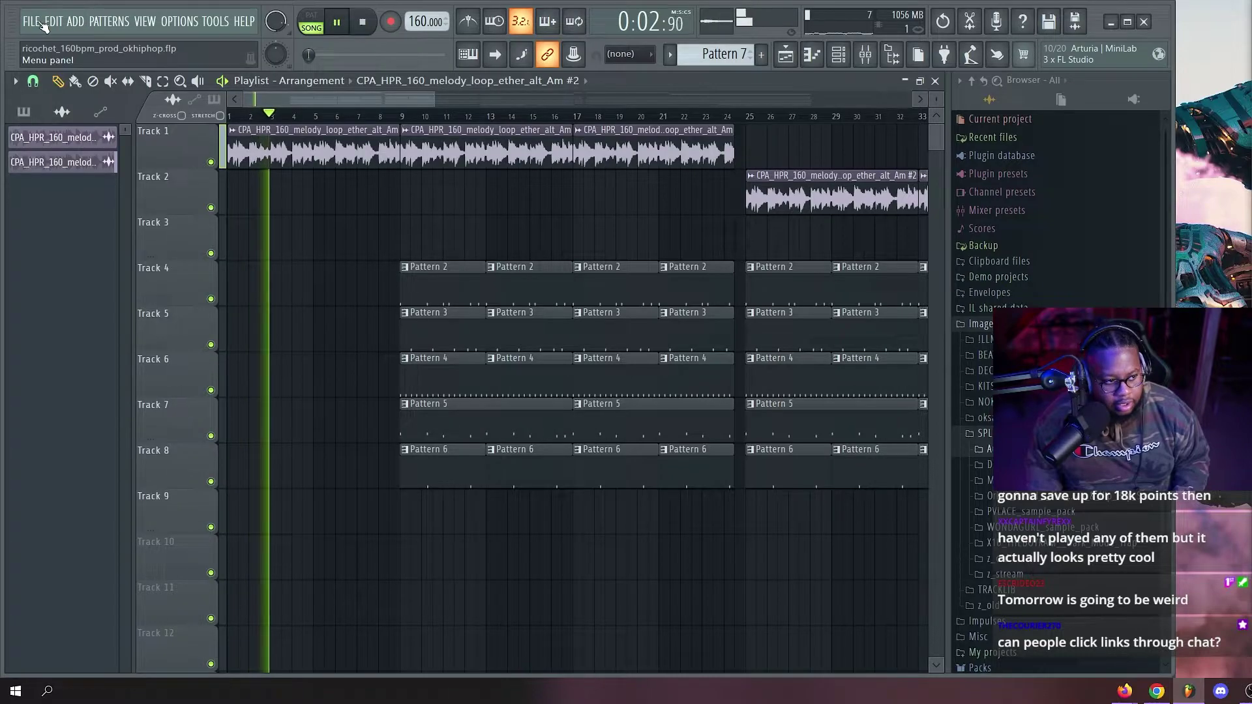
pyautogui.click(34, 23)
pyautogui.click(30, 26)
pyautogui.click(30, 24)
pyautogui.click(57, 45)
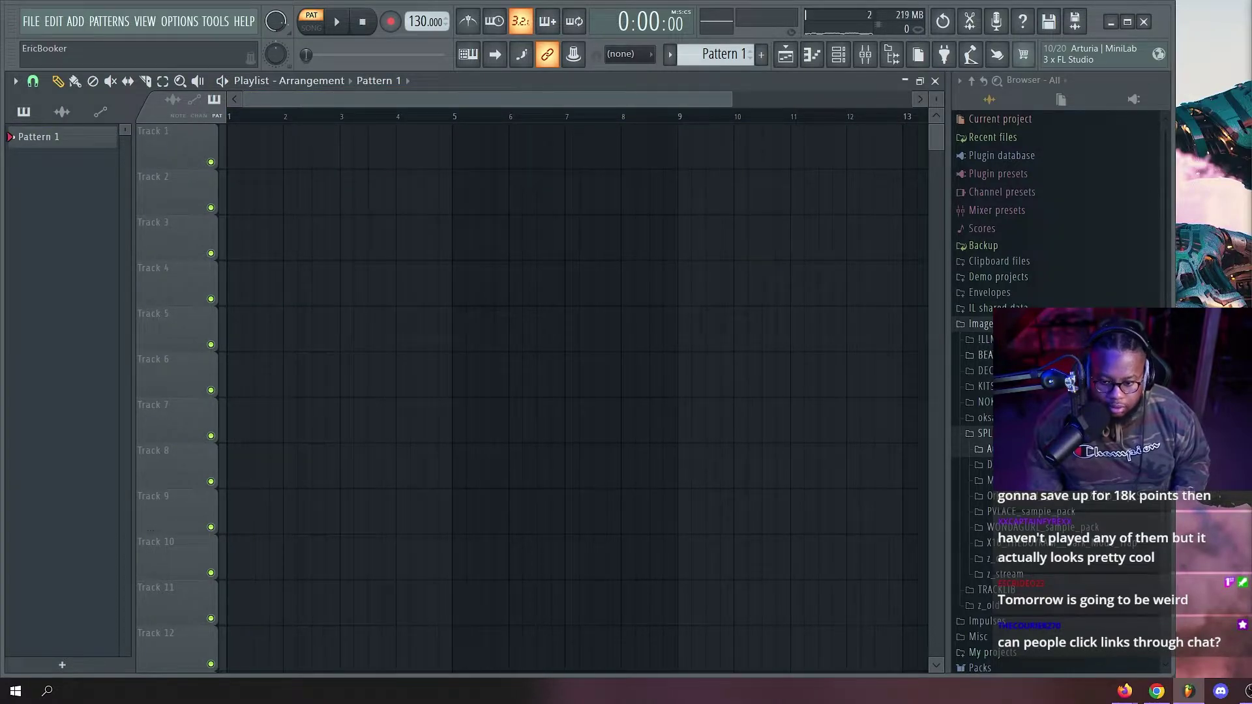
# Browse the Nokturnal Drums and KITS sample folders inside the Image_Line folder.
pyautogui.click(986, 340)
pyautogui.click(987, 340)
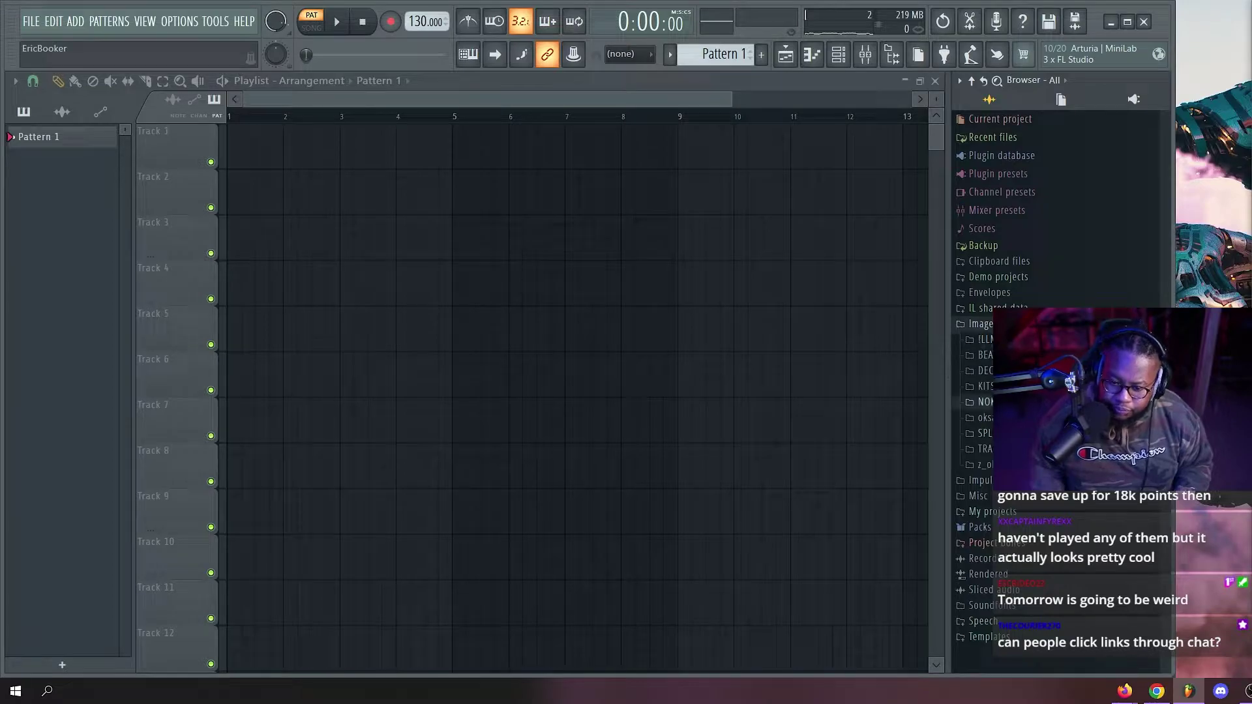
pyautogui.click(985, 402)
pyautogui.scroll(-6, 985, 400)
pyautogui.scroll(6, 985, 365)
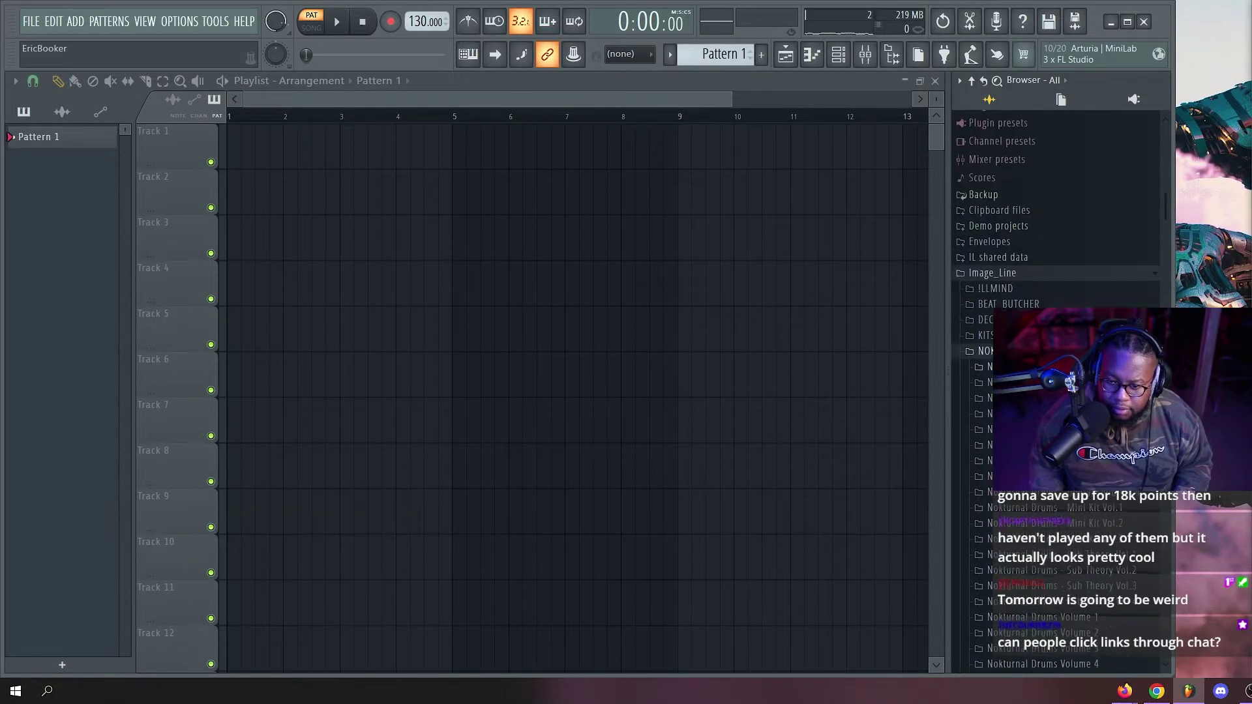
pyautogui.click(984, 352)
pyautogui.click(985, 386)
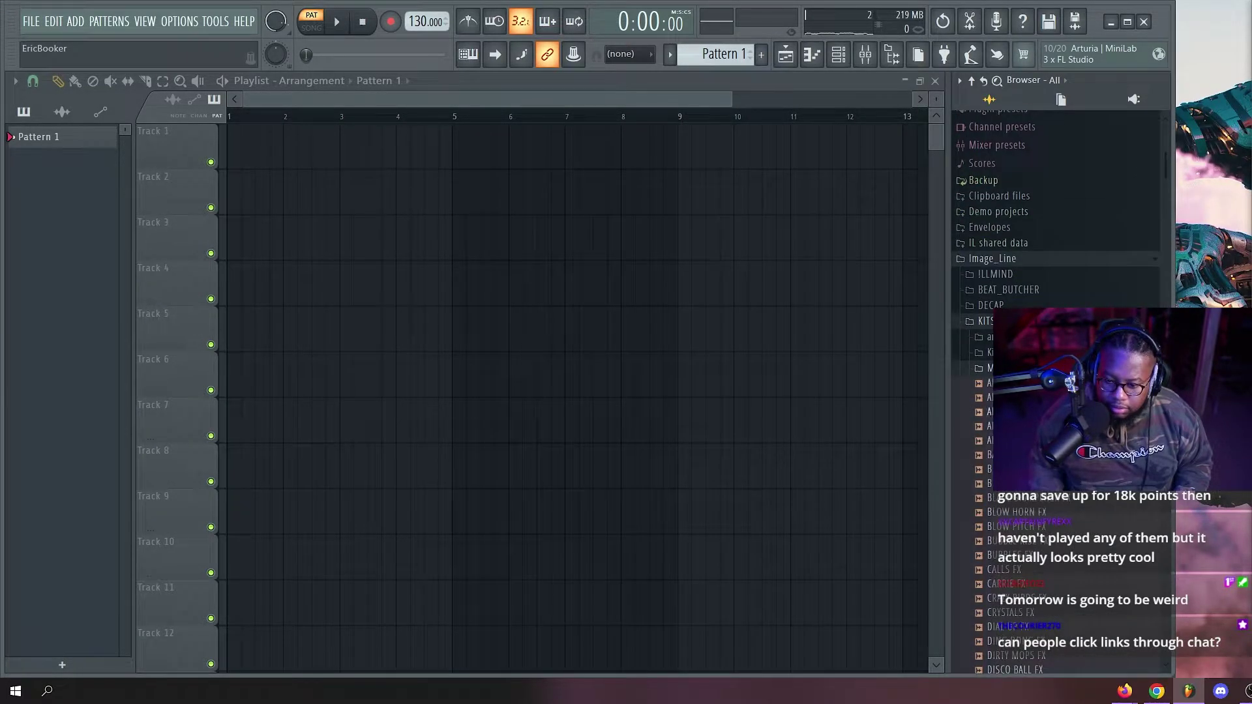
pyautogui.click(984, 369)
pyautogui.click(985, 321)
# Switch to Splice and audition drum, 808 and vocal samples from the HIGHER POWERS 2 pack.
pyautogui.moveTo(1251, 98); pyautogui.dragTo(939, 23)
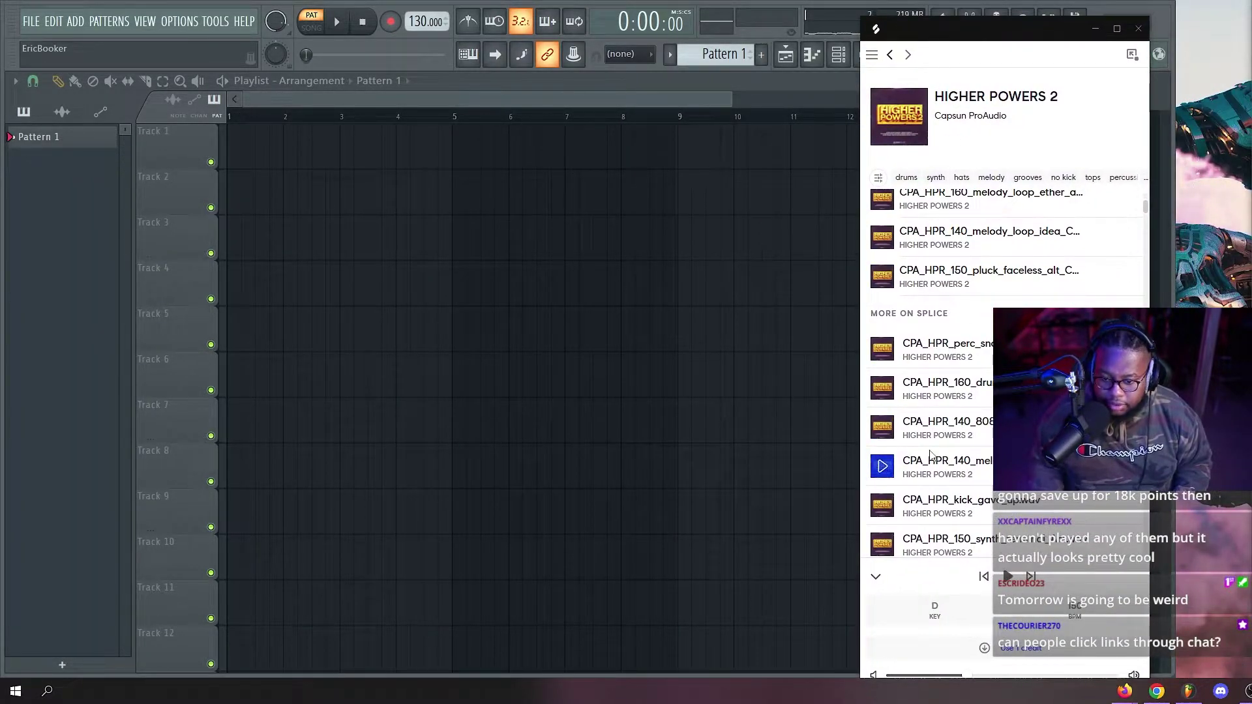
pyautogui.scroll(-5, 931, 456)
pyautogui.scroll(-2, 893, 398)
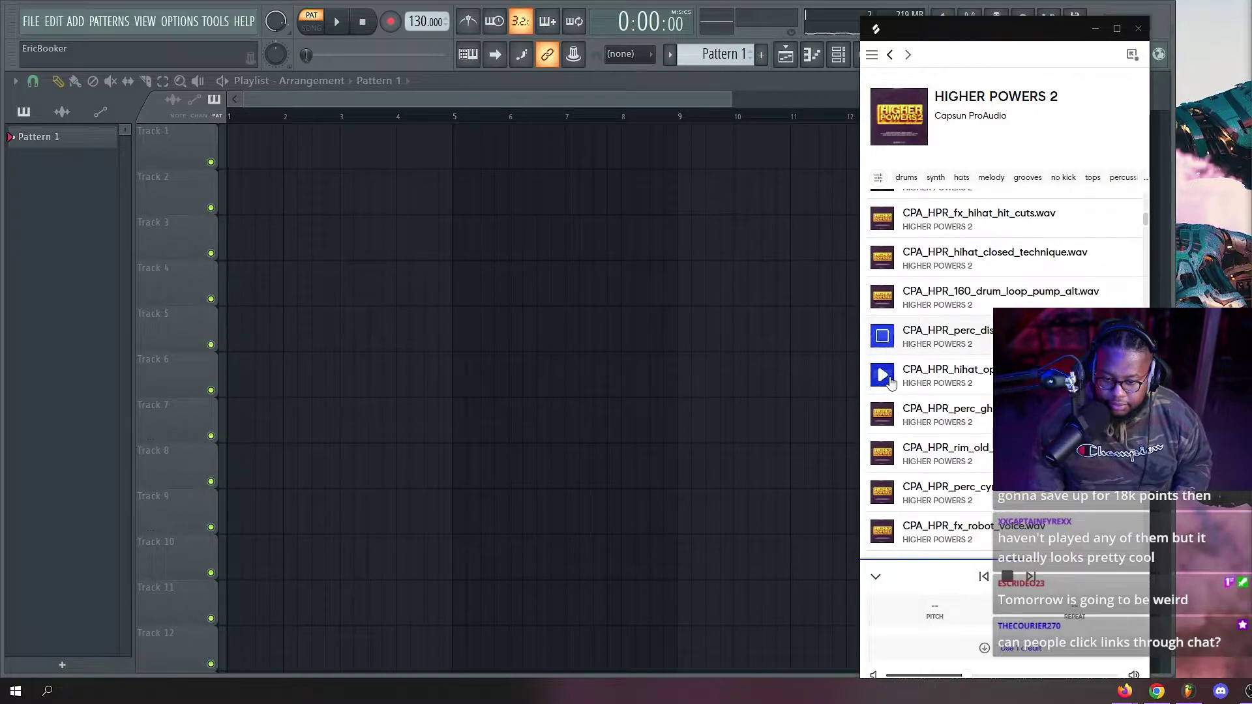
pyautogui.scroll(-2, 890, 372)
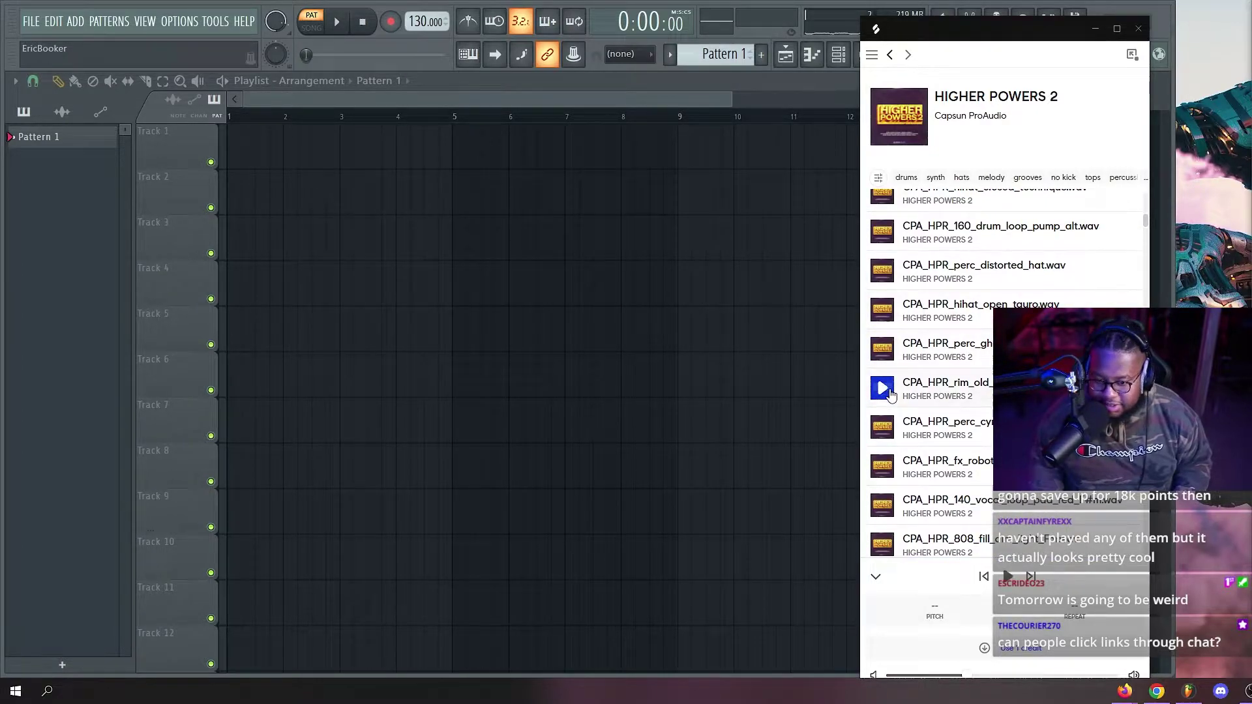
pyautogui.scroll(-3, 894, 388)
pyautogui.click(882, 376)
pyautogui.scroll(-3, 897, 352)
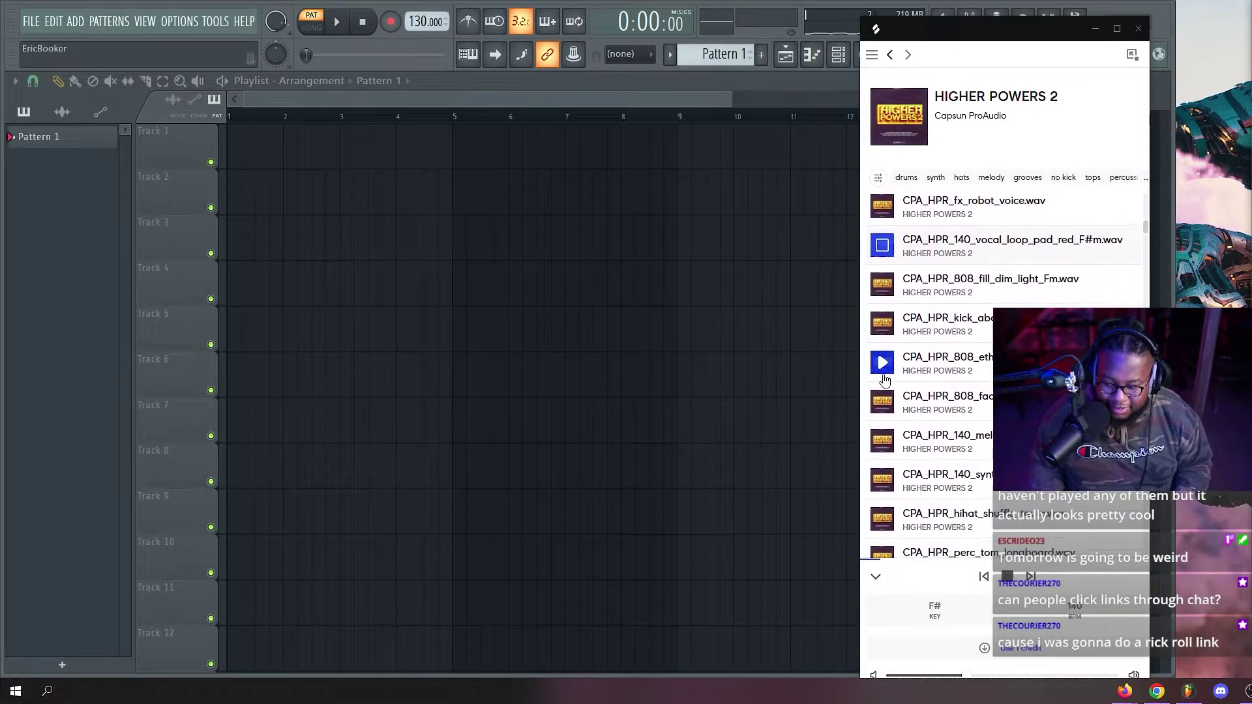
pyautogui.scroll(-2, 887, 322)
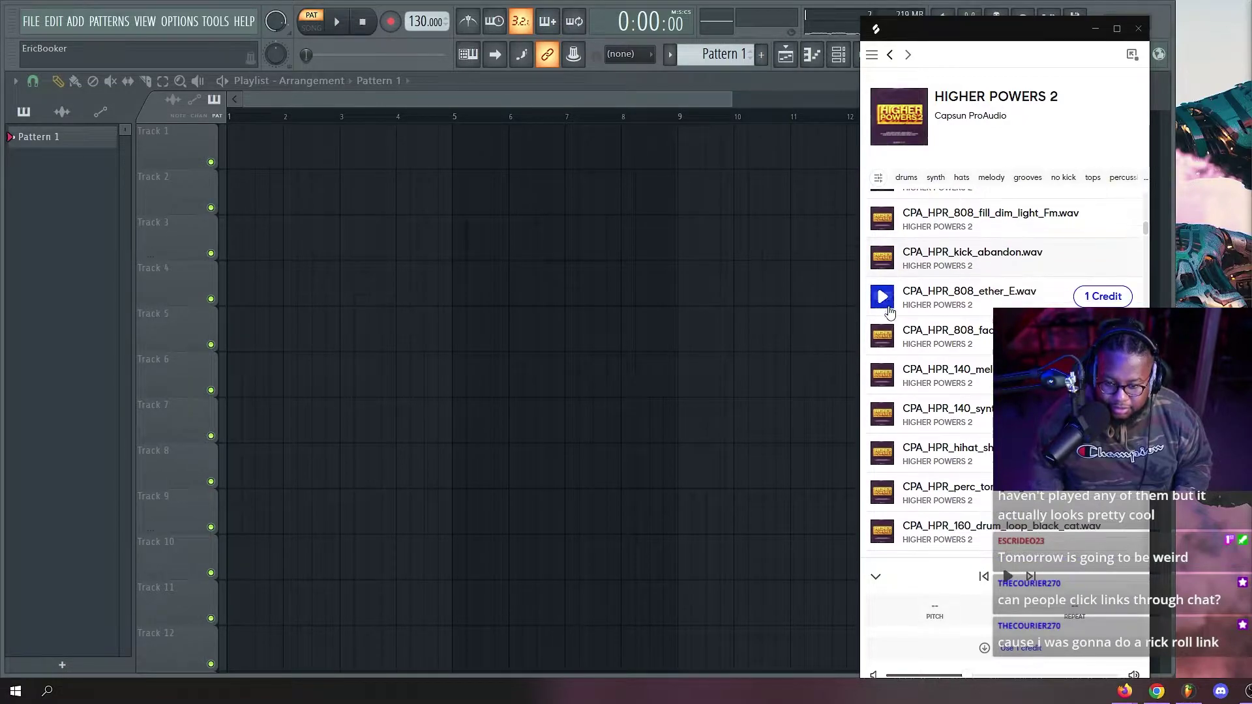
pyautogui.scroll(-3, 886, 346)
# Preview the CPA_HPR_140_synth_block_bust_Gm loop, place it on Track 1 at bar 1 in the FL Studio playlist, and stretch it to eight bars.
pyautogui.click(883, 285)
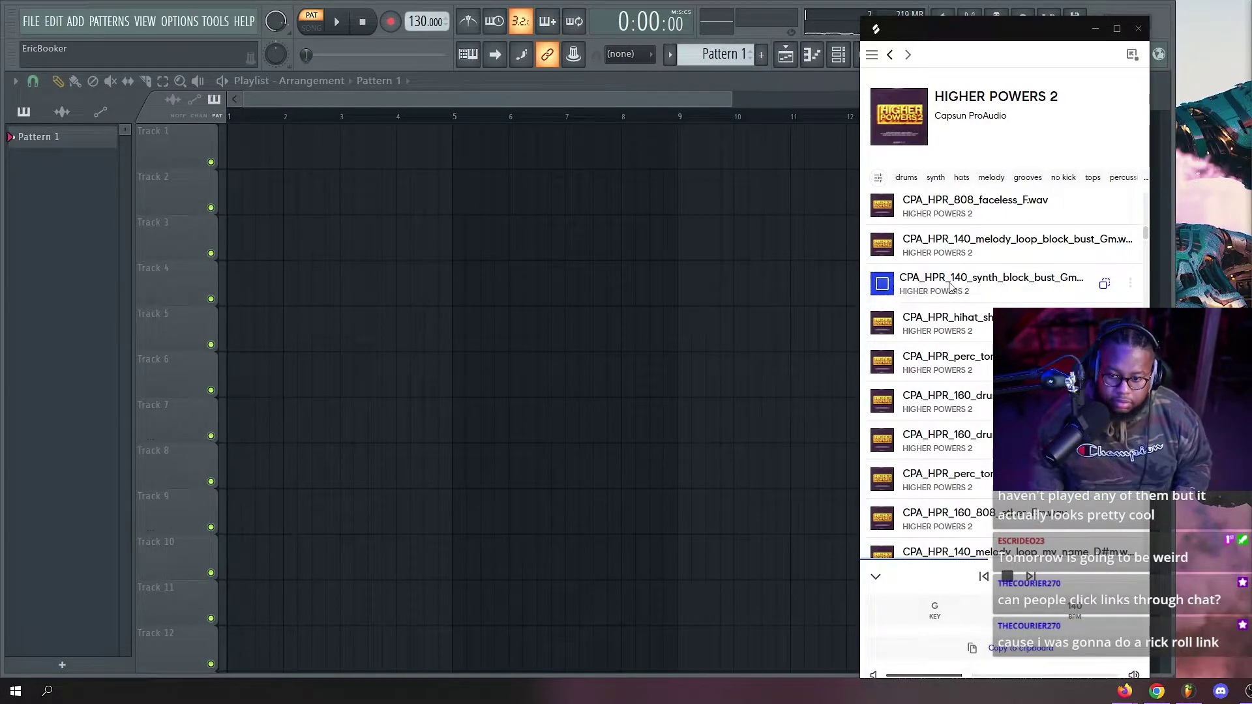
pyautogui.moveTo(989, 287); pyautogui.dragTo(233, 148)
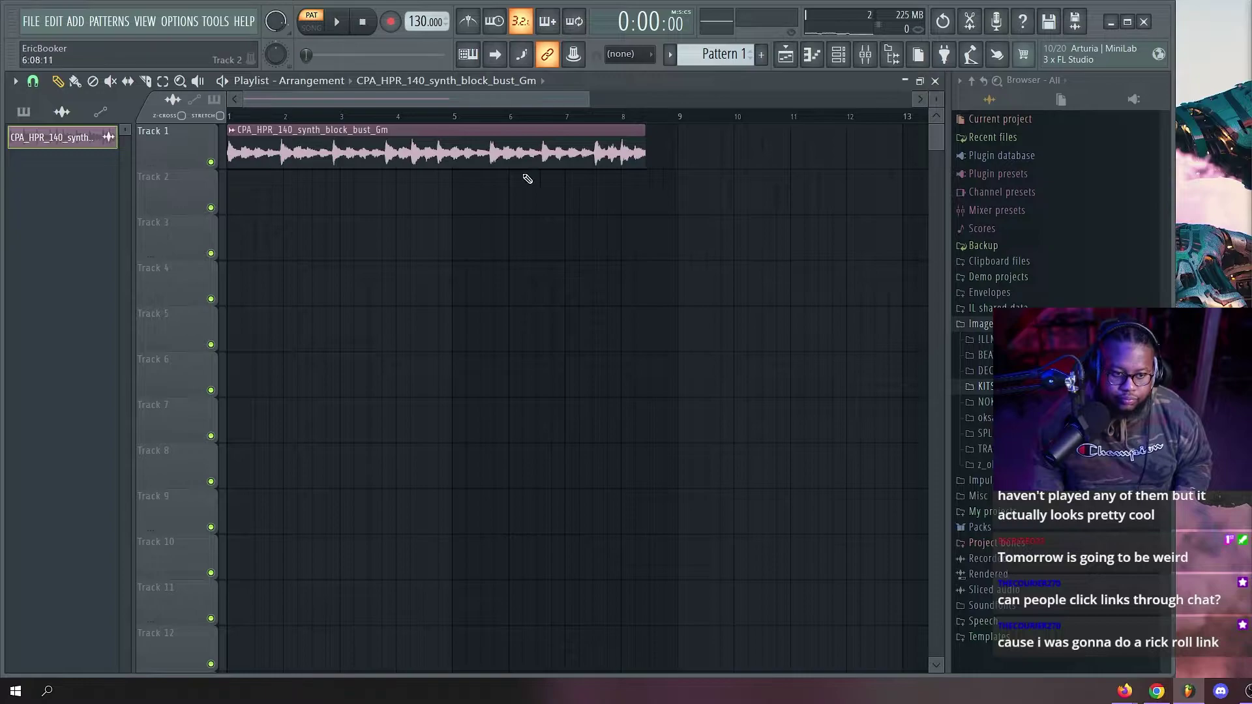
pyautogui.moveTo(643, 146); pyautogui.dragTo(679, 148)
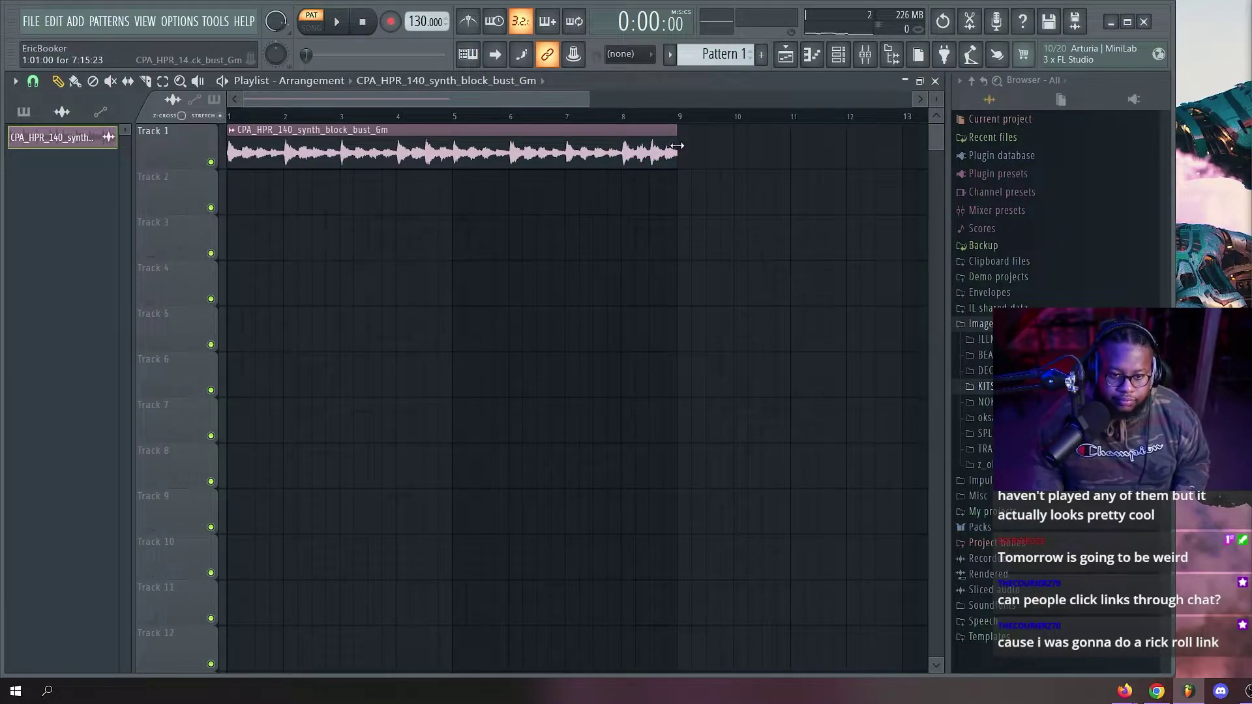
# Switch playback to song mode, play the synth loop, and set the project tempo to 140 BPM.
pyautogui.press('space')
pyautogui.click(313, 25)
pyautogui.press('space')
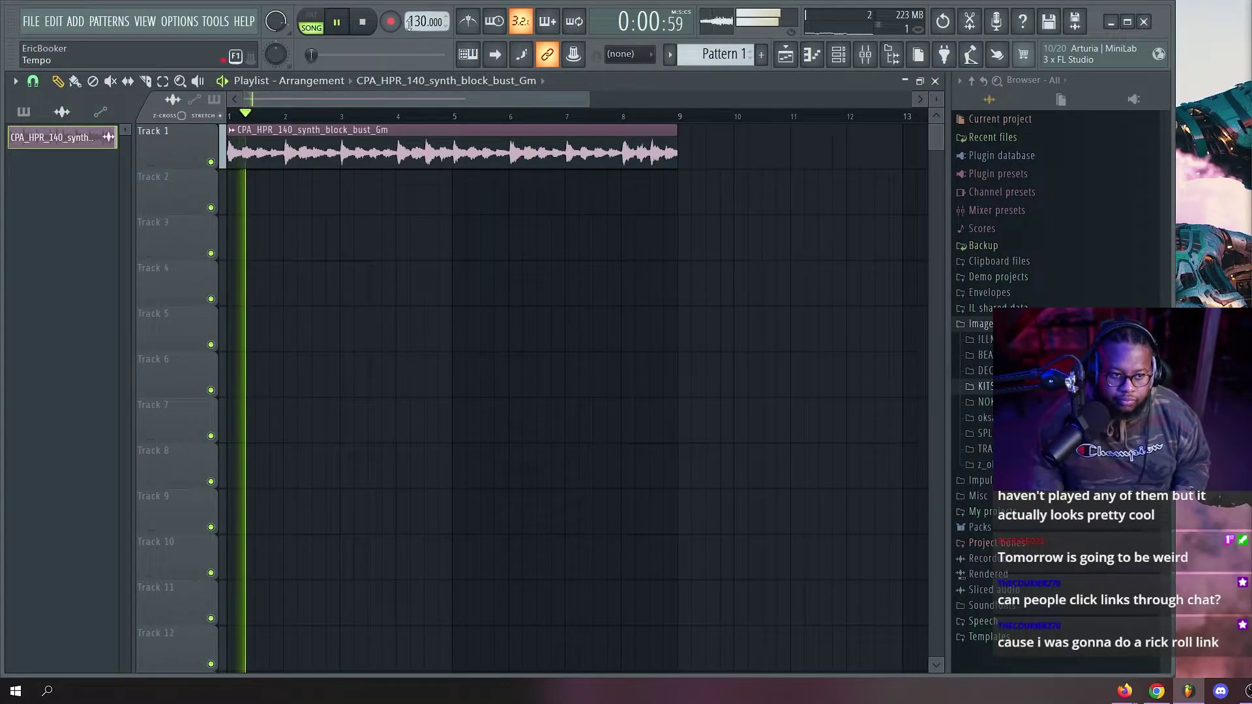
pyautogui.press('space')
pyautogui.press('space')
pyautogui.moveTo(416, 21); pyautogui.dragTo(416, 8)
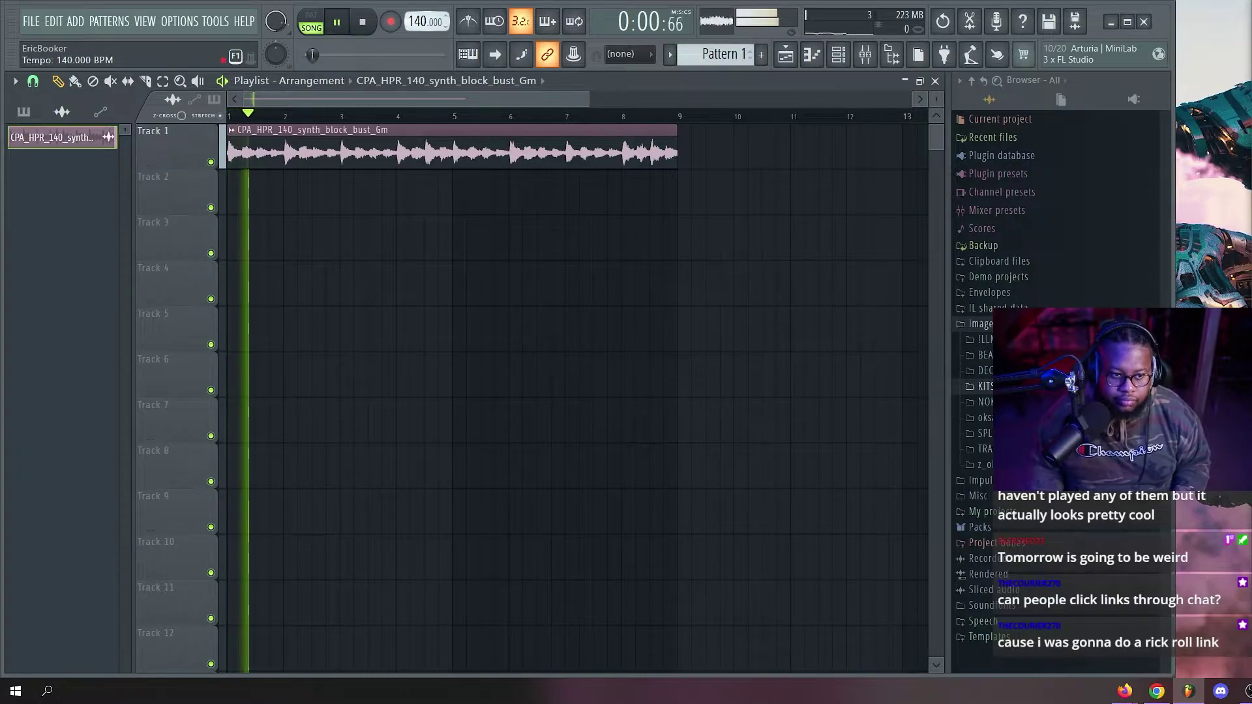
# Set the synth loop clip's time-stretching mode to Stretch and replay it from the start.
pyautogui.doubleClick(381, 132)
pyautogui.click(451, 265)
pyautogui.click(438, 307)
pyautogui.press('space')
pyautogui.press('space')
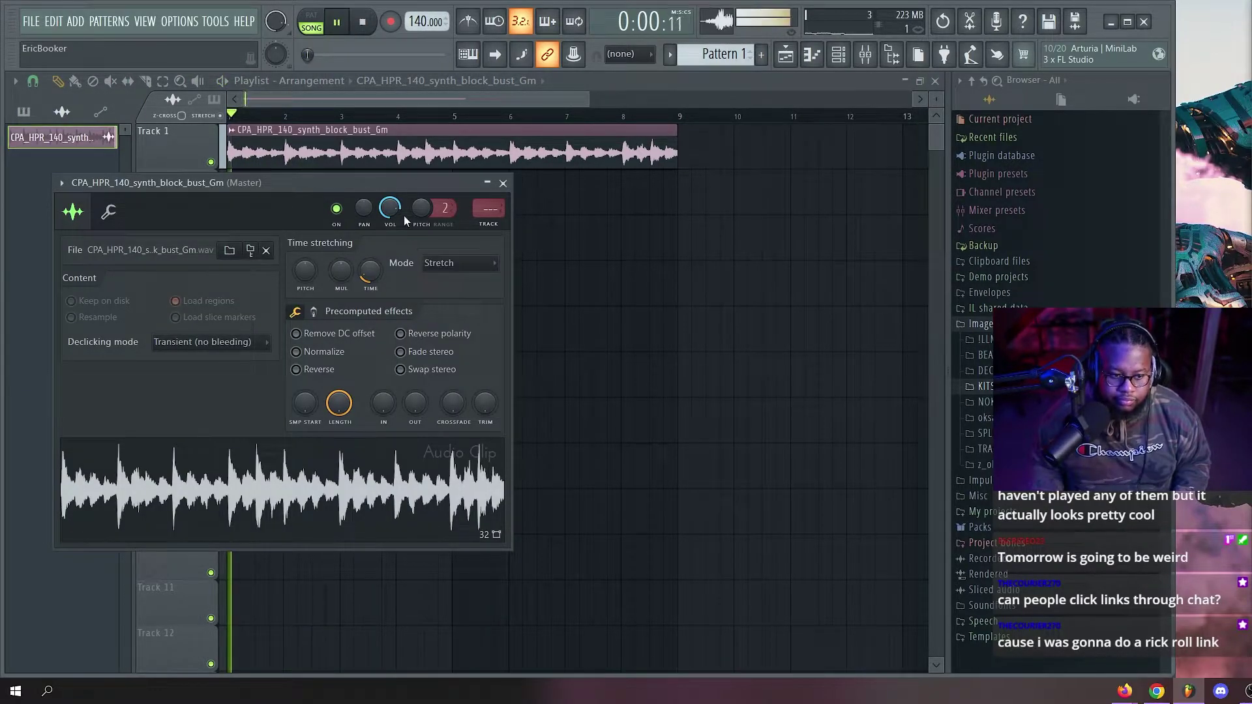
pyautogui.click(503, 183)
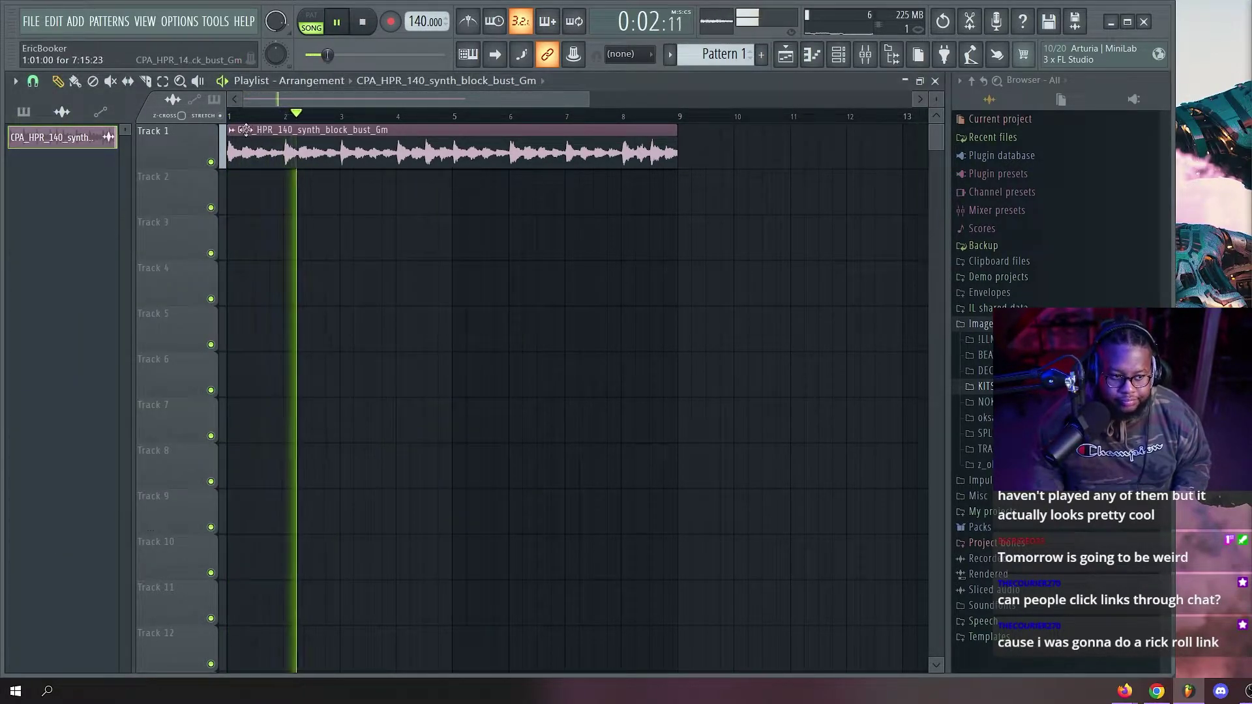
# Recolour the synth loop clip on Track 1 light blue.
pyautogui.click(232, 129)
pyautogui.click(304, 220)
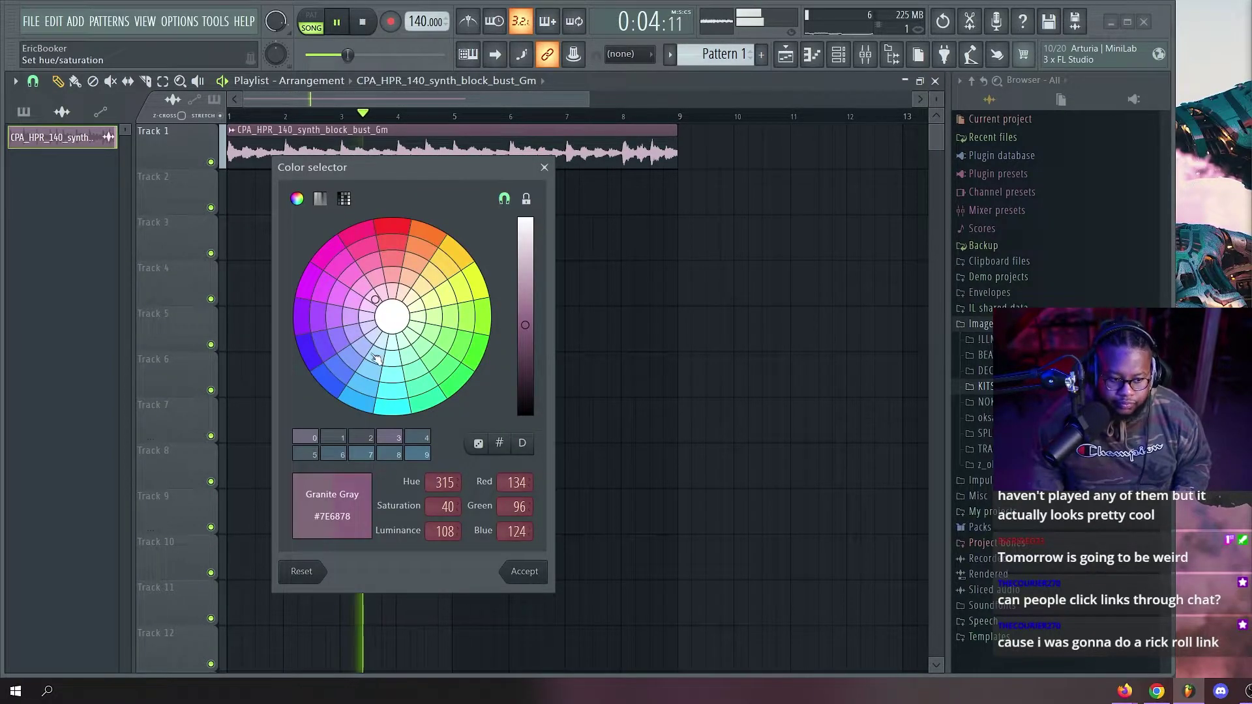
pyautogui.click(520, 572)
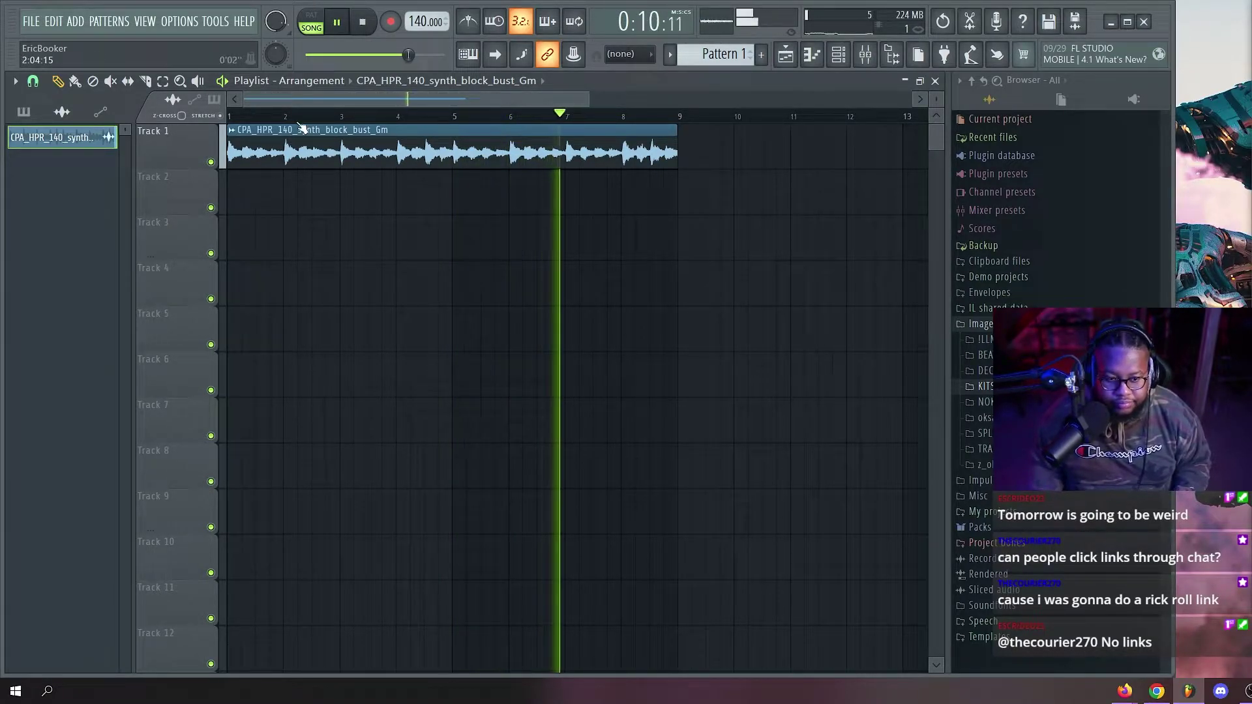
pyautogui.keyDown('ctrl'); pyautogui.scroll(3, 297, 132); pyautogui.keyUp('ctrl')
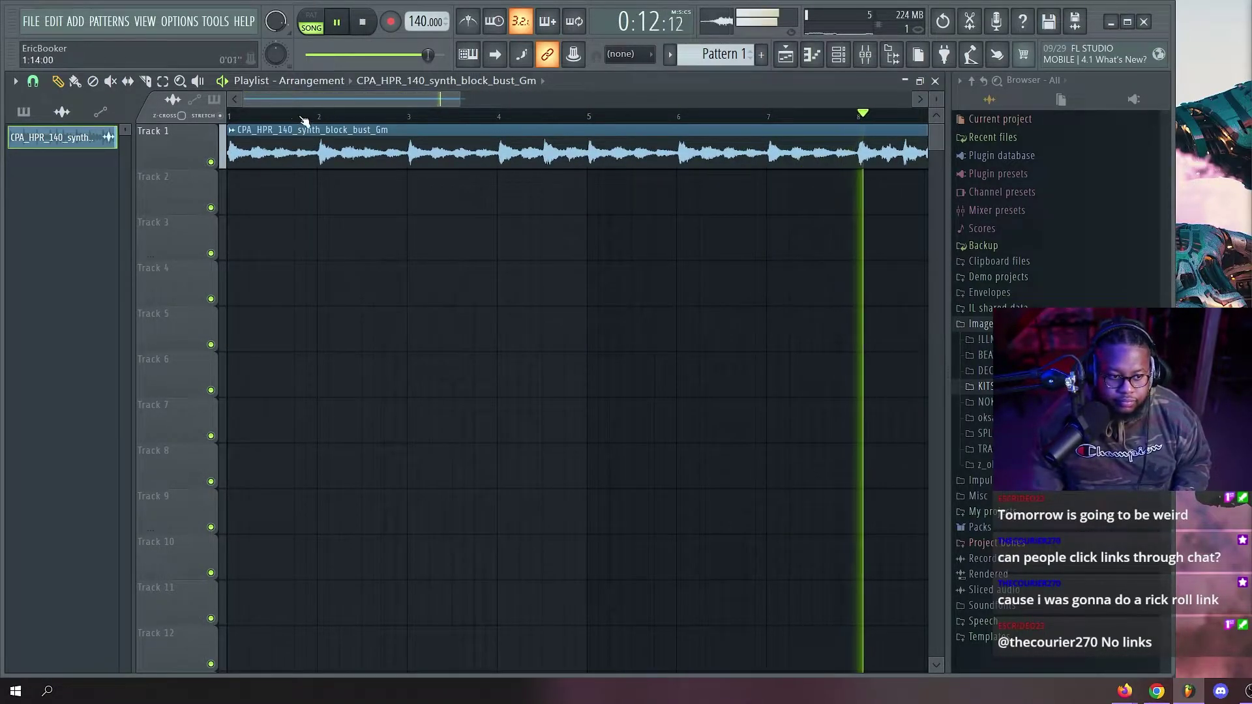
# Browse to the Origin_Sound trap and hip hop pack inside the SPLICE sample folder while the synth loop plays.
pyautogui.keyDown('ctrl'); pyautogui.scroll(2, 264, 147); pyautogui.keyUp('ctrl')
pyautogui.keyDown('ctrl'); pyautogui.scroll(2, 264, 147); pyautogui.keyUp('ctrl')
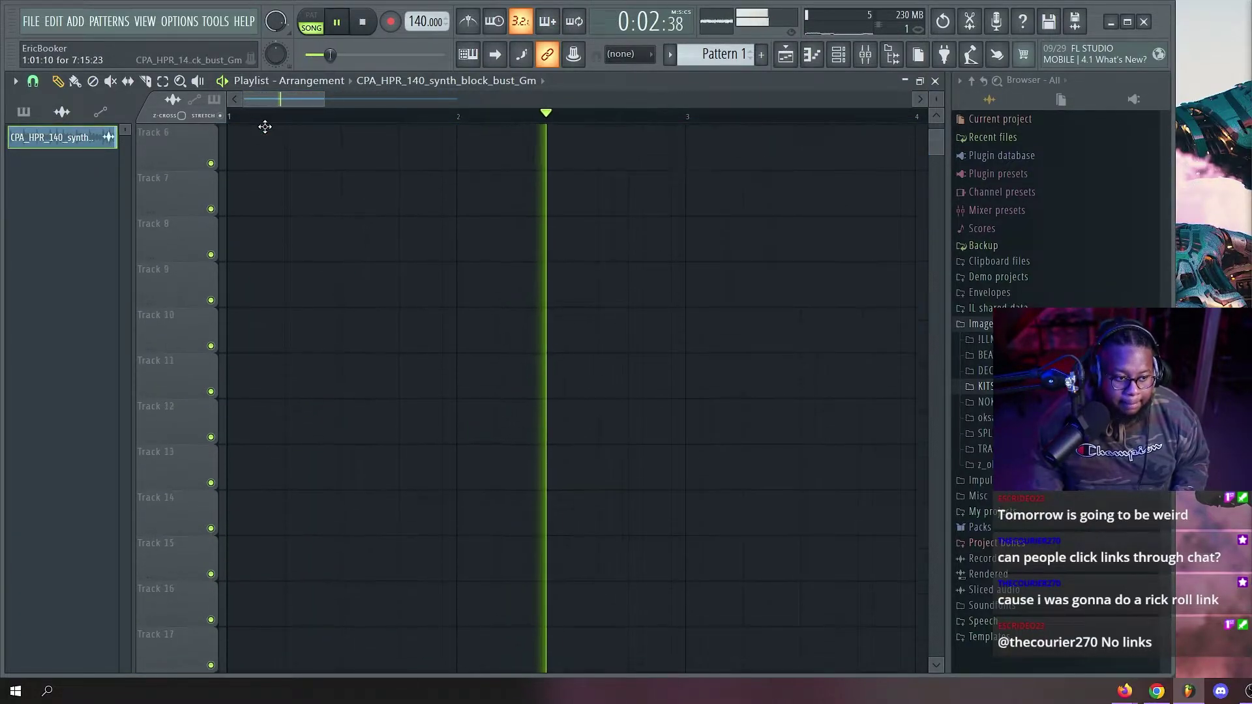
pyautogui.keyDown('ctrl'); pyautogui.scroll(-4, 288, 120); pyautogui.keyUp('ctrl')
pyautogui.keyDown('ctrl'); pyautogui.scroll(-4, 288, 121); pyautogui.keyUp('ctrl')
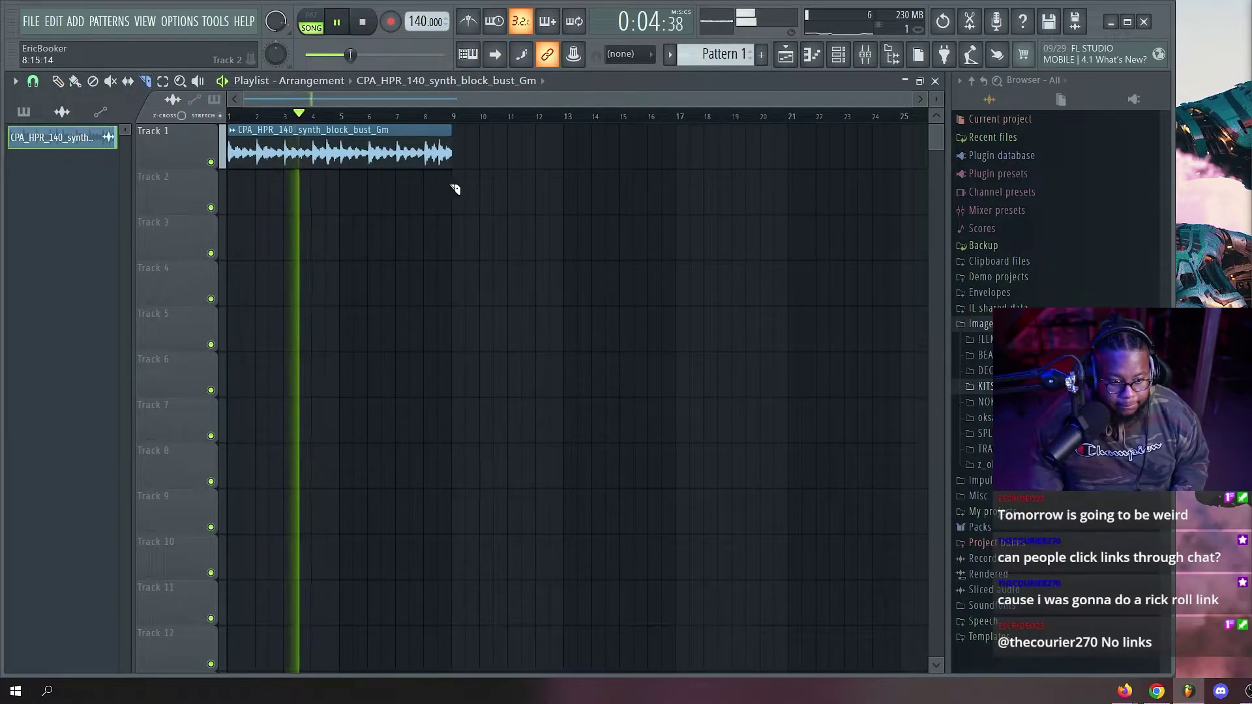
pyautogui.click(985, 370)
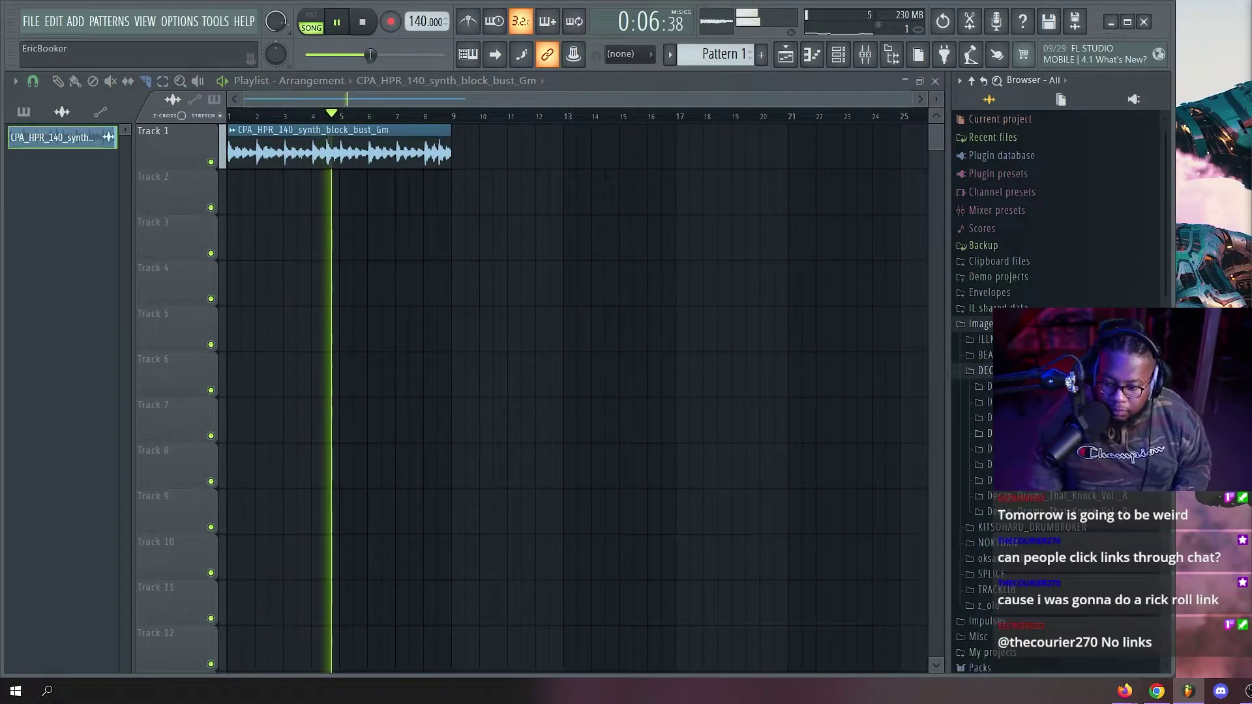
pyautogui.click(985, 370)
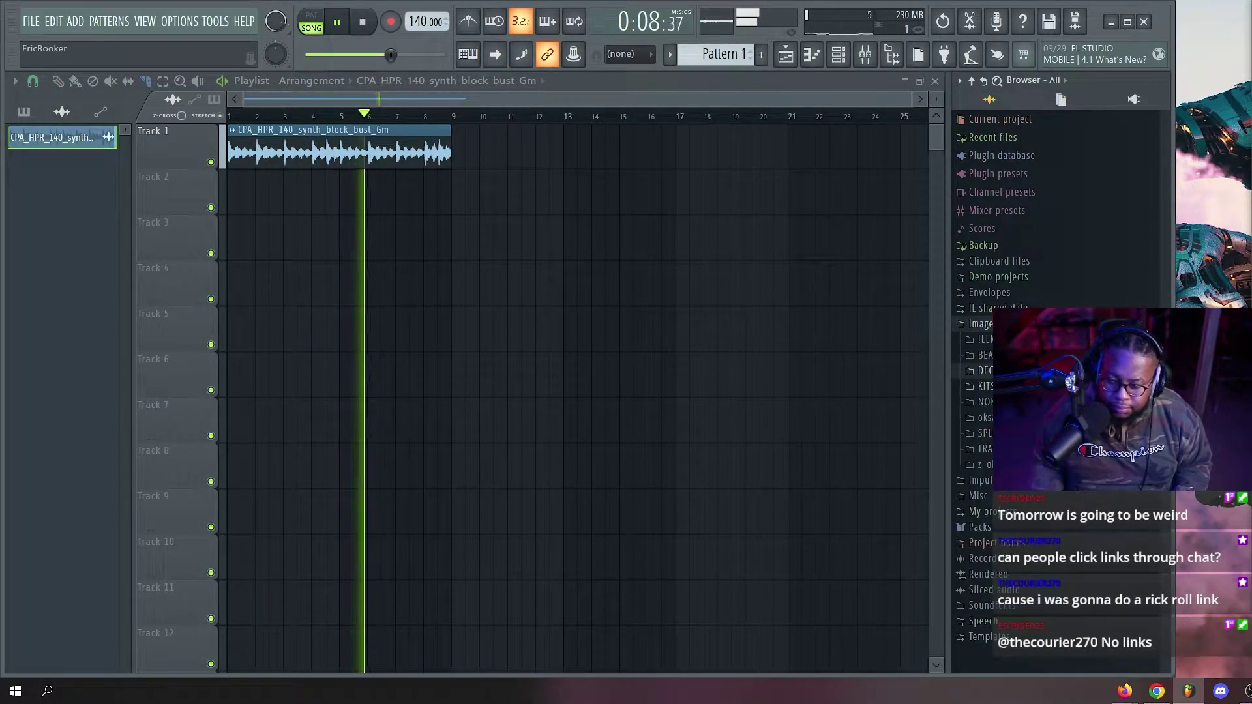
pyautogui.click(984, 433)
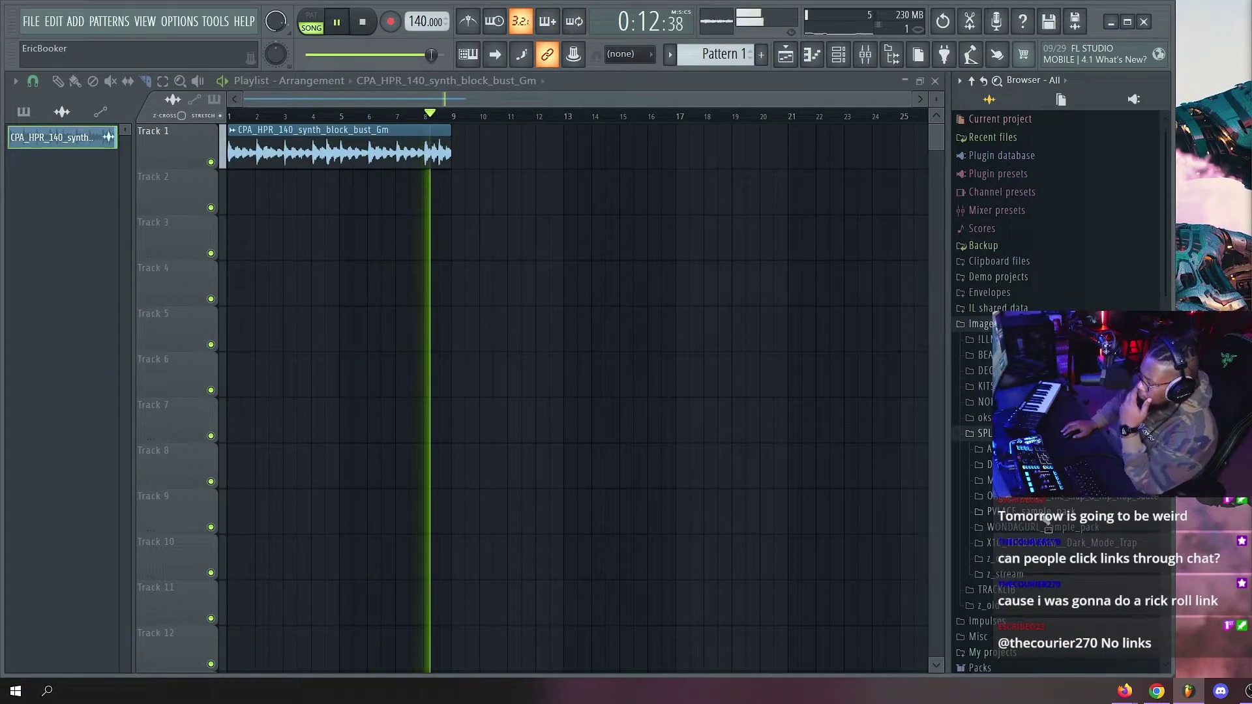
pyautogui.click(1042, 499)
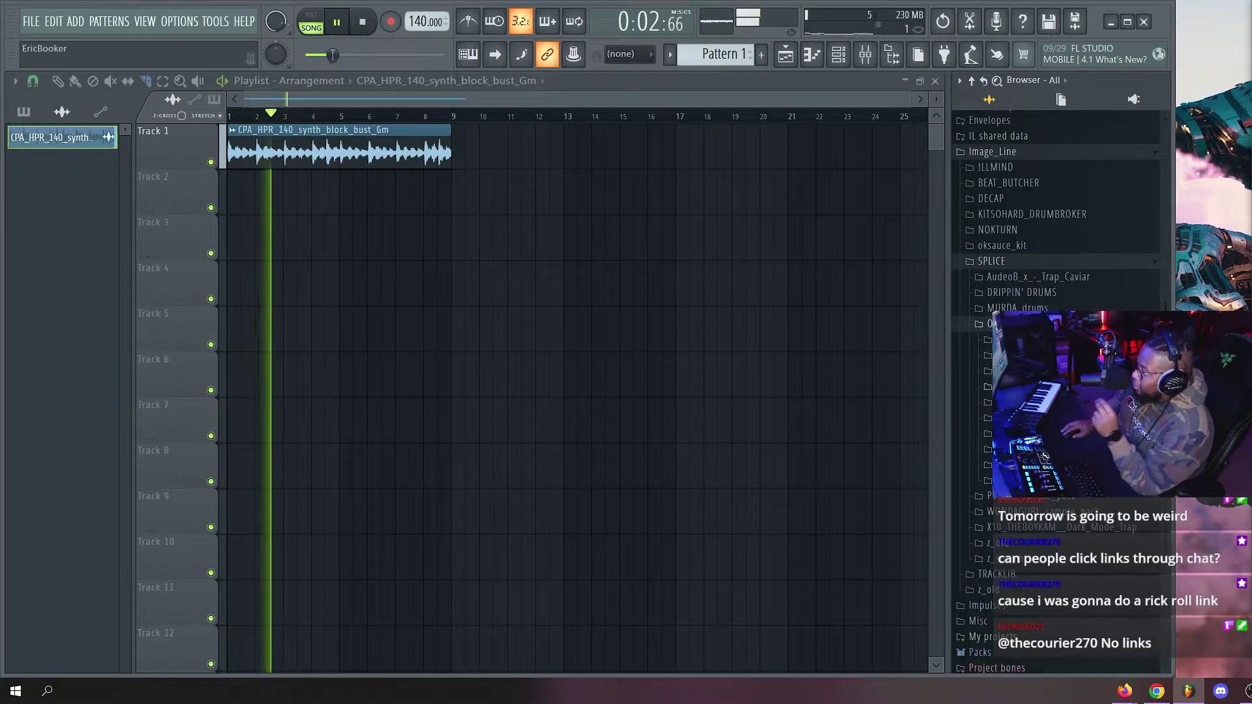
# Audition samples in the Origin_Sound pack's Kicks folder and load OS_TD_Strong_Kick as a new sampler channel.
pyautogui.click(967, 390)
pyautogui.click(1069, 424)
pyautogui.scroll(-2, 1073, 450)
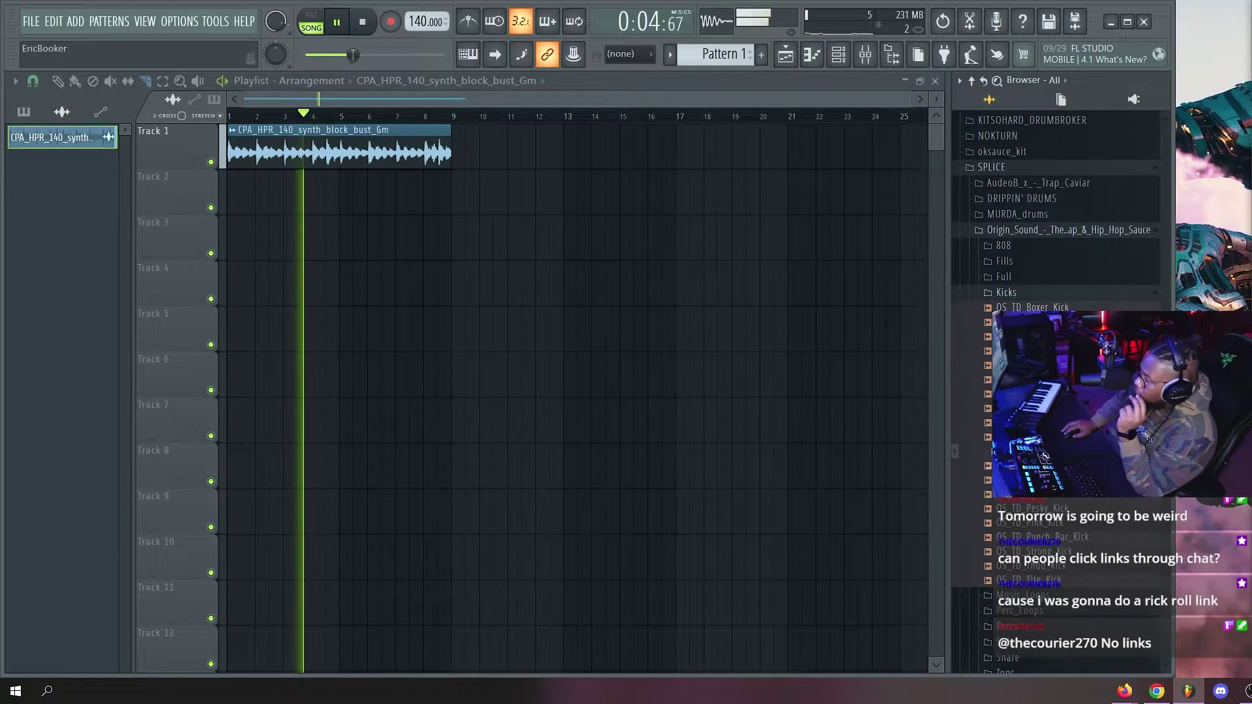
pyautogui.click(1079, 510)
pyautogui.click(1060, 527)
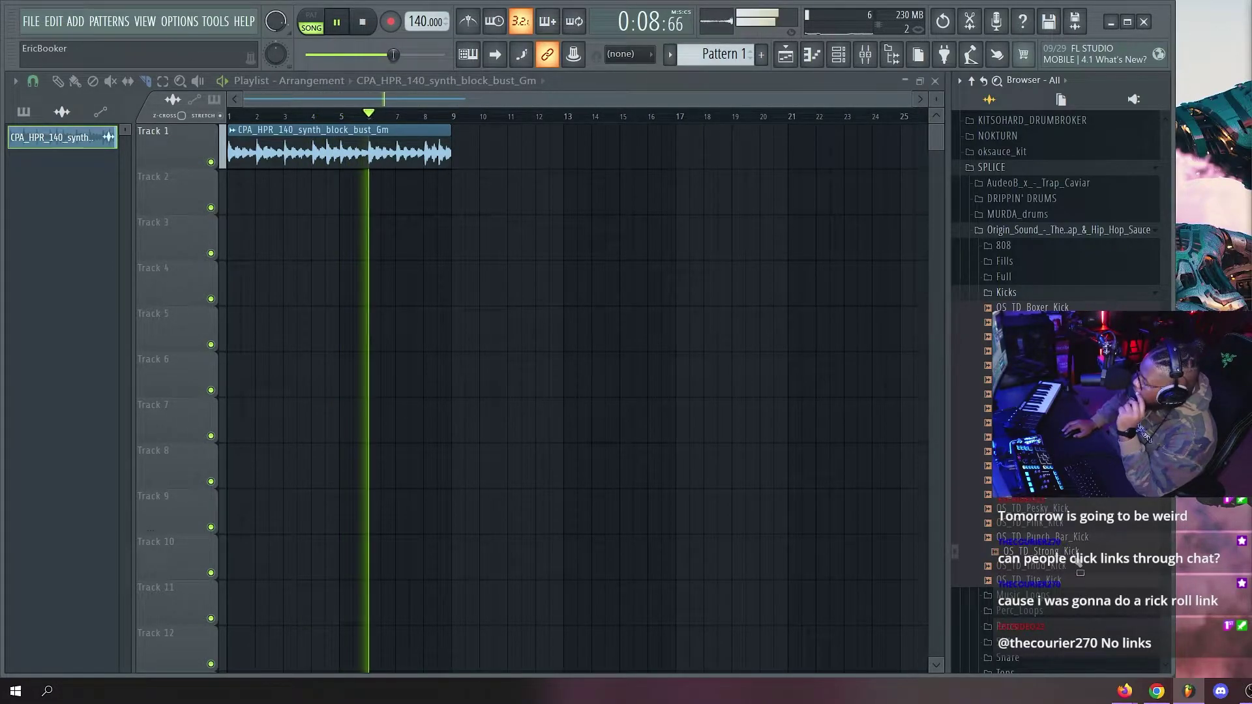
pyautogui.rightClick(1077, 551)
pyautogui.click(1123, 505)
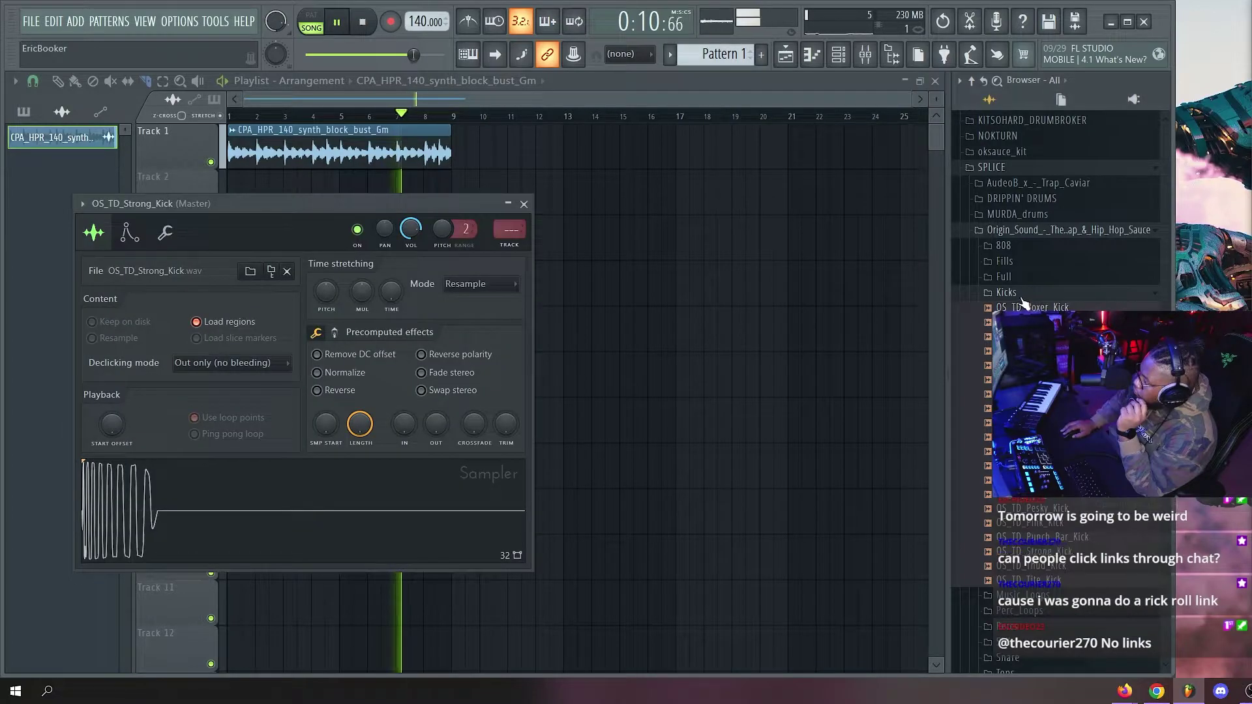
# Stop playback and audition 808 samples in the Origin_Sound pack, including OS_TD_C_Europa_808 and OS_TD_C_Future_808.
pyautogui.click(1018, 294)
pyautogui.click(1011, 246)
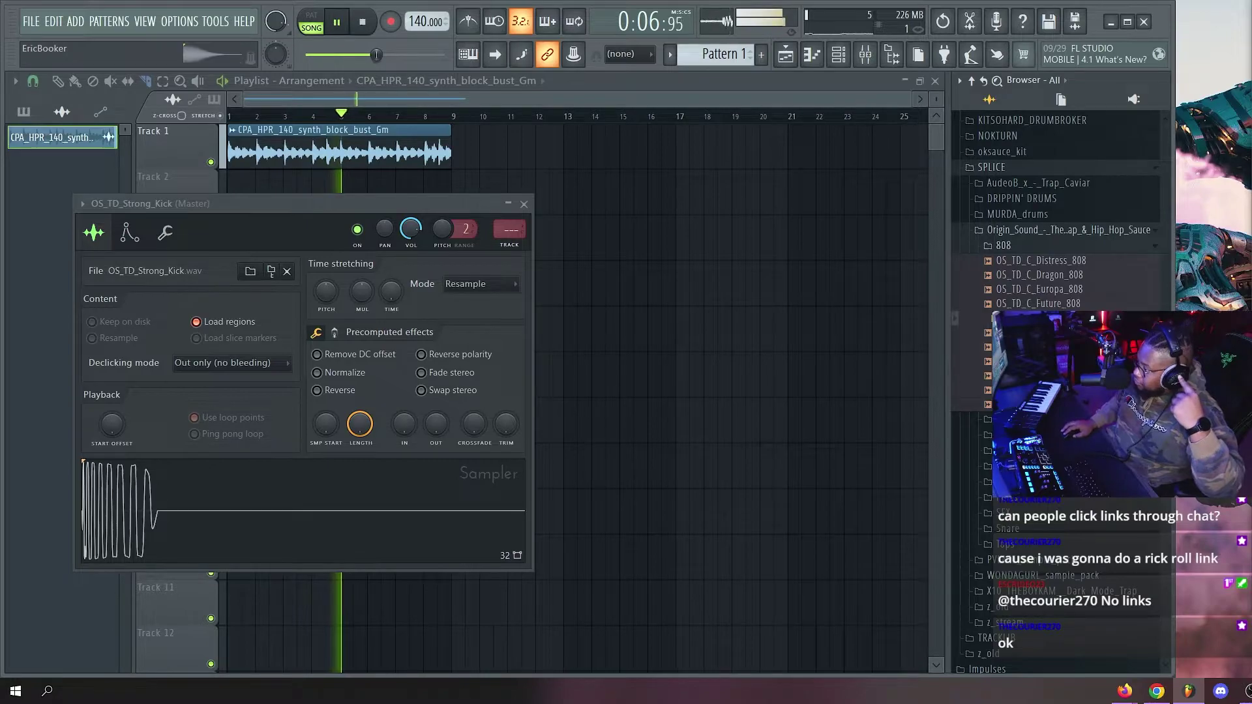
pyautogui.click(361, 25)
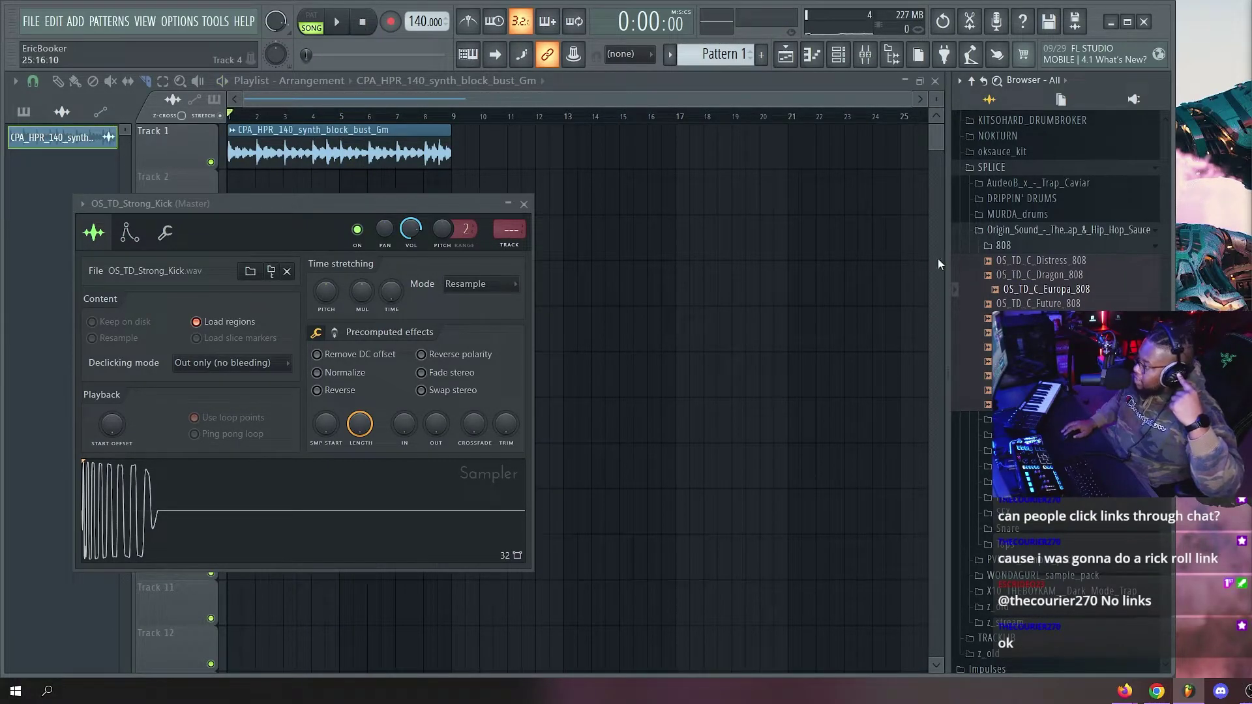
pyautogui.click(1024, 247)
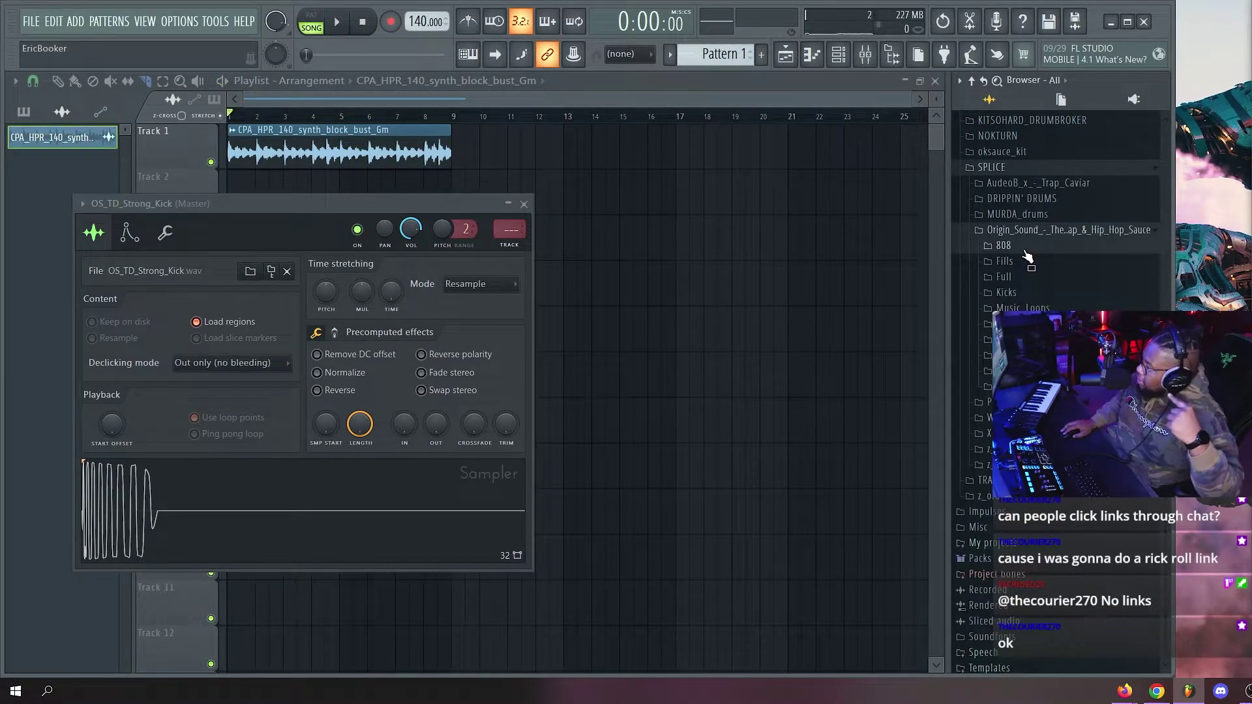
pyautogui.click(1024, 250)
pyautogui.click(1047, 304)
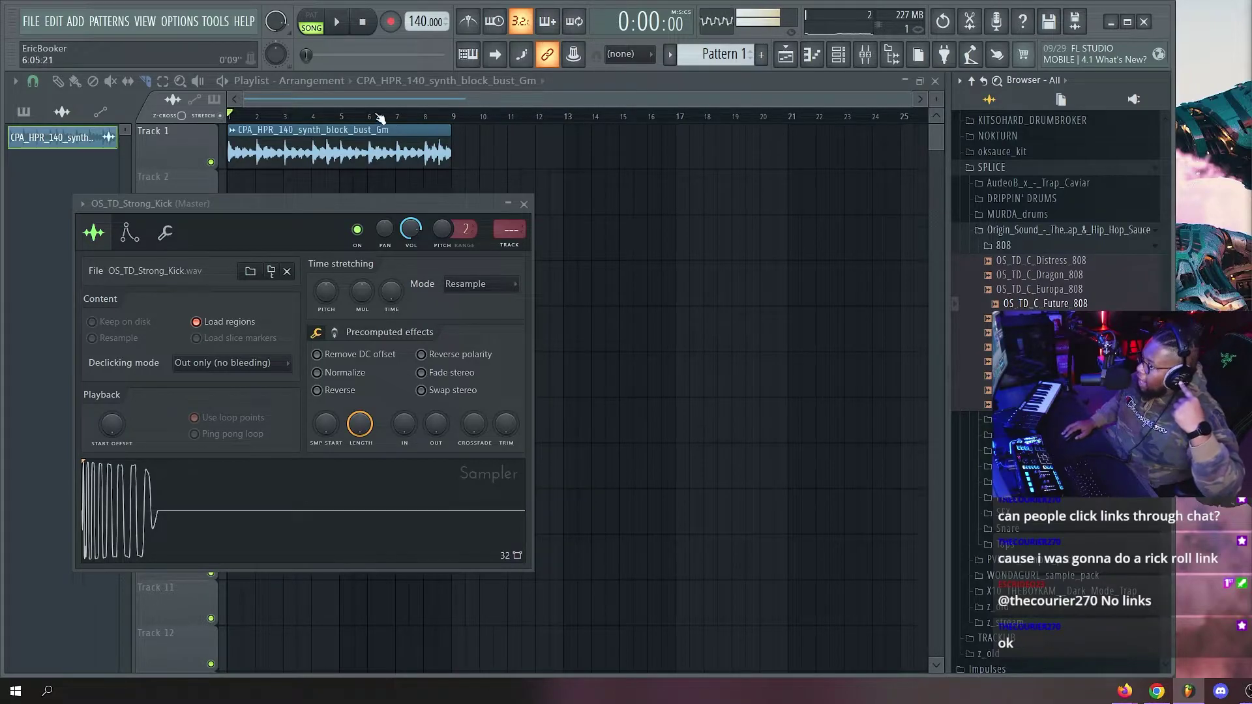
pyautogui.click(1022, 248)
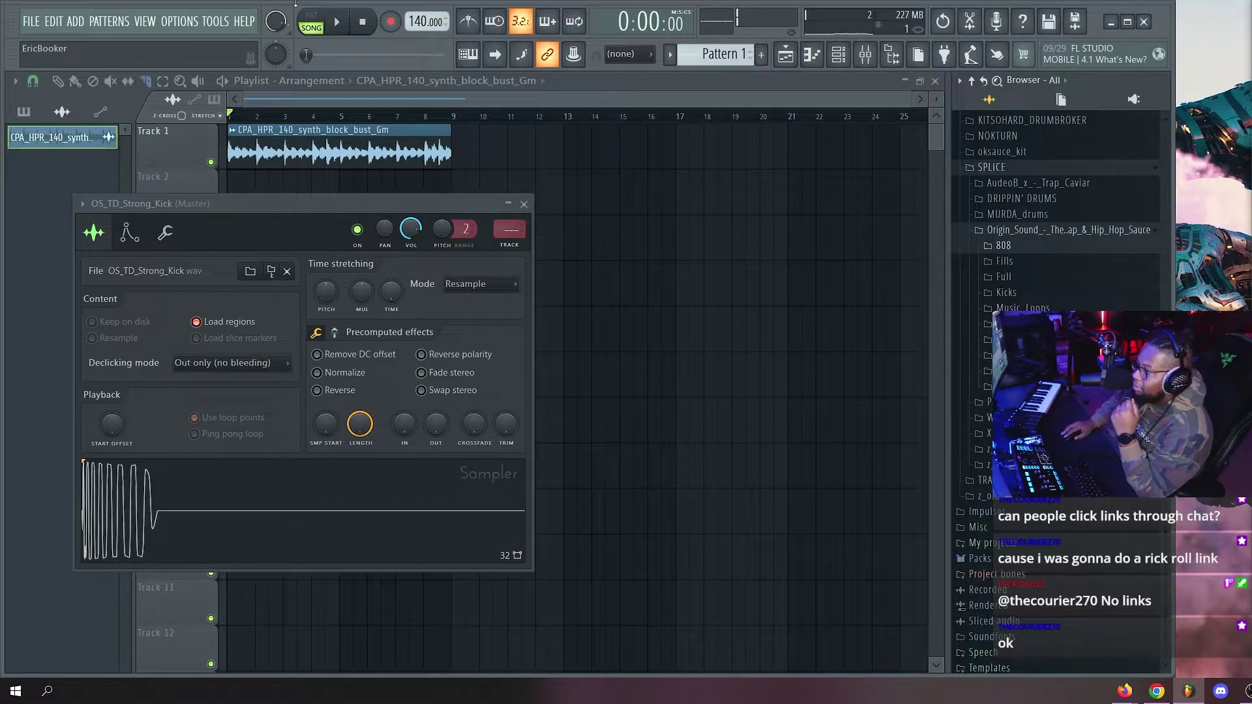
# Look through the Origin_Sound pack's Full, Fills and 808 subfolders for further samples.
pyautogui.scroll(1, 455, 117)
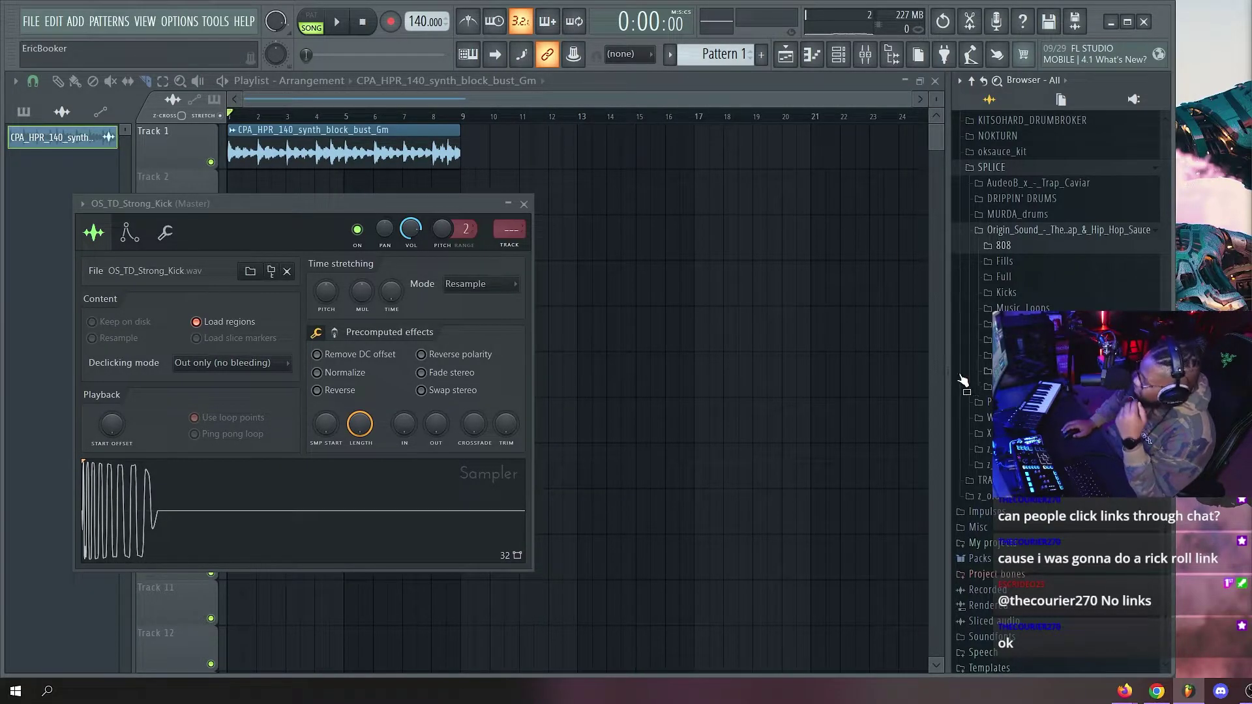
pyautogui.click(1021, 275)
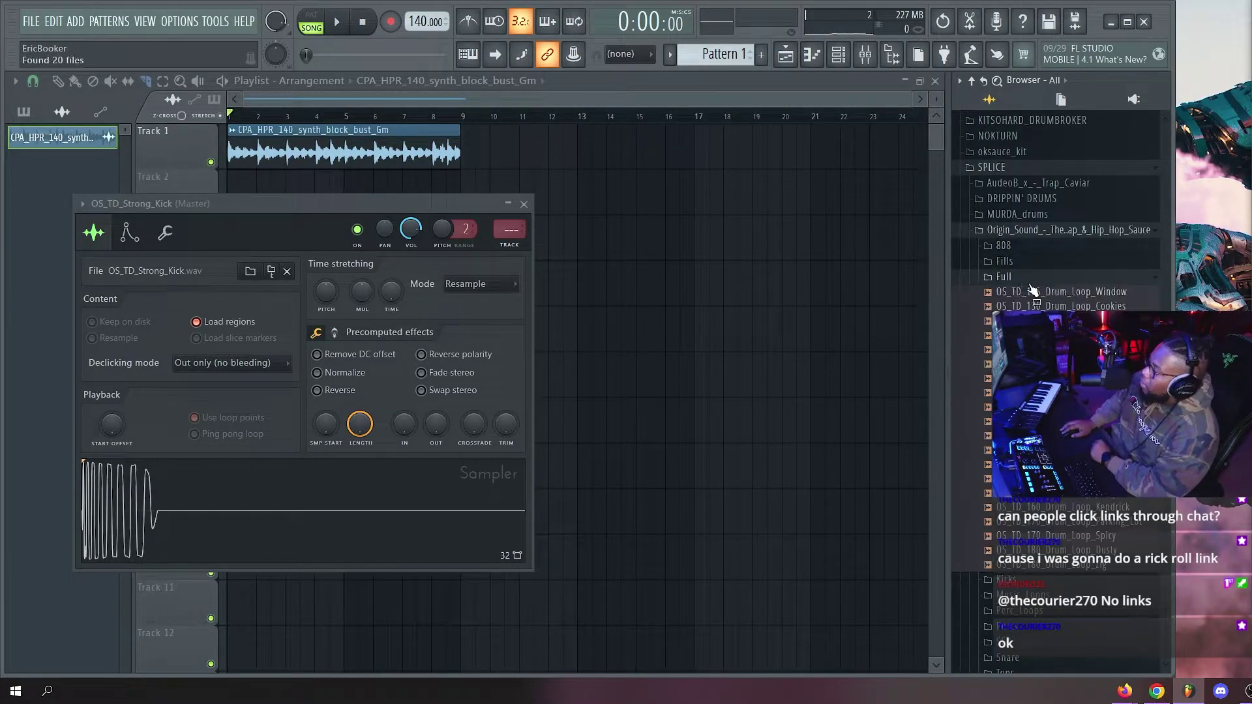
pyautogui.click(1036, 265)
pyautogui.click(1036, 266)
pyautogui.click(1021, 249)
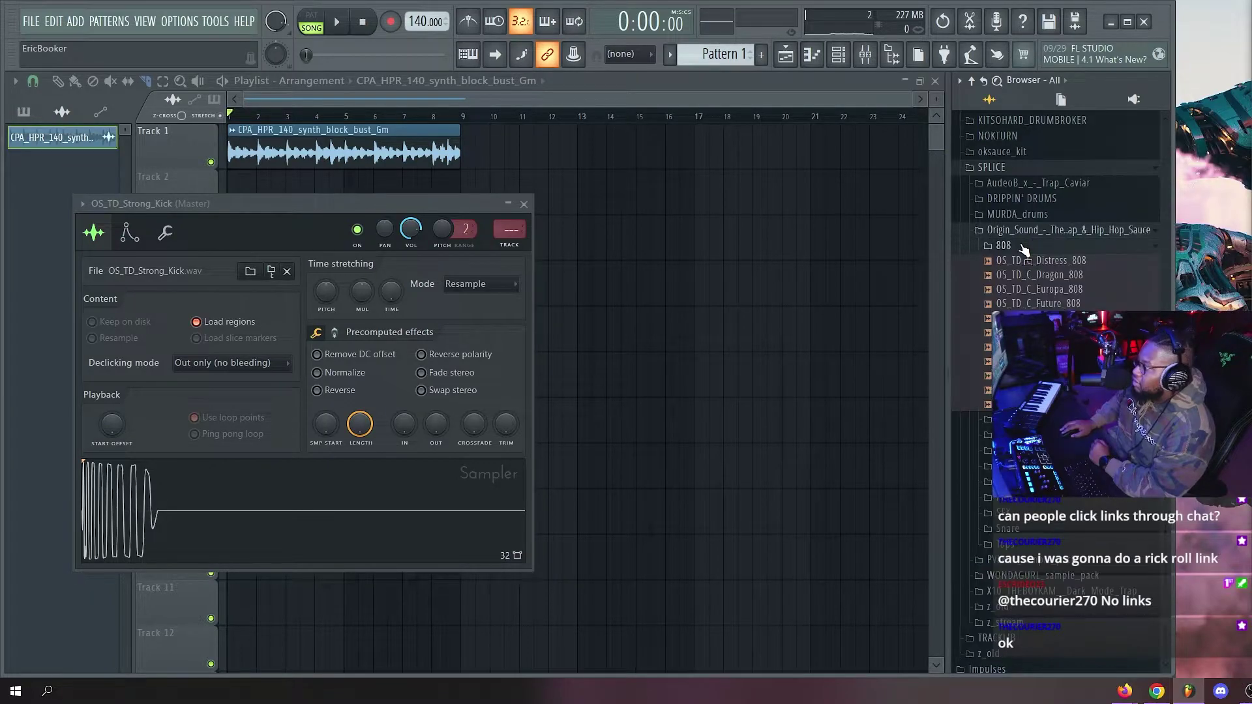
pyautogui.click(1020, 249)
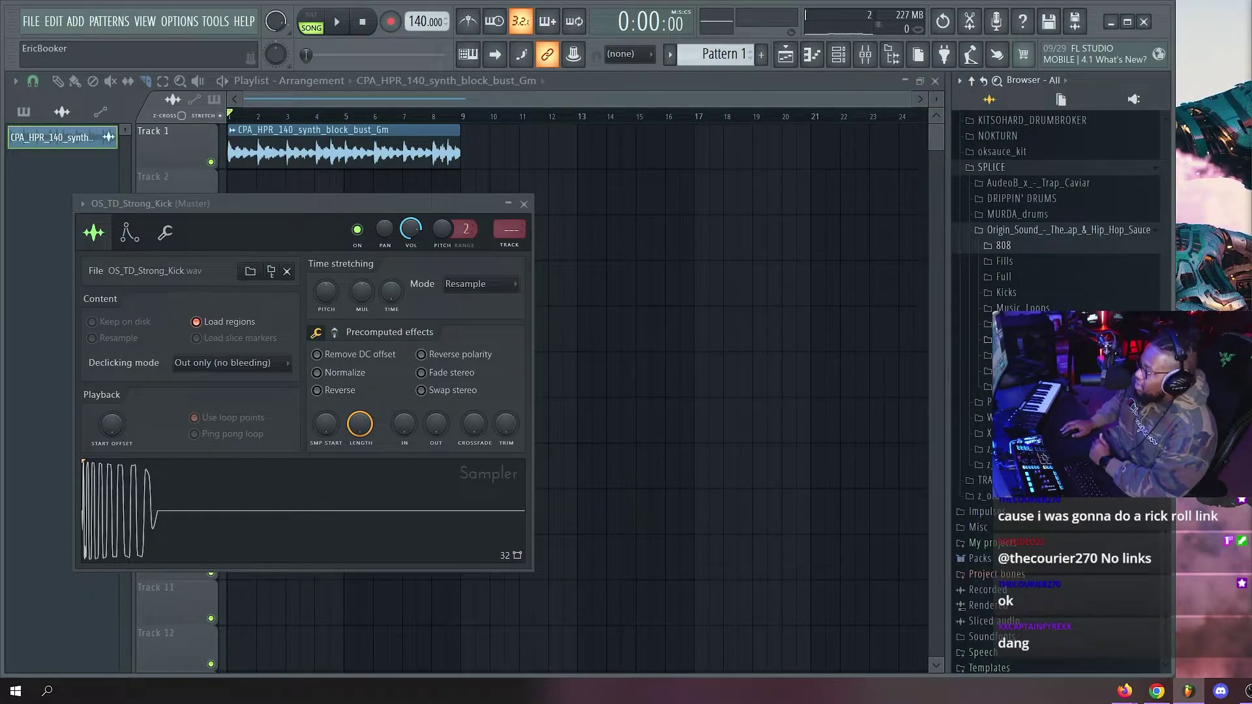
pyautogui.click(1021, 324)
pyautogui.click(1021, 324)
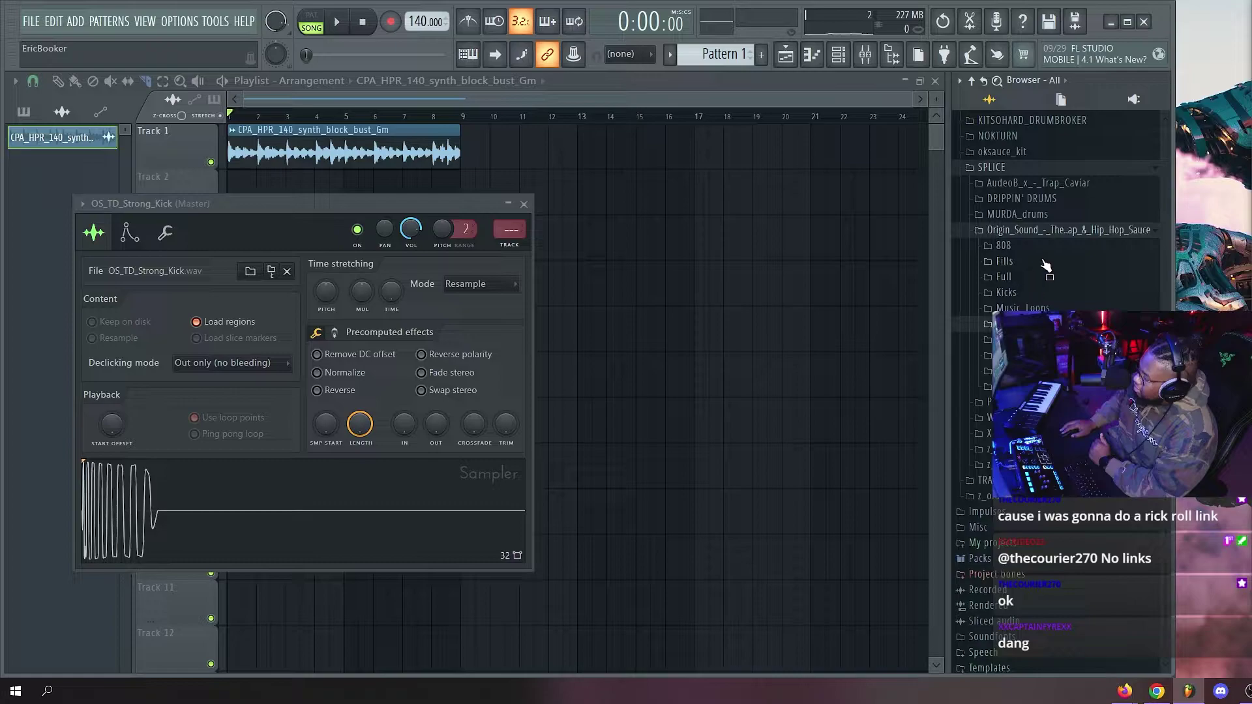
# Audition bass samples in the 808S folder of MURDA_drums and load MURDA_808_SAINTS_B as a new channel.
pyautogui.scroll(3, 1043, 248)
pyautogui.click(1018, 367)
pyautogui.click(1017, 383)
pyautogui.click(1031, 470)
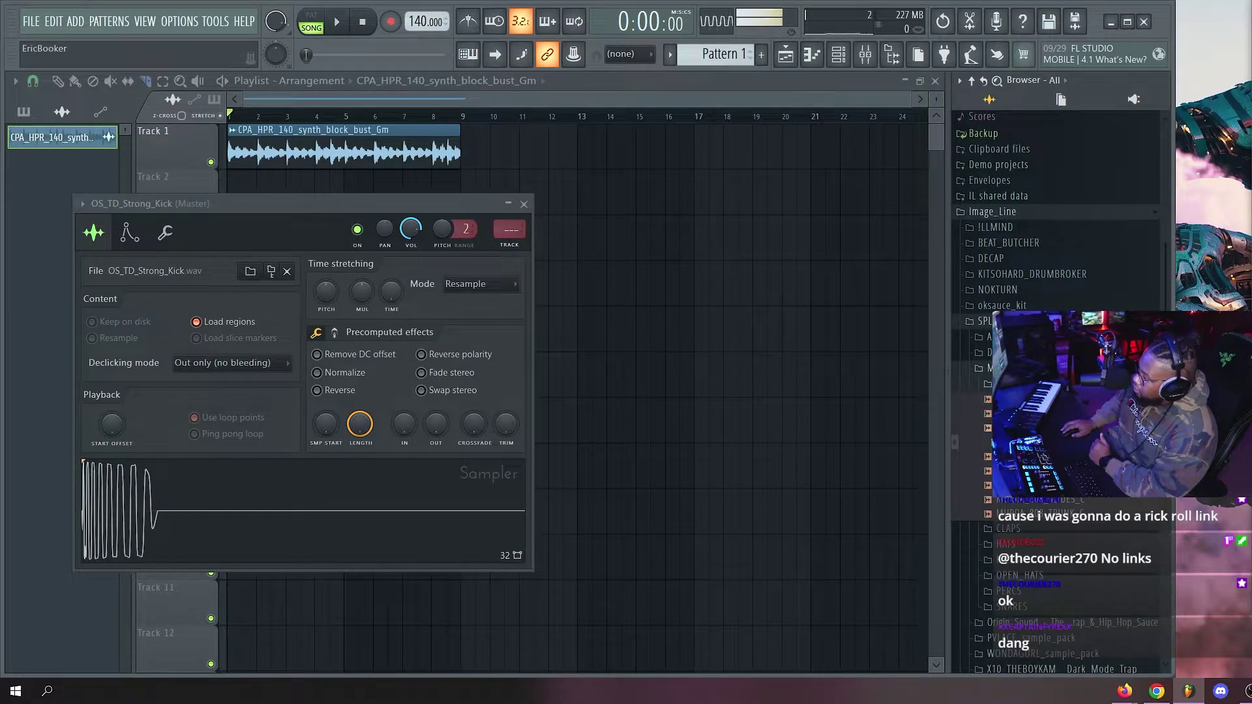
pyautogui.scroll(-2, 1031, 456)
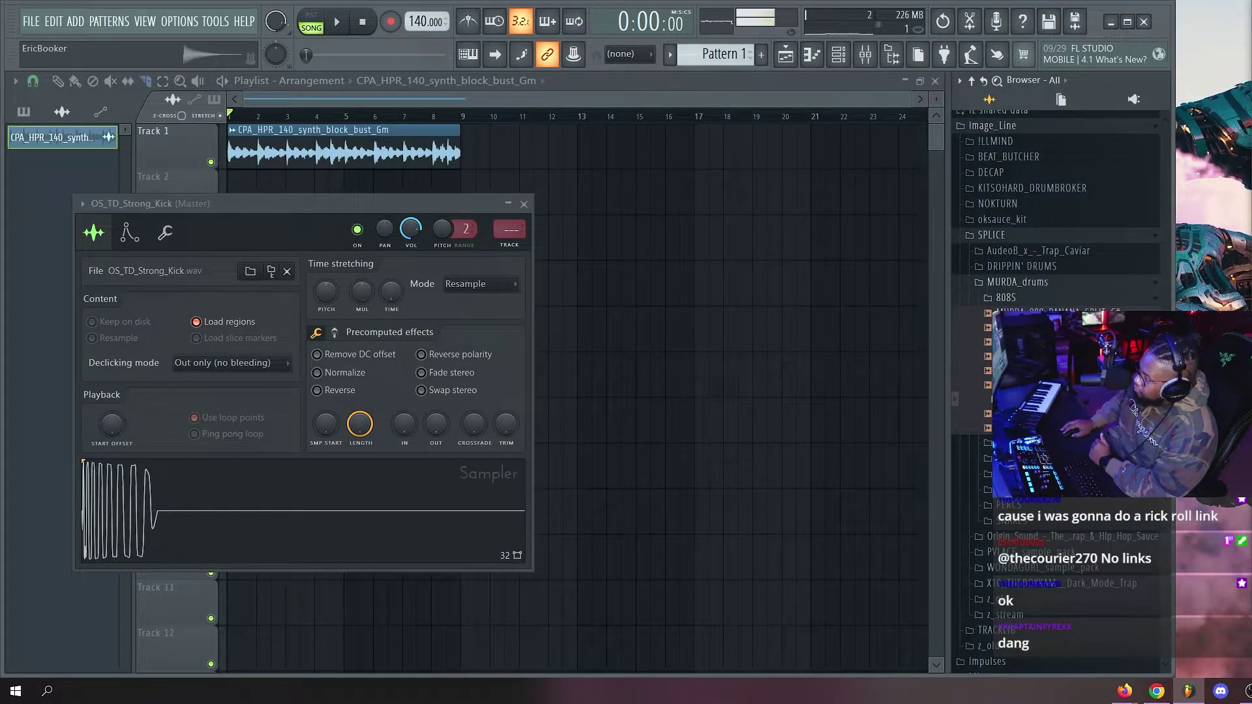
pyautogui.click(1037, 413)
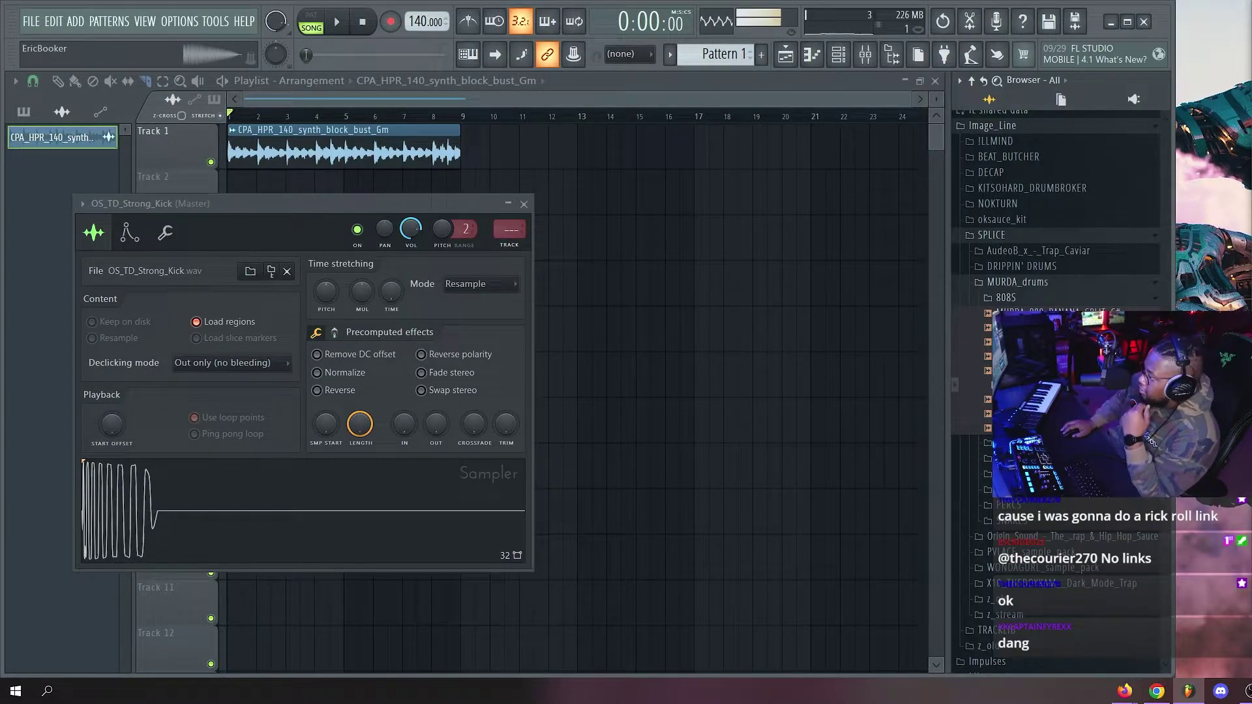
pyautogui.click(644, 360)
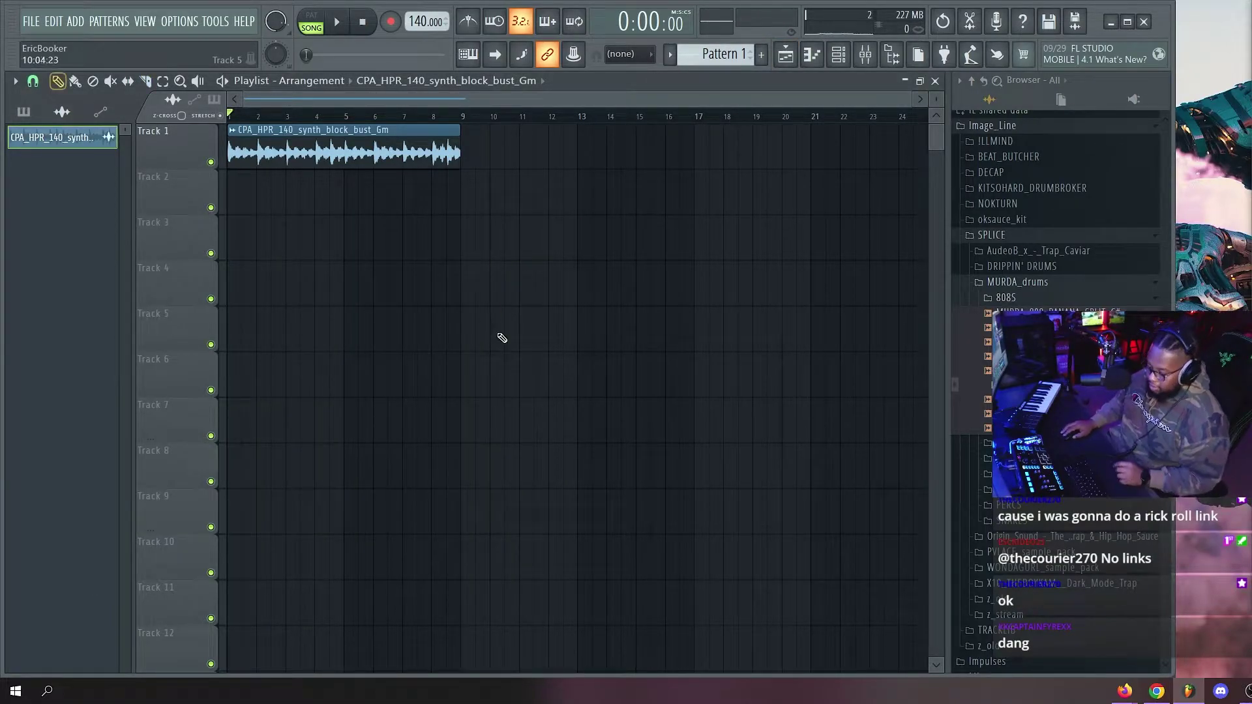
pyautogui.moveTo(245, 236); pyautogui.dragTo(225, 229)
pyautogui.rightClick(304, 230)
pyautogui.rightClick(302, 231)
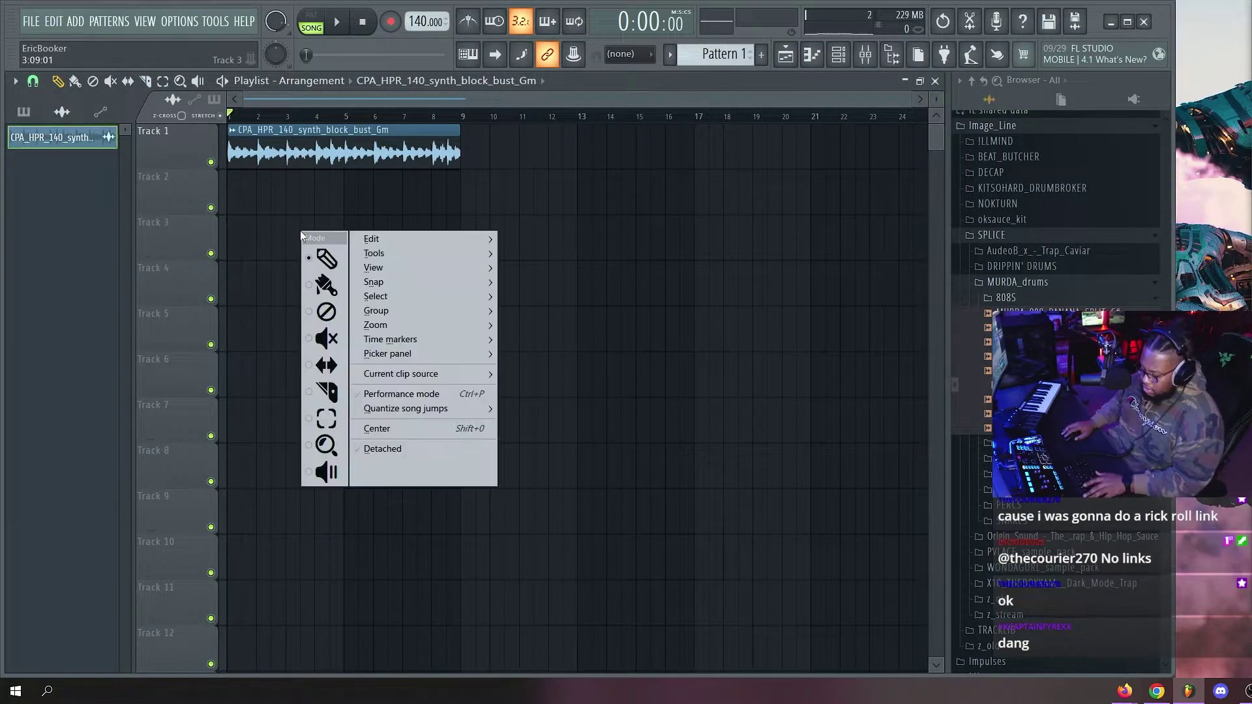
pyautogui.press('Escape')
pyautogui.click(769, 191)
pyautogui.rightClick(783, 192)
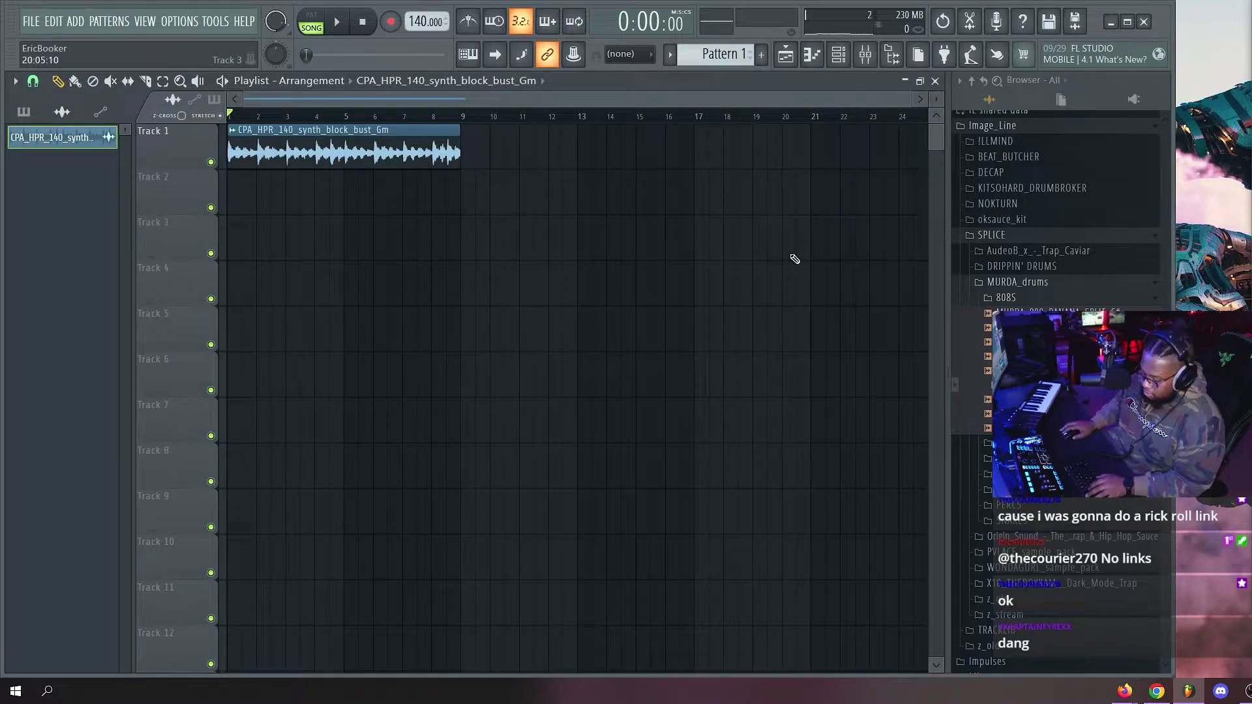
# Create Pattern 2 with a clip on Track 3 at bar 1, and open the MURDA_808_SAINTS_B channel's piano roll.
pyautogui.press('F4')
pyautogui.press('F6')
pyautogui.rightClick(486, 349)
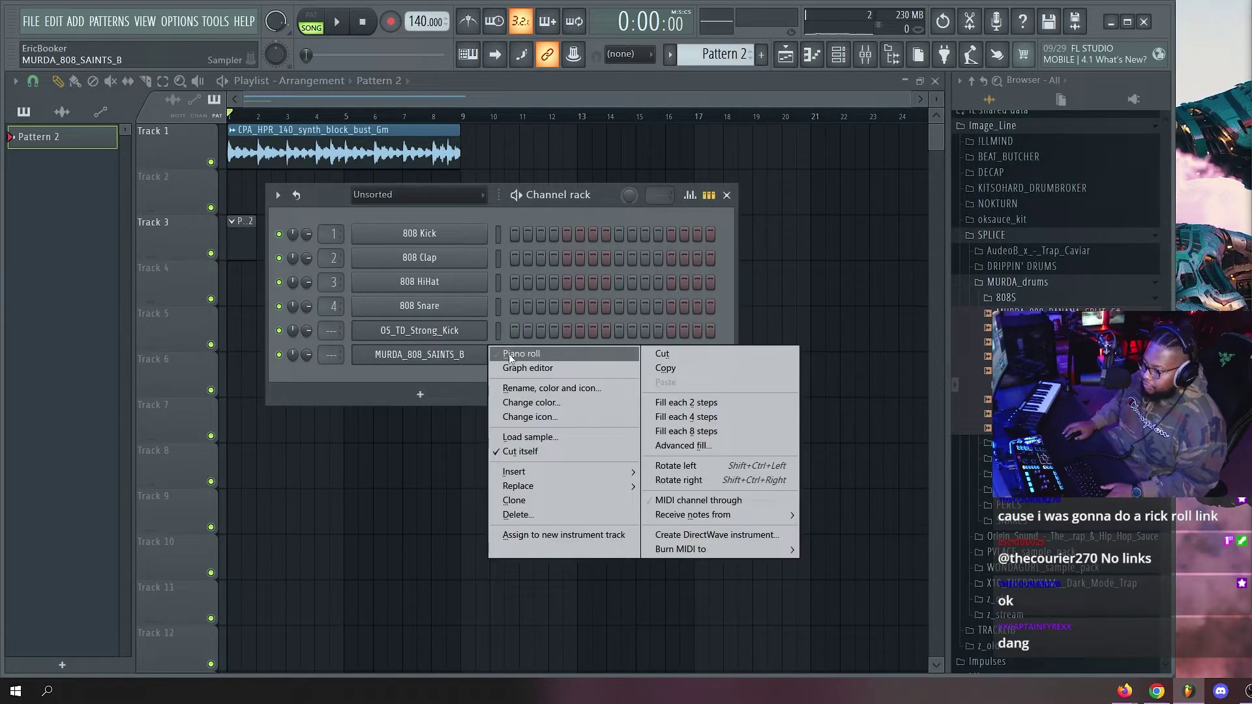
pyautogui.click(512, 356)
# Test the 808's pitch against the synth loop with a short note at bar 1, first on C5 and then on F5.
pyautogui.press('space')
pyautogui.press('space')
pyautogui.scroll(2, 162, 119)
pyautogui.press('space')
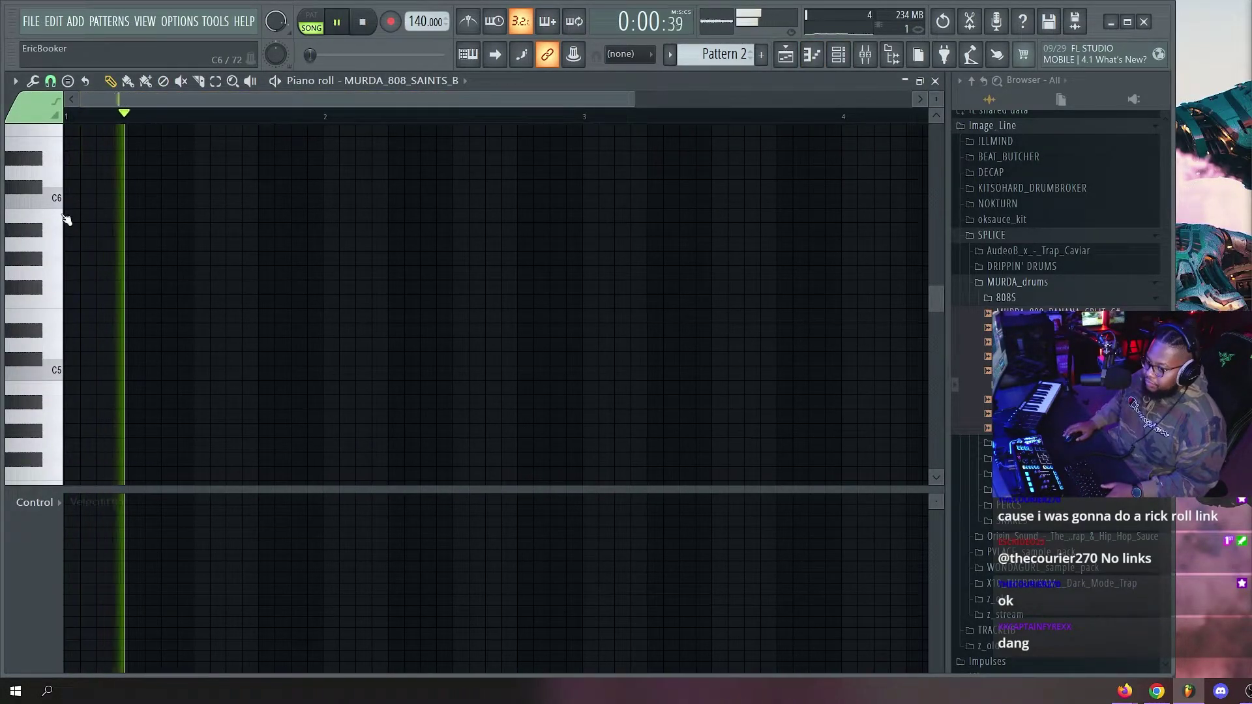
pyautogui.scroll(-3, 58, 234)
pyautogui.press('space')
pyautogui.click(77, 243)
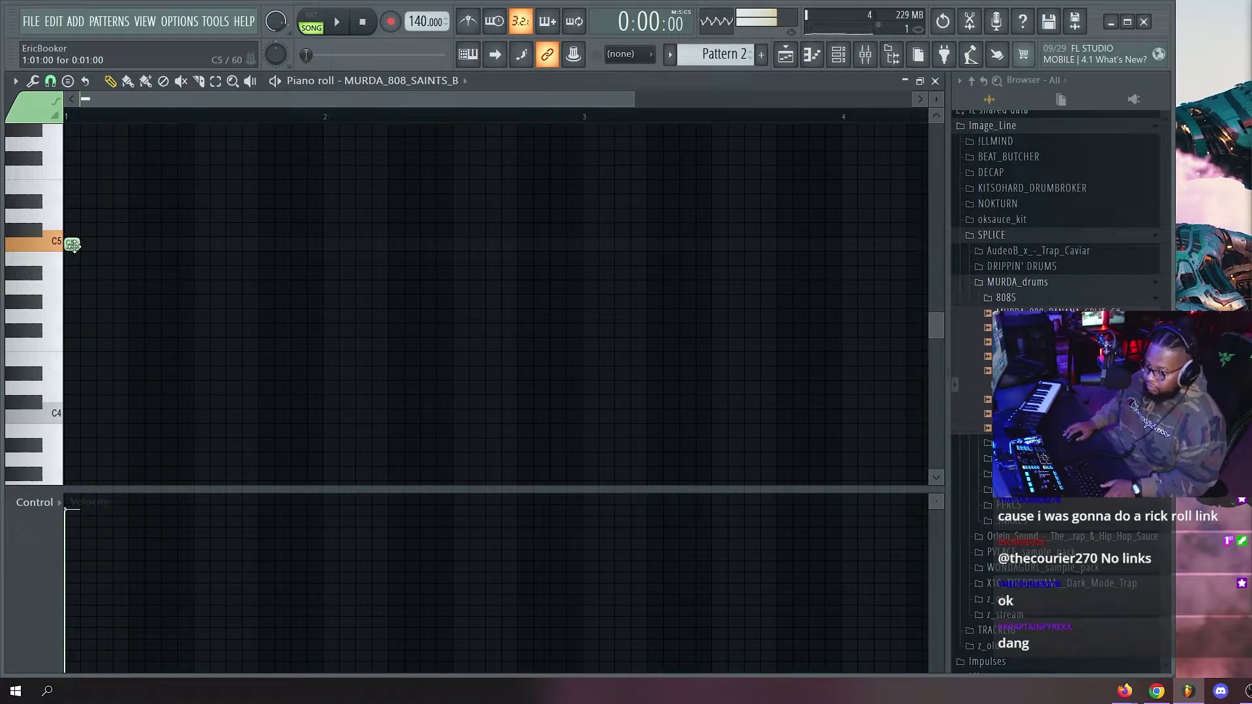
pyautogui.moveTo(70, 243); pyautogui.dragTo(70, 175)
pyautogui.press('space')
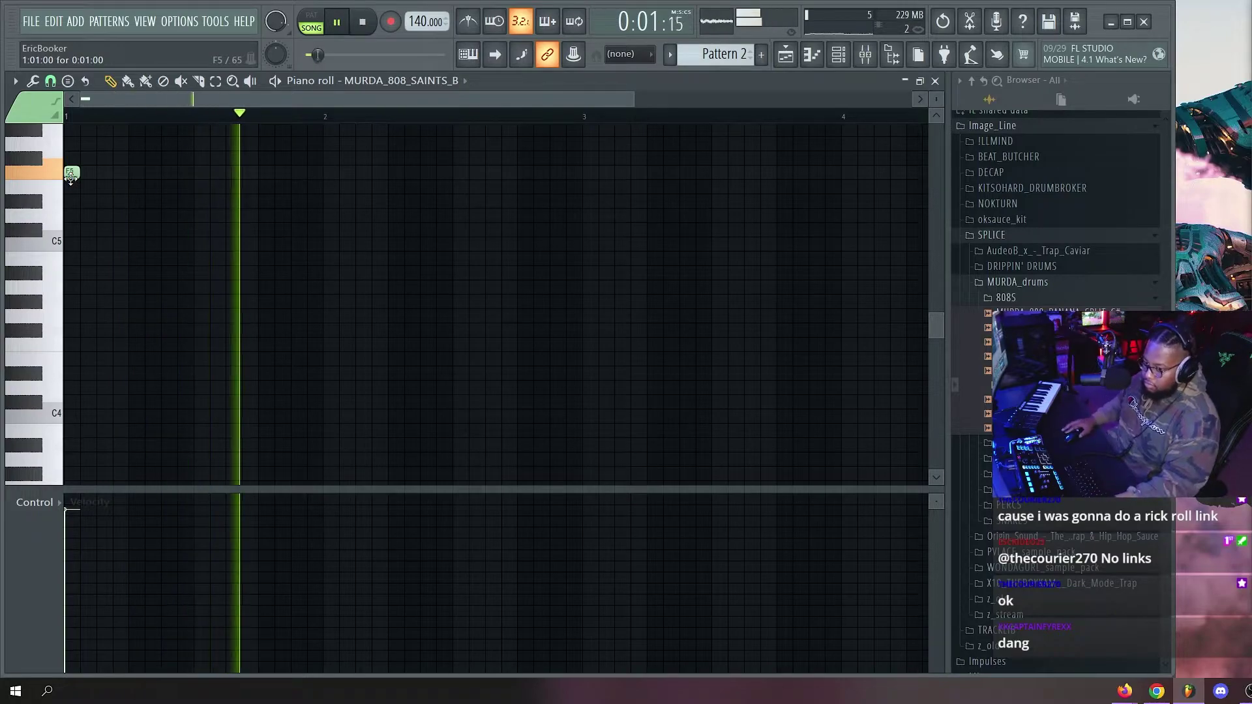
pyautogui.press('space')
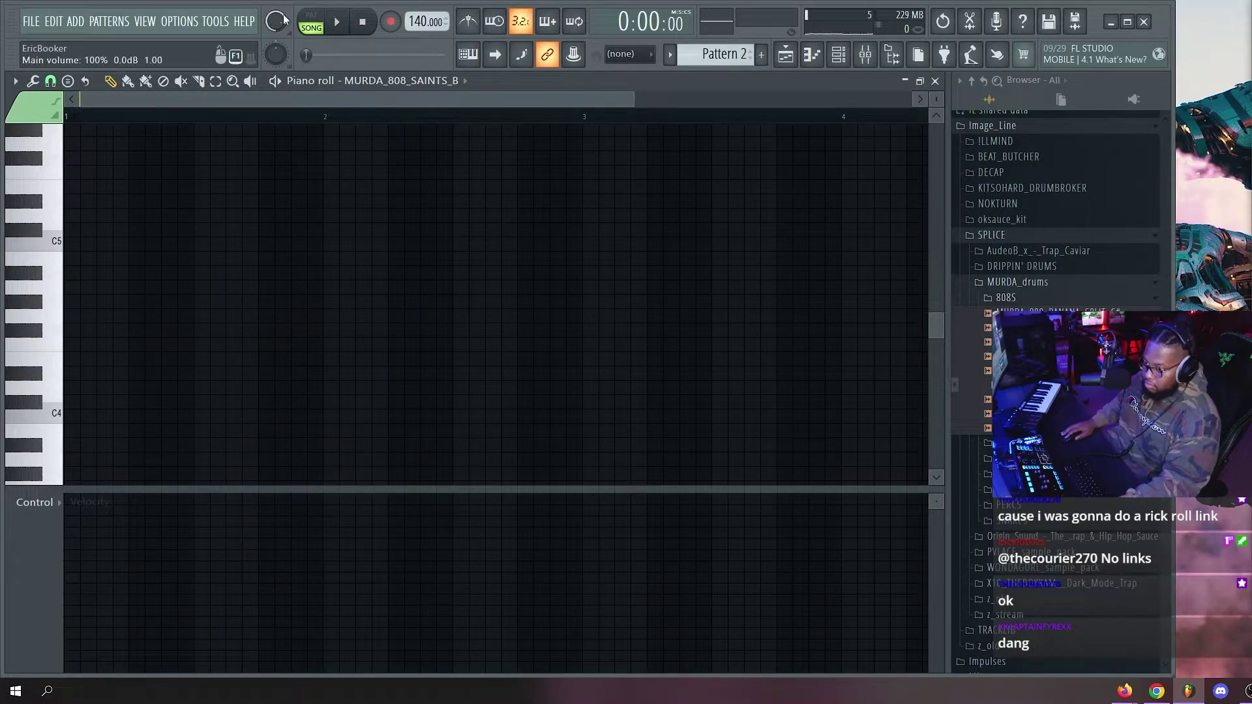
pyautogui.press('space')
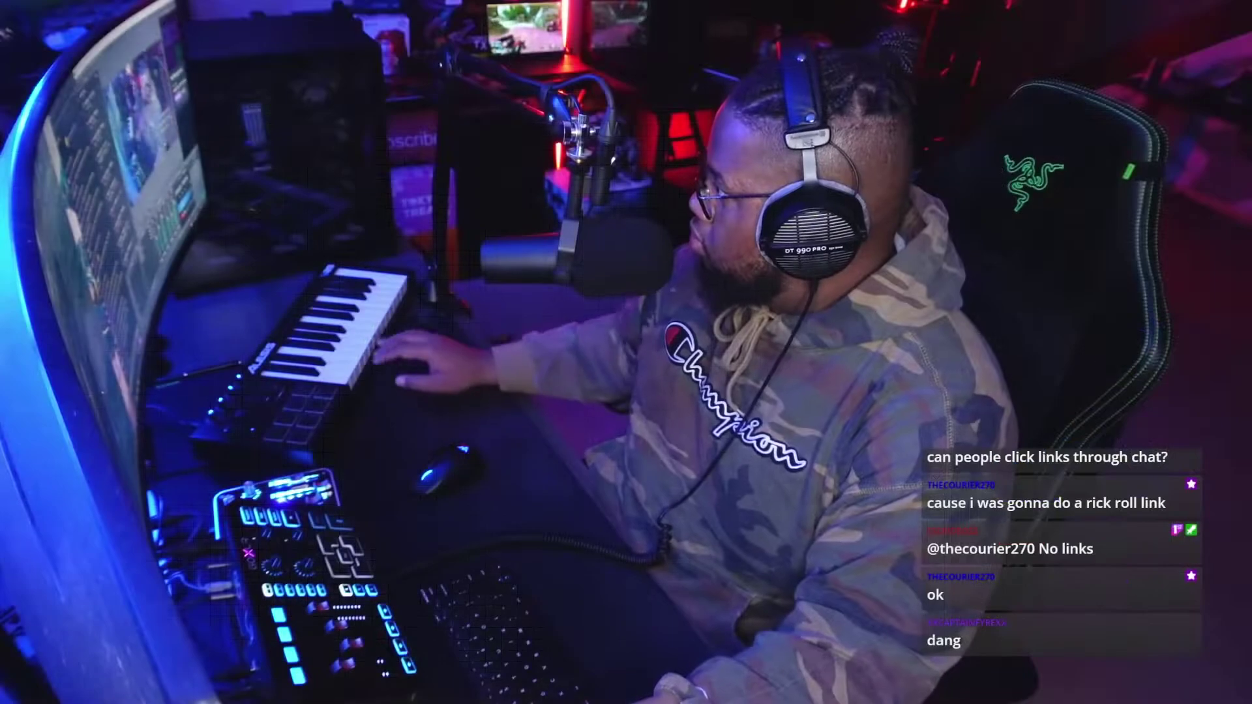
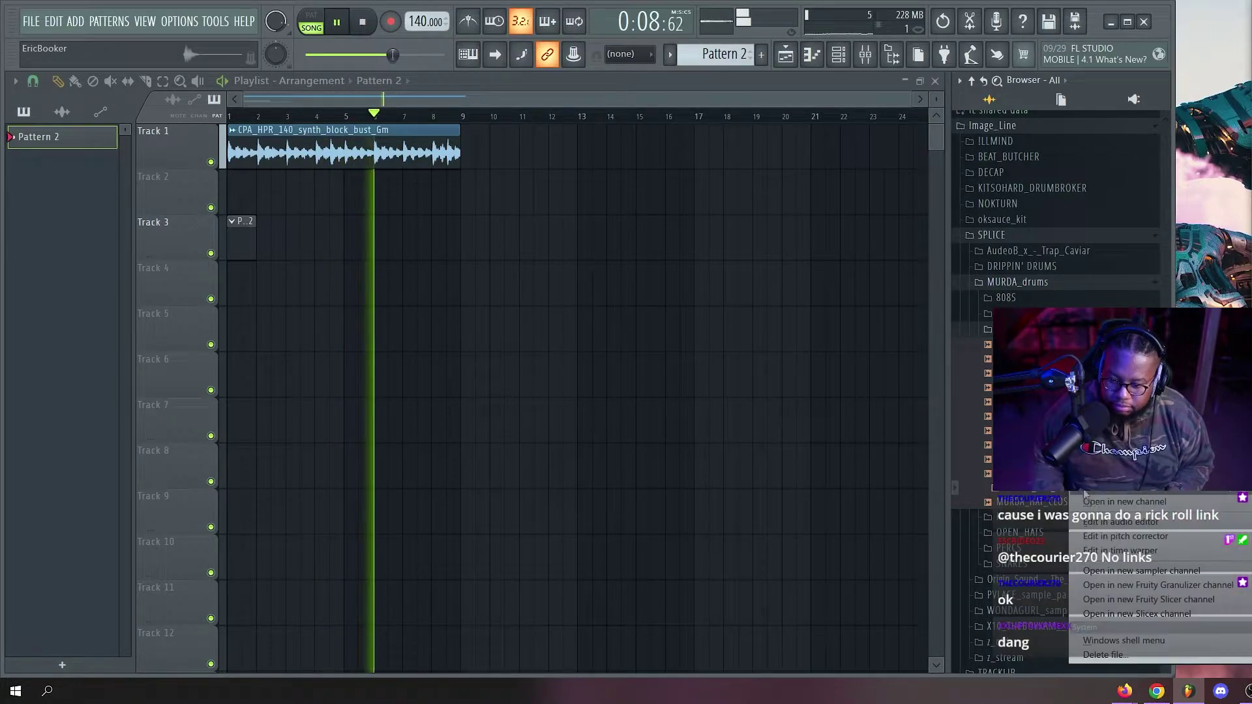
# Open the MURDA_HAT_CLOSED_TRAPHOUSE channel's piano roll in Pattern 2 and restart playback of the song.
pyautogui.doubleClick(236, 242)
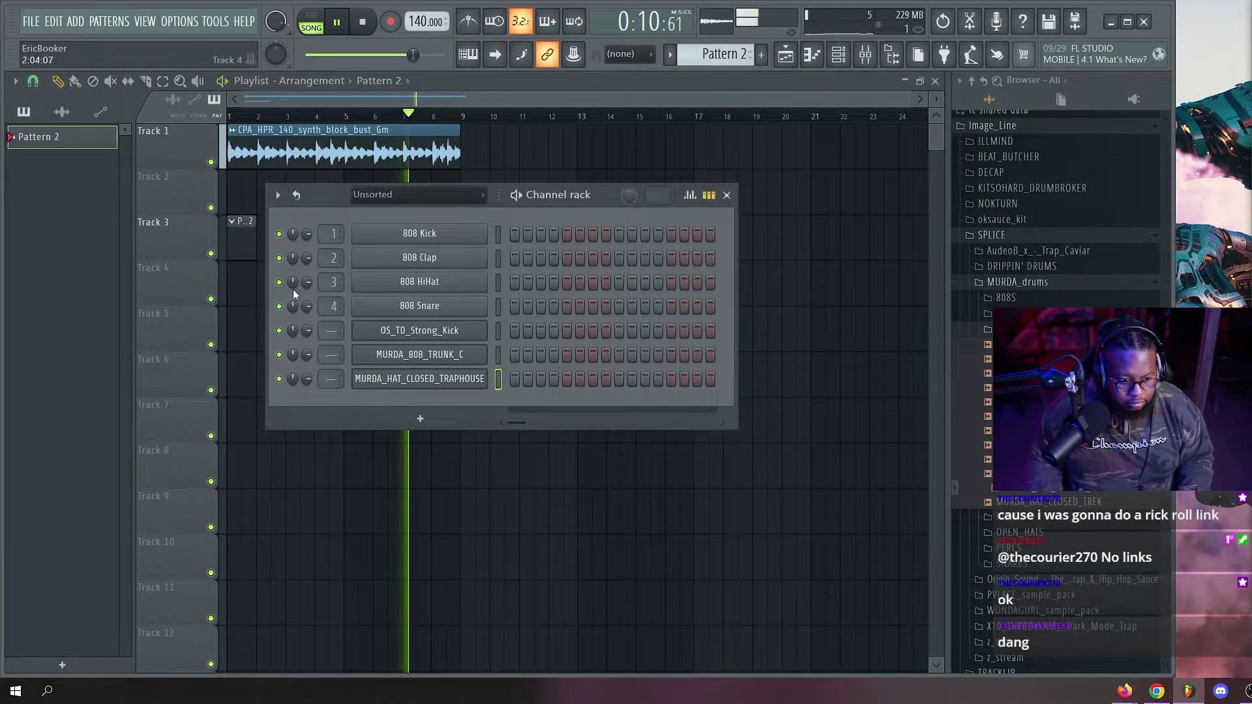
pyautogui.rightClick(488, 370)
pyautogui.click(516, 377)
pyautogui.press('space')
pyautogui.press('space')
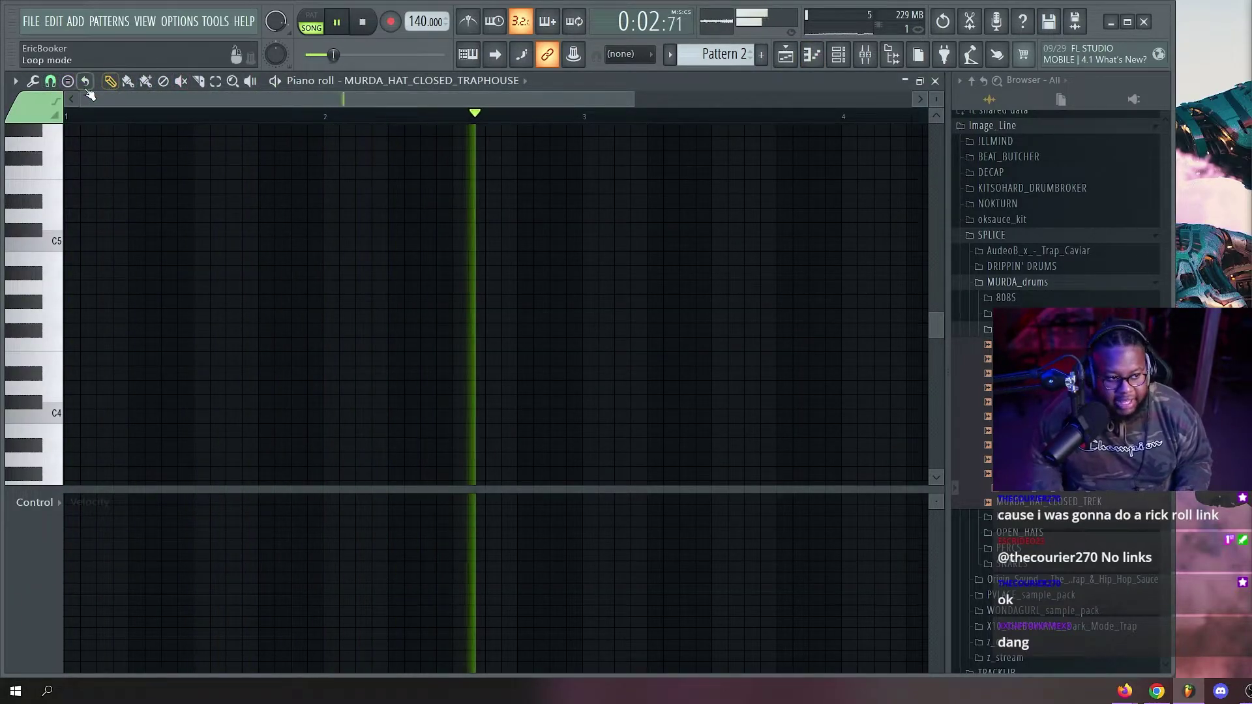
pyautogui.click(34, 82)
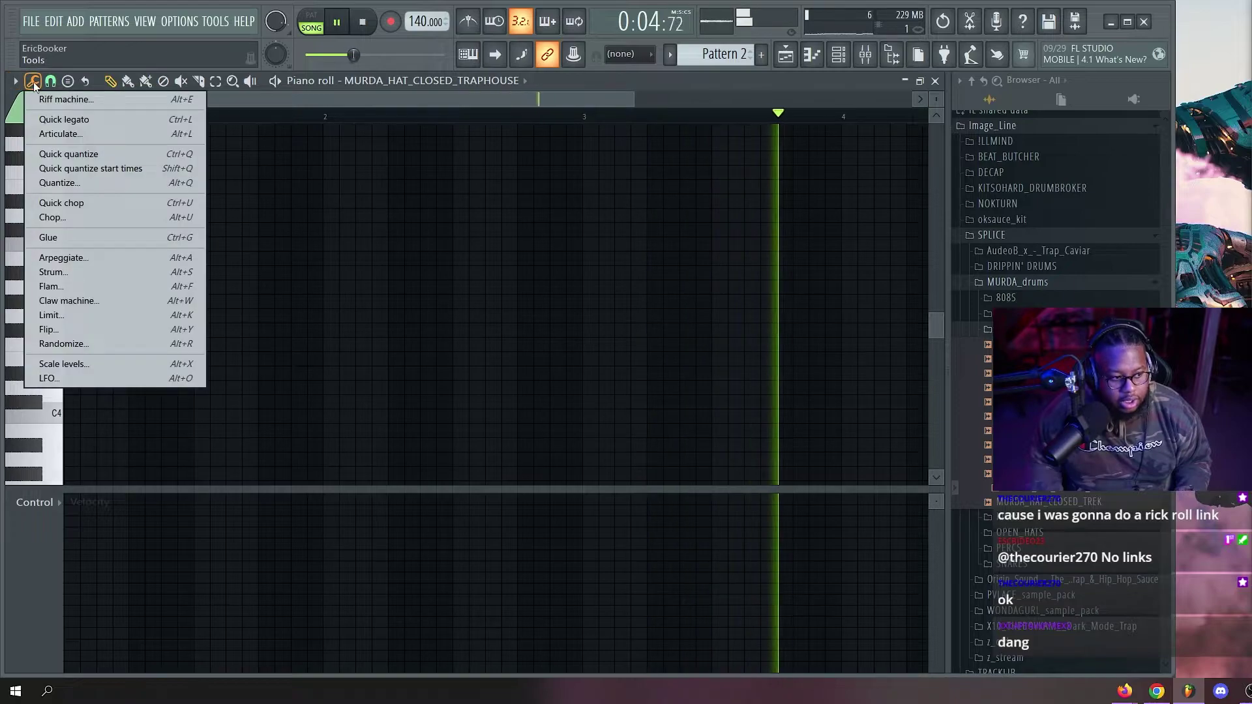
pyautogui.click(68, 81)
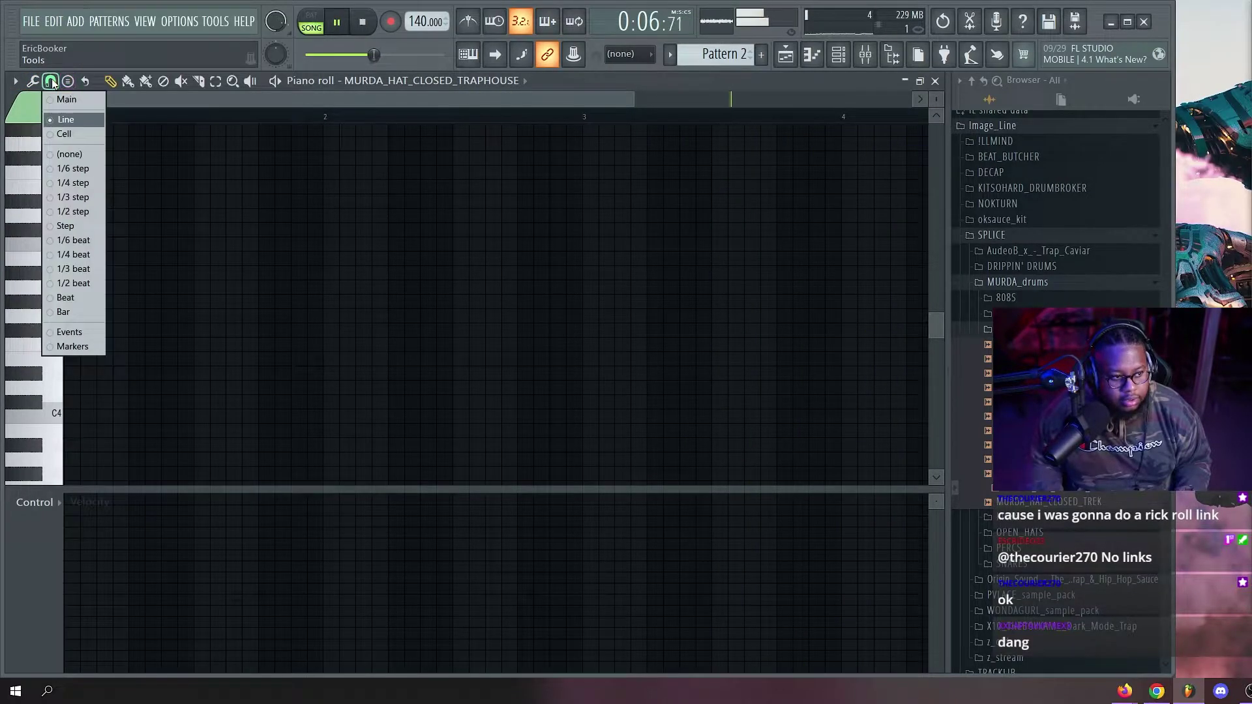
pyautogui.moveTo(36, 82)
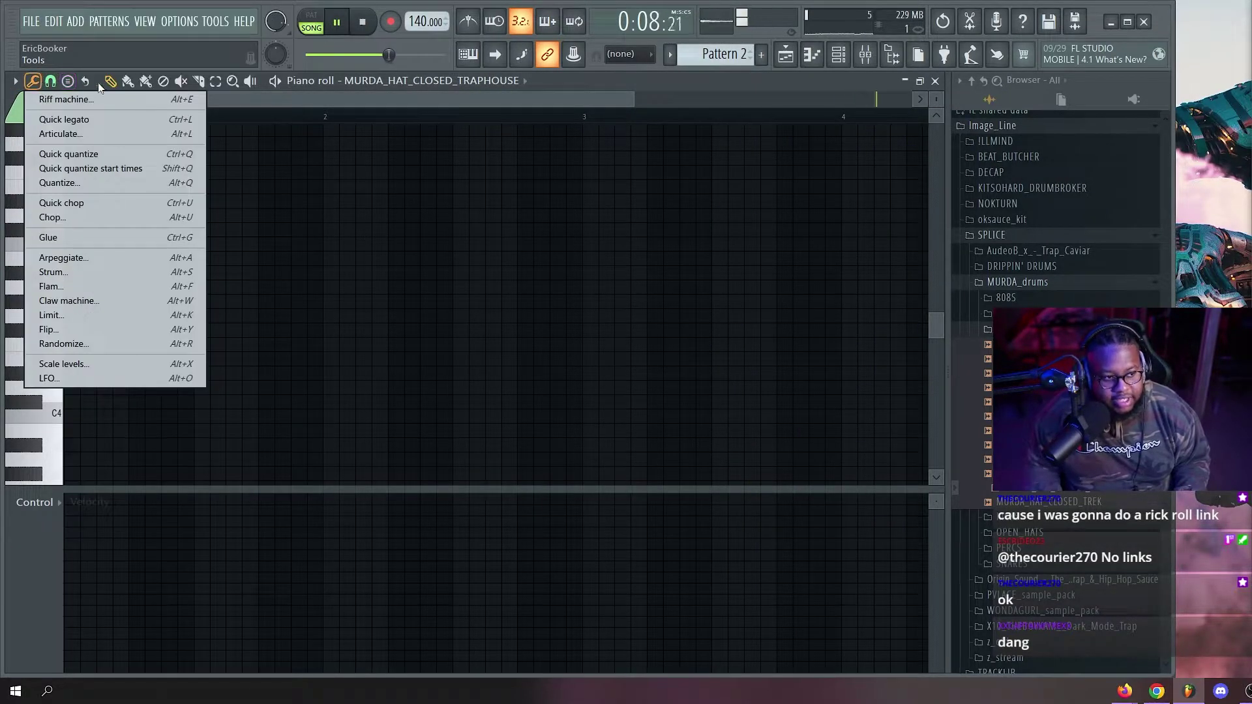
pyautogui.click(361, 23)
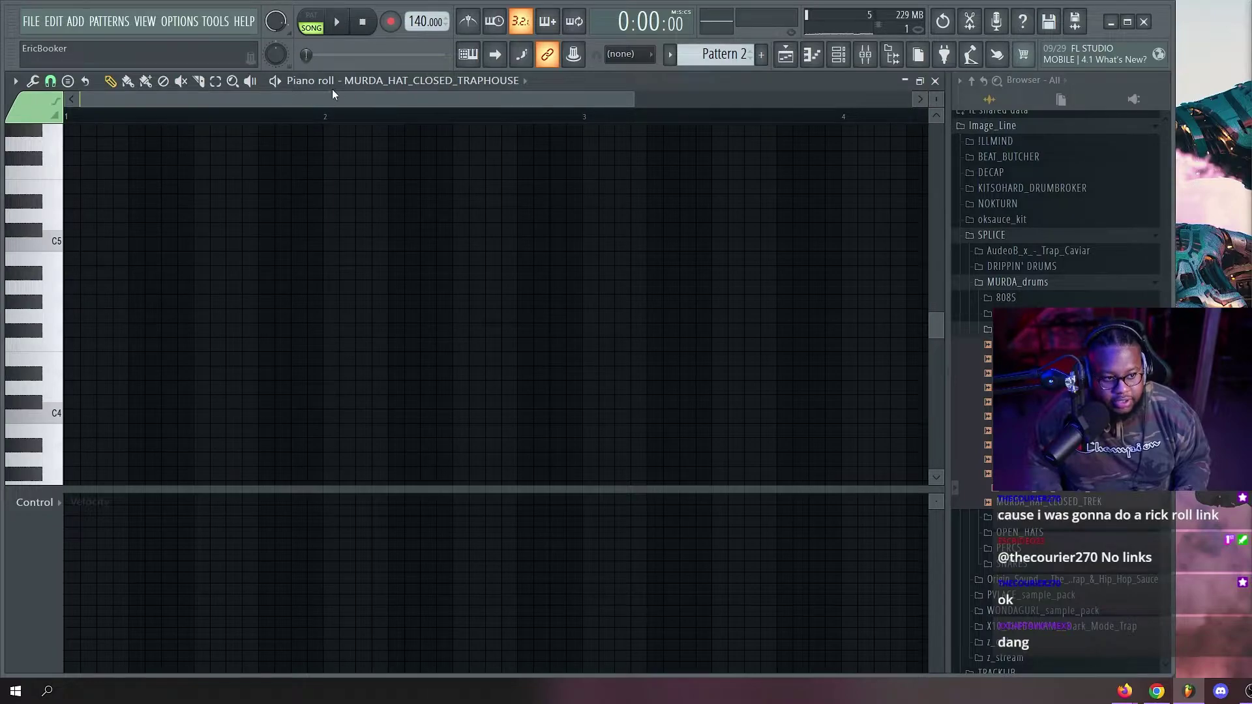
pyautogui.click(50, 82)
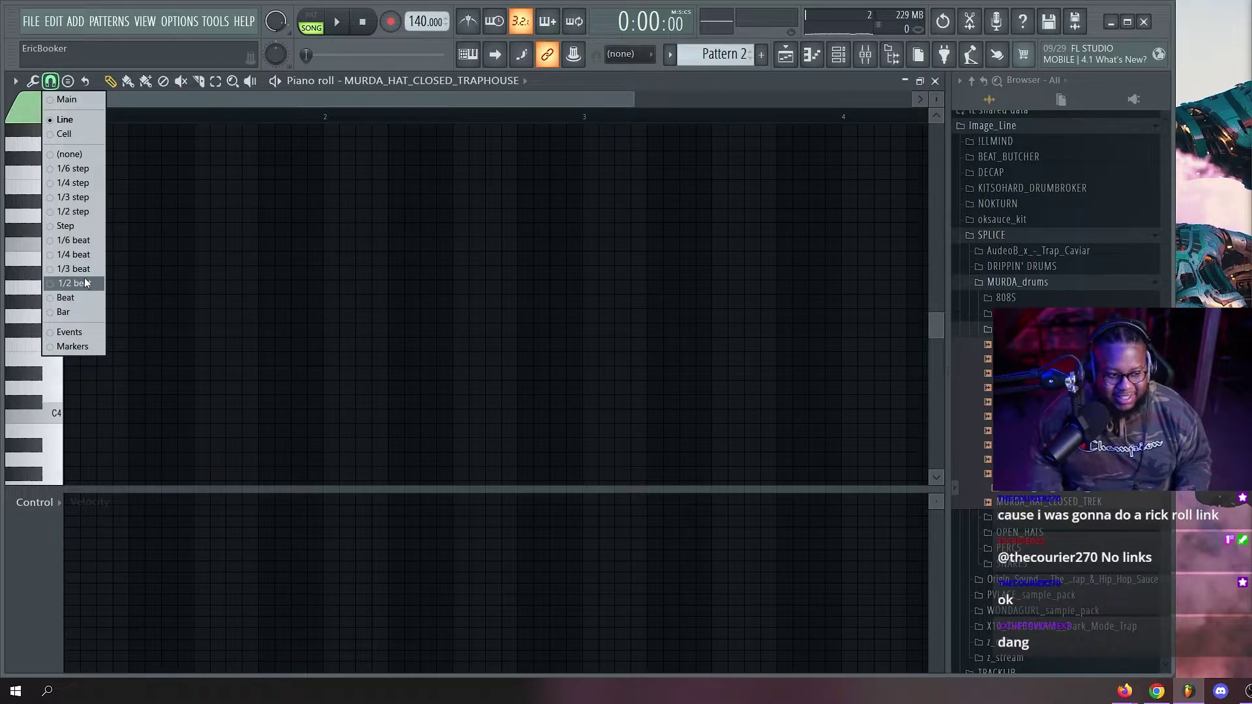
pyautogui.click(52, 83)
pyautogui.click(52, 83)
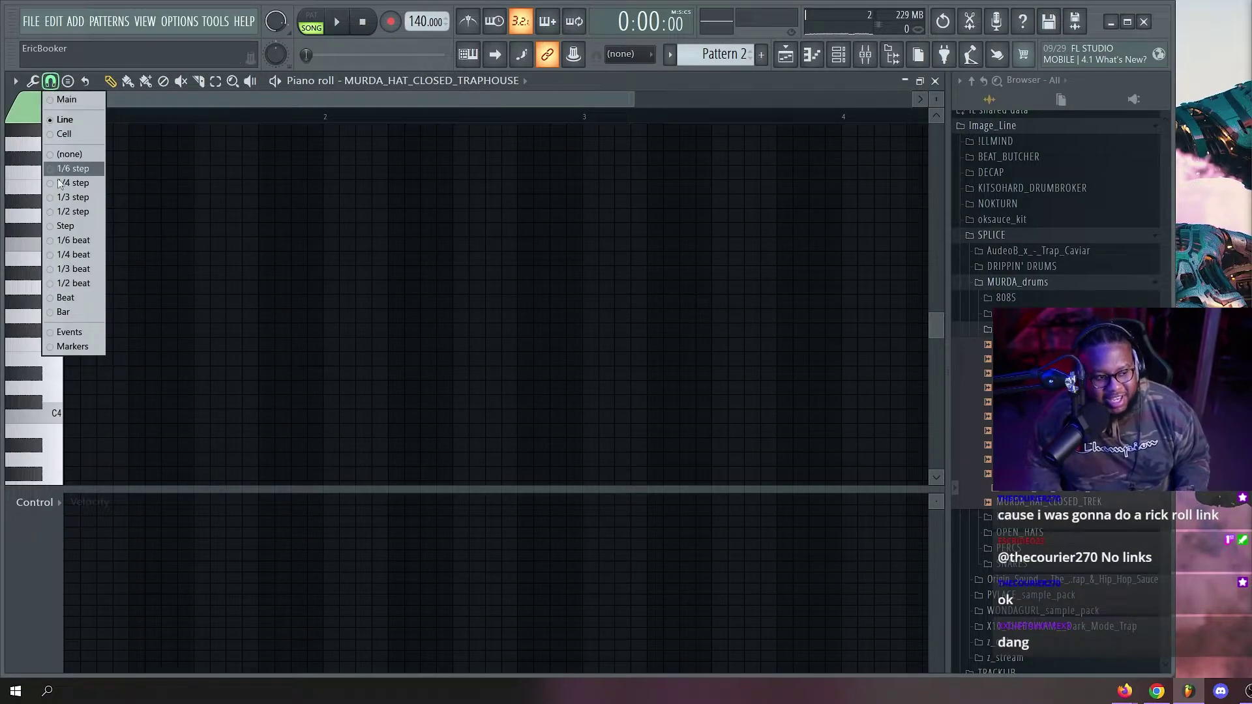
# Stamp a Fill each 2 steps run of hi-hat notes on C5 starting at bar 1.
pyautogui.click(67, 81)
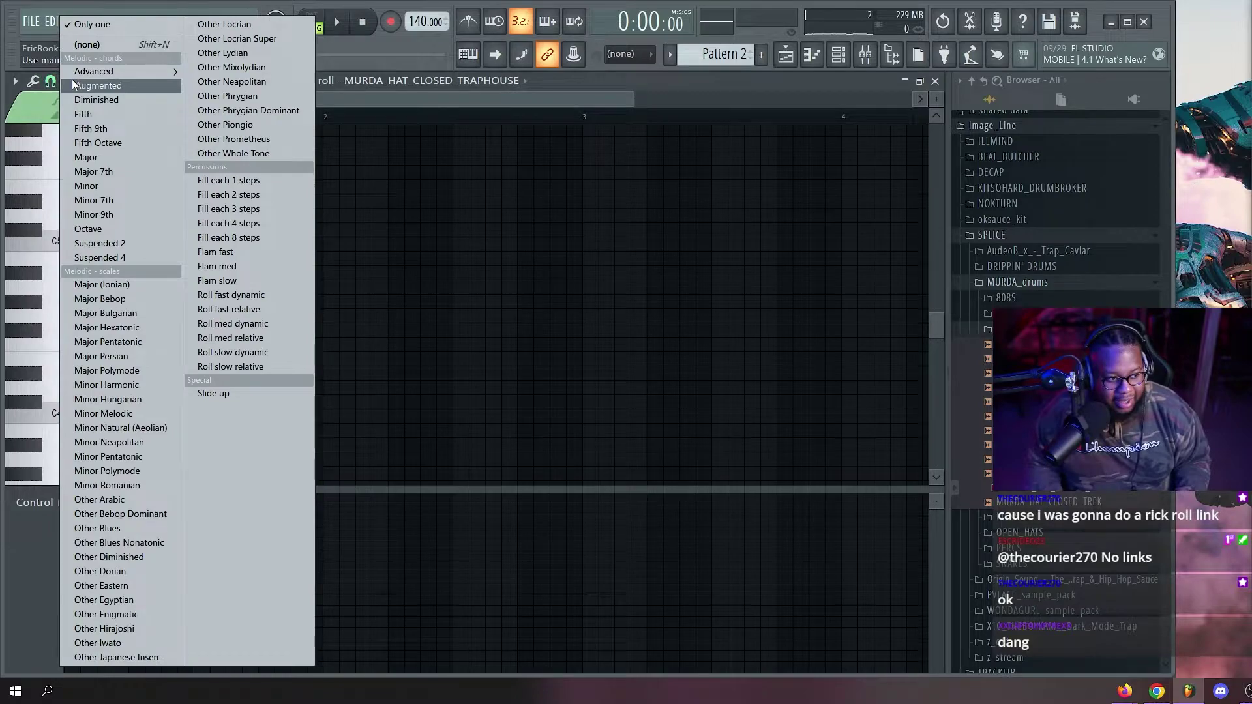
pyautogui.click(223, 210)
pyautogui.click(71, 272)
pyautogui.moveTo(5, 261); pyautogui.dragTo(44, 242)
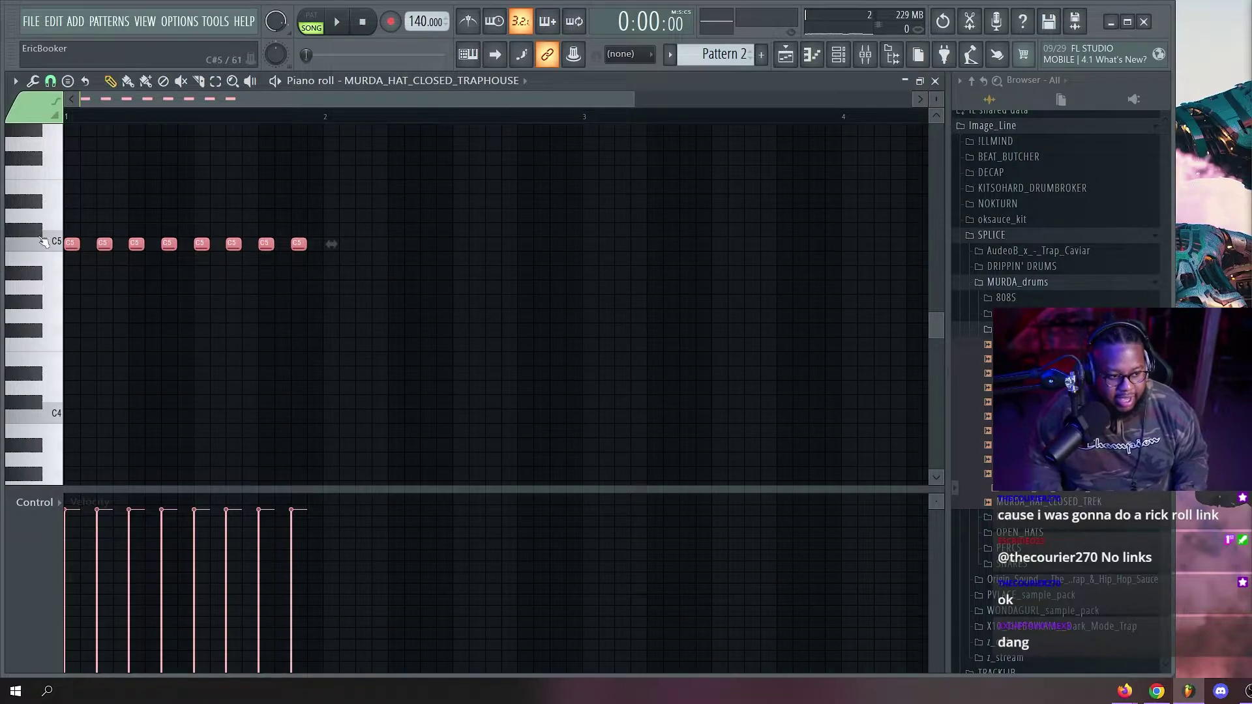
# Duplicate the one-bar run of hi-hat notes twice to fill bars 2 and 3.
pyautogui.scroll(3, 137, 129)
pyautogui.scroll(5, 193, 196)
pyautogui.scroll(-2, 208, 130)
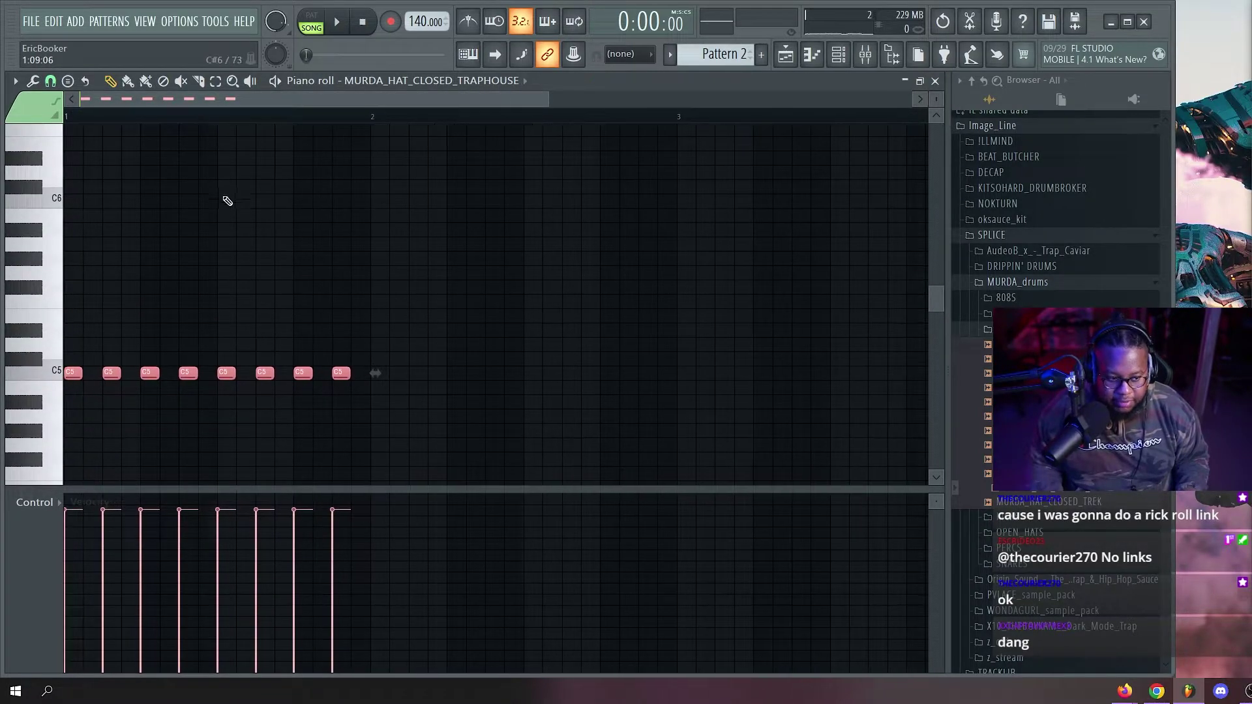
pyautogui.scroll(-3, 233, 253)
pyautogui.hotkey('ctrl', 'b')
pyautogui.hotkey('ctrl', 'b')
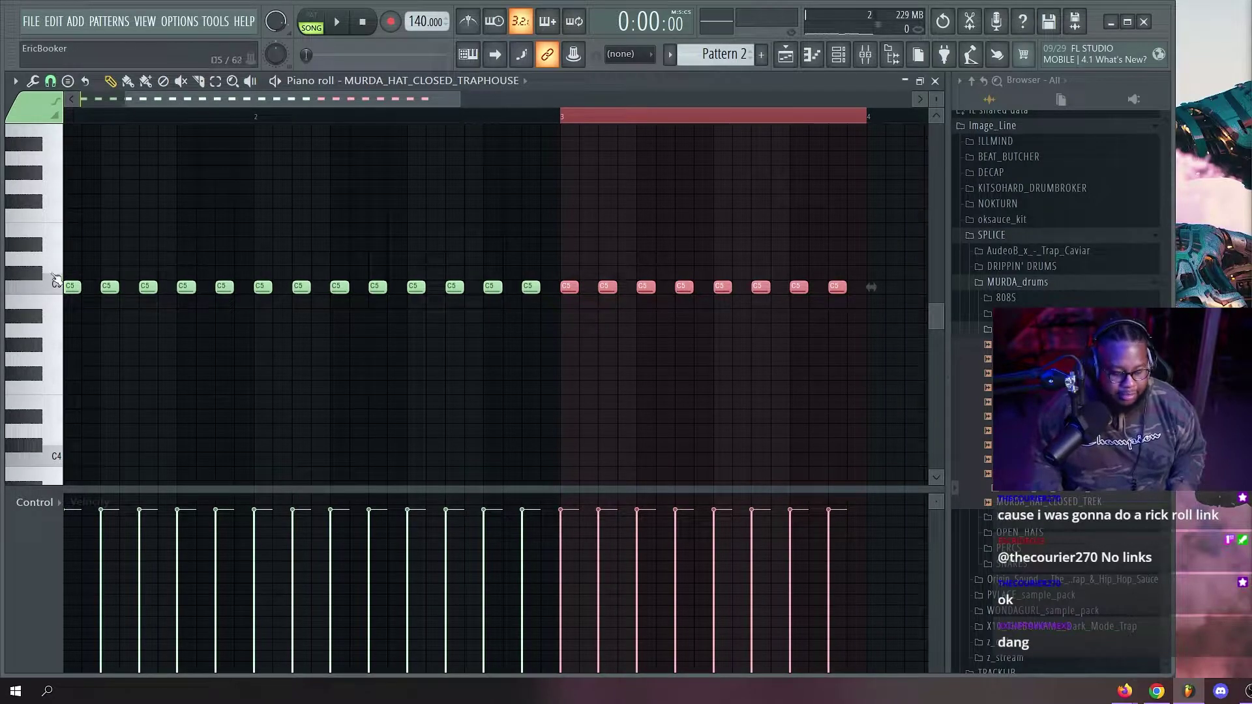
# Nudge all the hi-hat notes slightly late off the grid, and clear the note and time selection.
pyautogui.hotkey('ctrl', 'a')
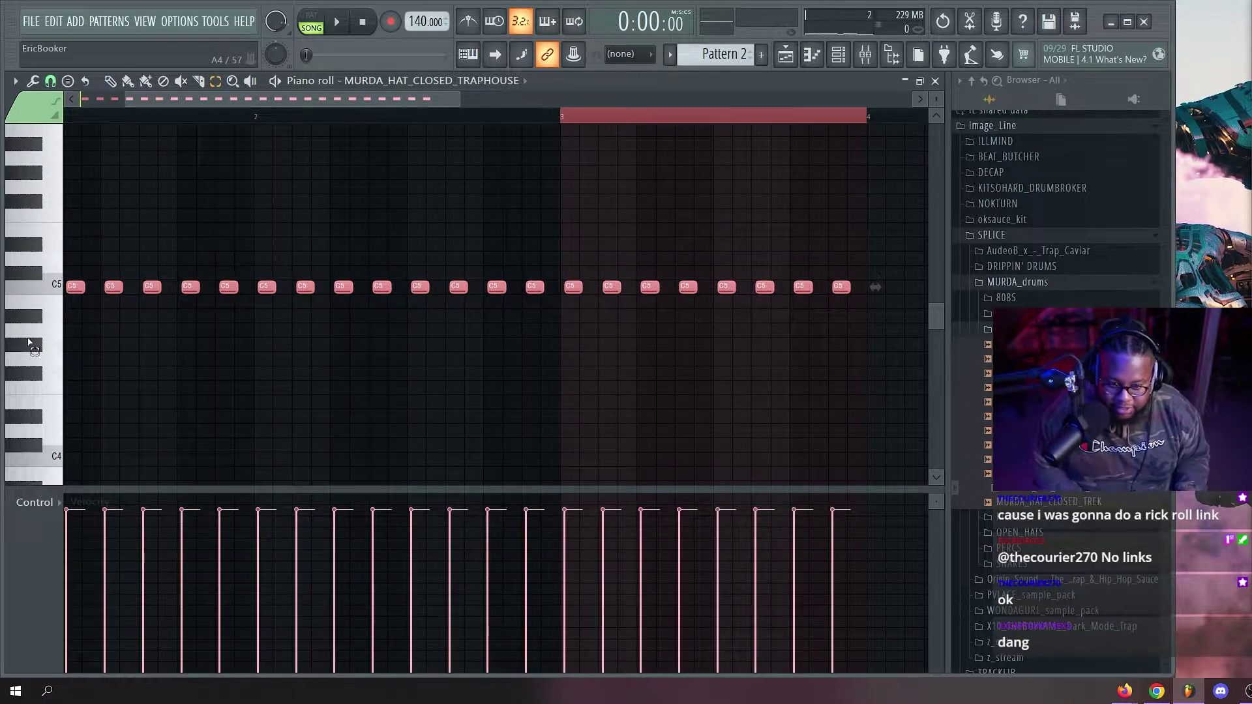
pyautogui.hotkey('shift', 'Left')
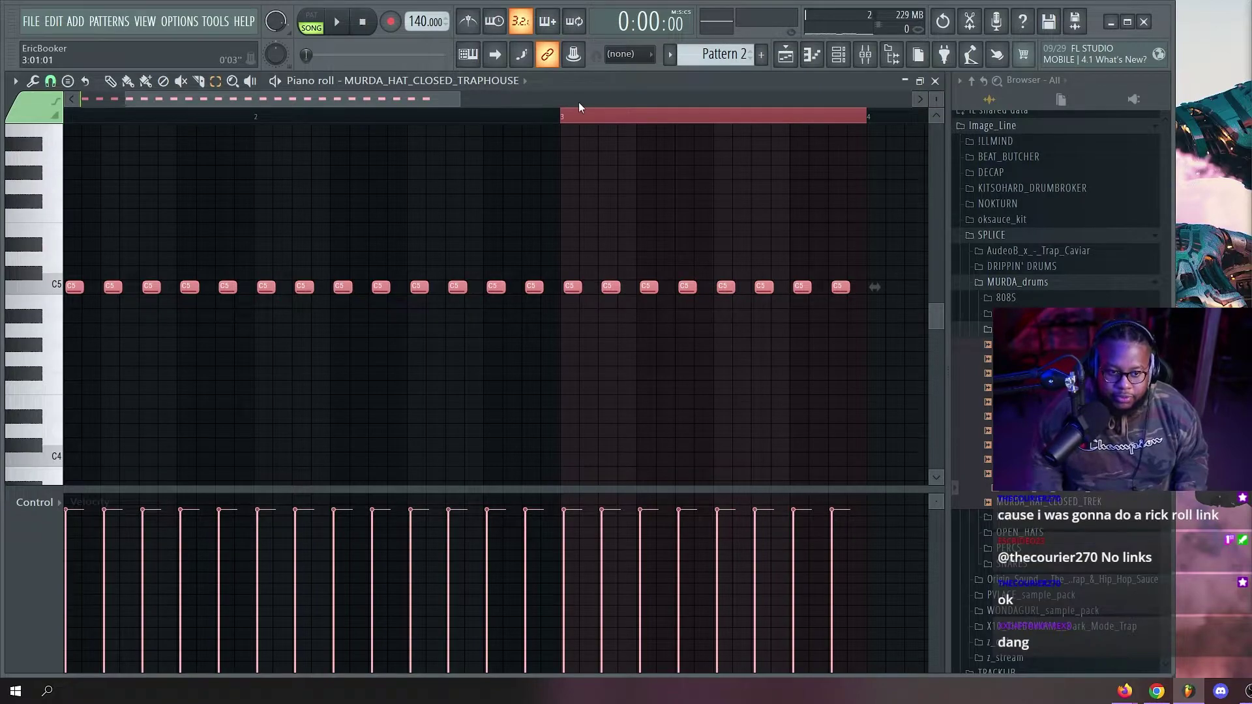
pyautogui.keyDown('ctrl'); pyautogui.click(572, 116); pyautogui.keyUp('ctrl')
pyautogui.scroll(-3, 418, 116)
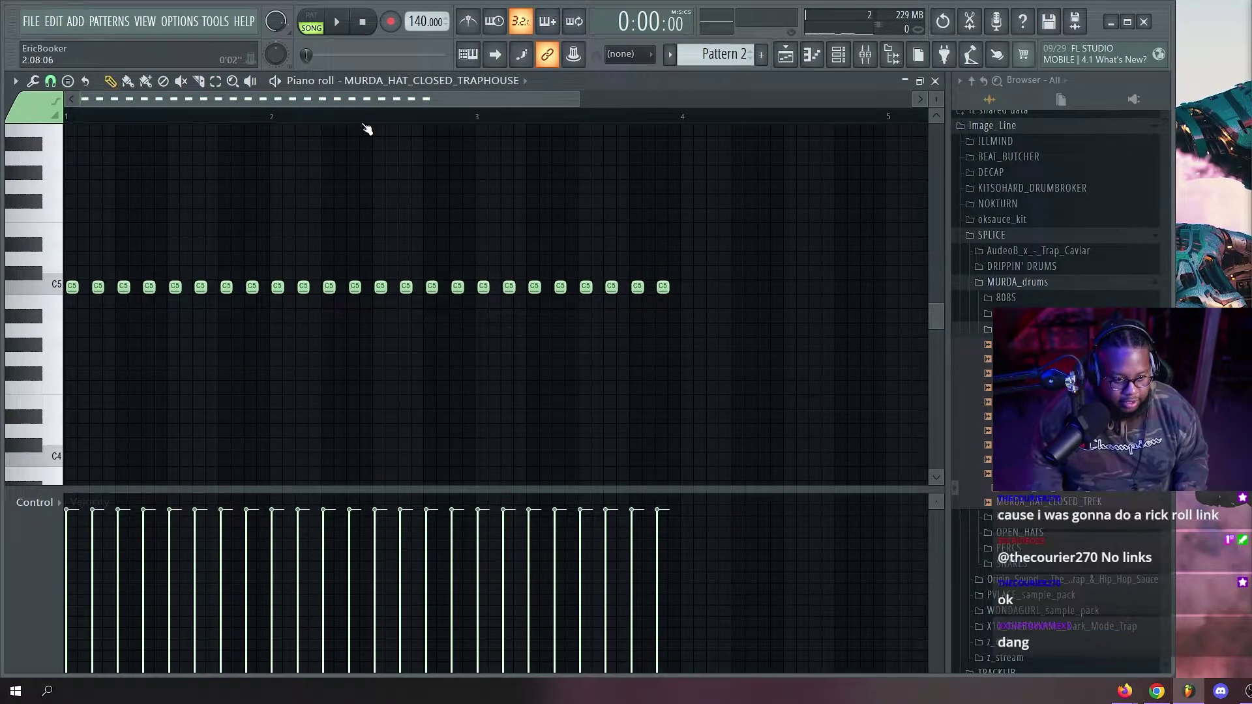
# Preview the hi-hats against the synth loop, and place a second Pattern 2 clip on Track 3 at bar 5.
pyautogui.scroll(2, 367, 129)
pyautogui.press('space')
pyautogui.press('F6')
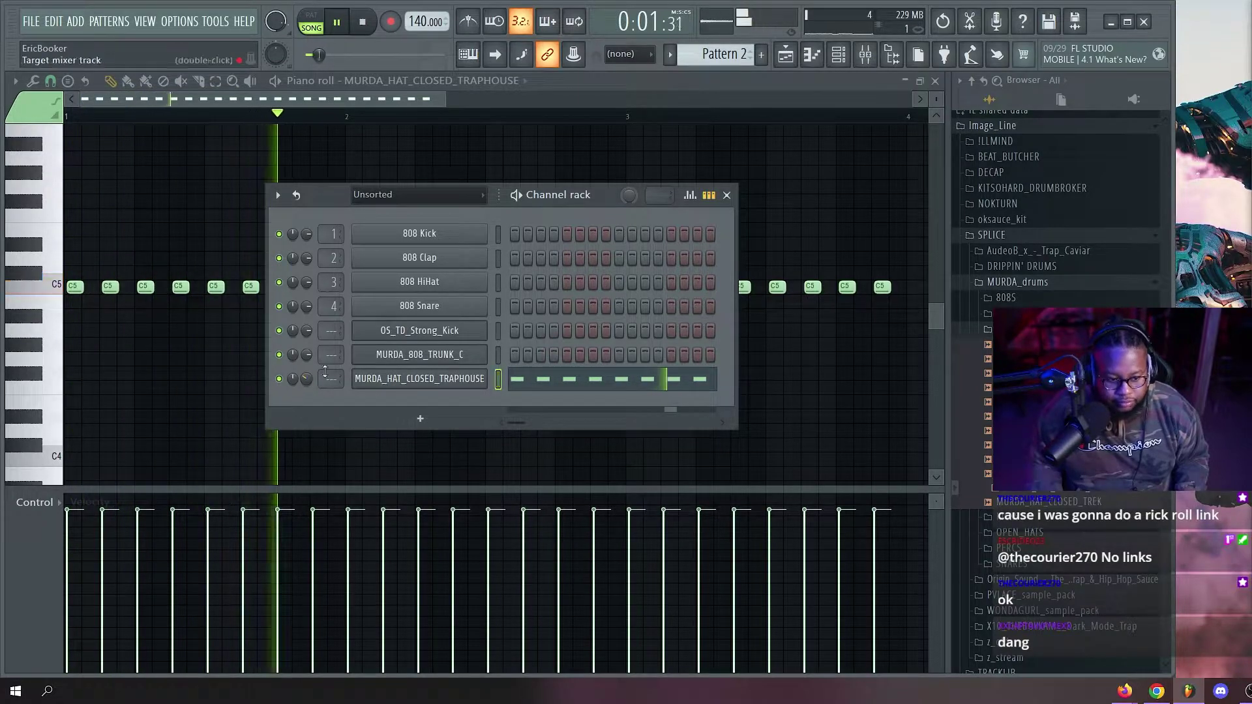
pyautogui.press('space')
pyautogui.press('F6')
pyautogui.scroll(-2, 419, 299)
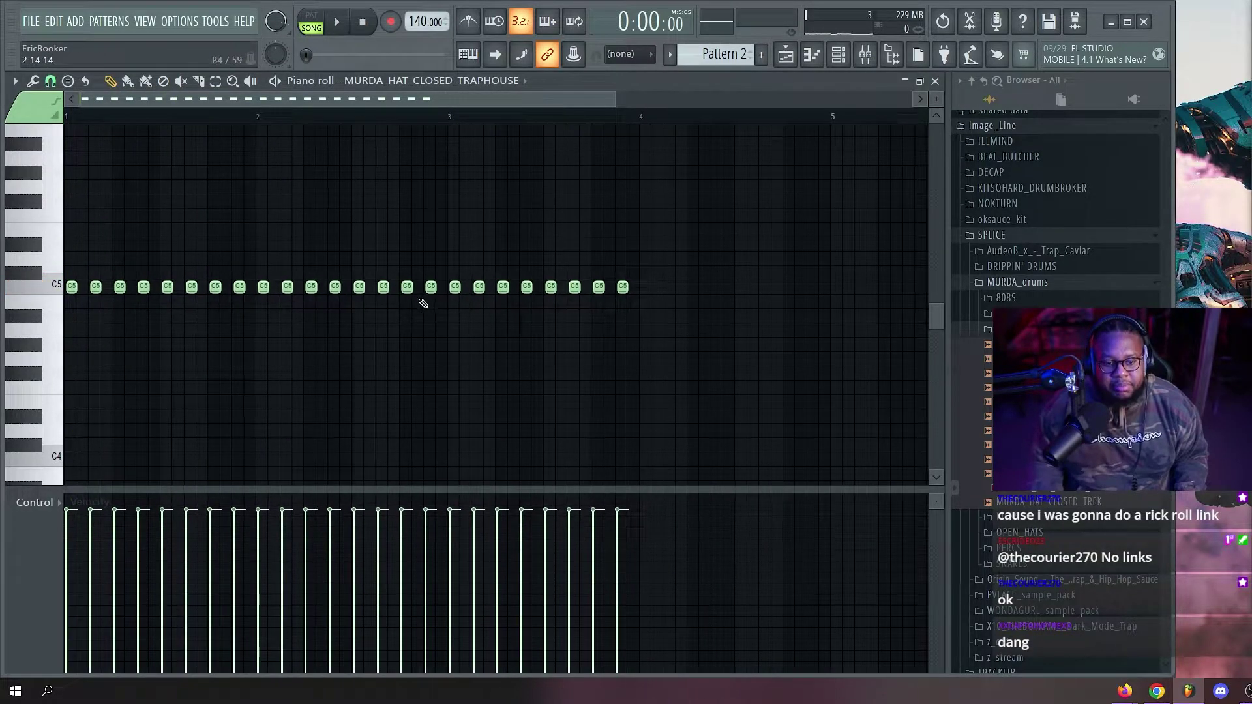
pyautogui.press('F5')
pyautogui.moveTo(374, 241); pyautogui.dragTo(344, 241)
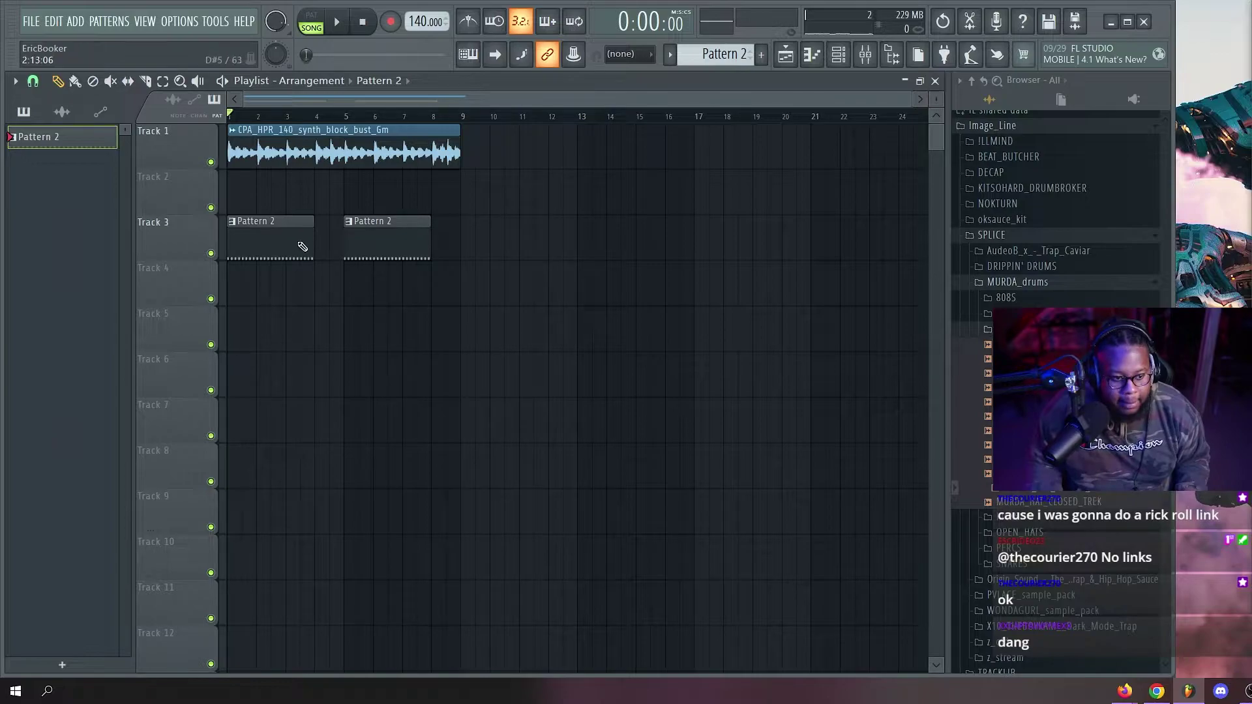
# Copy one bar of hi-hat notes to bar 4 on C5, and restore the note deleted by mistake.
pyautogui.press('F7')
pyautogui.scroll(-3, 339, 122)
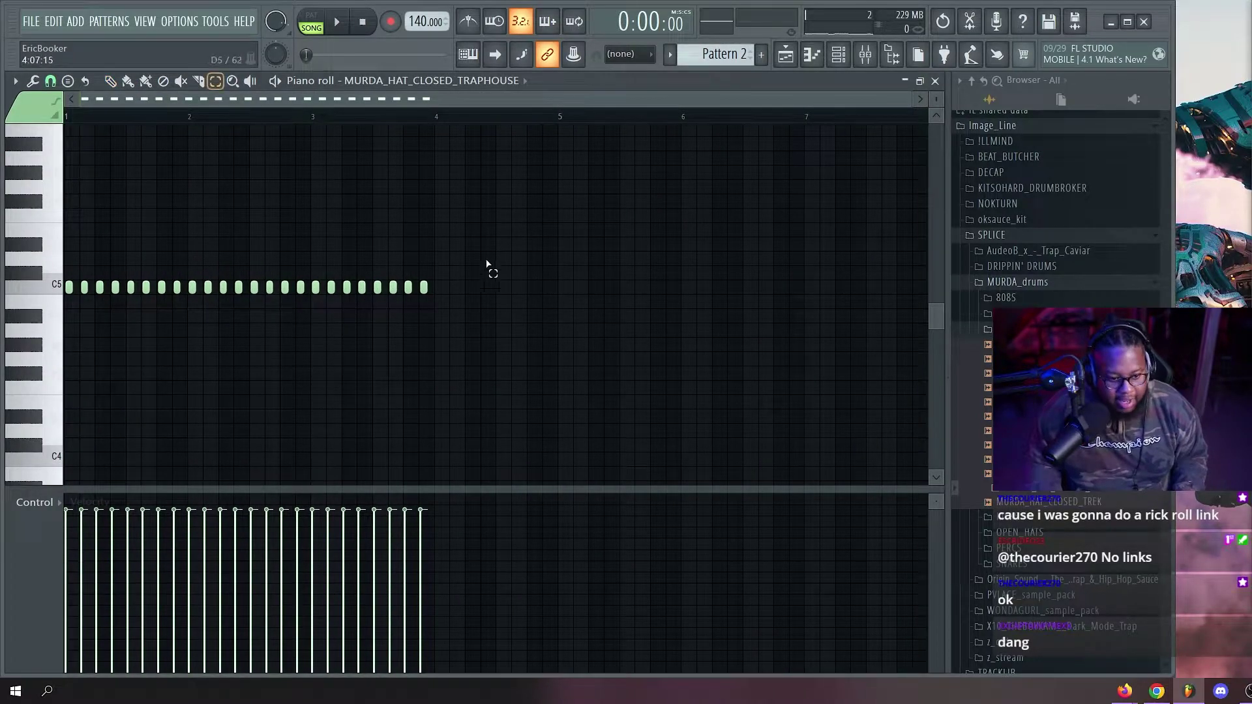
pyautogui.moveTo(487, 264)
pyautogui.mouseDown()
pyautogui.moveTo(318, 301)
pyautogui.moveTo(451, 291)
pyautogui.moveTo(438, 290)
pyautogui.mouseUp()
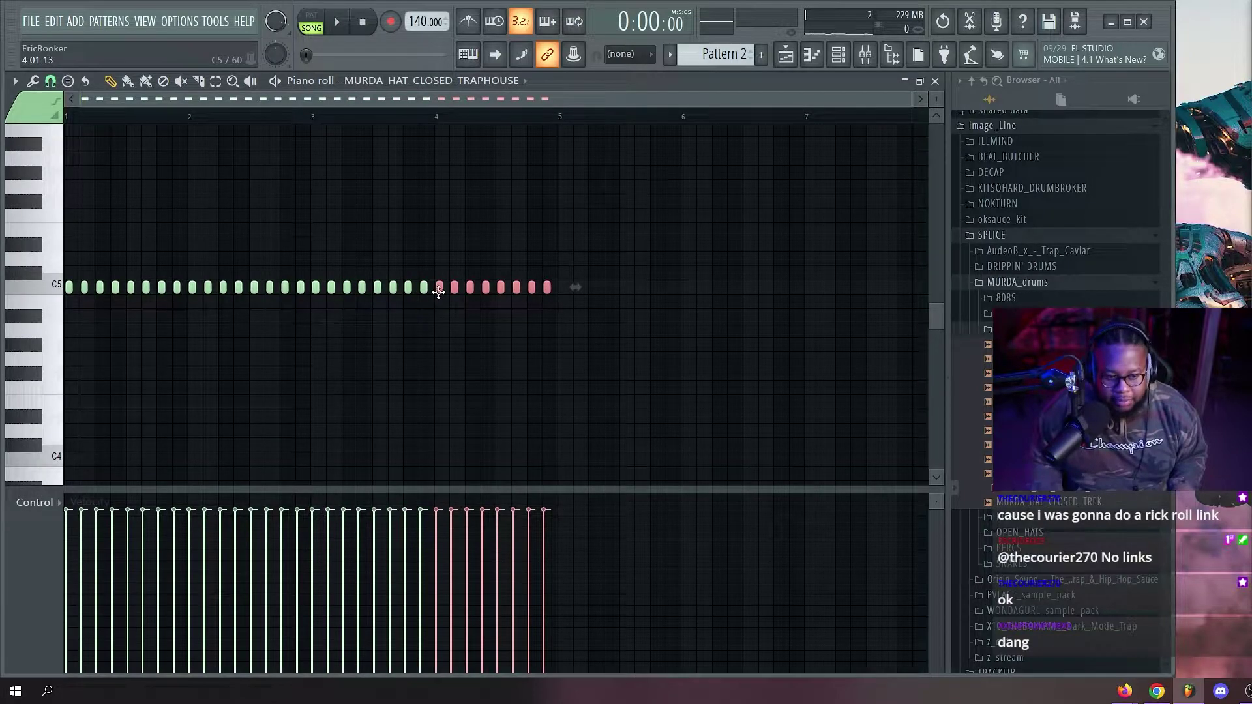
pyautogui.click(454, 331)
pyautogui.rightClick(453, 331)
pyautogui.rightClick(317, 288)
pyautogui.hotkey('ctrl', 'z')
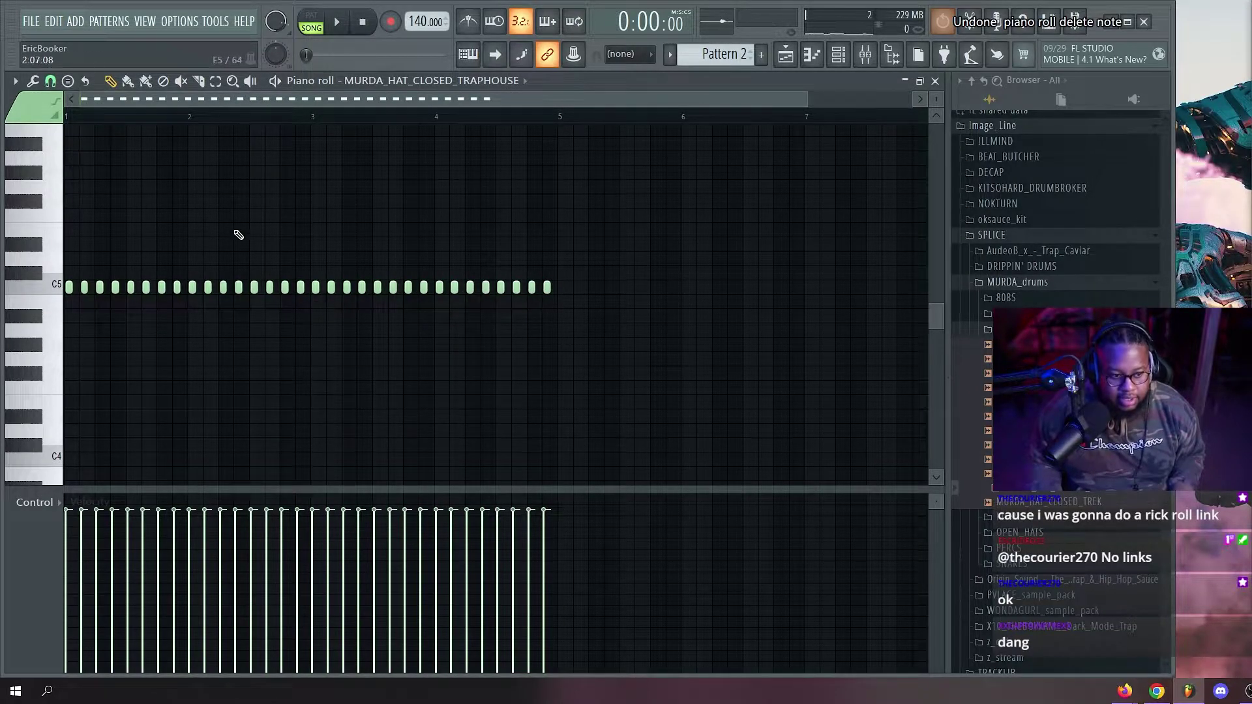
# Play the arrangement to hear the two Pattern 2 hi-hat clips under the synth loop.
pyautogui.press('F5')
pyautogui.scroll(3, 336, 187)
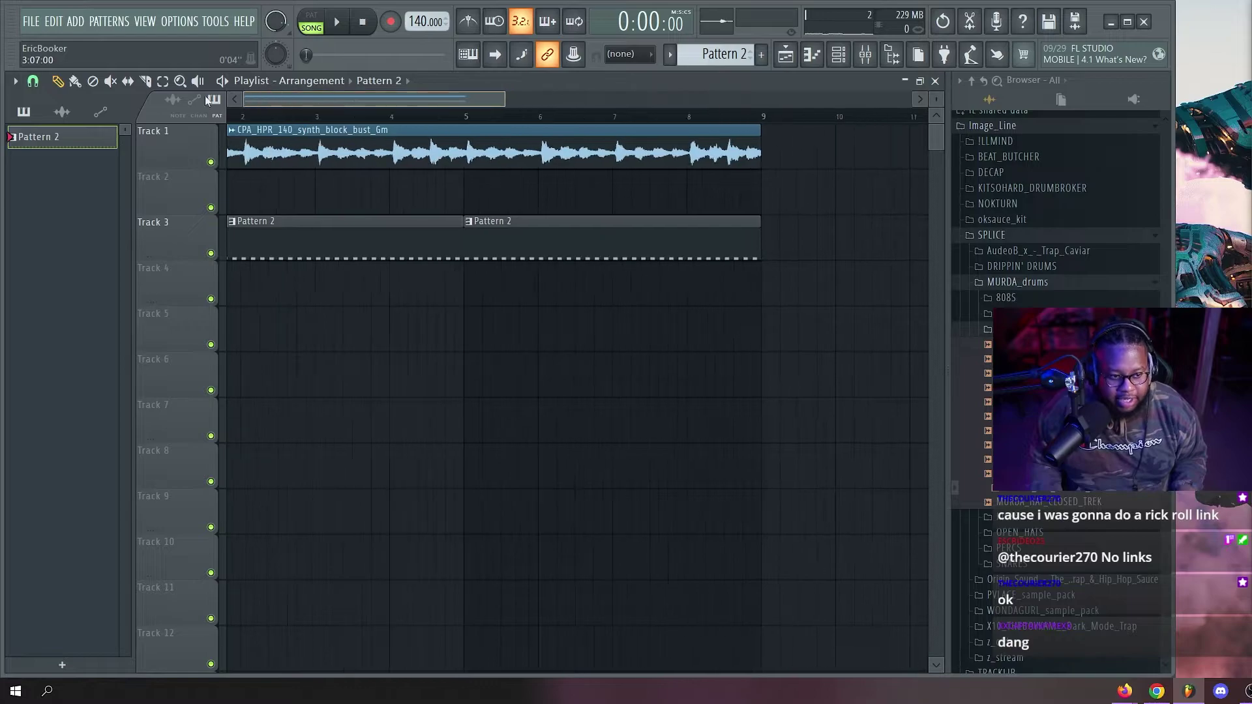
pyautogui.press('space')
# Stop playback and audition several kick samples from the kick folder of MURDA_drums.
pyautogui.click(1008, 330)
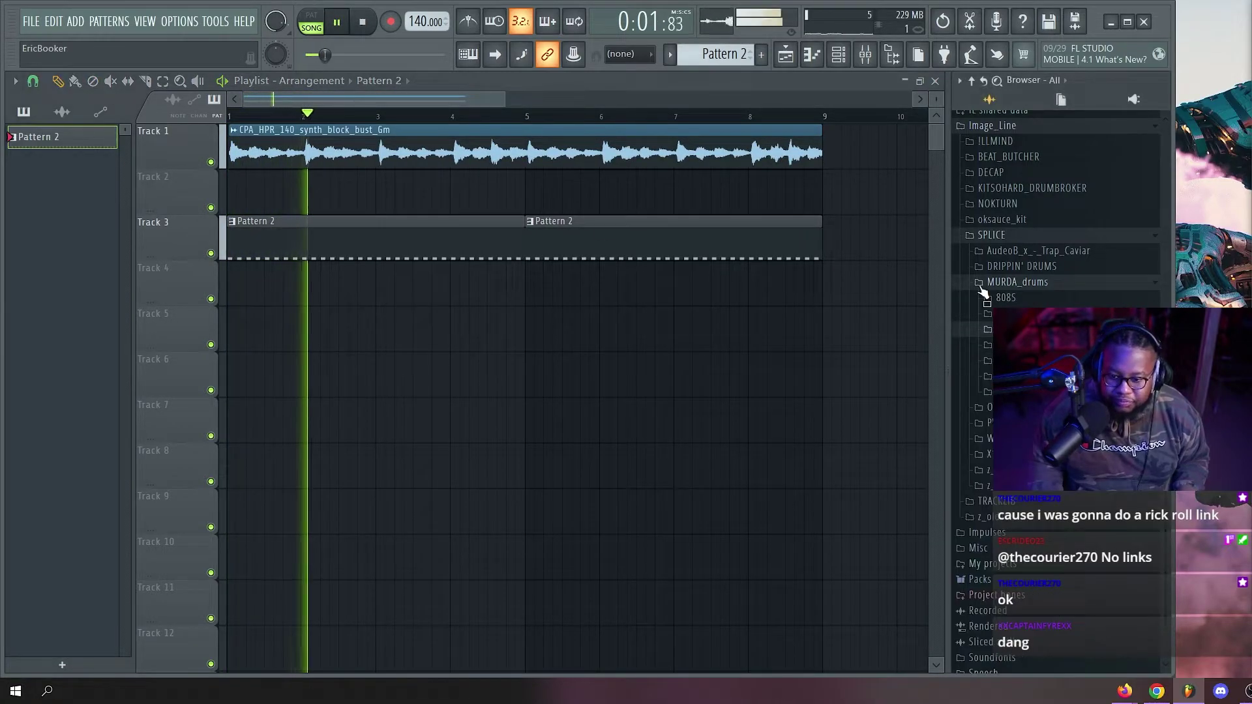
pyautogui.click(1017, 345)
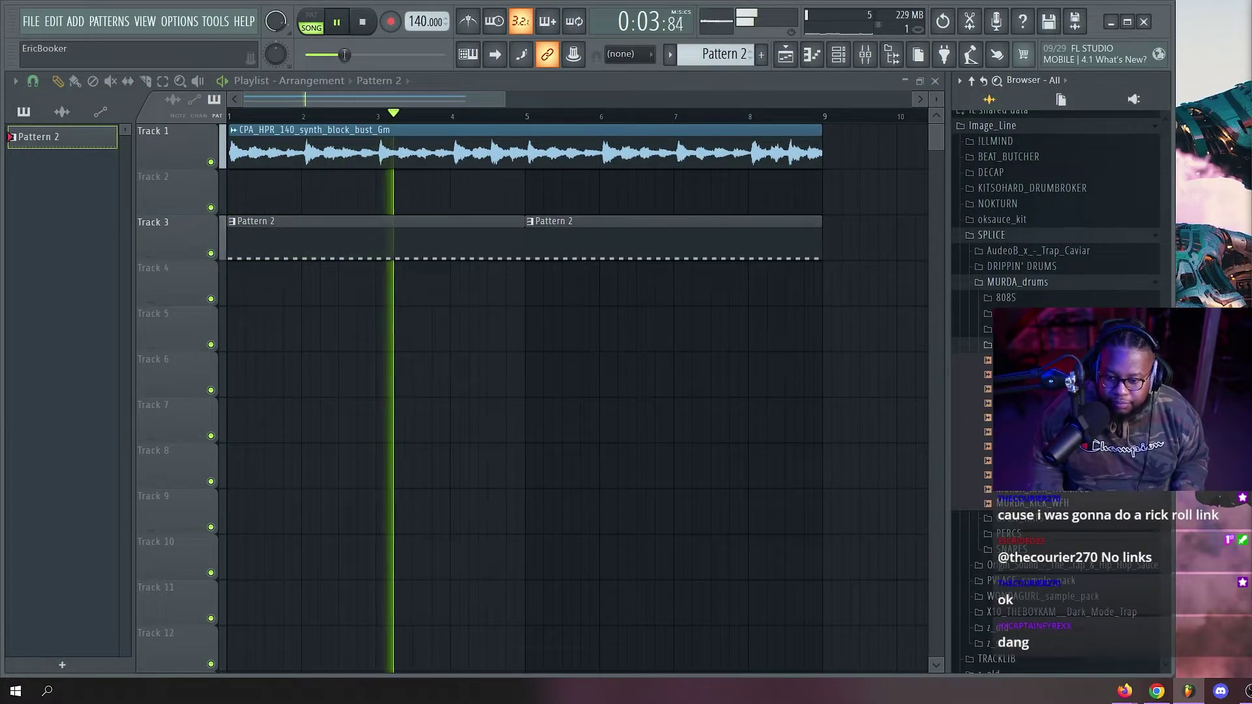
pyautogui.press('space')
pyautogui.click(1031, 432)
pyautogui.press('Up')
pyautogui.press('Up')
pyautogui.press('Up')
pyautogui.press('Up')
pyautogui.press('Up')
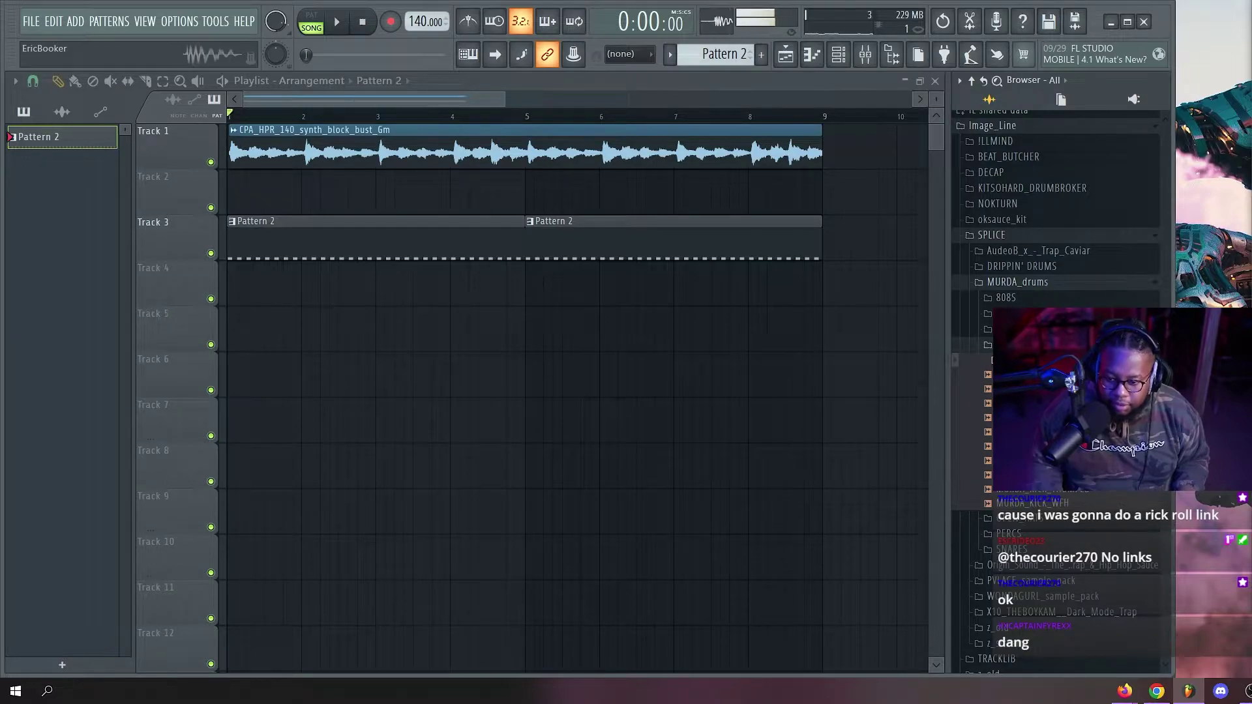
pyautogui.scroll(-3, 302, 120)
pyautogui.scroll(4, 335, 103)
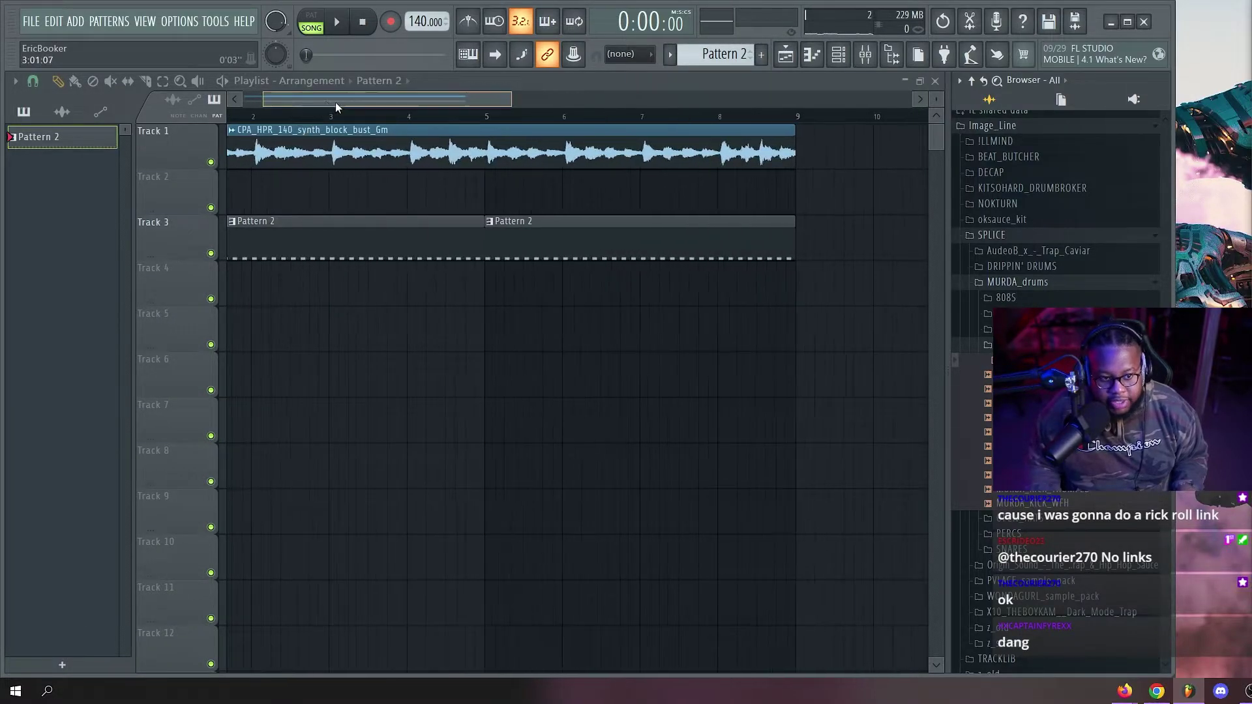
pyautogui.scroll(2, 277, 124)
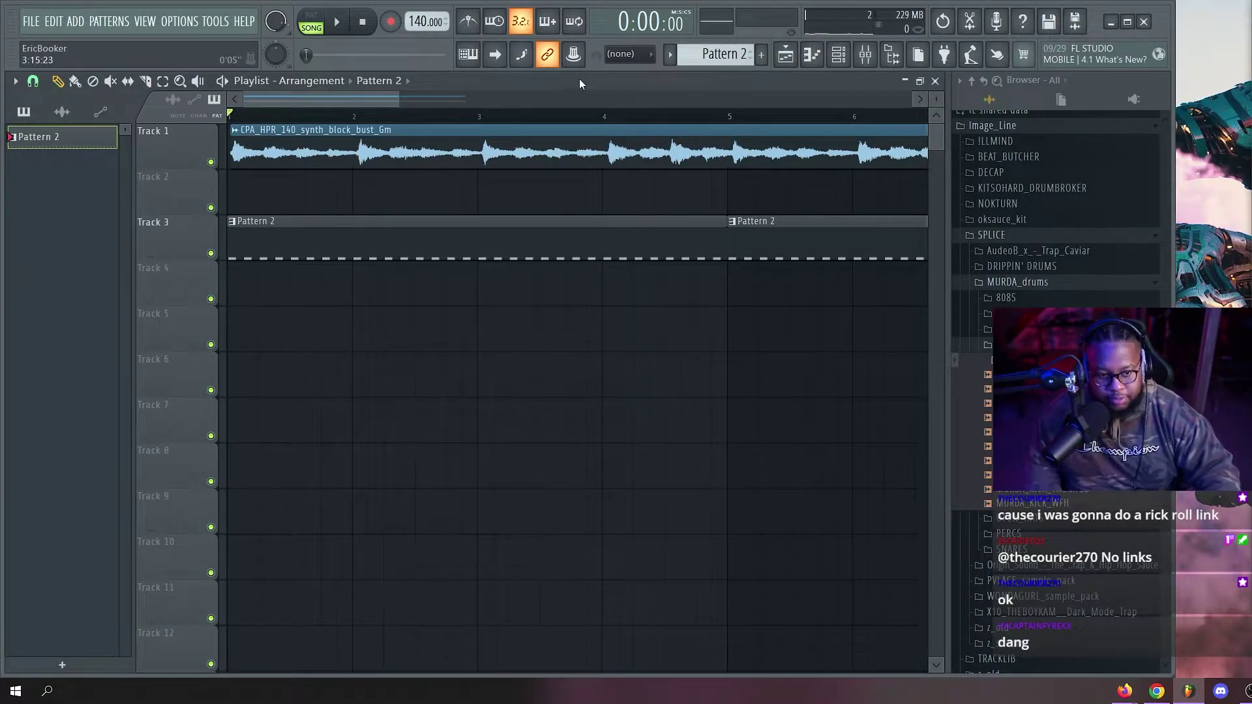
pyautogui.scroll(-4, 531, 120)
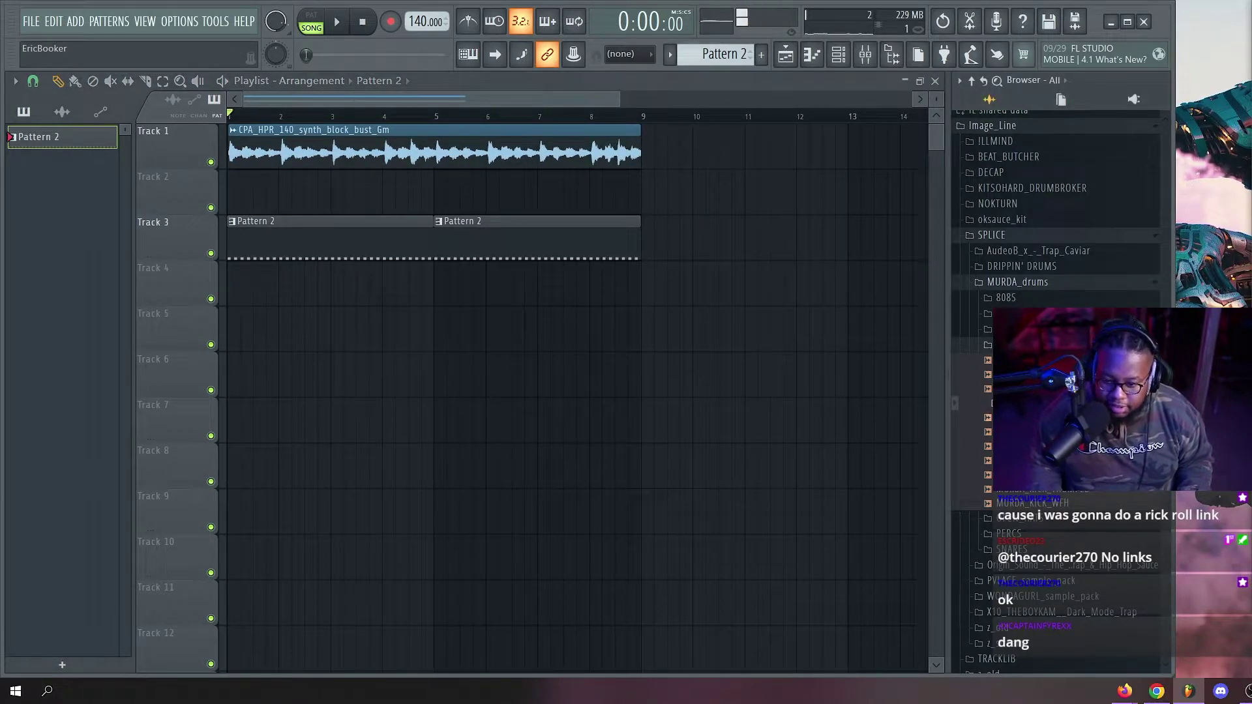
# Audition MURDA_KICK_TATTOO and load it in a new sampler channel.
pyautogui.click(1067, 461)
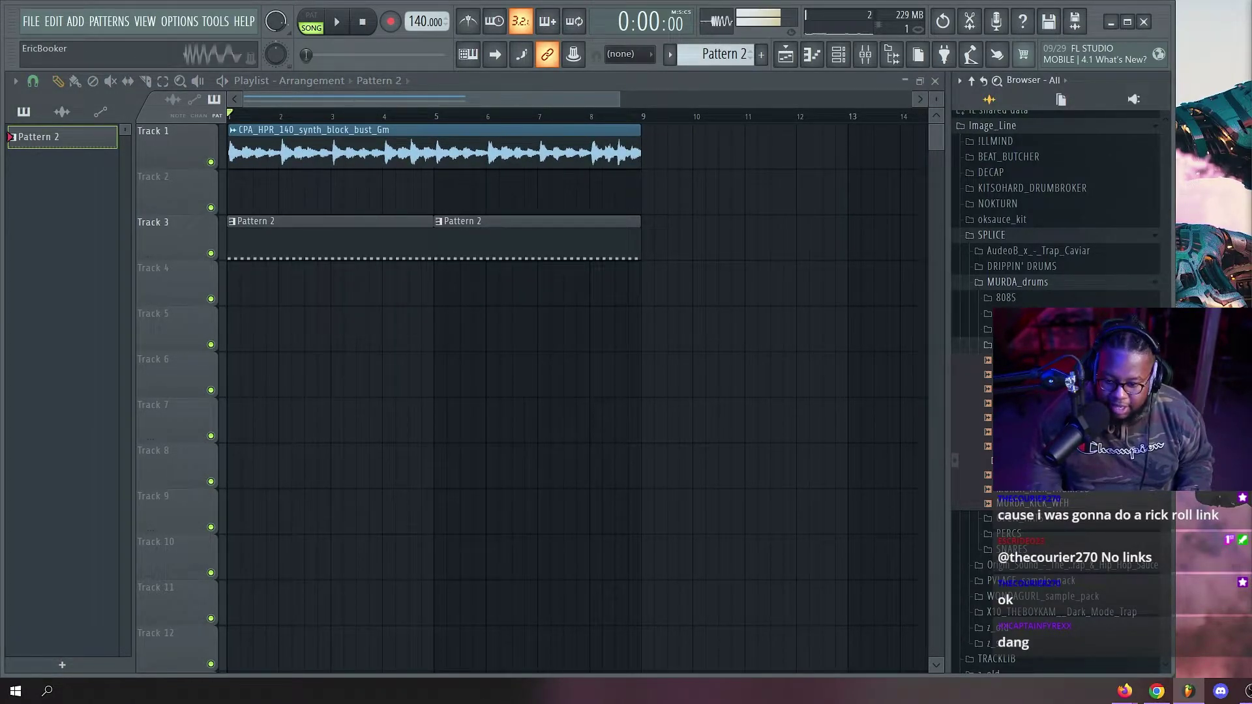
pyautogui.click(1067, 461)
pyautogui.rightClick(1067, 460)
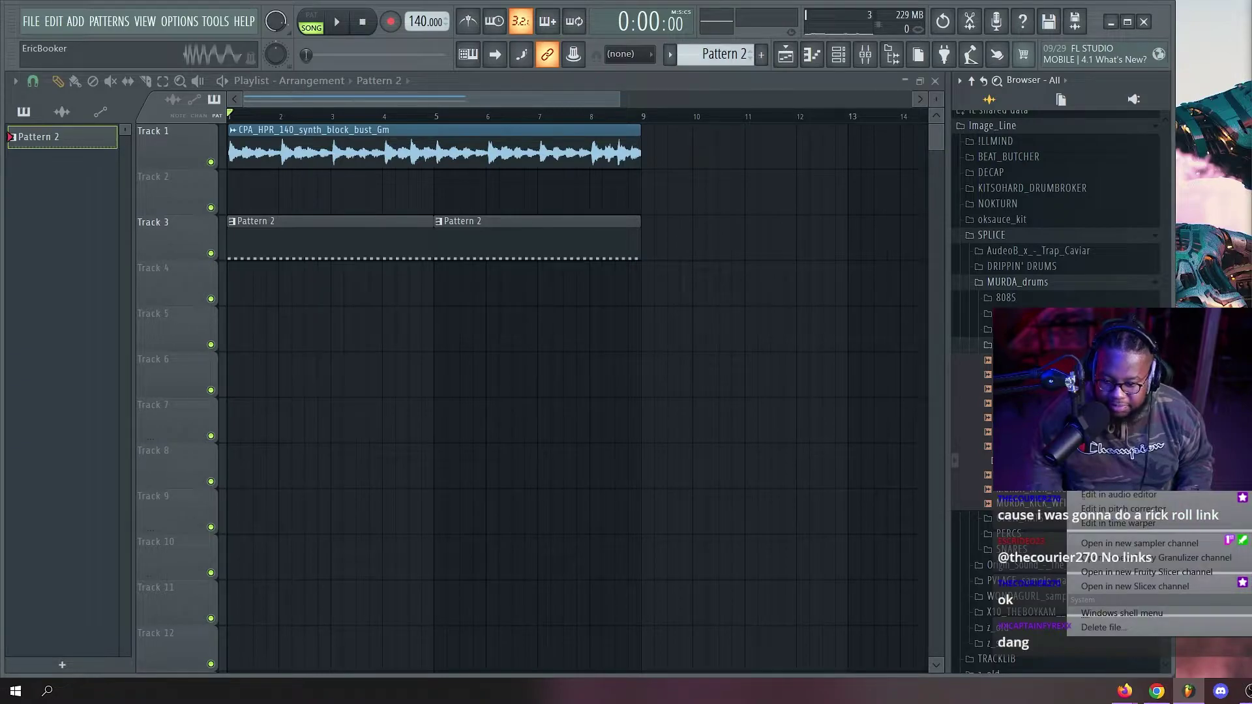
pyautogui.click(1140, 544)
# Create Pattern 3 with a clip on Track 4 at bar 1, and open the MURDA_KICK_TATTOO channel's piano roll.
pyautogui.press('F4')
pyautogui.press('Return')
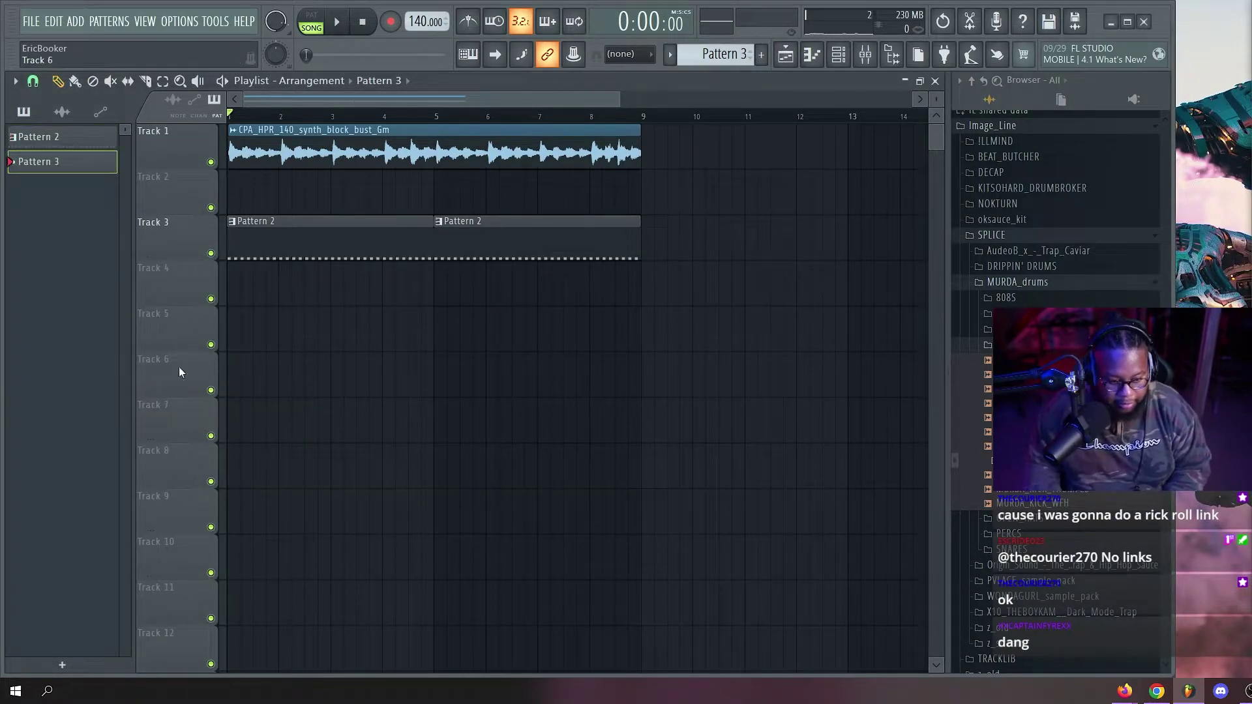
pyautogui.moveTo(303, 282); pyautogui.dragTo(115, 276)
pyautogui.press('F6')
pyautogui.rightClick(409, 403)
pyautogui.click(545, 402)
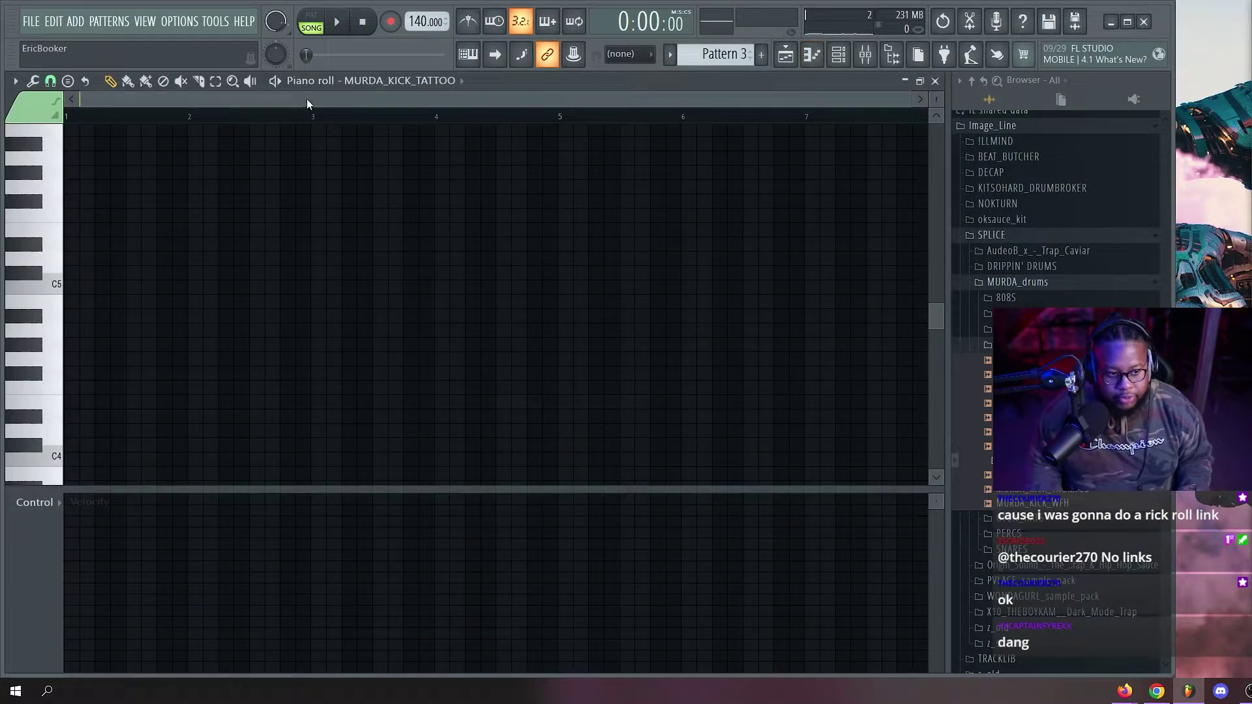
# Place a kick note on C5 at the start of bar 1.
pyautogui.scroll(3, 194, 100)
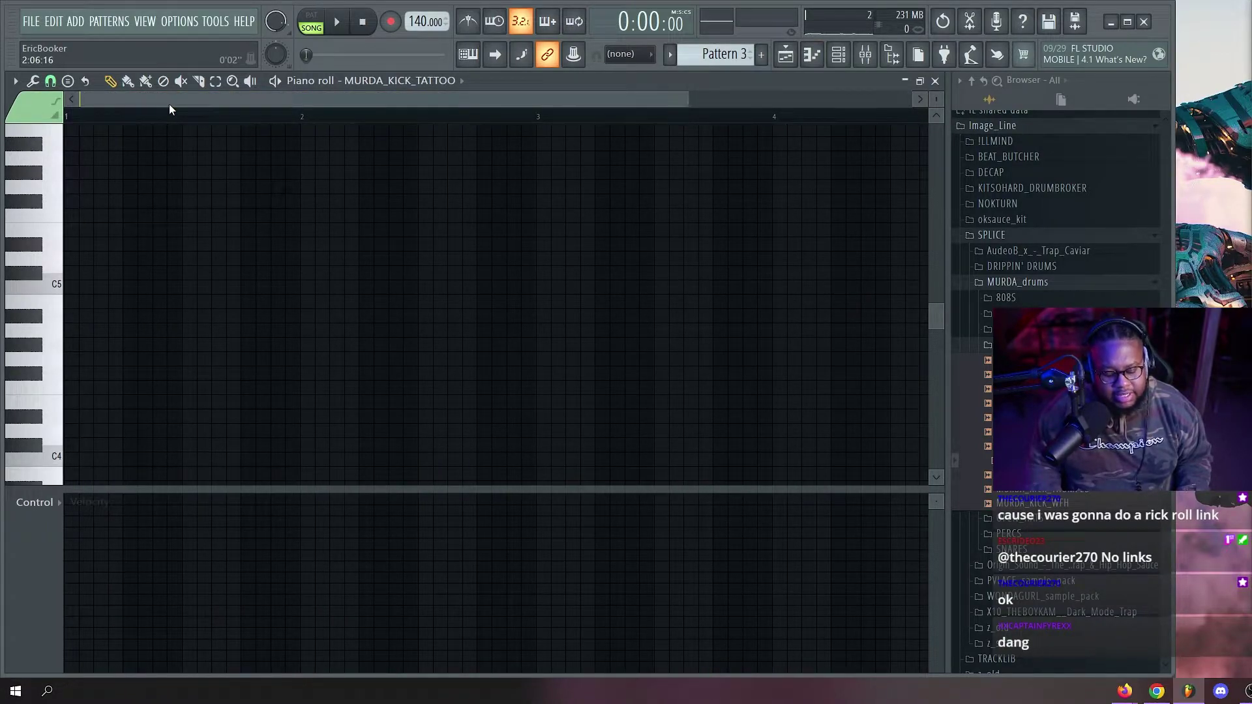
pyautogui.scroll(-2, 170, 109)
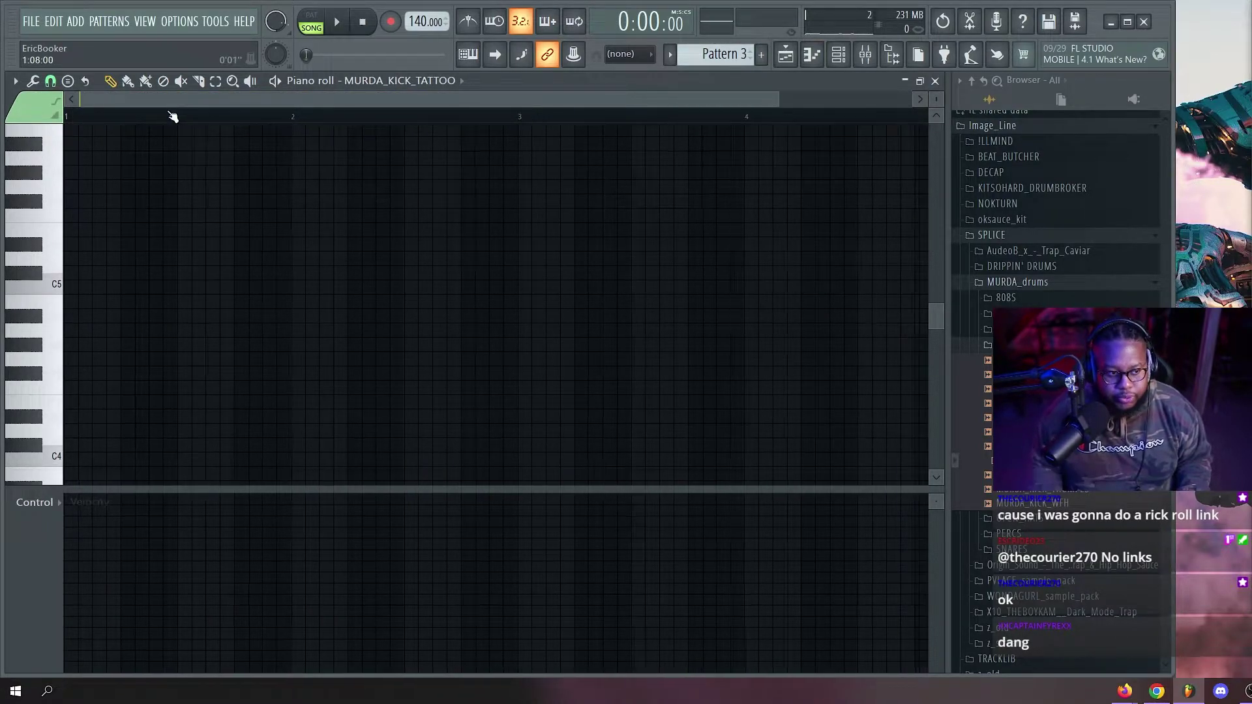
pyautogui.click(69, 287)
pyautogui.scroll(3, 131, 98)
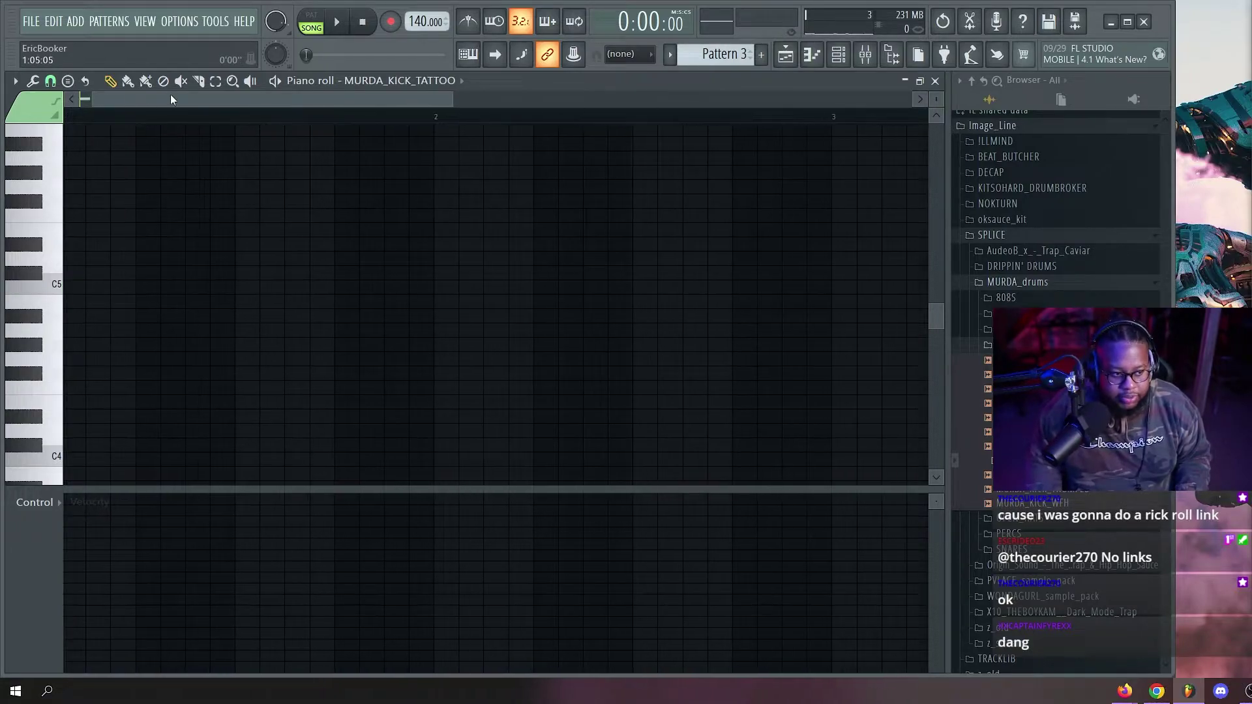
# Play the beat briefly, and check the hi-hat notes of Pattern 2 in the piano roll and channel rack.
pyautogui.scroll(1, 170, 94)
pyautogui.press('space')
pyautogui.press('space')
pyautogui.press('F5')
pyautogui.doubleClick(269, 243)
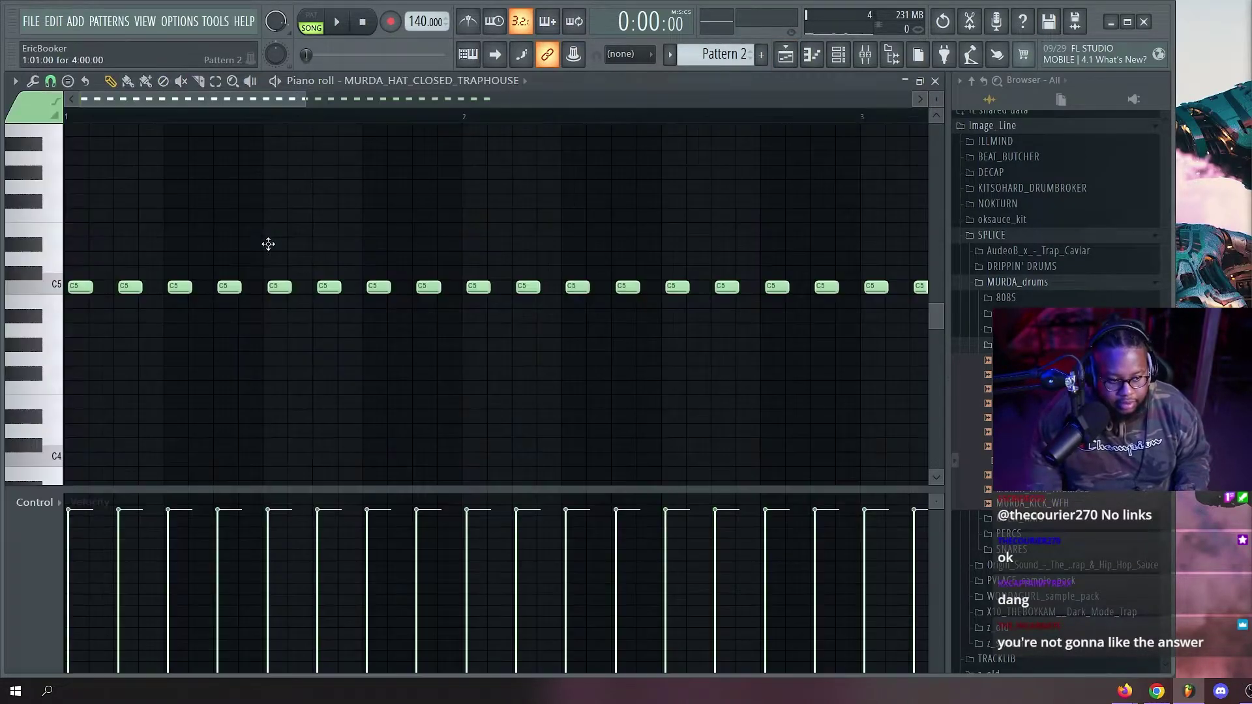
pyautogui.press('F6')
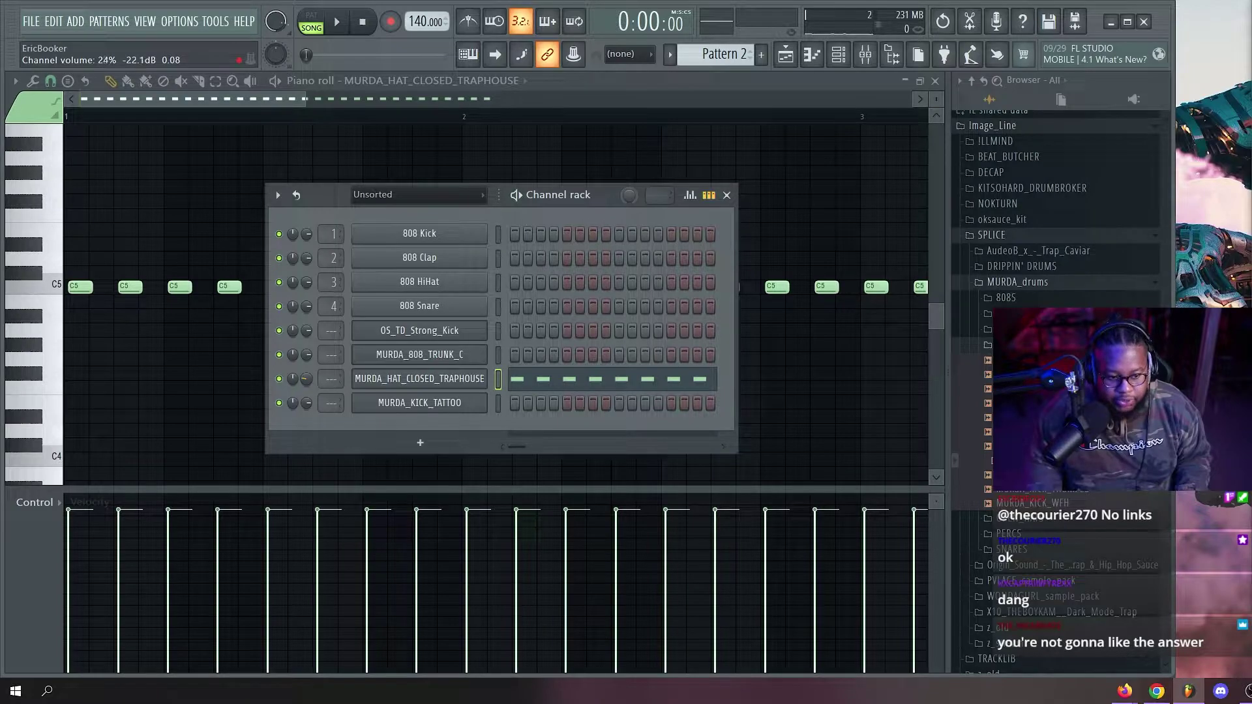
pyautogui.press('F5')
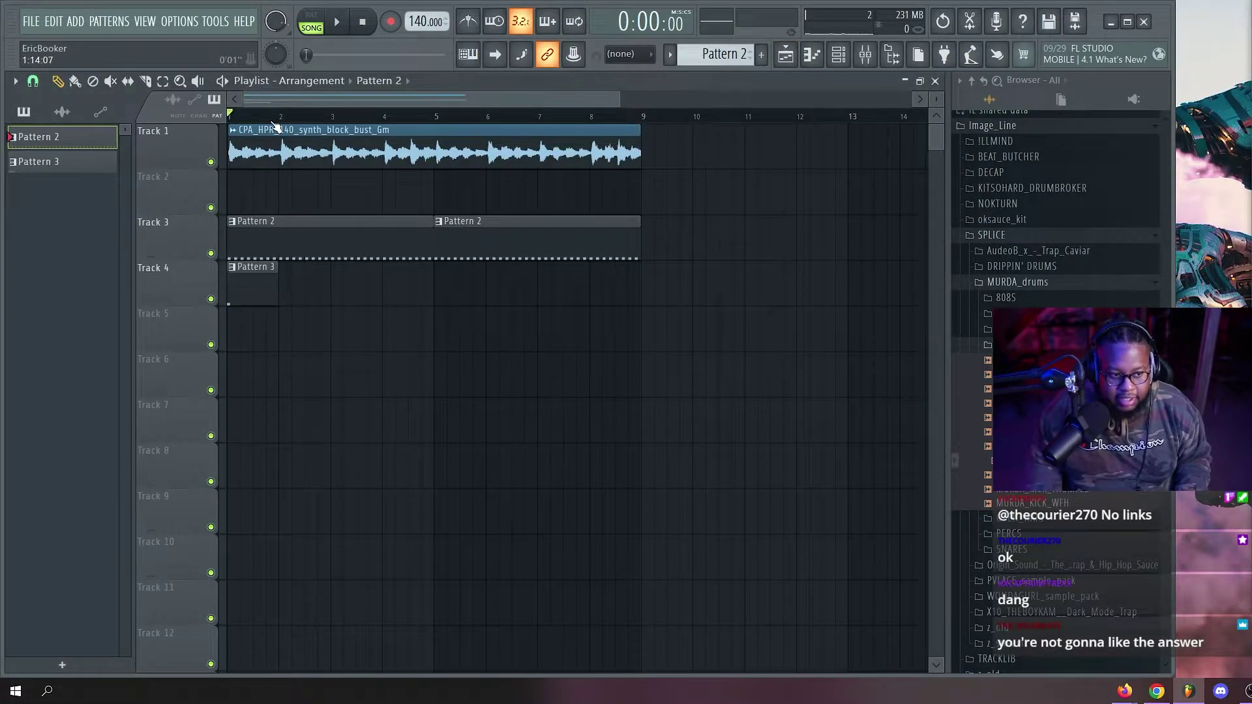
# Examine the loop's waveform against the Pattern 2 and Pattern 3 clips in the opening bars of the playlist.
pyautogui.scroll(3, 236, 112)
pyautogui.click(315, 81)
pyautogui.click(234, 112)
pyautogui.scroll(3, 233, 113)
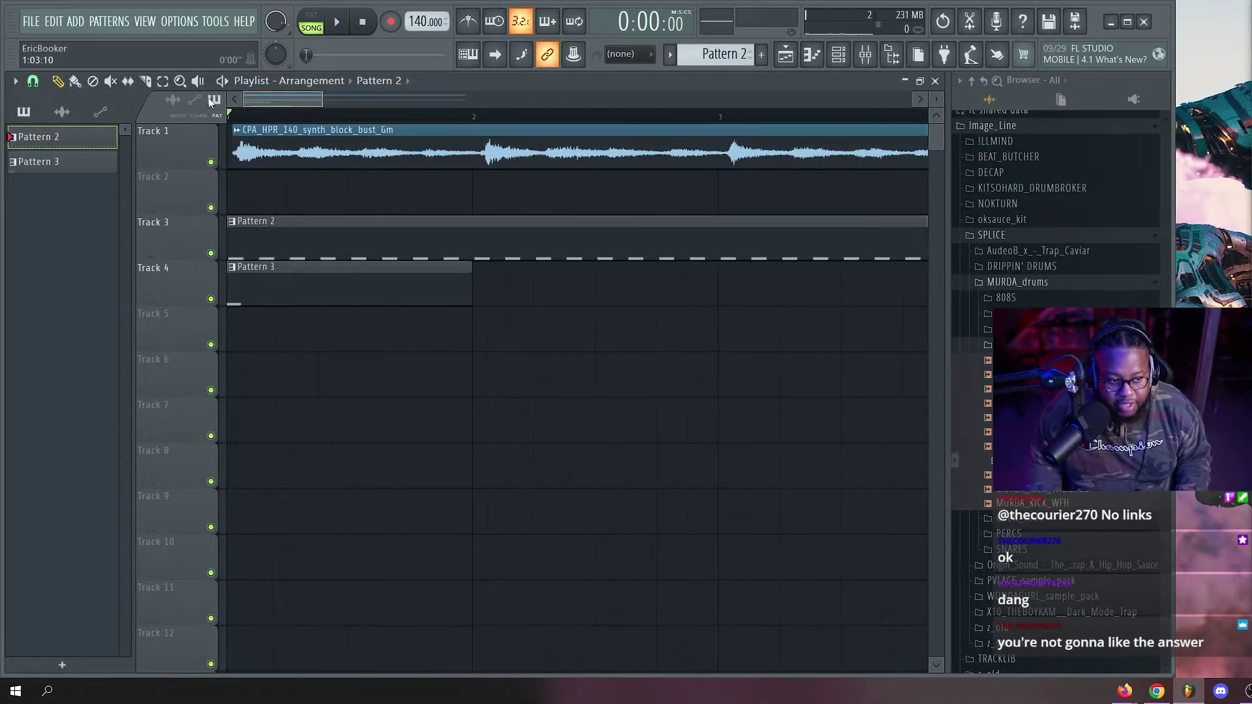
pyautogui.moveTo(264, 153); pyautogui.dragTo(287, 157)
pyautogui.scroll(-3, 258, 119)
pyautogui.scroll(3, 260, 119)
pyautogui.scroll(2, 255, 117)
pyautogui.scroll(-4, 265, 120)
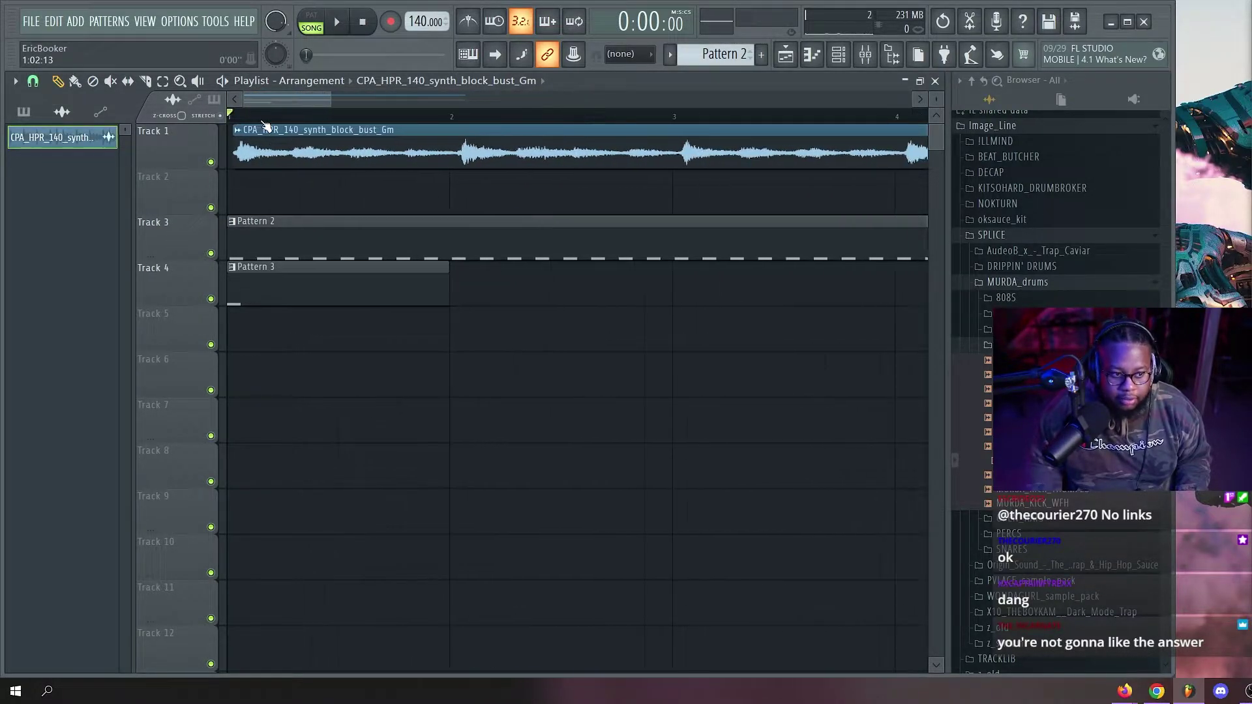
# Open Pattern 3 in the MURDA_KICK_TATTOO piano roll and play the beat briefly.
pyautogui.doubleClick(252, 300)
pyautogui.press('space')
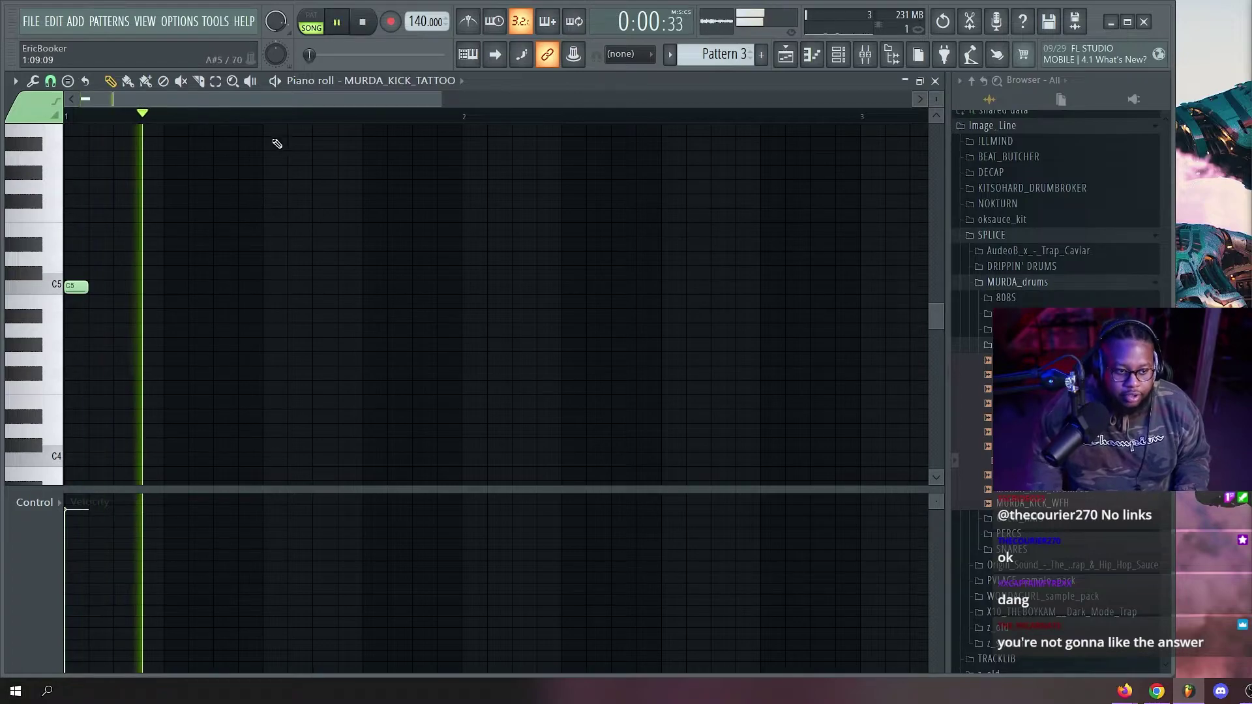
pyautogui.press('space')
pyautogui.press('F6')
pyautogui.press('F6')
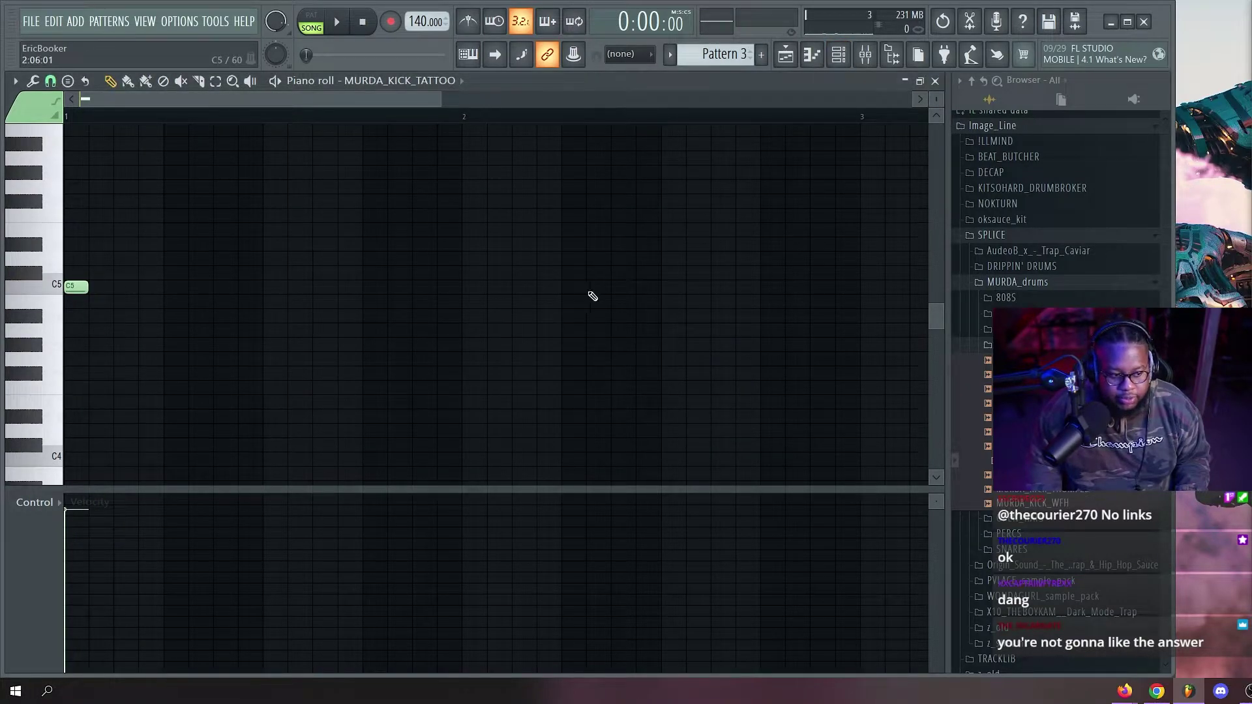
# Place a second kick note on C5 at beat 4 of bar 1.
pyautogui.scroll(-2, 295, 116)
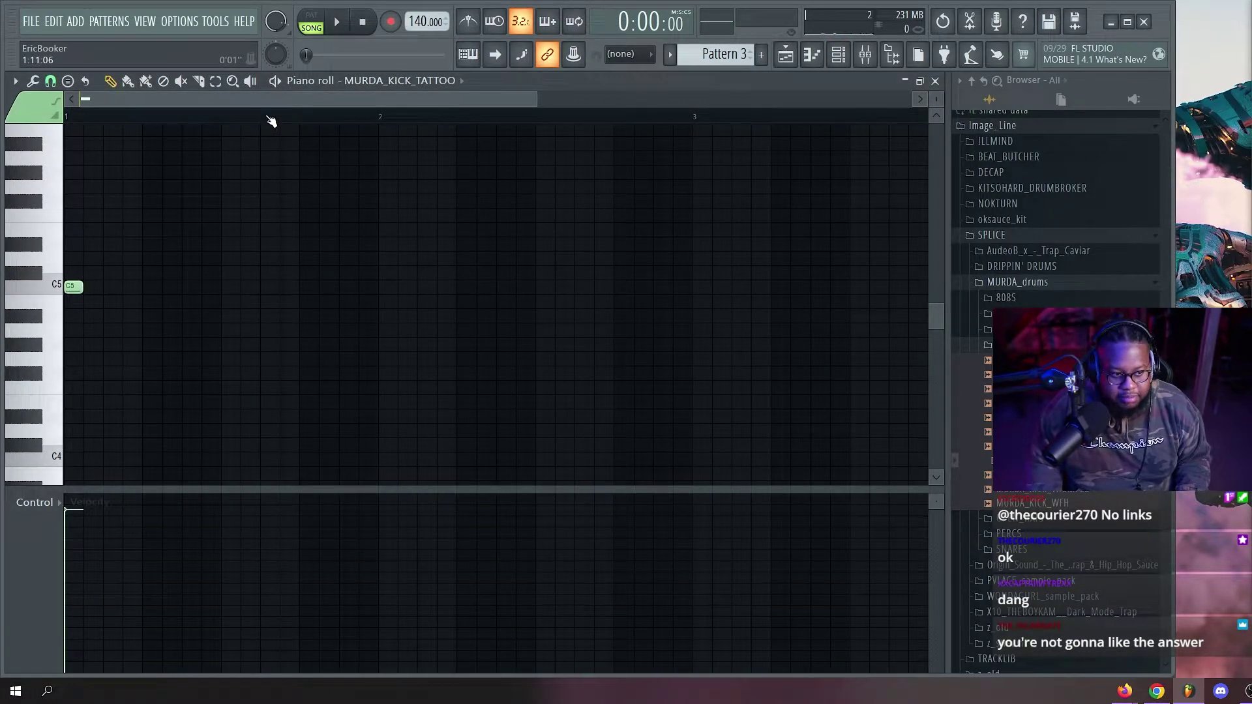
pyautogui.scroll(-2, 271, 121)
pyautogui.scroll(3, 213, 107)
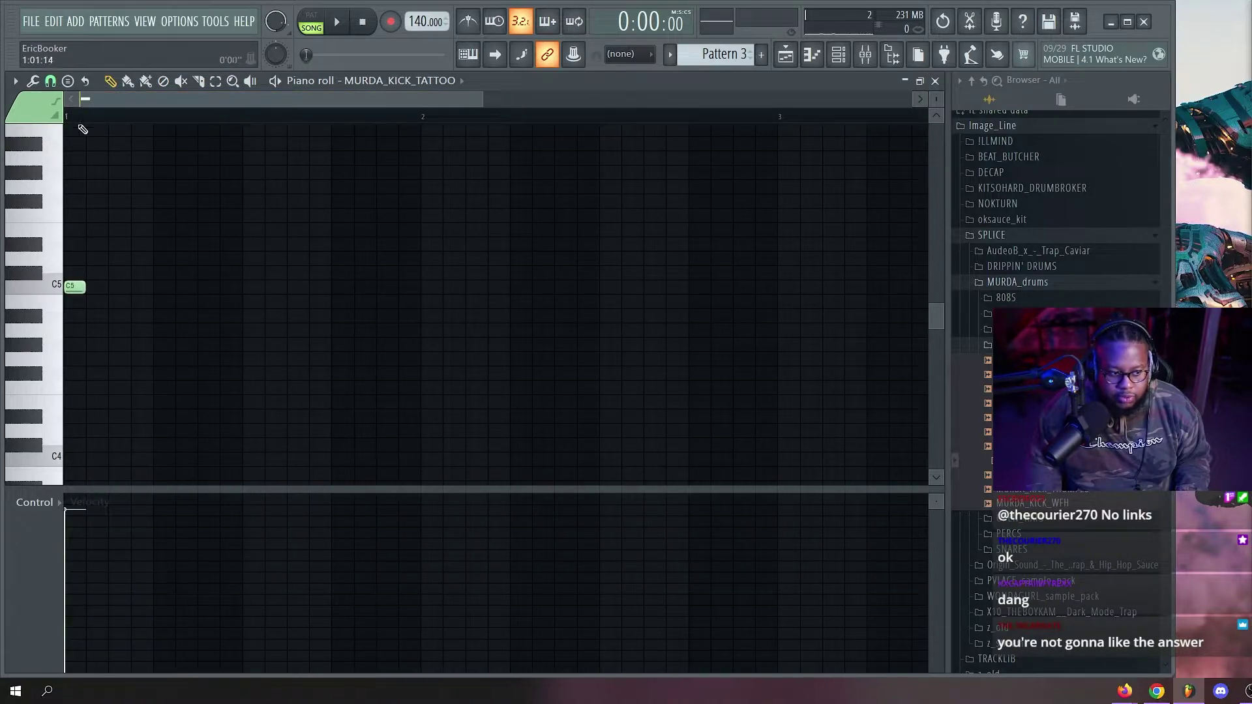
pyautogui.press('space')
pyautogui.press('space')
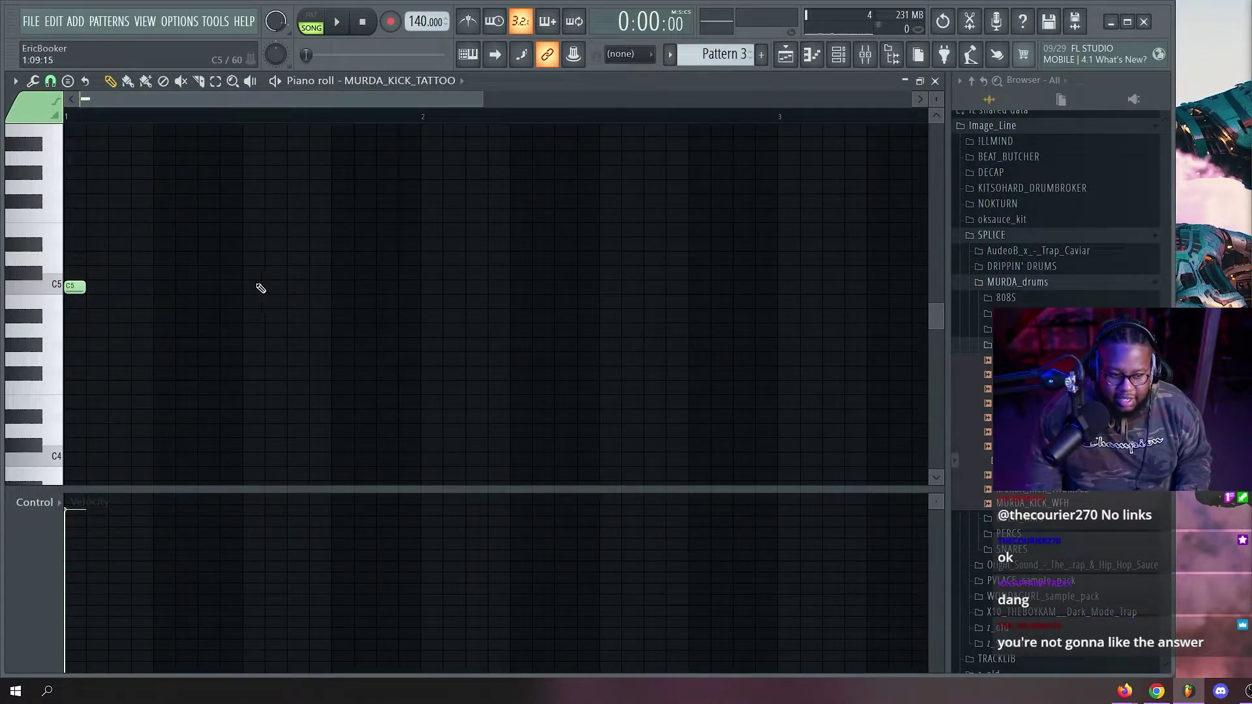
pyautogui.click(334, 290)
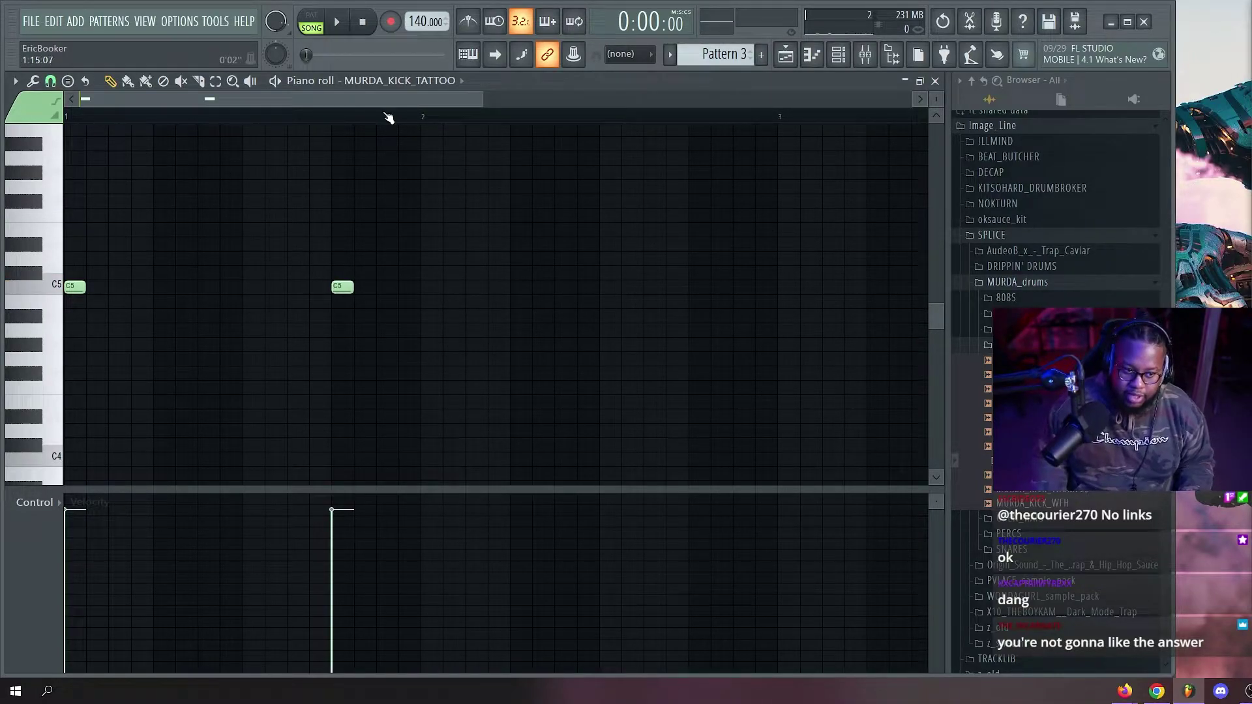
# Play back the kick pattern and place a third kick note on C5 at beat 2 of bar 2.
pyautogui.scroll(-2, 388, 118)
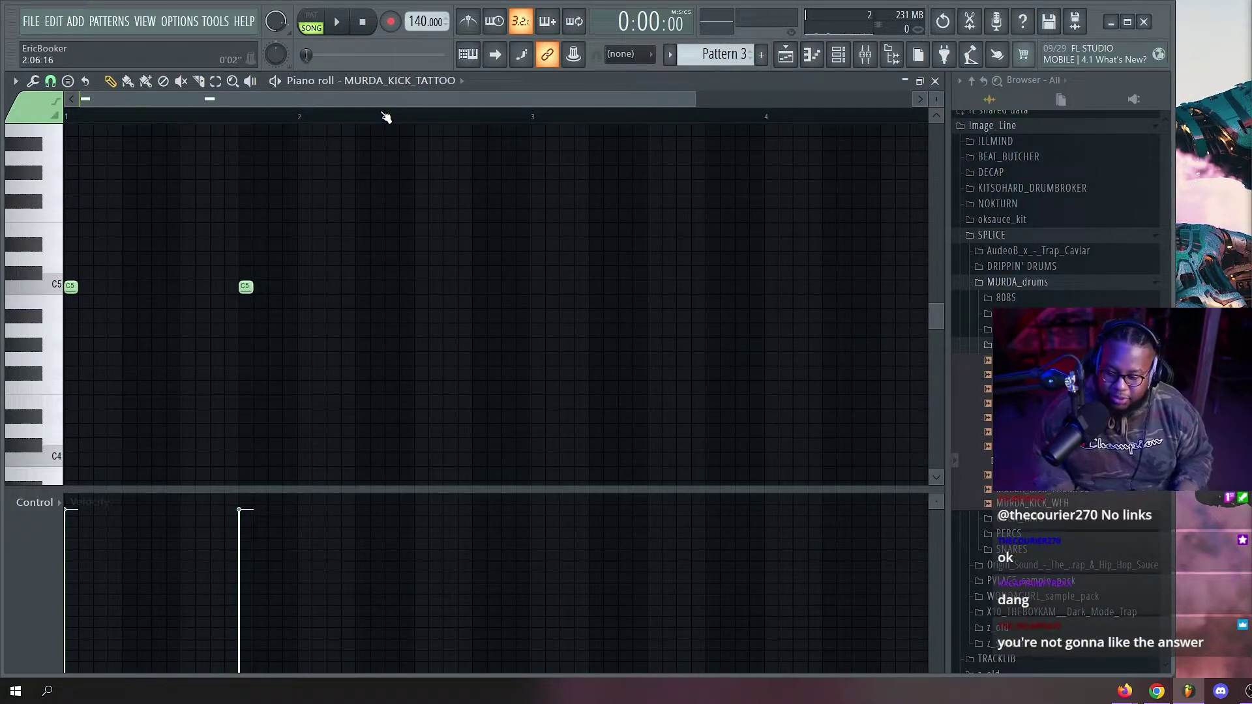
pyautogui.scroll(2, 198, 124)
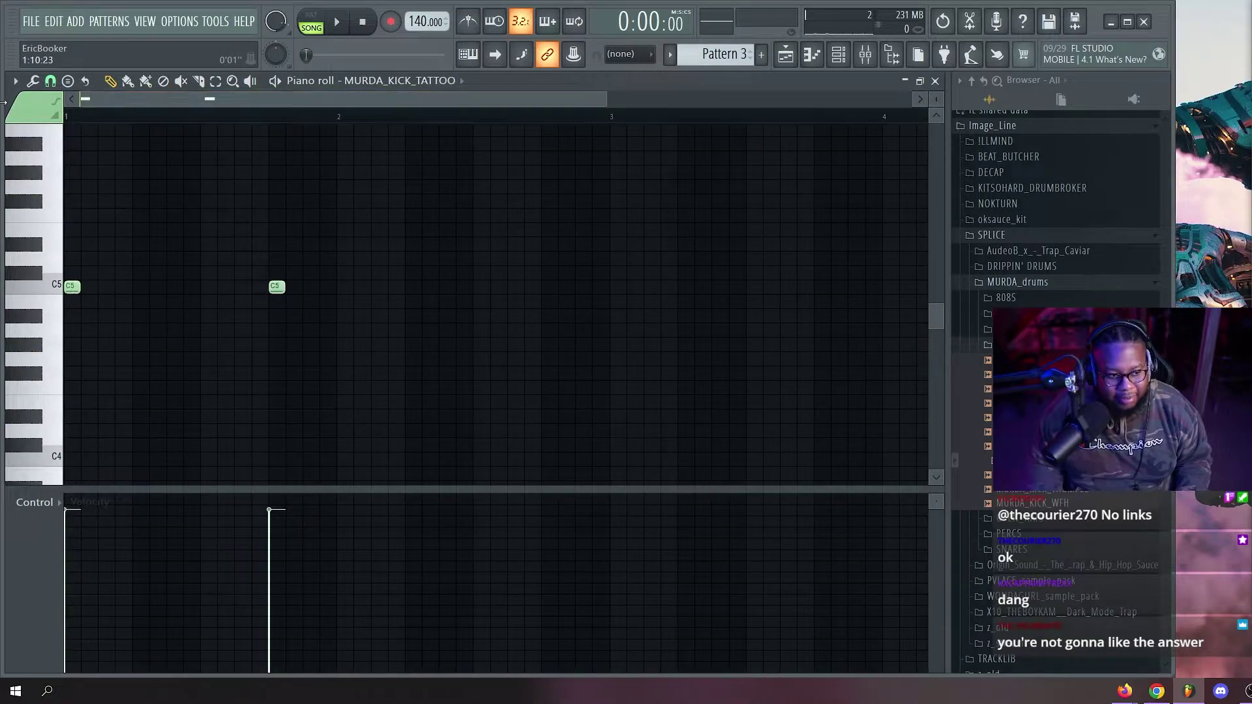
pyautogui.press('space')
pyautogui.press('space')
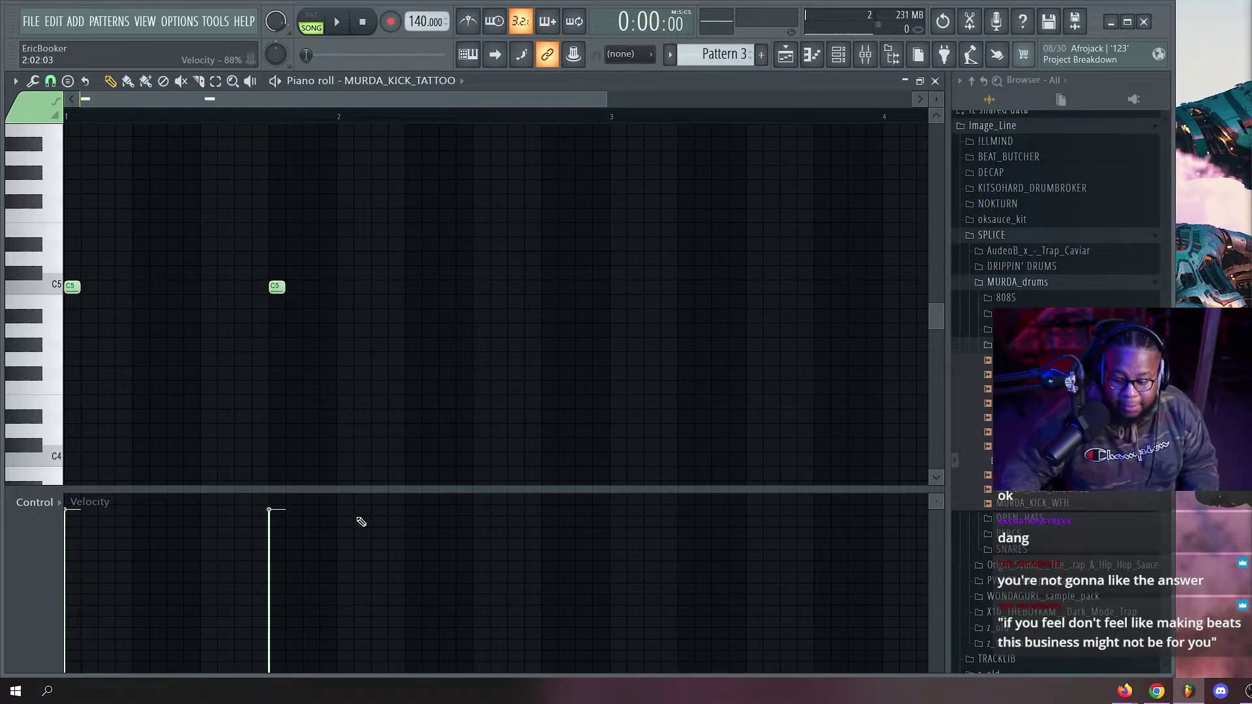
pyautogui.scroll(1, 248, 404)
pyautogui.press('space')
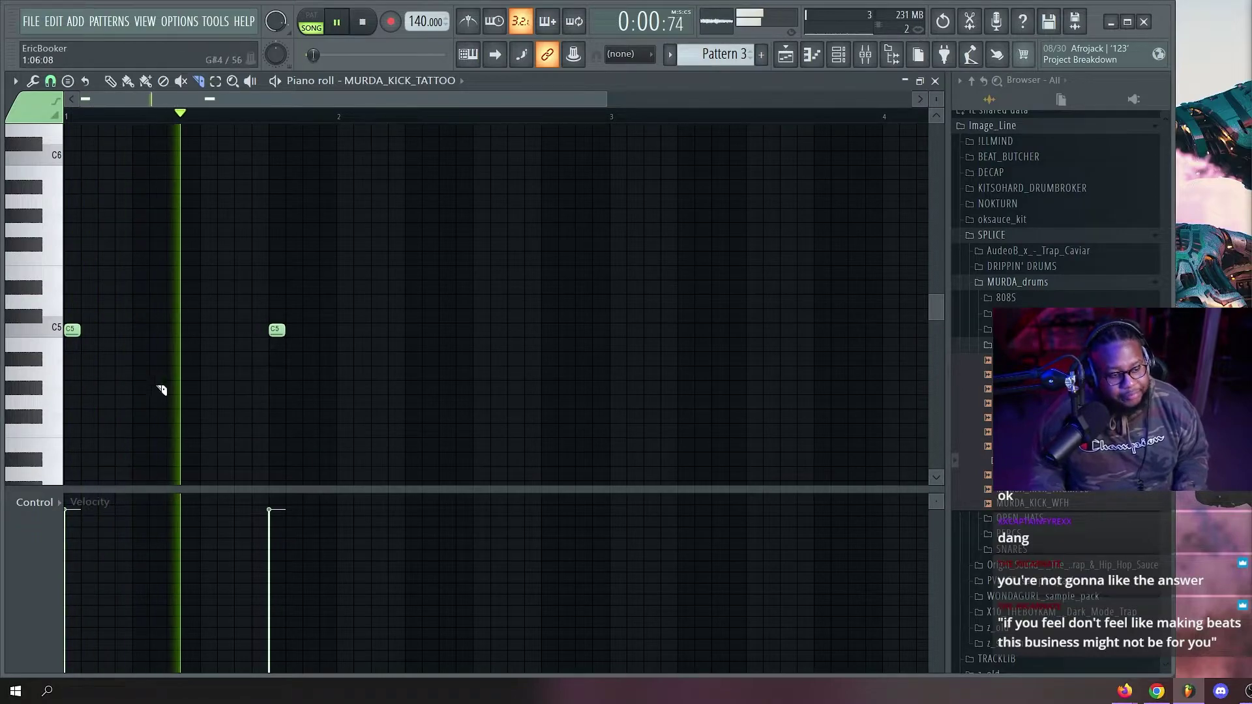
pyautogui.press('space')
pyautogui.press('space')
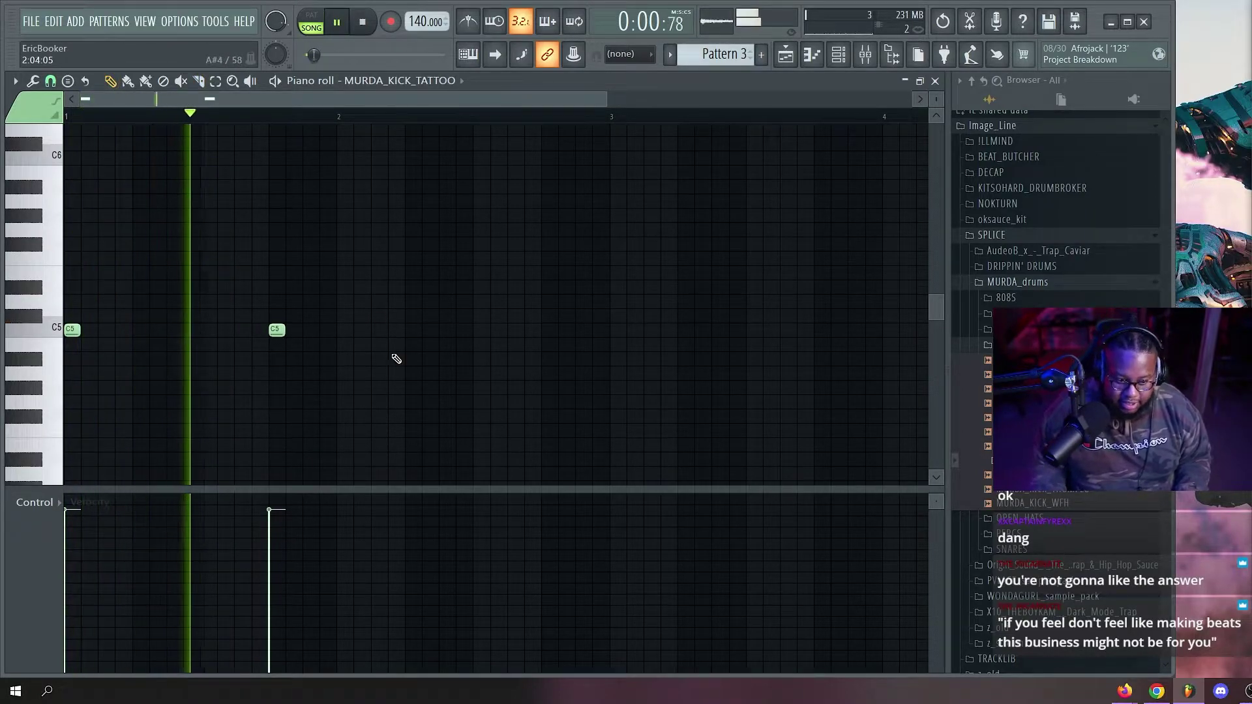
pyautogui.click(408, 331)
pyautogui.press('space')
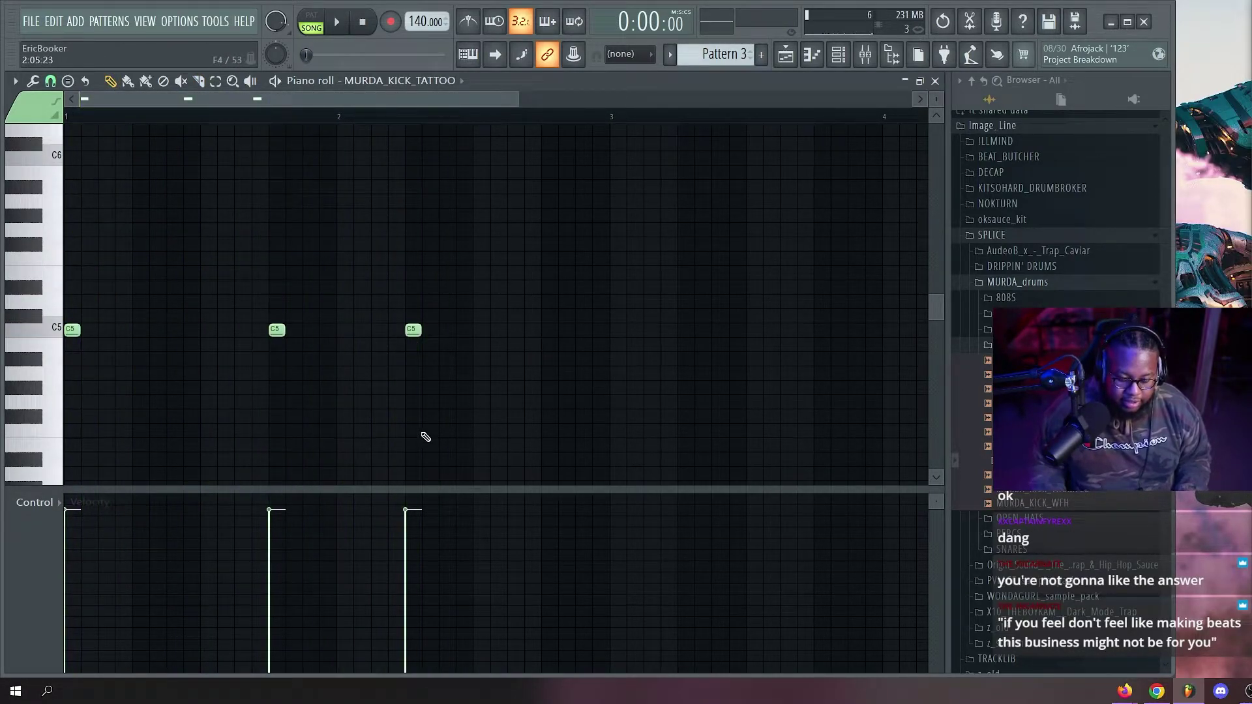
# Listen to the two-bar kick pattern and duplicate all its notes into bars 3 and 4.
pyautogui.press('space')
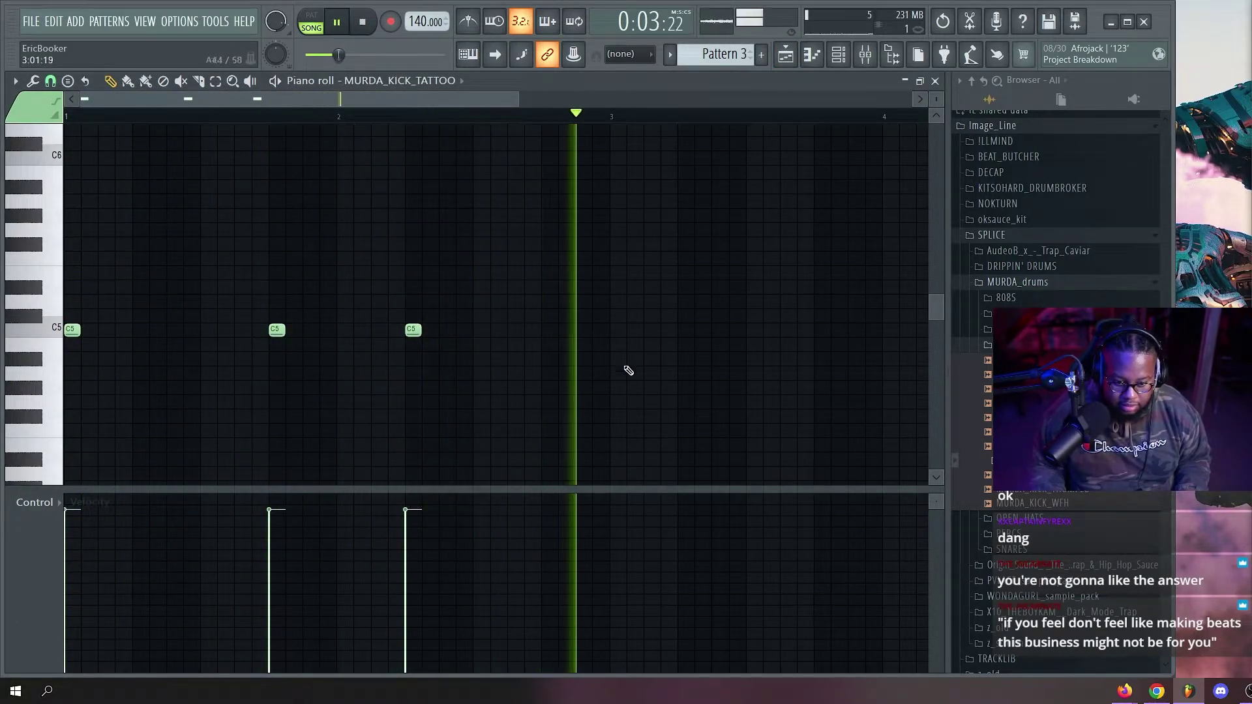
pyautogui.press('space')
pyautogui.hotkey('ctrl', 'a')
pyautogui.hotkey('ctrl', 'b')
# Start playback in the playlist and place a second Pattern 3 clip on Track 4 at bar 5.
pyautogui.press('F5')
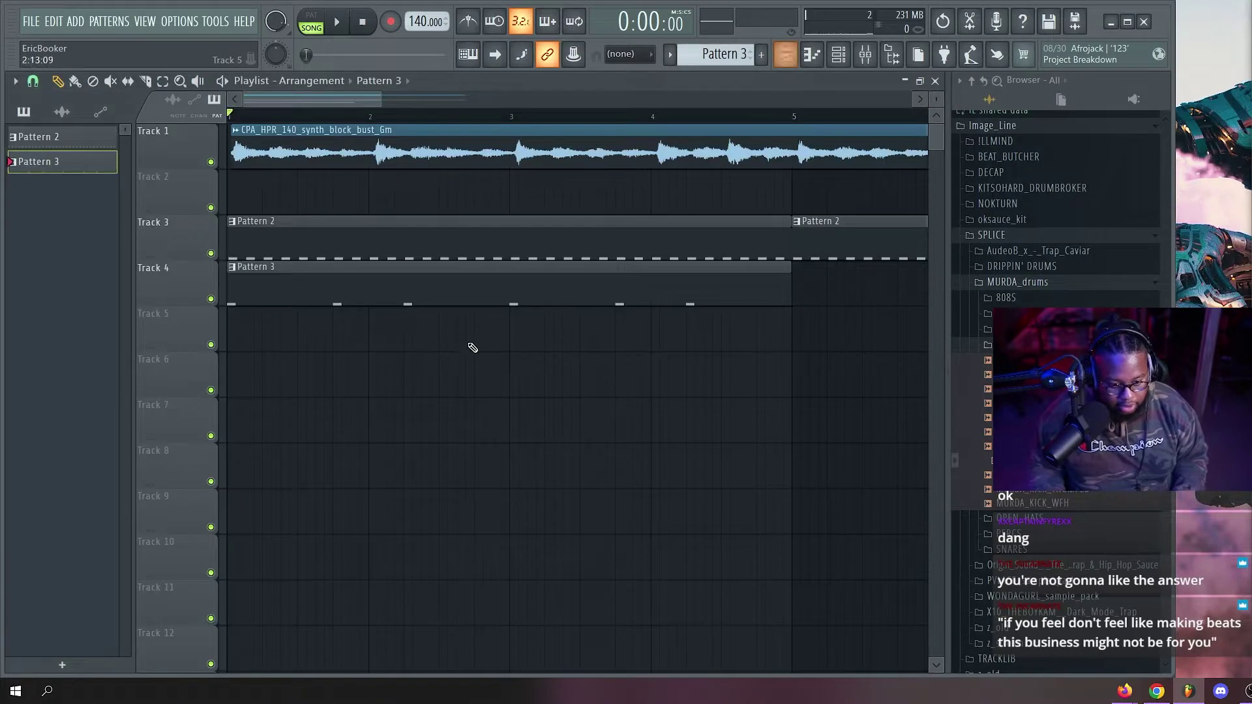
pyautogui.press('space')
pyautogui.scroll(-1, 335, 132)
pyautogui.moveTo(542, 283); pyautogui.dragTo(554, 283)
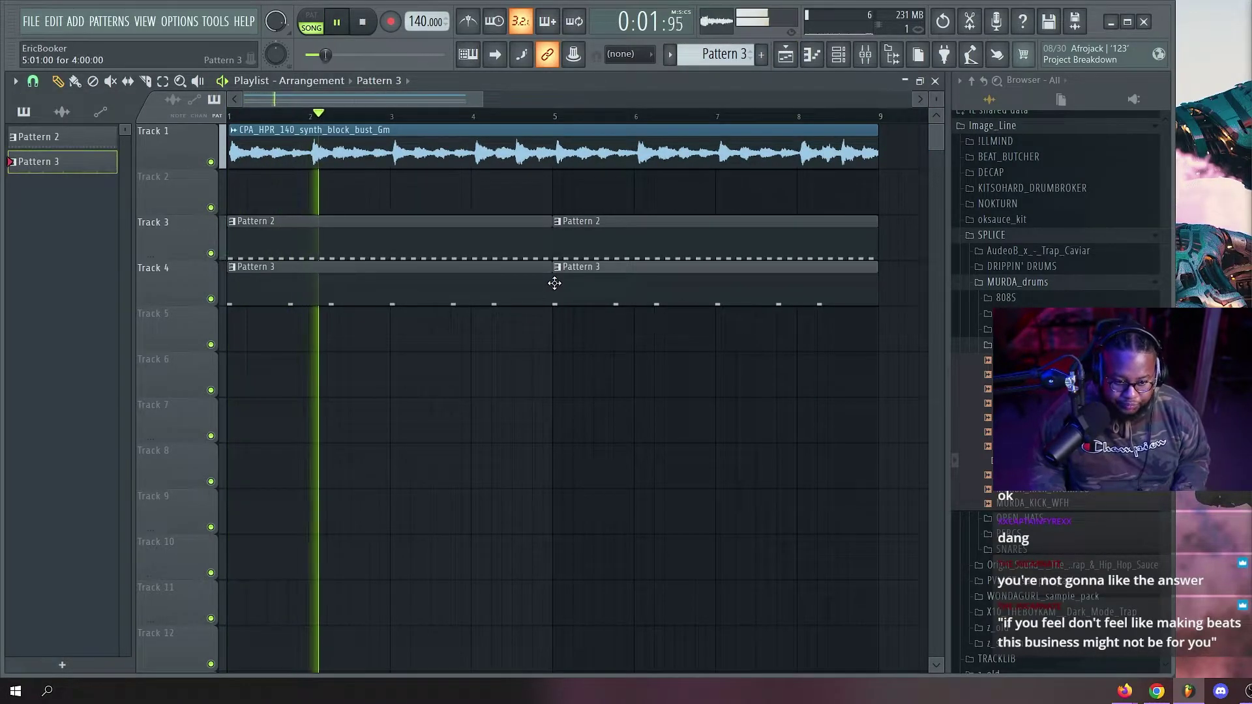
# Add an extra C5 kick note to Pattern 3 at step 11 of bar 4, and listen to it in the arrangement.
pyautogui.press('F7')
pyautogui.scroll(-3, 442, 122)
pyautogui.scroll(2, 441, 121)
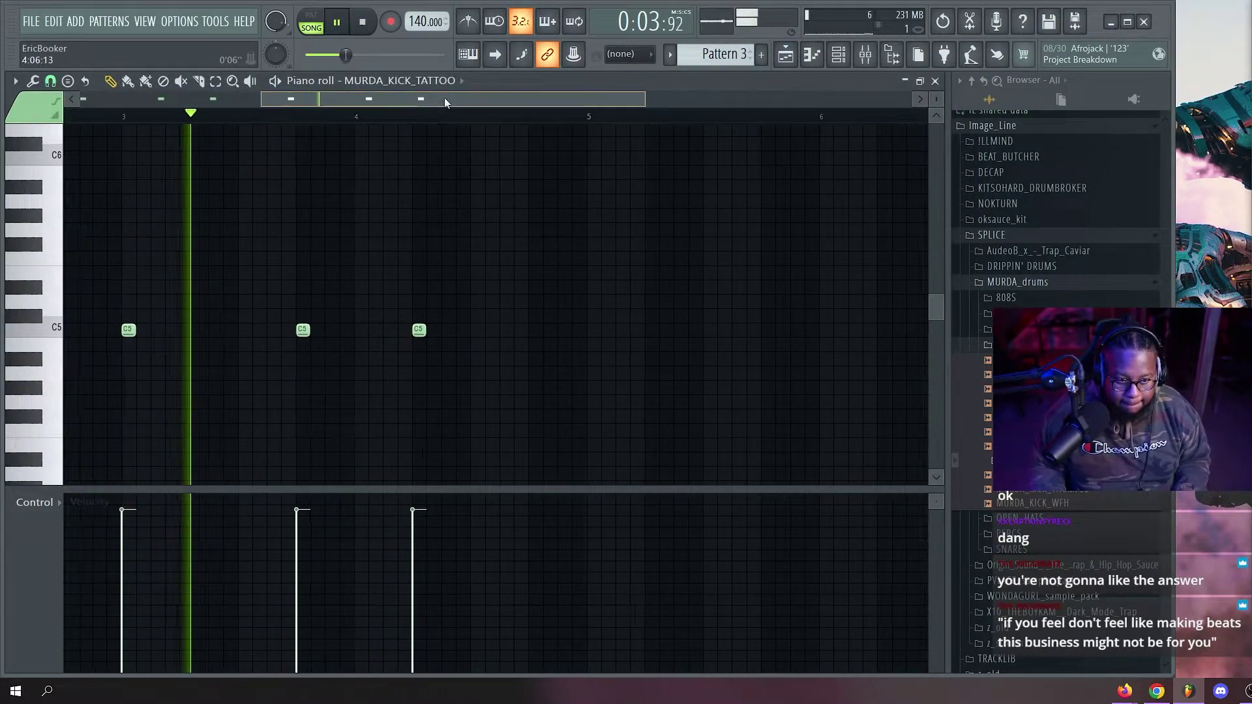
pyautogui.moveTo(447, 100); pyautogui.dragTo(319, 100)
pyautogui.click(795, 329)
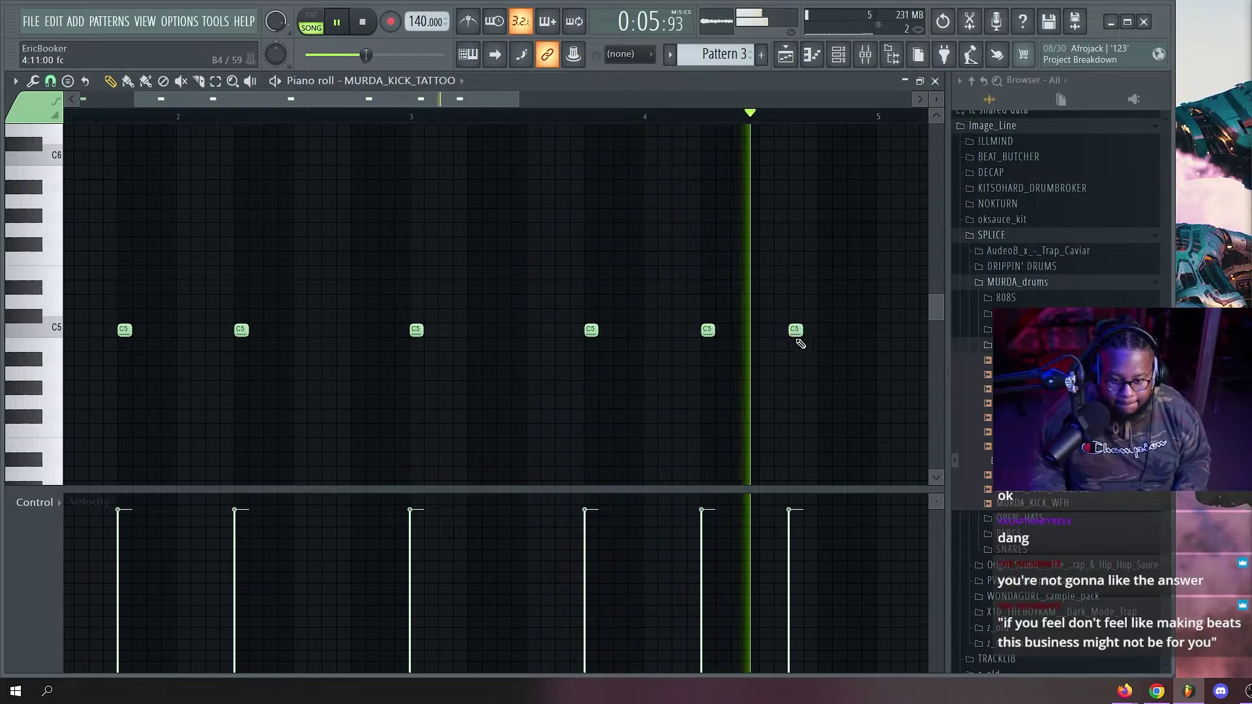
pyautogui.press('F5')
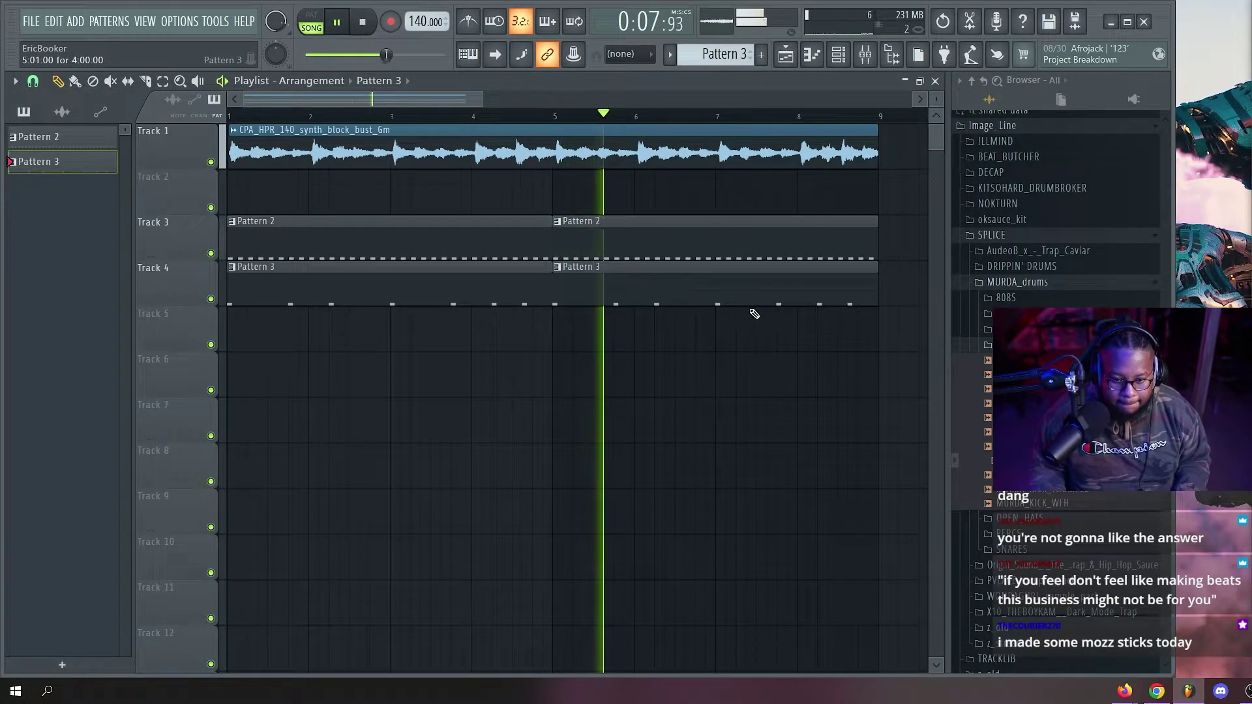
pyautogui.press('space')
# Look through the SNARES folder of MURDA_drums in the browser, and collapse both folders.
pyautogui.click(1018, 392)
pyautogui.scroll(-3, 1017, 392)
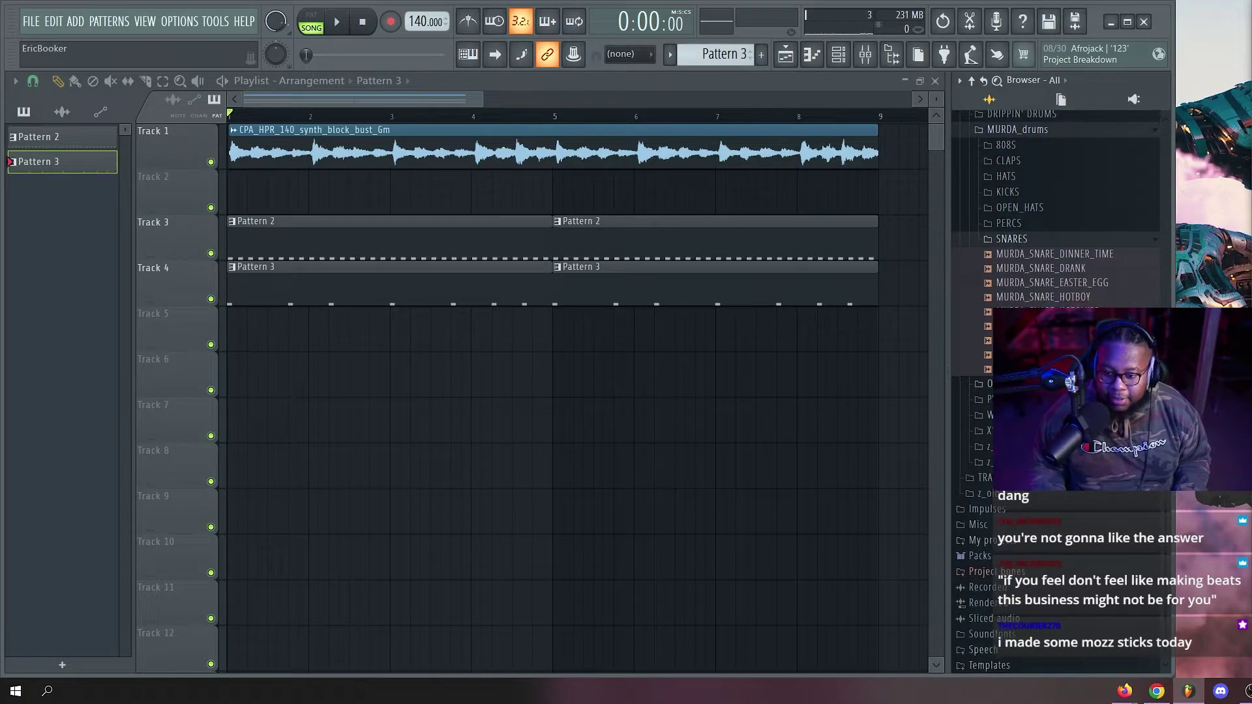
pyautogui.scroll(2, 1017, 392)
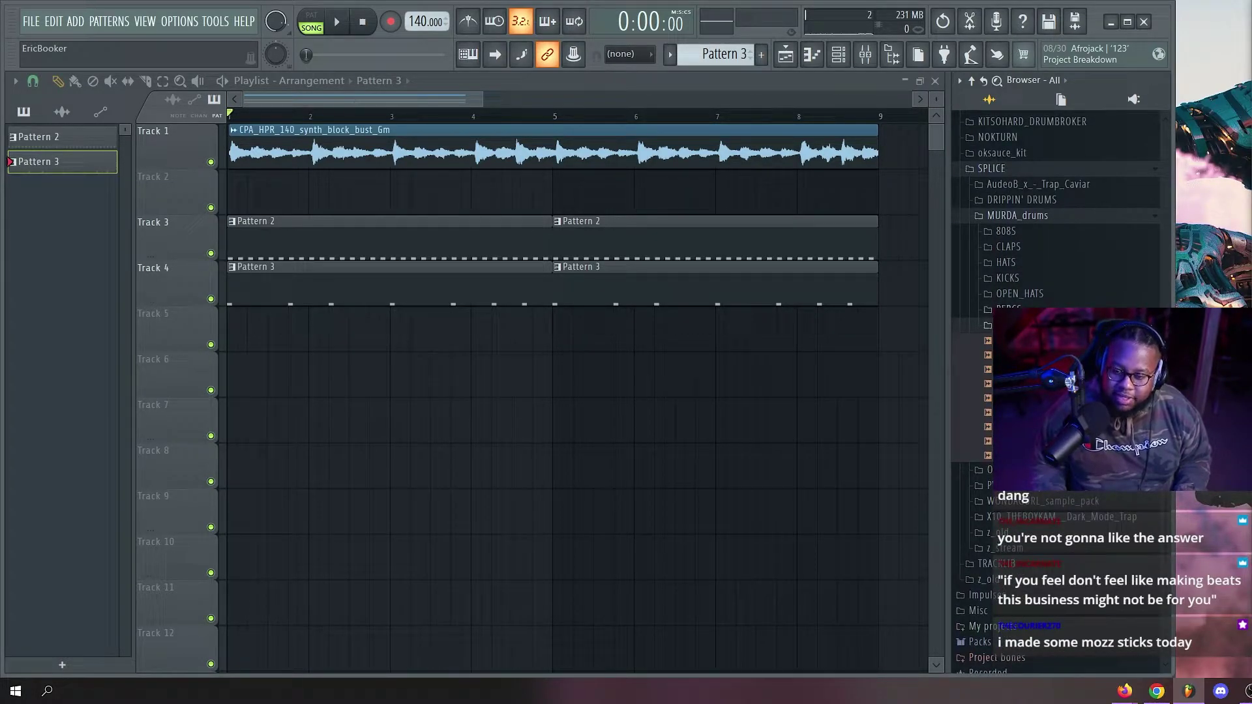
pyautogui.click(1031, 324)
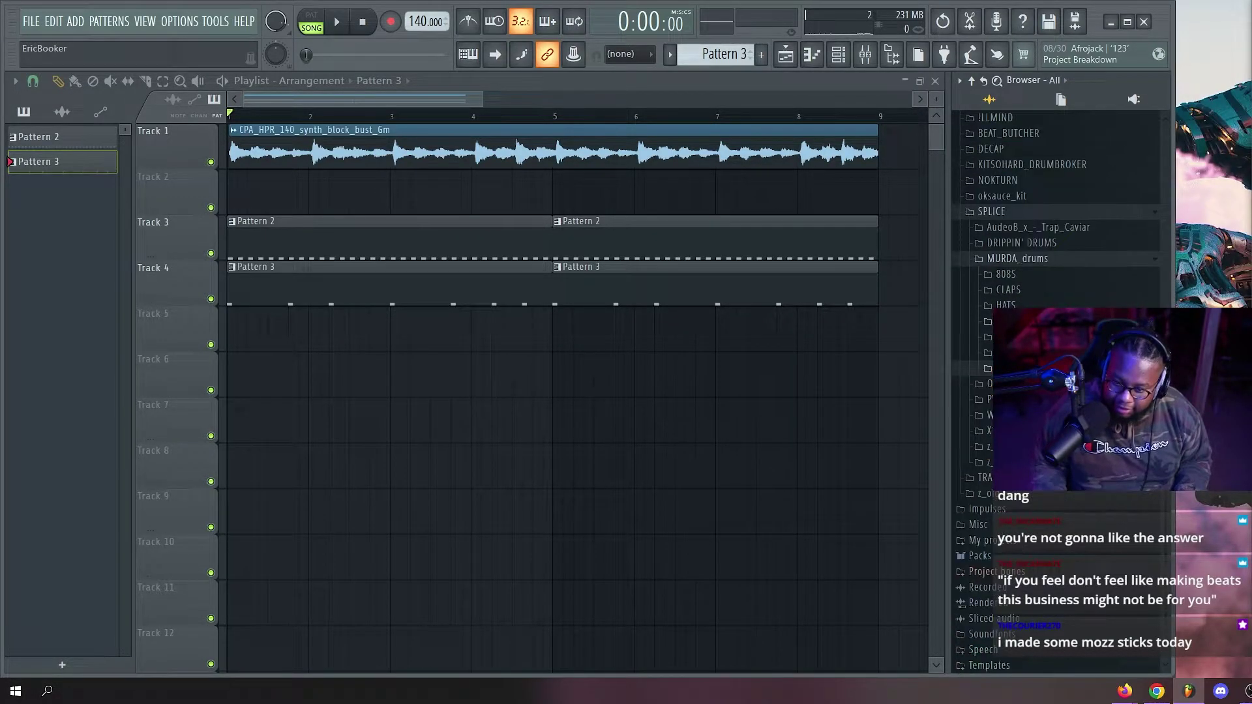
pyautogui.click(1021, 261)
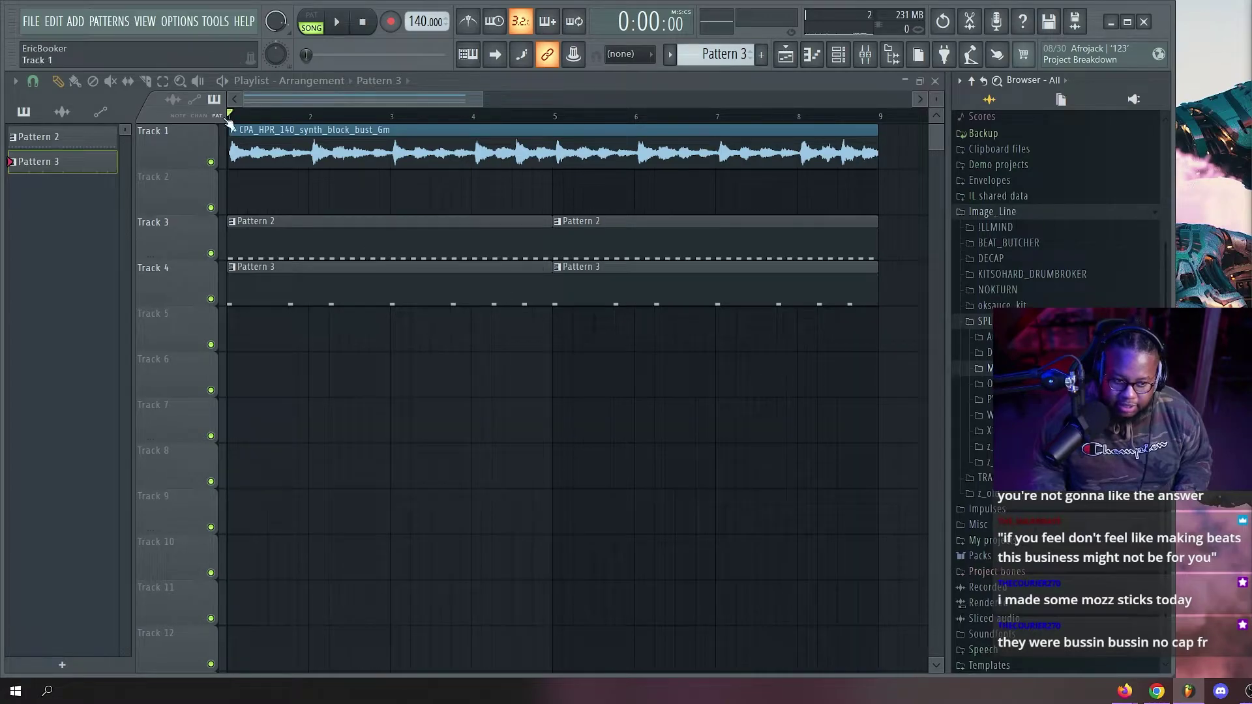
pyautogui.press('space')
pyautogui.scroll(-2, 297, 120)
pyautogui.press('space')
pyautogui.click(1027, 368)
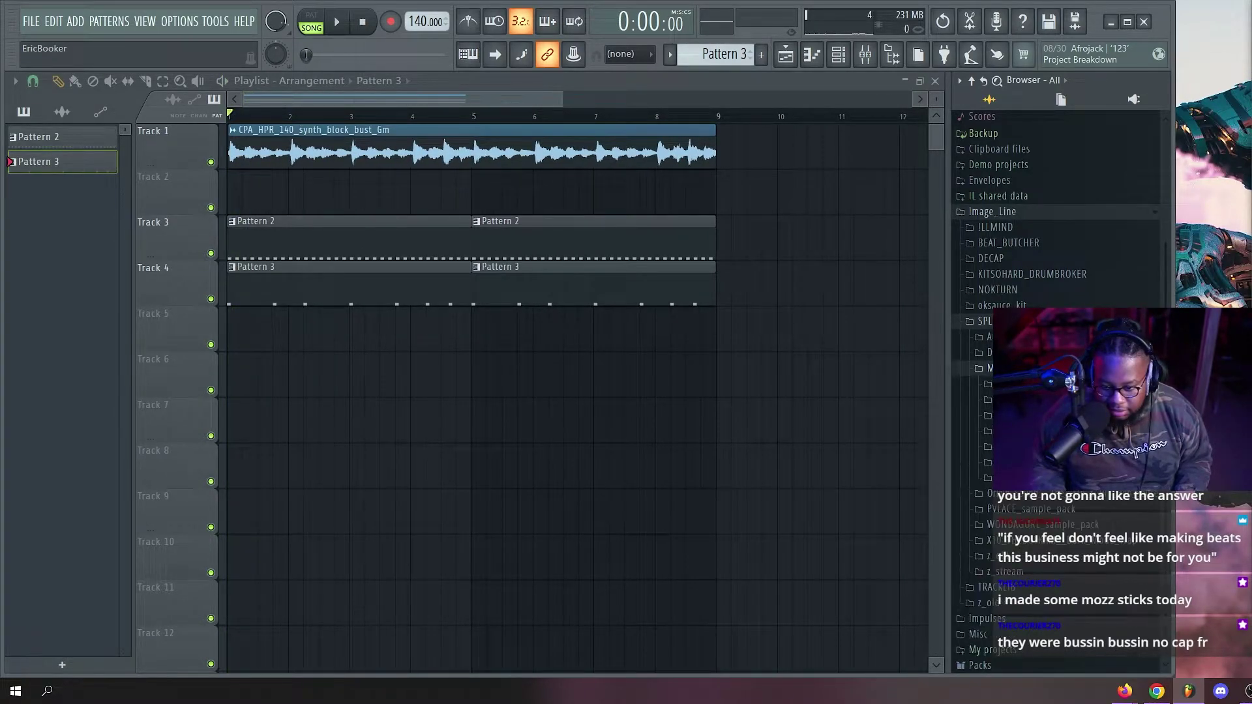
pyautogui.click(1028, 369)
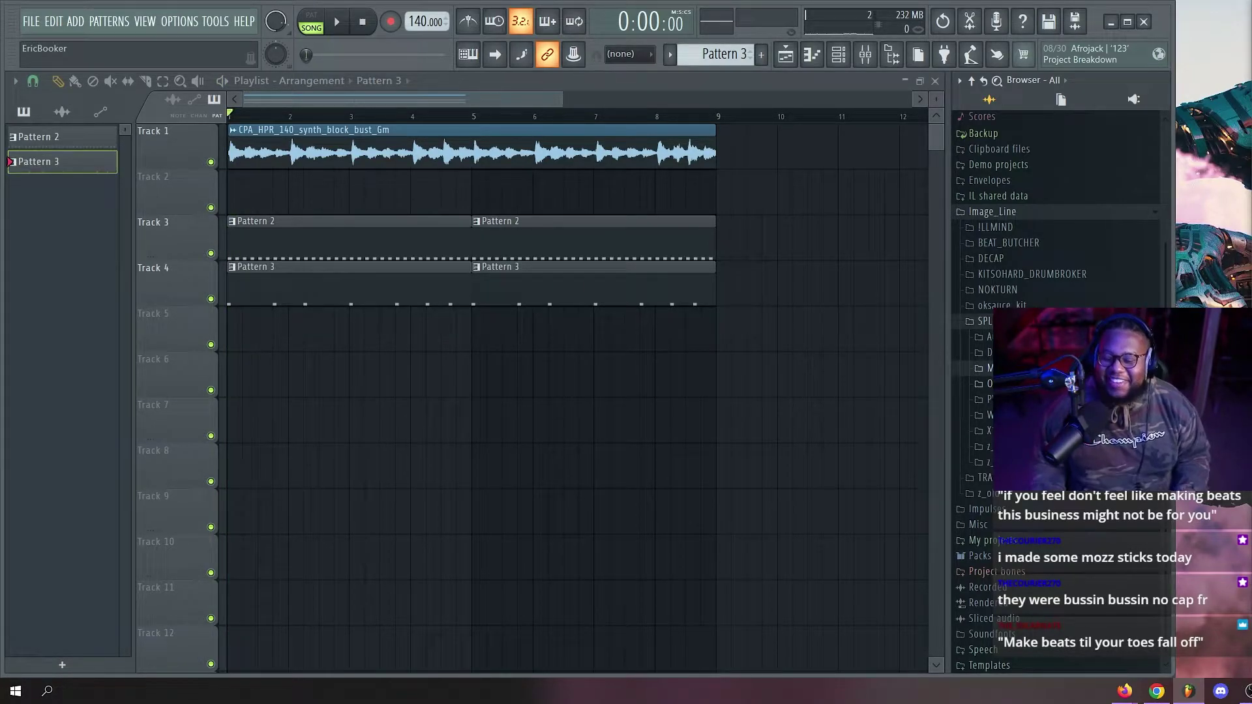
pyautogui.press('space')
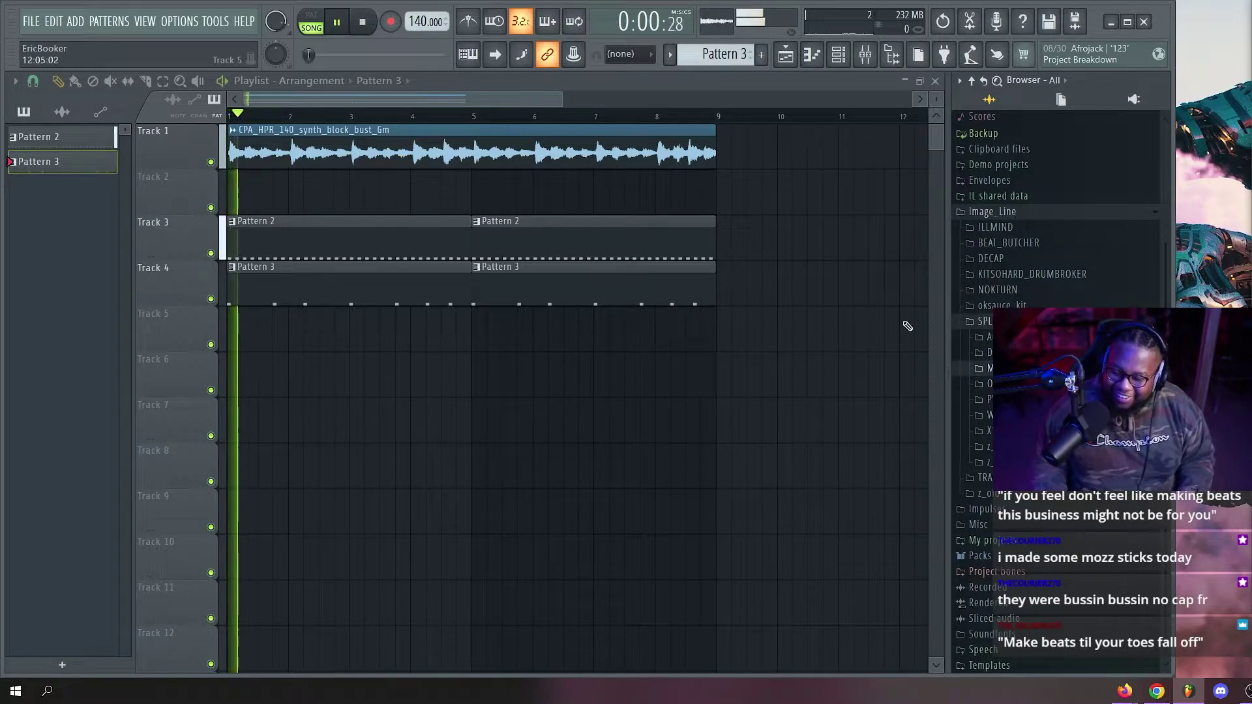
pyautogui.press('space')
pyautogui.scroll(3, 301, 104)
pyautogui.scroll(1, 292, 116)
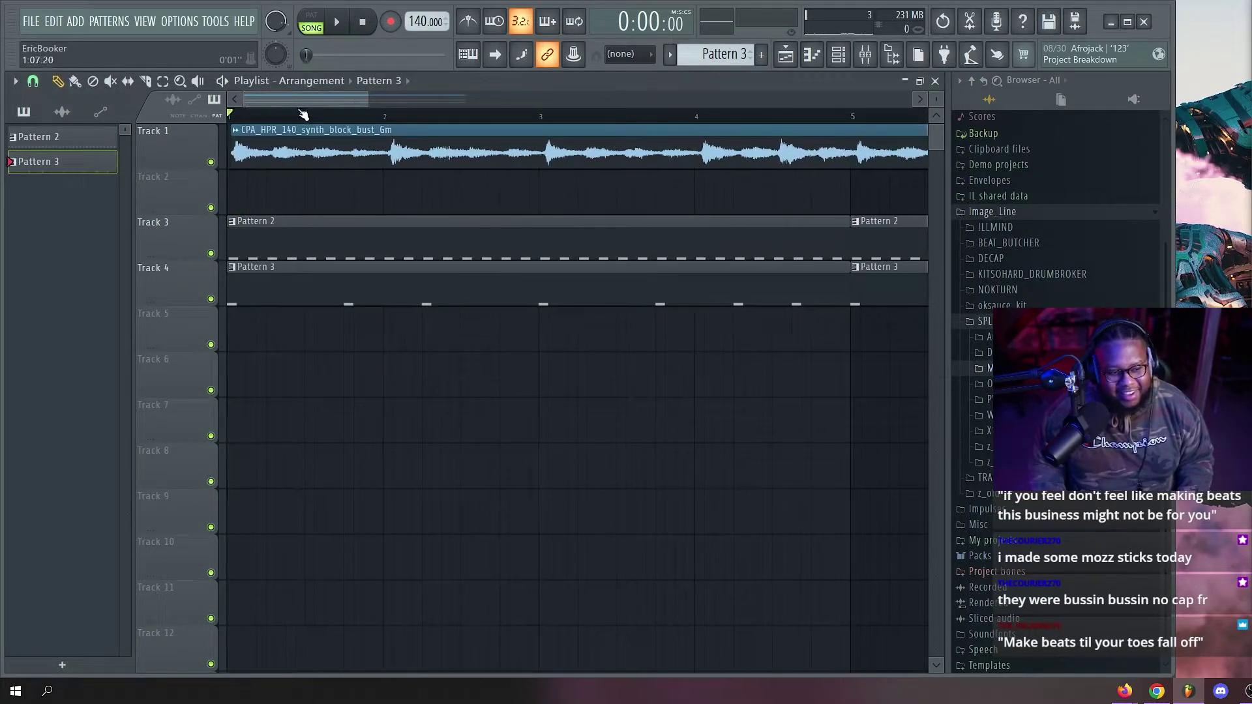
pyautogui.moveTo(368, 100); pyautogui.dragTo(466, 100)
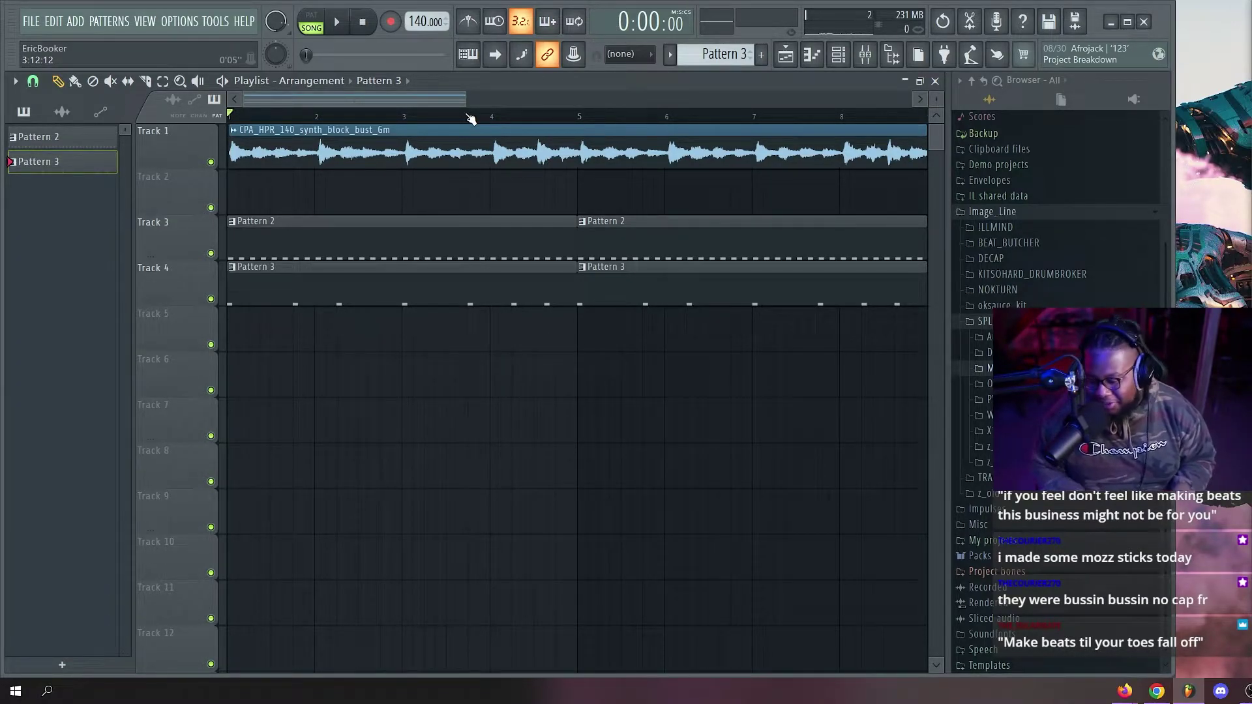
pyautogui.scroll(-2, 421, 121)
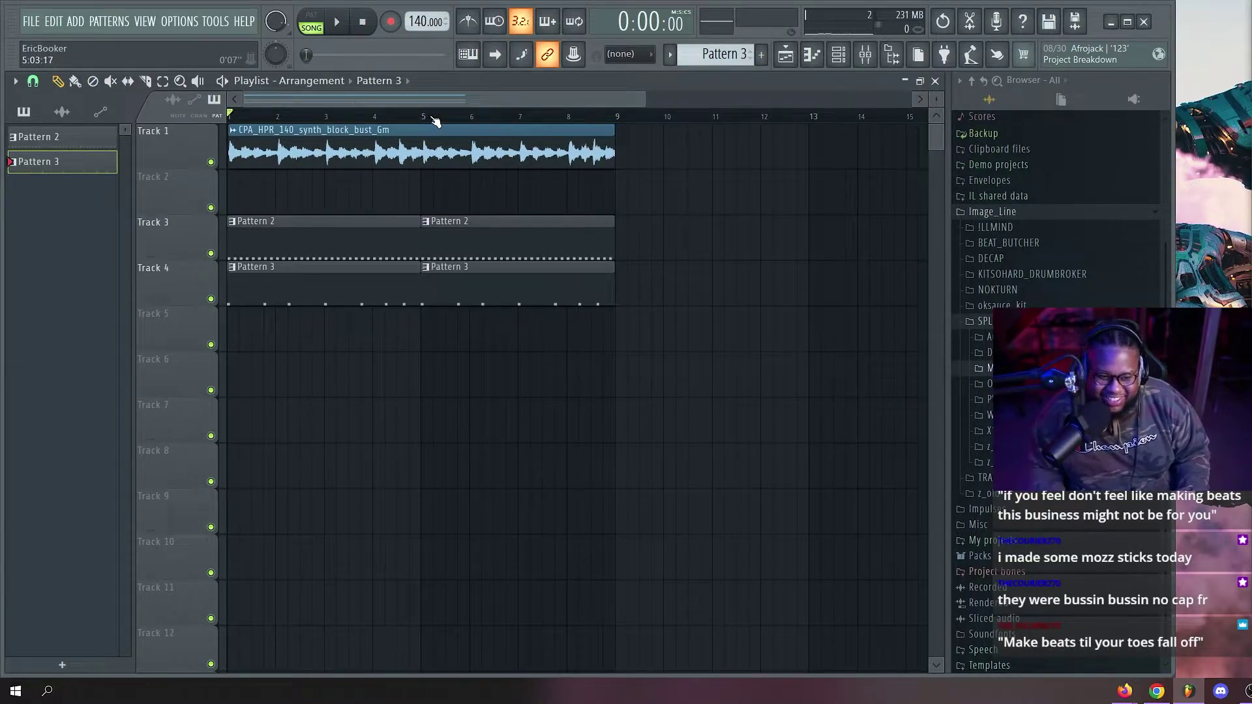
pyautogui.moveTo(641, 97); pyautogui.dragTo(688, 93)
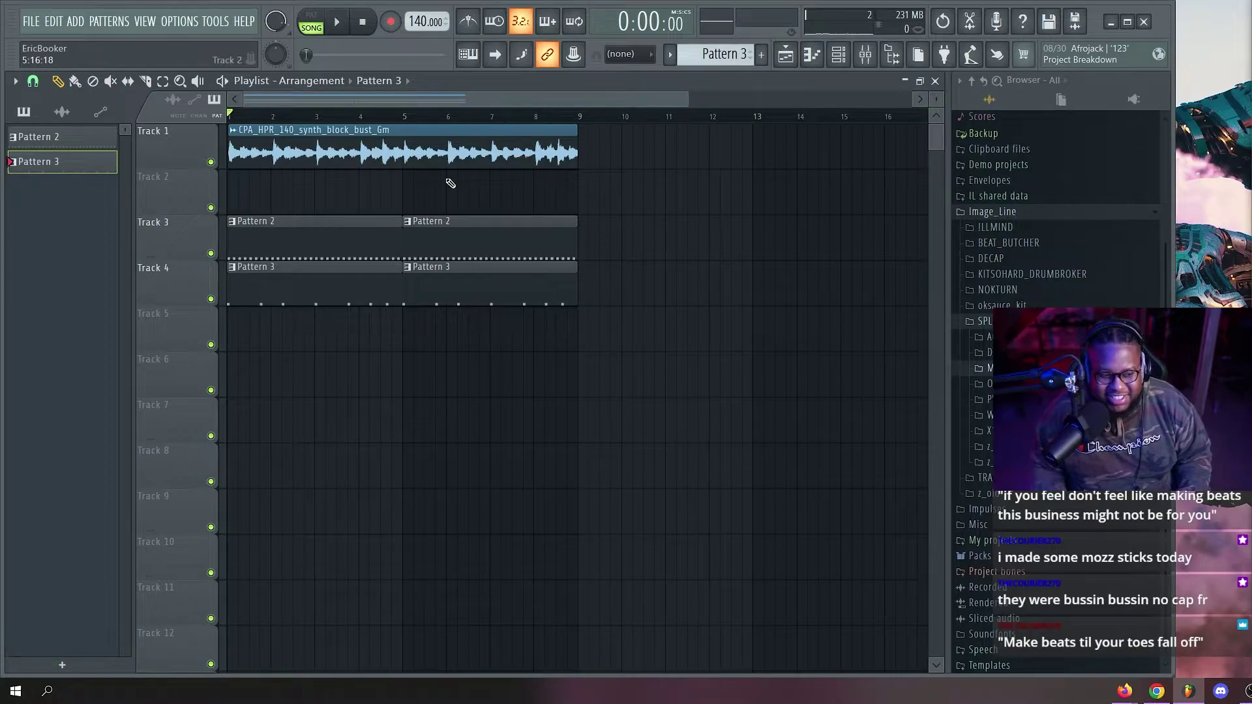
pyautogui.scroll(2, 361, 118)
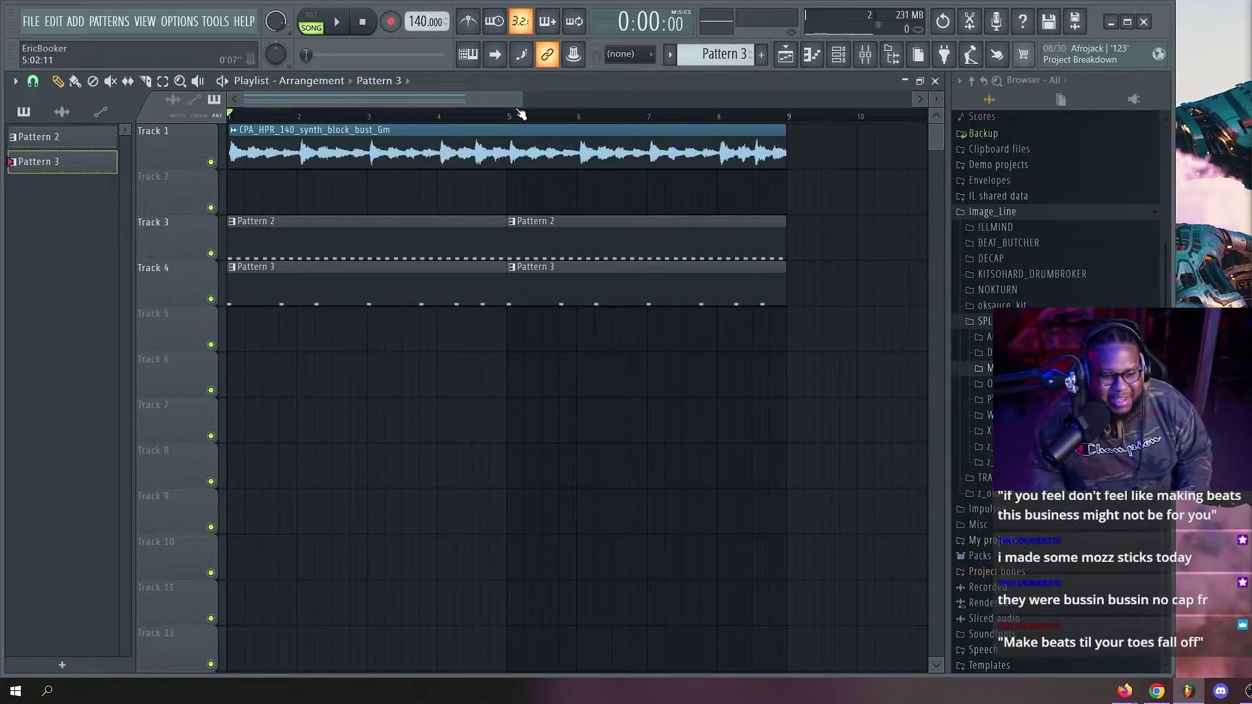
# Adjust the time-stretching pitch of the CPA_HPR_140_synth_block_bust_Gm loop in its channel settings and listen to it in the arrangement.
pyautogui.moveTo(536, 96); pyautogui.dragTo(579, 95)
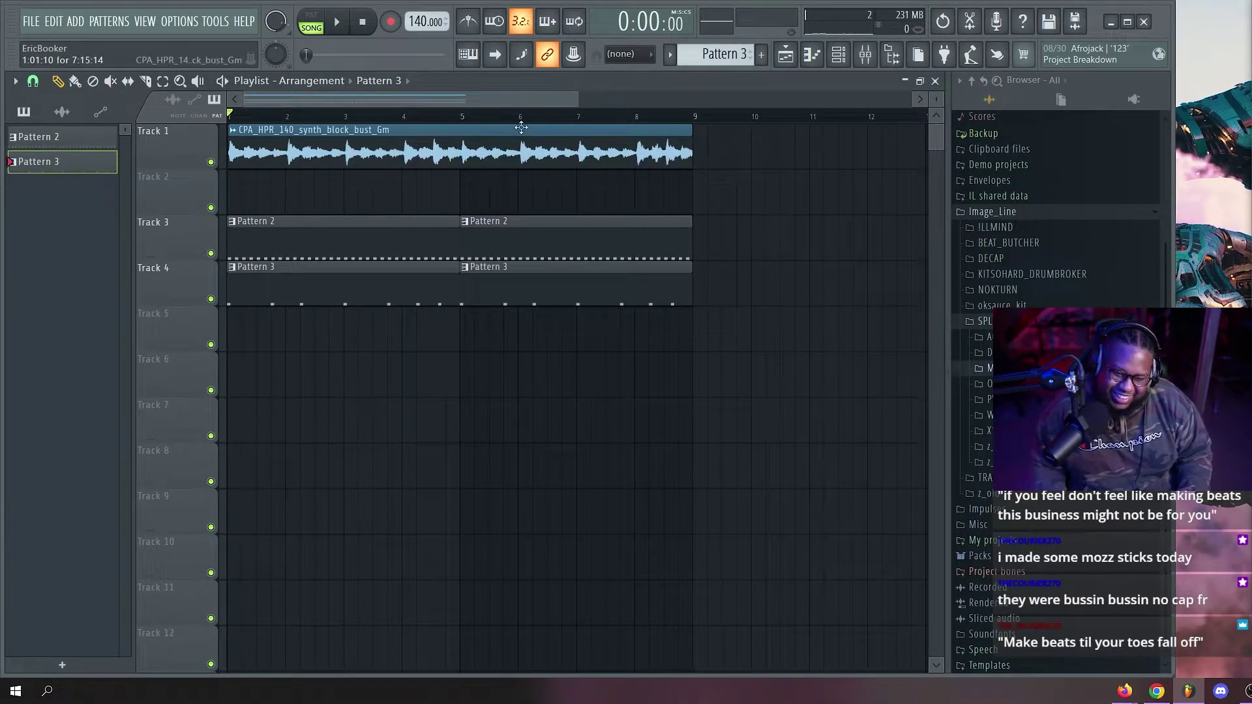
pyautogui.press('space')
pyautogui.press('space')
pyautogui.doubleClick(574, 153)
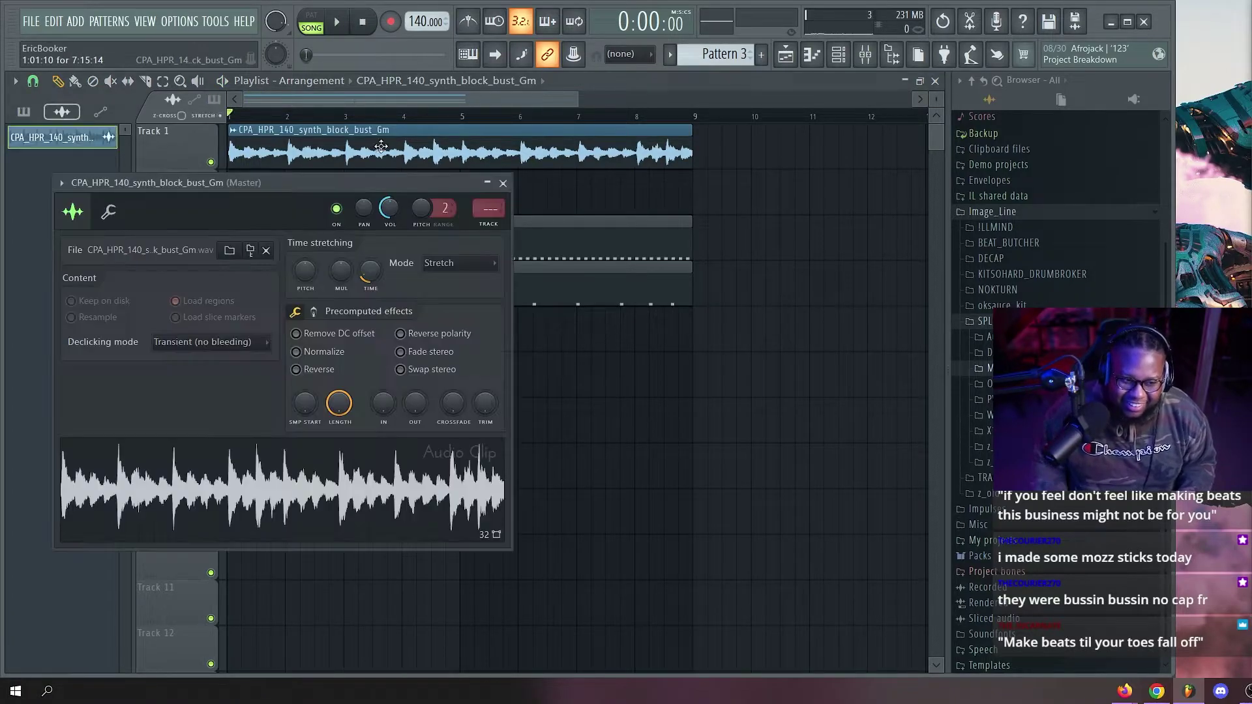
pyautogui.press('space')
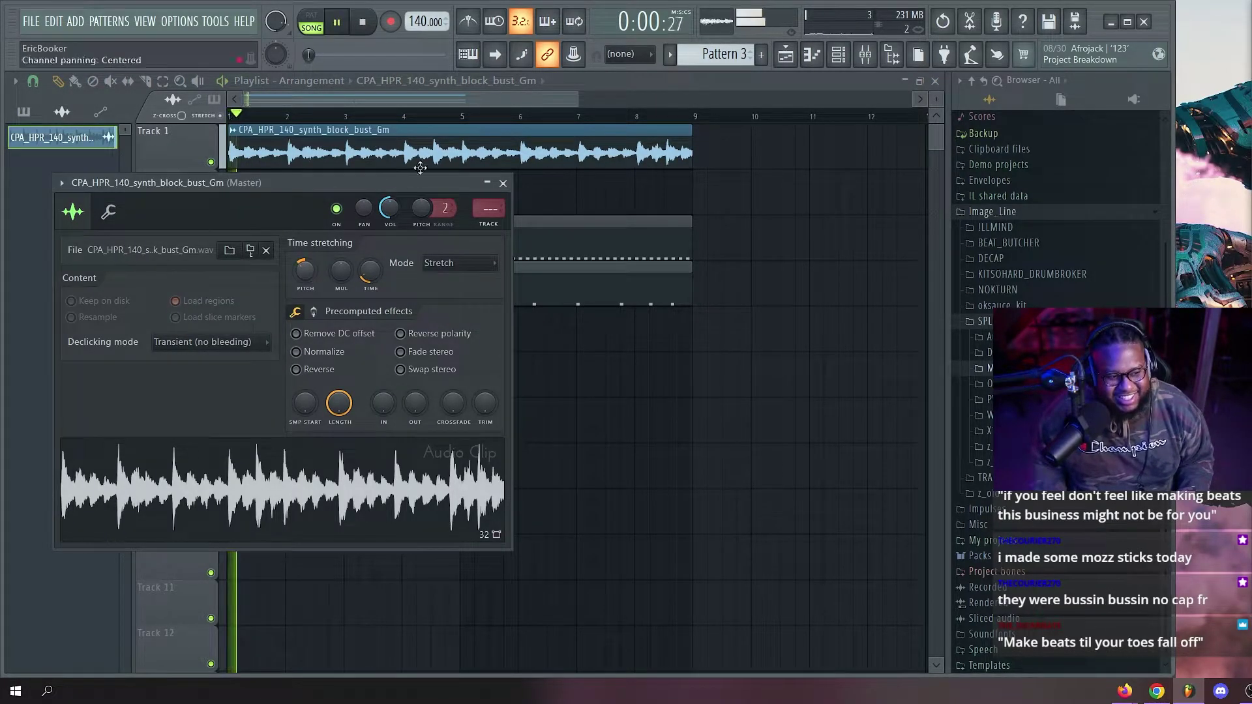
pyautogui.click(503, 184)
pyautogui.scroll(-2, 549, 121)
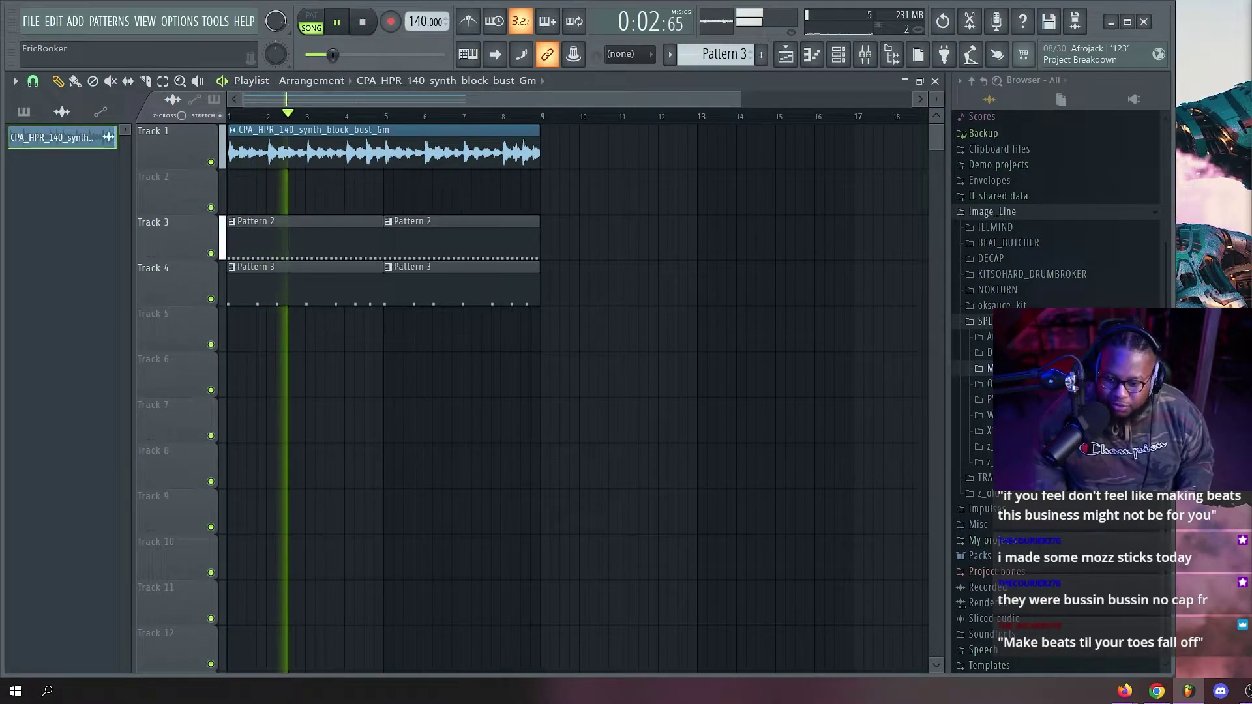
pyautogui.scroll(3, 986, 430)
pyautogui.press('space')
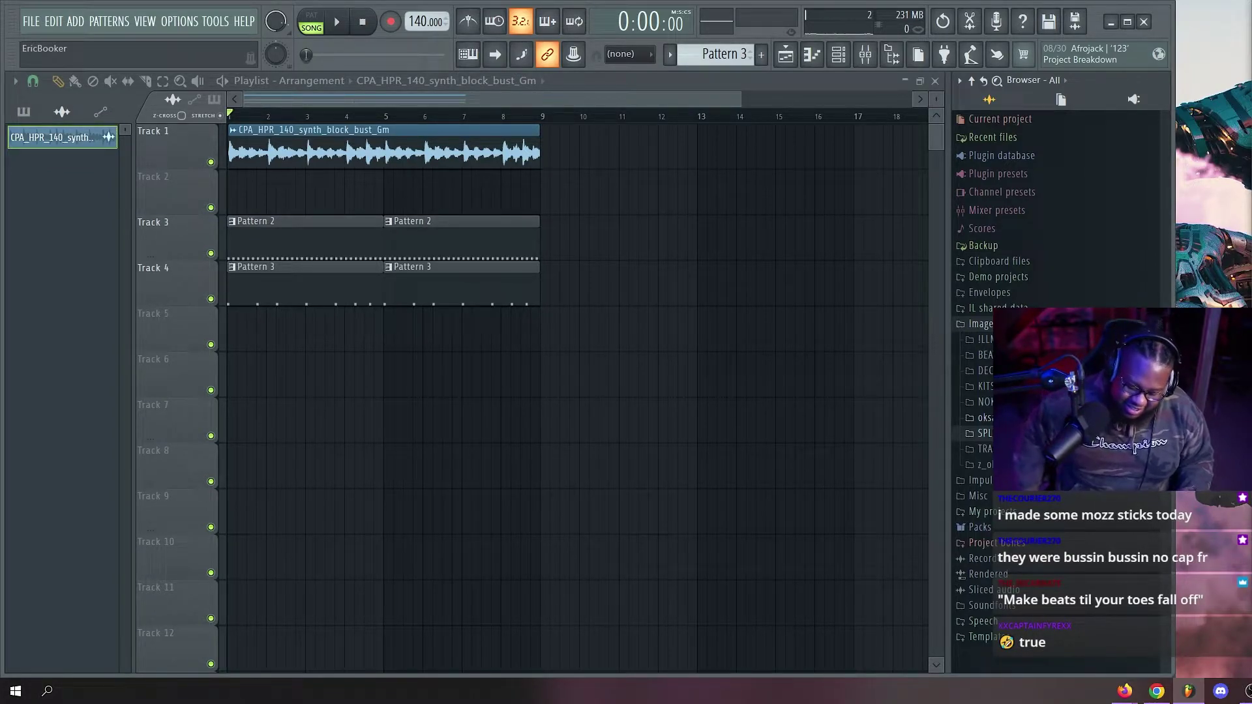
# Play the arrangement and look through the snare samples of oksauce_kit in the browser.
pyautogui.scroll(-2, 479, 124)
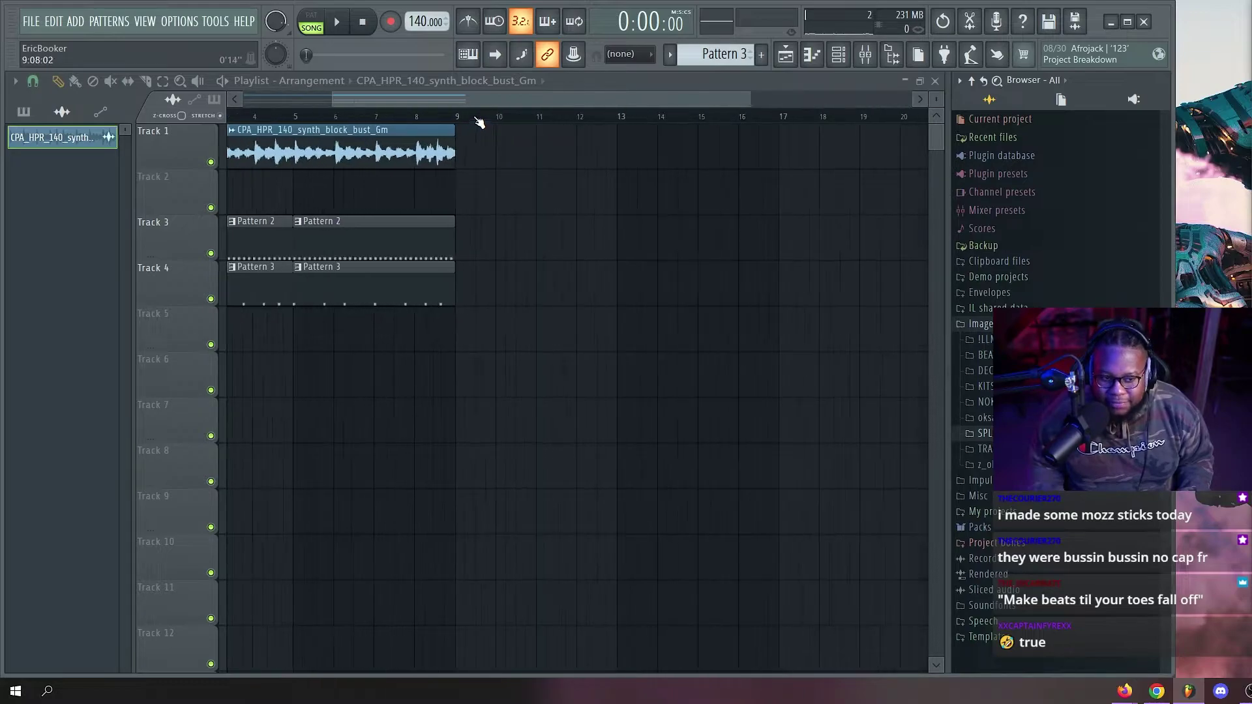
pyautogui.scroll(3, 479, 120)
pyautogui.moveTo(661, 98); pyautogui.dragTo(687, 98)
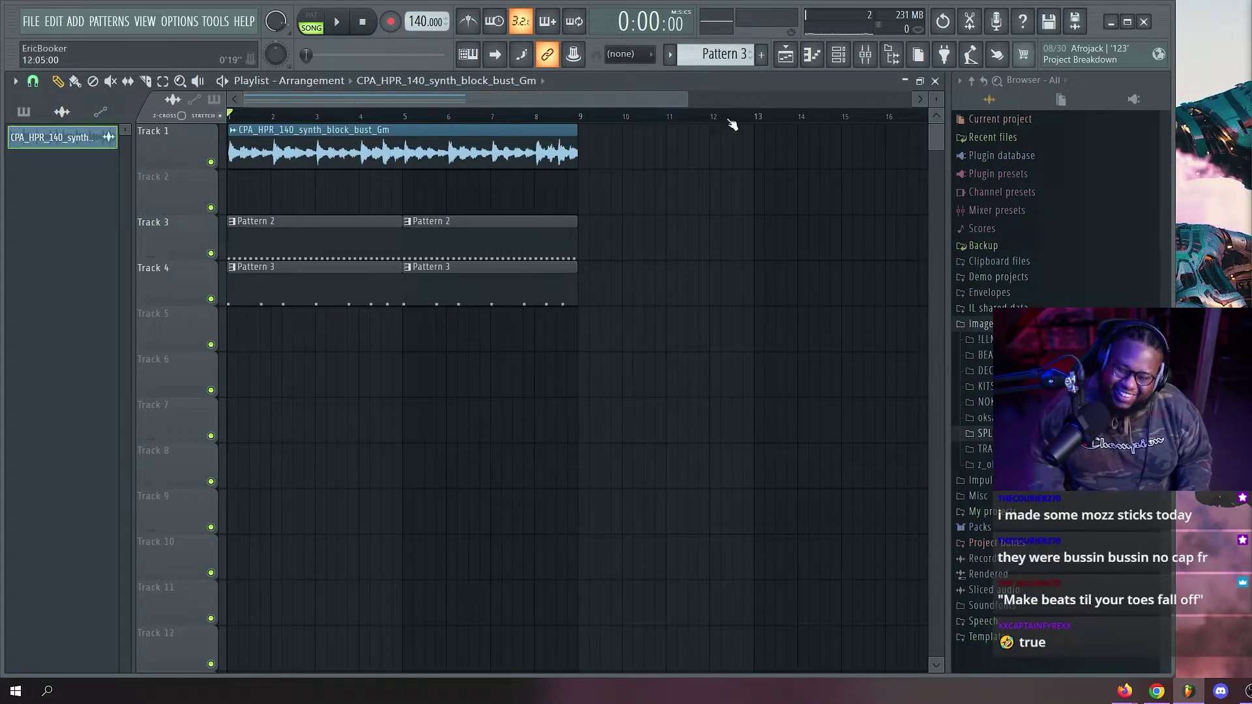
pyautogui.press('space')
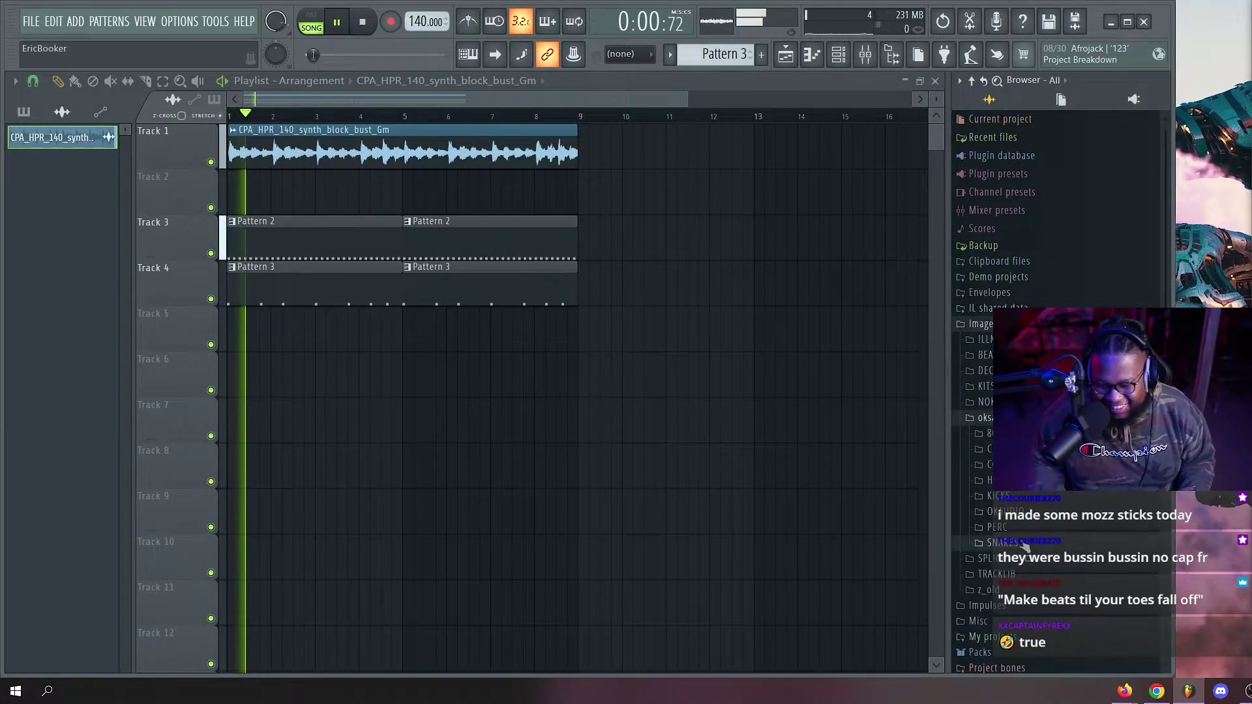
pyautogui.click(1023, 418)
pyautogui.press('space')
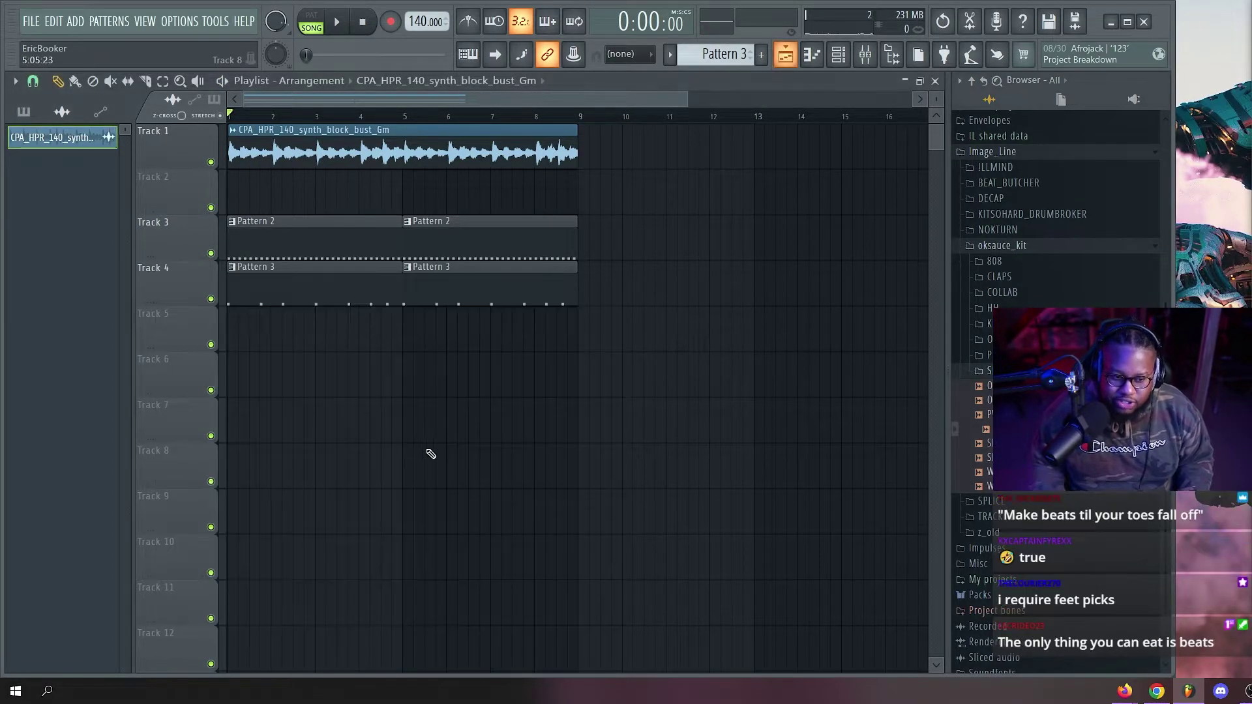
# Start new Pattern 4 on Track 5 at bar 1 with the PVLACE_rimshot_one_shot_toon sample, and open that channel's piano roll.
pyautogui.hotkey('ctrl', 'F4')
pyautogui.click(243, 323)
pyautogui.press('F6')
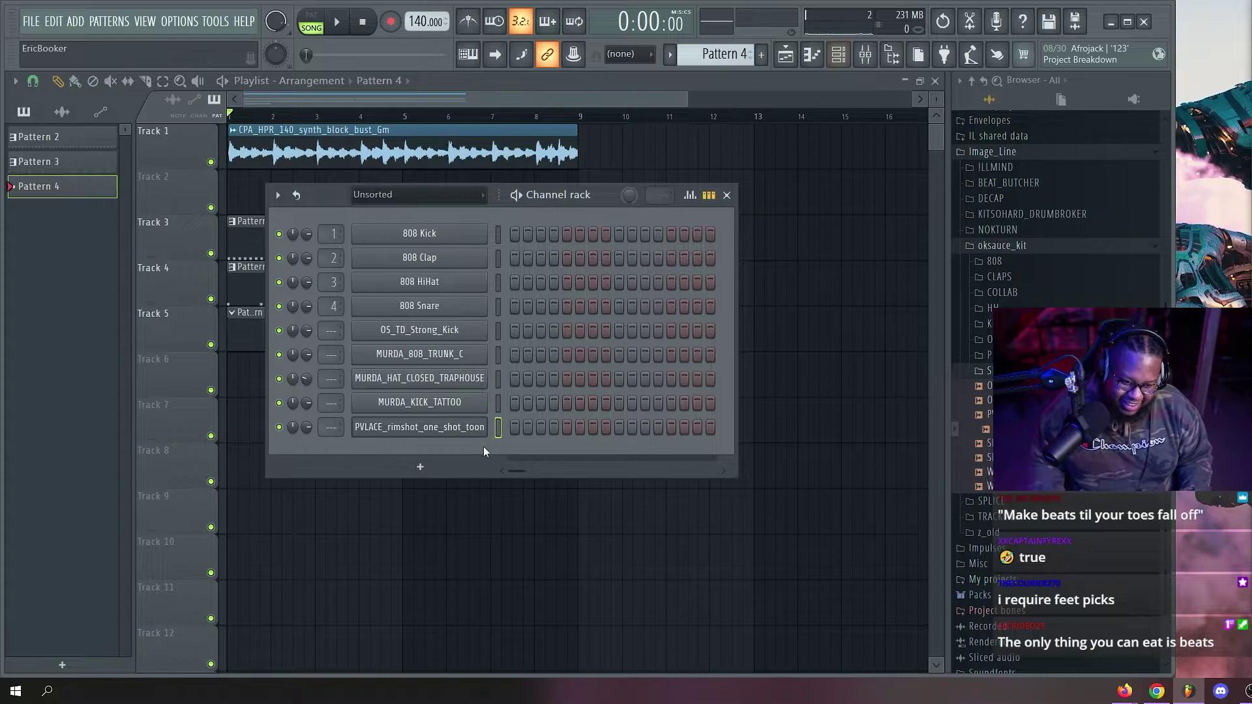
pyautogui.click(481, 429)
pyautogui.click(554, 428)
pyautogui.rightClick(462, 432)
pyautogui.click(557, 428)
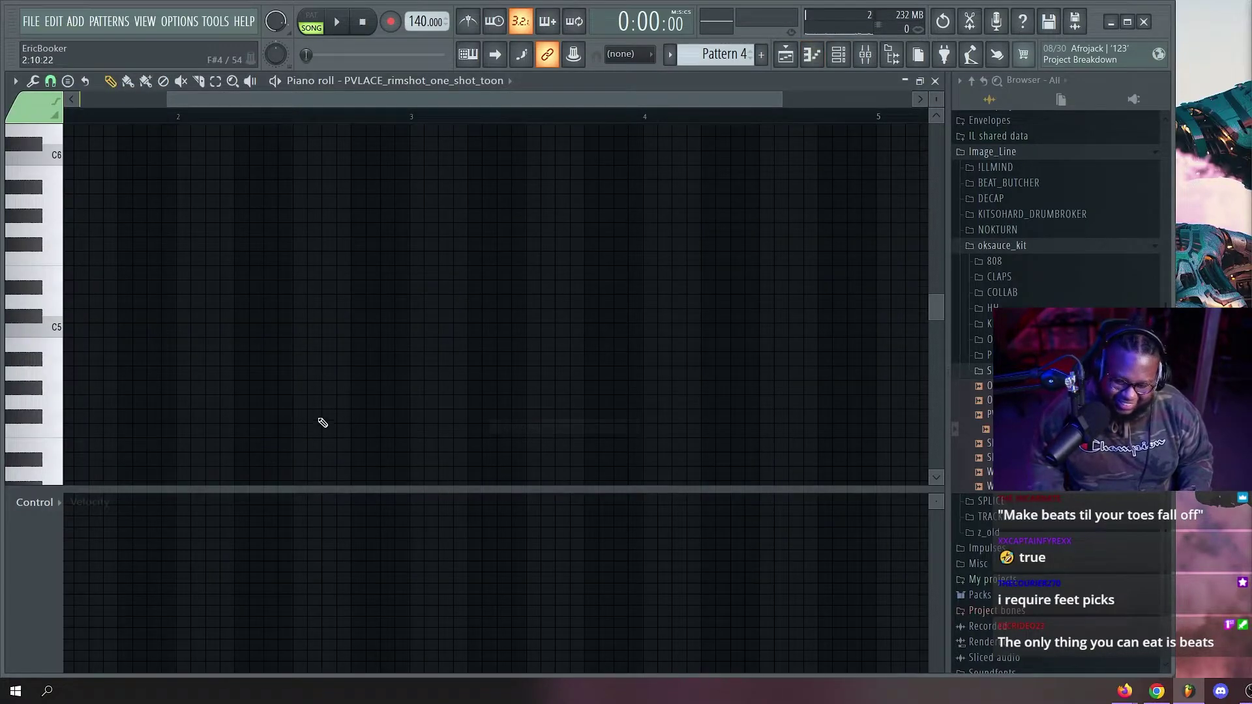
# Place rimshot notes on beat 3 of bar 1 (C5) and bar 2 (B4), and duplicate them into bars 3 and 4.
pyautogui.scroll(4, 131, 115)
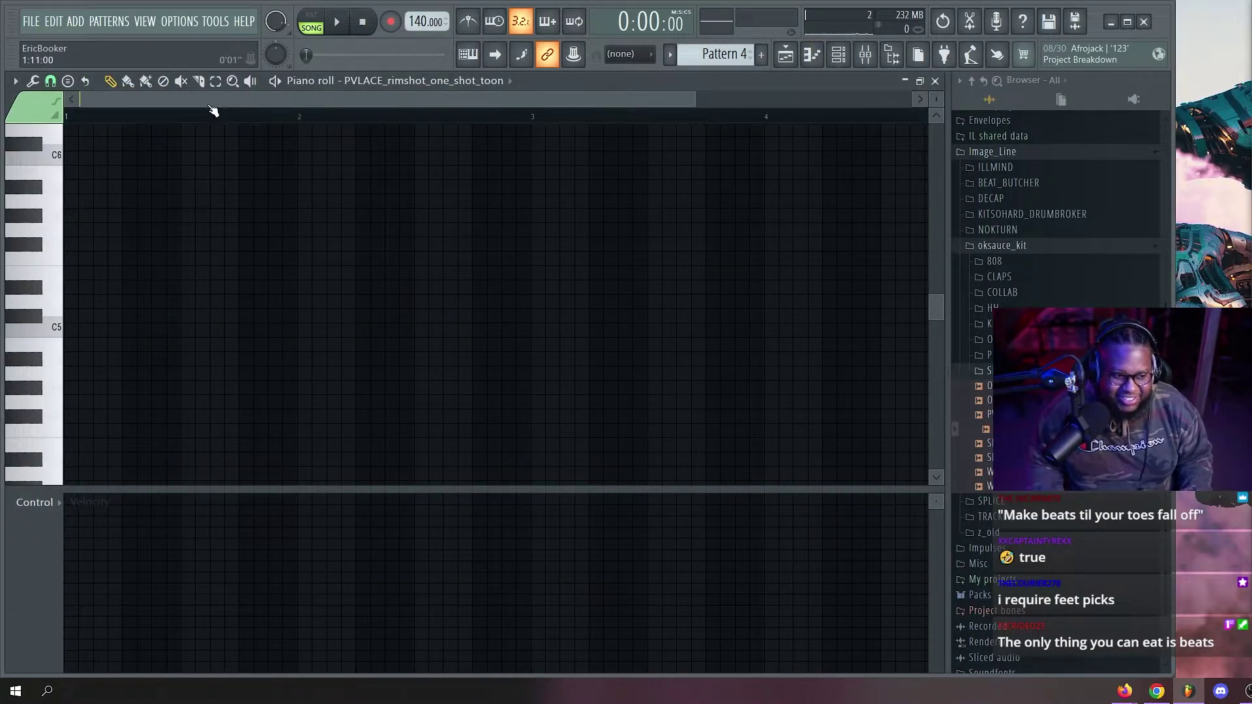
pyautogui.press('space')
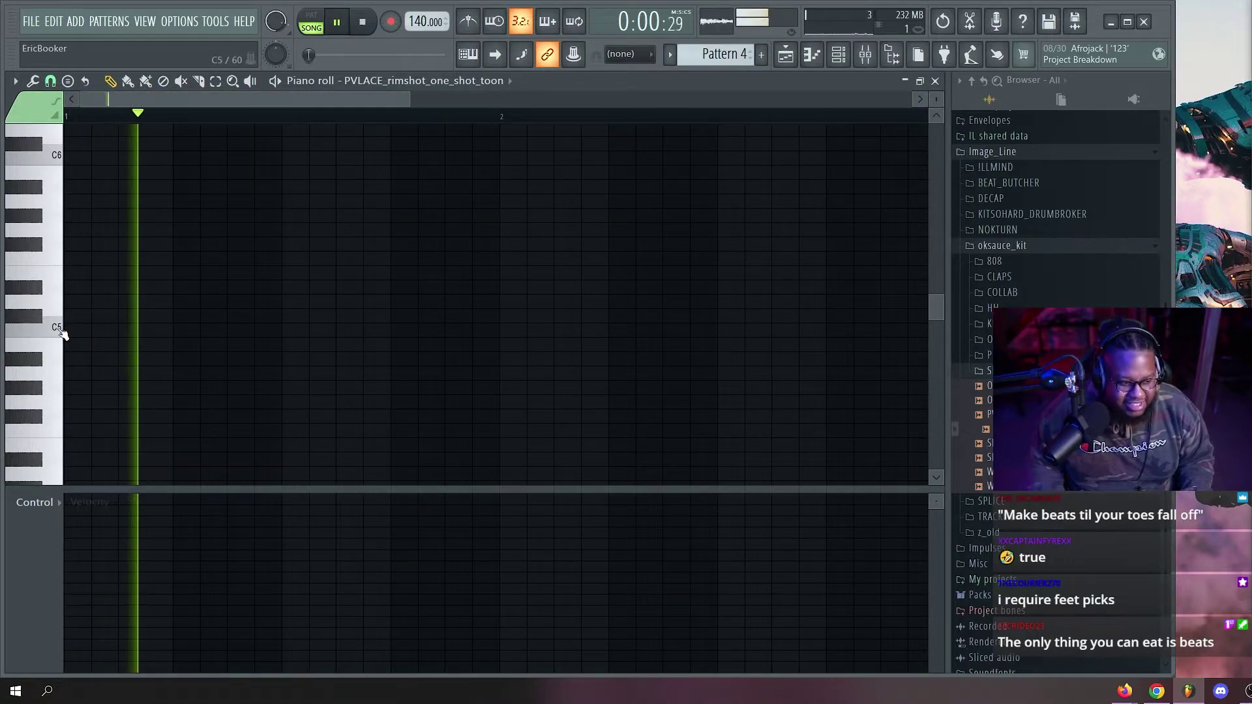
pyautogui.press('space')
pyautogui.moveTo(296, 331)
pyautogui.mouseDown()
pyautogui.moveTo(272, 331)
pyautogui.moveTo(281, 340)
pyautogui.mouseUp()
pyautogui.rightClick(271, 331)
pyautogui.press('space')
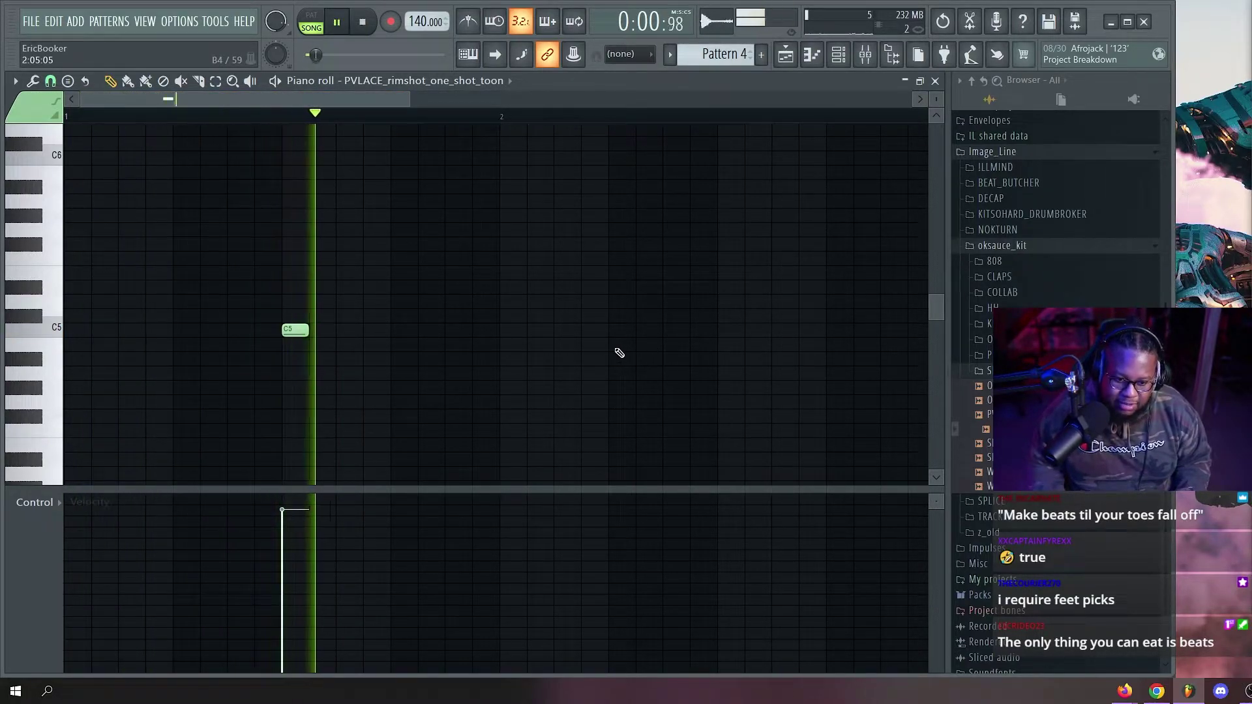
pyautogui.press('space')
pyautogui.click(726, 345)
pyautogui.hotkey('ctrl', 'a')
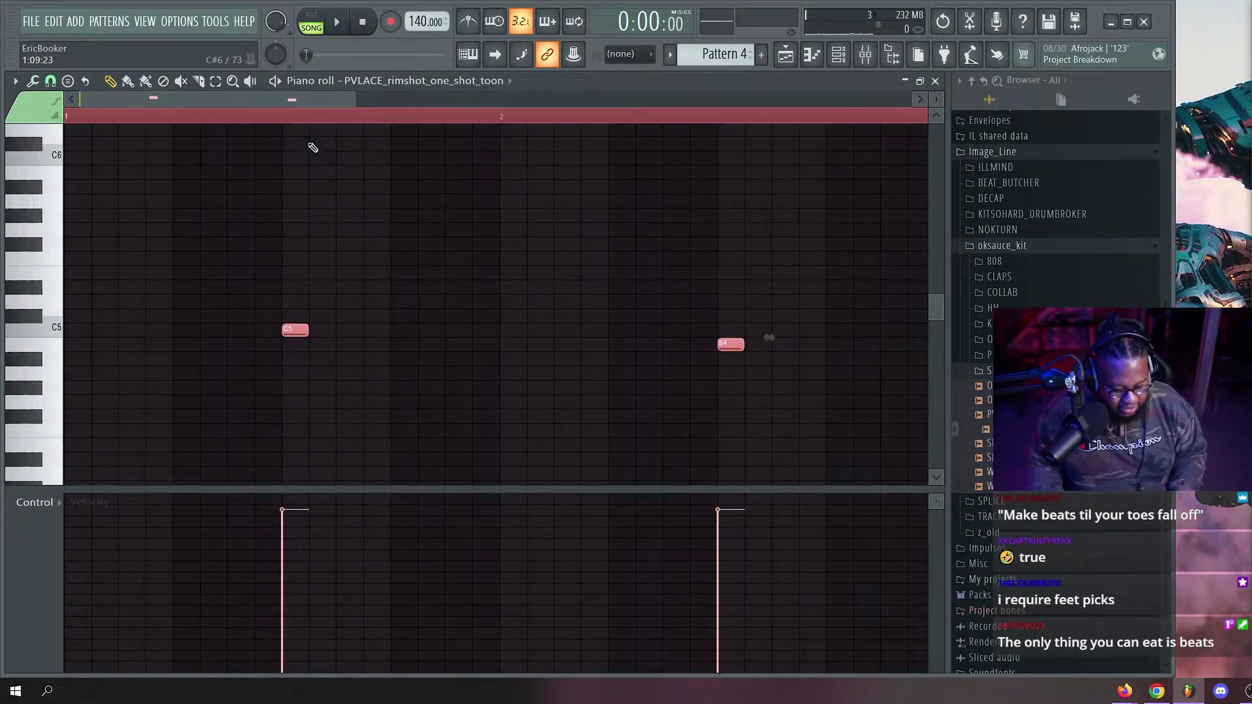
pyautogui.hotkey('ctrl', 'b')
# Start playback in the playlist and place a second Pattern 4 clip on Track 5 at bar 5.
pyautogui.press('F5')
pyautogui.press('space')
pyautogui.click(405, 332)
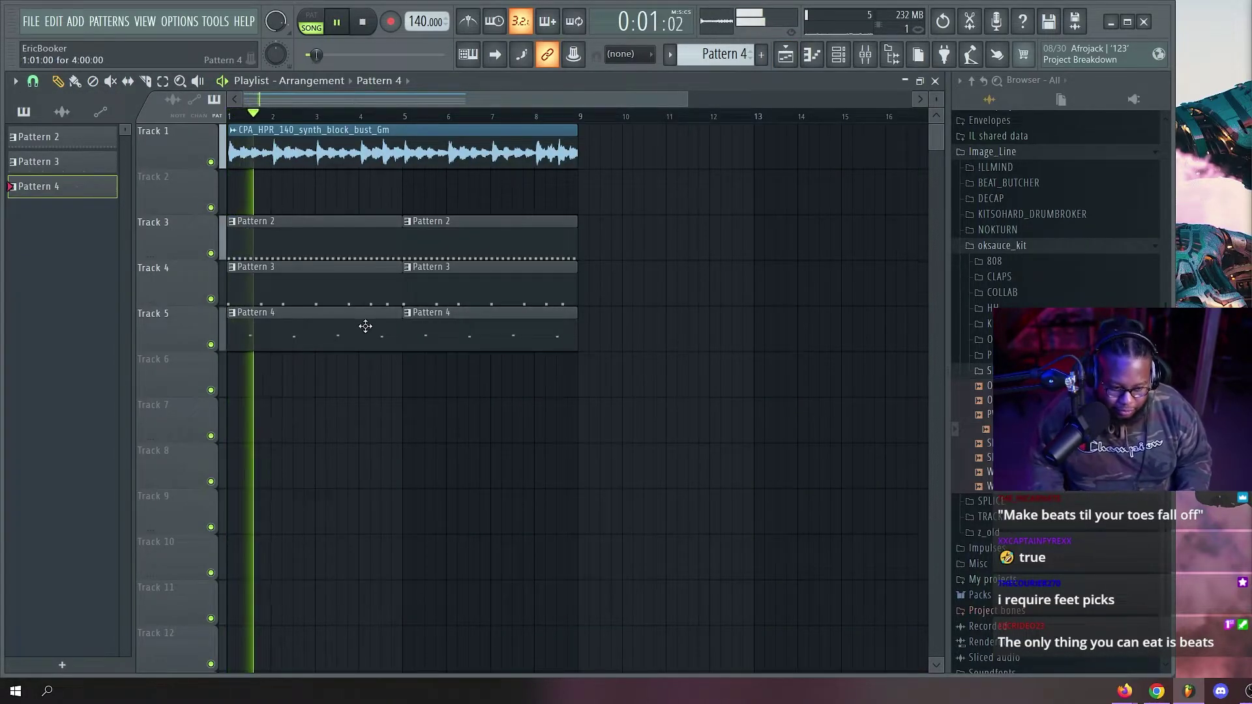
# Move the B4 rimshot notes in bars 2 and 4 of Pattern 4 up to C5, and return to the playlist.
pyautogui.doubleClick(318, 331)
pyautogui.scroll(-2, 384, 120)
pyautogui.press('F6')
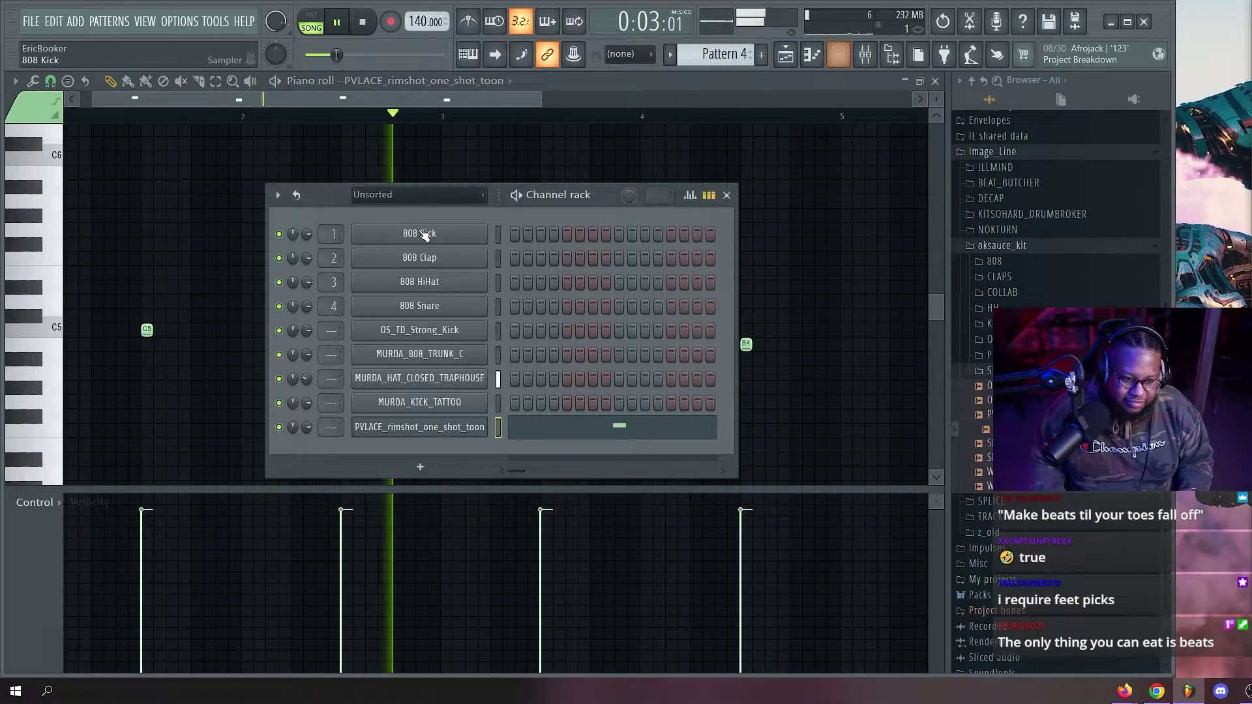
pyautogui.press('F6')
pyautogui.moveTo(346, 345); pyautogui.dragTo(346, 317)
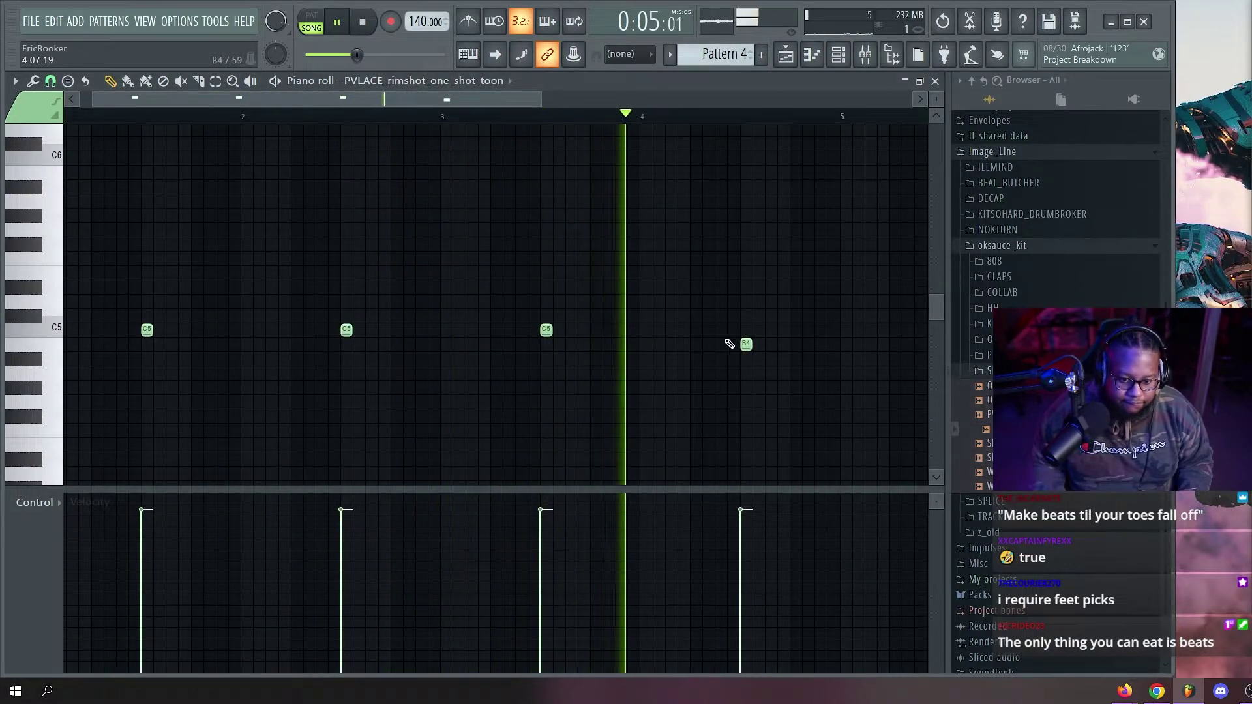
pyautogui.moveTo(745, 344); pyautogui.dragTo(745, 330)
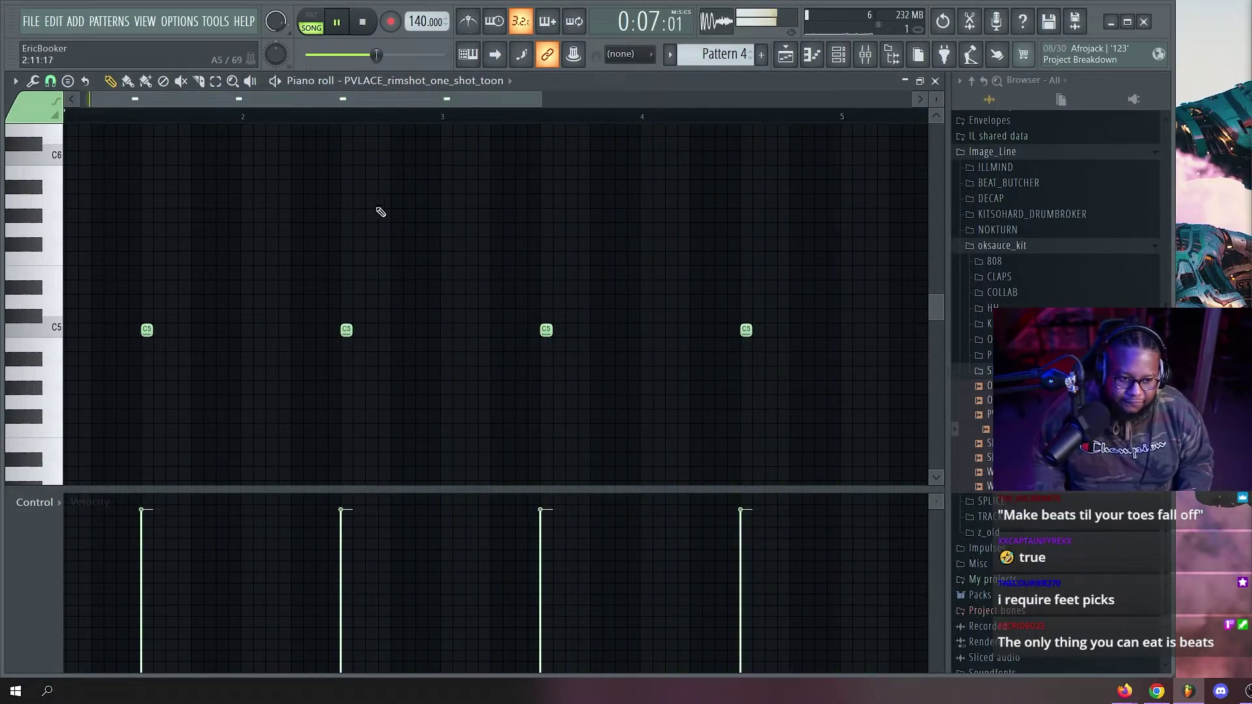
pyautogui.press('F5')
# Replace the MURDA_HAT_CLOSED_TRAPHOUSE channel's sample with the HH - Tick hi-hat from oksauce_kit while the arrangement plays.
pyautogui.scroll(3, 292, 120)
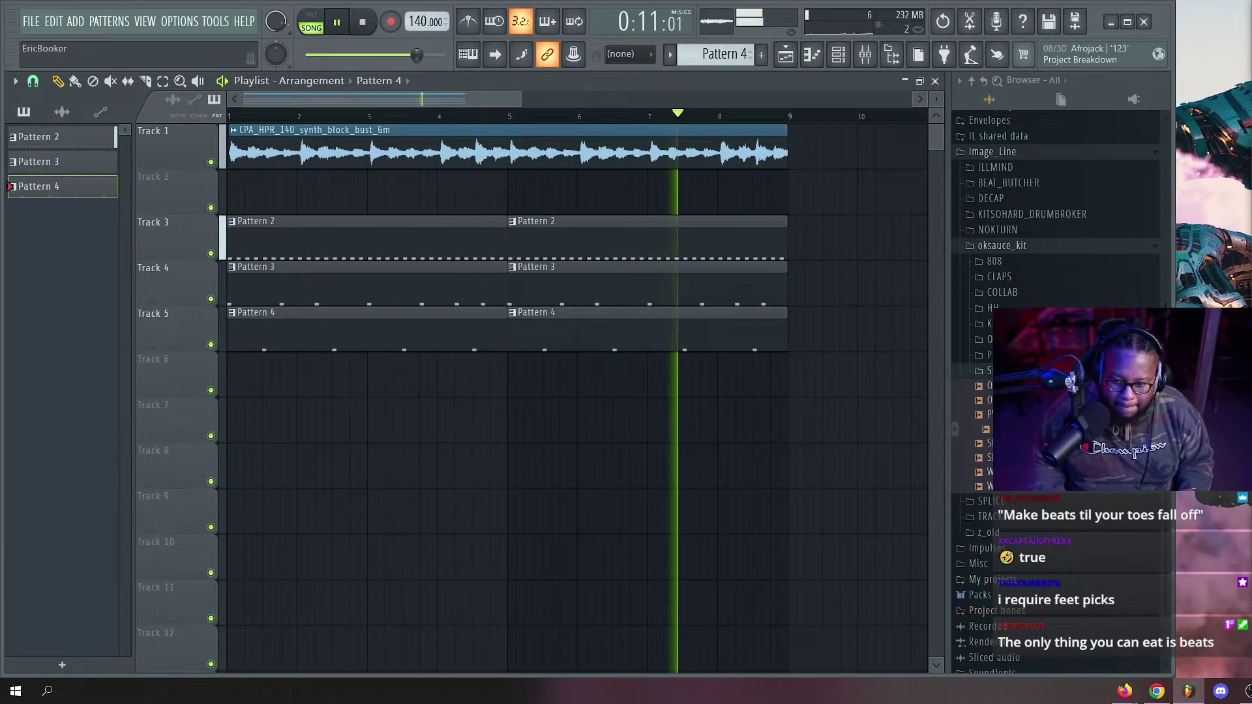
pyautogui.scroll(2, 1017, 383)
pyautogui.click(1011, 384)
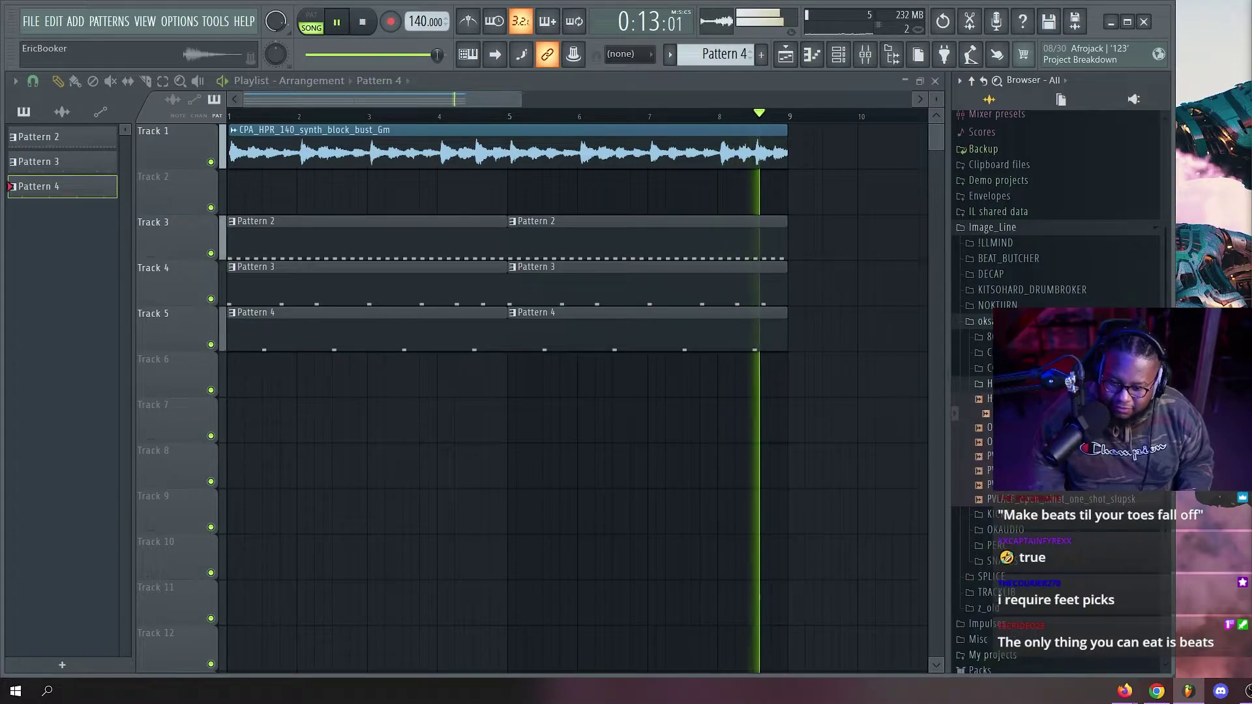
pyautogui.press('F6')
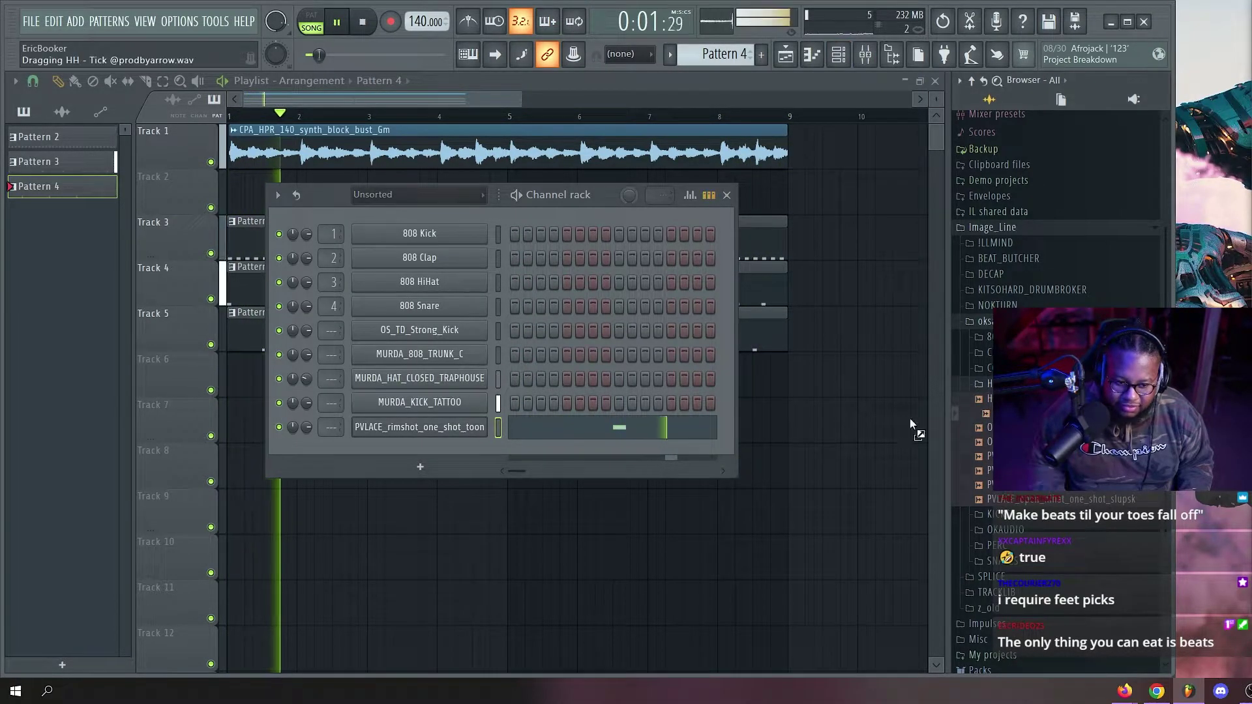
pyautogui.moveTo(911, 428); pyautogui.dragTo(392, 378)
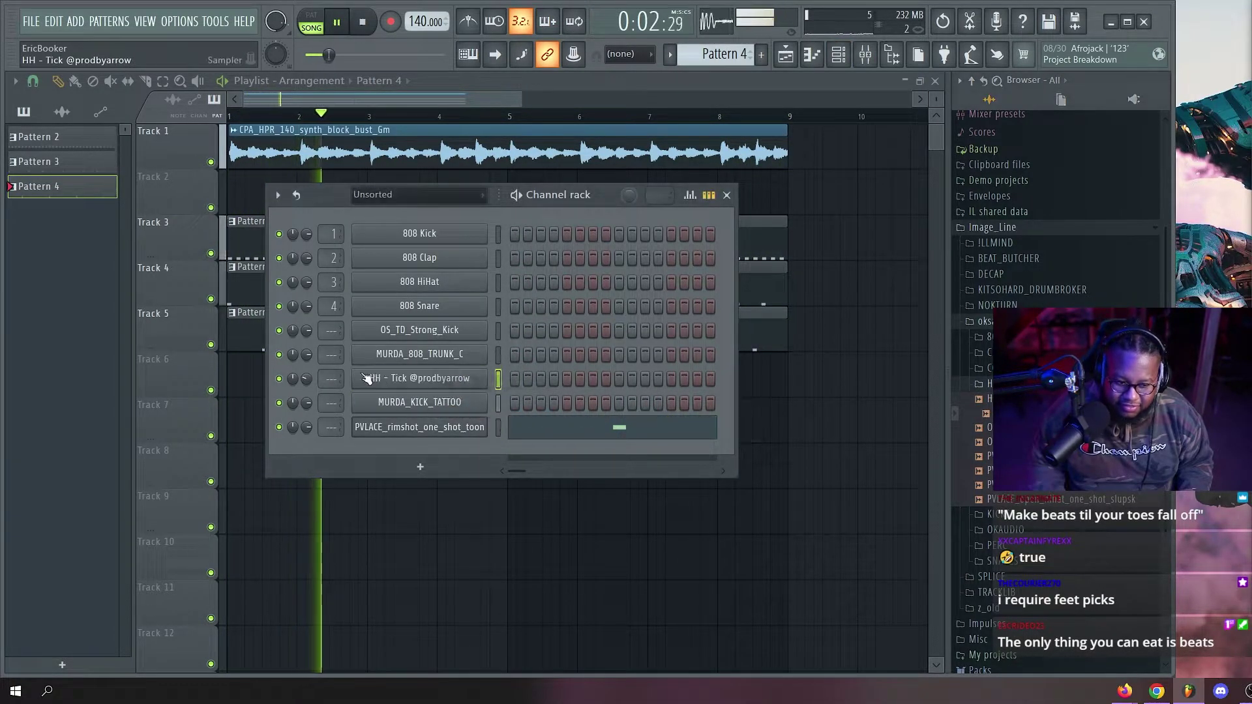
pyautogui.click(442, 378)
pyautogui.click(643, 91)
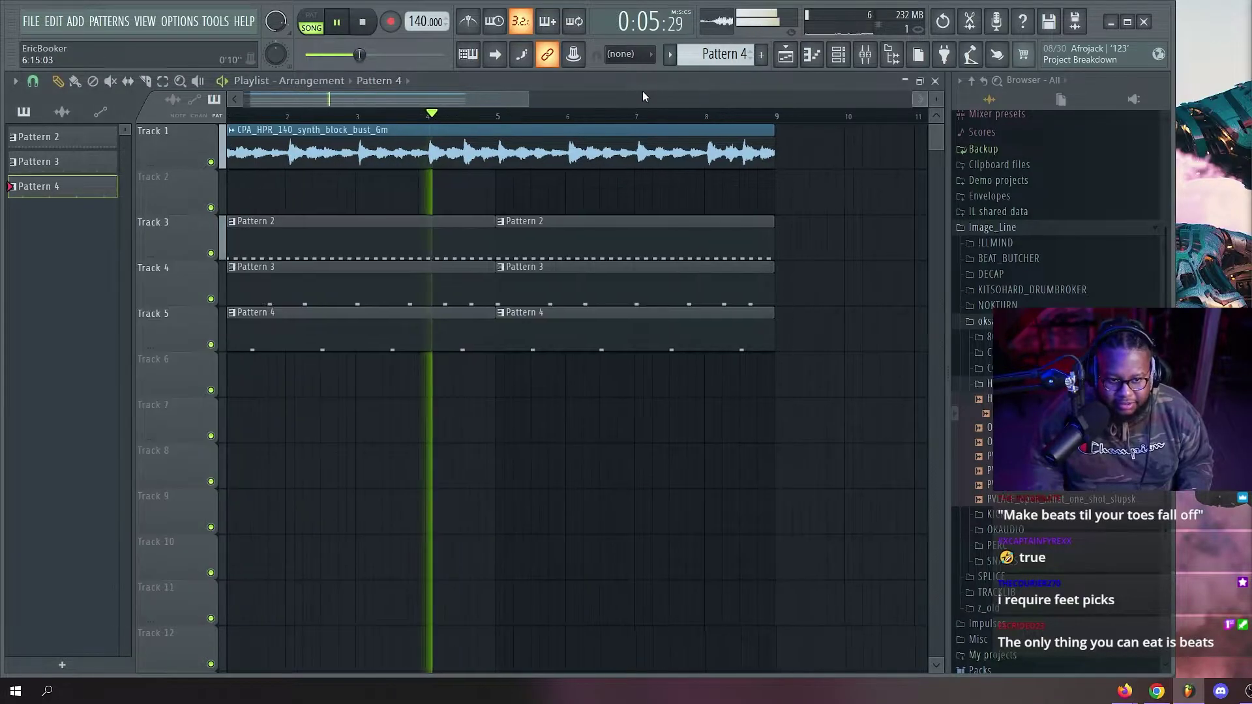
# Stop playback and duplicate all loop and pattern clips from bars 1 to 8 into bars 9 to 16, without extra clips on Track 2.
pyautogui.press('space')
pyautogui.scroll(-3, 436, 120)
pyautogui.scroll(2, 433, 120)
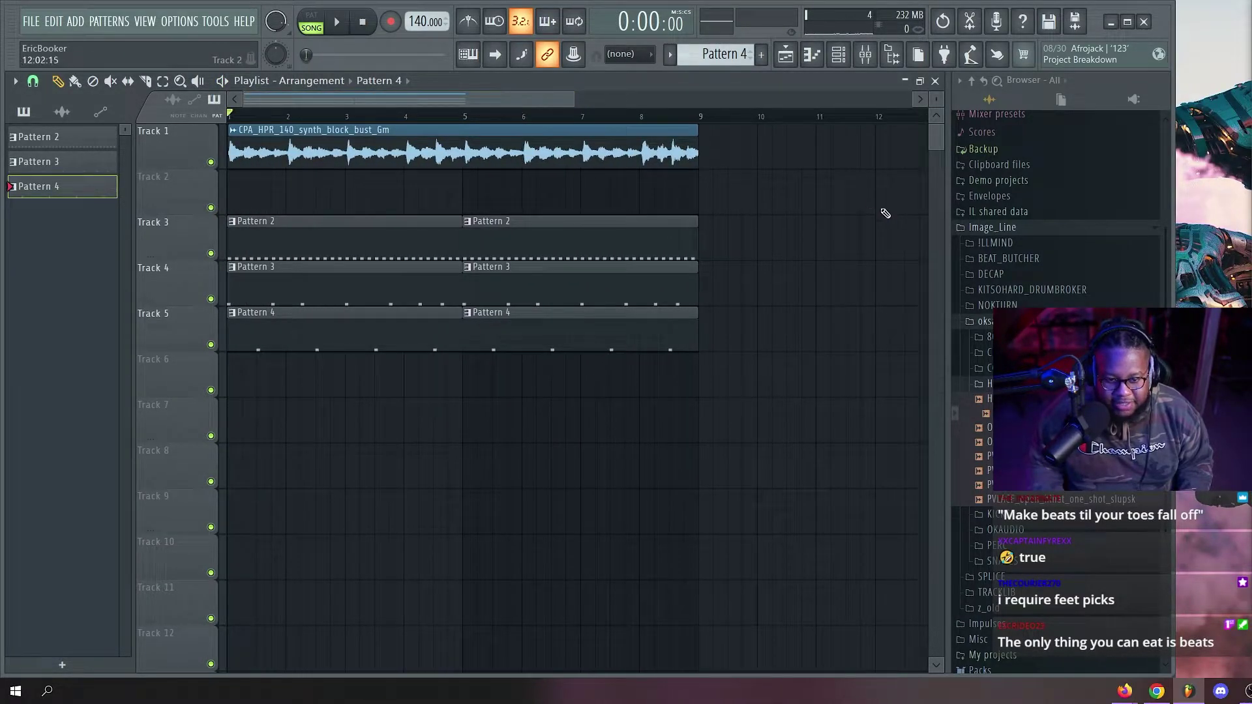
pyautogui.scroll(-2, 713, 120)
pyautogui.moveTo(707, 148); pyautogui.dragTo(20, 395)
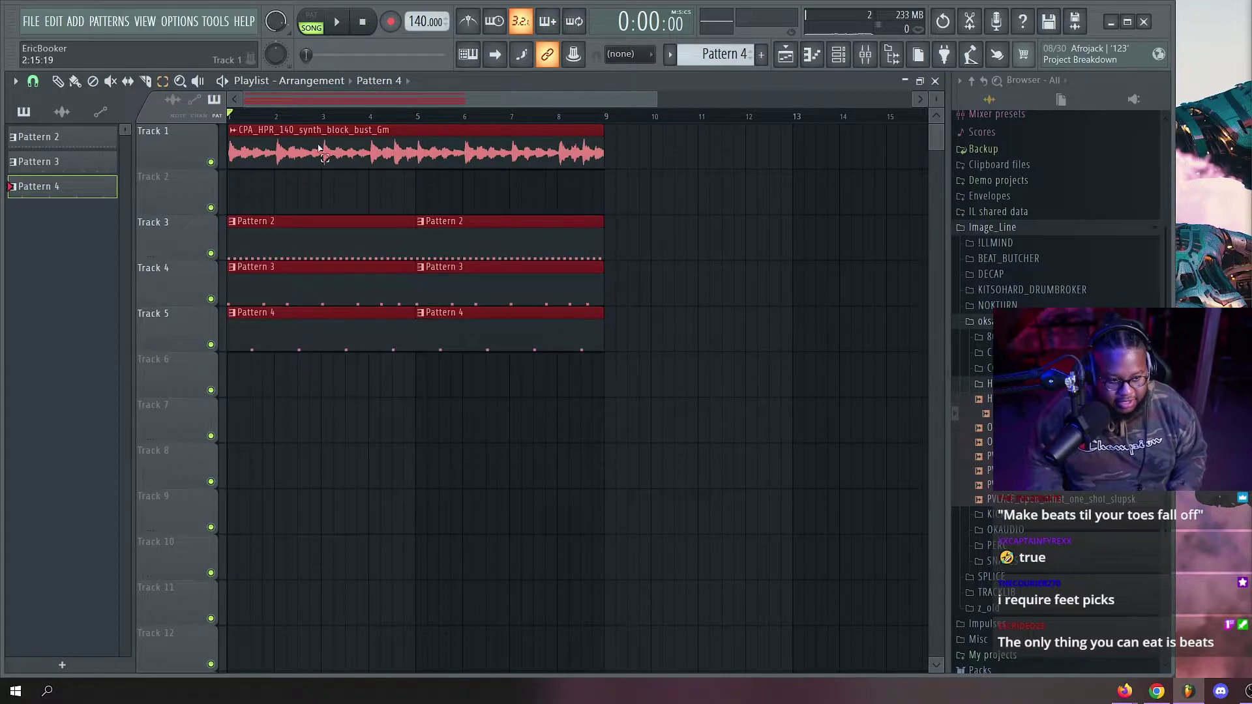
pyautogui.scroll(2, 313, 118)
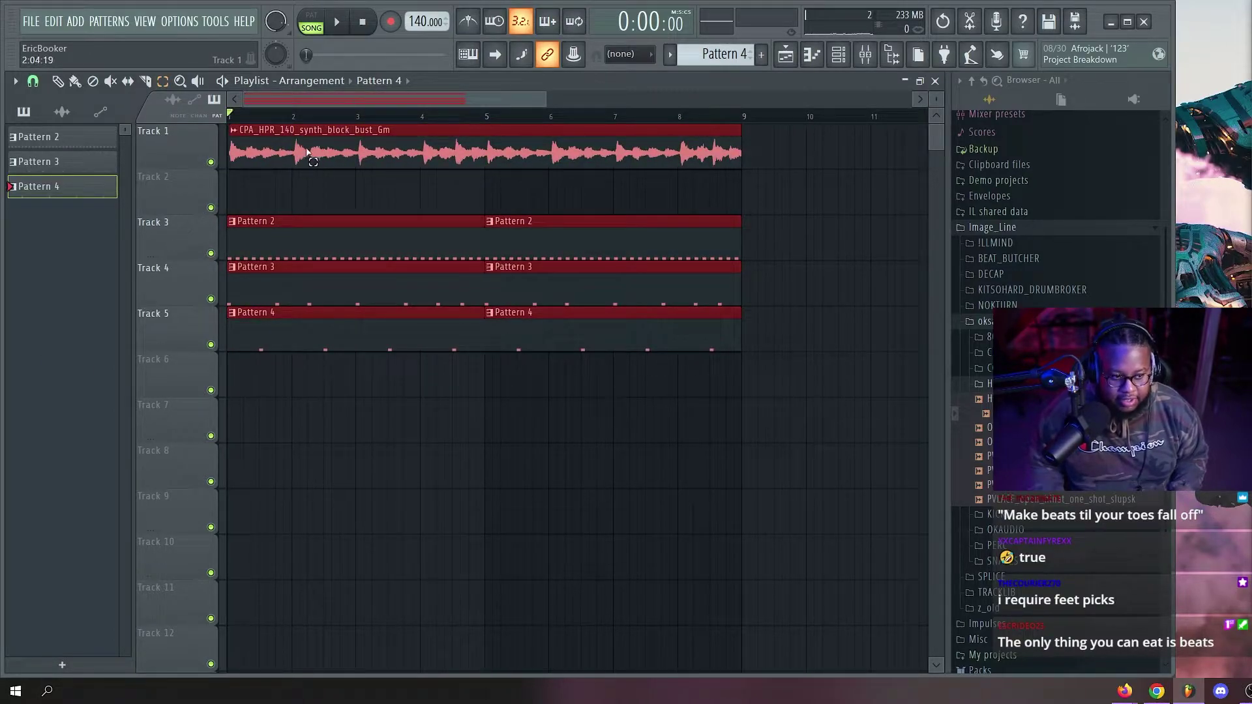
pyautogui.moveTo(312, 160); pyautogui.dragTo(717, 129)
pyautogui.scroll(-1, 717, 128)
pyautogui.scroll(-1, 715, 126)
pyautogui.click(711, 184)
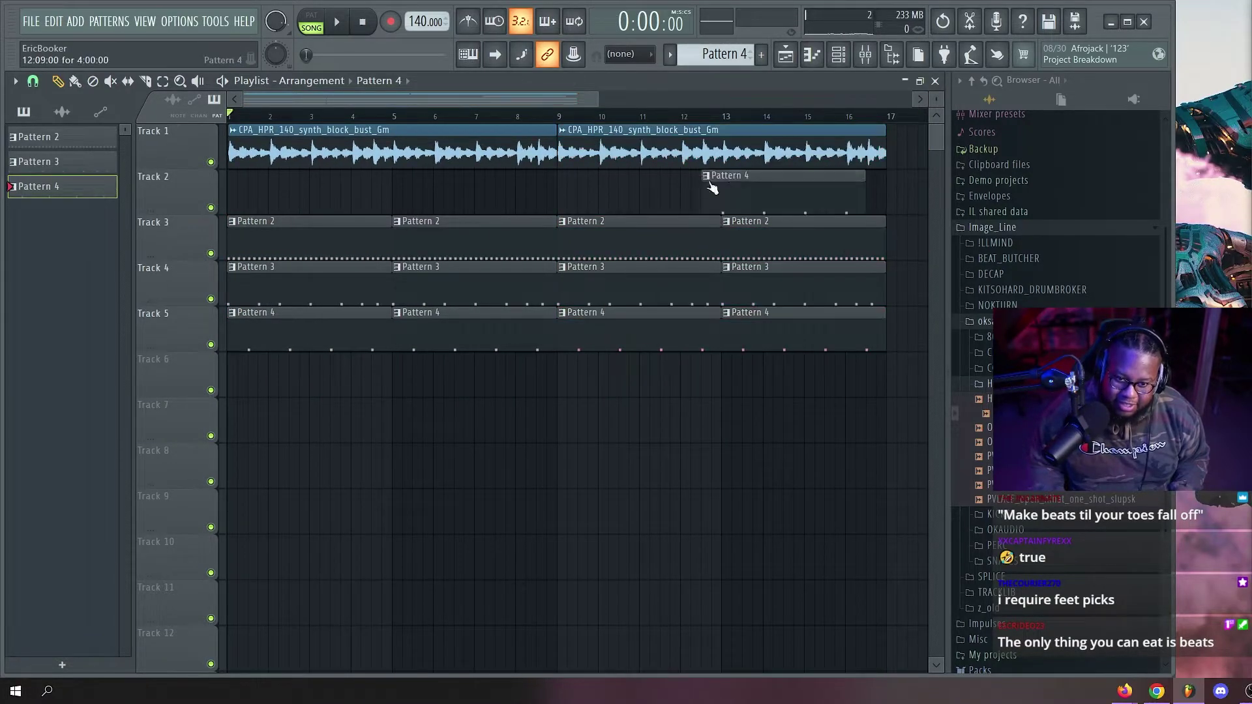
pyautogui.rightClick(710, 184)
# Examine the join between the two synth loop clips at bar 9 and undo the last clip resize.
pyautogui.scroll(2, 514, 116)
pyautogui.scroll(4, 606, 134)
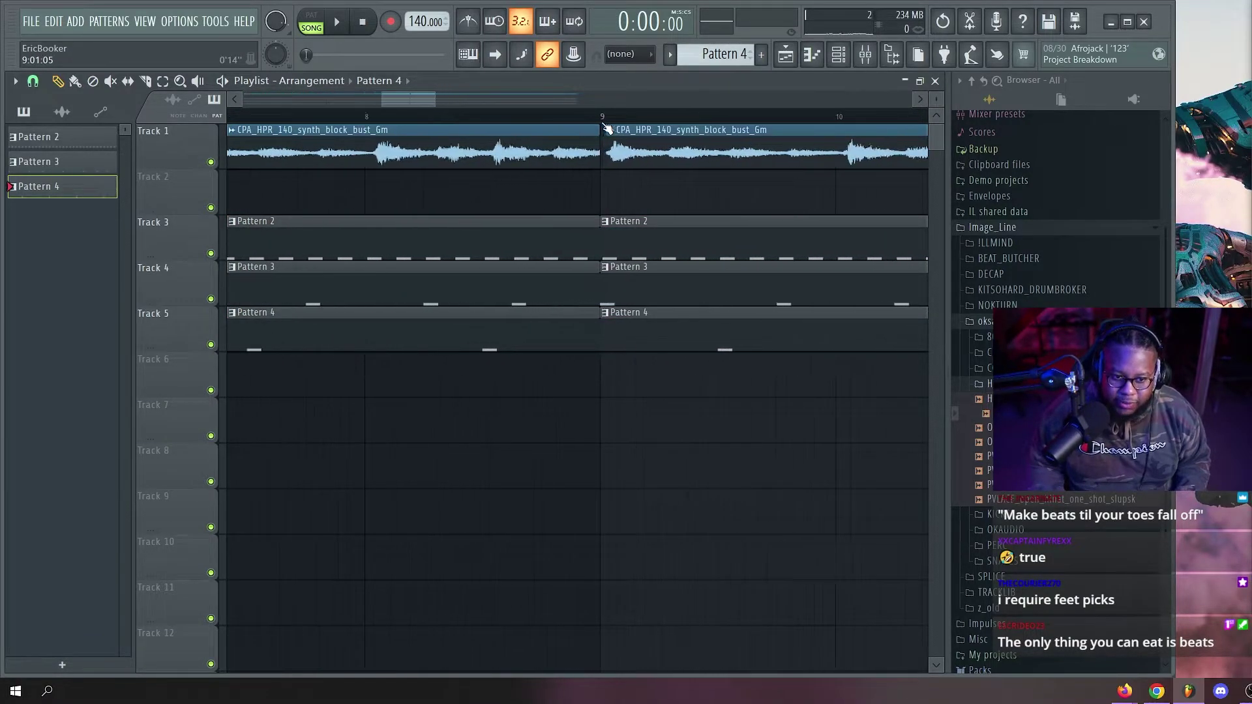
pyautogui.hotkey('ctrl', 'z')
pyautogui.scroll(-6, 604, 139)
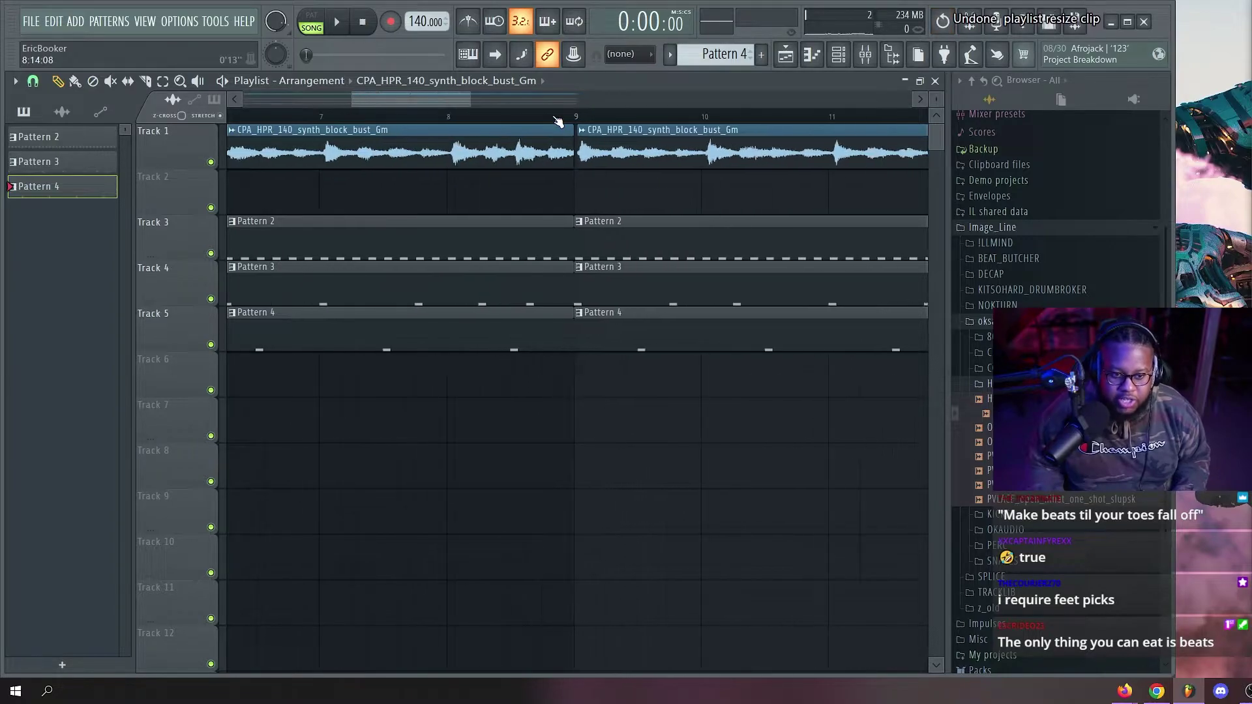
pyautogui.scroll(3, 548, 99)
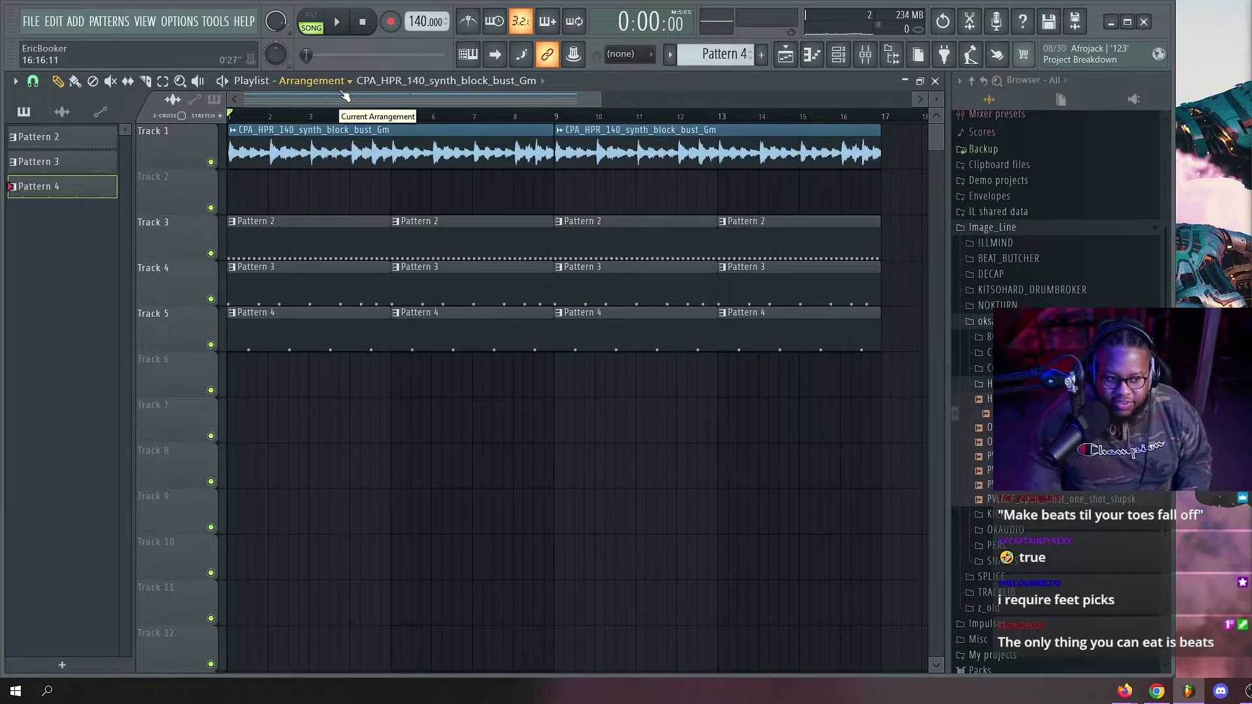
# Listen to the extended 16-bar arrangement from the start.
pyautogui.press('space')
pyautogui.press('space')
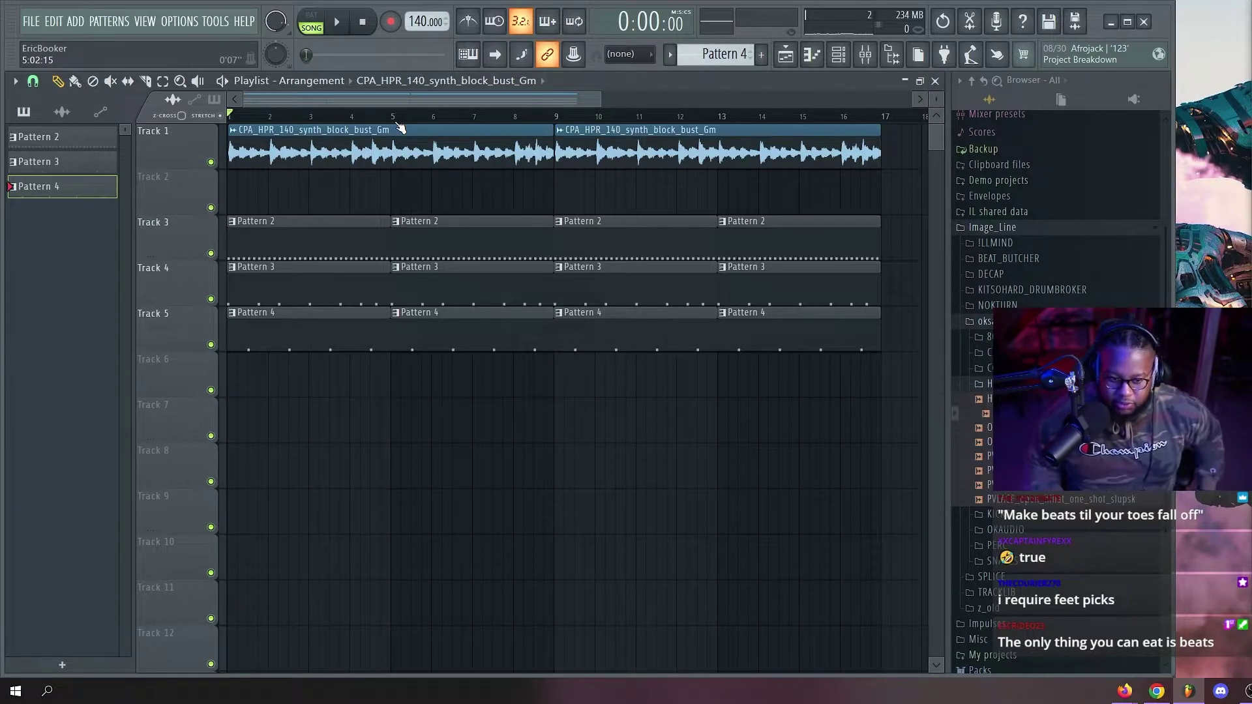
pyautogui.scroll(-3, 626, 151)
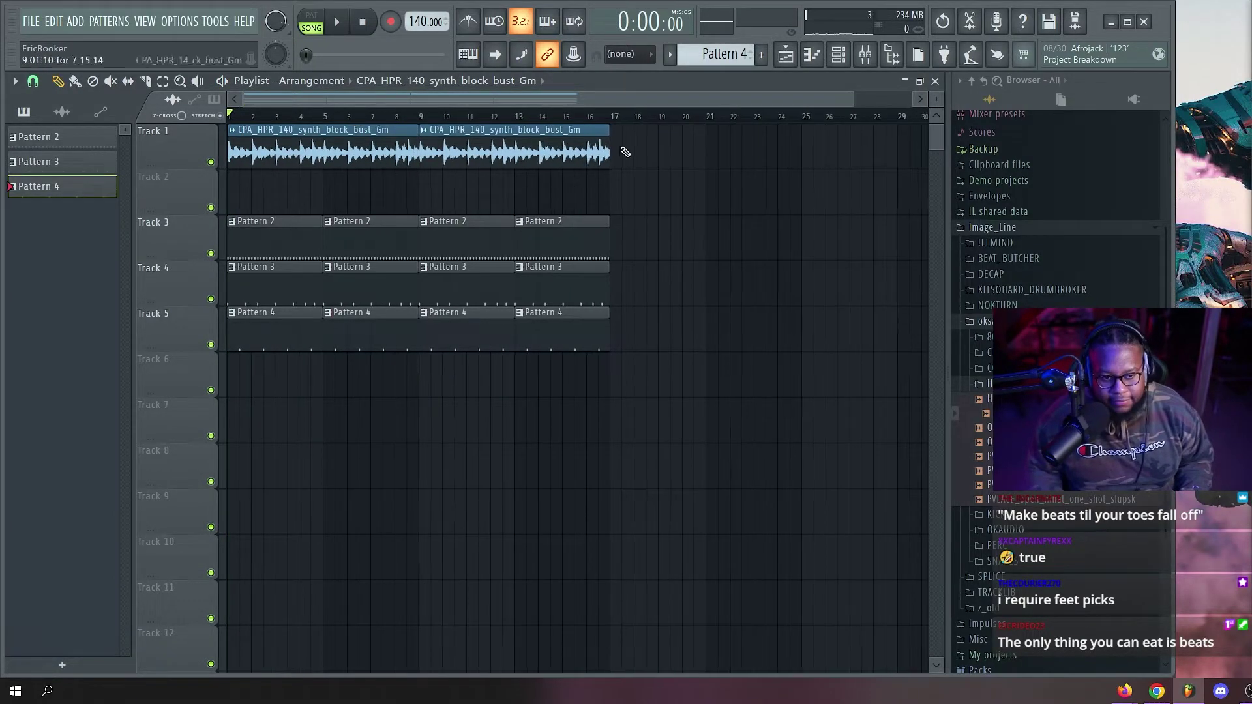
pyautogui.press('space')
pyautogui.scroll(3, 288, 116)
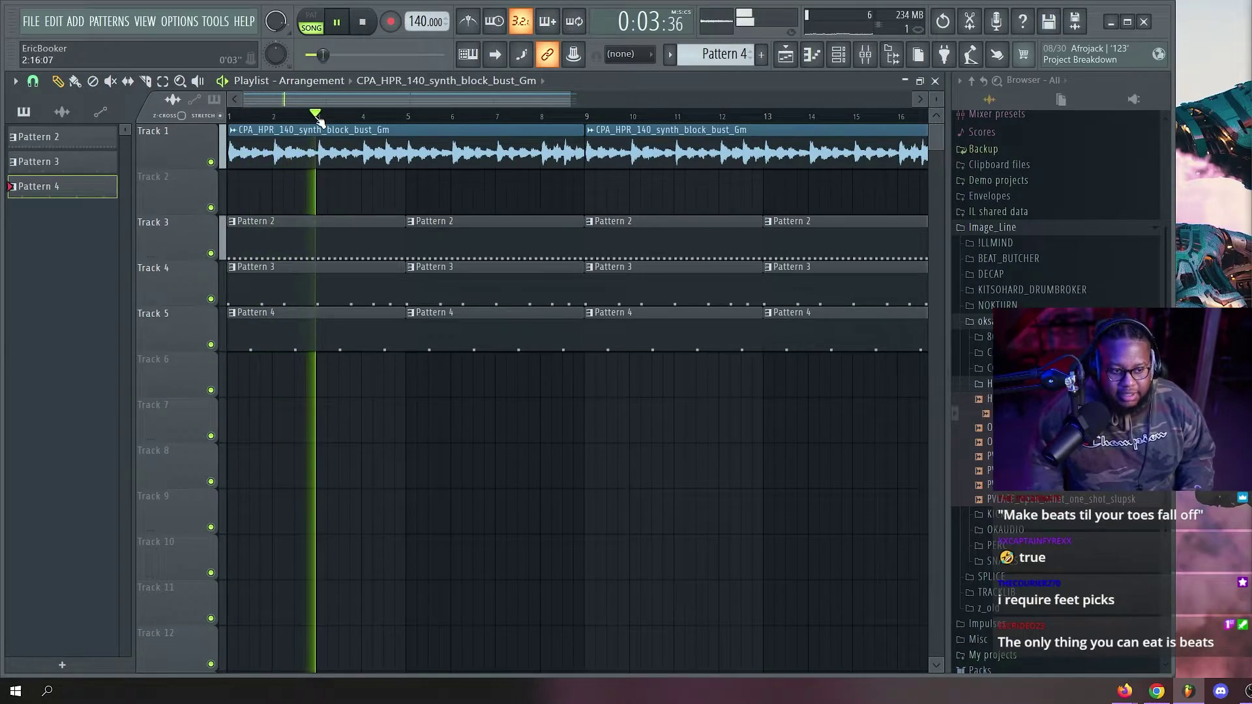
pyautogui.scroll(-3, 317, 118)
pyautogui.scroll(3, 315, 120)
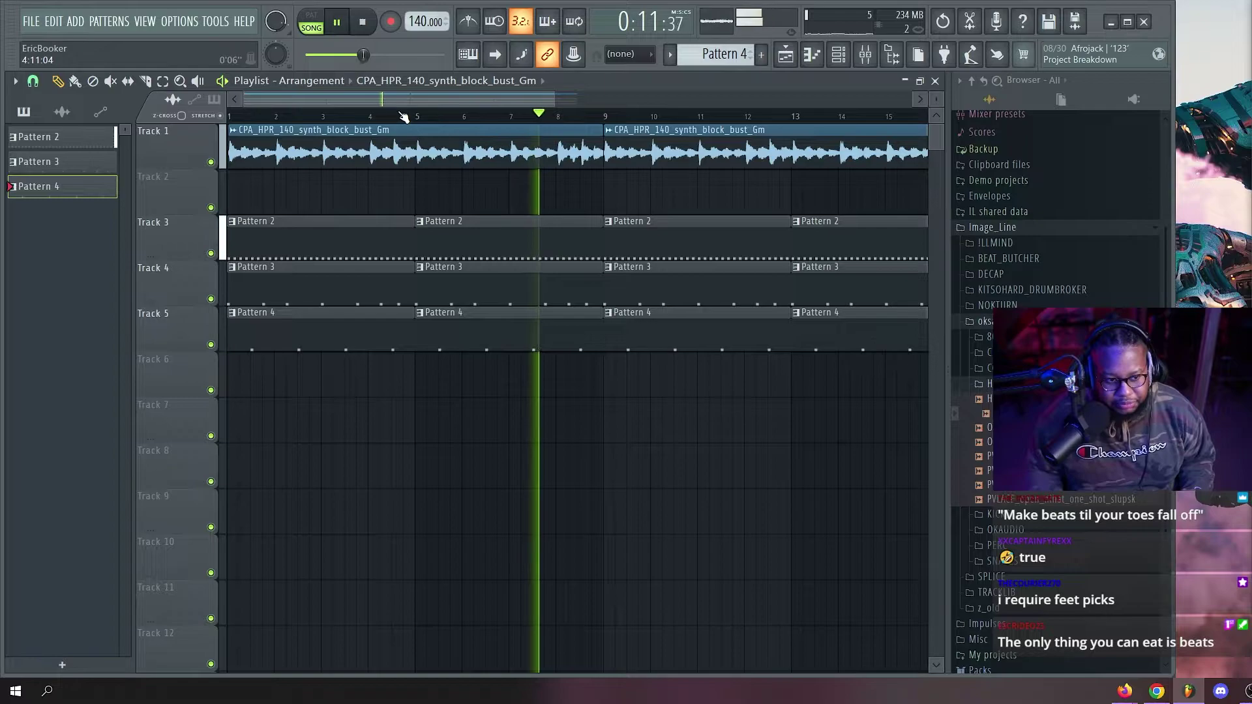
pyautogui.scroll(-2, 404, 119)
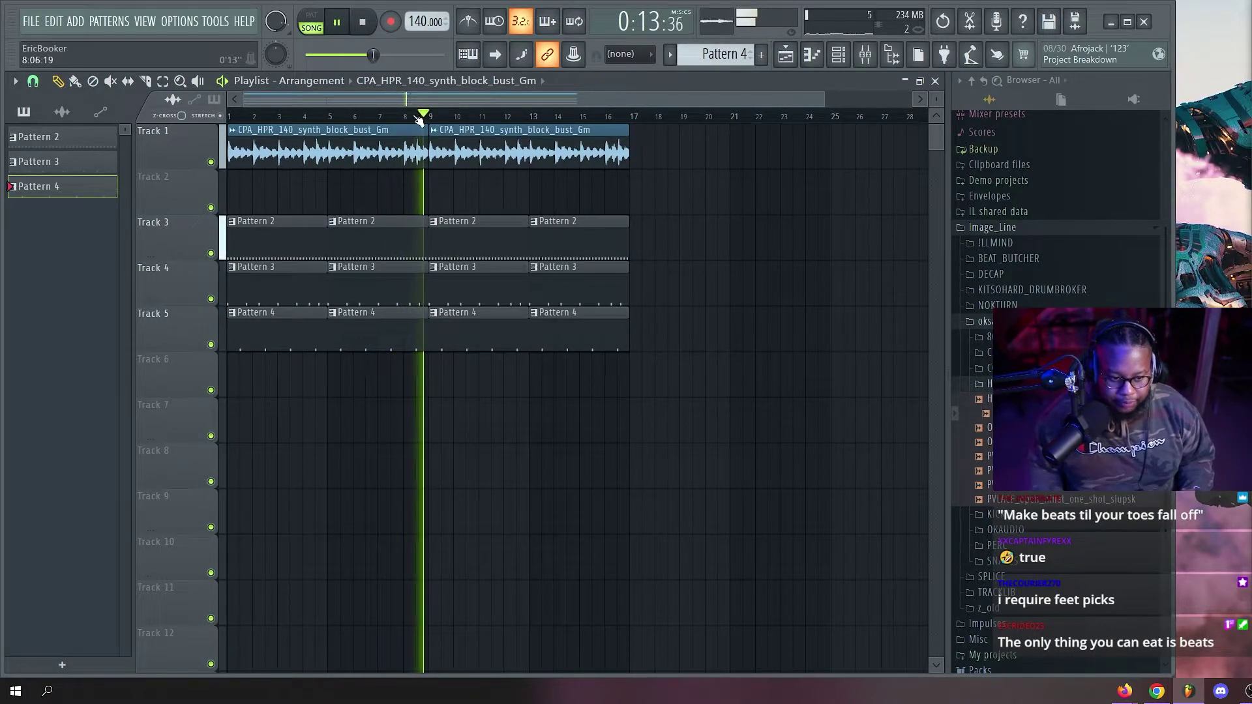
pyautogui.scroll(3, 452, 120)
pyautogui.scroll(-4, 453, 120)
pyautogui.click(666, 228)
pyautogui.rightClick(666, 227)
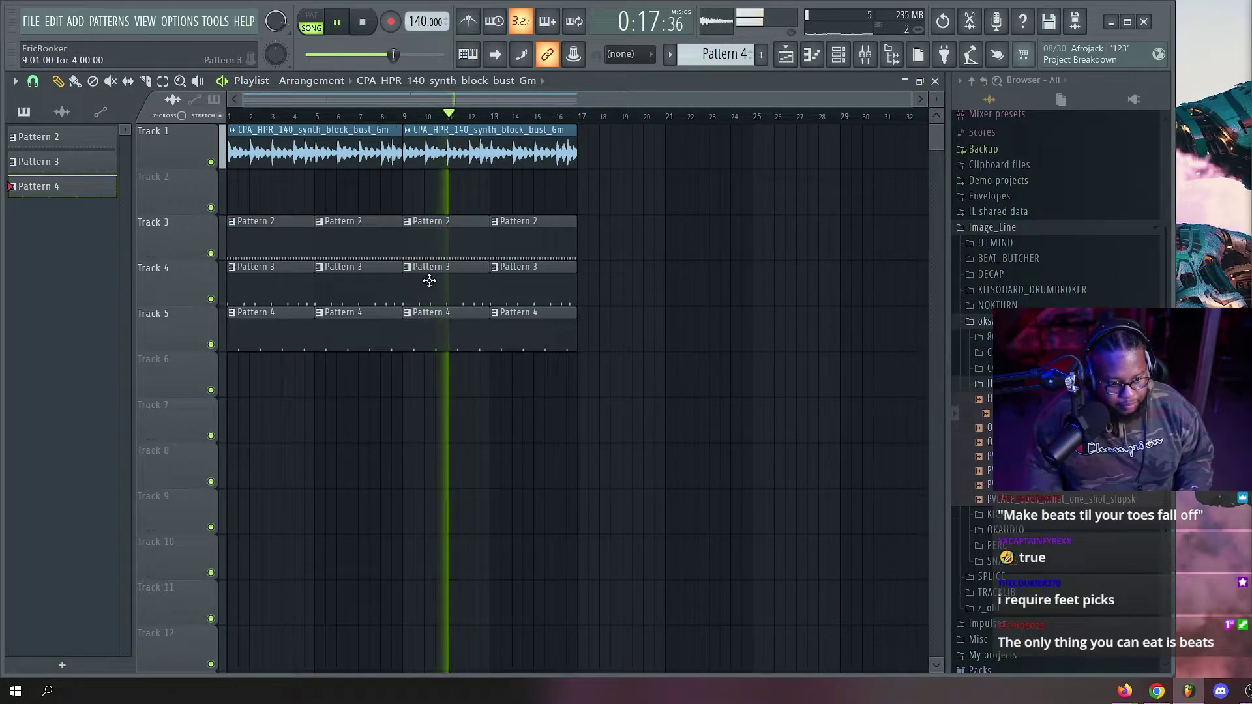
# In Pattern 2's hi-hat piano roll, set snap to 1/3 beat and replace the offbeat C5 note in bar 2, beat 2 with two triplet hits.
pyautogui.doubleClick(409, 251)
pyautogui.press('space')
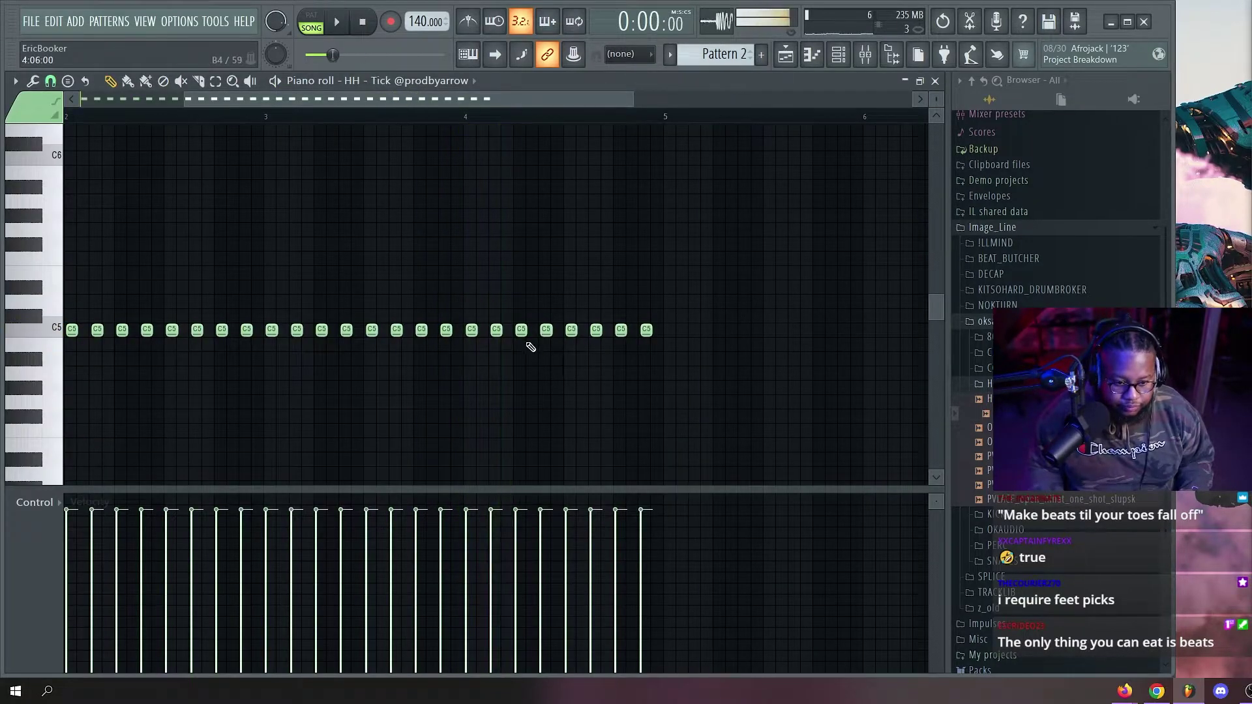
pyautogui.press('space')
pyautogui.moveTo(220, 99); pyautogui.dragTo(84, 107)
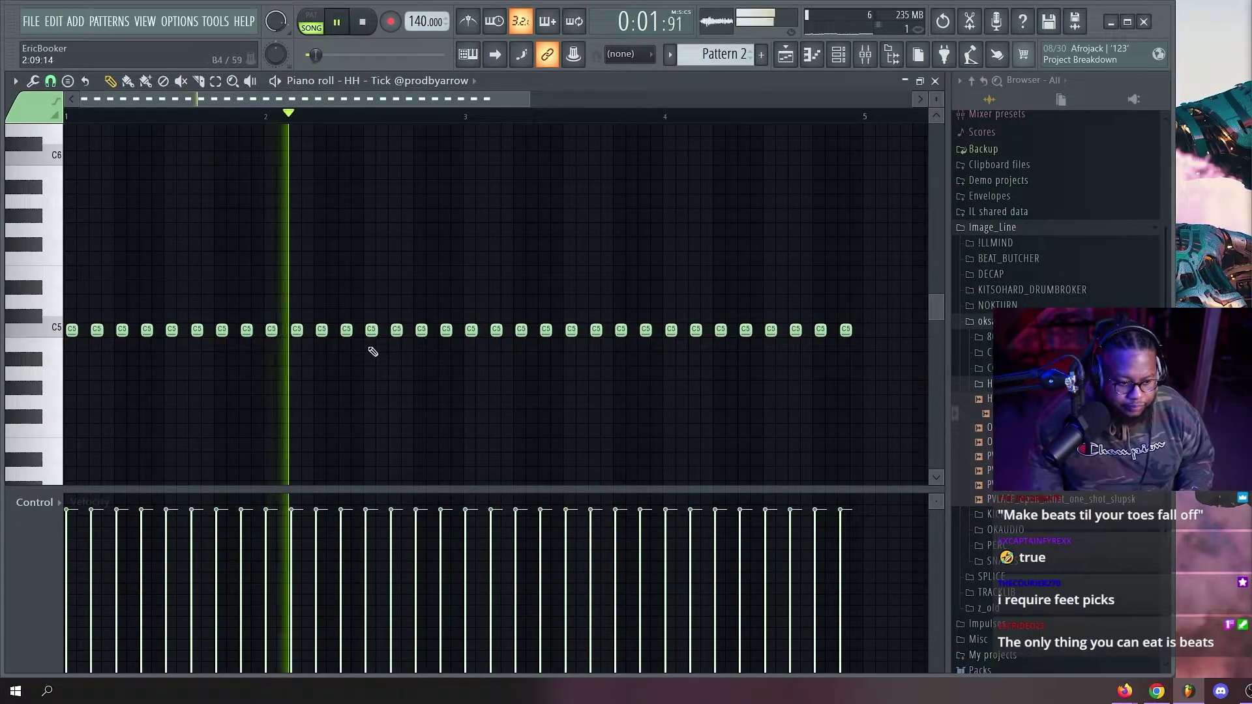
pyautogui.rightClick(345, 330)
pyautogui.press('space')
pyautogui.click(50, 81)
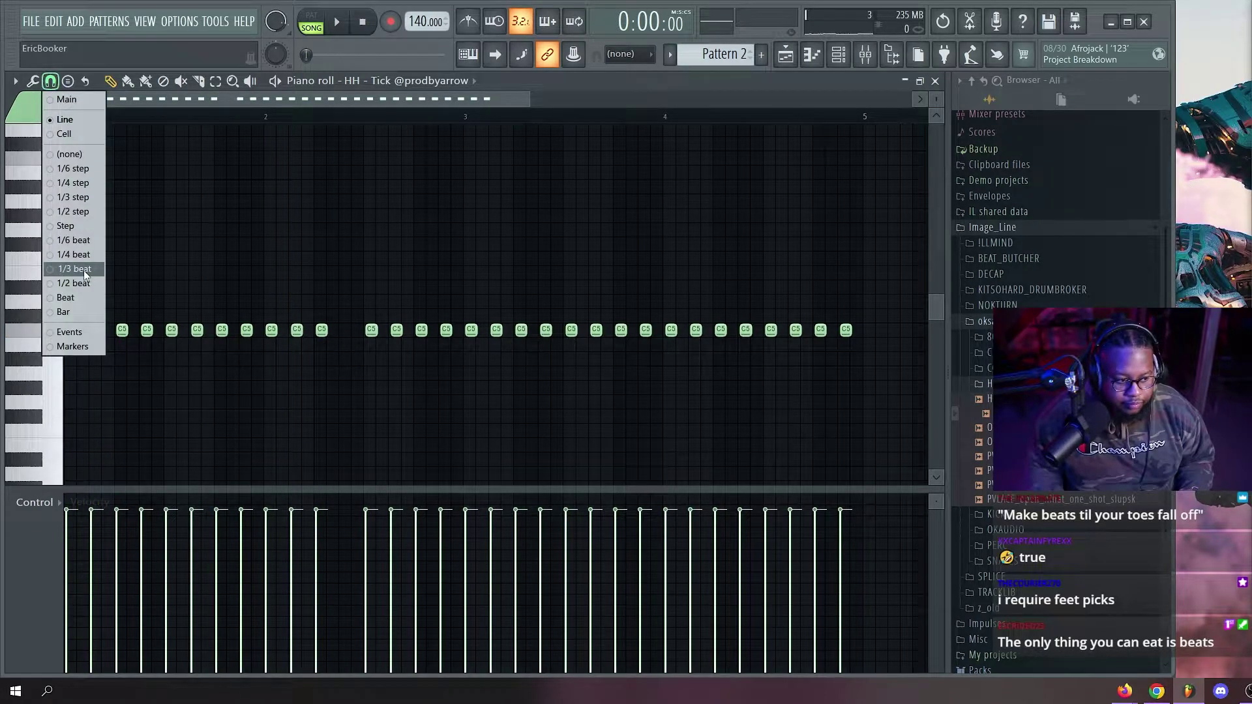
pyautogui.click(84, 270)
pyautogui.click(337, 330)
pyautogui.click(354, 330)
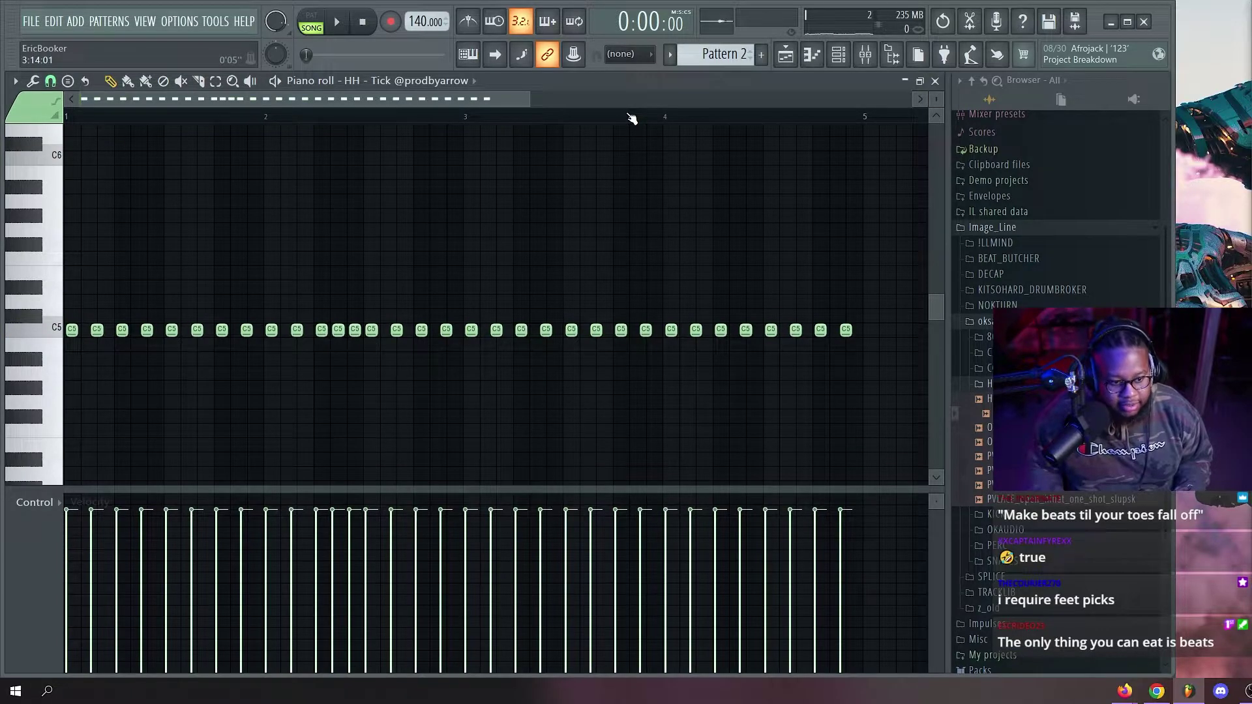
# Play the hi-hat pattern and replace the offbeat C5 note in bar 4, beat 2 with two triplet hits.
pyautogui.scroll(-1, 631, 118)
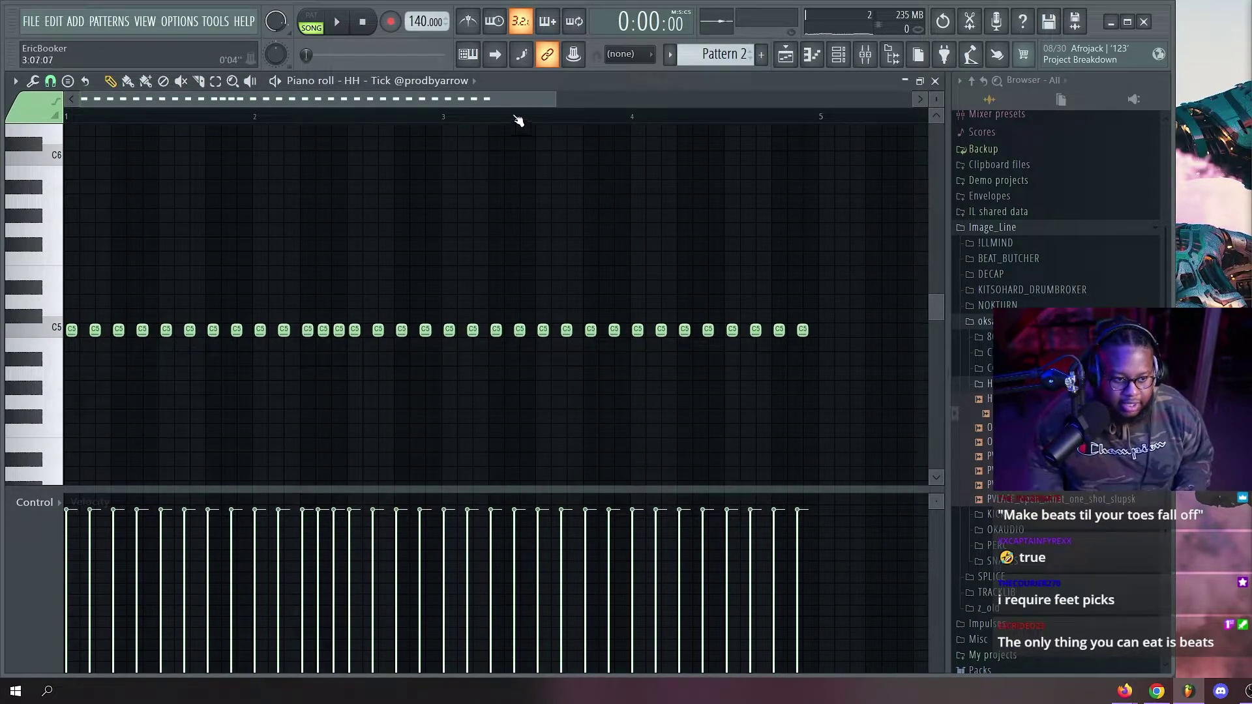
pyautogui.press('space')
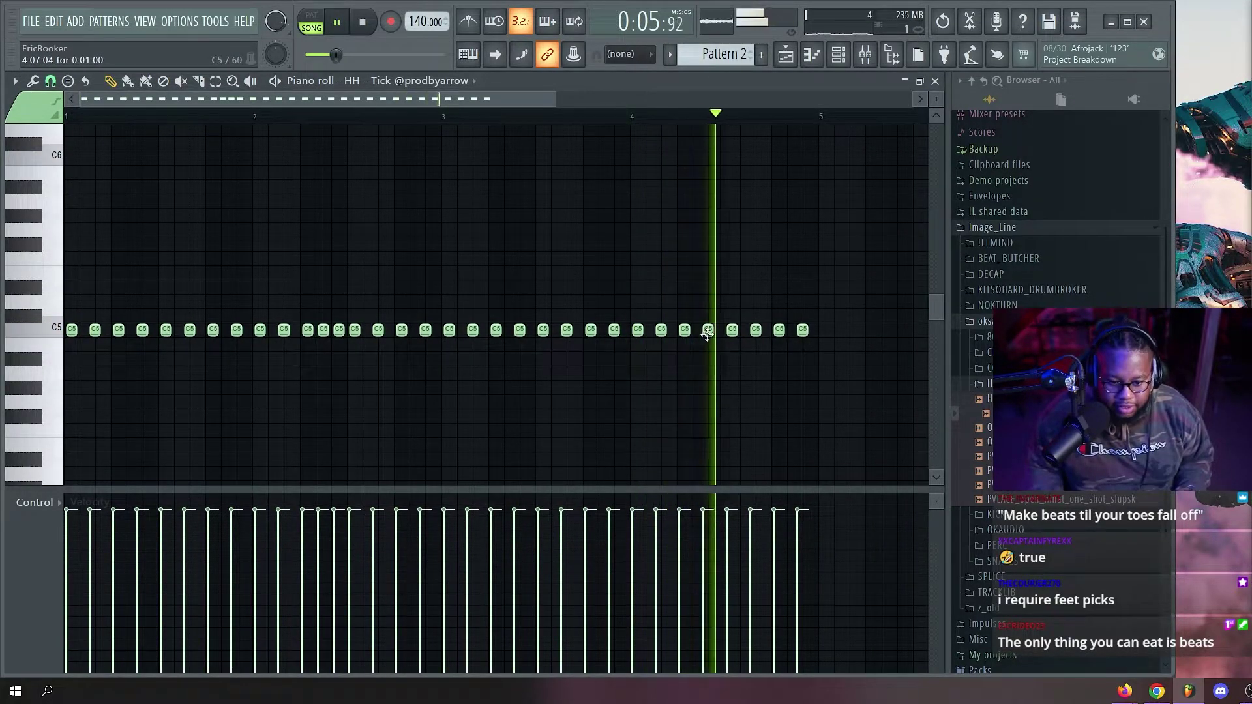
pyautogui.press('space')
pyautogui.rightClick(708, 330)
pyautogui.click(695, 329)
pyautogui.click(716, 330)
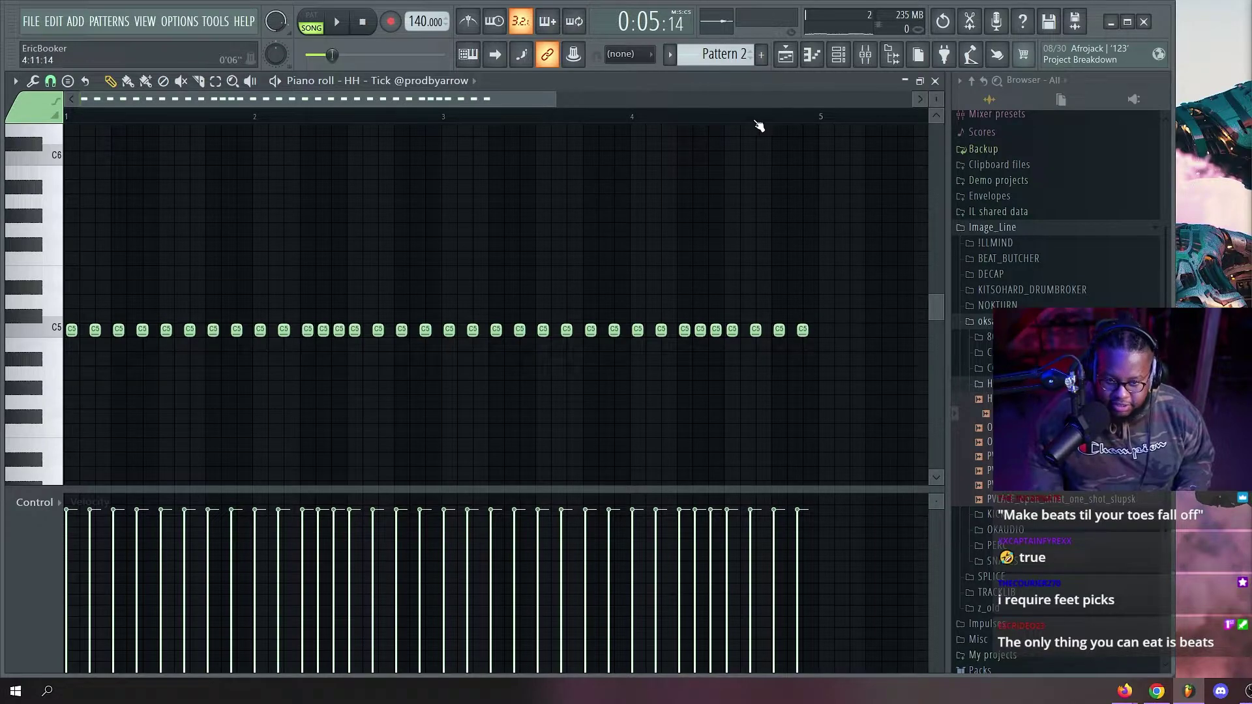
# Return to the playlist and move the playhead back to the start of bar 1.
pyautogui.click(786, 60)
pyautogui.scroll(3, 471, 98)
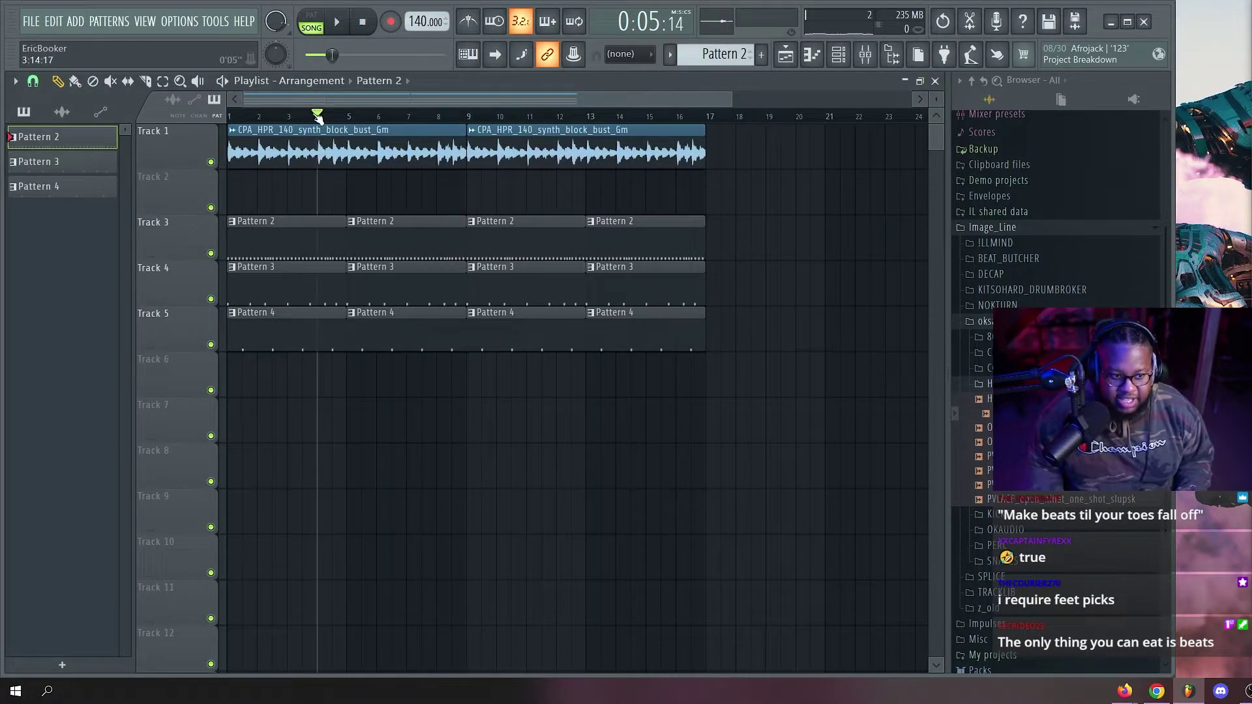
pyautogui.moveTo(315, 116); pyautogui.dragTo(111, 115)
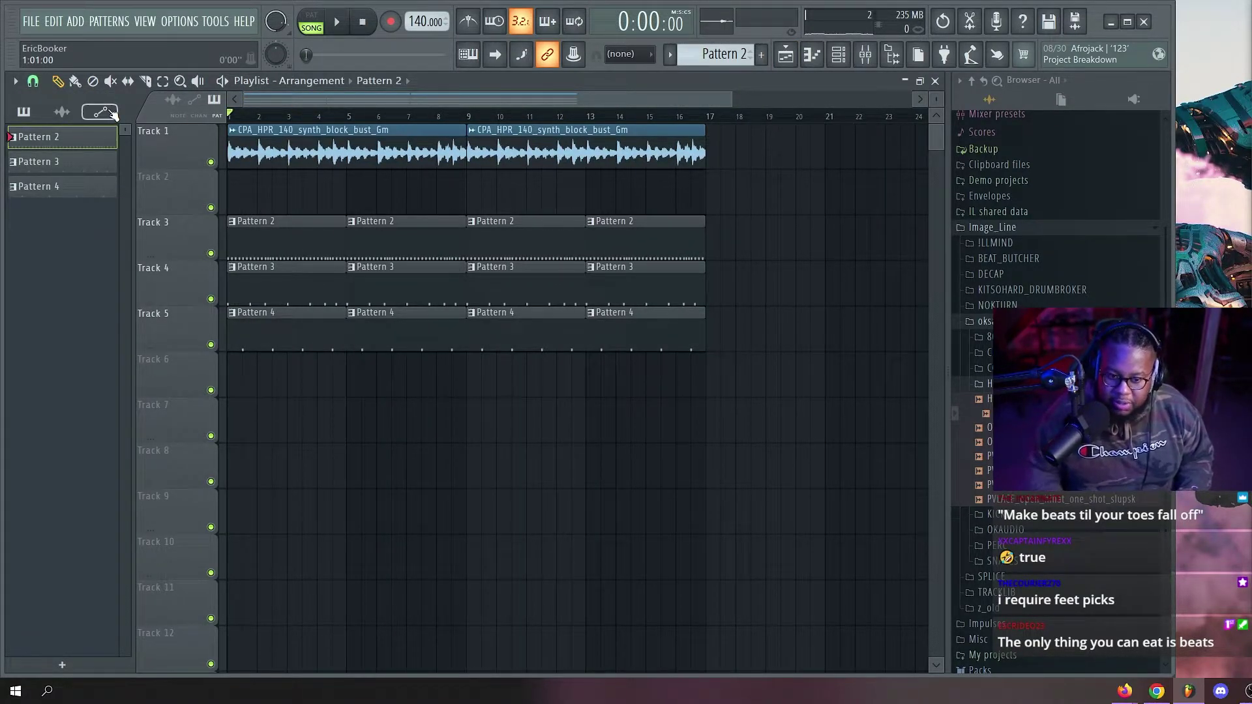
pyautogui.scroll(2, 309, 104)
pyautogui.scroll(-3, 310, 114)
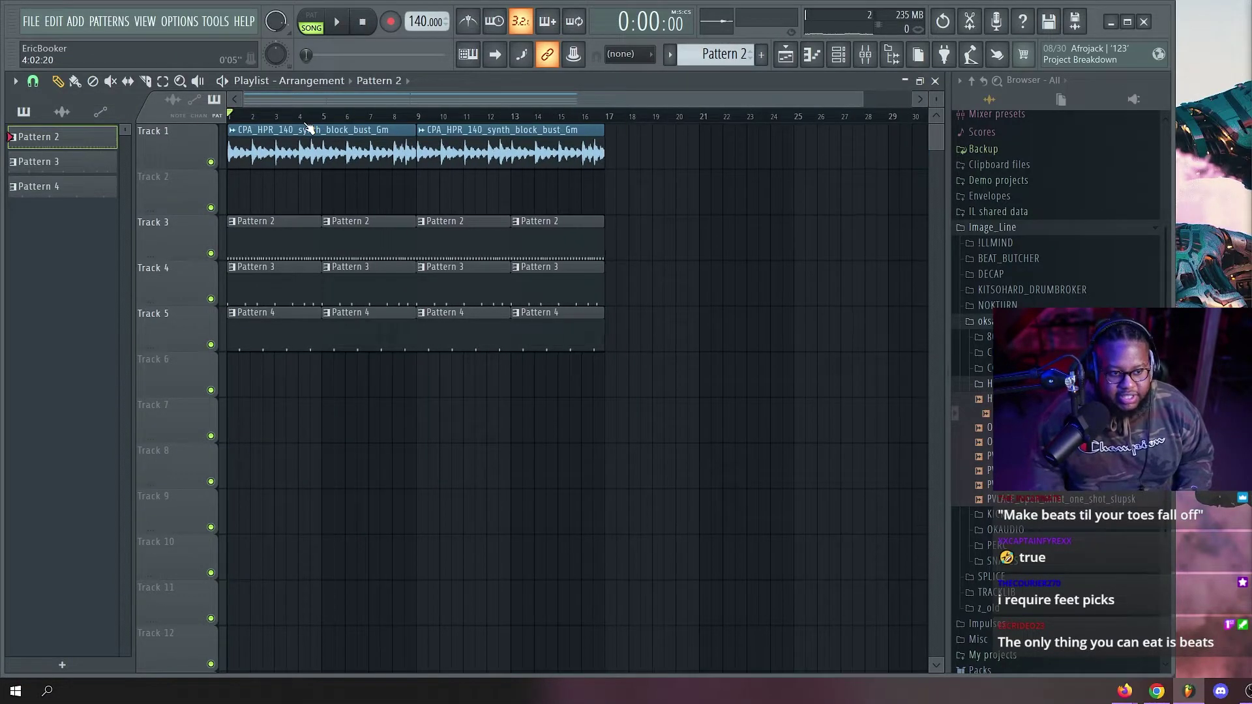
# Delete the Pattern 2, Pattern 3 and Pattern 4 clips from bars 1 to 8, keeping only the synth loop there.
pyautogui.rightClick(275, 222)
pyautogui.rightClick(277, 267)
pyautogui.rightClick(279, 313)
pyautogui.scroll(2, 315, 118)
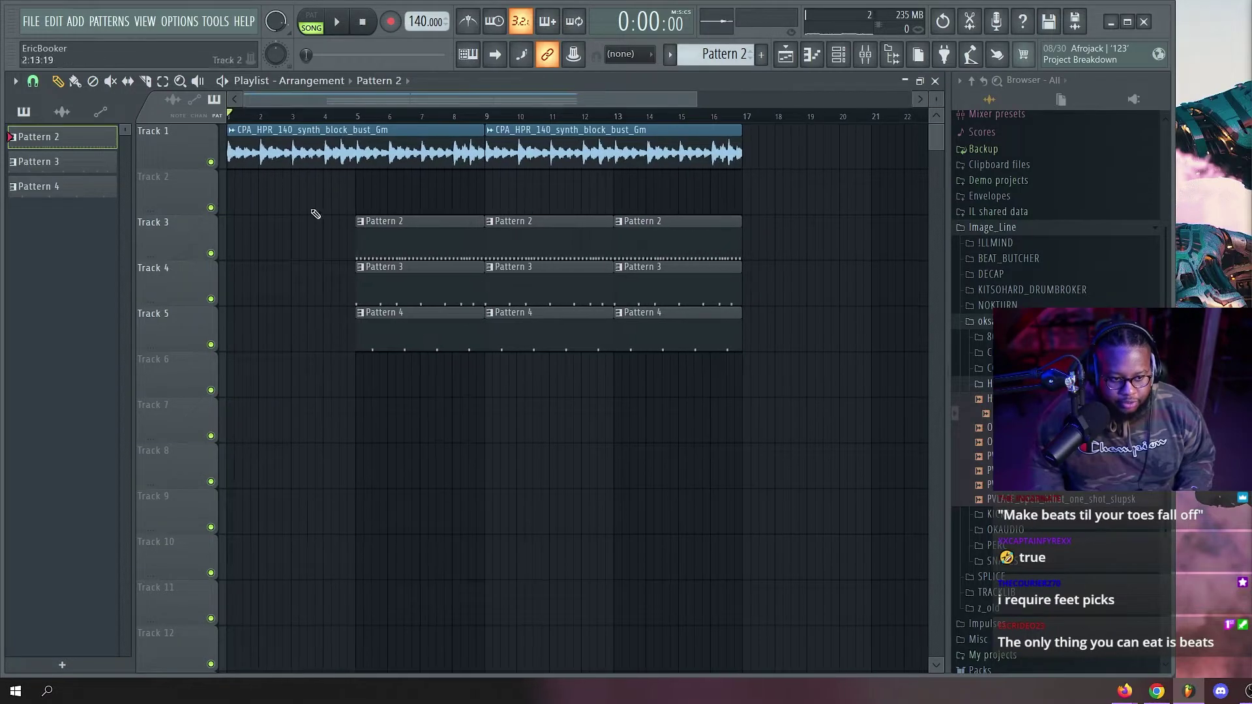
pyautogui.rightClick(389, 225)
pyautogui.rightClick(399, 271)
pyautogui.rightClick(410, 316)
# Duplicate the synth loop and all pattern clips from bars 9 to 16 into bars 17 to 24, leaving Track 2 empty.
pyautogui.scroll(-2, 487, 123)
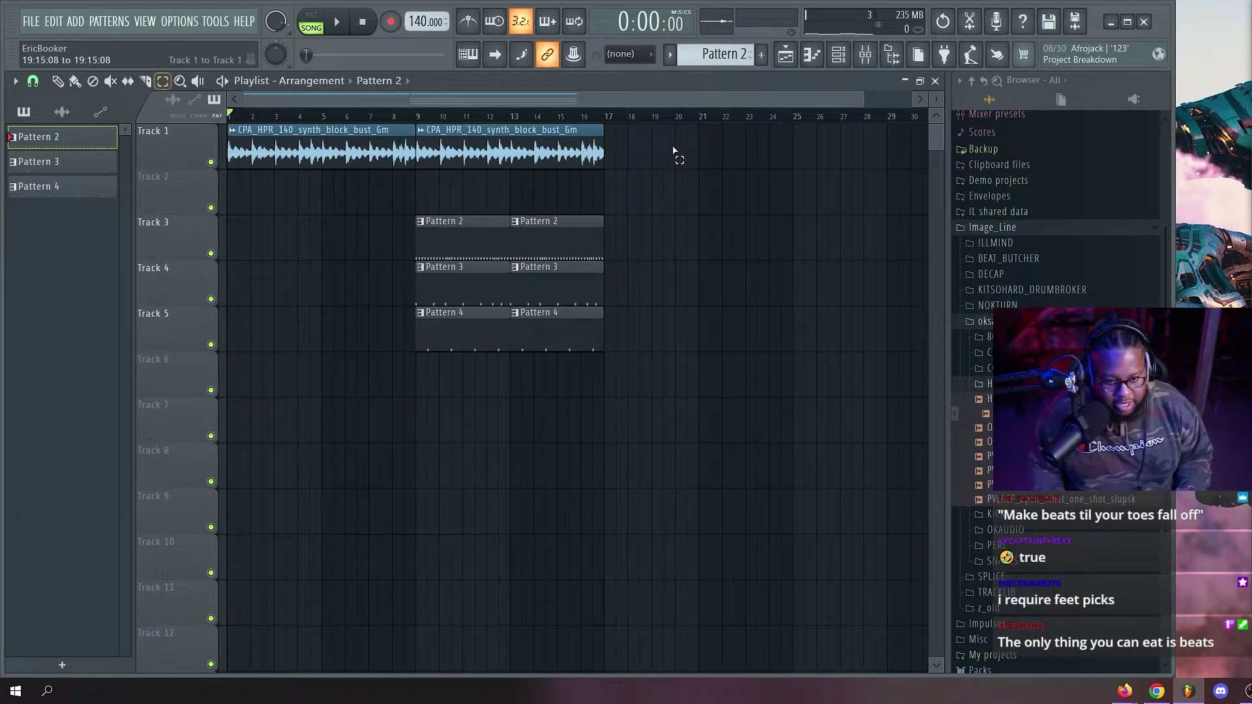
pyautogui.moveTo(675, 152); pyautogui.dragTo(428, 339)
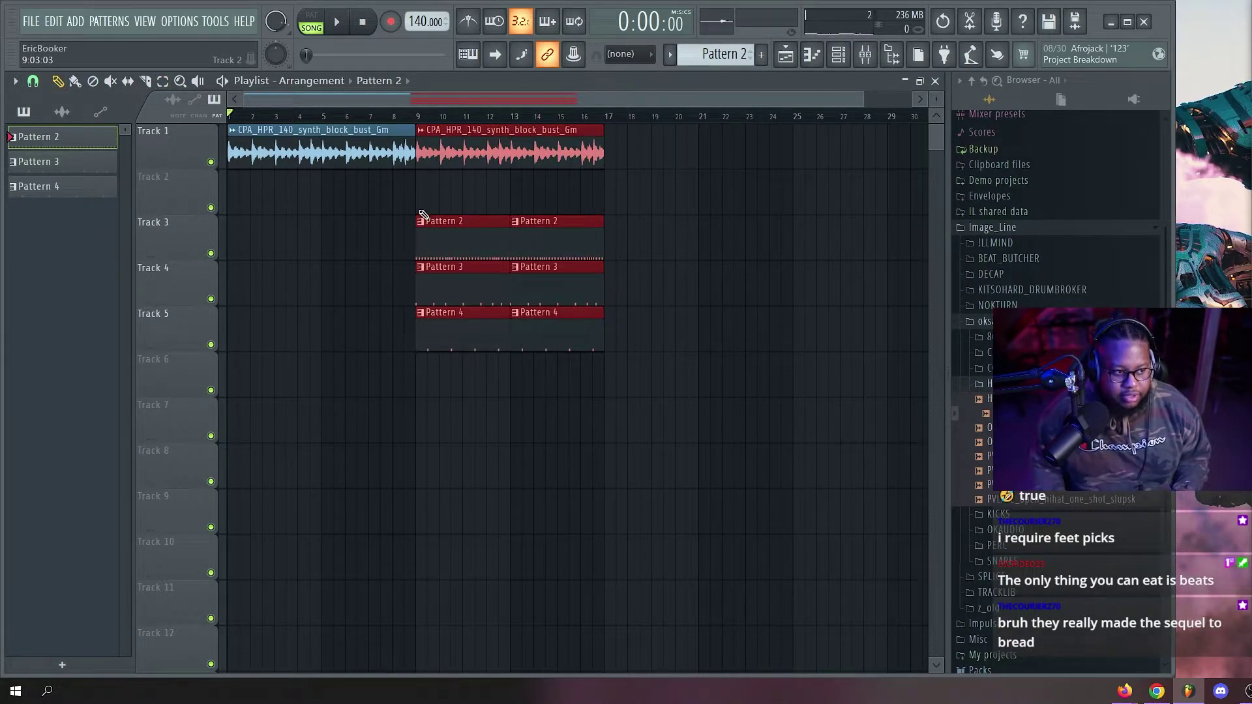
pyautogui.moveTo(450, 155); pyautogui.dragTo(642, 169)
pyautogui.click(696, 194)
pyautogui.rightClick(706, 195)
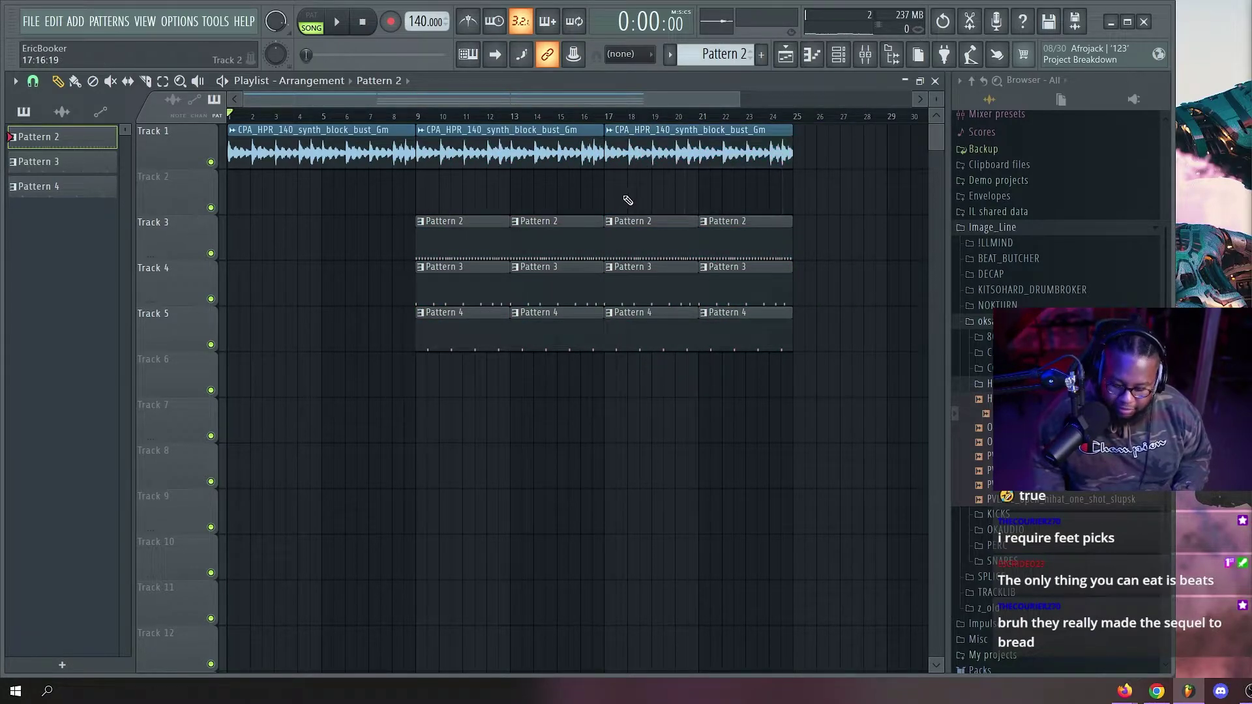
# Play the arrangement around bar 9 to hear the drums enter after the loop-only intro.
pyautogui.scroll(-2, 522, 118)
pyautogui.press('space')
pyautogui.click(369, 116)
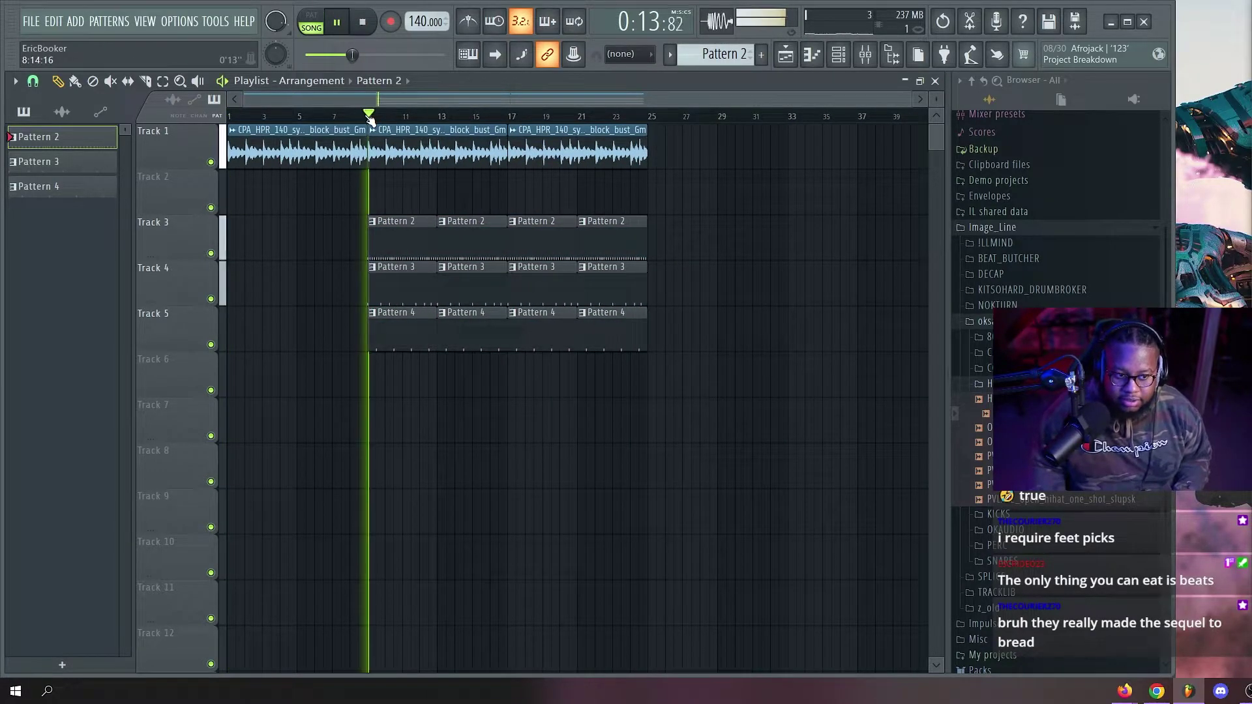
pyautogui.press('space')
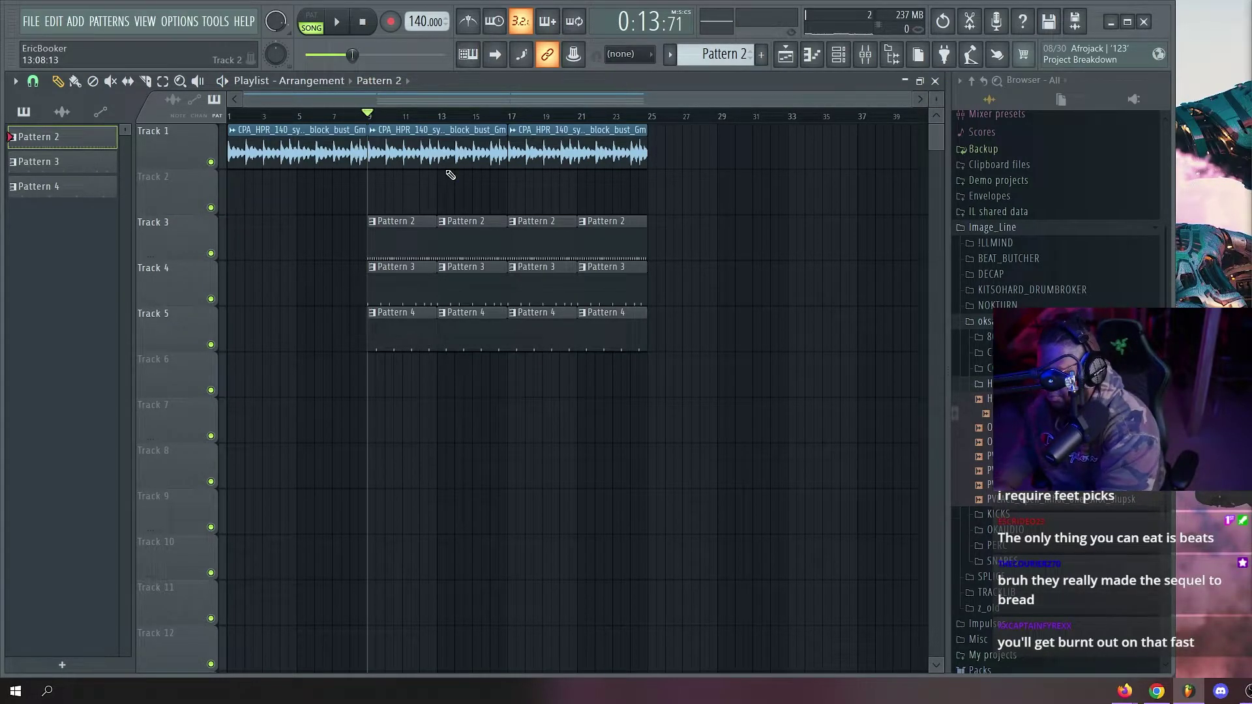
pyautogui.scroll(2, 537, 133)
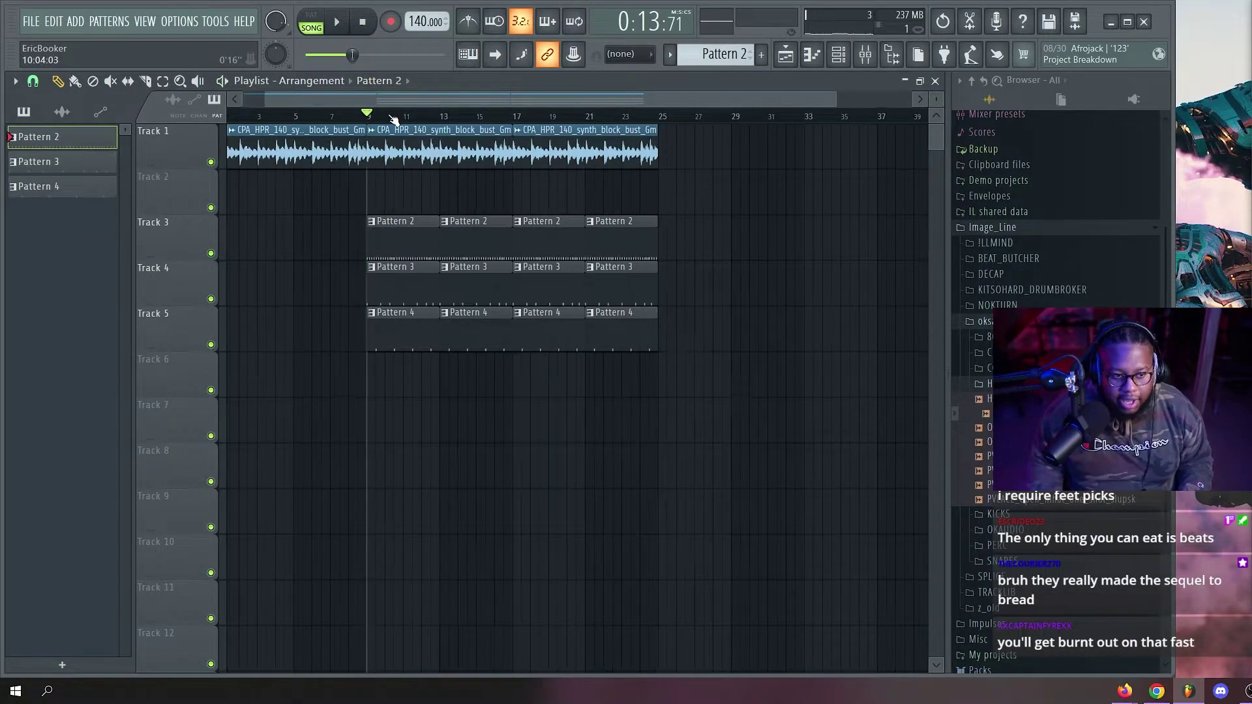
pyautogui.press('space')
pyautogui.scroll(-2, 550, 124)
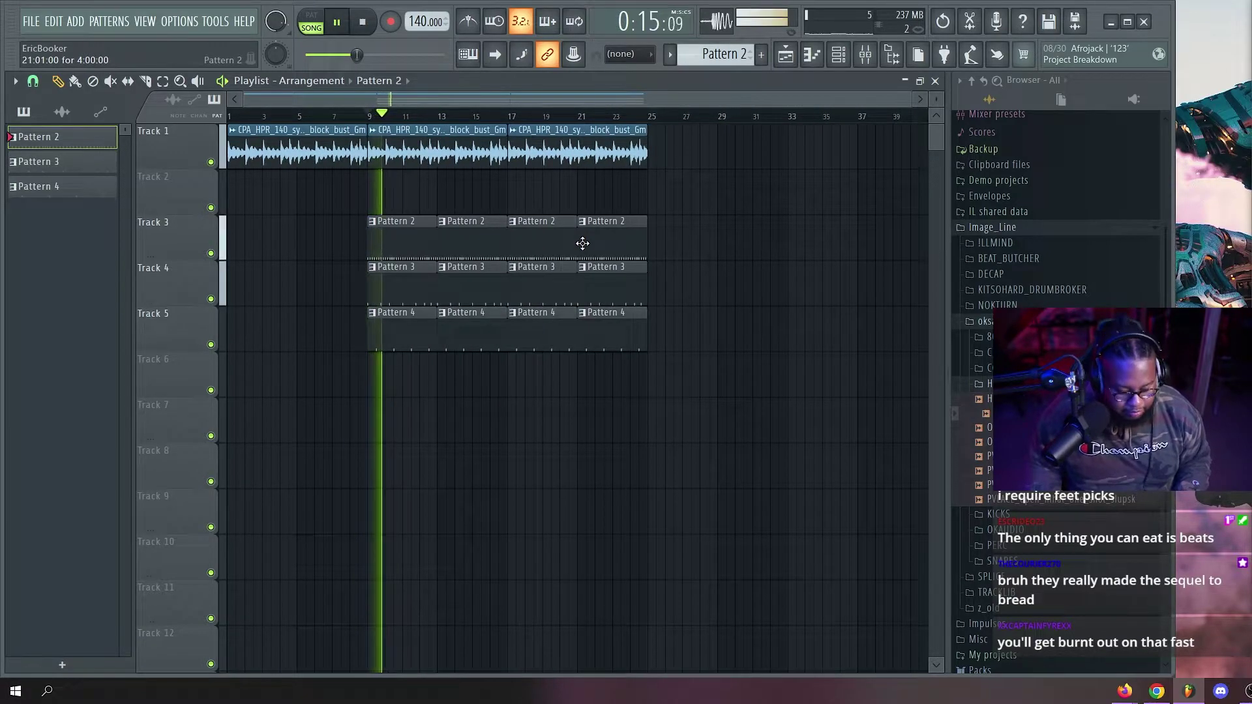
pyautogui.moveTo(724, 167); pyautogui.dragTo(366, 355)
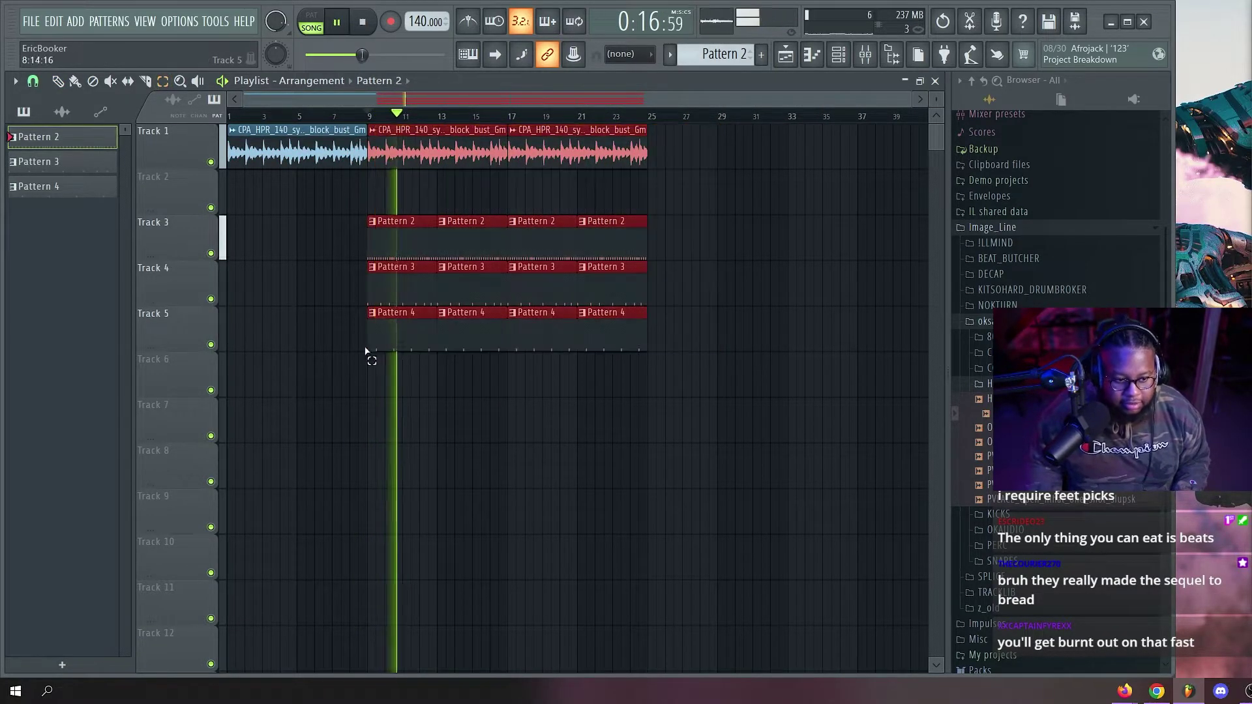
pyautogui.keyDown('ctrl'); pyautogui.click(399, 155); pyautogui.keyUp('ctrl')
pyautogui.keyDown('ctrl'); pyautogui.click(399, 155); pyautogui.keyUp('ctrl')
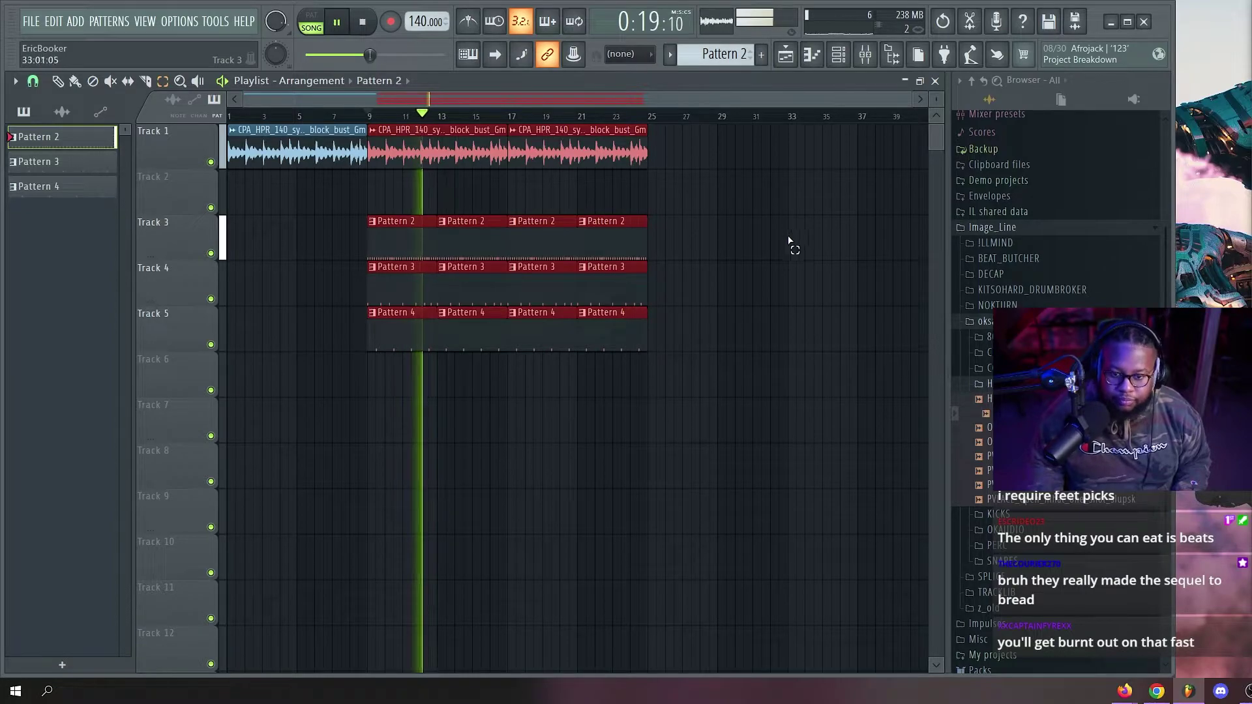
# Stop playback, clear the clip selection and place the playhead at the start of bar 9.
pyautogui.press('space')
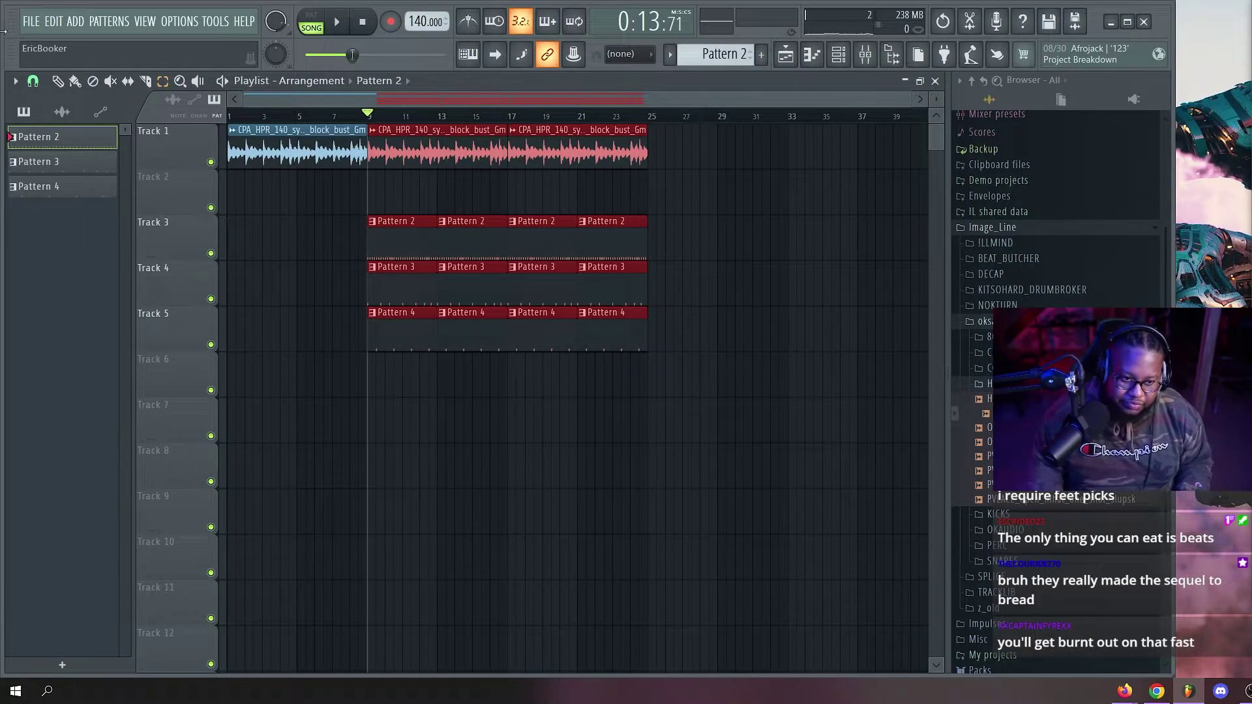
pyautogui.scroll(2, 418, 117)
pyautogui.press('space')
pyautogui.press('space')
pyautogui.click(342, 129)
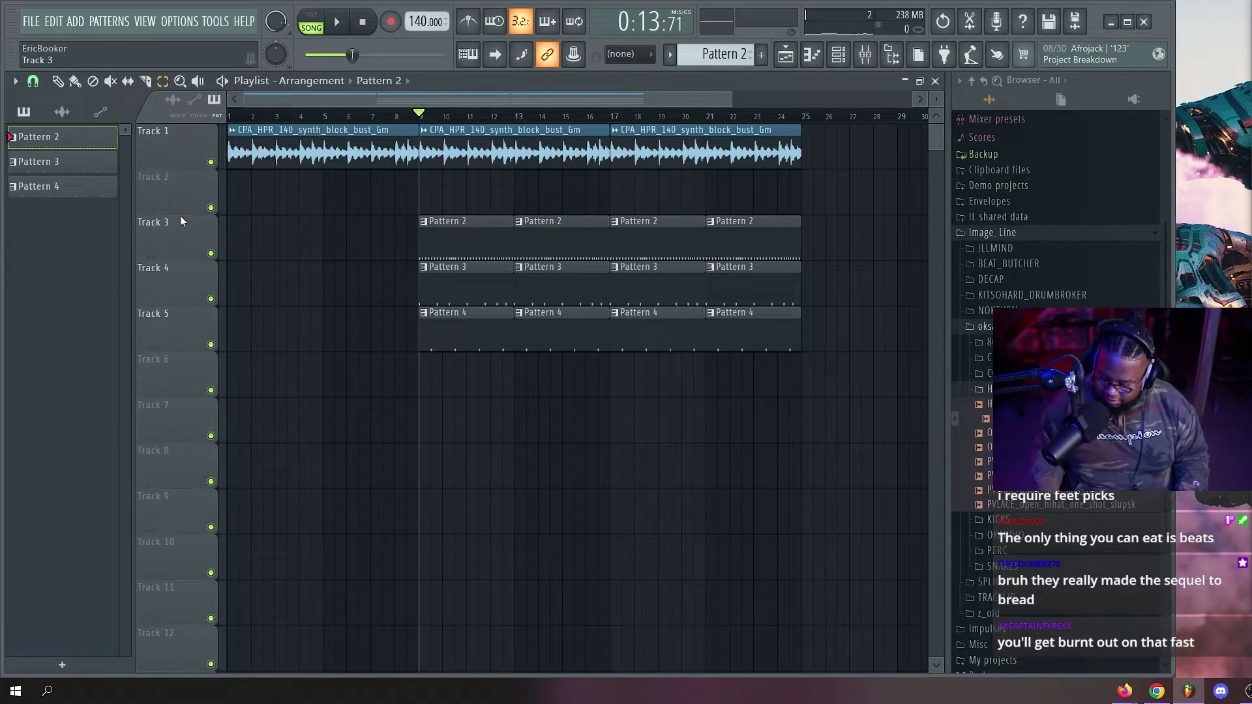
pyautogui.click(428, 119)
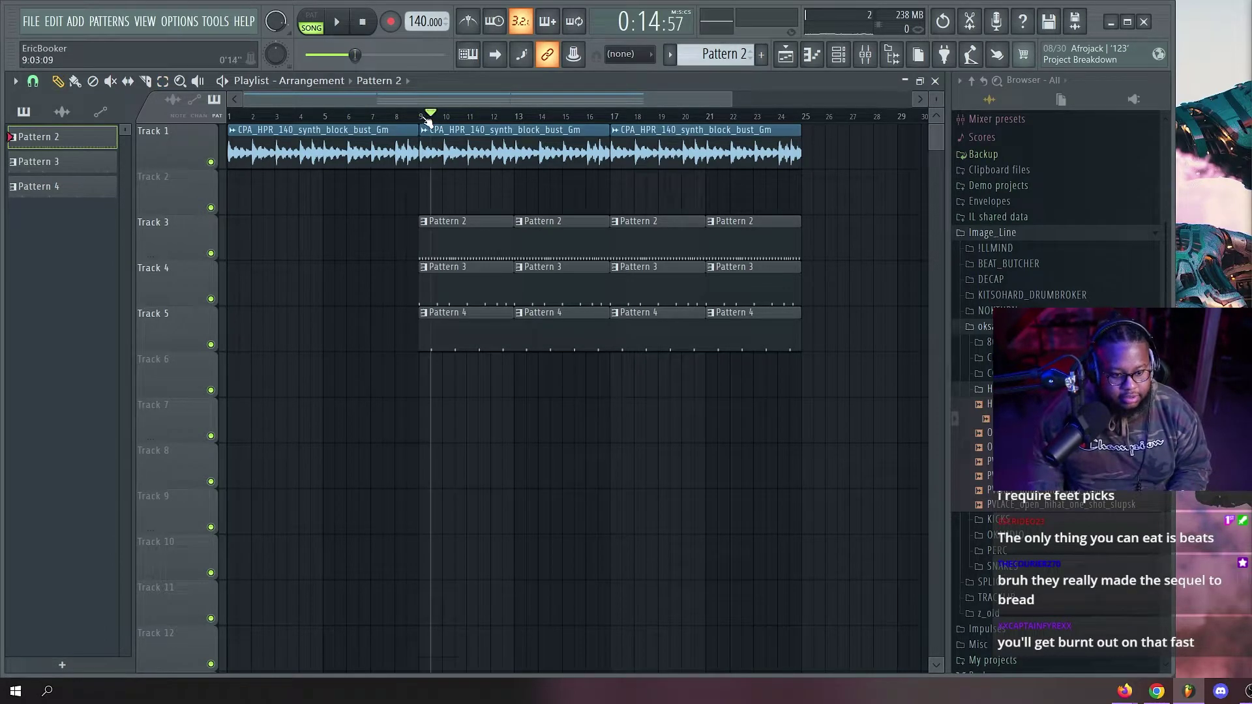
pyautogui.click(424, 118)
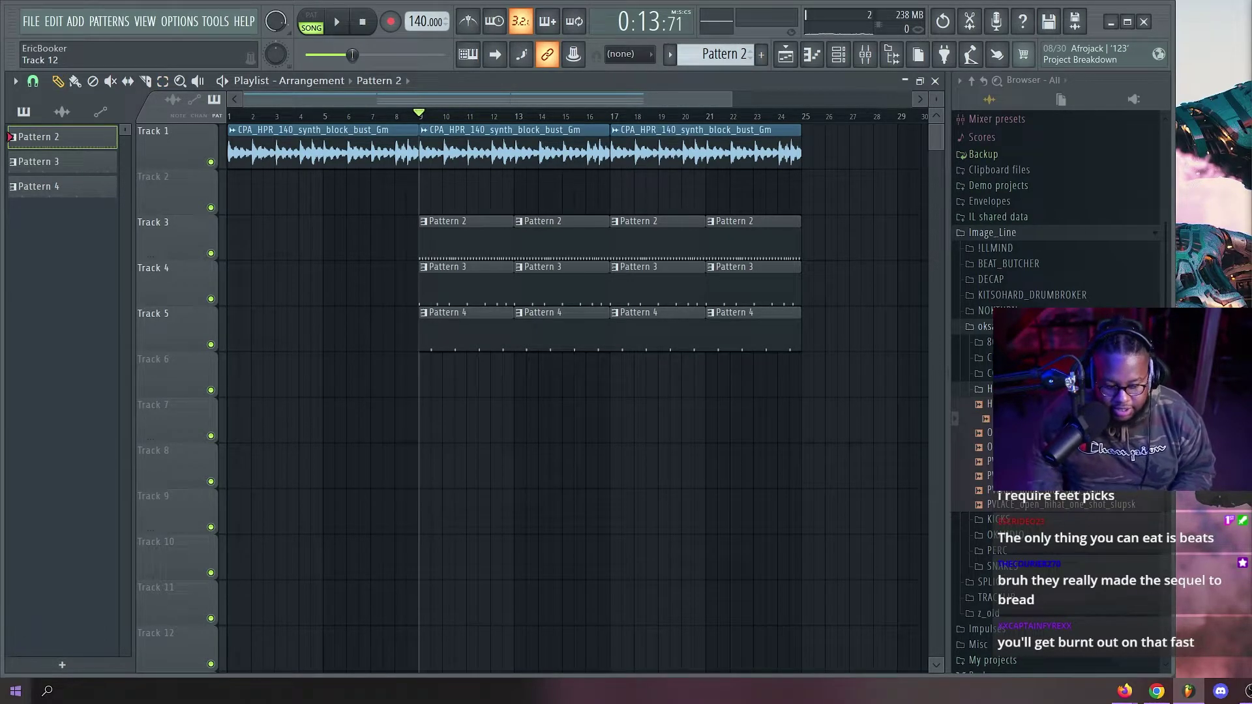
# Switch to Razer Synapse, set the Naga Pro mouse profile to FL Studio (1), and return to FL Studio.
pyautogui.click(14, 691)
pyautogui.click(80, 420)
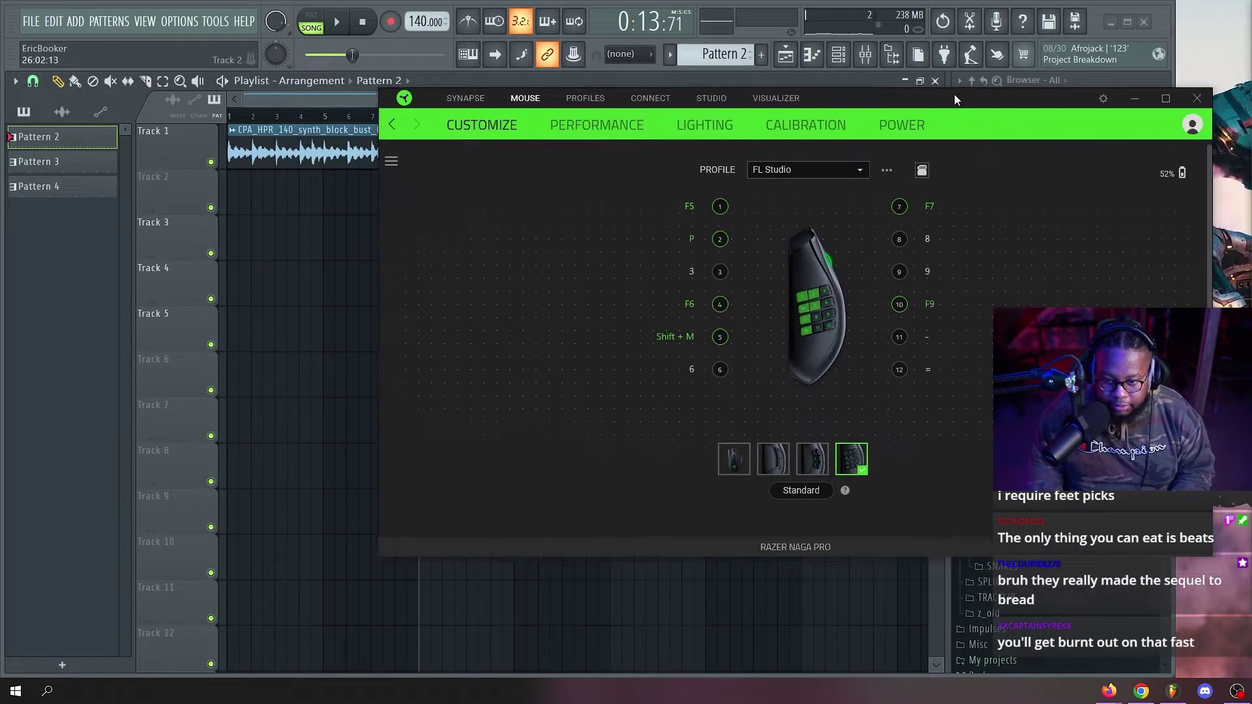
pyautogui.click(834, 170)
pyautogui.click(838, 172)
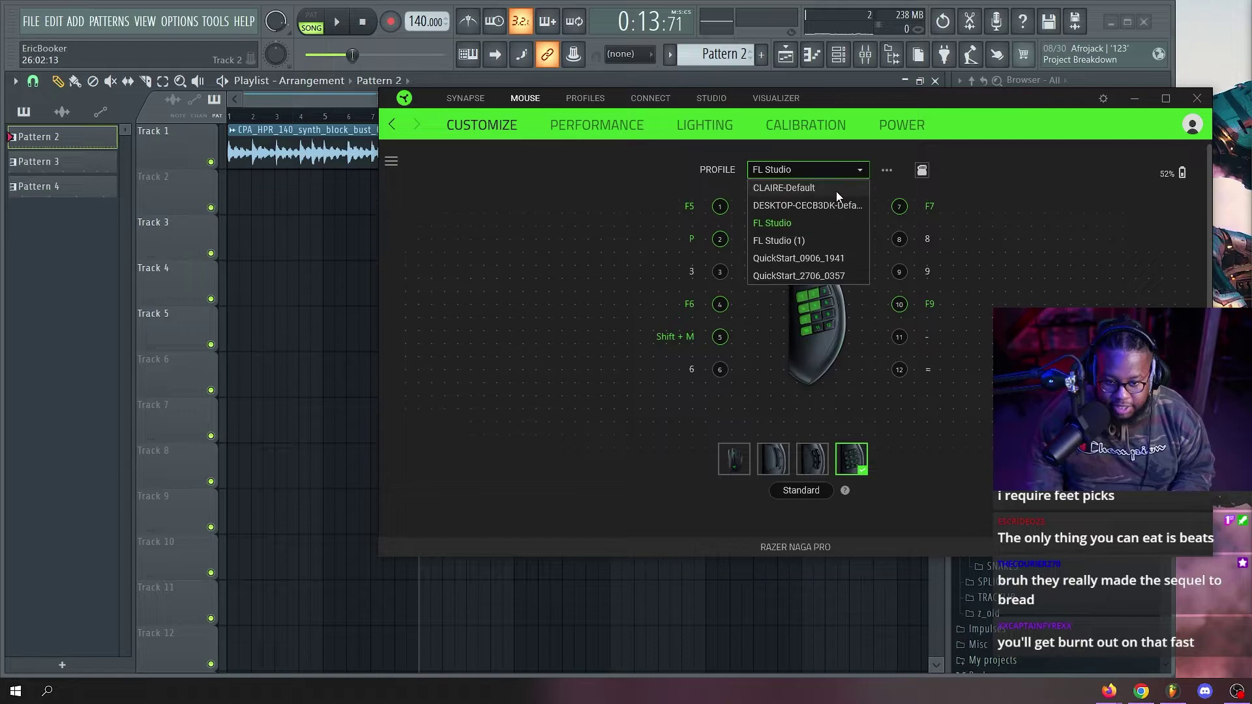
pyautogui.click(836, 187)
pyautogui.click(836, 173)
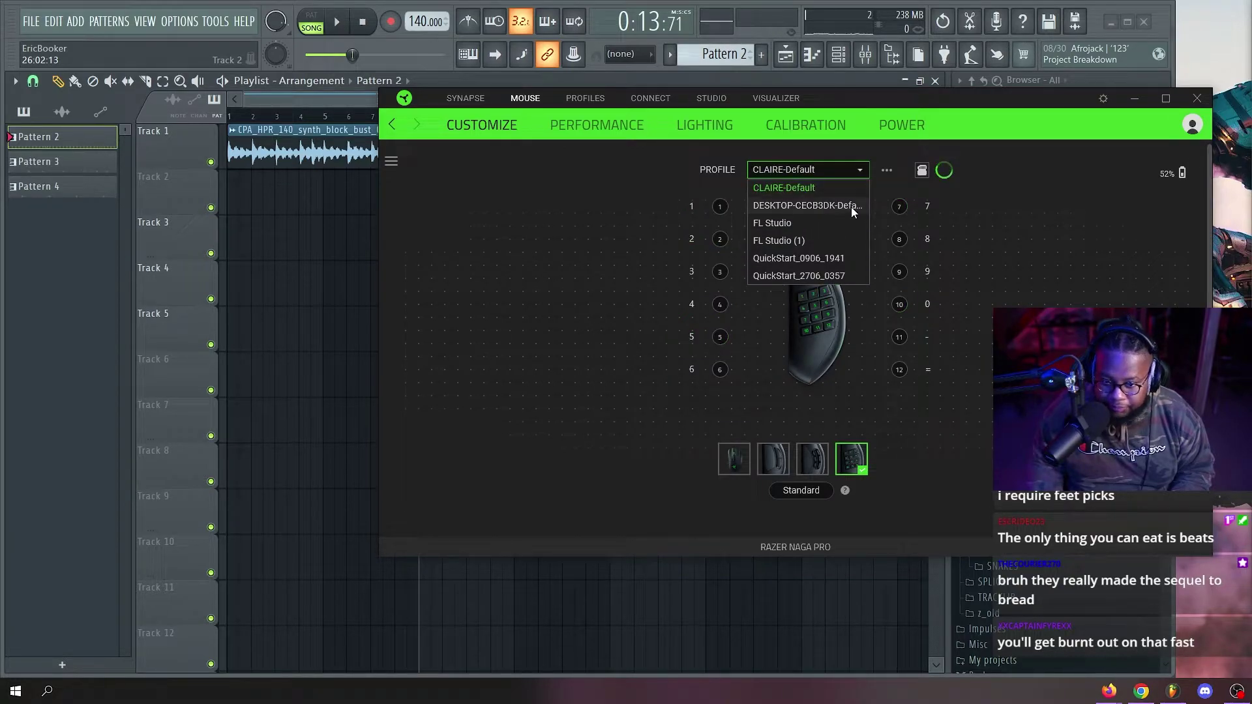
pyautogui.click(803, 239)
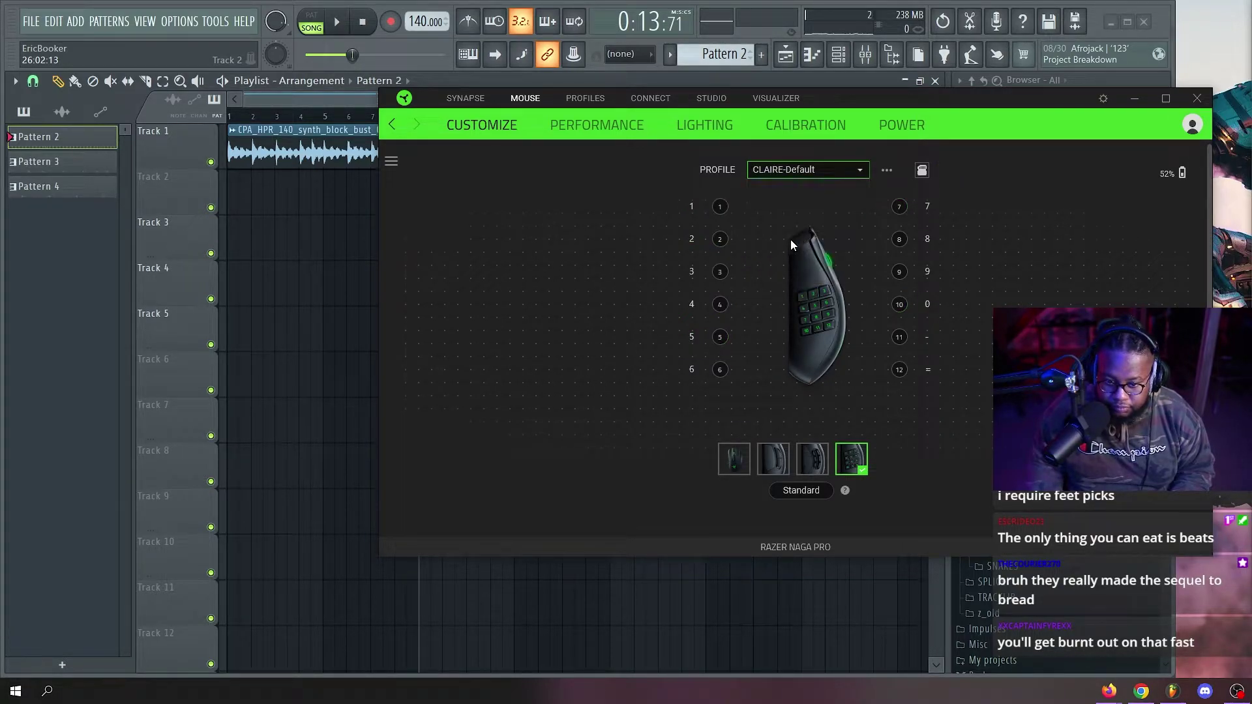
pyautogui.click(847, 170)
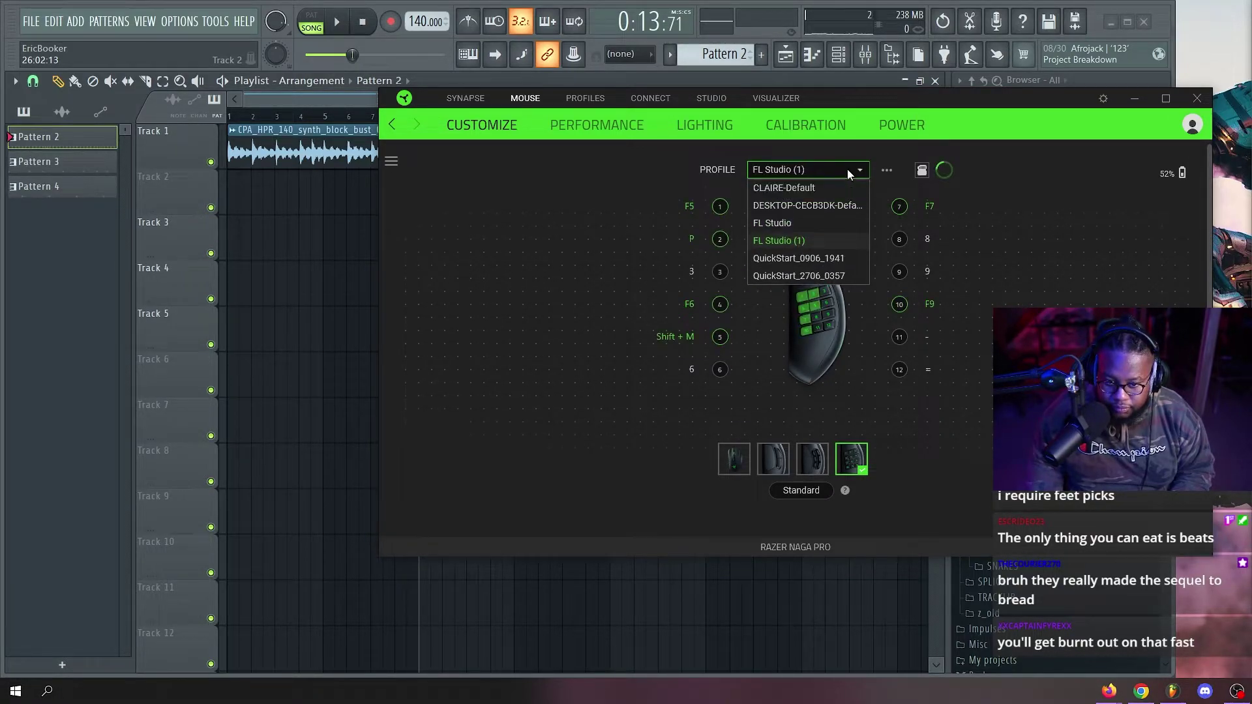
pyautogui.click(1072, 244)
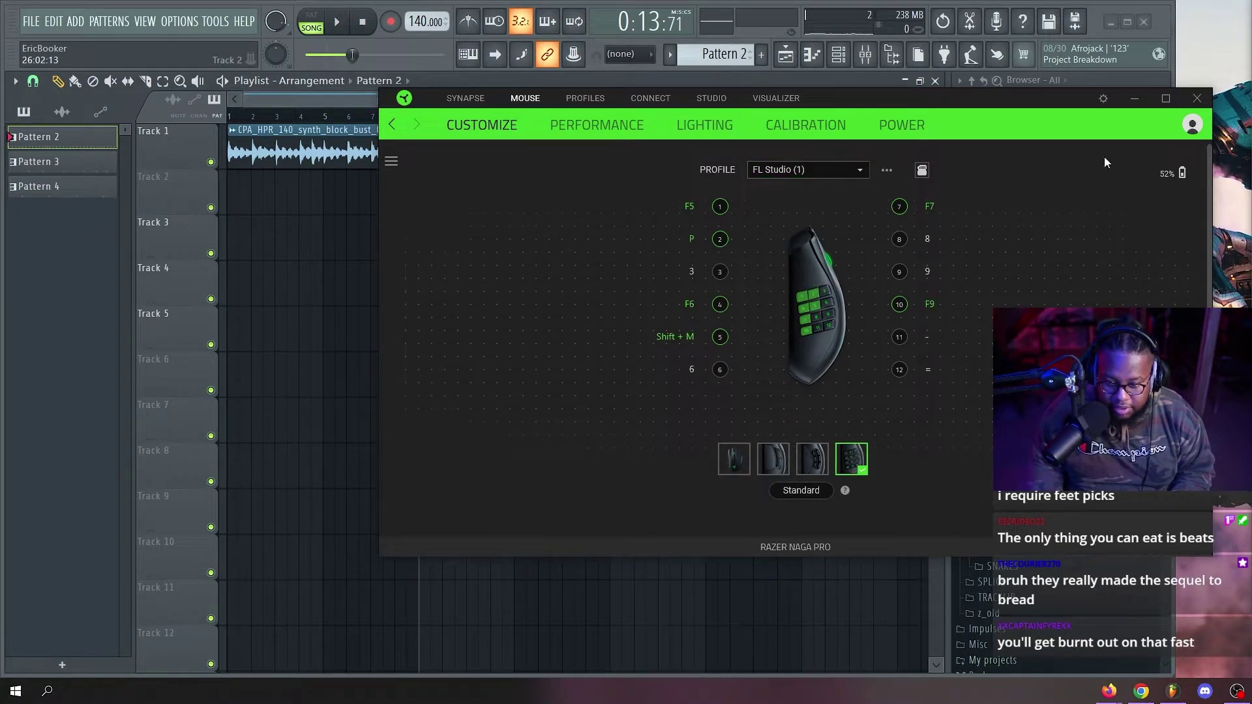
pyautogui.click(1135, 99)
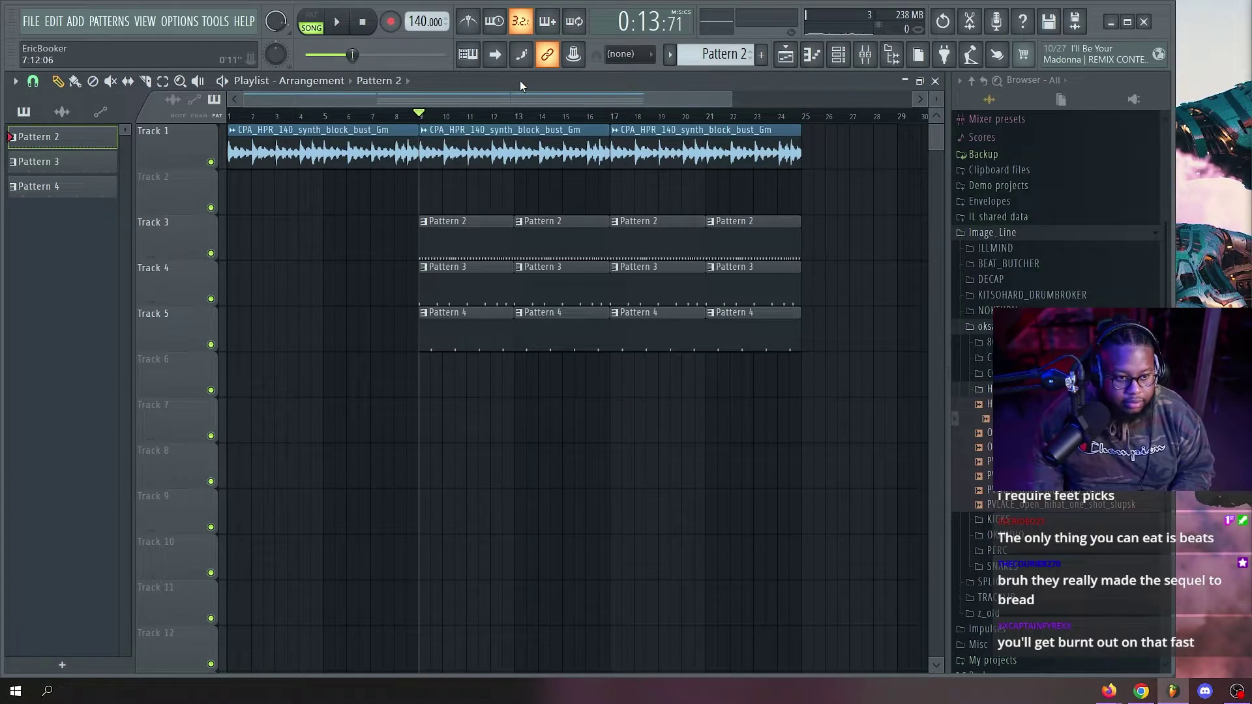
# Test the window shortcuts by toggling the channel rack, leaving only Pattern 2's HH - Tick piano roll open.
pyautogui.press('F6')
pyautogui.press('F9')
pyautogui.press('F7')
pyautogui.press('F6')
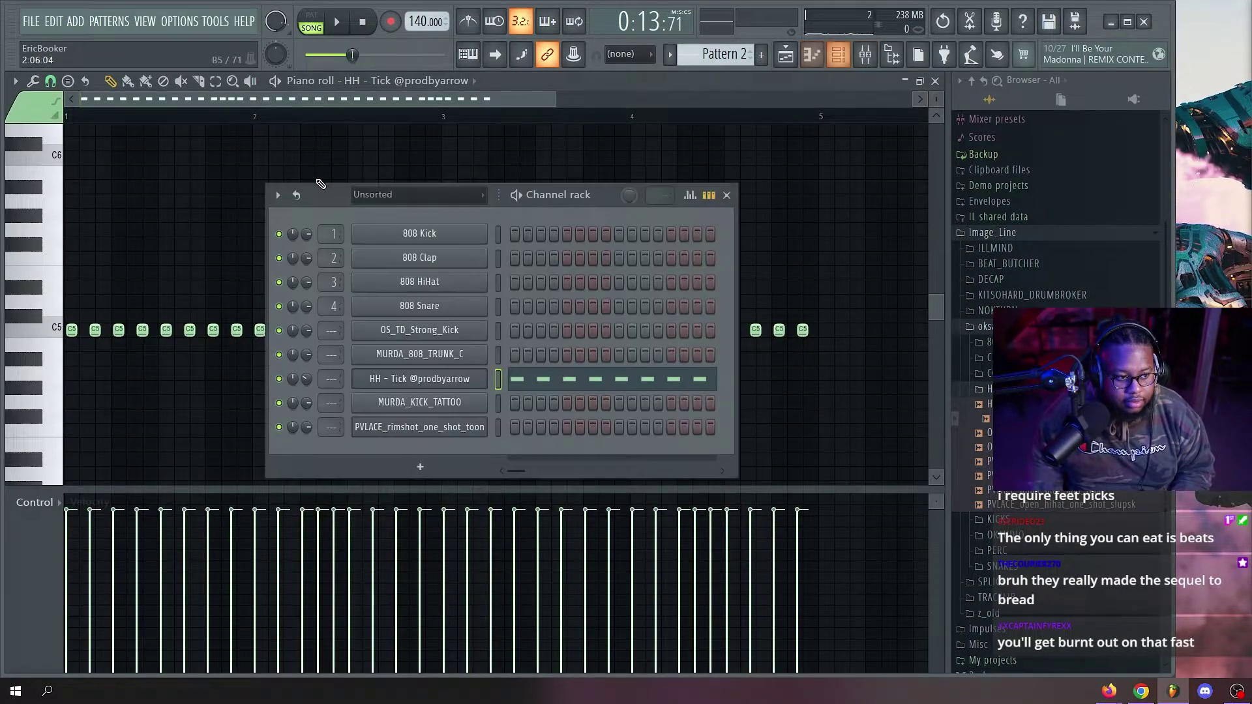
pyautogui.press('F6')
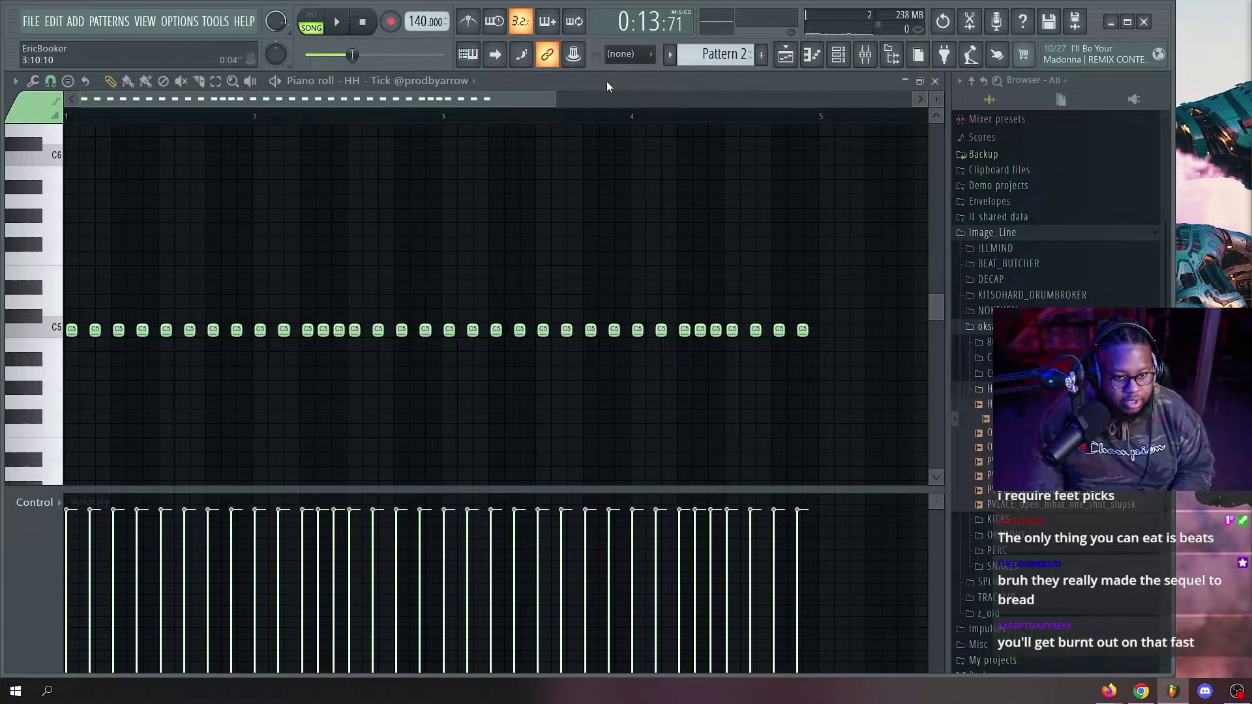
# Test the playback, mixer and channel rack shortcuts, collapsing and restoring the HH - Tick piano roll.
pyautogui.press('space')
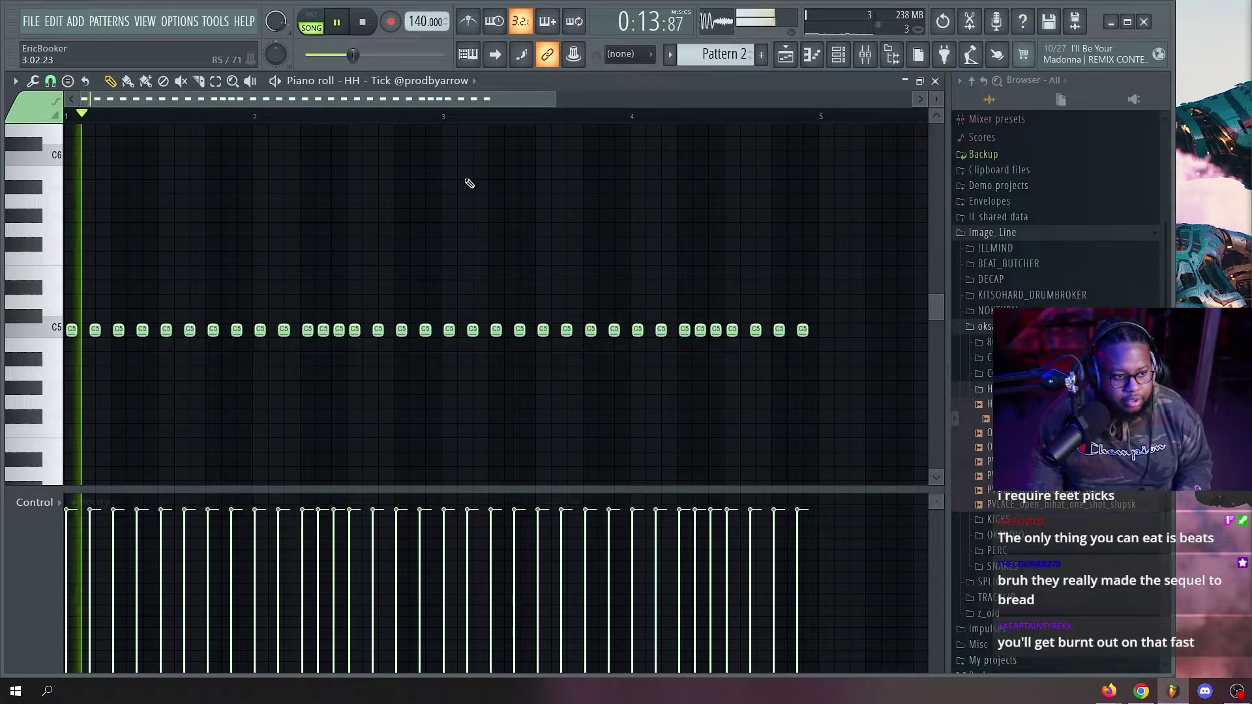
pyautogui.press('F9')
pyautogui.press('F6')
pyautogui.press('space')
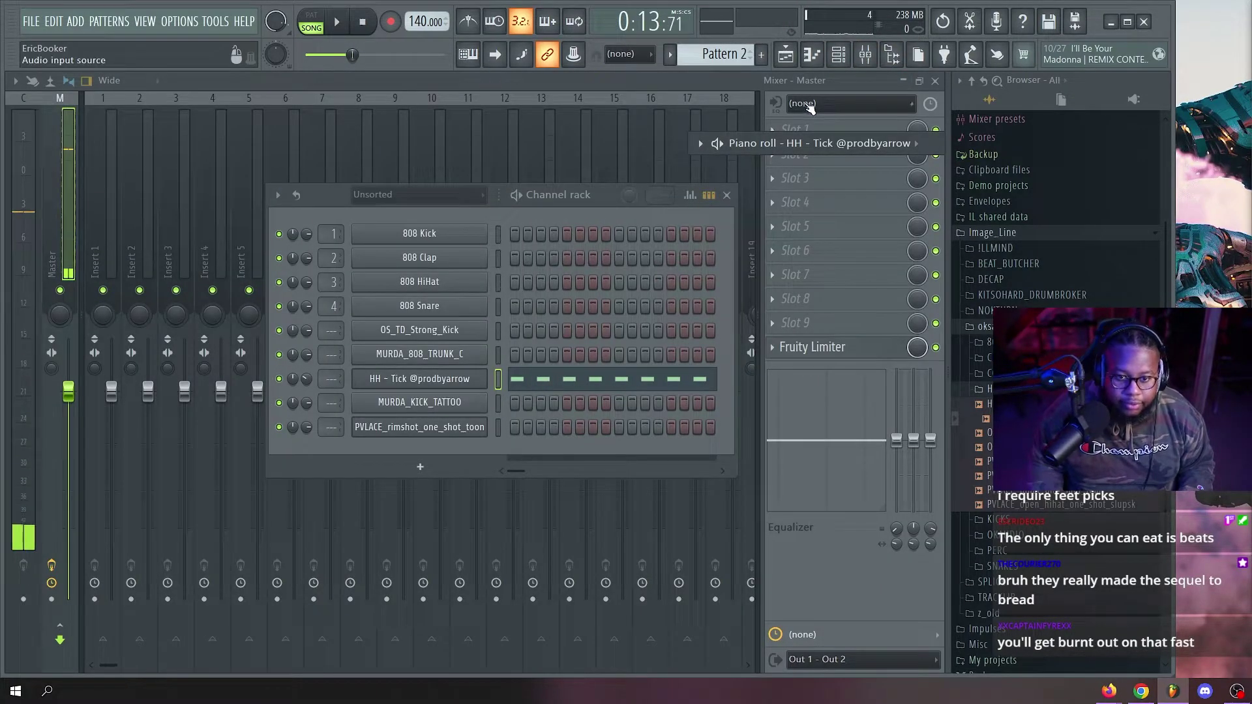
pyautogui.doubleClick(773, 145)
pyautogui.press('space')
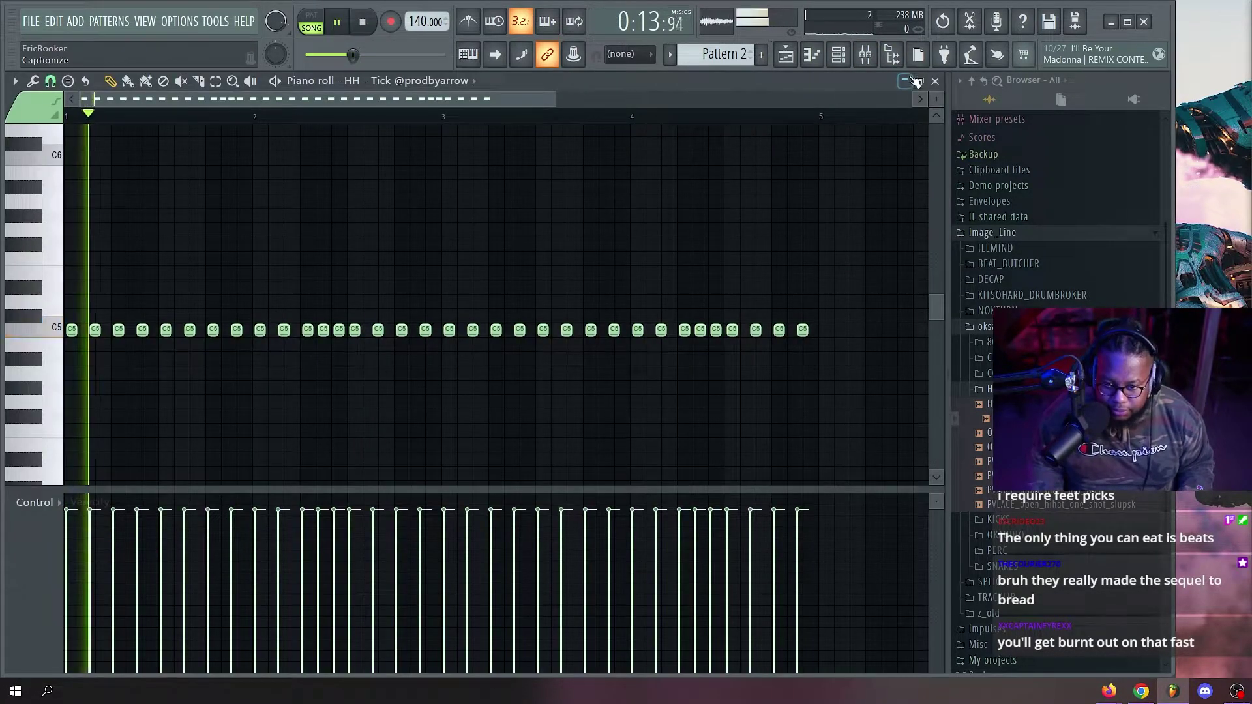
pyautogui.press('space')
pyautogui.click(904, 81)
pyautogui.click(753, 149)
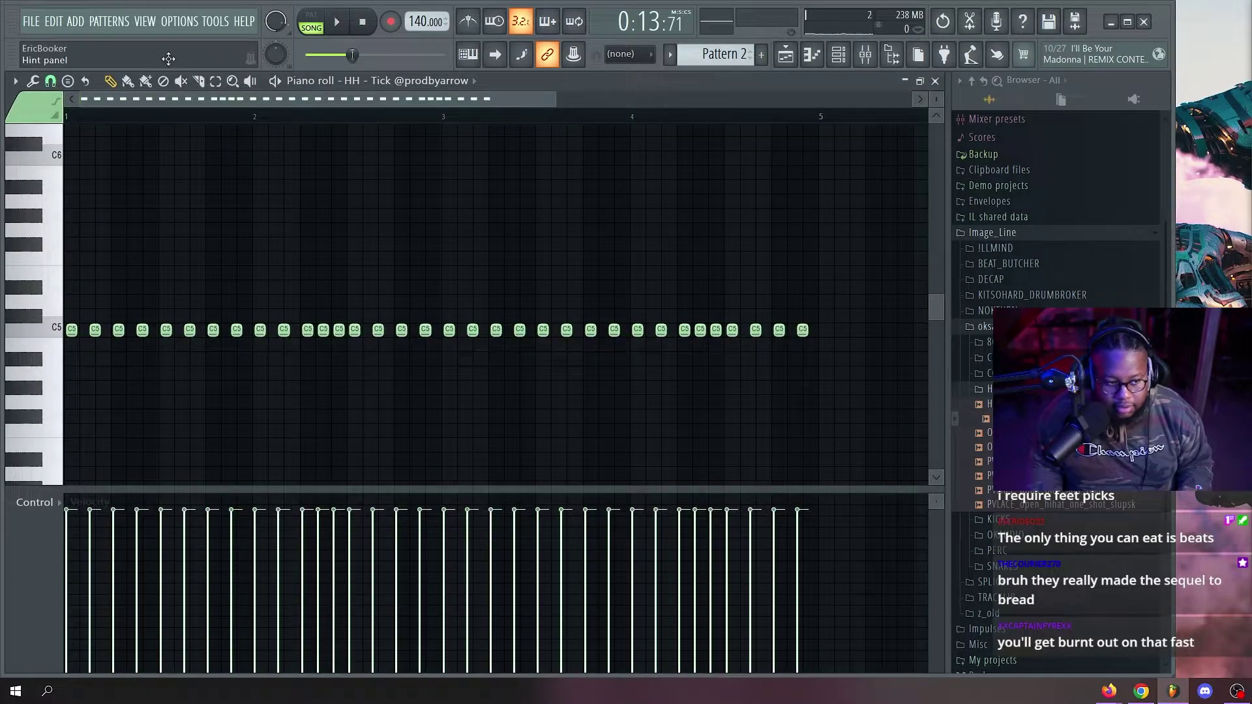
pyautogui.click(468, 55)
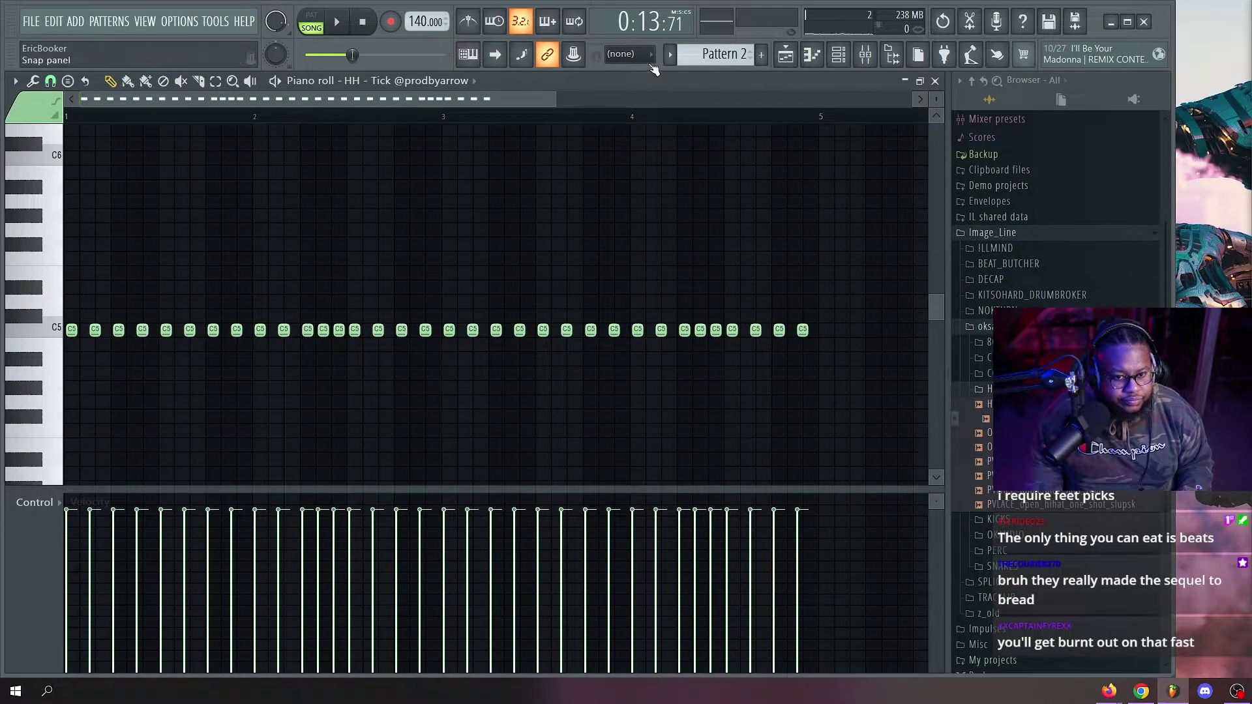
# Show the playlist and preview 808 samples from the browser against the arrangement playing from bar 9.
pyautogui.click(786, 54)
pyautogui.press('space')
pyautogui.scroll(-4, 427, 114)
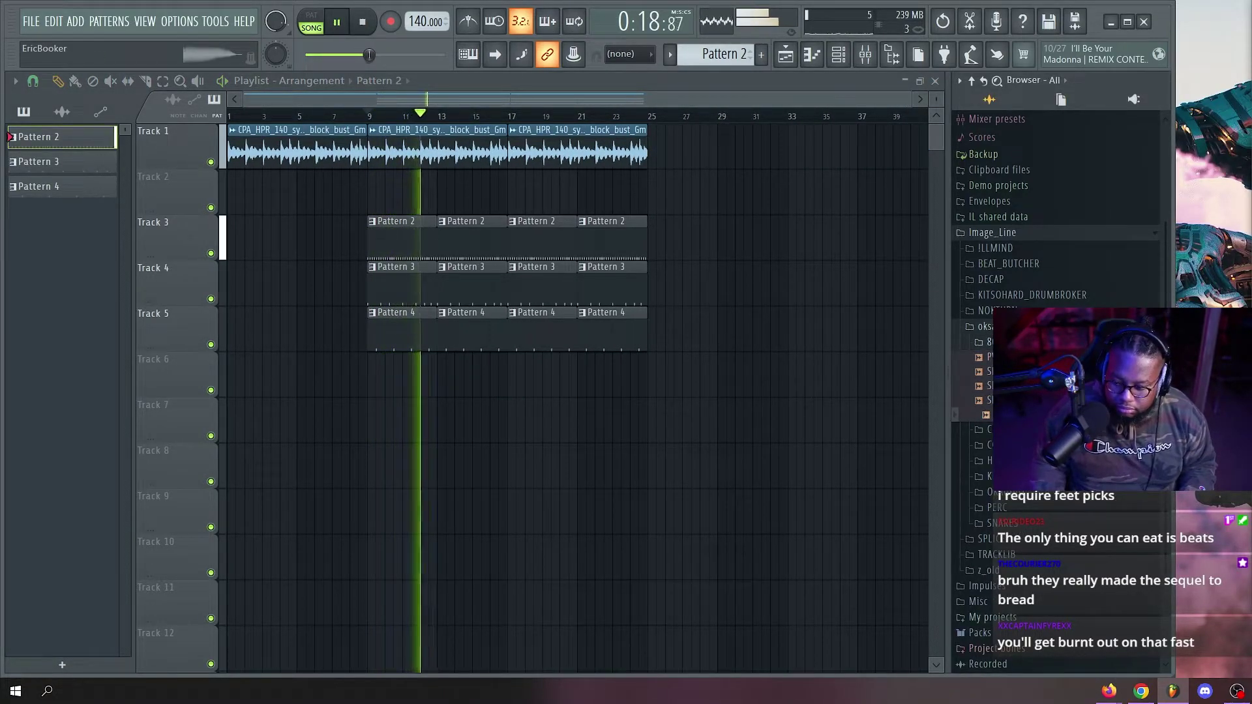
pyautogui.press('space')
pyautogui.click(1017, 386)
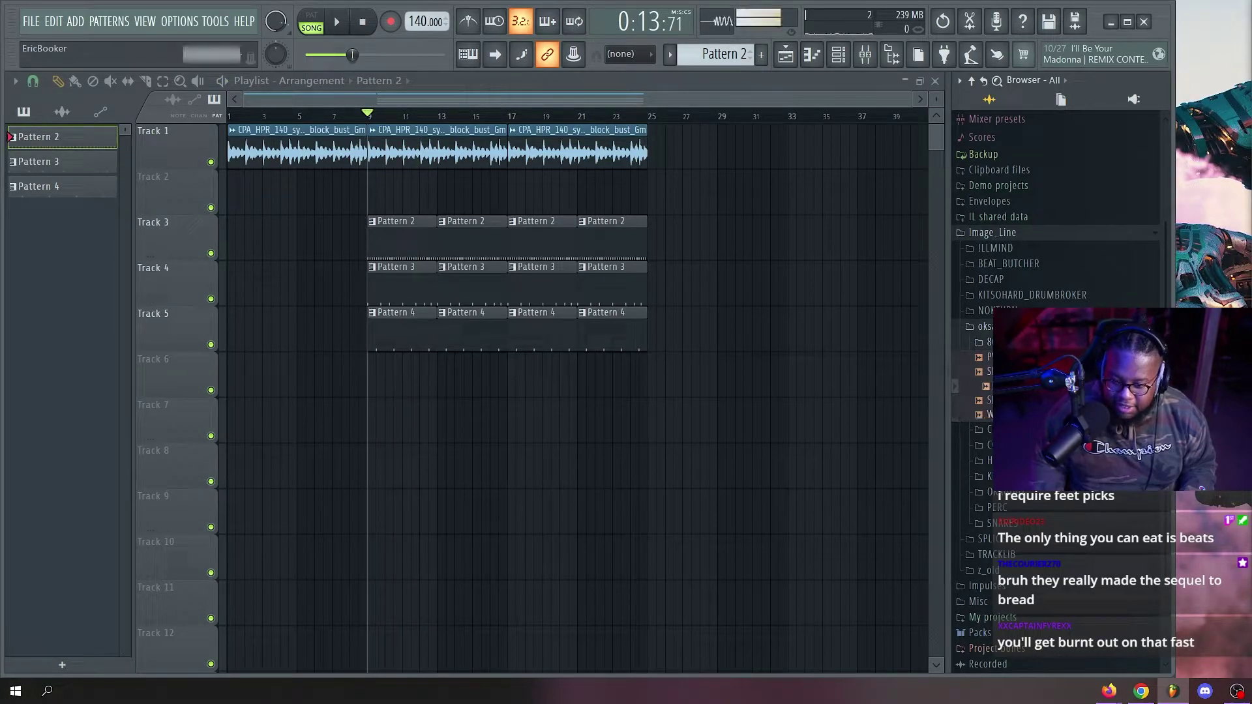
pyautogui.press('space')
pyautogui.press('space')
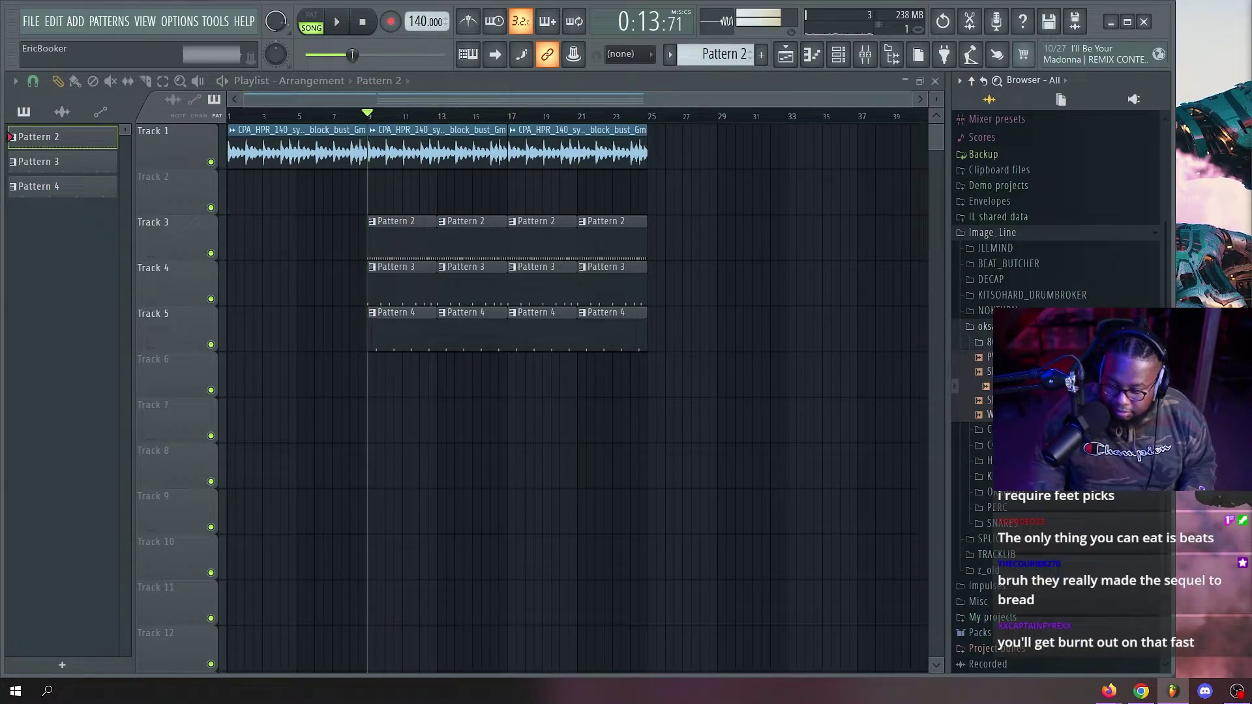
pyautogui.press('space')
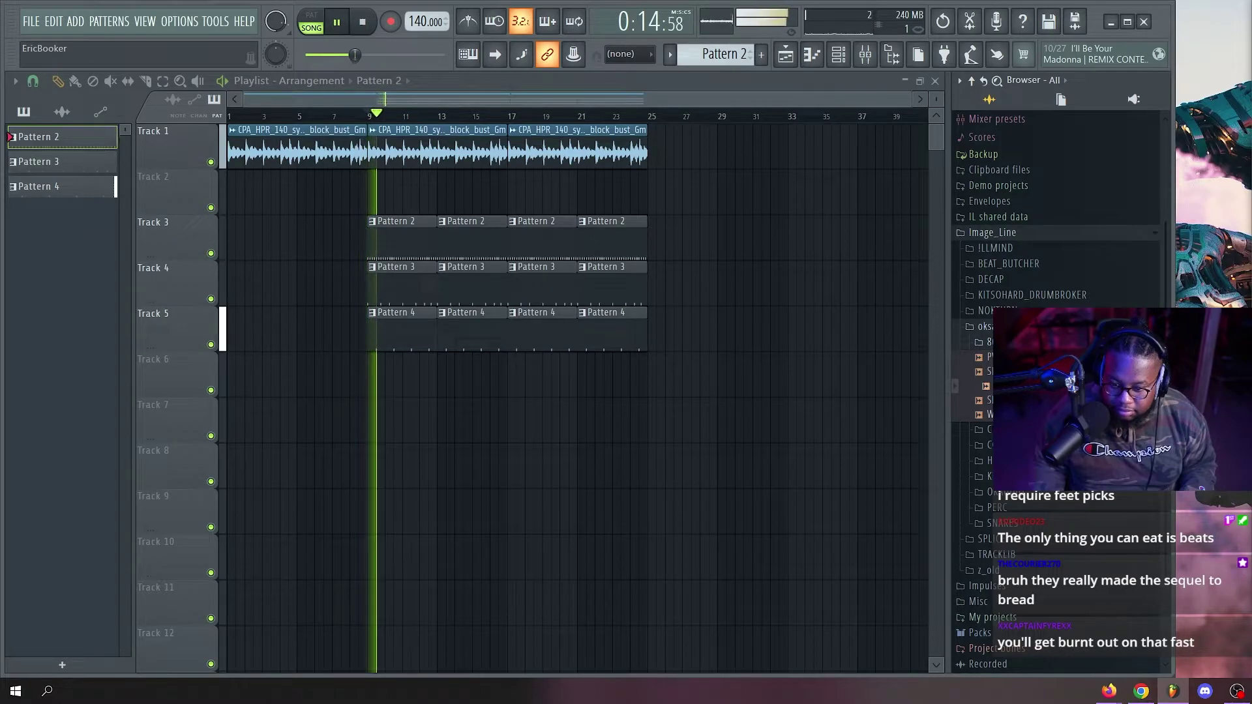
# Create a new empty pattern and place its clip on Track 6 at bar 9, removing the stray Pattern 2 clip.
pyautogui.click(589, 395)
pyautogui.rightClick(606, 397)
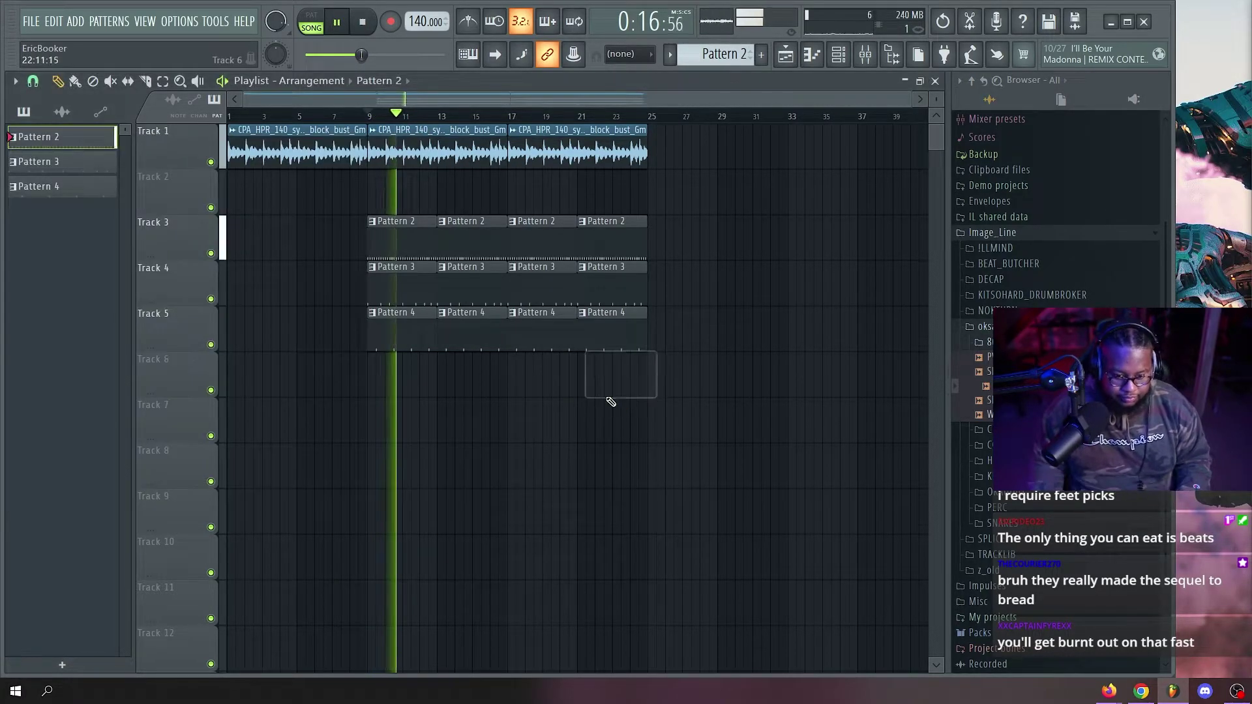
pyautogui.press('F4')
pyautogui.moveTo(350, 383); pyautogui.dragTo(372, 385)
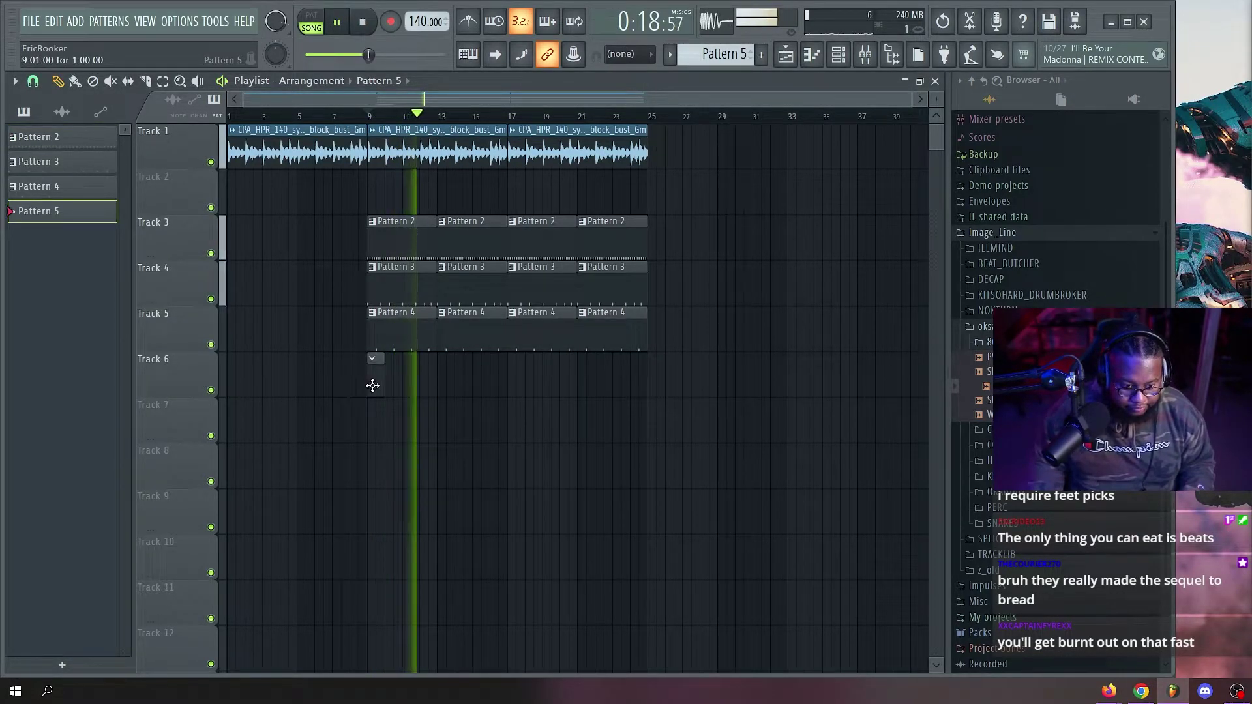
# Add the SDU_808_groundation_long_C sample as a channel and open its piano roll.
pyautogui.press('F6')
pyautogui.rightClick(464, 448)
pyautogui.click(531, 451)
pyautogui.click(531, 452)
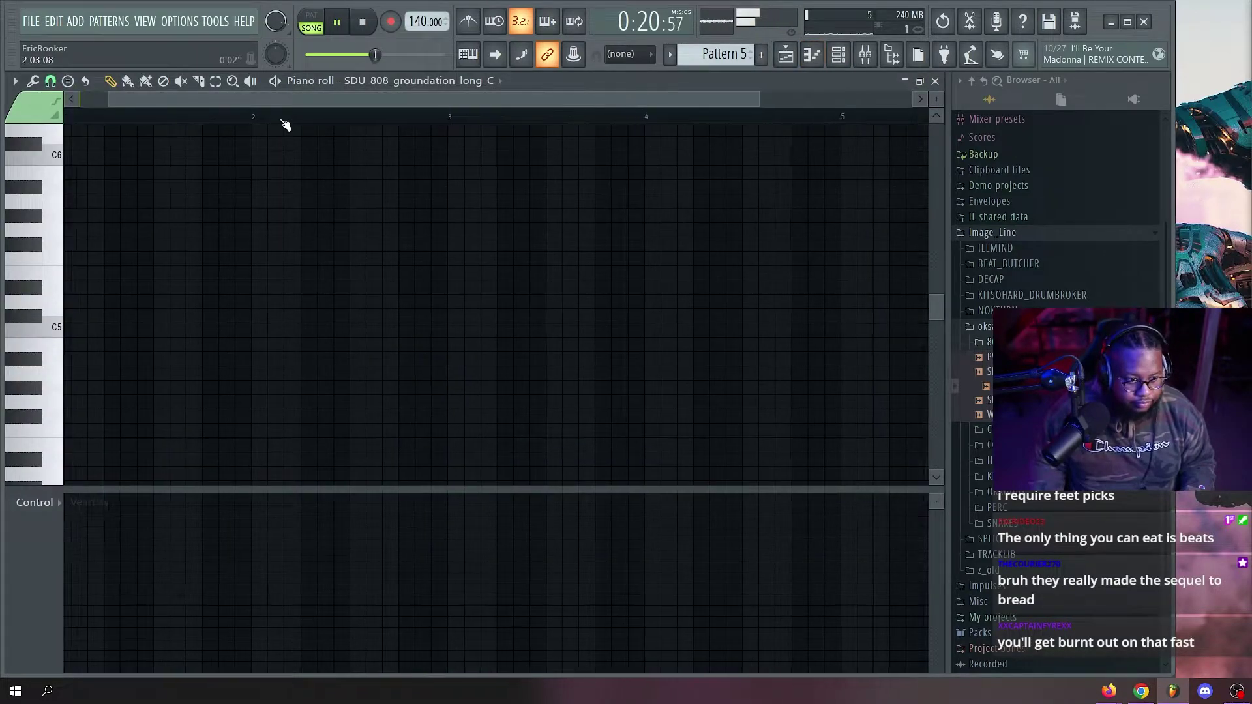
# Audition different 808 pitches against the drums and loop from bar 9 to find a matching note.
pyautogui.press('space')
pyautogui.click(53, 330)
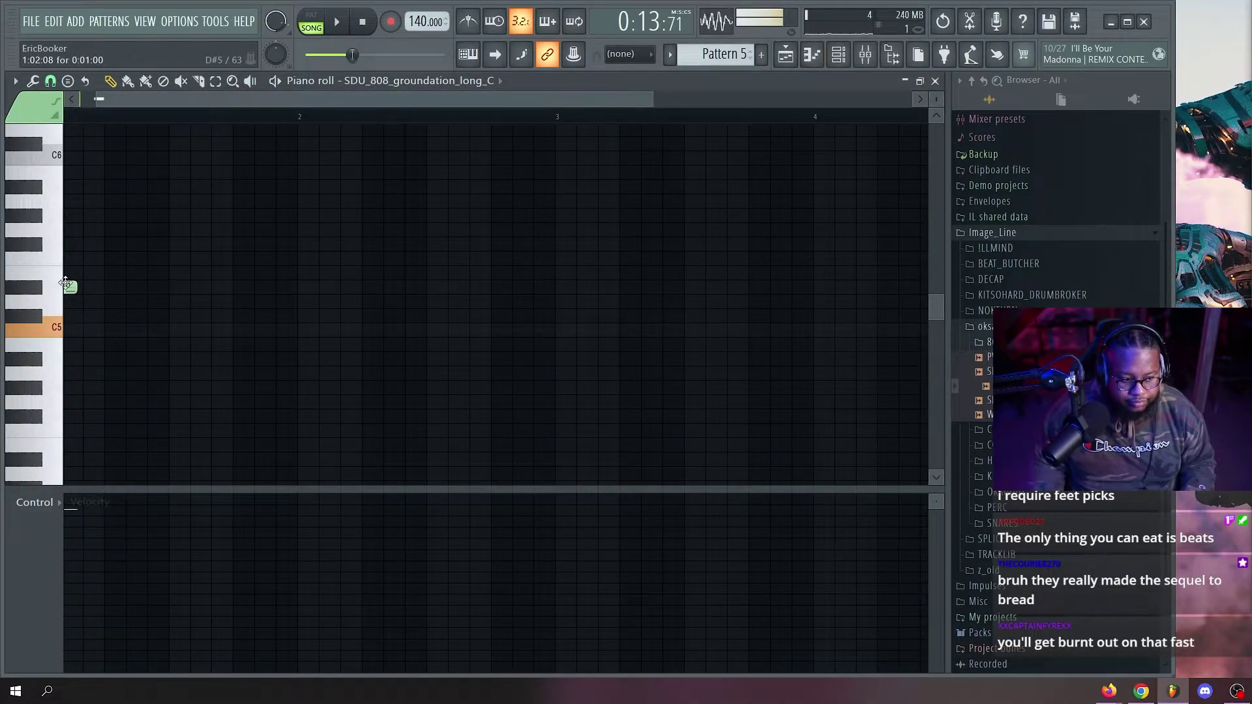
pyautogui.press('space')
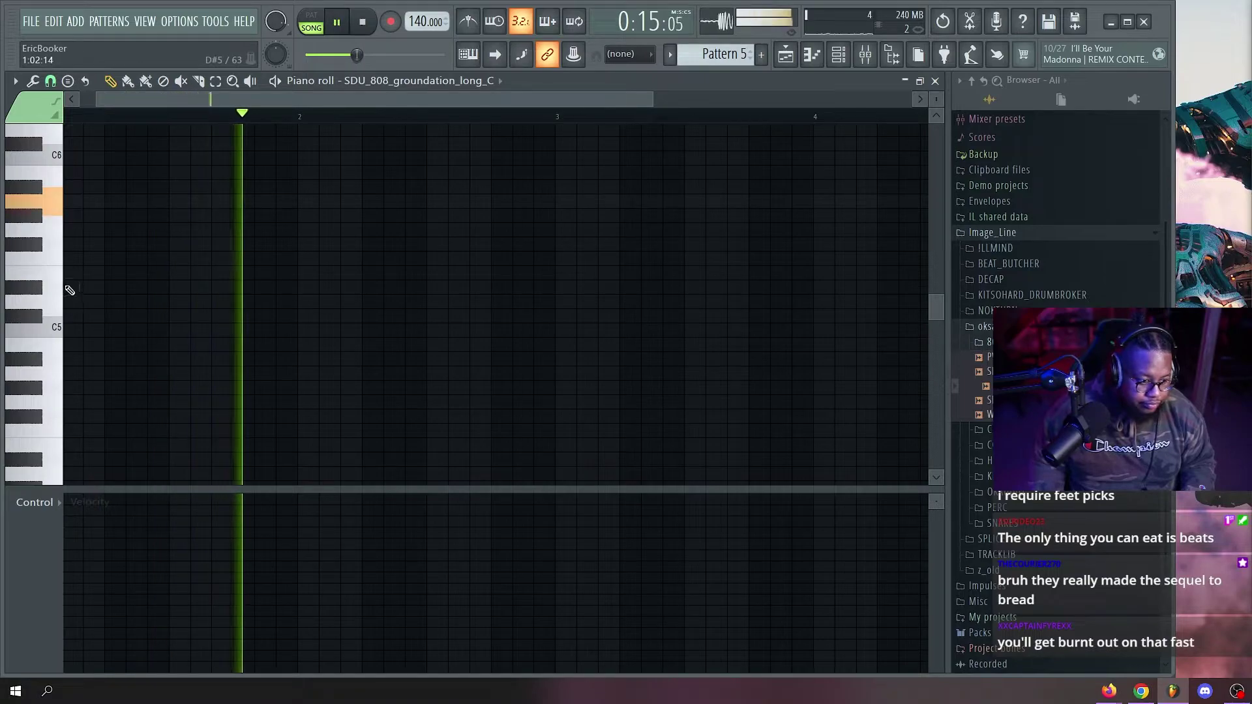
pyautogui.press('space')
pyautogui.scroll(1, 53, 214)
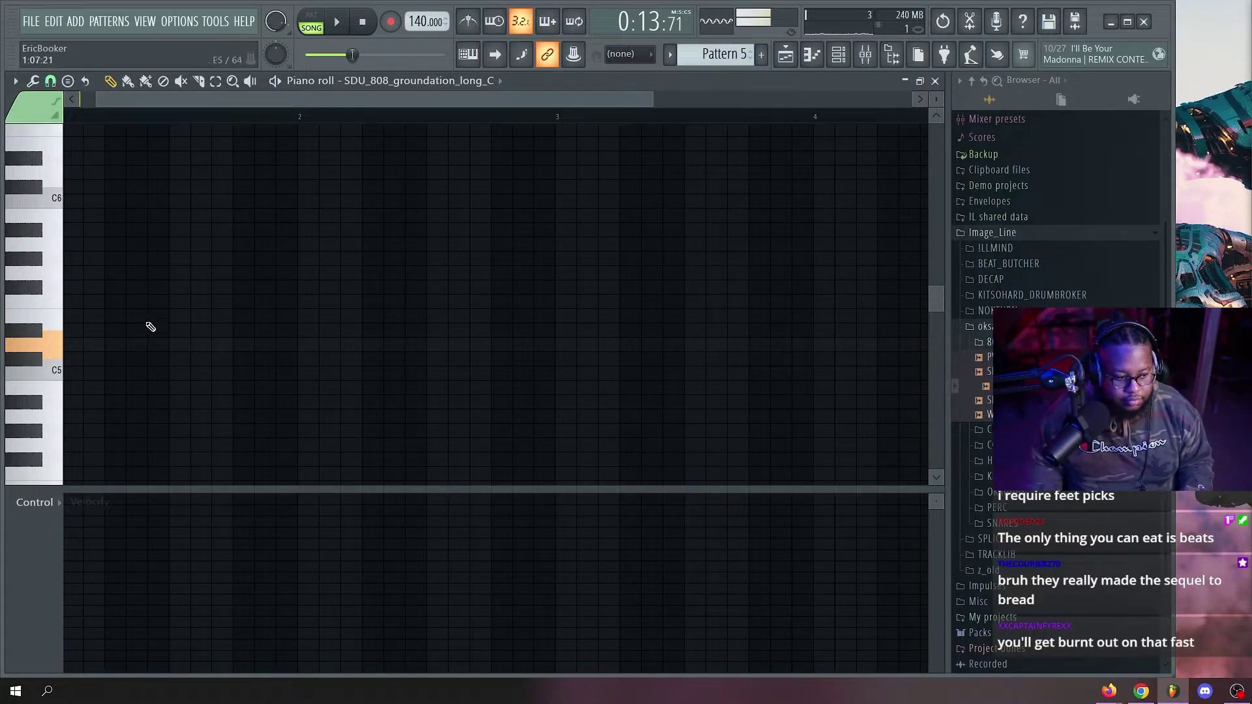
# Place an 808 note on D5 at the pattern start and one on E5 at bar 2 step 5, checking against playback.
pyautogui.click(70, 359)
pyautogui.press('space')
pyautogui.press('space')
pyautogui.click(363, 25)
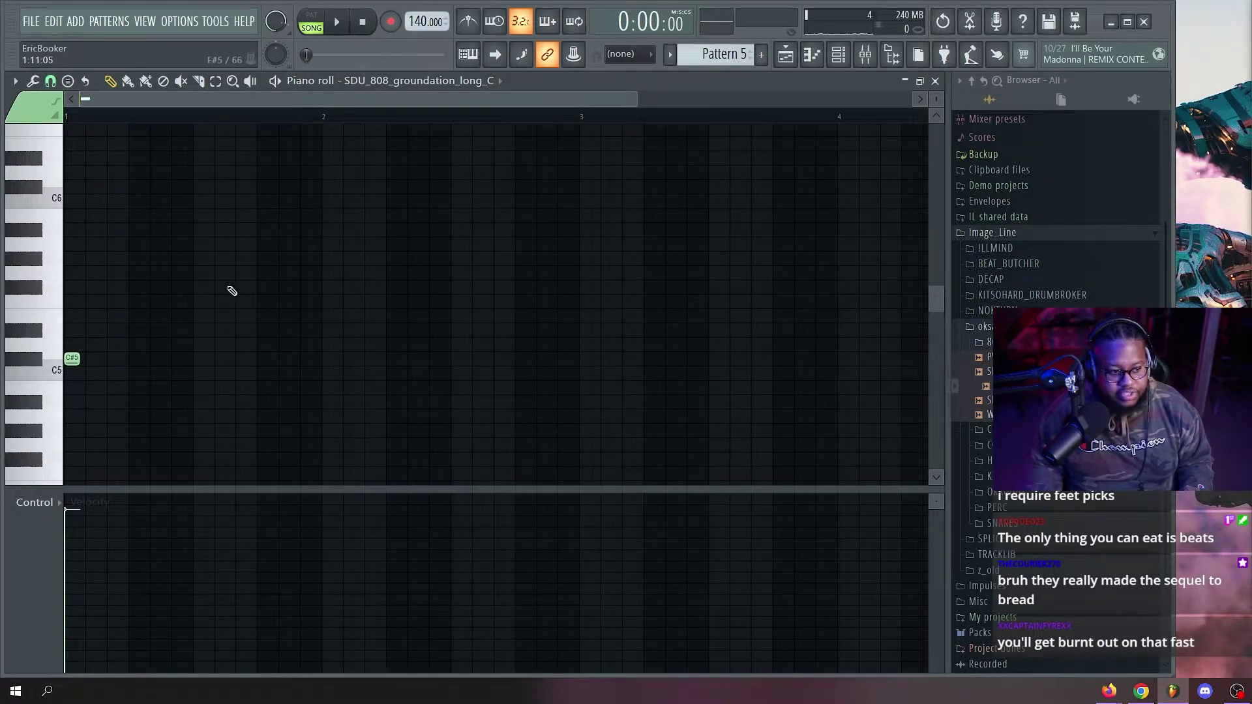
pyautogui.press('F6')
pyautogui.press('F6')
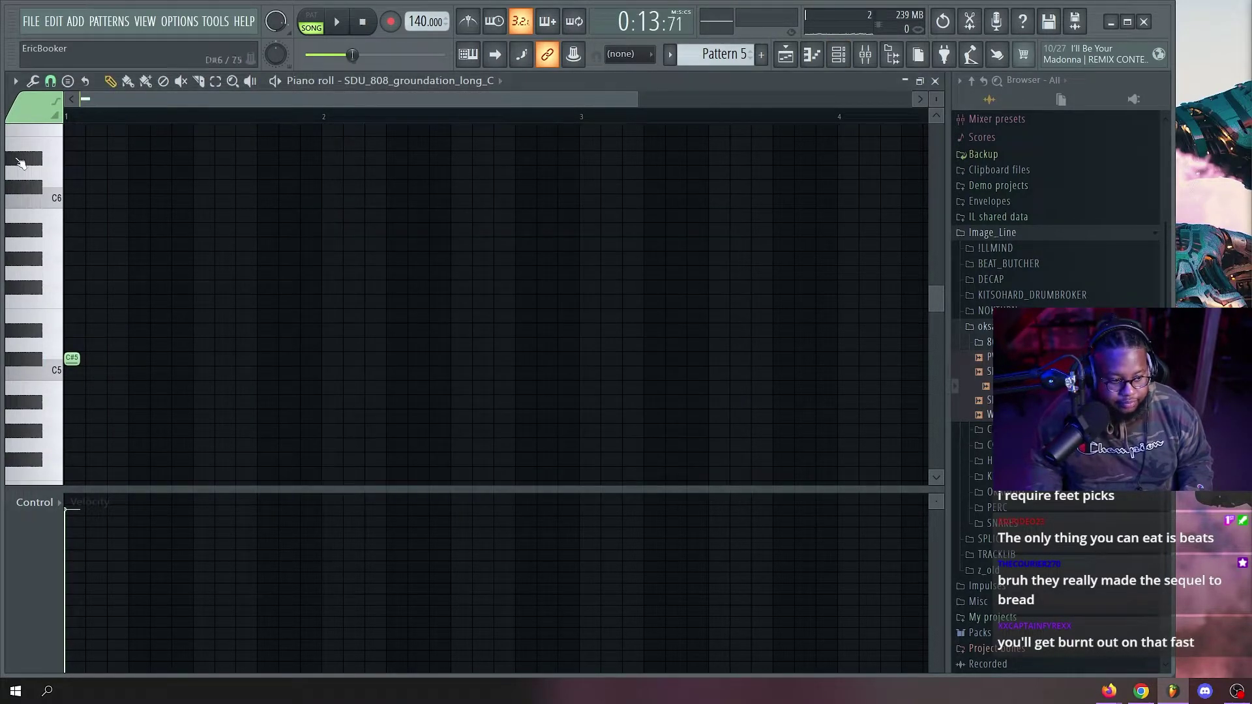
pyautogui.moveTo(73, 358); pyautogui.dragTo(73, 344)
pyautogui.press('space')
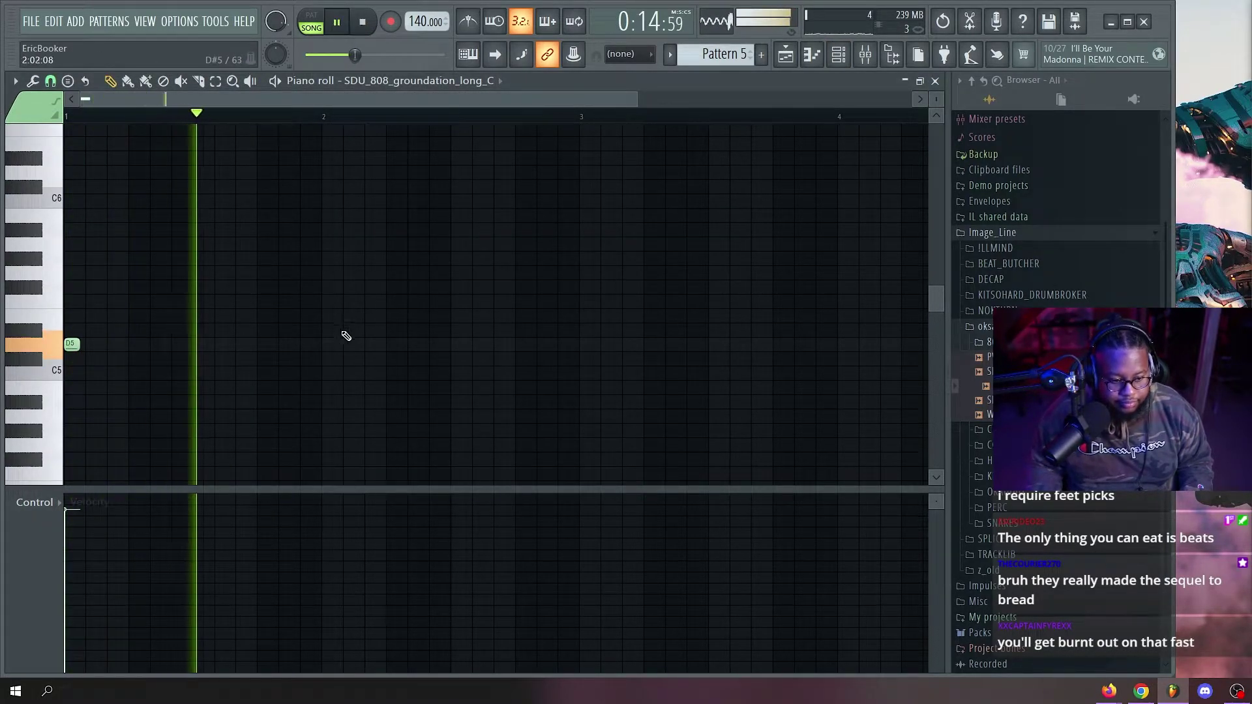
pyautogui.press('space')
pyautogui.click(392, 329)
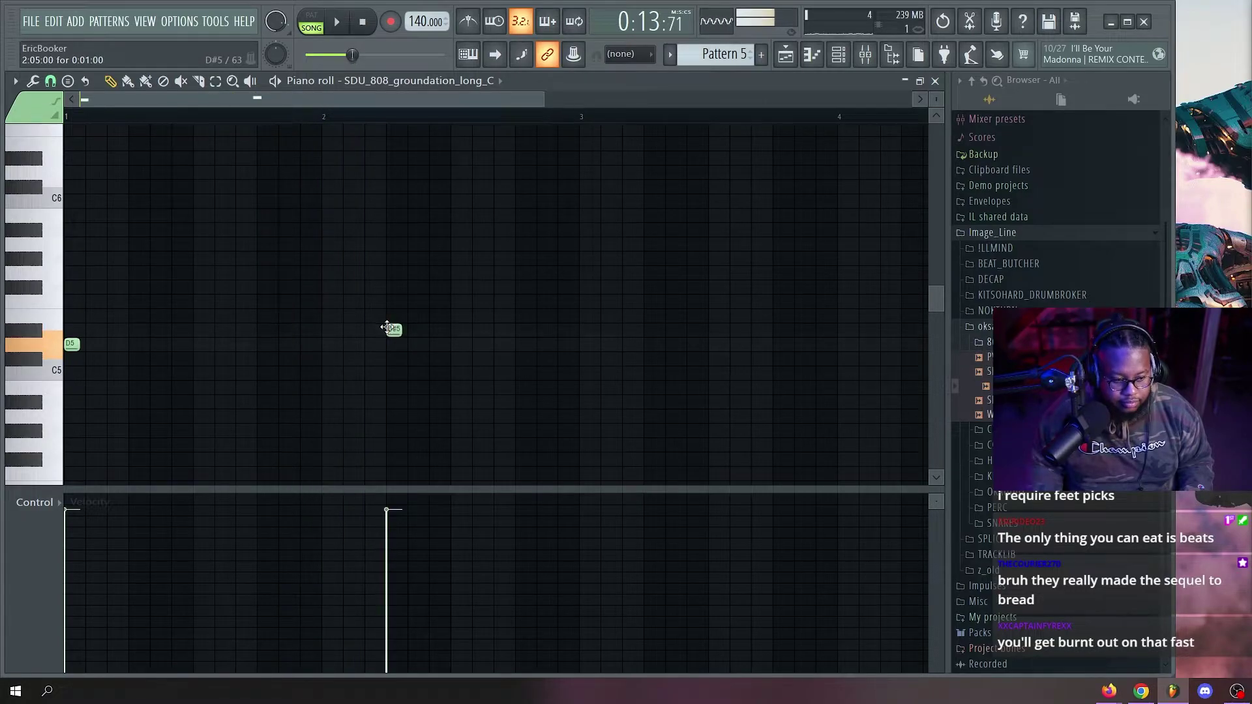
pyautogui.moveTo(393, 329); pyautogui.dragTo(394, 314)
# Raise the crossfade in the SDU_808_groundation_long_C sampler settings and return to its piano roll.
pyautogui.press('F6')
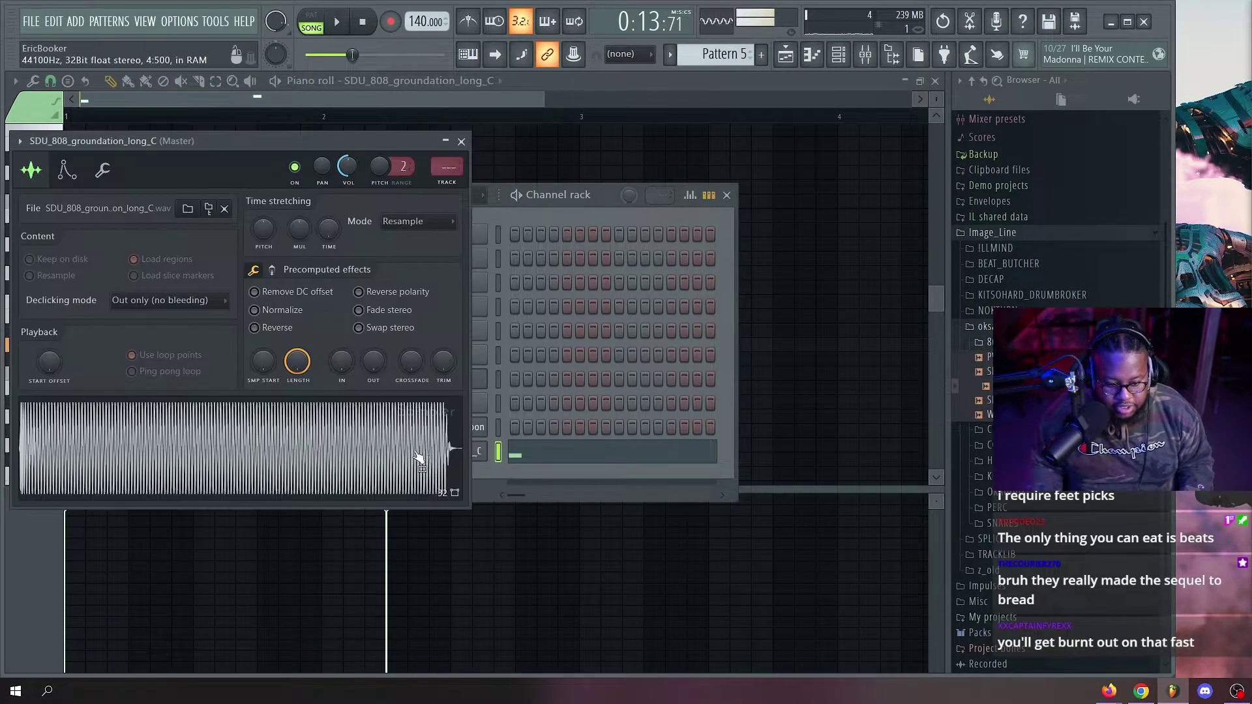
pyautogui.click(405, 450)
pyautogui.moveTo(412, 366); pyautogui.dragTo(412, 346)
pyautogui.click(590, 89)
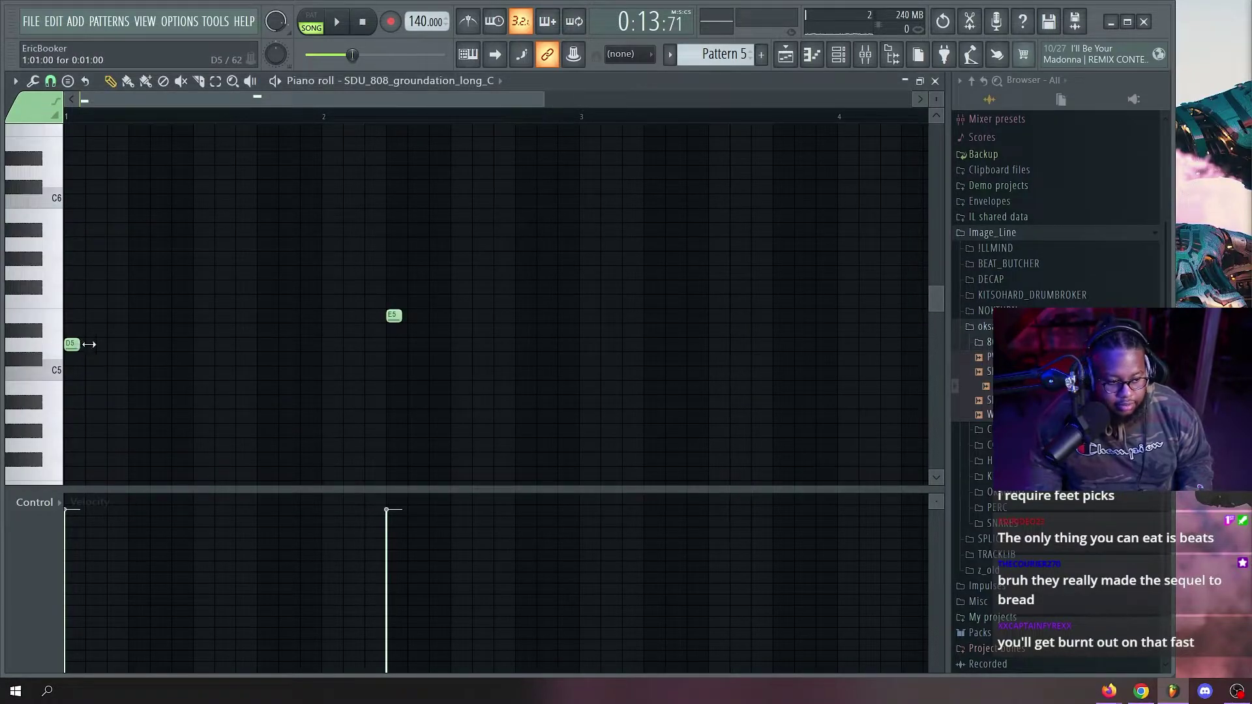
# Lengthen the D5 808 note until it meets the E5 note and listen to the result.
pyautogui.moveTo(89, 344); pyautogui.dragTo(401, 347)
pyautogui.press('space')
pyautogui.press('space')
pyautogui.press('c')
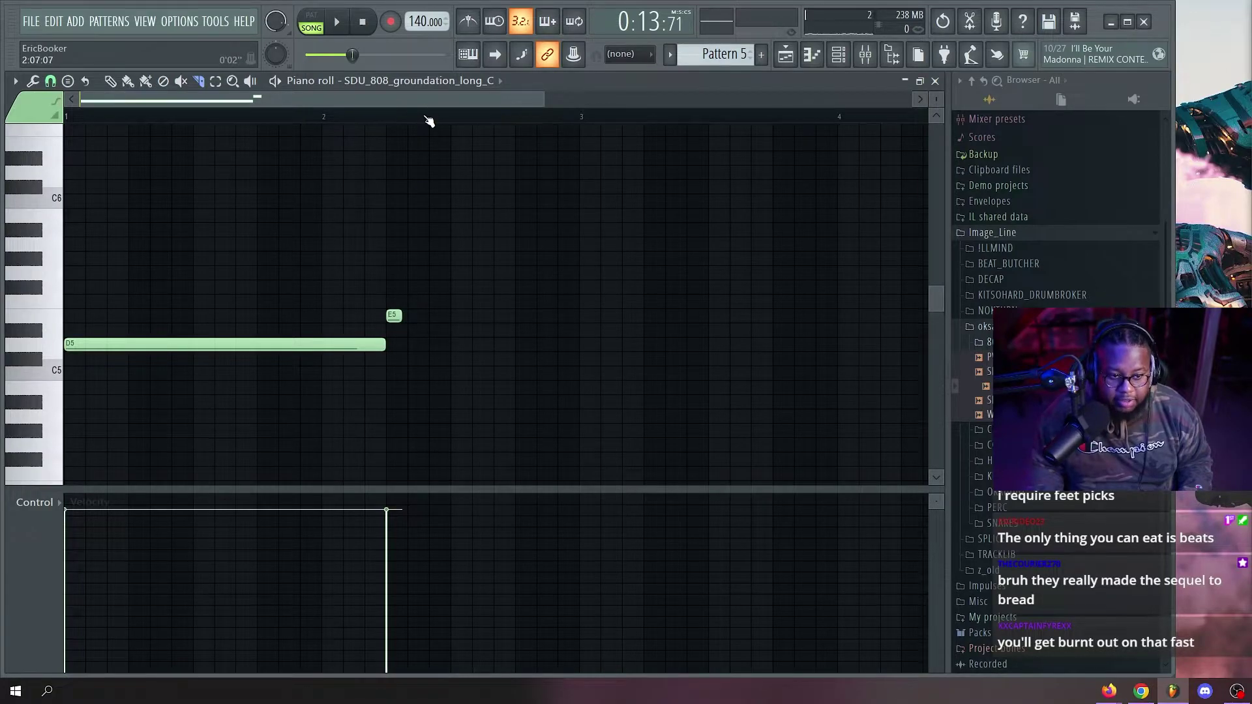
pyautogui.scroll(-1, 428, 121)
pyautogui.press('F6')
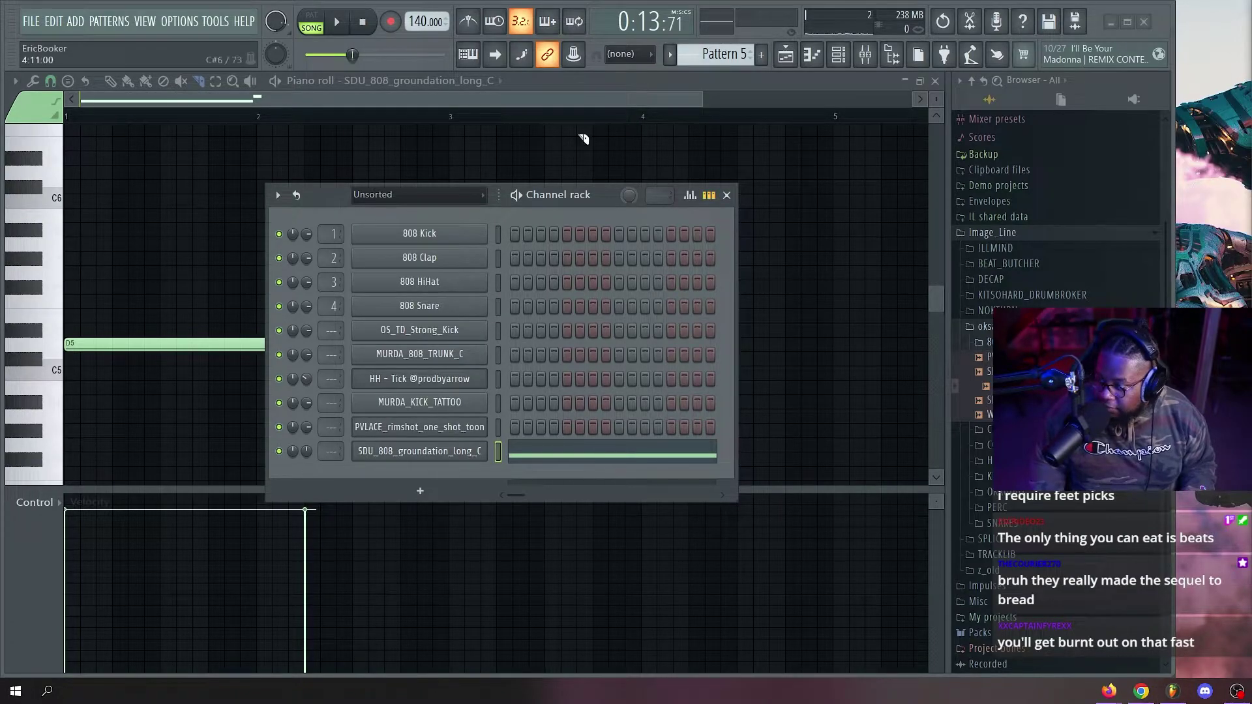
pyautogui.press('F6')
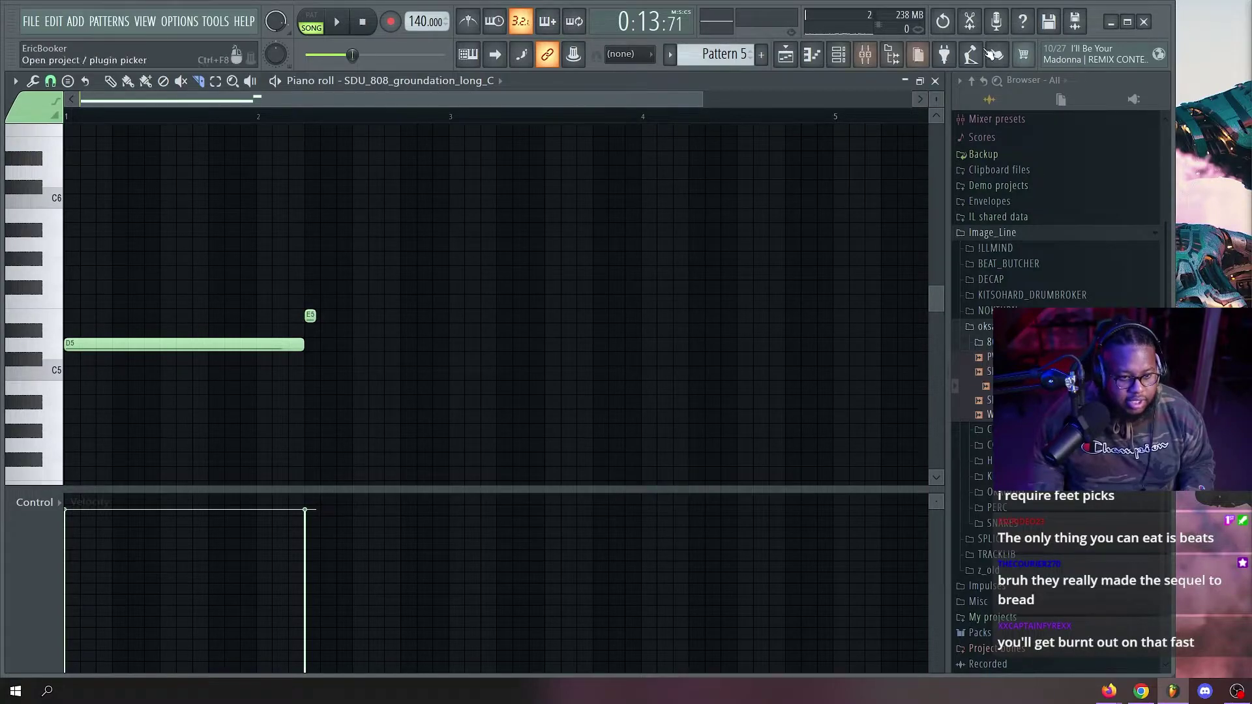
pyautogui.click(786, 54)
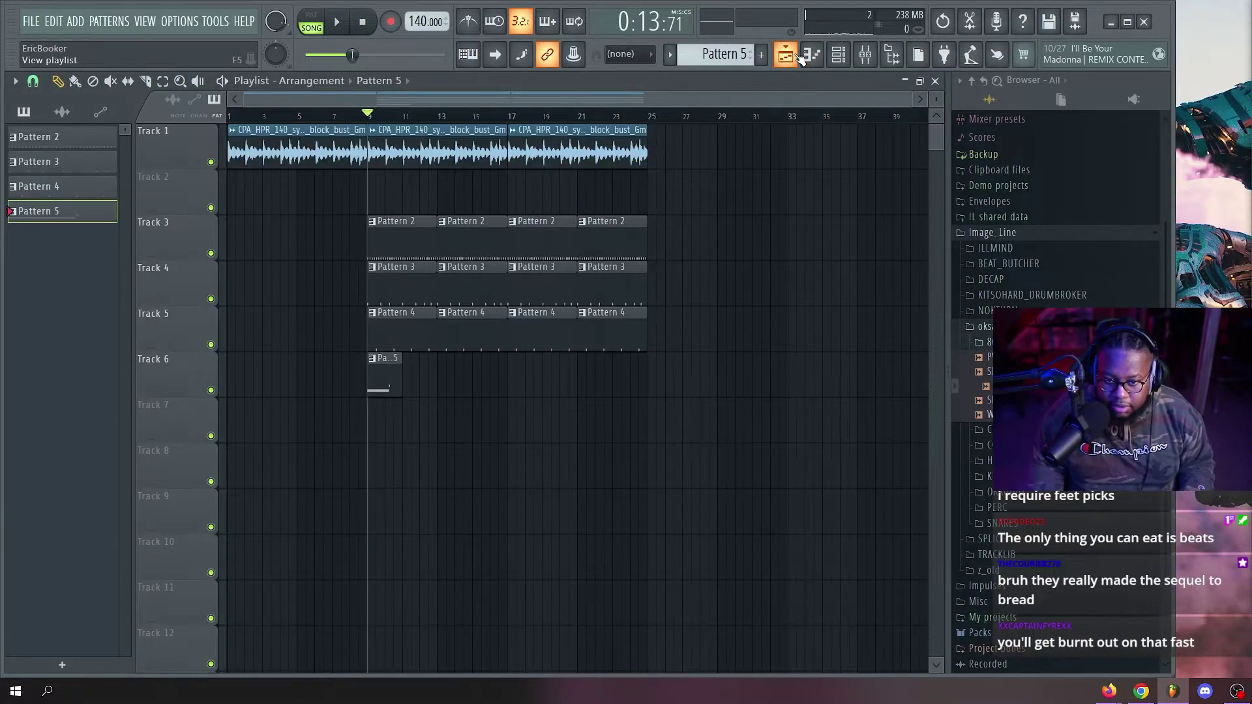
pyautogui.doubleClick(388, 385)
pyautogui.scroll(1, 301, 122)
pyautogui.hscroll(-3, 301, 122)
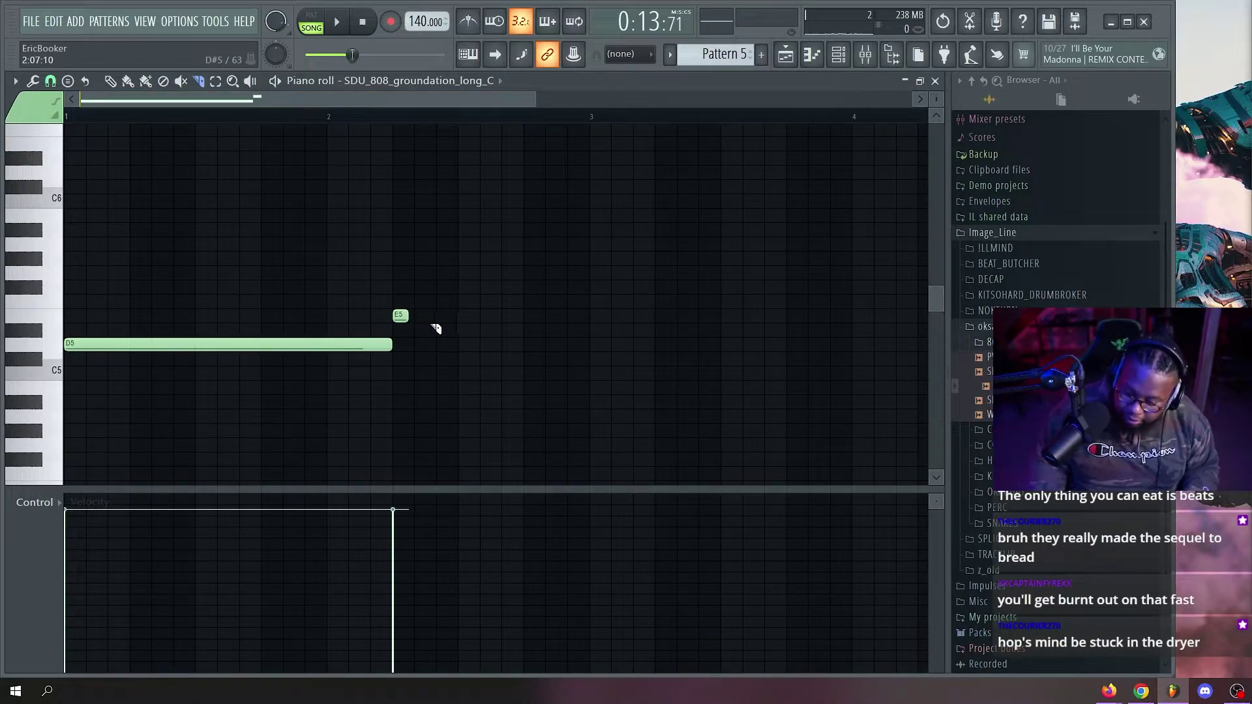
pyautogui.scroll(2, 593, 536)
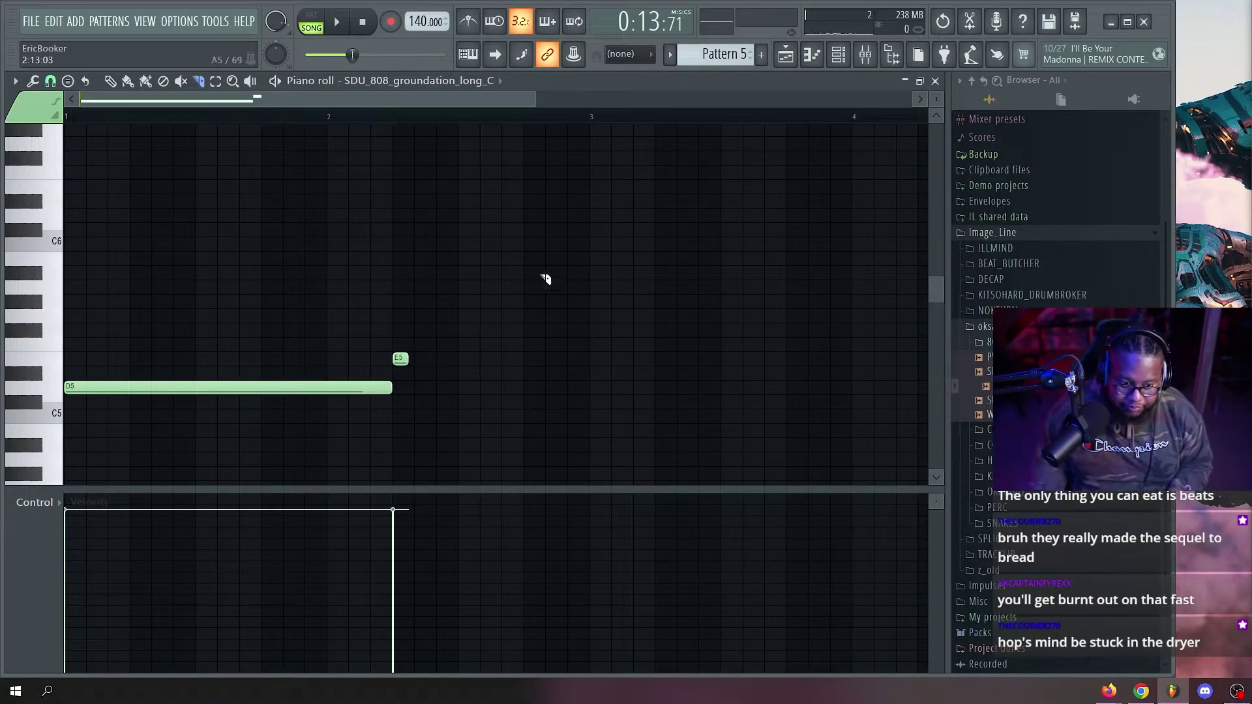
pyautogui.hscroll(2, 526, 279)
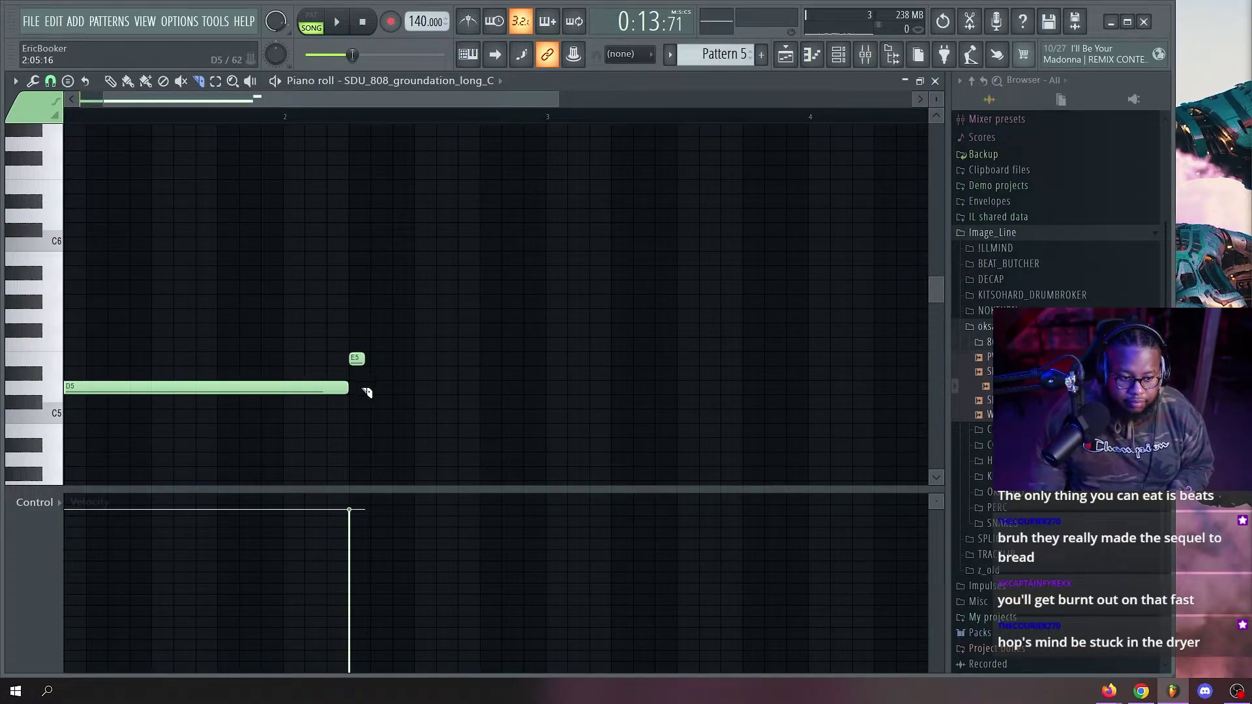
pyautogui.press('F6')
pyautogui.press('F9')
pyautogui.press('F7')
pyautogui.press('F6')
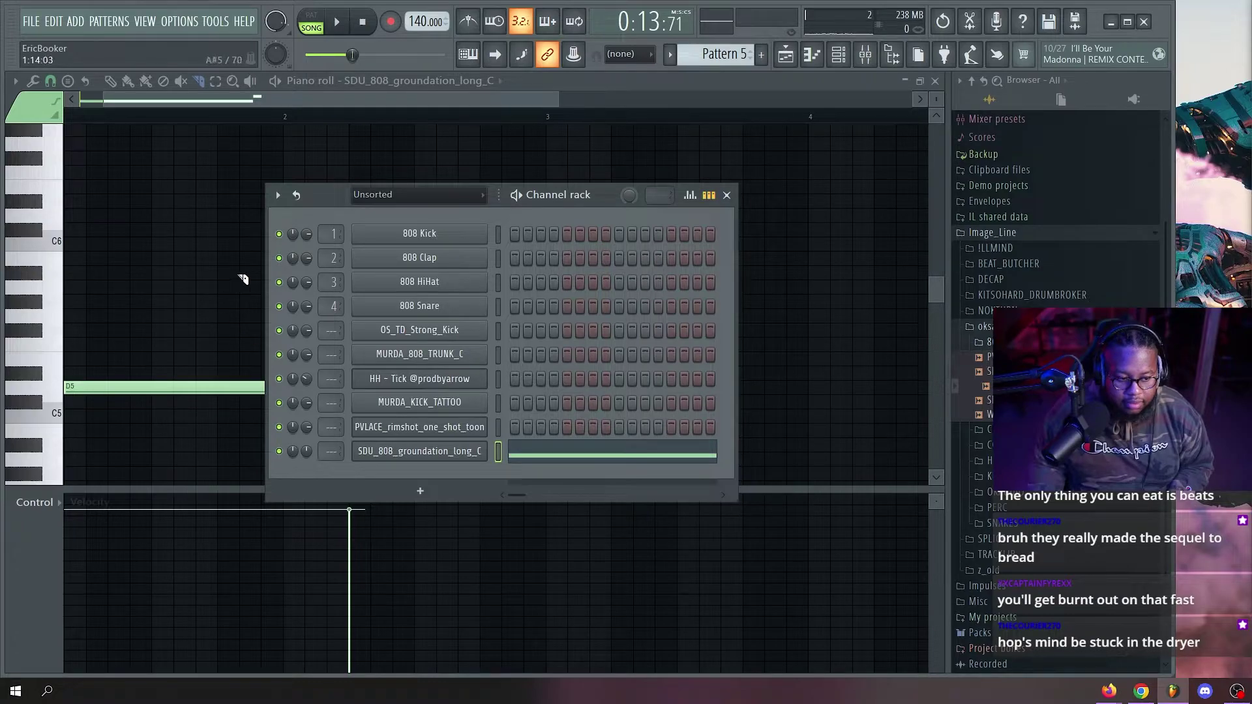
pyautogui.scroll(-1, 677, 66)
pyautogui.click(629, 91)
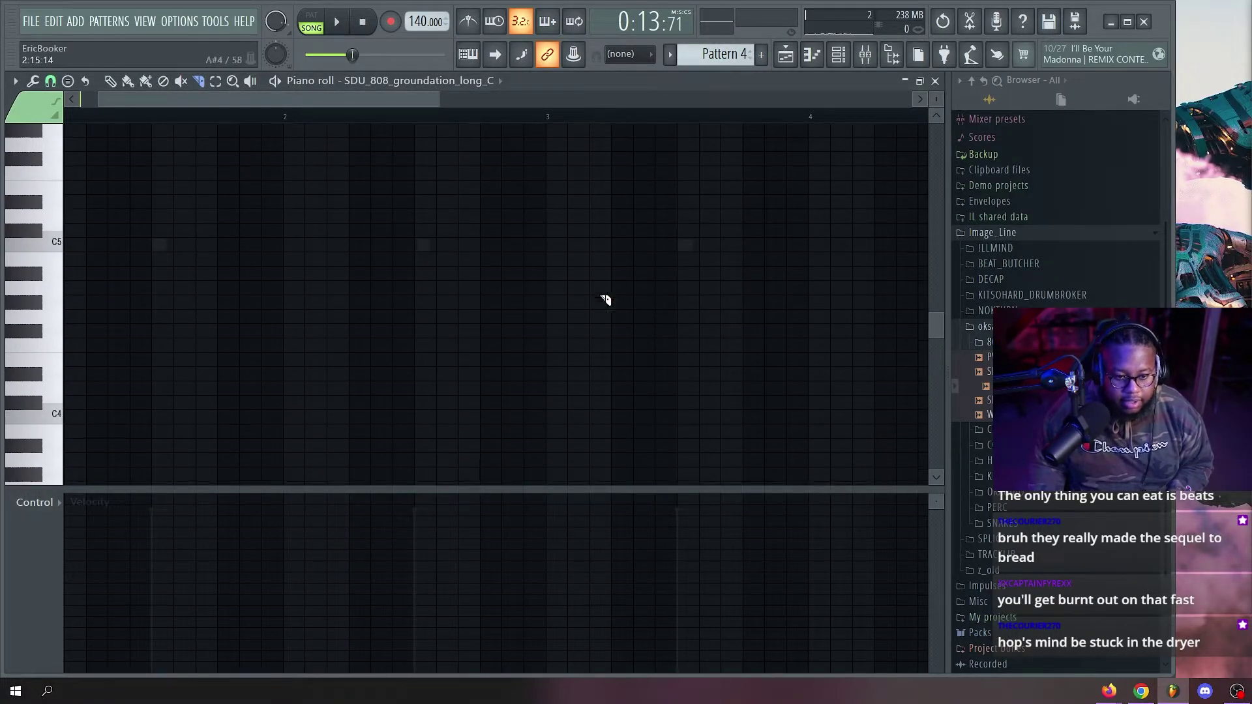
# Reopen Pattern 5 from Track 6, extend its E5 note to the start of bar 3 and play it back.
pyautogui.click(785, 54)
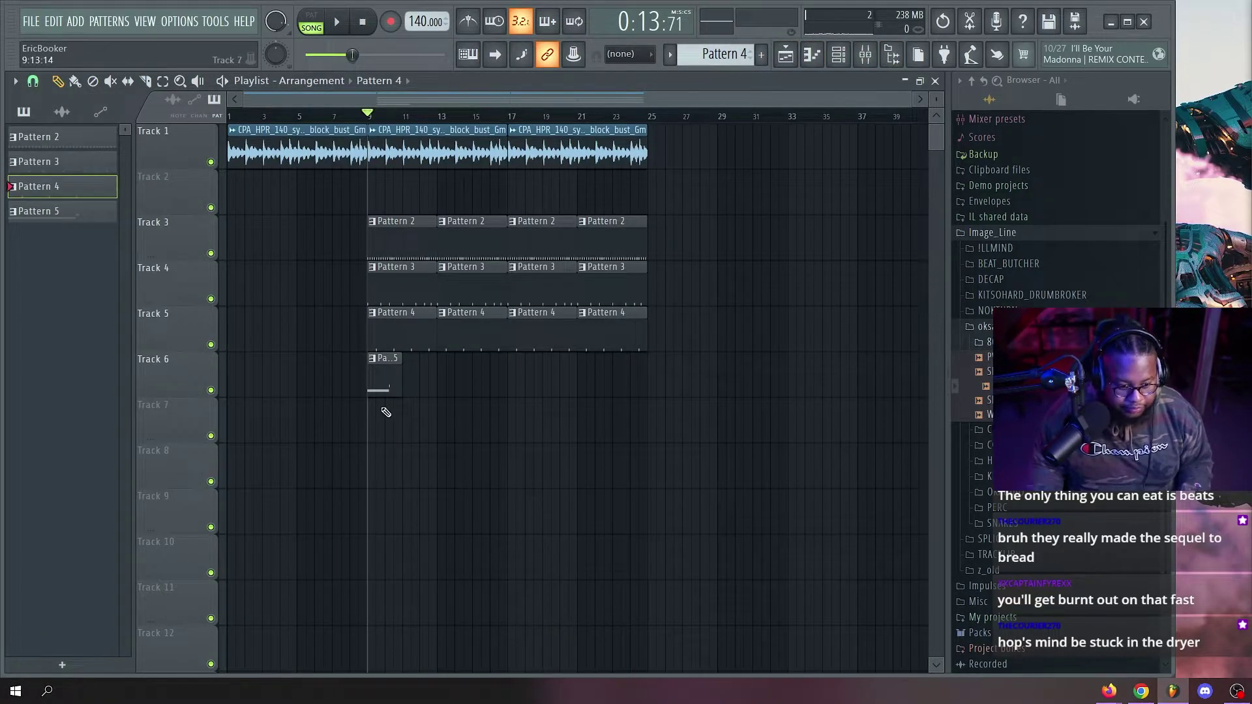
pyautogui.doubleClick(389, 377)
pyautogui.scroll(3, 280, 107)
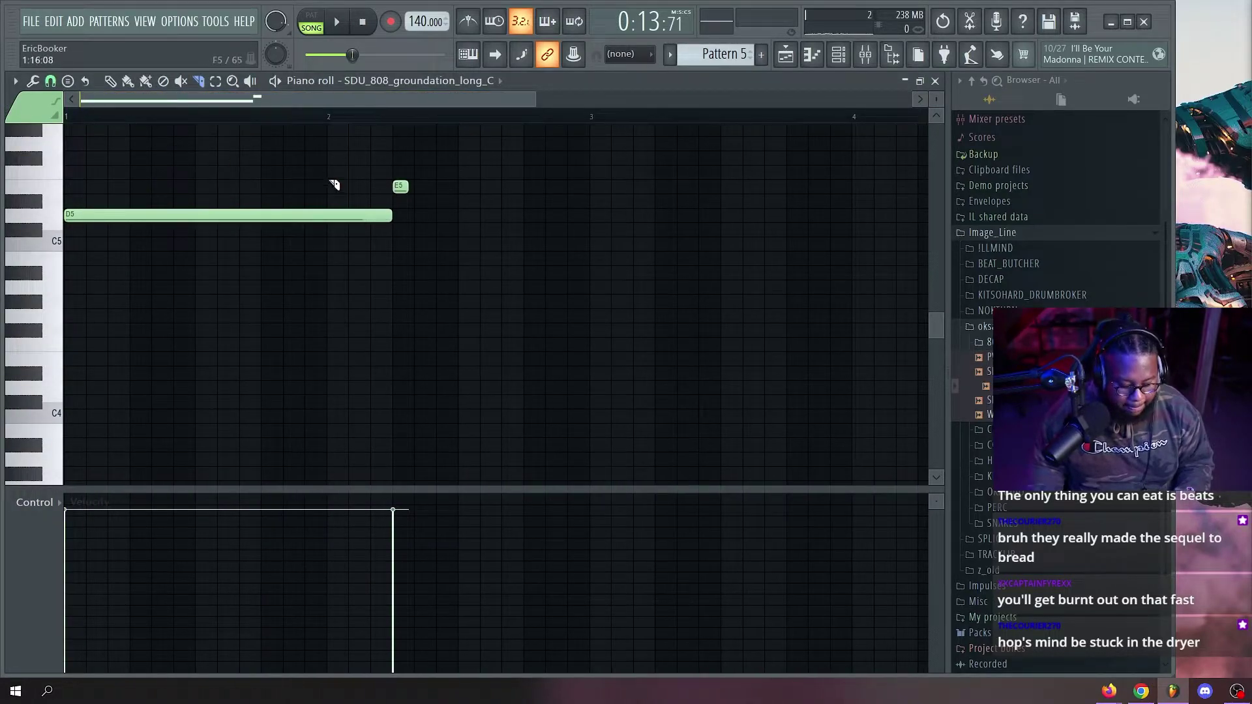
pyautogui.moveTo(400, 187)
pyautogui.mouseDown()
pyautogui.moveTo(598, 188)
pyautogui.moveTo(590, 230)
pyautogui.mouseUp()
pyautogui.press('space')
pyautogui.press('c')
pyautogui.press('space')
pyautogui.press('space')
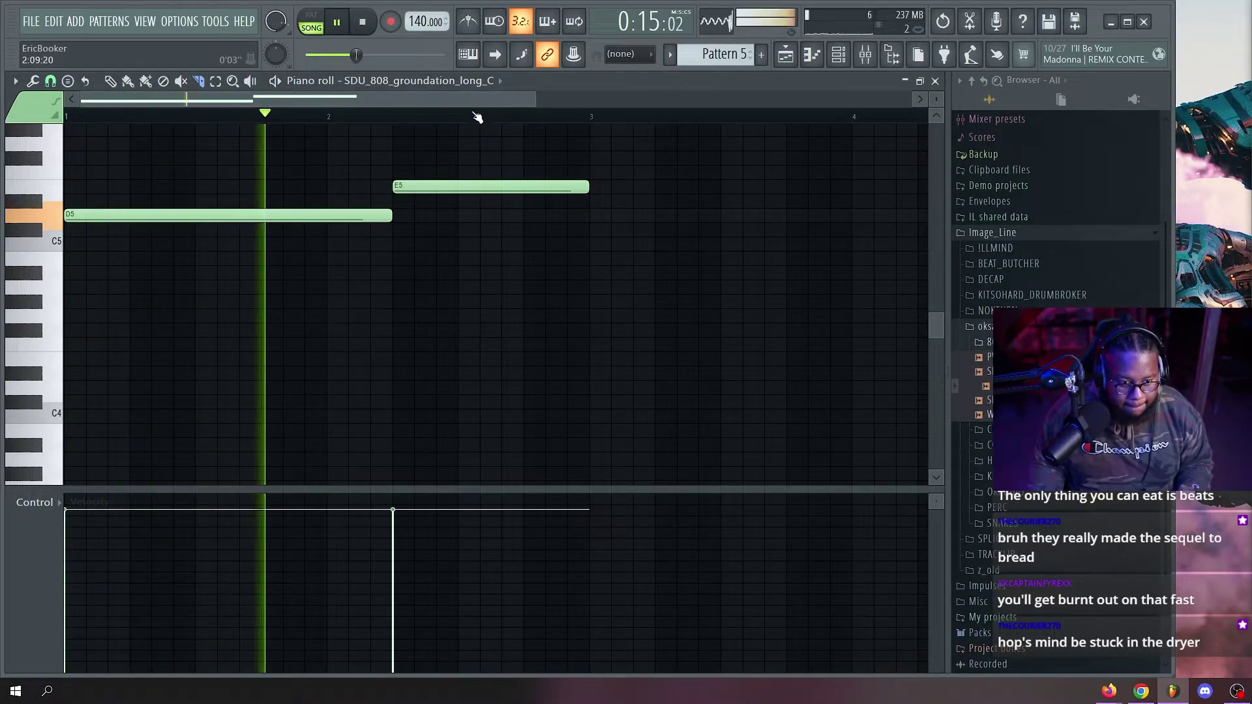
# Copy the long D5 808 note to the start of bar 3 and play the pattern with the channel rack open.
pyautogui.scroll(2, 478, 116)
pyautogui.scroll(4, 520, 221)
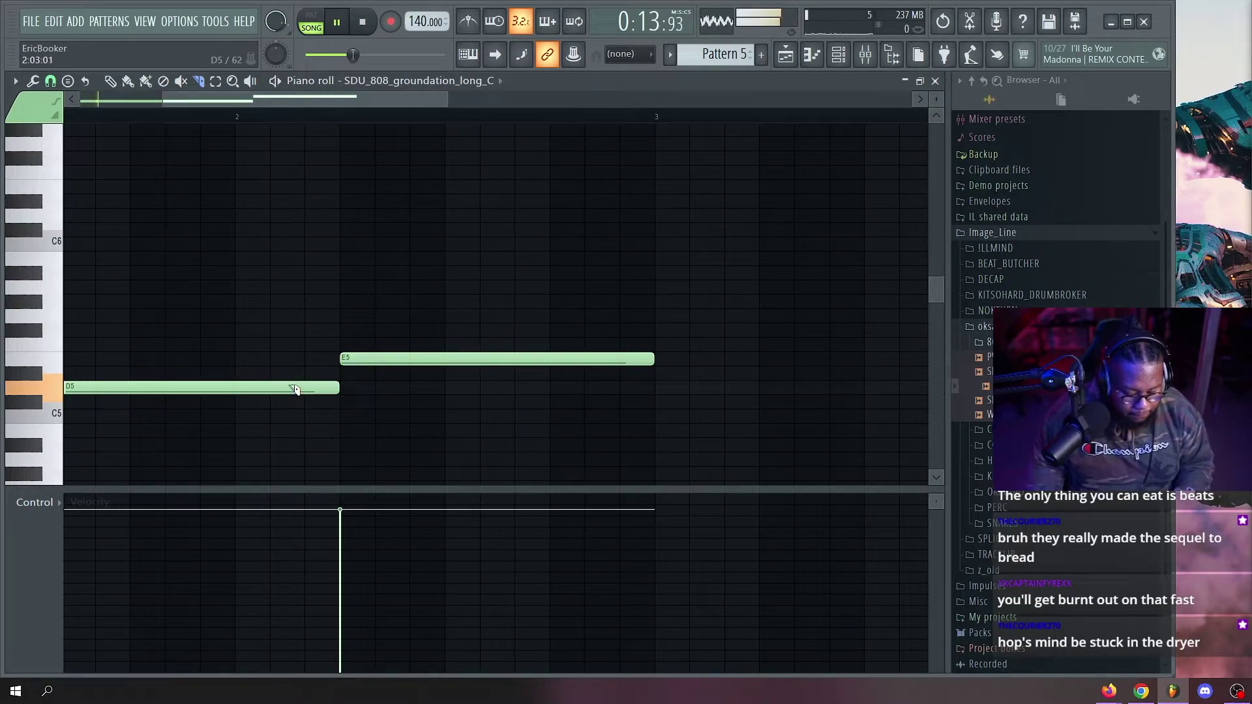
pyautogui.press('space')
pyautogui.press('space')
pyautogui.keyDown('shift'); pyautogui.moveTo(247, 390); pyautogui.dragTo(855, 388); pyautogui.keyUp('shift')
pyautogui.scroll(-3, 461, 139)
pyautogui.press('F6')
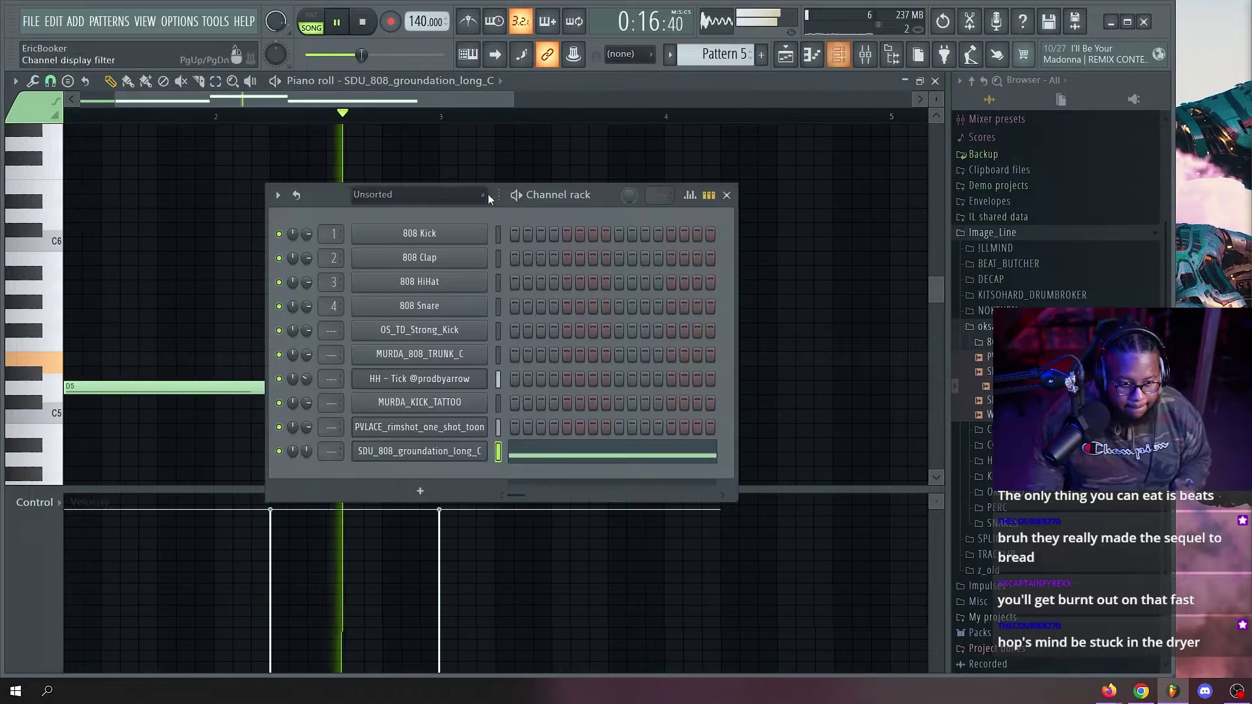
# Lower the SDU_808_groundation_long_C channel volume, close the channel rack and replay the song.
pyautogui.moveTo(307, 451); pyautogui.dragTo(307, 483)
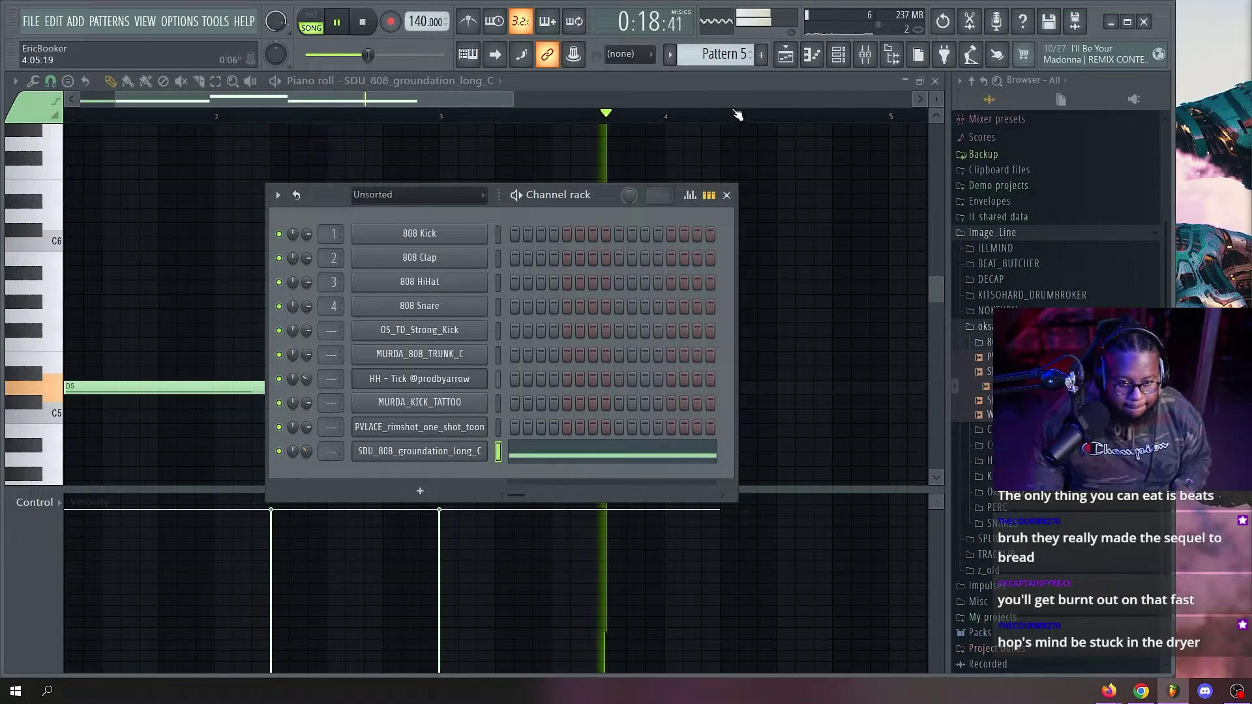
pyautogui.press('F6')
pyautogui.press('space')
pyautogui.press('space')
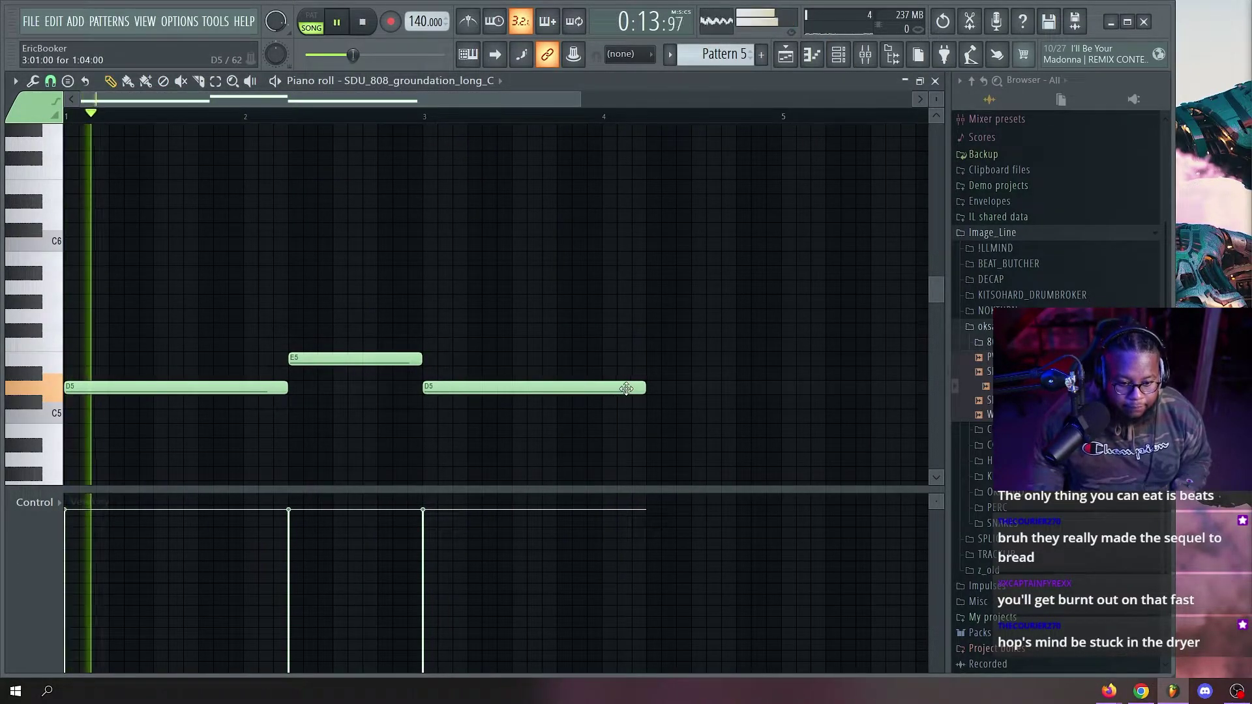
# Try shortening the second D5 note to 0:12:00 and set the playback start to bar 3 to hear it.
pyautogui.moveTo(643, 387); pyautogui.dragTo(560, 387)
pyautogui.press('space')
pyautogui.click(421, 121)
pyautogui.press('space')
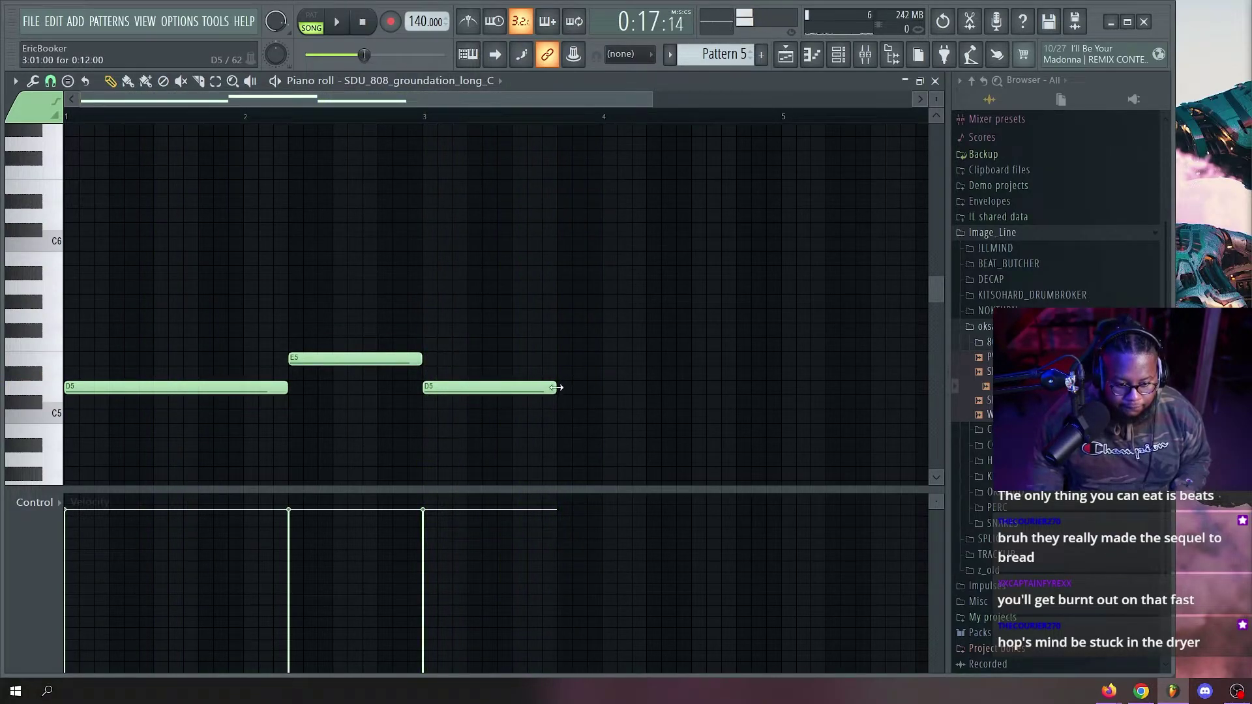
# Extend the second D5 note to 1:04:00, add a C5 note of equal length directly after it and listen from bar 3.
pyautogui.moveTo(556, 388); pyautogui.dragTo(648, 388)
pyautogui.moveTo(735, 388); pyautogui.dragTo(722, 416)
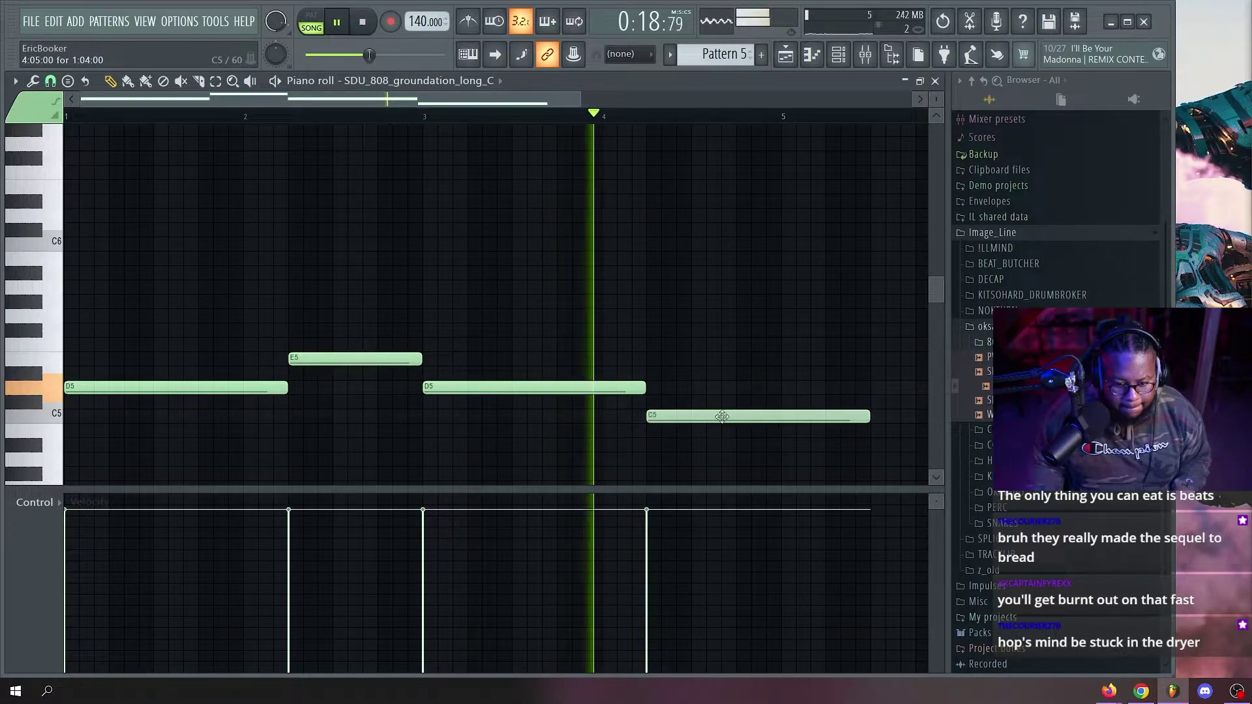
pyautogui.press('space')
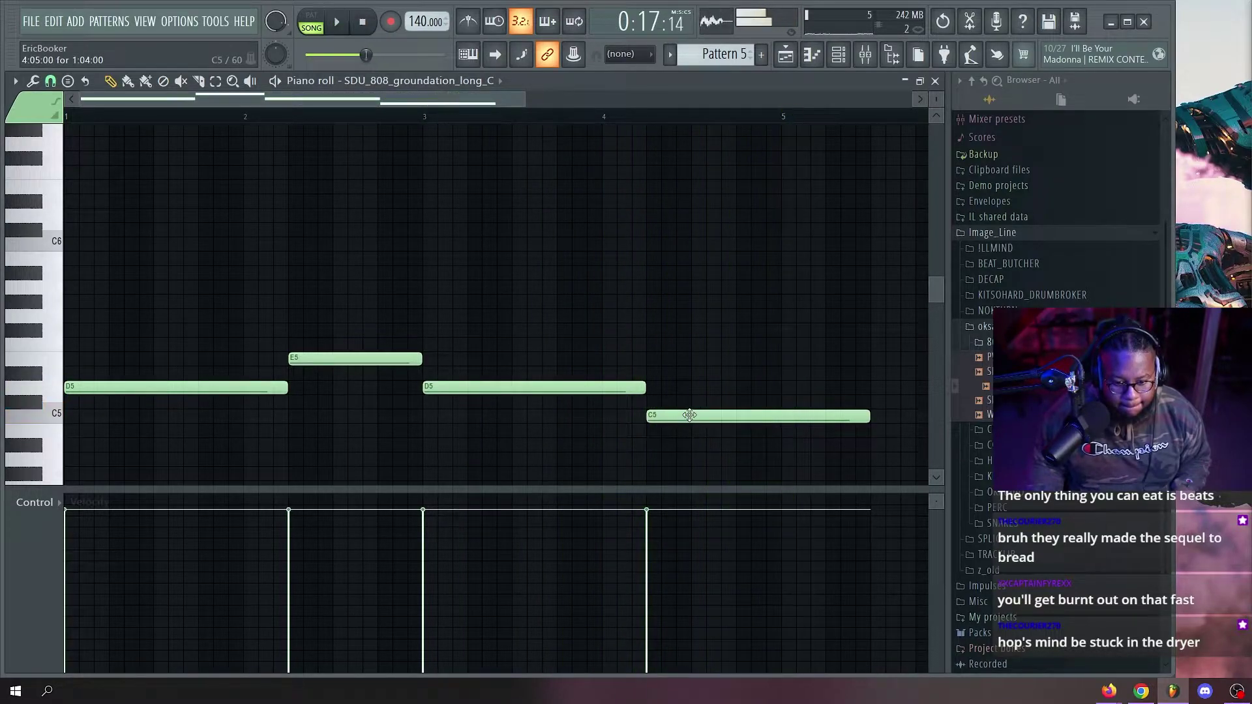
pyautogui.press('space')
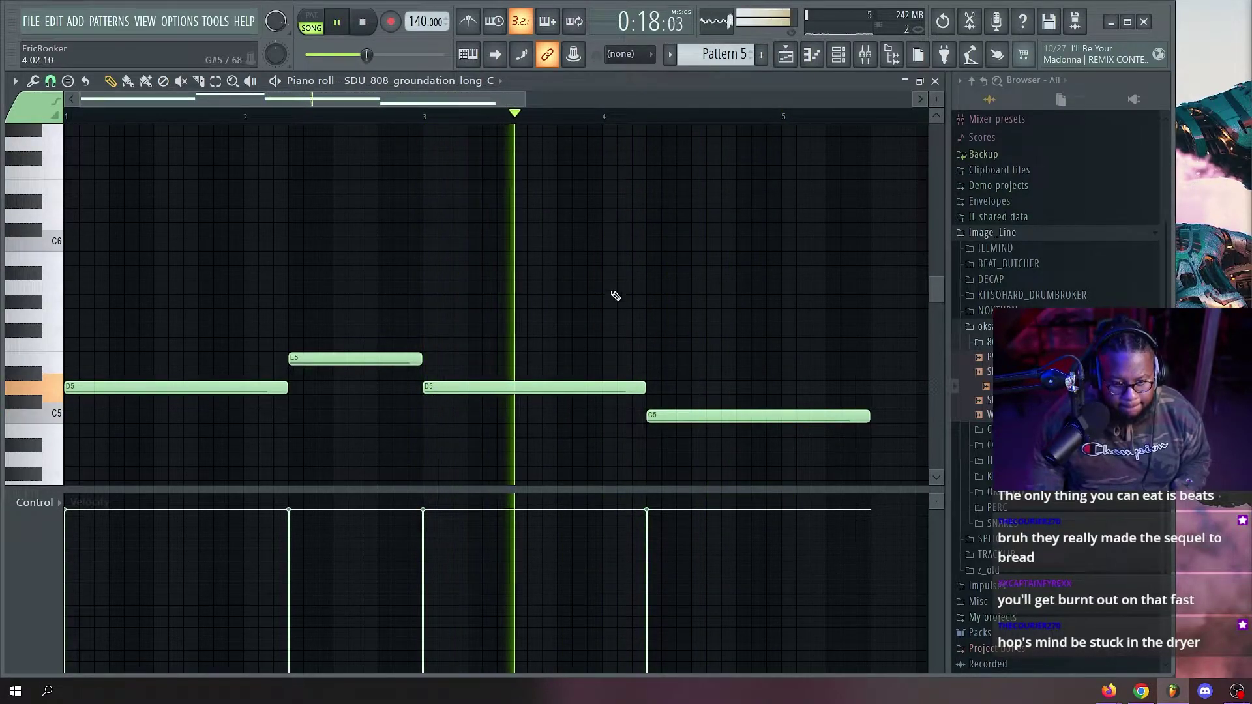
# Check Pattern 5 in the playlist, reopen its piano roll and trim the C5 note to end before bar 5.
pyautogui.click(785, 57)
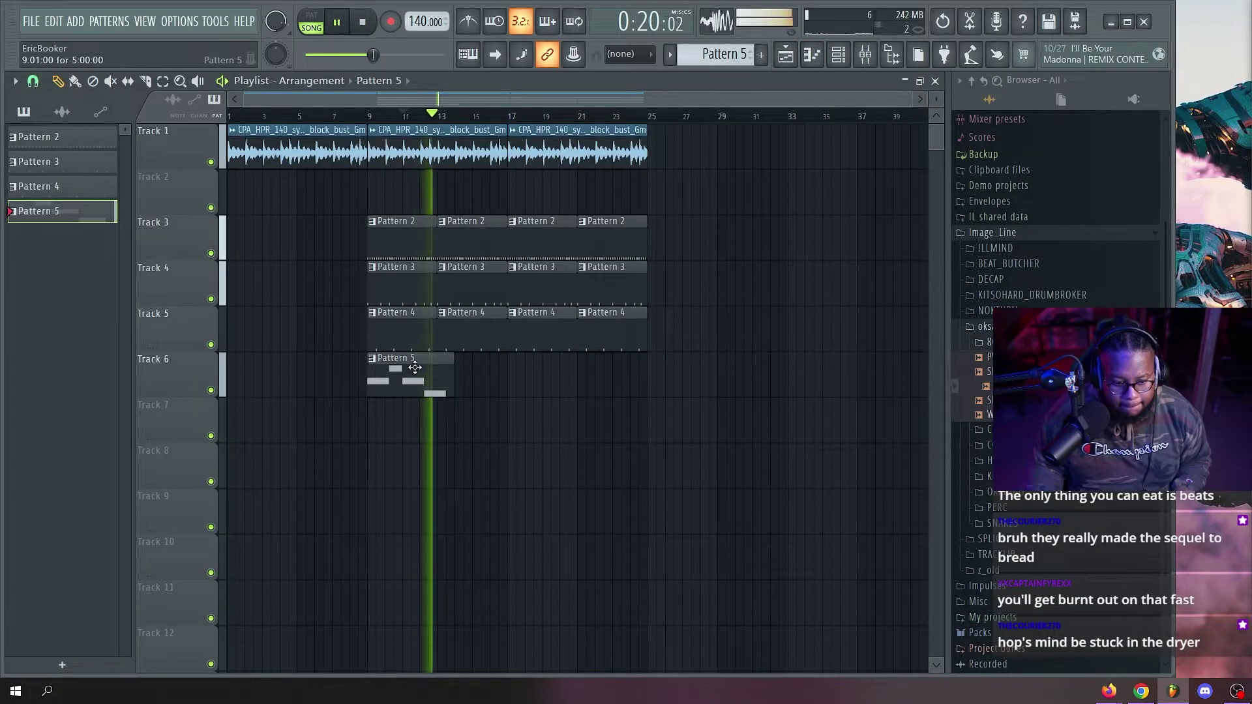
pyautogui.press('space')
pyautogui.doubleClick(436, 375)
pyautogui.press('c')
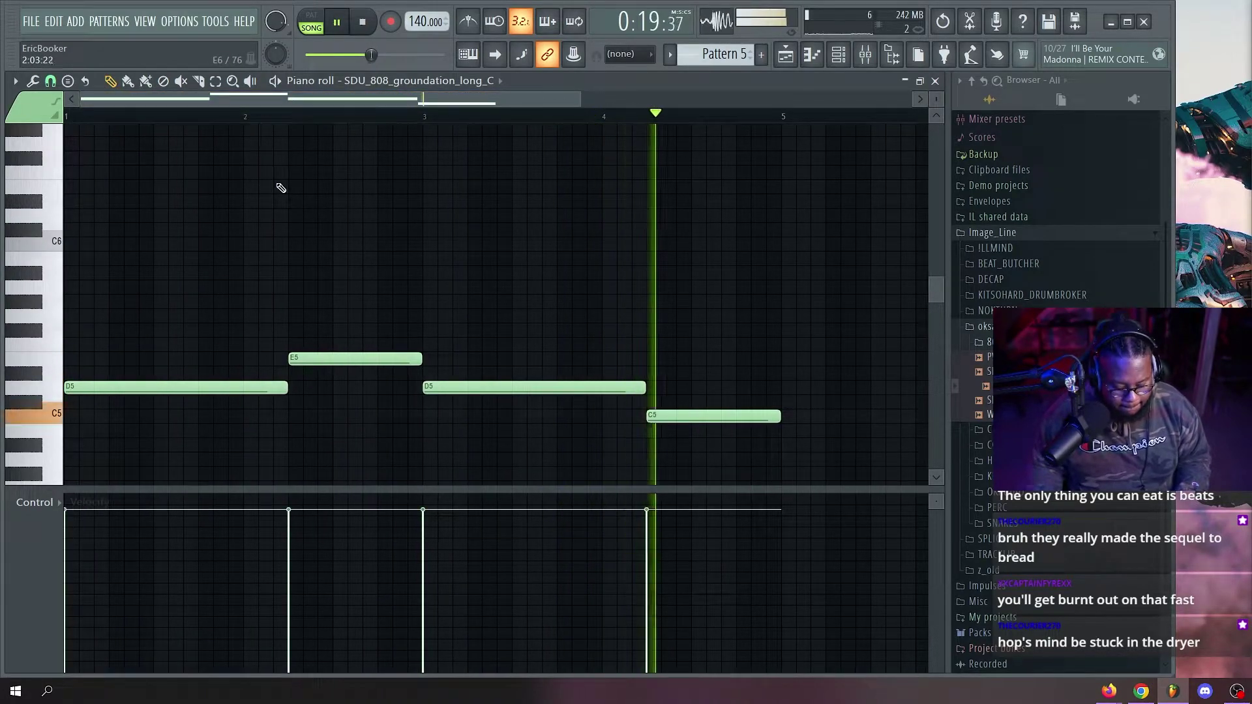
pyautogui.press('space')
# Duplicate the whole four-bar 808 bassline into bars 5 to 8 and listen to it.
pyautogui.hotkey('ctrl', 'a')
pyautogui.hotkey('ctrl', 'b')
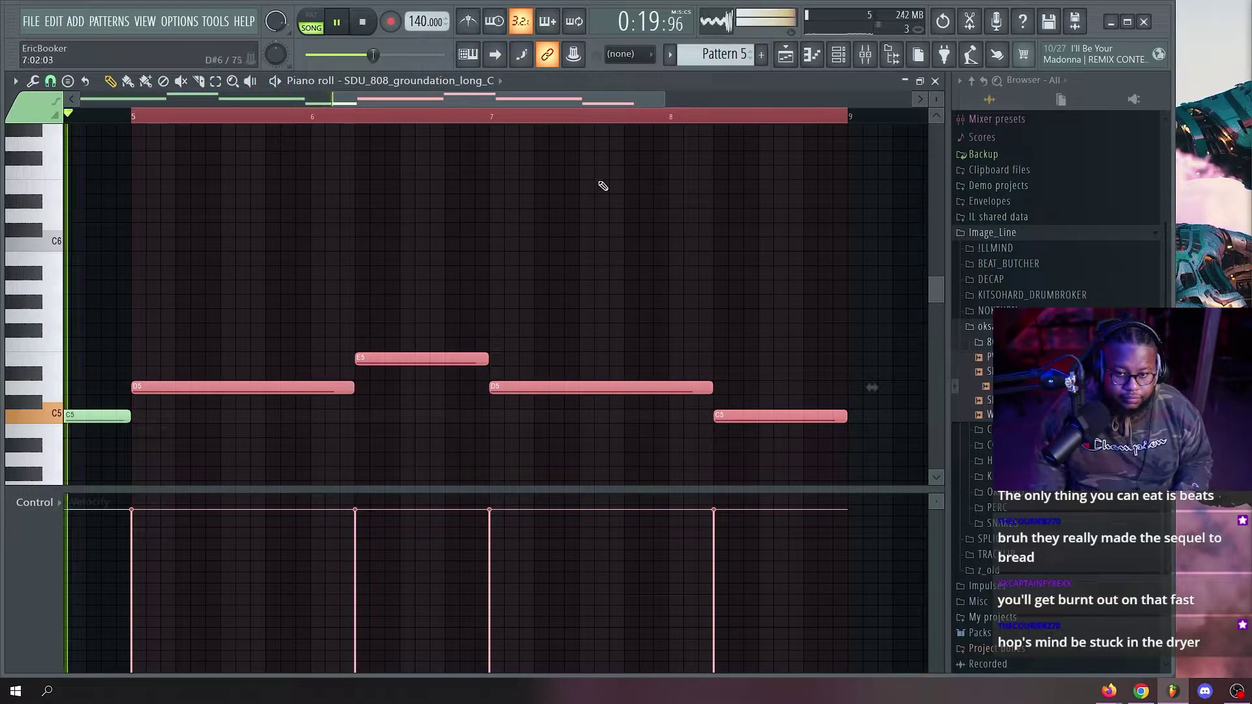
pyautogui.press('space')
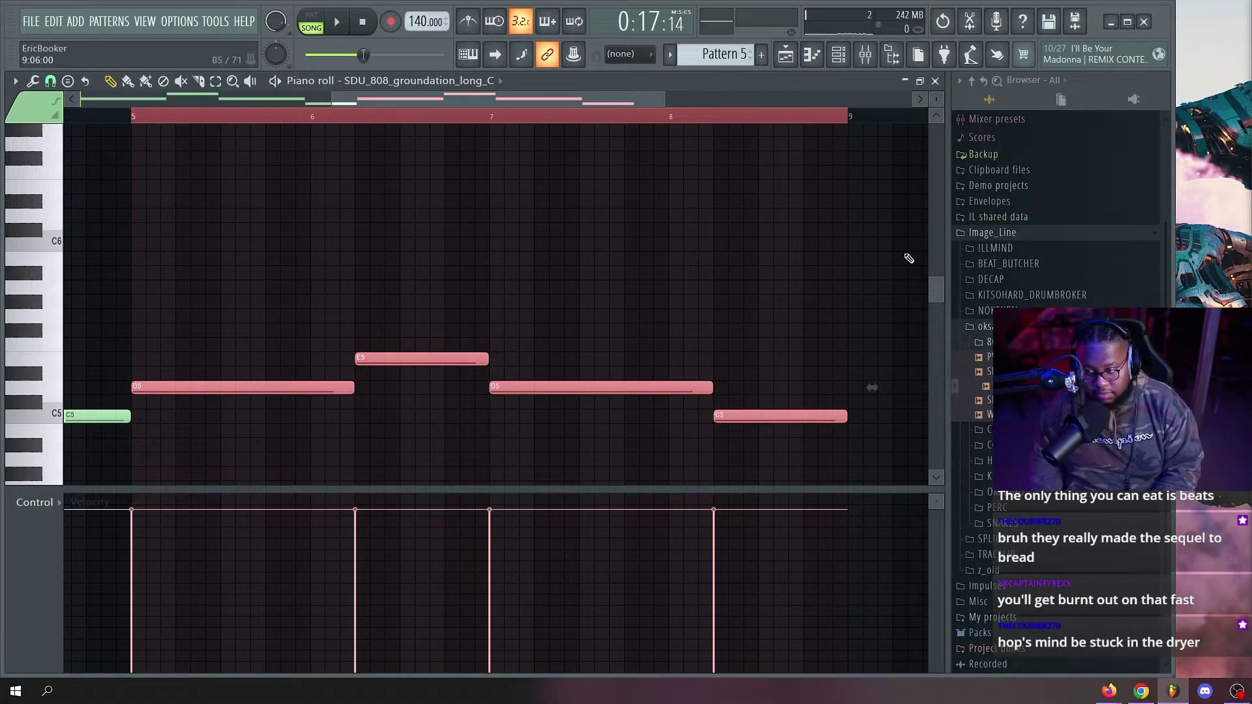
# Return to the playlist, play the song and place a second Pattern 5 clip on Track 6 at bar 17.
pyautogui.press('F6')
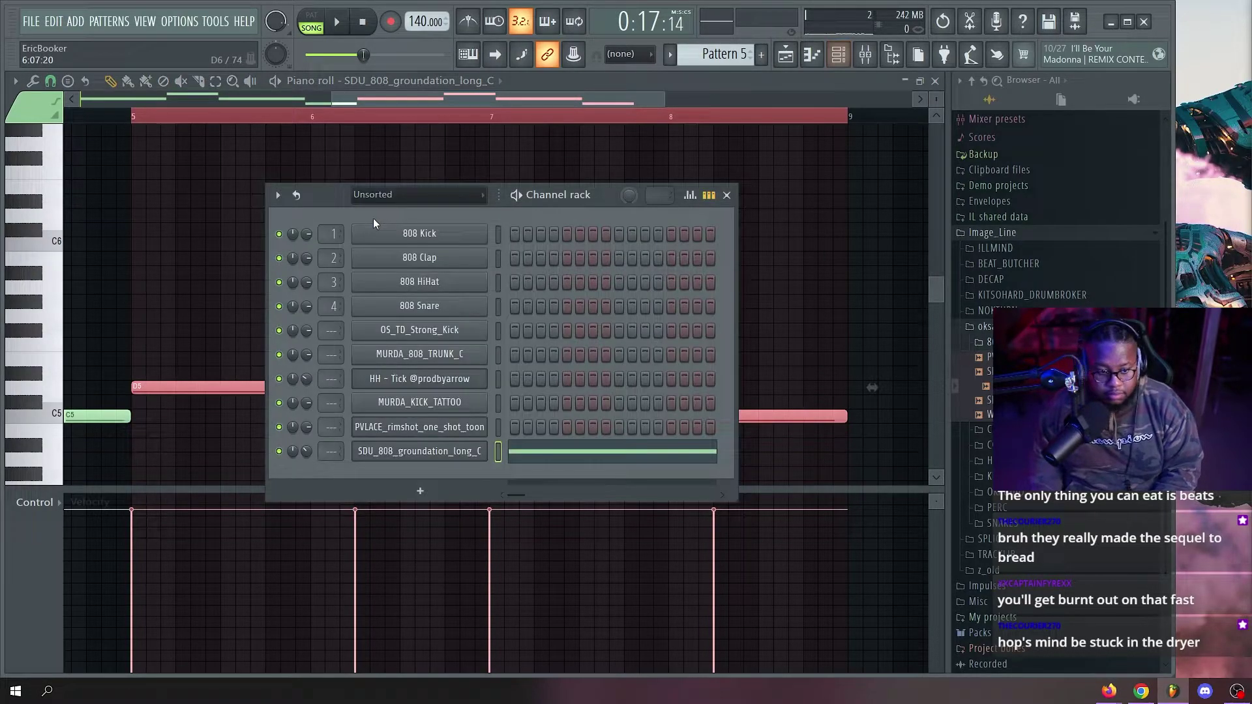
pyautogui.press('F6')
pyautogui.click(936, 81)
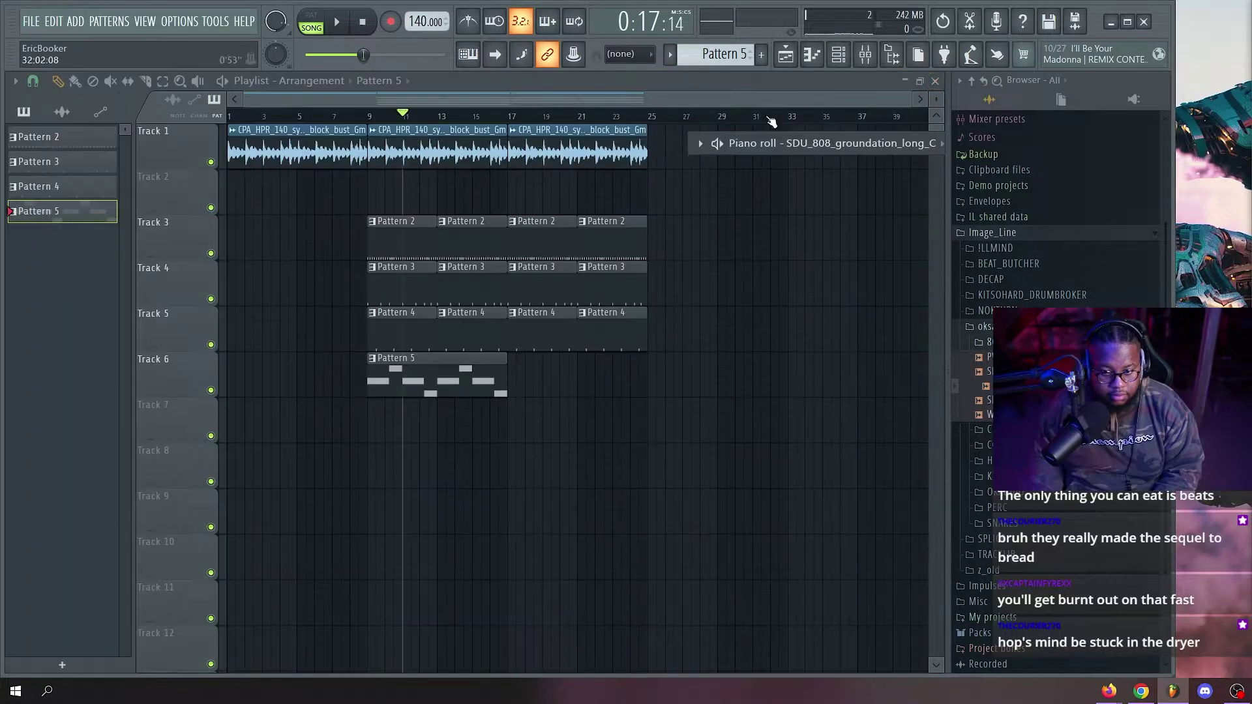
pyautogui.scroll(3, 403, 121)
pyautogui.press('space')
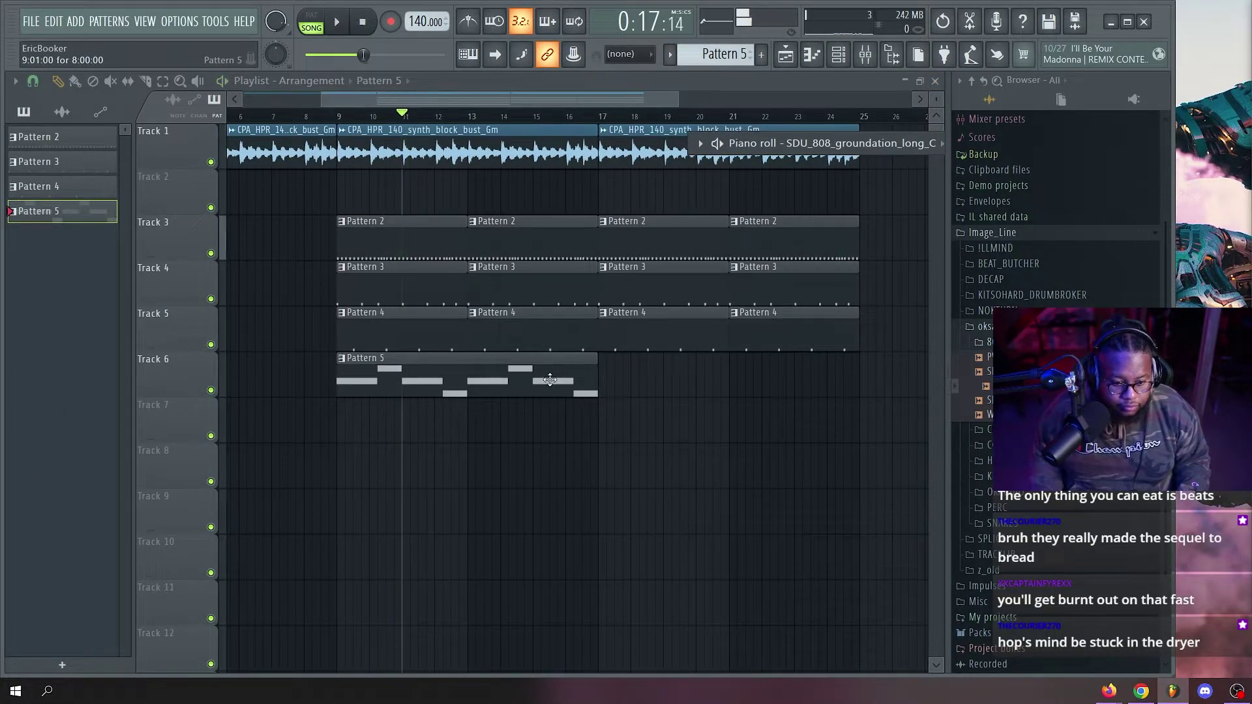
pyautogui.click(598, 381)
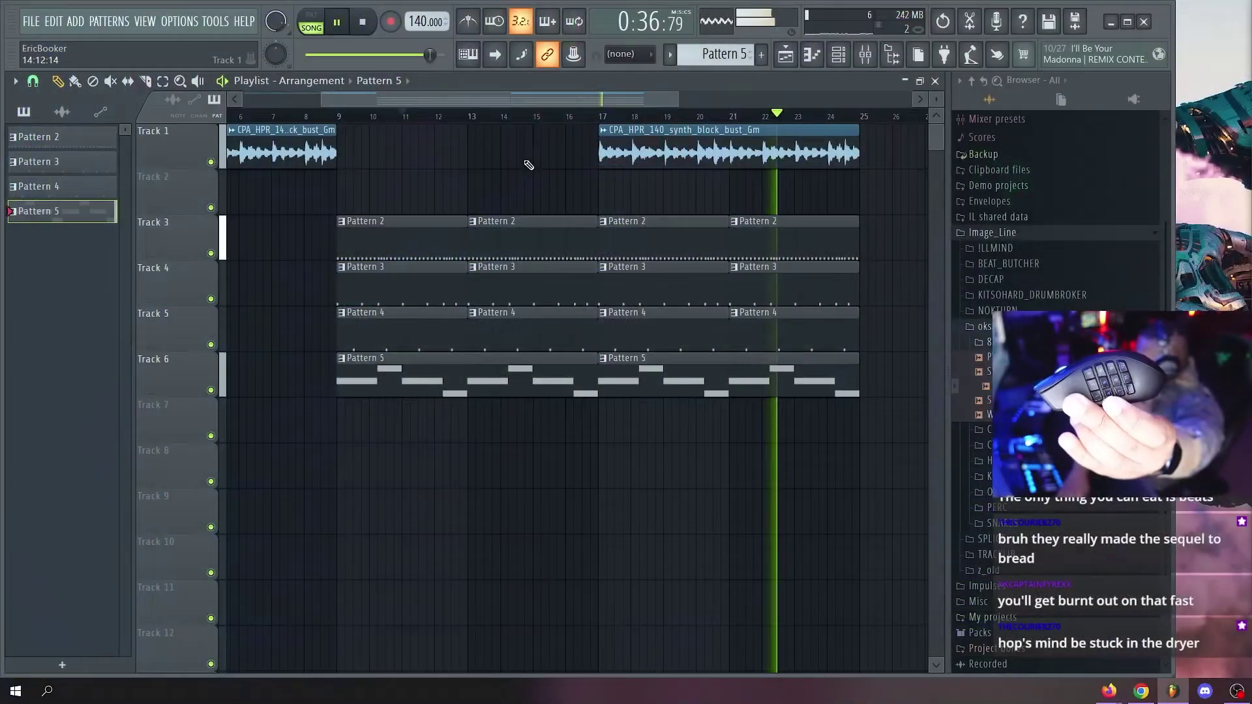
# Toggle between the mixer, channel rack, playlist and piano roll windows during playback, ending on the mixer.
pyautogui.press('F9')
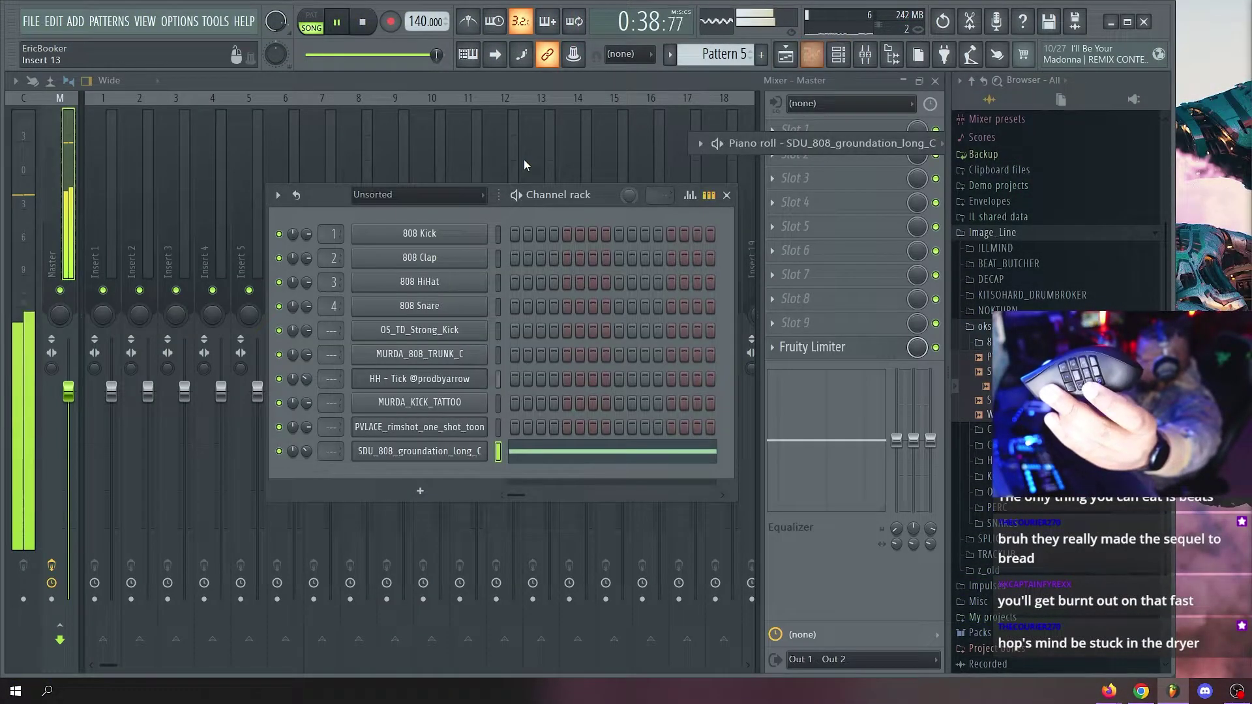
pyautogui.press('F6')
pyautogui.press('F6')
pyautogui.press('F6')
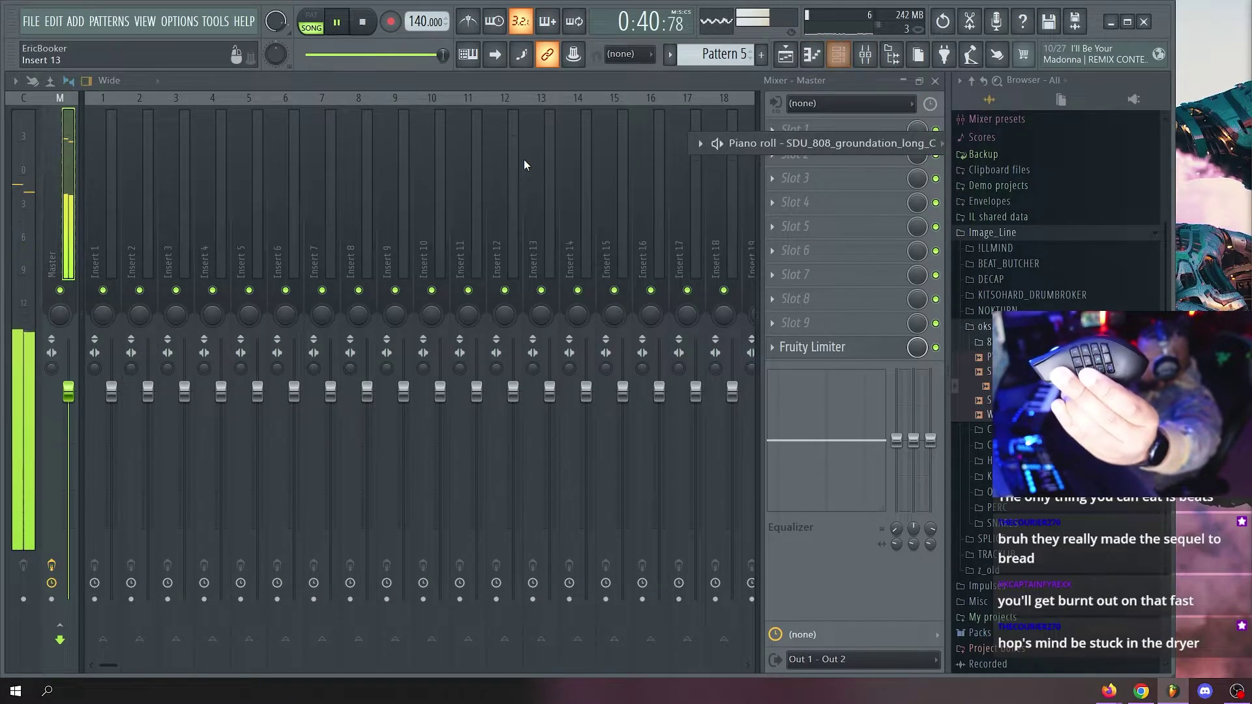
pyautogui.press('F5')
pyautogui.press('F6')
pyautogui.press('F9')
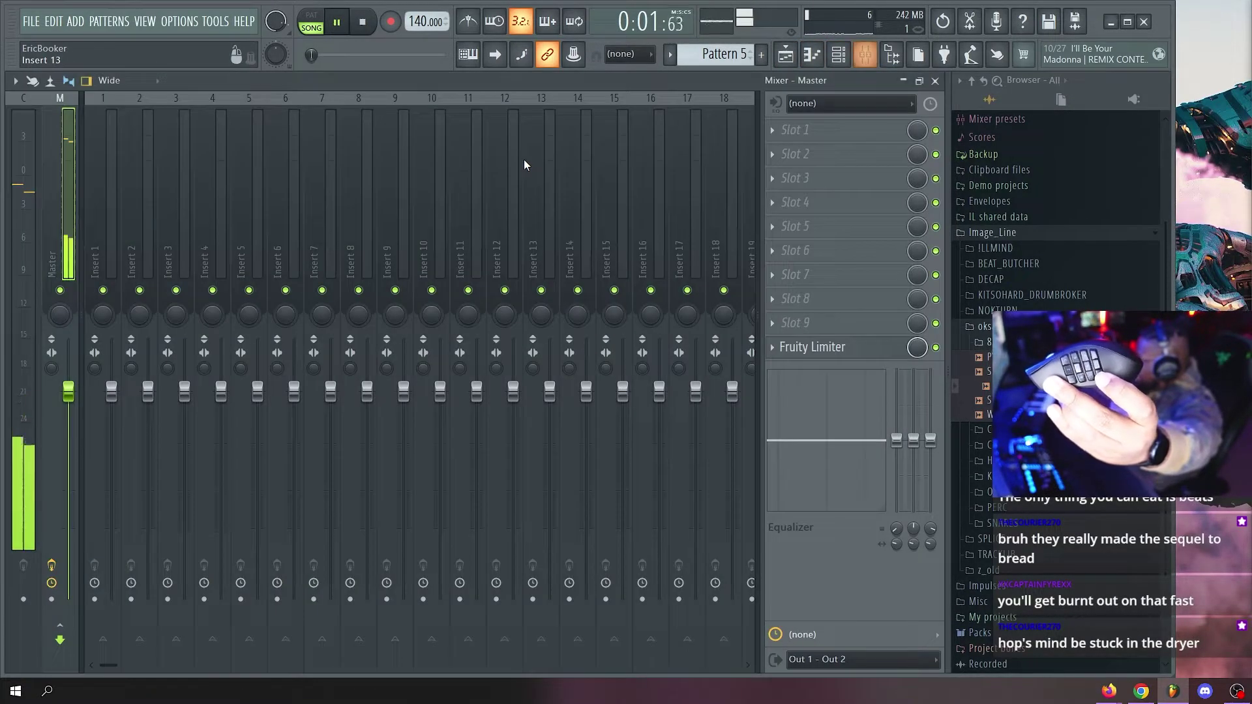
pyautogui.press('F9')
pyautogui.press('F7')
pyautogui.press('F9')
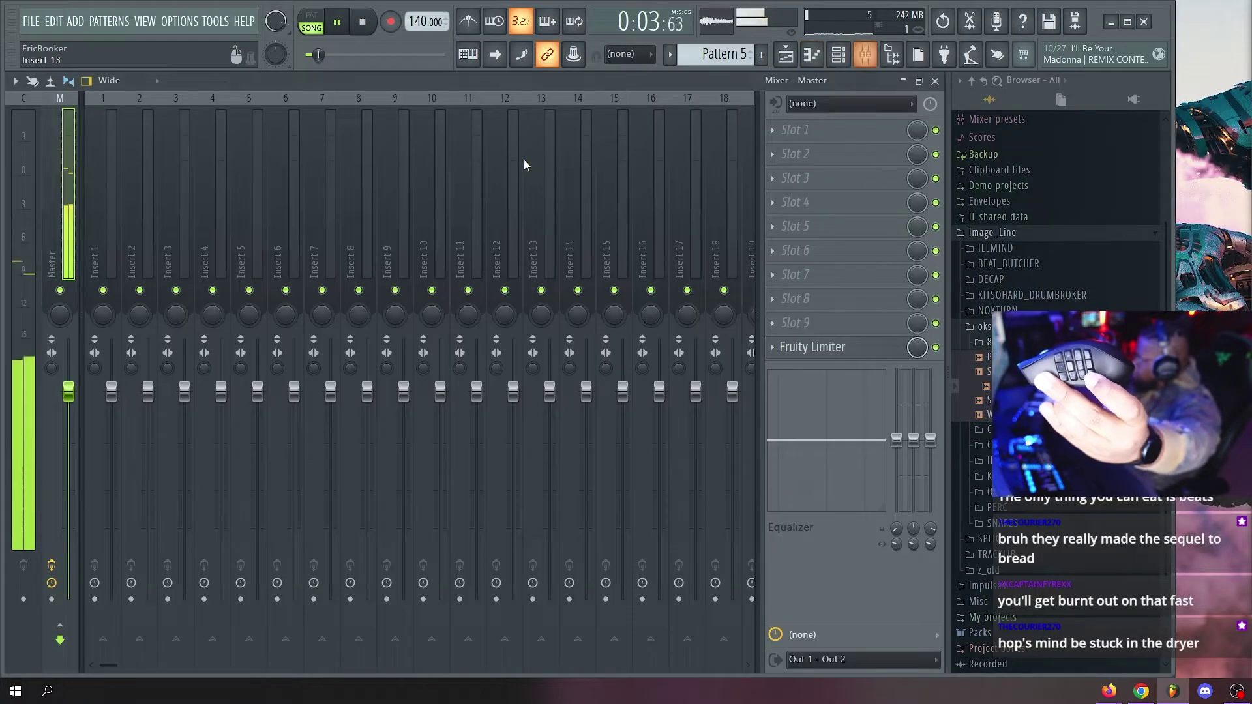
pyautogui.press('F5')
pyautogui.press('F6')
pyautogui.press('F9')
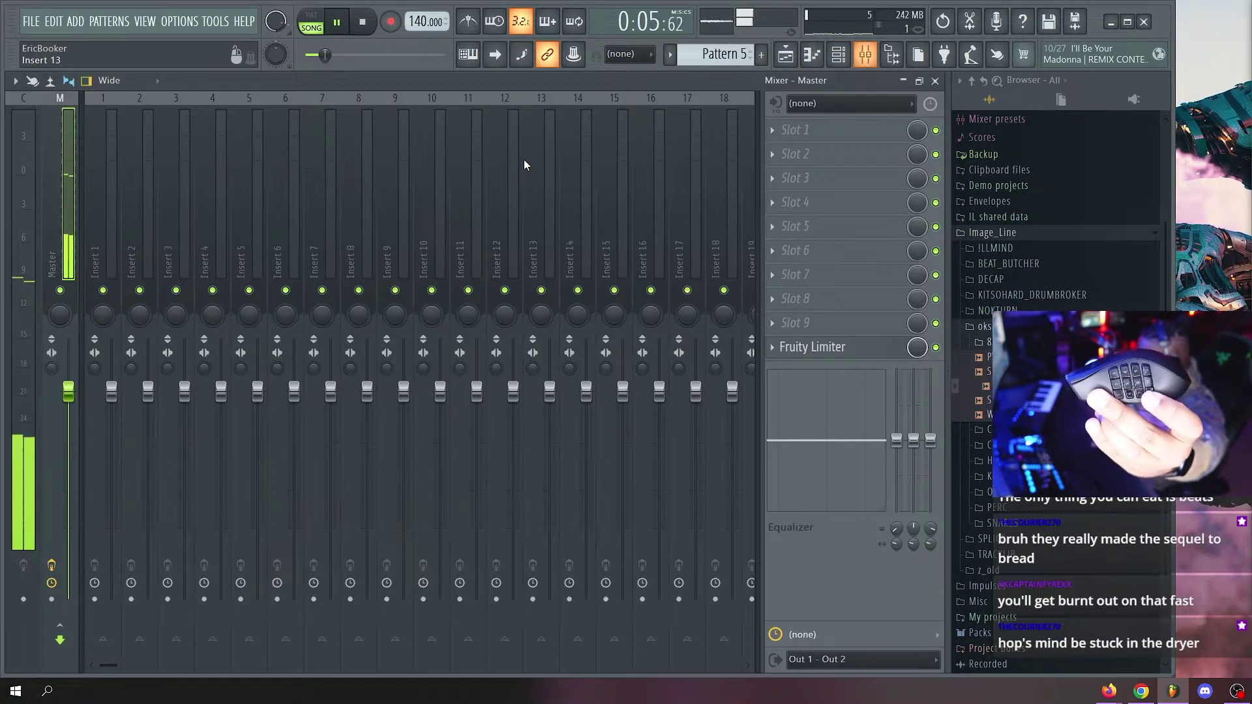
# Cycle through the mixer, playlist and channel rack windows, ending with only the playlist open.
pyautogui.press('F5')
pyautogui.press('F6')
pyautogui.press('F9')
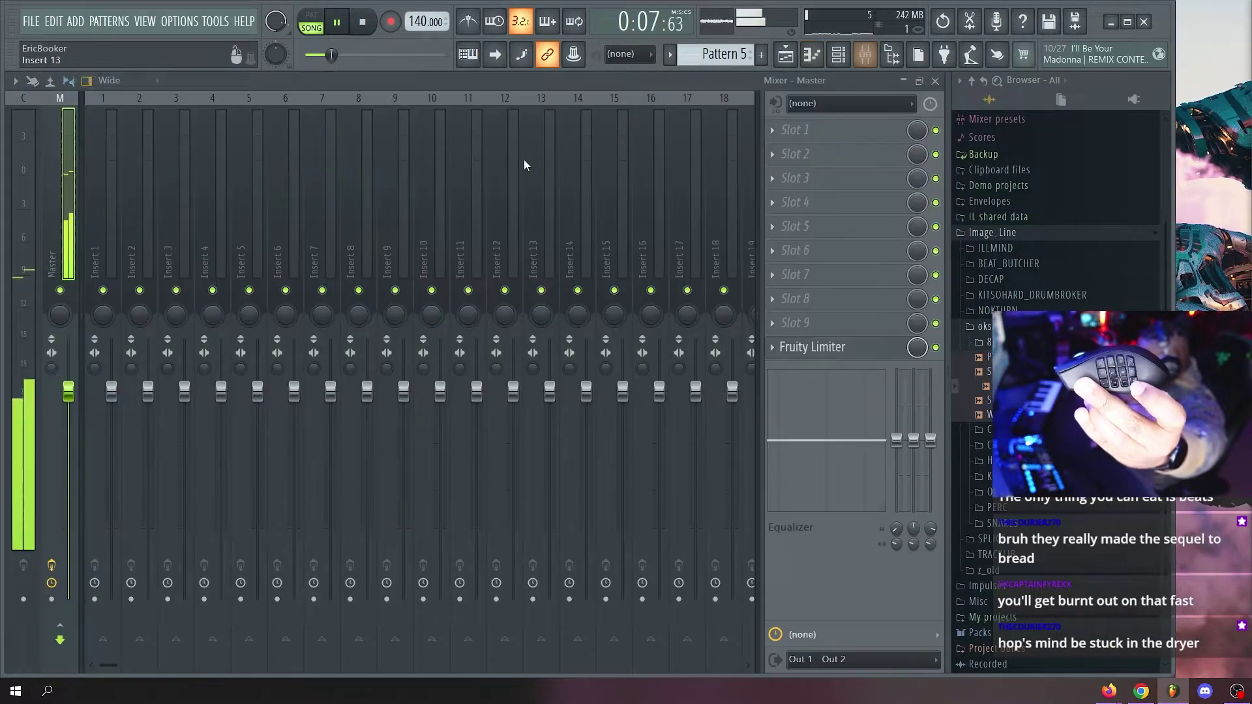
pyautogui.press('F5')
pyautogui.press('F6')
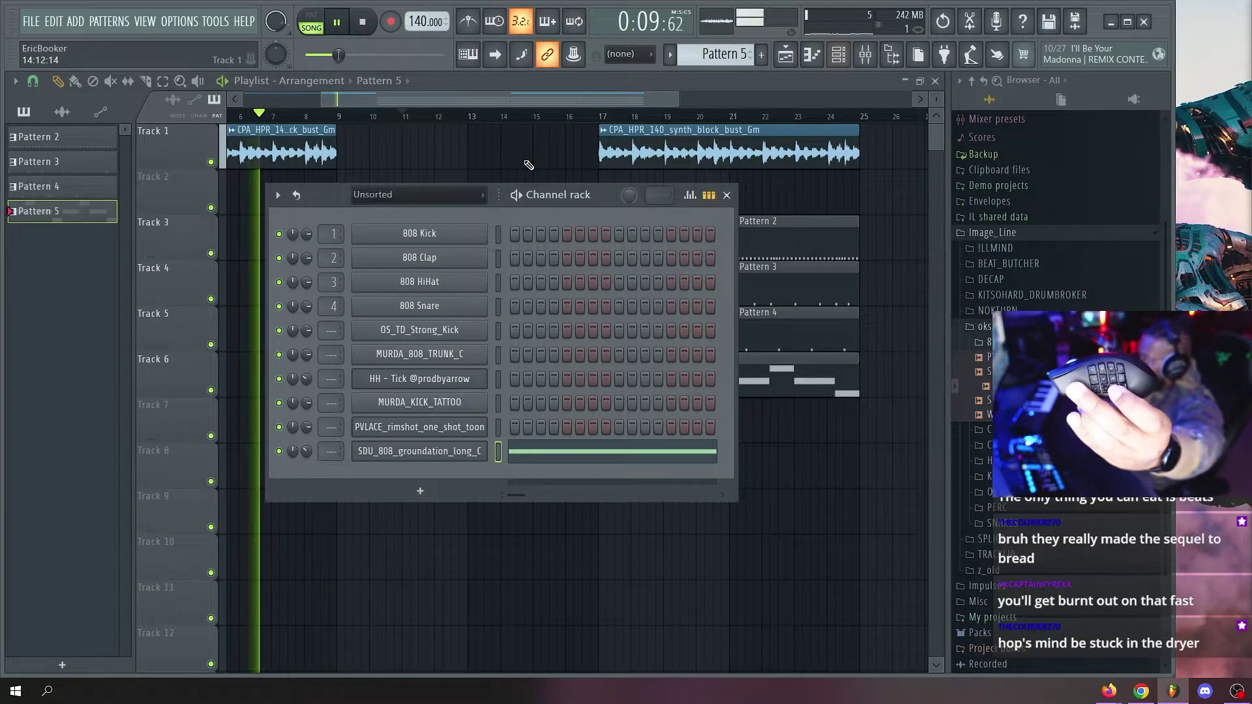
pyautogui.press('F9')
pyautogui.press('F6')
pyautogui.press('F5')
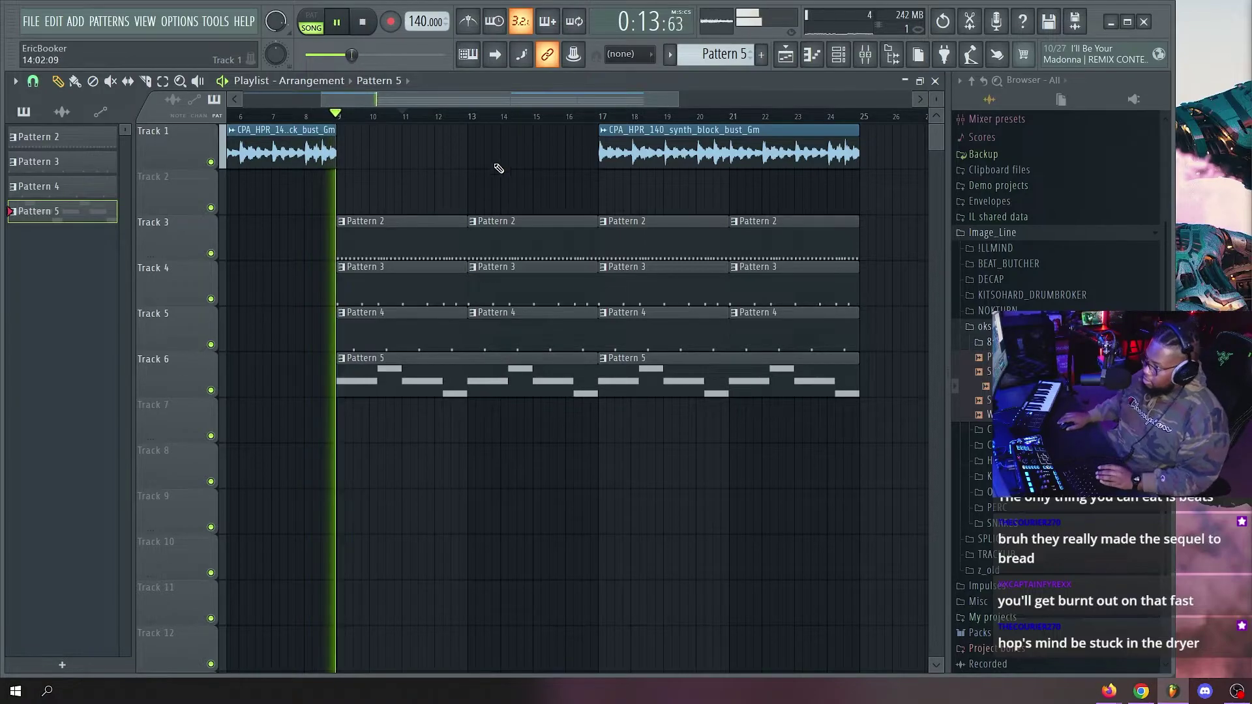
# Copy the synth audio clip on Track 1 into the gap at bar 9 and stop playback.
pyautogui.moveTo(662, 152); pyautogui.dragTo(399, 147)
pyautogui.press('space')
pyautogui.scroll(-2, 439, 131)
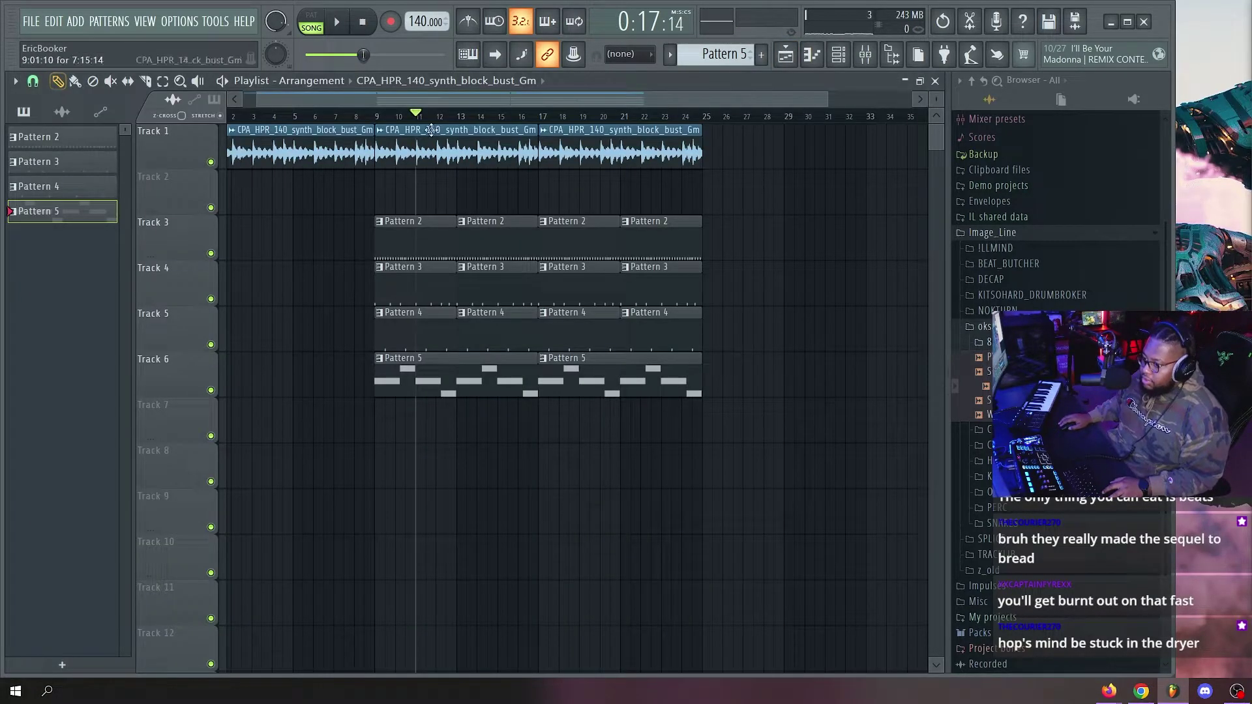
# Play back the arrangement from bar 11 and look over its tracks and the channel rack.
pyautogui.press('space')
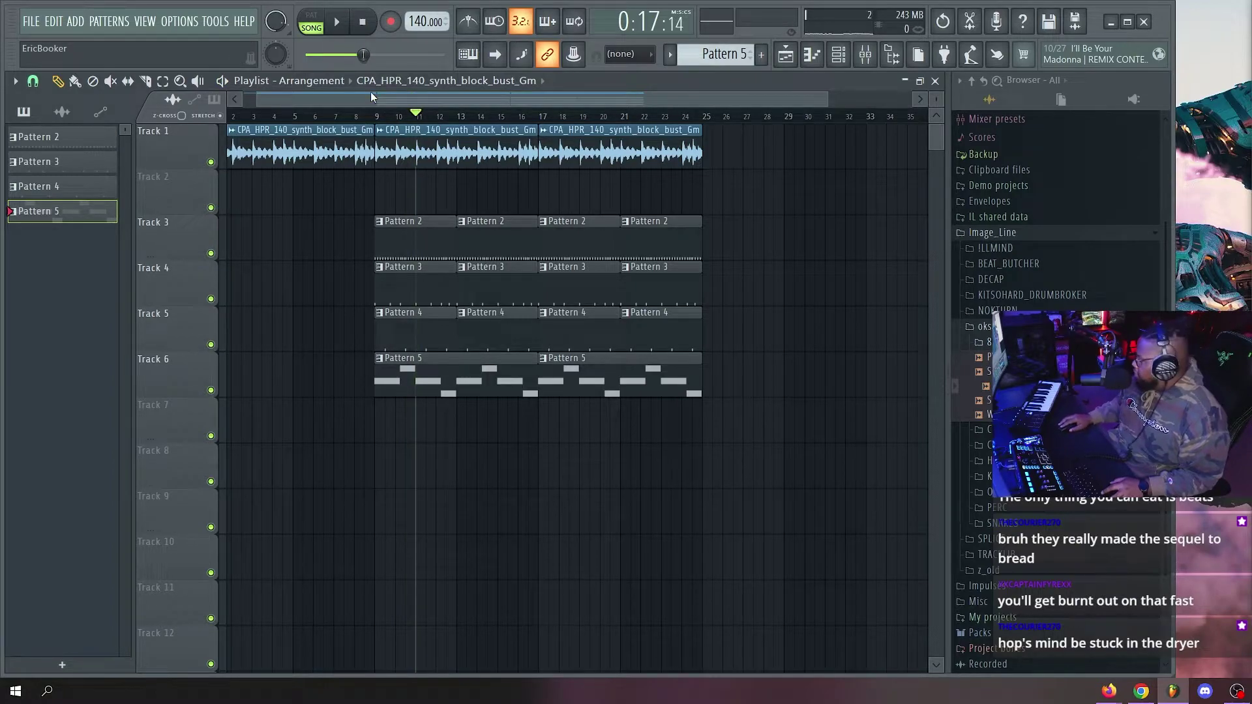
pyautogui.scroll(-1, 408, 118)
pyautogui.press('space')
pyautogui.scroll(3, 411, 118)
pyautogui.hscroll(-2, 456, 131)
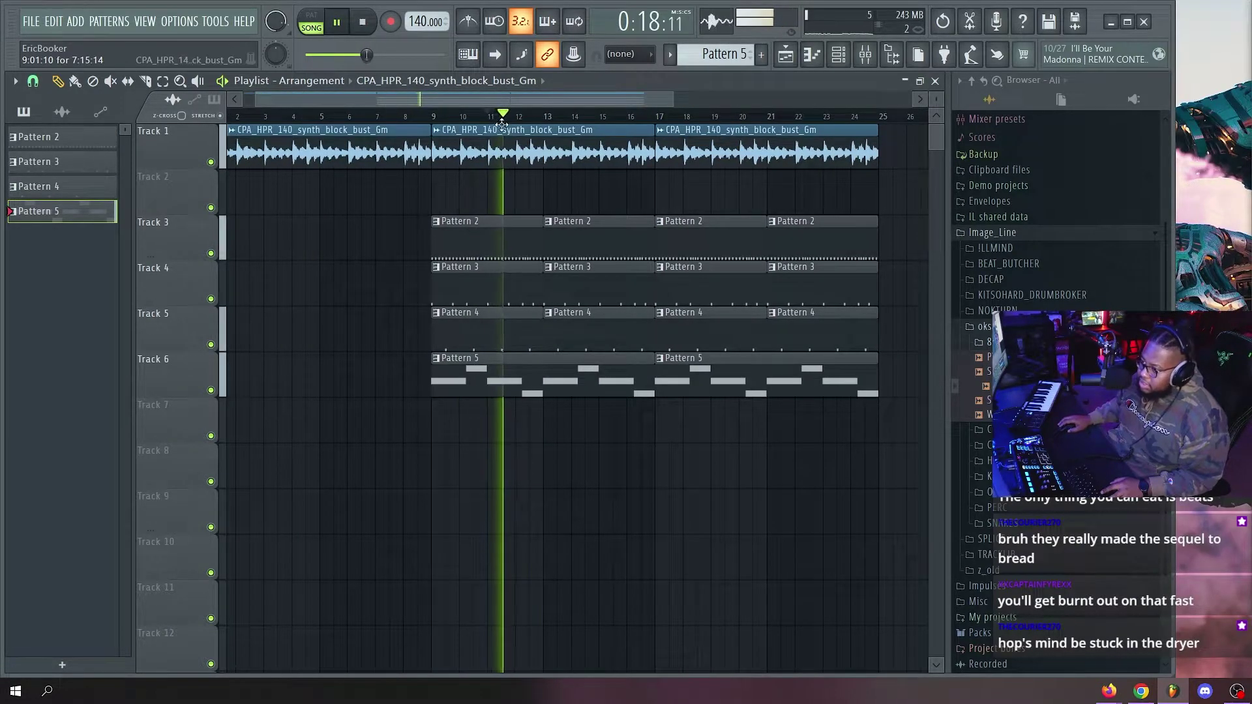
pyautogui.scroll(-1, 731, 150)
pyautogui.moveTo(936, 263); pyautogui.dragTo(917, 77)
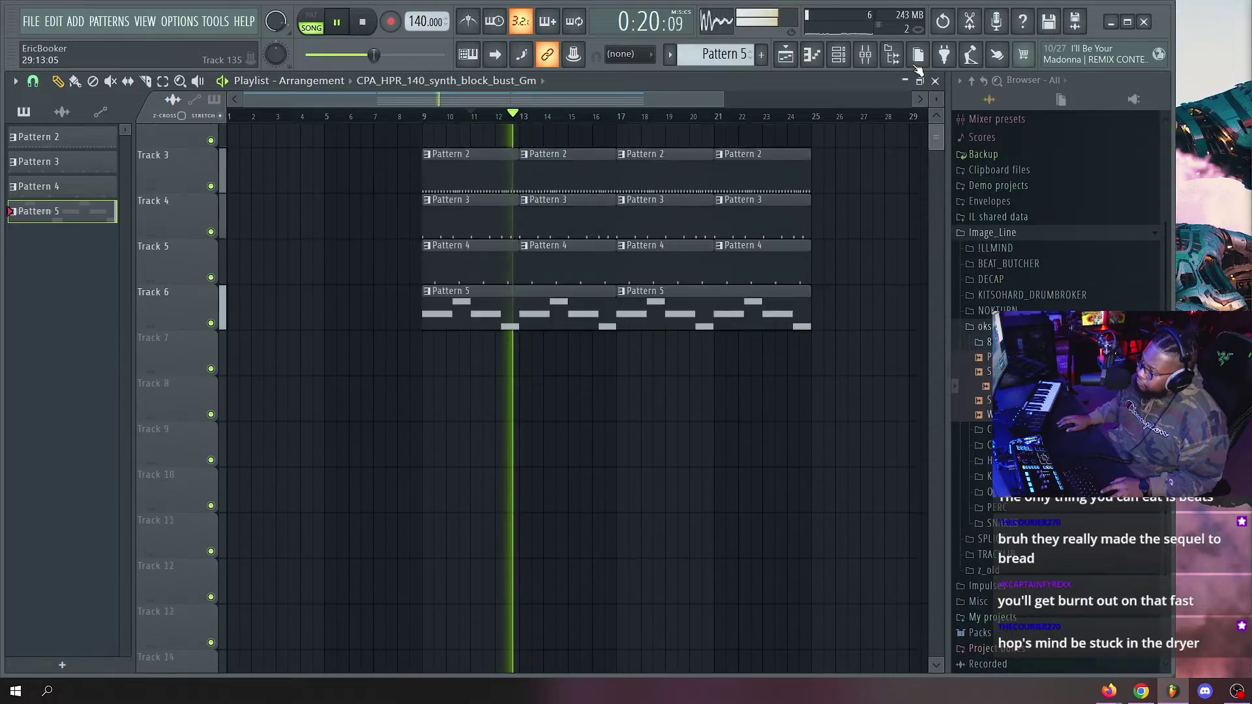
pyautogui.scroll(-2, 497, 122)
pyautogui.scroll(1, 548, 122)
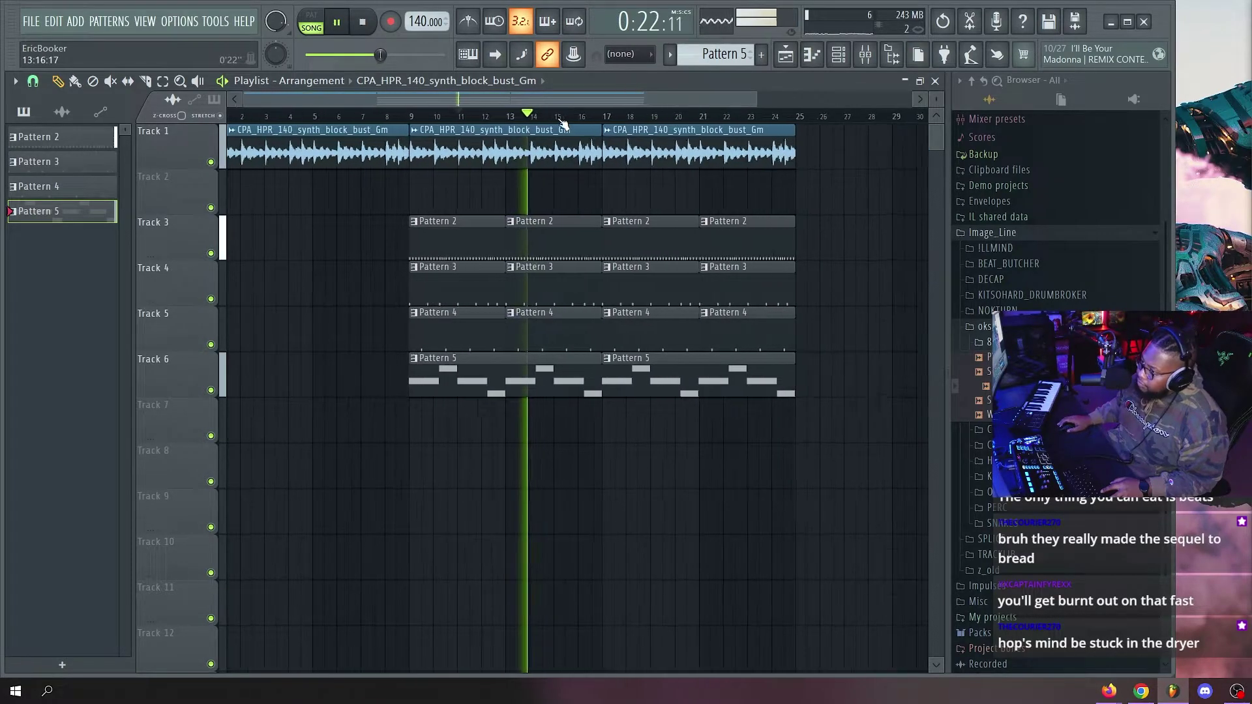
pyautogui.press('F6')
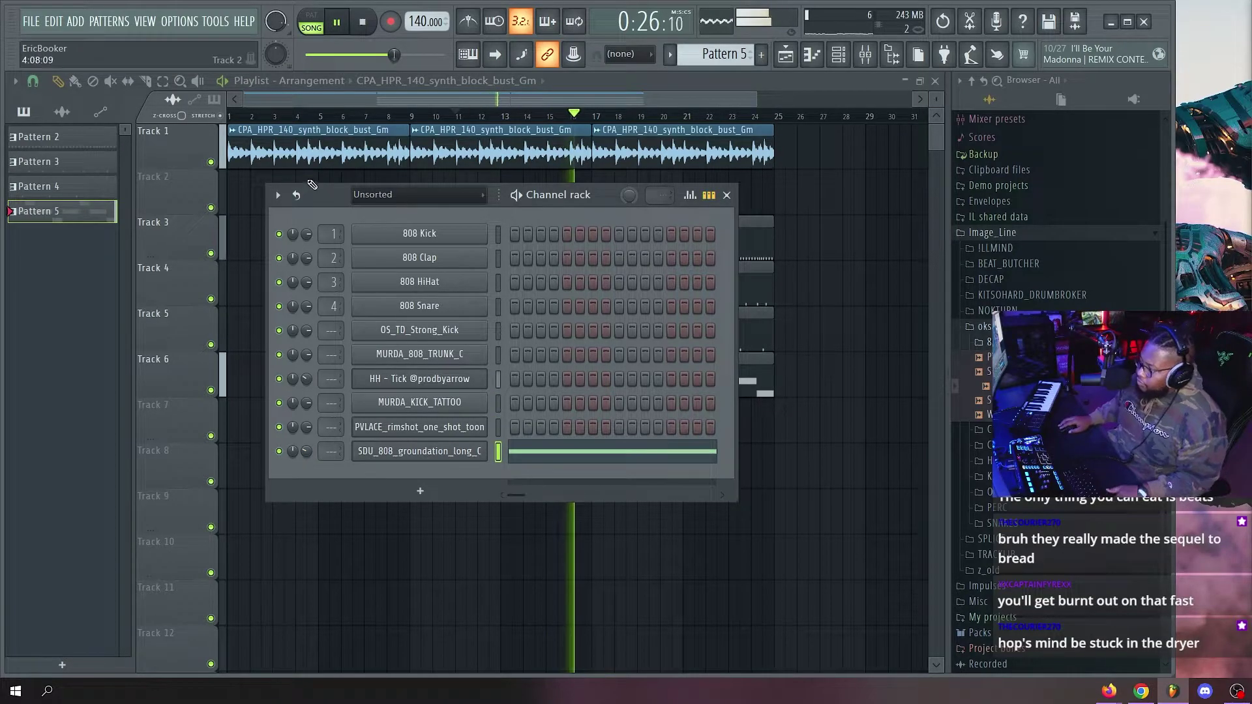
pyautogui.press('F6')
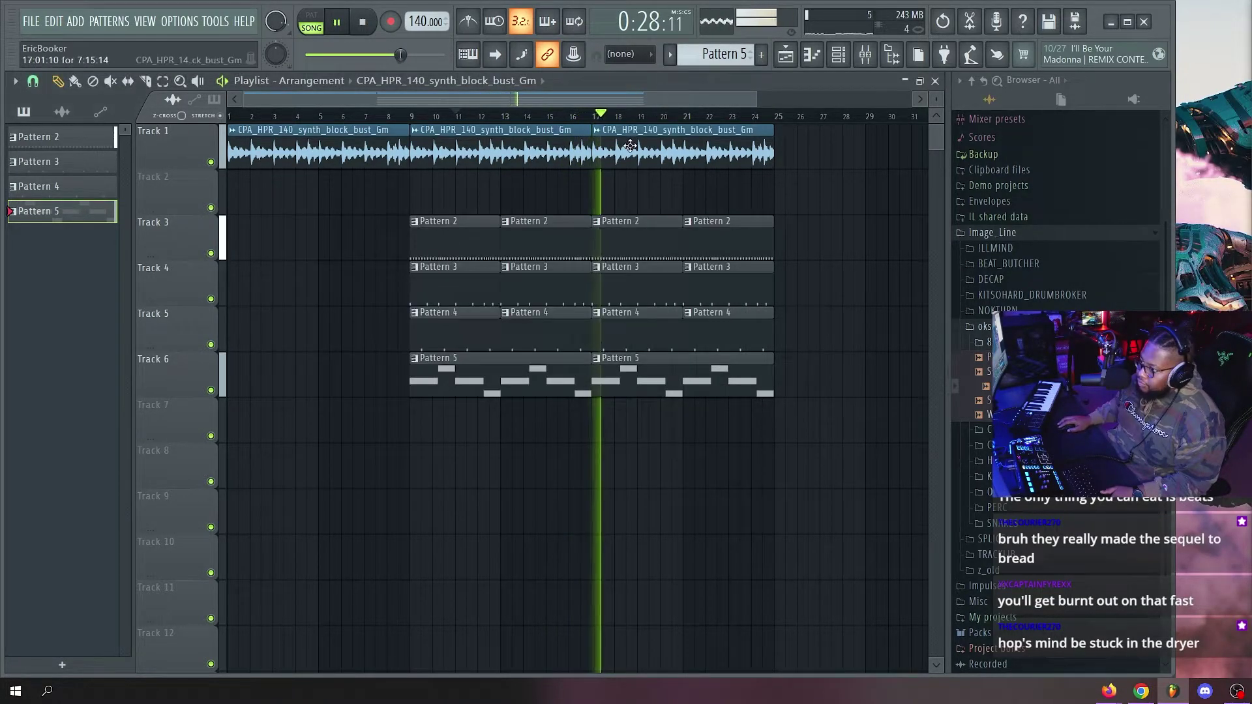
# Move the bar 17 synth clip from Track 1 to Track 2 and make it unique.
pyautogui.press('space')
pyautogui.moveTo(598, 138); pyautogui.dragTo(599, 184)
pyautogui.rightClick(599, 184)
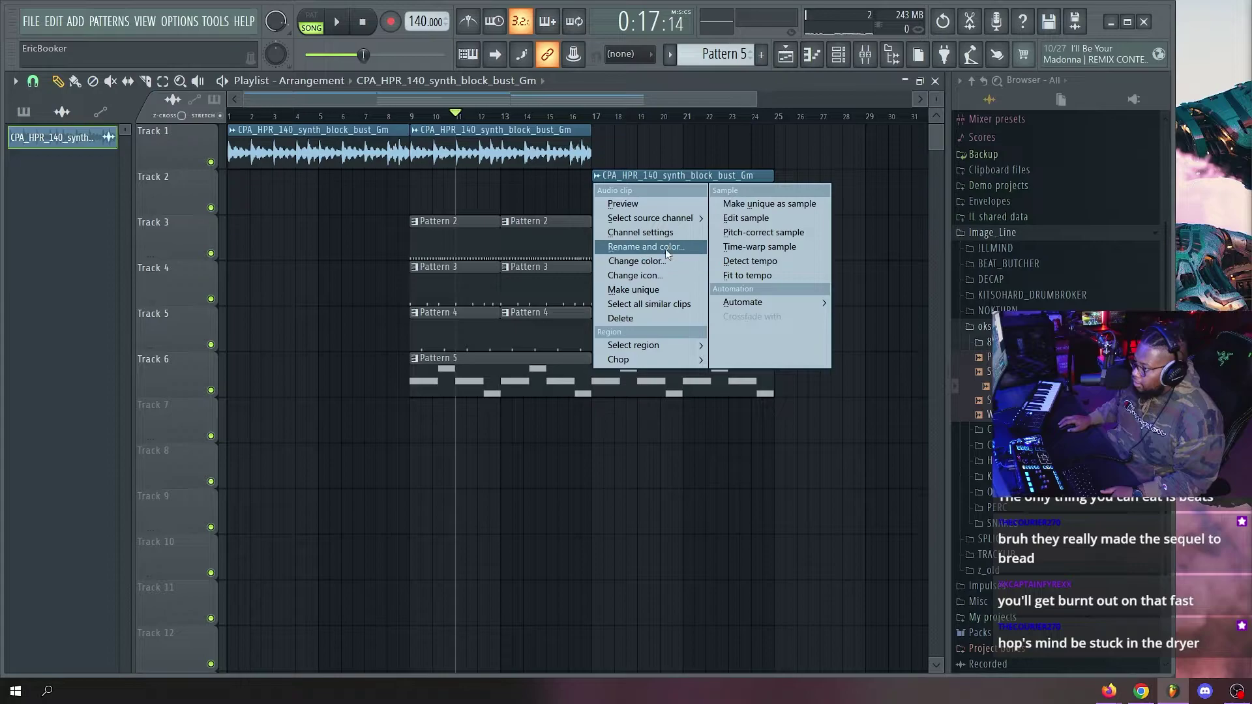
pyautogui.click(665, 291)
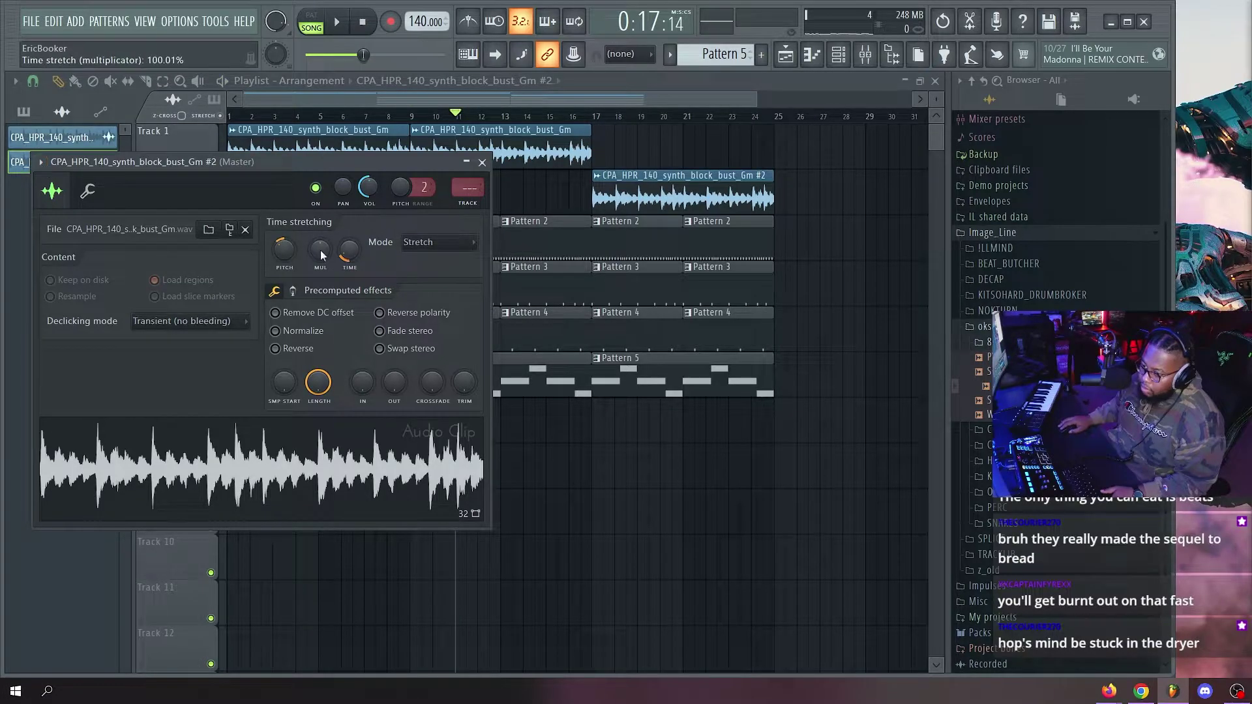
# Review the unique synth clip's channel settings during playback and return to the playlist.
pyautogui.click(87, 191)
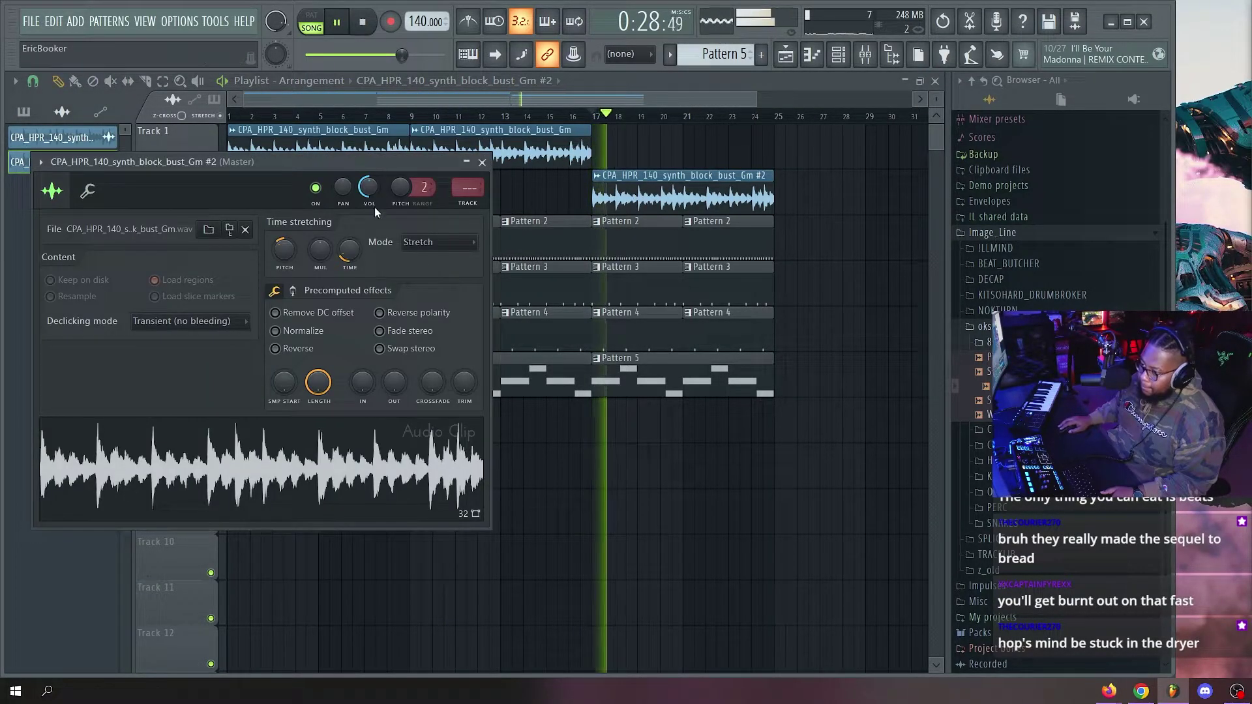
pyautogui.scroll(3, 619, 120)
pyautogui.click(663, 85)
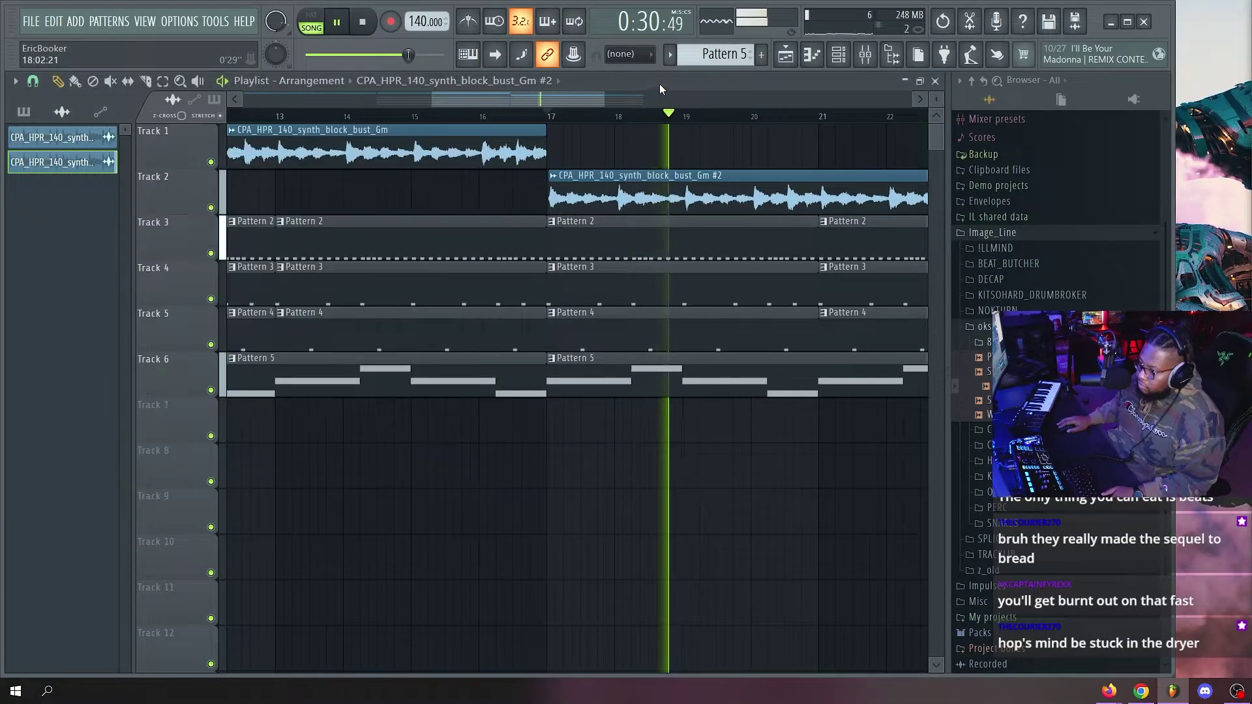
# Duplicate the bar 17 to 24 clips on Tracks 2 to 6 so they repeat from bar 25.
pyautogui.scroll(1, 551, 120)
pyautogui.scroll(-6, 586, 124)
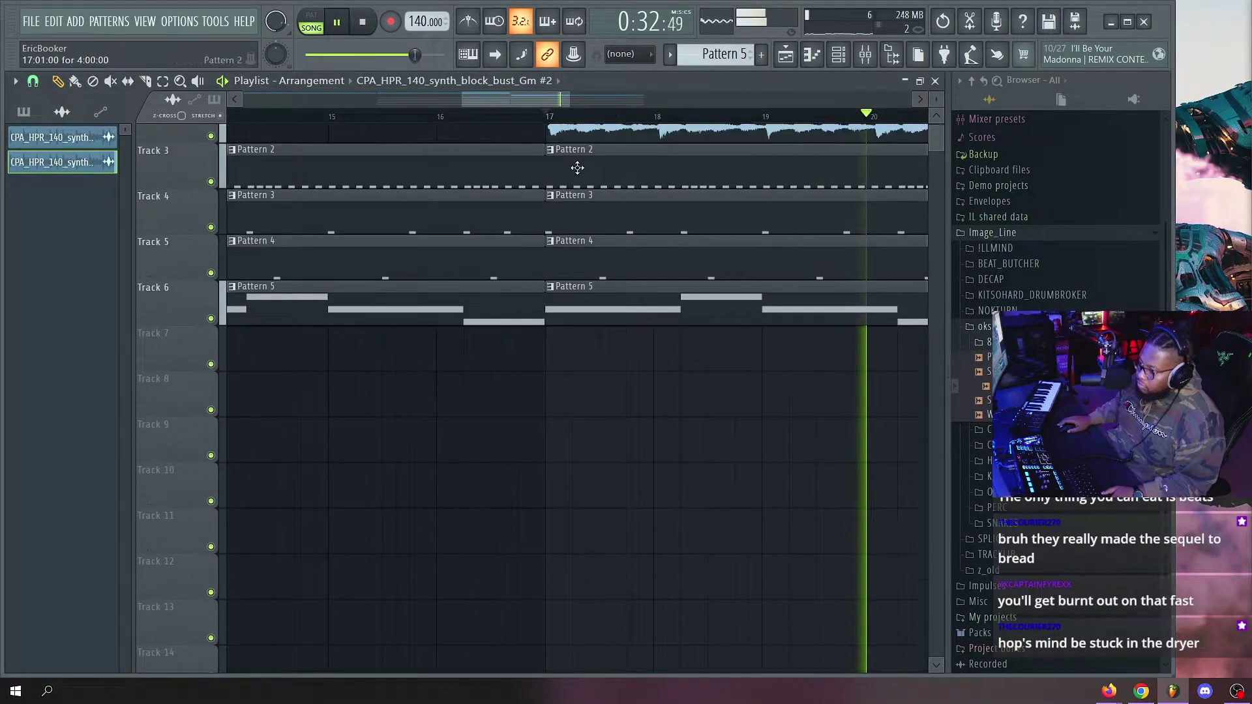
pyautogui.scroll(-1, 632, 225)
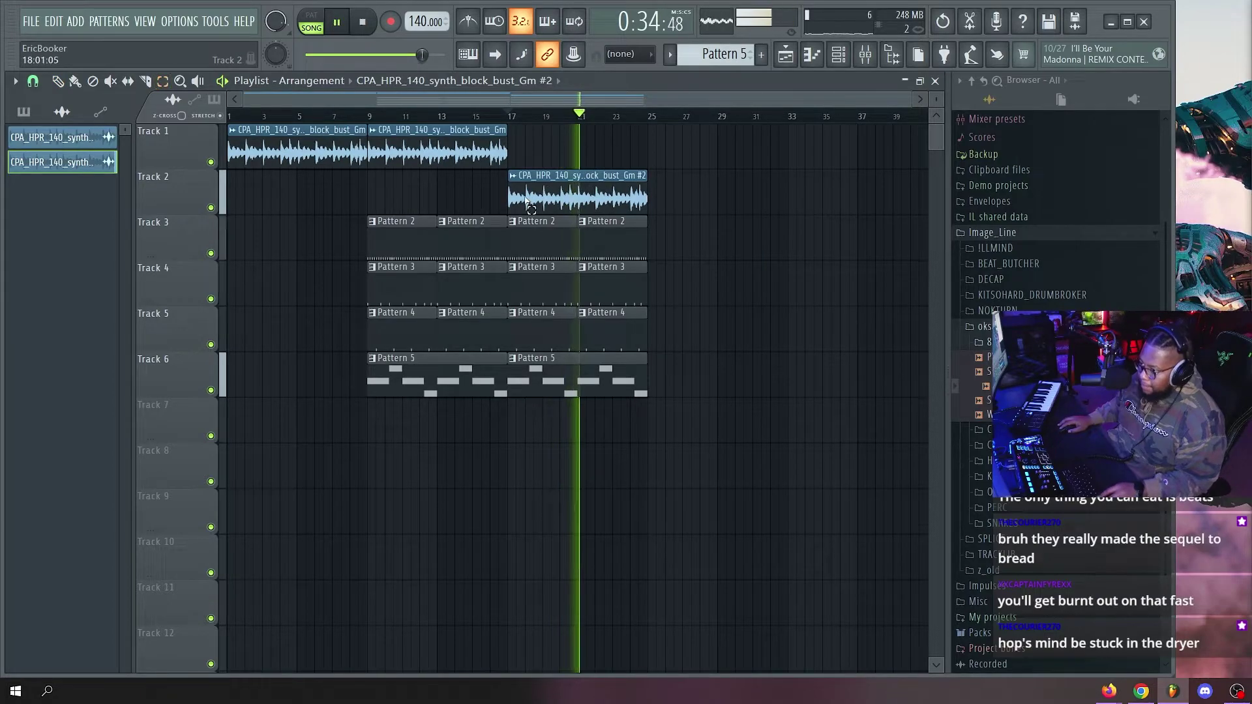
pyautogui.moveTo(513, 170); pyautogui.dragTo(701, 394)
pyautogui.hotkey('ctrl', 'b')
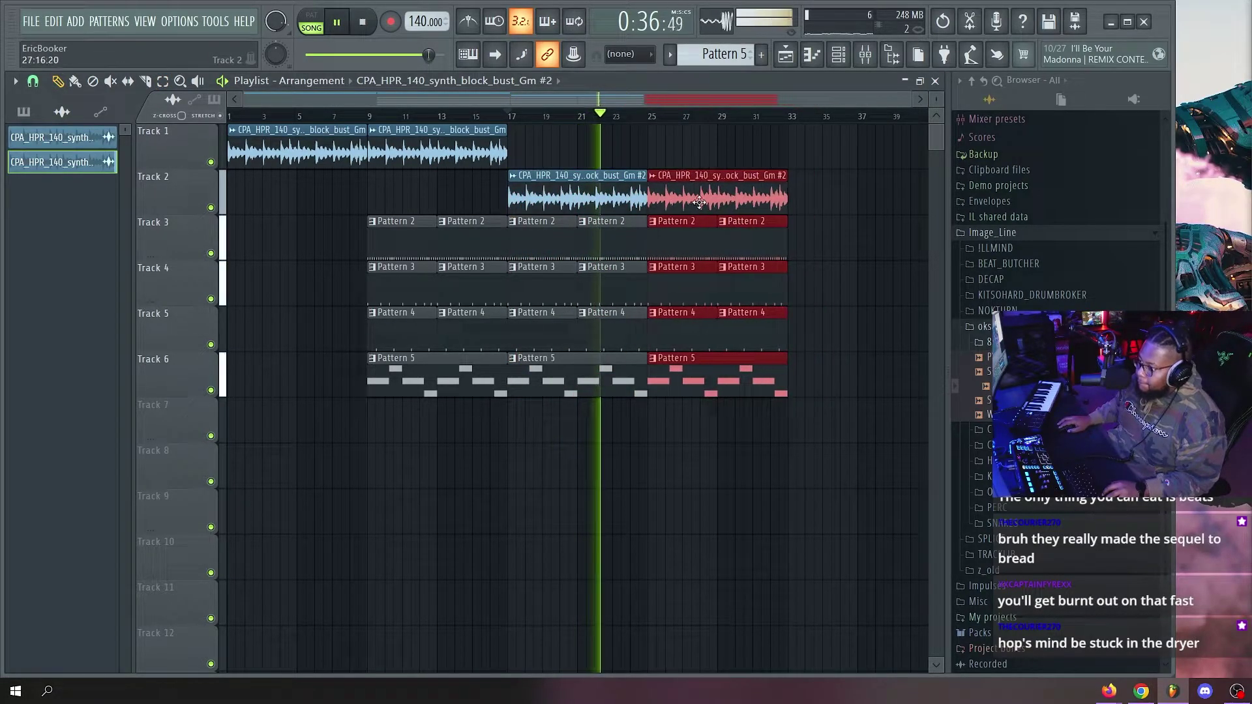
pyautogui.click(841, 231)
pyautogui.rightClick(841, 231)
# Delete both Pattern 3 clips and the Pattern 5 clip from bar 25 onward.
pyautogui.scroll(4, 666, 128)
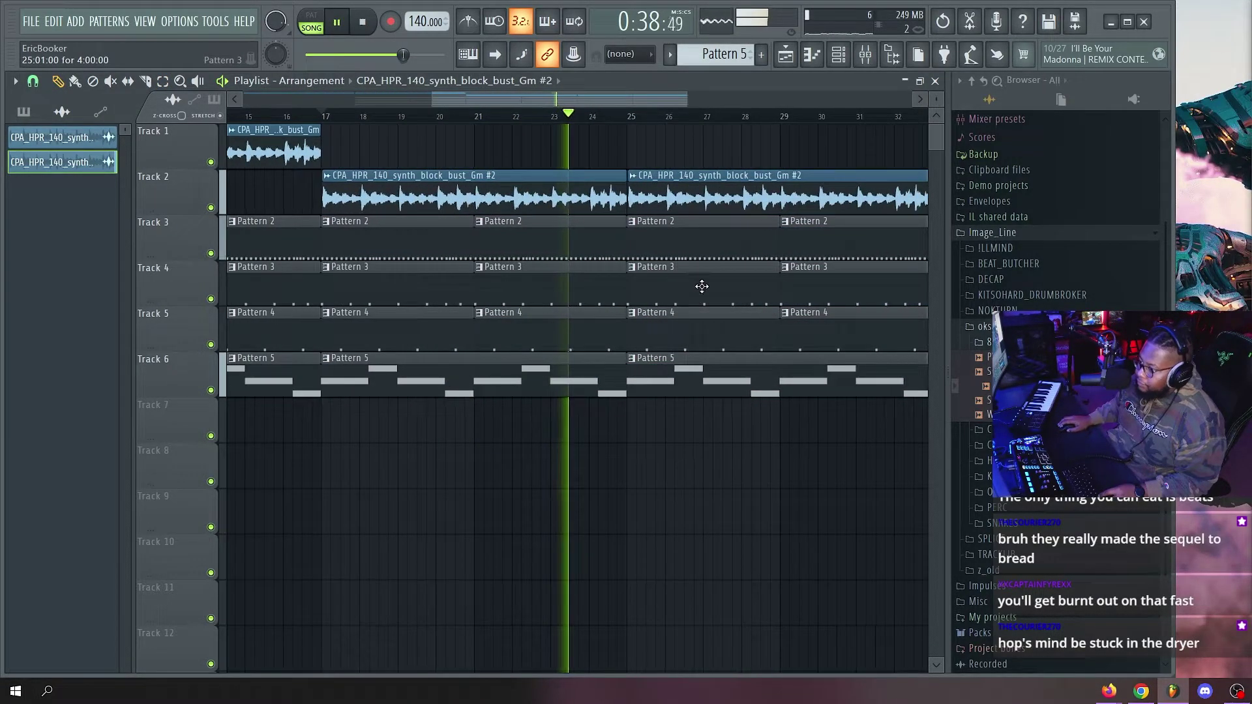
pyautogui.rightClick(703, 286)
pyautogui.rightClick(825, 289)
pyautogui.rightClick(675, 372)
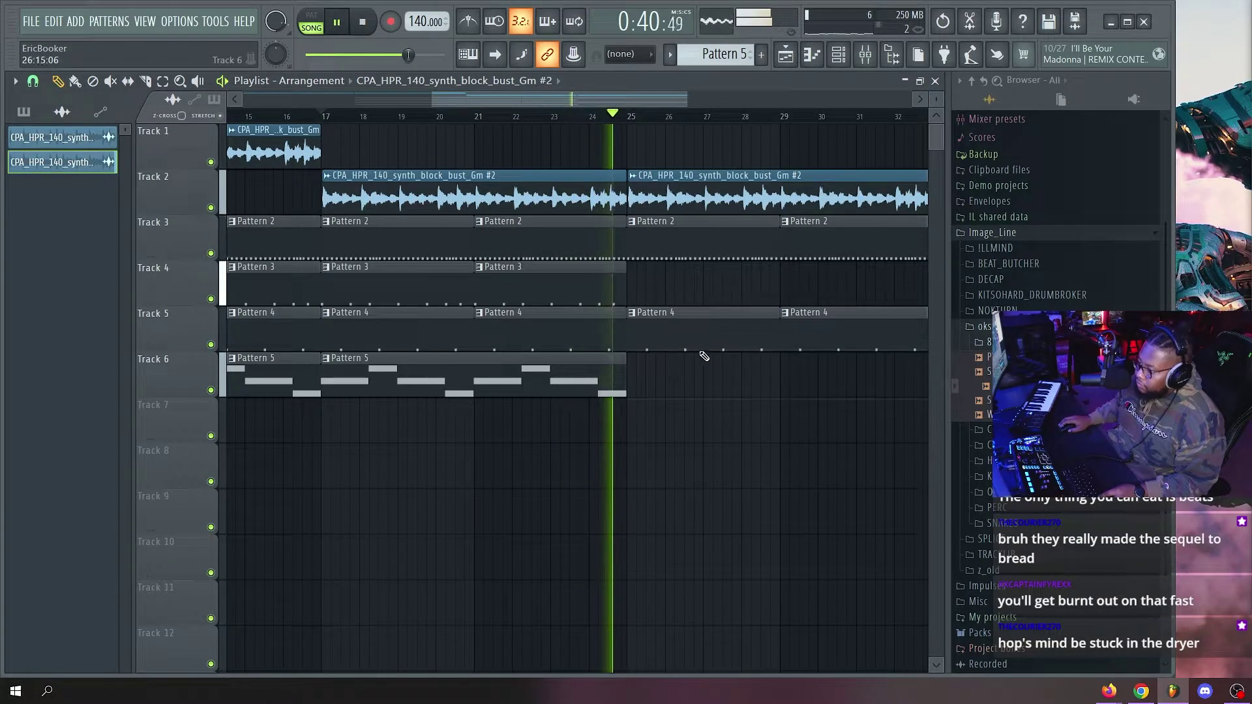
# Browse the sample kit folders inside Image_Line, including KITSOHARD_DRUMBROKER, while the arrangement plays.
pyautogui.scroll(-3, 632, 118)
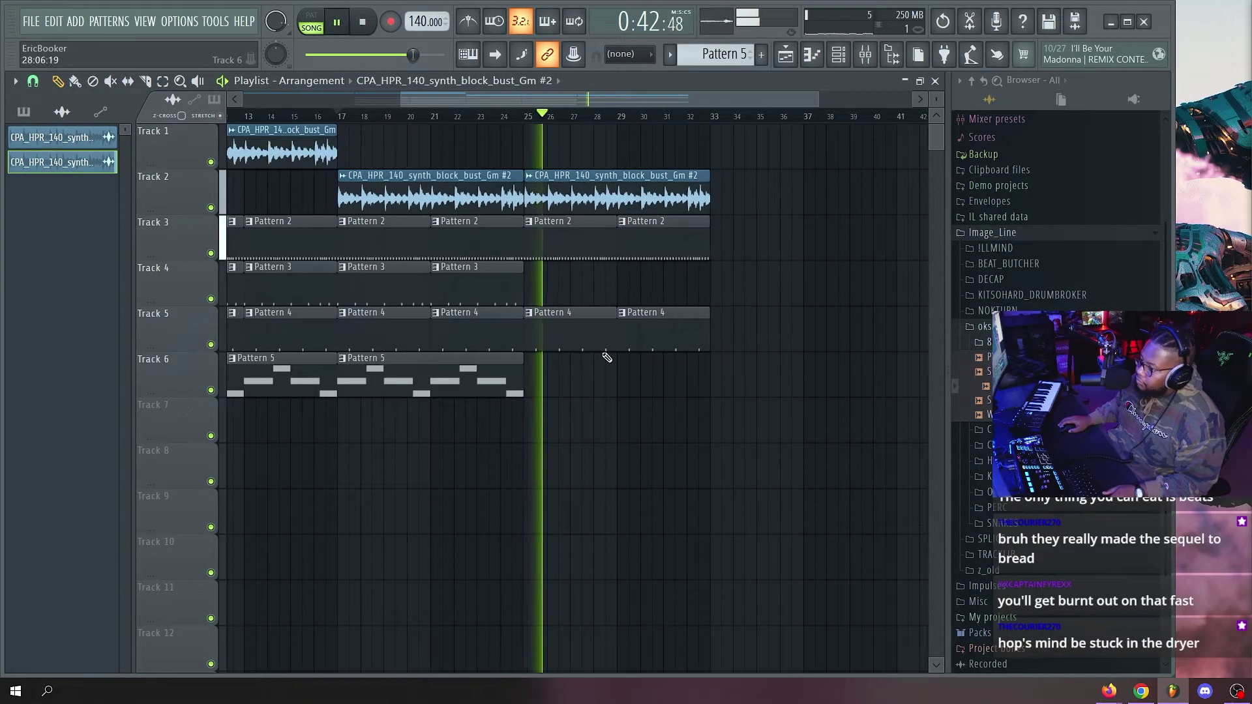
pyautogui.click(987, 338)
pyautogui.scroll(3, 989, 346)
pyautogui.click(995, 386)
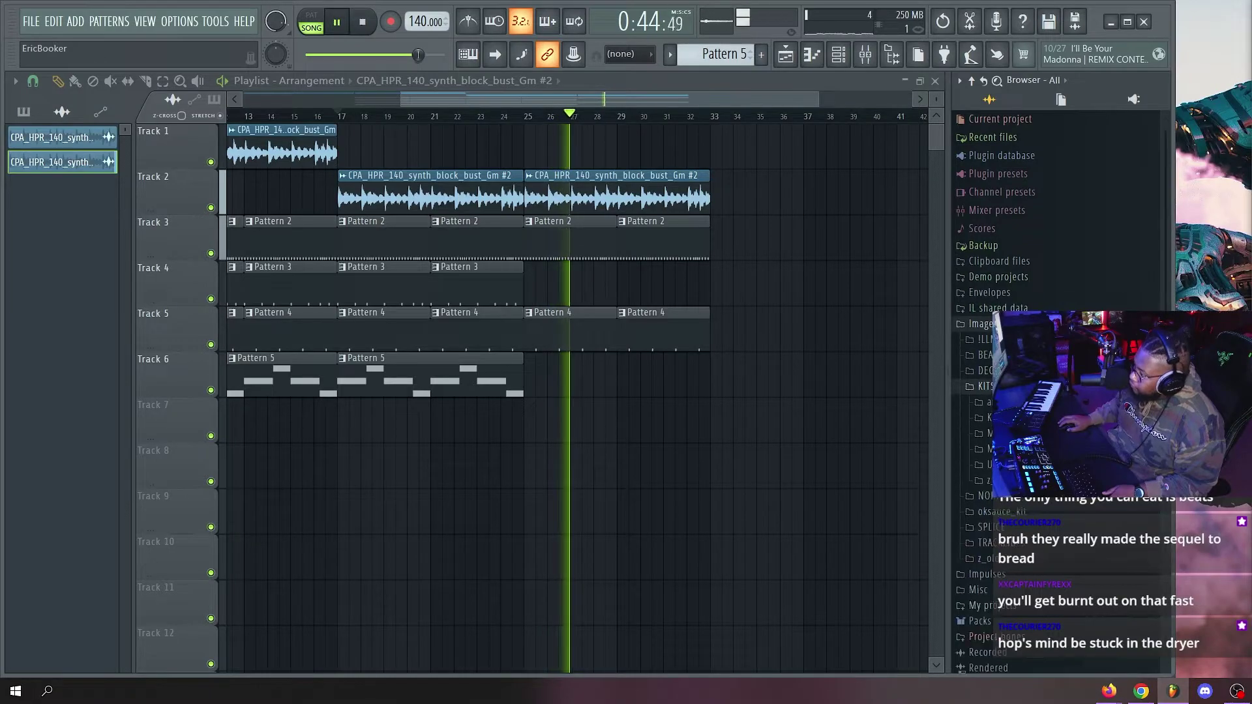
pyautogui.click(985, 387)
pyautogui.click(985, 433)
pyautogui.scroll(-2, 985, 433)
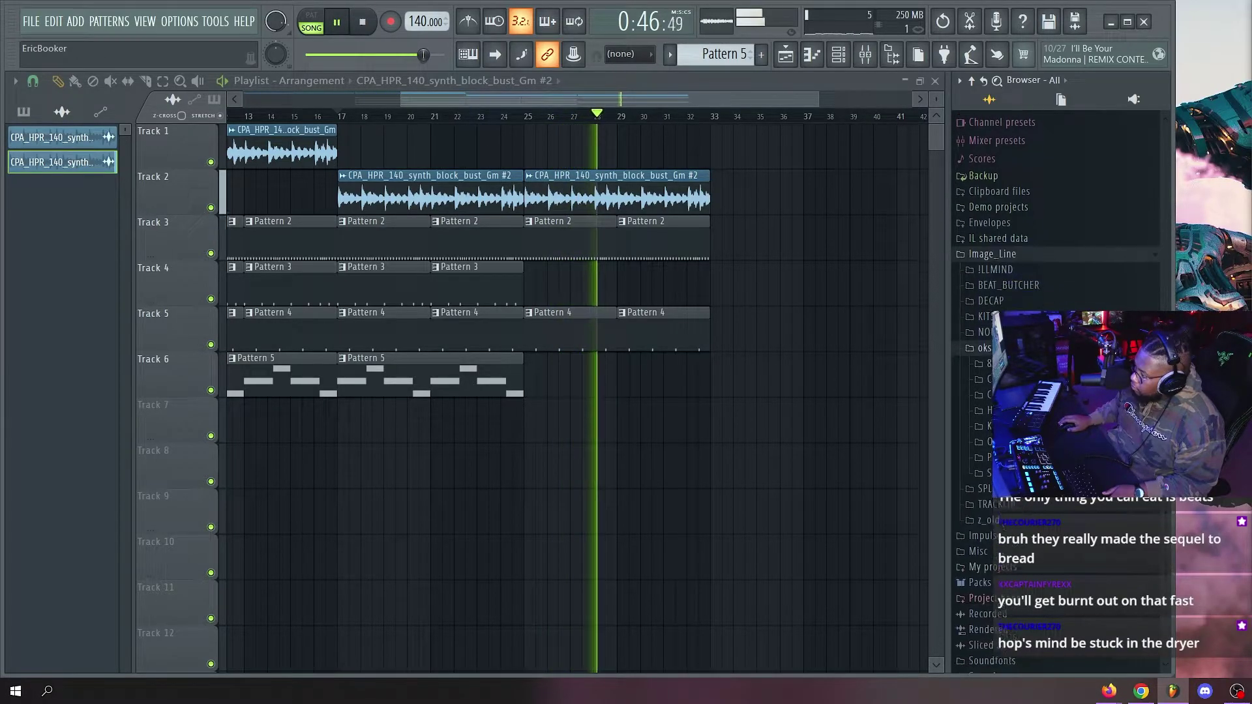
pyautogui.scroll(3, 985, 433)
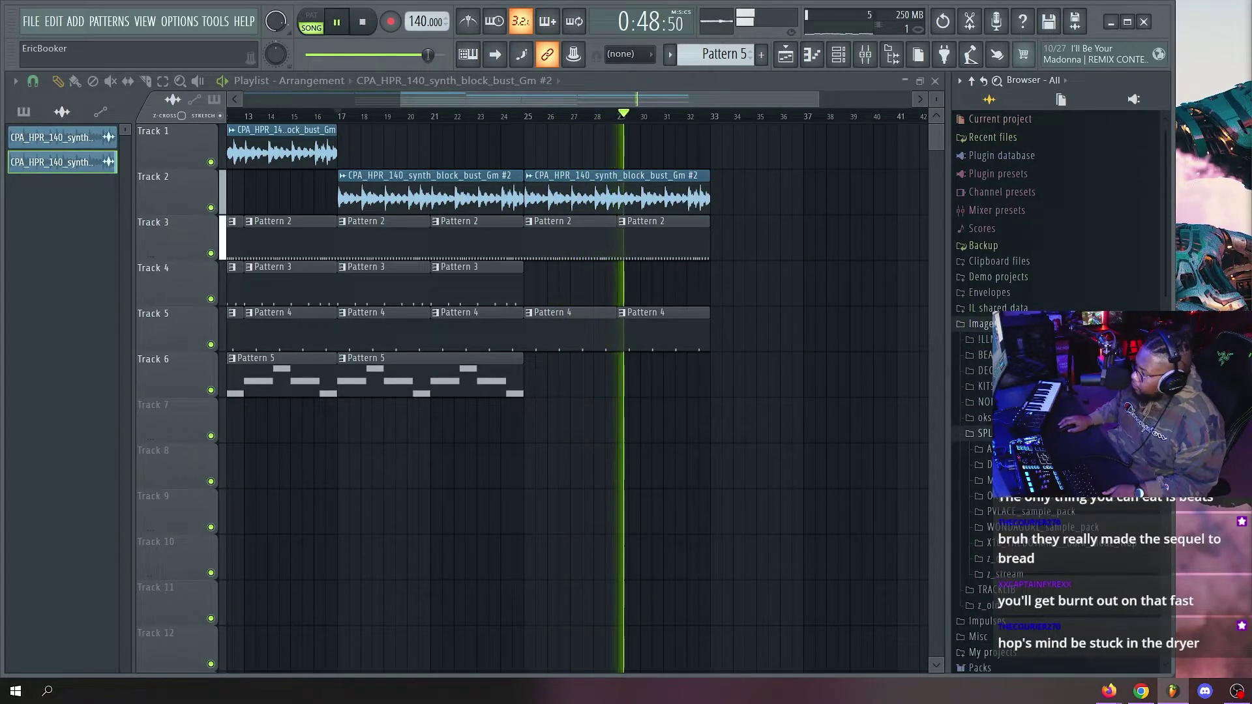
pyautogui.click(985, 433)
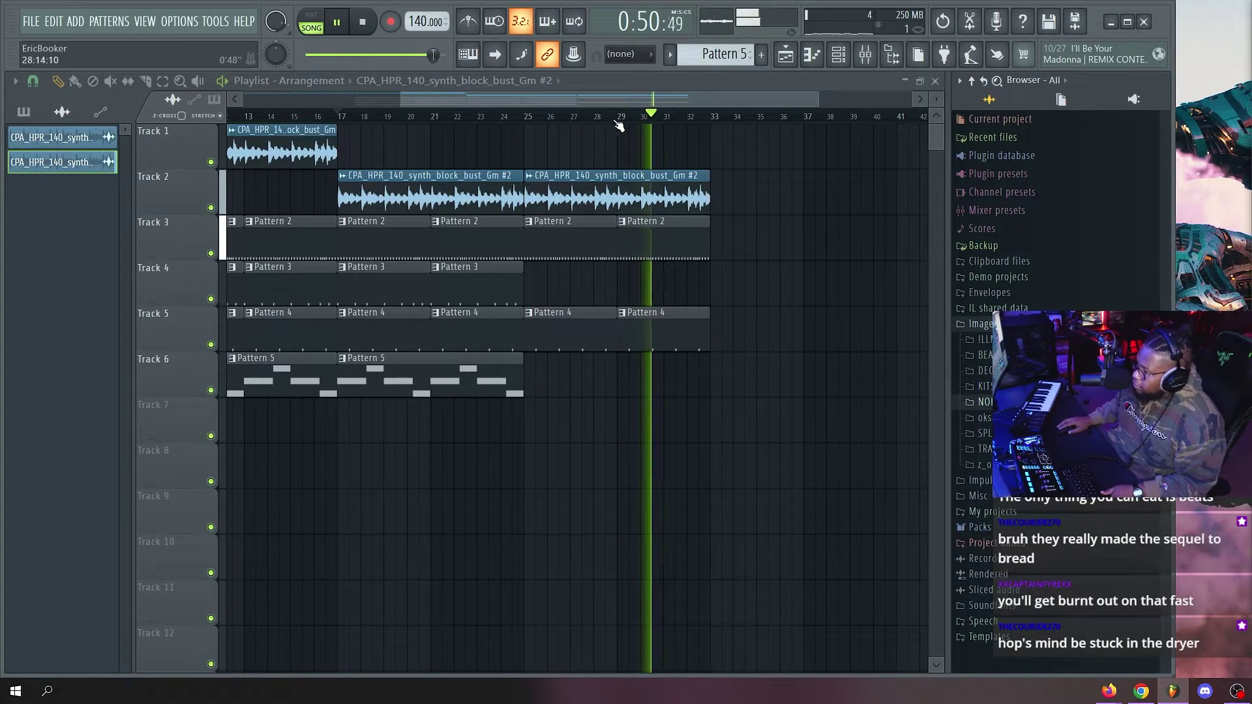
# Delete the Pattern 4 clips on Track 5 from bar 25 onward and replay the section from bar 17.
pyautogui.scroll(-2, 548, 120)
pyautogui.rightClick(596, 319)
pyautogui.press('space')
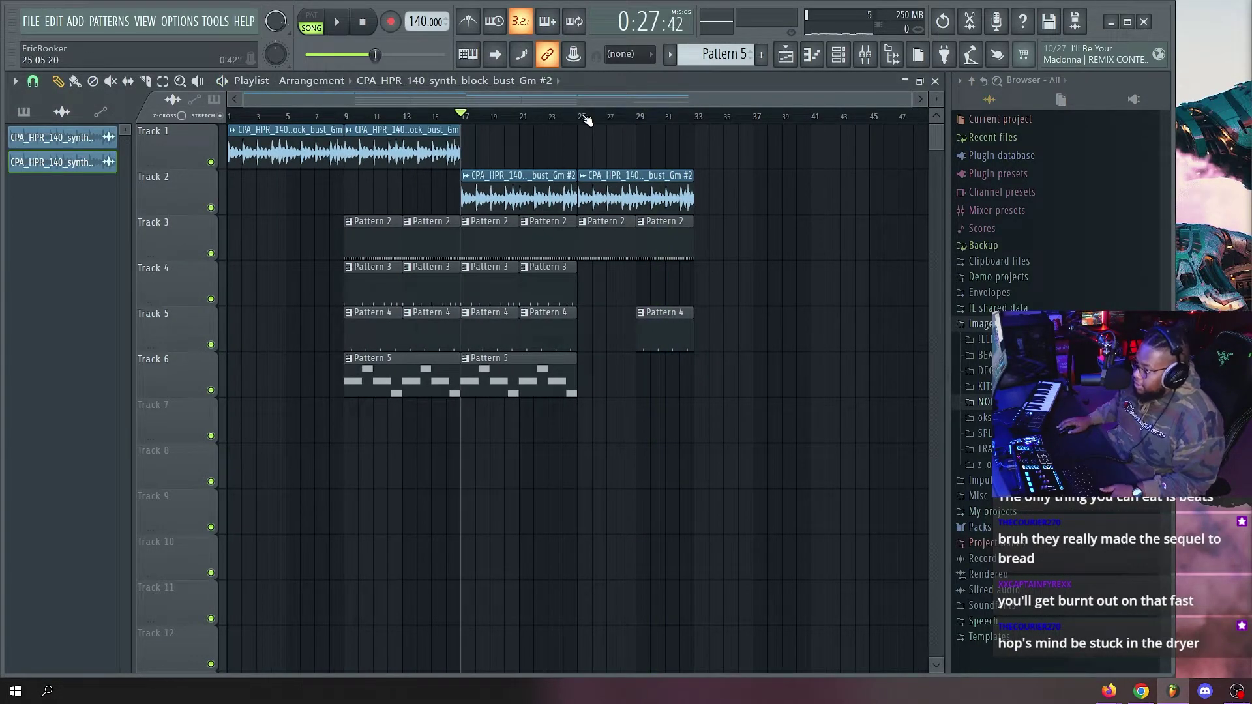
pyautogui.scroll(3, 587, 120)
pyautogui.press('space')
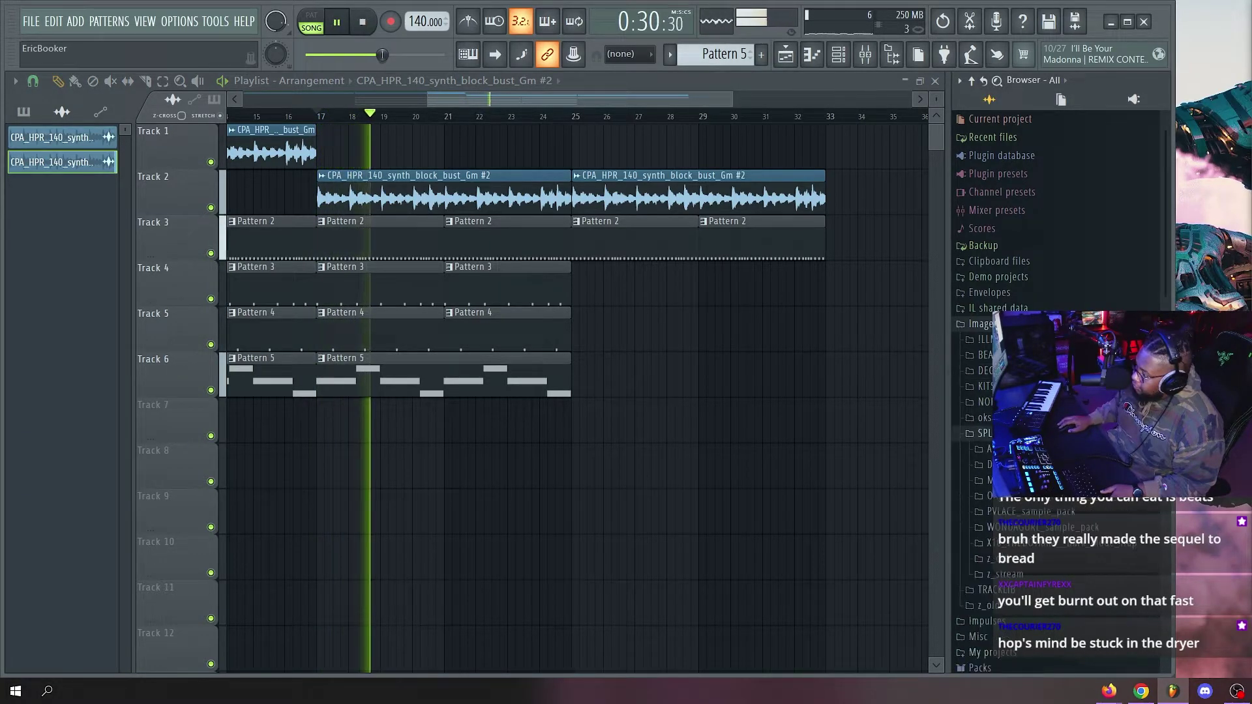
pyautogui.press('space')
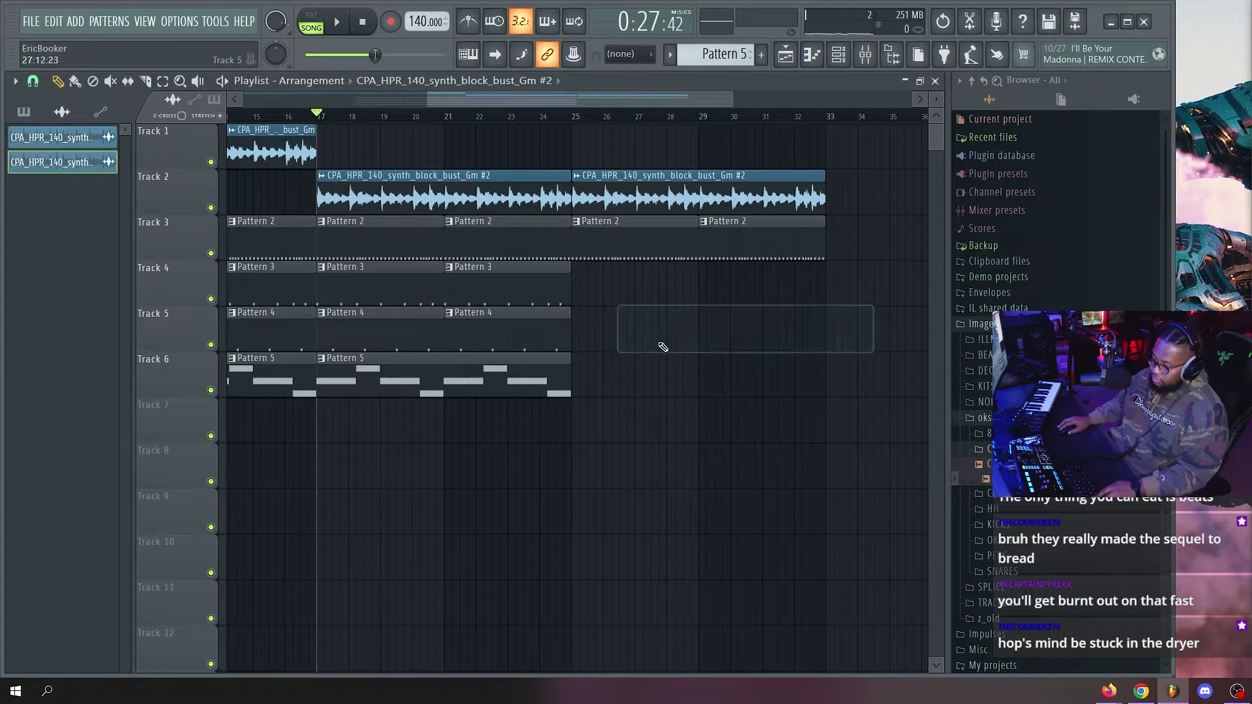
# Create a new empty pattern, place it on Track 7 at bar 25 and start playback.
pyautogui.press('F4')
pyautogui.click(578, 420)
pyautogui.press('space')
# Open the MURDA_CLAP_GOAT channel in a maximized piano roll.
pyautogui.press('F6')
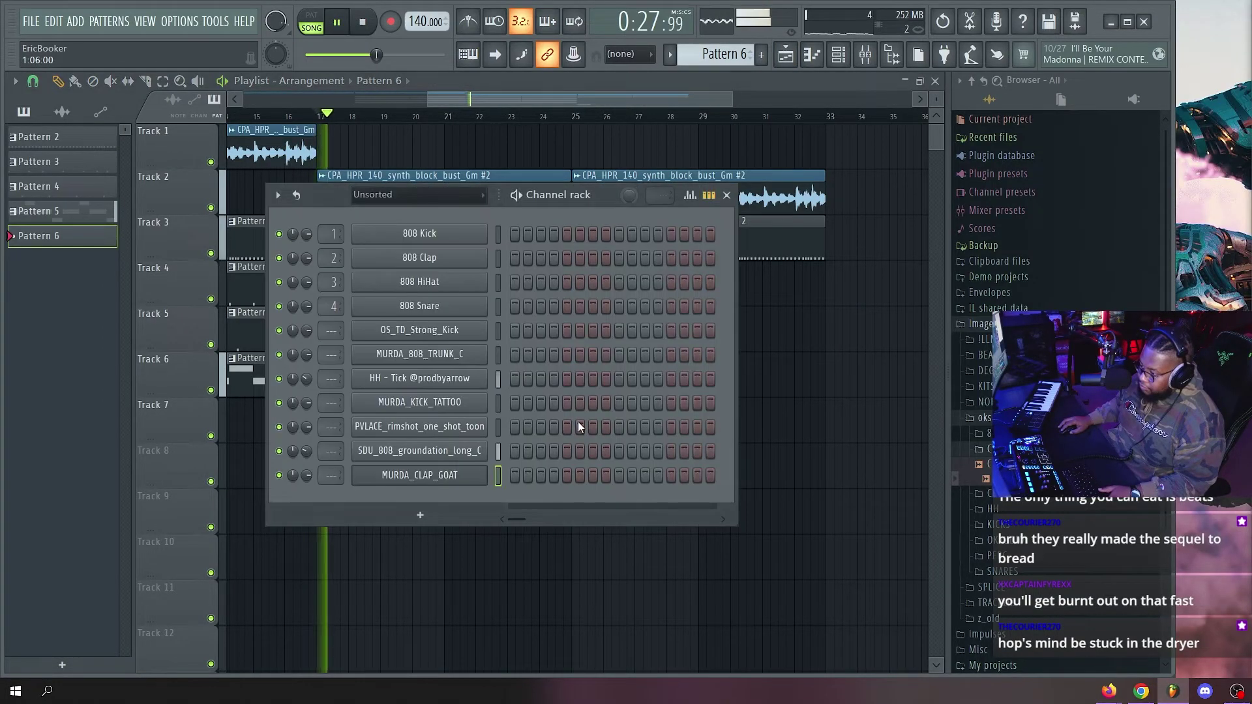
pyautogui.rightClick(485, 476)
pyautogui.click(515, 461)
pyautogui.press('space')
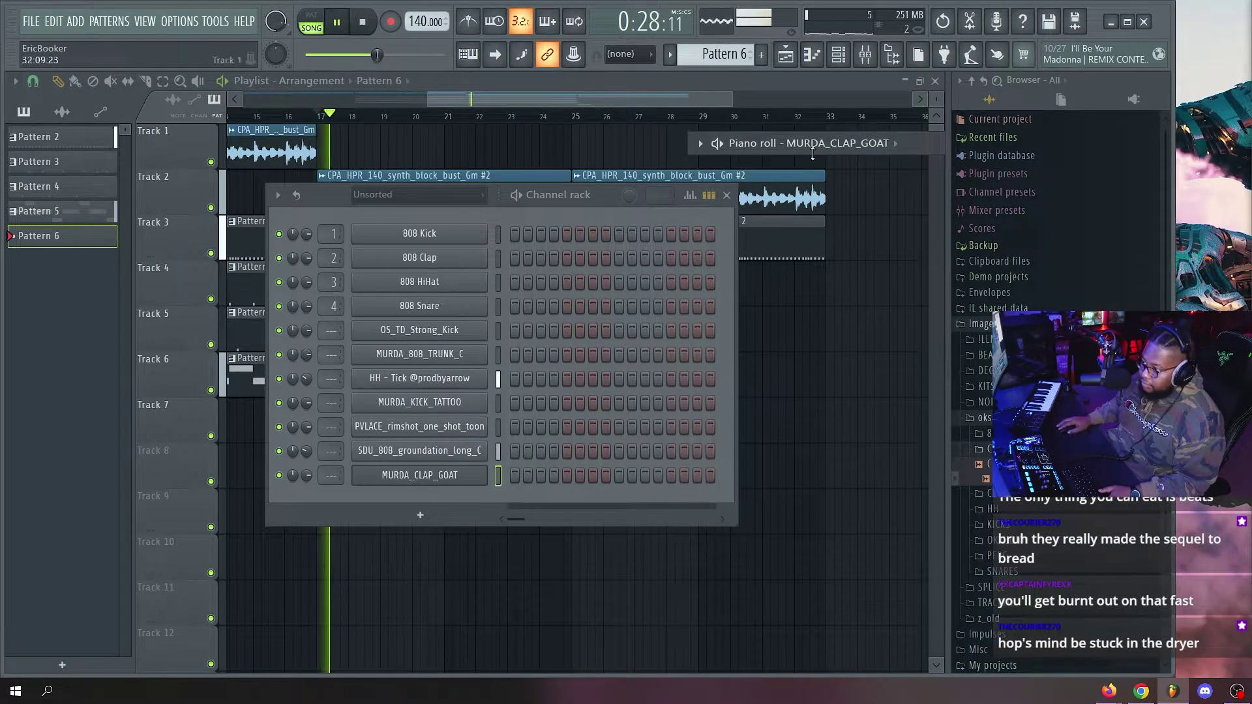
pyautogui.click(913, 144)
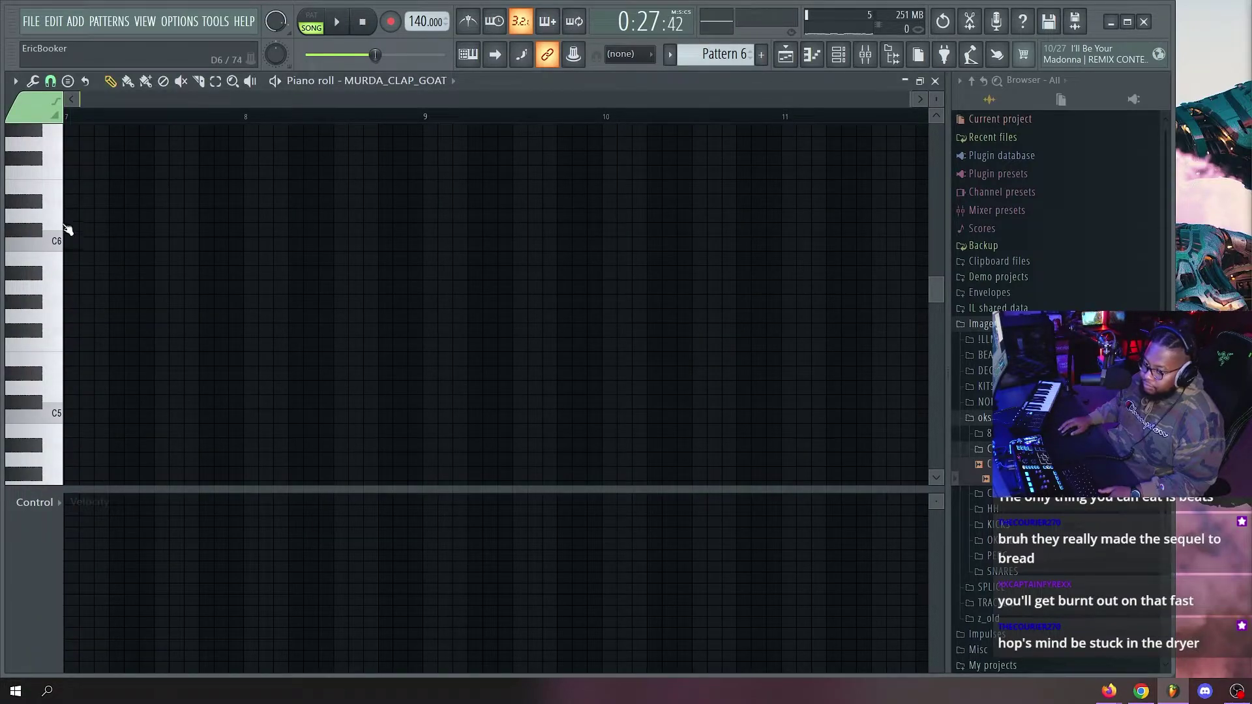
# Add C5 clap notes on beat 3 of bars 1 and 2, and duplicate them across bars 3 and 4.
pyautogui.press('space')
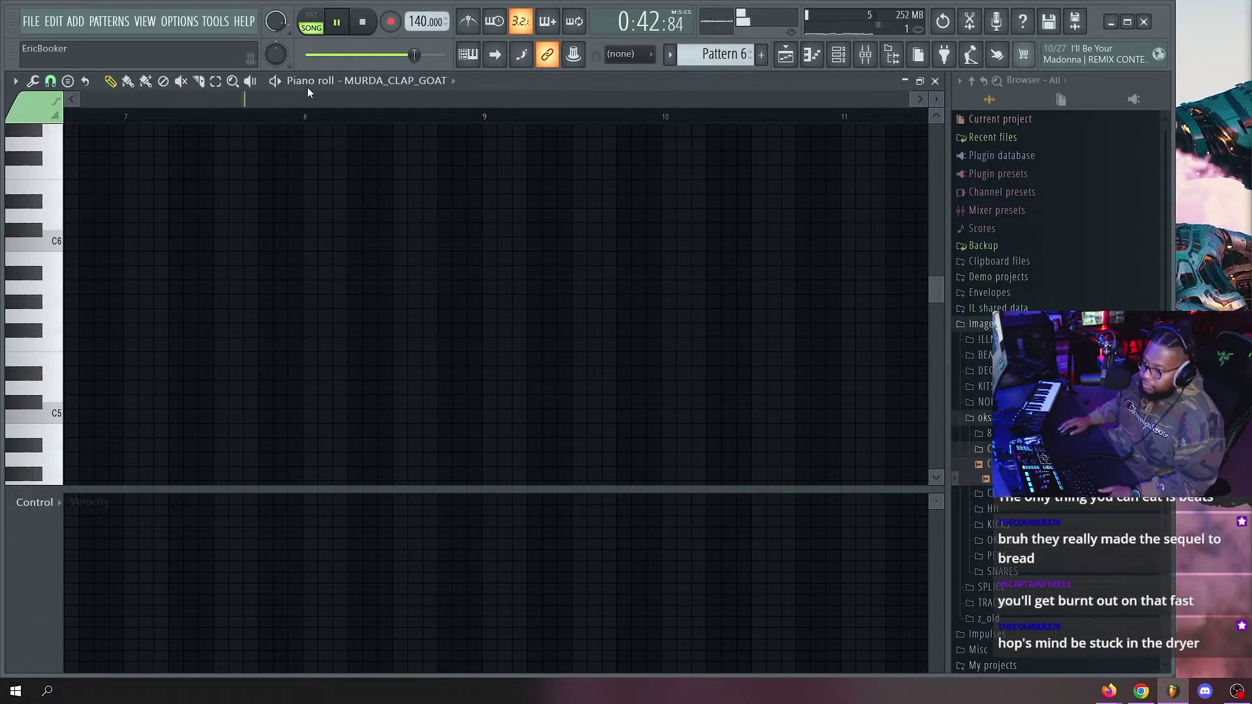
pyautogui.click(153, 418)
pyautogui.hotkey('shift', 'd')
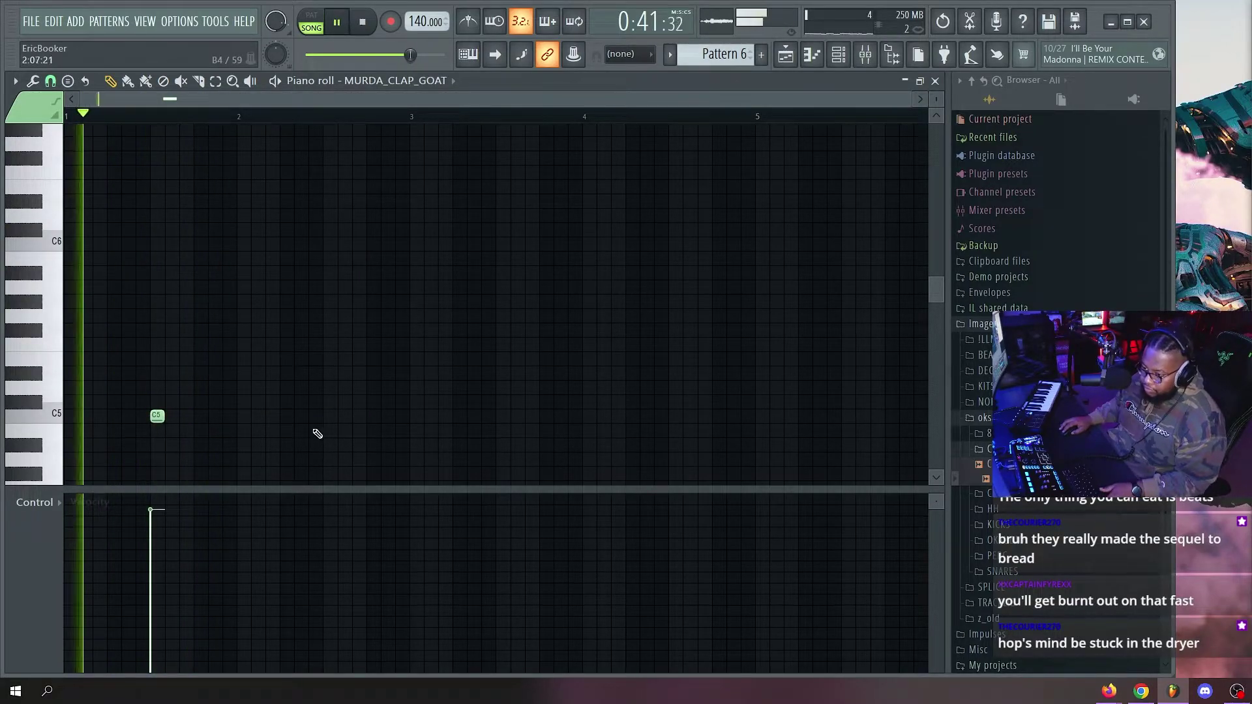
pyautogui.click(330, 417)
pyautogui.hotkey('ctrl', 'a')
pyautogui.hotkey('ctrl', 'b')
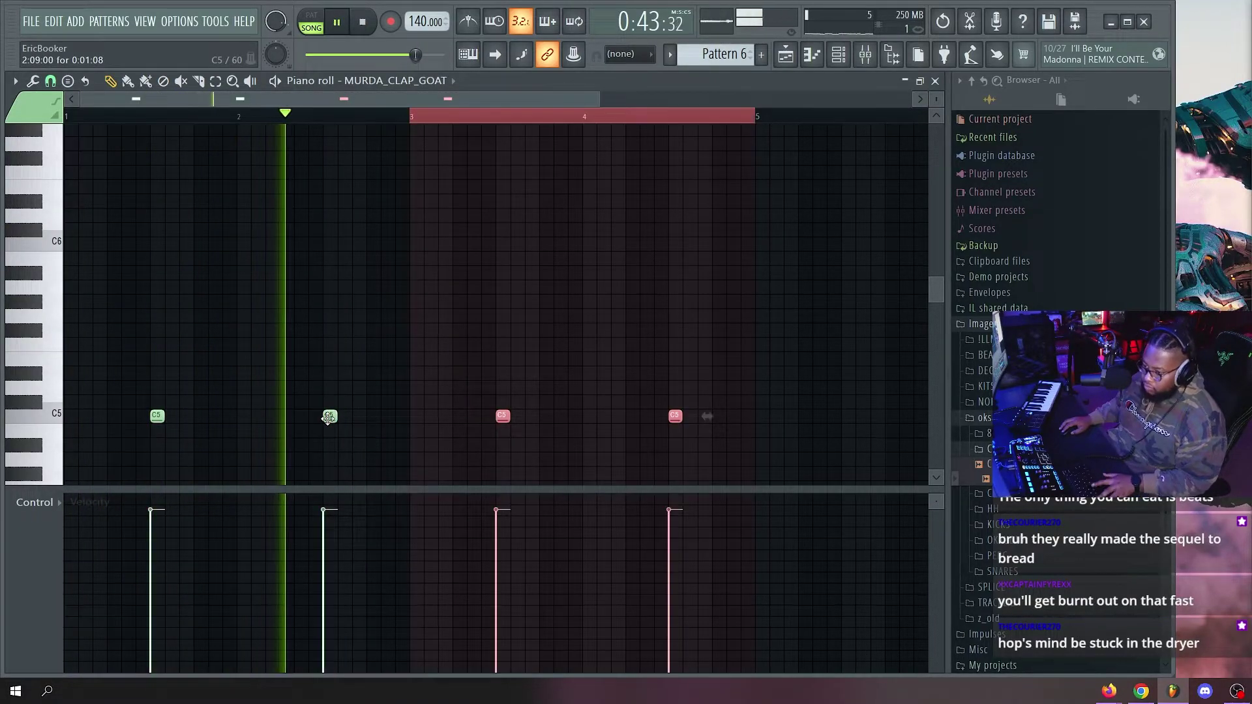
# In the playlist, add a second Pattern 6 clip at bar 29 and move both Pattern 6 clips to Track 4.
pyautogui.press('F5')
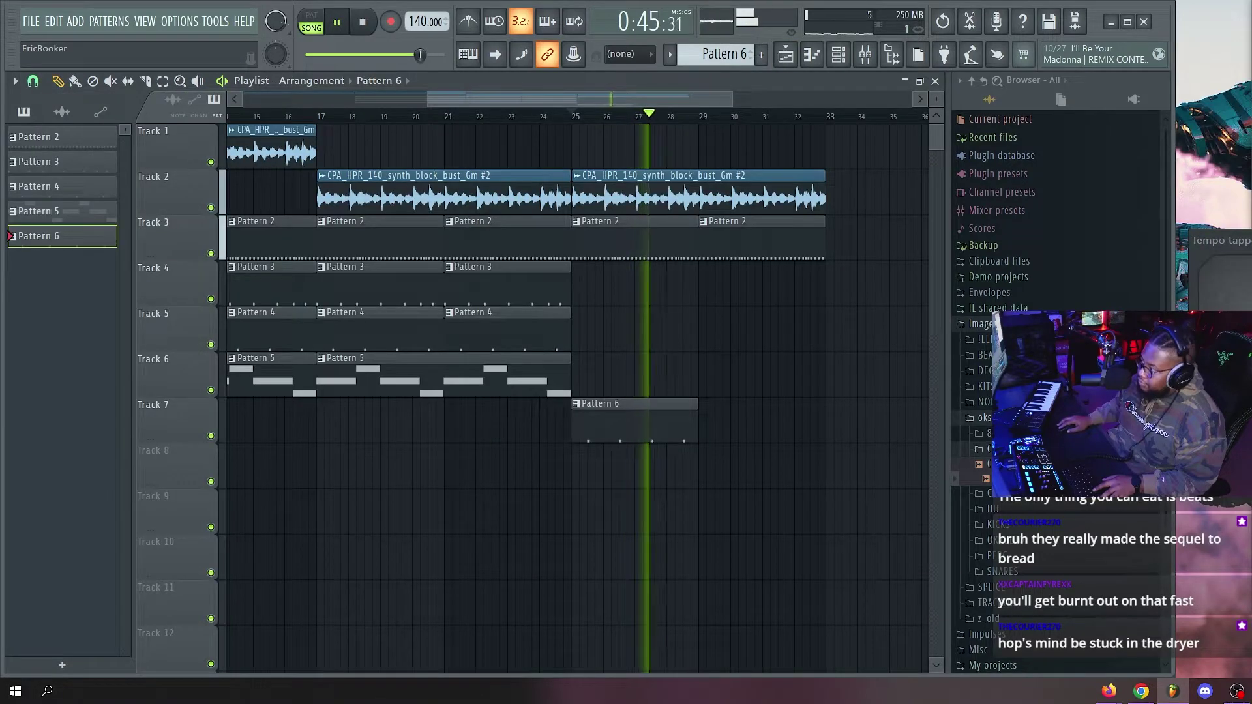
pyautogui.click(711, 420)
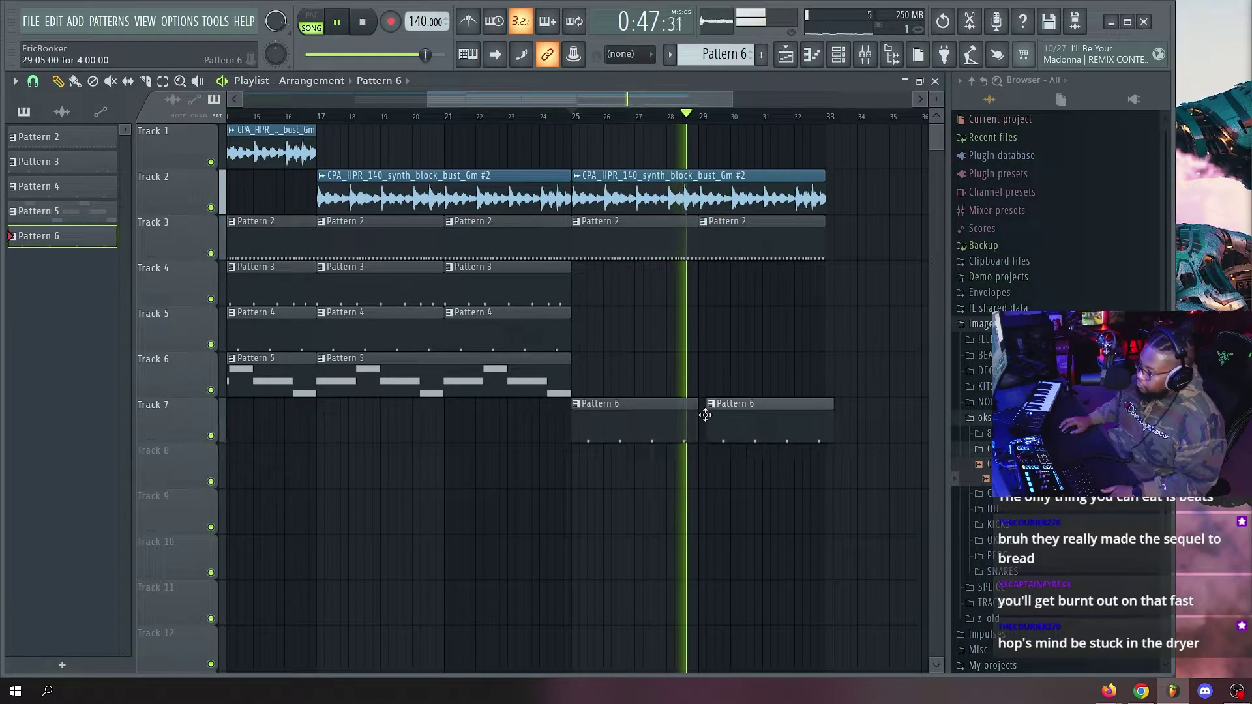
pyautogui.moveTo(629, 424); pyautogui.dragTo(621, 251)
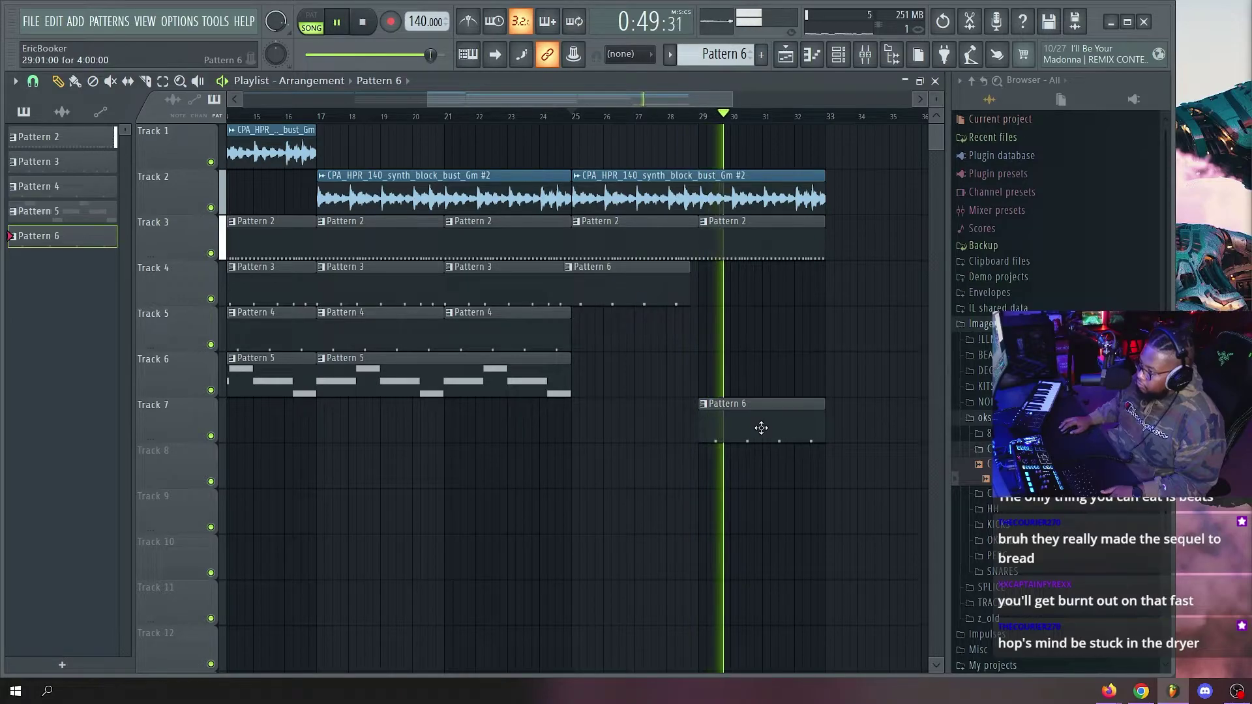
pyautogui.moveTo(761, 428); pyautogui.dragTo(757, 261)
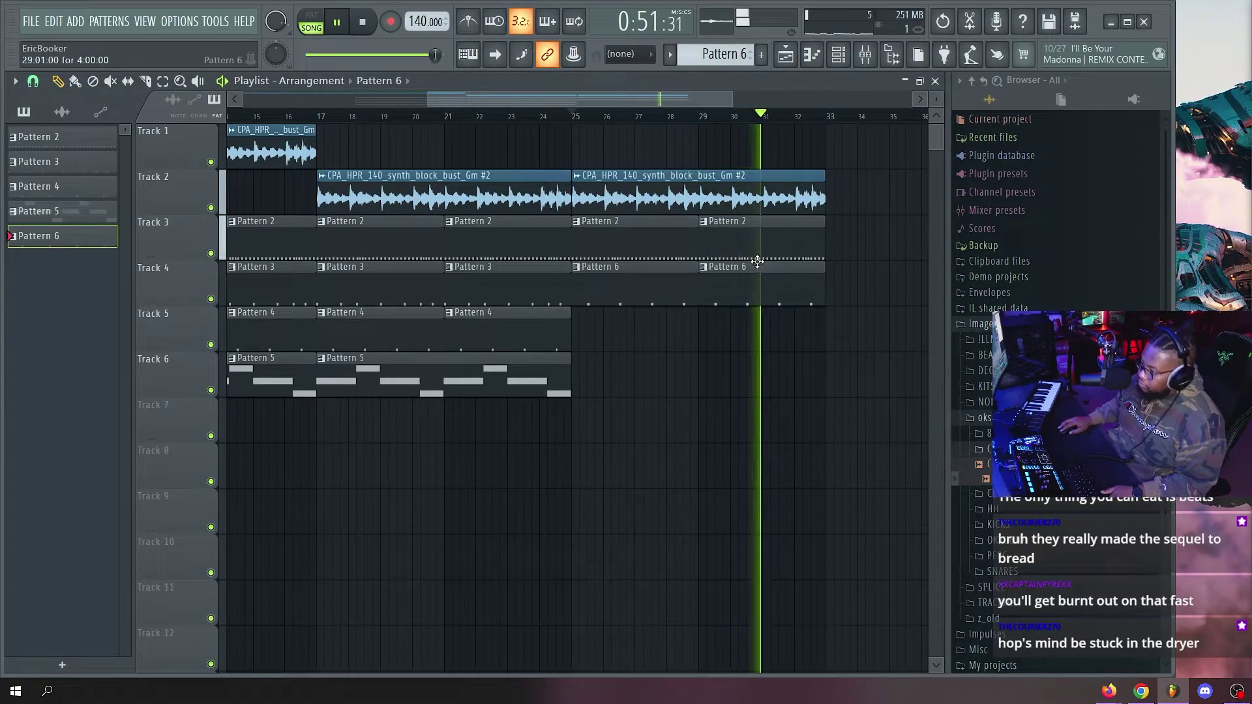
# Duplicate the bar 25 to 33 section to bar 33, remove the stray Pattern 6 clip from Track 5 and replay.
pyautogui.scroll(-2, 620, 118)
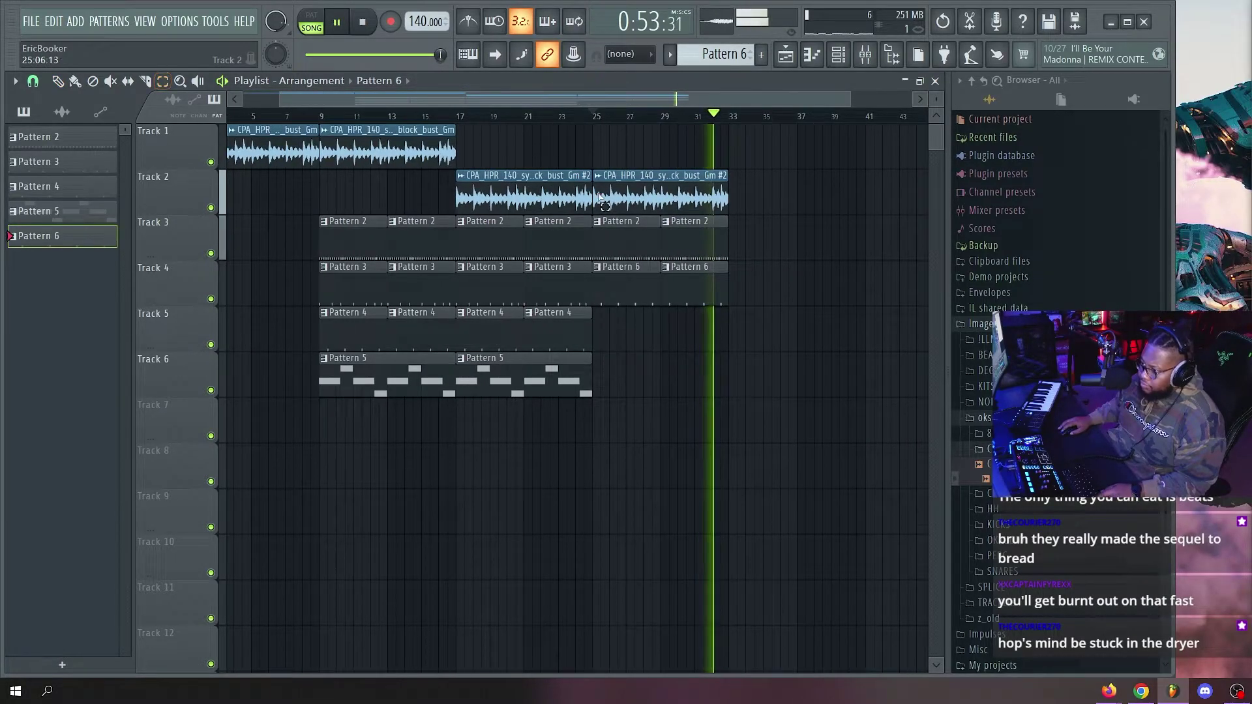
pyautogui.moveTo(600, 199); pyautogui.dragTo(721, 280)
pyautogui.hotkey('ctrl', 'b')
pyautogui.click(808, 340)
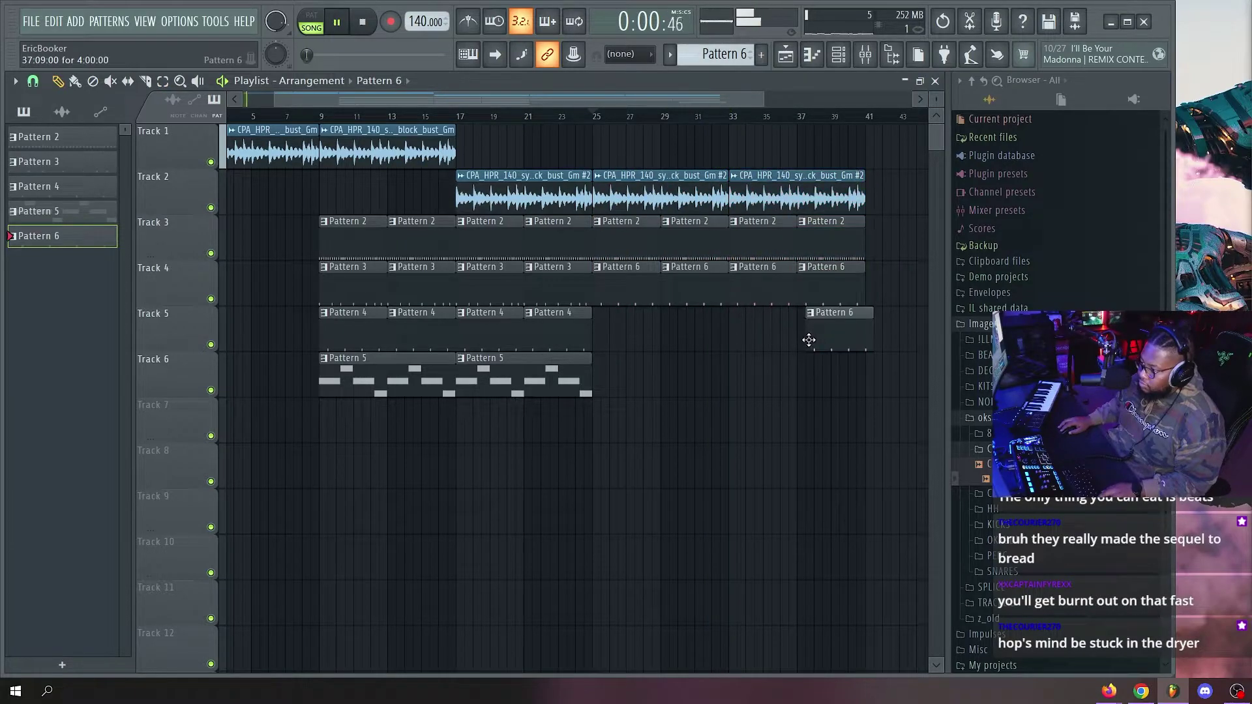
pyautogui.rightClick(809, 340)
pyautogui.press('space')
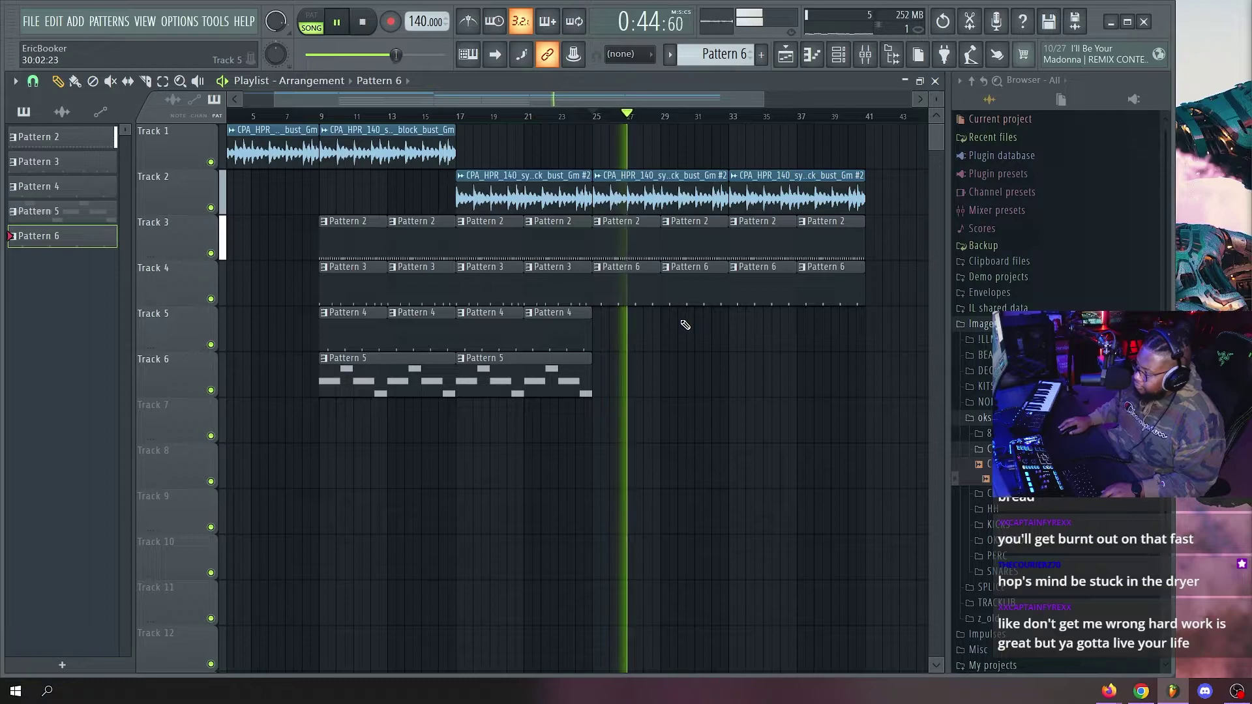
# Copy two Pattern 4 clips and one Pattern 5 clip to bar 33 on Tracks 5 and 6.
pyautogui.press('ctrl')
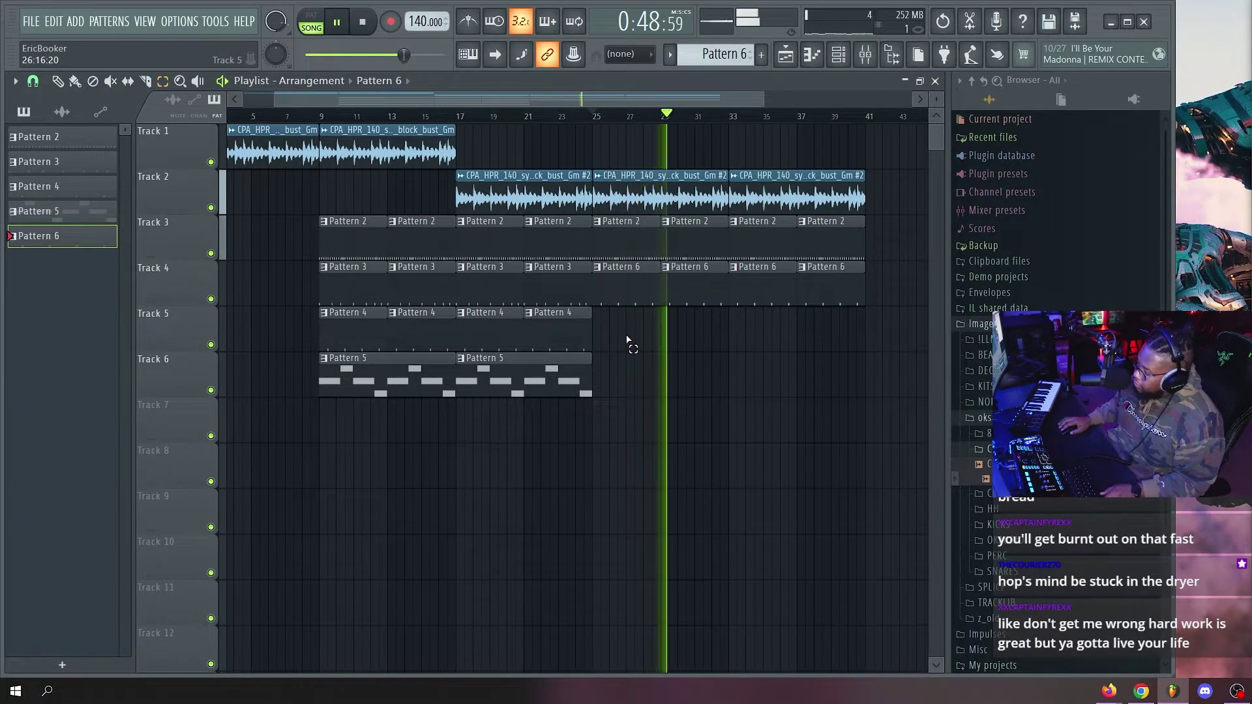
pyautogui.moveTo(622, 378); pyautogui.dragTo(760, 342)
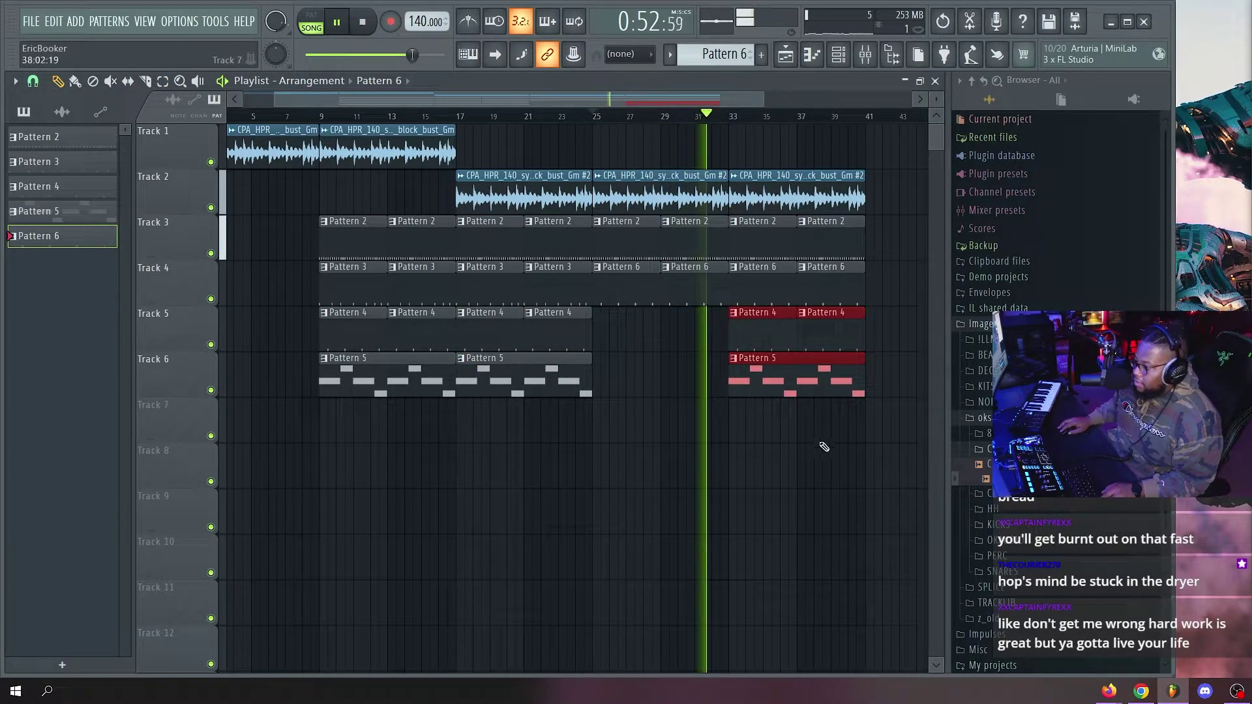
pyautogui.click(825, 437)
pyautogui.rightClick(825, 436)
# Delete the two Pattern 6 clips on Track 4 from bar 33 onward and restart playback.
pyautogui.rightClick(774, 276)
pyautogui.rightClick(832, 281)
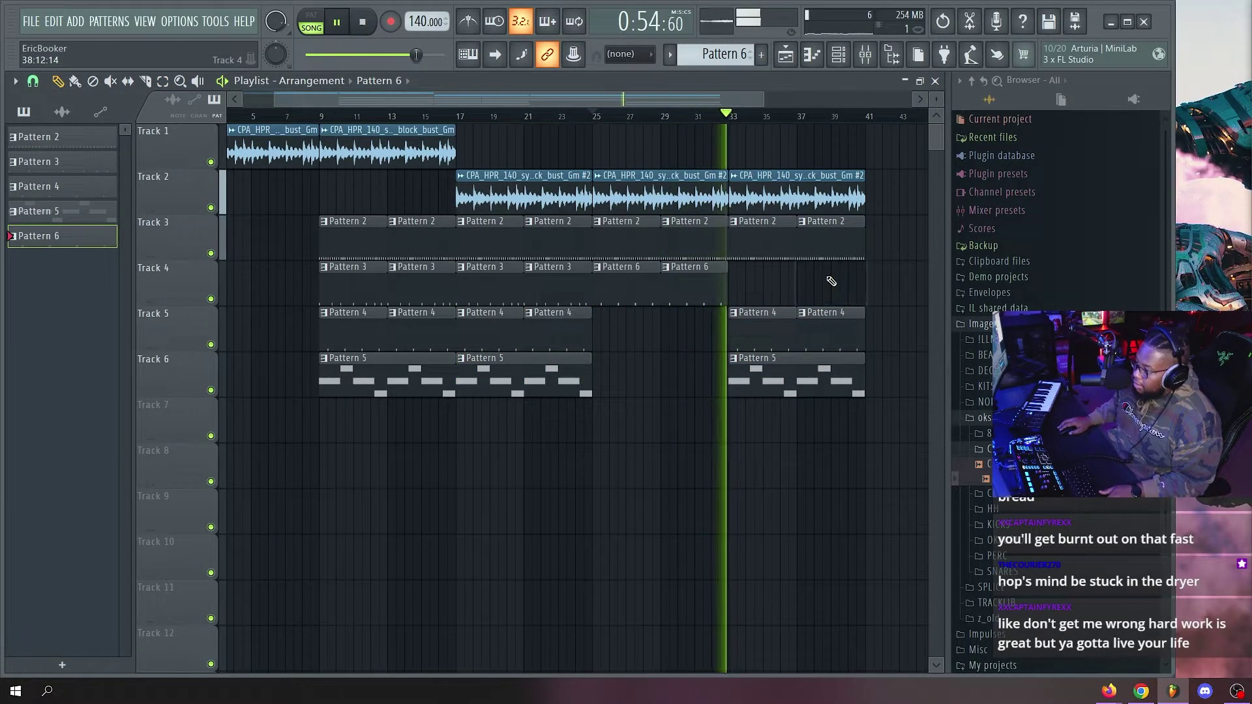
pyautogui.press('space')
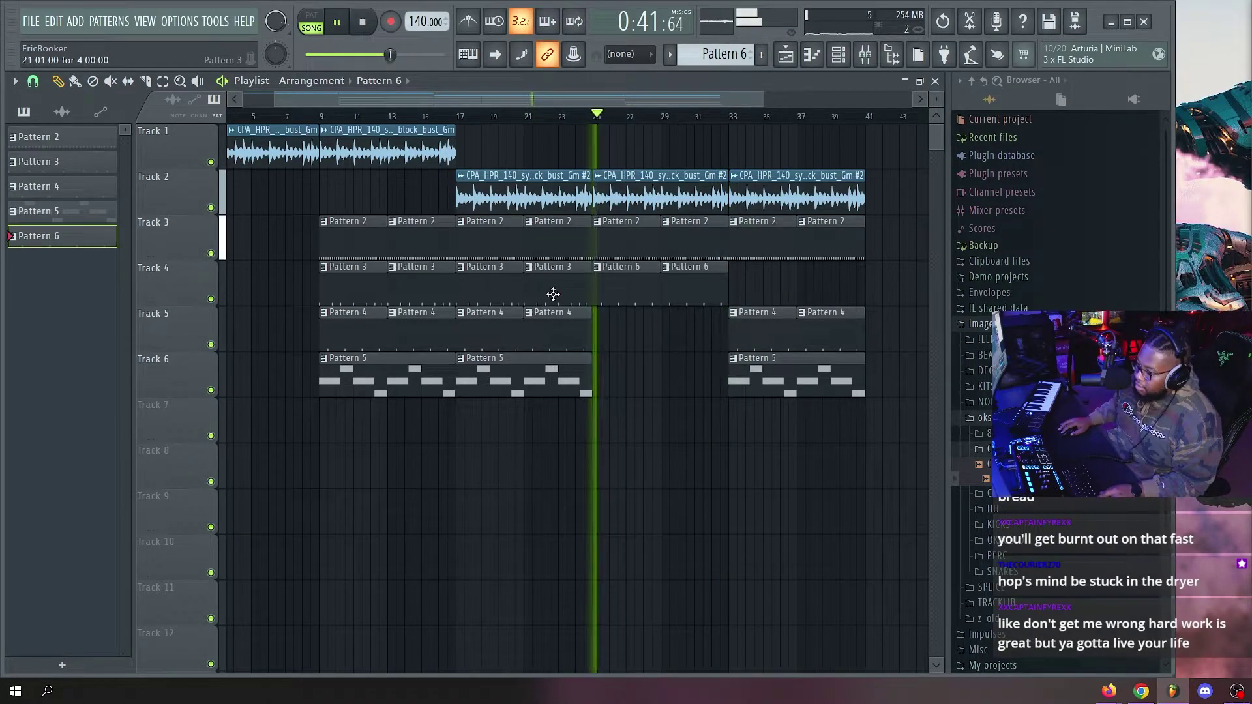
# Move the remaining Pattern 6 clips to Track 7 and place Pattern 3 copies on Track 4 at bars 33 and 37.
pyautogui.moveTo(596, 290); pyautogui.dragTo(609, 432)
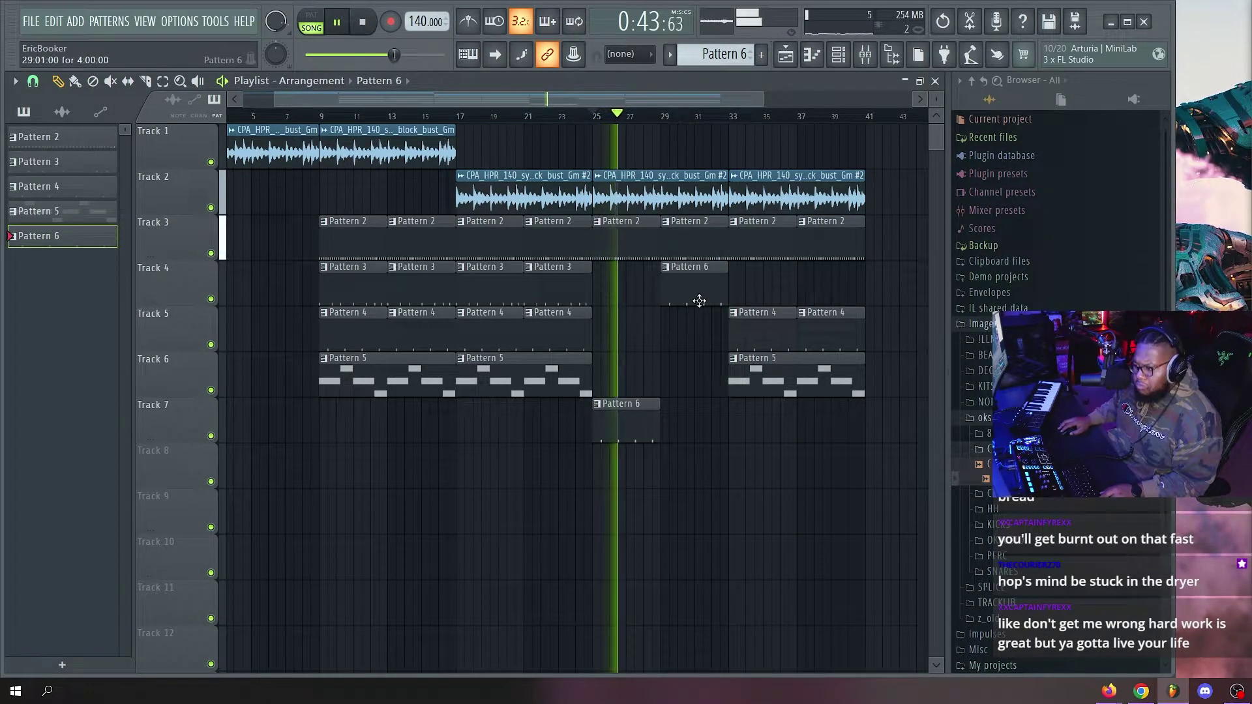
pyautogui.moveTo(700, 301); pyautogui.dragTo(704, 425)
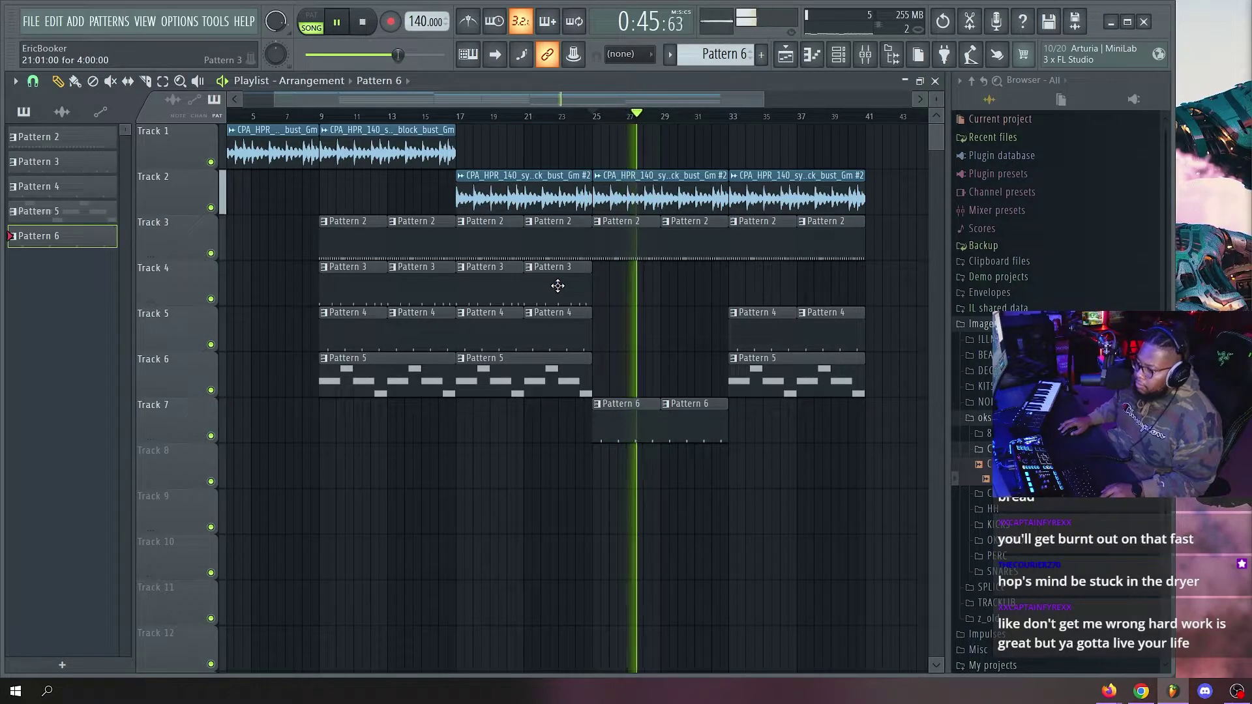
pyautogui.moveTo(557, 286); pyautogui.dragTo(766, 296)
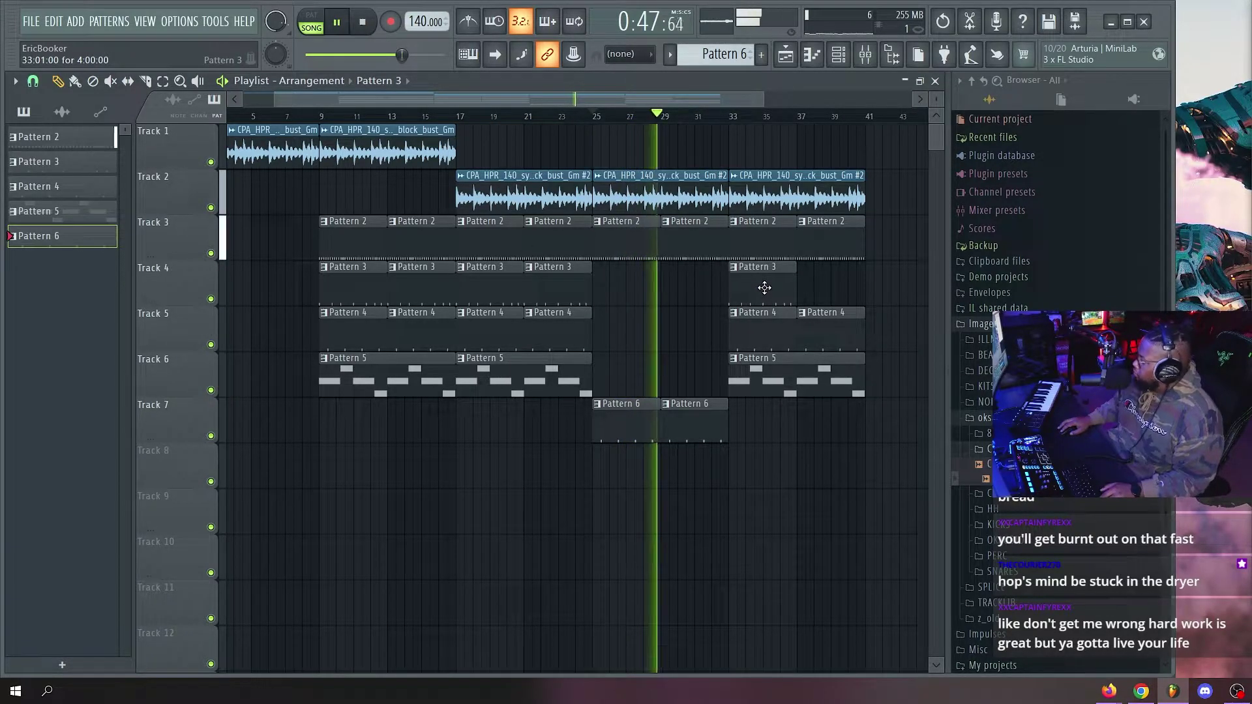
pyautogui.click(835, 274)
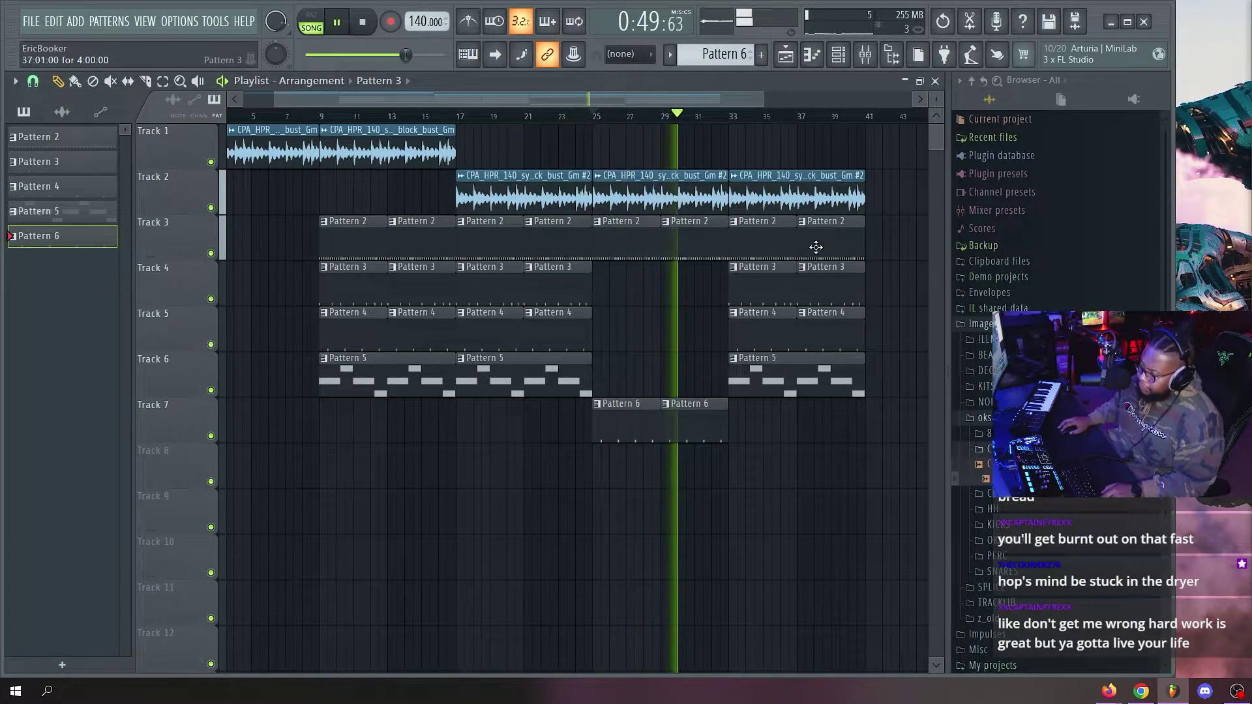
# Delete the Pattern 5 clip on Track 6 at bar 33 and replay the arrangement from that bar.
pyautogui.scroll(-2, 769, 126)
pyautogui.scroll(2, 504, 117)
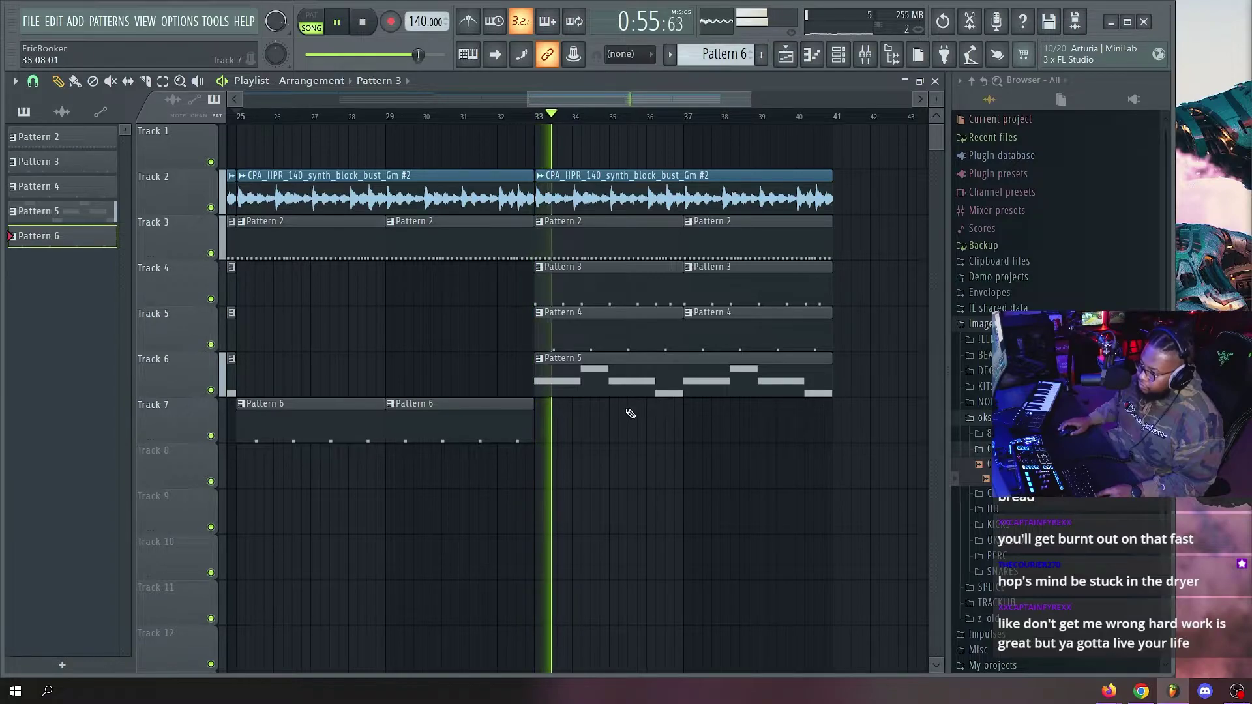
pyautogui.rightClick(629, 392)
pyautogui.click(536, 108)
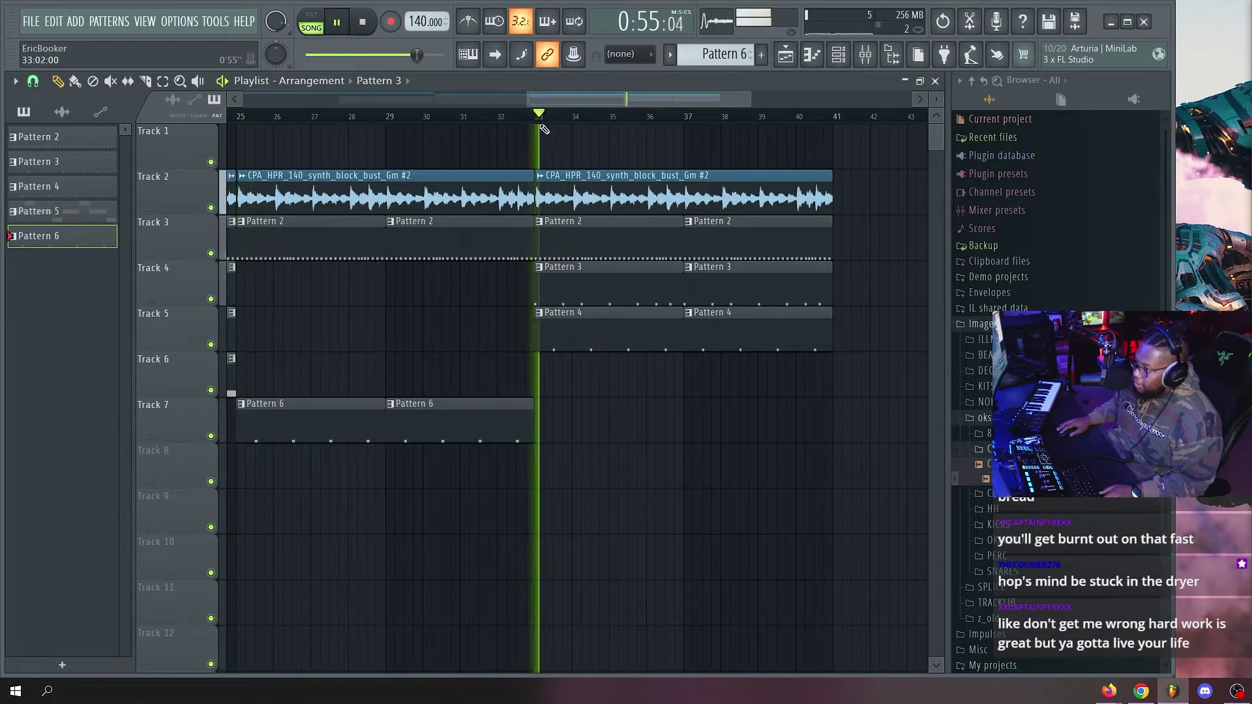
pyautogui.scroll(-3, 538, 114)
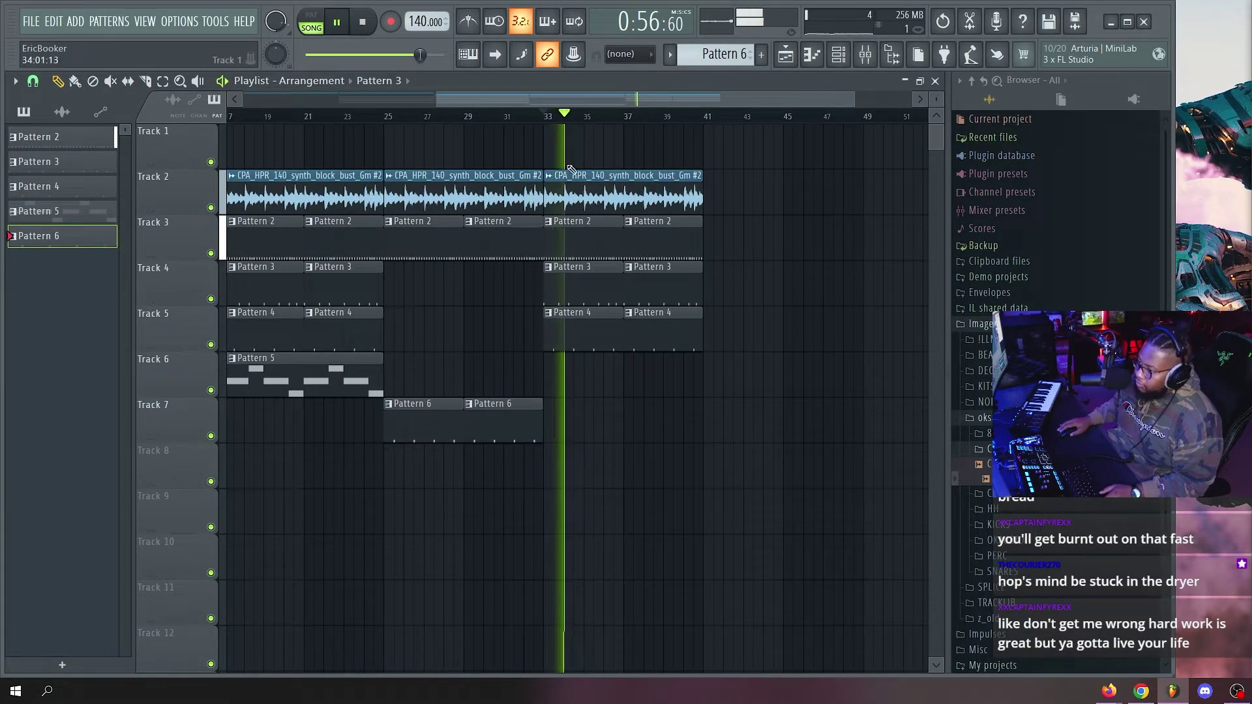
pyautogui.scroll(-3, 620, 116)
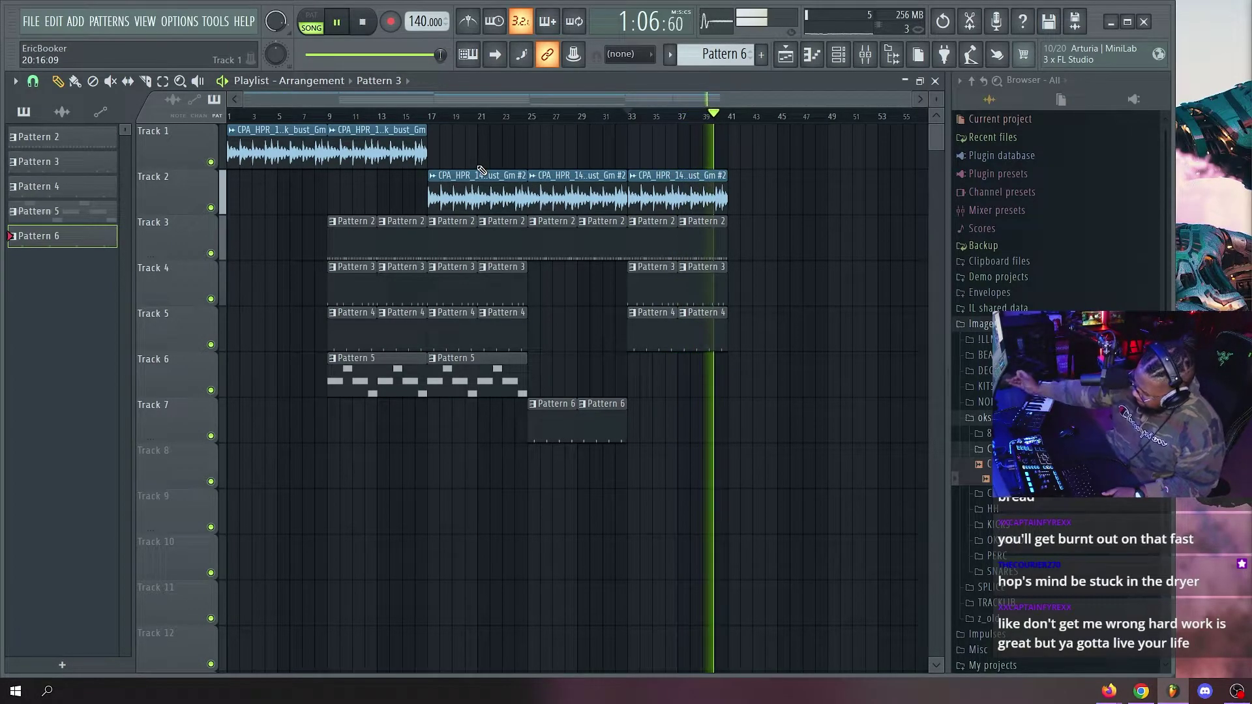
# Save the project as overworked_140bpm_prod_okhiphop in the 10_OCT folder and start a new project.
pyautogui.hotkey('ctrl', 's')
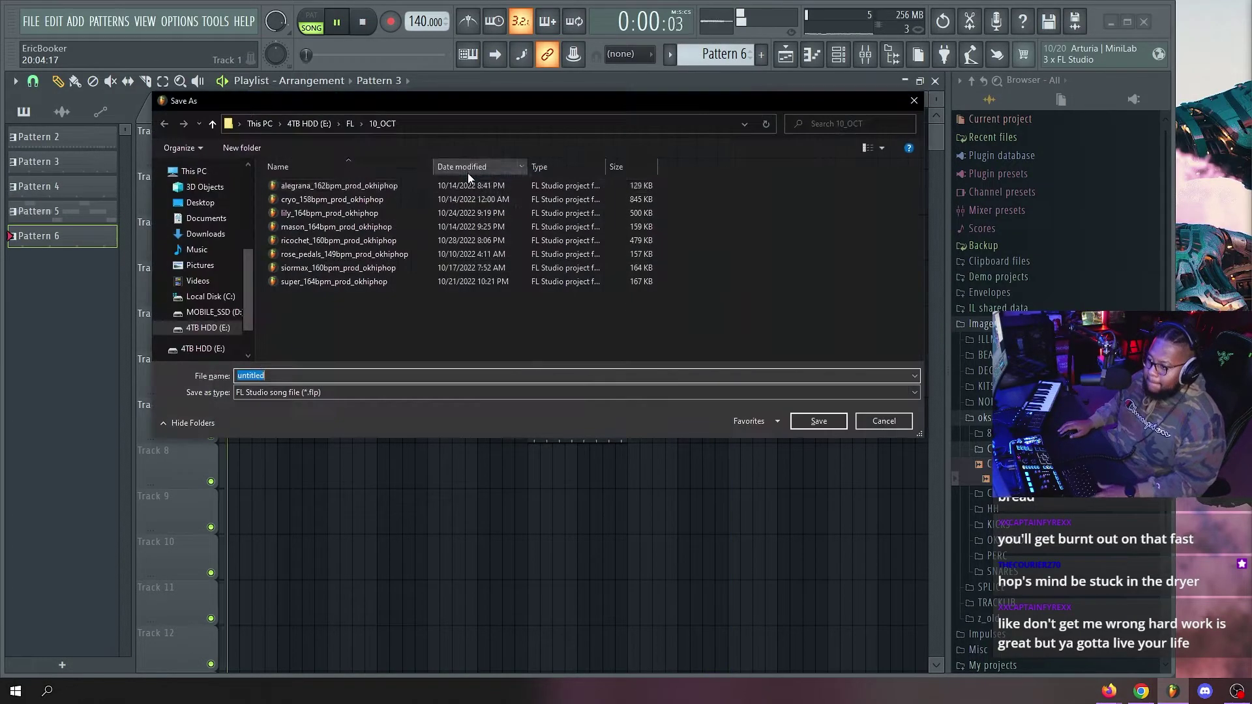
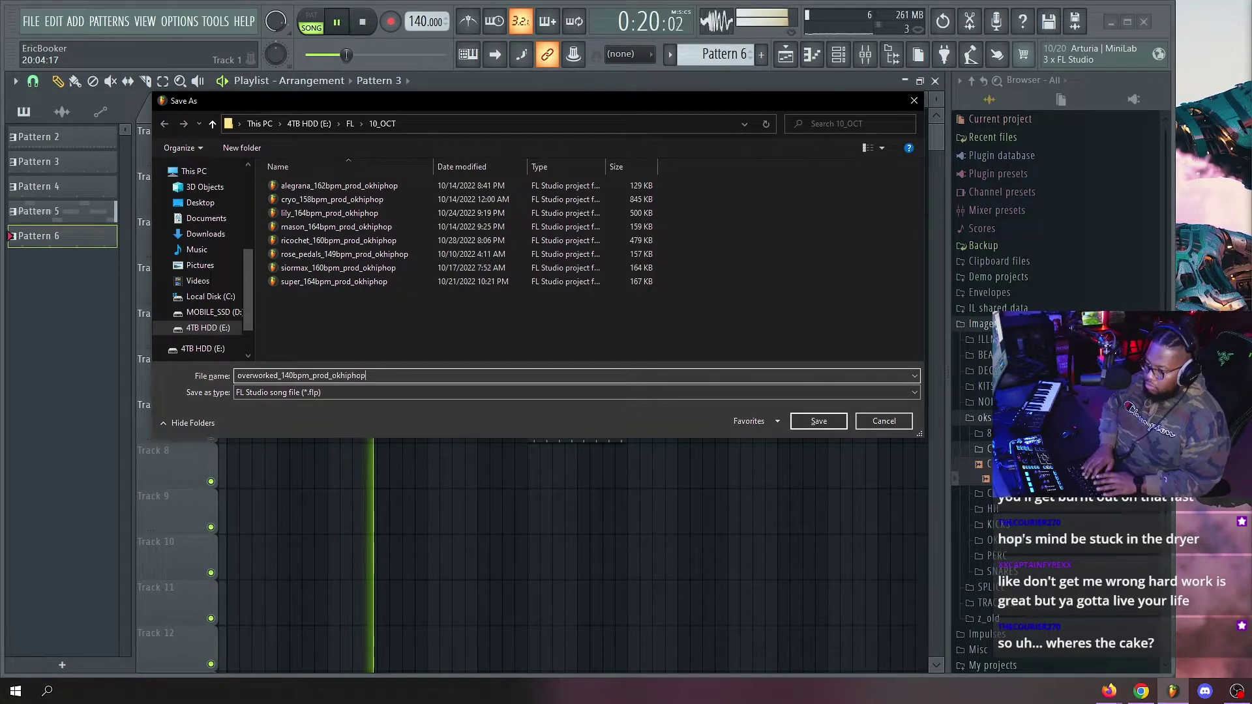
pyautogui.press('Return')
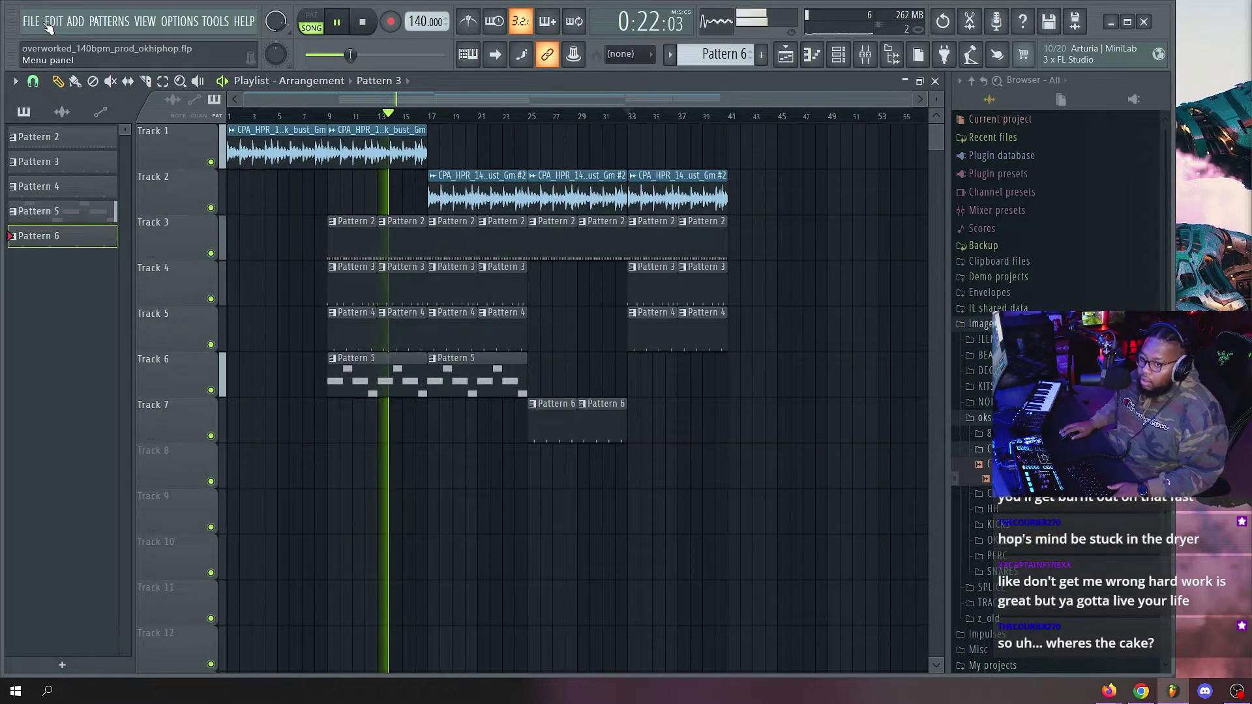
pyautogui.click(47, 26)
pyautogui.click(37, 42)
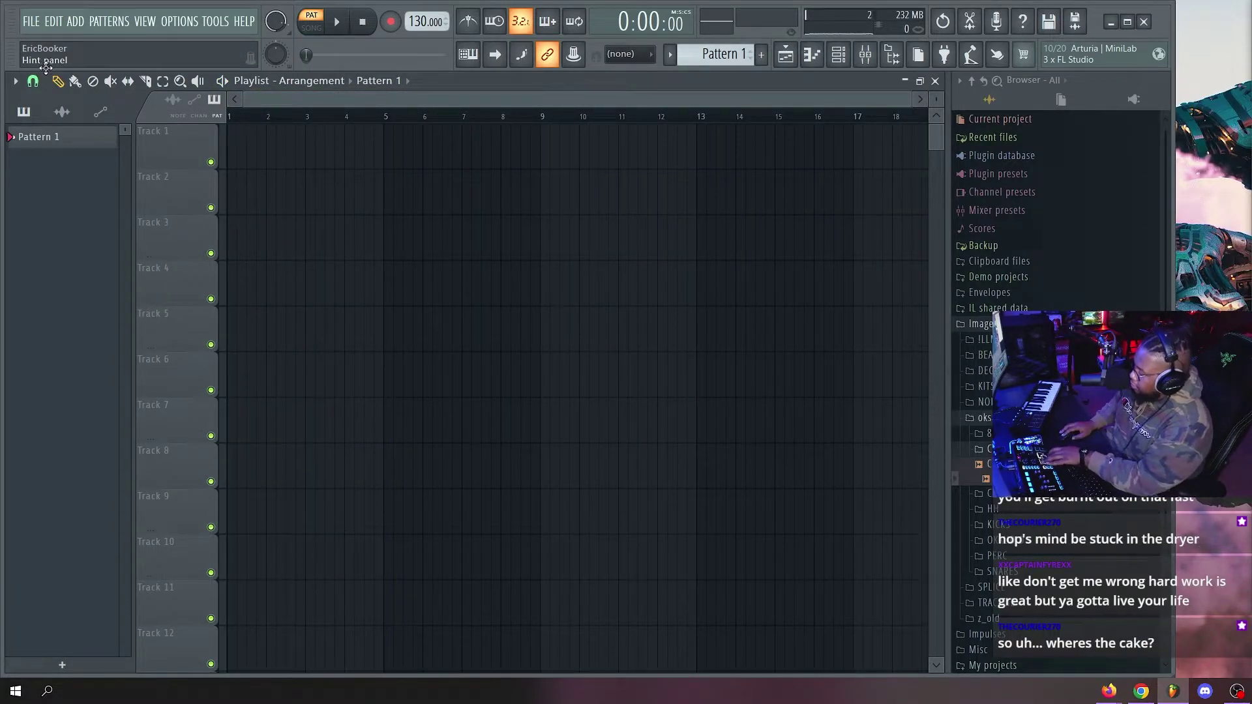
# Collapse the oksauce_kit folder in the browser and expand TRACKLIB with its z_old subfolder.
pyautogui.click(1018, 449)
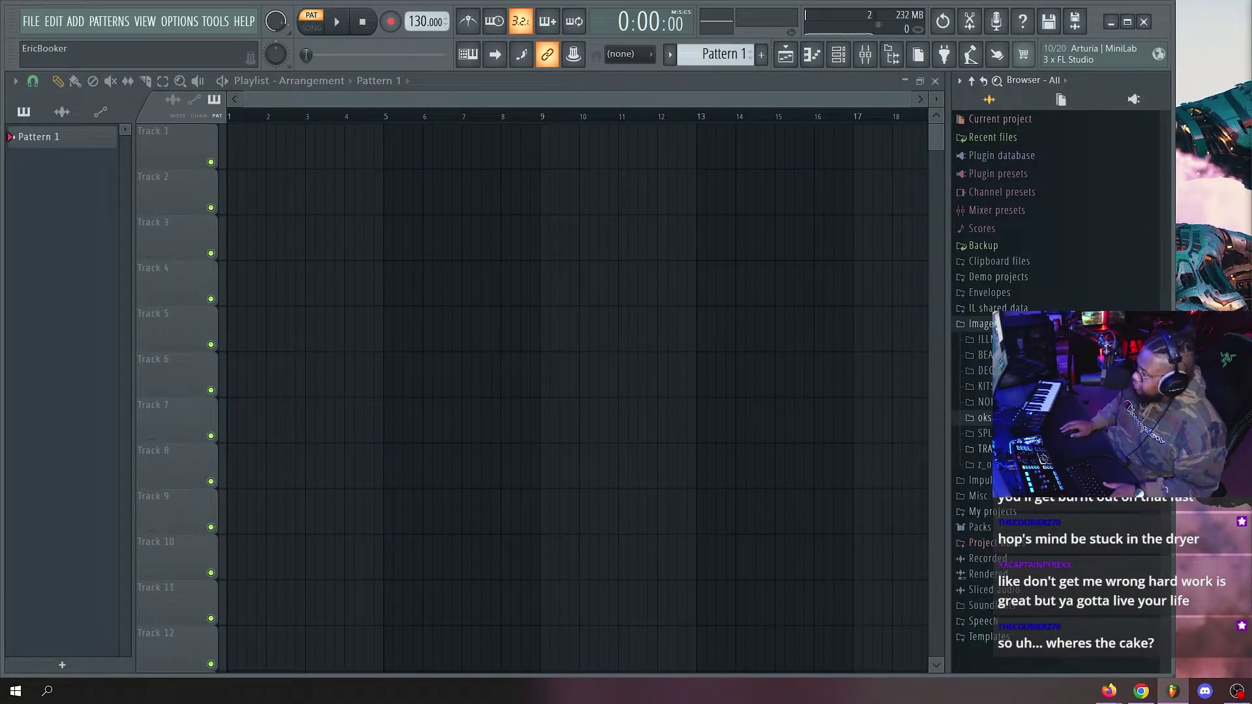
pyautogui.click(1018, 449)
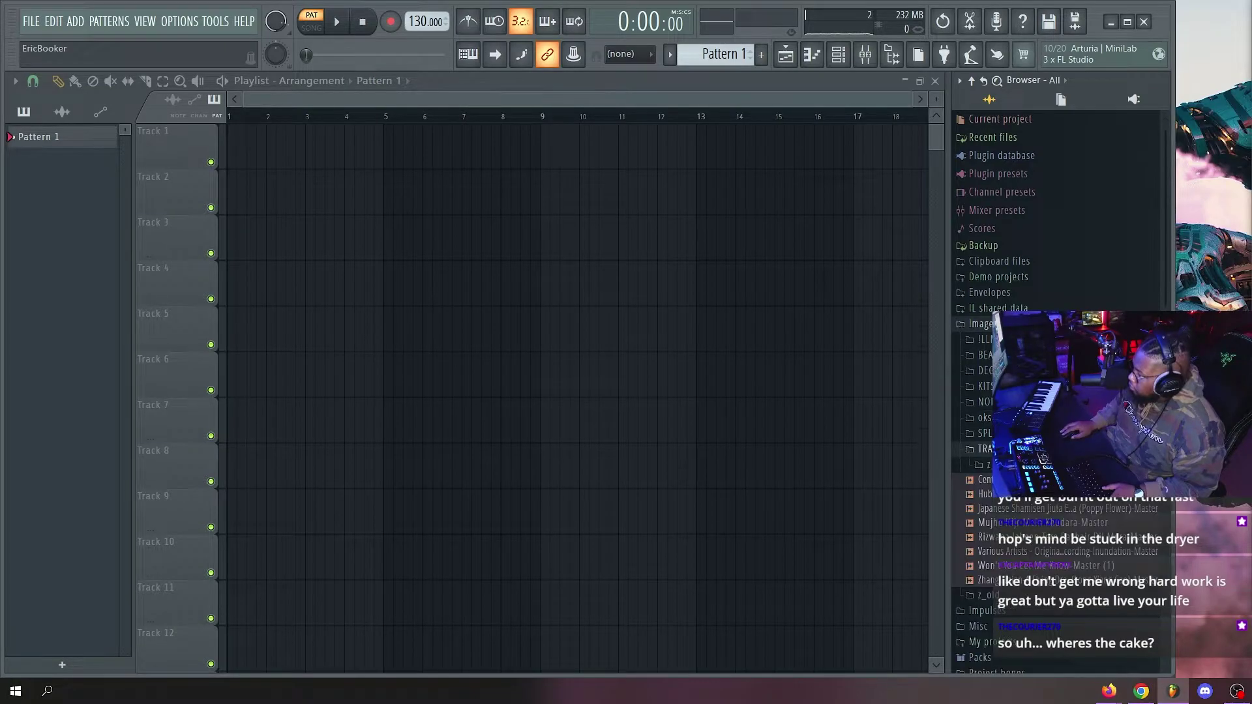
pyautogui.click(1017, 363)
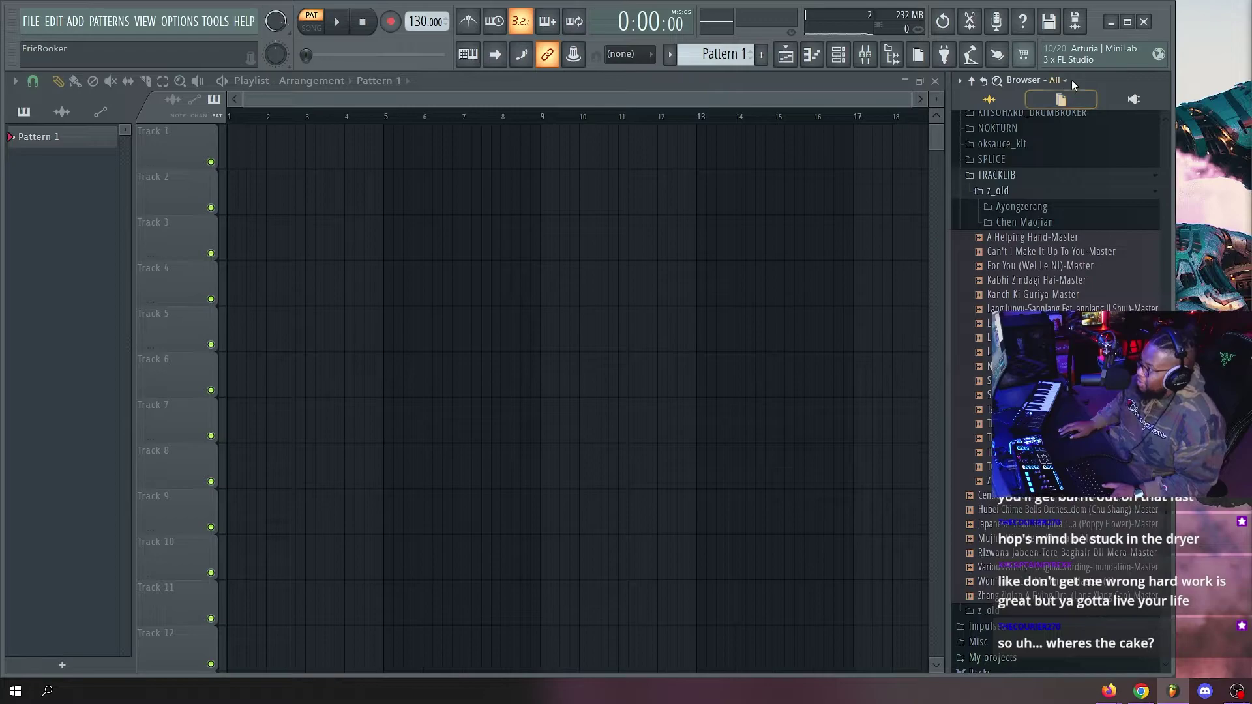
# Undock and enlarge the browser to look through the z_old samples, and dock it again.
pyautogui.moveTo(1071, 79); pyautogui.dragTo(487, 124)
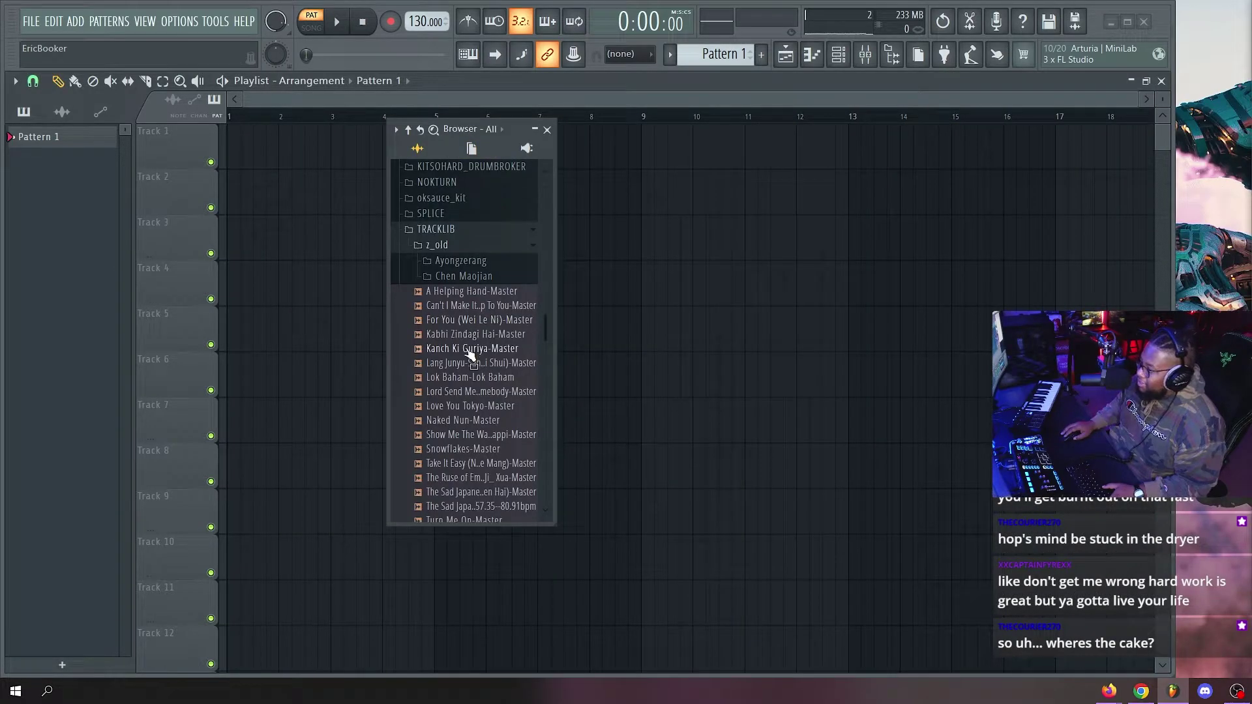
pyautogui.scroll(-2, 470, 356)
pyautogui.moveTo(555, 302); pyautogui.dragTo(612, 302)
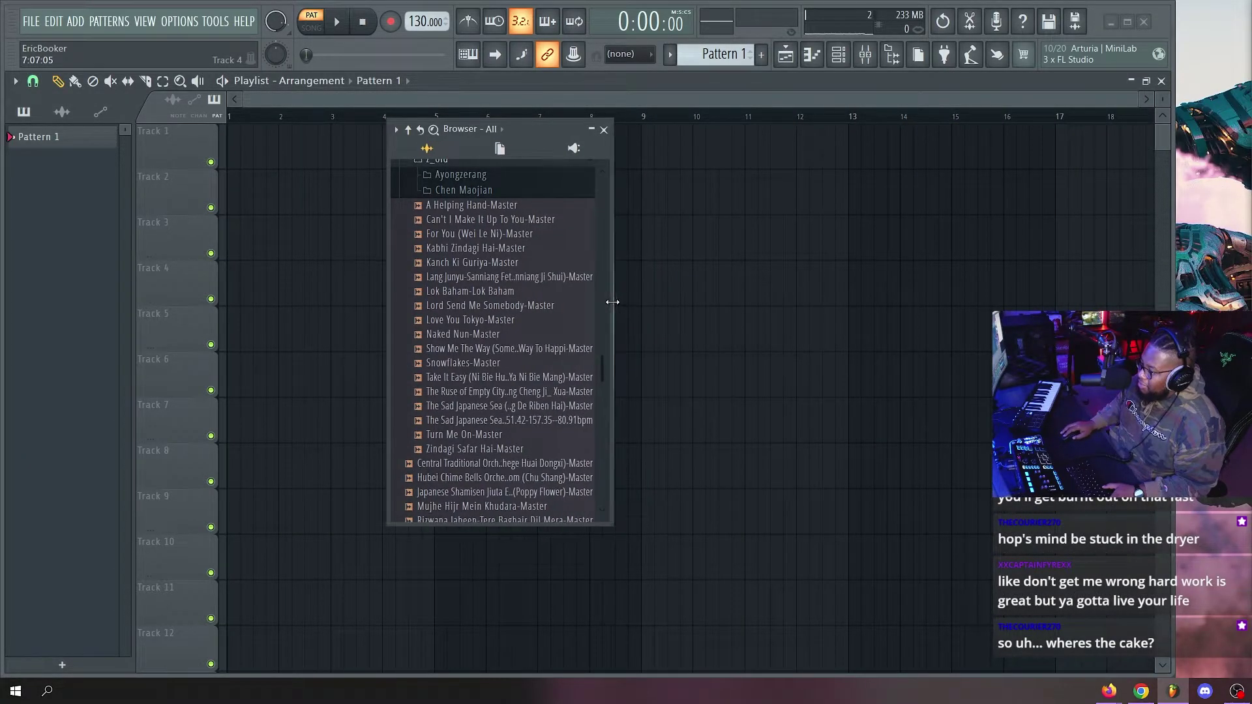
pyautogui.moveTo(623, 525); pyautogui.dragTo(641, 619)
pyautogui.scroll(3, 492, 352)
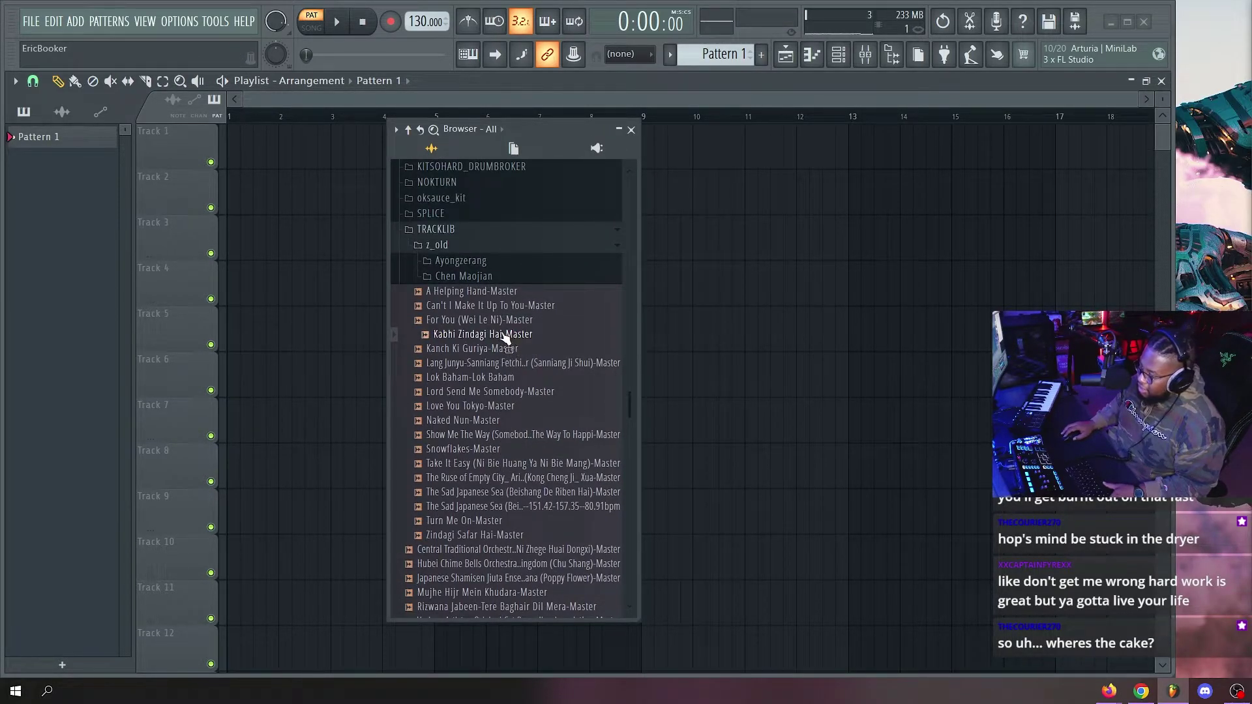
pyautogui.scroll(-2, 525, 329)
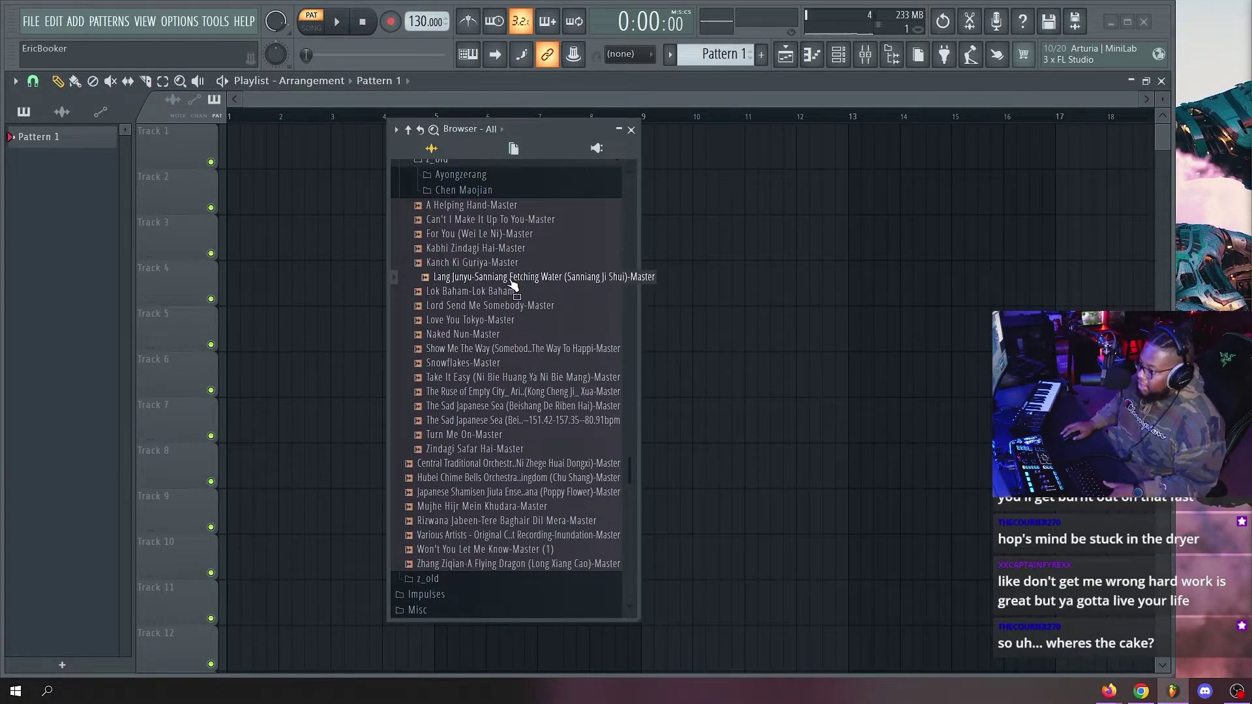
pyautogui.moveTo(576, 132); pyautogui.dragTo(1169, 180)
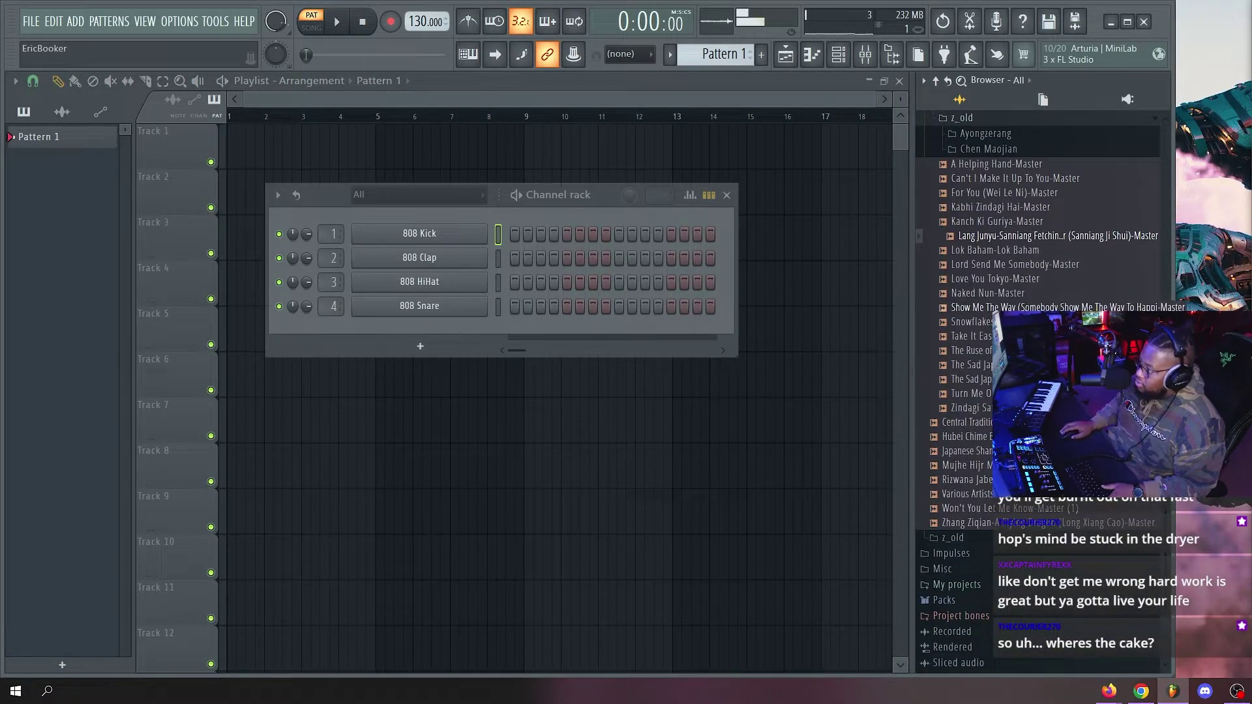
# Place the Lang Junyu-Sanniang Fetching Water (Sanniang Ji Shui)-Master sample on Track 1 at bar 1.
pyautogui.scroll(-1, 1027, 306)
pyautogui.moveTo(627, 200); pyautogui.dragTo(609, 307)
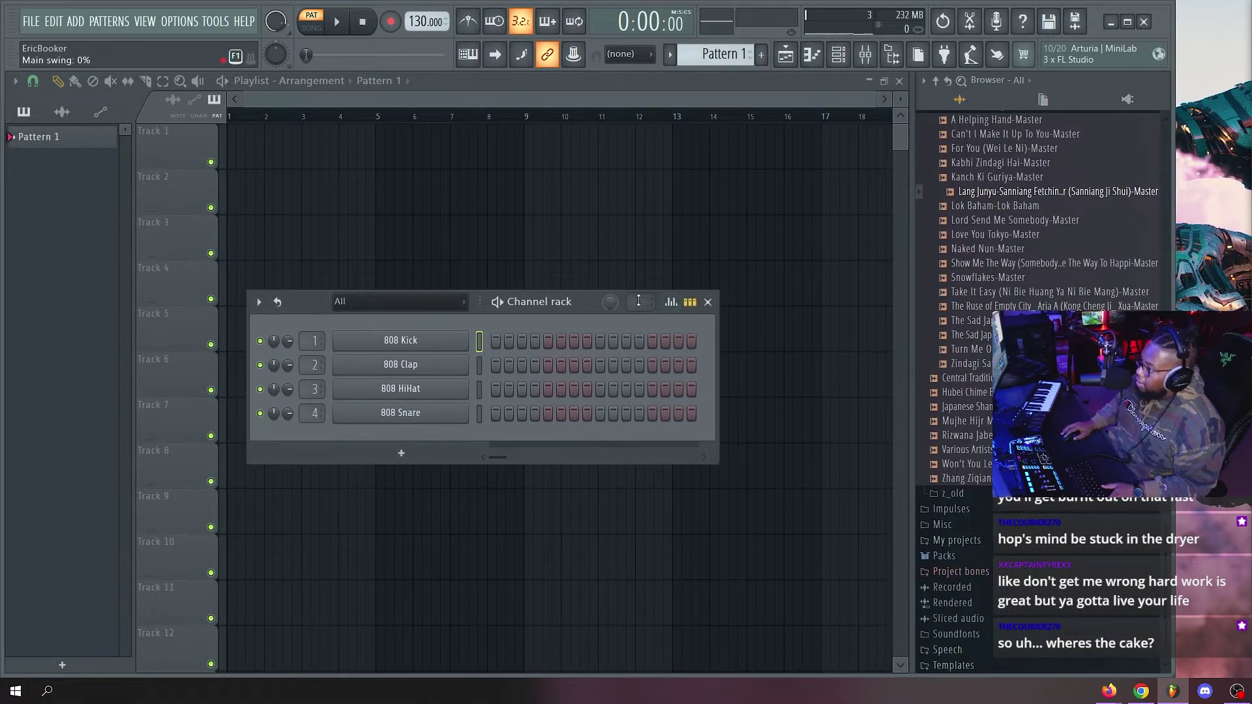
pyautogui.moveTo(1040, 194); pyautogui.dragTo(242, 141)
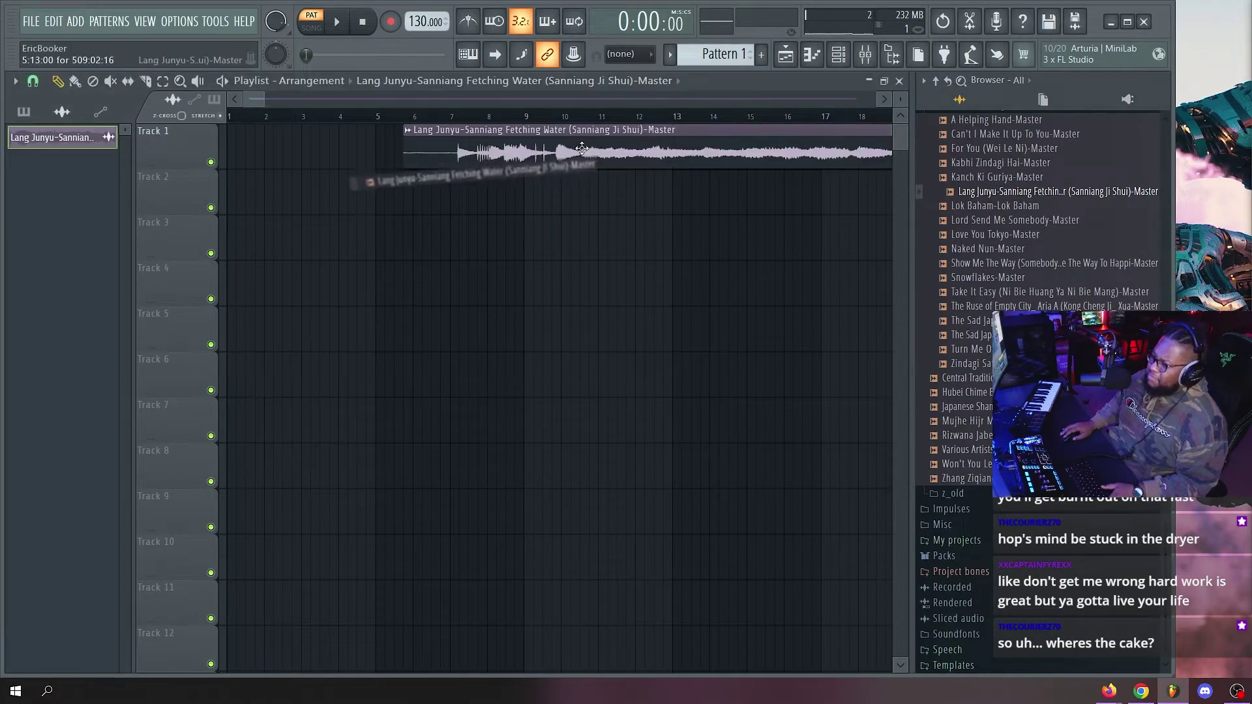
# Play the song from about bar 8 and open the channel settings of the Track 1 audio clip.
pyautogui.click(488, 115)
pyautogui.press('space')
pyautogui.doubleClick(492, 155)
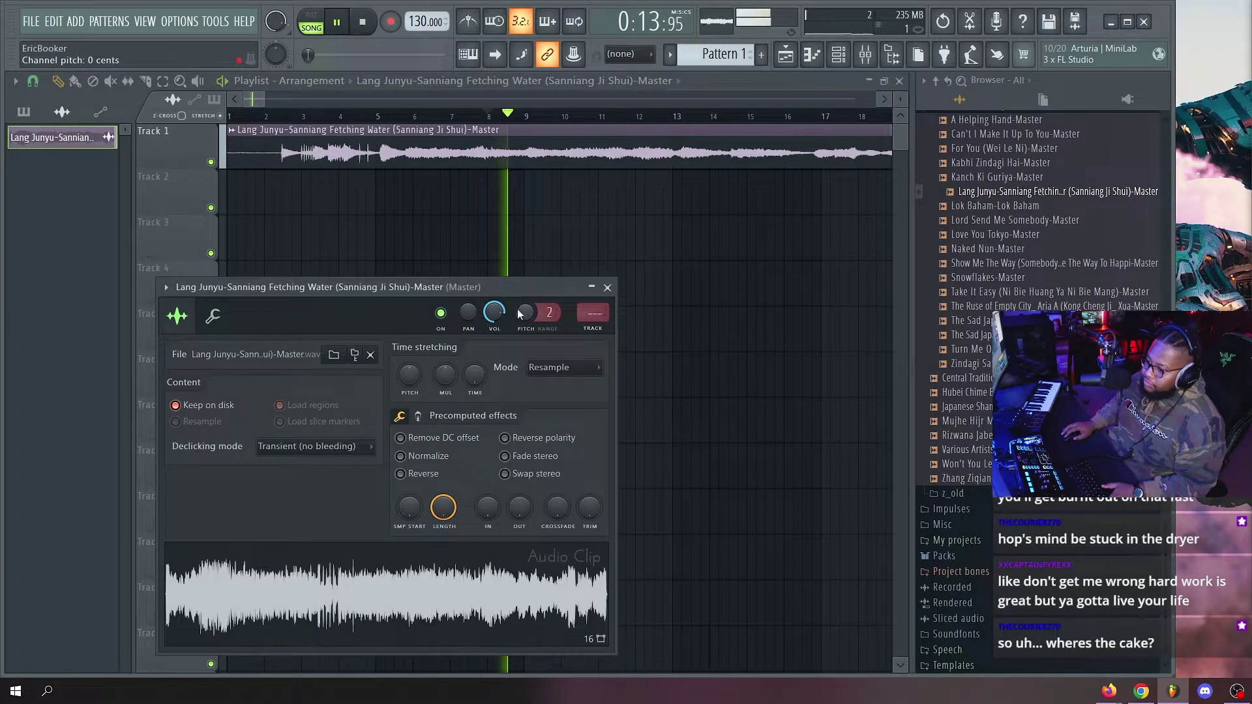
pyautogui.scroll(-3, 584, 128)
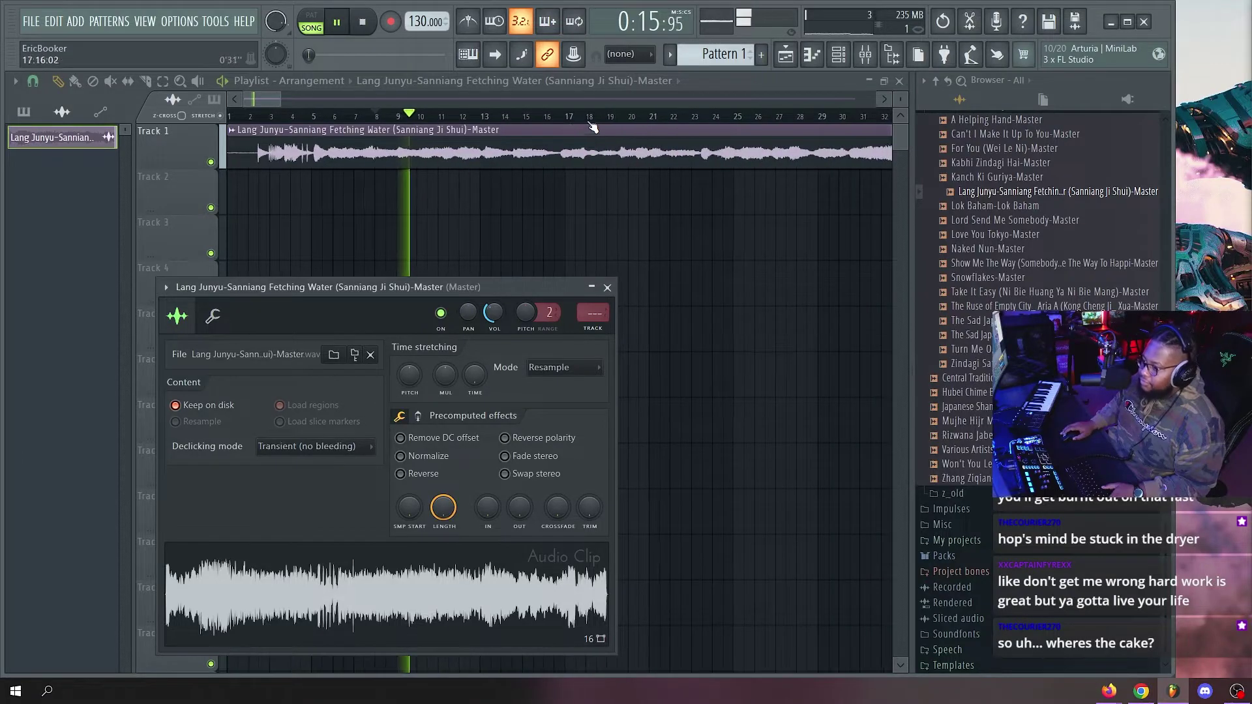
# Swap the Track 1 sample for Lok Baham-Lok Baham and play the song from about bar 17.
pyautogui.click(746, 84)
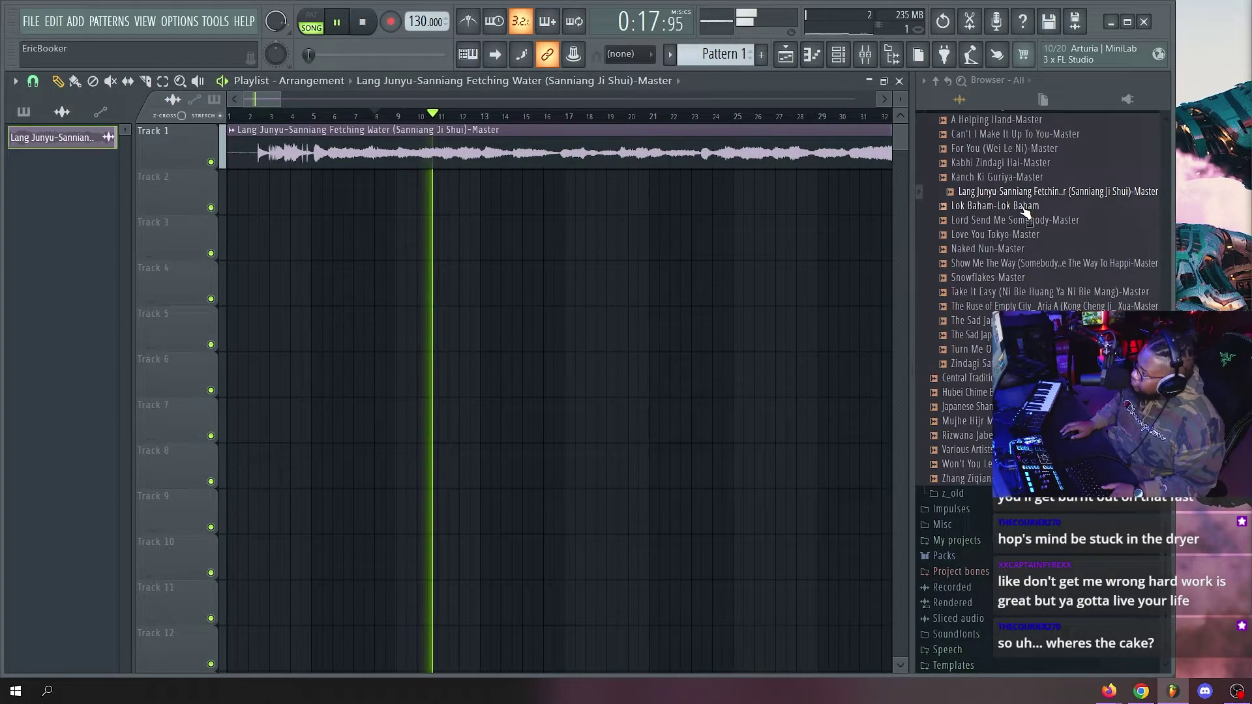
pyautogui.scroll(2, 1023, 246)
pyautogui.press('space')
pyautogui.click(1025, 293)
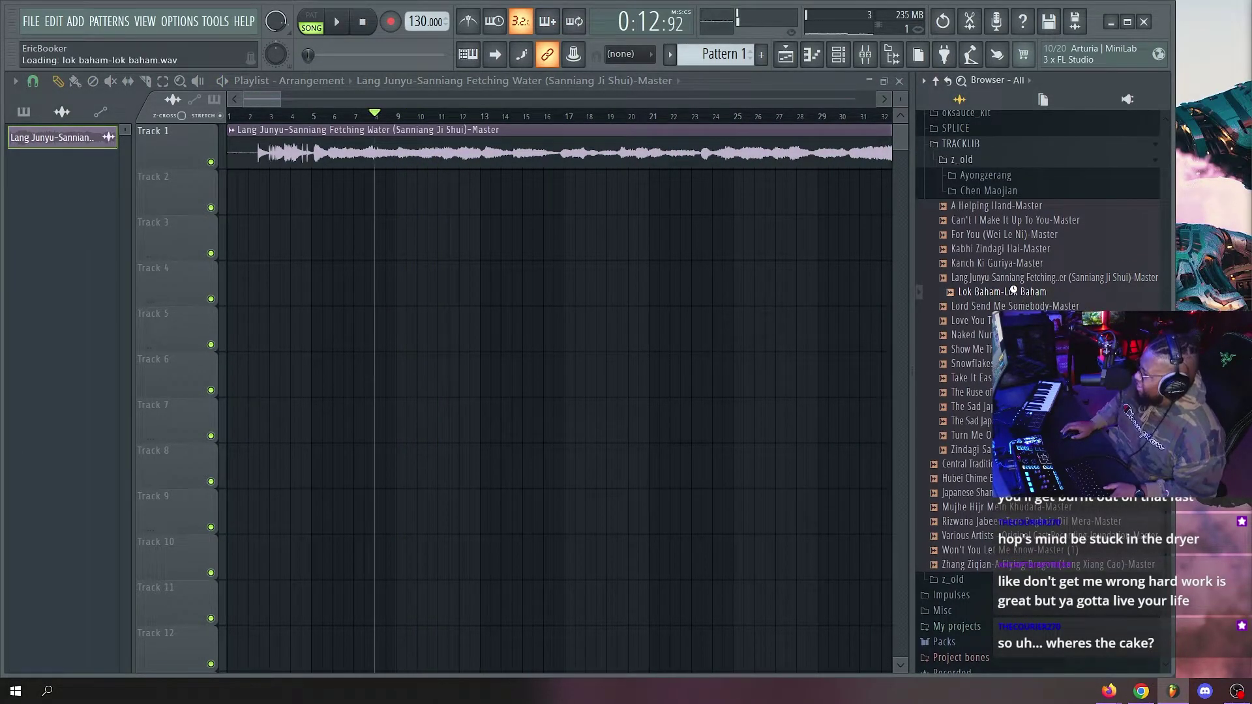
pyautogui.click(557, 115)
pyautogui.press('space')
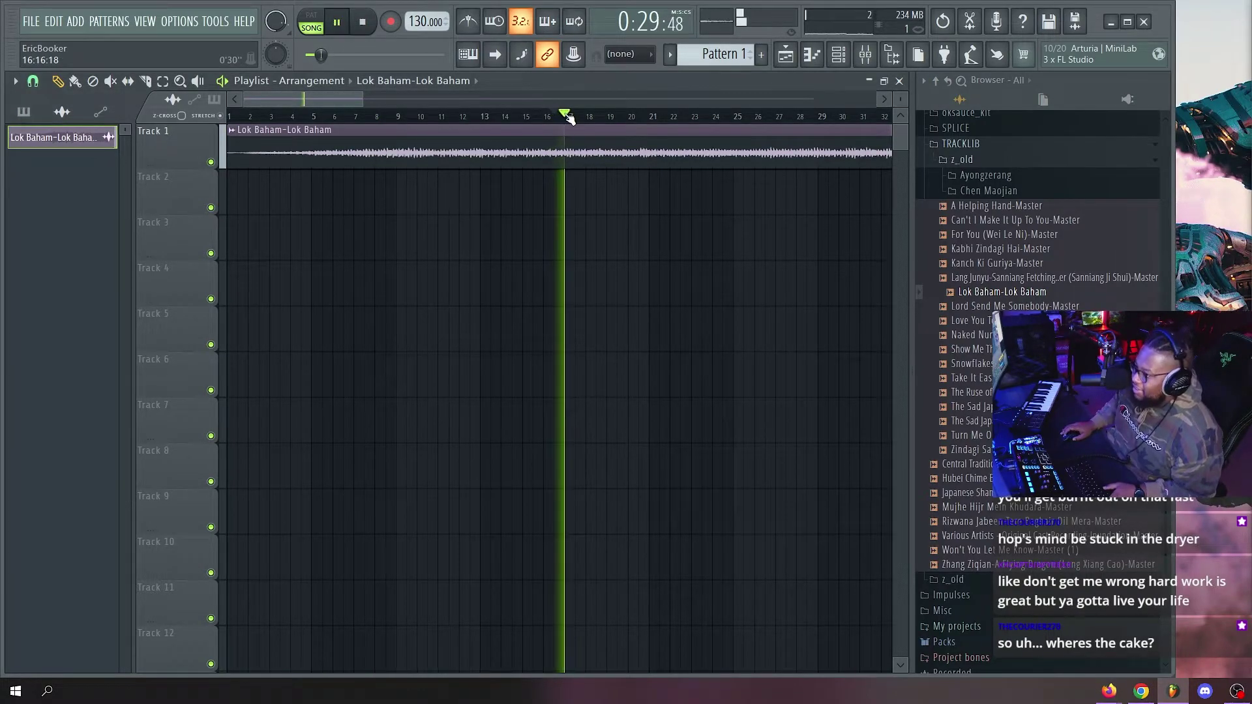
pyautogui.scroll(-1, 569, 119)
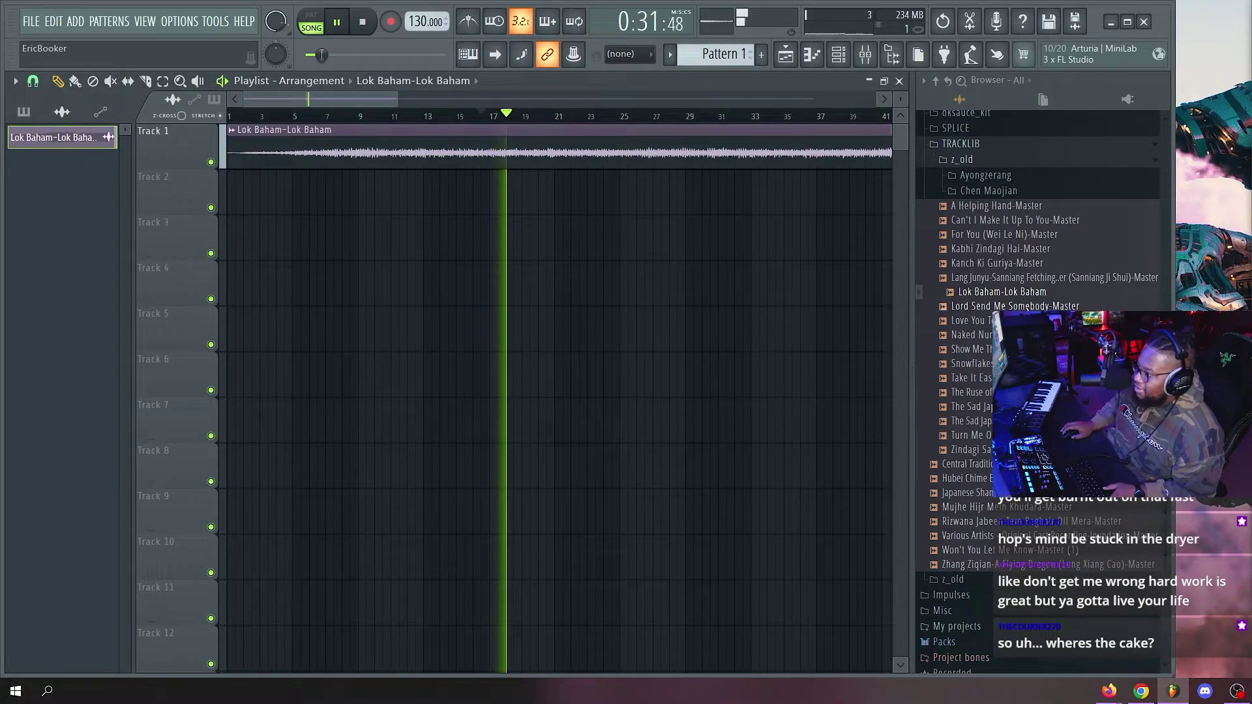
pyautogui.press('space')
# Replace the Track 1 sample with Lord Send Me Somebody-Master and audition it between about bars 16 and 22.
pyautogui.click(970, 306)
pyautogui.press('space')
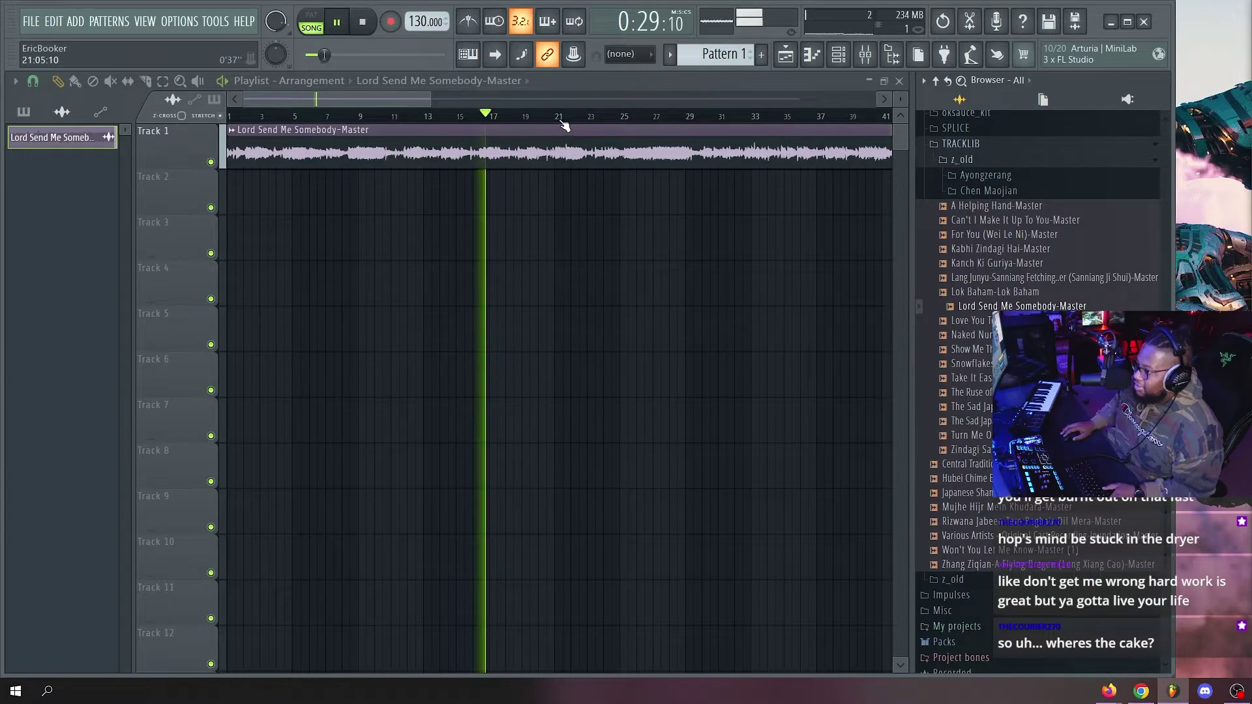
pyautogui.scroll(1, 548, 121)
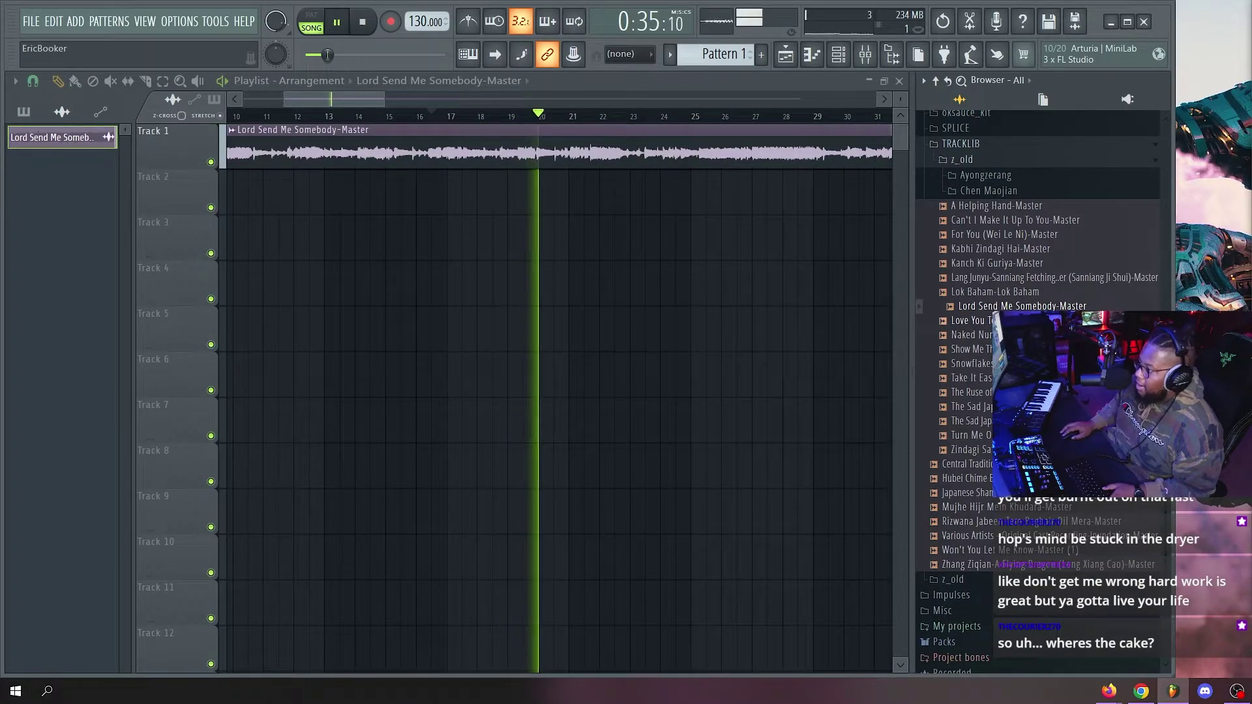
pyautogui.scroll(-2, 816, 245)
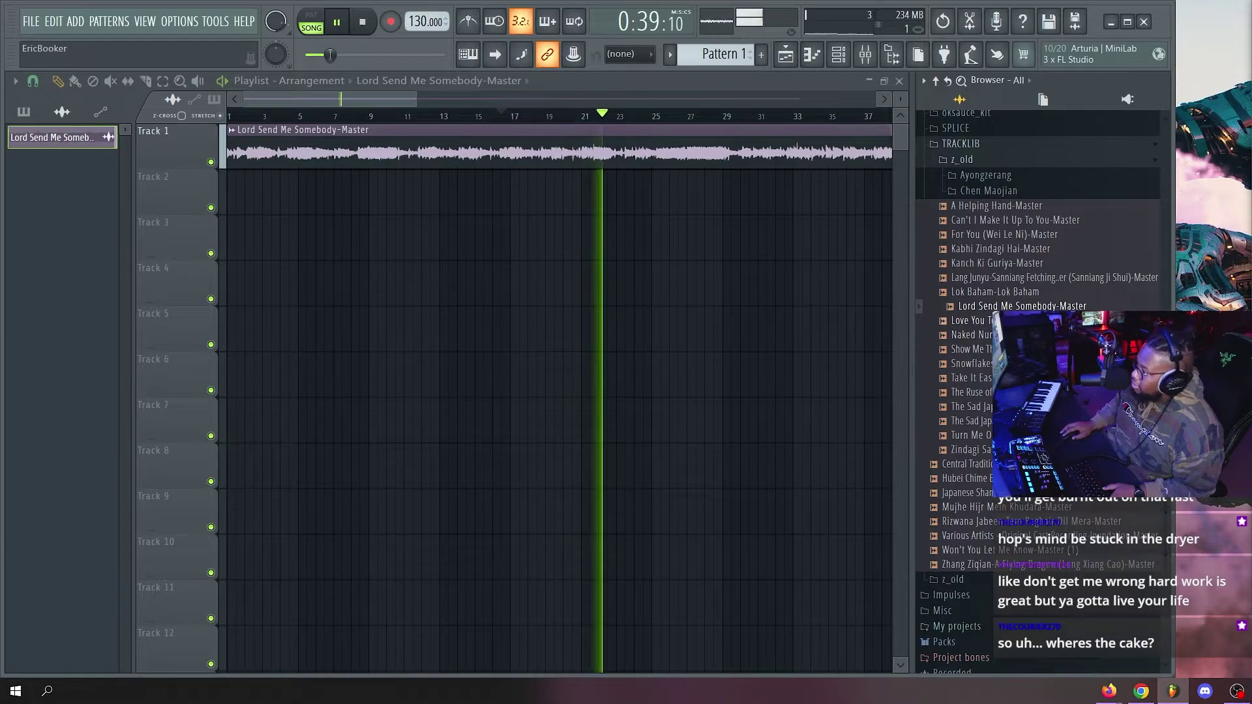
pyautogui.click(499, 116)
pyautogui.click(584, 117)
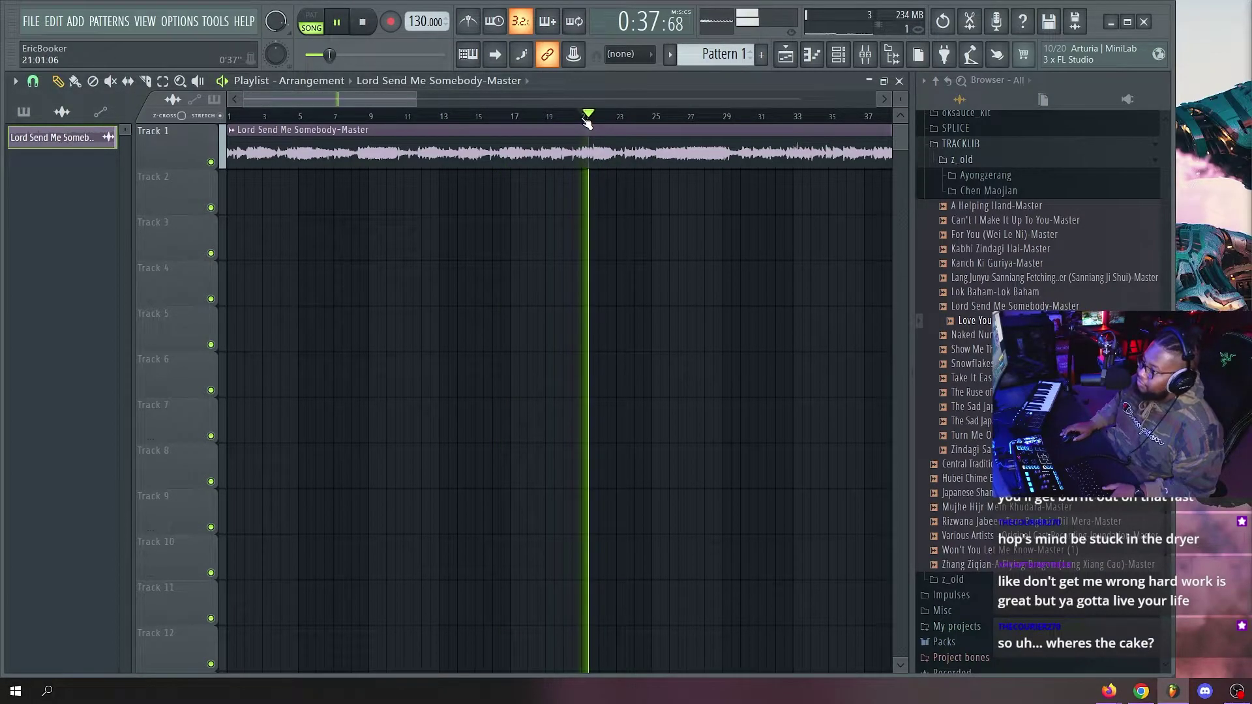
# Slice the Track 1 clip at about bar 22, delete the part before the cut and move the remainder to bar 1.
pyautogui.scroll(3, 587, 118)
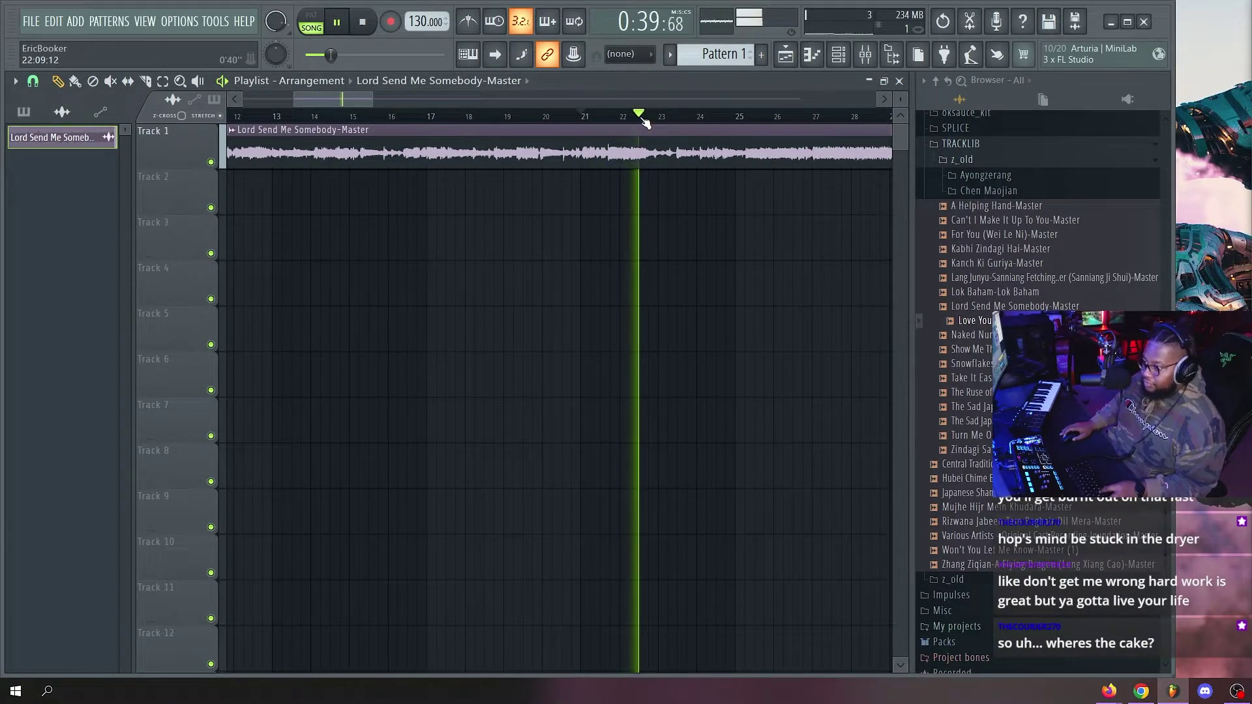
pyautogui.scroll(2, 616, 121)
pyautogui.click(616, 118)
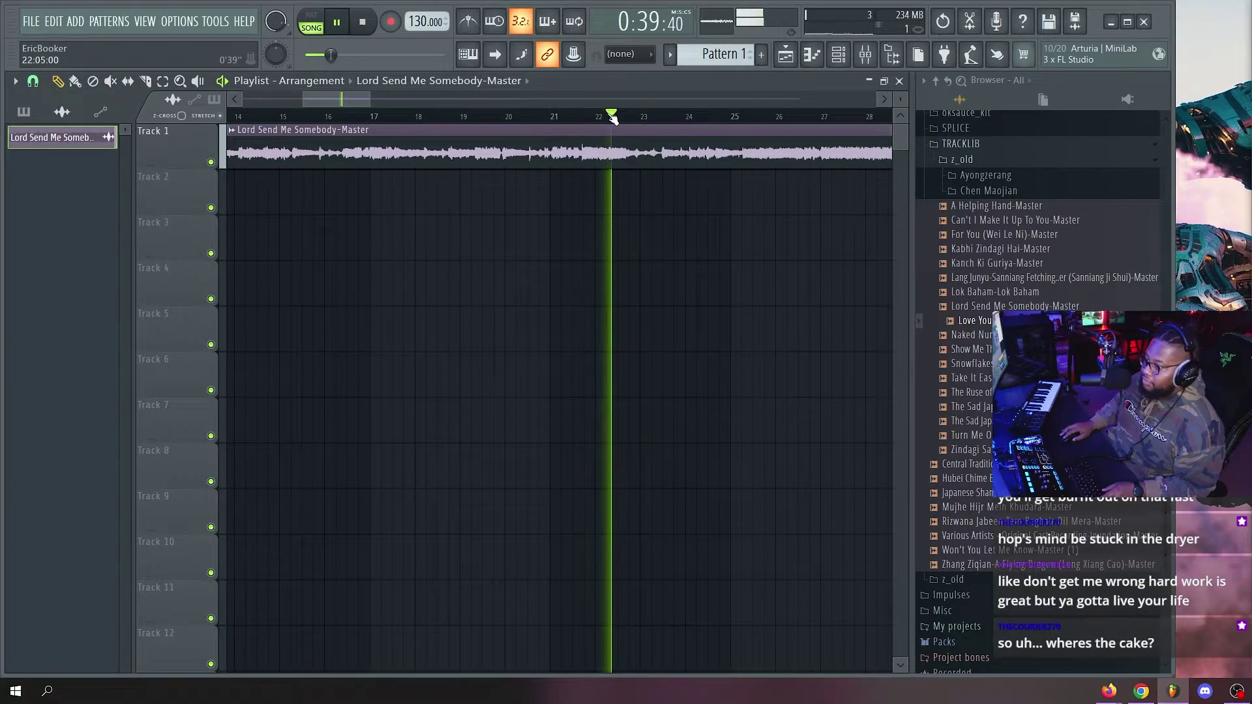
pyautogui.scroll(3, 600, 124)
pyautogui.click(585, 132)
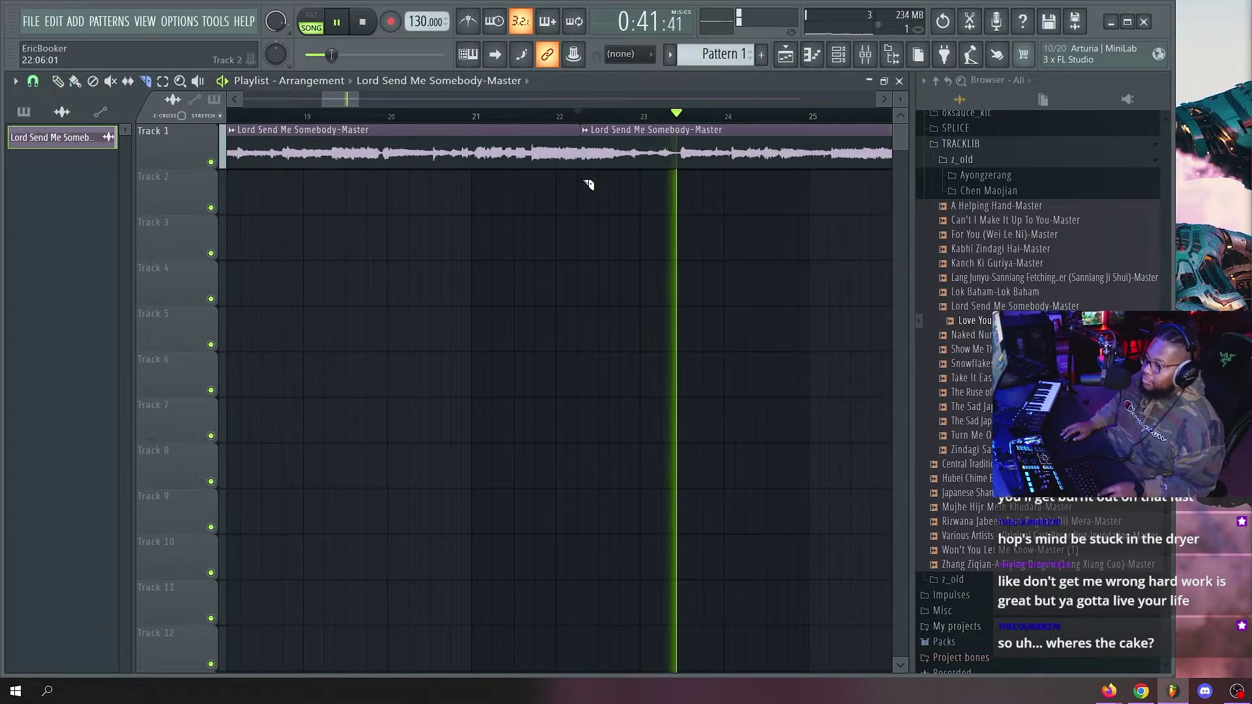
pyautogui.press('space')
pyautogui.press('space')
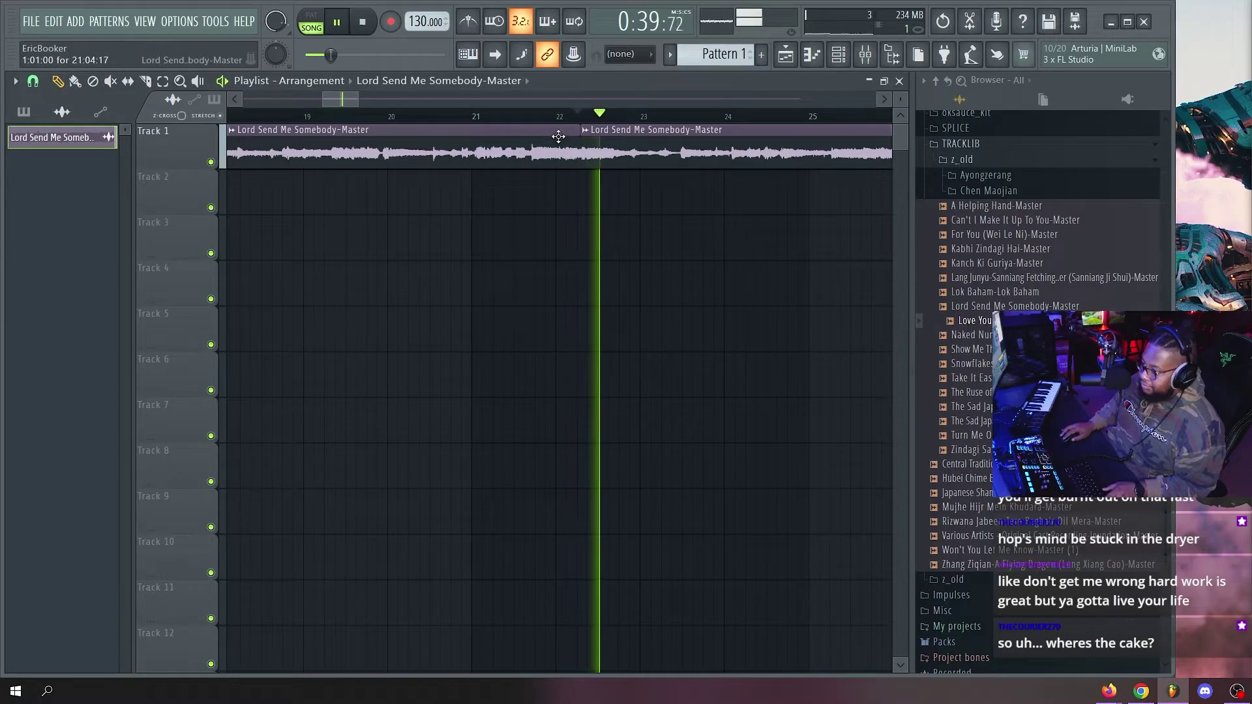
pyautogui.rightClick(570, 152)
pyautogui.scroll(-5, 584, 122)
pyautogui.press('space')
pyautogui.moveTo(636, 147); pyautogui.dragTo(297, 129)
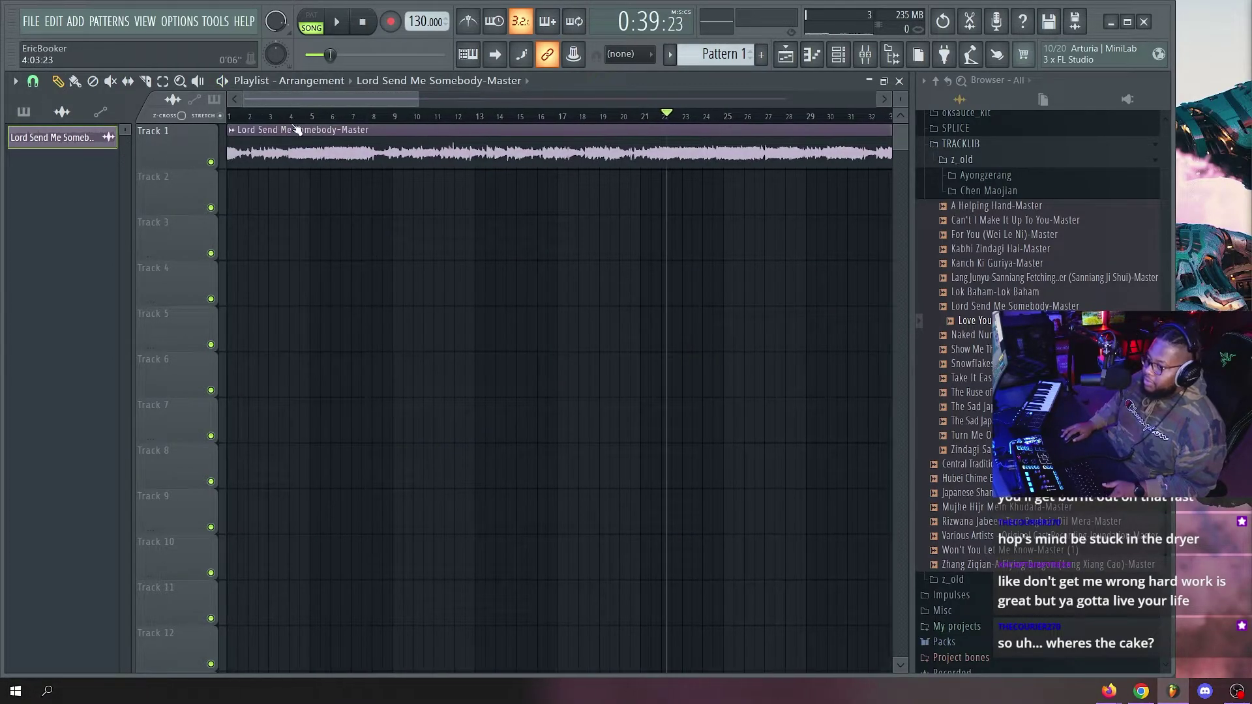
# Slice the Track 1 clip at about bar 3:07, delete everything after the cut and play the short section.
pyautogui.scroll(5, 302, 105)
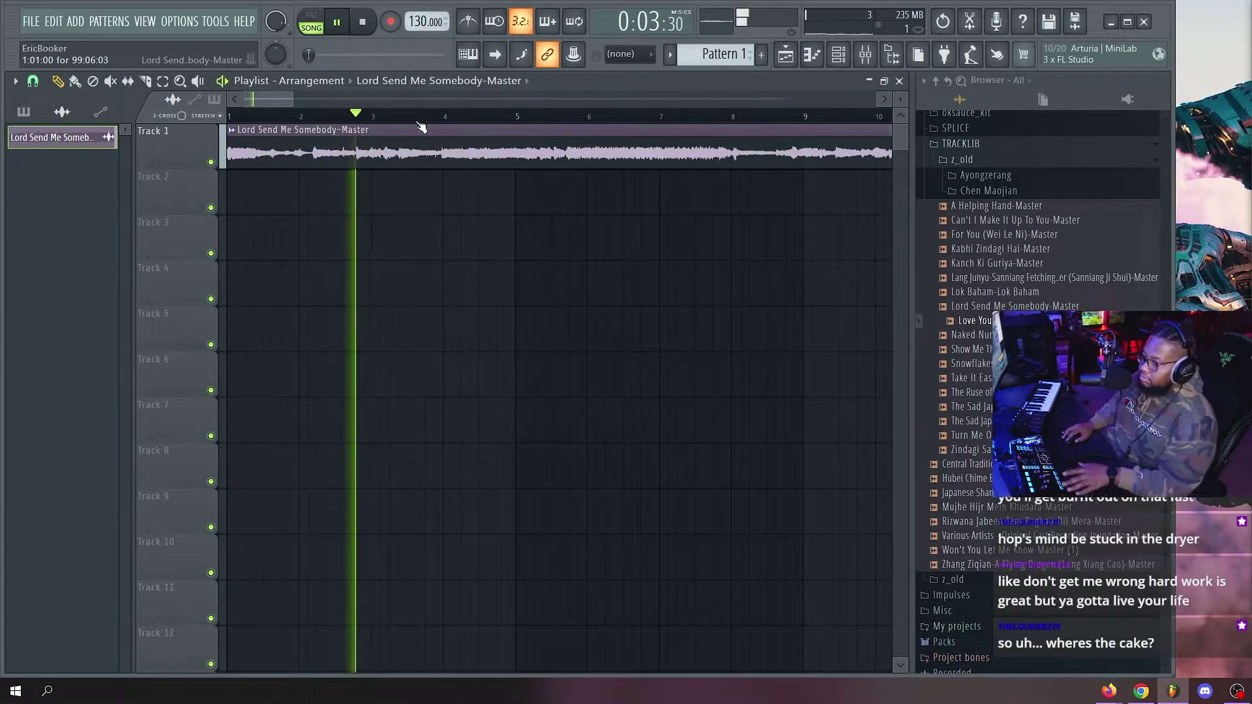
pyautogui.press('space')
pyautogui.press('c')
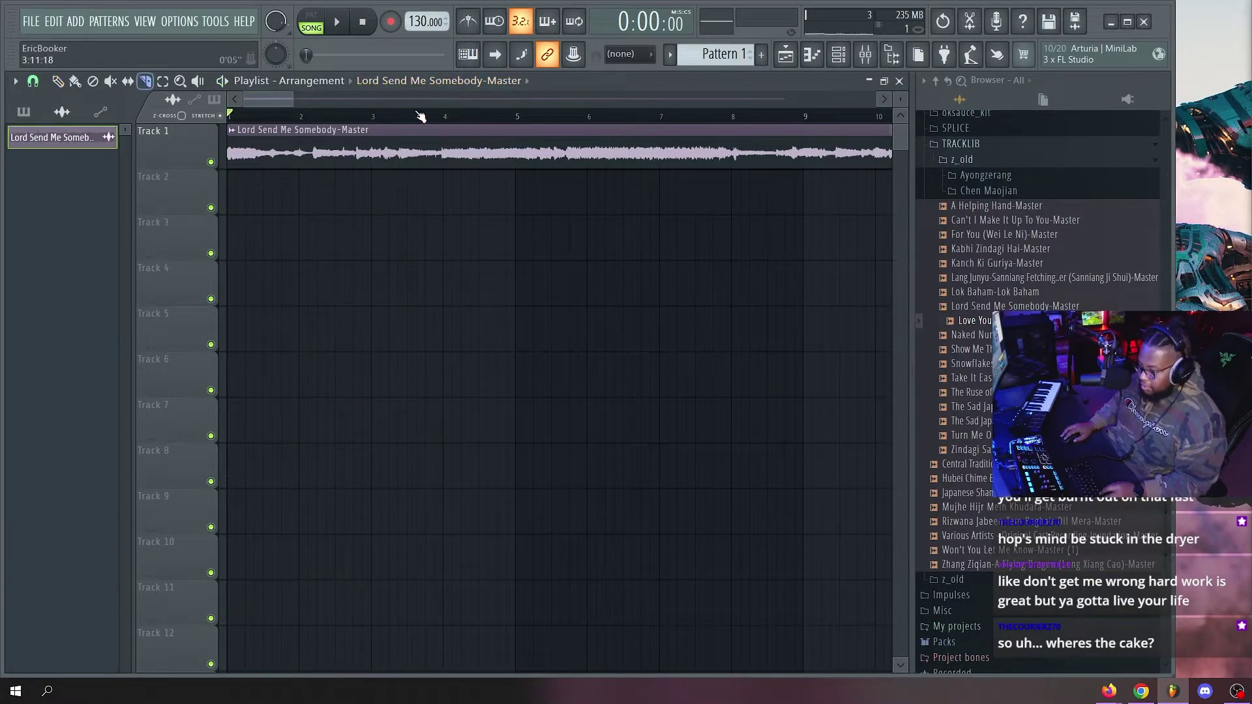
pyautogui.scroll(2, 319, 115)
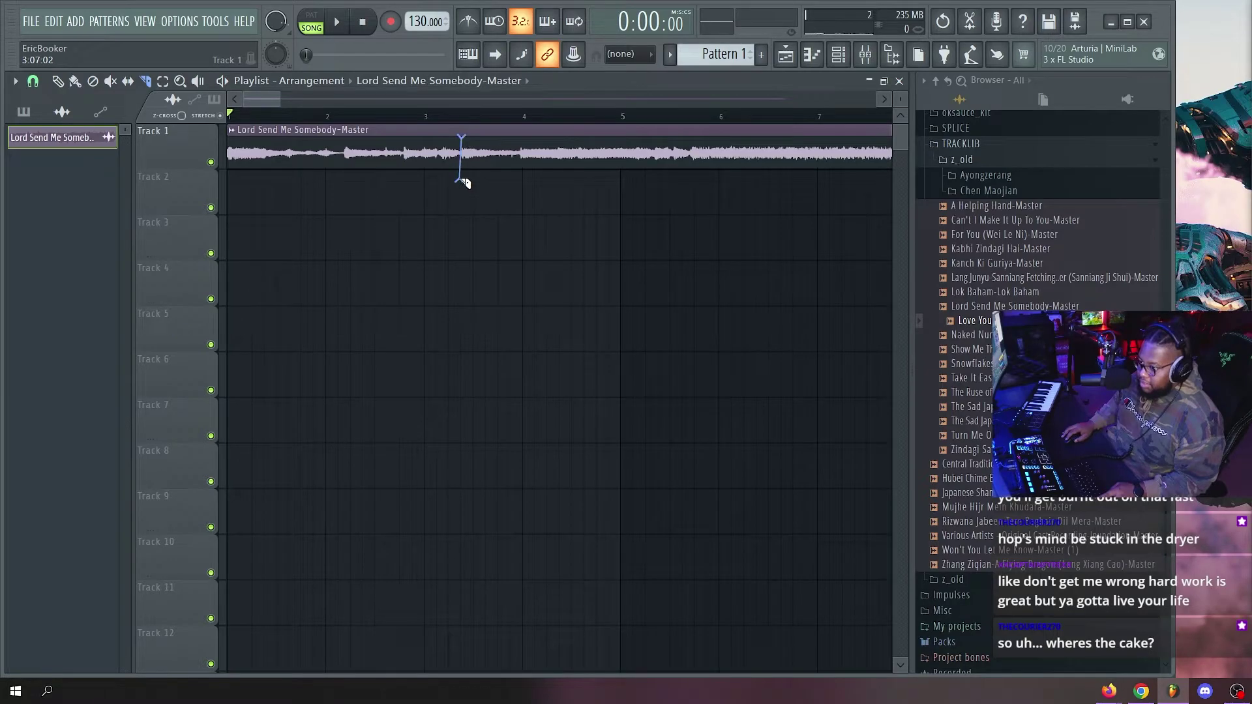
pyautogui.rightClick(516, 153)
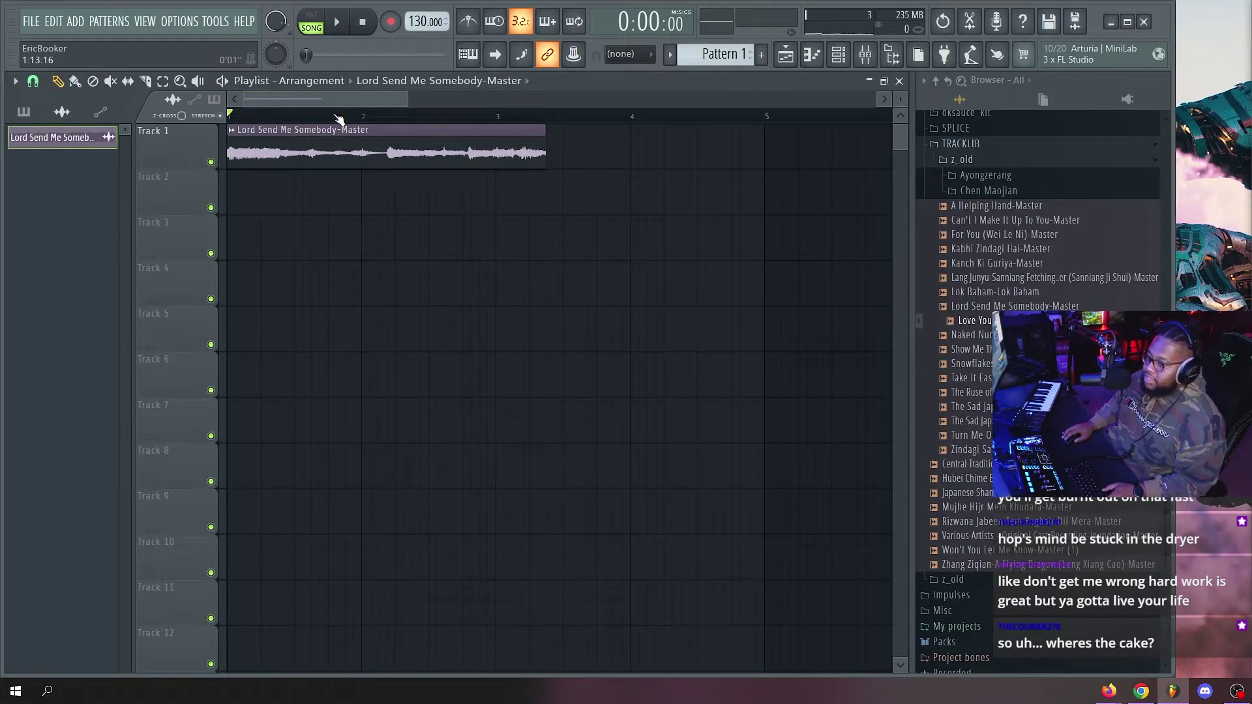
pyautogui.scroll(-1, 347, 125)
pyautogui.press('space')
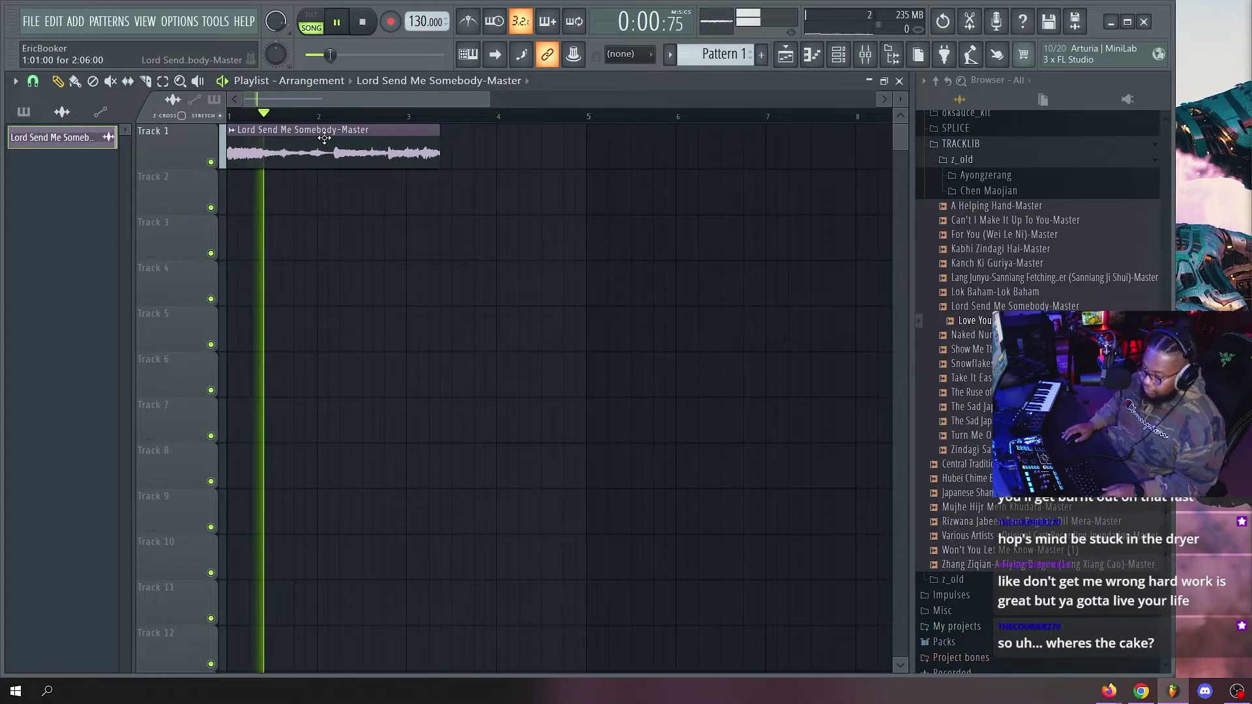
# Stretch the sliced clip to exactly 3 bars and play it back from bar 1.
pyautogui.press('space')
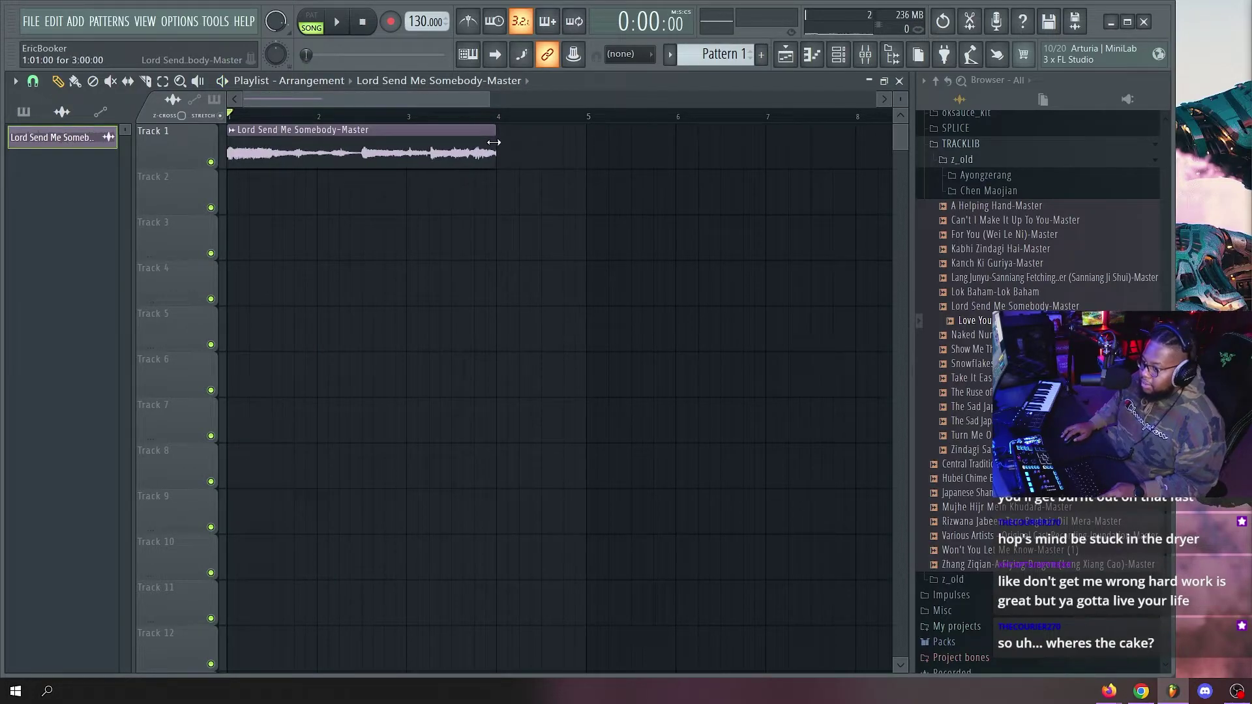
pyautogui.press('space')
pyautogui.press('space')
pyautogui.press('space')
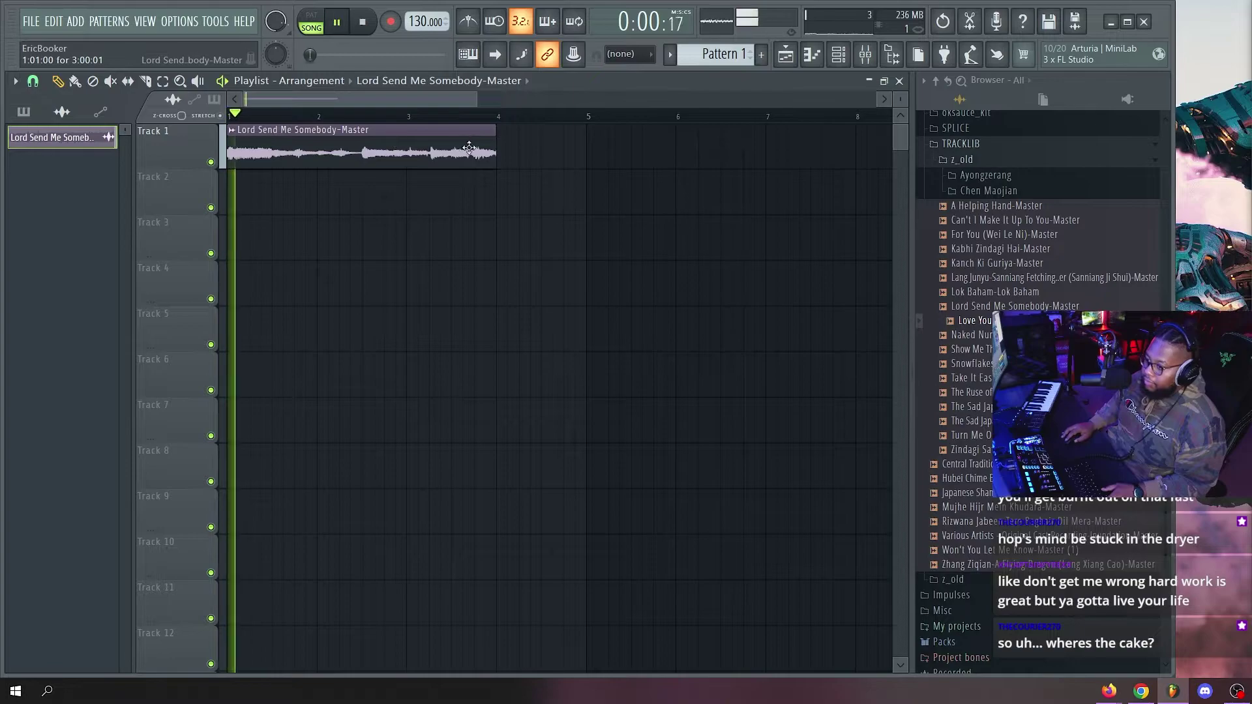
# Set the audio clip's time-stretching mode to Stretch and close its channel settings.
pyautogui.doubleClick(469, 148)
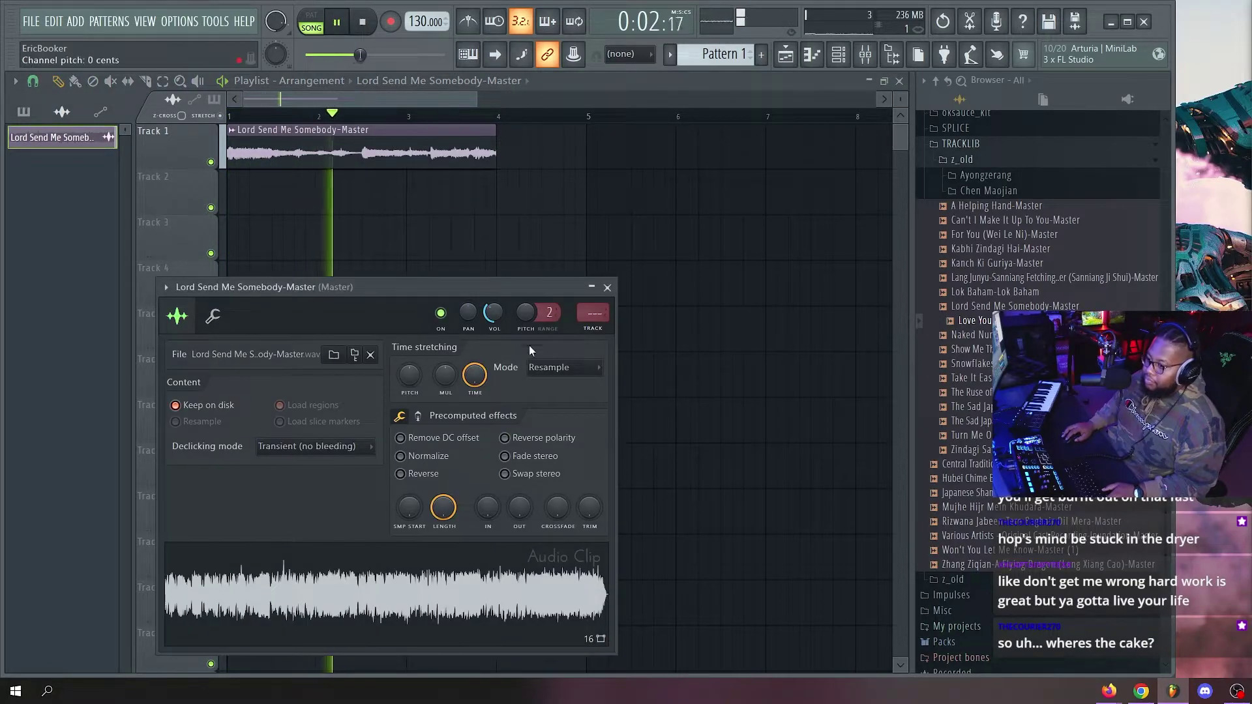
pyautogui.click(562, 367)
pyautogui.click(555, 411)
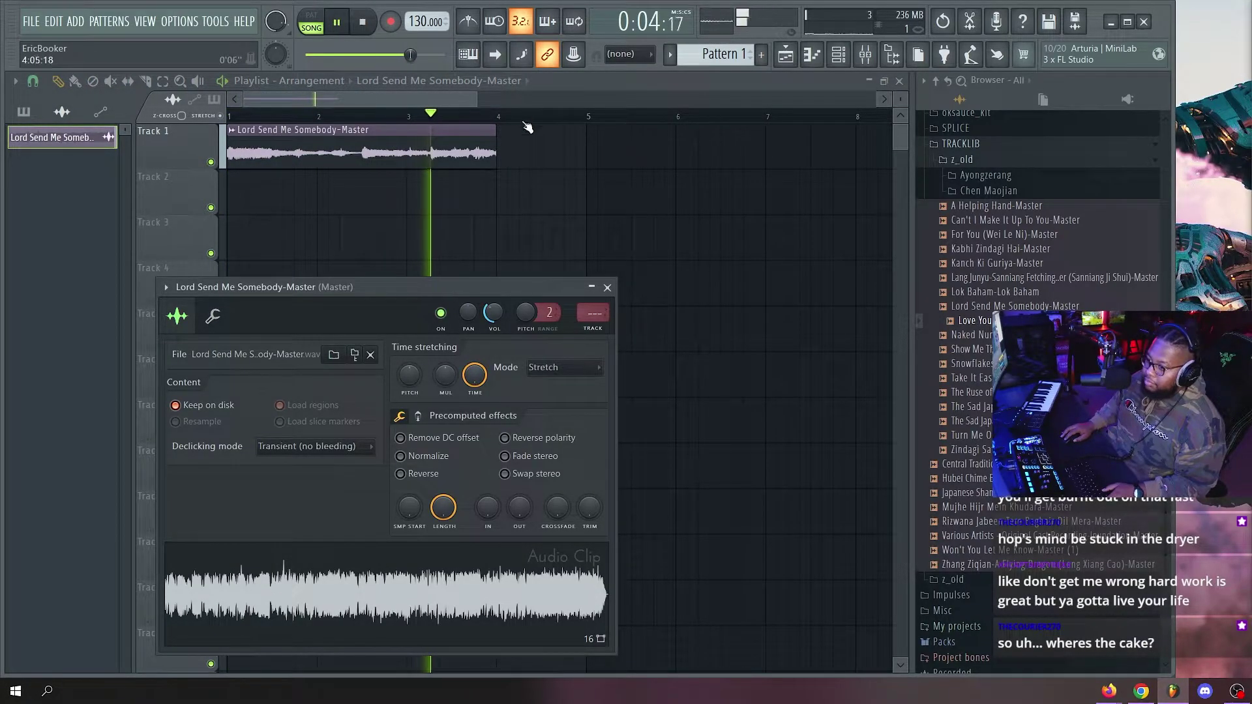
pyautogui.press('Escape')
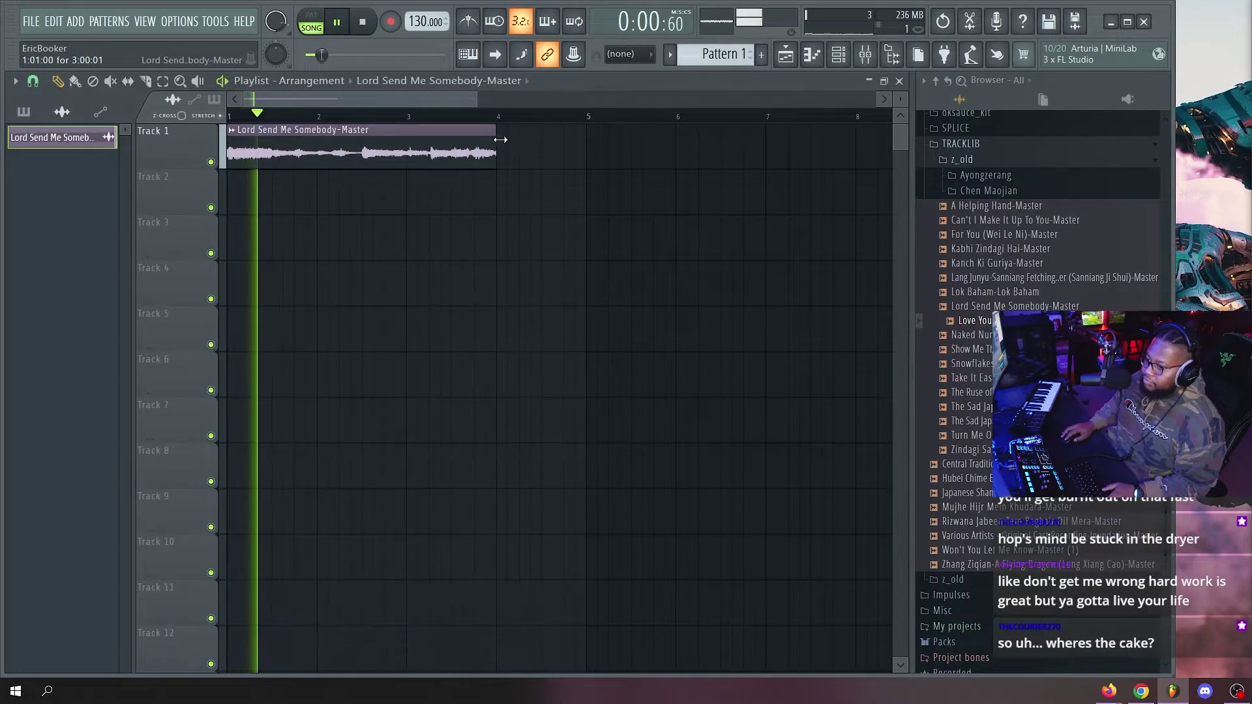
# Stretch the Track 1 clip to 4 bars, play it back and check its channel settings.
pyautogui.moveTo(492, 140); pyautogui.dragTo(585, 140)
pyautogui.press('space')
pyautogui.doubleClick(371, 140)
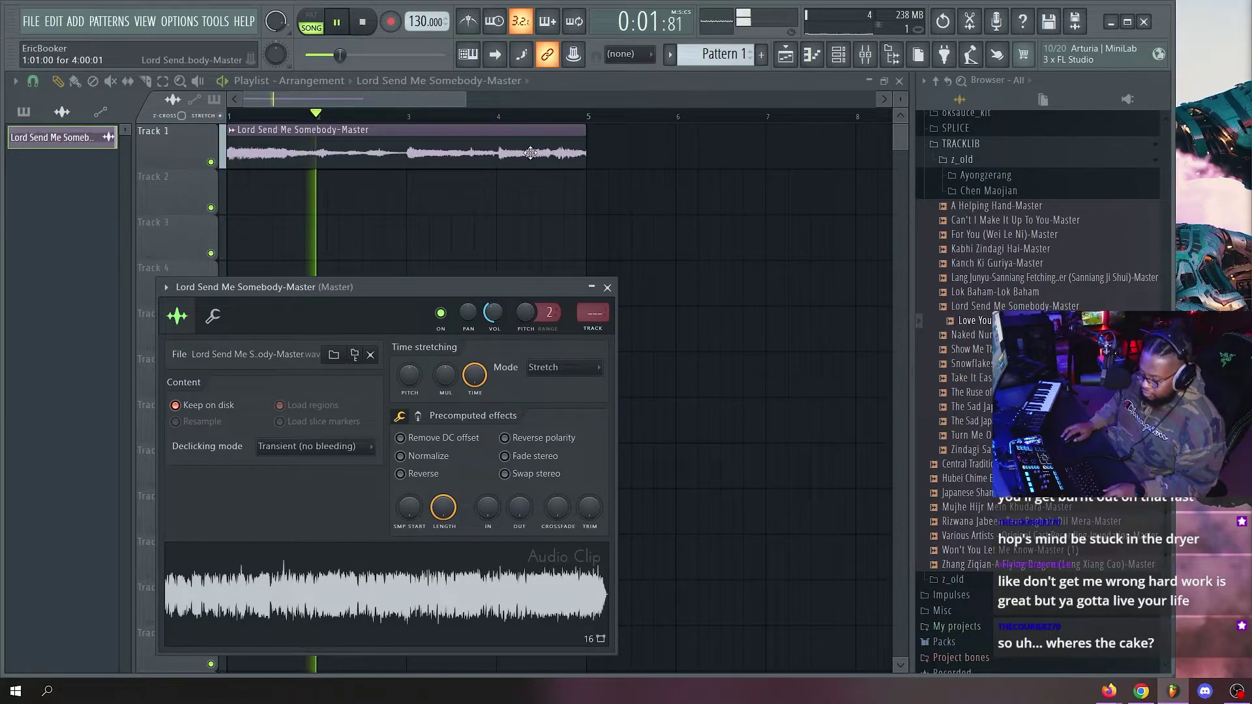
pyautogui.press('Escape')
# Slip the audio inside the Track 1 clip about one bar later and play it back.
pyautogui.press('s')
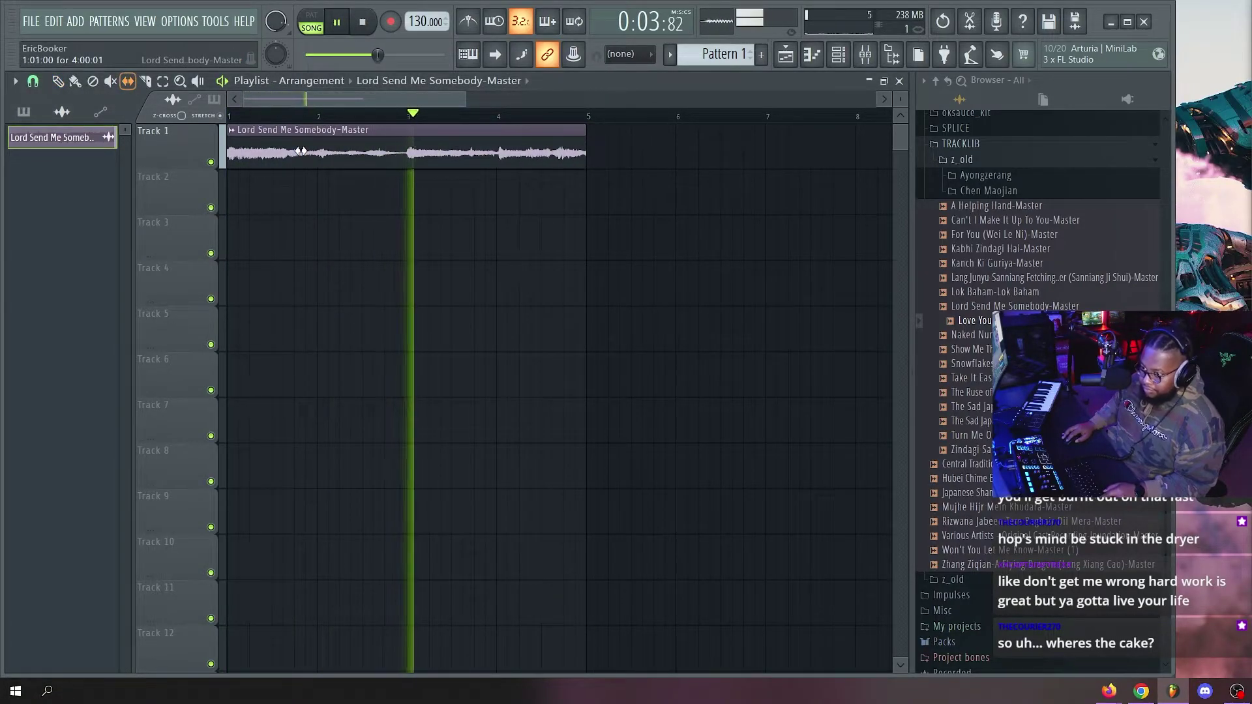
pyautogui.moveTo(300, 150); pyautogui.dragTo(390, 151)
pyautogui.press('space')
pyautogui.press('space')
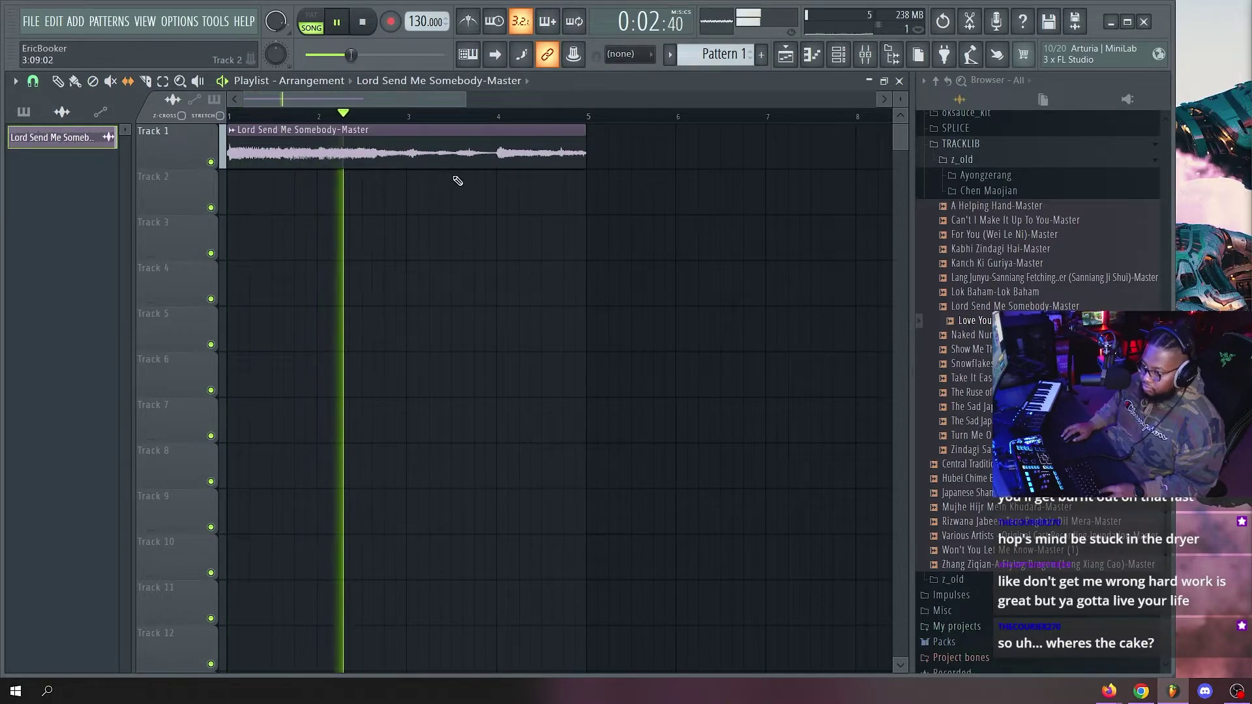
# Adjust the time-stretching pitch in the Track 1 clip's channel settings while listening to it.
pyautogui.press('space')
pyautogui.doubleClick(395, 143)
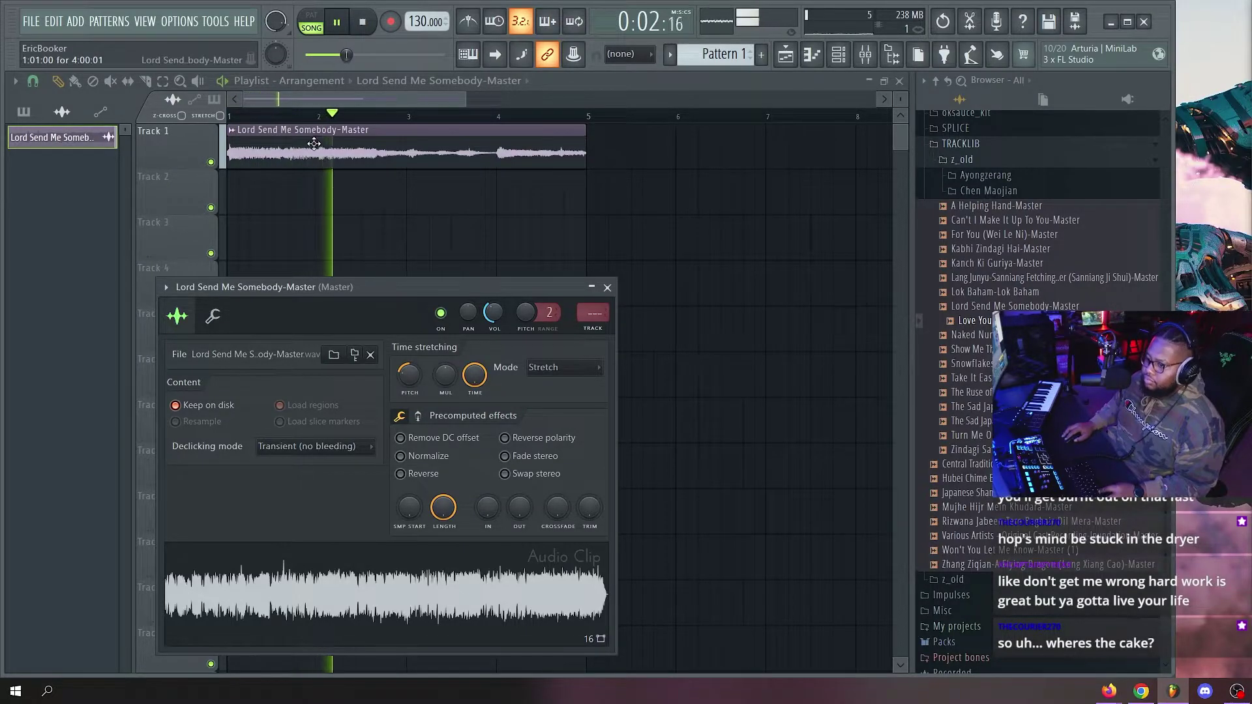
pyautogui.click(348, 214)
pyautogui.rightClick(361, 197)
pyautogui.press('space')
# Slice off the clip's first bar, delete it, move the remainder to bar 1 and play it.
pyautogui.press('c')
pyautogui.moveTo(317, 131); pyautogui.dragTo(247, 160)
pyautogui.press('p')
pyautogui.rightClick(289, 154)
pyautogui.press('space')
pyautogui.press('space')
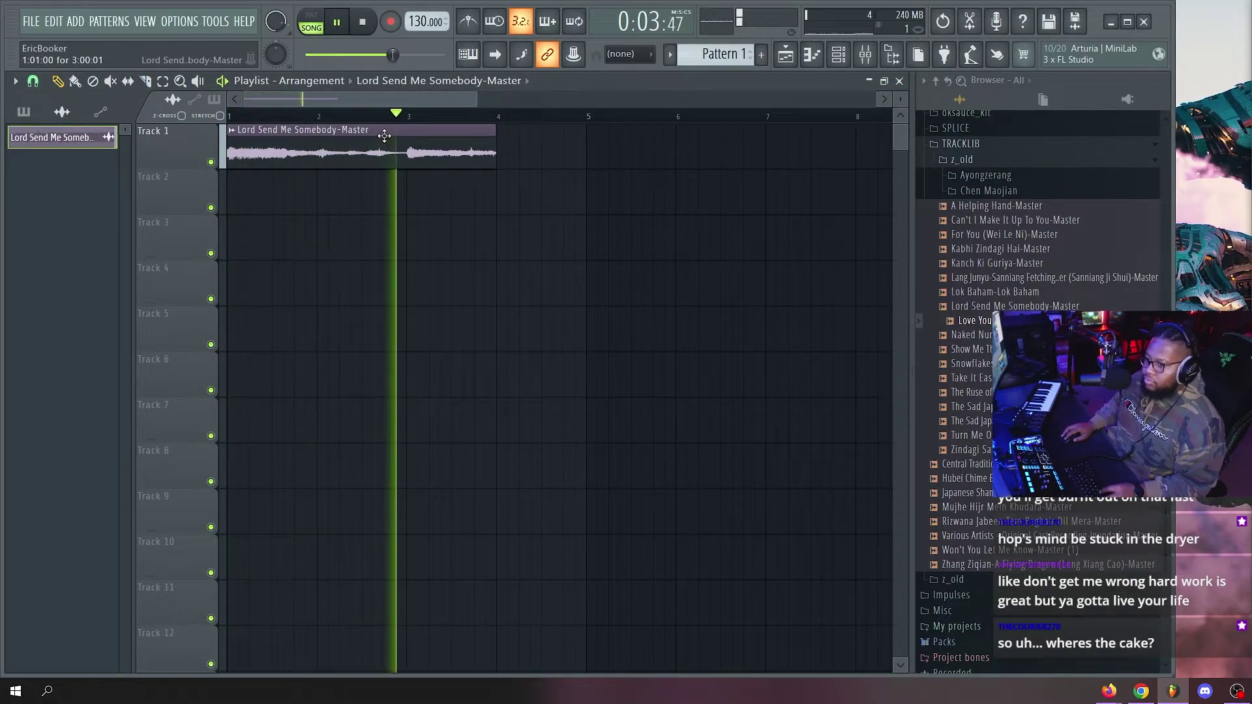
# Extend the Track 1 clip to a length of 4:10:01, set the tempo to 164 BPM and open the clip's channel settings.
pyautogui.moveTo(497, 139); pyautogui.dragTo(641, 139)
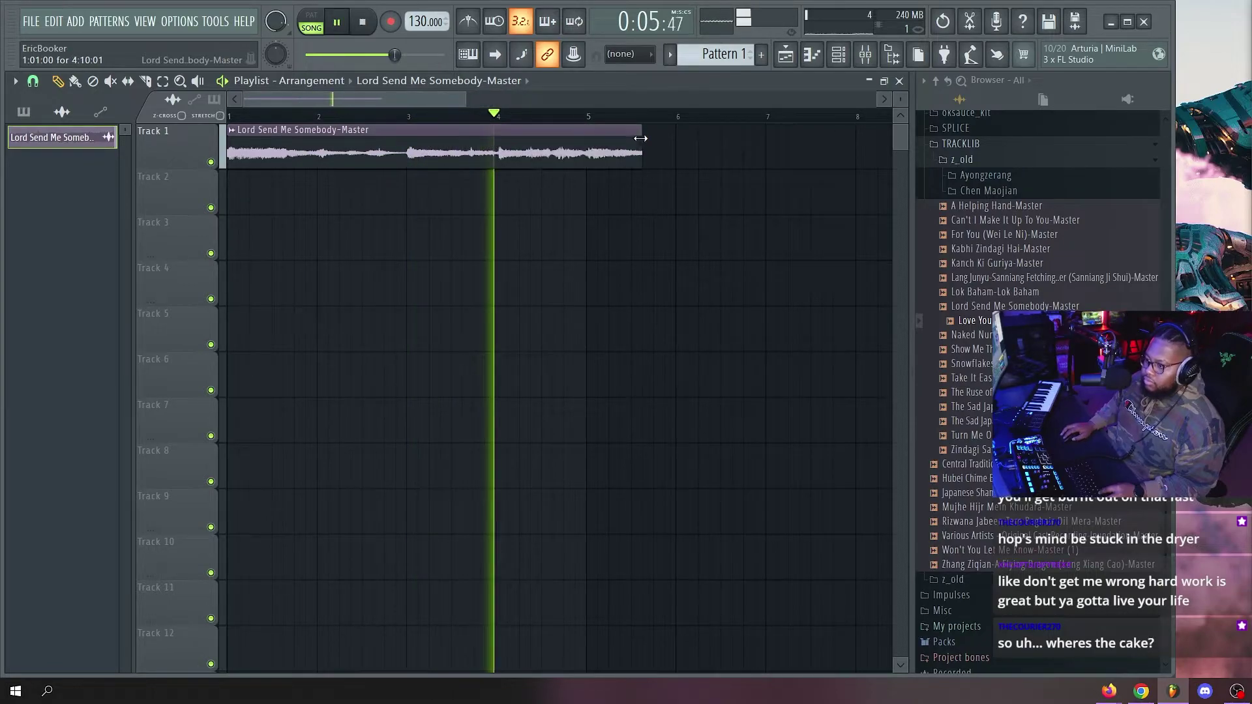
pyautogui.doubleClick(509, 145)
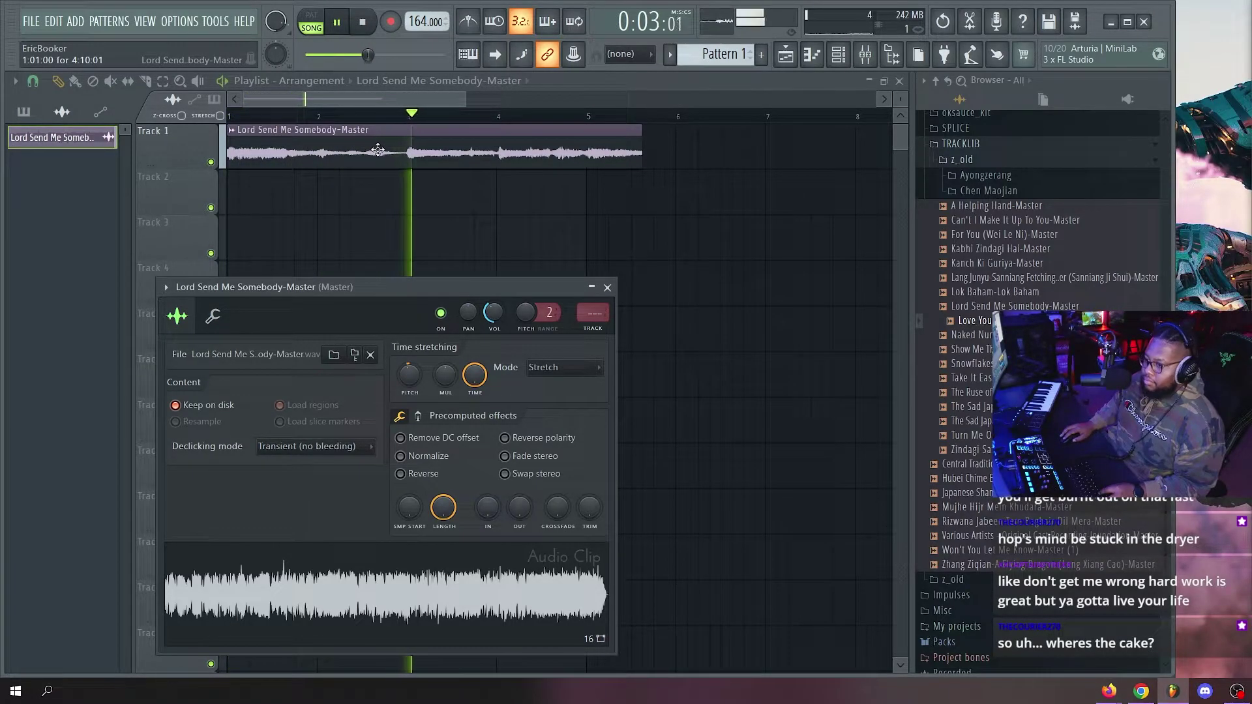
pyautogui.rightClick(515, 153)
pyautogui.press('space')
pyautogui.press('space')
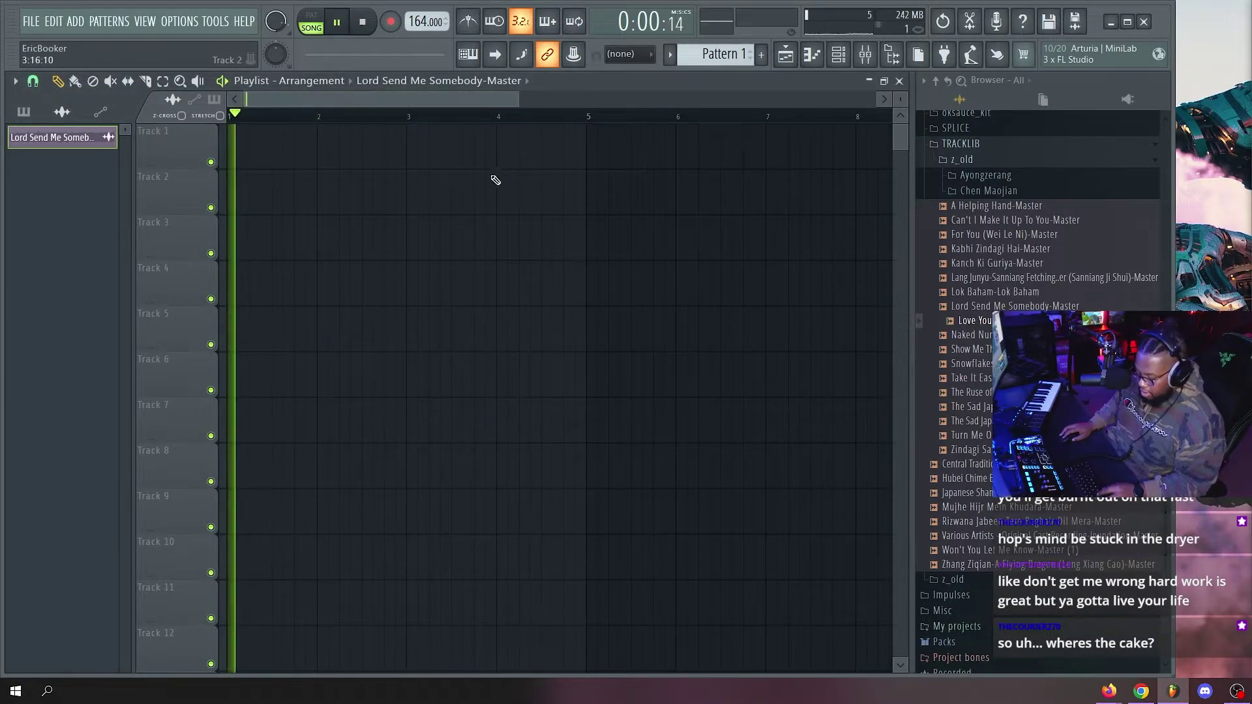
pyautogui.hotkey('ctrl', 'z')
# Add a longer copy of the sample on Track 1 from about bar 7, slice it near bar 12.5 and play from about bar 13.
pyautogui.press('space')
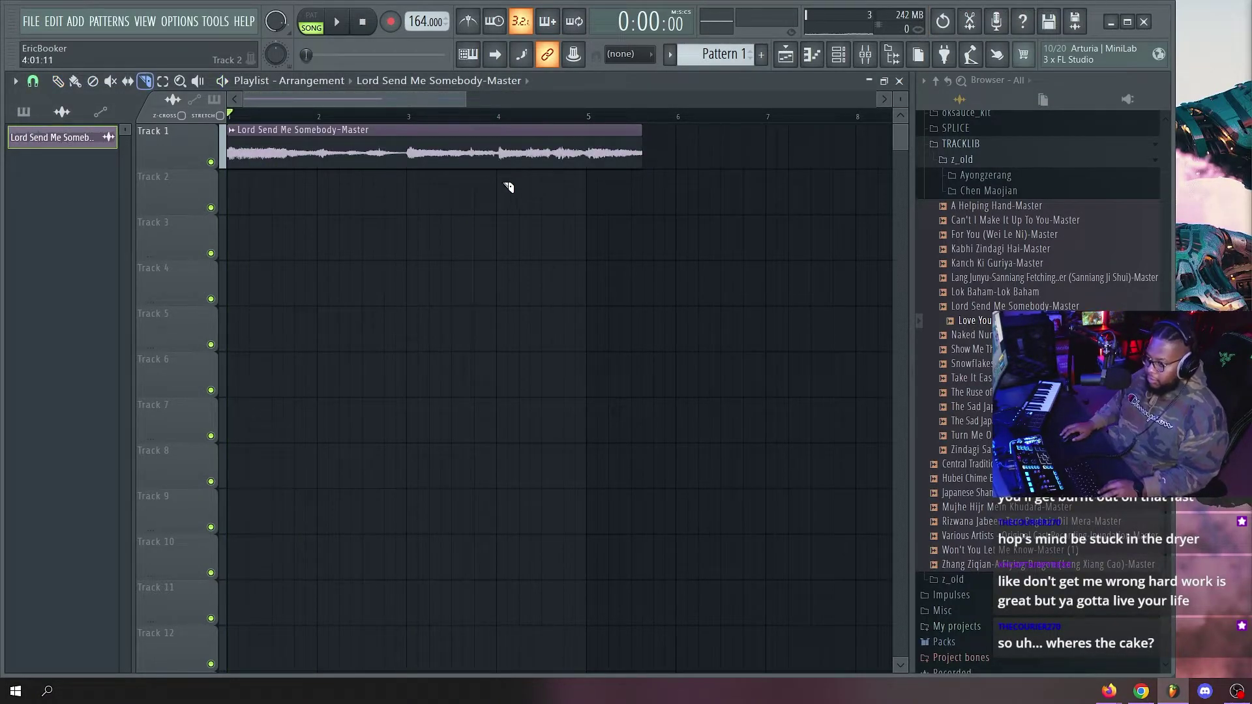
pyautogui.press('space')
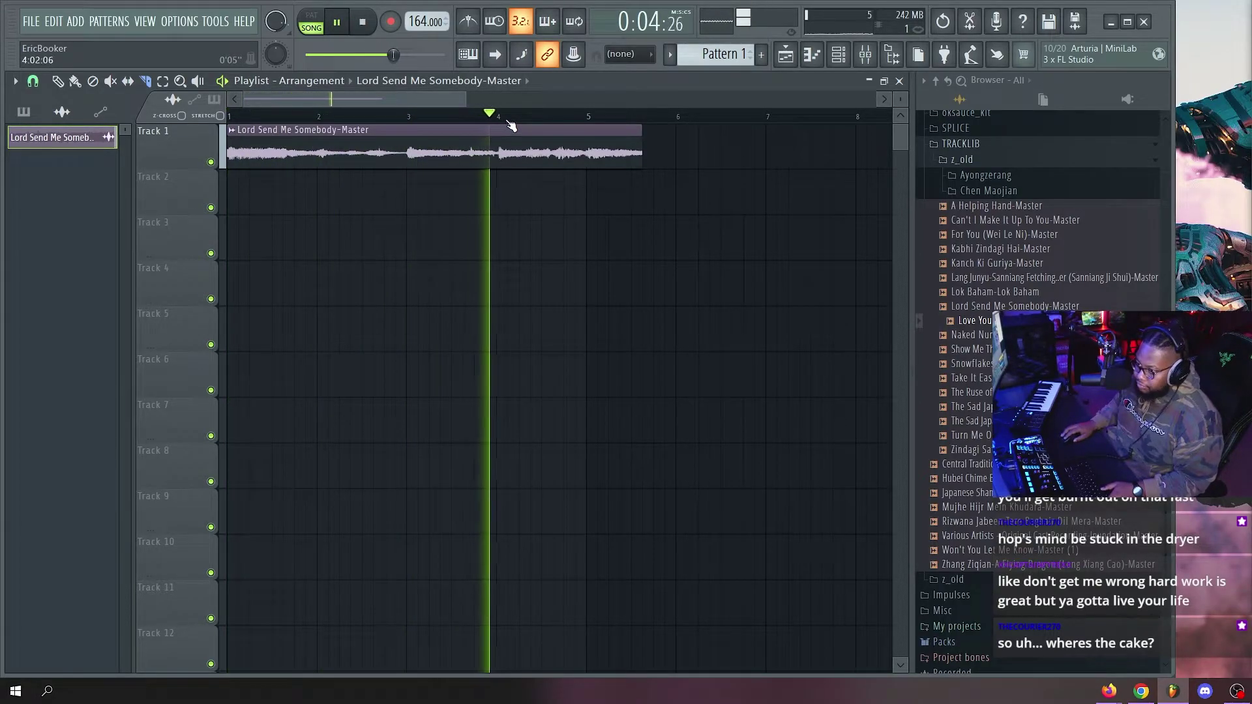
pyautogui.press('space')
pyautogui.scroll(-3, 576, 120)
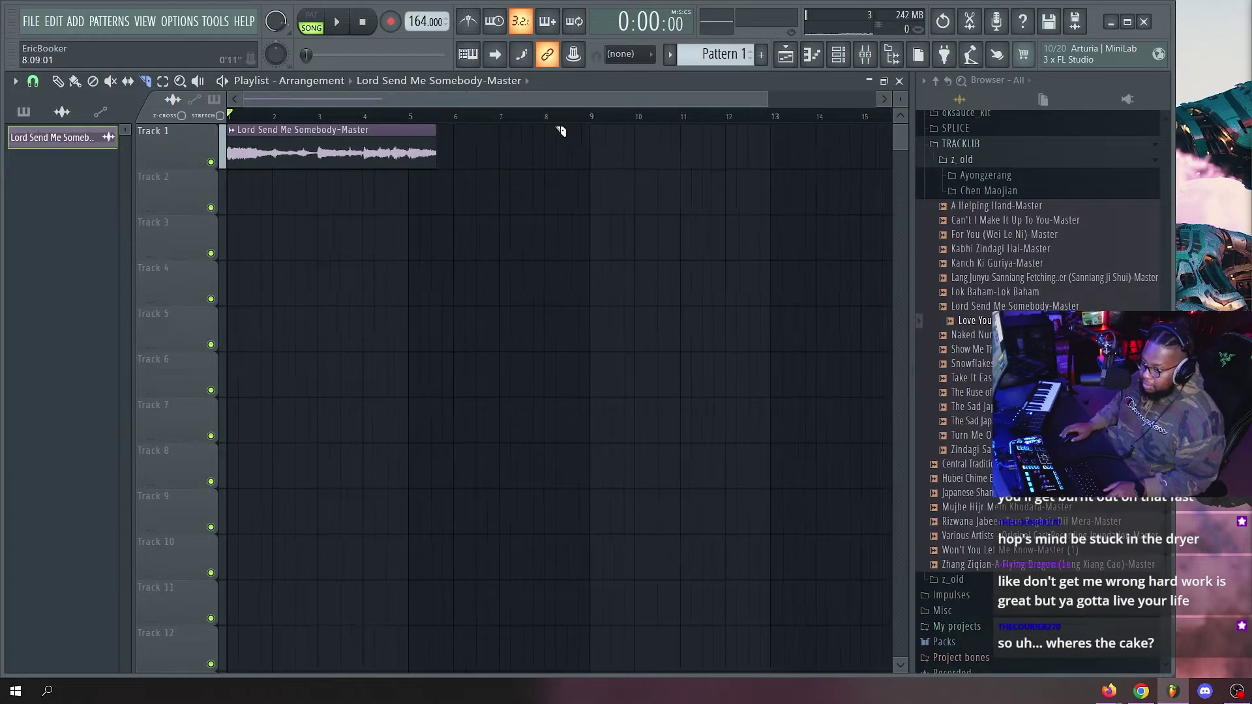
pyautogui.click(612, 155)
pyautogui.moveTo(608, 145); pyautogui.dragTo(804, 134)
pyautogui.click(687, 119)
pyautogui.press('space')
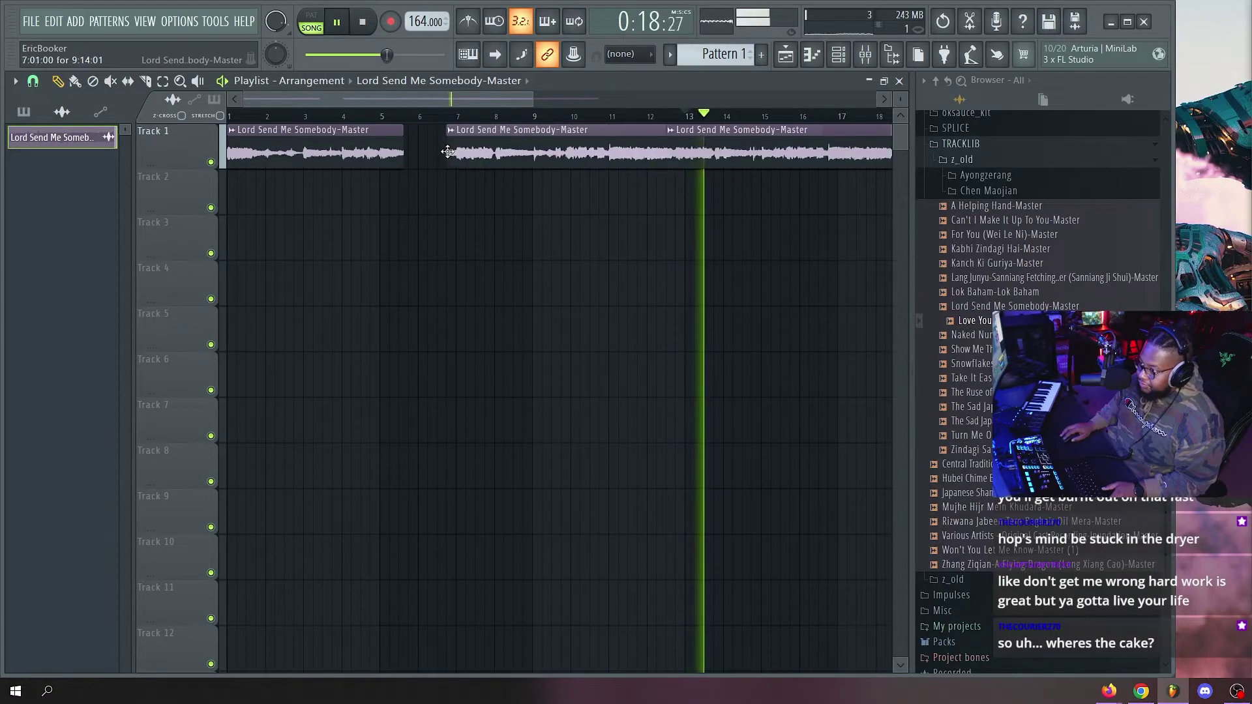
# Make the second Track 1 clip one piece starting at 7:13:00 with length 14:10:01 and play it from about bar 8.
pyautogui.moveTo(672, 143); pyautogui.dragTo(499, 144)
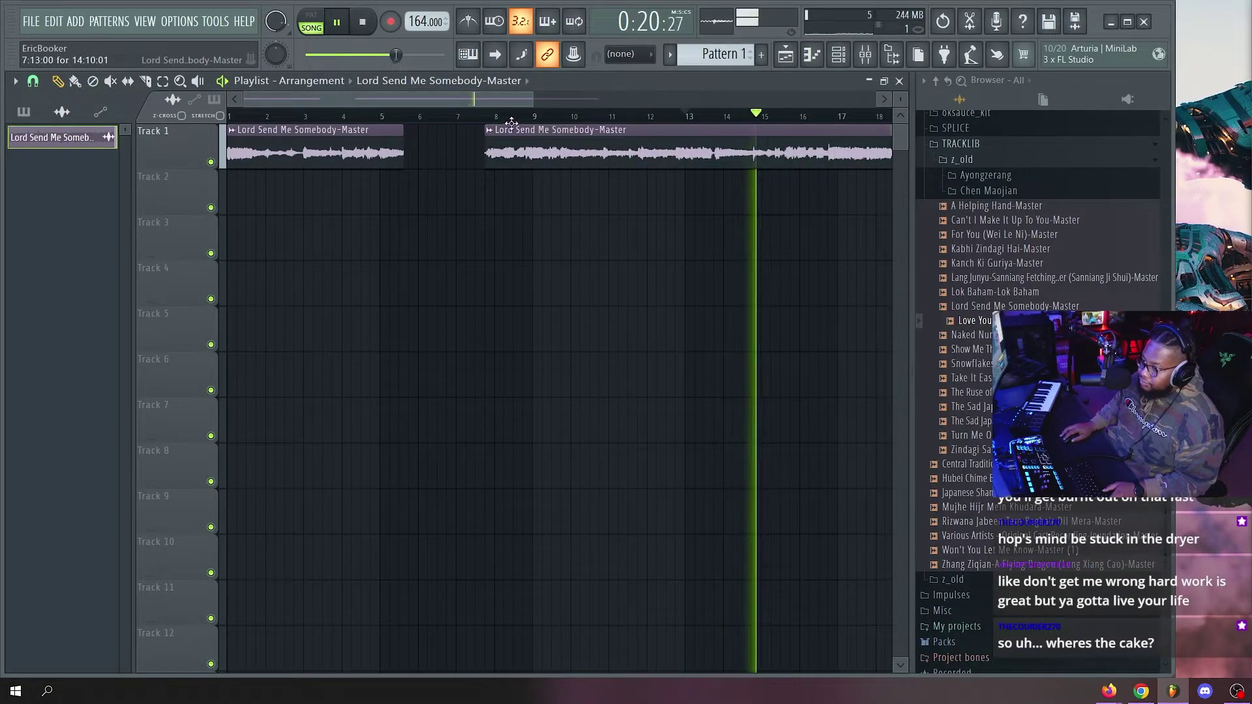
pyautogui.click(491, 118)
pyautogui.scroll(-2, 483, 118)
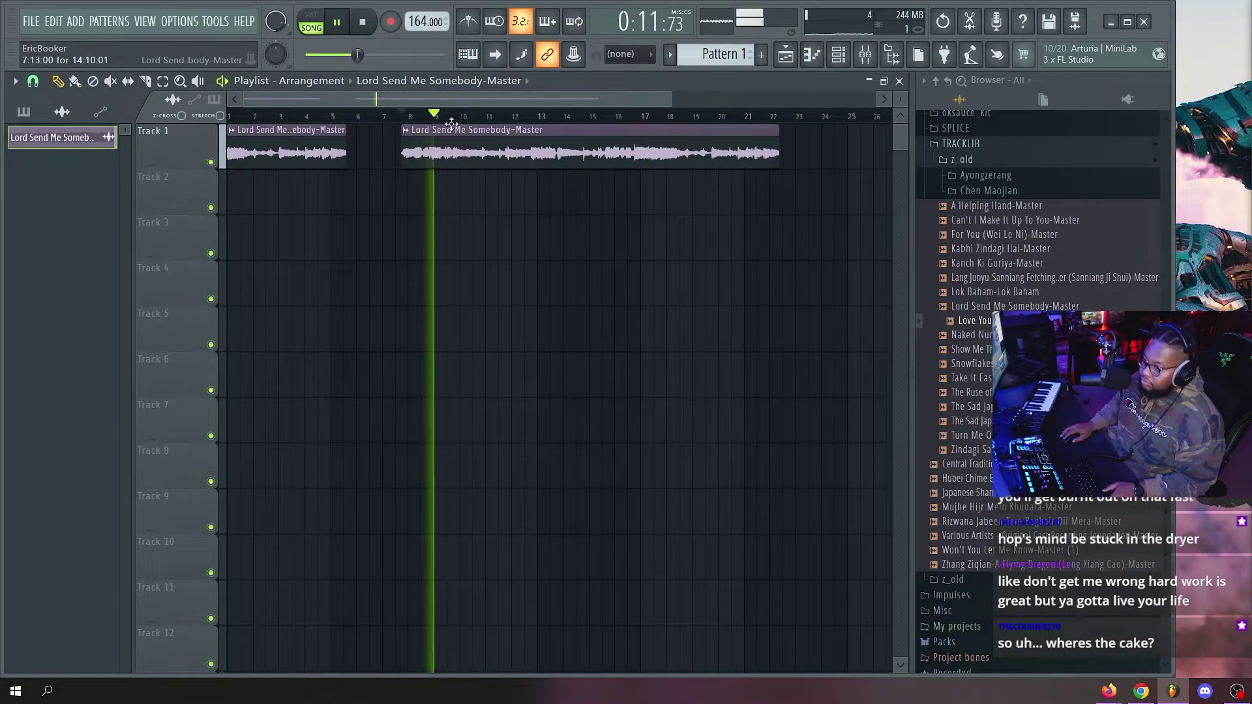
# Slip the audio inside the second Track 1 clip without moving its edges and replay it.
pyautogui.scroll(-1, 448, 146)
pyautogui.press('s')
pyautogui.moveTo(405, 149); pyautogui.dragTo(657, 148)
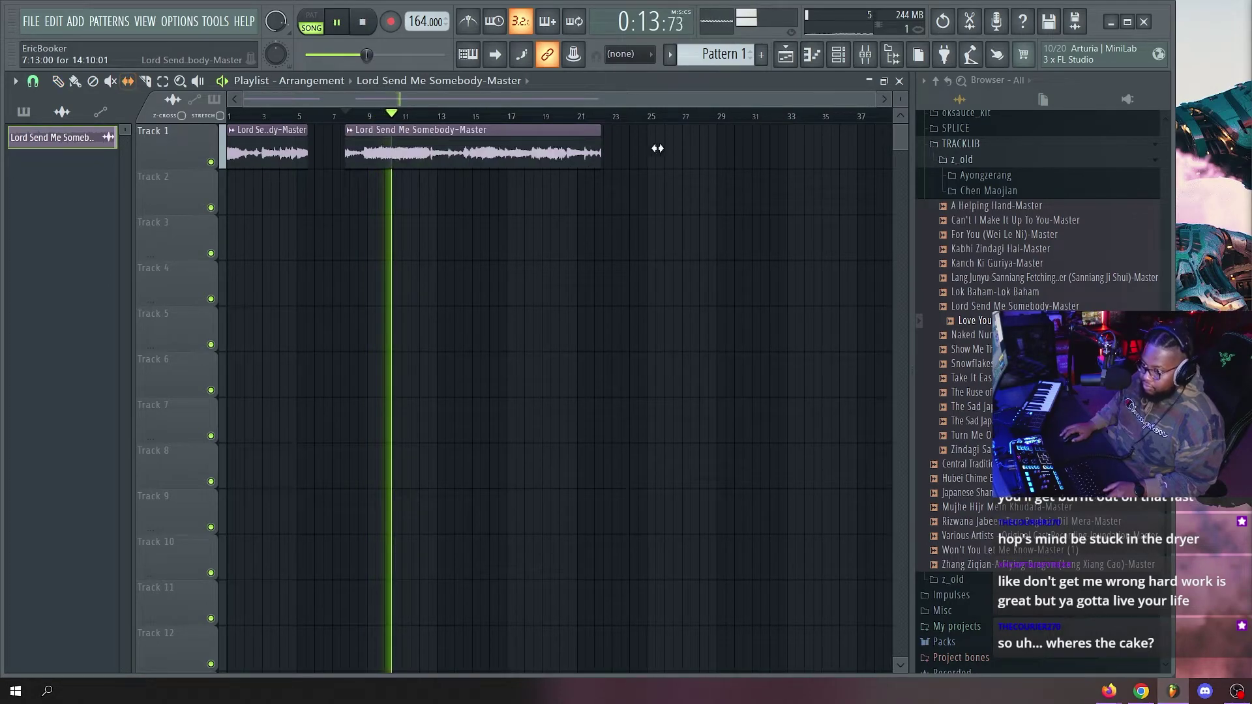
pyautogui.press('space')
pyautogui.press('space')
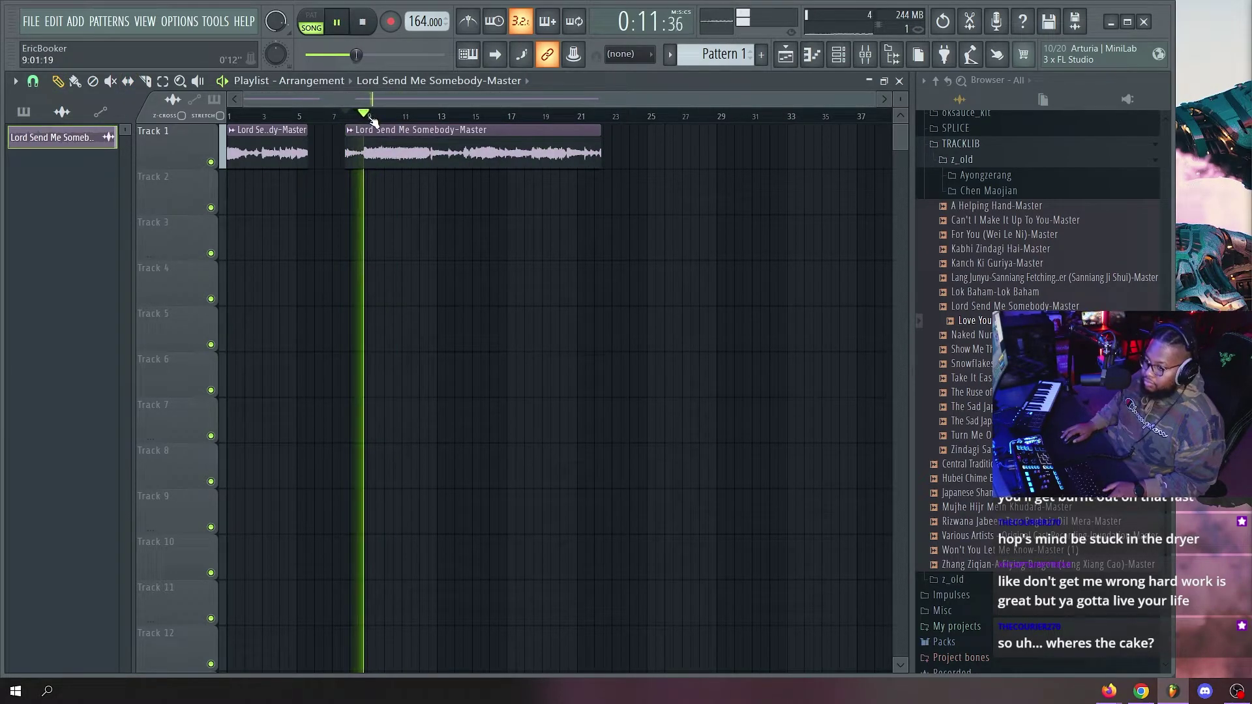
# Slice the second Track 1 clip at about 8:13:03 and delete the short piece before the cut.
pyautogui.scroll(1, 385, 126)
pyautogui.press('c')
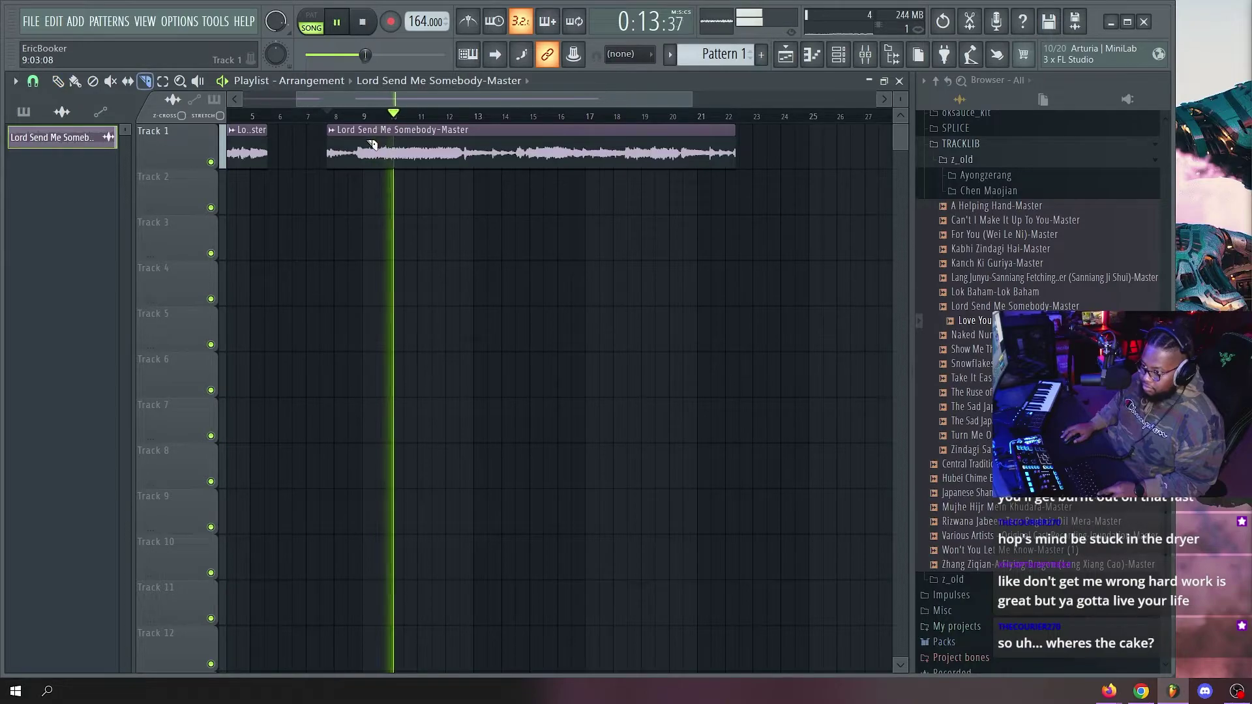
pyautogui.moveTo(356, 132); pyautogui.dragTo(353, 187)
pyautogui.press('p')
pyautogui.rightClick(363, 150)
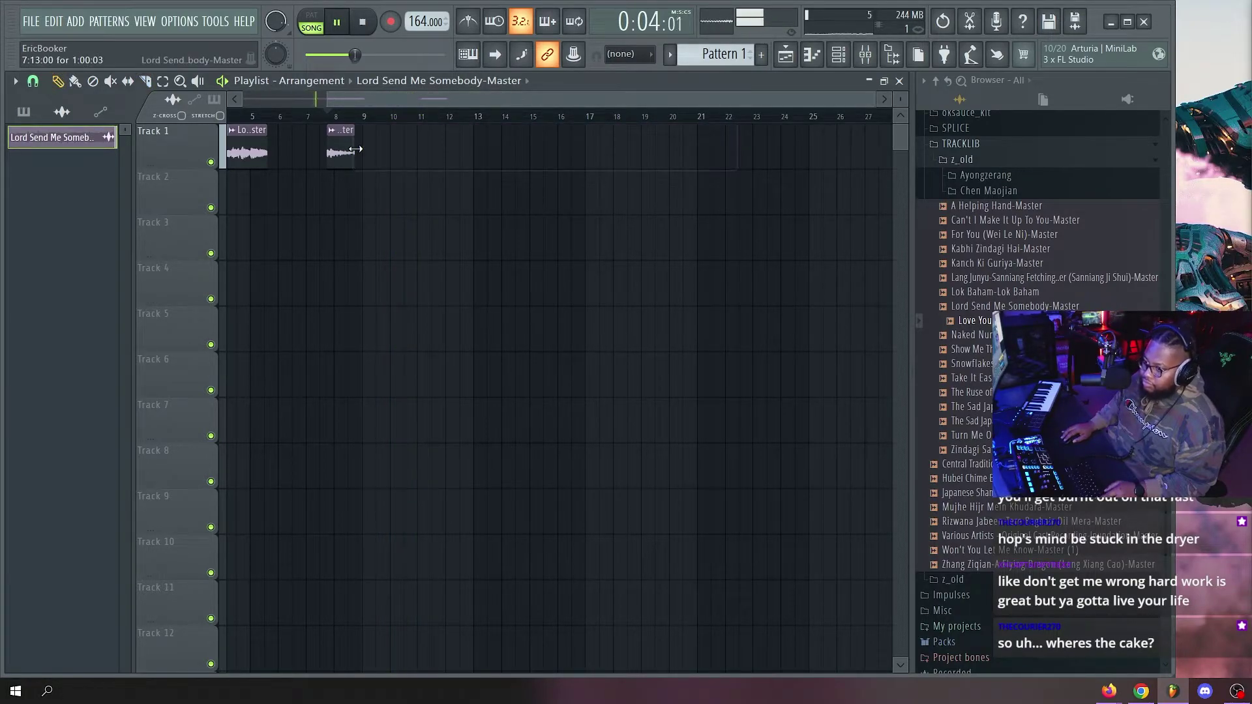
pyautogui.hotkey('ctrl', 'z')
pyautogui.rightClick(341, 150)
# Play the remaining part of the second Track 1 clip and replay it from its start.
pyautogui.press('space')
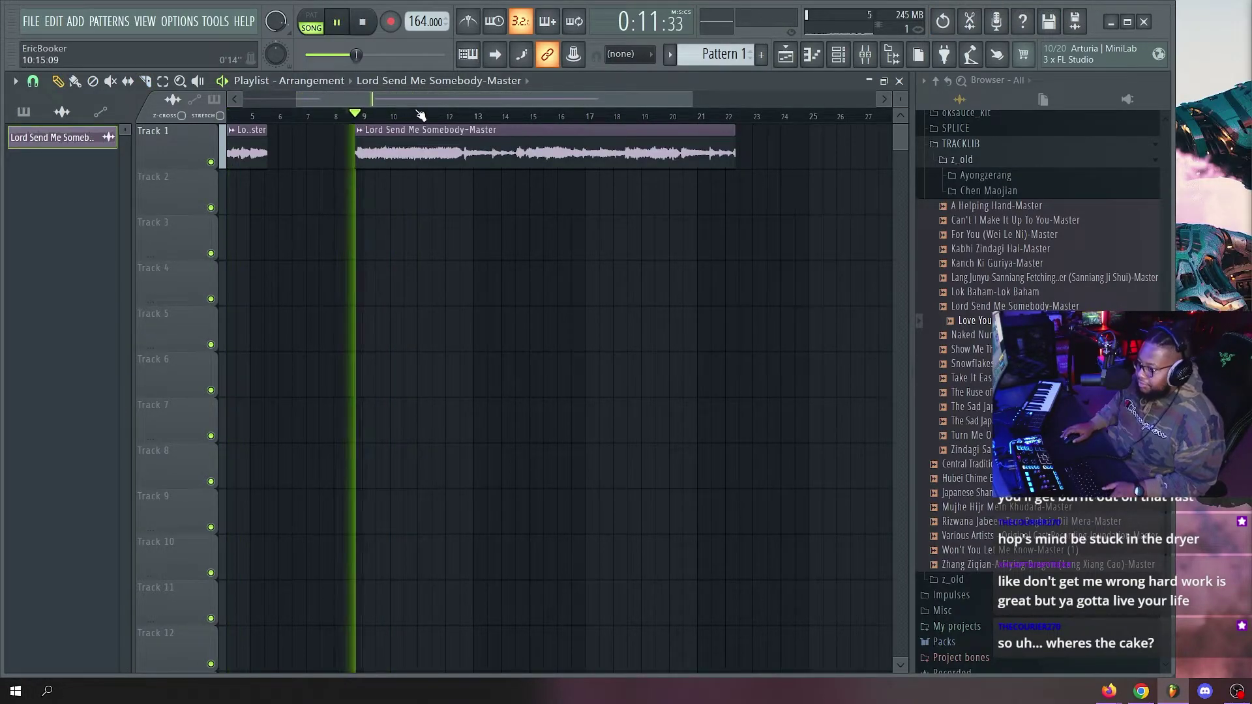
pyautogui.scroll(3, 421, 116)
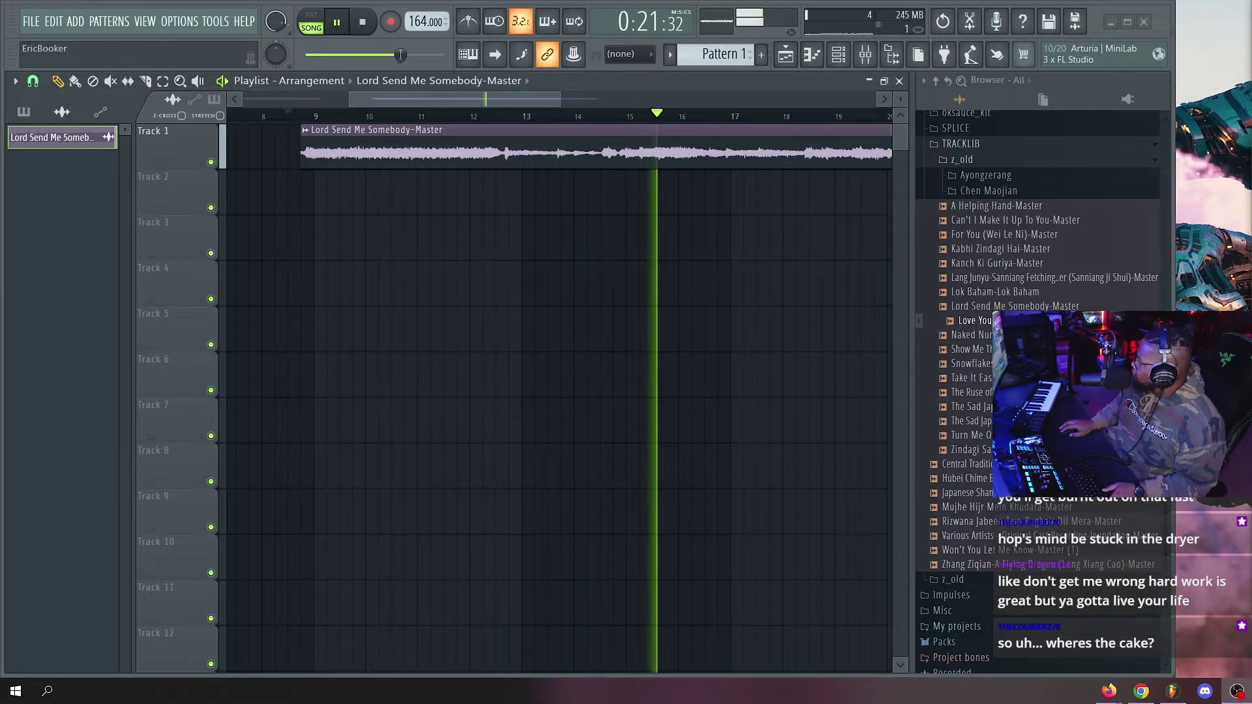
pyautogui.scroll(-3, 497, 119)
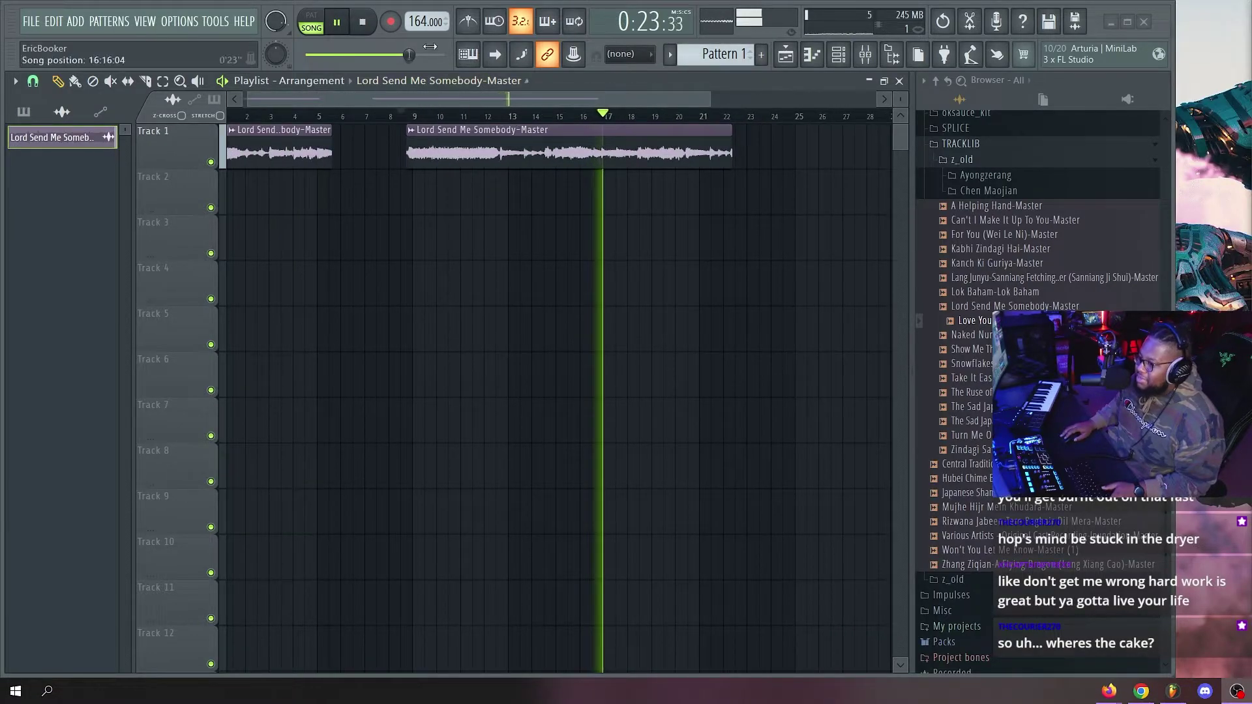
pyautogui.click(364, 22)
pyautogui.press('space')
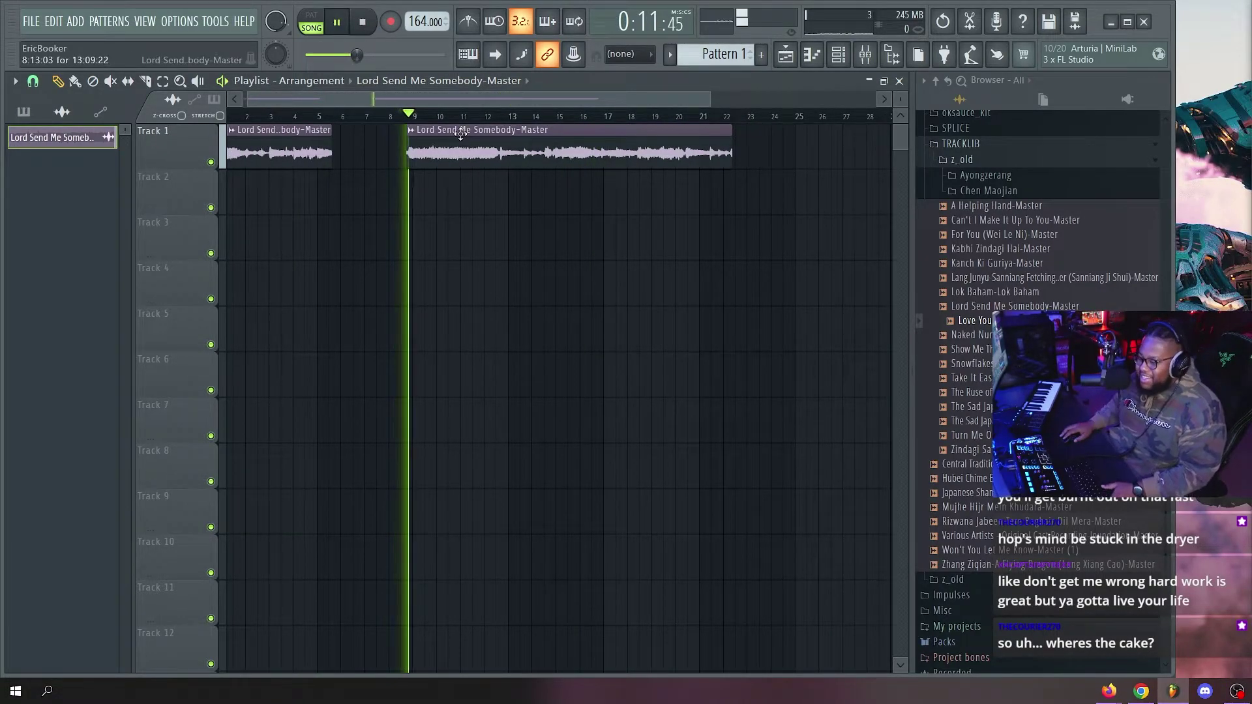
pyautogui.press('space')
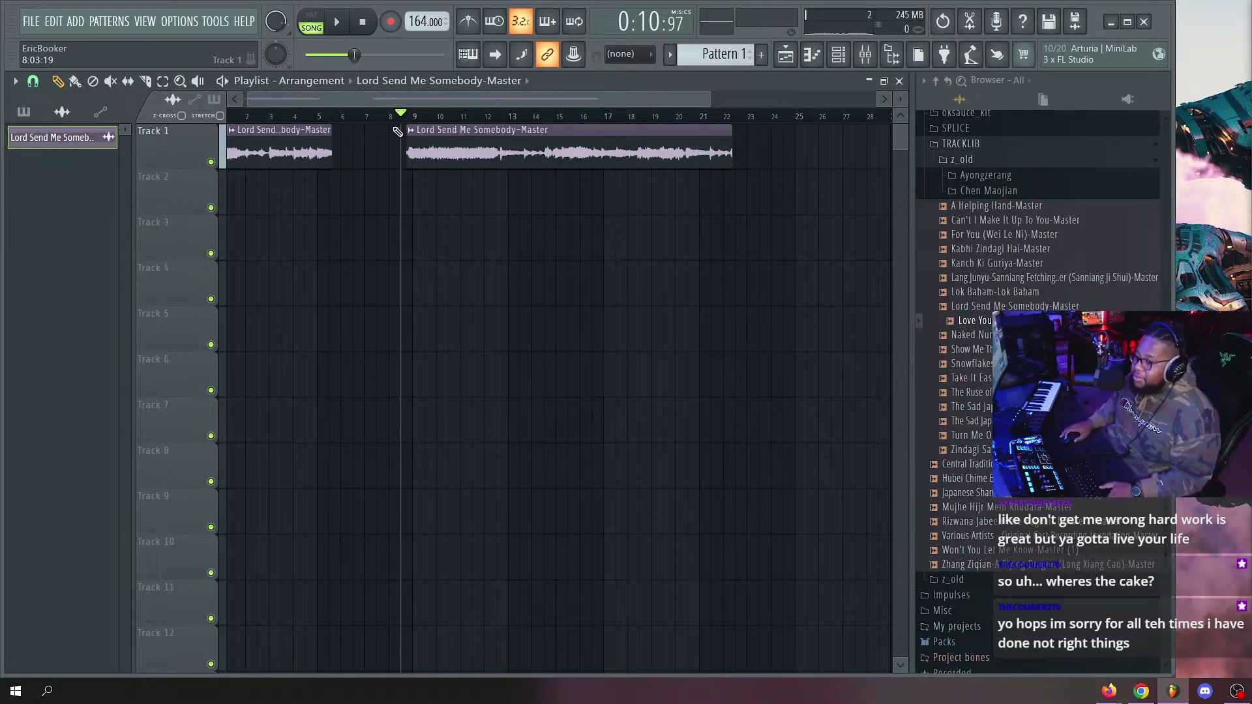
# Move the second Track 1 clip earlier to about bar 5.7, close behind the first clip.
pyautogui.scroll(3, 399, 127)
pyautogui.moveTo(403, 114); pyautogui.dragTo(322, 114)
pyautogui.scroll(-3, 493, 124)
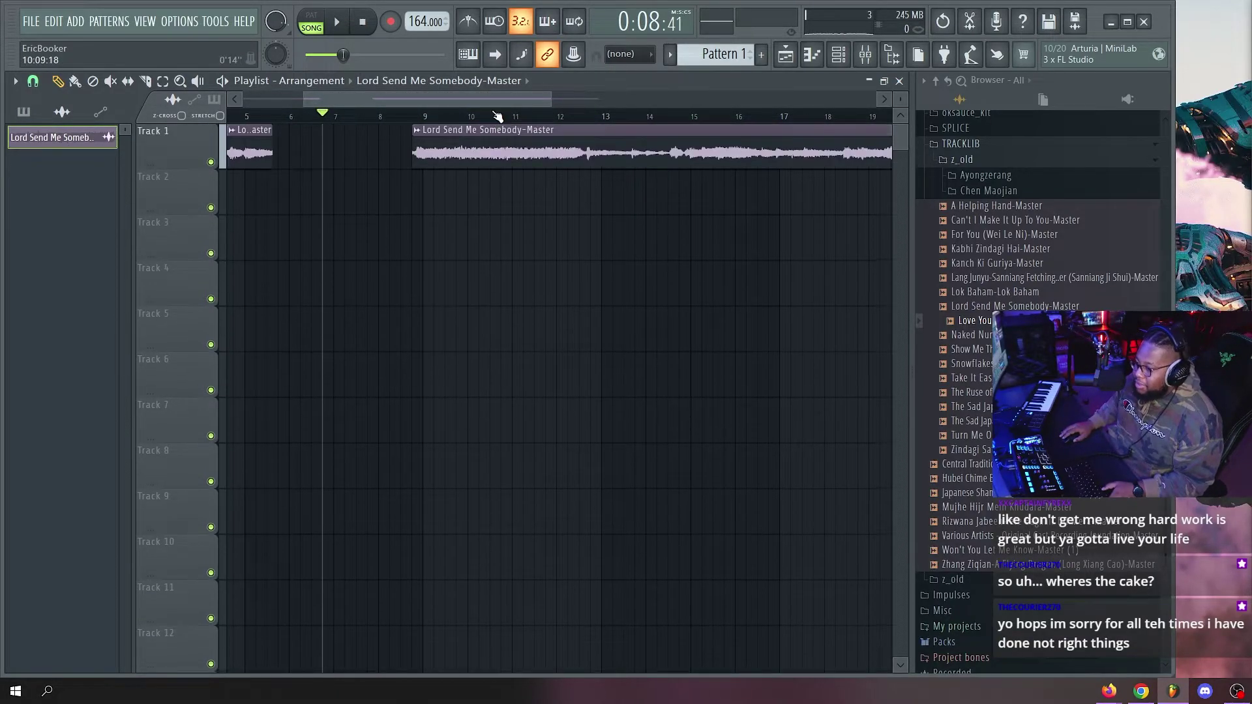
pyautogui.moveTo(488, 123); pyautogui.dragTo(422, 125)
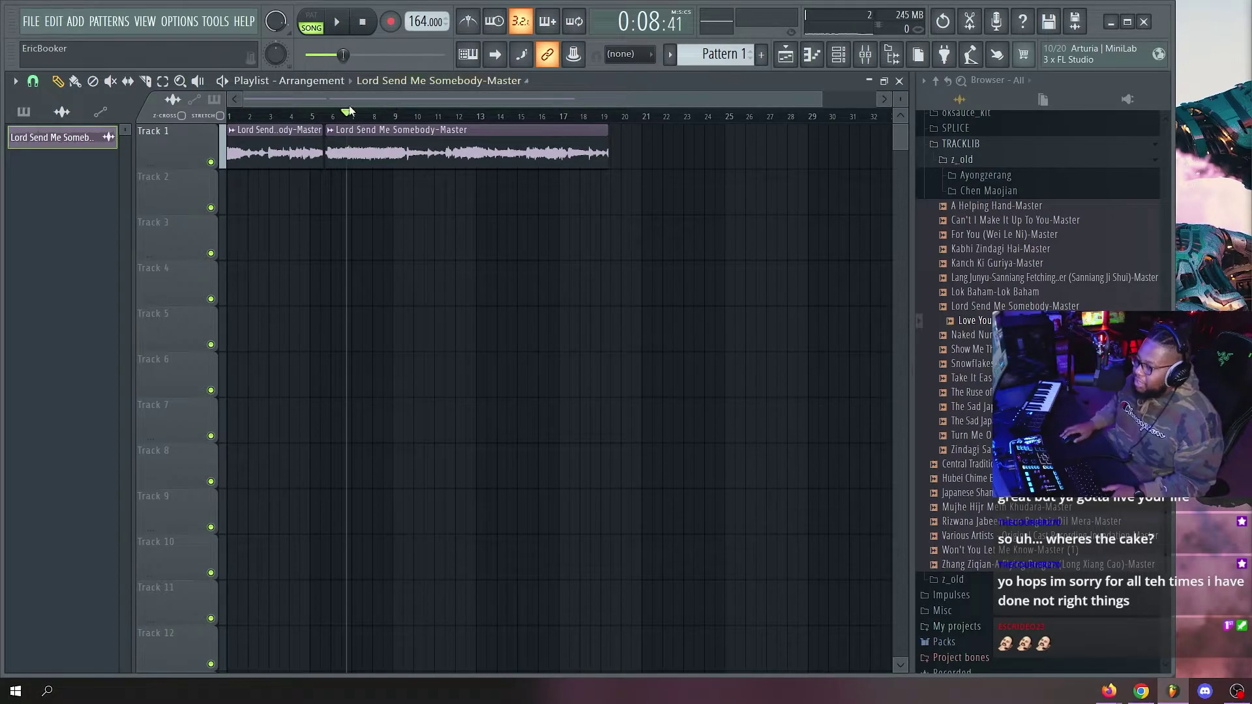
# Return the playhead to bar 1 and play the first Track 1 clip from there.
pyautogui.scroll(2, 348, 104)
pyautogui.moveTo(362, 104); pyautogui.dragTo(230, 103)
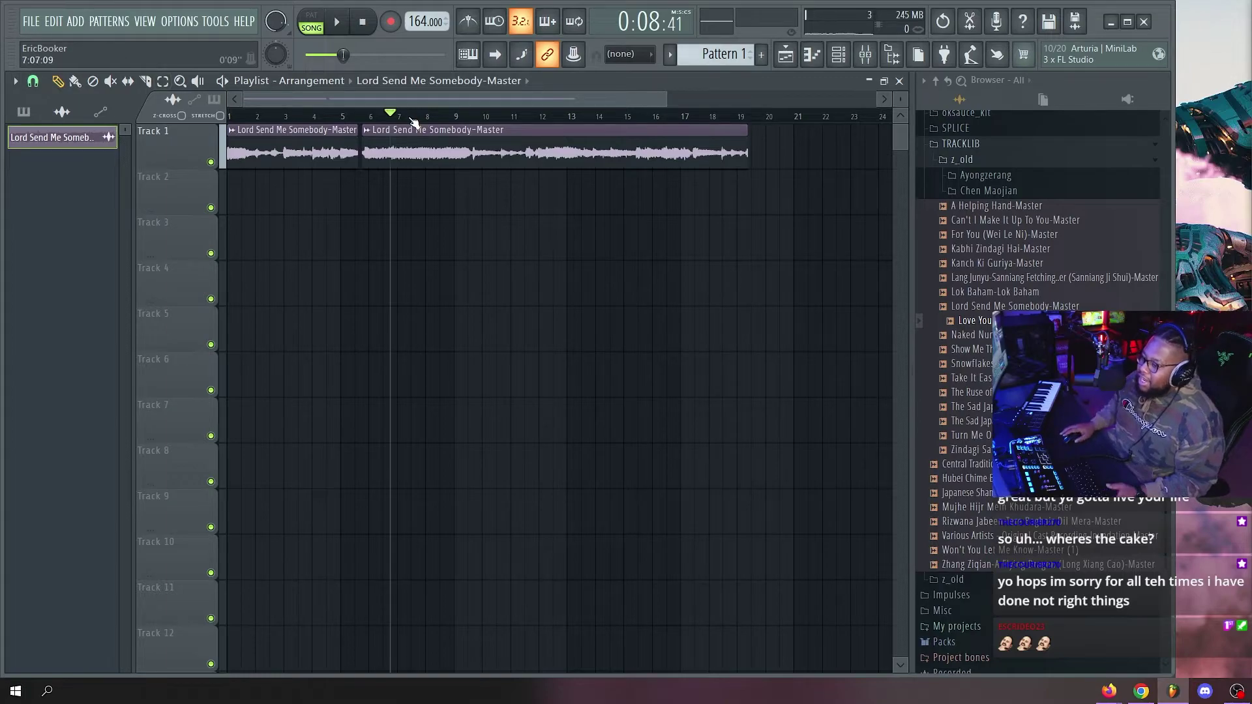
pyautogui.scroll(2, 401, 101)
pyautogui.moveTo(400, 100); pyautogui.dragTo(301, 91)
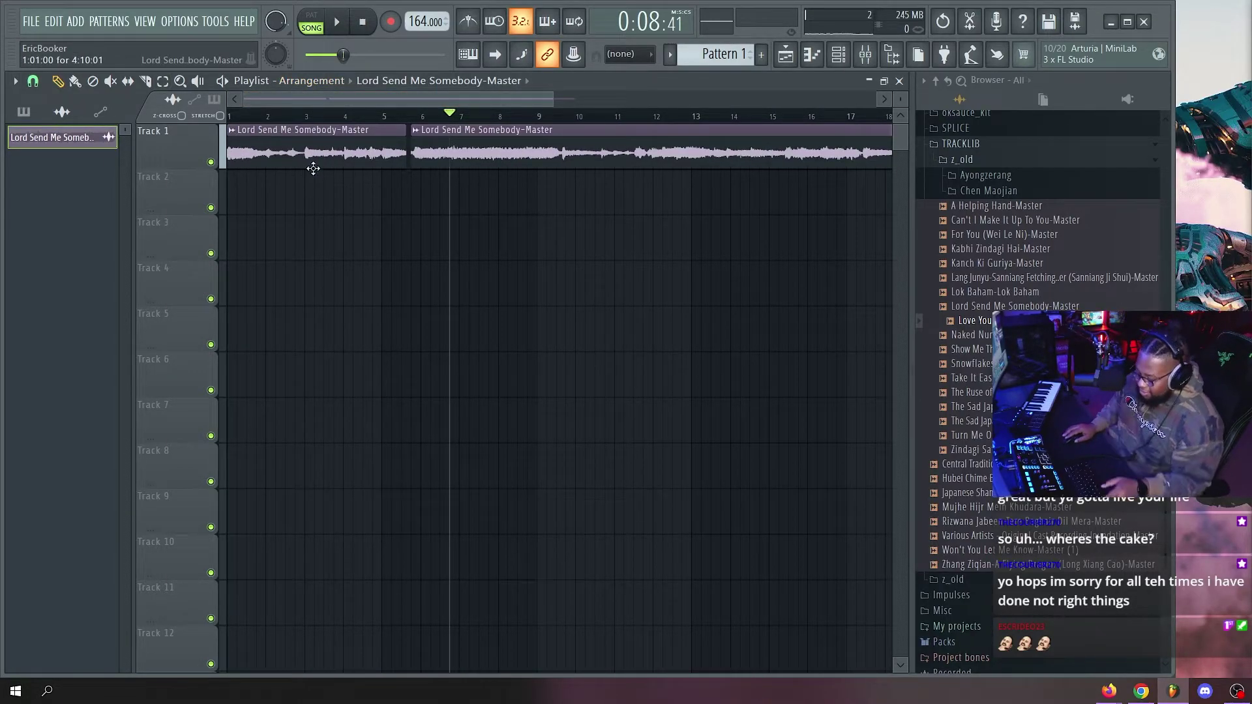
pyautogui.press('space')
pyautogui.press('space')
pyautogui.moveTo(418, 119); pyautogui.dragTo(230, 118)
pyautogui.press('space')
pyautogui.scroll(4, 261, 122)
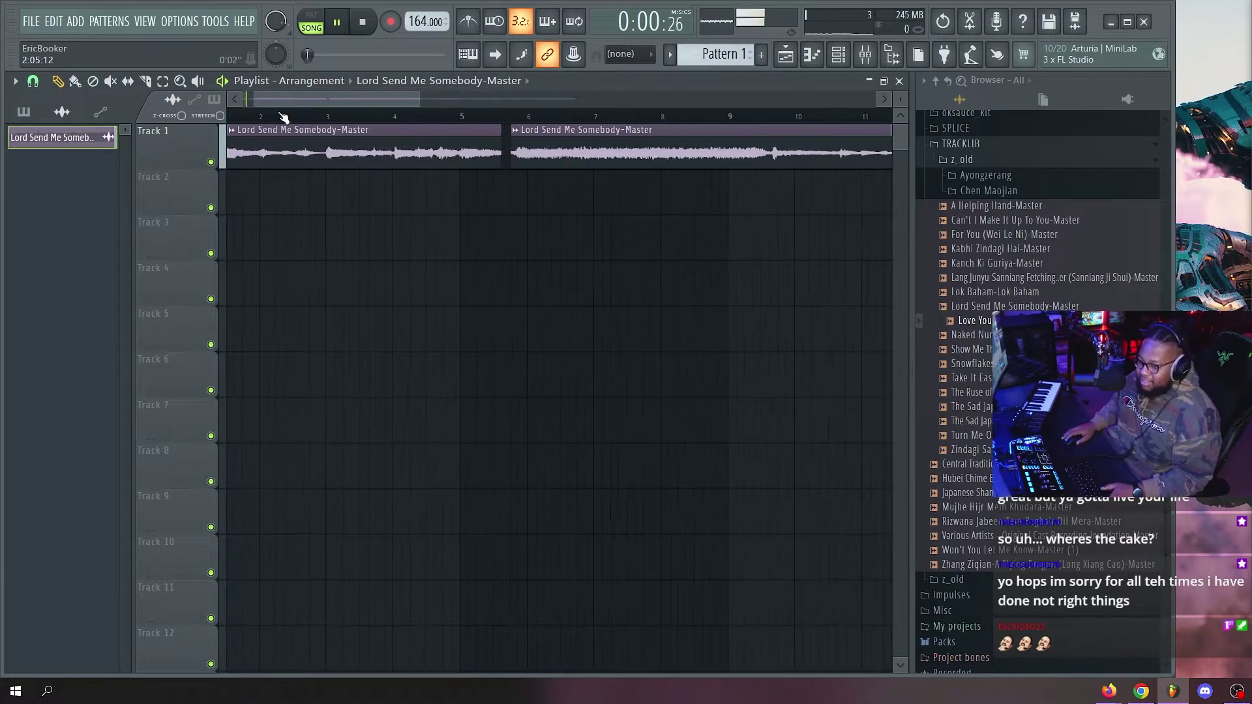
# Set the sample's time-stretching pitch shift to +300 cents in the channel settings, close them and listen from bar 1.
pyautogui.doubleClick(335, 129)
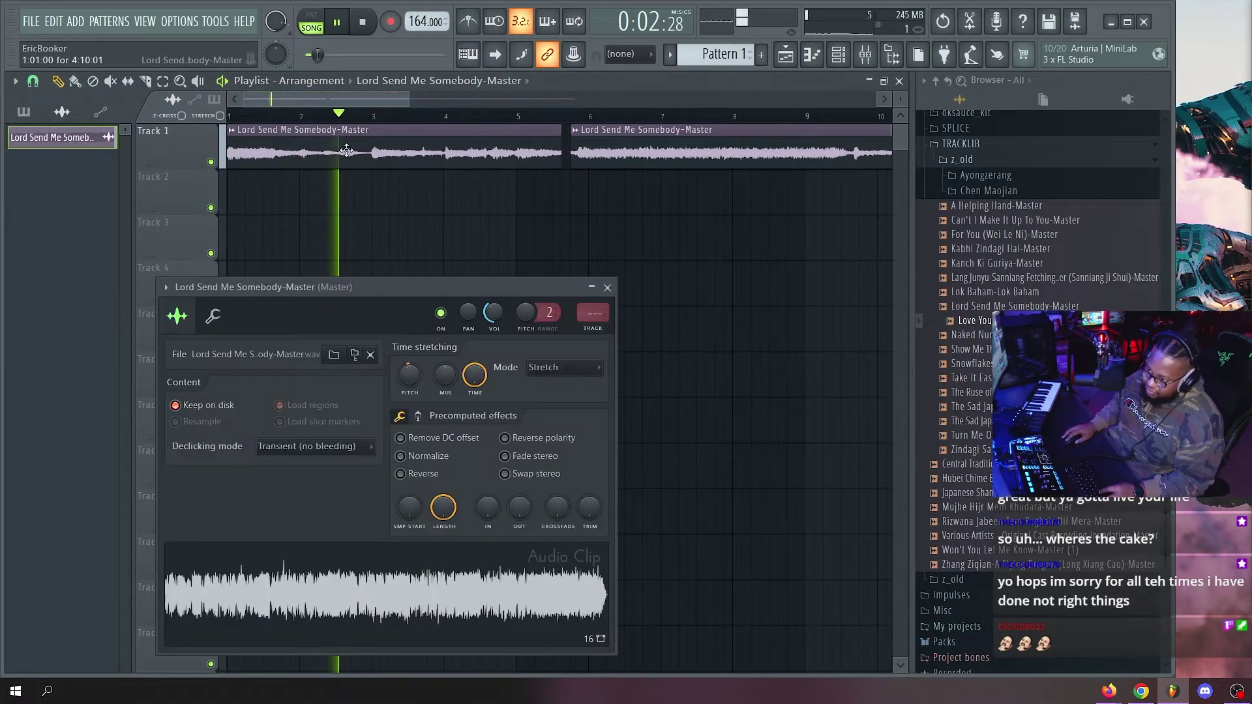
pyautogui.moveTo(409, 378); pyautogui.dragTo(409, 371)
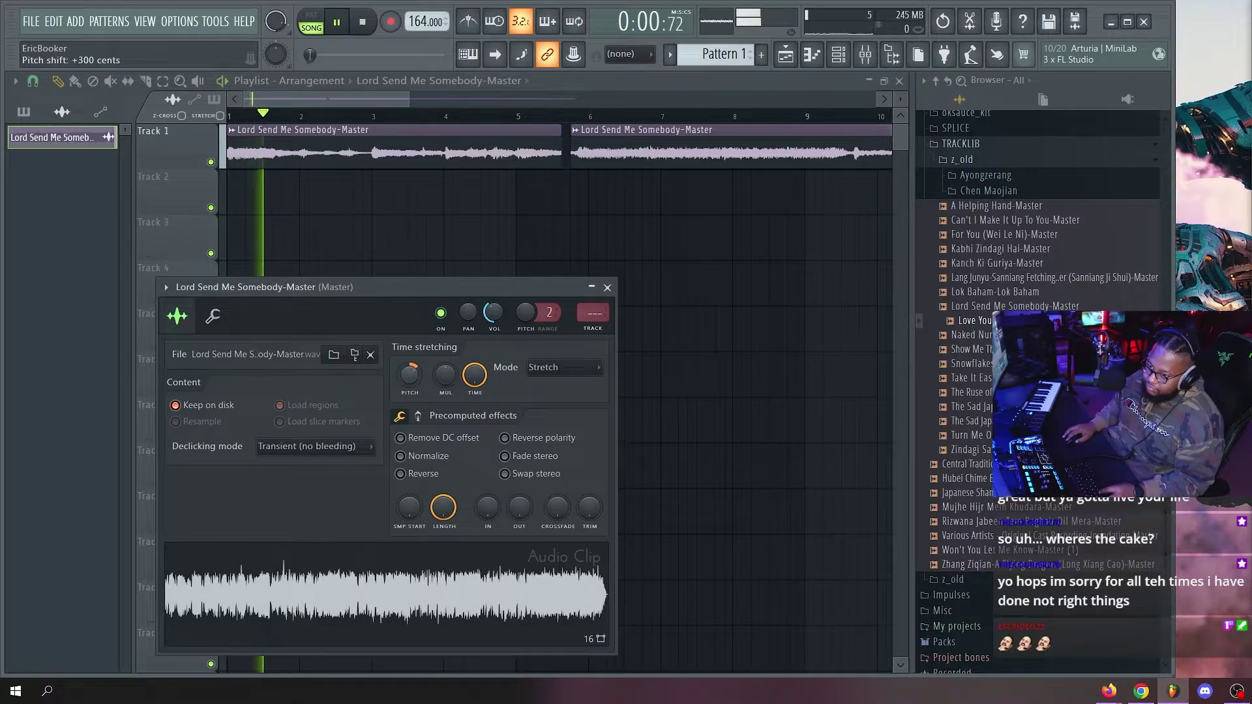
pyautogui.press('space')
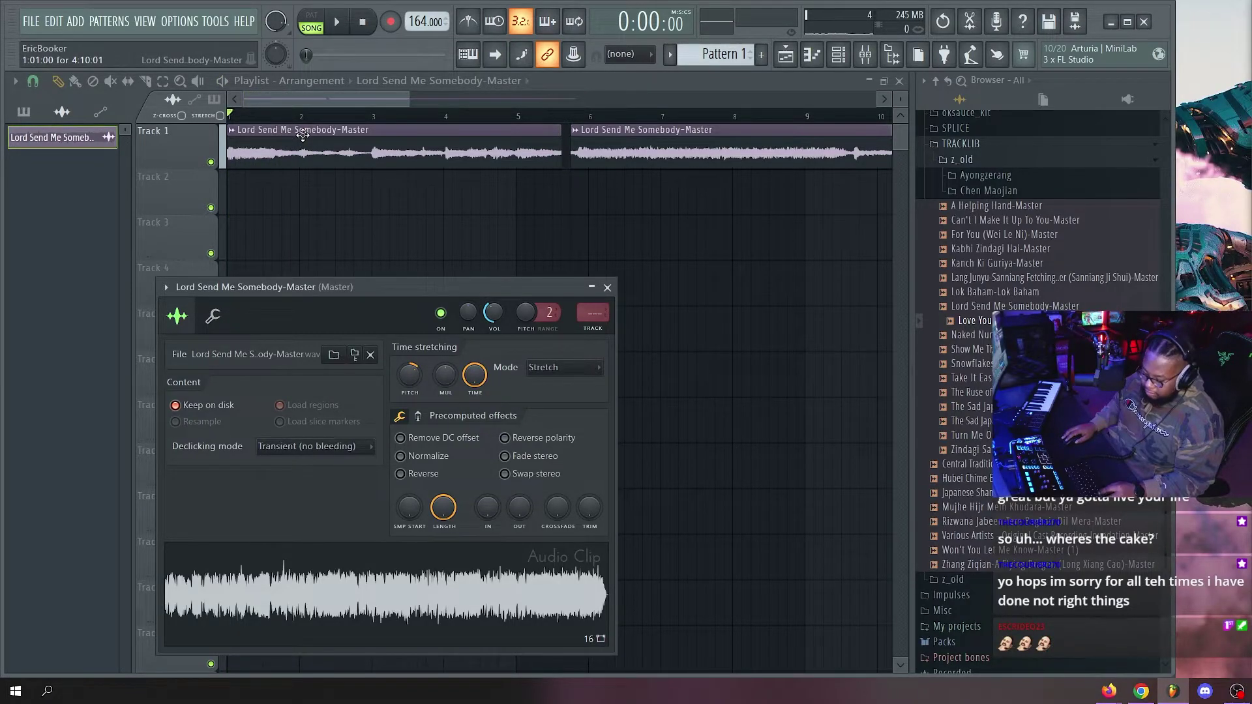
pyautogui.click(379, 237)
pyautogui.rightClick(385, 233)
pyautogui.press('c')
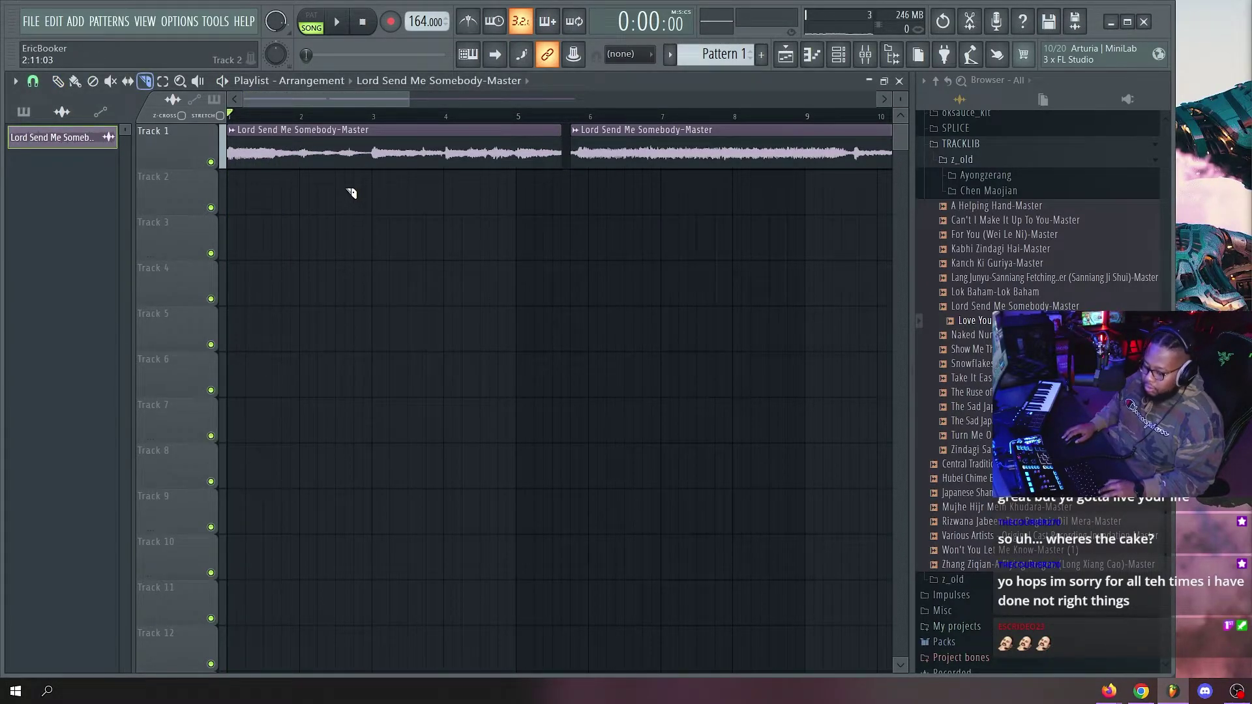
pyautogui.press('space')
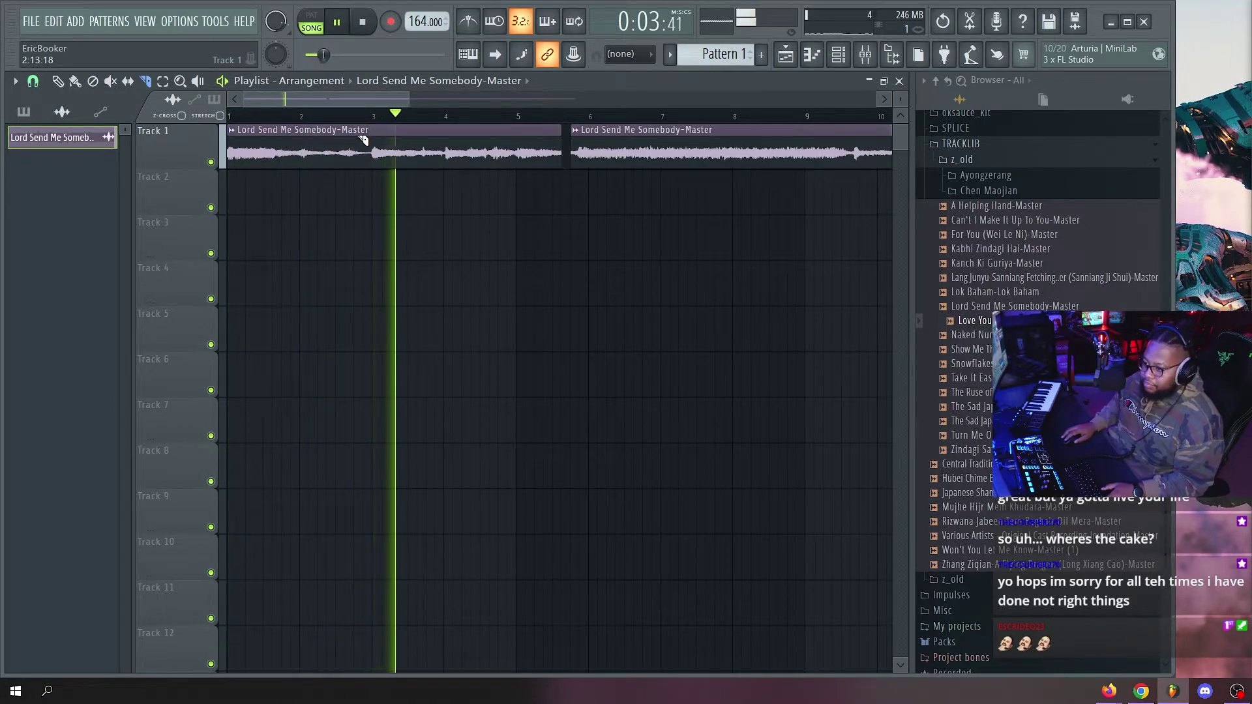
pyautogui.press('space')
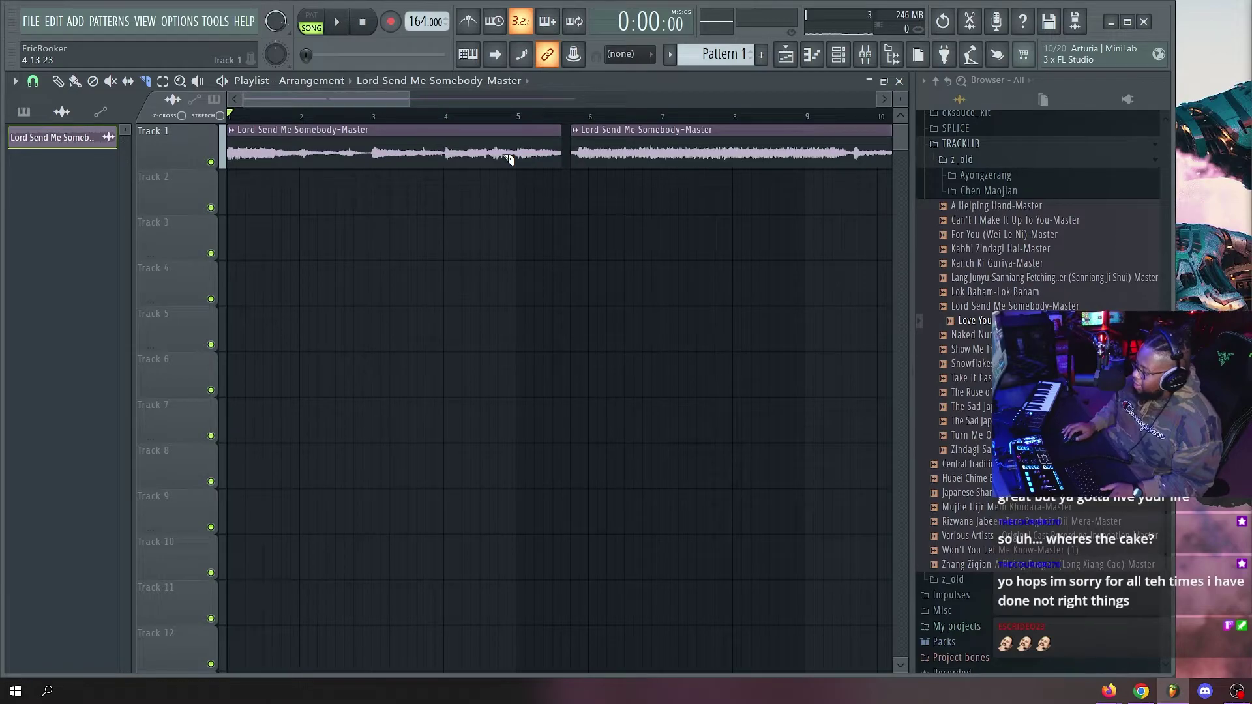
# Slice the first Track 1 clip at bar 5 and delete both the leftover piece and the second clip.
pyautogui.scroll(-2, 493, 118)
pyautogui.scroll(4, 433, 123)
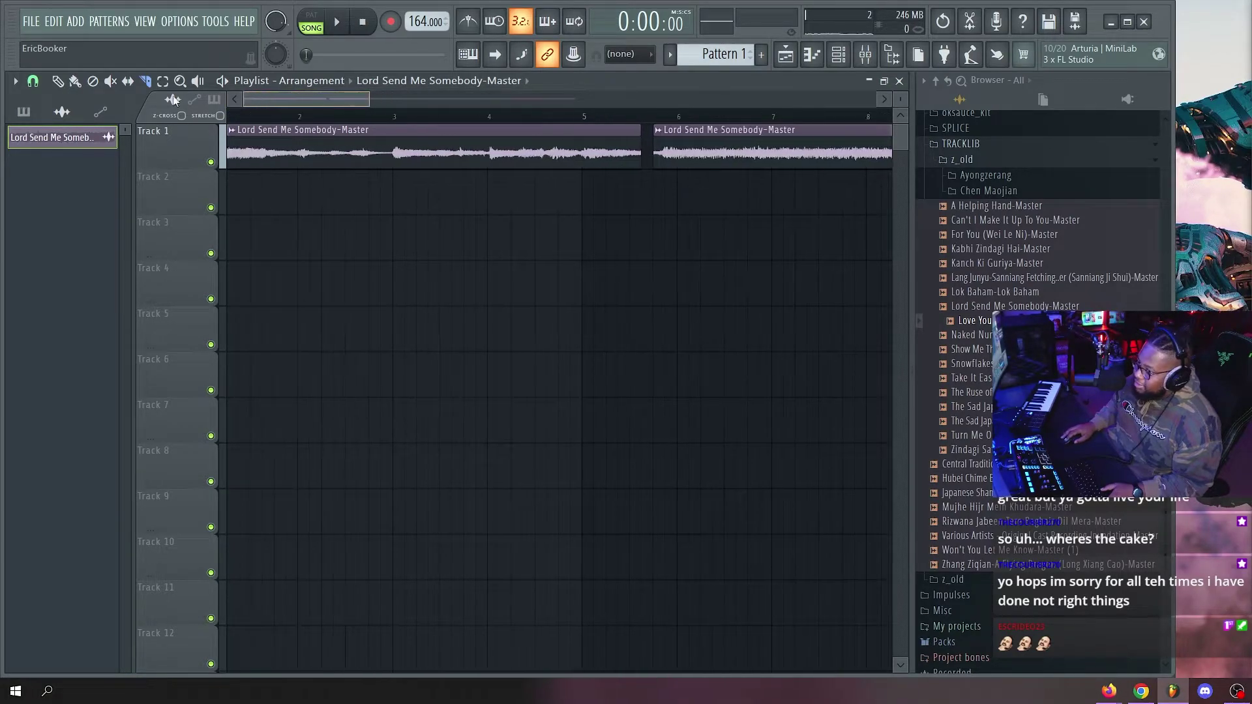
pyautogui.press('space')
pyautogui.press('space')
pyautogui.press('space')
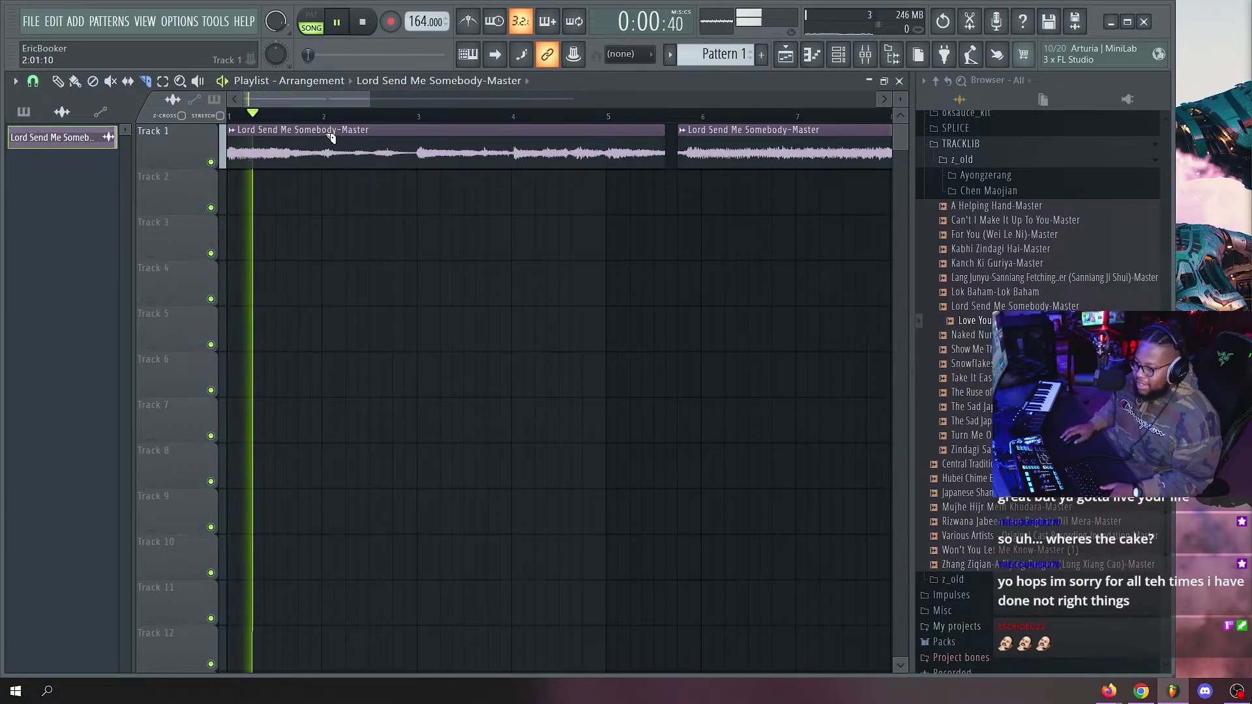
pyautogui.scroll(-3, 342, 120)
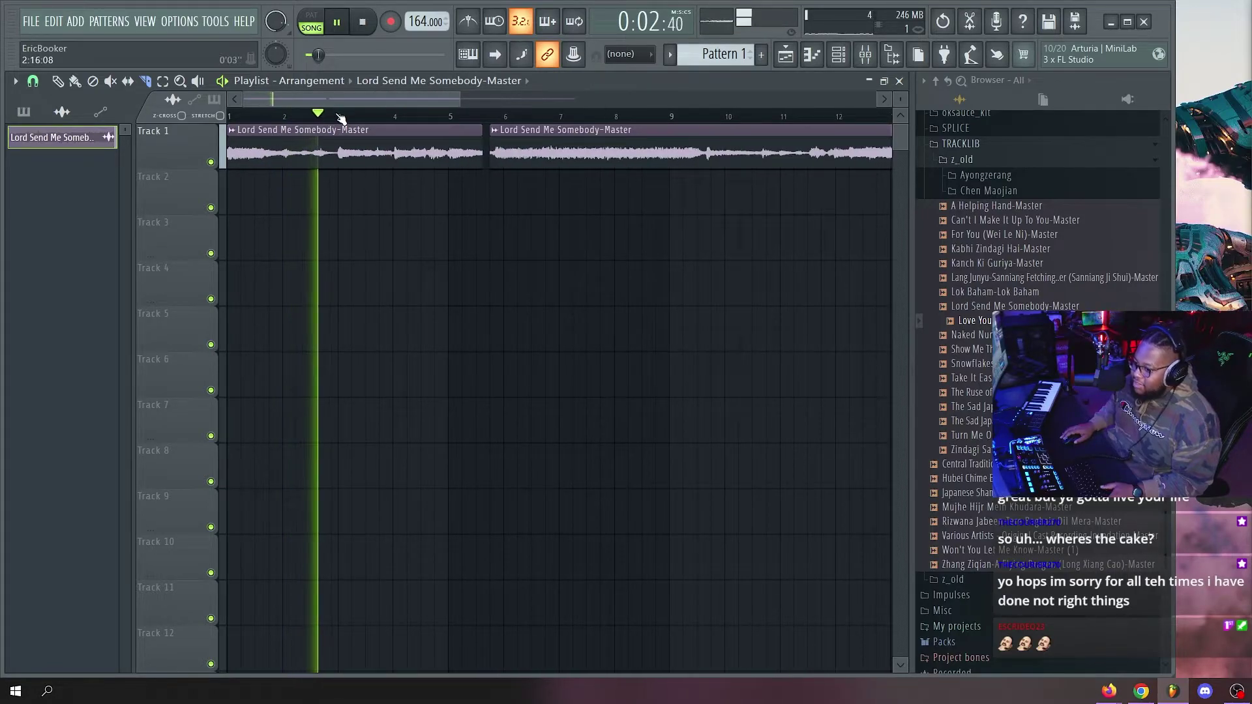
pyautogui.press('space')
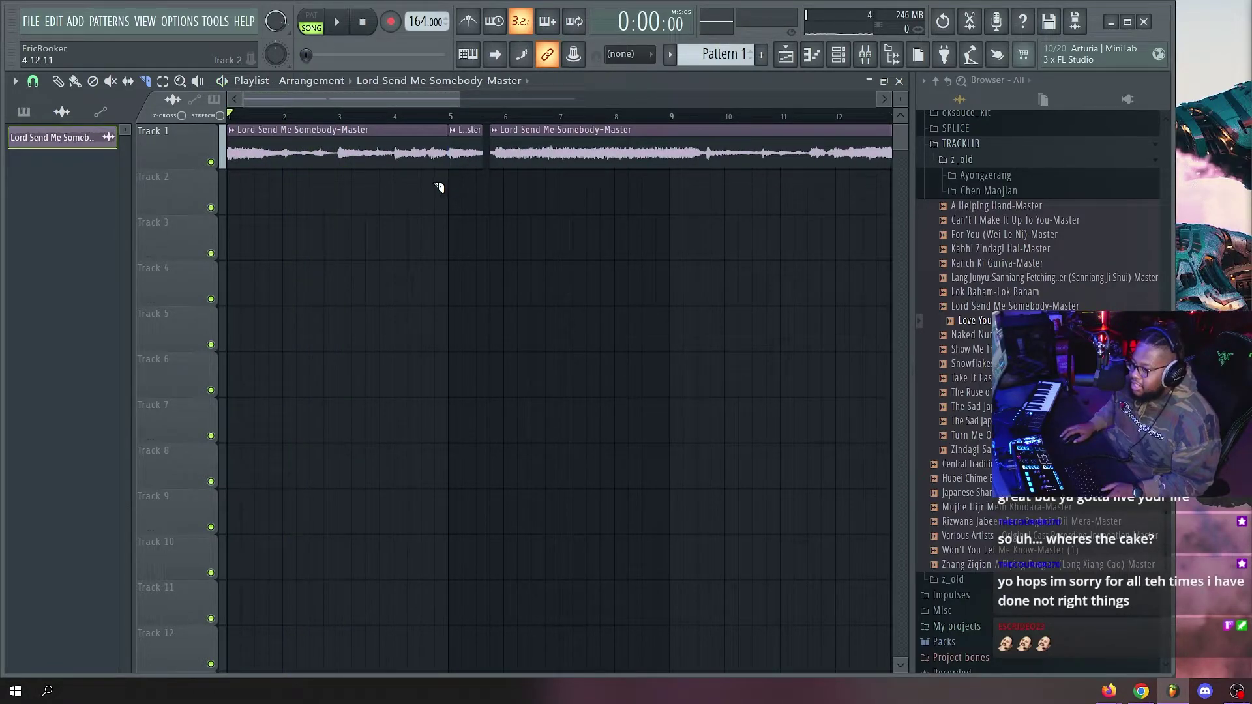
pyautogui.press('p')
pyautogui.rightClick(471, 152)
pyautogui.rightClick(506, 152)
# Play the start of the remaining Track 1 clip and slice it at 1:05:00, one beat in.
pyautogui.scroll(4, 297, 105)
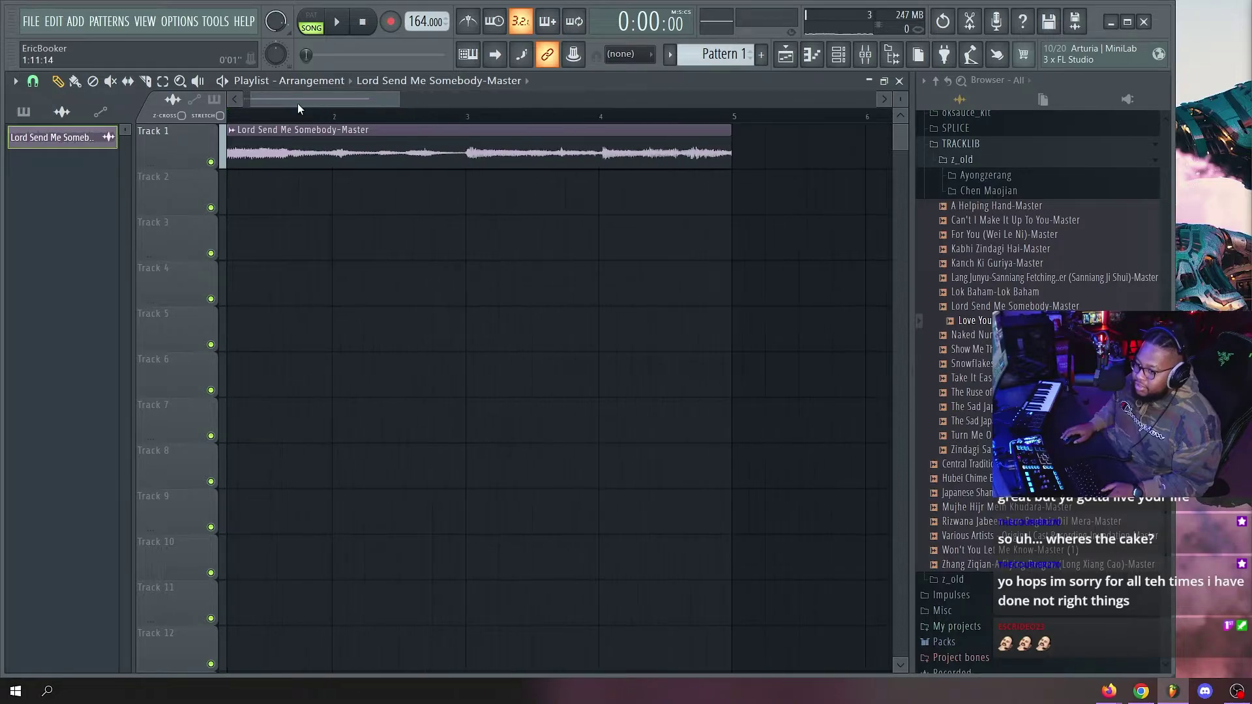
pyautogui.scroll(1, 297, 103)
pyautogui.press('space')
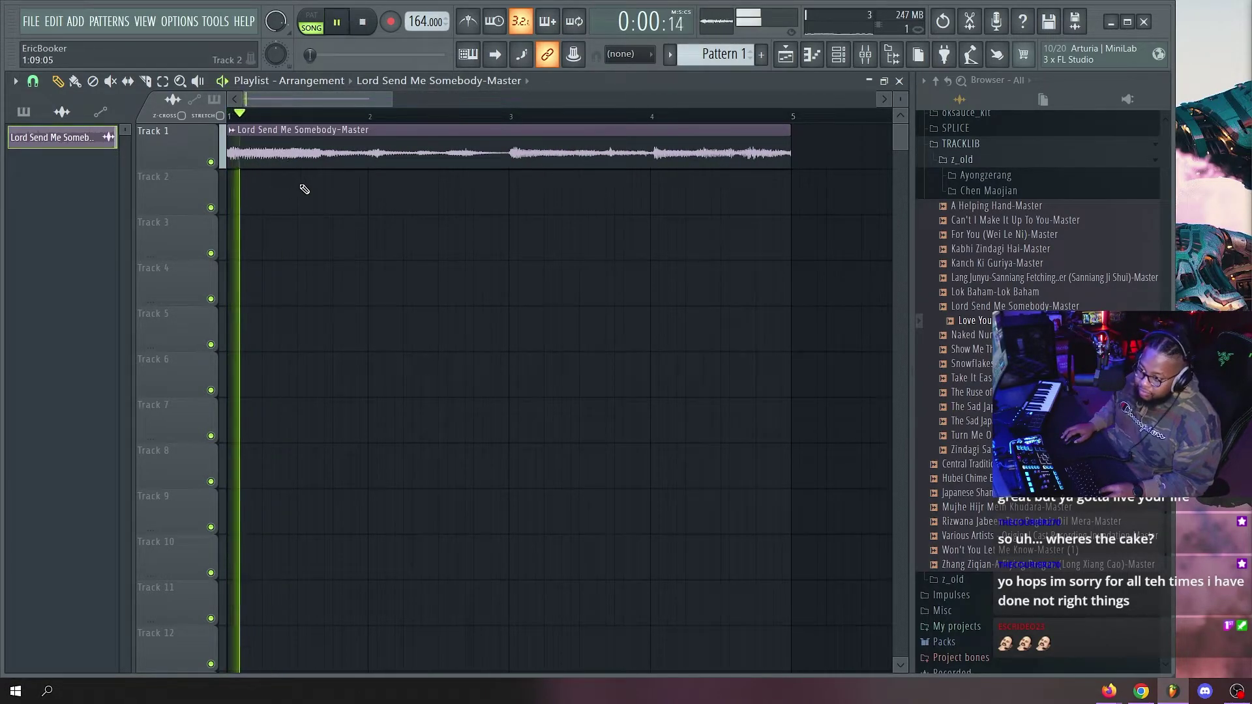
pyautogui.press('space')
pyautogui.moveTo(264, 175); pyautogui.dragTo(266, 123)
pyautogui.press('p')
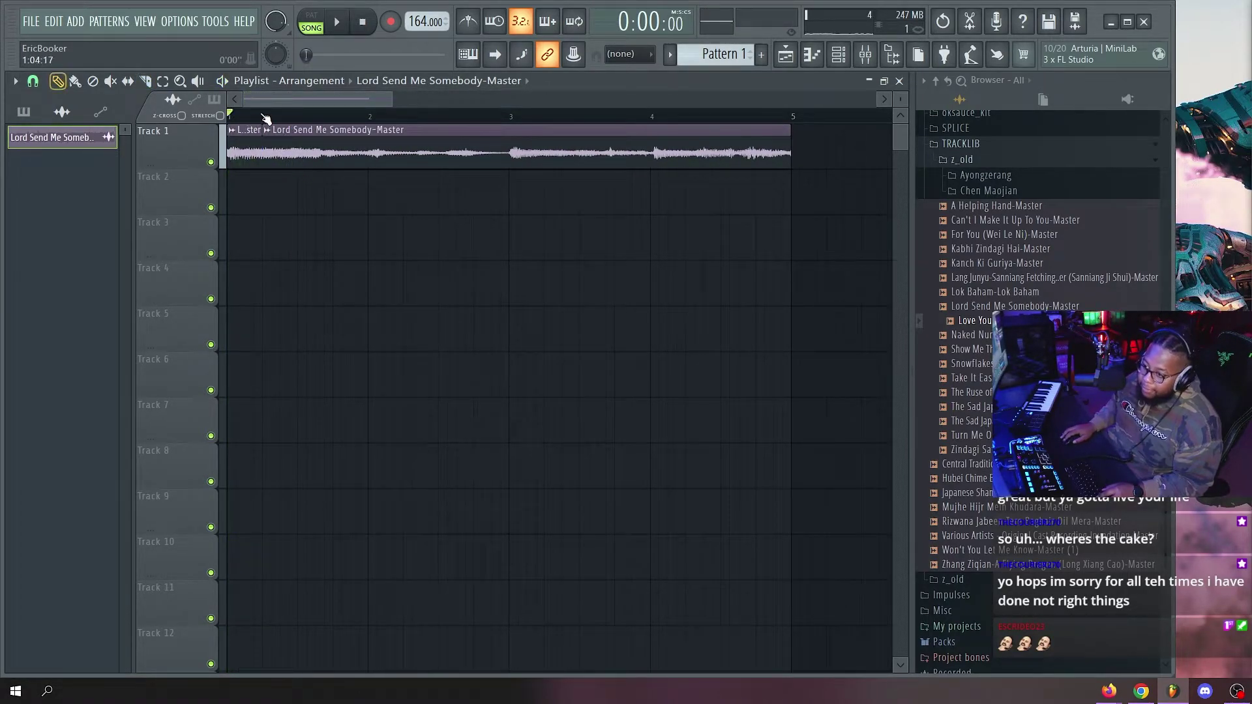
# Create a one-beat volume automation clip on Track 2 for the sample, cutting the volume about three-quarters through the beat.
pyautogui.scroll(5, 251, 100)
pyautogui.click(232, 135)
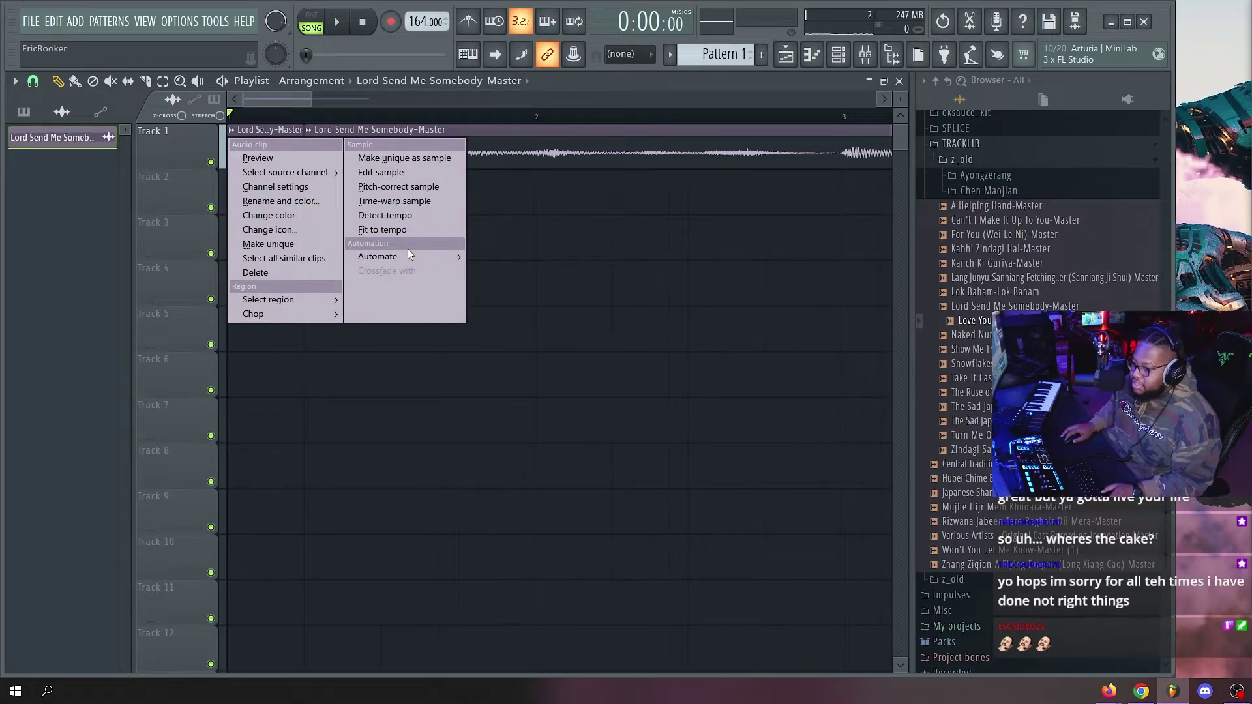
pyautogui.click(408, 249)
pyautogui.moveTo(267, 135); pyautogui.dragTo(294, 185)
pyautogui.rightClick(285, 209)
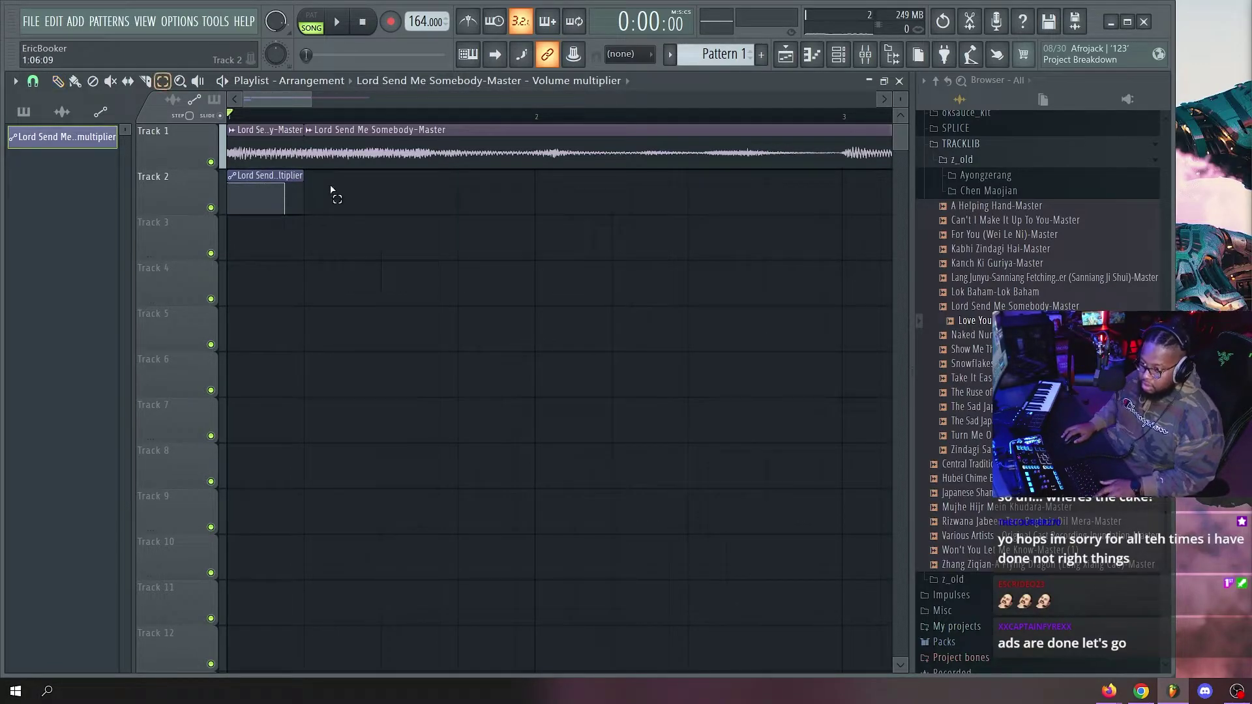
# Duplicate the volume automation clip back to back along Track 2 up to bar 5 and delete the surplus copy beyond it.
pyautogui.click(194, 203)
pyautogui.hotkey('ctrl', 'b')
pyautogui.hotkey('ctrl', 'b')
pyautogui.hotkey('ctrl', 'b')
pyautogui.hotkey('ctrl', 'b')
pyautogui.hotkey('ctrl', 'b')
pyautogui.hotkey('ctrl', 'b')
pyautogui.hotkey('ctrl', 'b')
pyautogui.hotkey('ctrl', 'b')
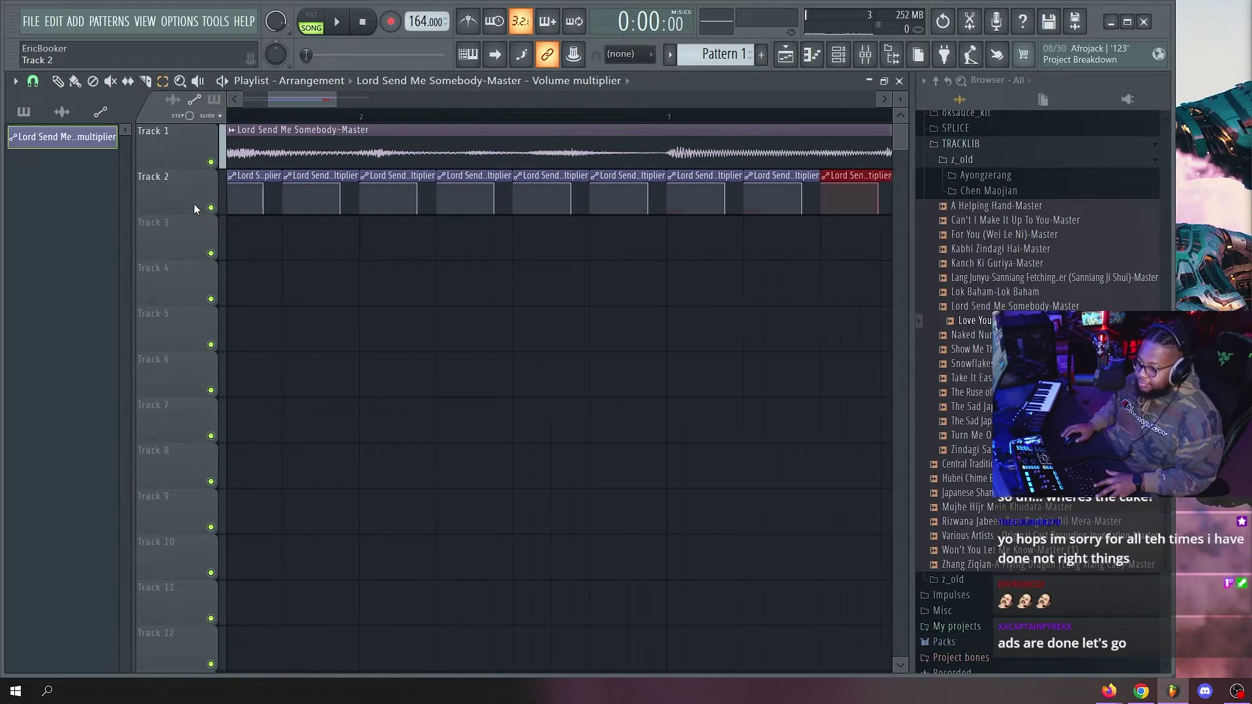
pyautogui.hotkey('ctrl', 'b')
pyautogui.hotkey('ctrl', 'b')
pyautogui.hotkey('ctrl', 'b')
pyautogui.hotkey('ctrl', 'b')
pyautogui.hotkey('ctrl', 'b')
pyautogui.hotkey('ctrl', 'b')
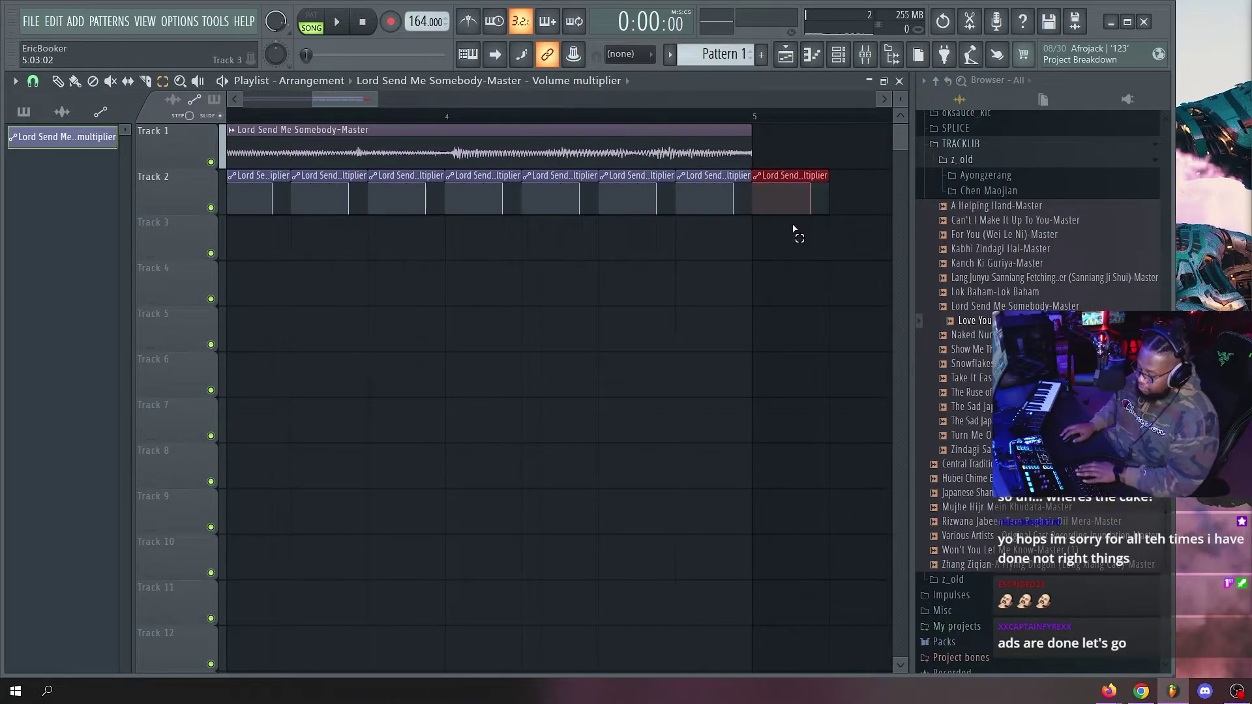
pyautogui.press('Delete')
# Play the arrangement from bar 1 to hear the sample with the repeated volume automation.
pyautogui.scroll(-8, 310, 115)
pyautogui.scroll(2, 310, 114)
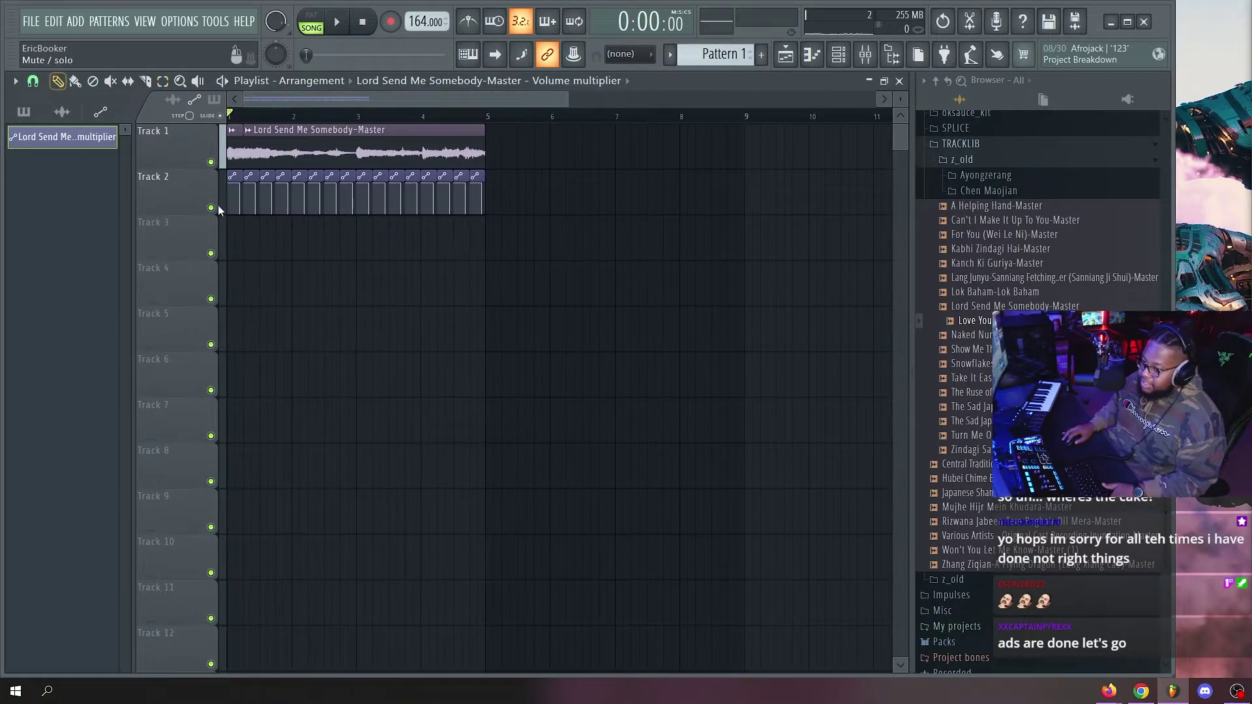
pyautogui.press('space')
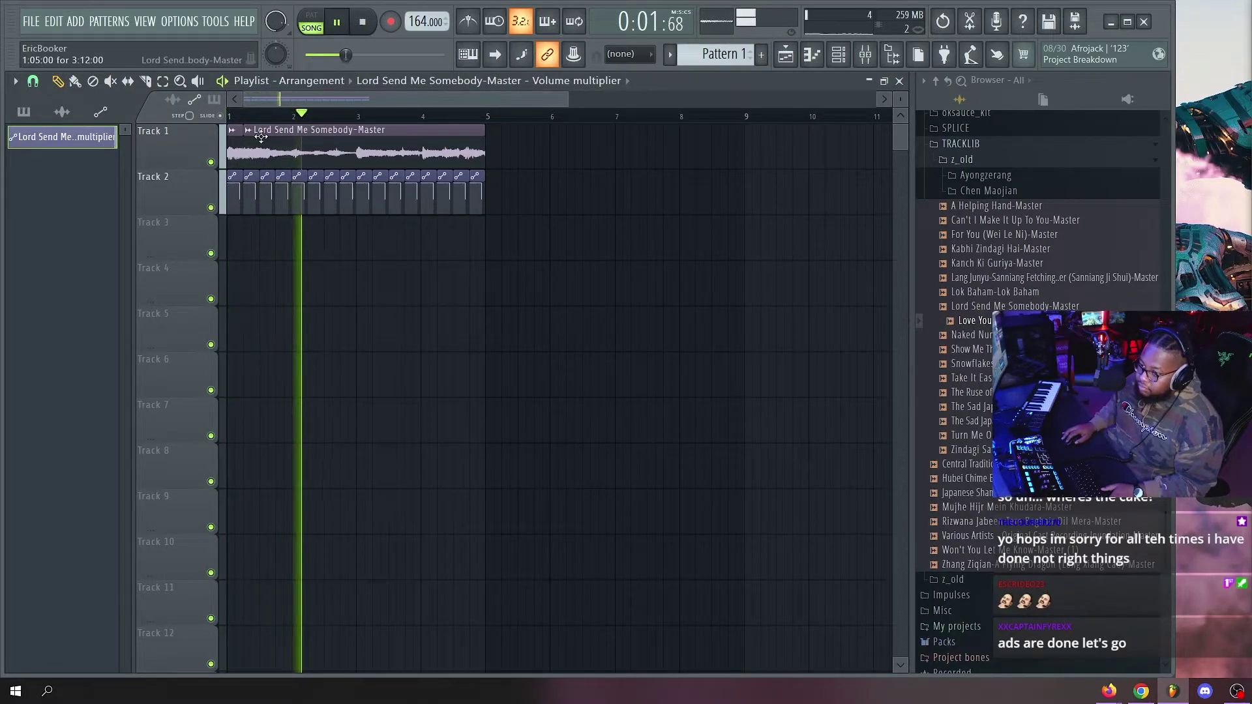
# Listen to the gated sample, stop playback and move the Track 1 clip to start at 1:01:06.
pyautogui.scroll(4, 261, 136)
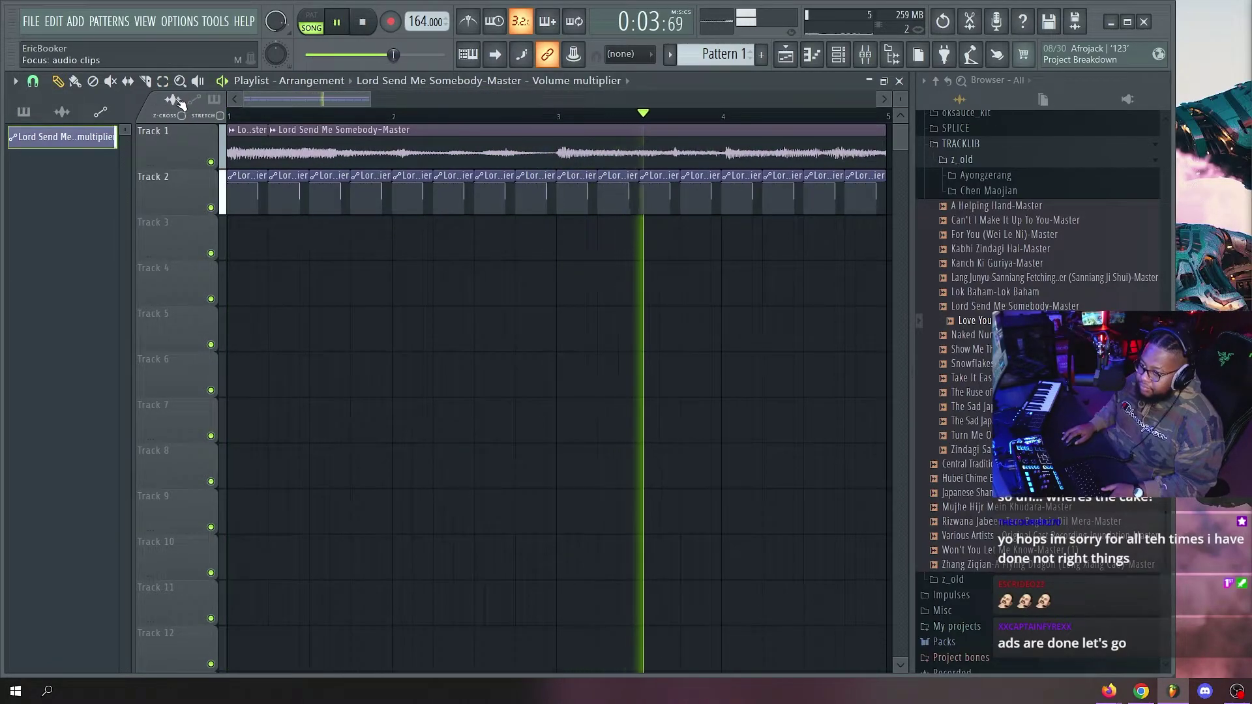
pyautogui.scroll(-2, 259, 121)
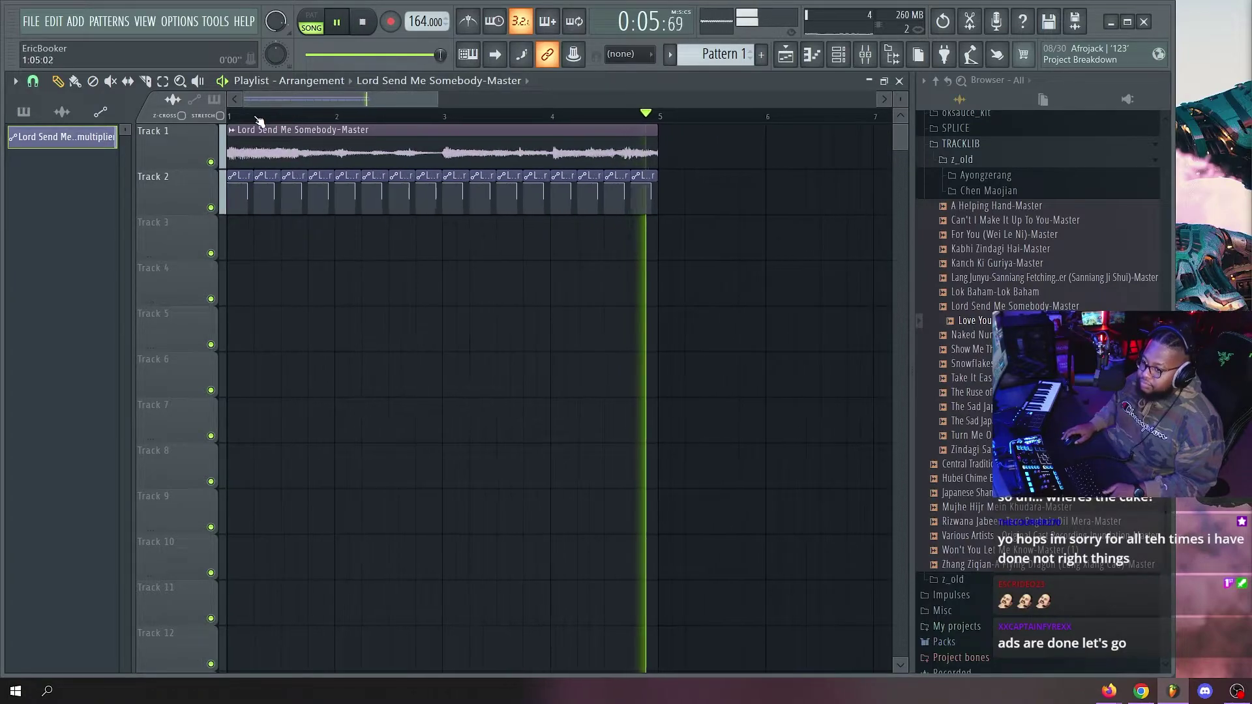
pyautogui.scroll(3, 259, 121)
pyautogui.press('space')
pyautogui.moveTo(245, 139); pyautogui.dragTo(249, 139)
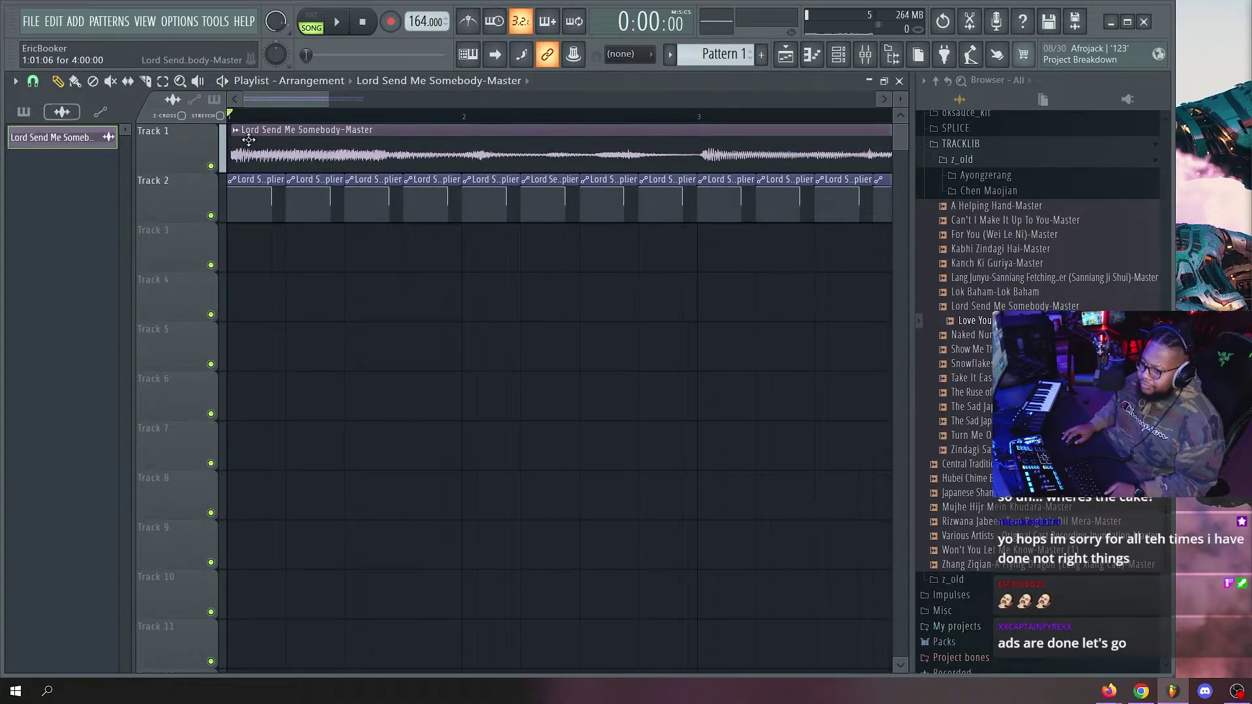
pyautogui.press('space')
pyautogui.scroll(-2, 271, 125)
pyautogui.press('space')
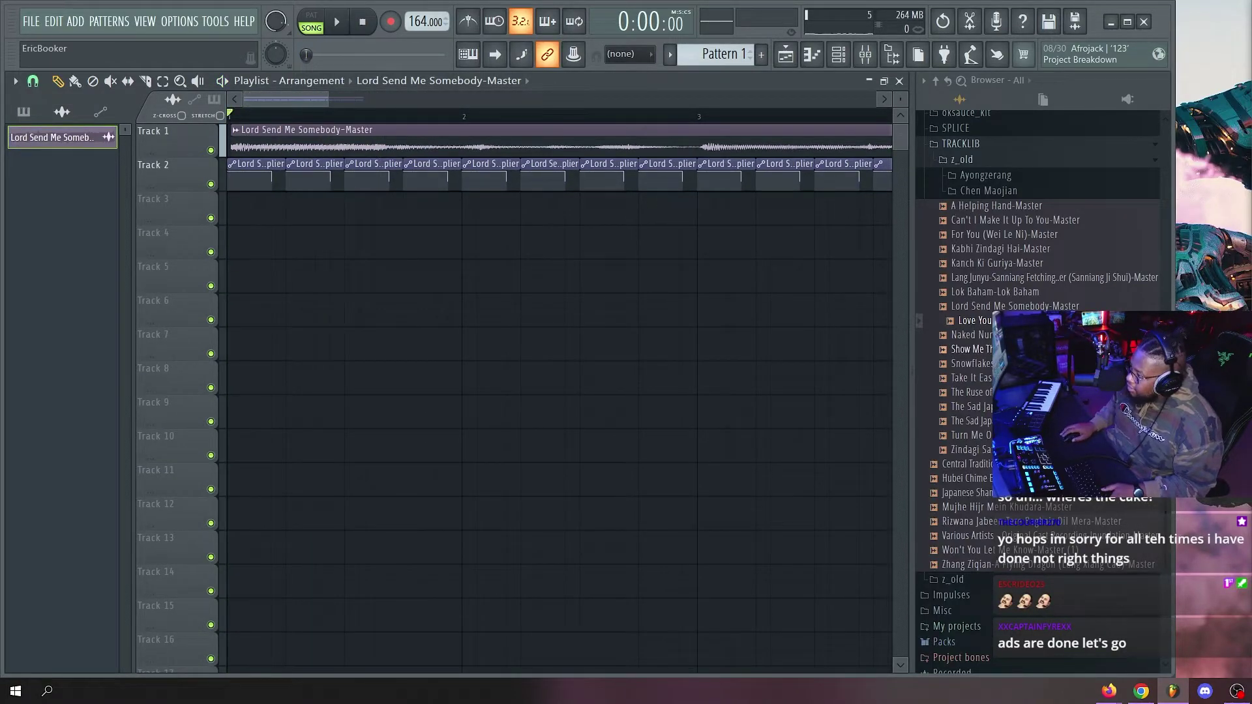
# Audition the TRACKLIB samples from Naked Nun-Master down to The Sad Japanese Sea.
pyautogui.scroll(-3, 582, 127)
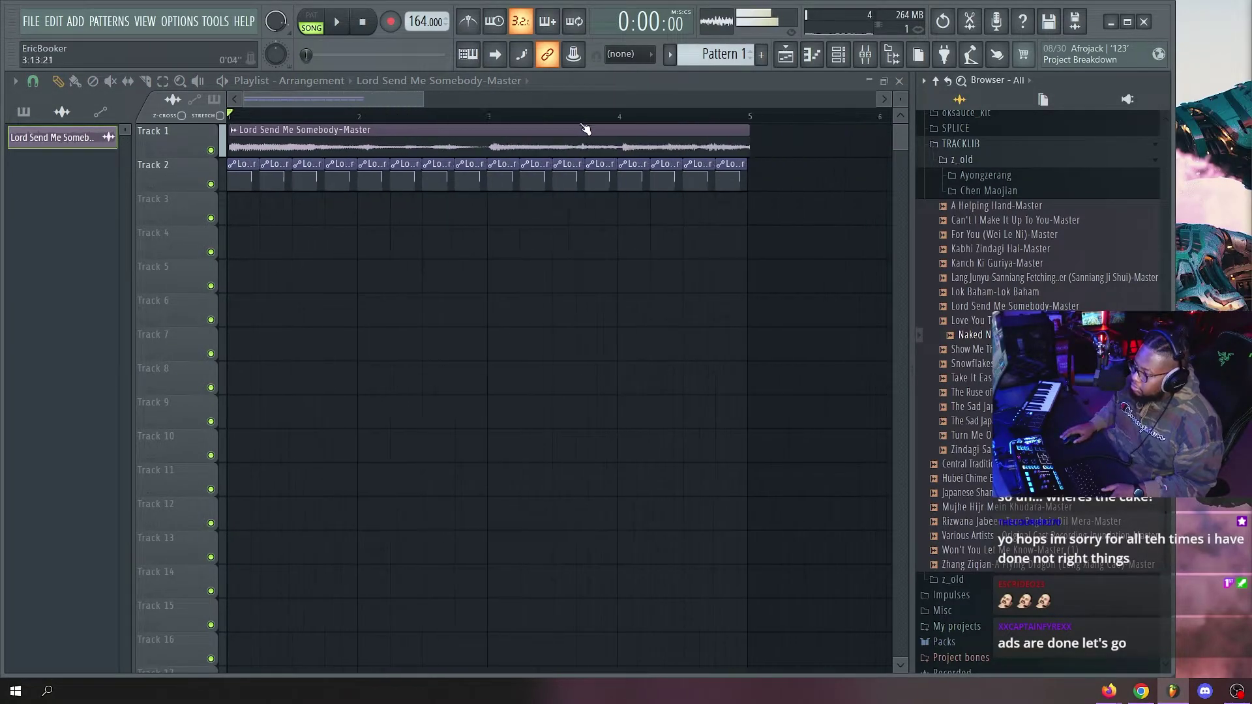
pyautogui.scroll(-1, 585, 130)
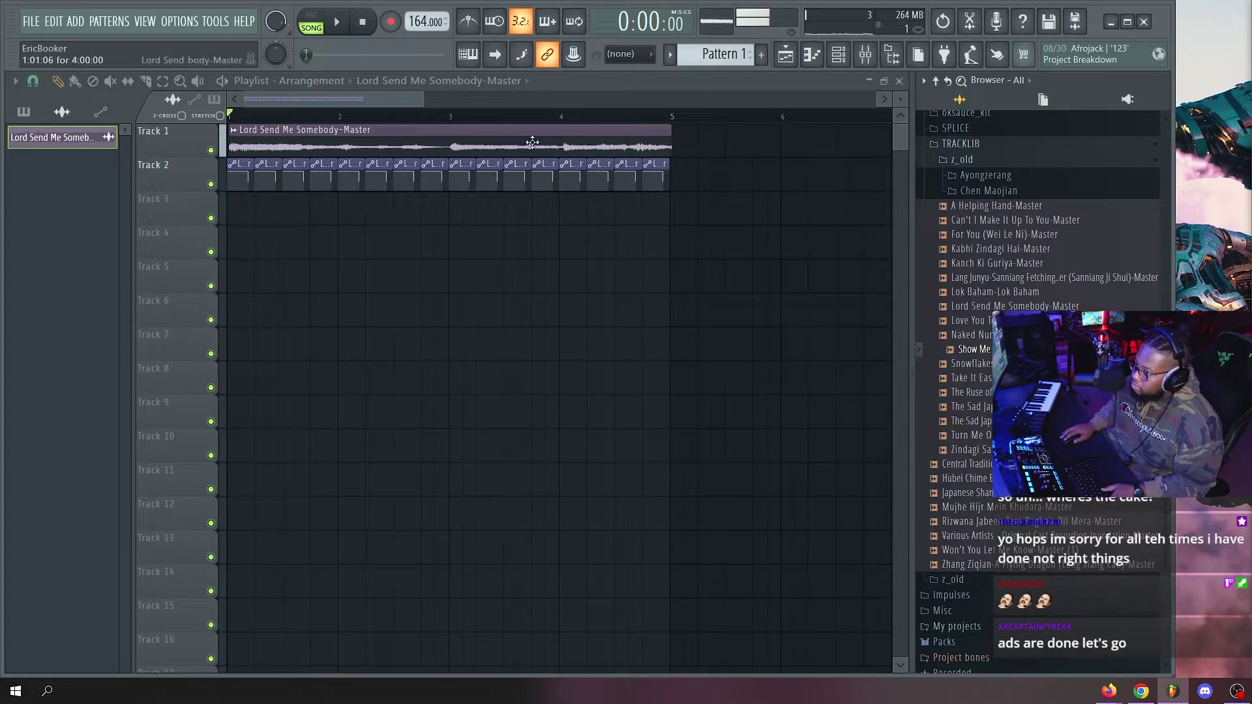
pyautogui.press('Down')
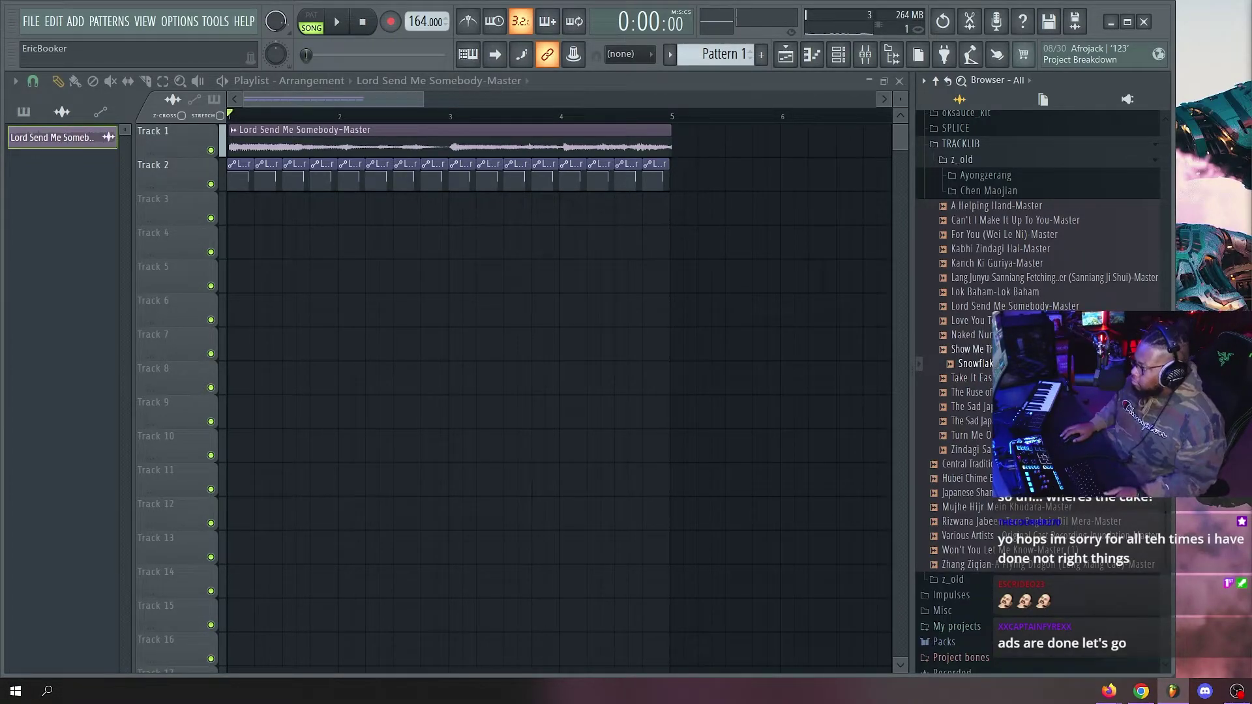
pyautogui.press('Down')
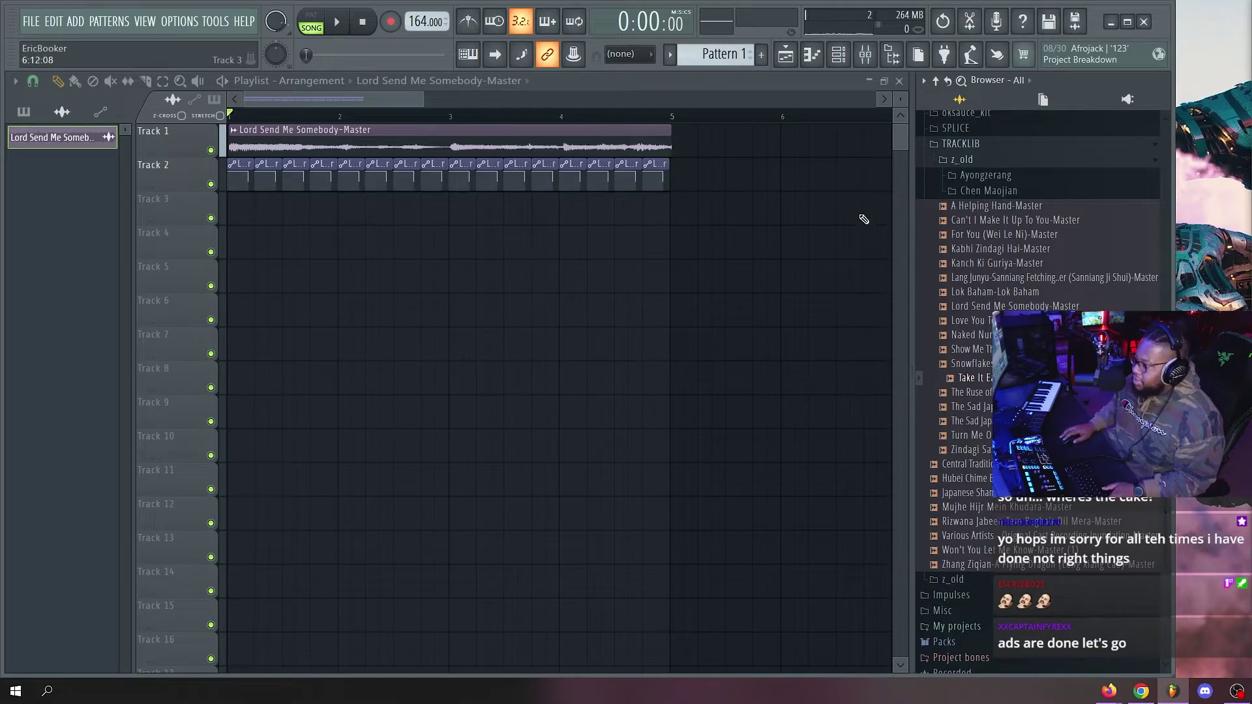
pyautogui.scroll(3, 1043, 261)
pyautogui.click(1032, 479)
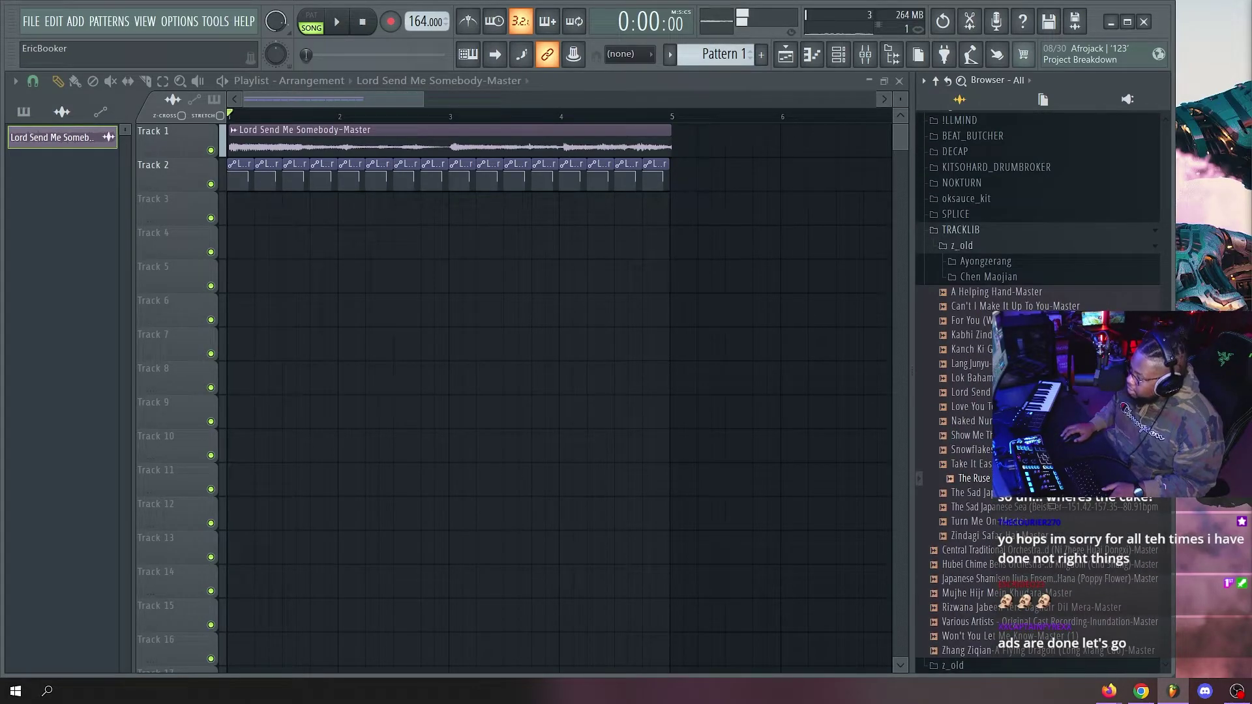
pyautogui.click(1049, 507)
pyautogui.scroll(-3, 1048, 507)
pyautogui.click(372, 23)
pyautogui.scroll(-3, 984, 436)
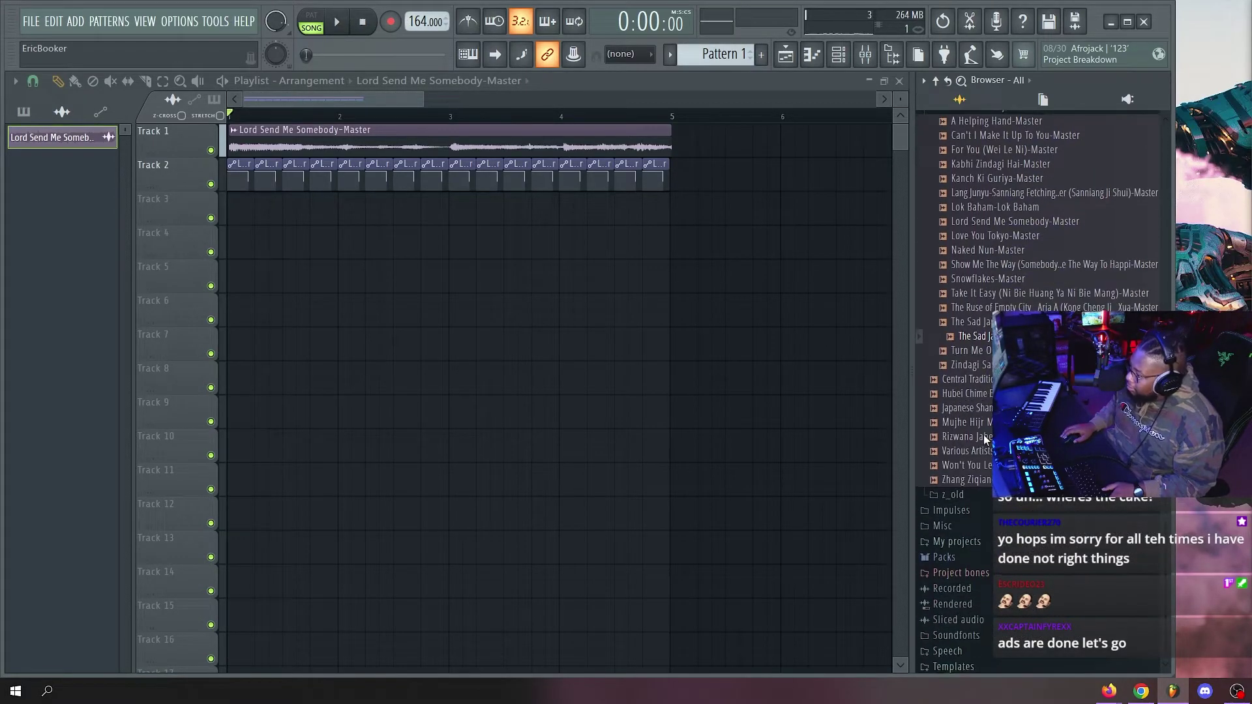
# Collapse the TRACKLIB folder and look through the BEAT_BUTCHER and DECAP folders for other samples.
pyautogui.scroll(6, 987, 392)
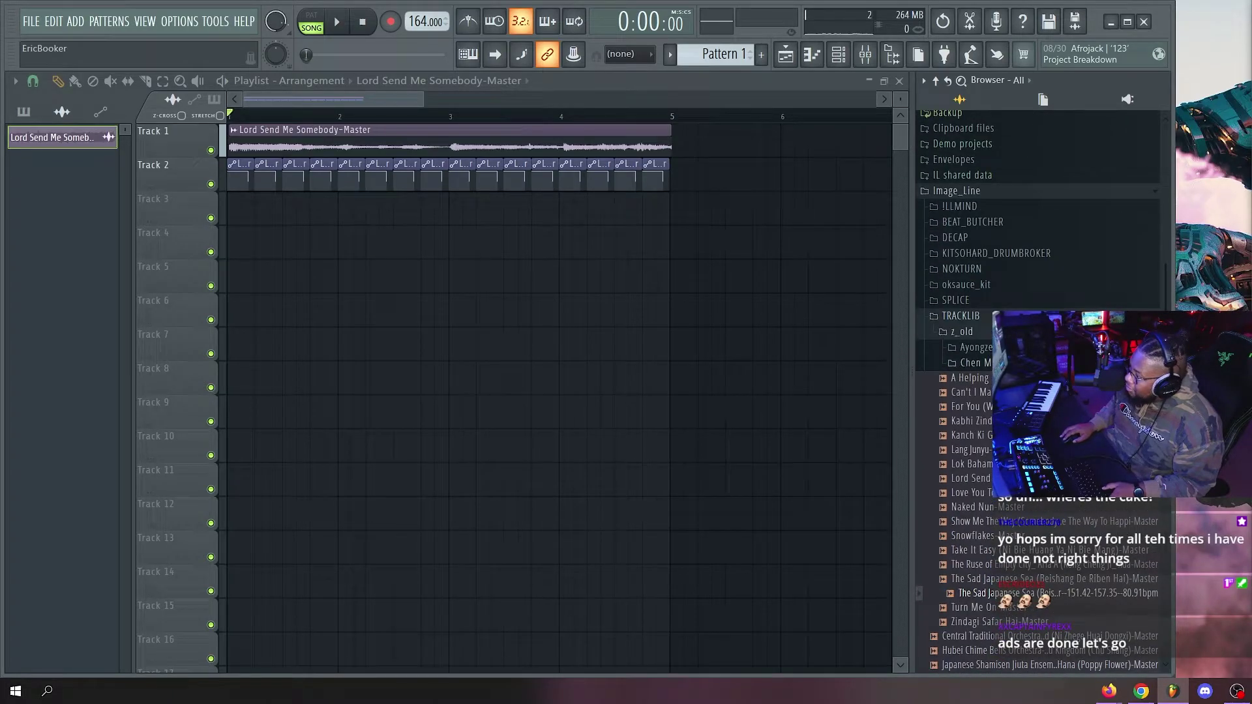
pyautogui.click(987, 331)
pyautogui.click(981, 347)
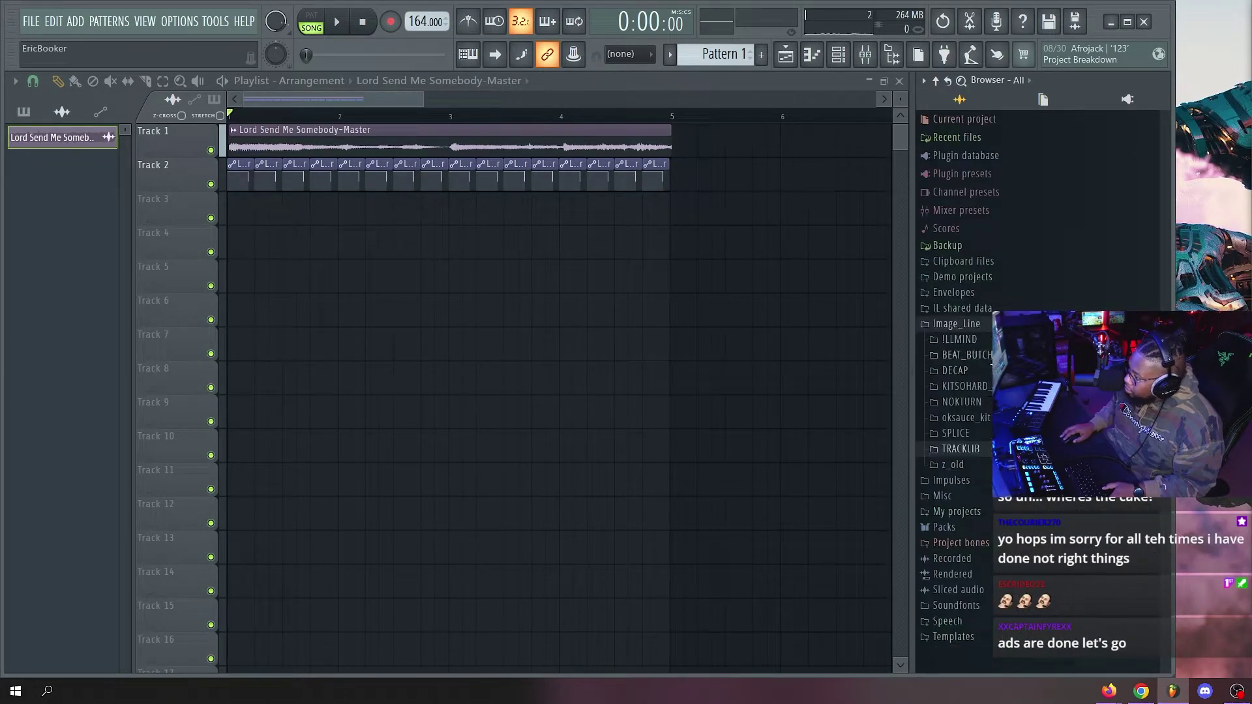
pyautogui.click(965, 355)
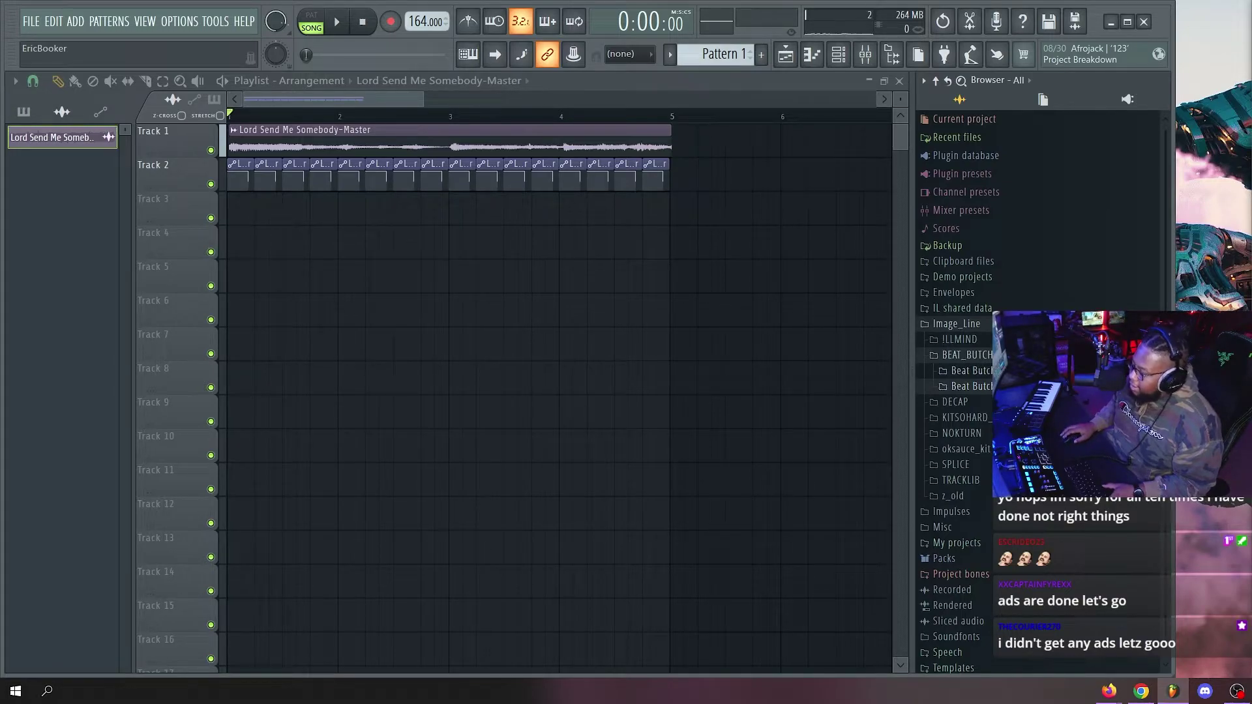
pyautogui.click(972, 370)
pyautogui.click(972, 370)
pyautogui.click(972, 386)
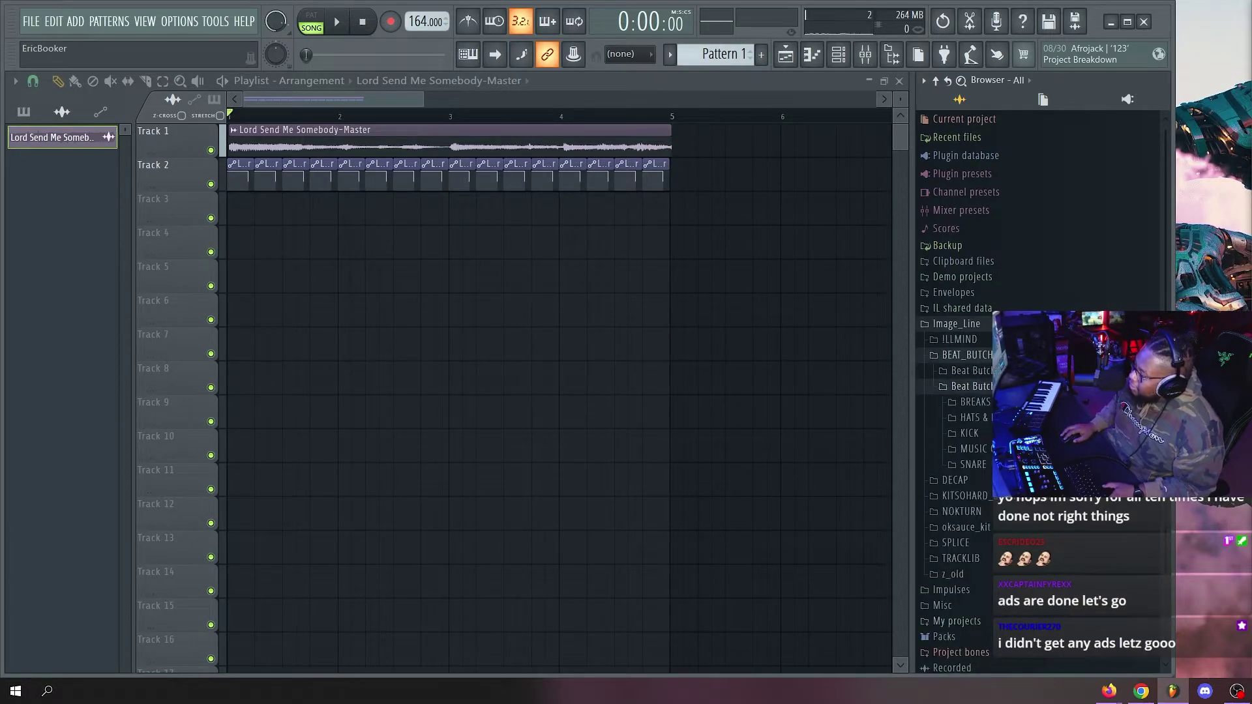
pyautogui.click(972, 386)
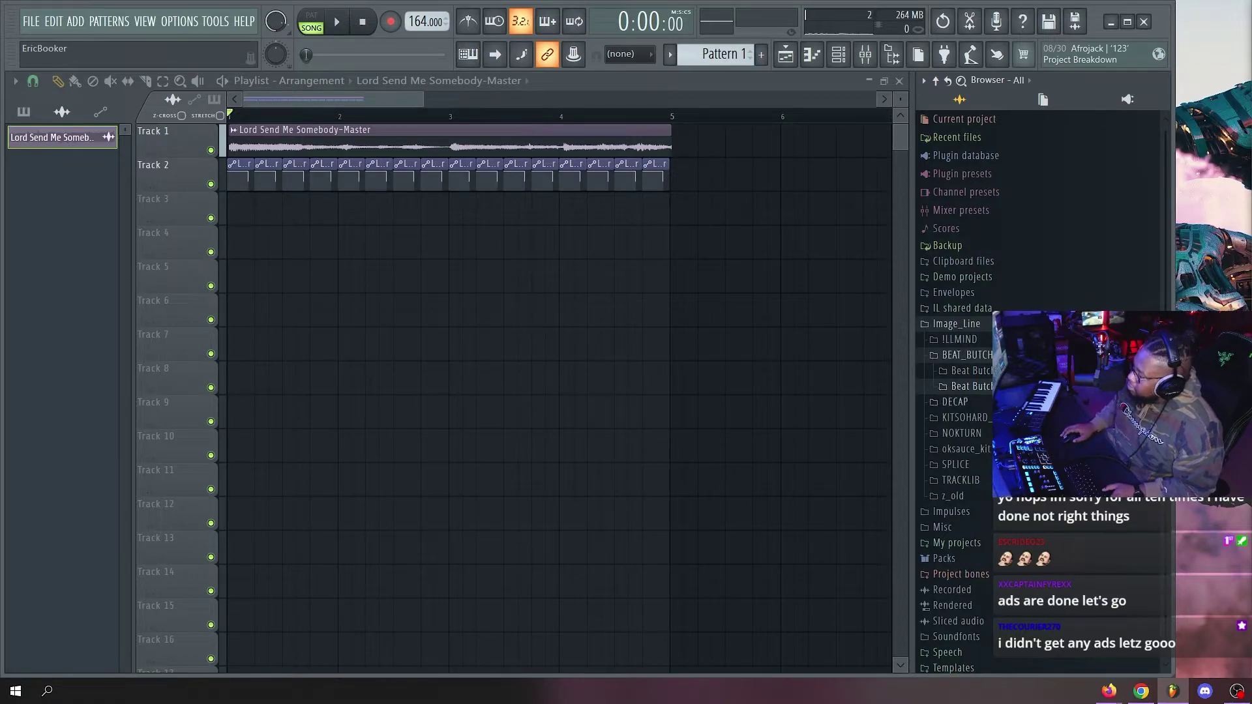
pyautogui.click(986, 357)
pyautogui.click(986, 372)
pyautogui.click(985, 372)
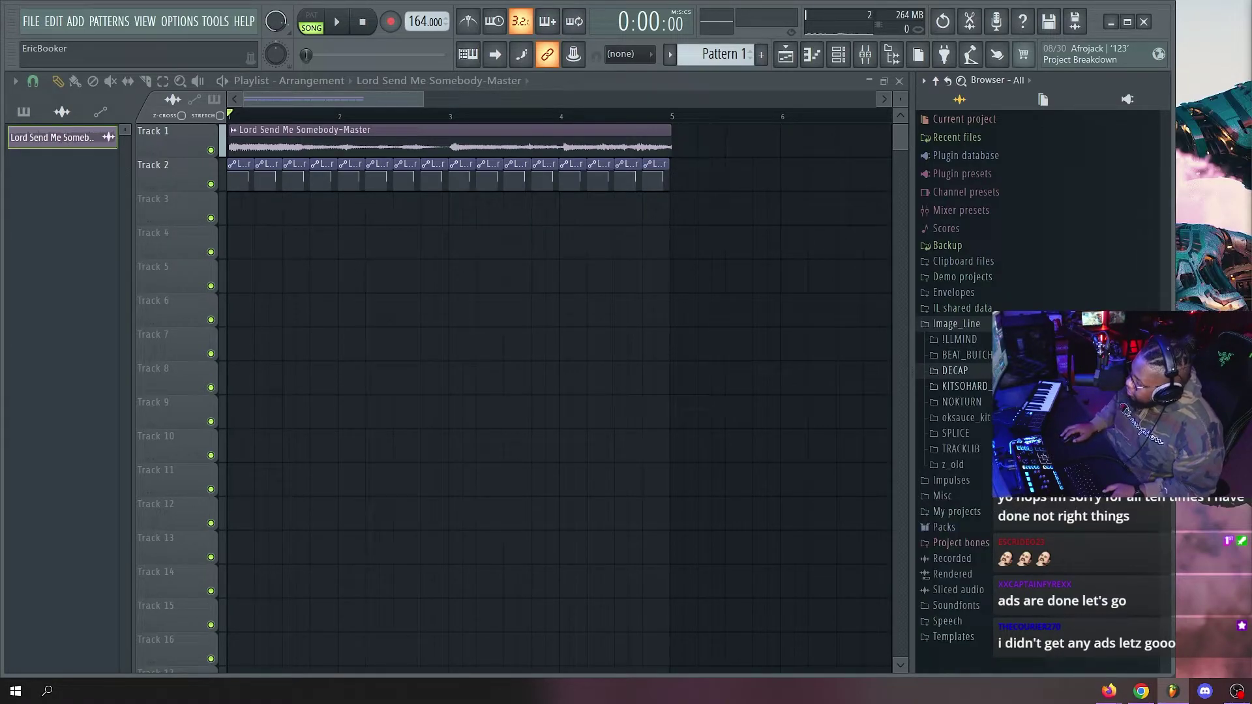
# Look through the KITSOHARD_DRUMBROKER, NOKTURN and DECAP folders for a usable sample pack.
pyautogui.click(985, 387)
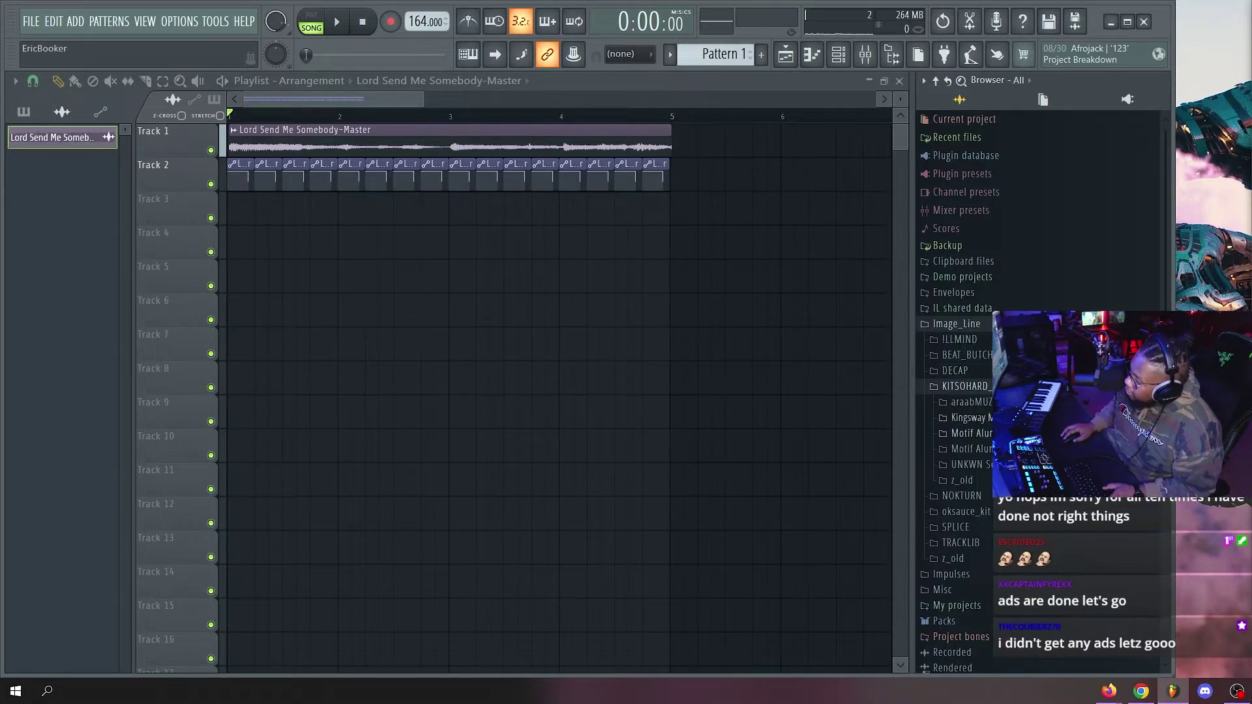
pyautogui.click(966, 387)
pyautogui.click(972, 402)
pyautogui.scroll(-5, 975, 403)
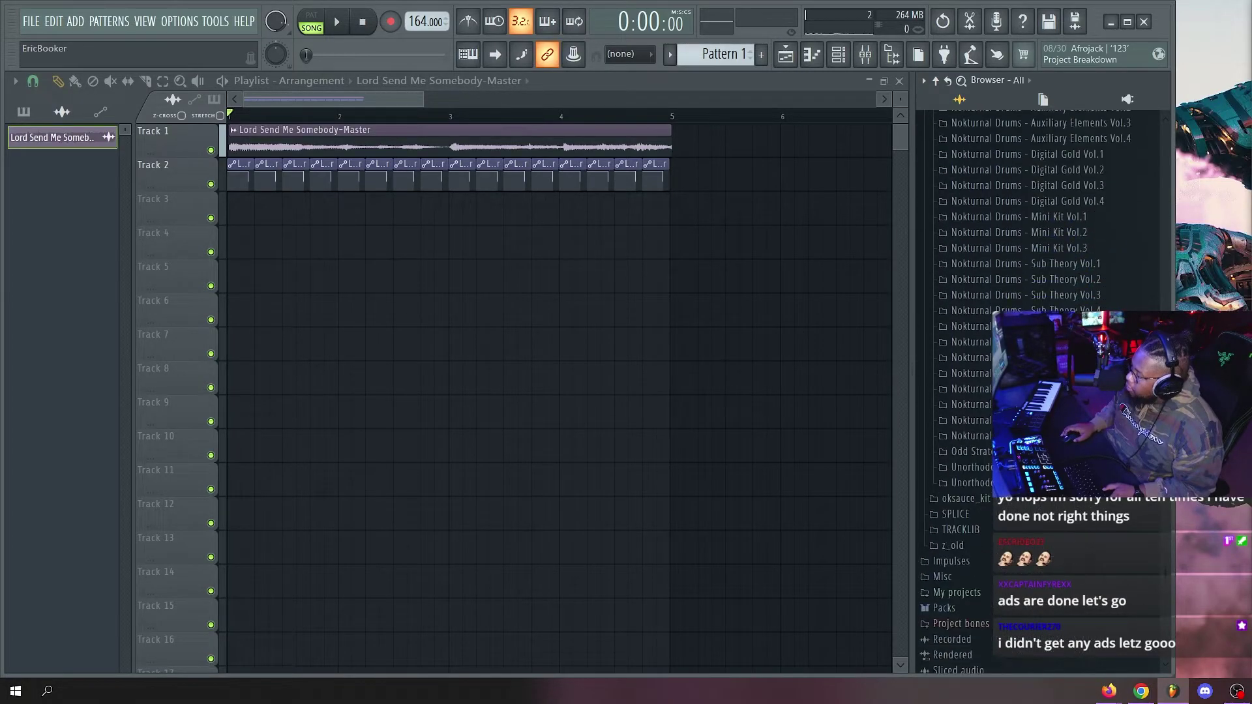
pyautogui.scroll(5, 975, 403)
pyautogui.click(978, 404)
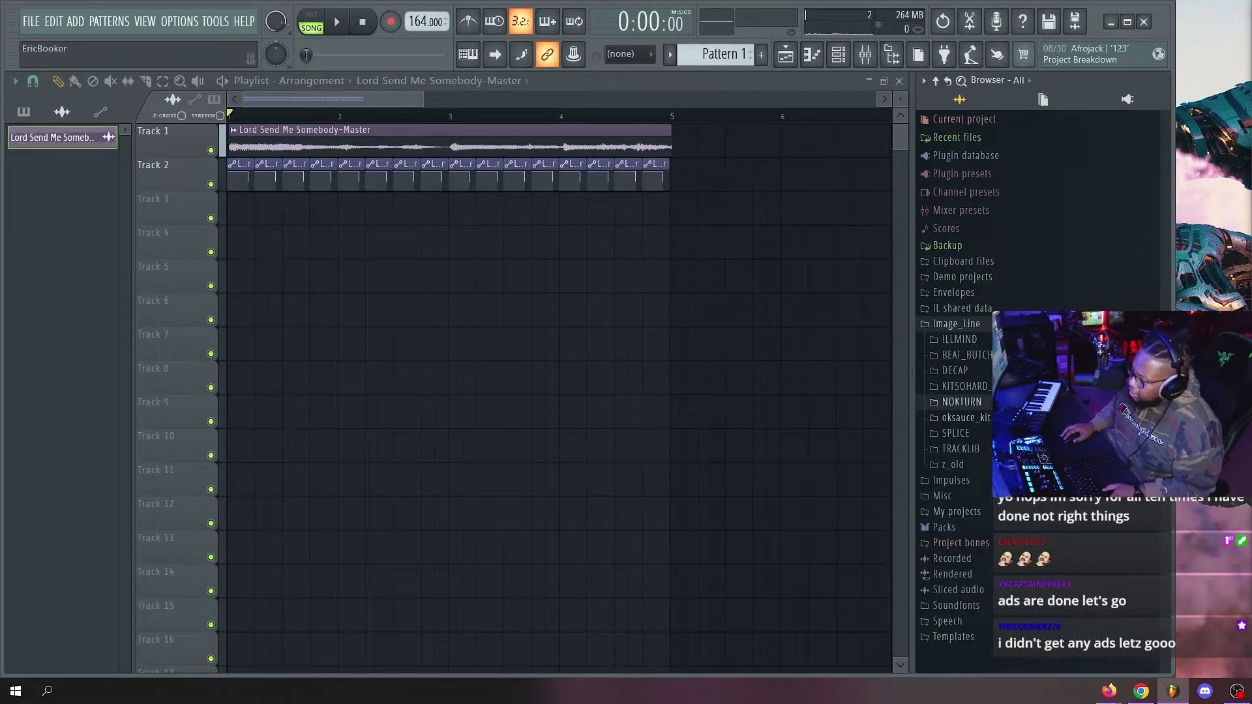
pyautogui.click(978, 403)
pyautogui.click(978, 403)
pyautogui.click(978, 388)
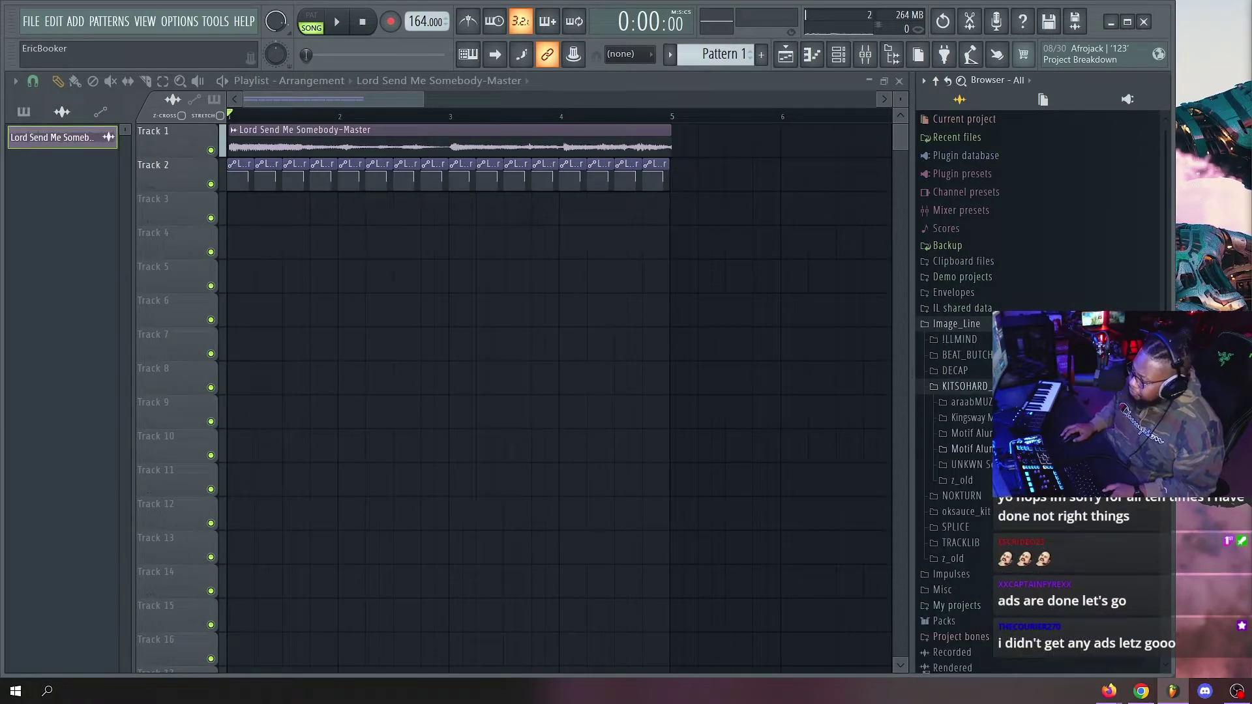
pyautogui.click(973, 434)
pyautogui.click(972, 322)
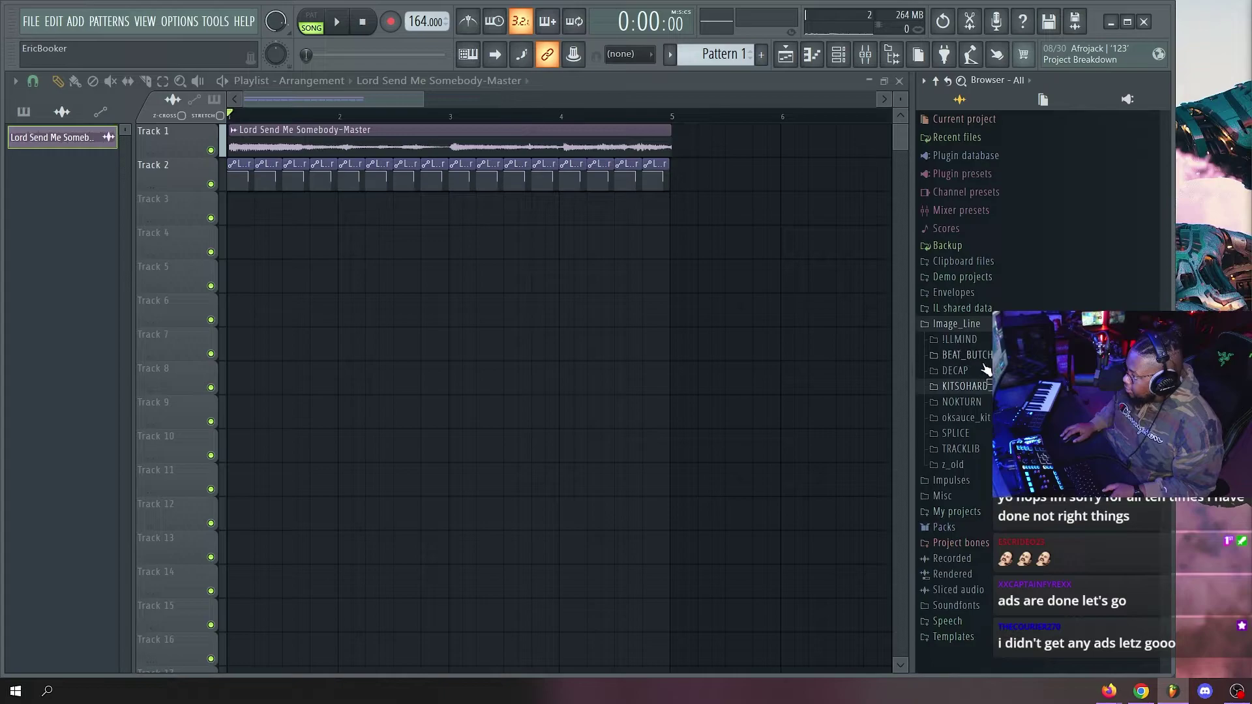
pyautogui.click(956, 370)
pyautogui.click(991, 370)
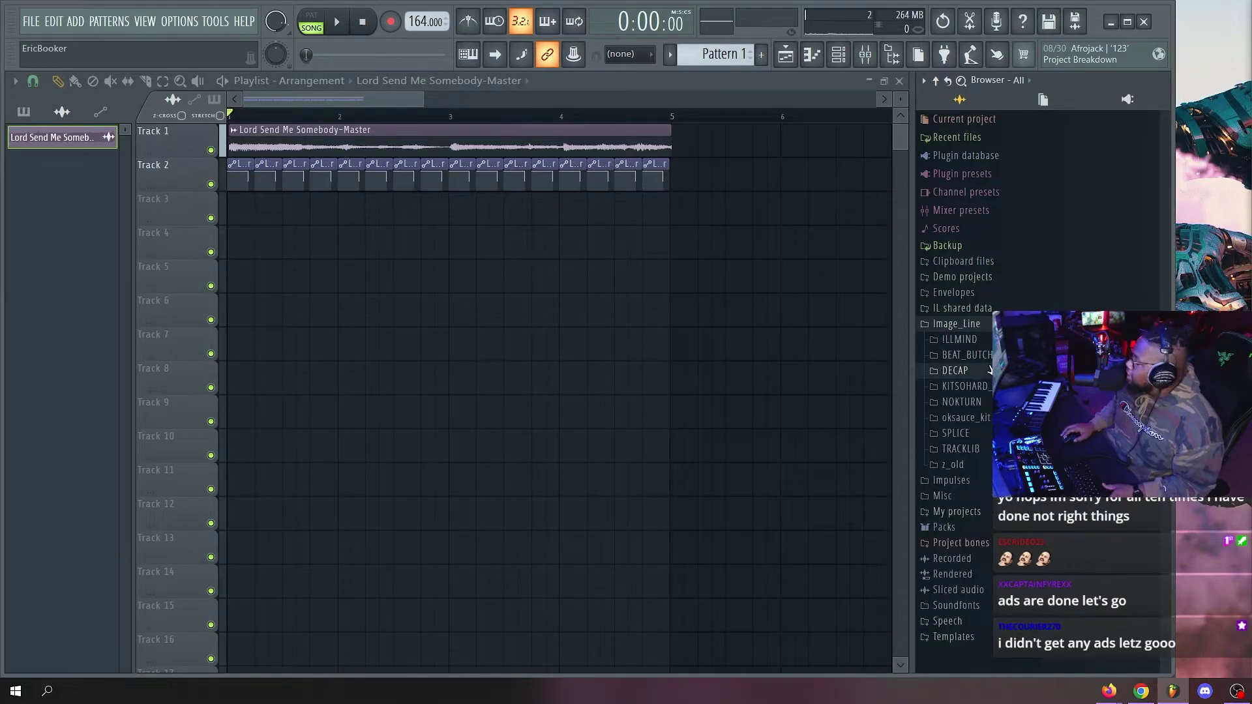
# Audition compositions in KITSOHARD_DRUMBROKER's UNKWN Sounds - MW Vol. 1 folder, including 3.mw fade away 108bpm and 4.mw shaman 74bpm.
pyautogui.click(966, 386)
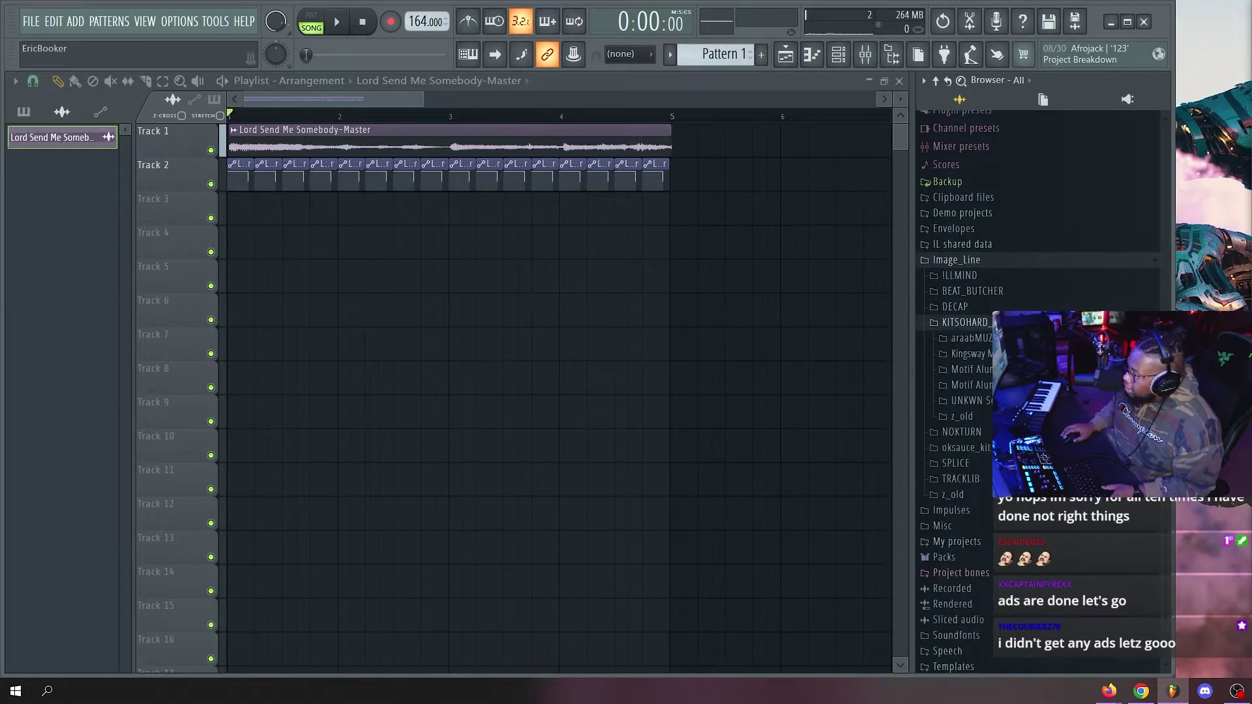
pyautogui.click(972, 399)
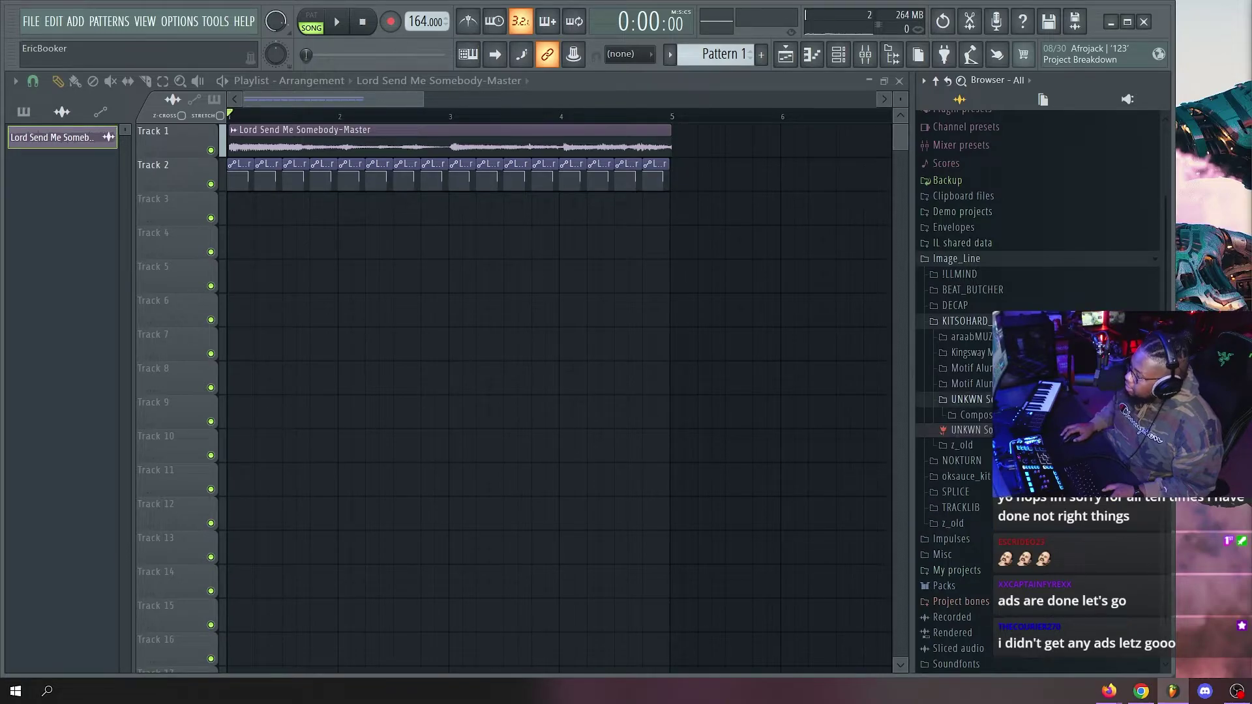
pyautogui.click(985, 416)
pyautogui.scroll(-4, 984, 415)
pyautogui.click(982, 343)
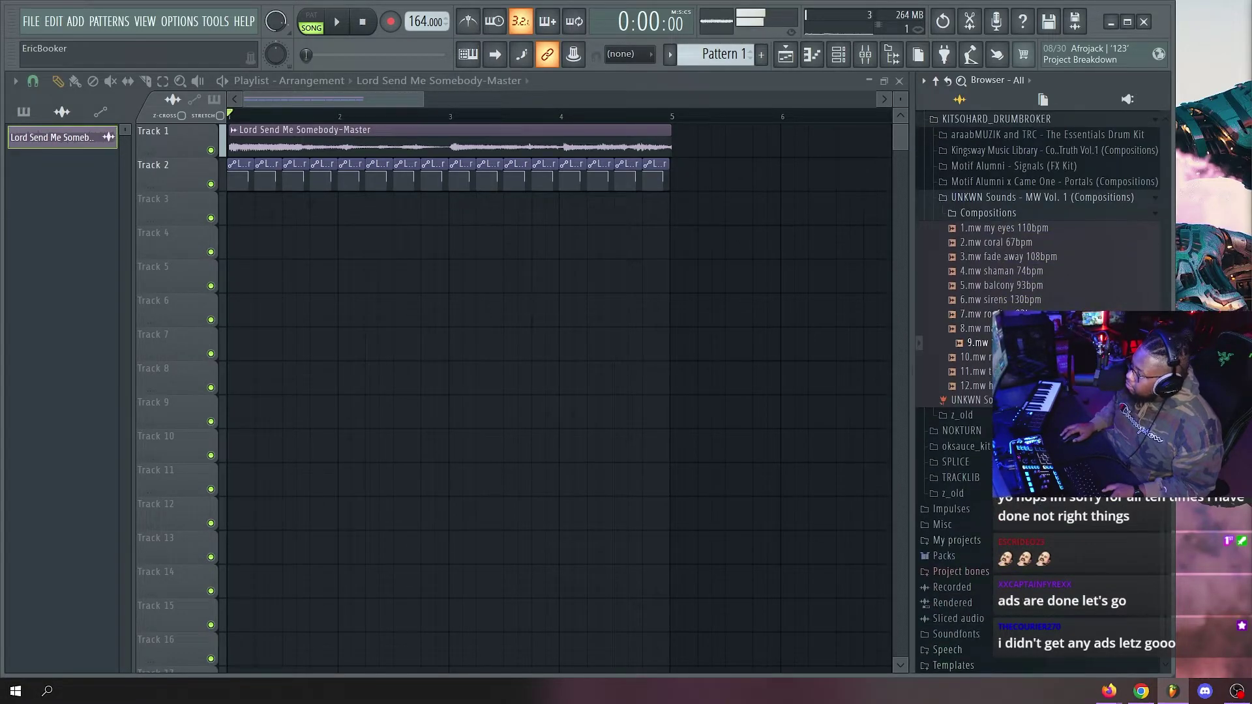
pyautogui.click(999, 372)
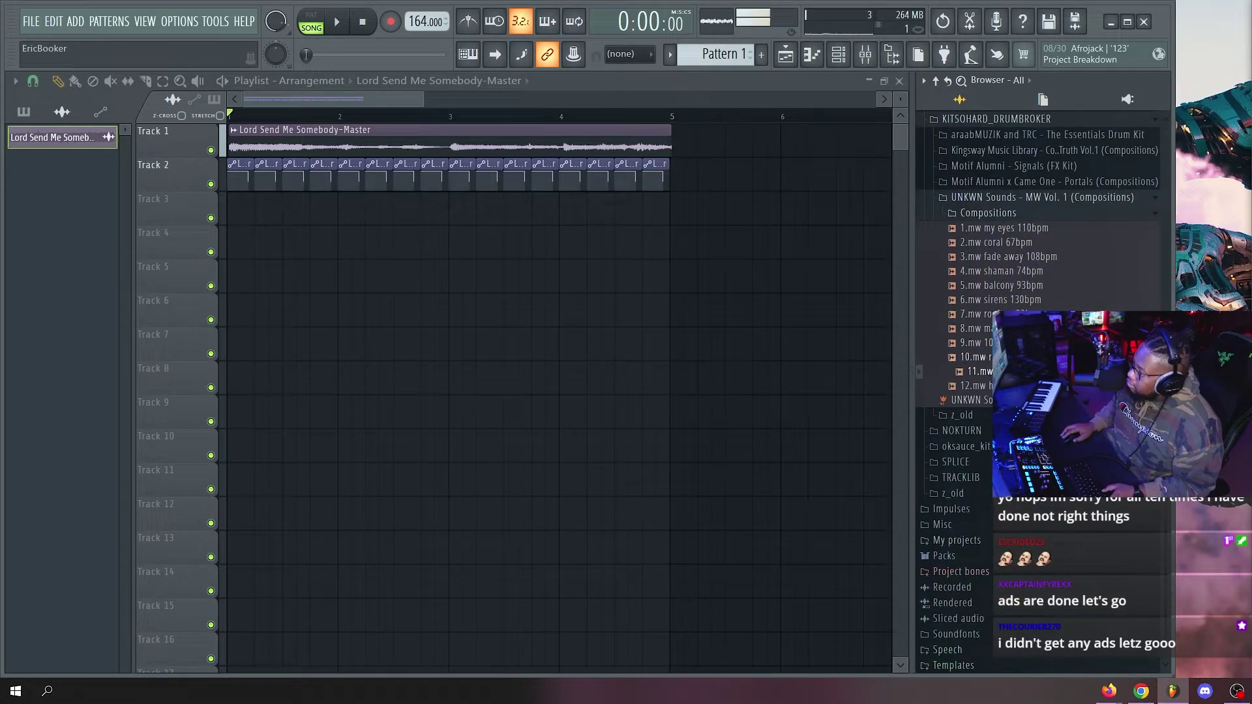
pyautogui.press('Down')
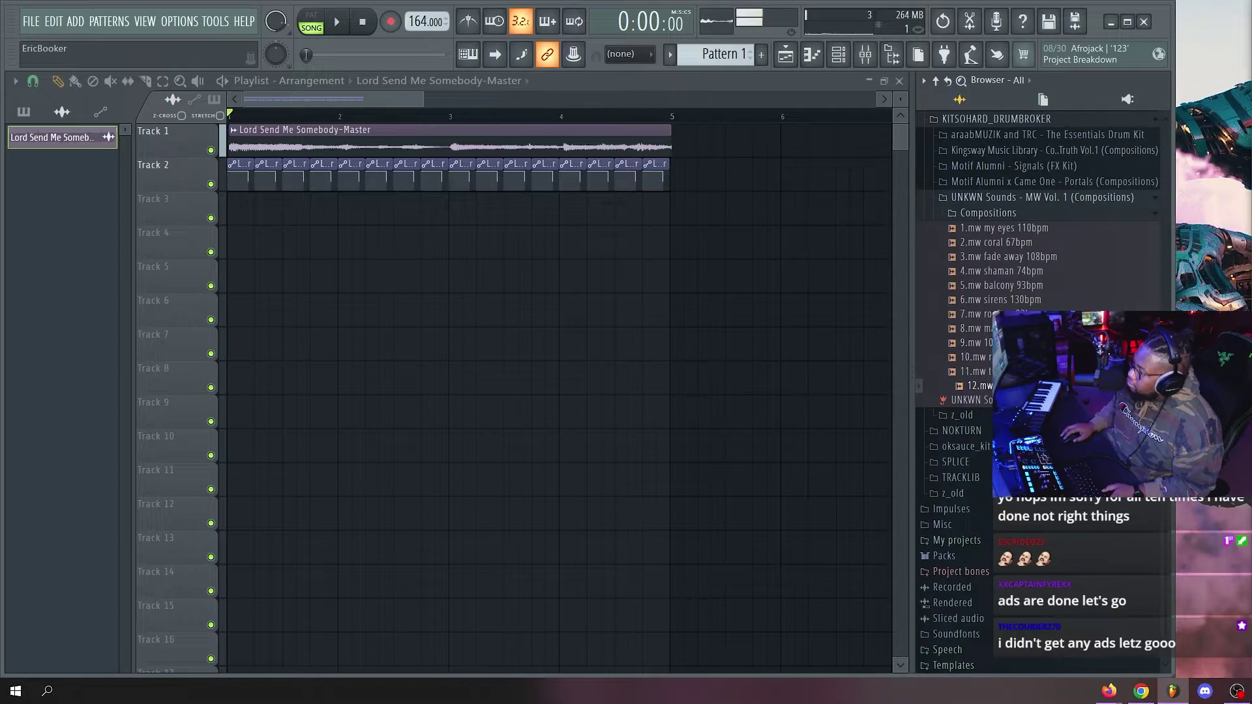
pyautogui.click(1017, 259)
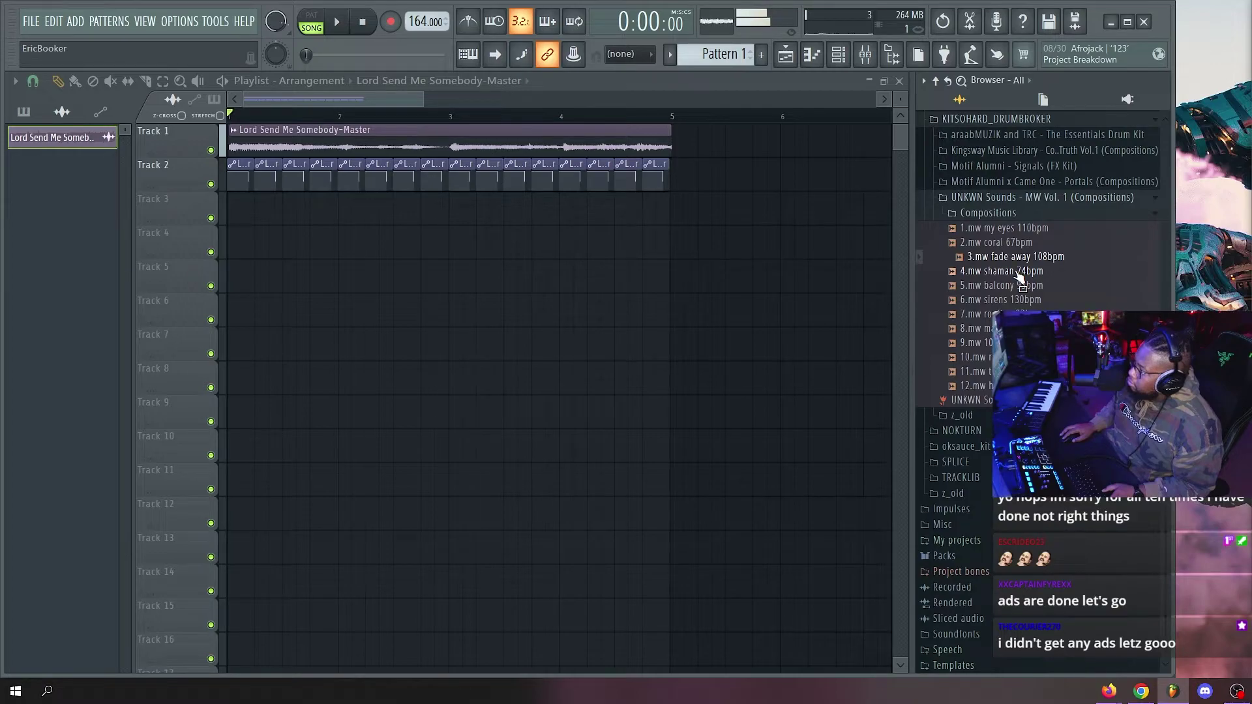
pyautogui.click(1018, 272)
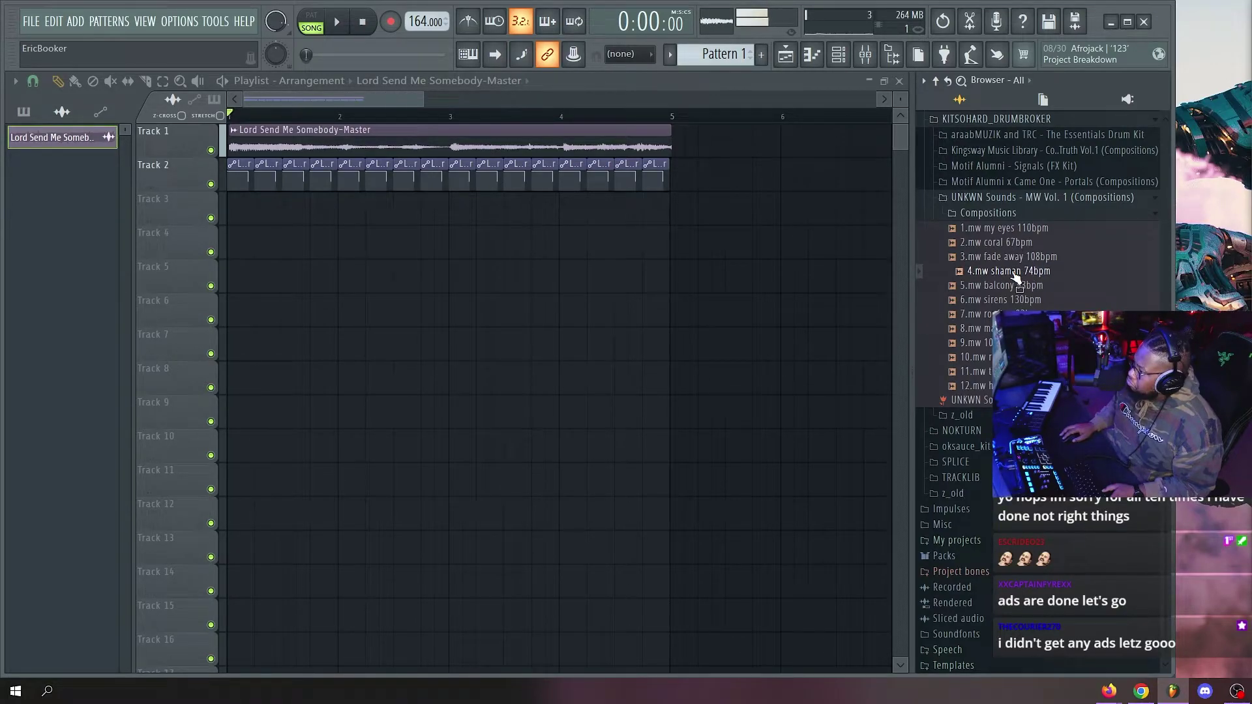
# Replace the Track 1 sample with 4.mw shaman 74bpm and change its channel color to blue.
pyautogui.moveTo(1016, 277); pyautogui.dragTo(248, 136)
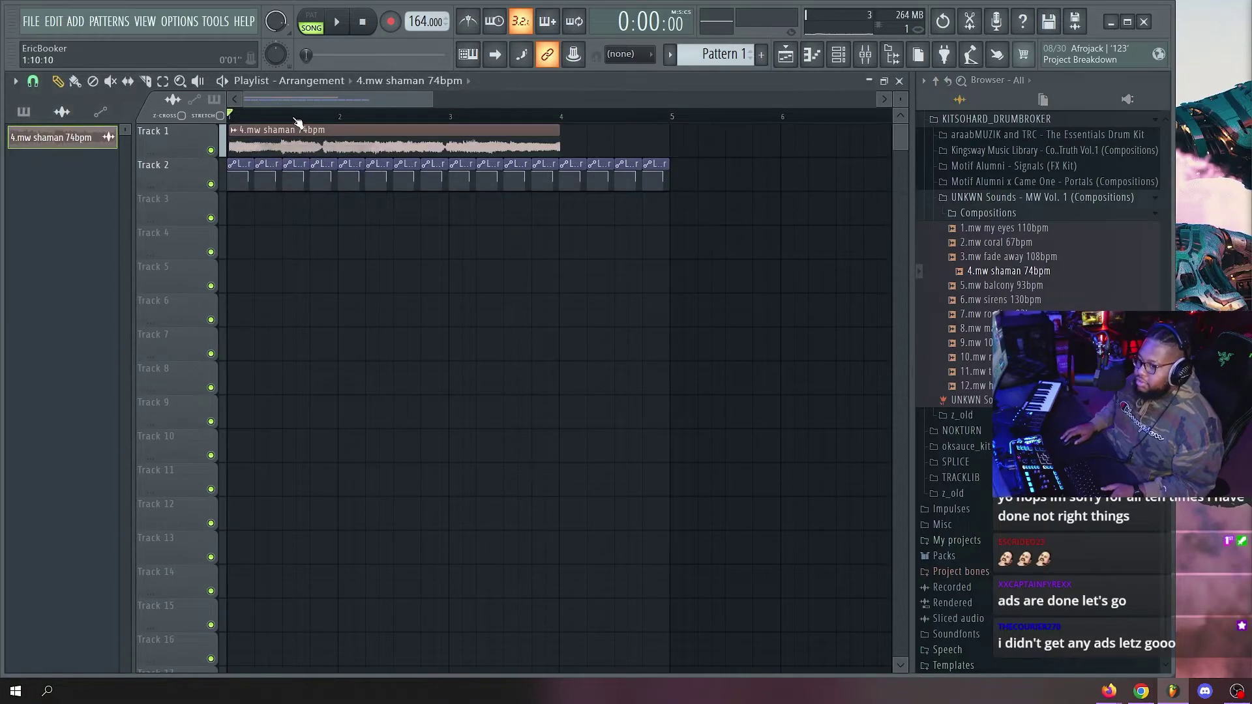
pyautogui.click(231, 130)
pyautogui.click(311, 202)
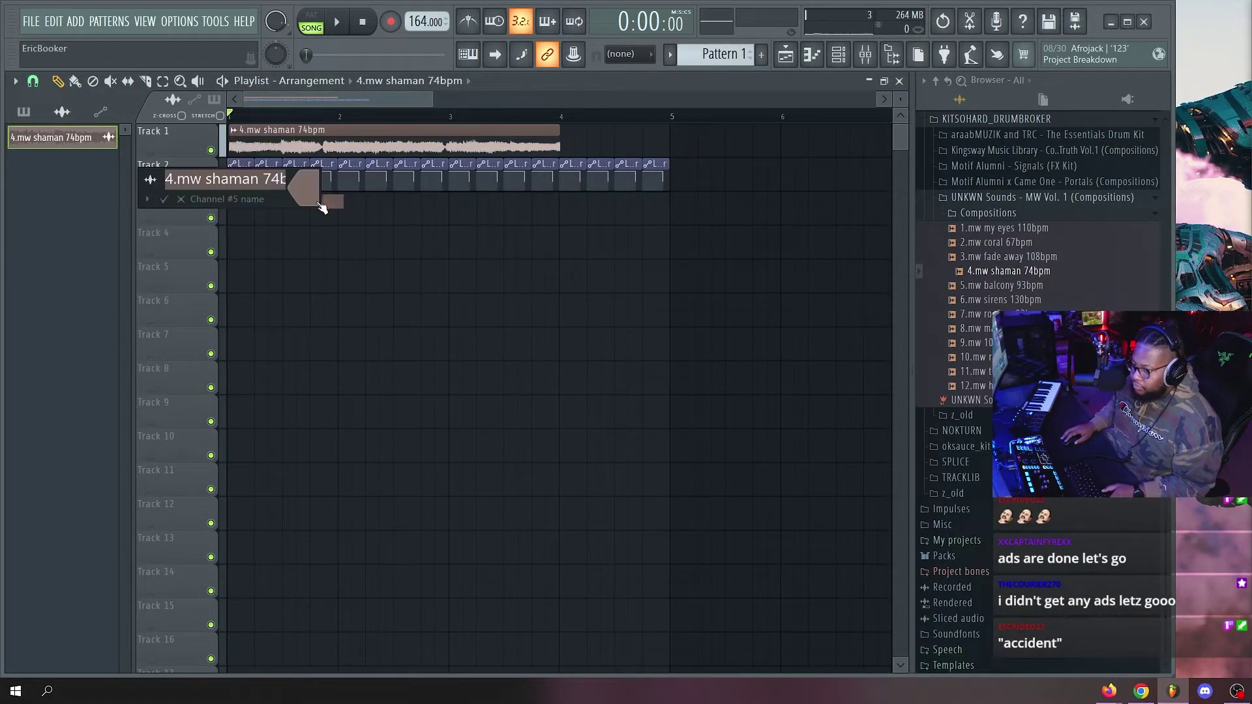
pyautogui.click(305, 191)
pyautogui.click(419, 370)
pyautogui.press('Return')
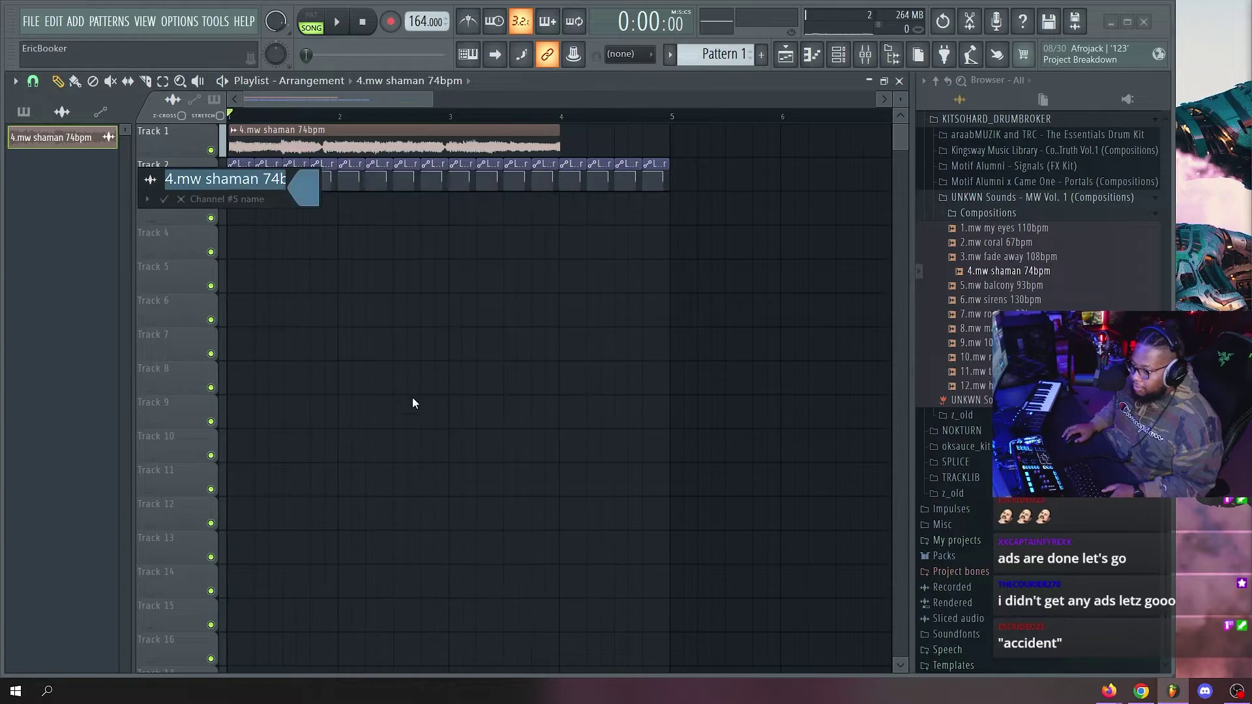
pyautogui.press('Return')
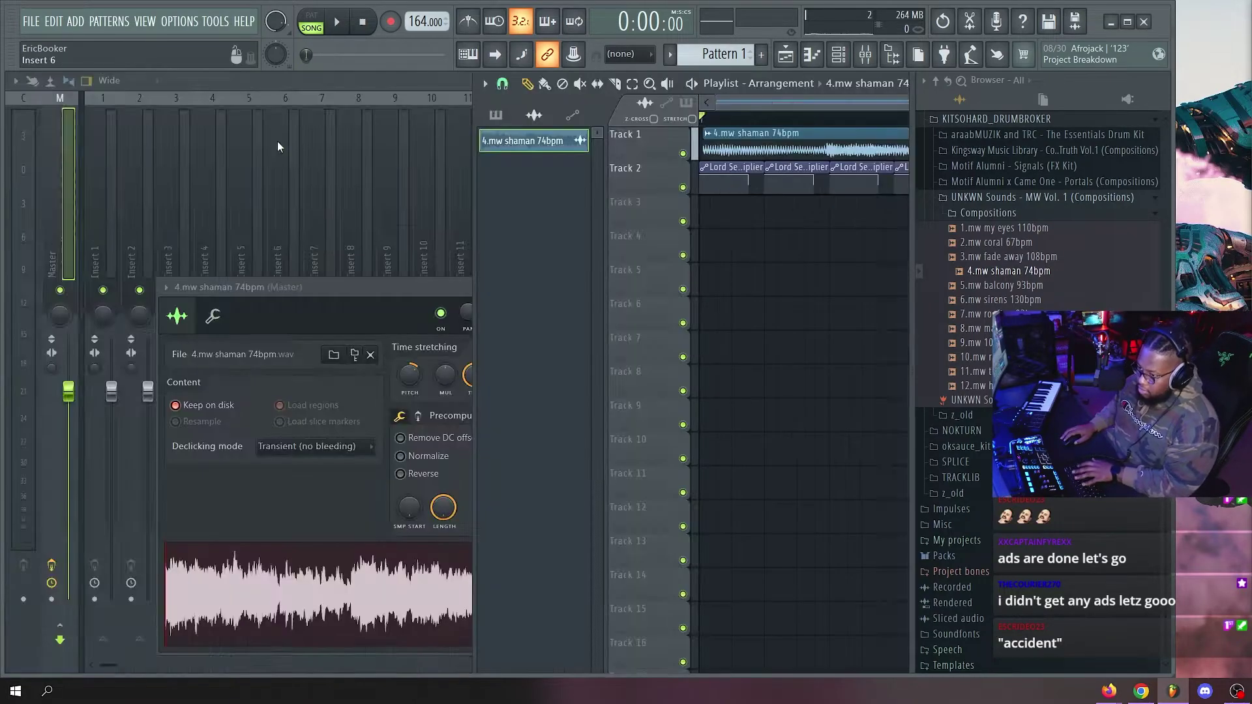
pyautogui.press('Return')
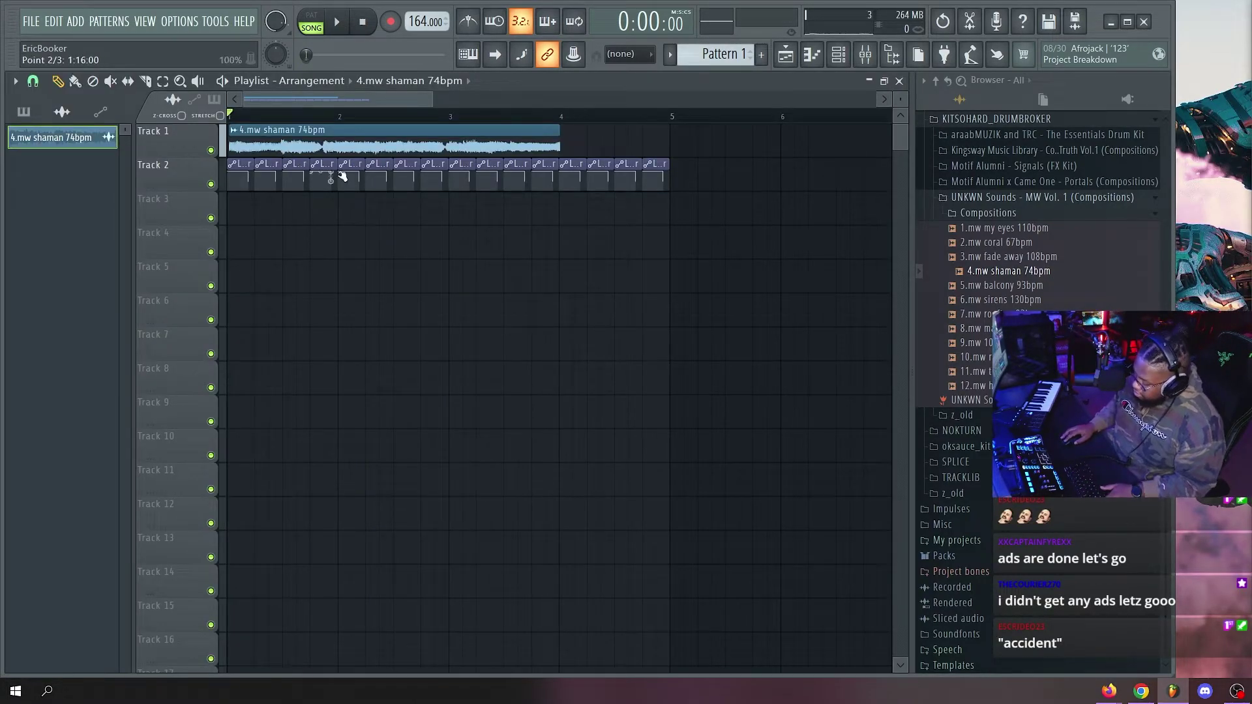
pyautogui.scroll(2, 310, 122)
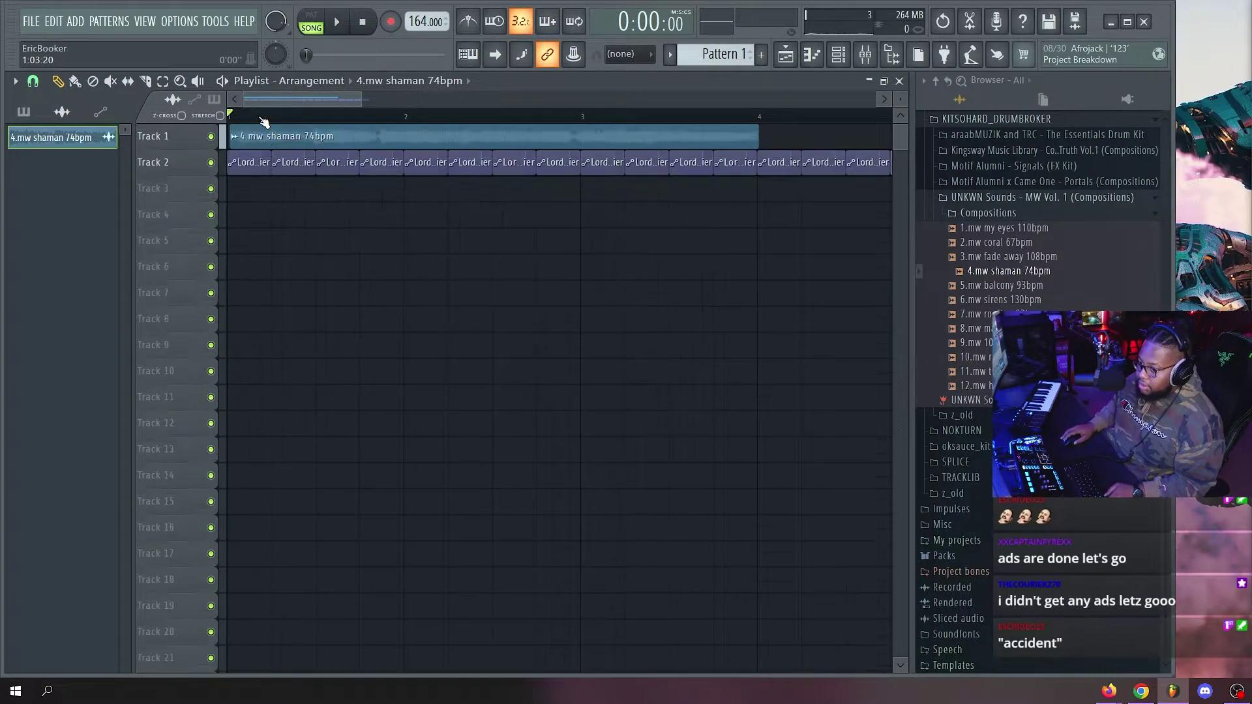
# Lengthen the 4.mw shaman 74bpm clip on Track 1 to about bar 10 and play it from the start.
pyautogui.scroll(-4, 263, 122)
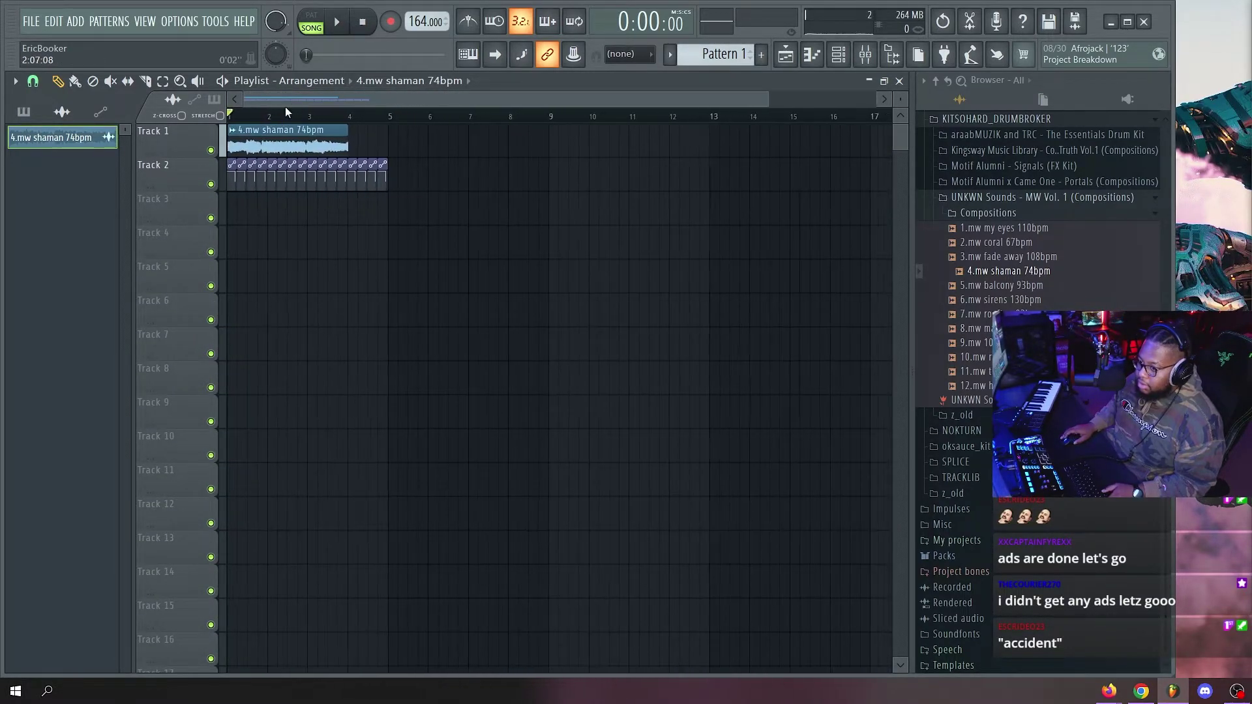
pyautogui.moveTo(257, 146); pyautogui.dragTo(230, 145)
pyautogui.press('space')
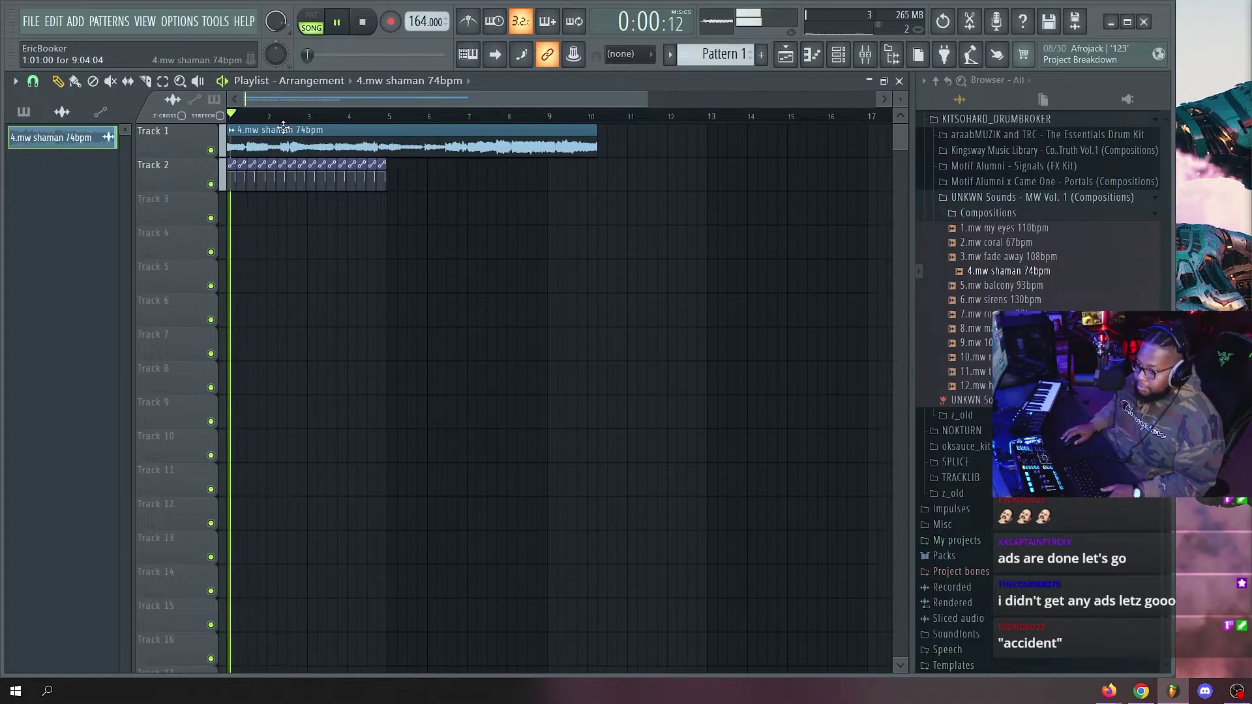
pyautogui.scroll(2, 245, 125)
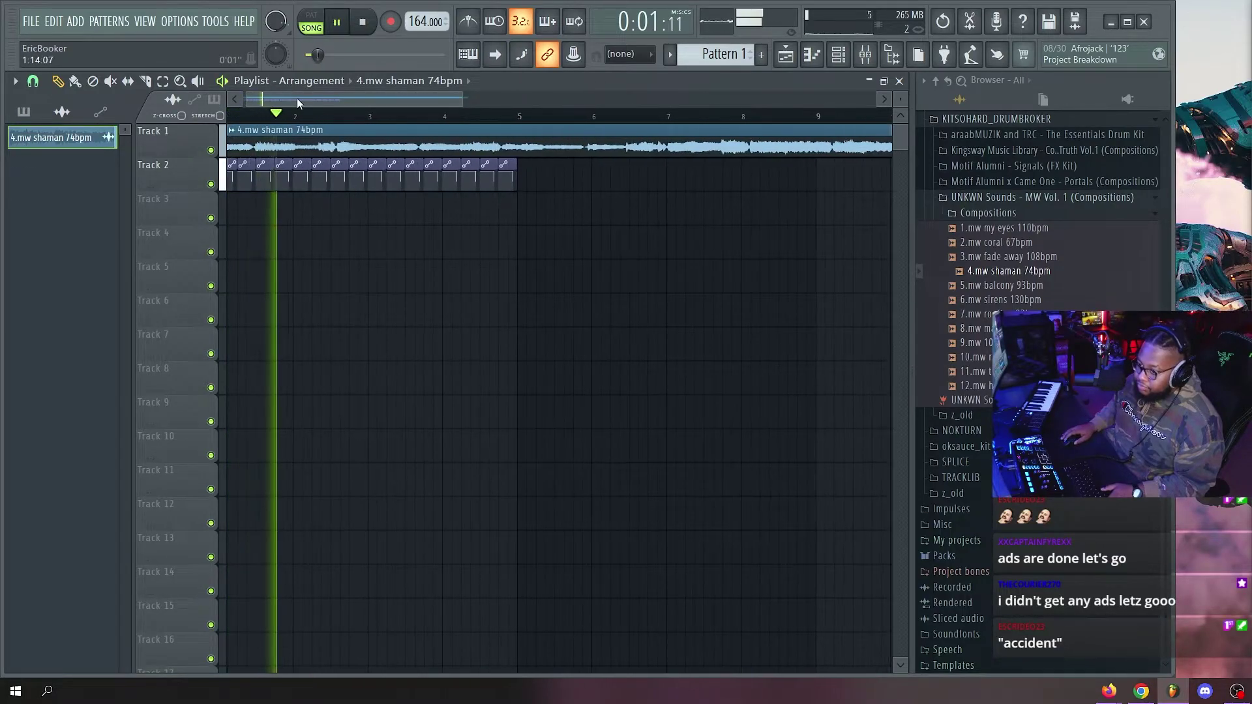
pyautogui.press('space')
pyautogui.press('s')
pyautogui.doubleClick(291, 144)
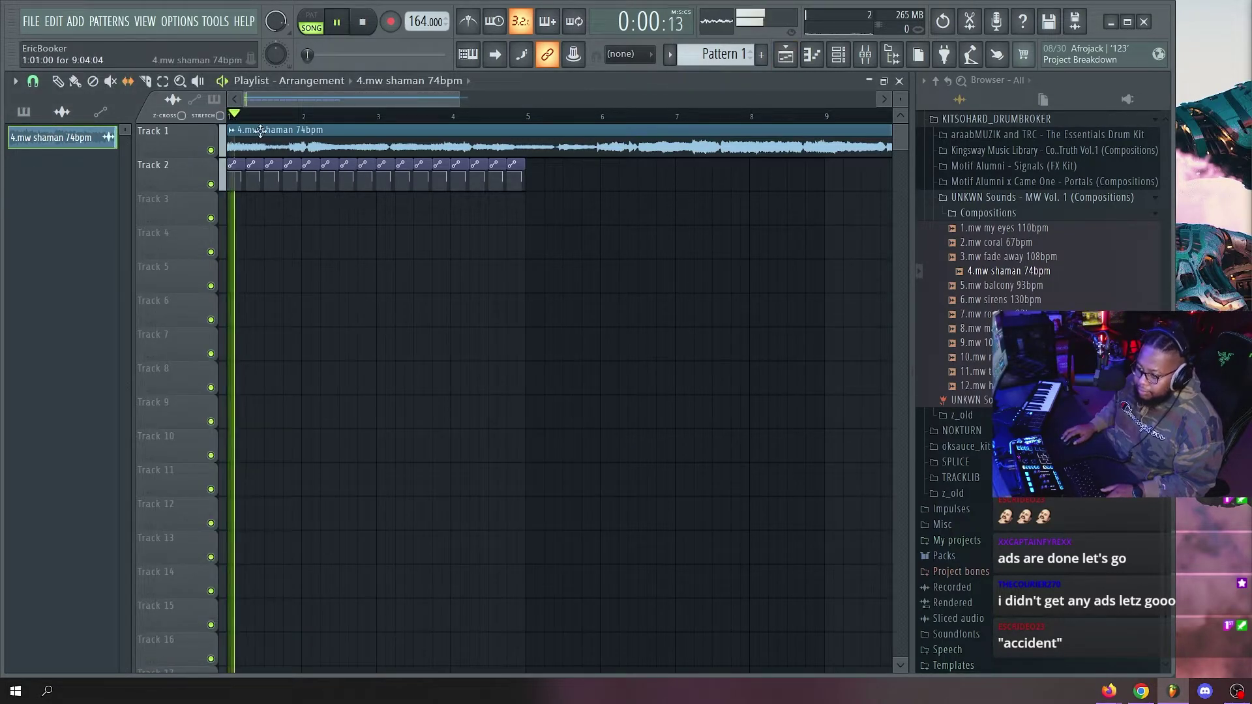
# Mute Track 2 and stretch the Track 1 sample to bar 18, extending its end to about bar 28.
pyautogui.click(211, 185)
pyautogui.scroll(-2, 279, 126)
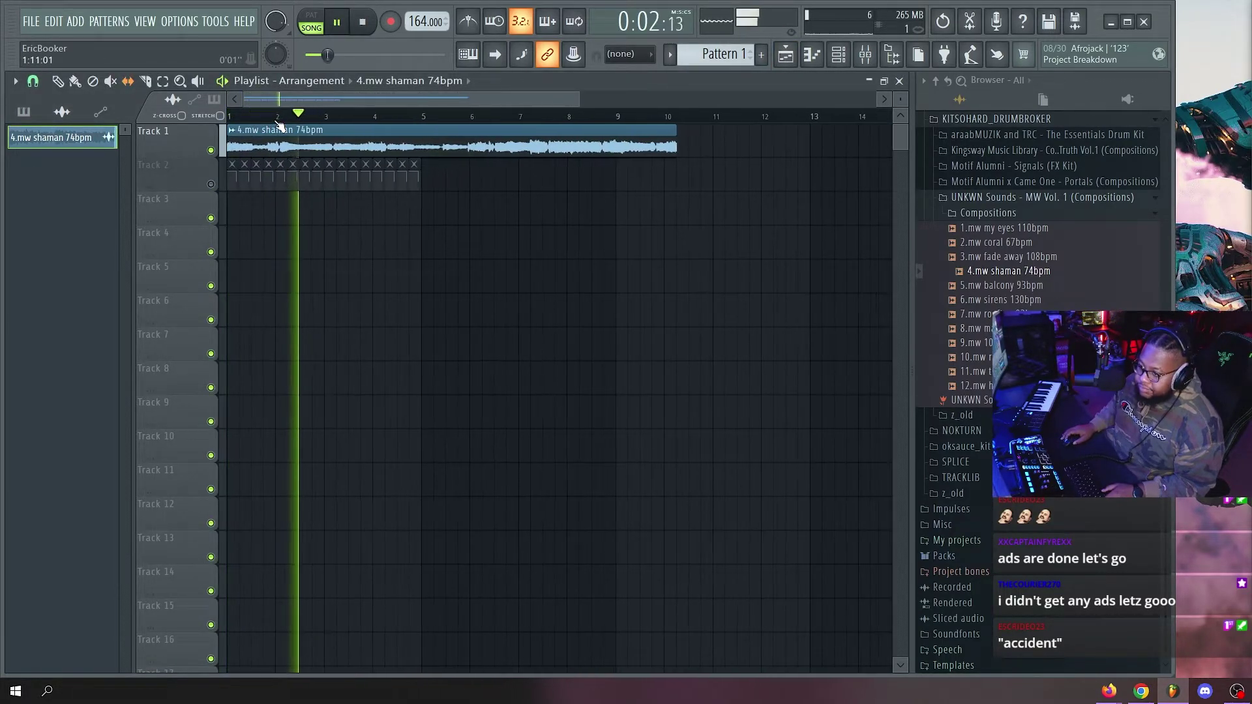
pyautogui.scroll(-1, 579, 121)
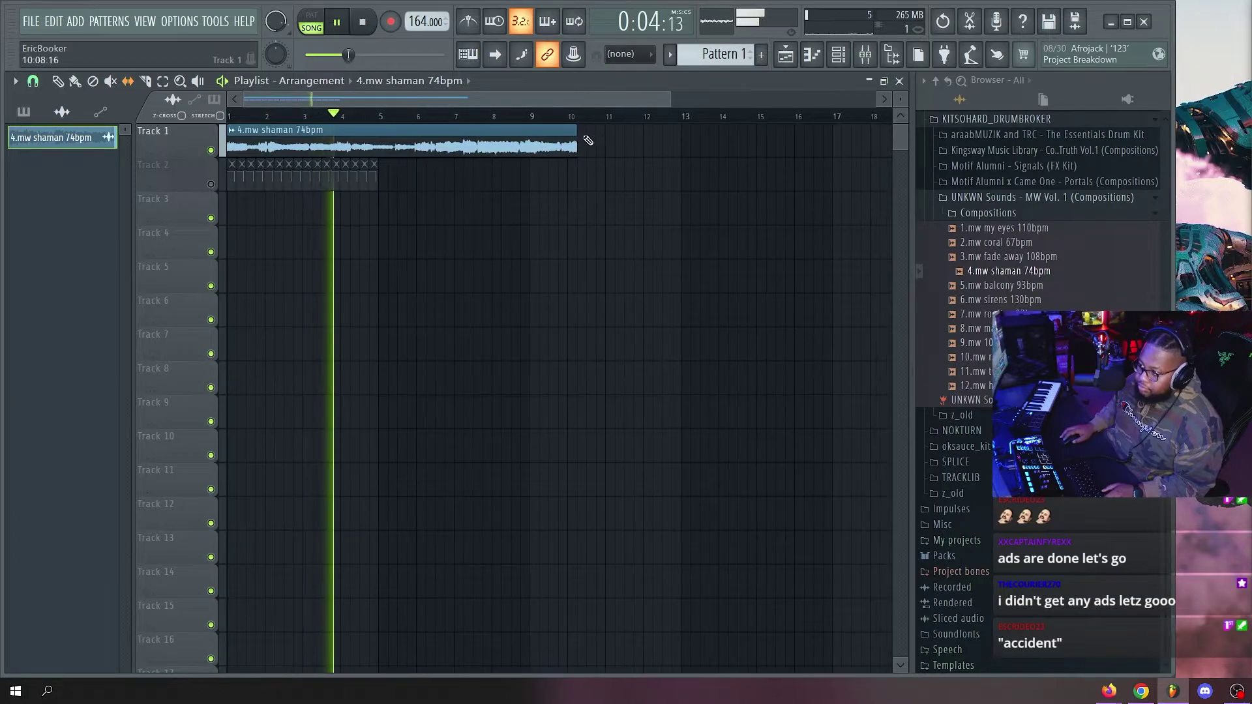
pyautogui.moveTo(574, 139); pyautogui.dragTo(881, 137)
pyautogui.scroll(-2, 741, 115)
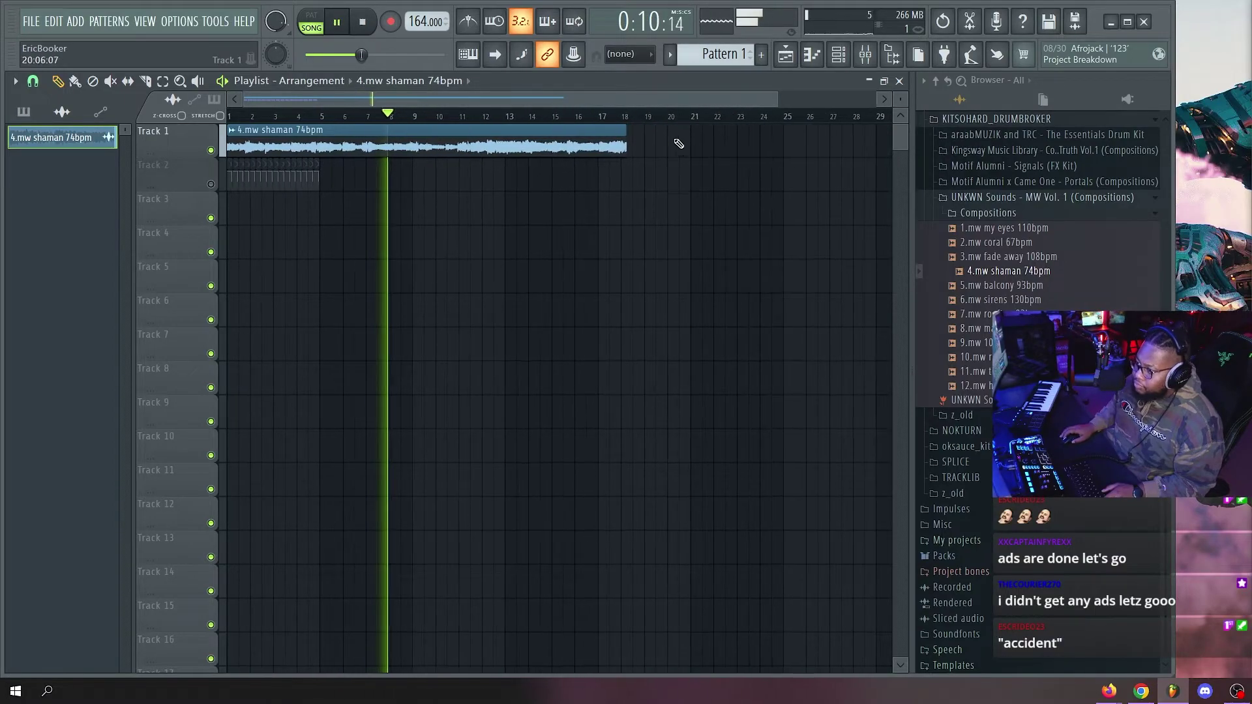
pyautogui.moveTo(626, 137); pyautogui.dragTo(859, 138)
# Slice the Track 1 sample just after the start of bar 9 and delete the part before the cut.
pyautogui.scroll(3, 470, 124)
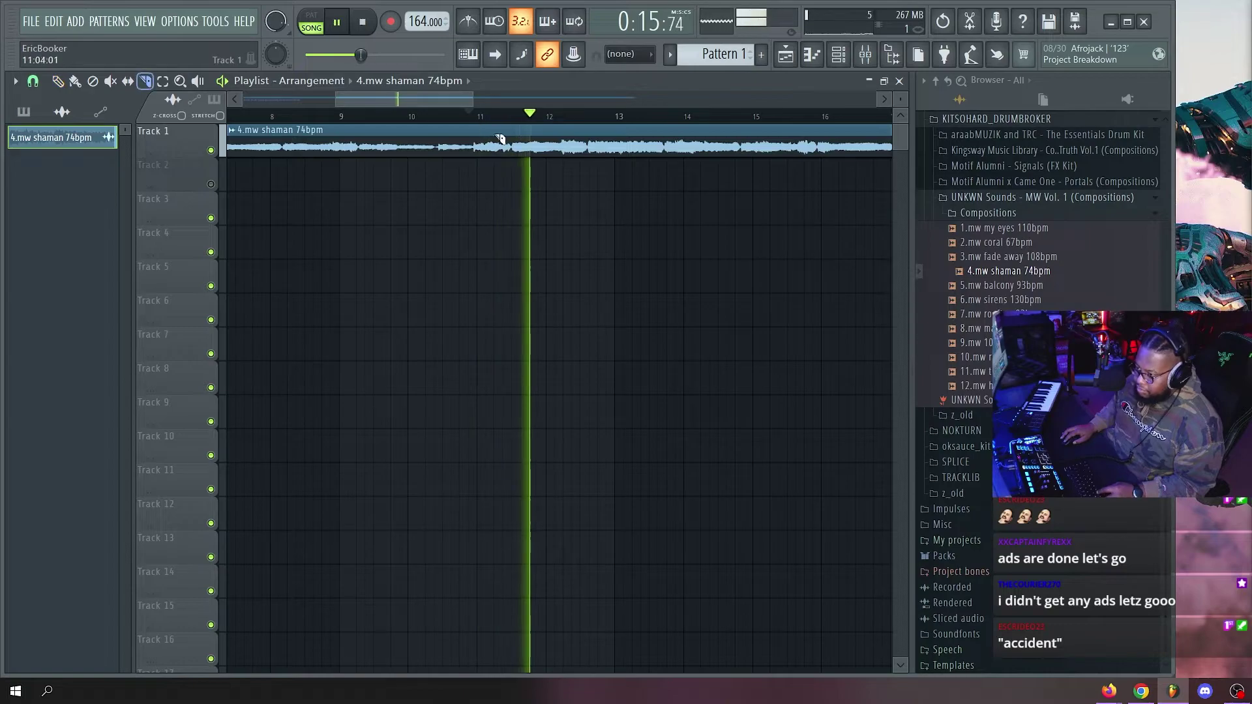
pyautogui.click(338, 116)
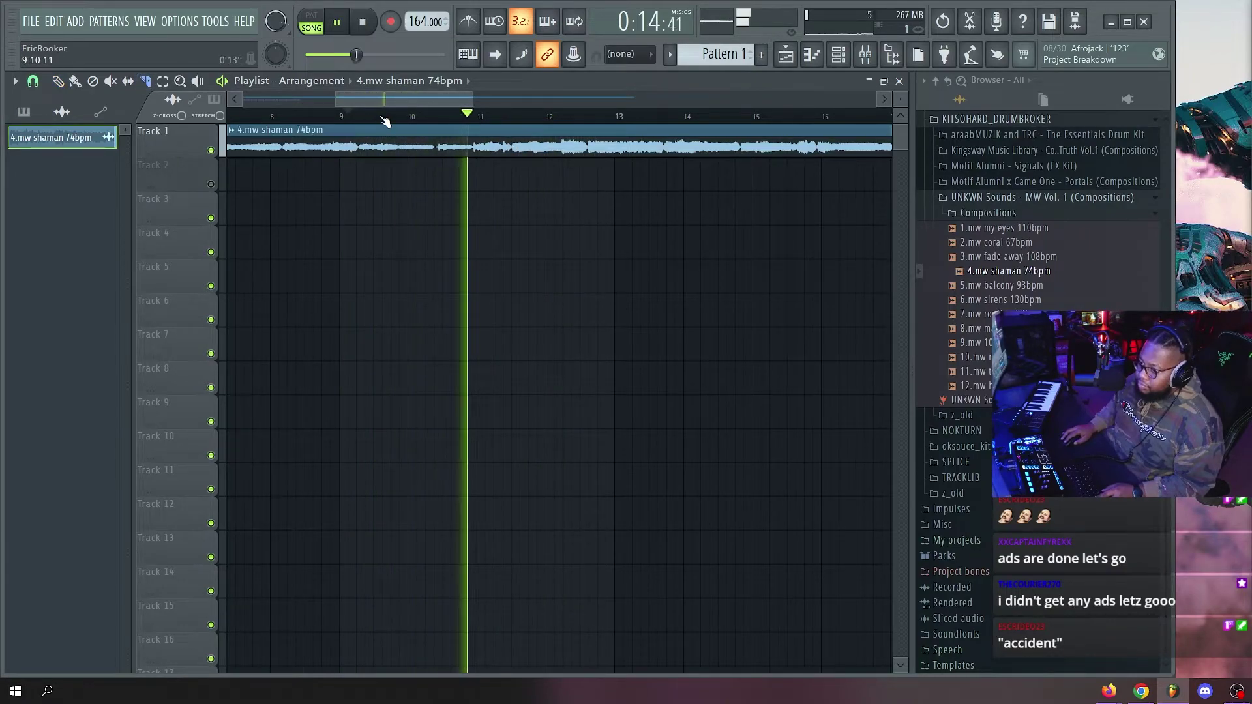
pyautogui.scroll(-2, 385, 122)
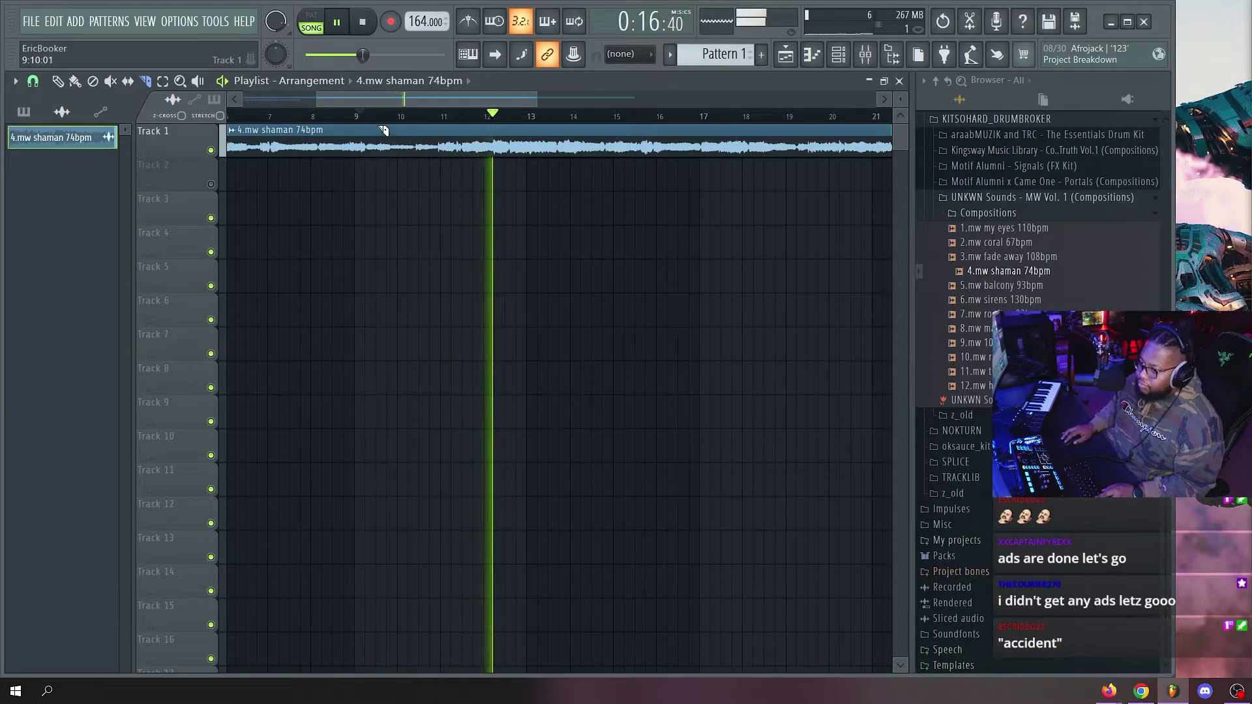
pyautogui.scroll(2, 373, 126)
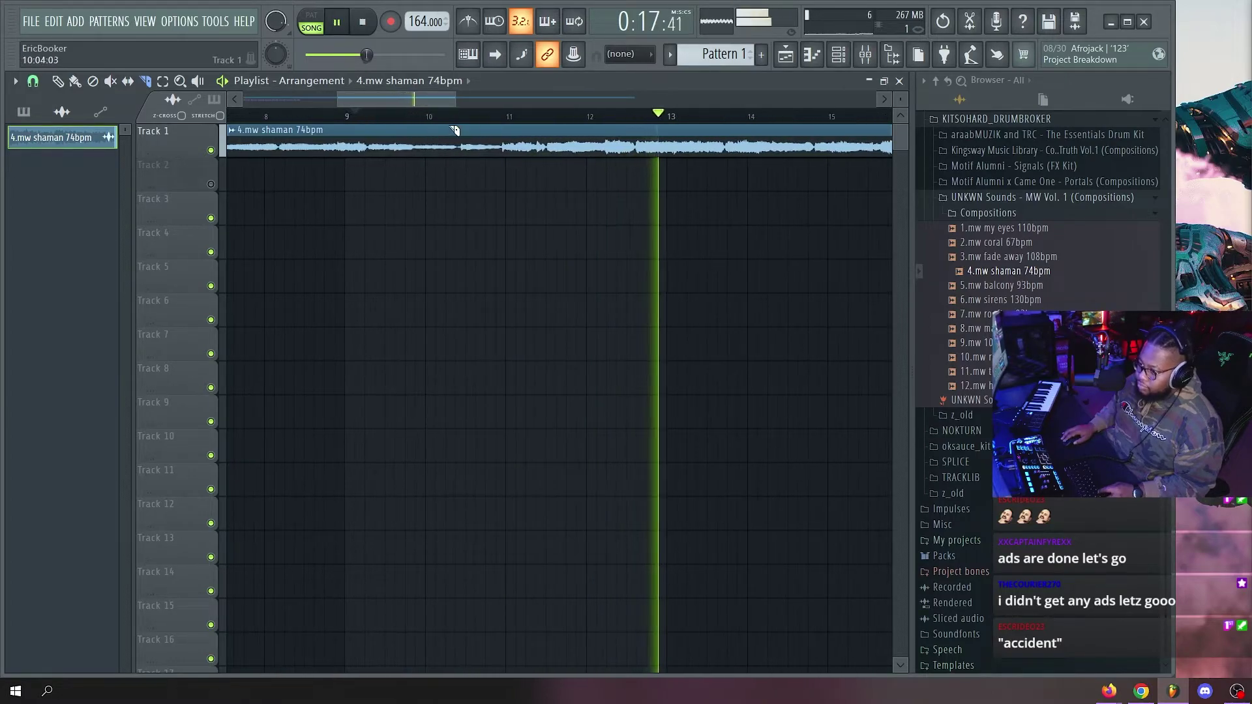
pyautogui.click(368, 119)
pyautogui.moveTo(366, 135); pyautogui.dragTo(366, 156)
pyautogui.press('p')
pyautogui.rightClick(335, 153)
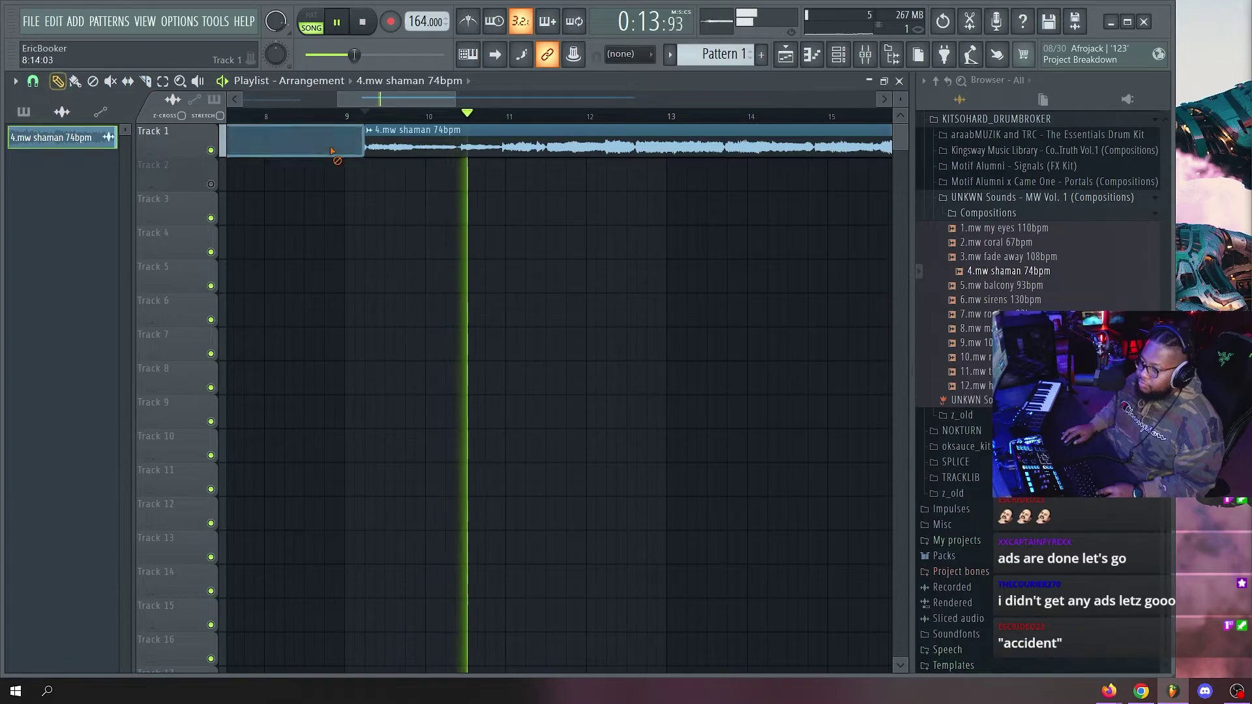
# Increase the playlist track height and move the remaining sample clip to the start of bar 1 on Track 1.
pyautogui.scroll(-2, 362, 123)
pyautogui.scroll(-2, 362, 126)
pyautogui.moveTo(904, 100); pyautogui.dragTo(904, 88)
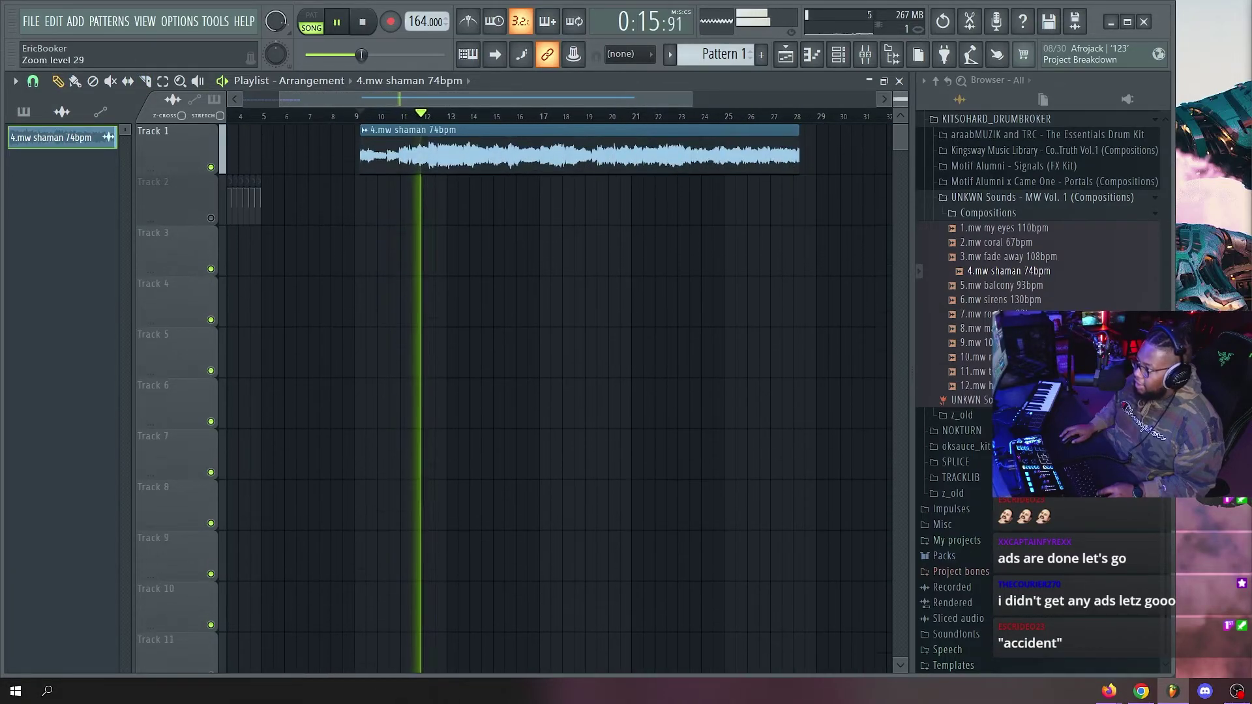
pyautogui.scroll(2, 422, 123)
pyautogui.moveTo(332, 101); pyautogui.dragTo(248, 102)
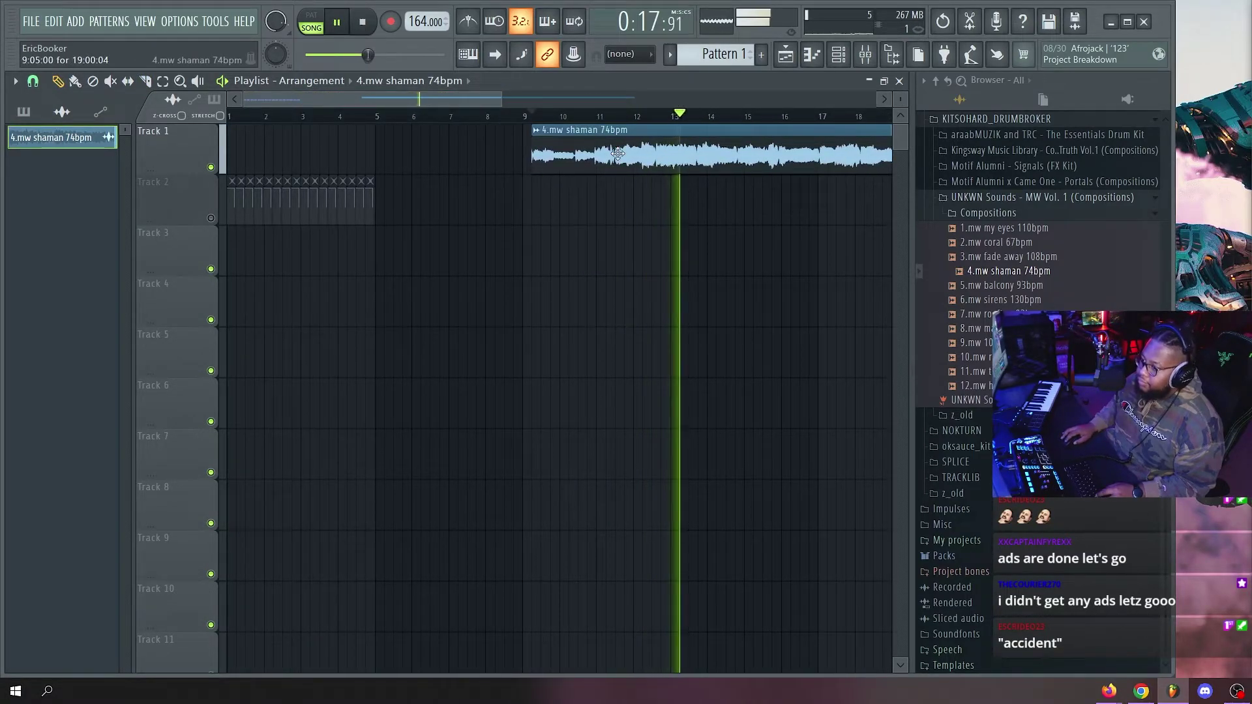
pyautogui.moveTo(618, 153); pyautogui.dragTo(315, 153)
# Play the repositioned sample, cut it at bar 5 and delete the rest to leave a four-bar loop.
pyautogui.press('space')
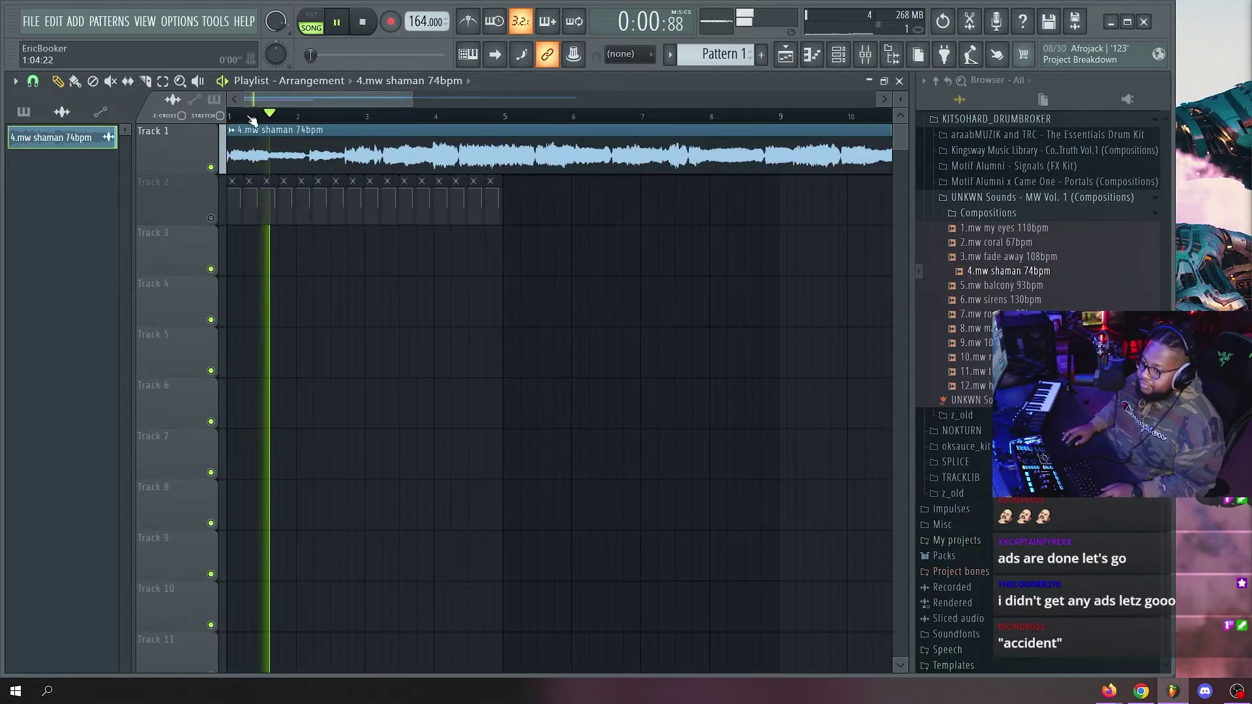
pyautogui.scroll(3, 293, 151)
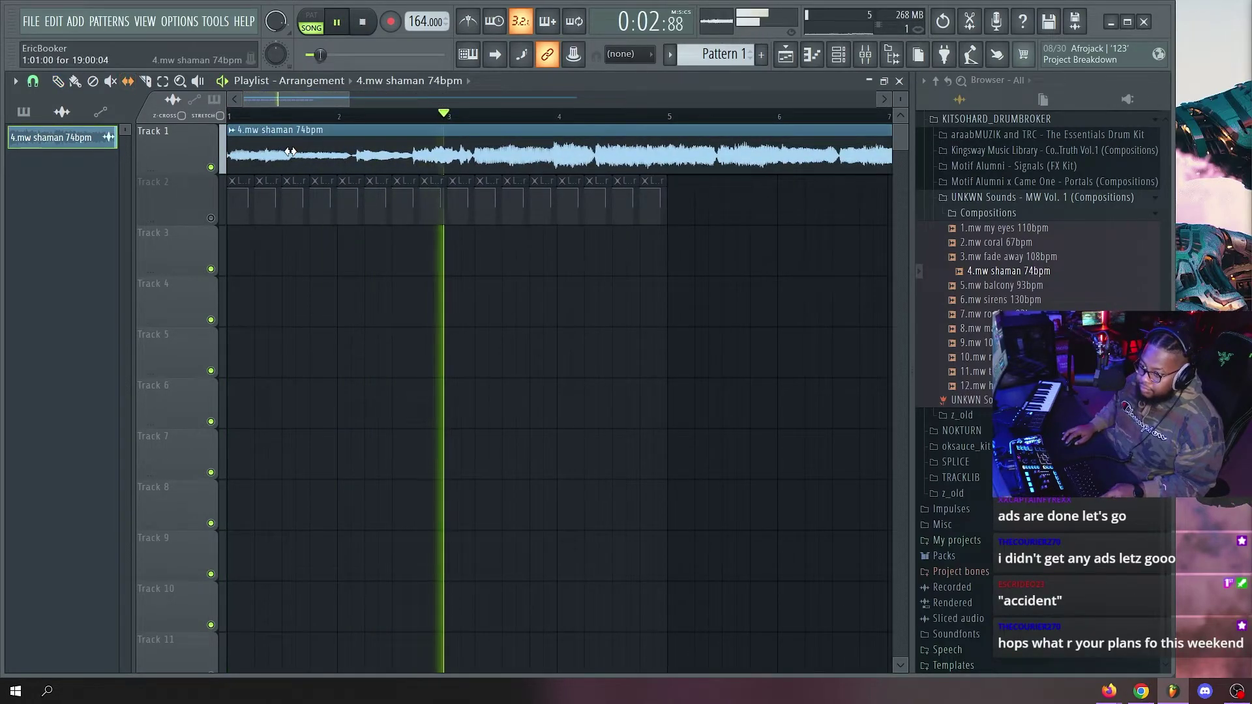
pyautogui.scroll(-1, 355, 127)
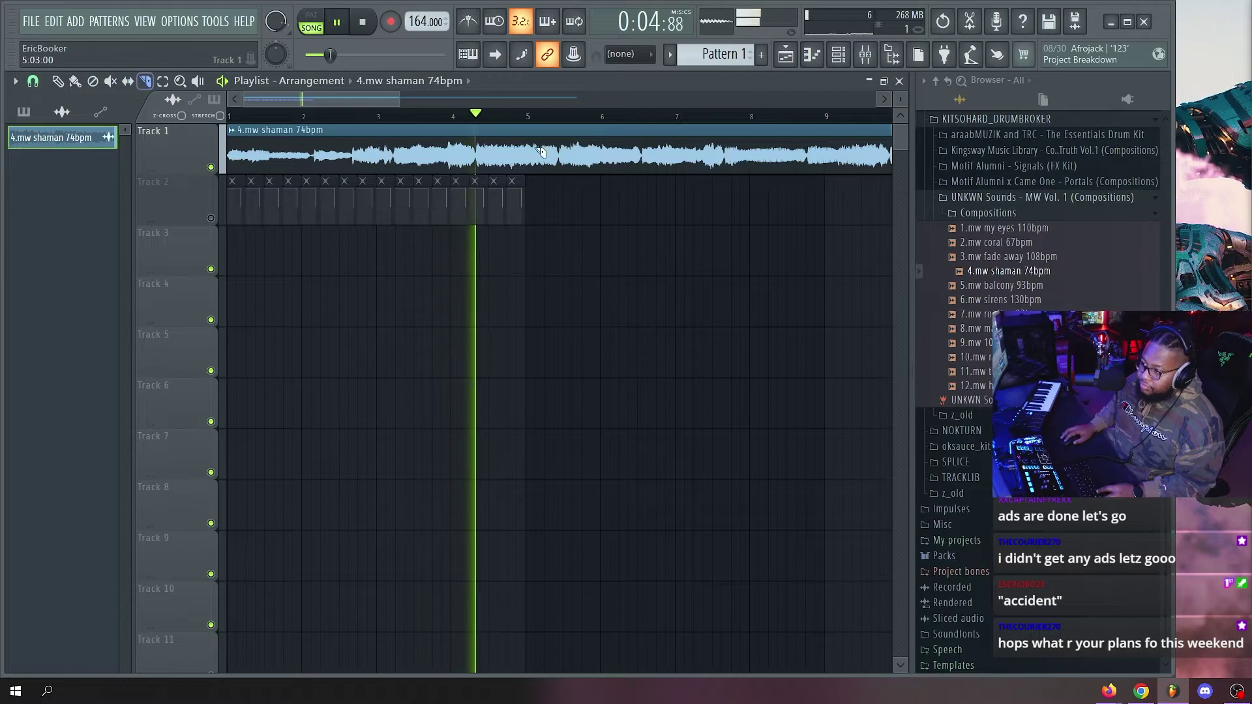
pyautogui.press('space')
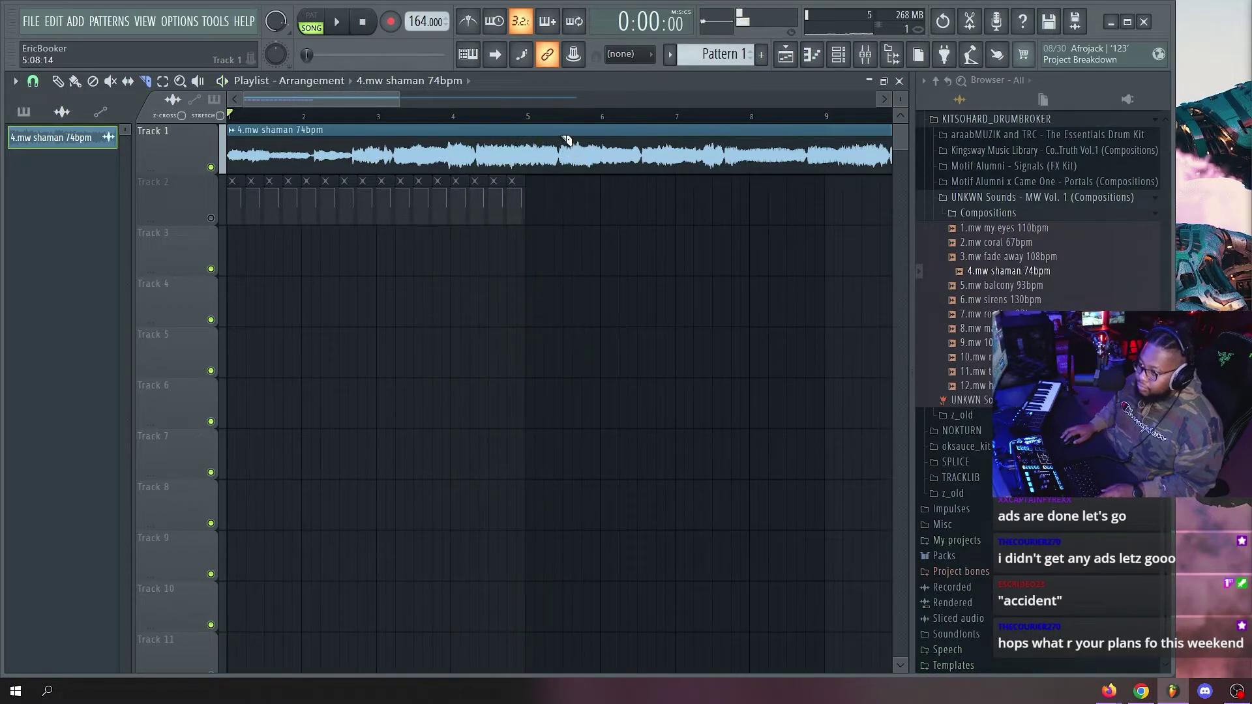
pyautogui.rightClick(565, 163)
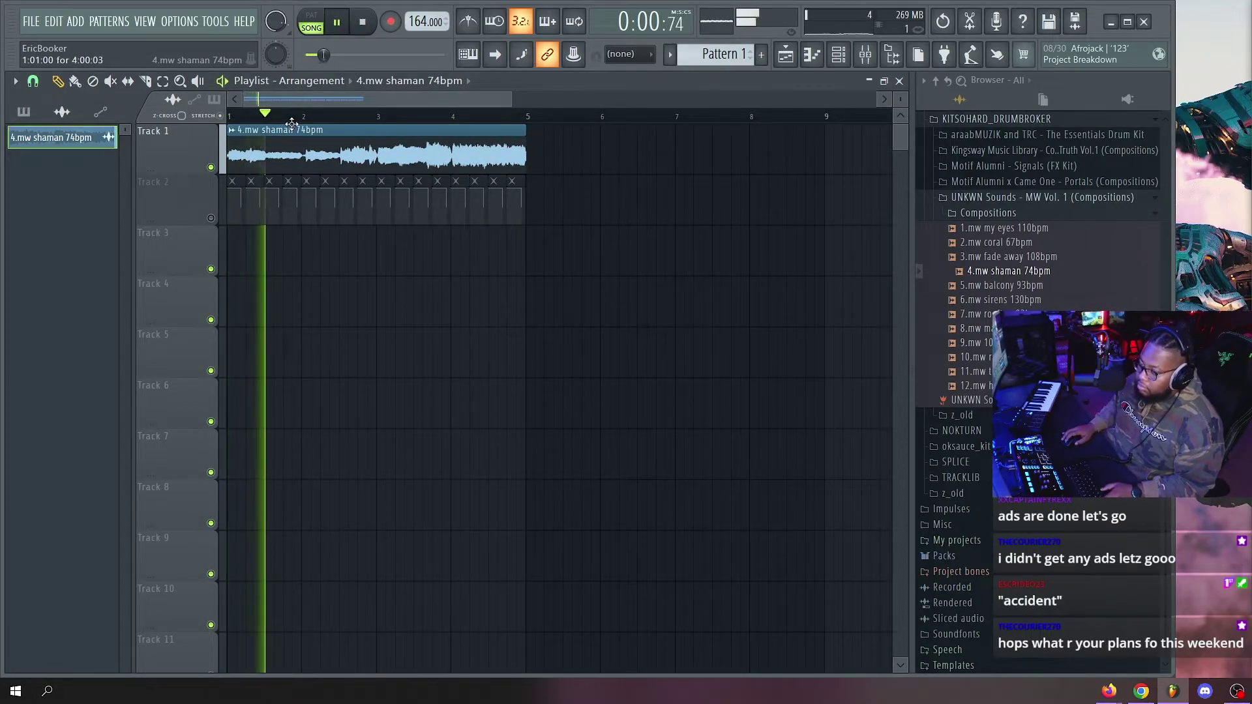
# Check the loop against the metronome, raise the sample's pitch by 100 cents and unmute Track 2.
pyautogui.click(482, 21)
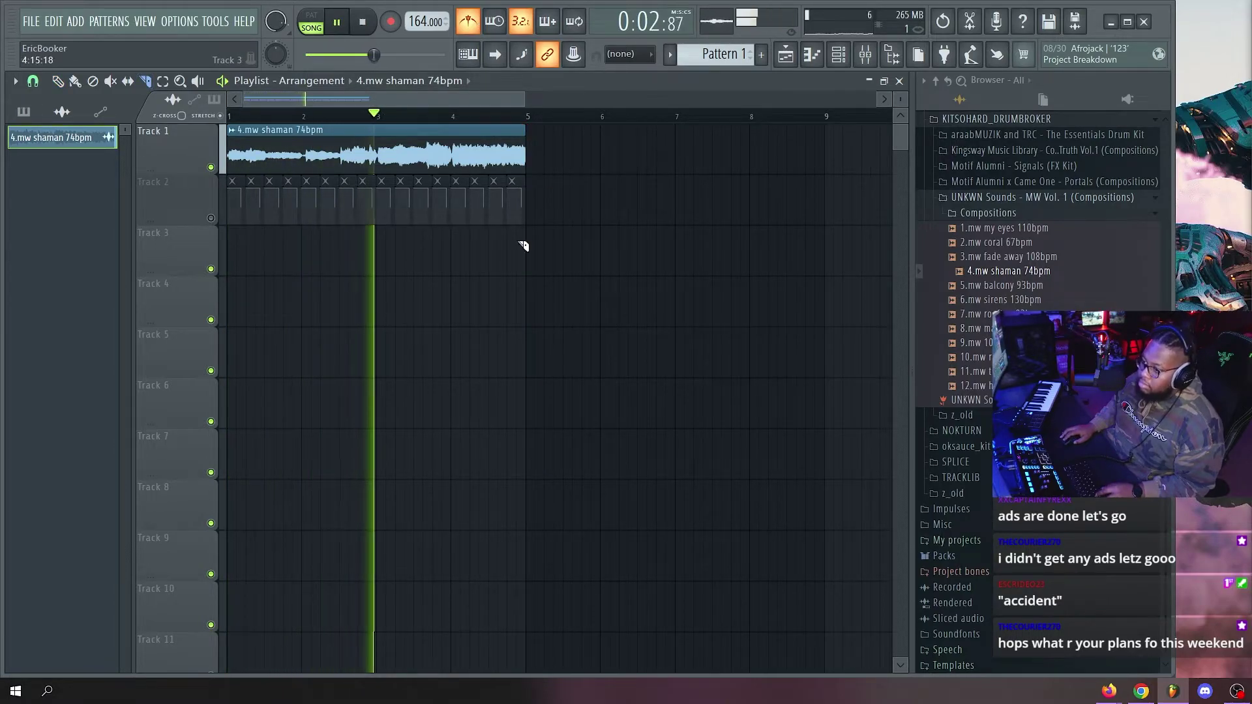
pyautogui.scroll(2, 322, 115)
pyautogui.press('p')
pyautogui.doubleClick(355, 133)
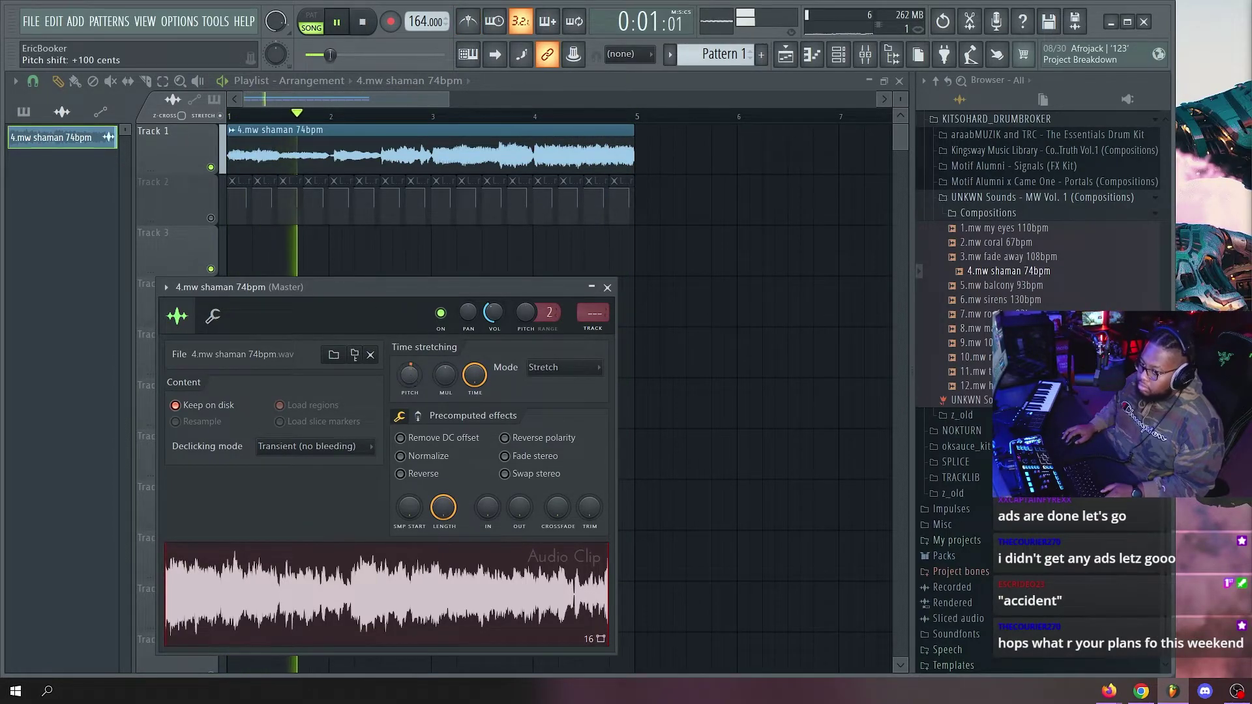
pyautogui.click(211, 218)
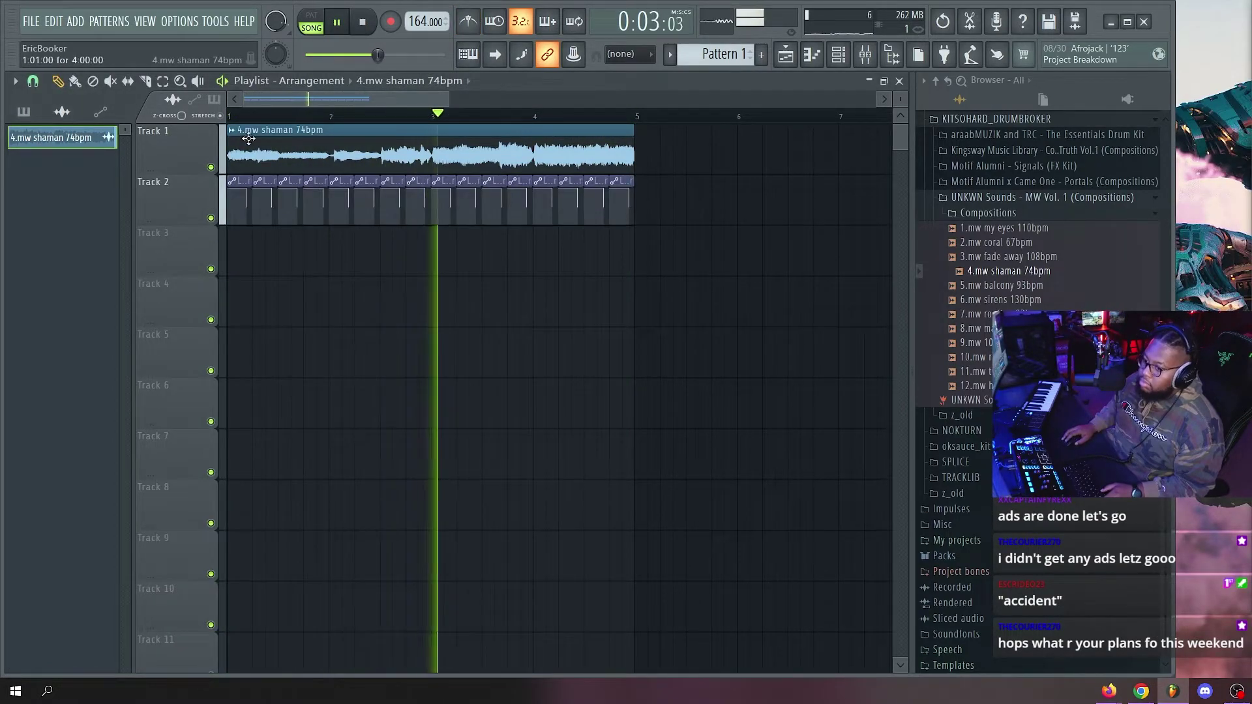
# Nudge the Track 1 sample to start at 1:01:13 and trim the overhang past bar 5.
pyautogui.scroll(2, 265, 112)
pyautogui.moveTo(253, 152); pyautogui.dragTo(259, 152)
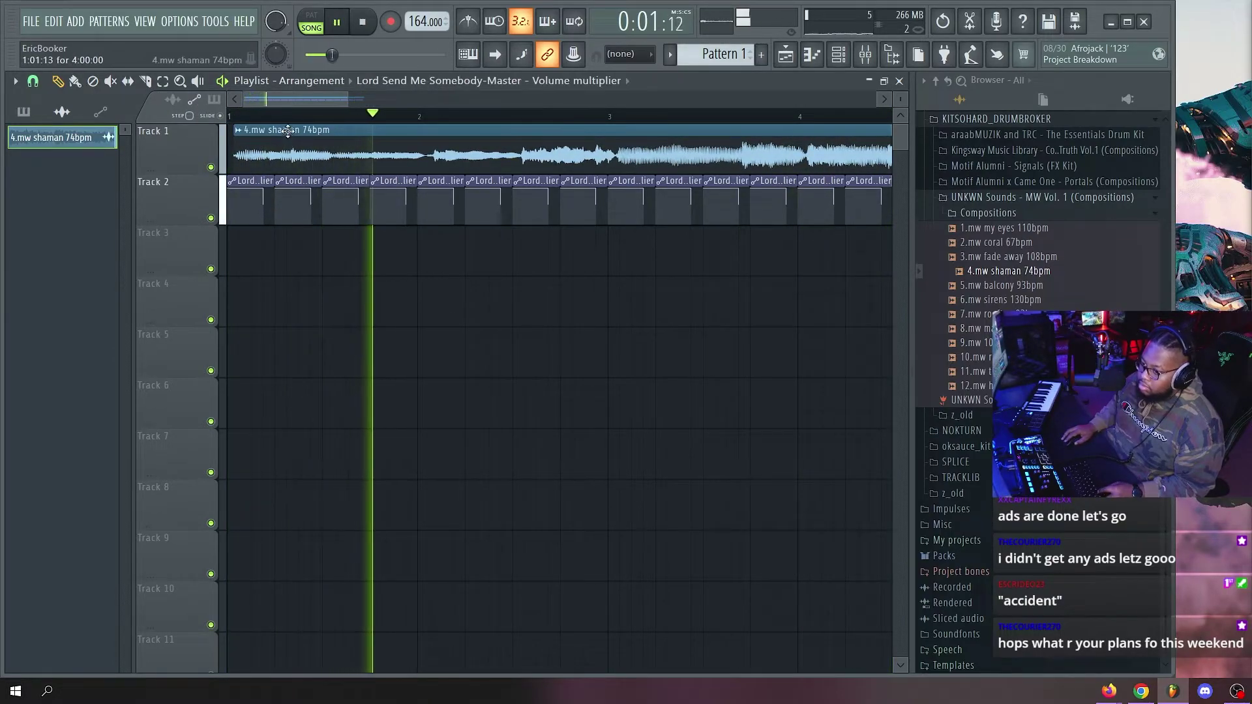
pyautogui.scroll(-4, 368, 150)
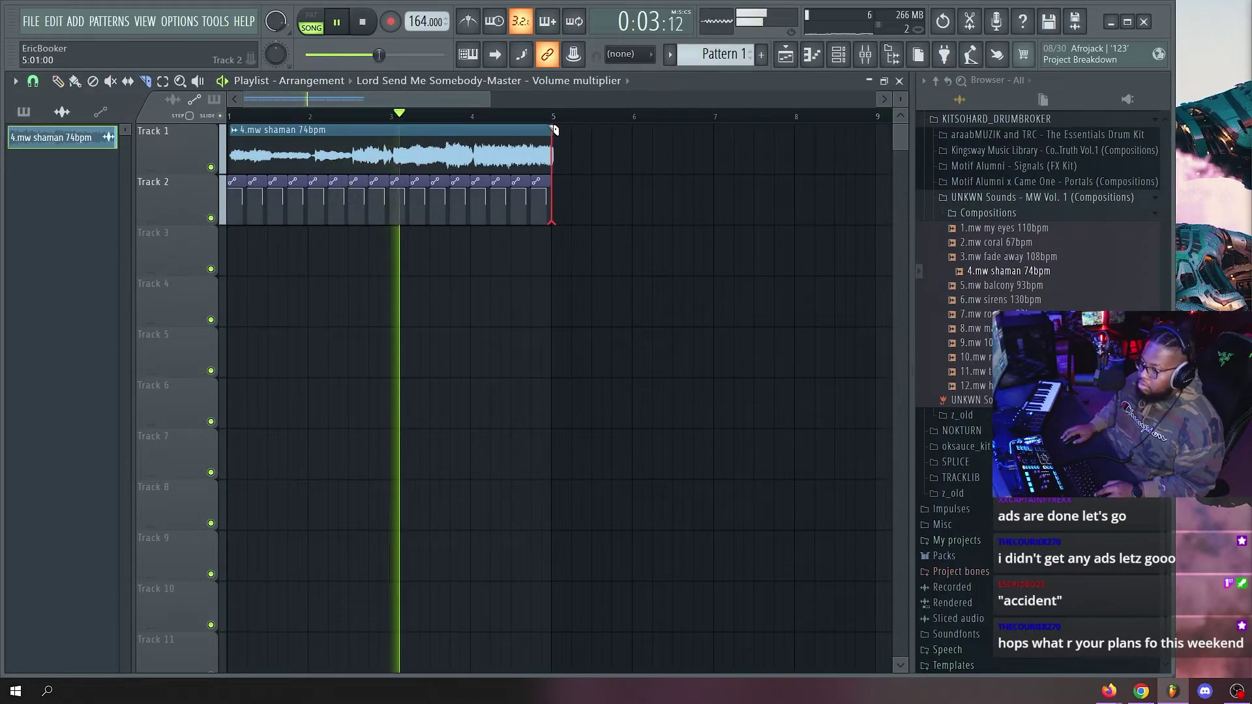
# Mute Track 2 and browse the NOKTURN drum kits for a kick, choosing NDVOL8_KICK_13.
pyautogui.click(1002, 199)
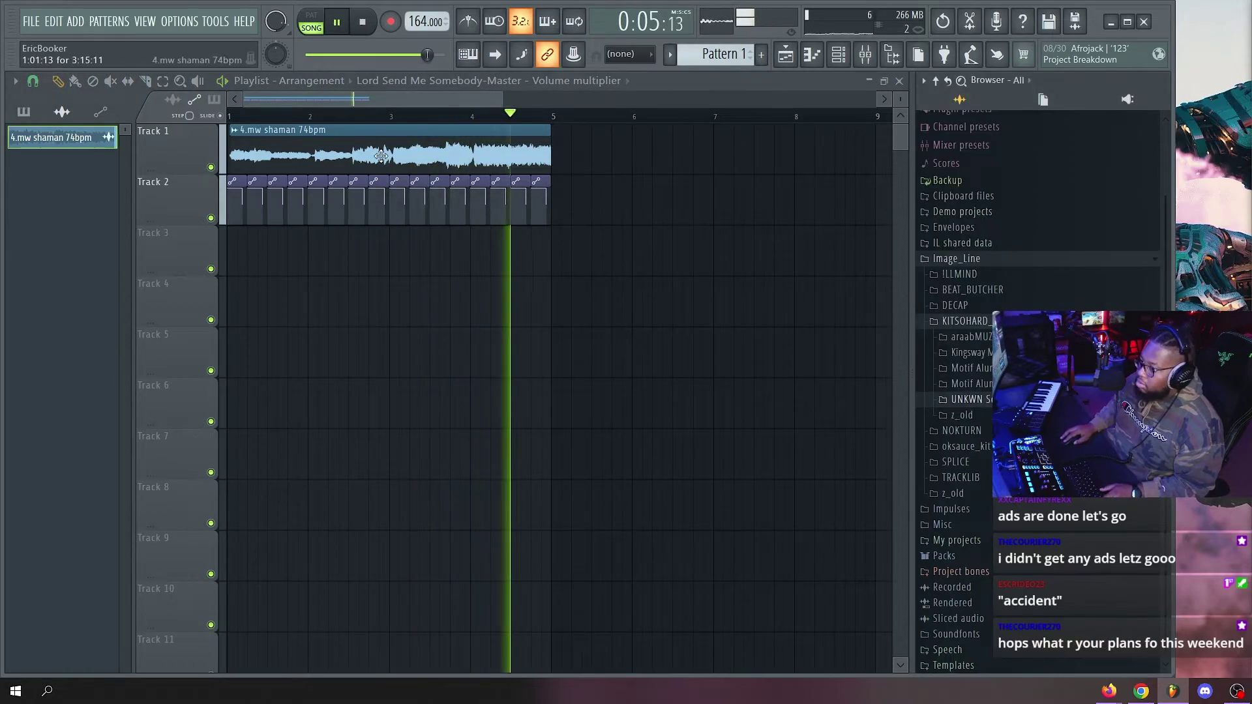
pyautogui.click(211, 218)
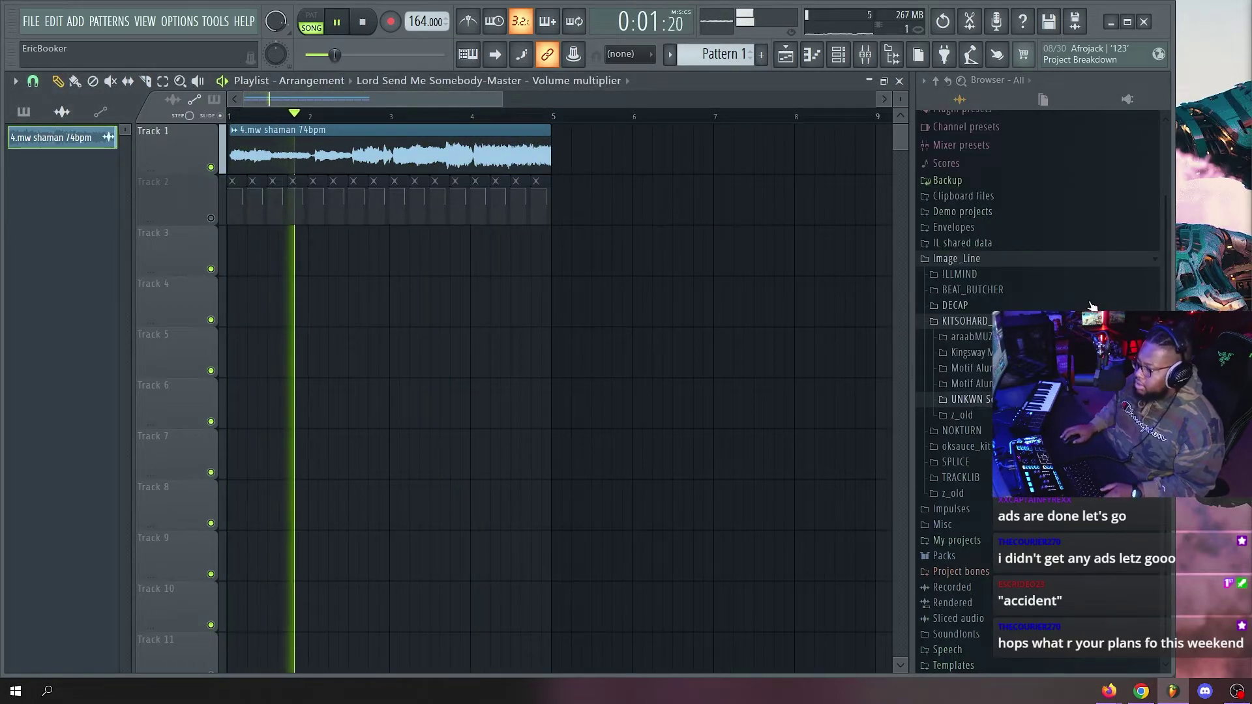
pyautogui.scroll(2, 988, 317)
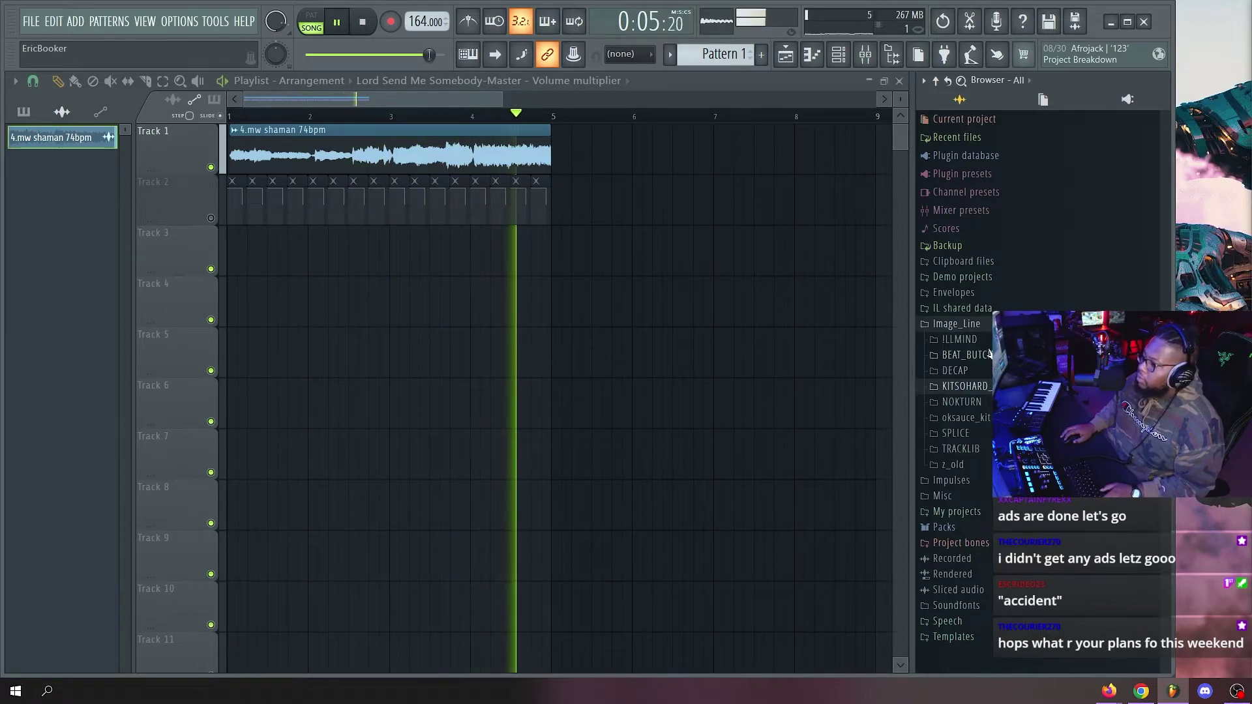
pyautogui.click(962, 402)
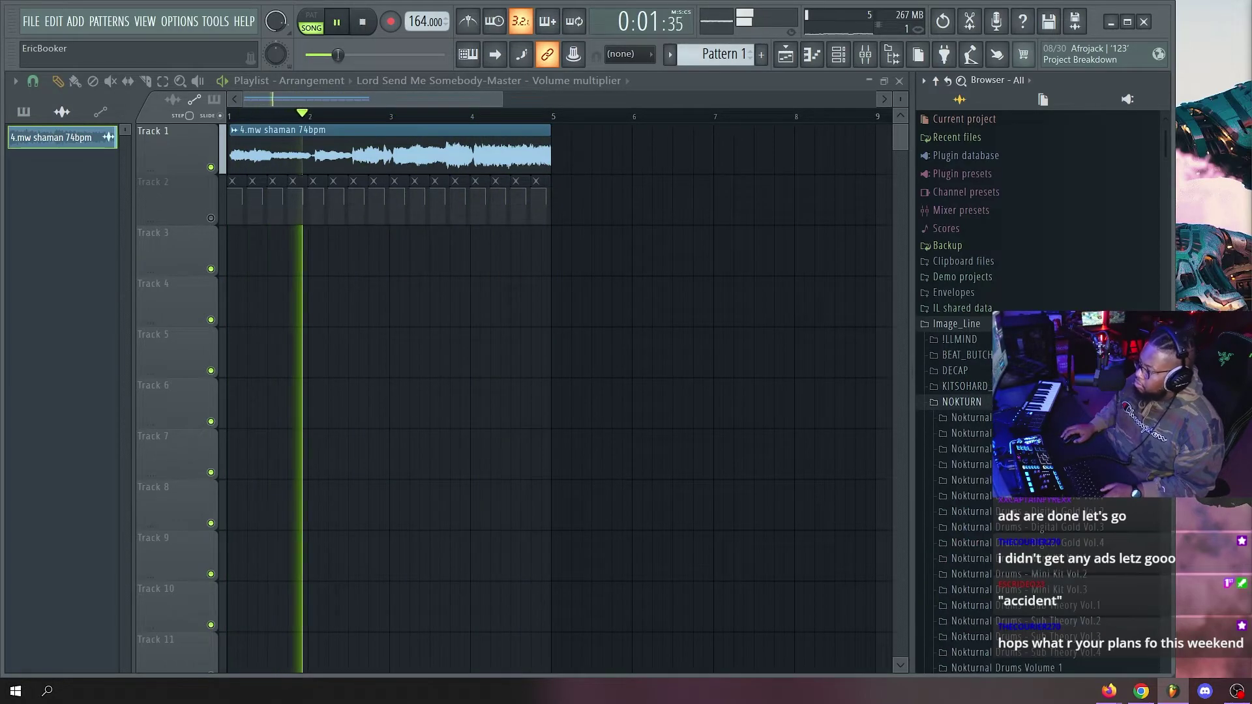
pyautogui.scroll(-1, 1044, 382)
pyautogui.click(1044, 383)
pyautogui.scroll(-12, 1044, 313)
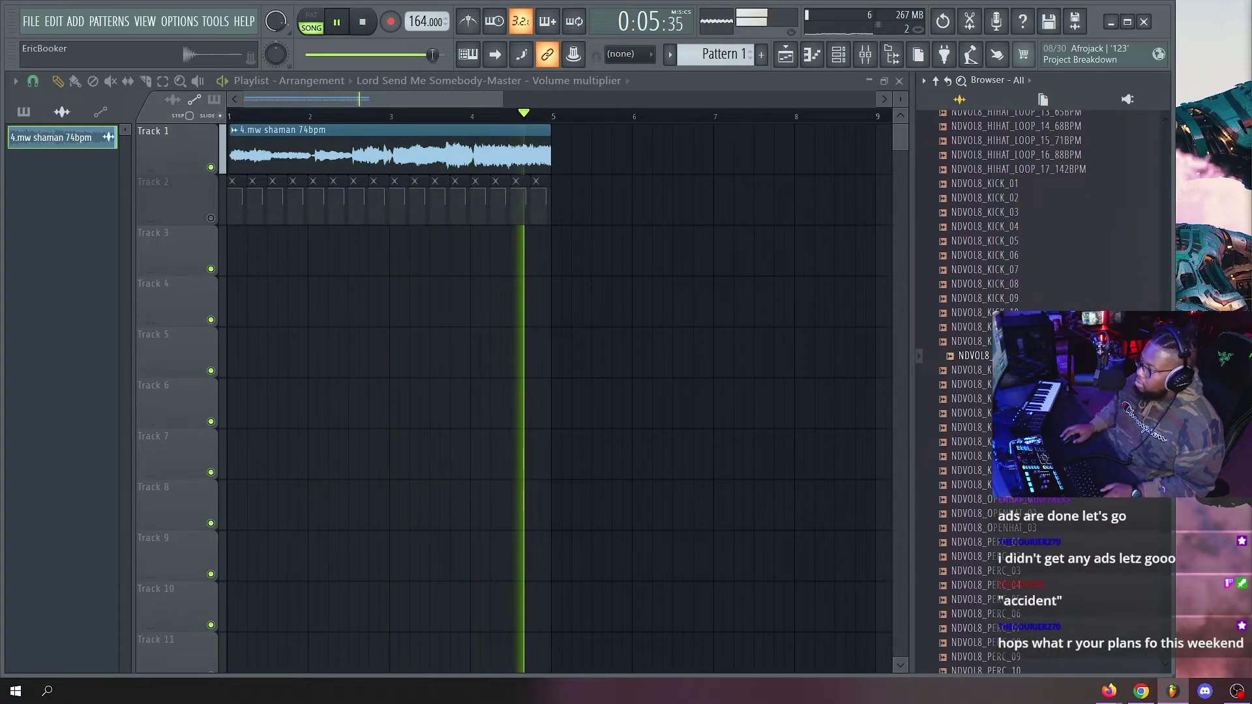
# Create Pattern 2 with NDVOL8_KICK_13 as a new channel and place the pattern at bar 1 on Track 3.
pyautogui.press('space')
pyautogui.press('F4')
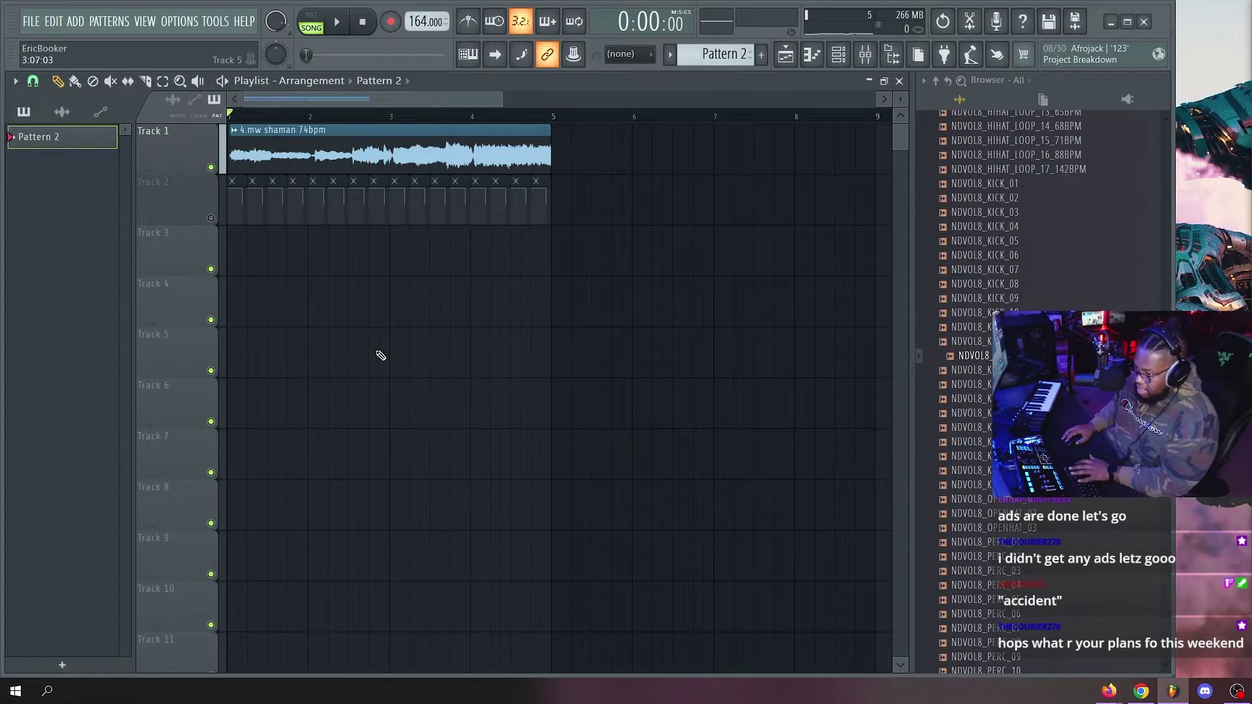
pyautogui.press('F6')
pyautogui.rightClick(428, 438)
pyautogui.click(509, 438)
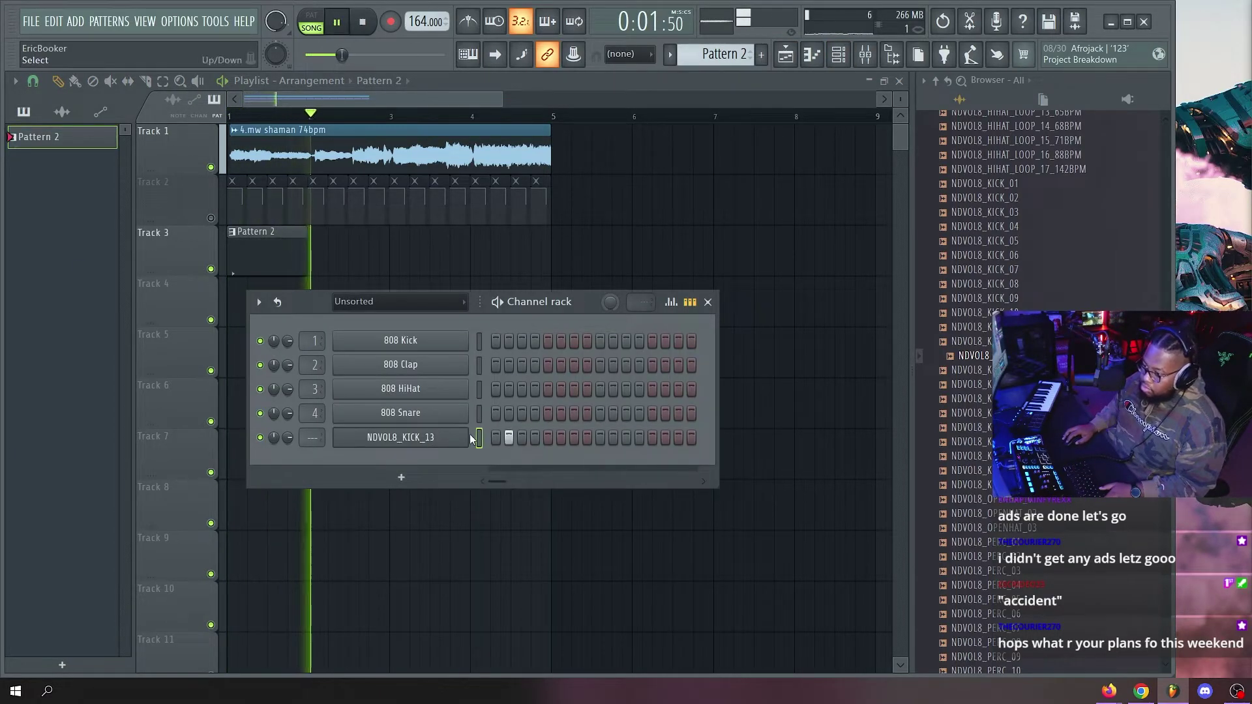
pyautogui.rightClick(460, 439)
pyautogui.click(494, 440)
# Open NDVOL8_KICK_13 in a maximized piano roll and place a C5 note at the start of bar 1.
pyautogui.press('F7')
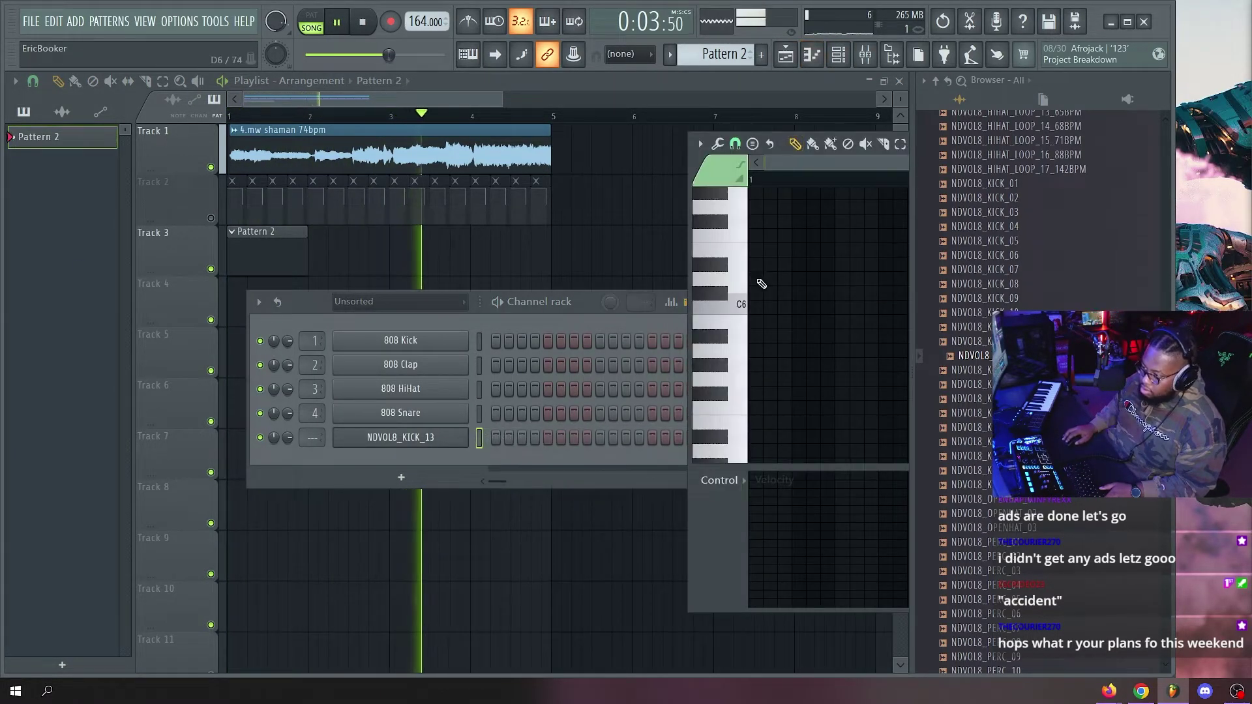
pyautogui.doubleClick(785, 141)
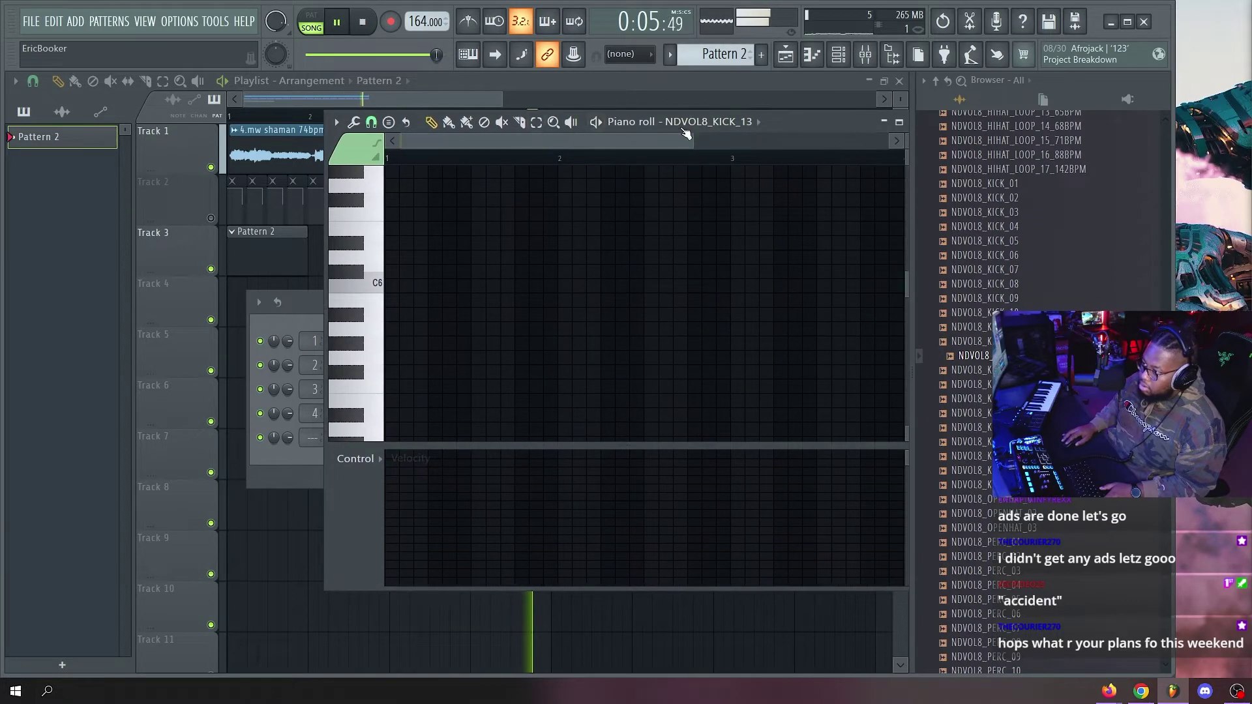
pyautogui.scroll(-3, 114, 309)
pyautogui.click(75, 243)
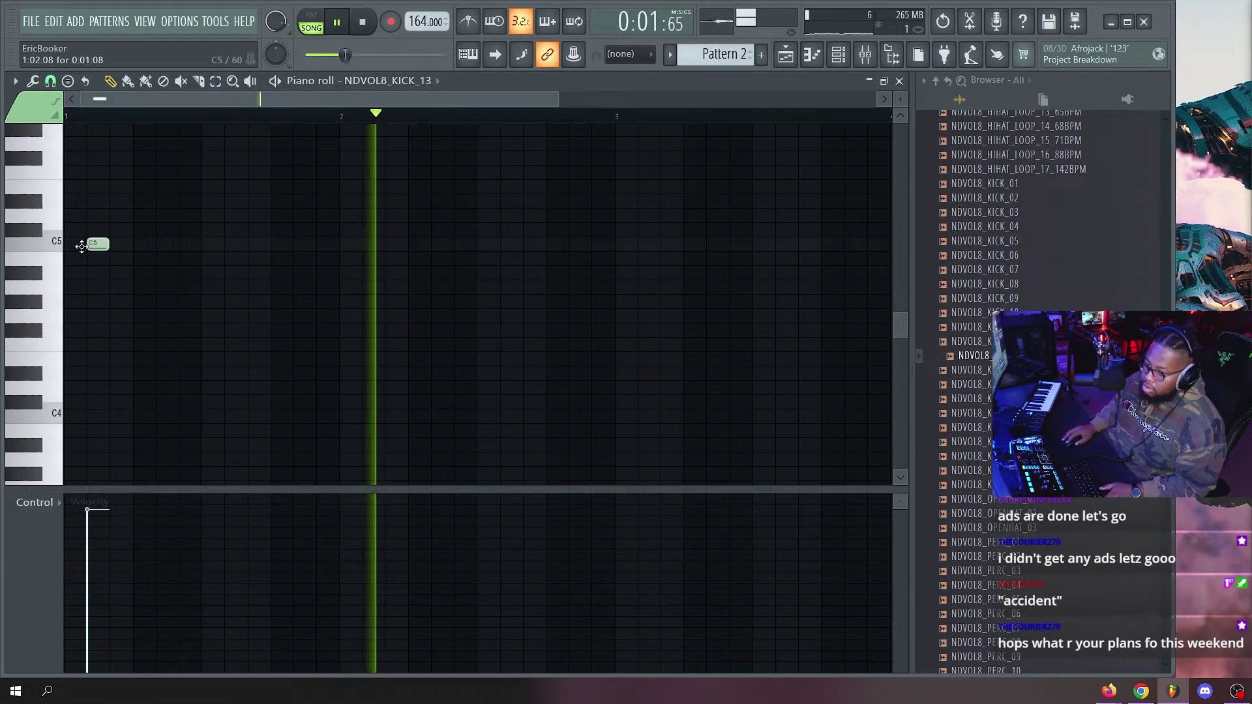
pyautogui.press('space')
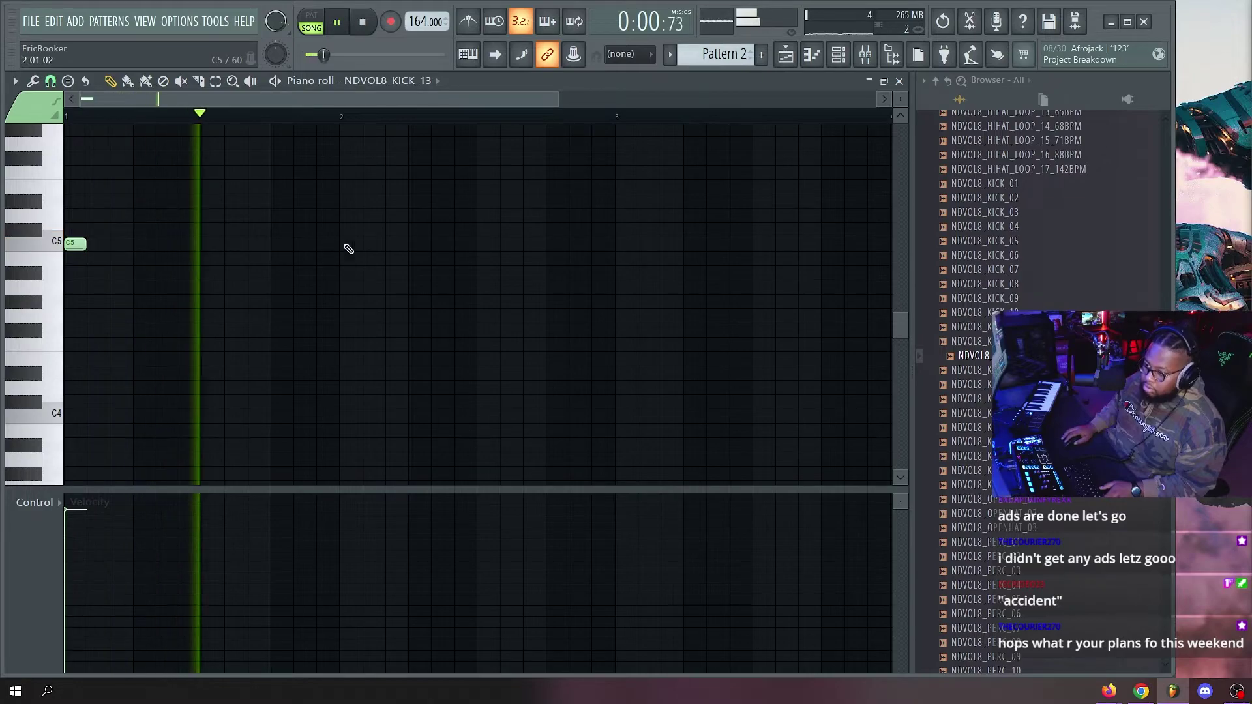
# Add C5 kick notes at 1:05, 2:05, 3:01, 3:05 and 4:05 to complete the four-bar kick pattern.
pyautogui.click(488, 243)
pyautogui.moveTo(487, 244); pyautogui.dragTo(418, 242)
pyautogui.press('space')
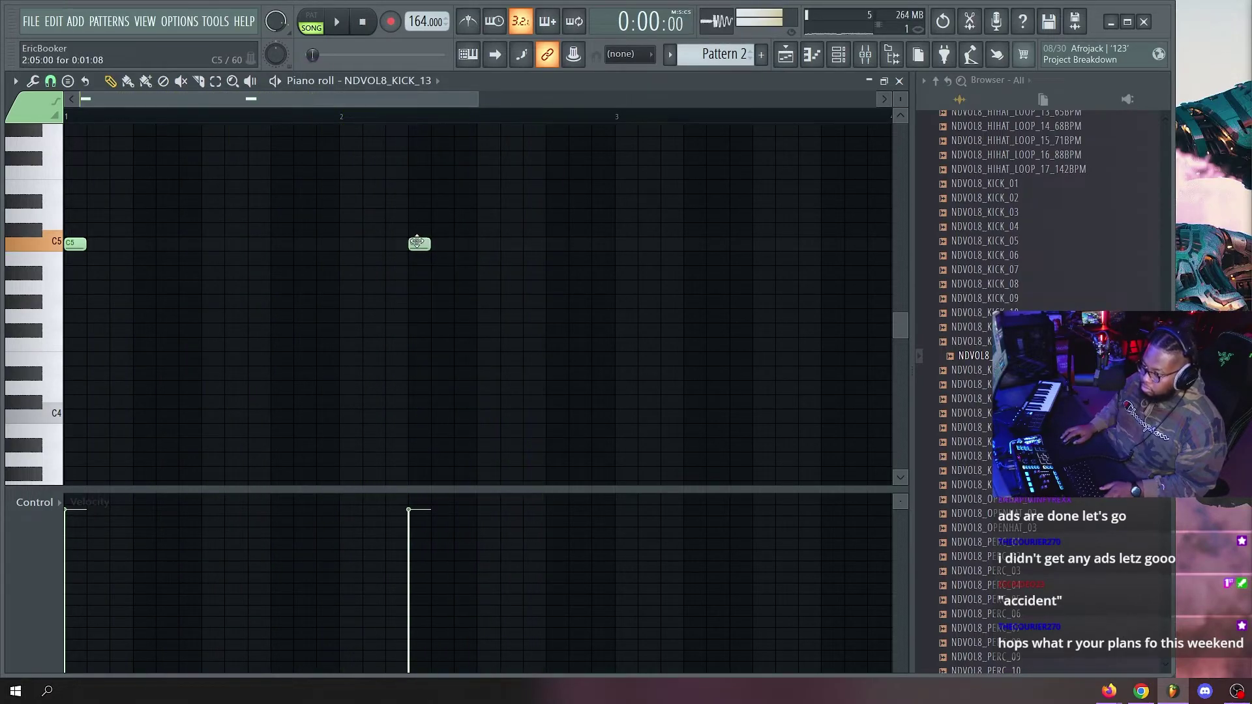
pyautogui.click(137, 245)
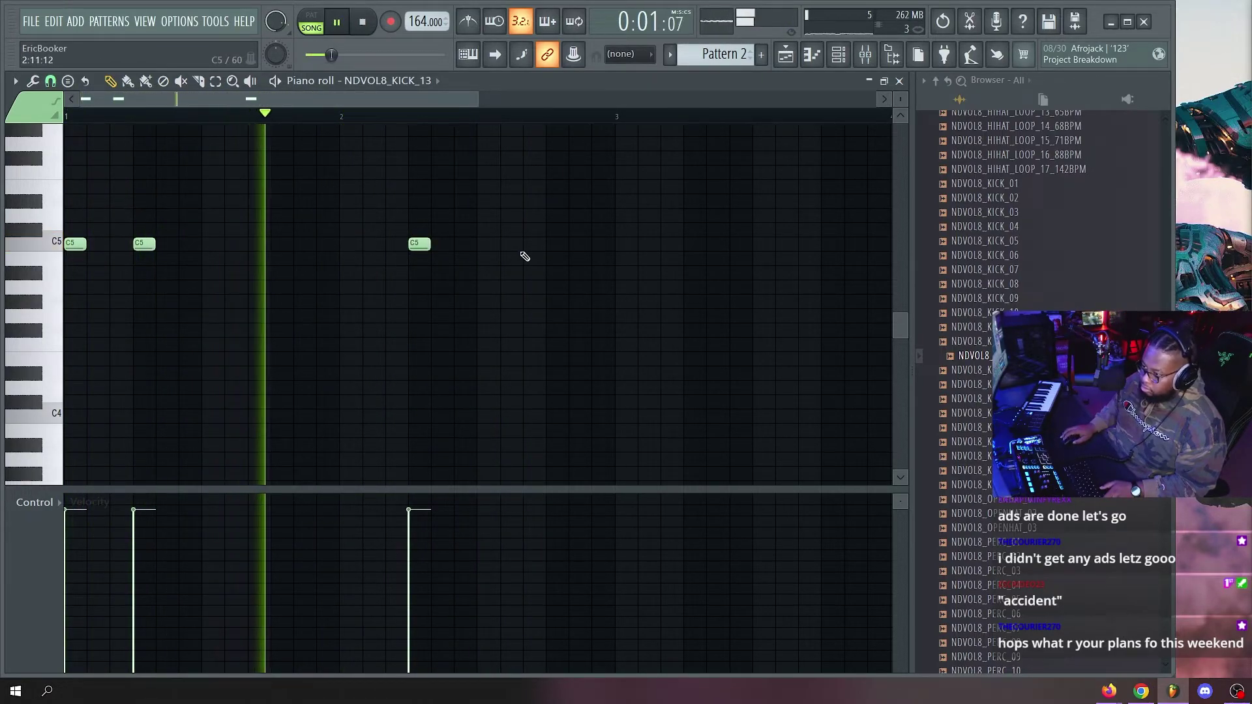
pyautogui.scroll(2, 554, 277)
pyautogui.click(623, 287)
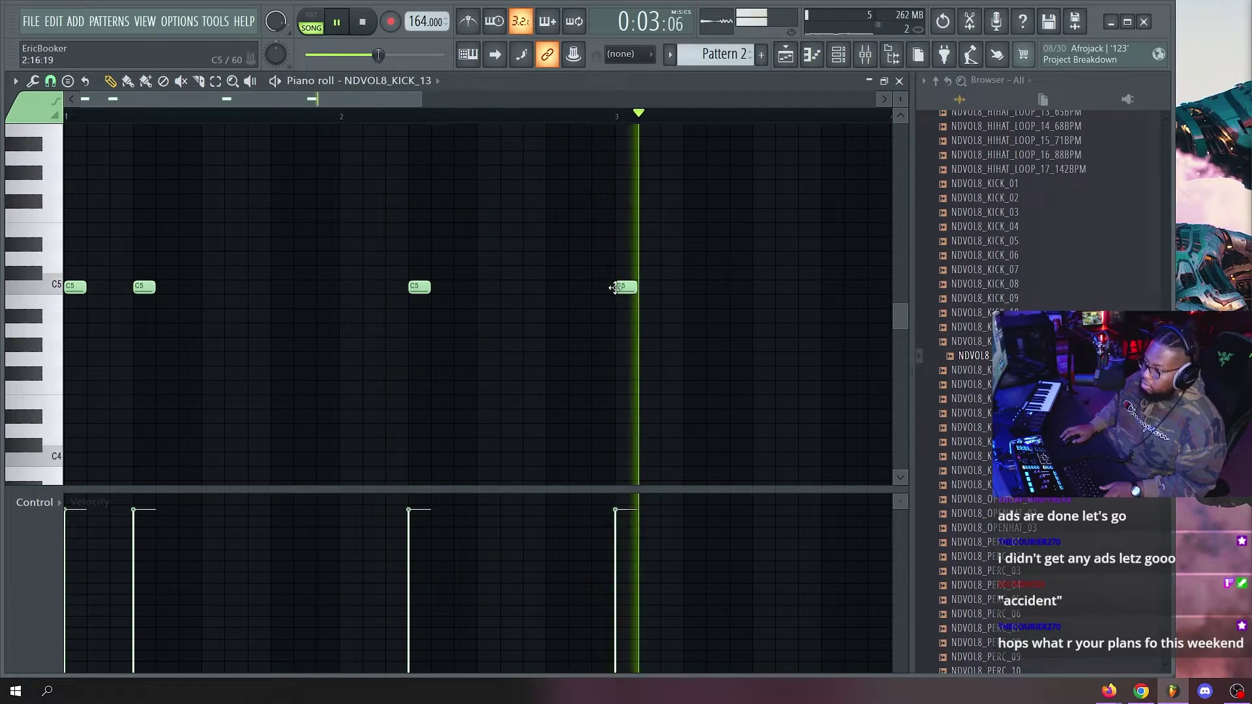
pyautogui.click(688, 287)
pyautogui.scroll(-1, 578, 121)
pyautogui.scroll(-1, 578, 124)
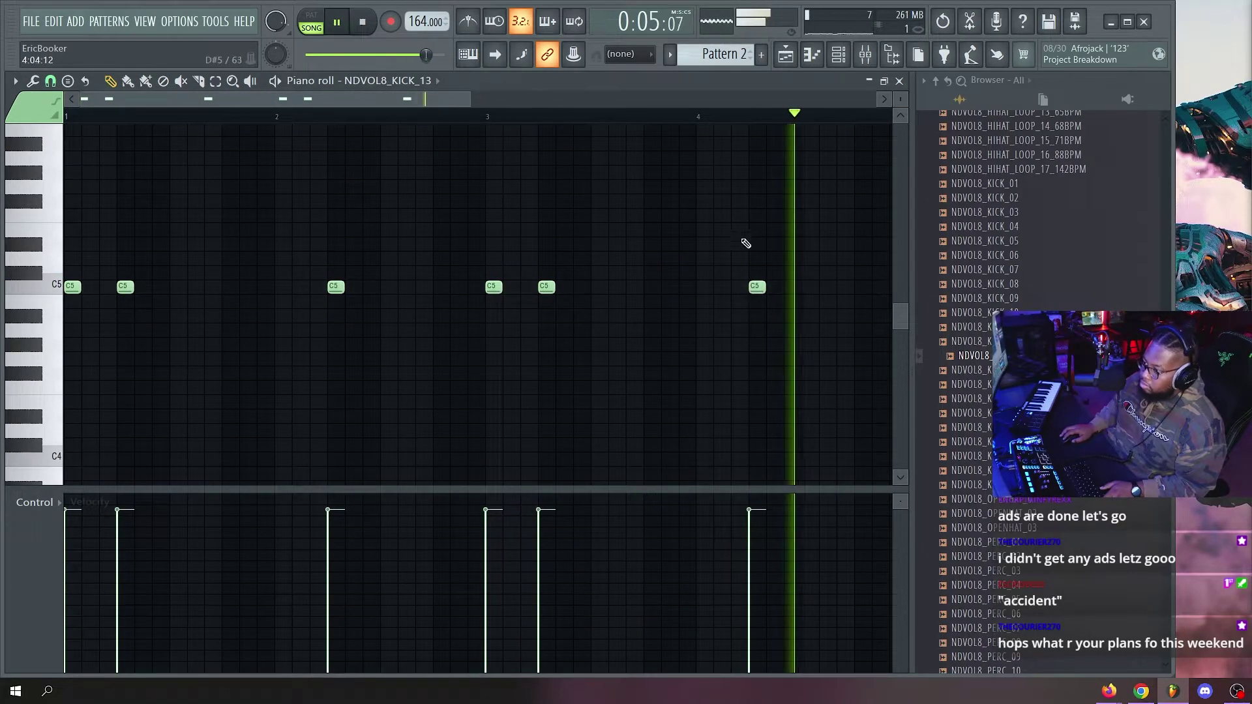
# Return to the playlist and delete all the muted clips on Track 2.
pyautogui.press('F5')
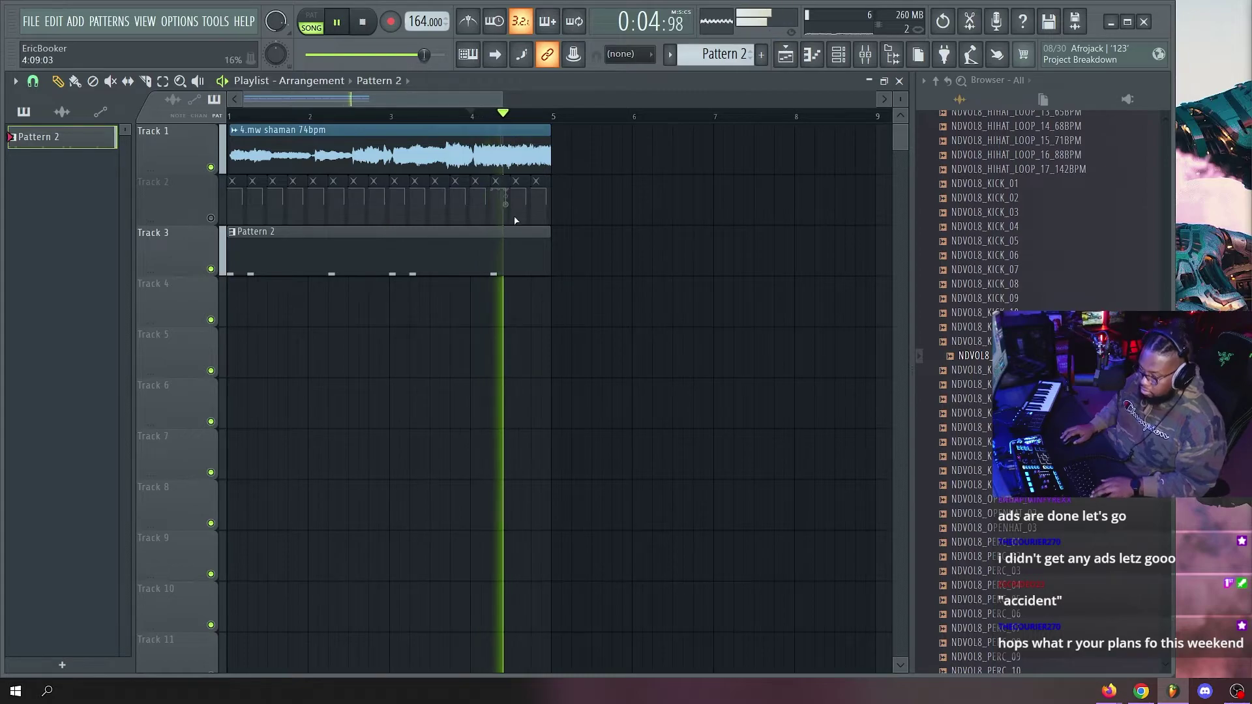
pyautogui.press('e')
pyautogui.moveTo(606, 209); pyautogui.dragTo(49, 197)
pyautogui.press('Delete')
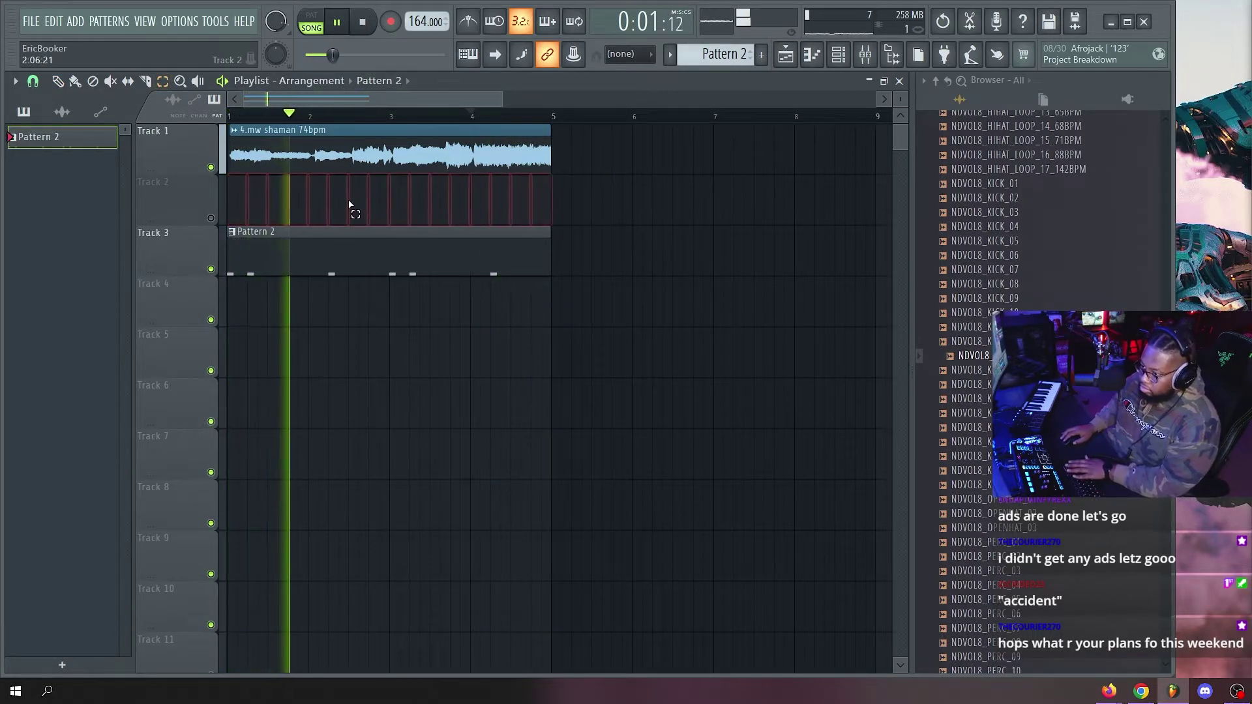
# Duplicate the Track 1 sample and the Track 3 kick pattern so both also fill bars 5 to 8.
pyautogui.moveTo(573, 148)
pyautogui.mouseDown()
pyautogui.moveTo(532, 172)
pyautogui.moveTo(187, 257)
pyautogui.mouseUp()
pyautogui.press('p')
pyautogui.scroll(-2, 300, 125)
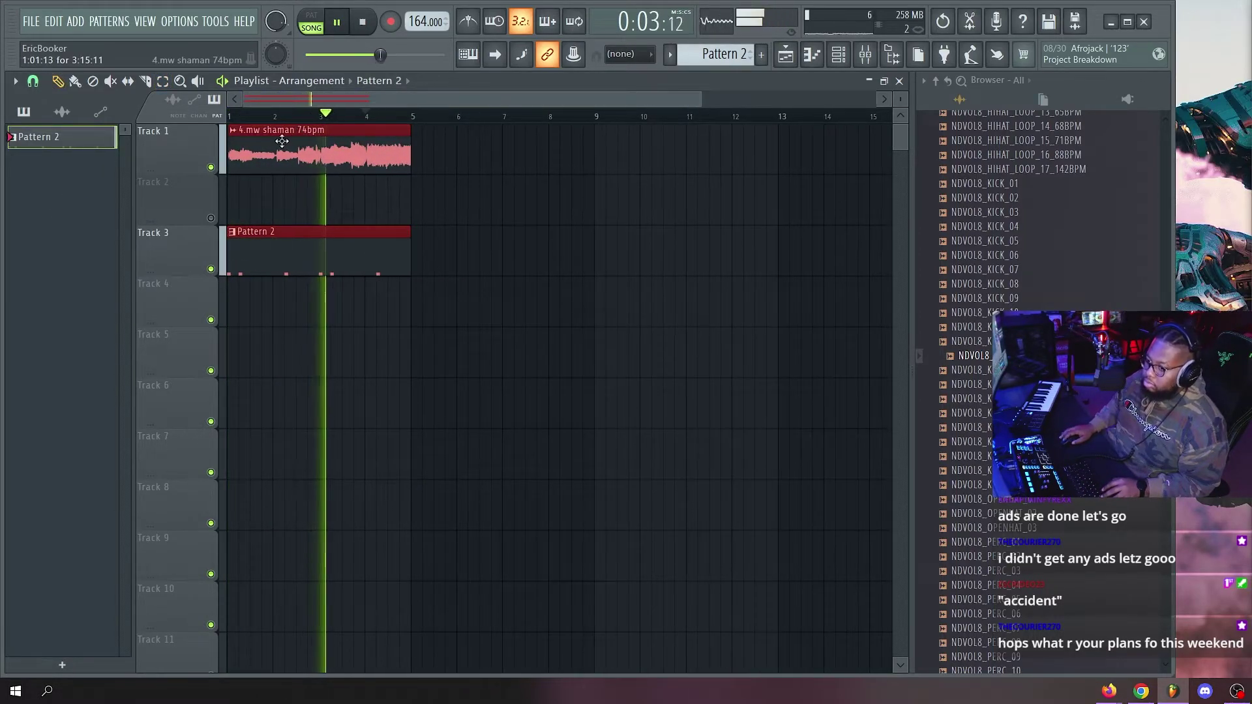
pyautogui.hotkey('ctrl', 'b')
pyautogui.click(517, 205)
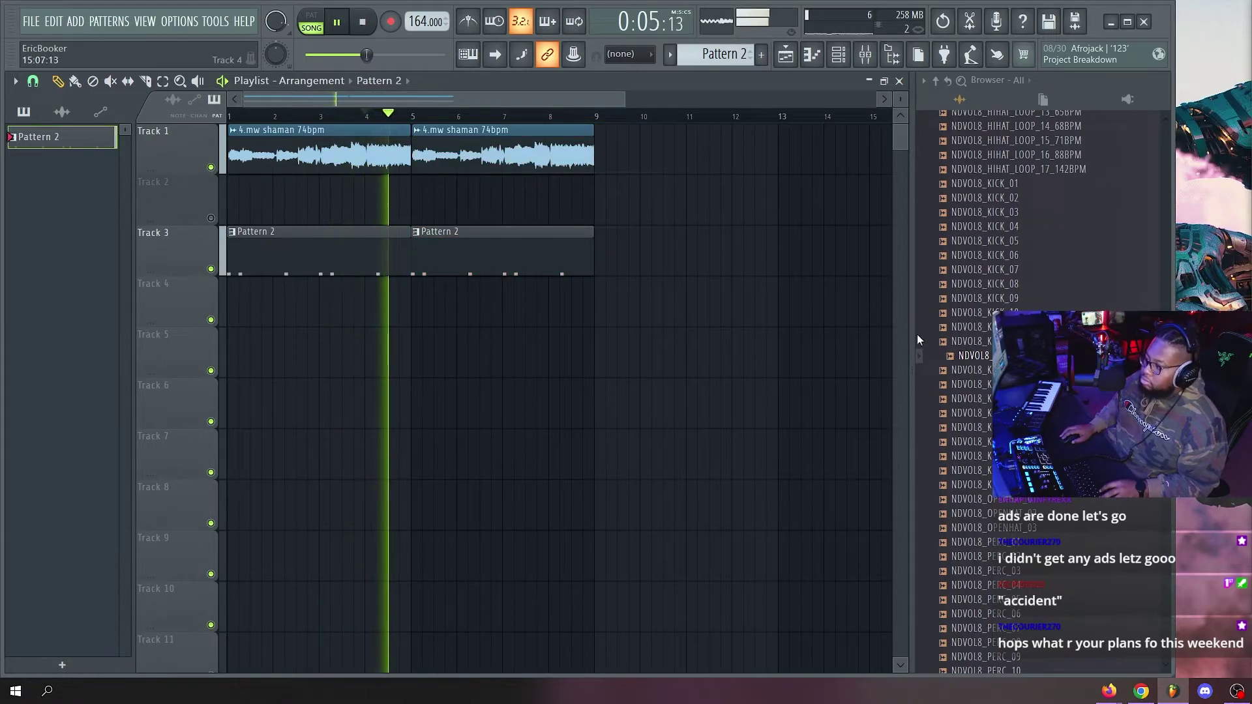
# Audition the NDVOL8 snare samples in the browser while the loop plays.
pyautogui.scroll(-10, 965, 320)
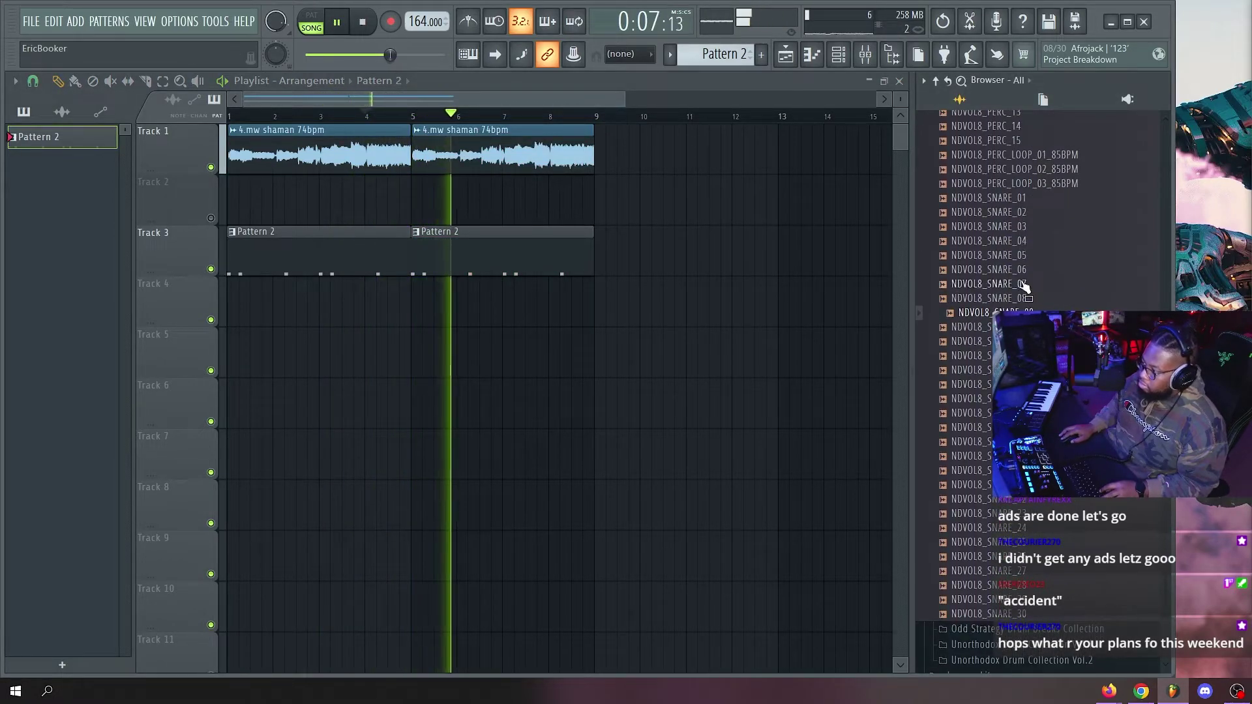
pyautogui.click(1022, 327)
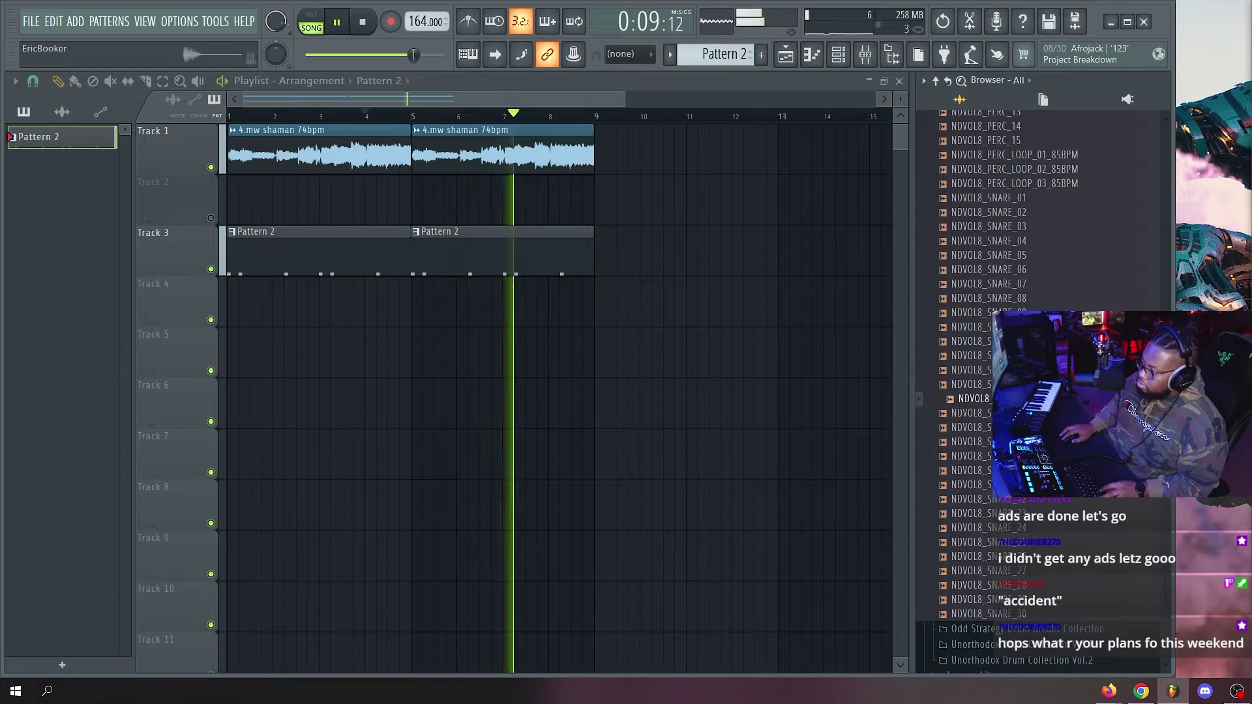
pyautogui.click(1023, 470)
pyautogui.scroll(-2, 1023, 456)
pyautogui.click(1023, 442)
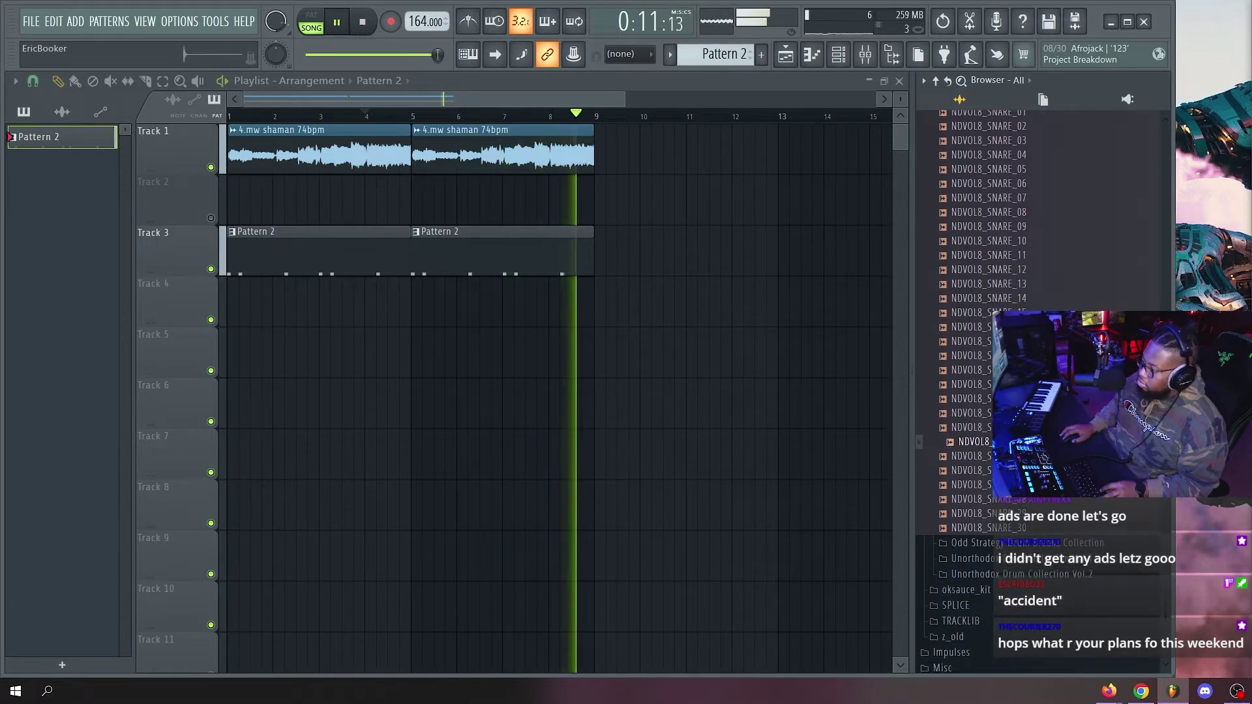
pyautogui.click(1022, 470)
pyautogui.click(1023, 484)
pyautogui.scroll(-3, 1022, 456)
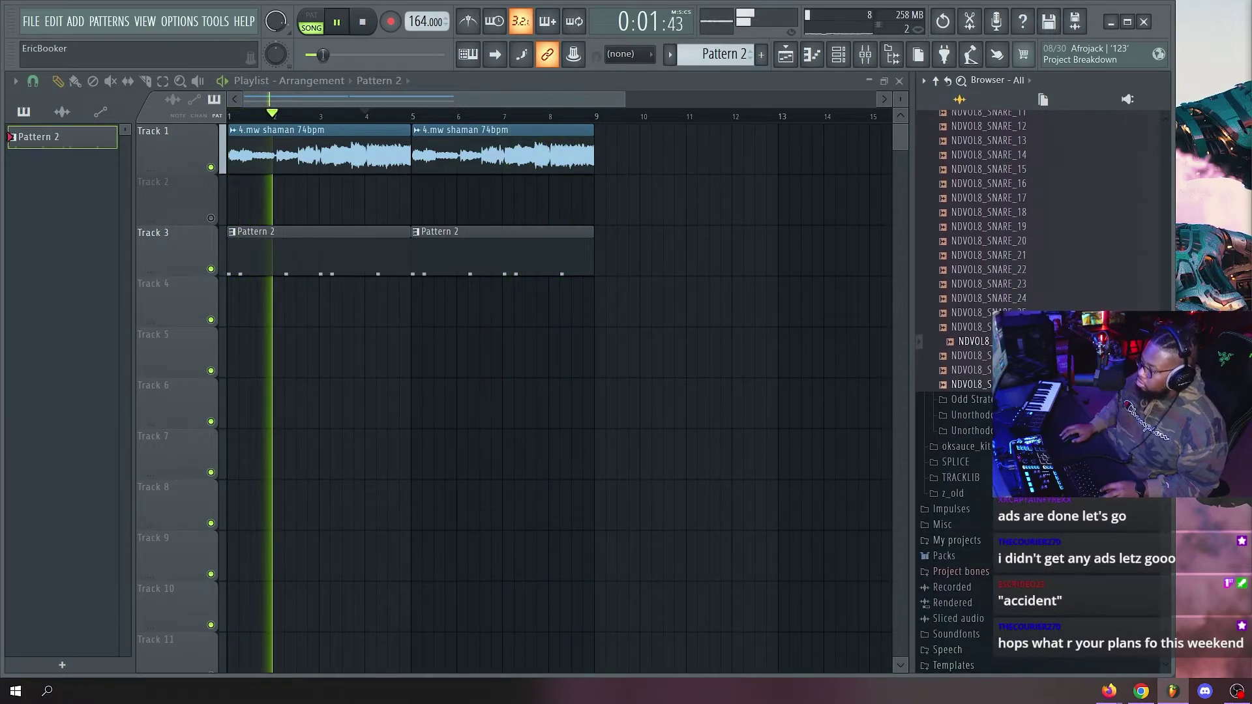
pyautogui.moveTo(1021, 332); pyautogui.dragTo(1026, 278)
pyautogui.scroll(4, 1026, 277)
# Load NDVOL8_SNARE_15 as a new channel and place a new pattern at bar 1 on Track 4.
pyautogui.click(1027, 341)
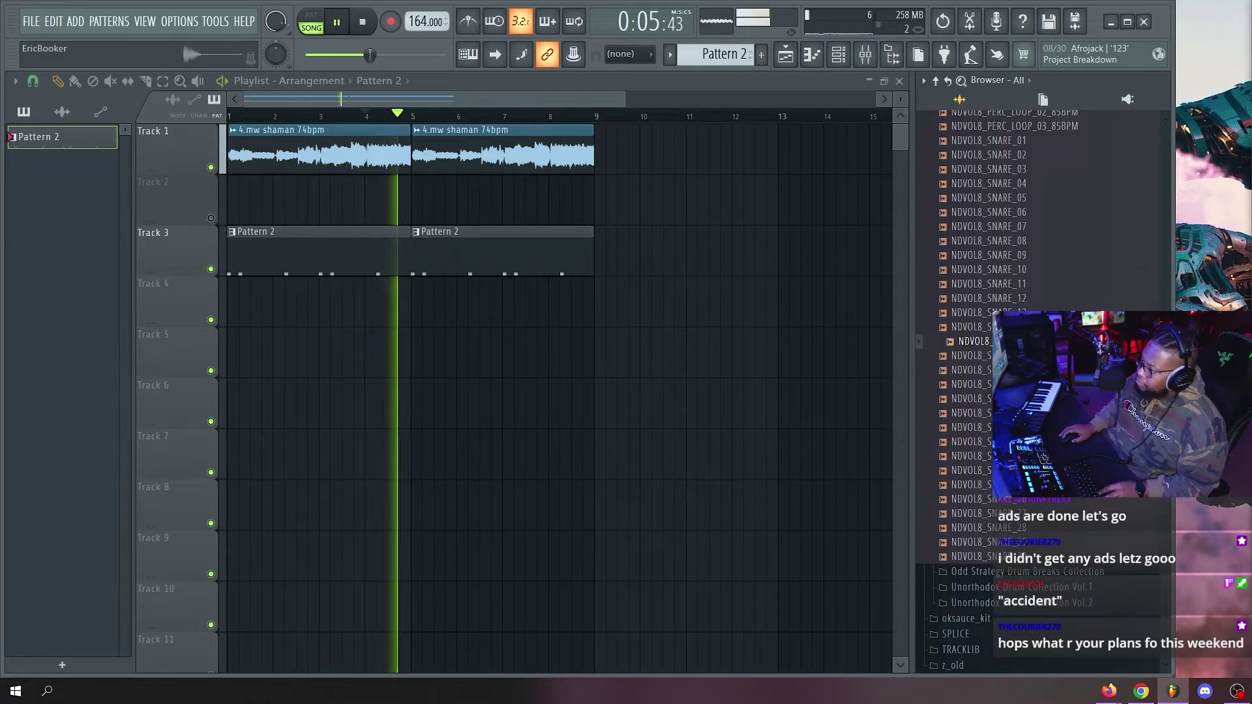
pyautogui.rightClick(1036, 343)
pyautogui.click(1063, 369)
pyautogui.press('F4')
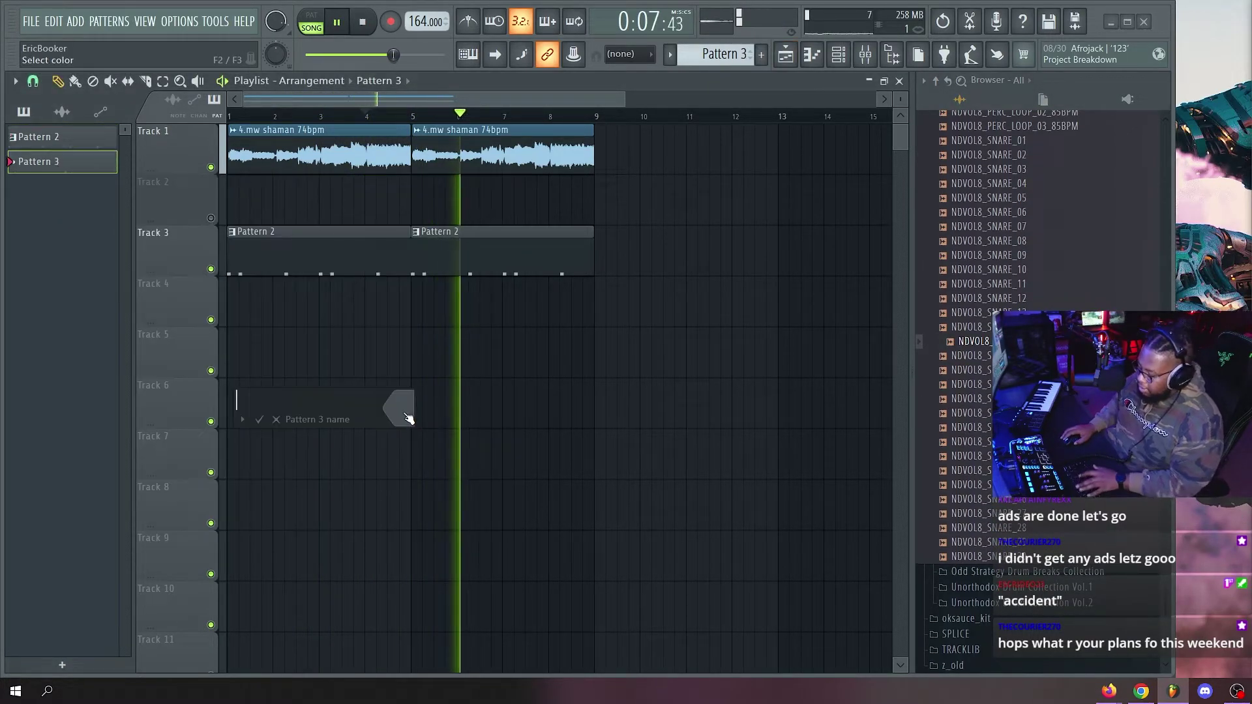
pyautogui.press('Return')
pyautogui.click(237, 303)
# Open the NDVOL8_SNARE_15 channel in the piano roll.
pyautogui.press('F6')
pyautogui.rightClick(417, 444)
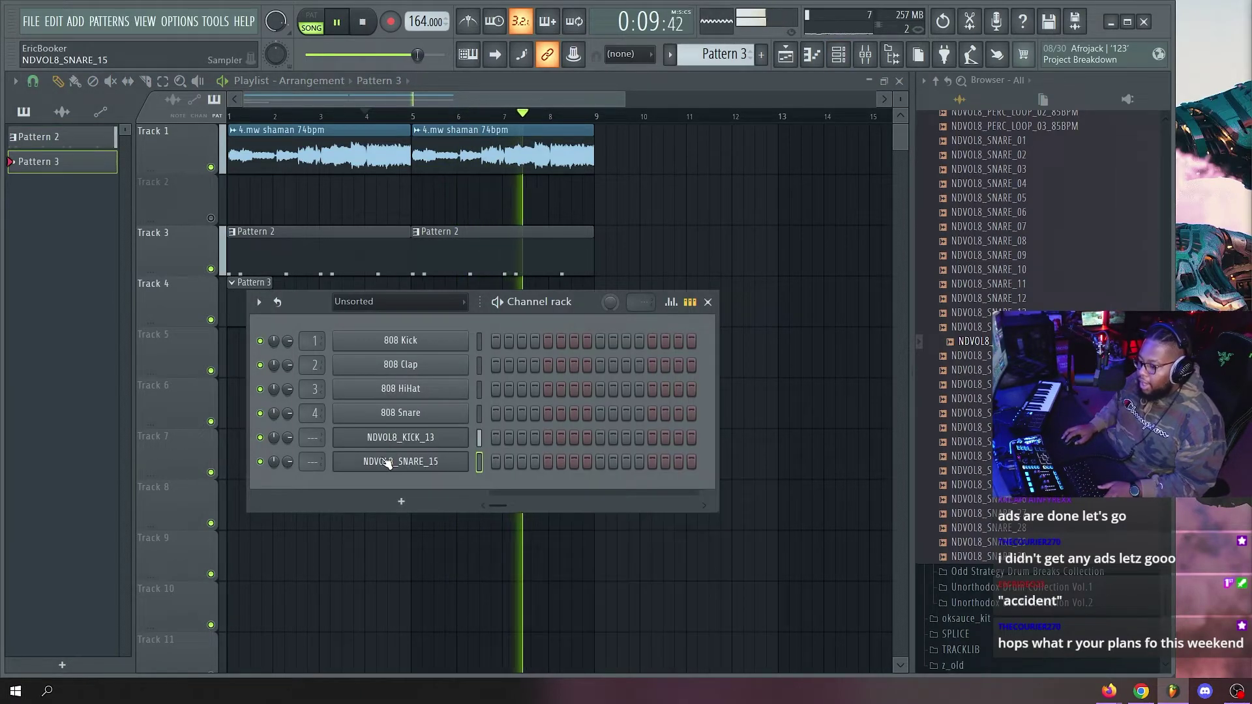
pyautogui.rightClick(389, 461)
pyautogui.click(525, 444)
pyautogui.rightClick(527, 443)
pyautogui.rightClick(465, 461)
pyautogui.click(509, 461)
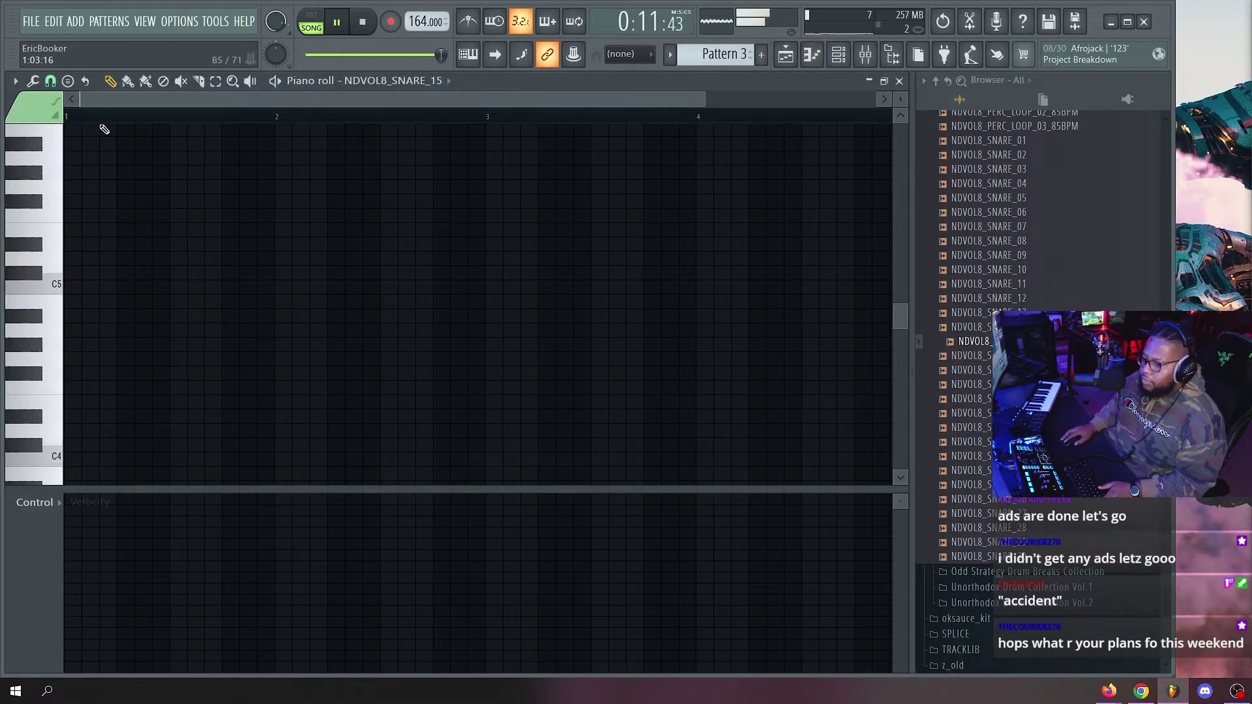
# Enter C5 snare notes at 1:09, 2:03 and 2:09, duplicated over bars 3 to 4, and repeat the pattern at bar 5 on Track 4.
pyautogui.scroll(-3, 144, 119)
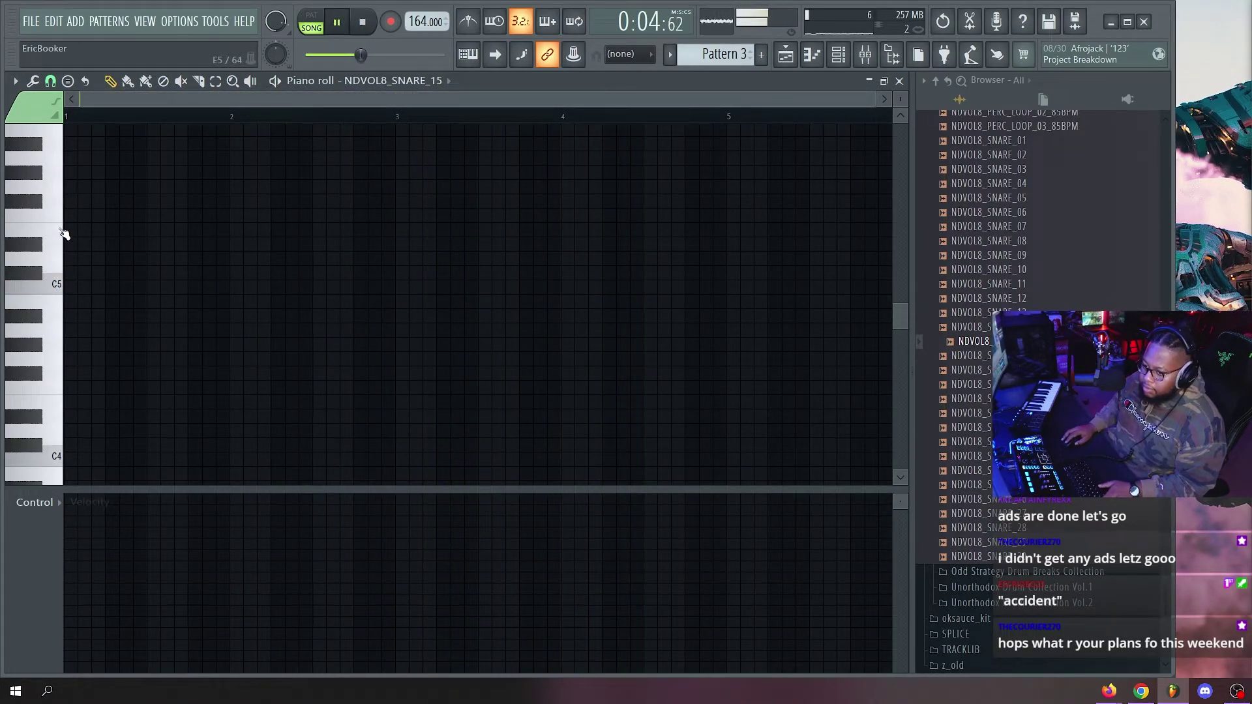
pyautogui.press('space')
pyautogui.click(153, 287)
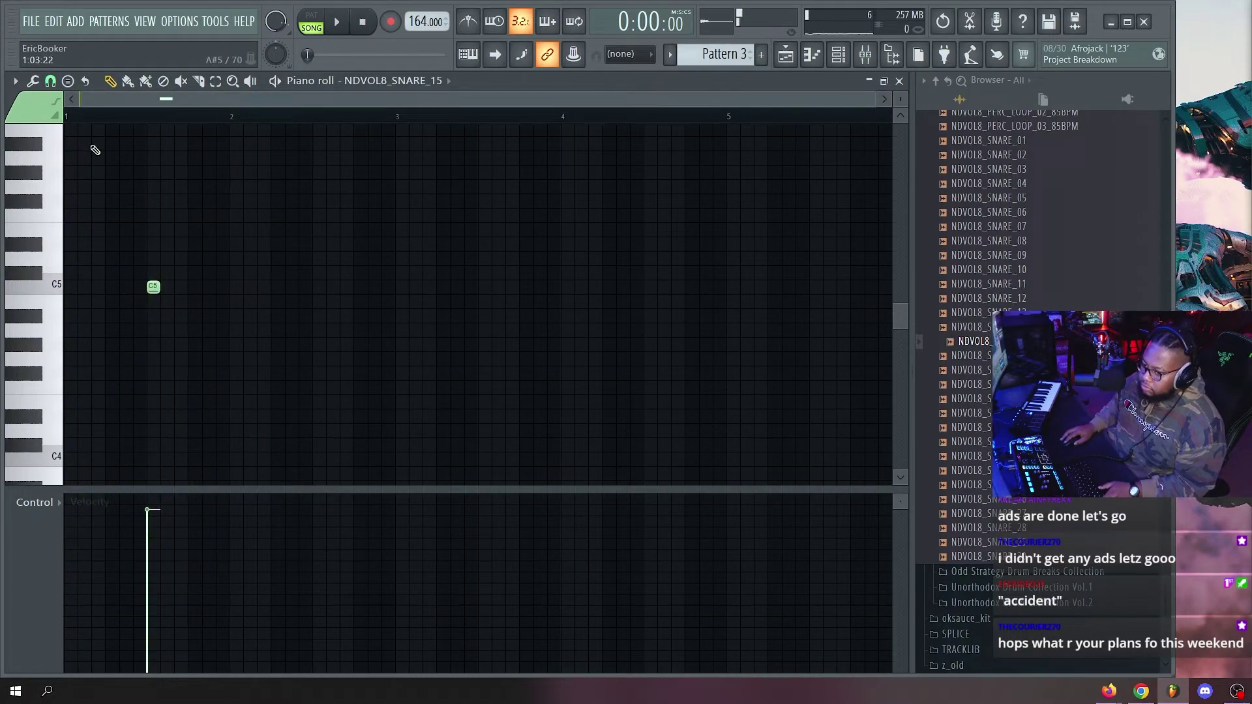
pyautogui.click(50, 81)
pyautogui.click(67, 120)
pyautogui.click(263, 290)
pyautogui.rightClick(267, 291)
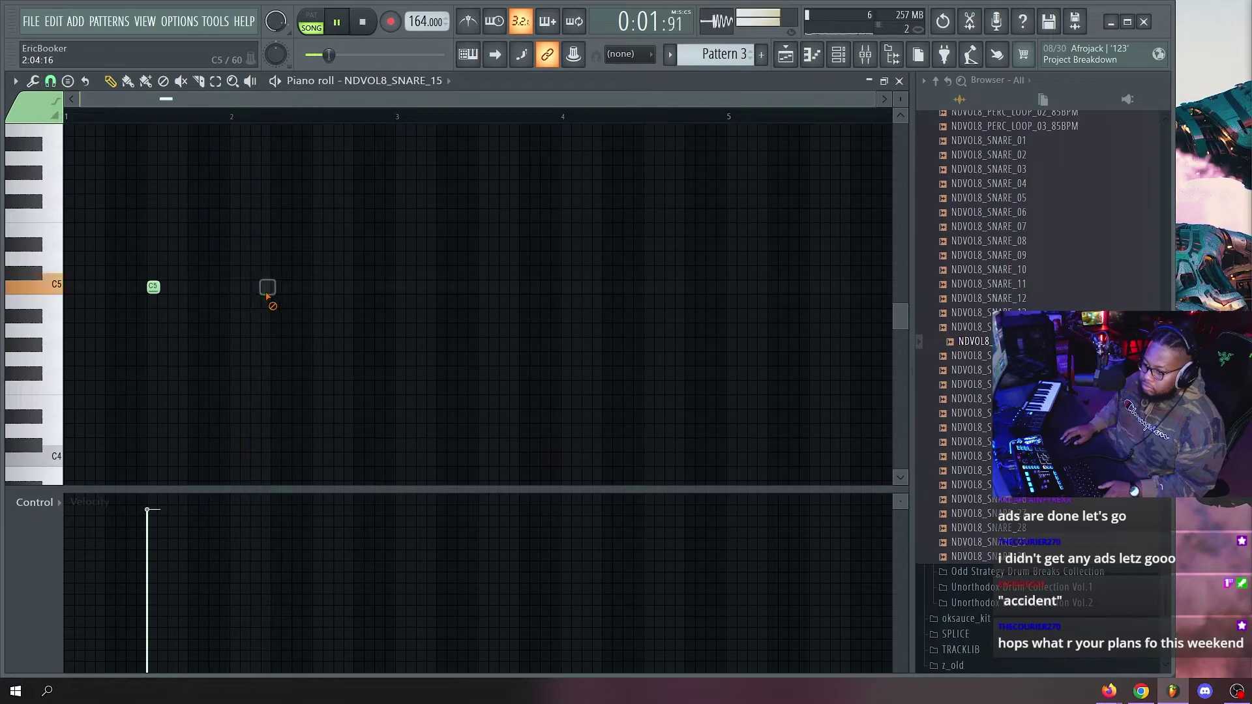
pyautogui.click(252, 289)
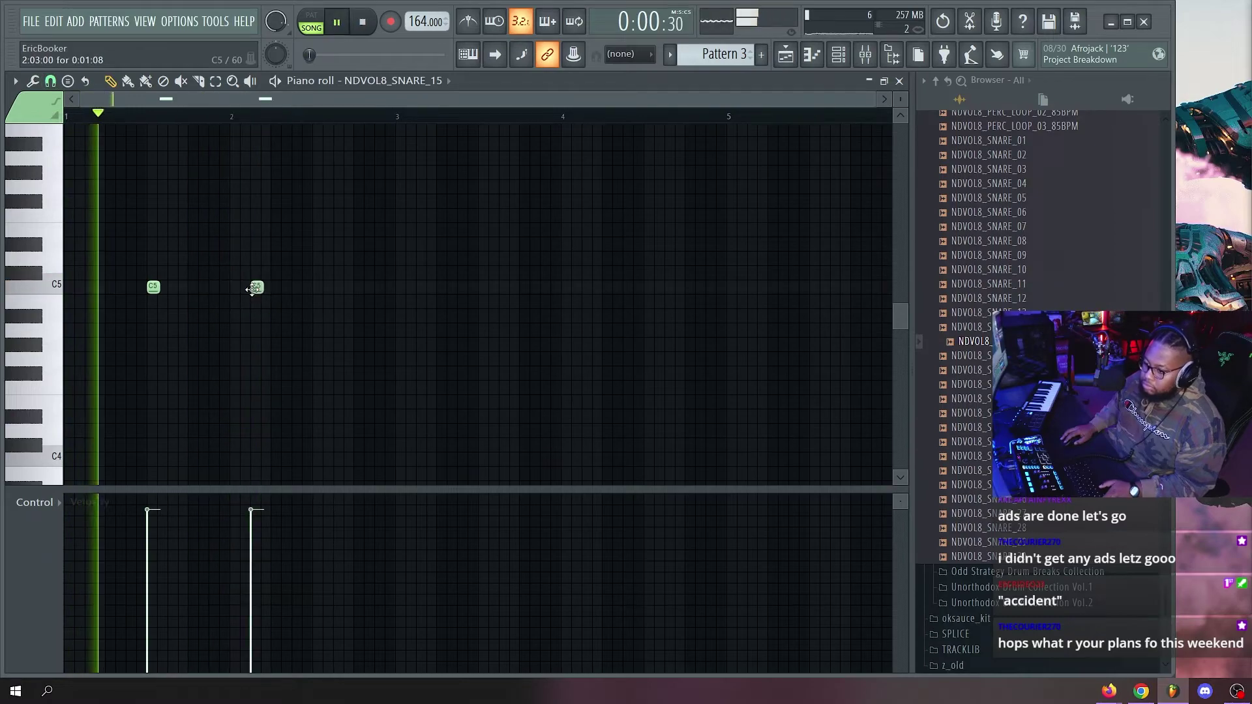
pyautogui.click(357, 287)
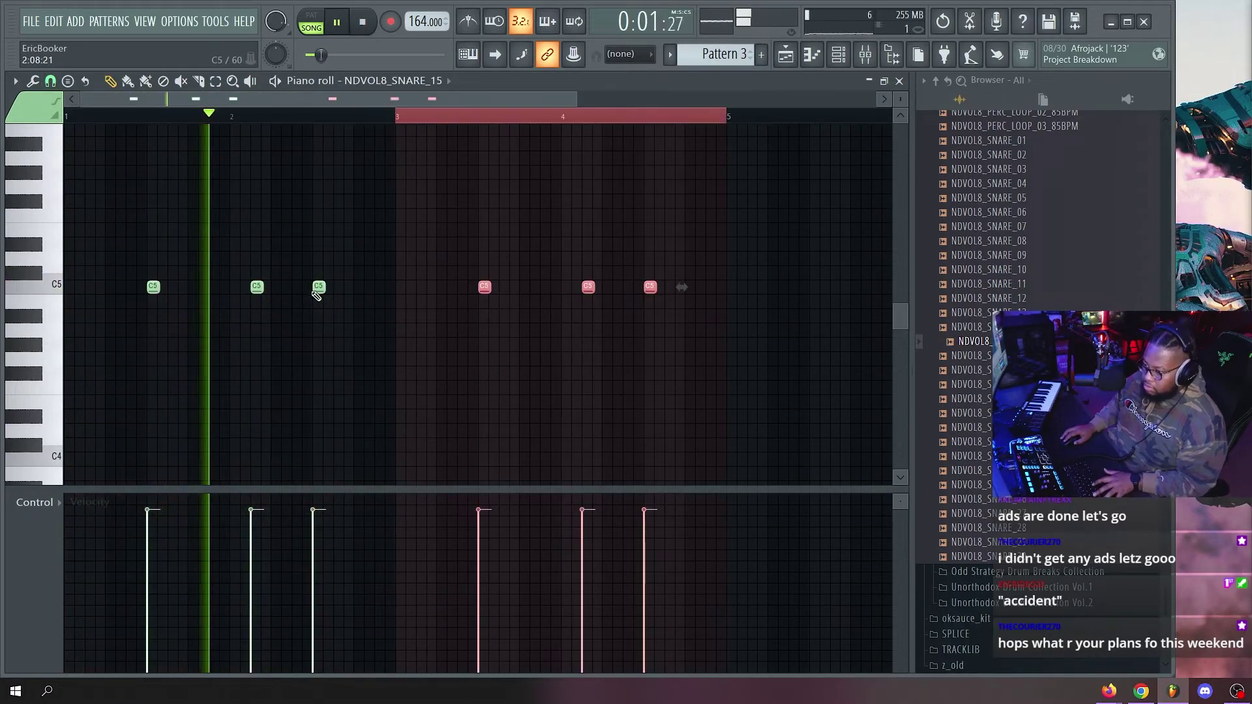
pyautogui.press('F5')
pyautogui.click(410, 296)
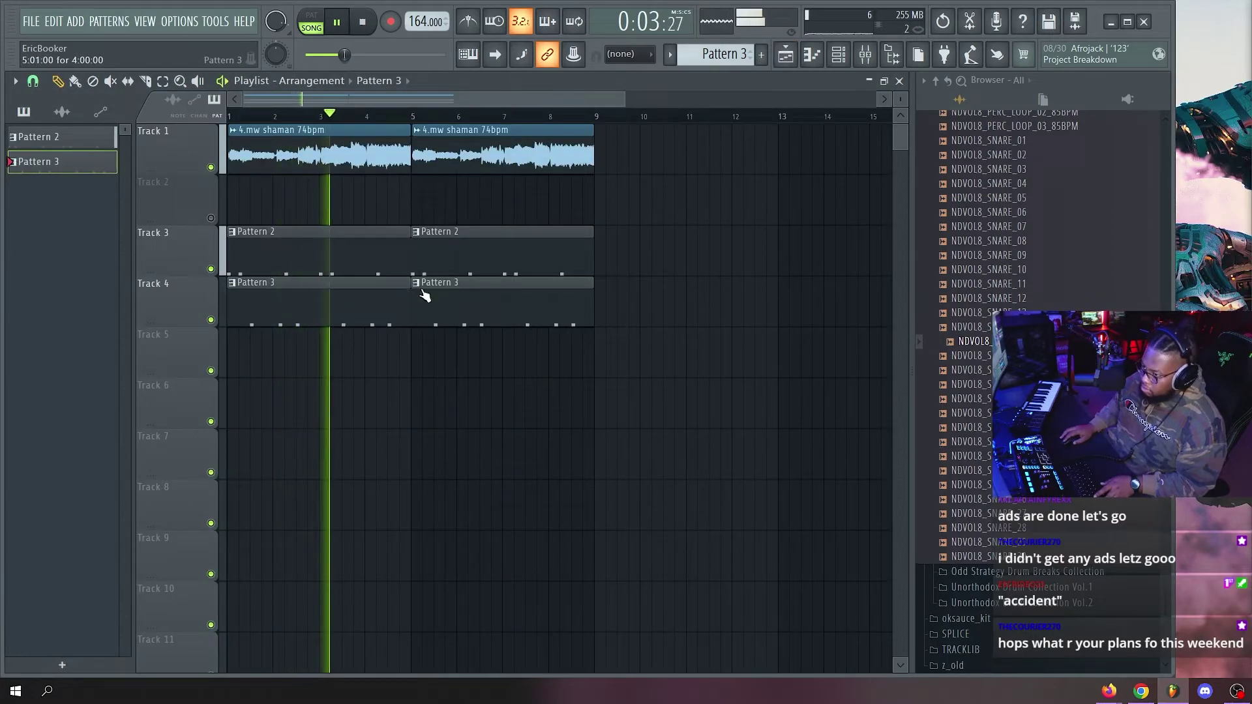
# Load NDVOL8_HIHAT_03 as a new channel and place a new pattern at bar 1 on Track 5.
pyautogui.scroll(15, 963, 329)
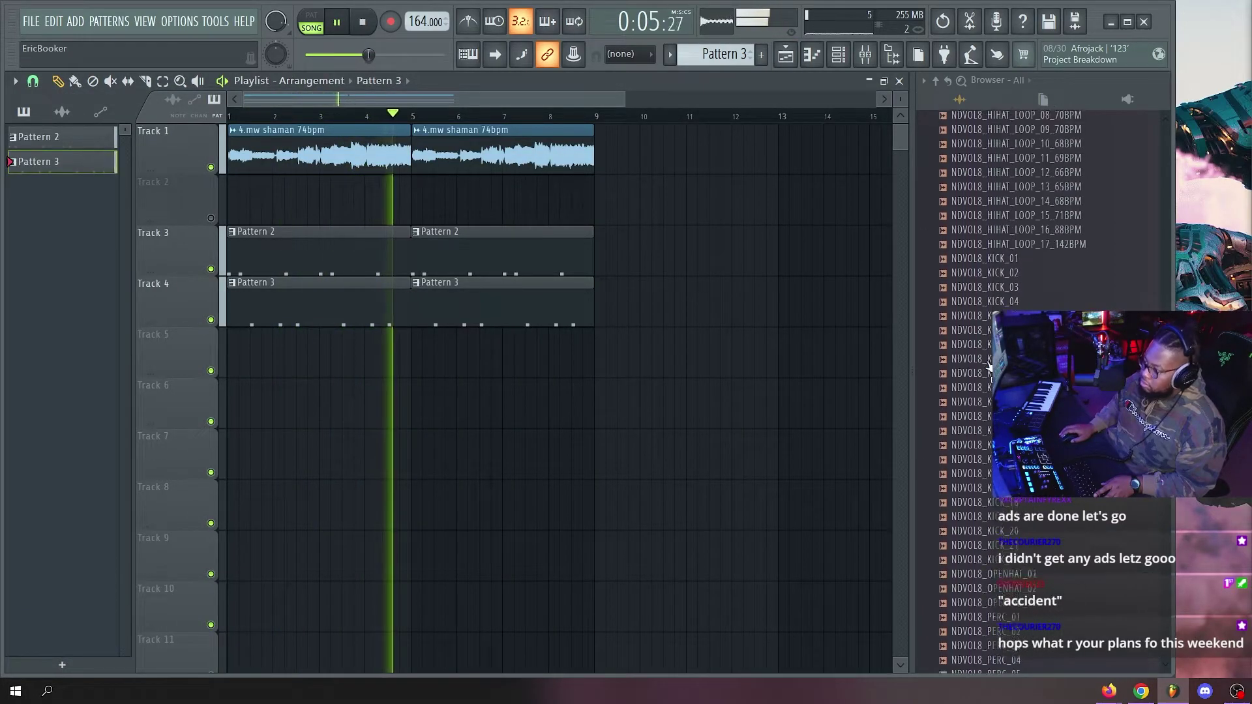
pyautogui.scroll(1, 958, 385)
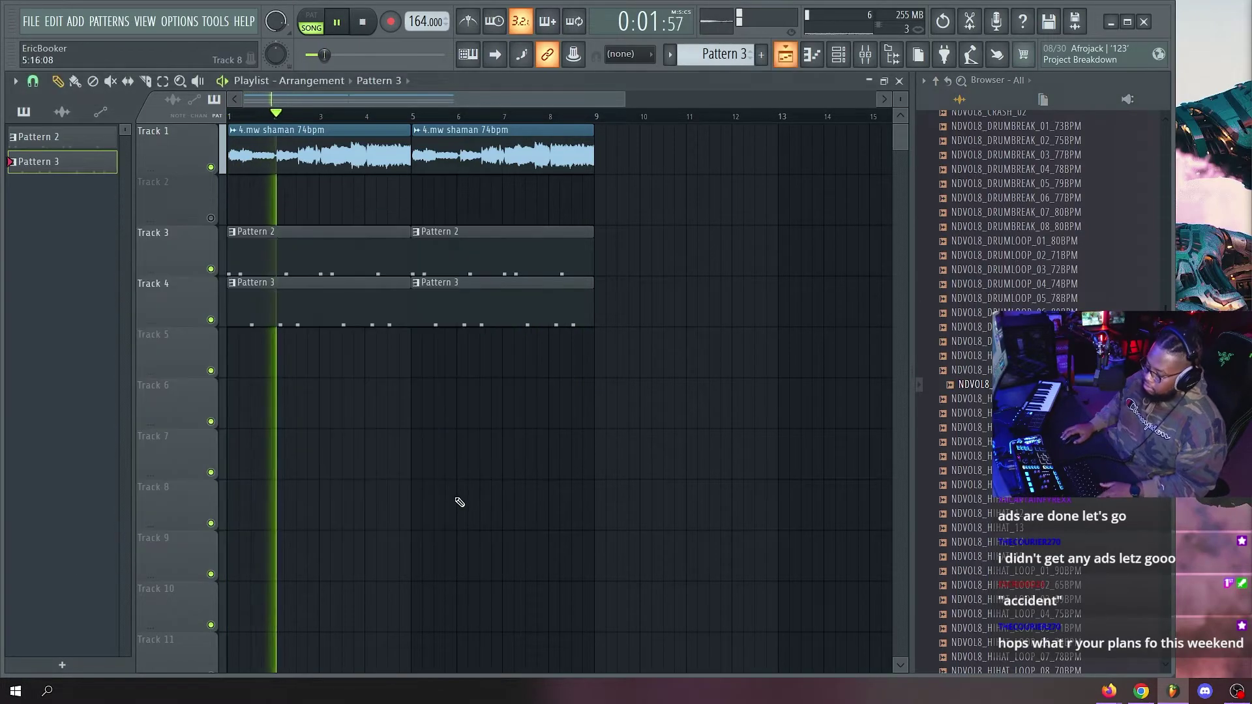
pyautogui.press('F4')
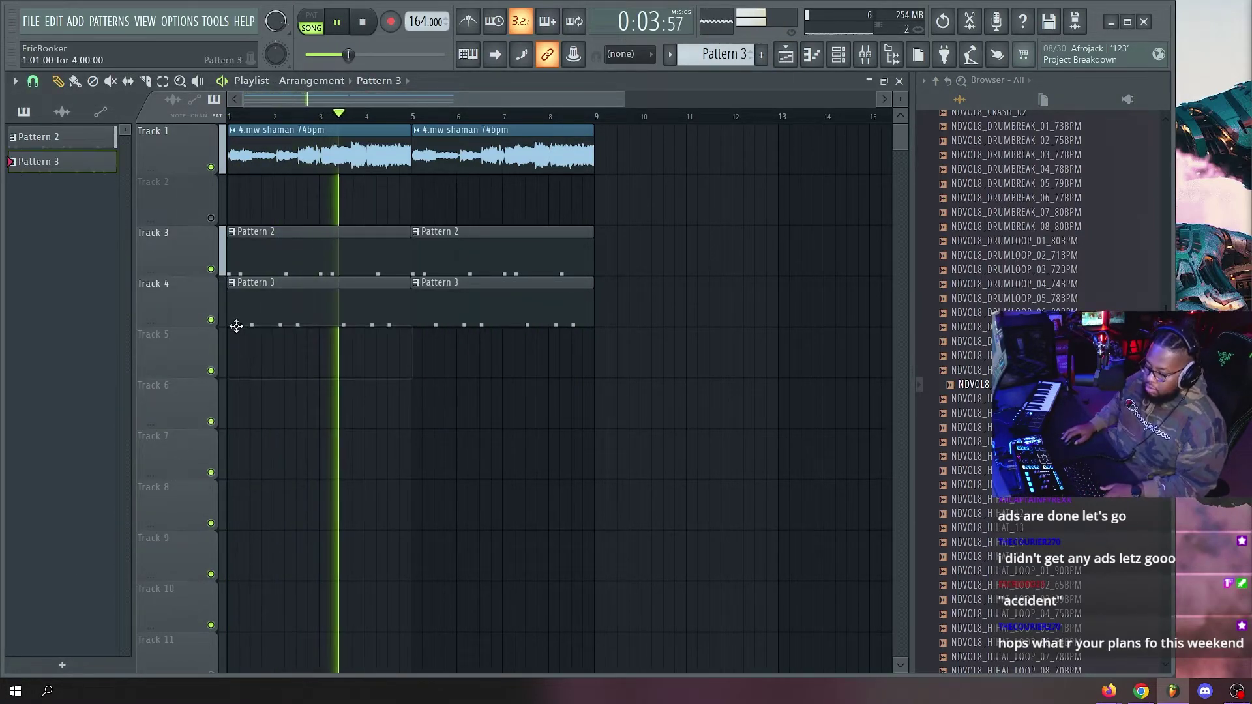
pyautogui.click(246, 337)
# Open NDVOL8_HIHAT_03 in the piano roll and place a C5 note on each of the four beats of bar 1.
pyautogui.press('F6')
pyautogui.rightClick(440, 487)
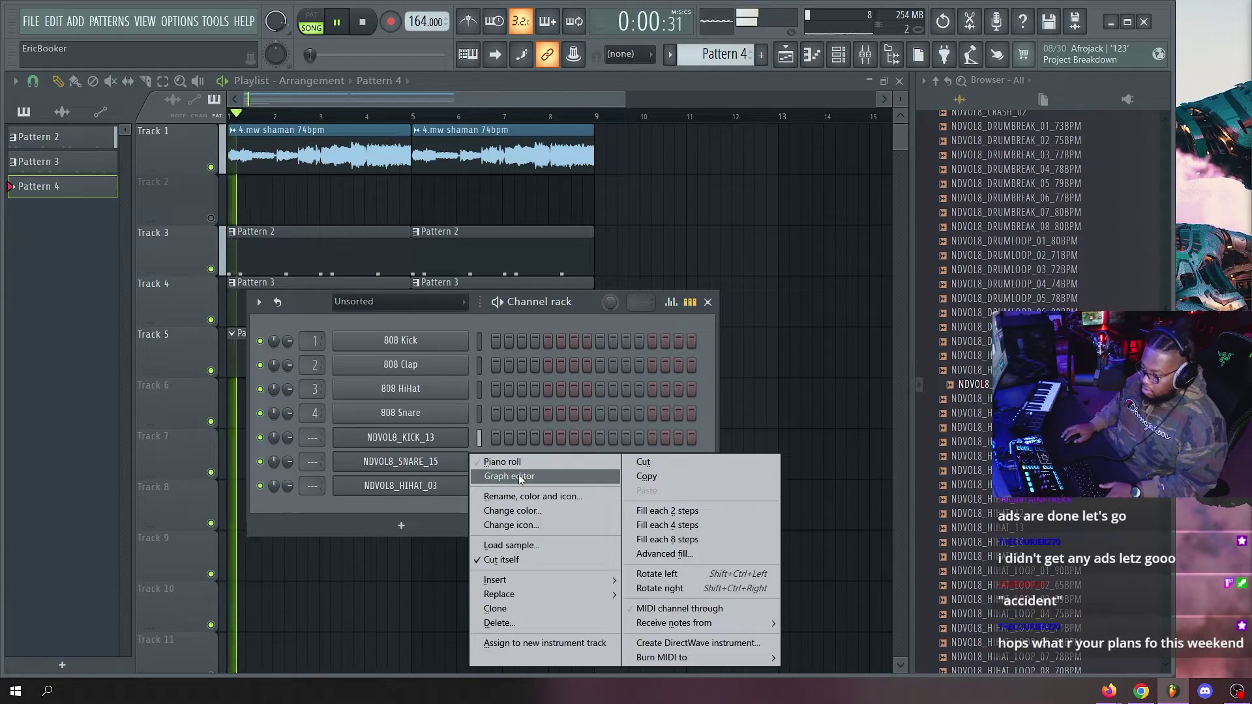
pyautogui.click(515, 463)
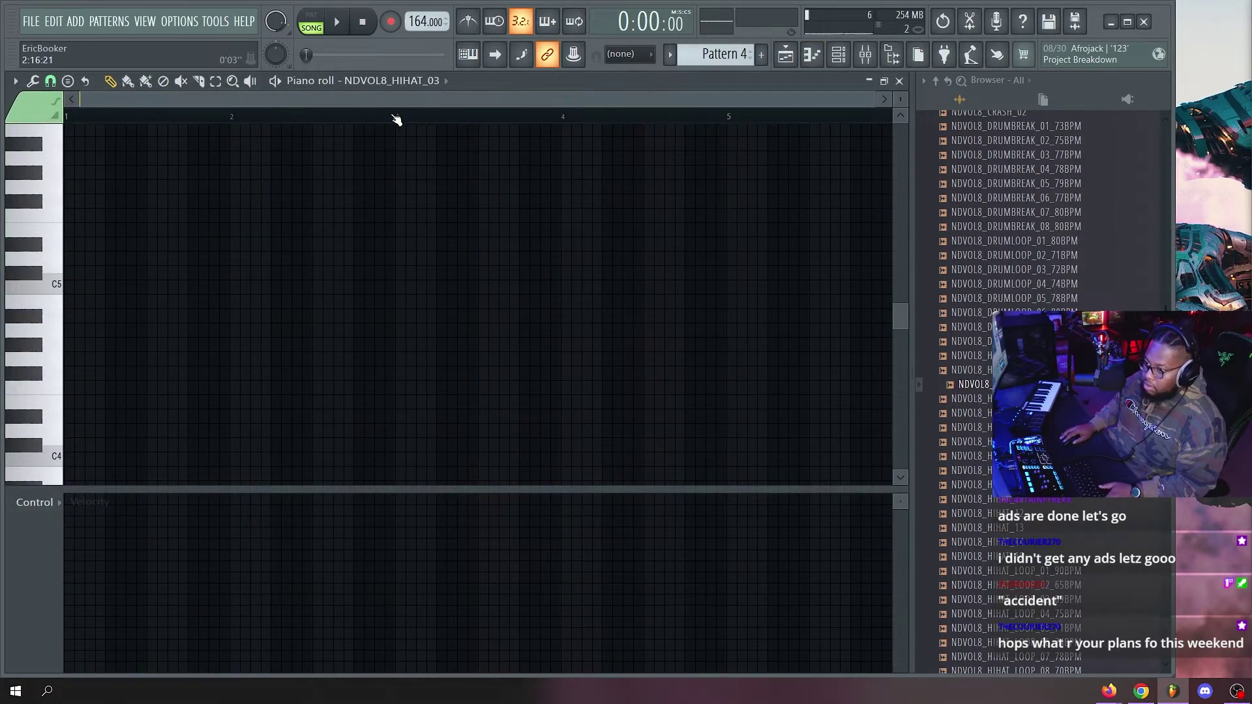
pyautogui.press('space')
pyautogui.click(69, 287)
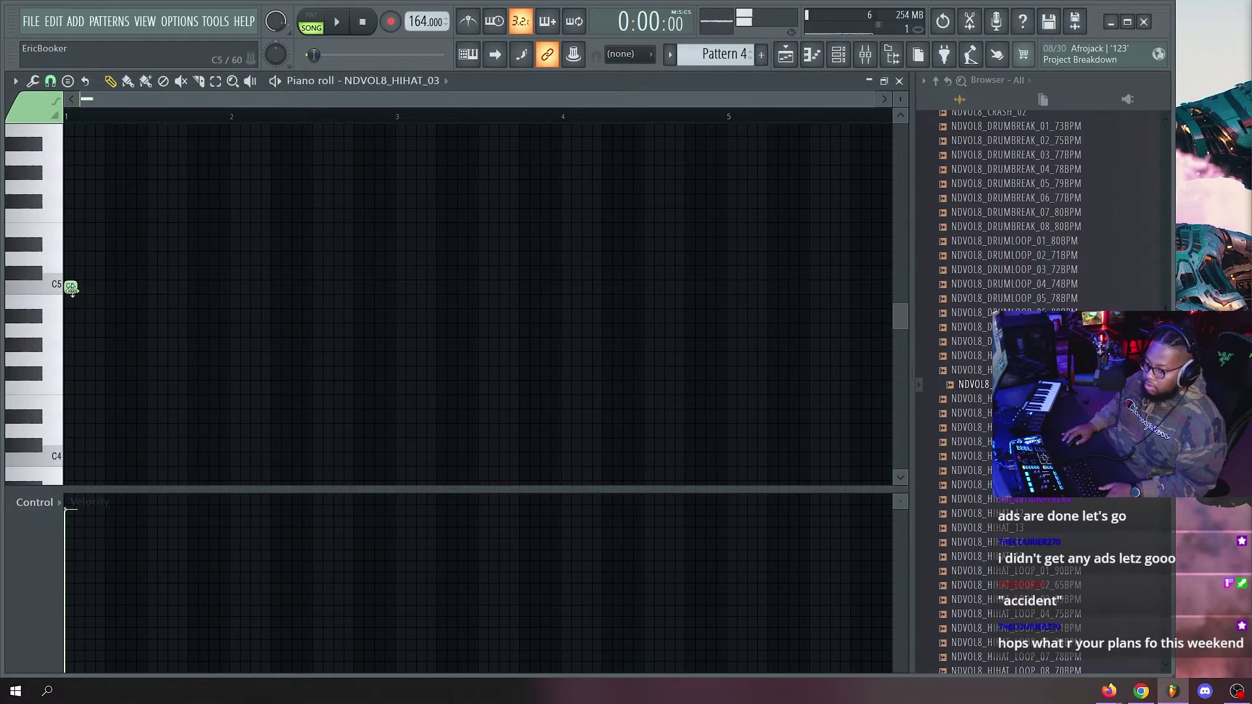
pyautogui.click(109, 287)
pyautogui.click(151, 287)
pyautogui.click(192, 287)
# Duplicate the bar of hi-hat notes three times to fill bars 2 to 4.
pyautogui.hotkey('ctrl', 'a')
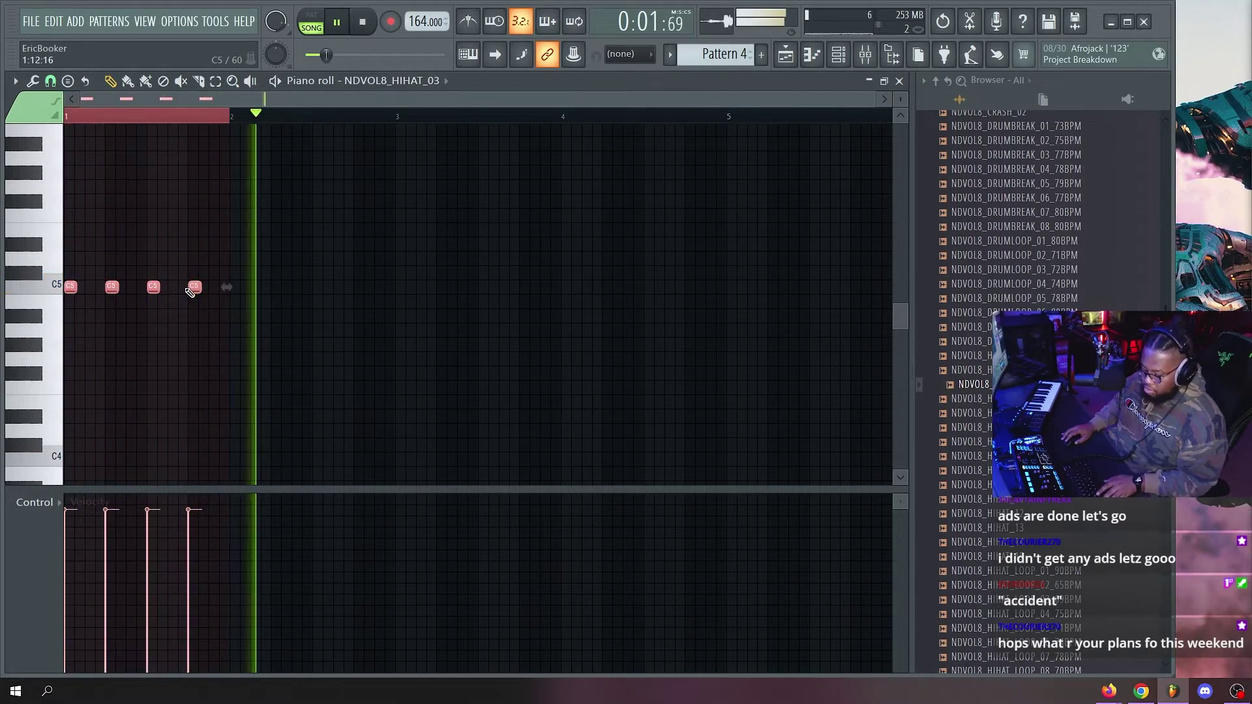
pyautogui.hotkey('ctrl', 'b')
pyautogui.hotkey('ctrl', 'b')
pyautogui.hotkey('ctrl', 'b')
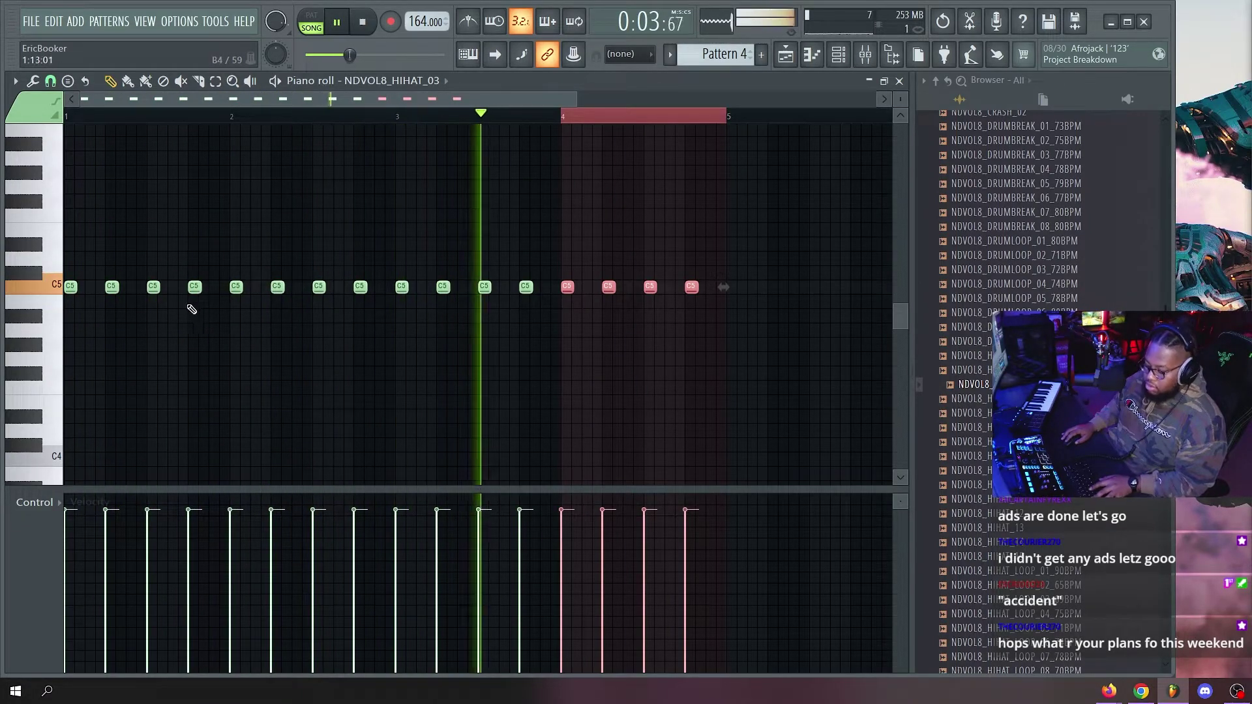
# Select all the hi-hat notes and nudge them slightly later, off the grid.
pyautogui.moveTo(23, 257); pyautogui.dragTo(19, 343)
pyautogui.hotkey('shift', 'Right')
pyautogui.hotkey('shift', 'Right')
pyautogui.hotkey('shift', 'Right')
pyautogui.hotkey('shift', 'Right')
pyautogui.hotkey('shift', 'Right')
pyautogui.hotkey('shift', 'Right')
pyautogui.hotkey('shift', 'Right')
pyautogui.hotkey('shift', 'Right')
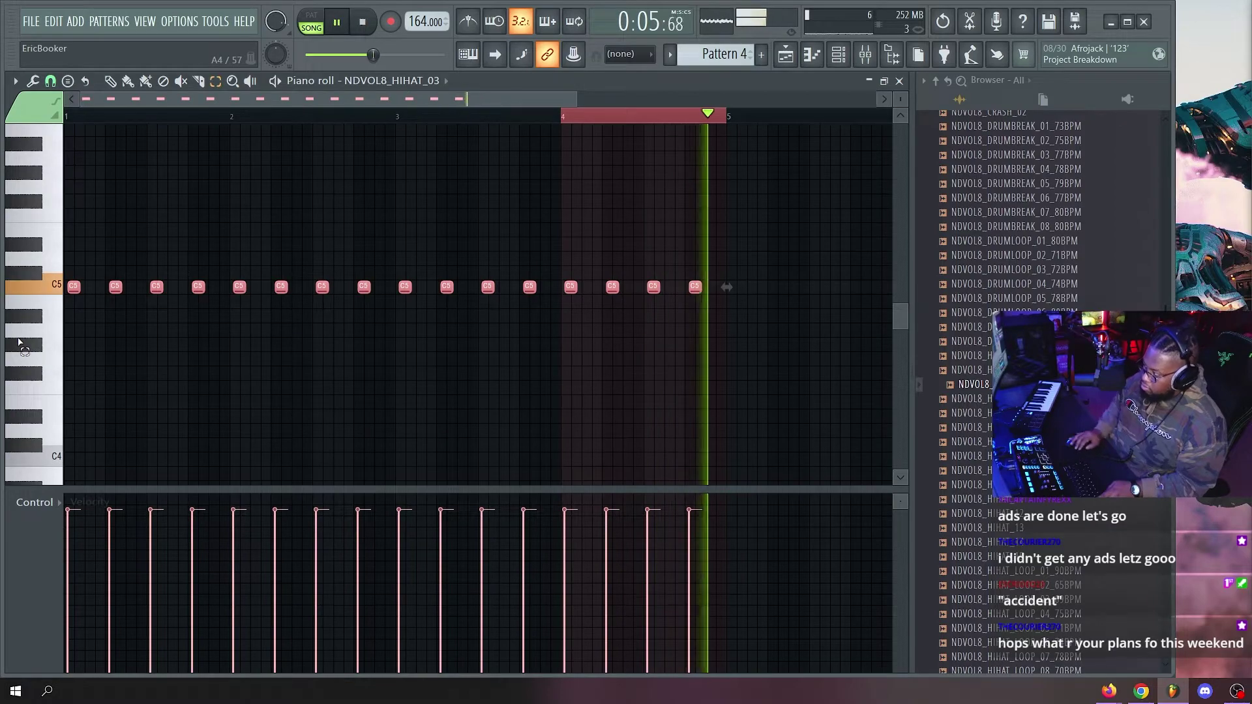
# Return to the playlist and place the hi-hat pattern again at bar 5 on Track 5.
pyautogui.press('F5')
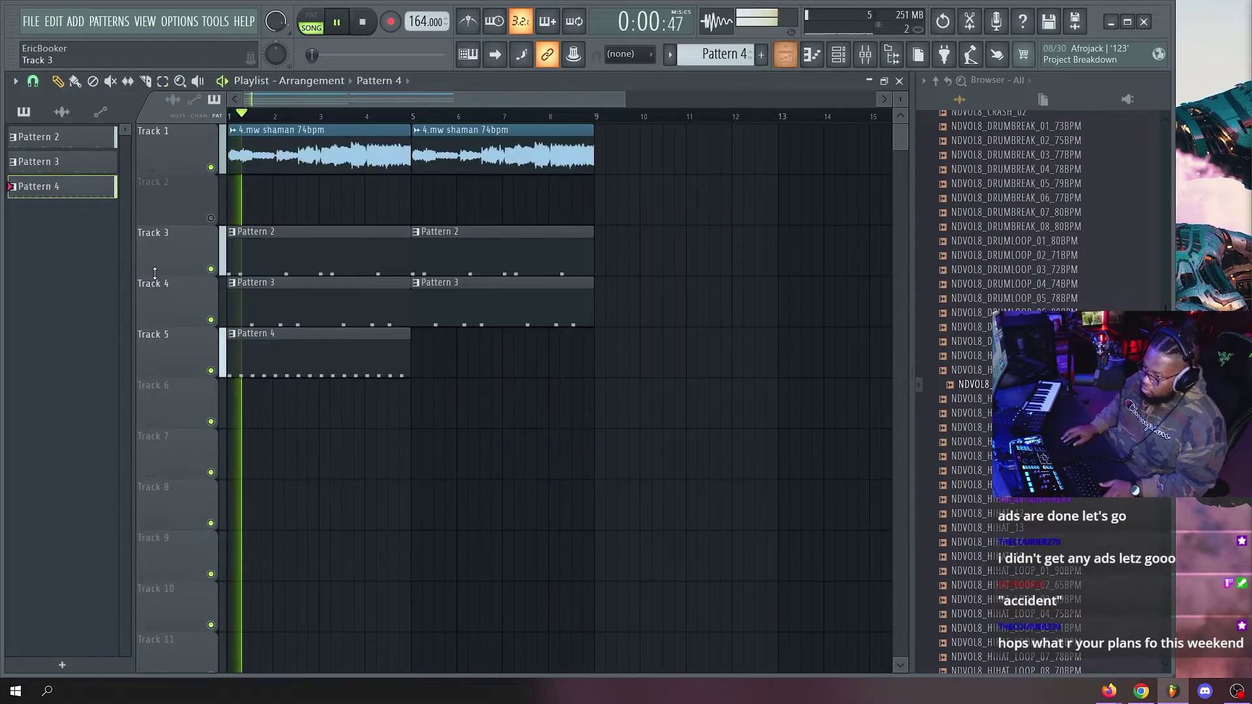
pyautogui.click(450, 350)
pyautogui.scroll(2, 364, 117)
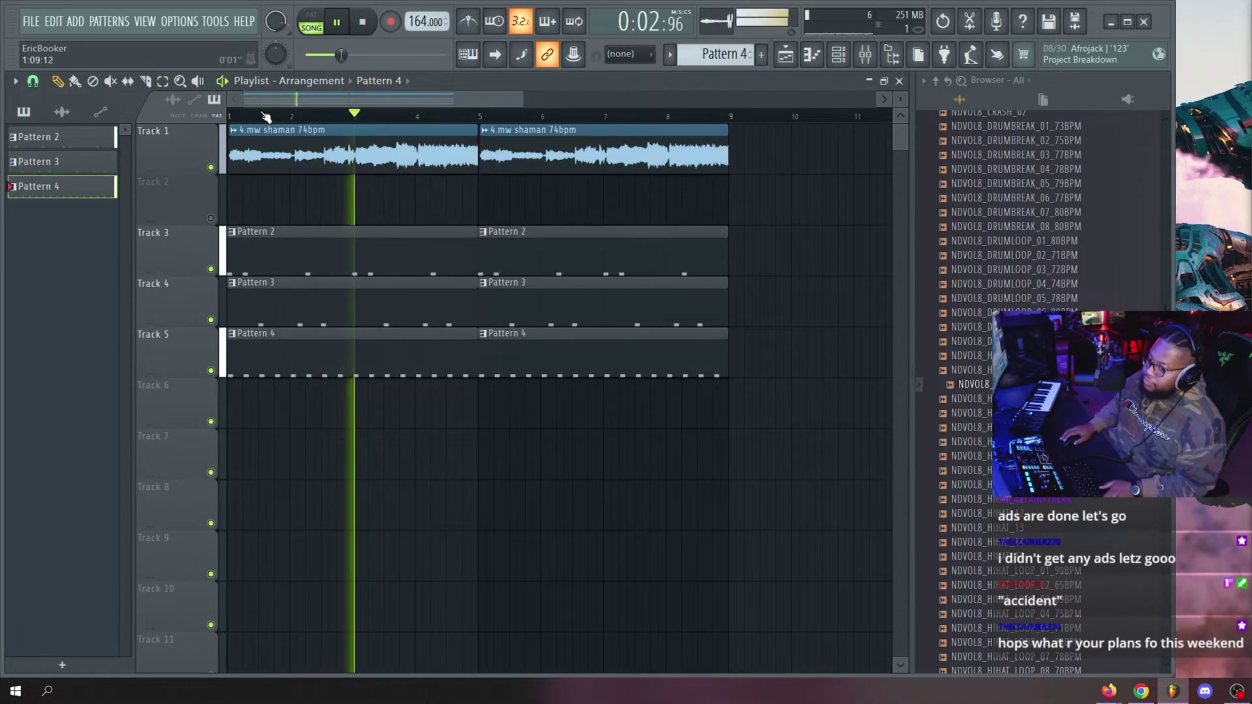
pyautogui.scroll(-2, 420, 118)
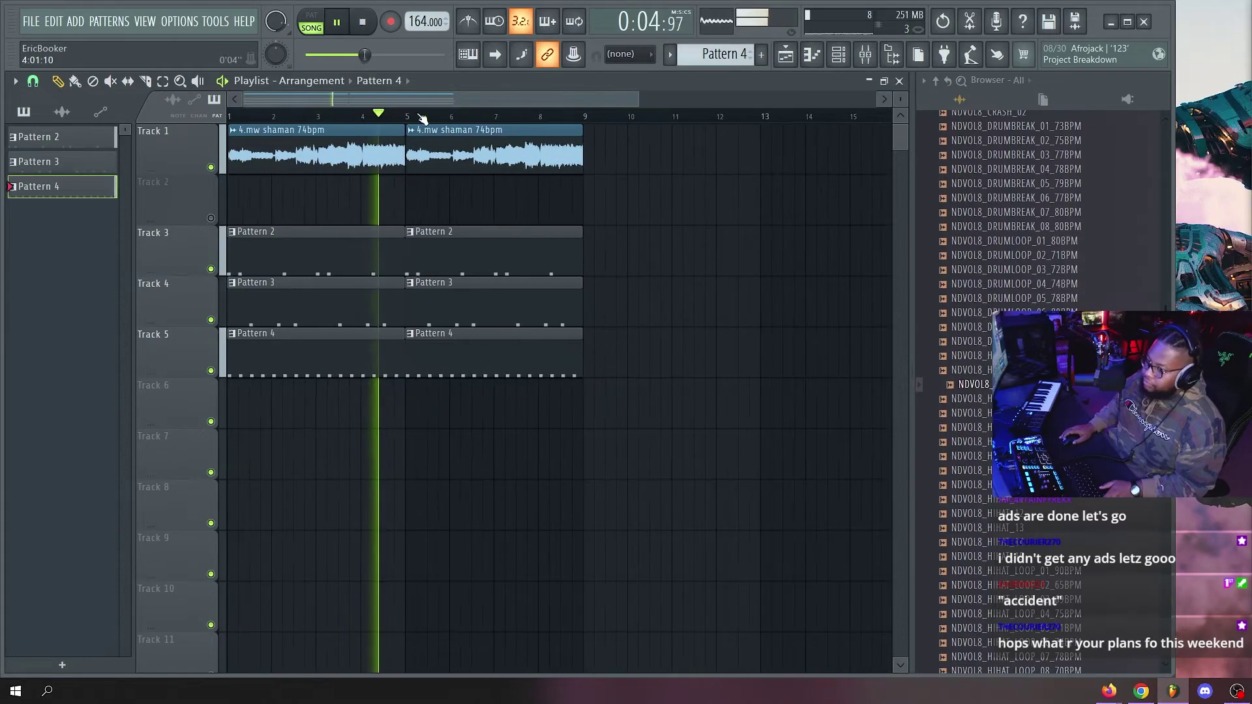
pyautogui.doubleClick(366, 150)
pyautogui.click(607, 287)
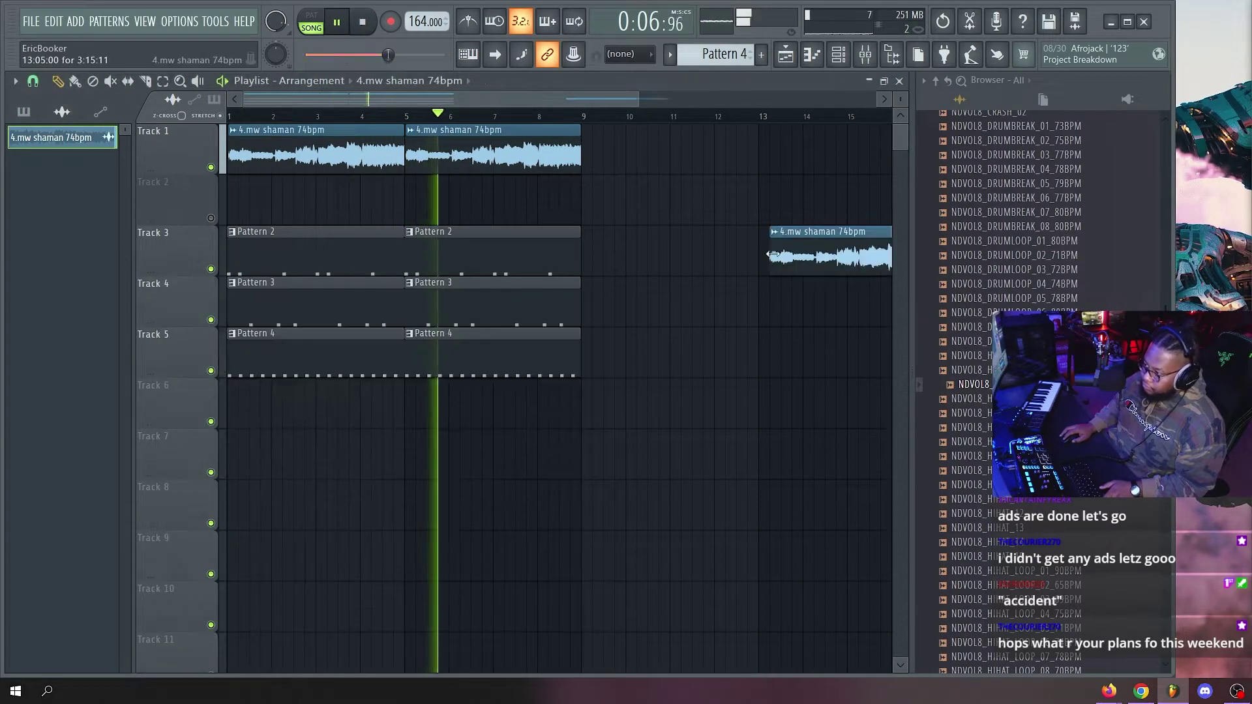
pyautogui.scroll(6, 1001, 251)
pyautogui.scroll(10, 961, 240)
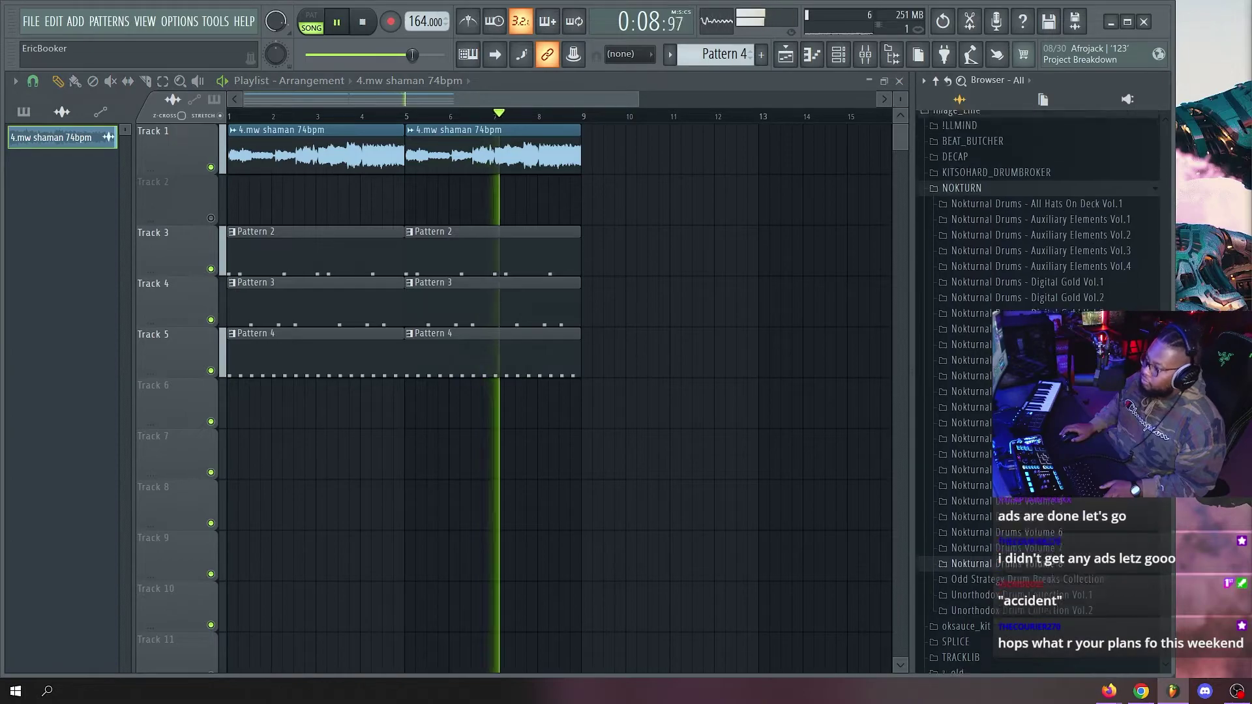
# Show all channels in the channel rack and raise the 4.mw shaman 74bpm channel's volume to about 92%.
pyautogui.press('F6')
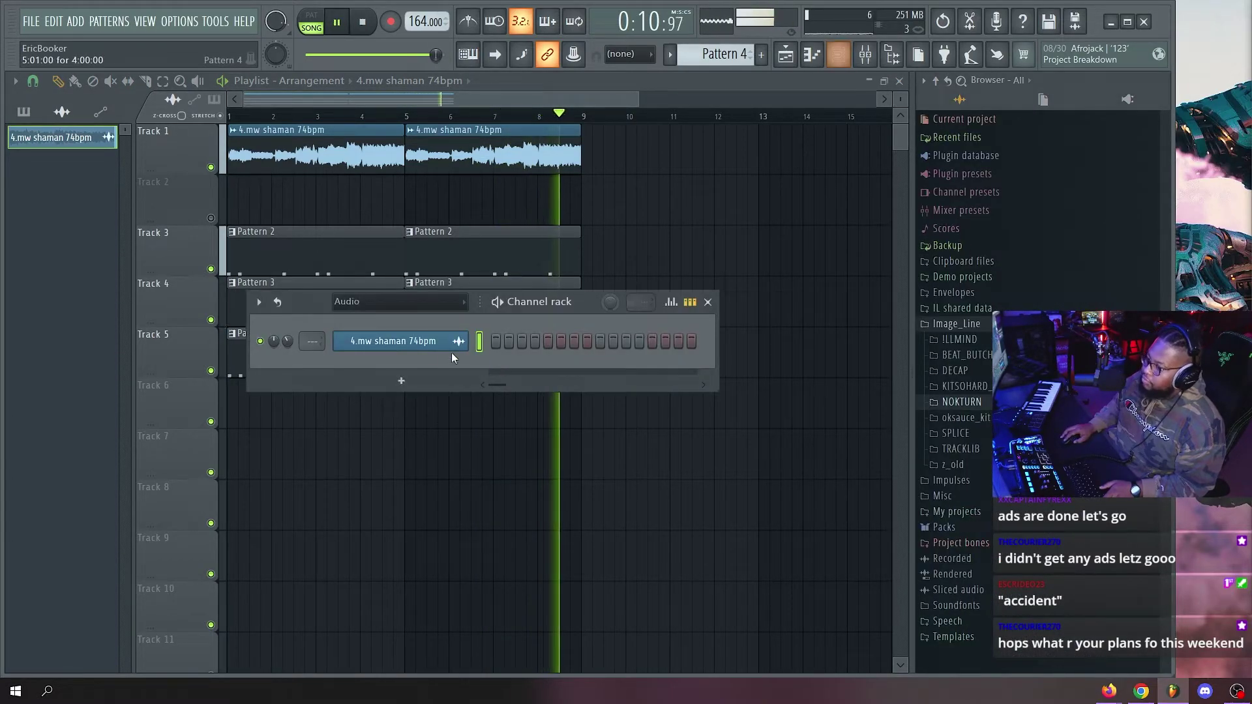
pyautogui.click(386, 302)
pyautogui.click(377, 319)
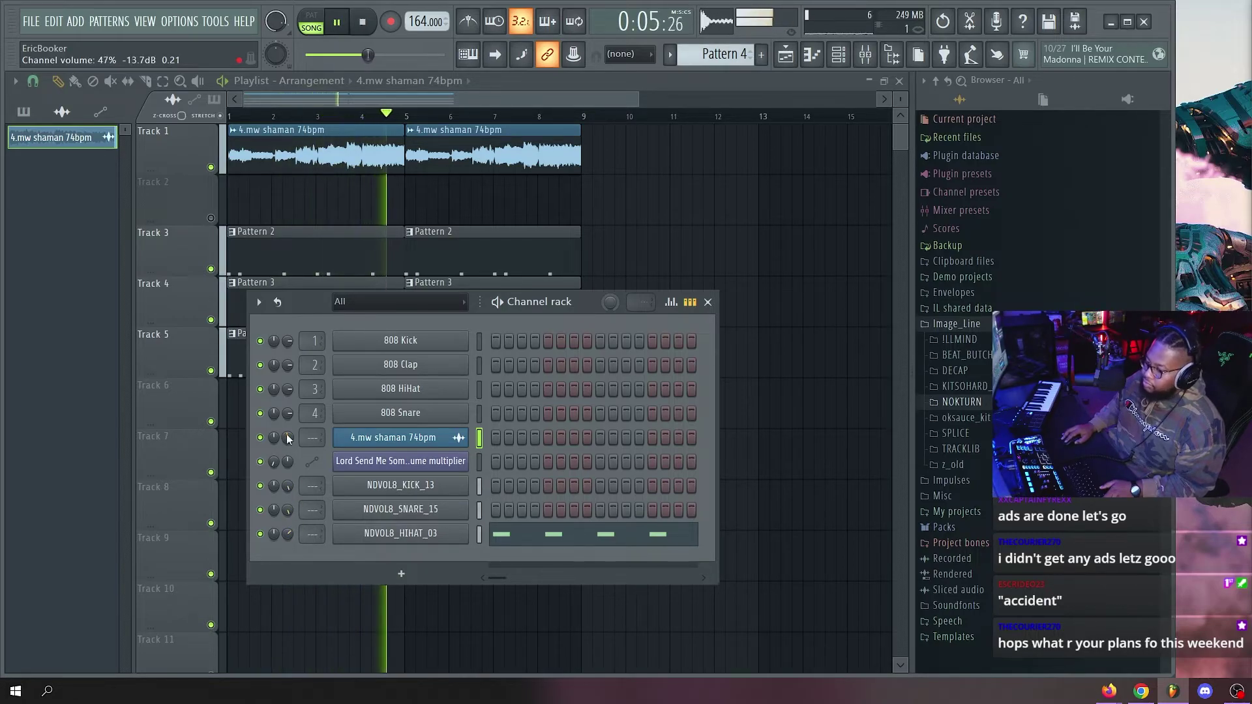
pyautogui.moveTo(287, 439); pyautogui.dragTo(292, 418)
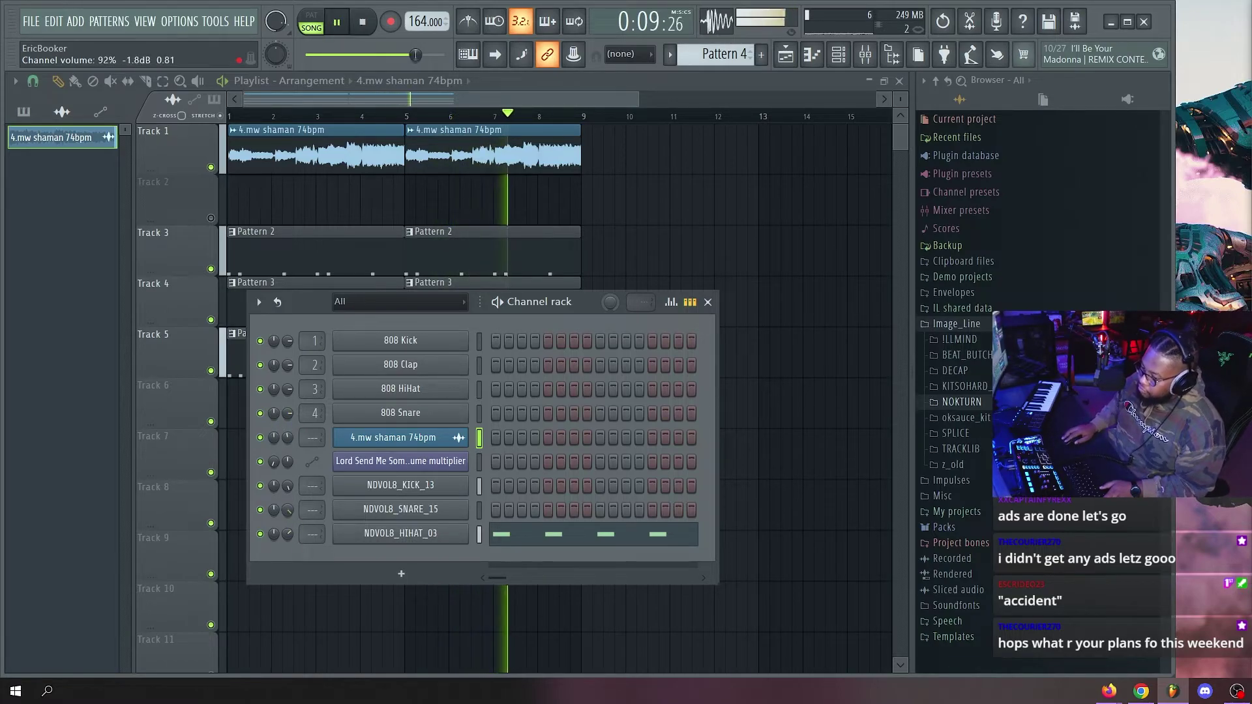
pyautogui.press('F6')
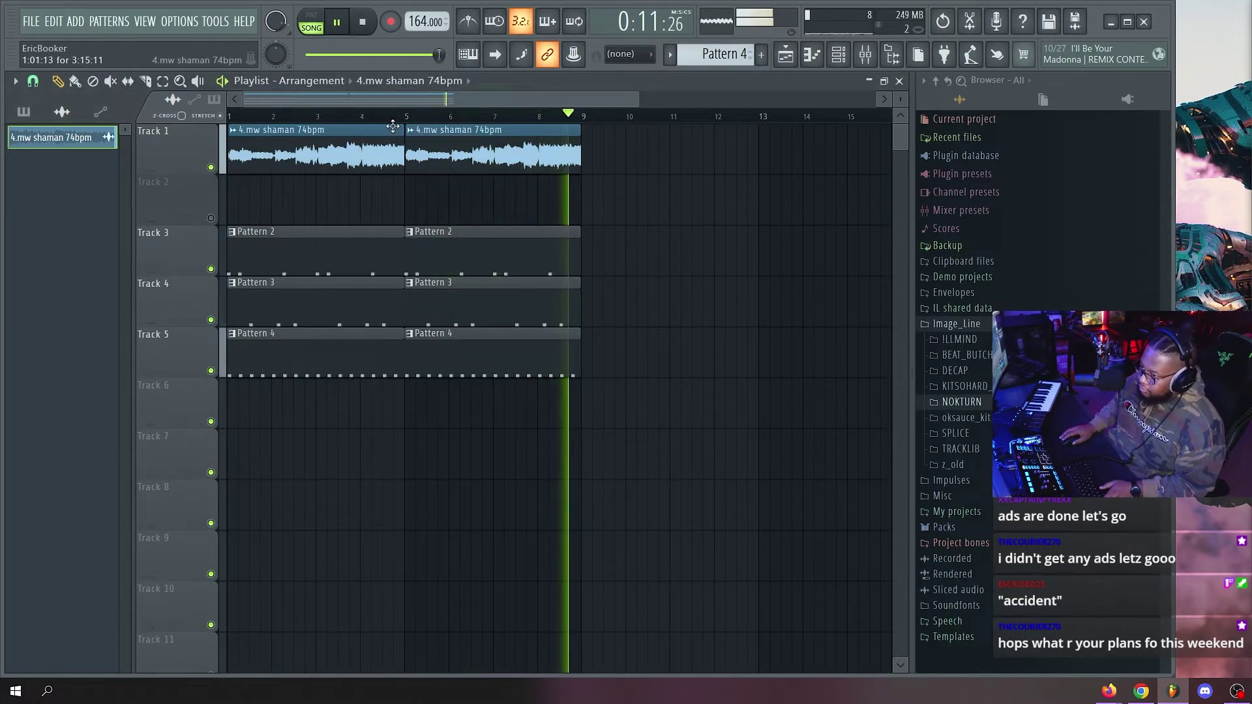
# Duplicate the eight-bar arrangement of loop, kick, snare and hi-hat clips so it also fills bars 9 to 16.
pyautogui.scroll(-2, 392, 126)
pyautogui.scroll(-2, 411, 122)
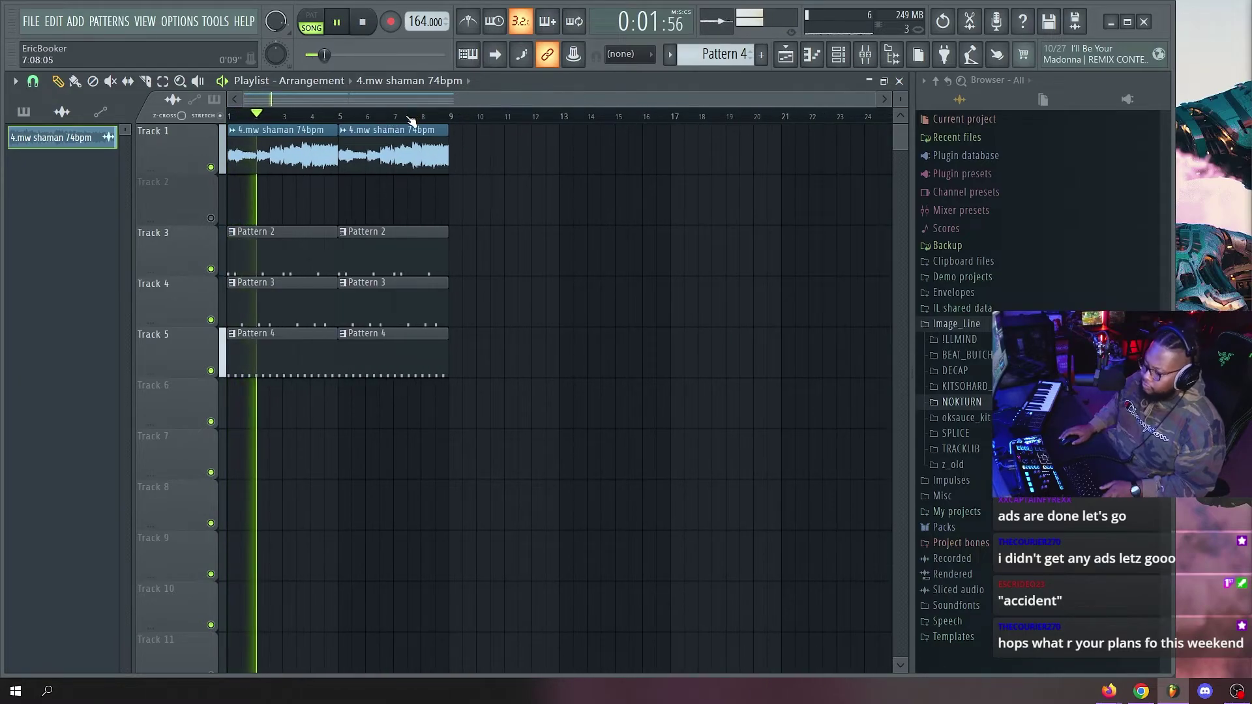
pyautogui.moveTo(484, 151); pyautogui.dragTo(15, 399)
pyautogui.moveTo(281, 154)
pyautogui.mouseDown()
pyautogui.moveTo(515, 157)
pyautogui.moveTo(502, 159)
pyautogui.mouseUp()
pyautogui.keyDown('ctrl'); pyautogui.click(504, 188); pyautogui.keyUp('ctrl')
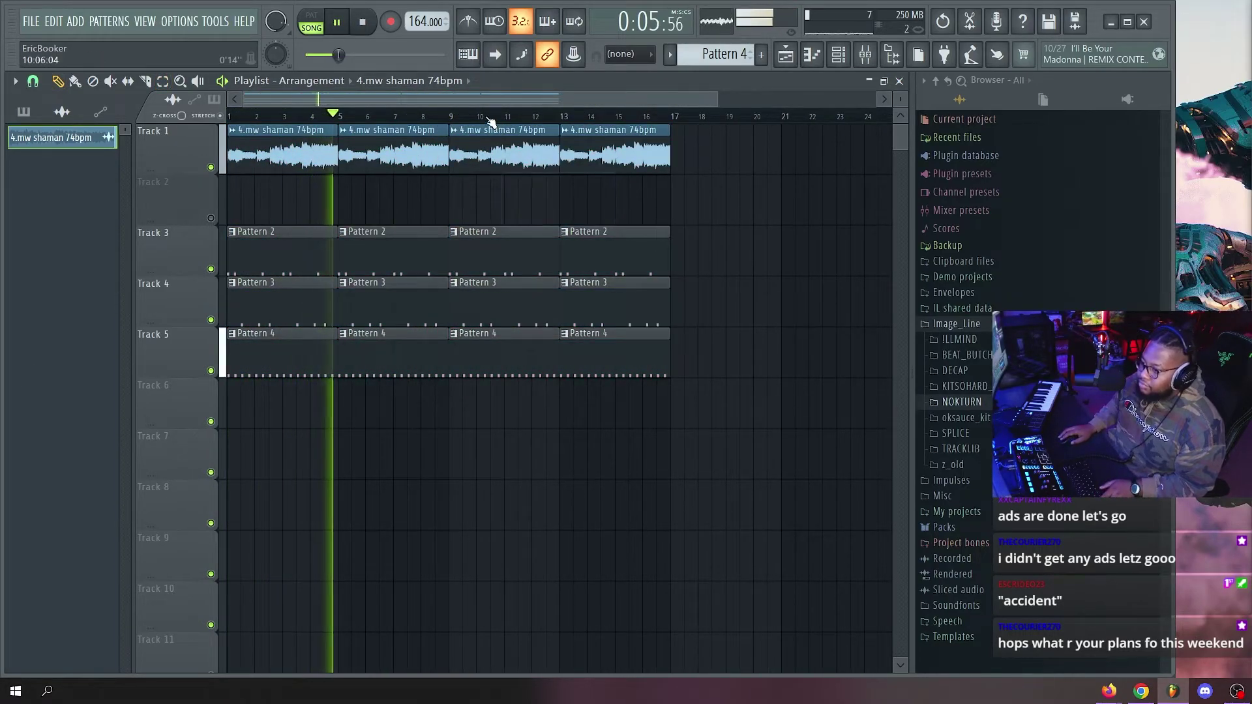
# Select only the Track 1 loop clips and examine how they join at the bar 5 boundary.
pyautogui.scroll(-2, 672, 190)
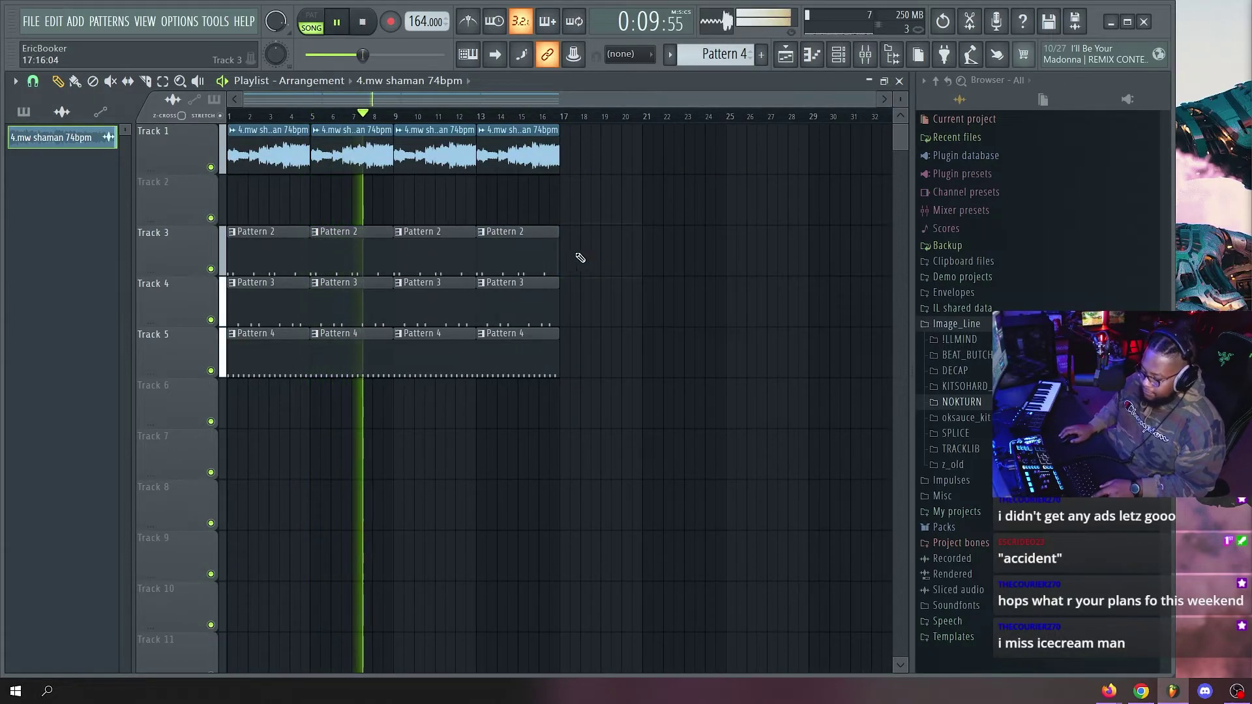
pyautogui.hotkey('ctrl', 'a')
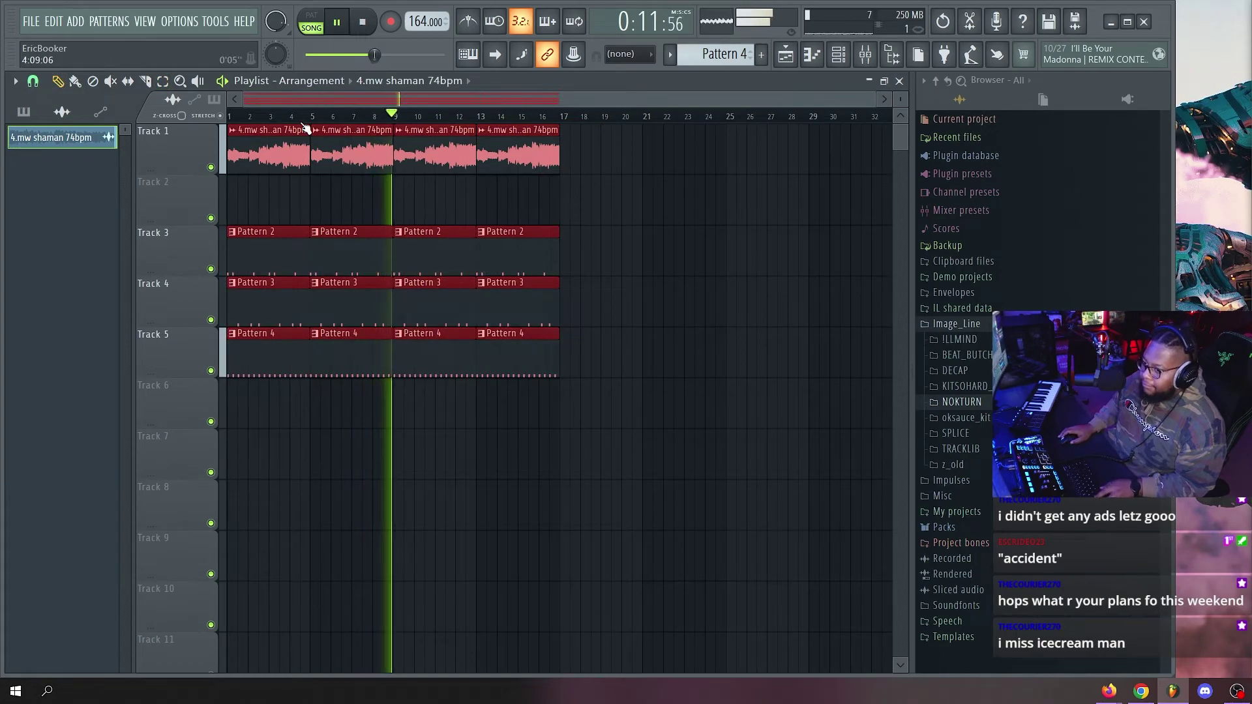
pyautogui.scroll(3, 225, 120)
pyautogui.scroll(-3, 351, 117)
pyautogui.scroll(3, 197, 114)
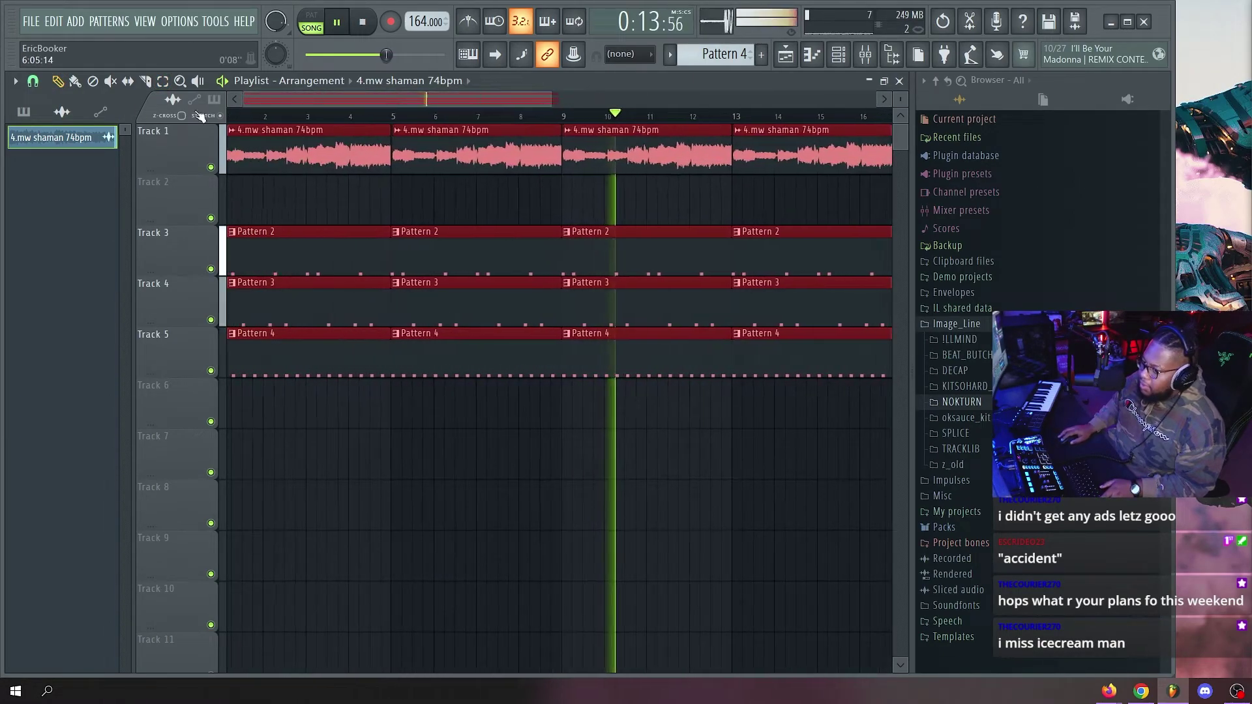
pyautogui.hotkey('ctrl', 'd')
pyautogui.keyDown('ctrl'); pyautogui.click(180, 155); pyautogui.keyUp('ctrl')
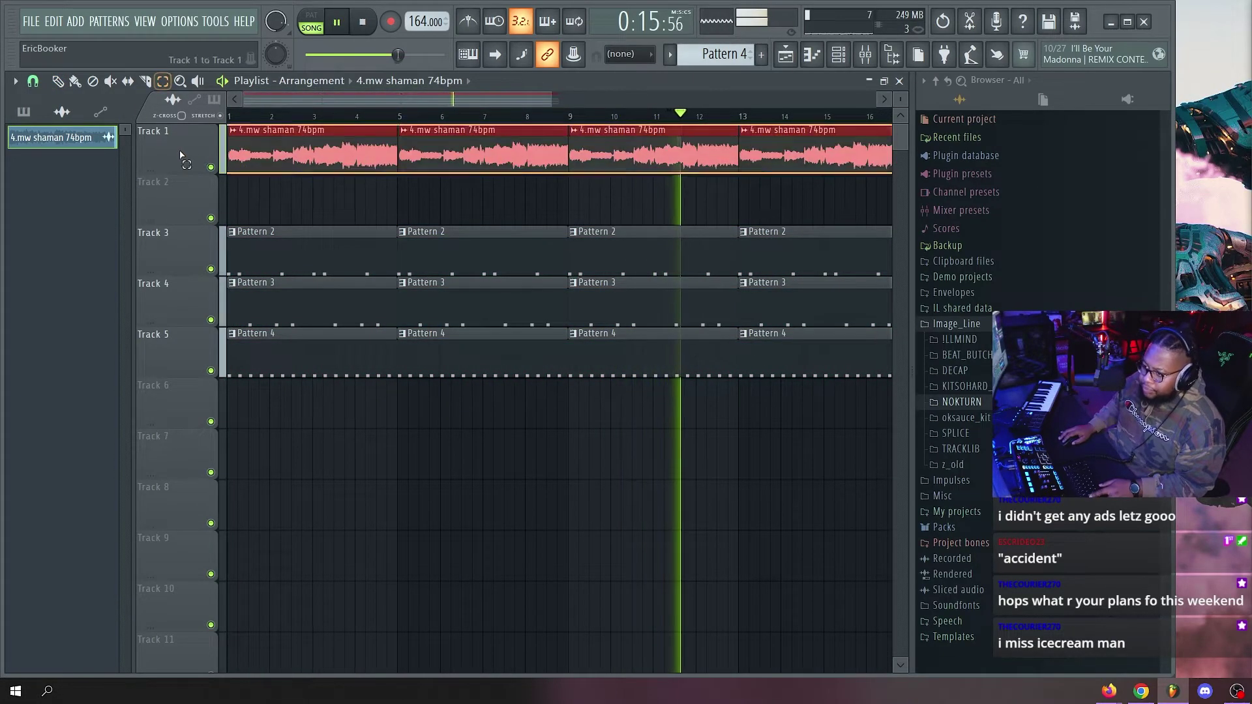
pyautogui.scroll(3, 412, 135)
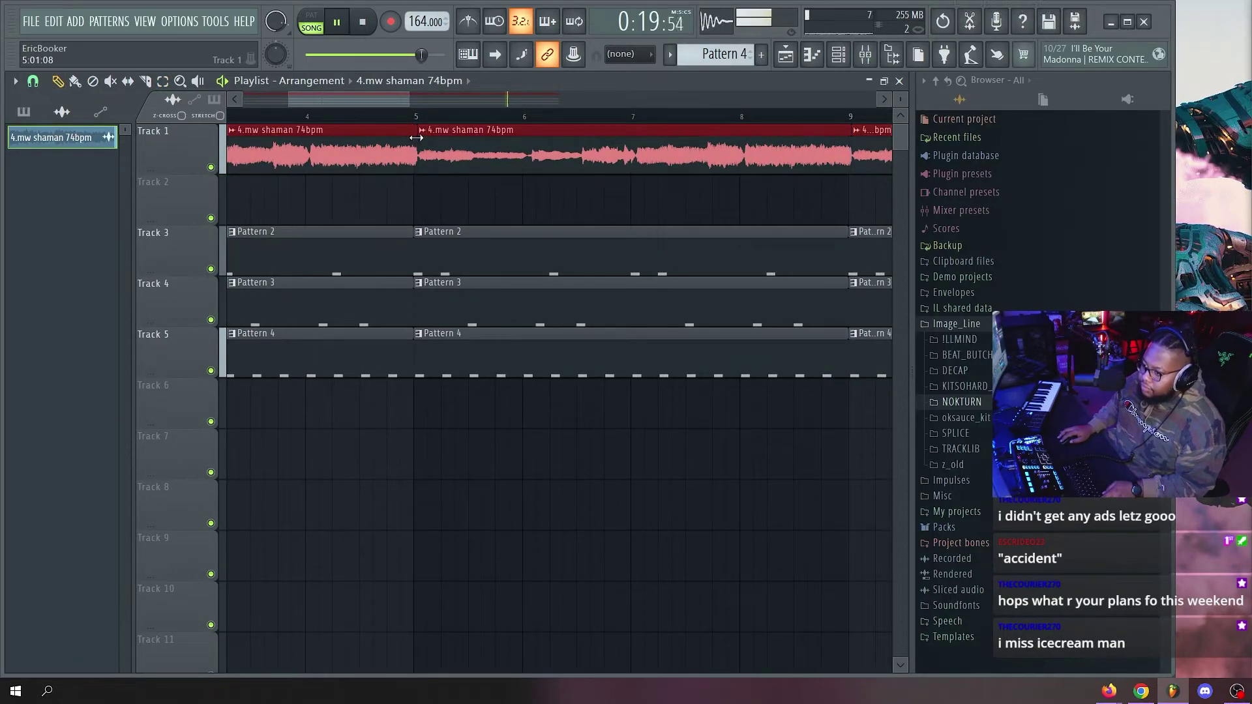
pyautogui.scroll(-4, 406, 123)
pyautogui.click(699, 220)
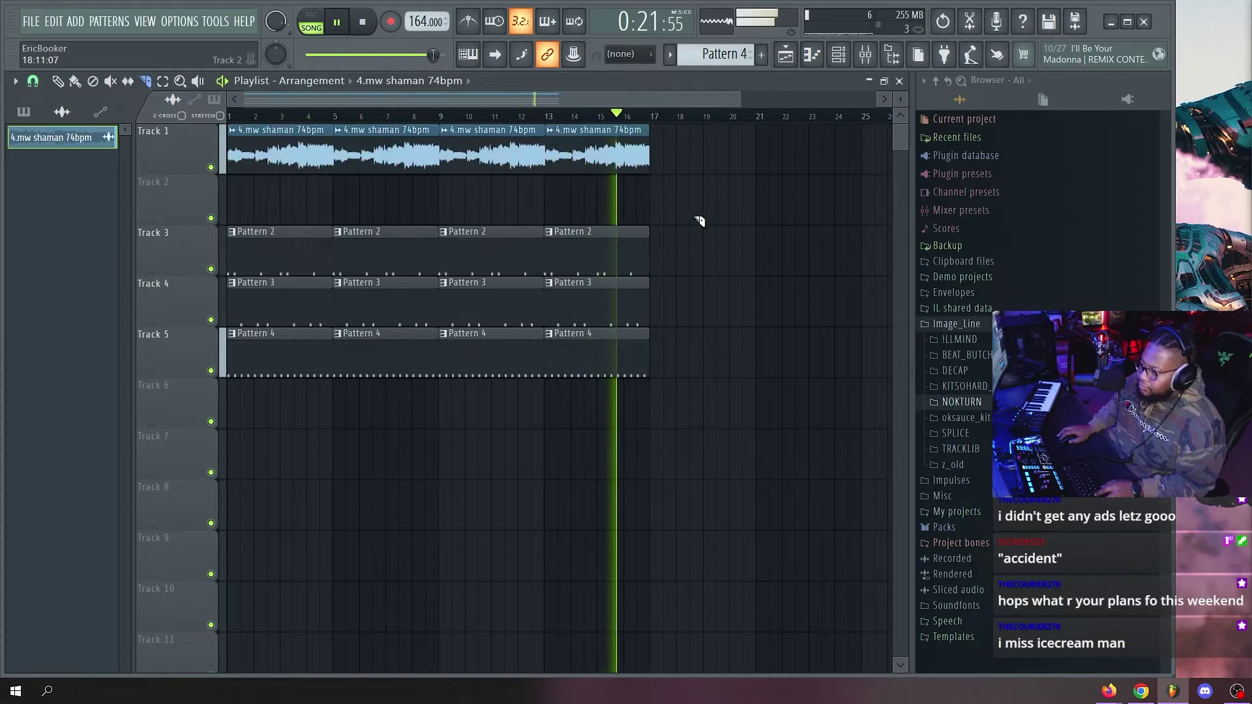
# Restart playback and check the audio clip settings of the 4.mw shaman 74bpm loop.
pyautogui.press('space')
pyautogui.doubleClick(248, 154)
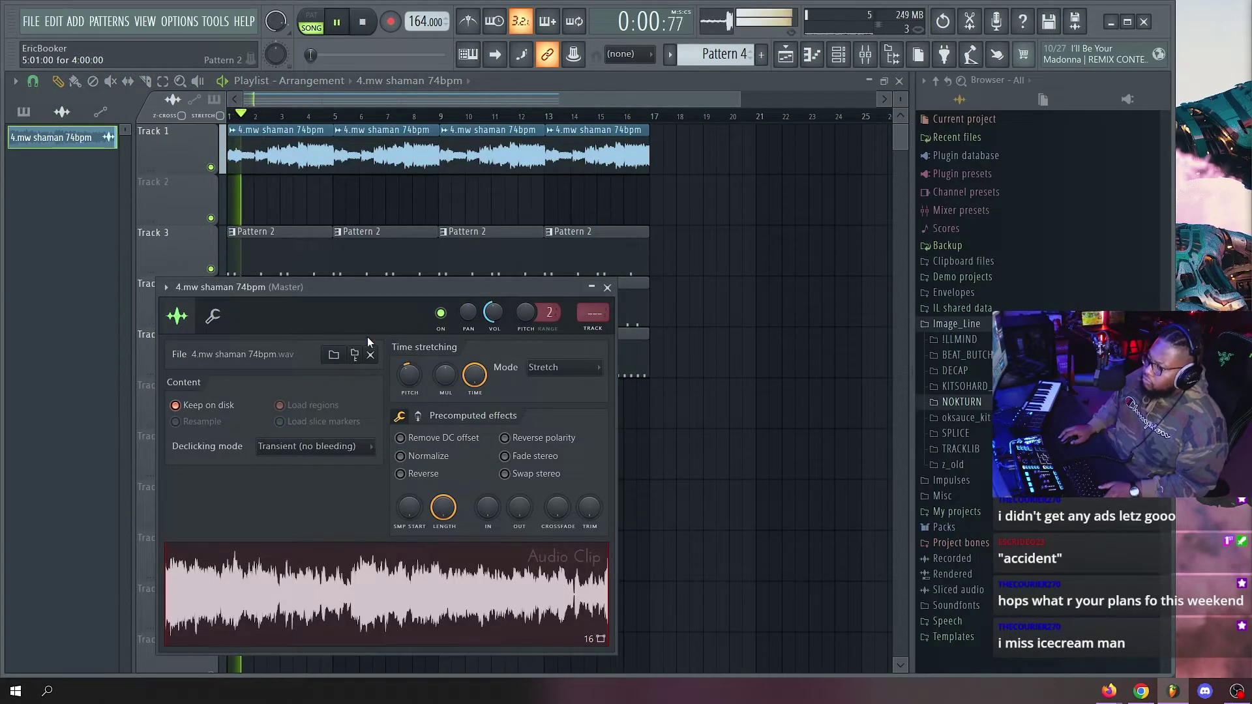
pyautogui.click(693, 195)
pyautogui.rightClick(694, 197)
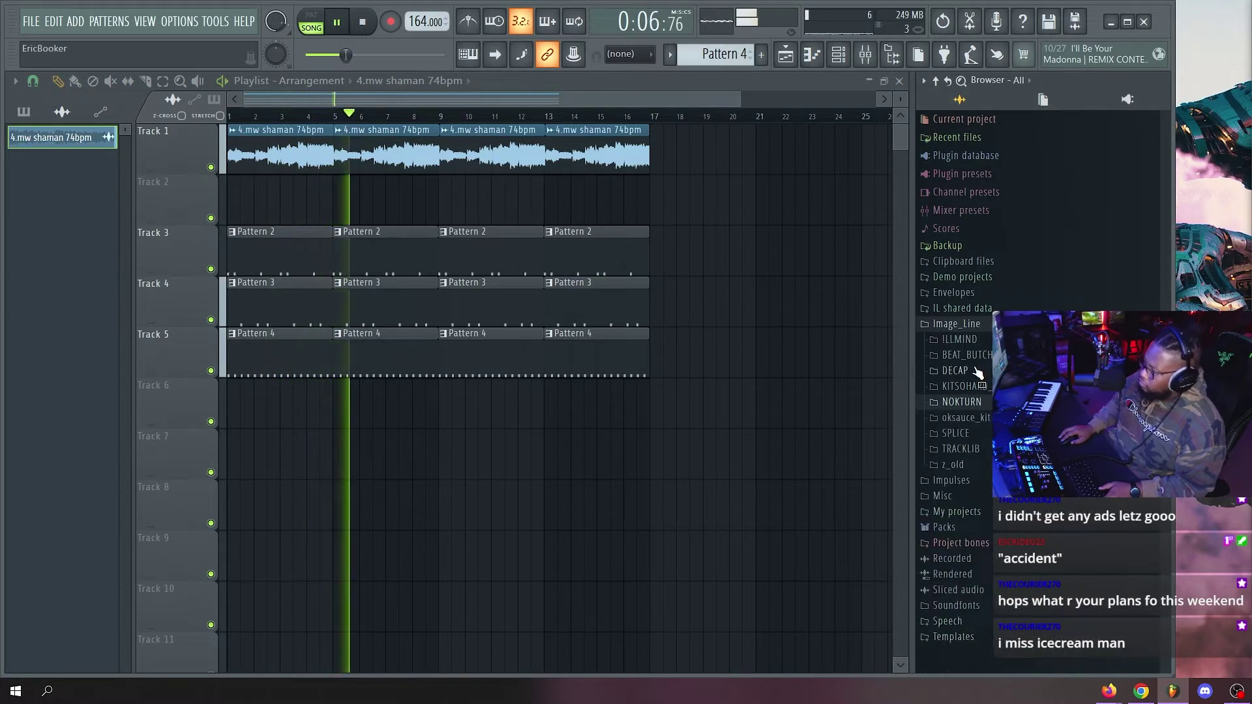
# Browse to the HH folder of the oksauce kit and load OpenHat2 as a new channel.
pyautogui.click(986, 419)
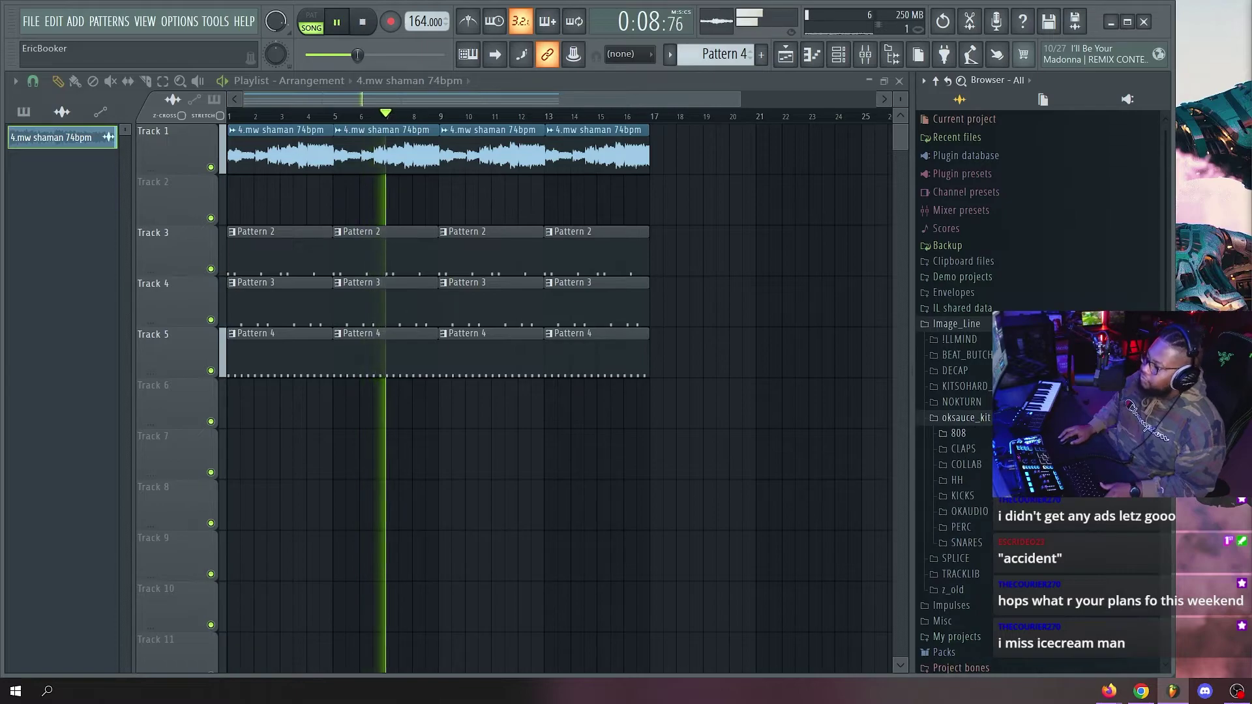
pyautogui.click(987, 482)
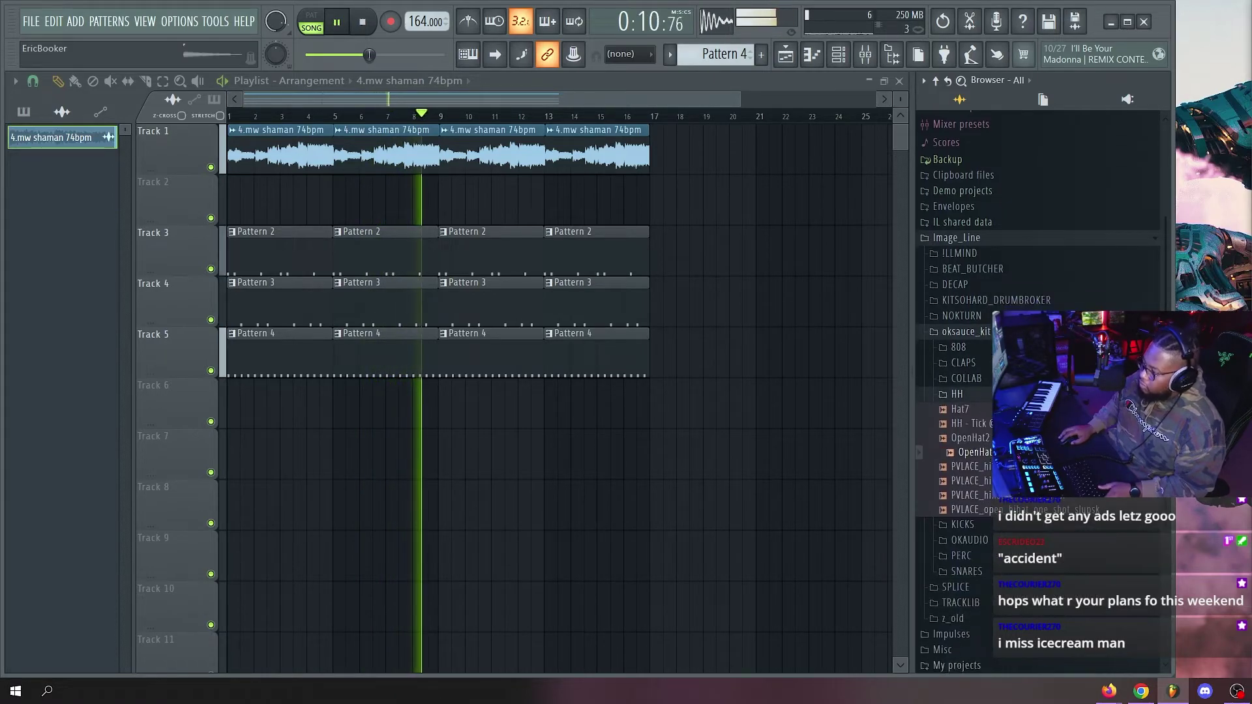
pyautogui.press('space')
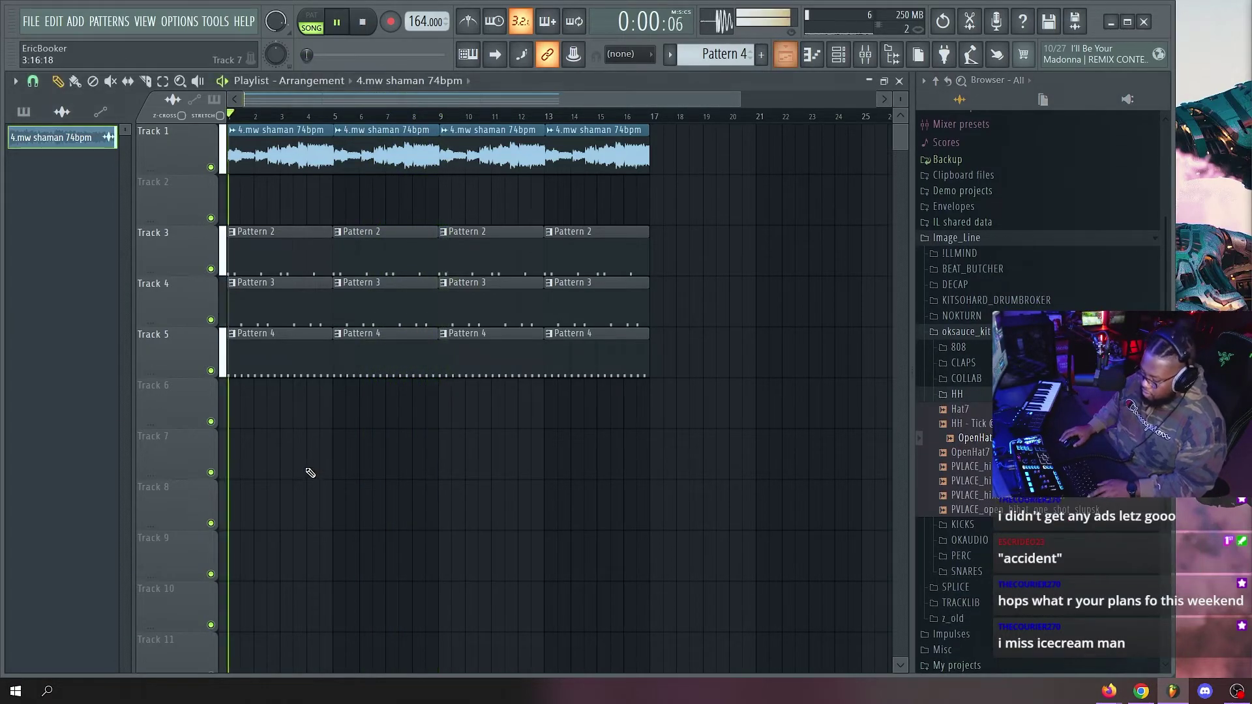
# Create a new pattern for the open hat and place it at bar 1 on Track 6.
pyautogui.press('F4')
pyautogui.press('Return')
pyautogui.moveTo(258, 412); pyautogui.dragTo(245, 405)
# Open OpenHat2 in the piano roll and place a C5 note on beat 4 of bar 1.
pyautogui.press('F6')
pyautogui.rightClick(460, 510)
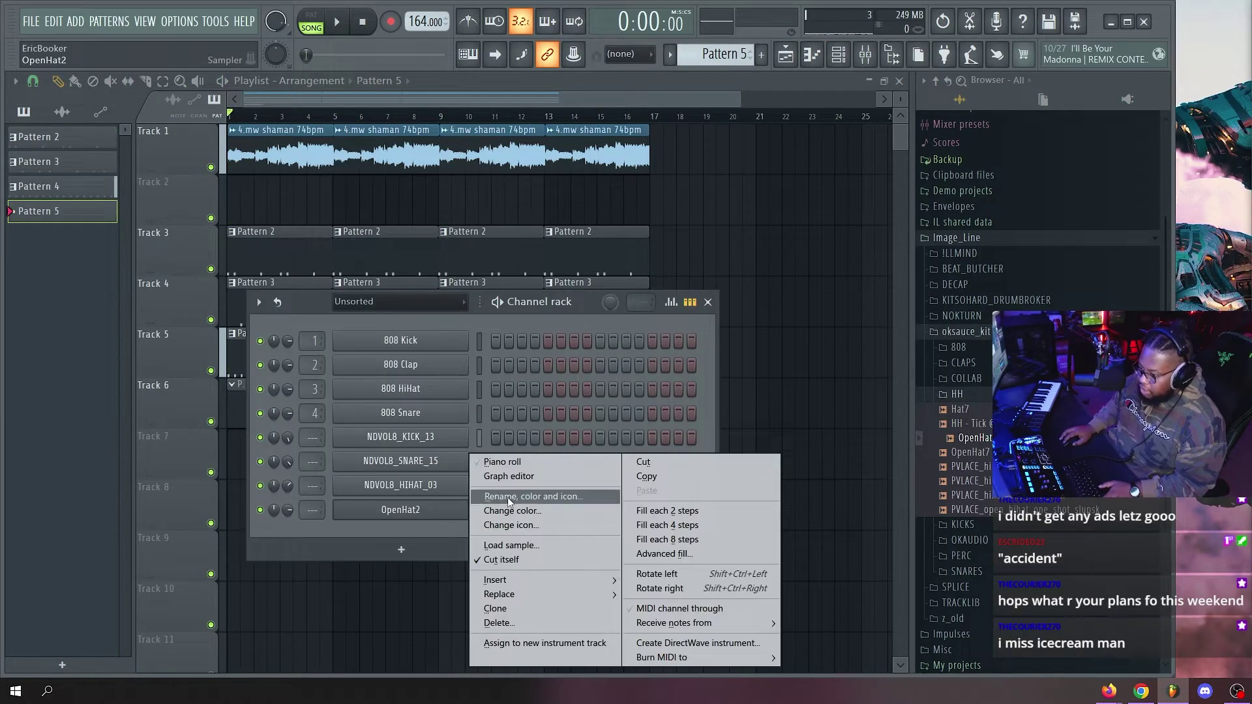
pyautogui.click(507, 497)
pyautogui.click(375, 496)
pyautogui.rightClick(463, 510)
pyautogui.click(513, 460)
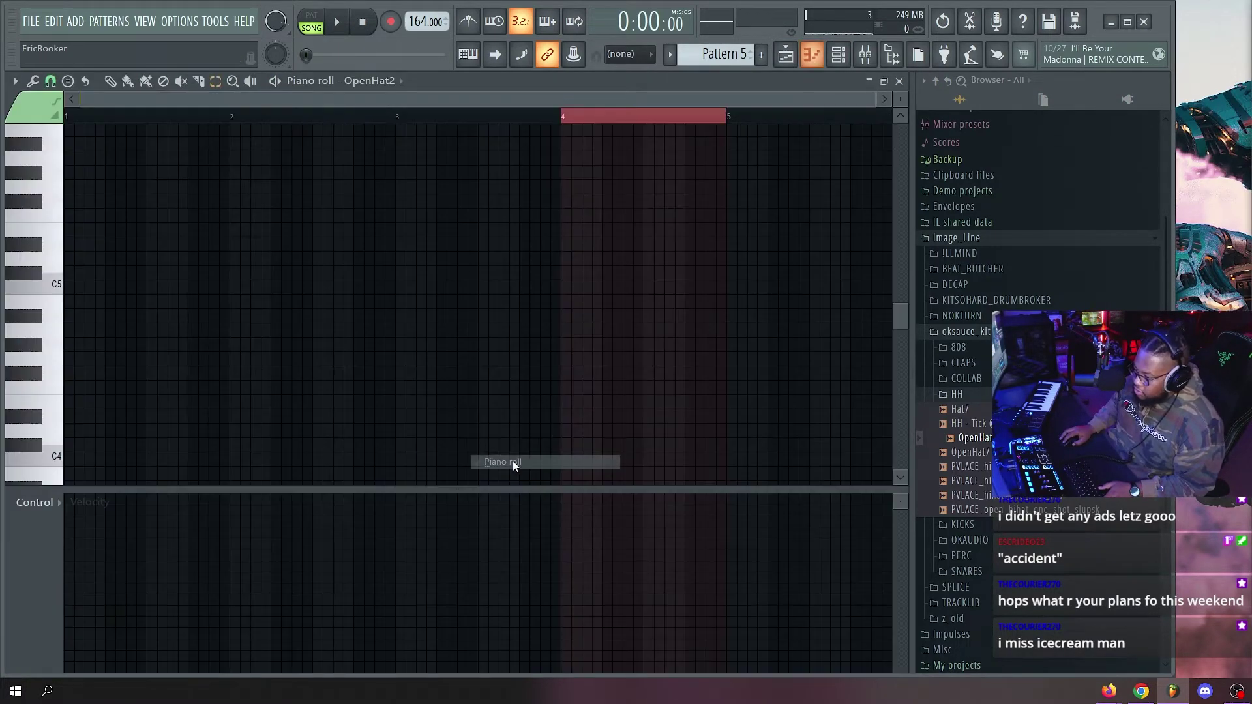
pyautogui.click(58, 288)
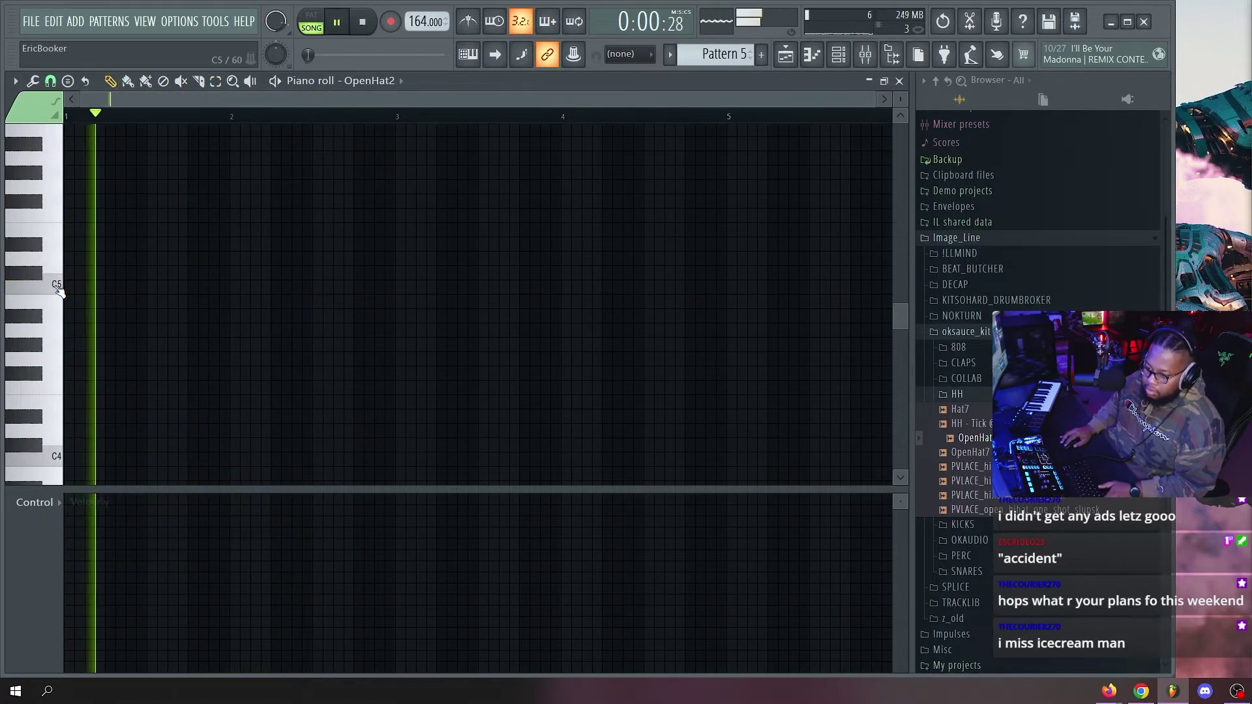
pyautogui.click(191, 274)
pyautogui.moveTo(188, 287); pyautogui.dragTo(190, 288)
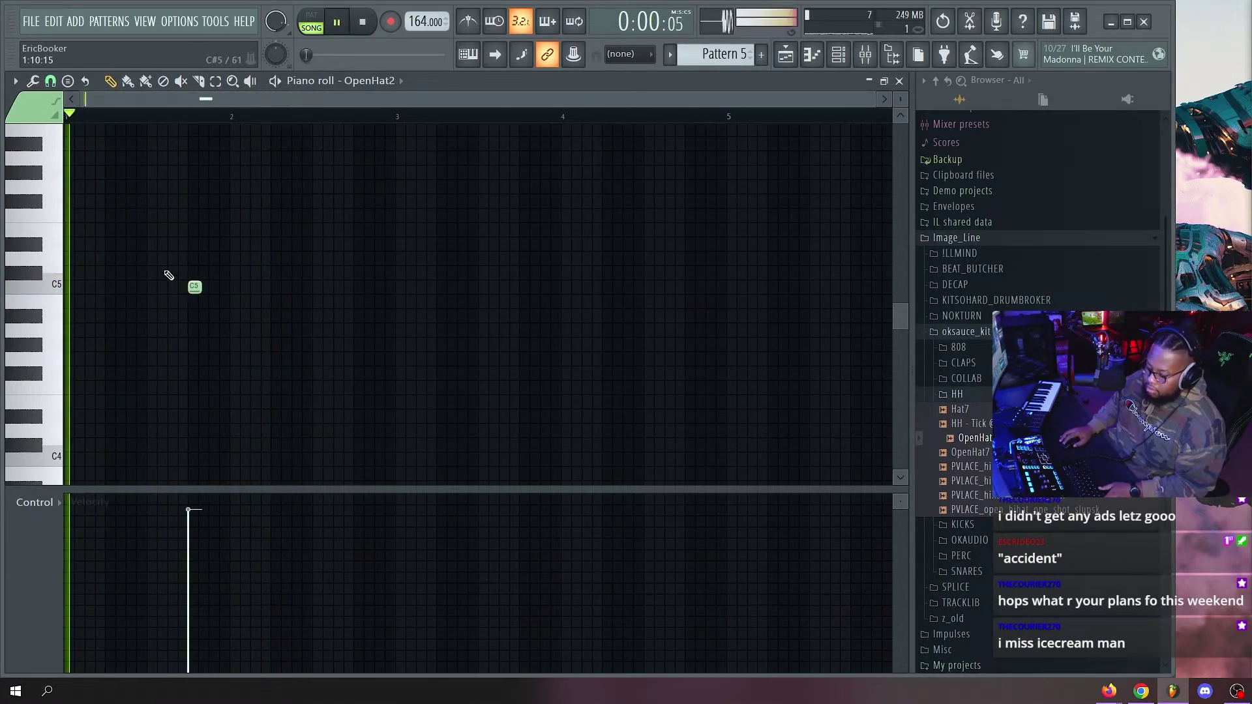
pyautogui.press('F6')
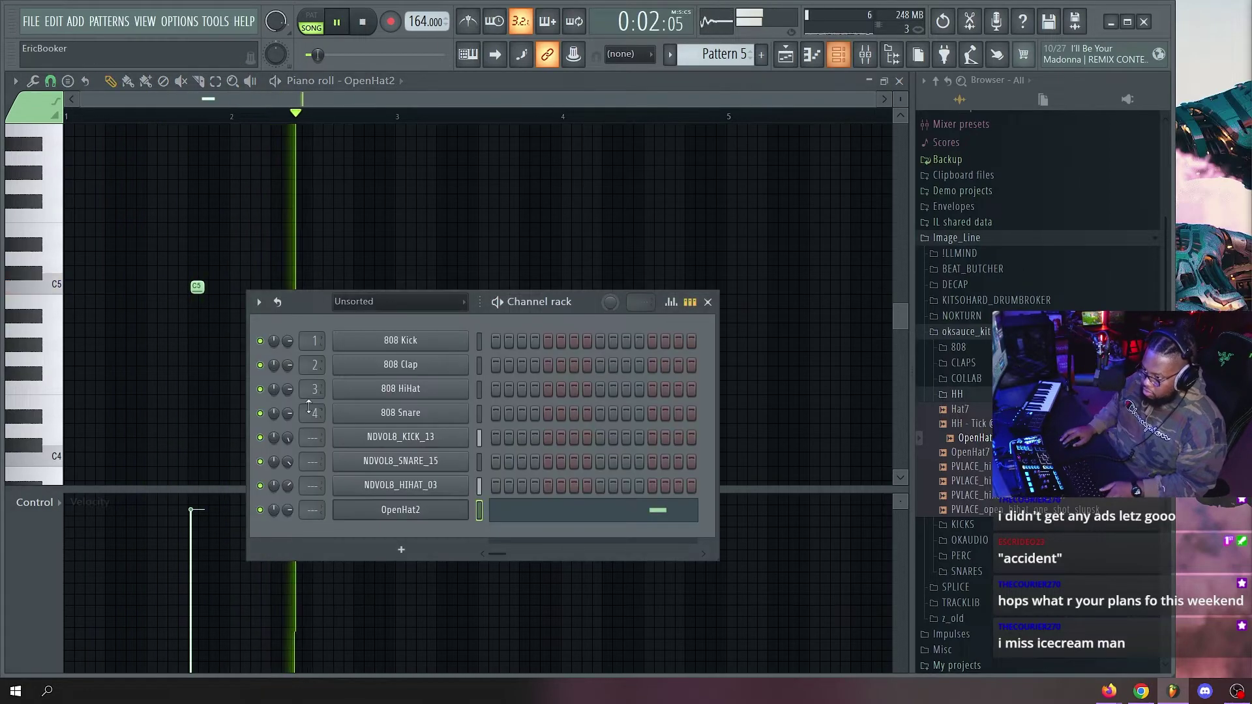
# Return to the playlist and repeat the open hat pattern at bars 5, 9 and 13 on Track 6.
pyautogui.press('F5')
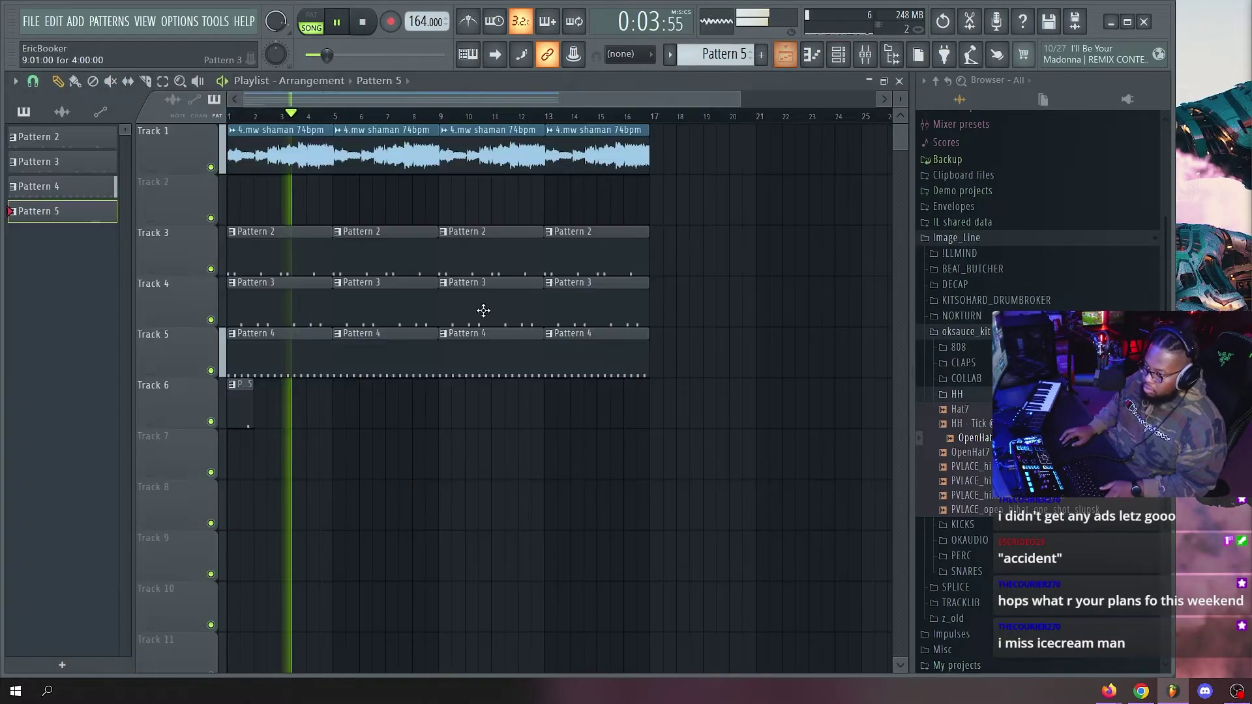
pyautogui.click(336, 405)
pyautogui.click(445, 404)
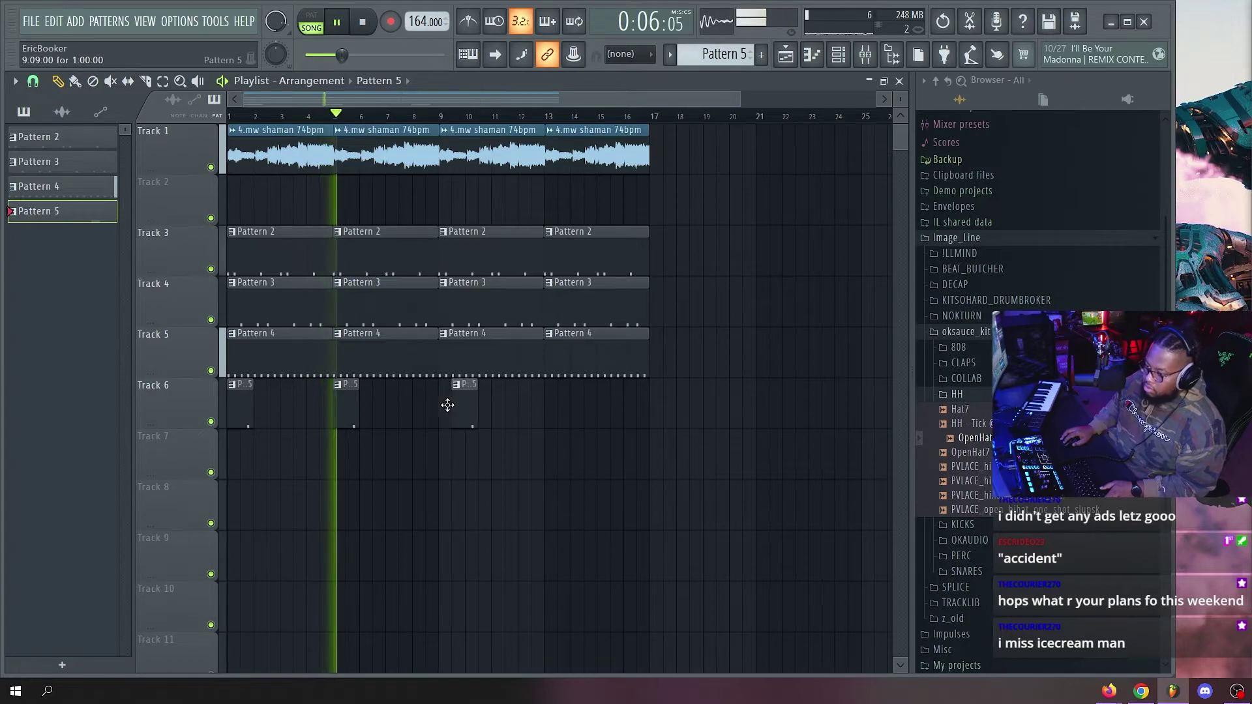
pyautogui.click(548, 401)
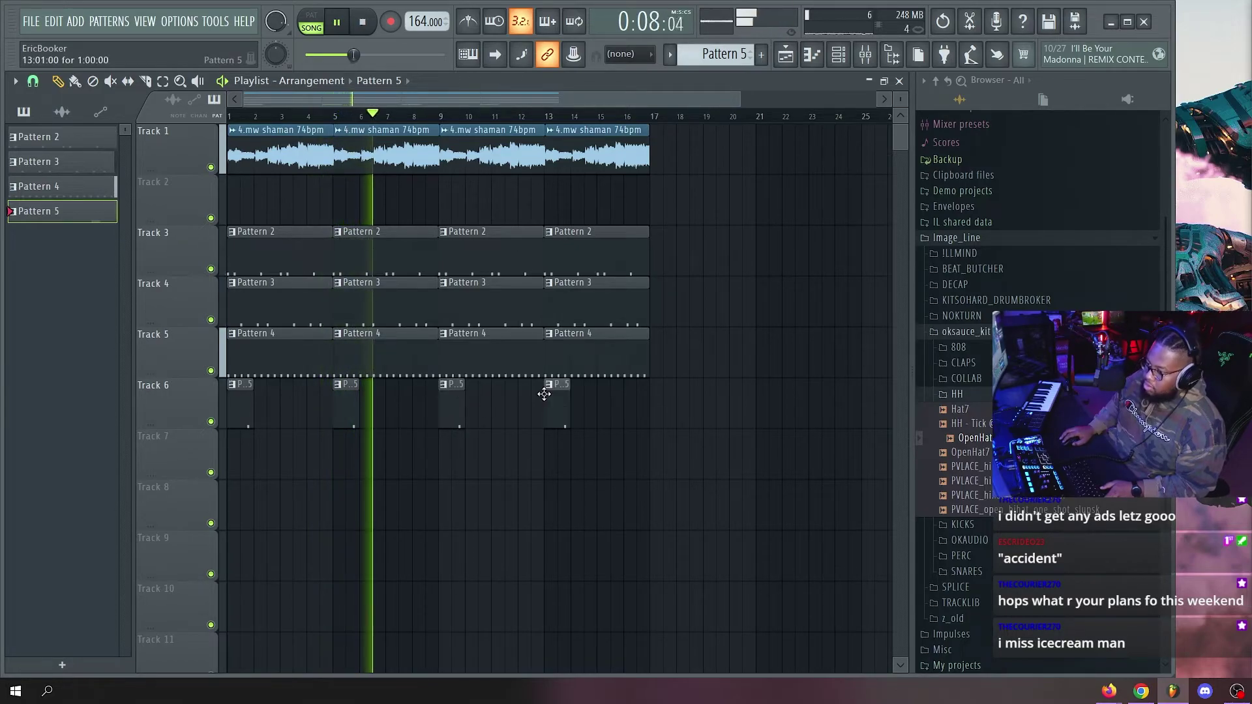
# Find the Rogue folder in the MARVEL sample collection under z_old and load ROG_Atack3 into a new channel.
pyautogui.click(977, 397)
pyautogui.click(973, 333)
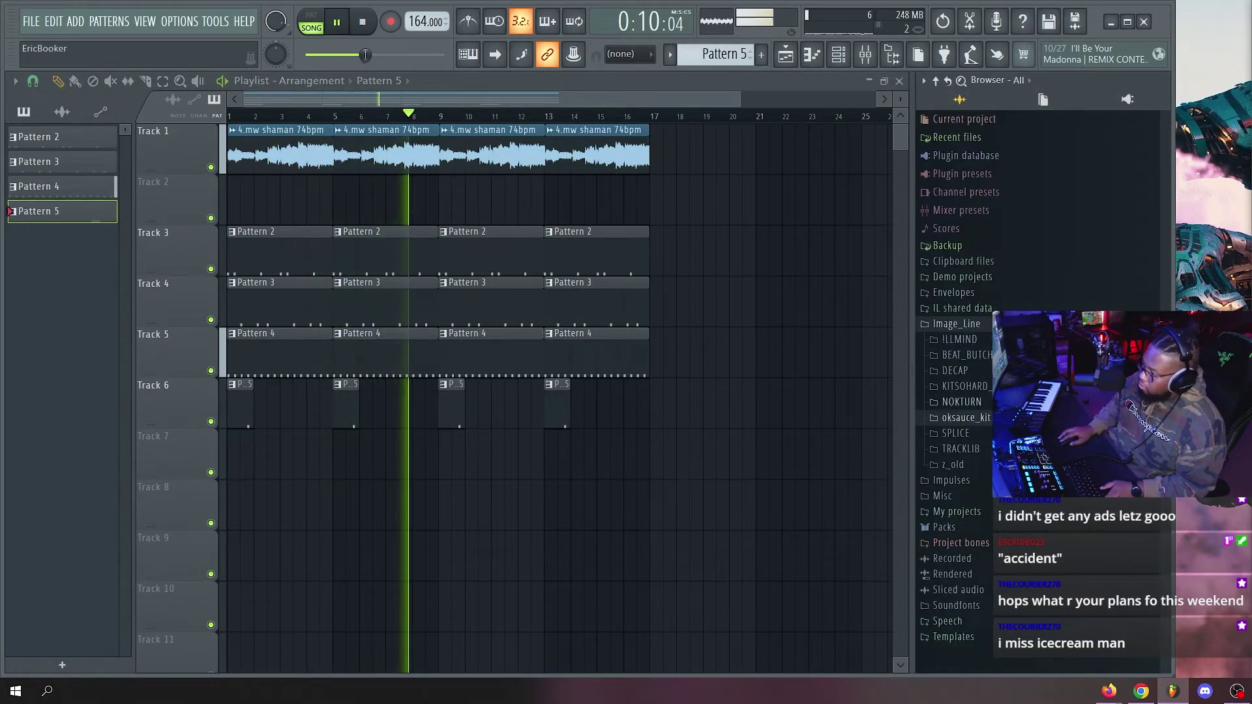
pyautogui.click(984, 466)
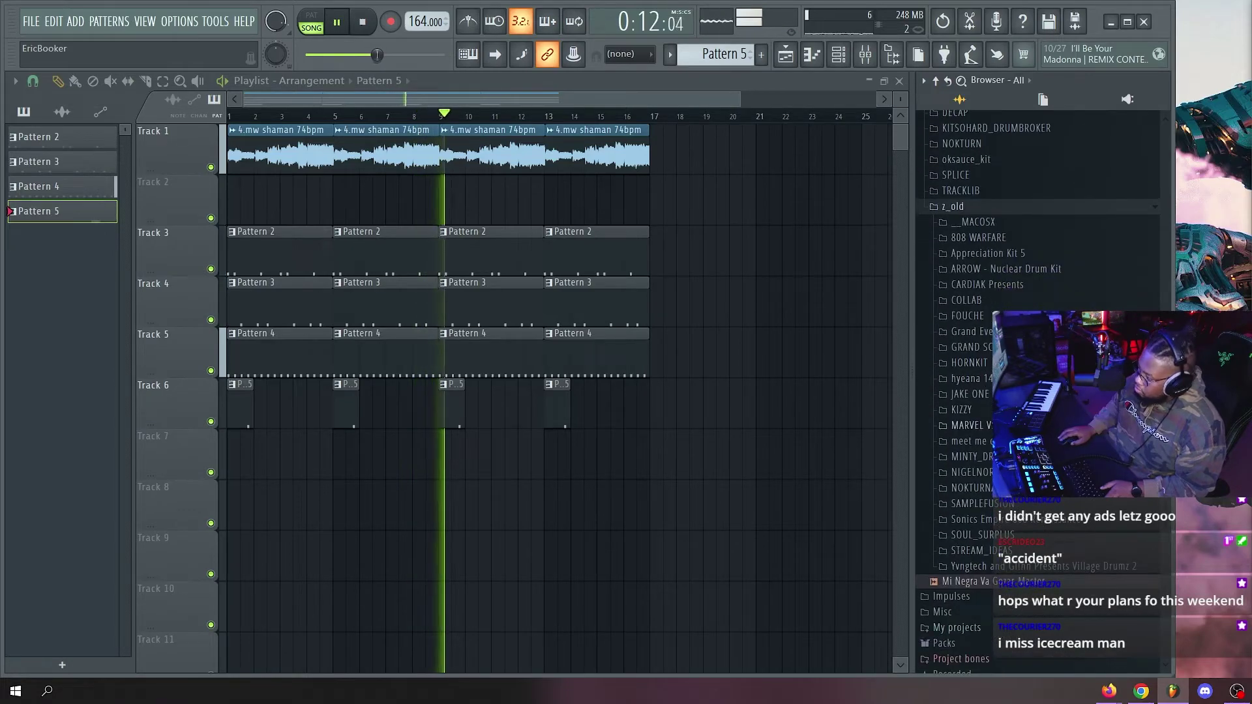
pyautogui.click(989, 427)
pyautogui.scroll(-8, 979, 354)
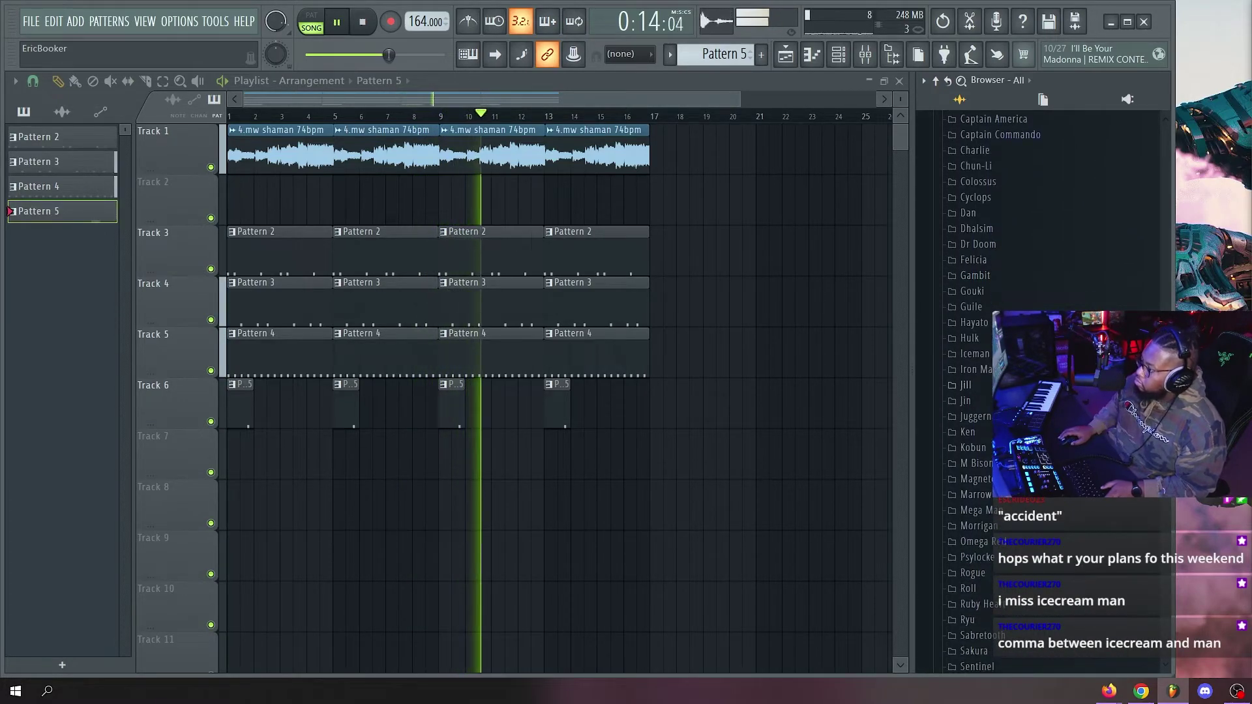
pyautogui.scroll(-4, 978, 391)
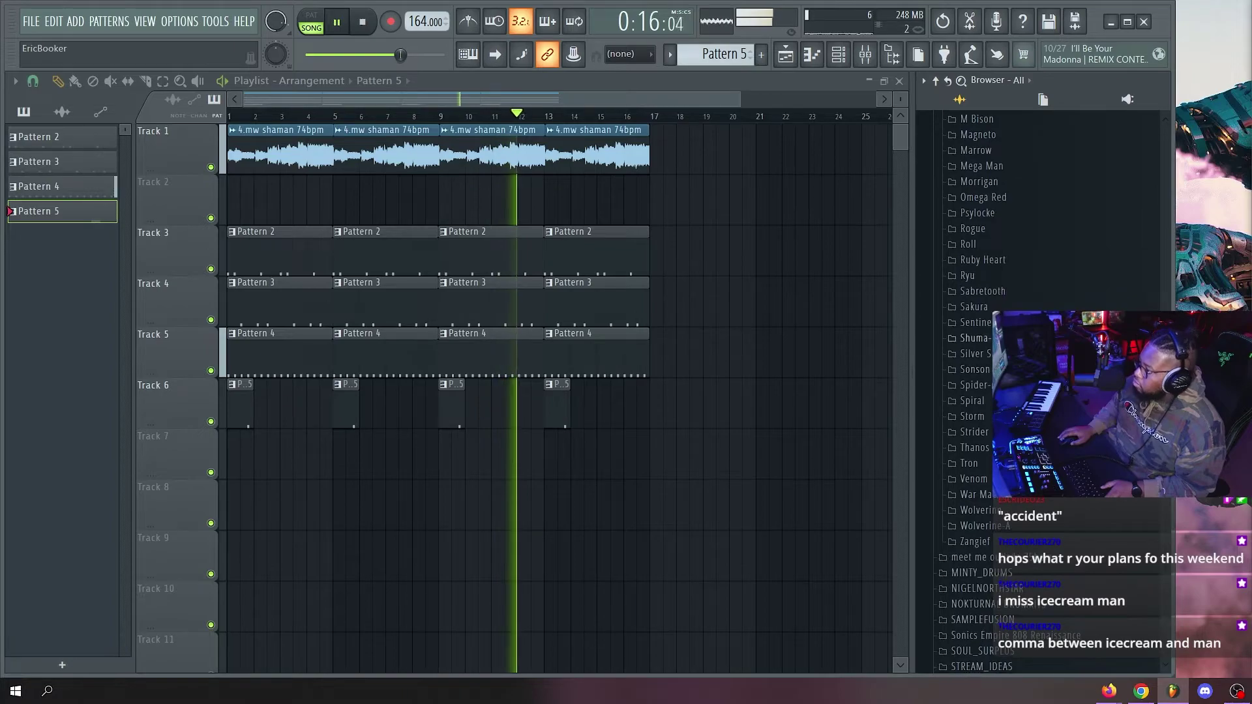
pyautogui.click(996, 230)
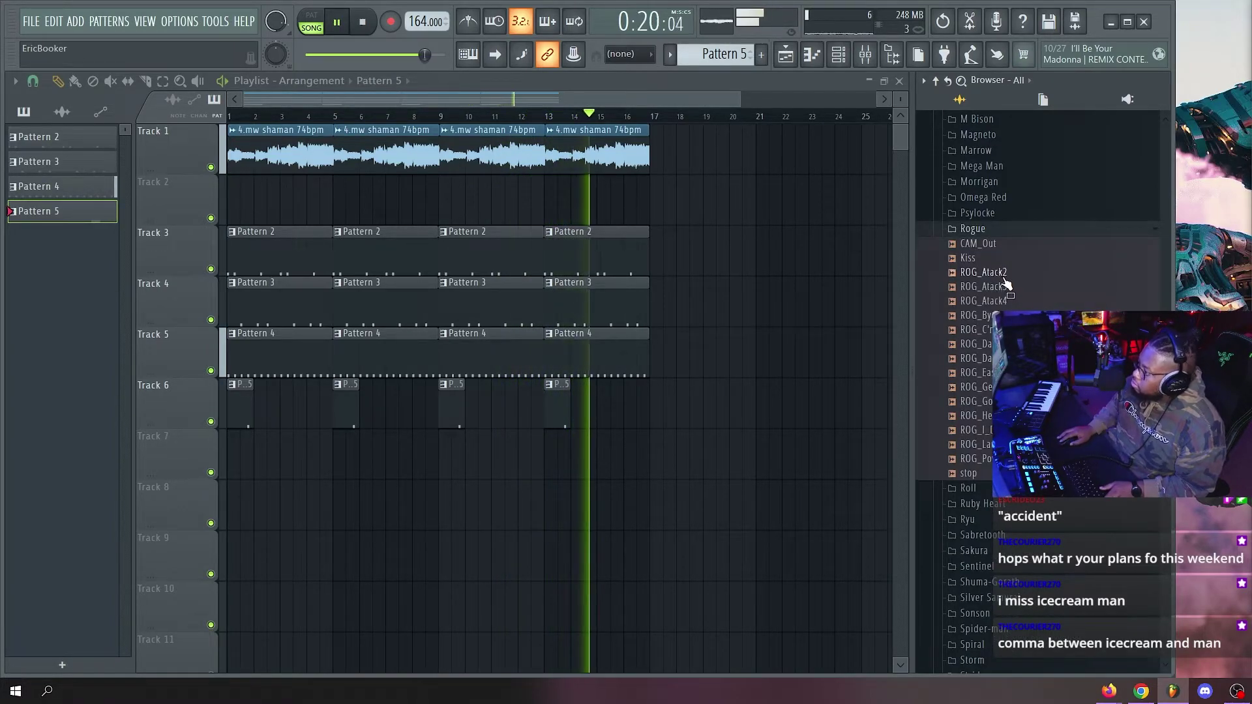
pyautogui.moveTo(1005, 285); pyautogui.dragTo(1016, 297)
pyautogui.click(1039, 301)
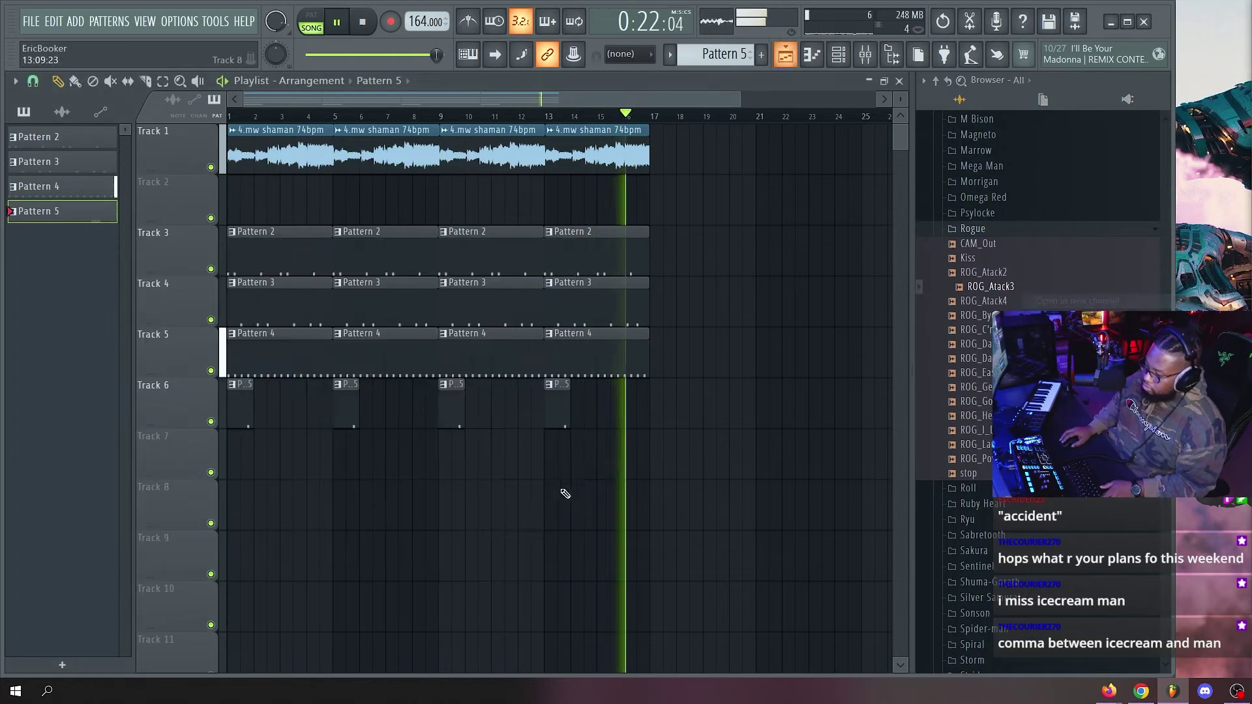
# Create a new pattern for the Rogue vocal sample and place it at bar 3 on Track 7.
pyautogui.rightClick(545, 450)
pyautogui.click(806, 356)
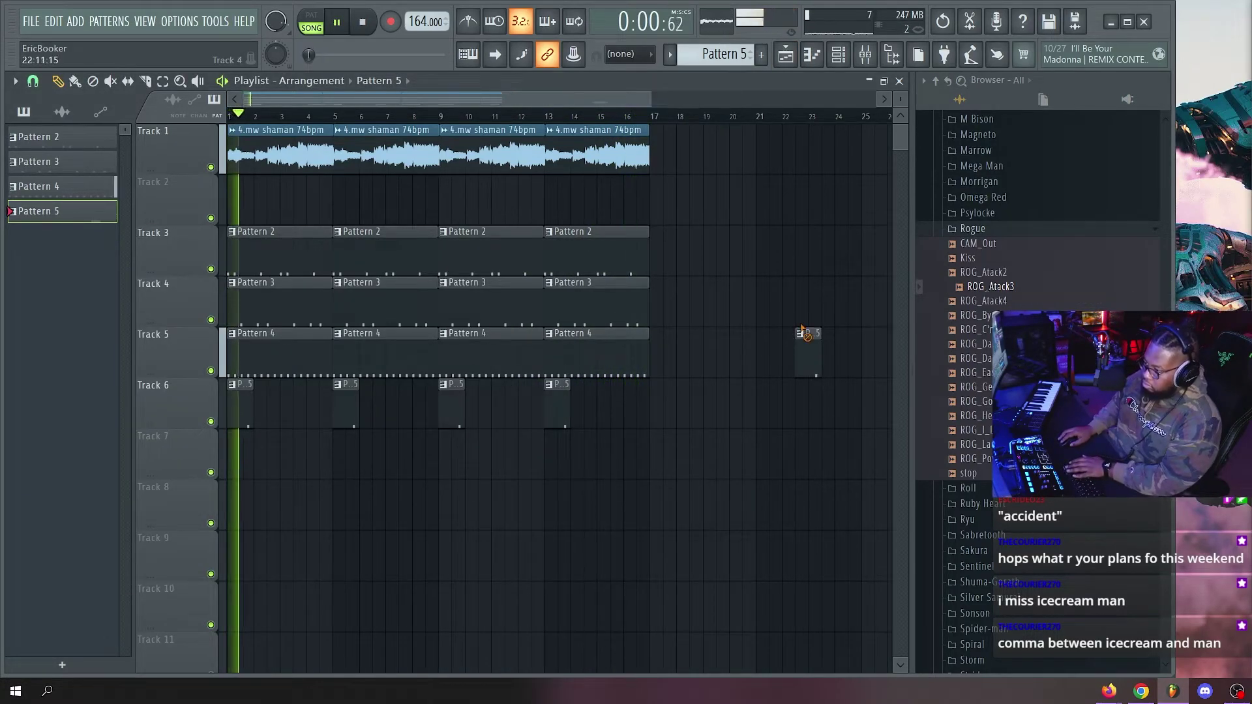
pyautogui.rightClick(808, 359)
pyautogui.press('F4')
pyautogui.press('Return')
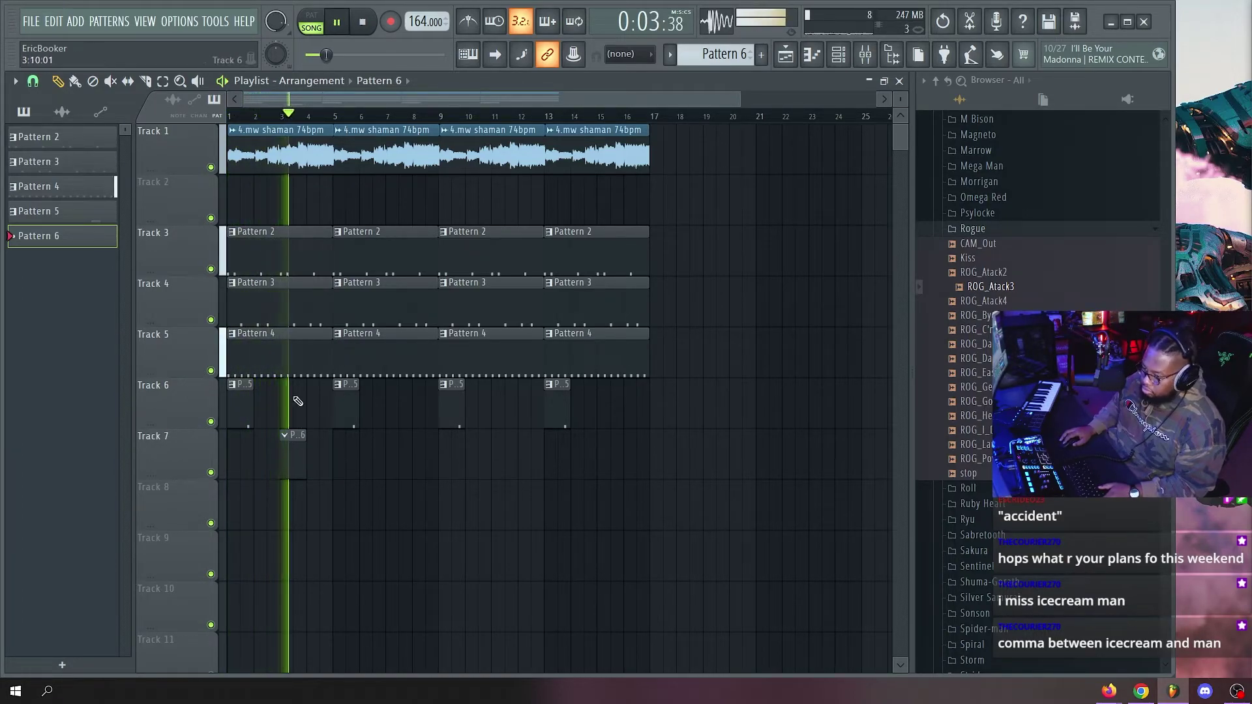
# Move the Rogue vocal clip to bar 6 on Track 7 and open its pattern.
pyautogui.scroll(5, 284, 123)
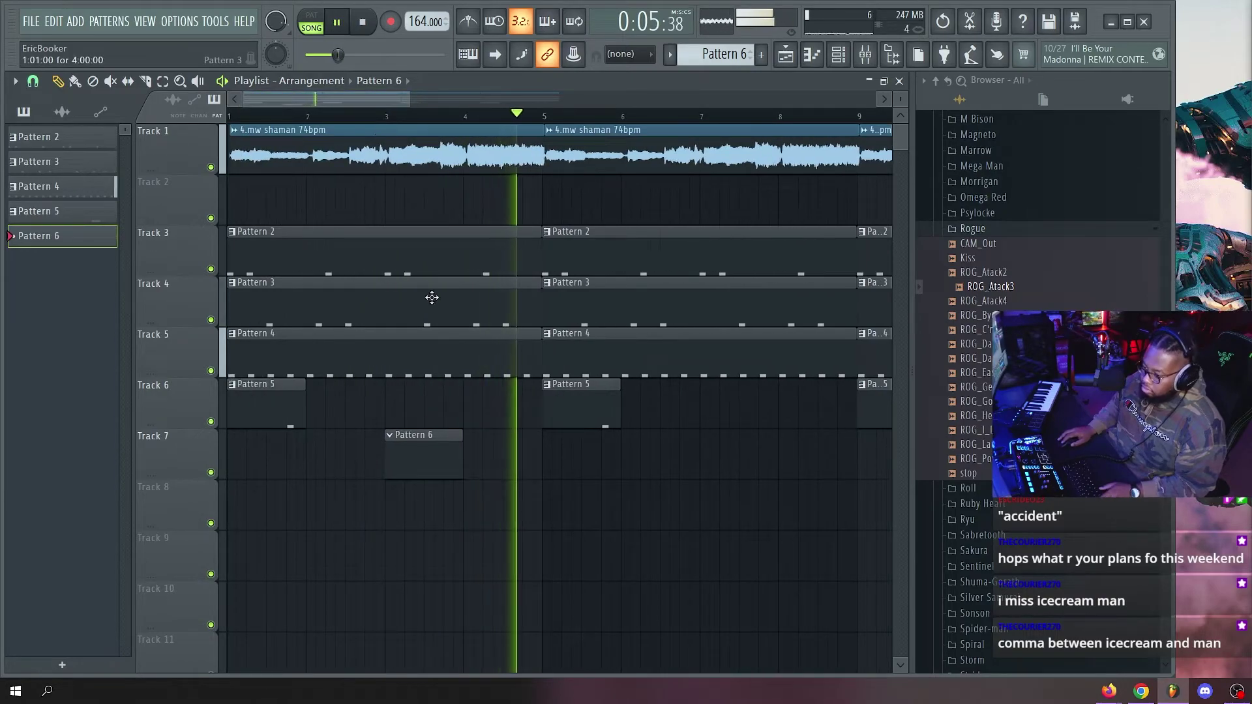
pyautogui.moveTo(442, 450); pyautogui.dragTo(665, 457)
pyautogui.doubleClick(665, 456)
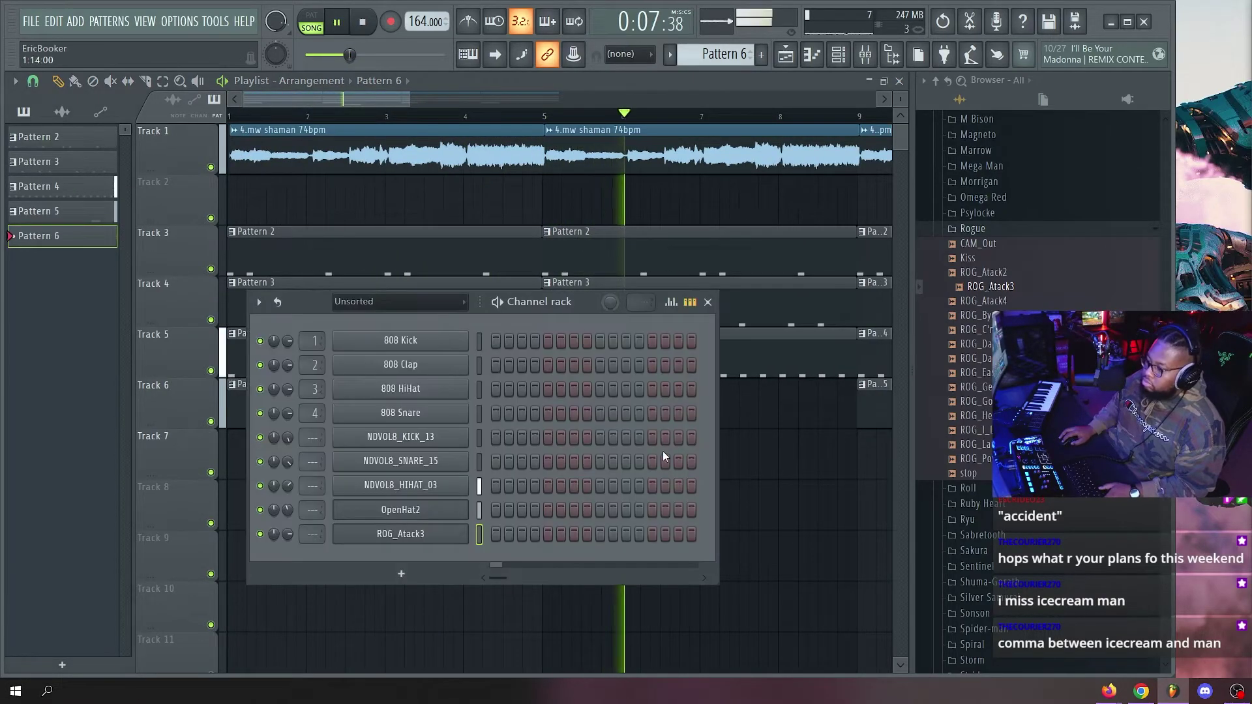
# Open ROG_Atack3 in the piano roll and place an A4 note on beat 2 of bar 1.
pyautogui.rightClick(408, 536)
pyautogui.click(496, 459)
pyautogui.press('space')
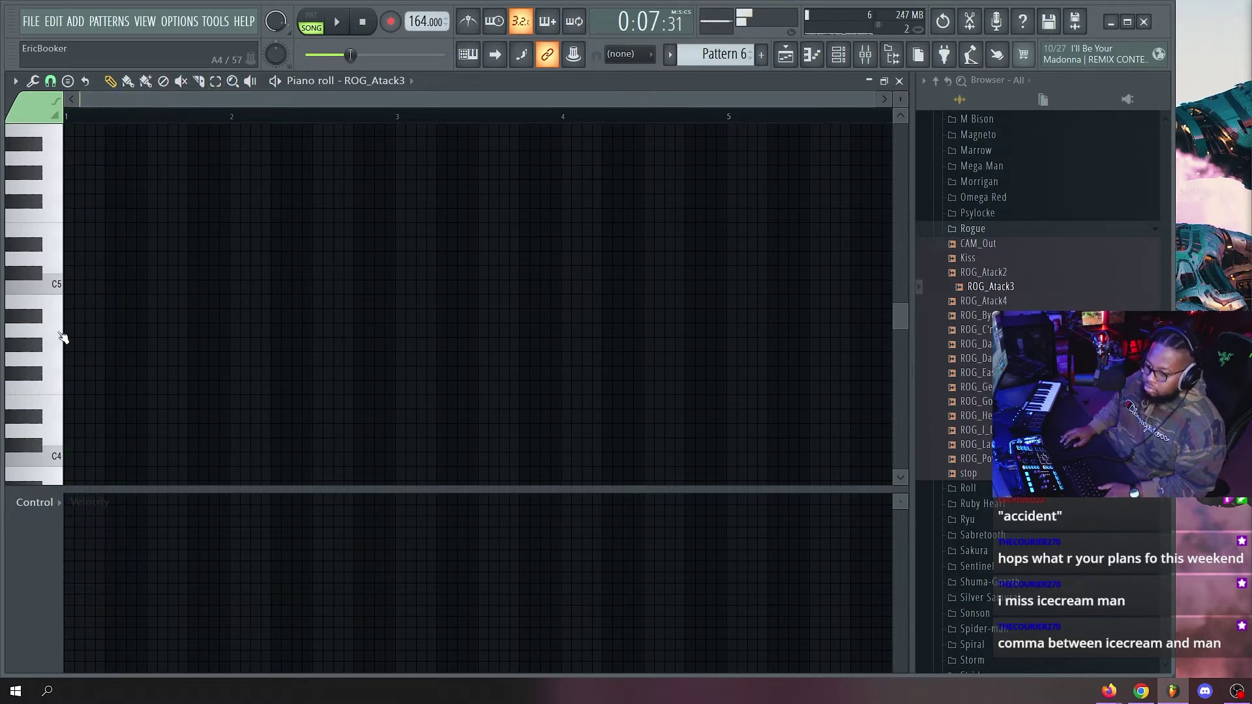
pyautogui.moveTo(122, 332); pyautogui.dragTo(116, 331)
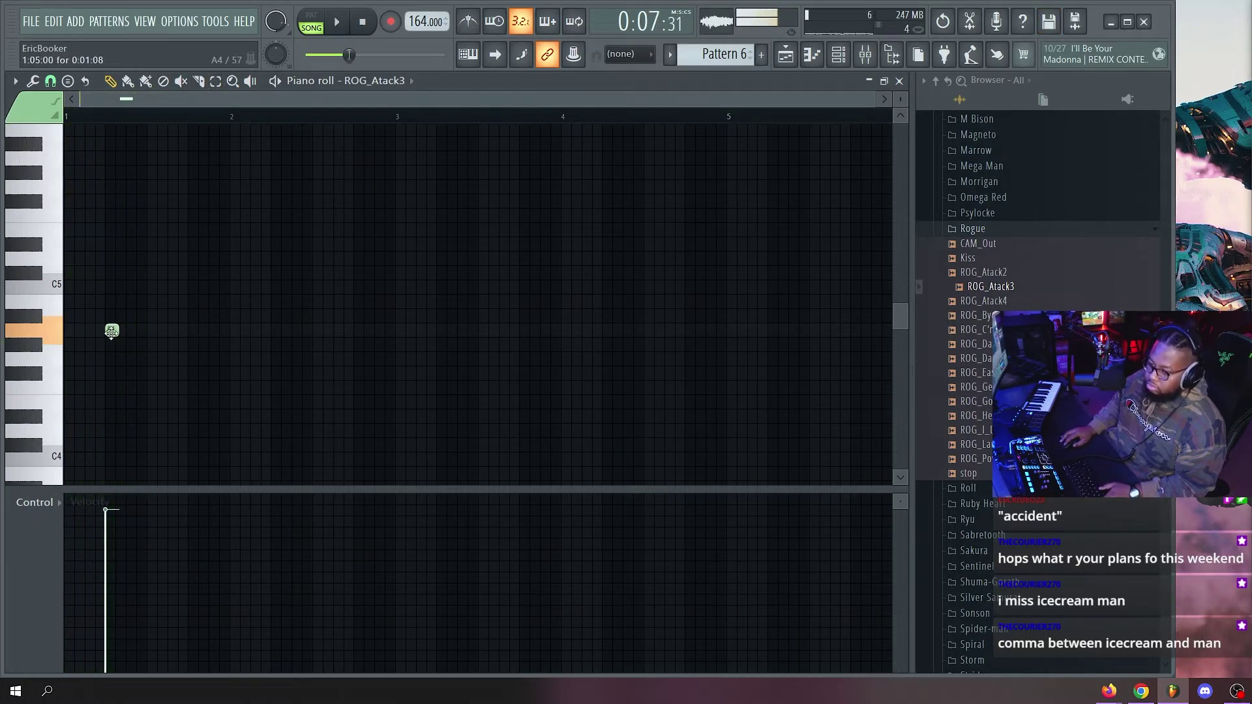
pyautogui.press('space')
# Route ROG_Atack3 to mixer Insert 1 and load Fruity Delay Bank in that insert's first effect slot.
pyautogui.press('F6')
pyautogui.press('space')
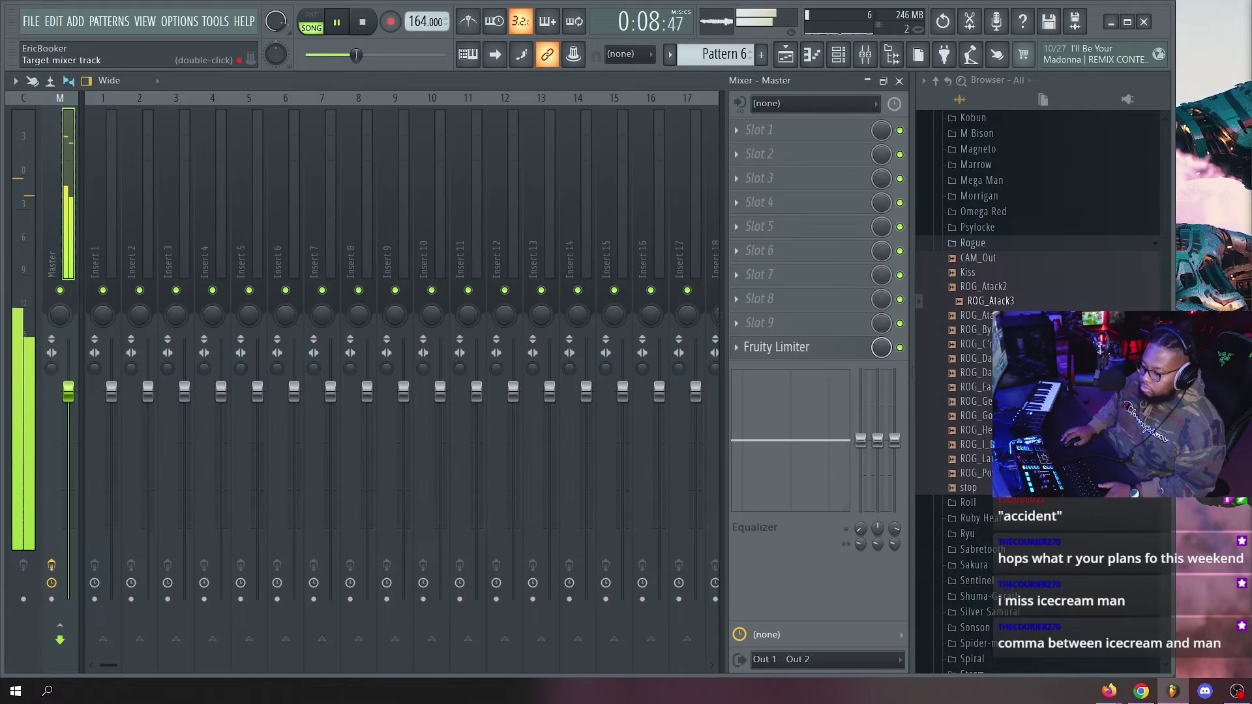
pyautogui.press('F9')
pyautogui.click(837, 130)
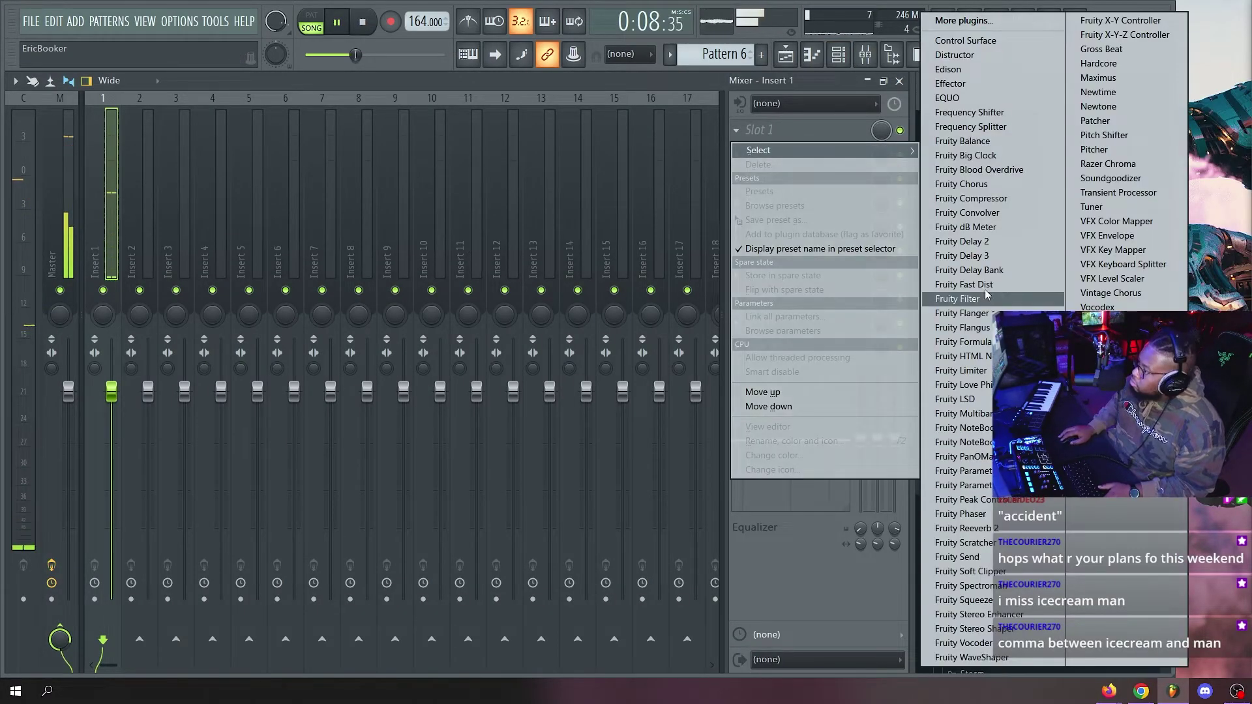
pyautogui.click(988, 271)
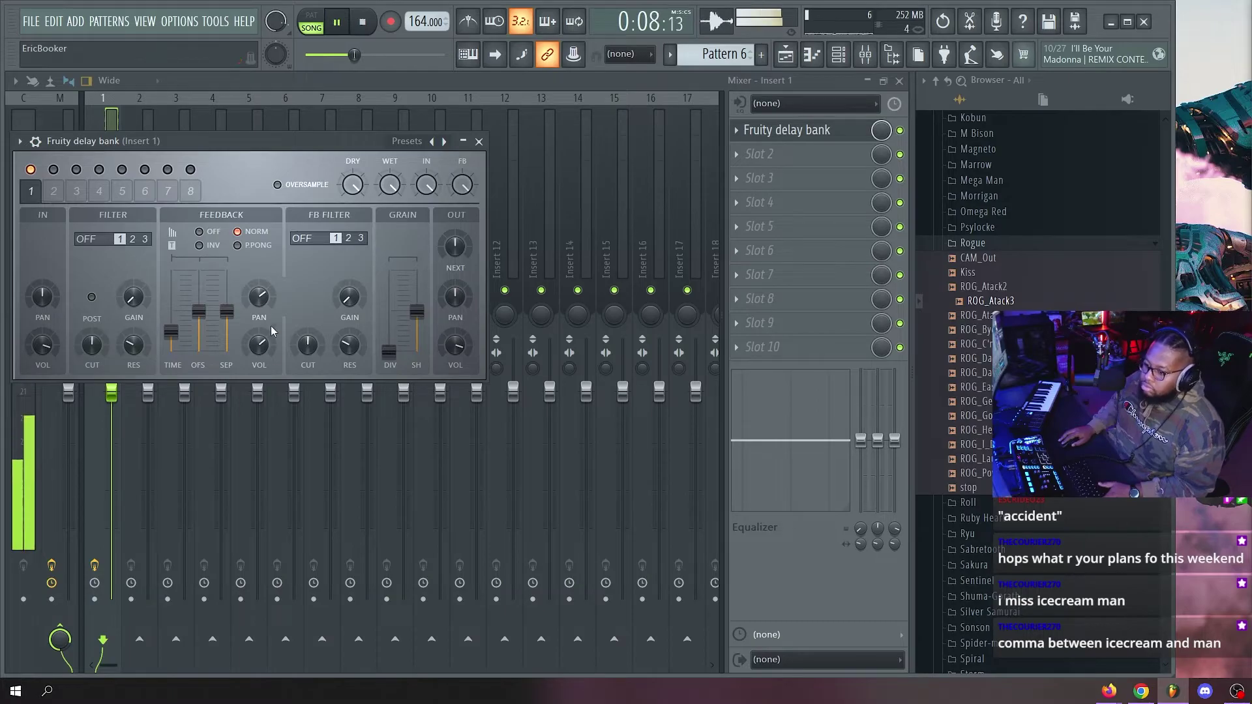
# Nudge the ROG_Atack3 note slightly off beat 2 and add a second vocal clip at bar 10 on Track 7.
pyautogui.press('F5')
pyautogui.press('space')
pyautogui.press('space')
pyautogui.press('F6')
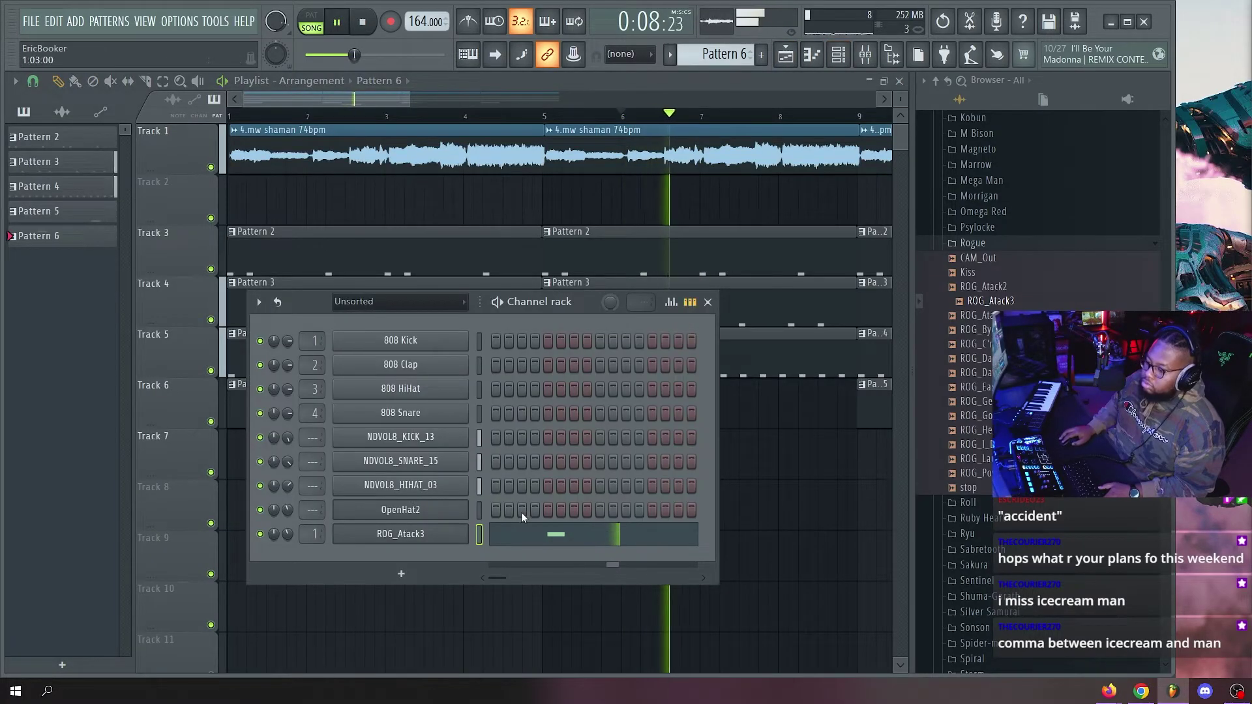
pyautogui.click(525, 533)
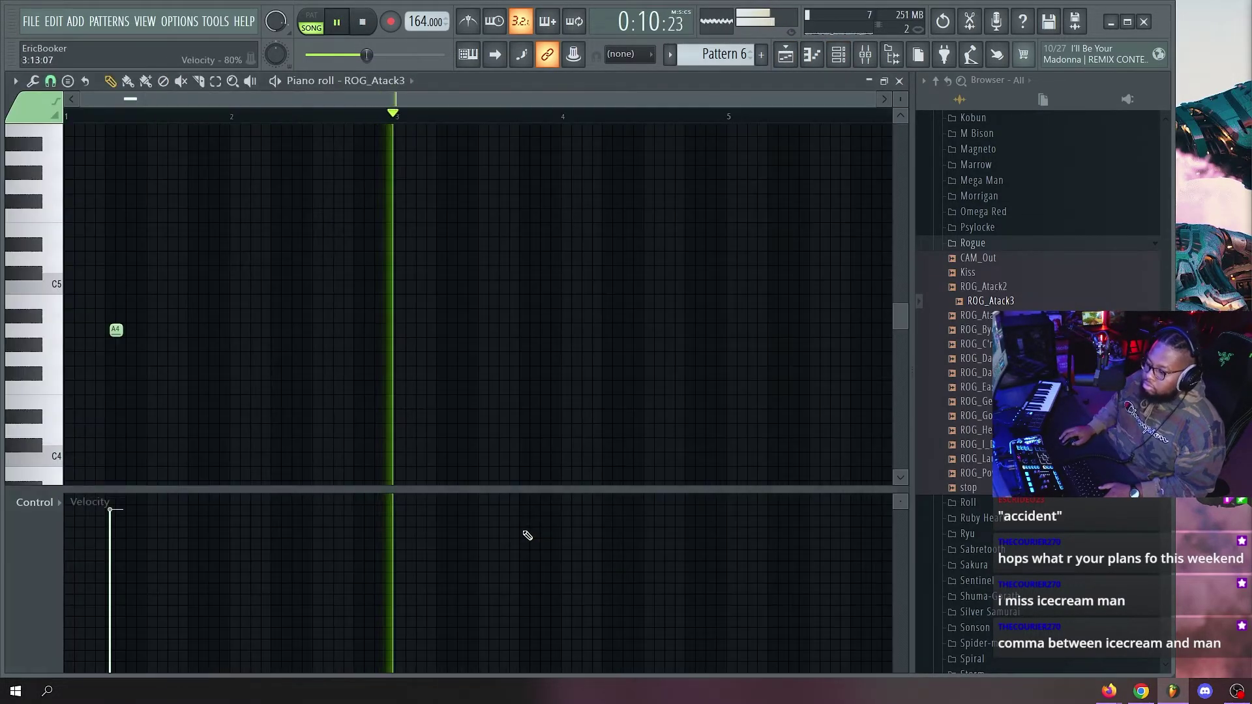
pyautogui.press('F5')
pyautogui.scroll(-3, 585, 120)
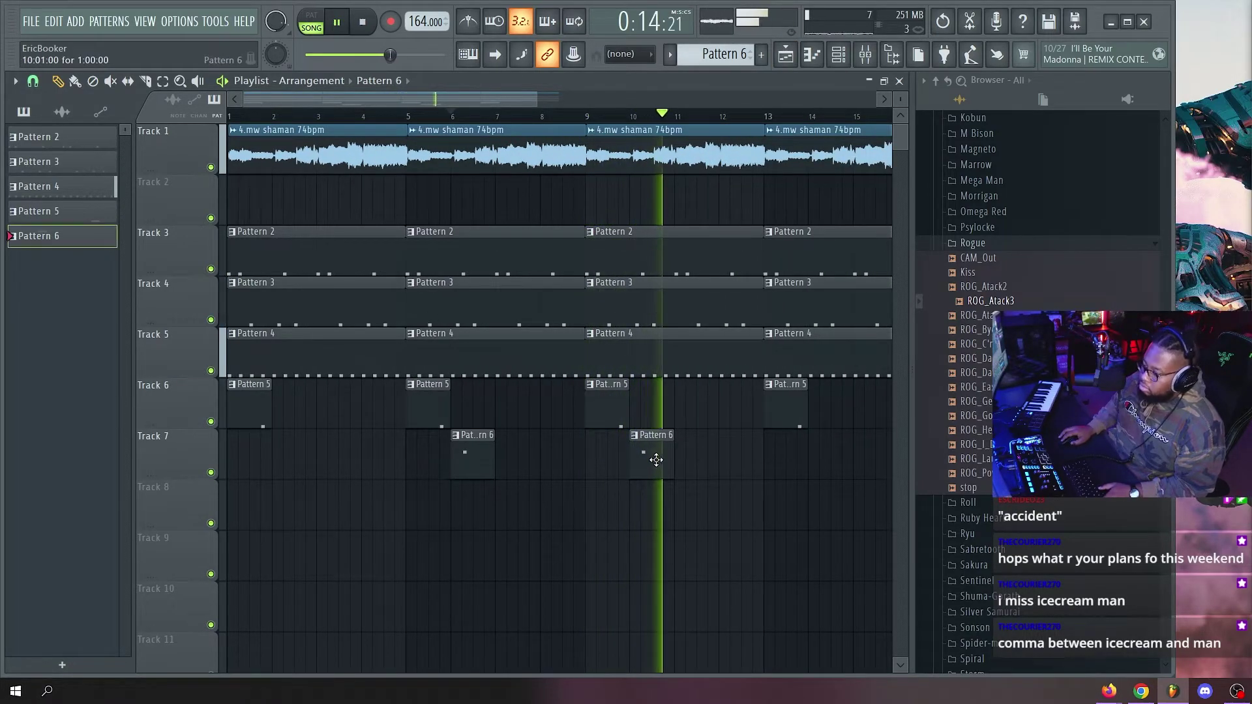
# Shift the A4 note of ROG_Atack3 a touch further right in the piano roll and return to the playlist.
pyautogui.press('F6')
pyautogui.click(515, 534)
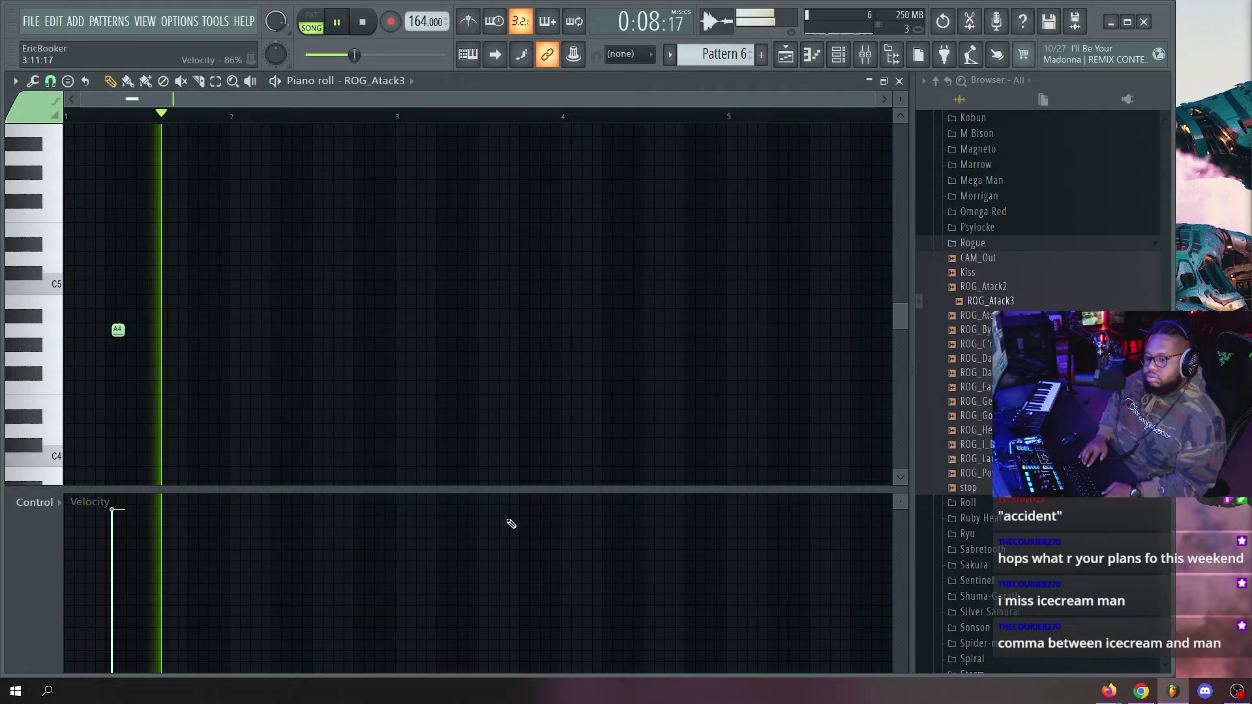
pyautogui.press('F6')
pyautogui.press('F5')
# Add the Rogue vocal clip at bar 14 on Track 7, deleting its bar 10 clip and the stray placements.
pyautogui.scroll(-2, 582, 114)
pyautogui.click(746, 513)
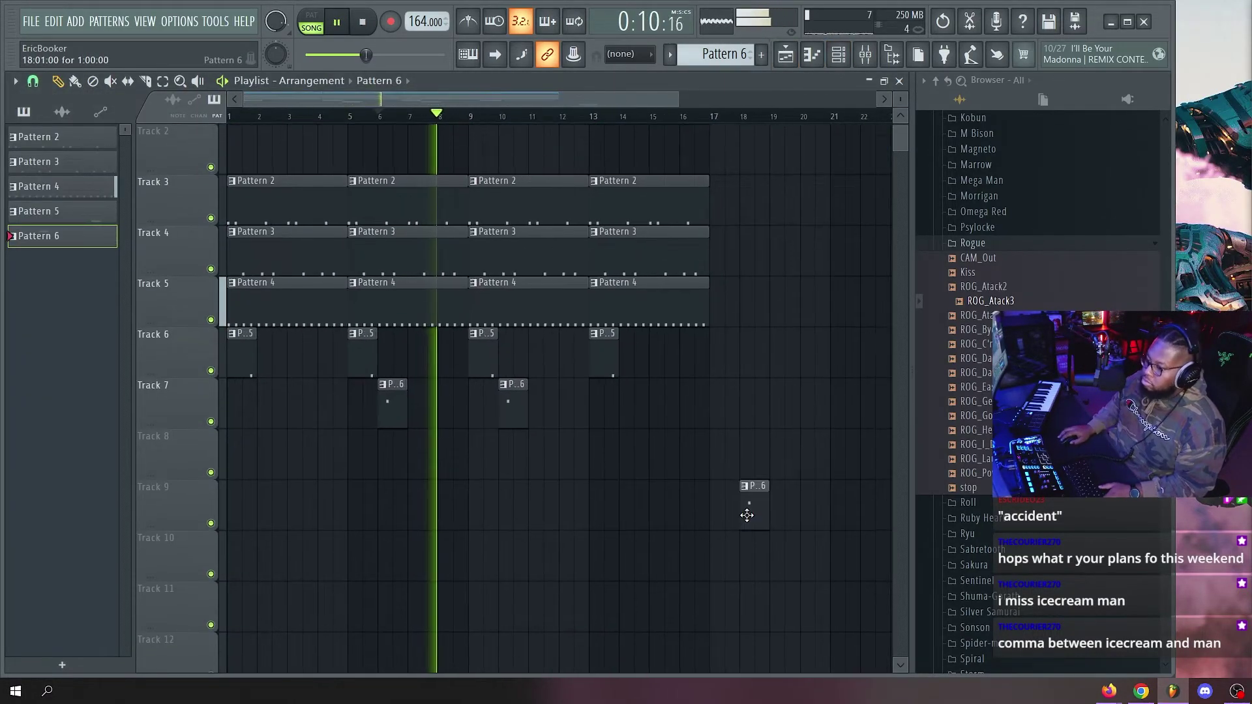
pyautogui.rightClick(747, 513)
pyautogui.click(622, 412)
pyautogui.click(265, 404)
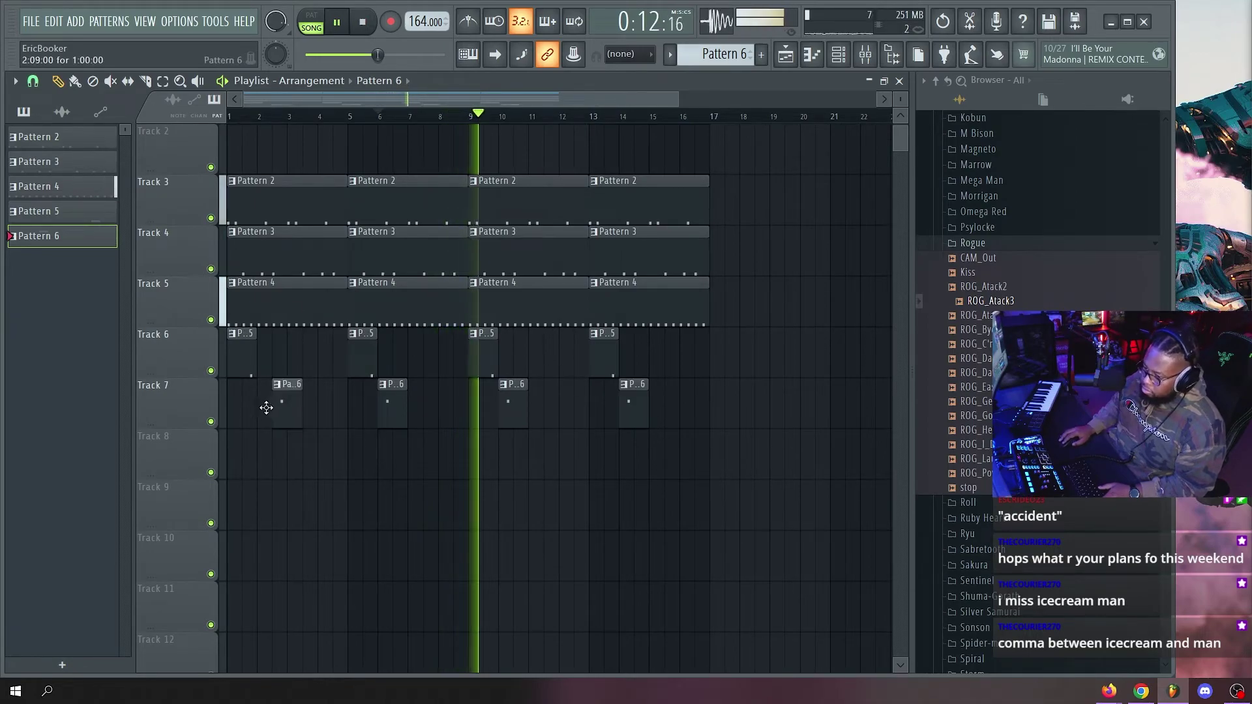
pyautogui.rightClick(270, 404)
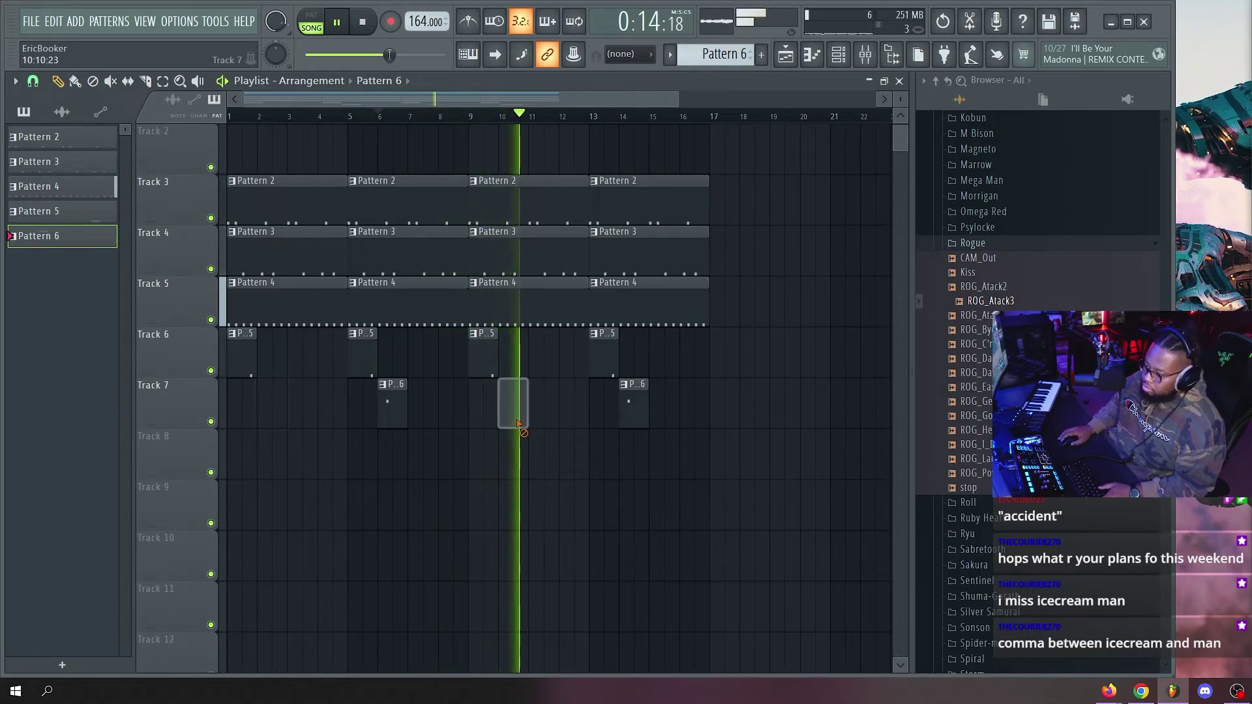
pyautogui.rightClick(513, 407)
# Select every clip in the sixteen-bar arrangement and duplicate the whole section to bars 17 through 32.
pyautogui.press('space')
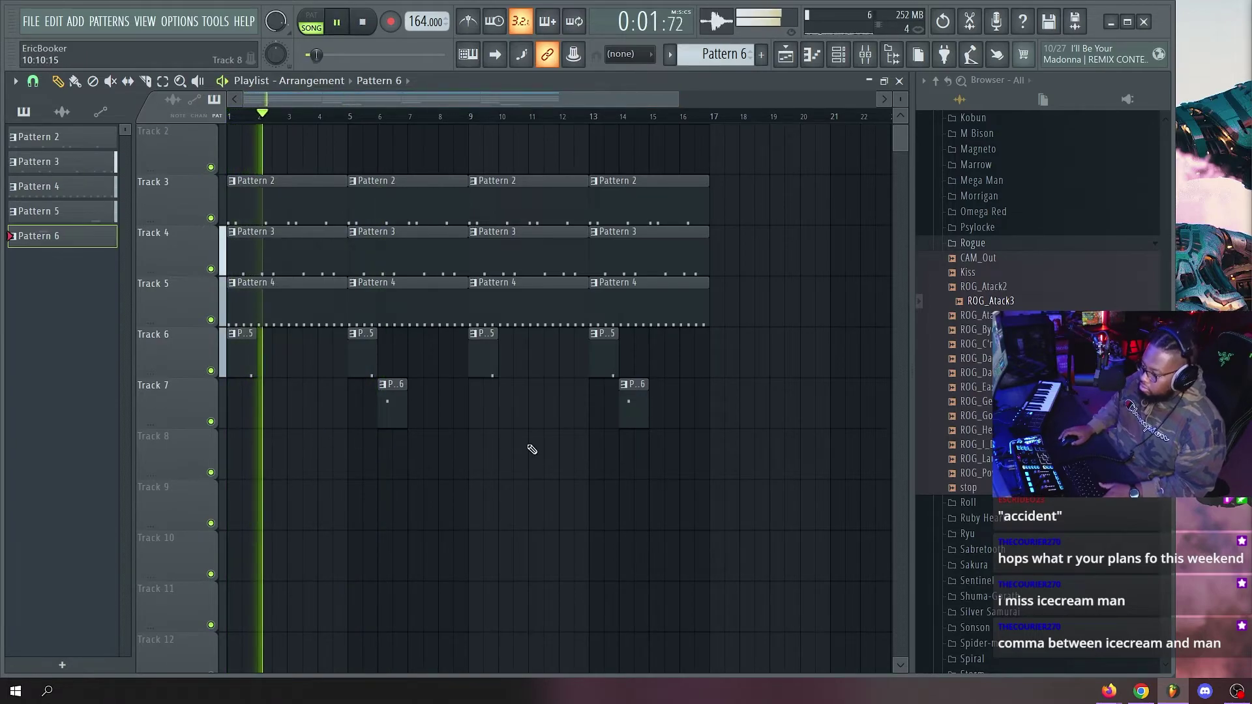
pyautogui.scroll(1, 308, 163)
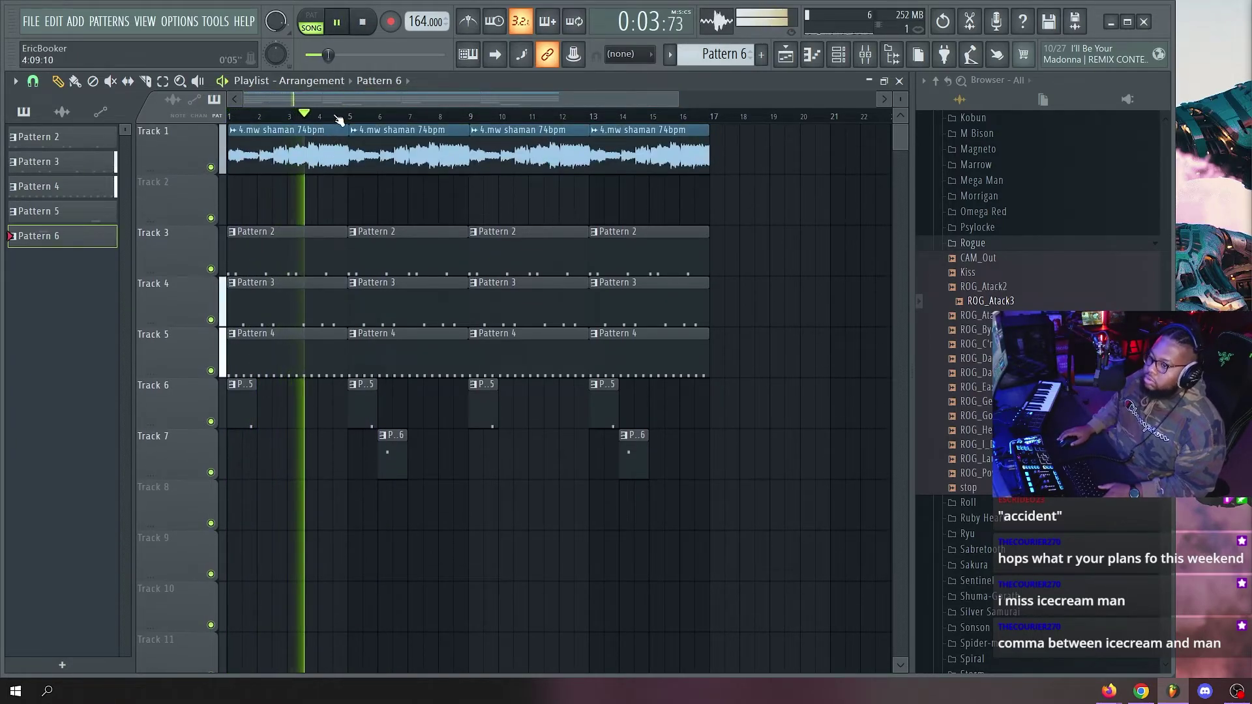
pyautogui.scroll(-2, 338, 116)
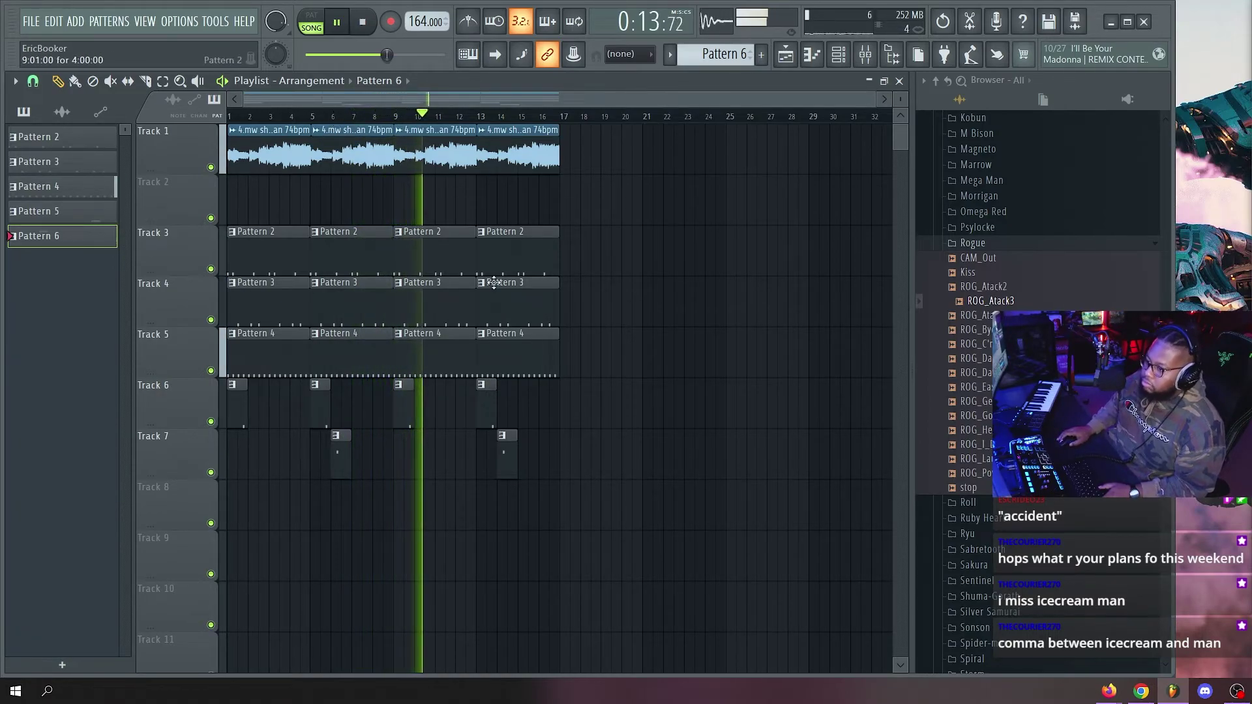
pyautogui.moveTo(620, 131); pyautogui.dragTo(22, 436)
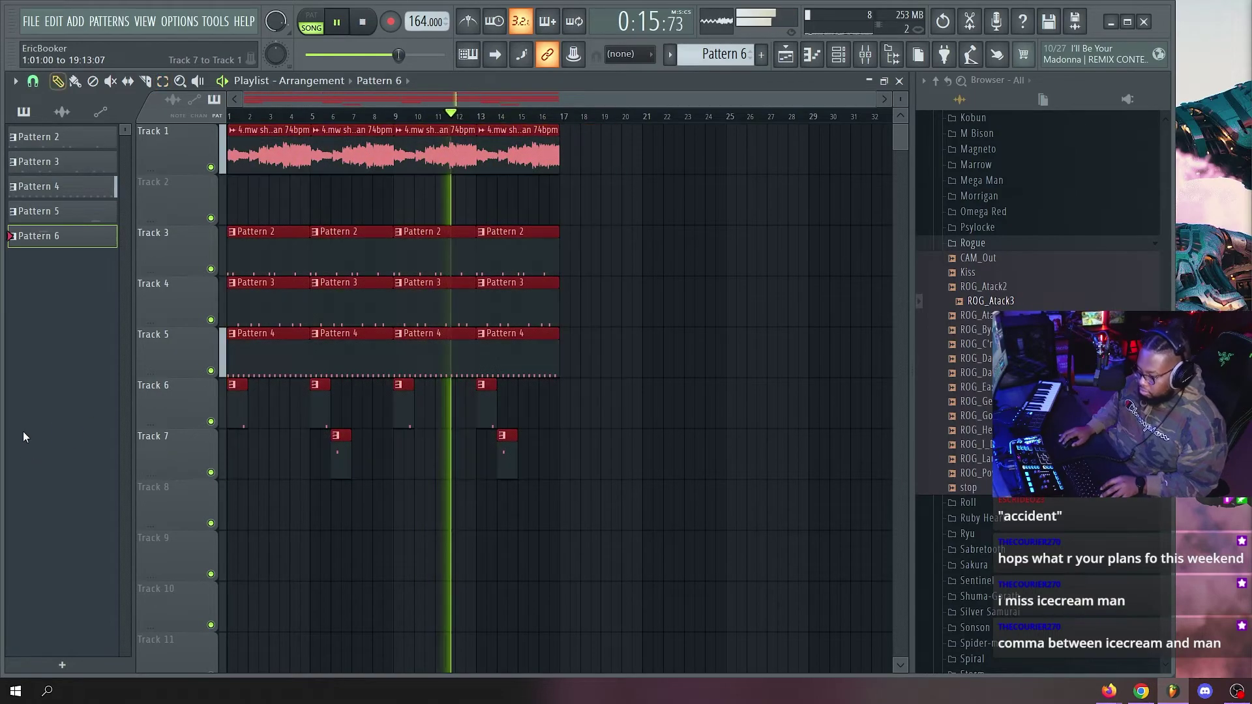
pyautogui.hotkey('ctrl', 'b')
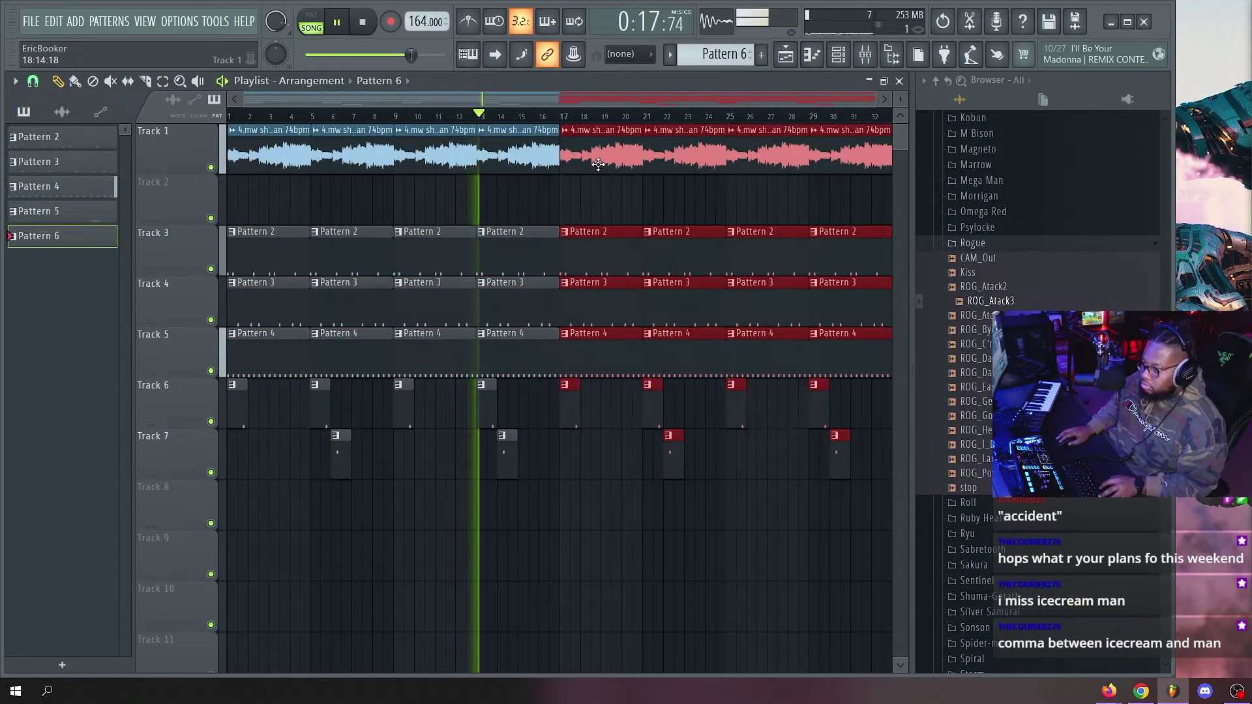
pyautogui.click(606, 185)
# Slice the loop and drum clips at beat 3 of bar 28, remove the pieces up to bar 29, and audition the break.
pyautogui.scroll(-3, 520, 123)
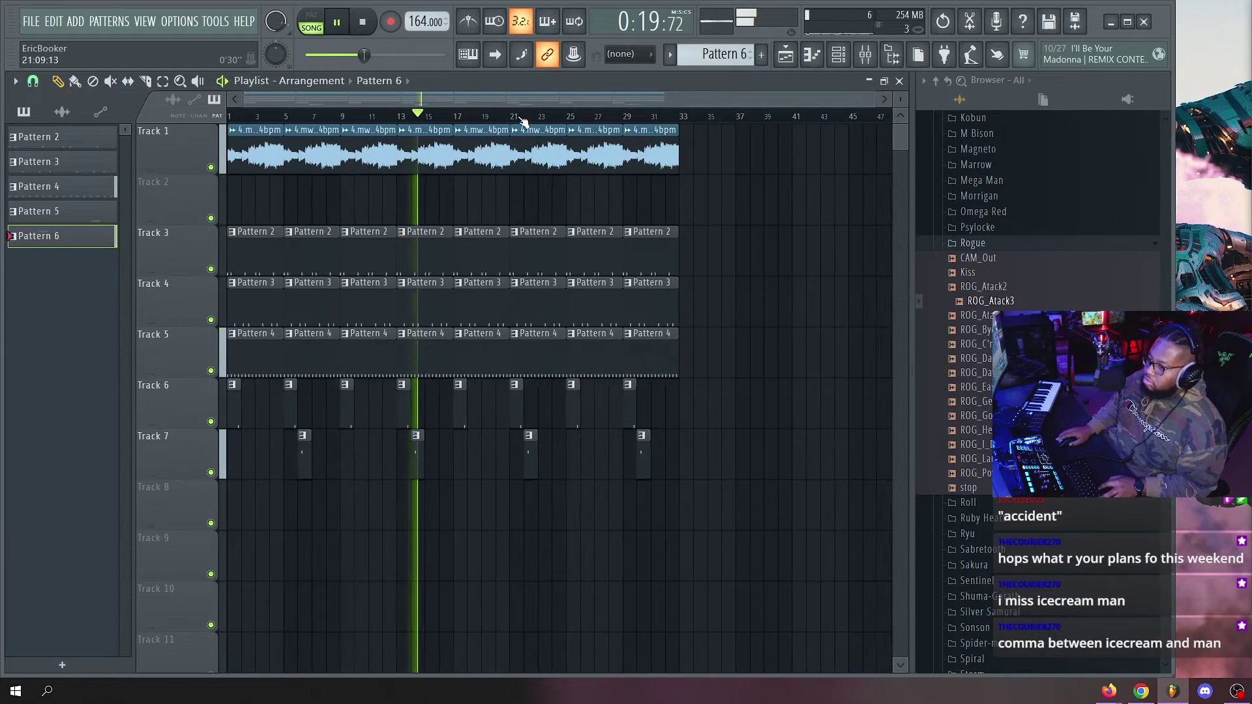
pyautogui.scroll(3, 496, 122)
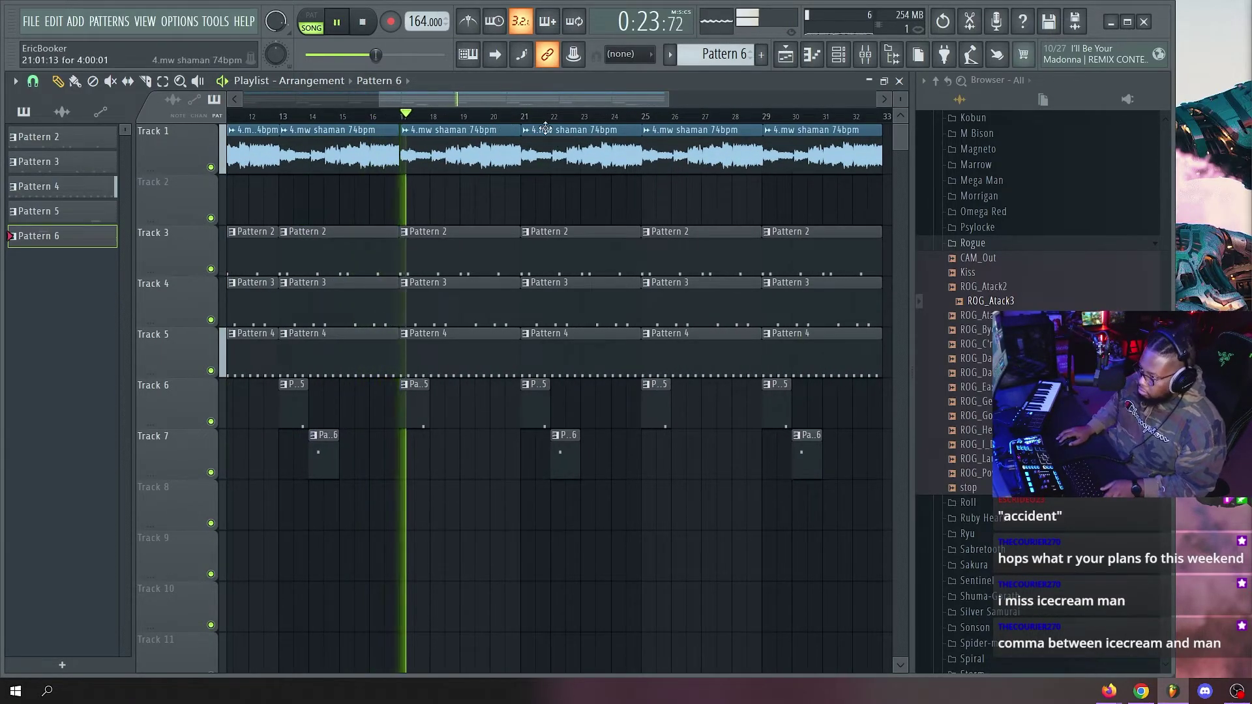
pyautogui.scroll(-2, 545, 121)
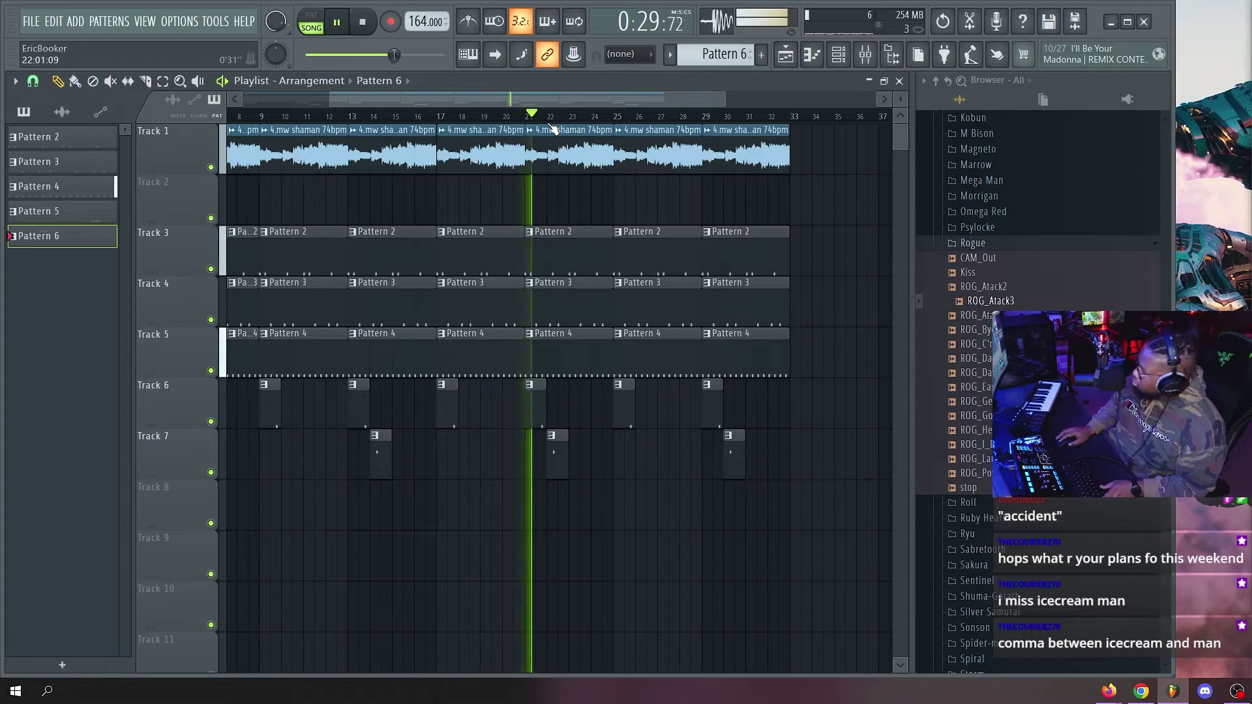
pyautogui.scroll(-3, 553, 127)
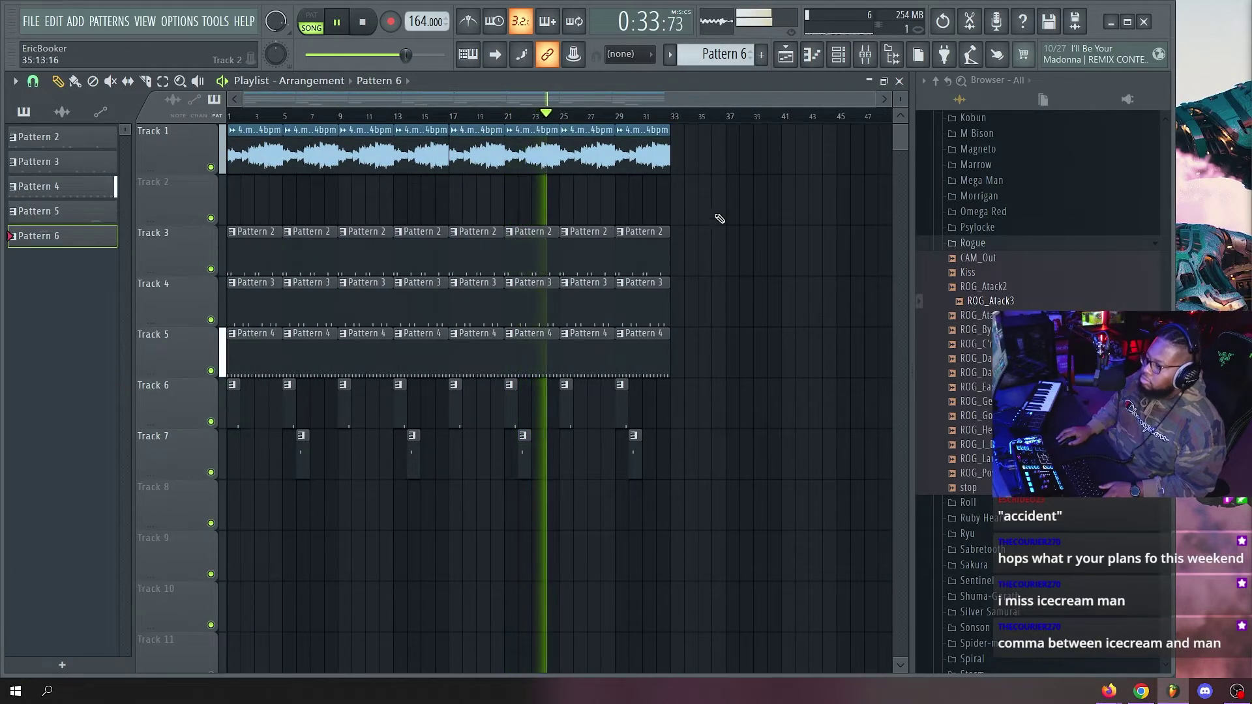
pyautogui.scroll(3, 564, 129)
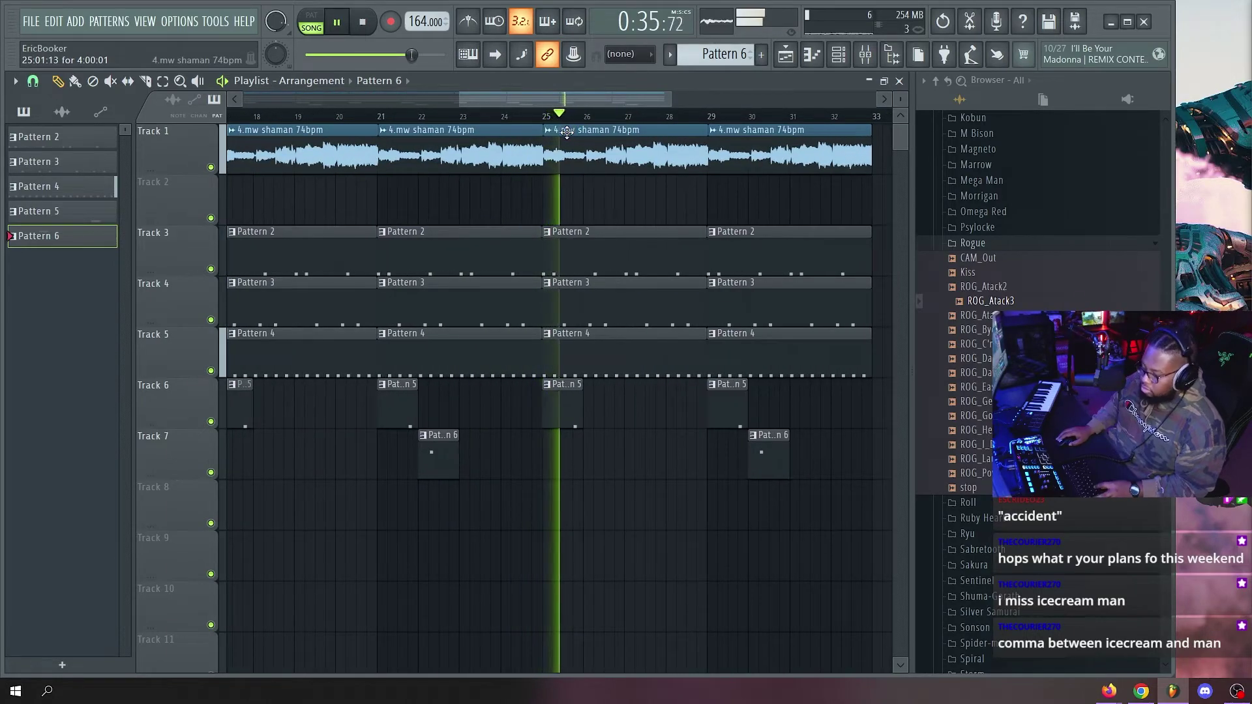
pyautogui.scroll(3, 617, 129)
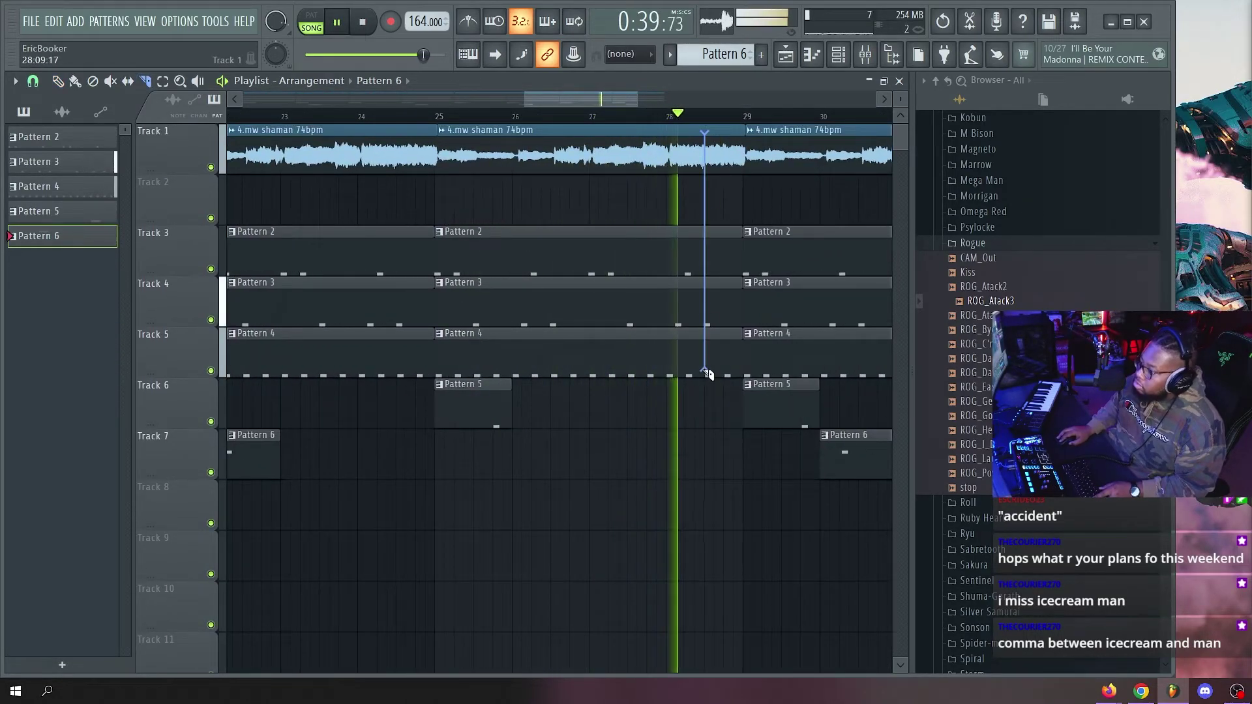
pyautogui.moveTo(708, 373); pyautogui.dragTo(708, 375)
pyautogui.press('space')
pyautogui.click(679, 126)
pyautogui.press('space')
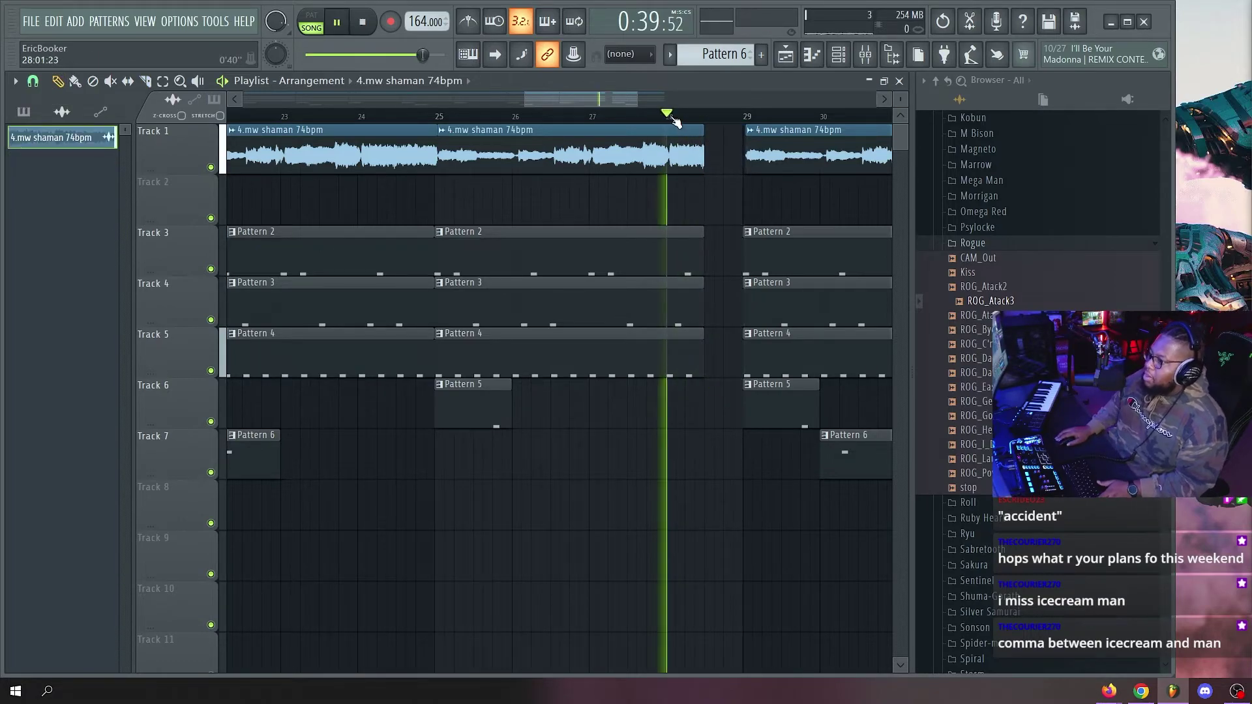
pyautogui.scroll(-6, 693, 131)
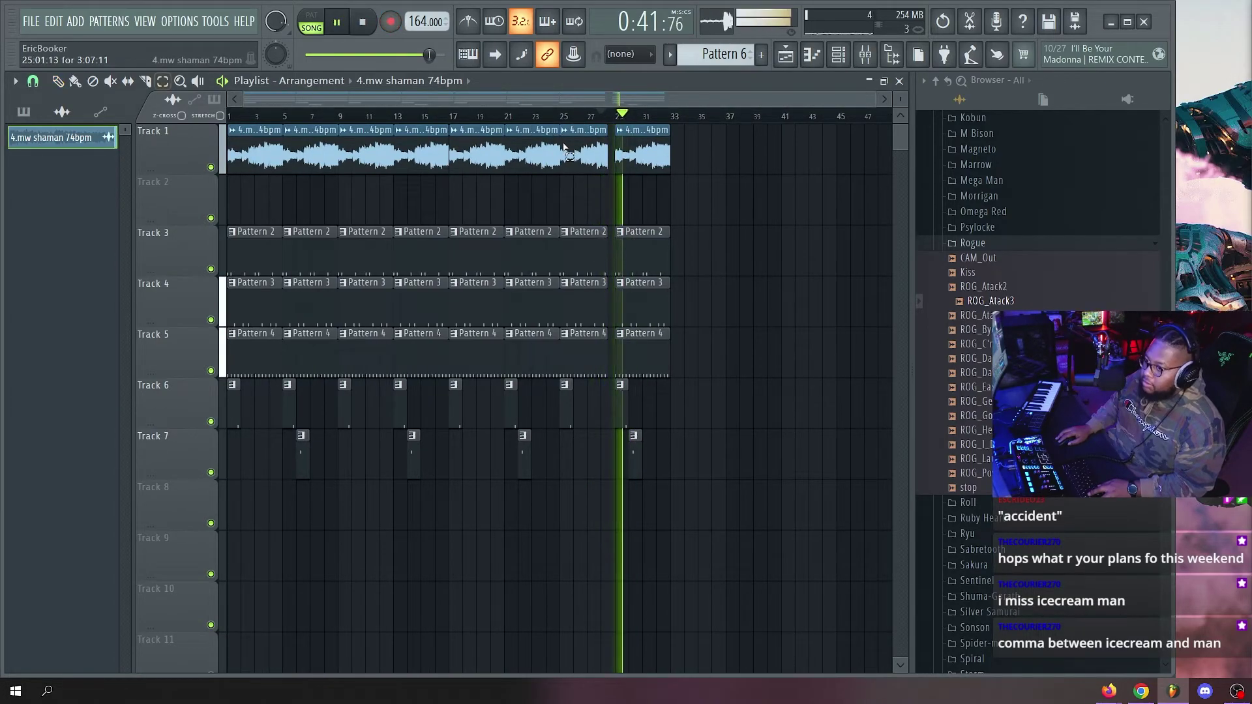
pyautogui.press('space')
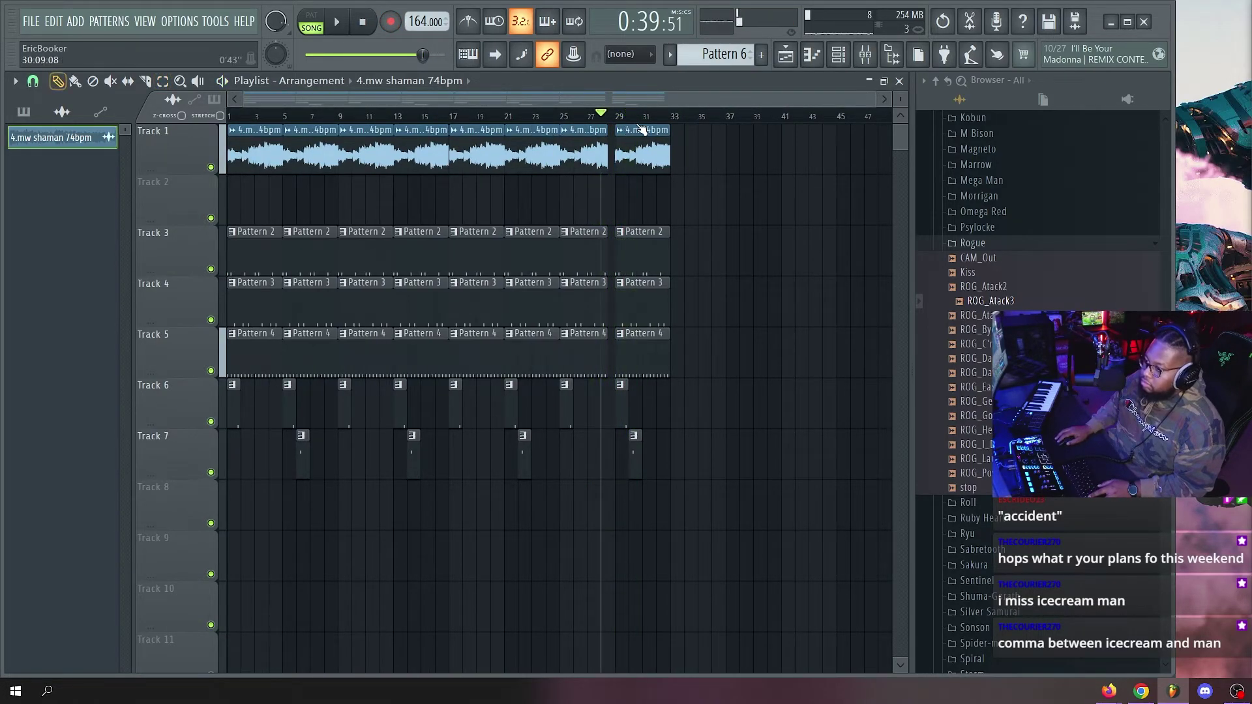
# Rearrange the shaman loop on Track 1 so bars 1 to 8 alternate its second and first halves in two-bar pieces.
pyautogui.scroll(3, 307, 121)
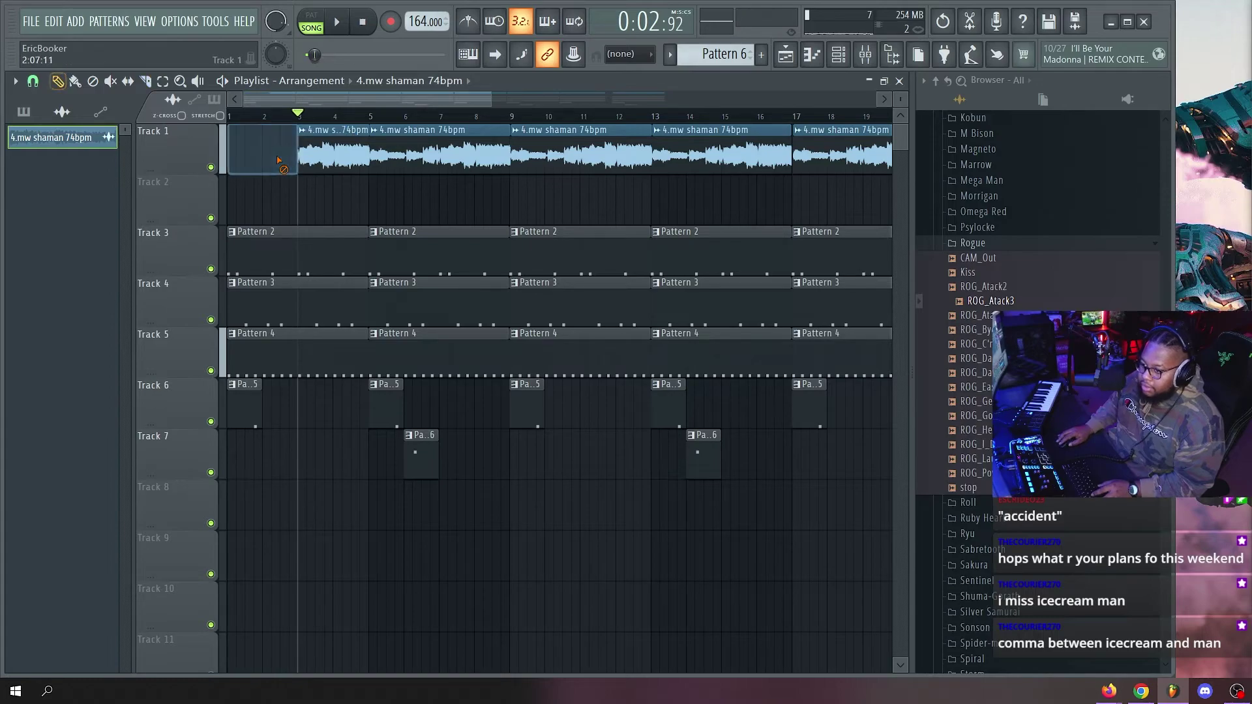
pyautogui.moveTo(453, 158); pyautogui.dragTo(367, 152)
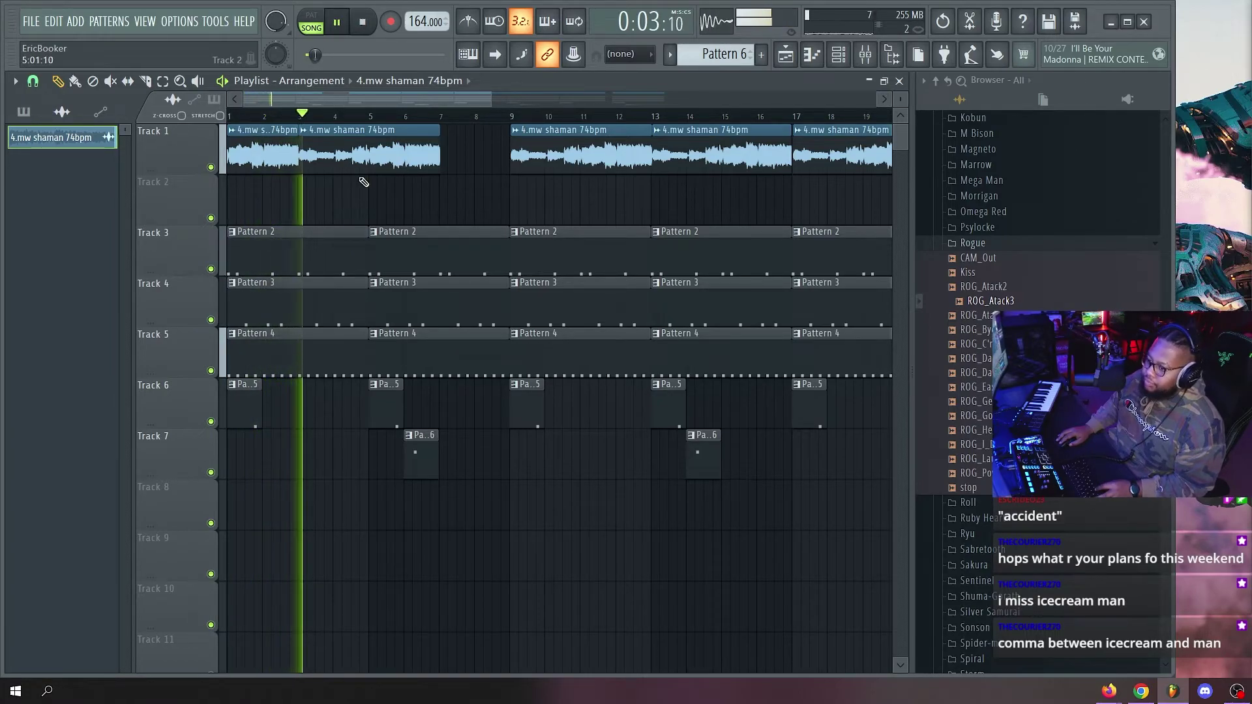
pyautogui.moveTo(370, 148)
pyautogui.mouseDown()
pyautogui.moveTo(370, 167)
pyautogui.moveTo(486, 145)
pyautogui.moveTo(472, 158)
pyautogui.mouseUp()
pyautogui.press('p')
# Delete the Rogue vocal clip at bar 6 on Track 7 and move the one at bar 14 to bar 8.
pyautogui.click(393, 405)
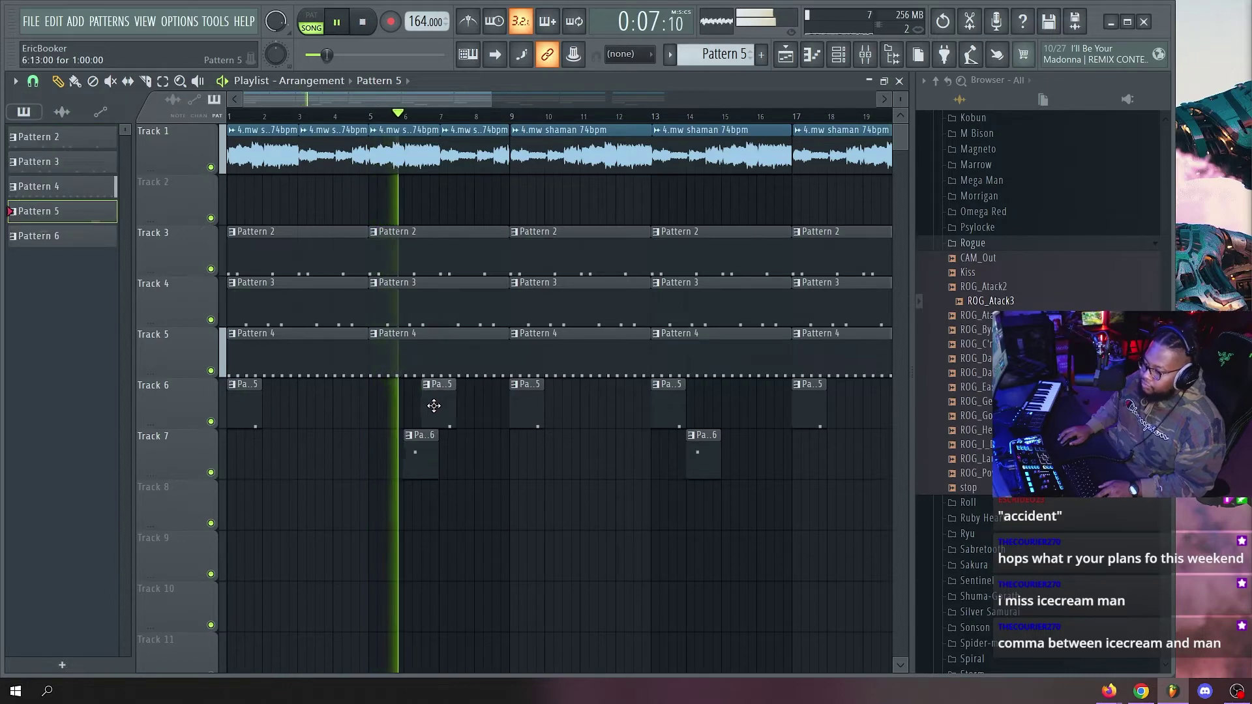
pyautogui.rightClick(421, 444)
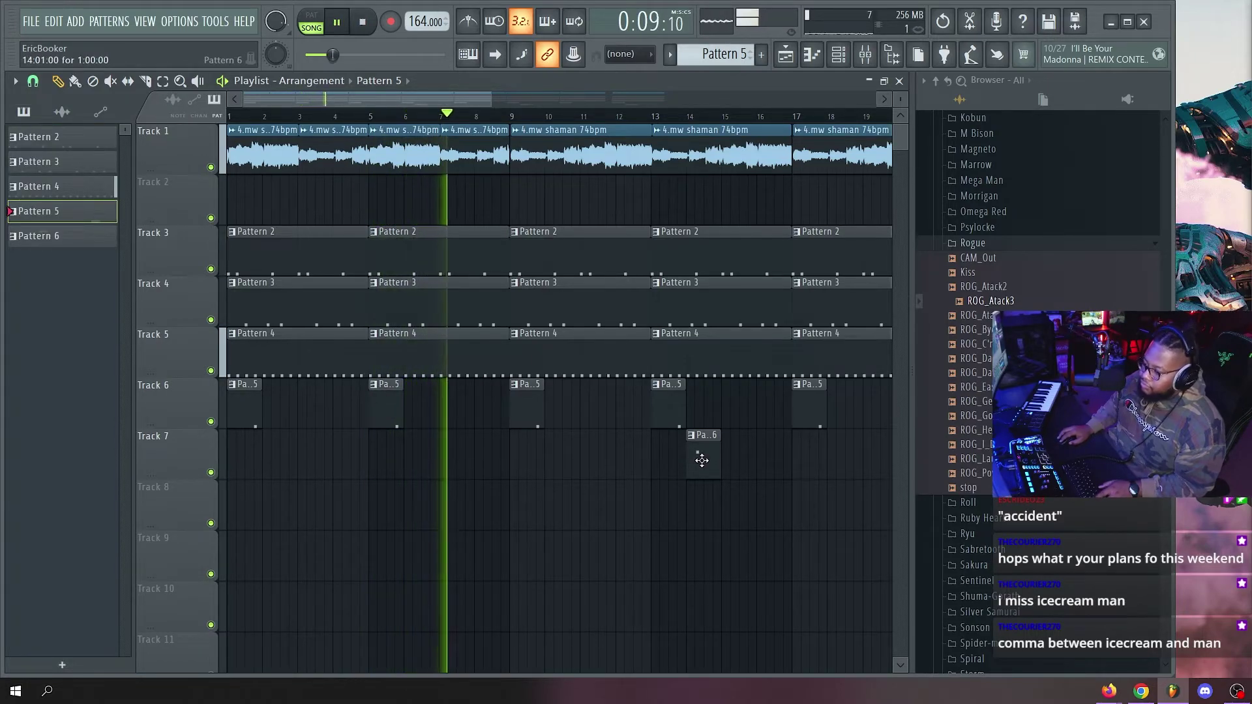
pyautogui.moveTo(702, 458); pyautogui.dragTo(493, 452)
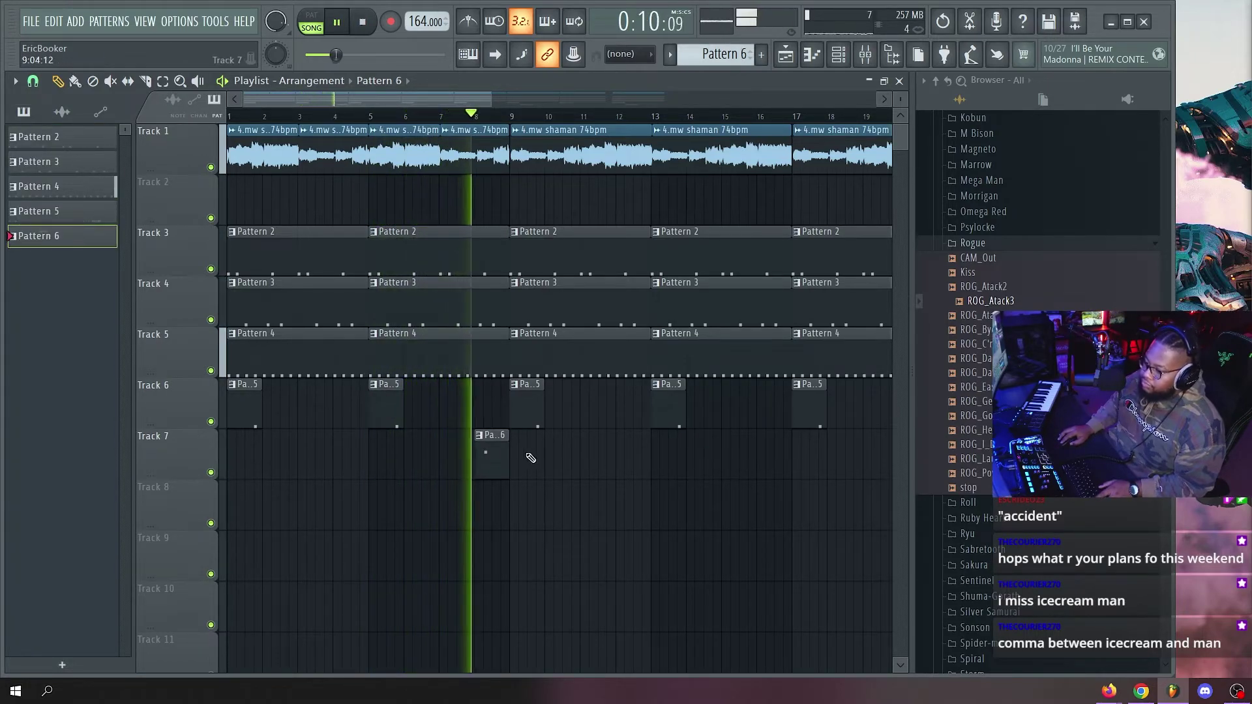
# Replace the shaman loop in bars 9 to 16 on Track 1 with a copy of the rearranged bars 1 to 8.
pyautogui.rightClick(543, 168)
pyautogui.press('space')
pyautogui.moveTo(546, 163); pyautogui.dragTo(180, 131)
pyautogui.moveTo(249, 153); pyautogui.dragTo(549, 153)
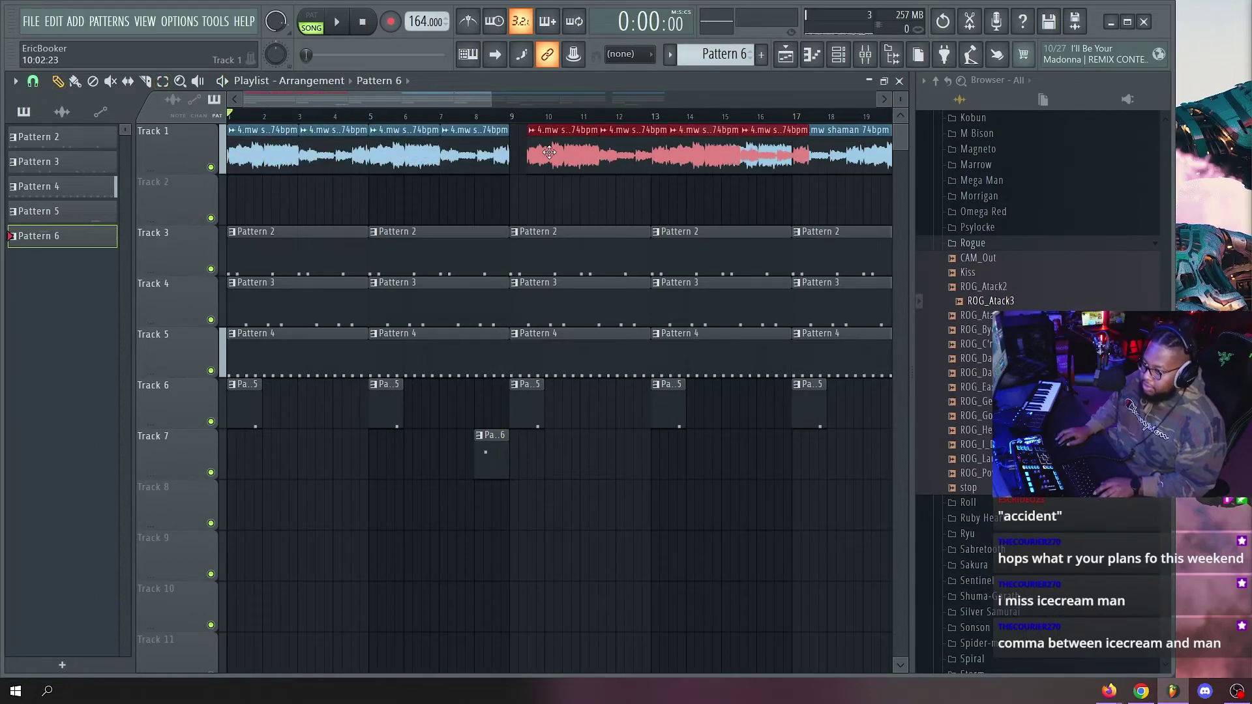
pyautogui.moveTo(546, 208); pyautogui.dragTo(553, 151)
pyautogui.press('space')
pyautogui.scroll(-3, 499, 118)
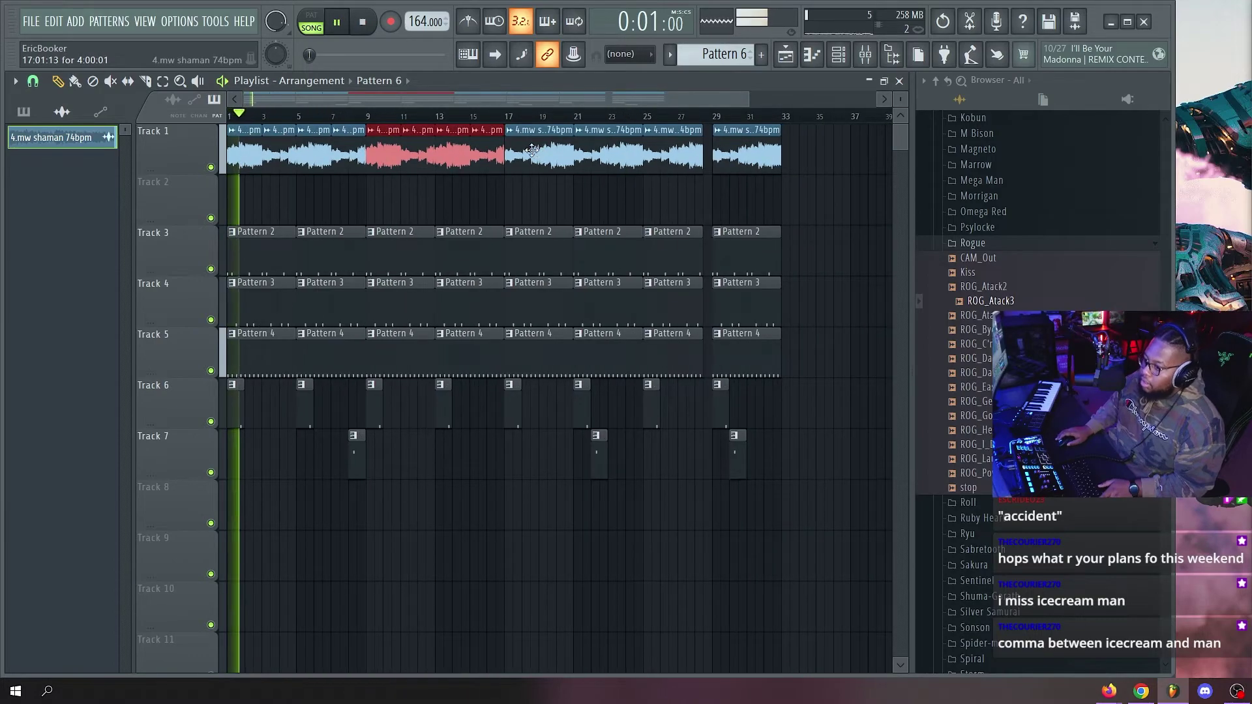
# Replace the shaman loop in bars 17 to 32 on Track 1 with a copy of the rearranged bars 1 to 16.
pyautogui.rightClick(536, 151)
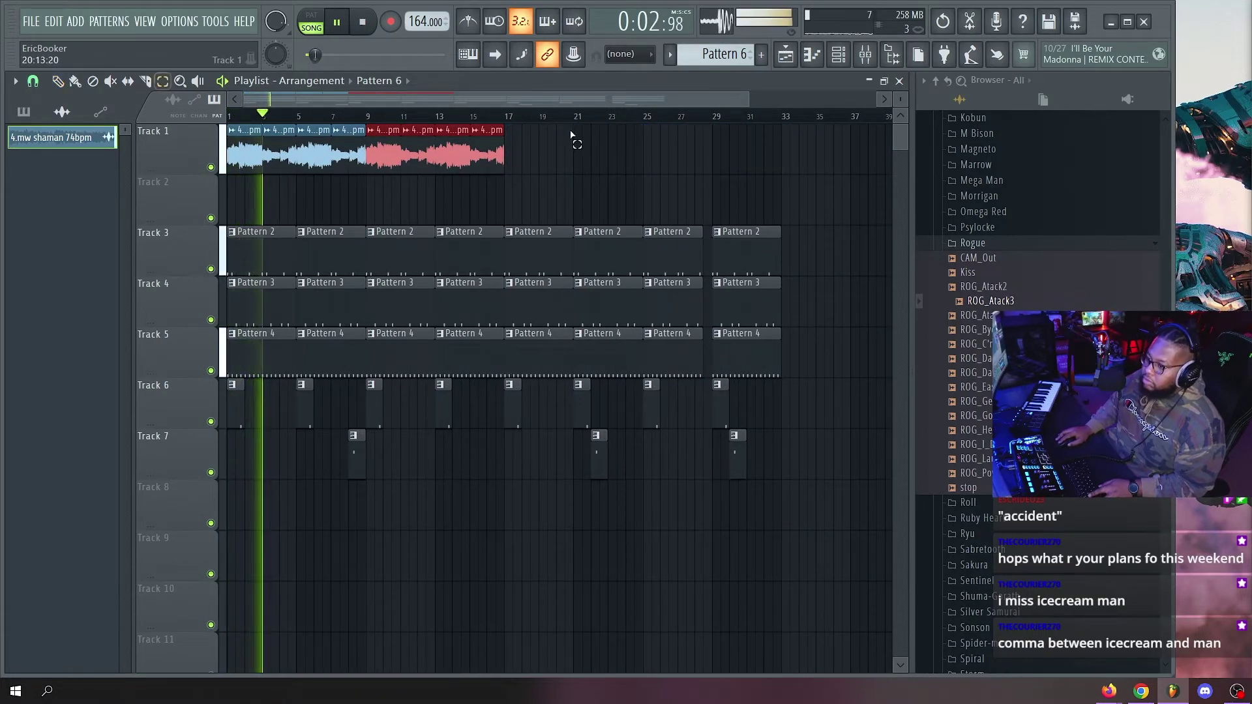
pyautogui.click(162, 136)
pyautogui.moveTo(228, 158)
pyautogui.mouseDown()
pyautogui.moveTo(584, 154)
pyautogui.moveTo(532, 156)
pyautogui.mouseUp()
pyautogui.hotkey('ctrl', 'z')
pyautogui.rightClick(539, 198)
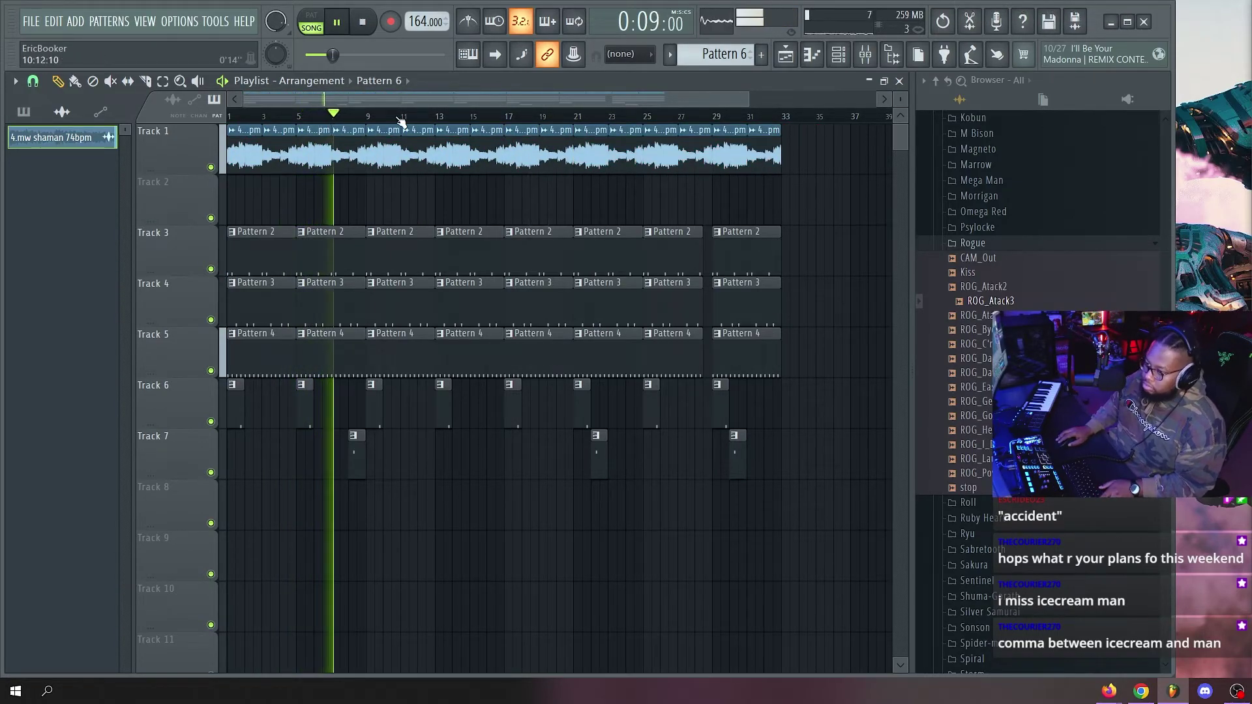
# Slice the shaman loop on Track 1 at beat 3 of bar 28 and remove the piece up to bar 29.
pyautogui.scroll(3, 401, 122)
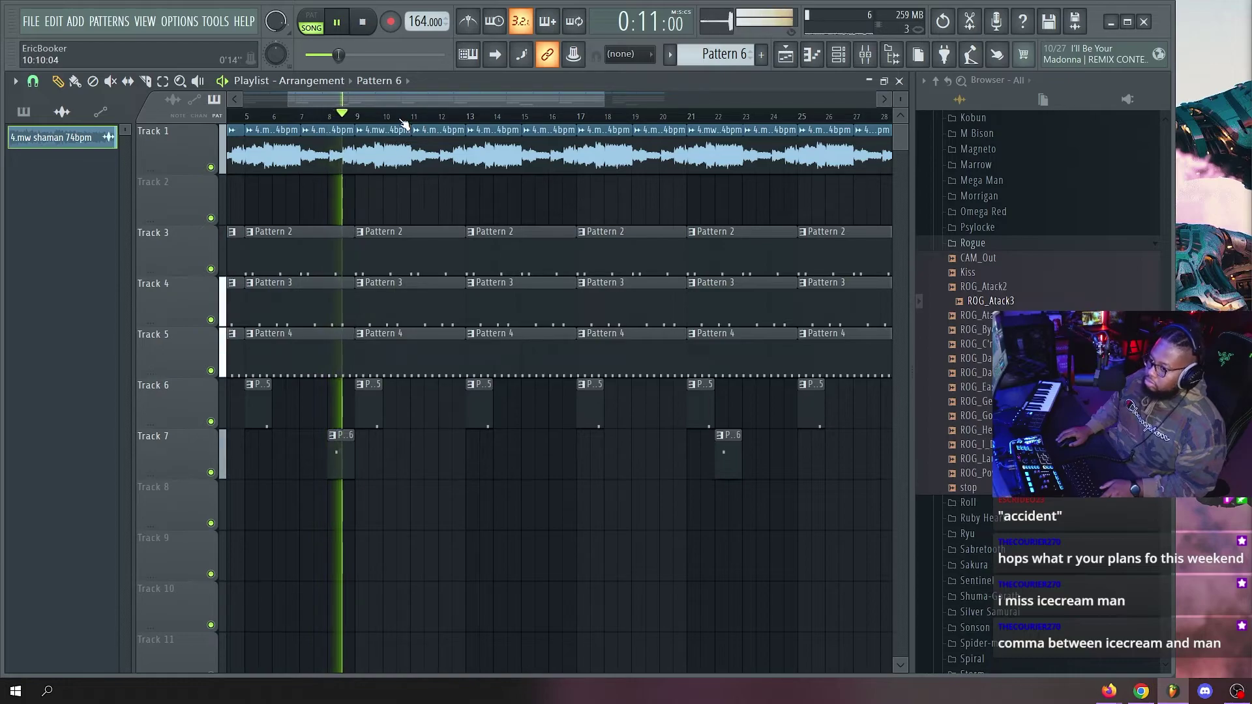
pyautogui.scroll(-3, 445, 124)
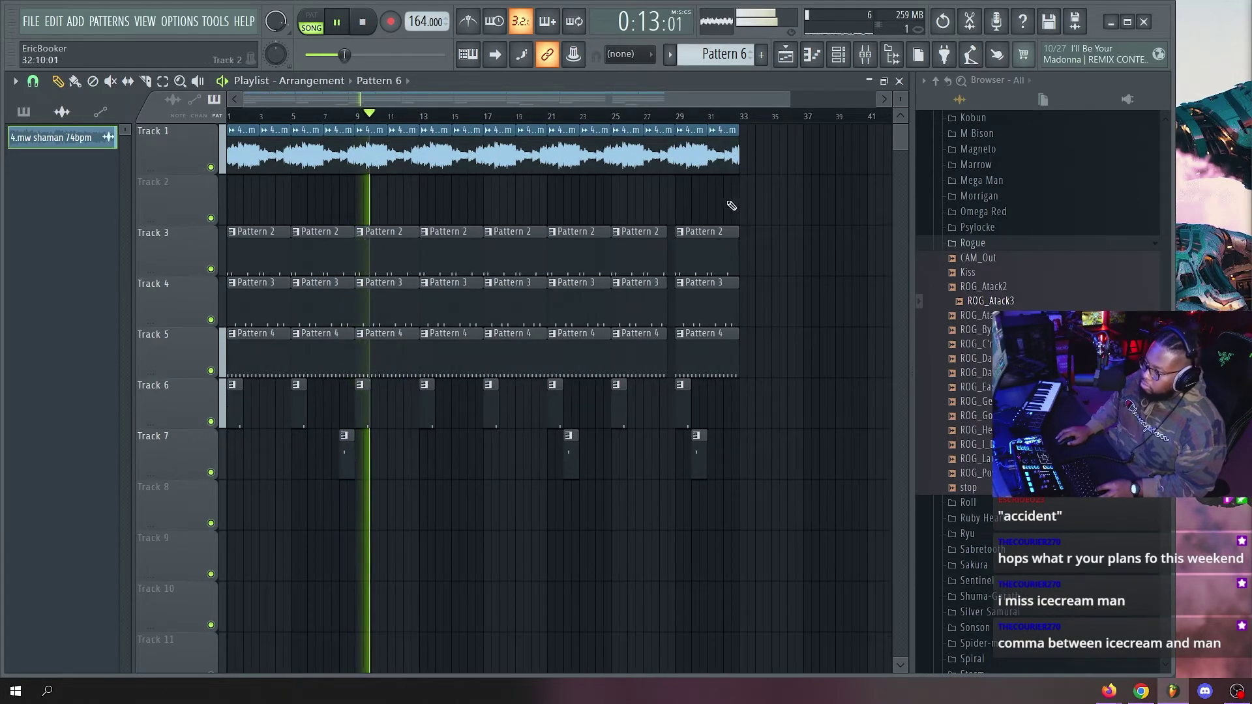
pyautogui.scroll(5, 681, 120)
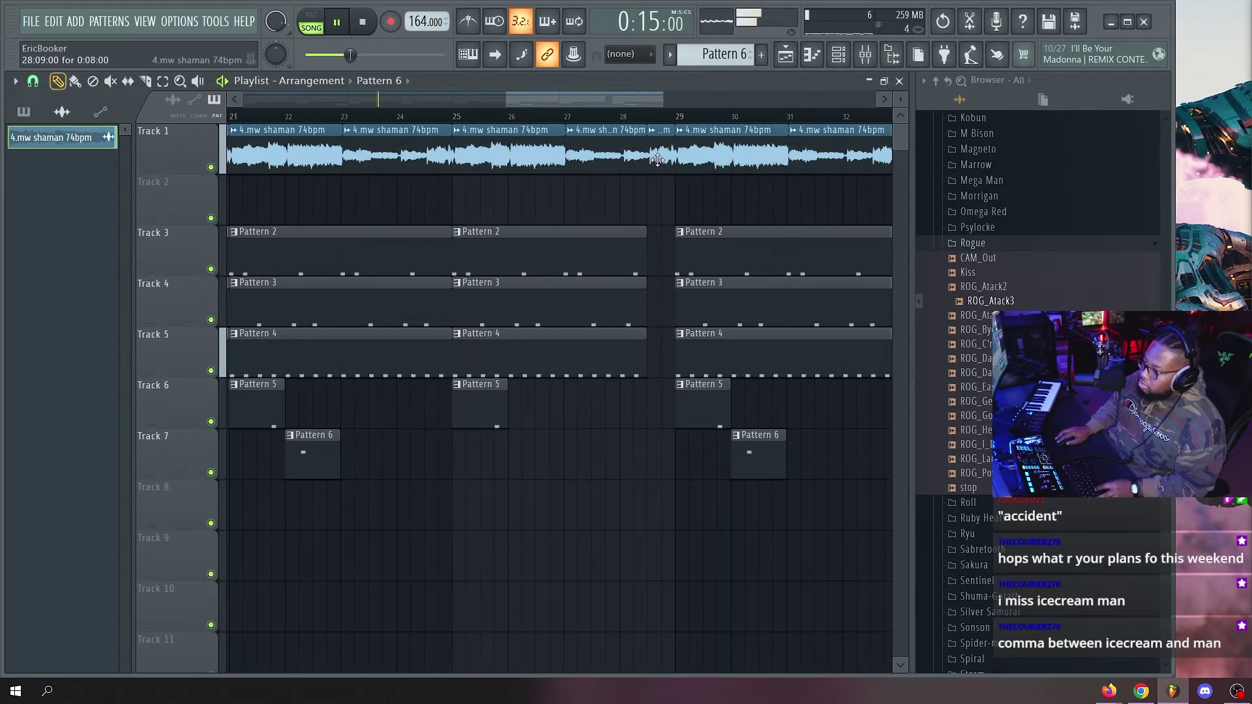
pyautogui.scroll(-4, 646, 122)
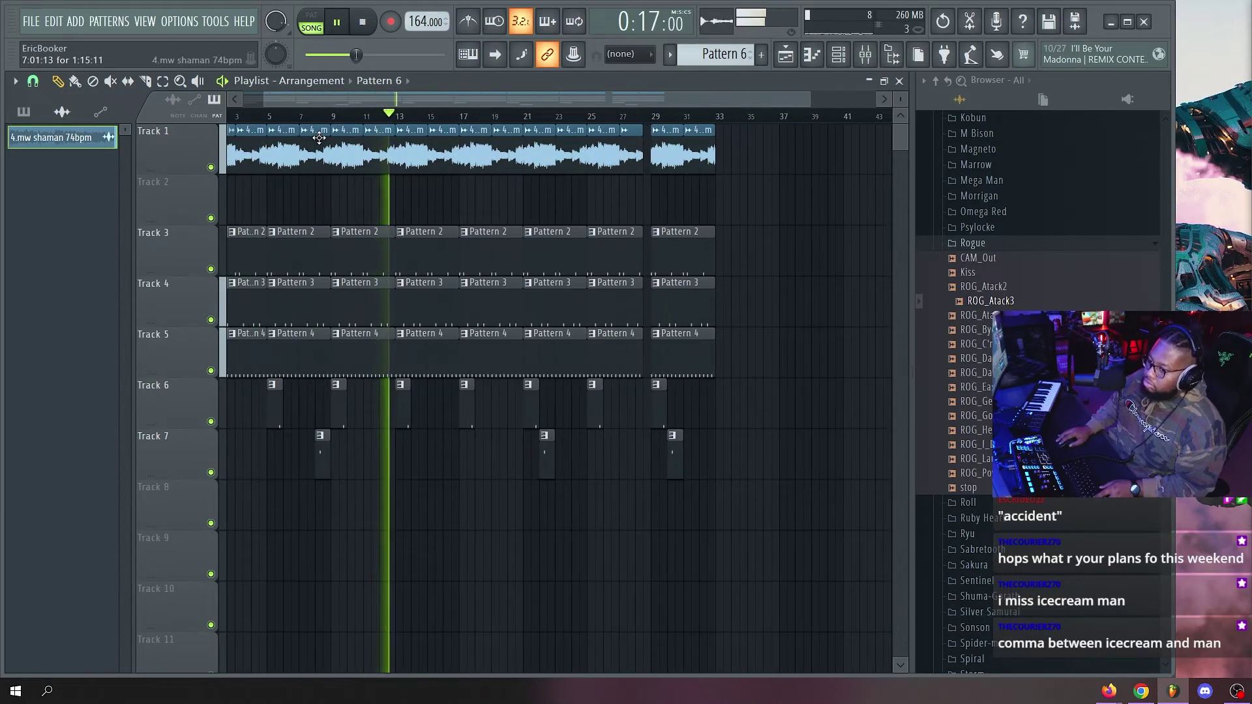
# Cut the loop and drum clips on Tracks 1, 3, 4 and 5 from beat 3 of bar 18 to bar 19, and audition from bar 17.
pyautogui.scroll(2, 308, 98)
pyautogui.moveTo(308, 98); pyautogui.dragTo(266, 99)
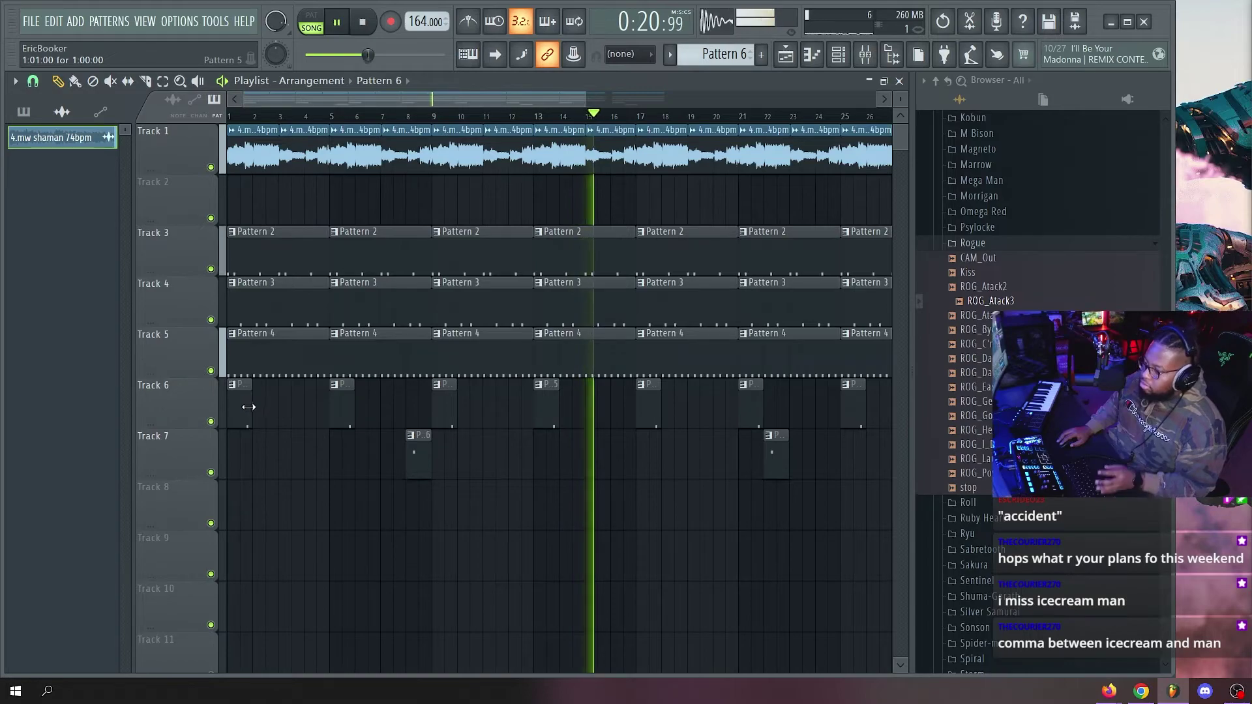
pyautogui.scroll(-2, 573, 116)
pyautogui.scroll(5, 556, 126)
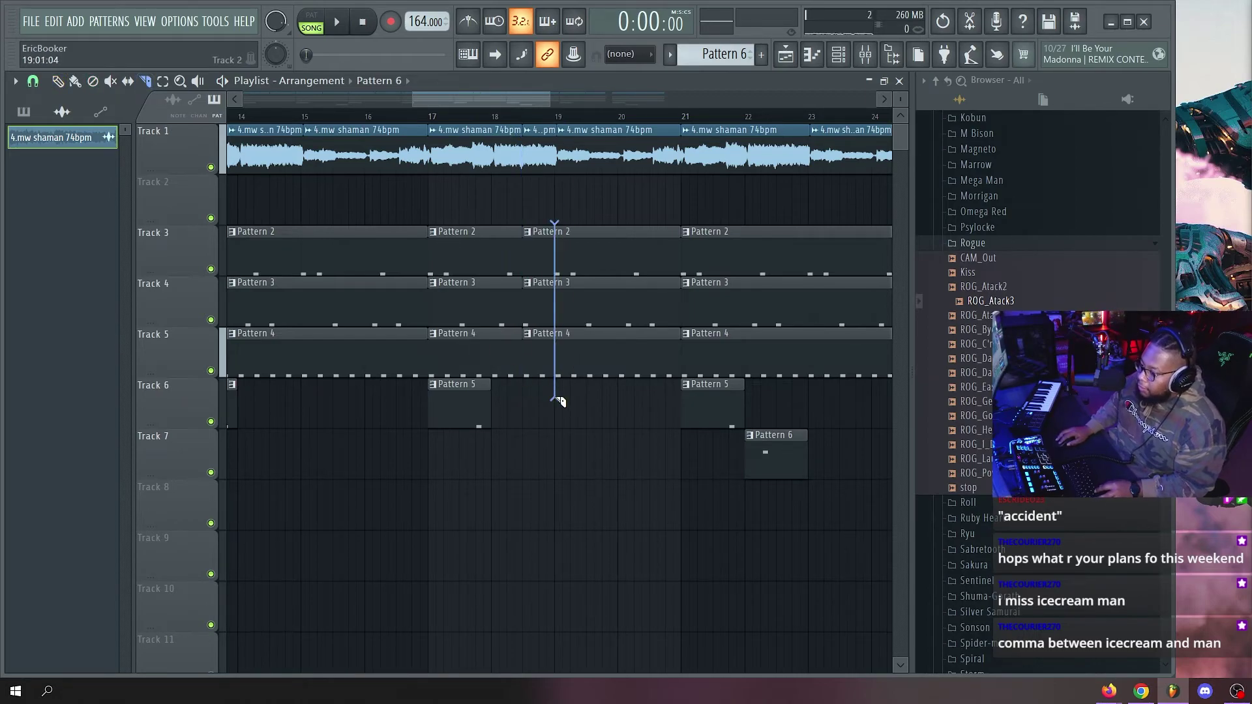
pyautogui.rightClick(535, 242)
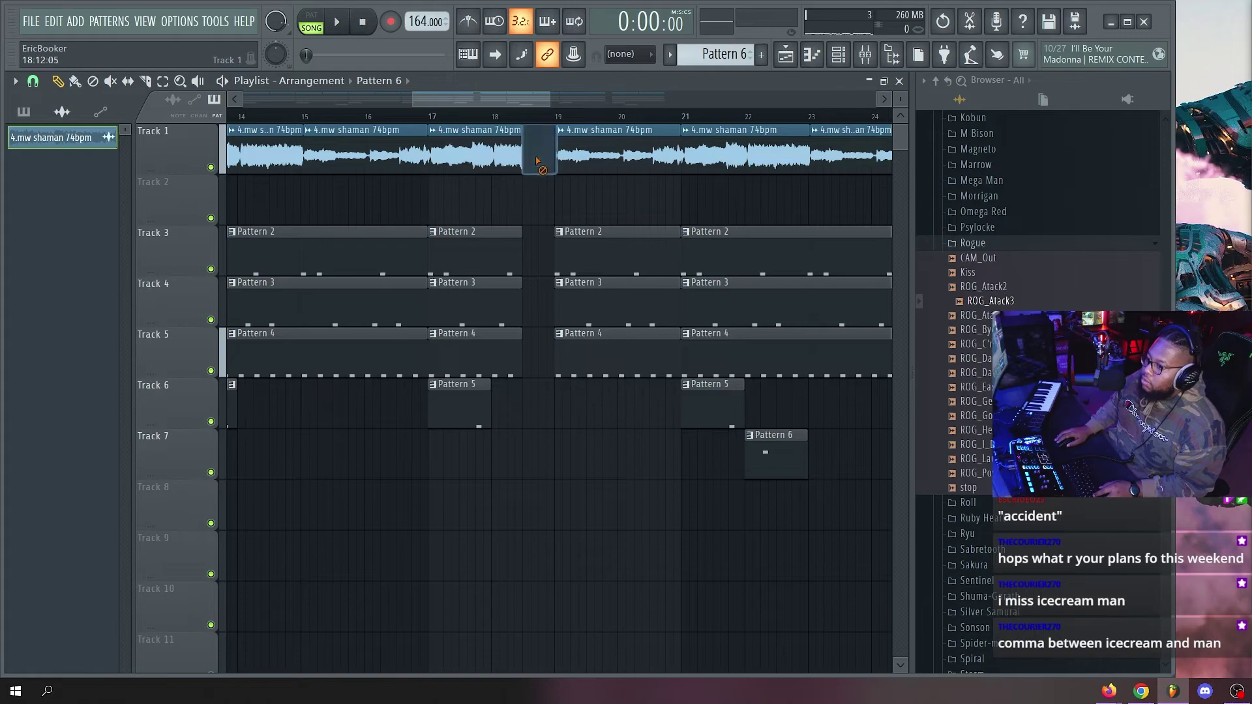
pyautogui.click(436, 117)
pyautogui.scroll(-5, 446, 122)
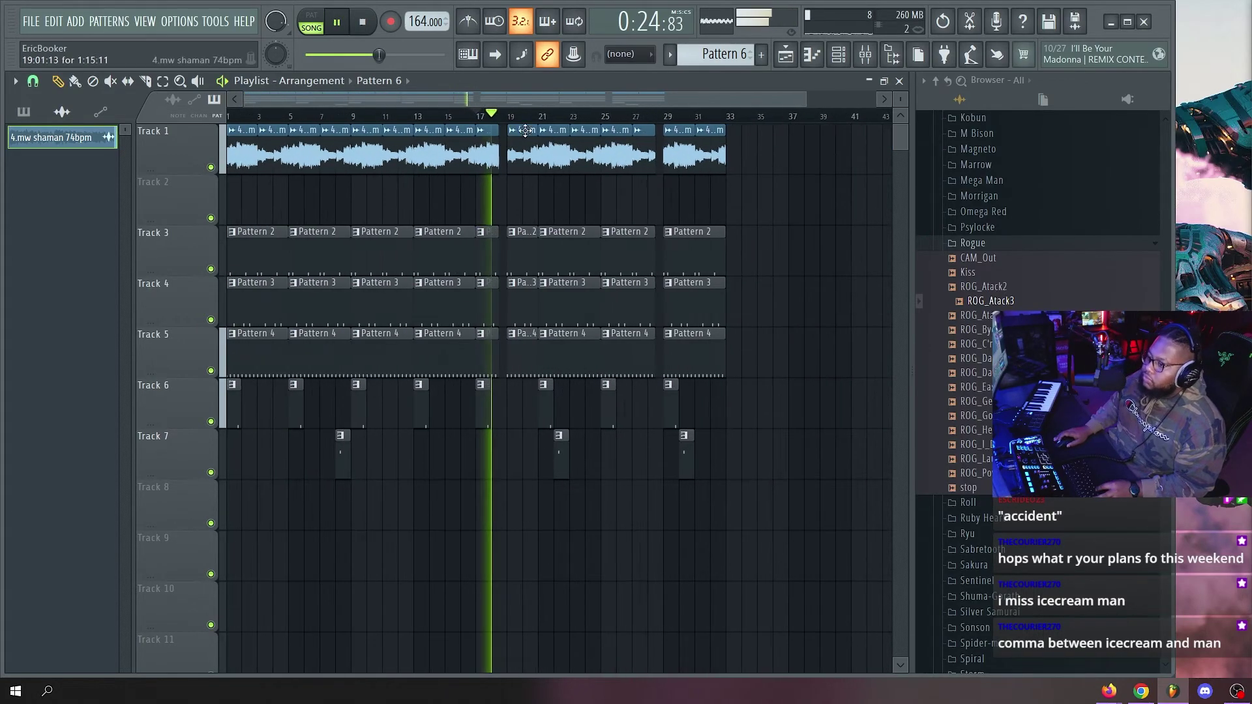
pyautogui.scroll(4, 542, 122)
pyautogui.scroll(-4, 536, 122)
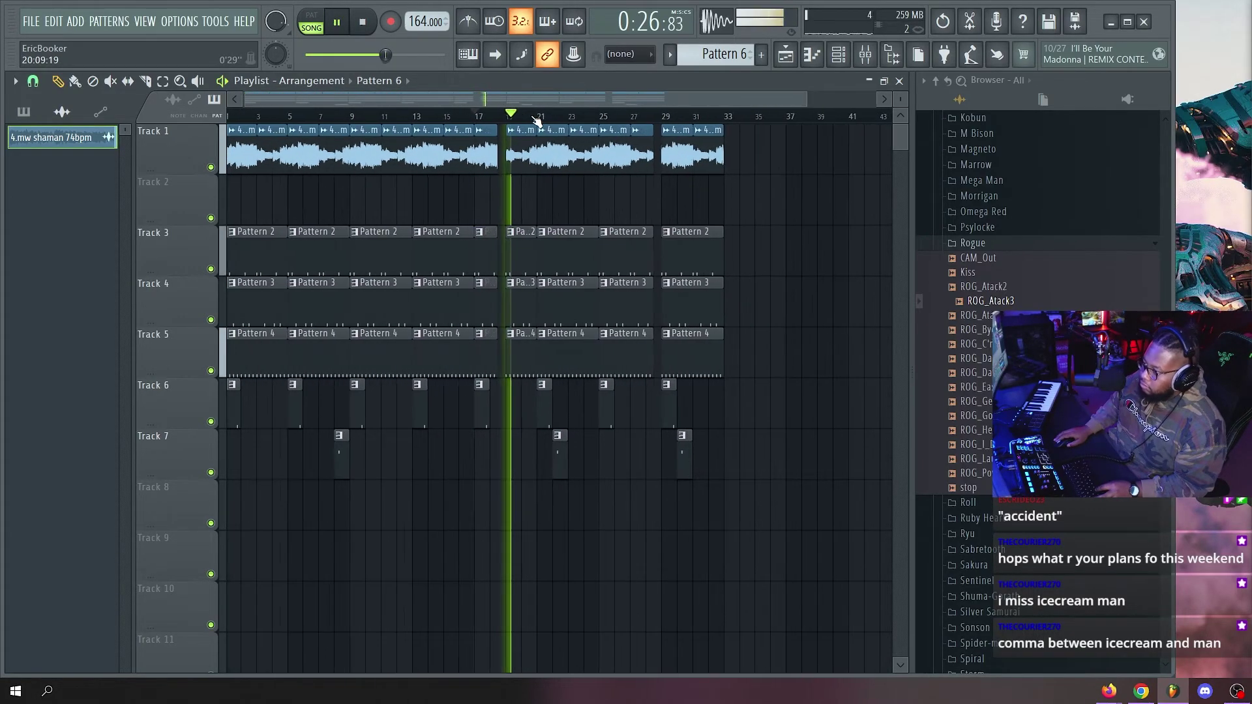
pyautogui.click(827, 179)
pyautogui.rightClick(826, 181)
# Play through the full arrangement and examine the loop order, the breaks before bars 19 and 29, and the vocal placement.
pyautogui.scroll(3, 600, 122)
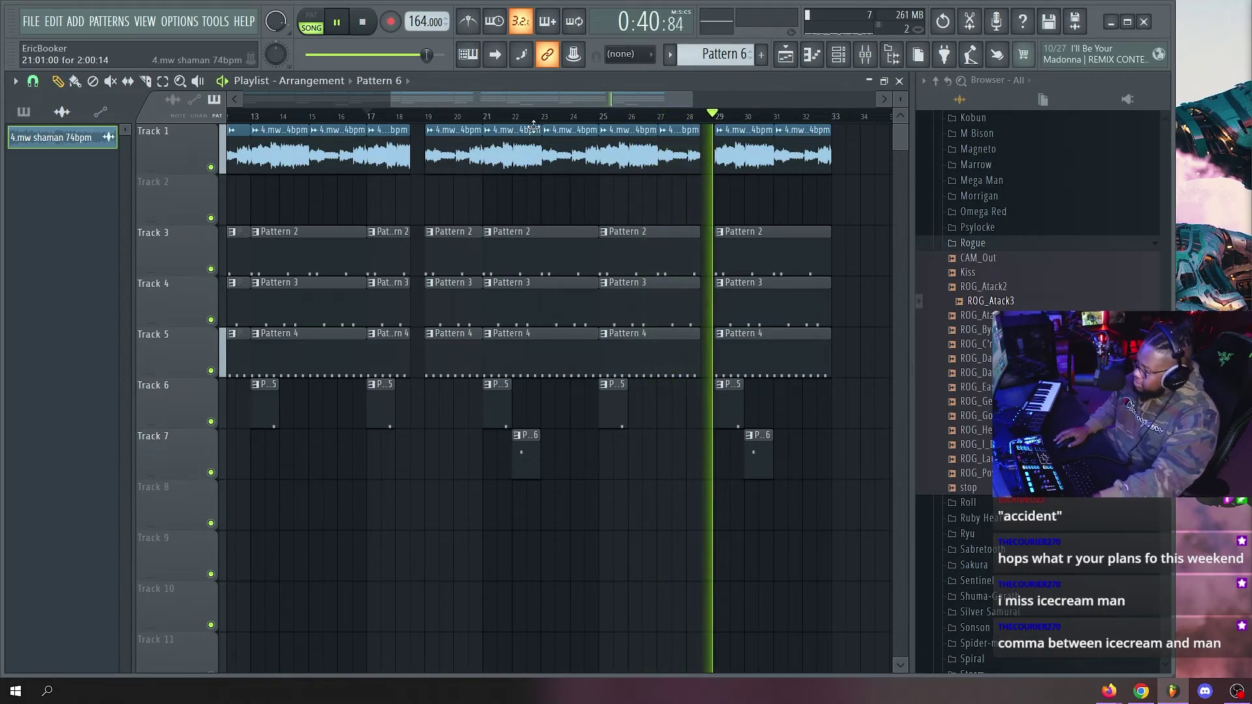
pyautogui.scroll(-3, 652, 123)
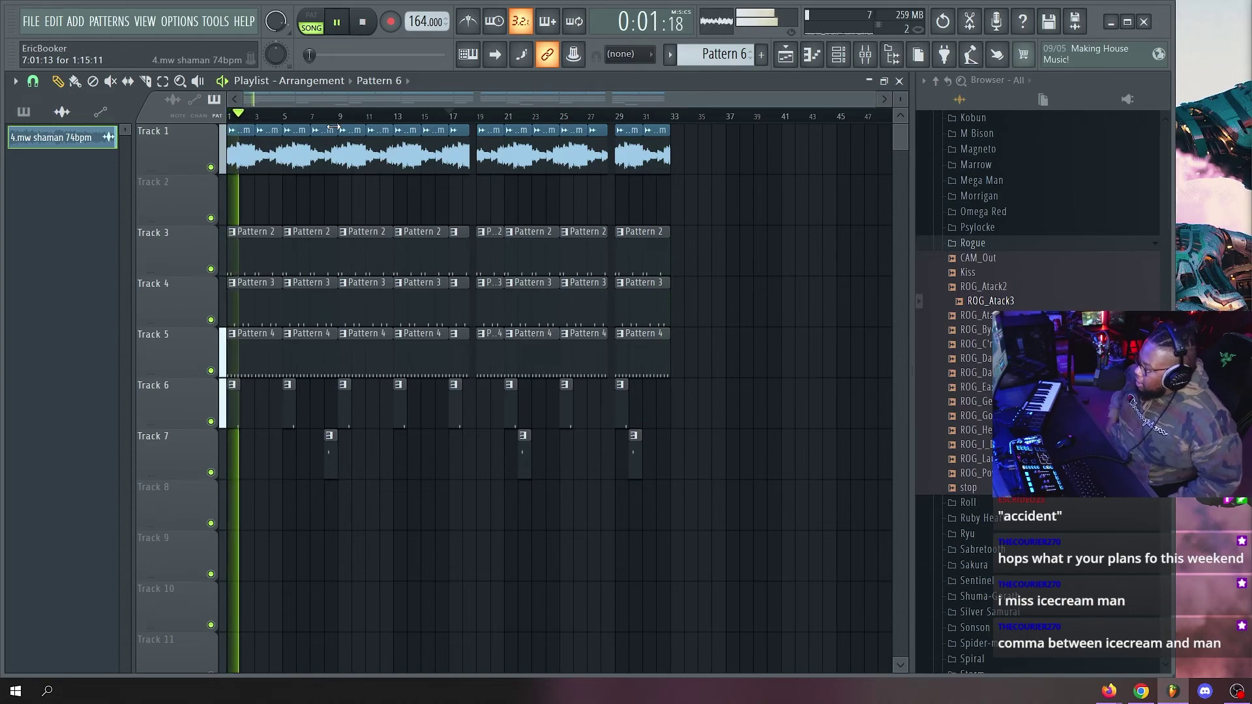
pyautogui.scroll(4, 276, 116)
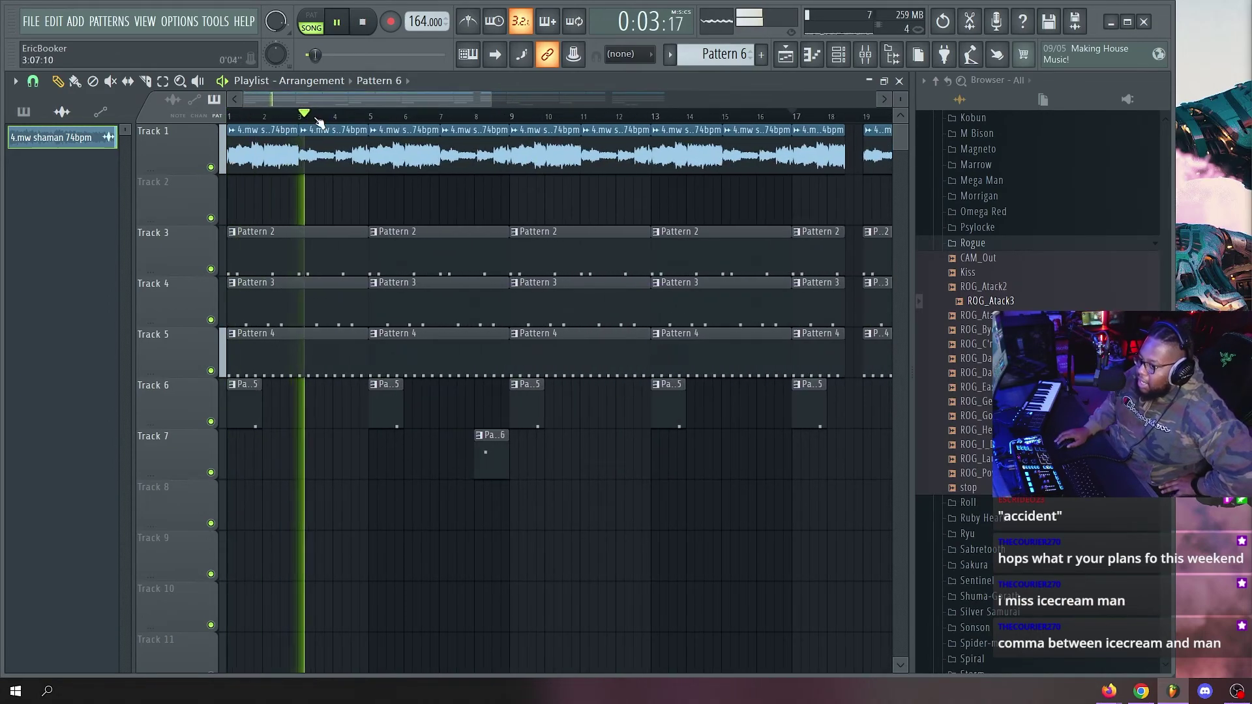
pyautogui.hscroll(3, 332, 107)
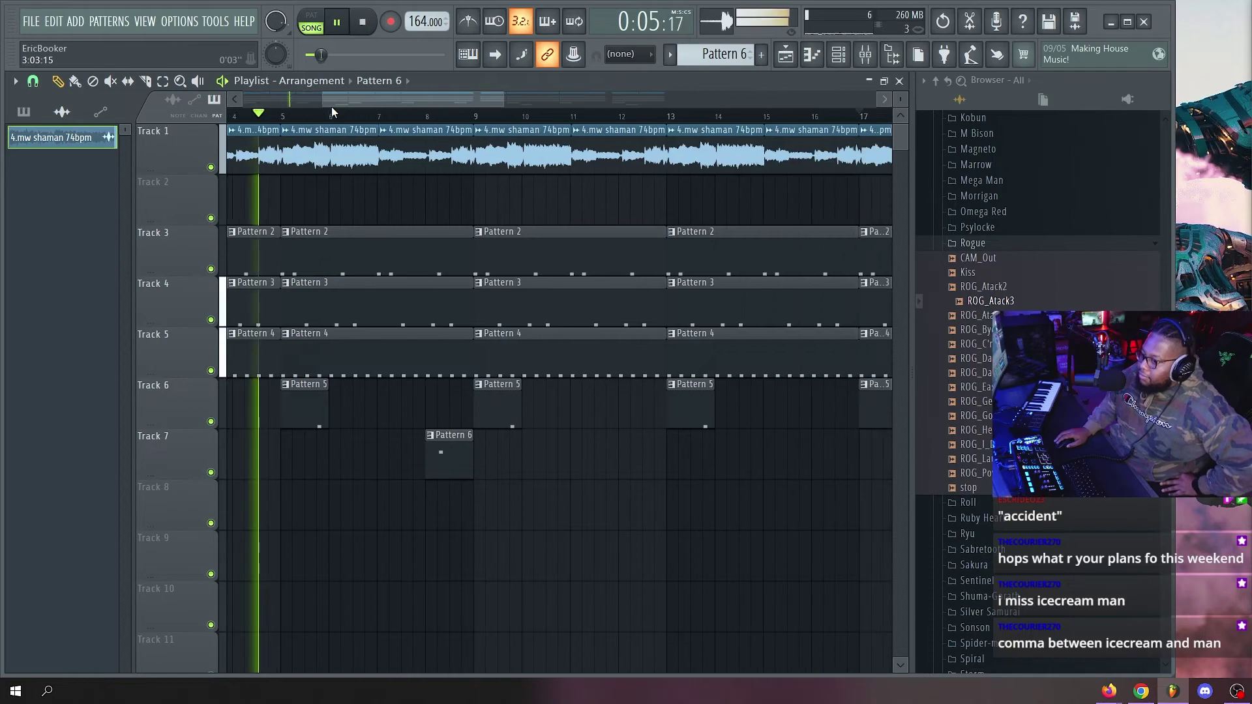
pyautogui.hscroll(-3, 350, 103)
pyautogui.hscroll(3, 360, 124)
pyautogui.hscroll(-3, 341, 121)
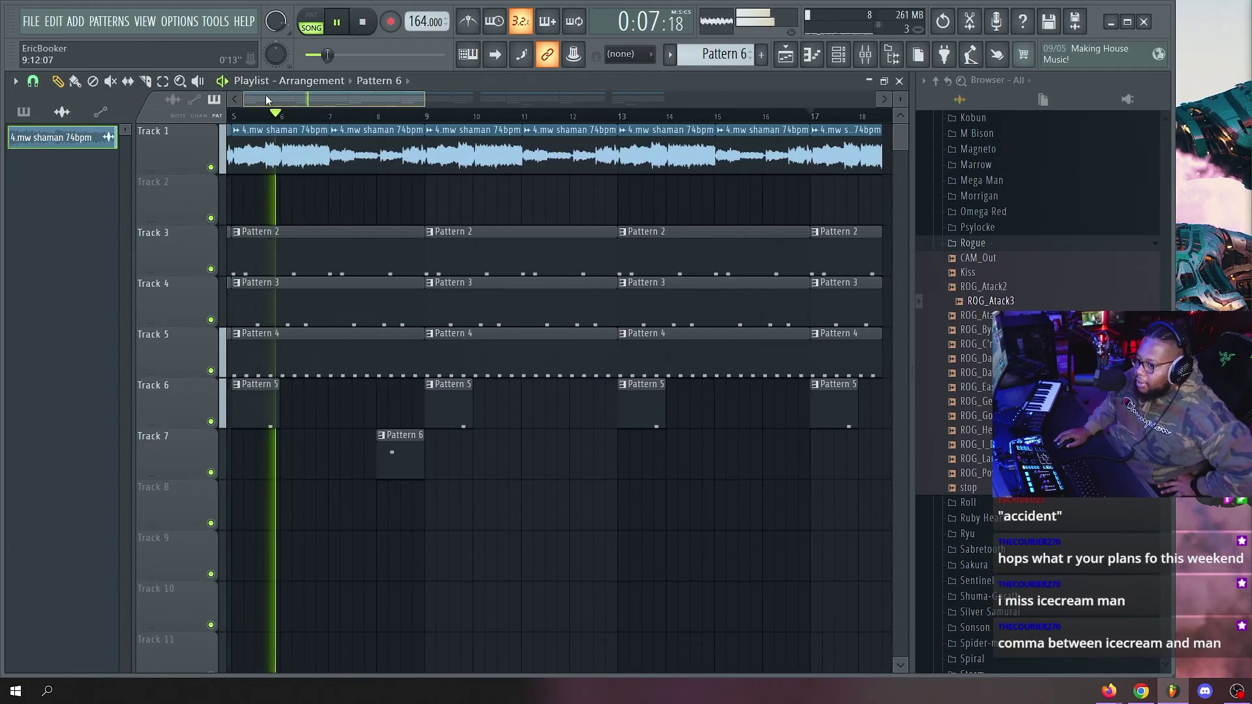
pyautogui.scroll(-2, 369, 118)
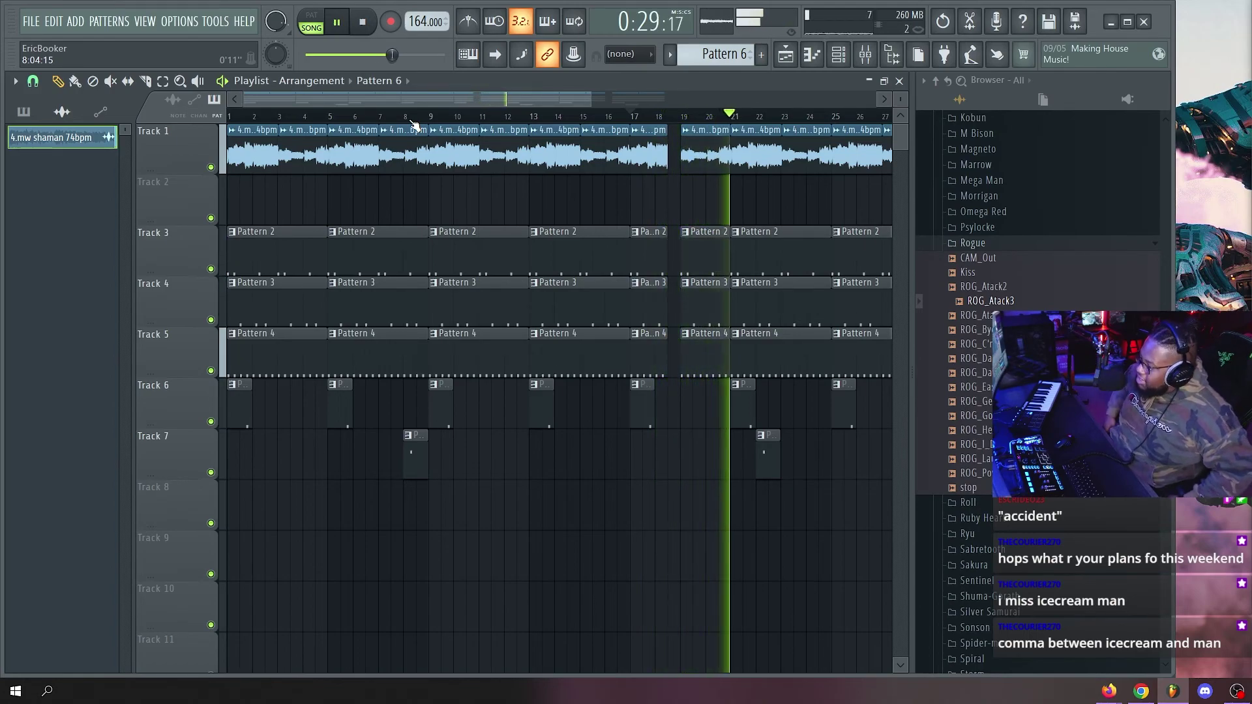
pyautogui.scroll(-3, 418, 124)
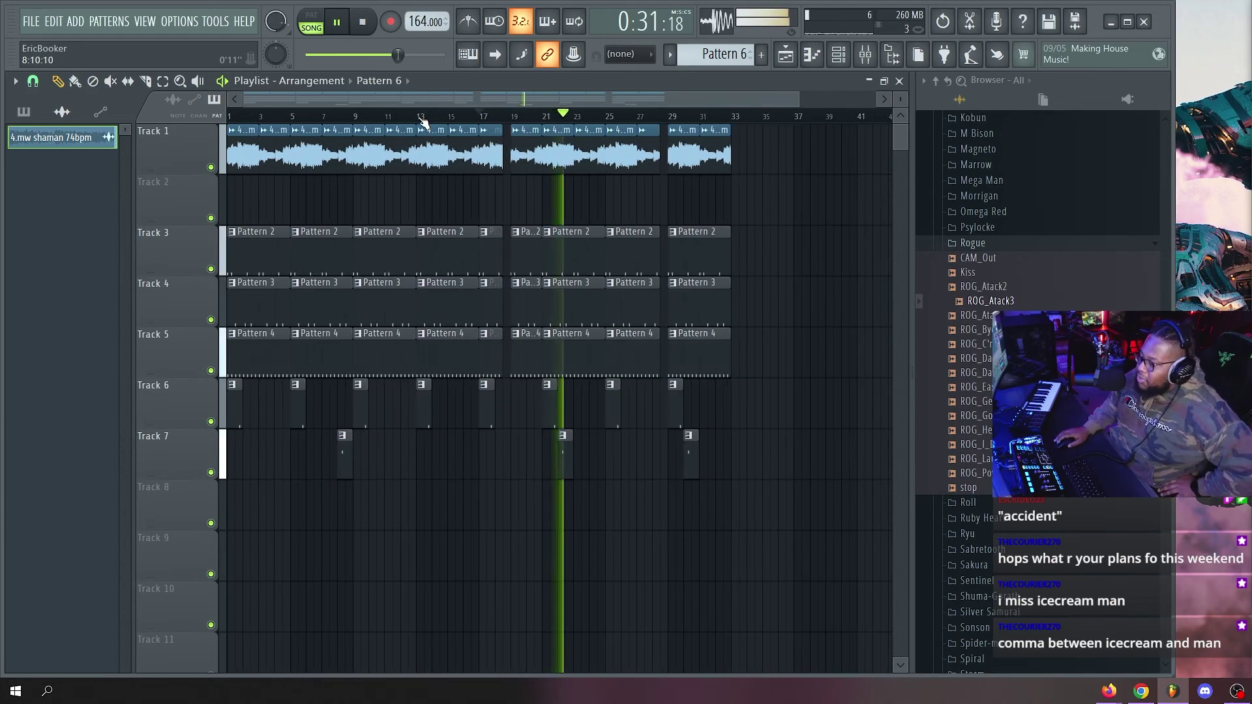
pyautogui.scroll(2, 579, 121)
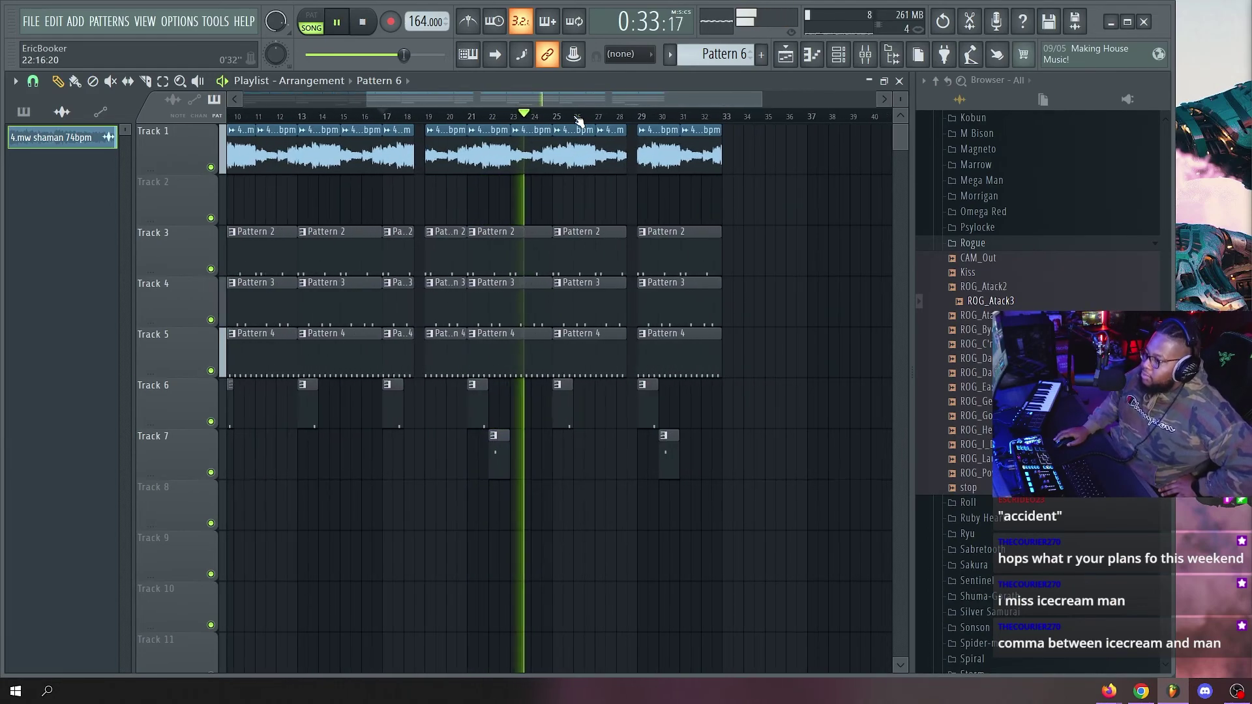